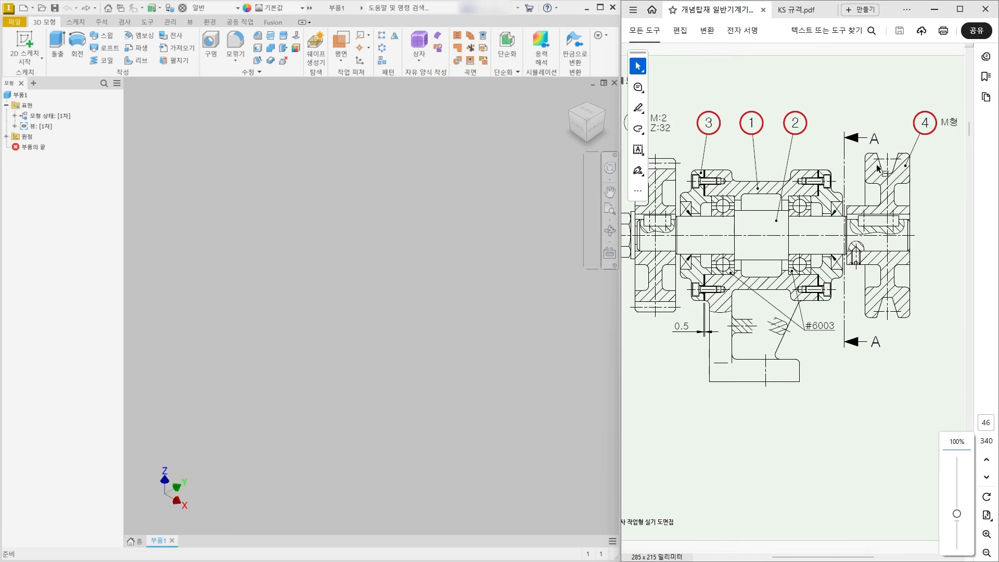
- Examine the assembly drawing with part 1 and section A-A, and look into the KS standards PDF
scroll(774, 61, right, 1)
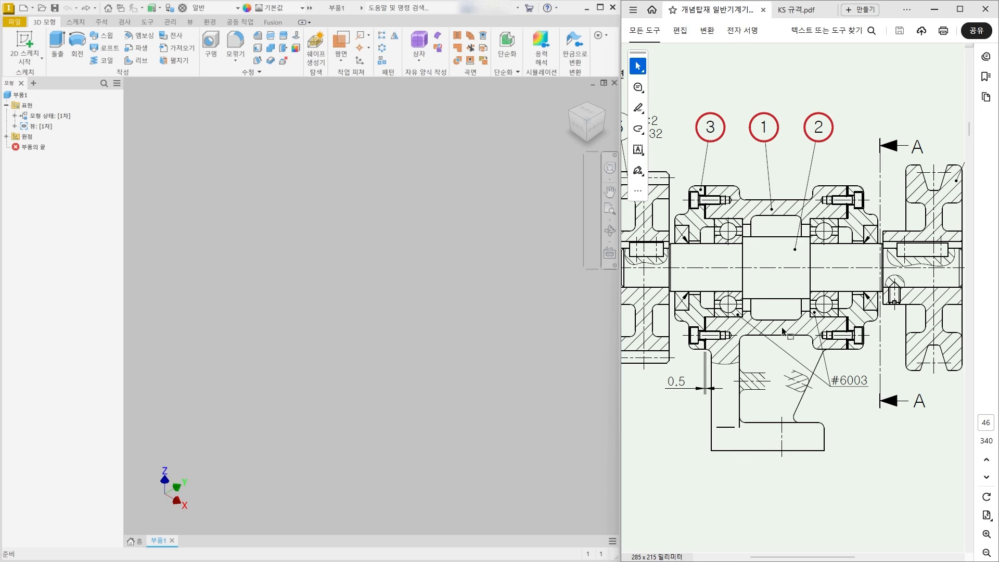
ctrl+scroll(694, 342, down, 3)
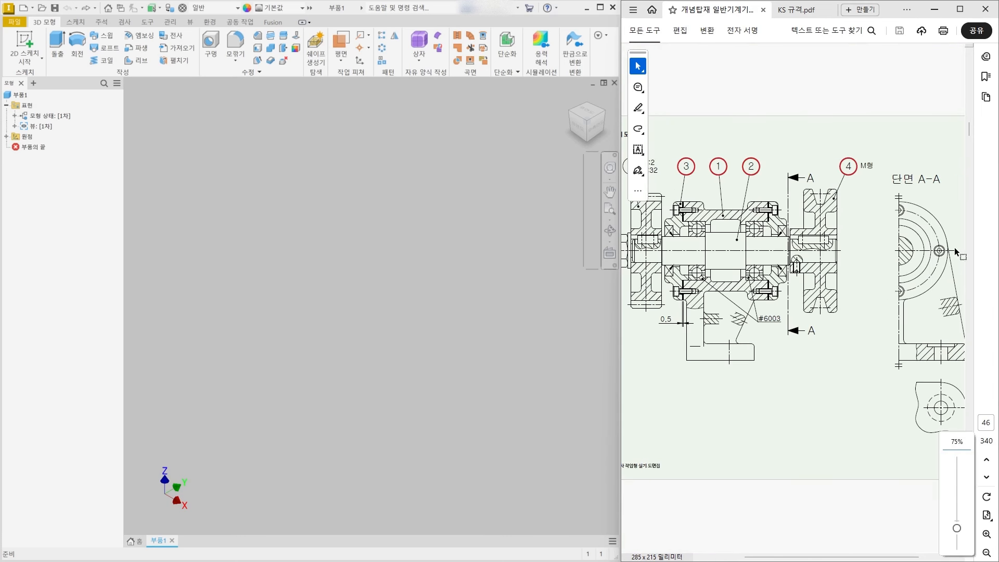
ctrl+scroll(858, 294, down, 1)
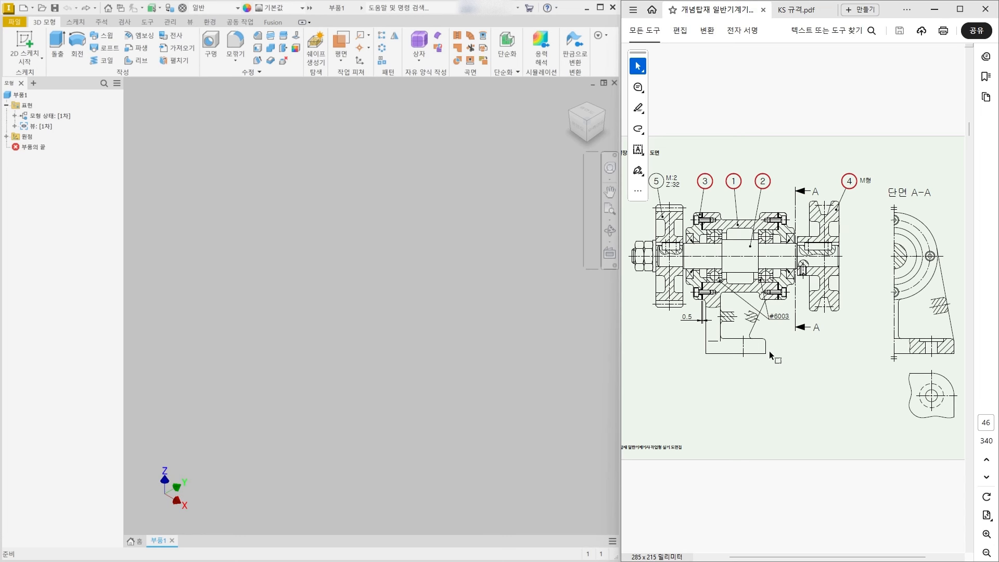
click(796, 10)
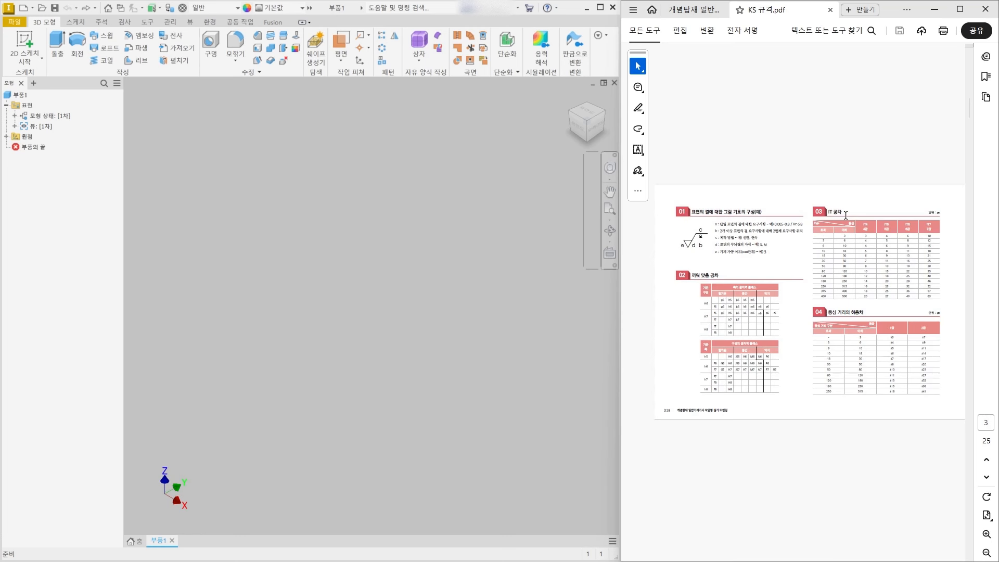
click(691, 12)
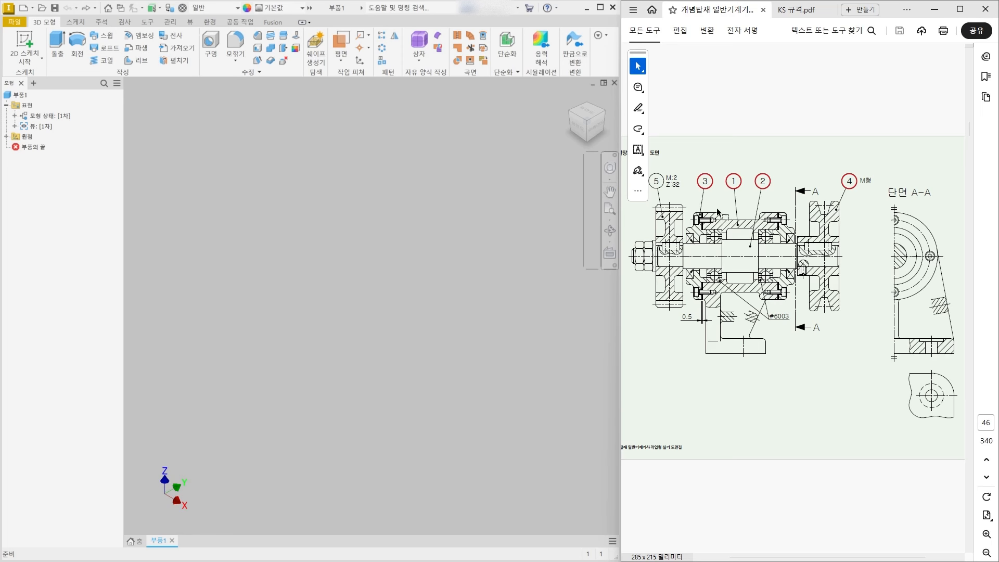
click(395, 286)
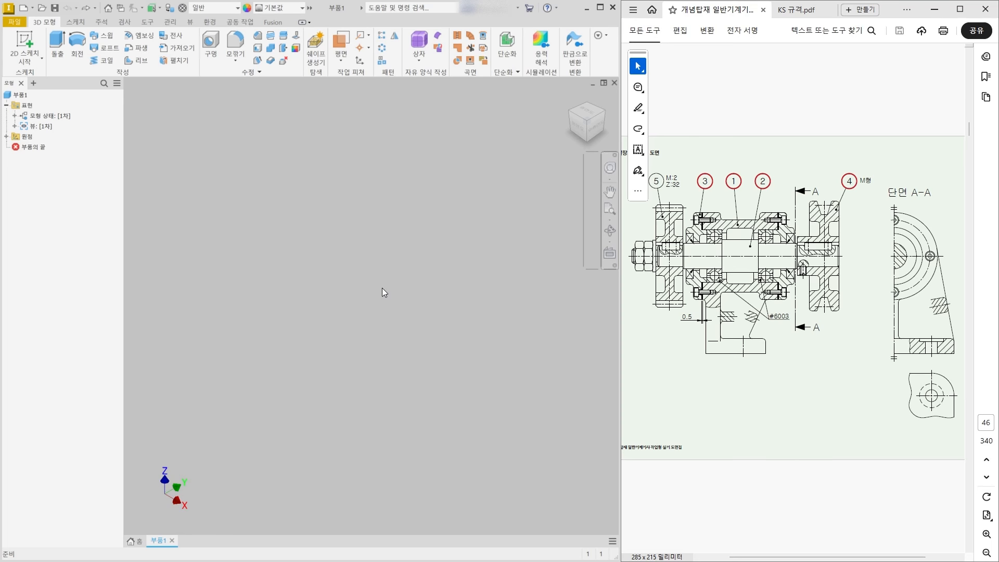
click(745, 223)
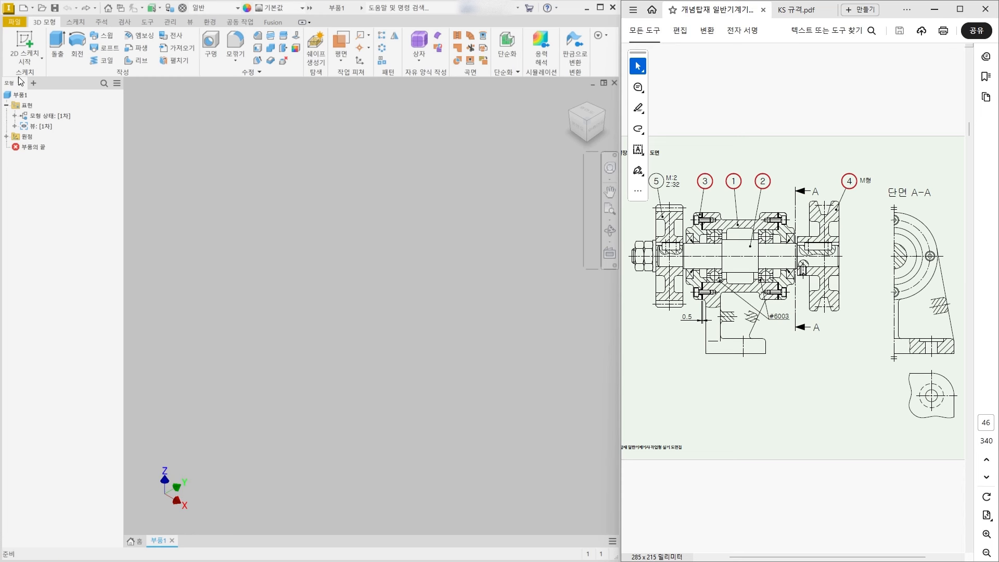
- Start a new 2D sketch on the XZ origin plane of the part
click(18, 147)
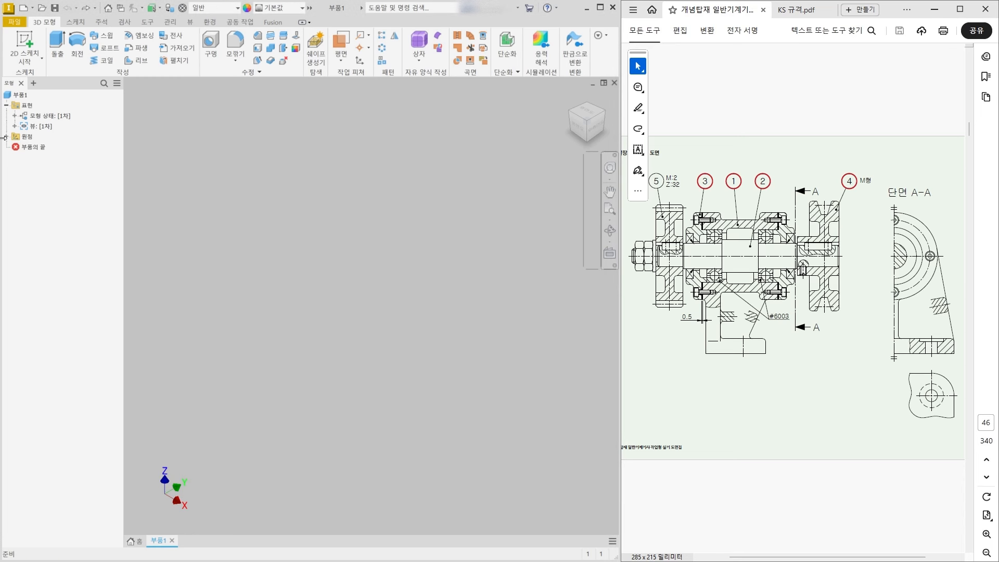
click(6, 136)
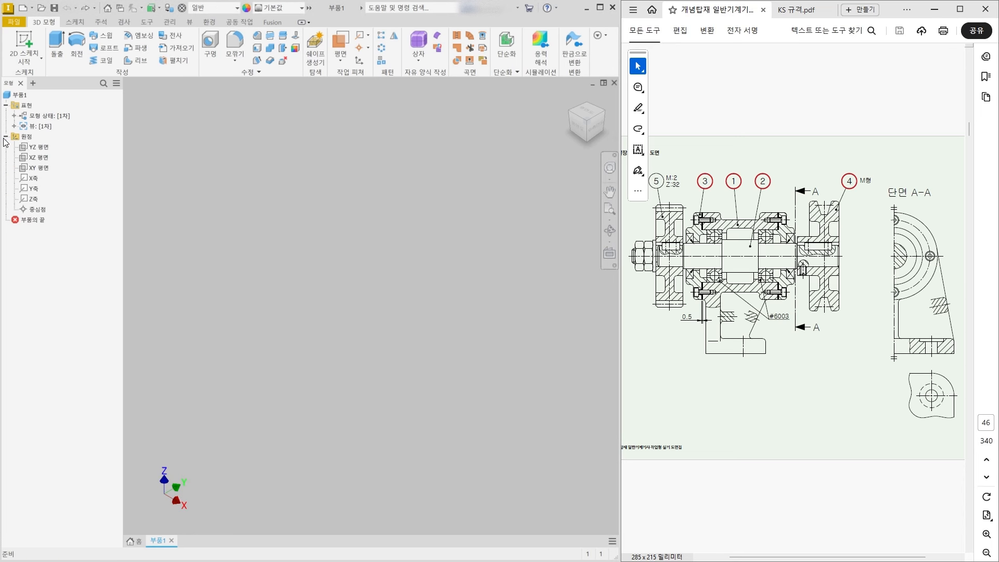
right_click(45, 157)
click(70, 189)
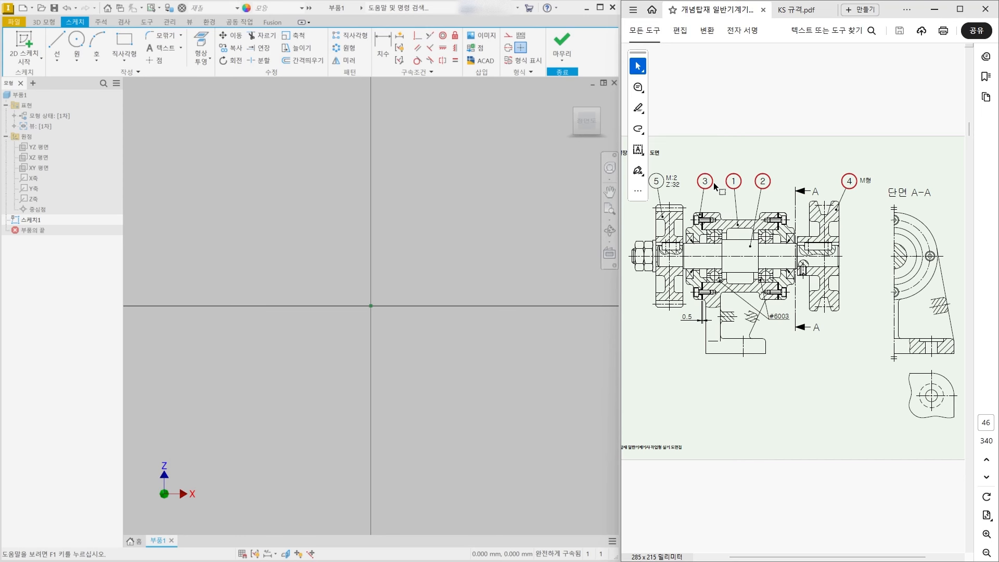
- Trace the stepped outline of part 1 above the shaft axis in the assembly drawing to study it
ctrl+scroll(715, 185, up, 3)
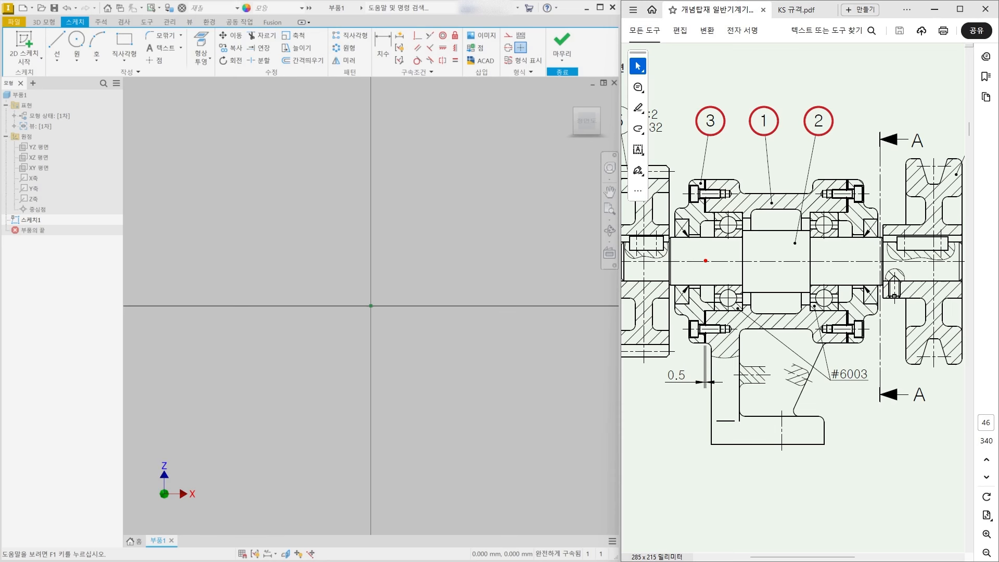
drag(705, 260, 852, 259)
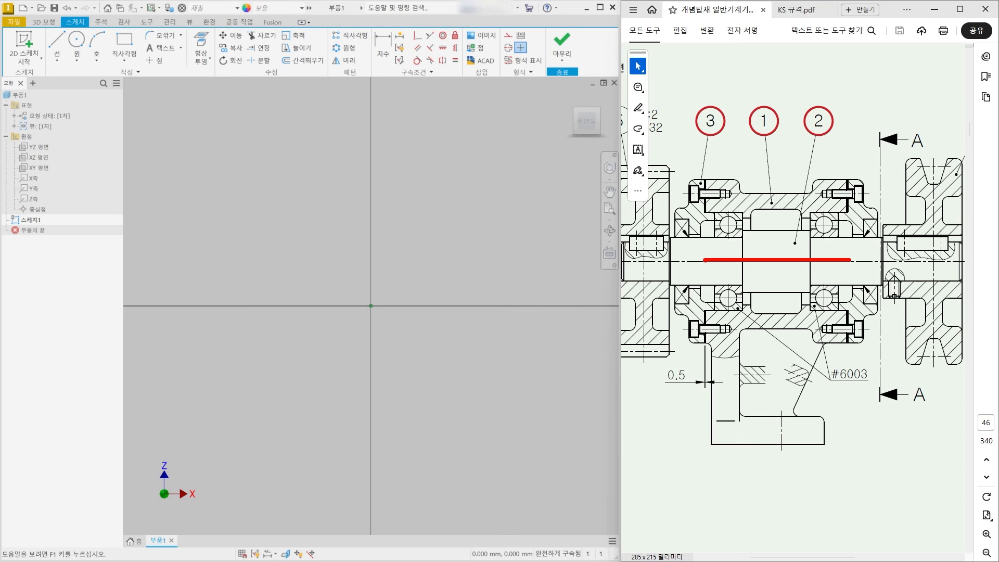
mouse_move(703, 259)
mouse_down()
mouse_move(704, 180)
mouse_move(813, 191)
mouse_move(813, 176)
mouse_move(847, 176)
mouse_move(846, 259)
mouse_up()
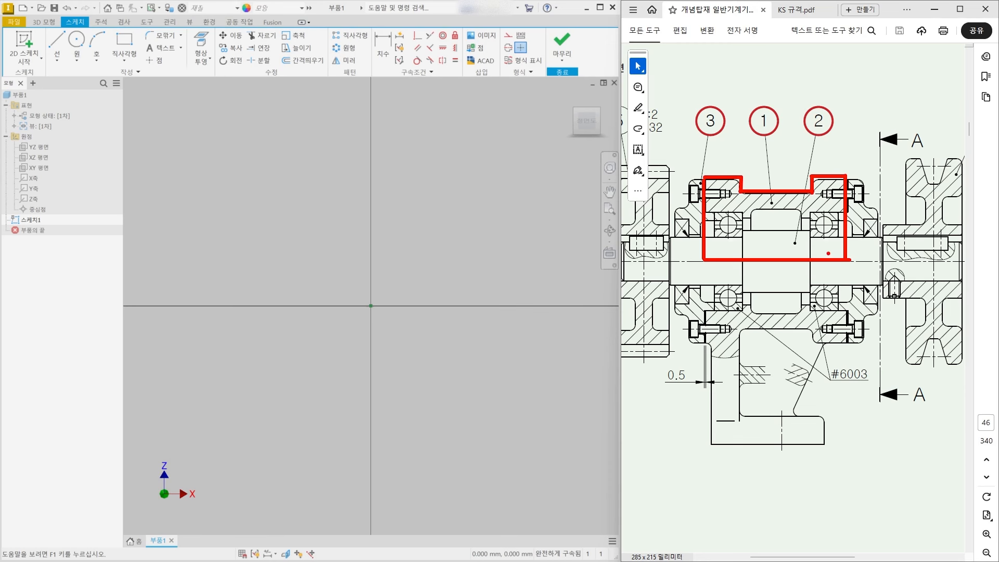
key(Escape)
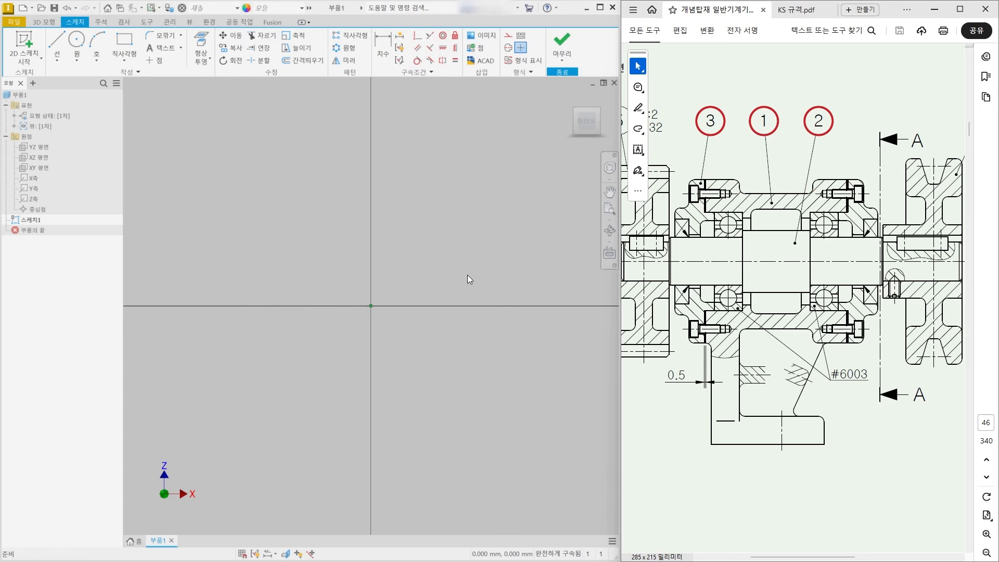
- Draw a horizontal line above the sketch origin and convert it to a centerline
middle_drag(414, 277, 406, 272)
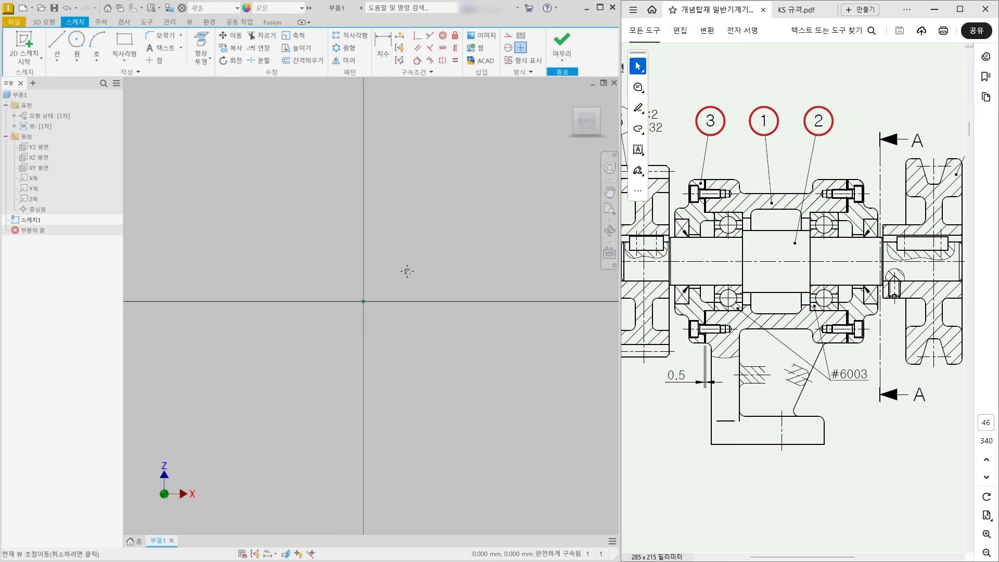
click(61, 44)
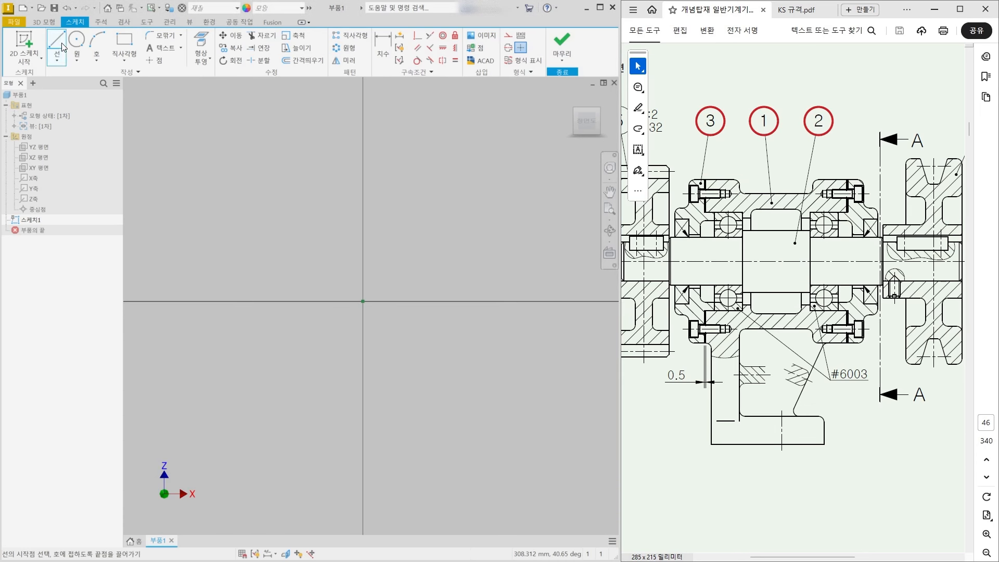
click(305, 225)
click(483, 224)
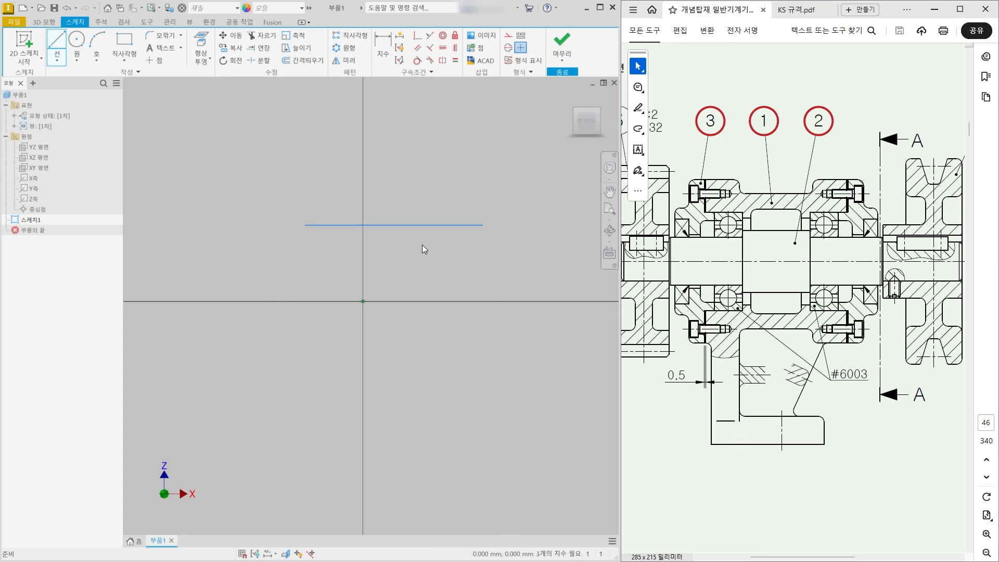
key(Escape)
click(394, 225)
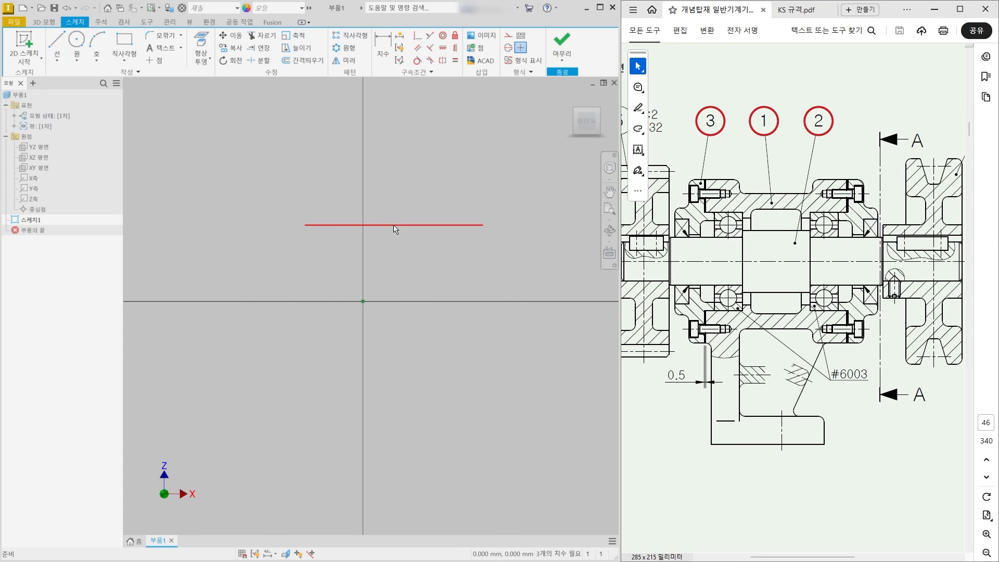
right_click(395, 229)
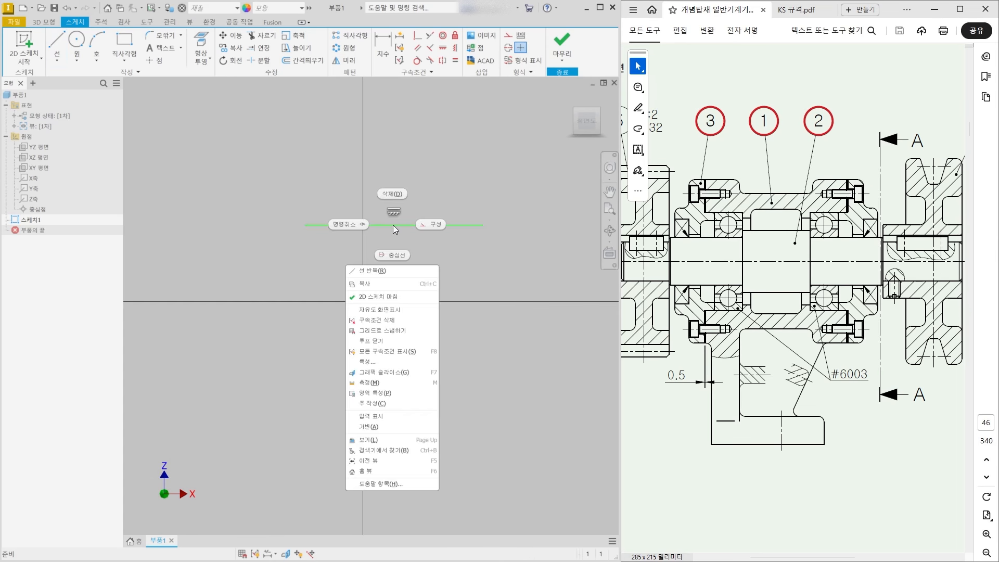
click(396, 256)
click(428, 285)
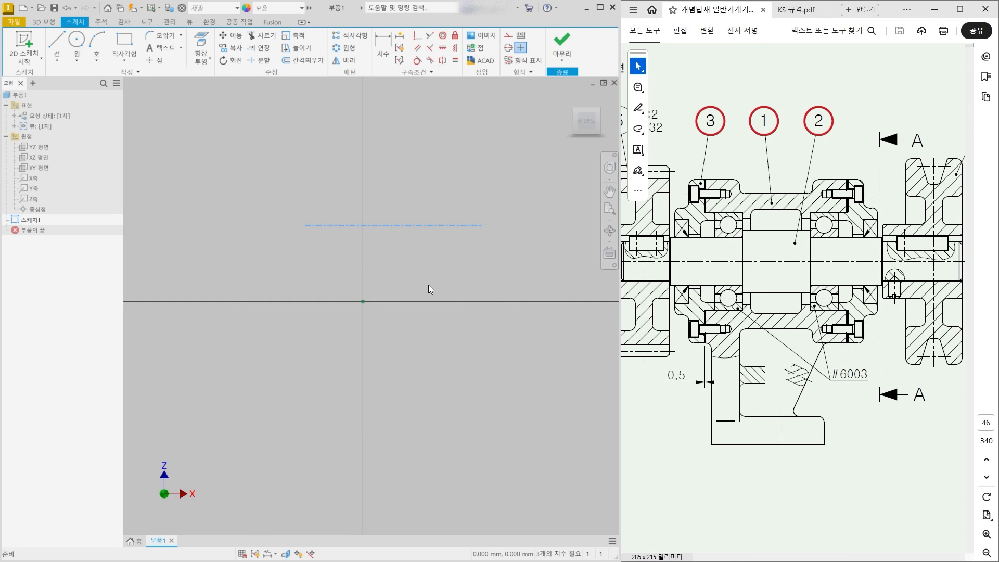
- Constrain the centerline's midpoint to be coincident with the sketch origin
click(420, 36)
click(392, 225)
click(363, 301)
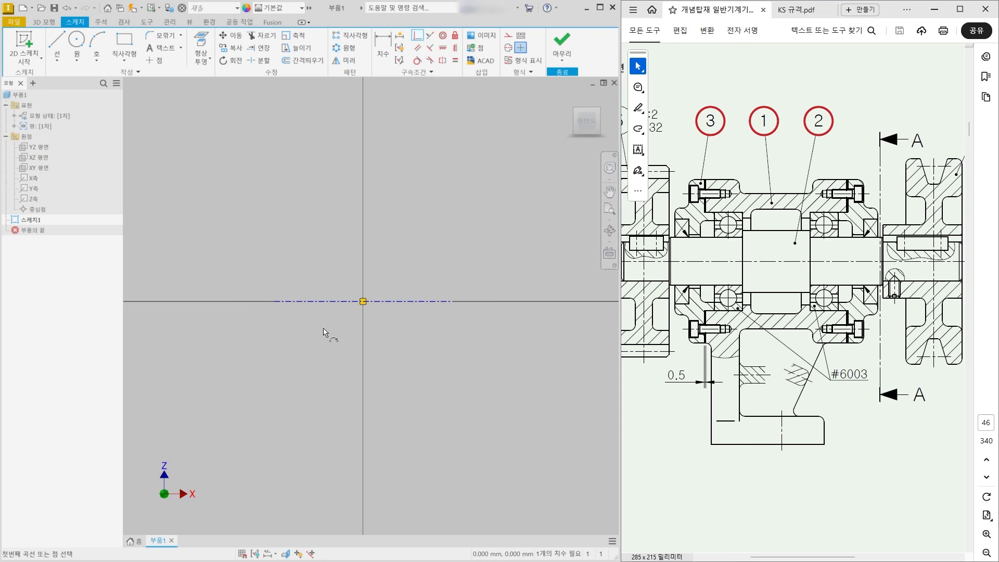
scroll(336, 322, up, 1)
key(Escape)
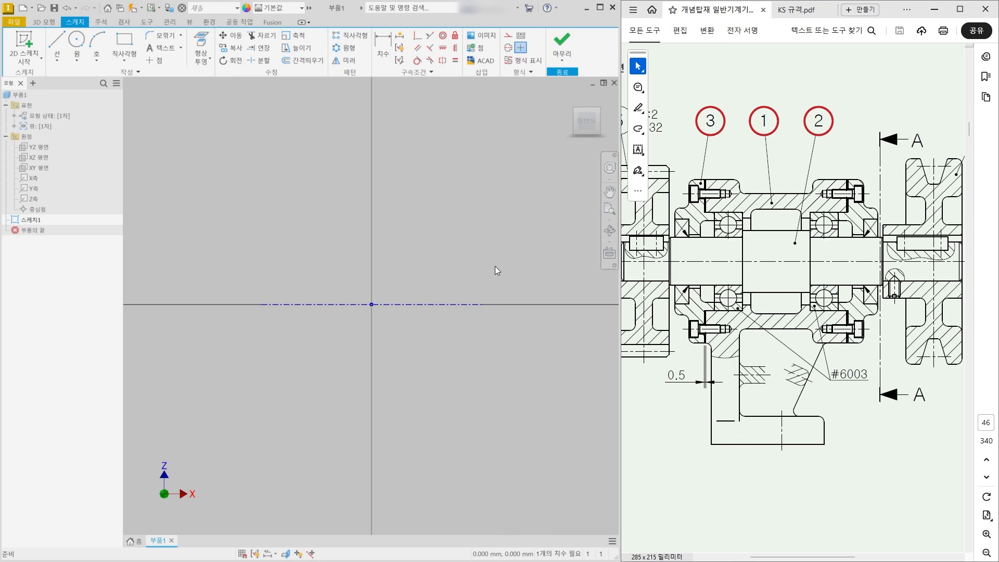
- Dimension the centerline's length as 50 mm, placing the dimension below it
click(382, 52)
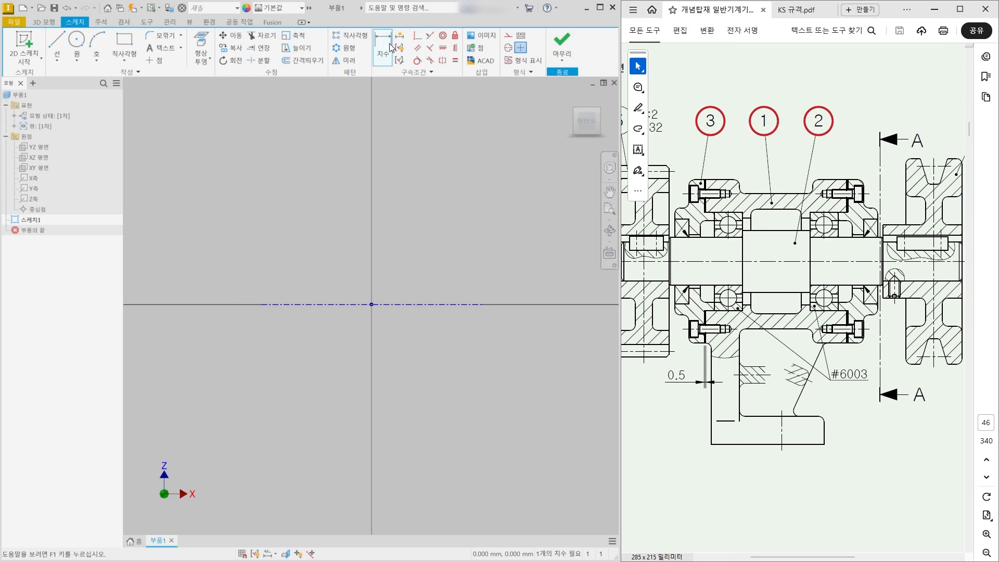
click(383, 304)
click(371, 339)
text(50)
key(Return)
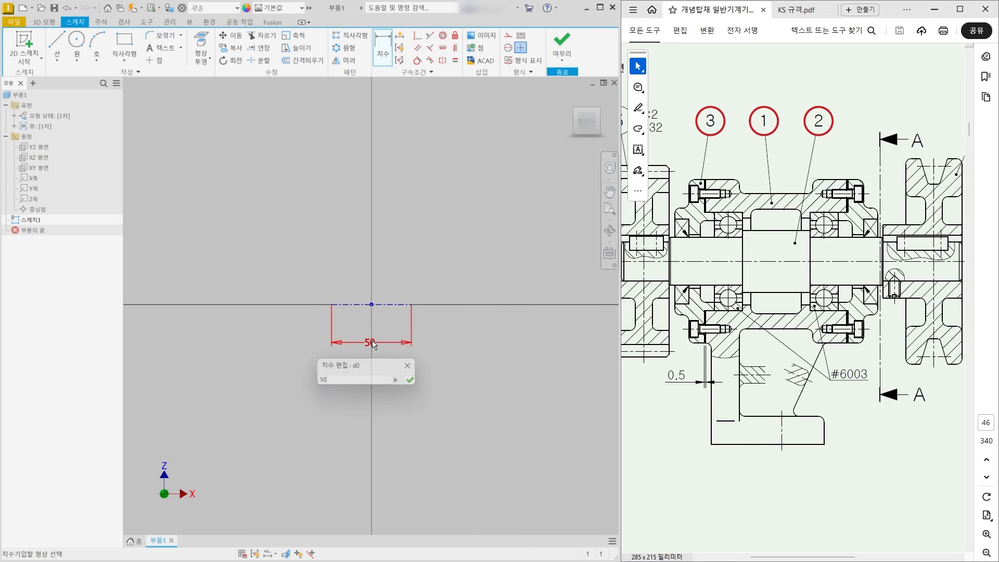
click(372, 338)
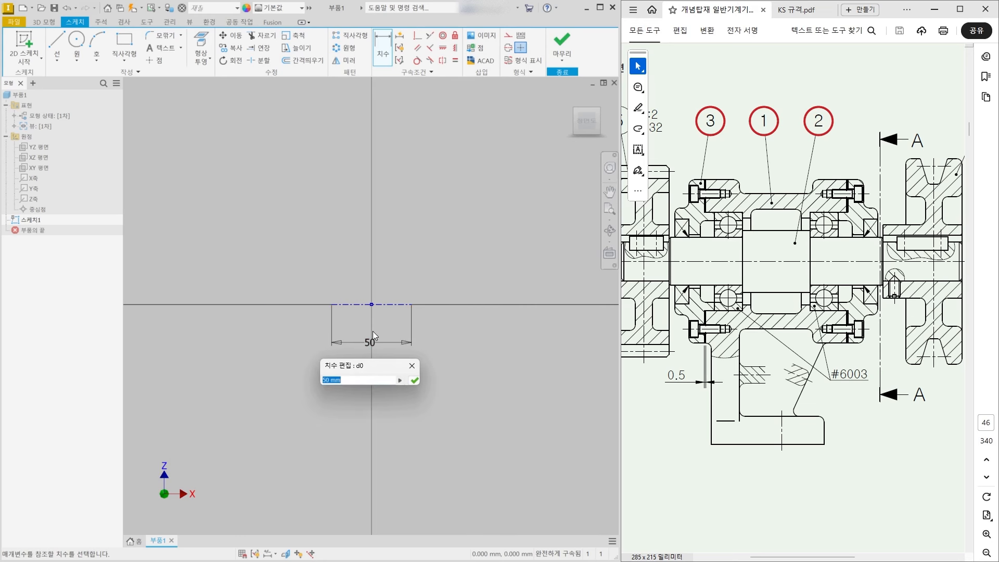
key(Escape)
key(Escape)
- Draw the profile from the centerline's left end: about 30 mm up, across a shoulder, down about 6 mm and across the recess
scroll(372, 318, up, 3)
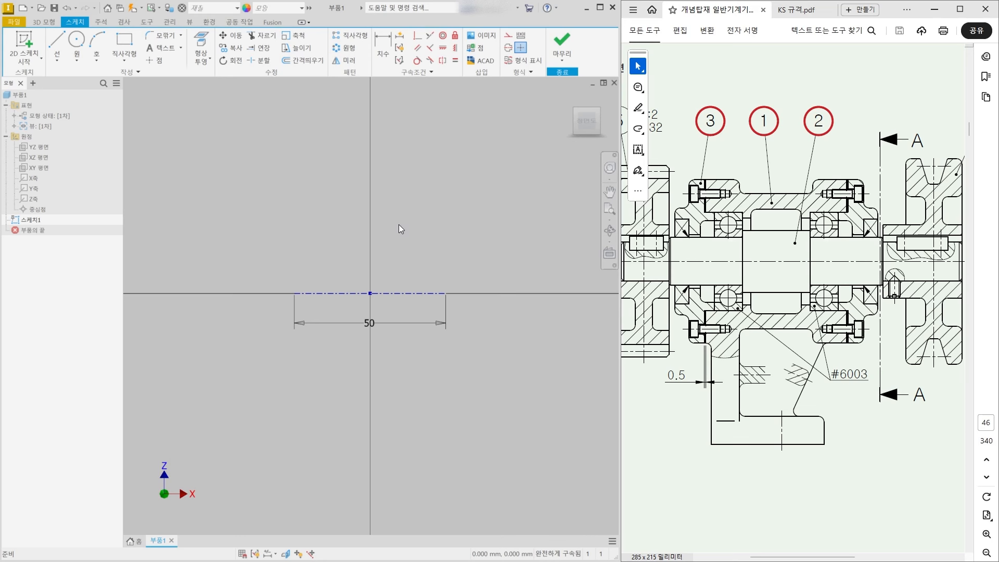
middle_drag(392, 222, 394, 240)
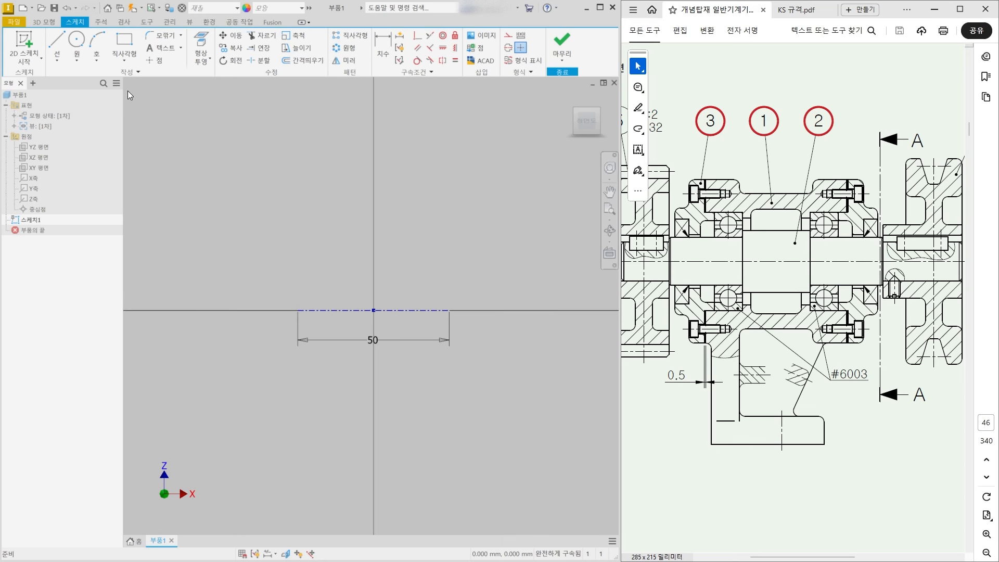
click(54, 35)
click(297, 311)
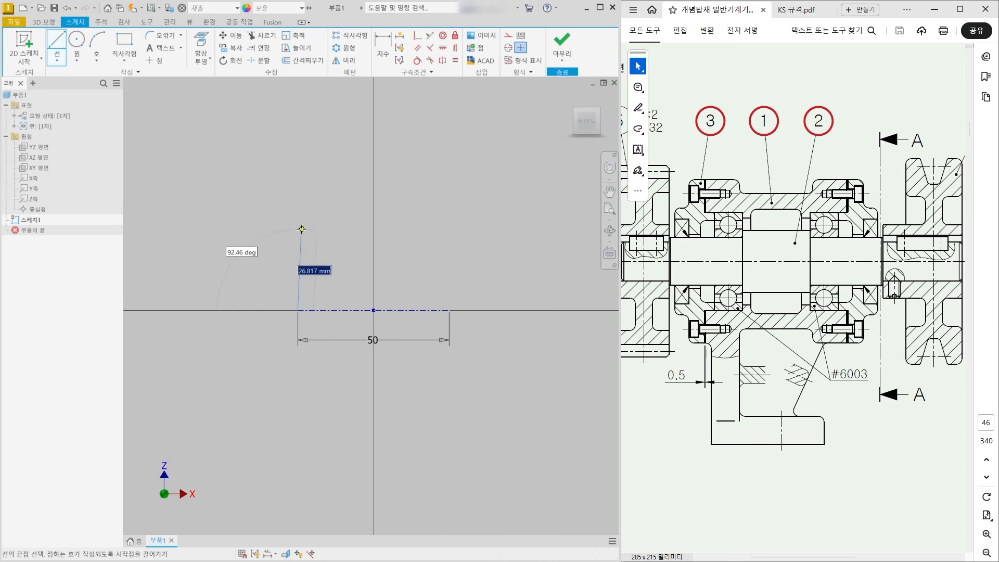
click(298, 220)
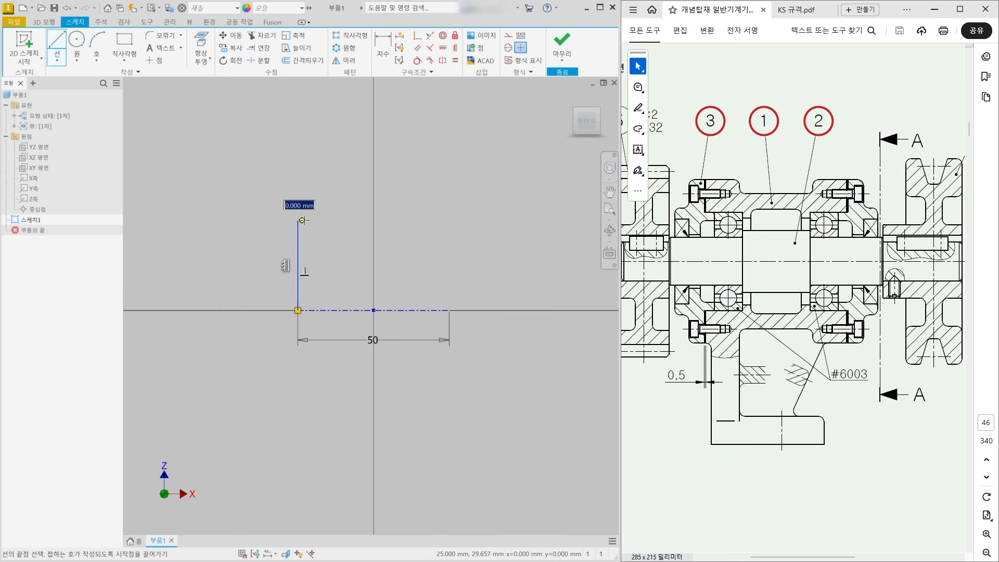
click(349, 220)
click(349, 239)
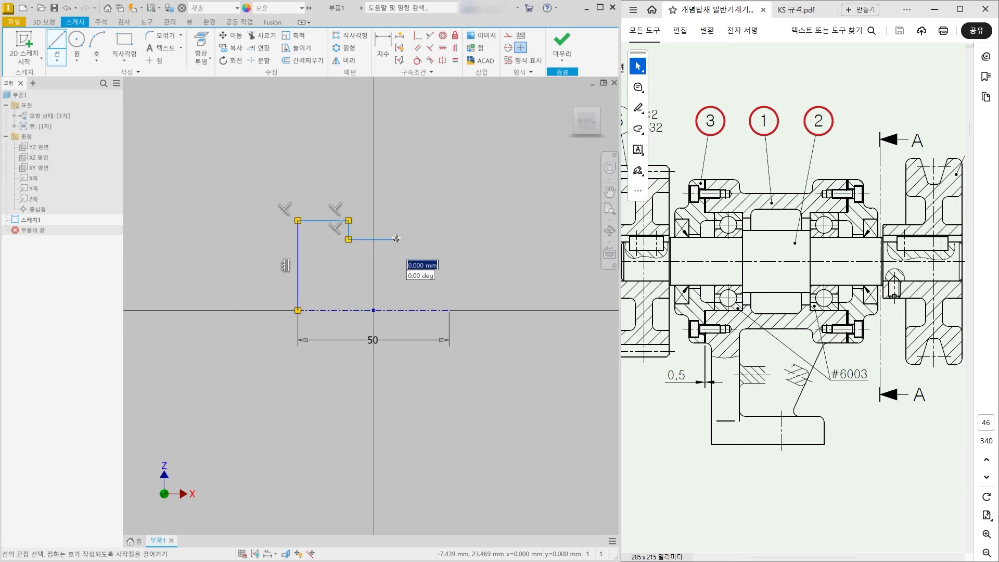
- Complete the stepped outline up to the left shoulder's height, across, and vertically down to the centerline's right end
scroll(396, 238, up, 3)
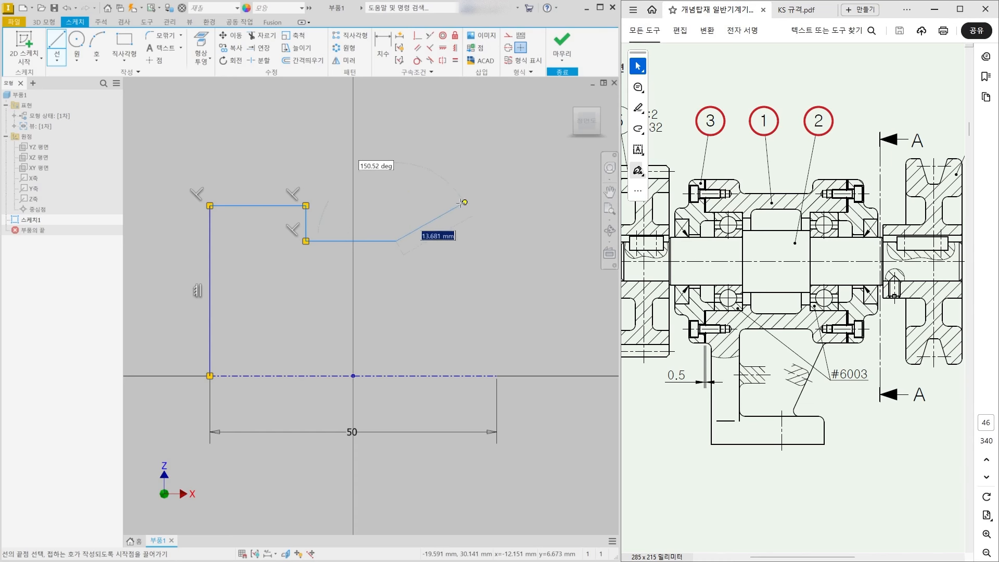
click(397, 206)
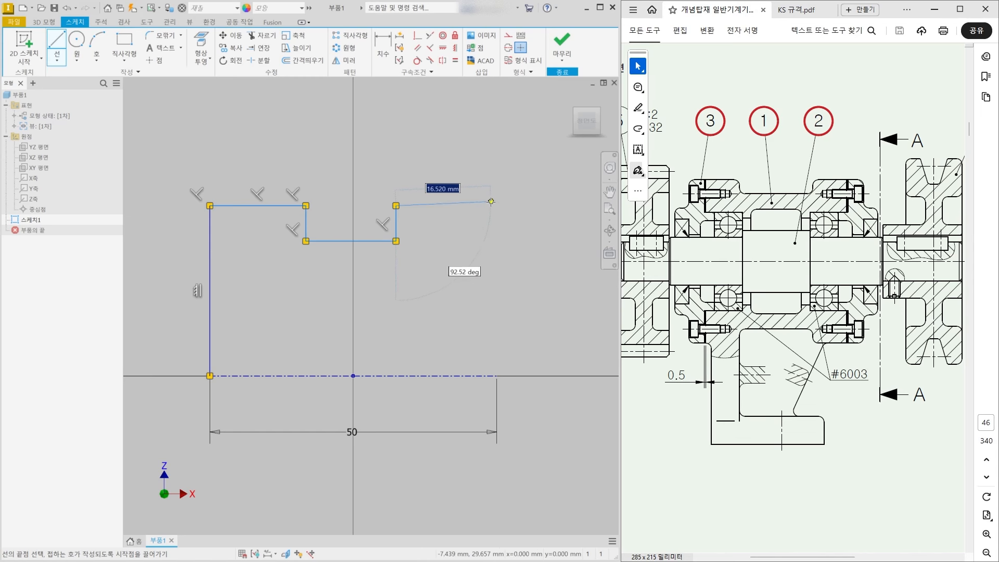
click(497, 206)
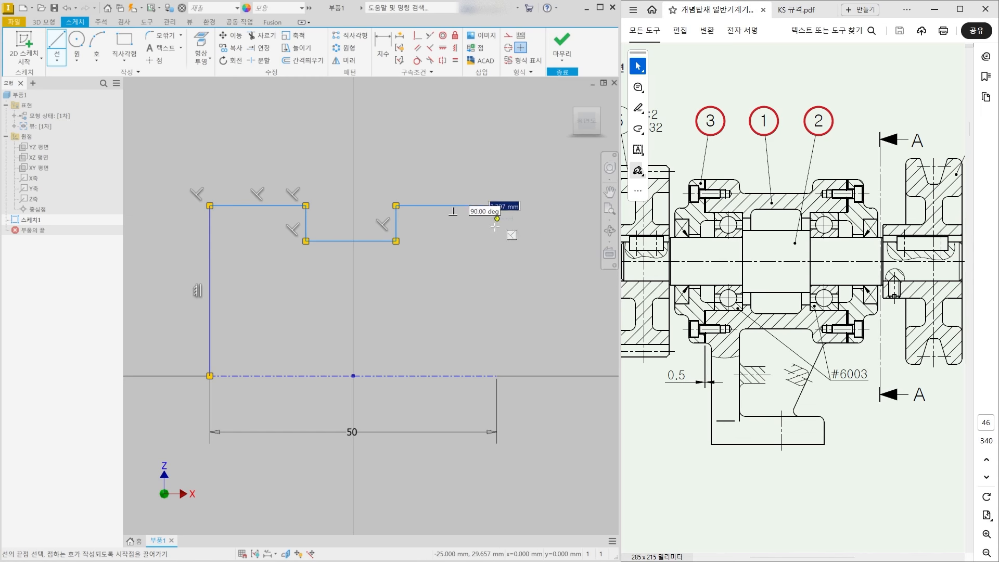
click(497, 375)
key(Escape)
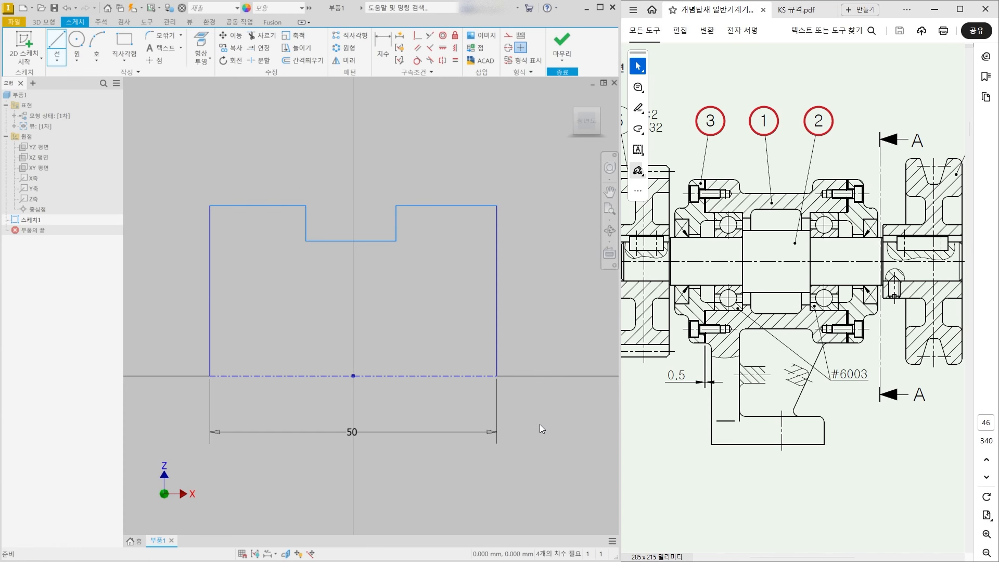
scroll(431, 442, down, 1)
middle_drag(431, 442, 424, 396)
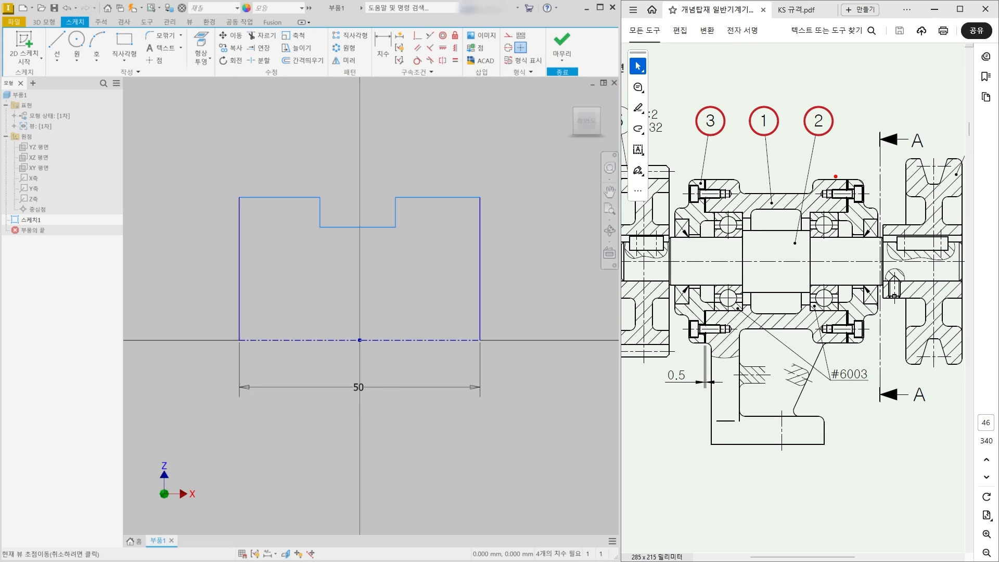
drag(833, 180, 831, 343)
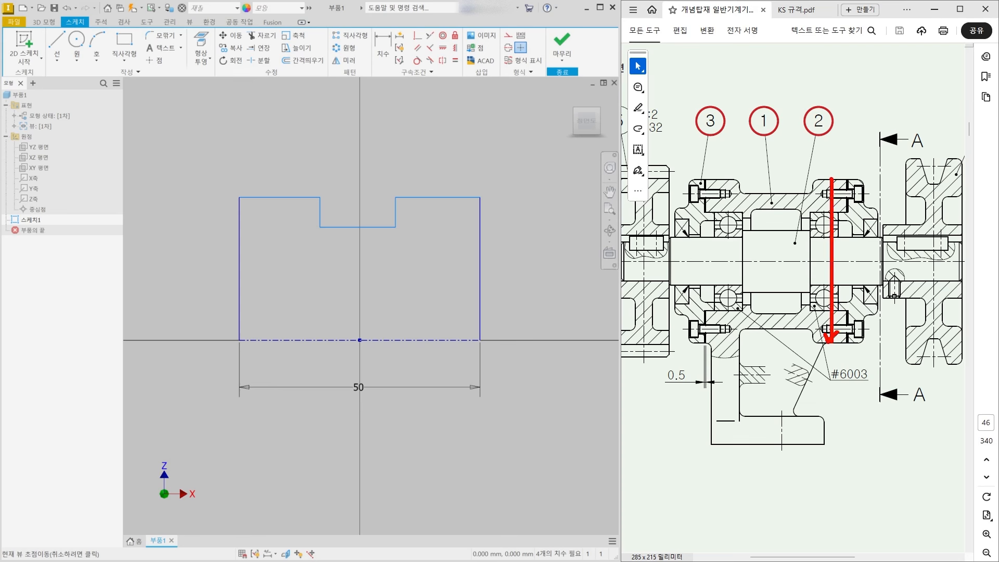
mouse_move(823, 190)
mouse_down()
mouse_move(837, 176)
mouse_move(844, 190)
mouse_up()
mouse_move(774, 195)
mouse_down()
mouse_move(774, 328)
mouse_move(785, 310)
mouse_up()
mouse_move(773, 195)
mouse_down()
mouse_move(758, 210)
mouse_move(788, 212)
mouse_up()
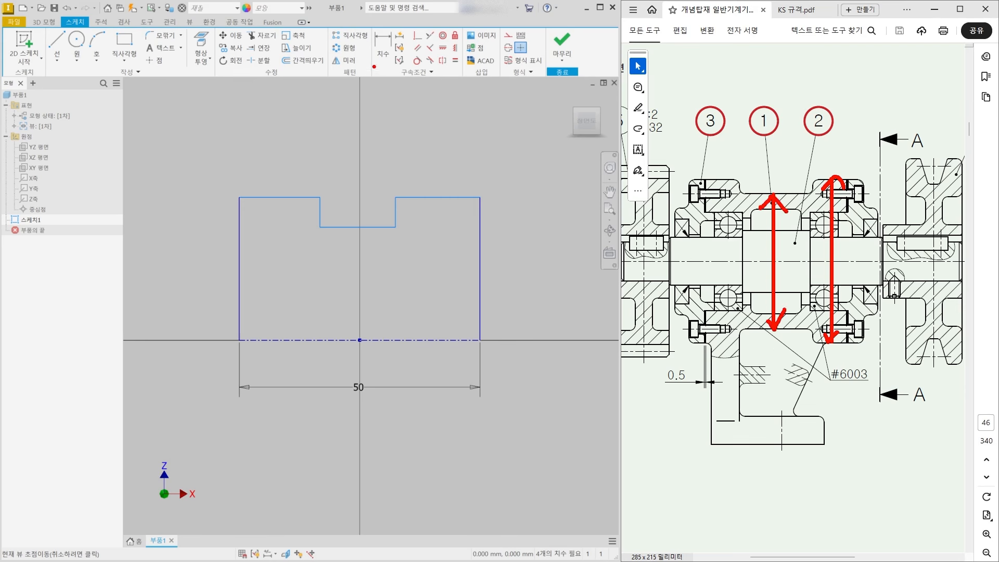
key(Escape)
- Dimension the shoulders' outer diameter about the centerline as 58 mm, placing the dimension beside the profile
click(383, 56)
middle_drag(482, 328, 476, 310)
click(438, 322)
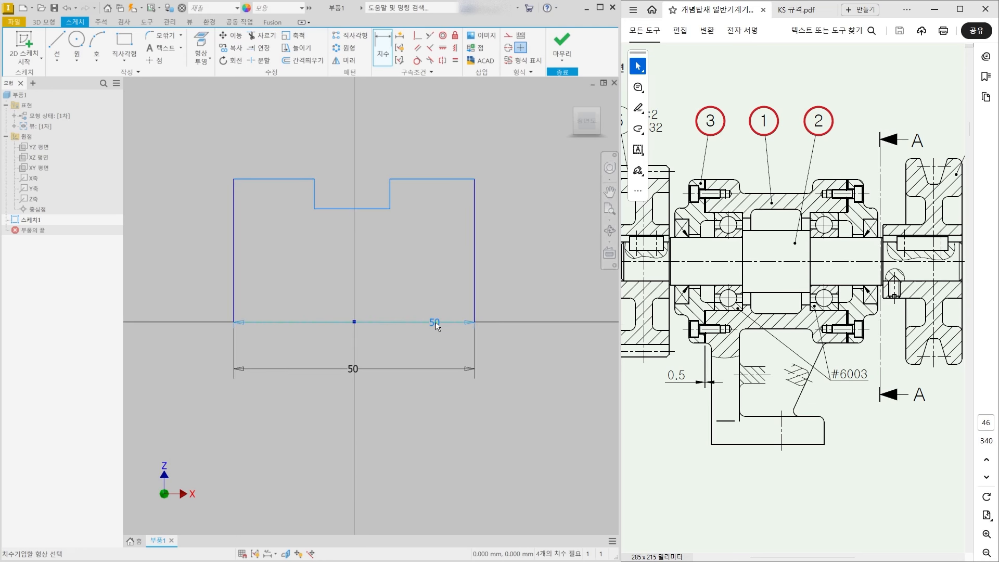
click(451, 178)
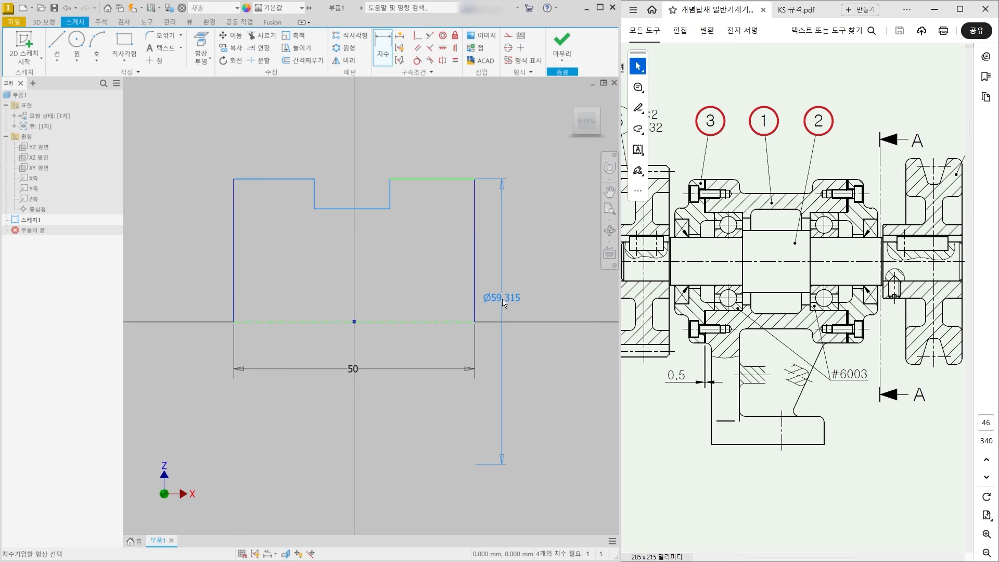
click(523, 317)
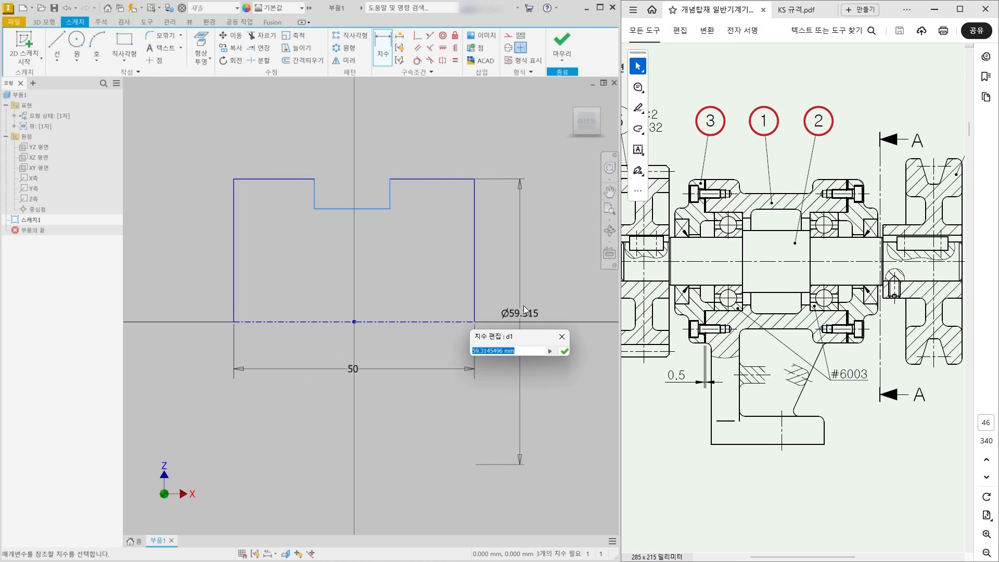
text(58)
key(Return)
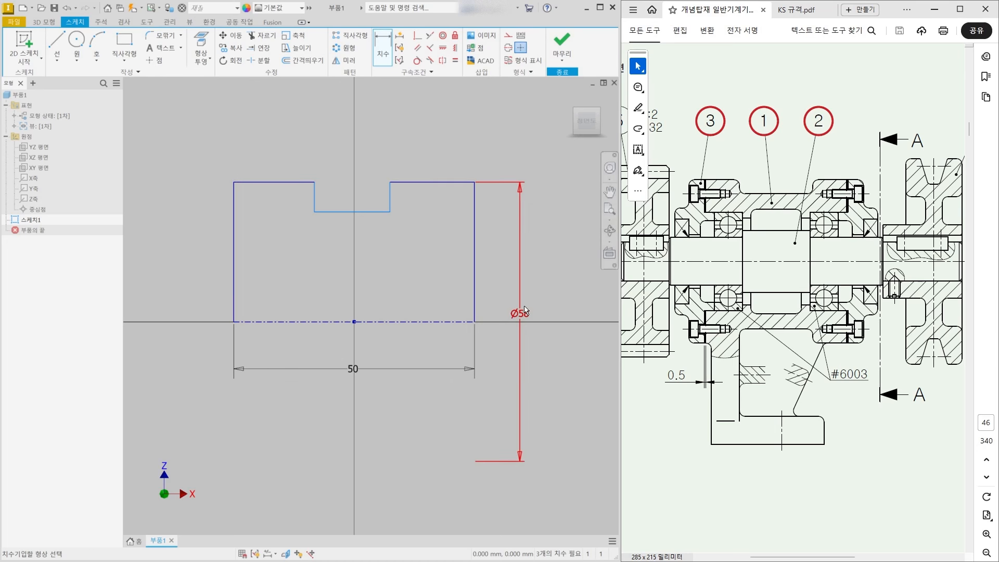
- Dimension the recess's diameter about the centerline as 48 mm
click(372, 211)
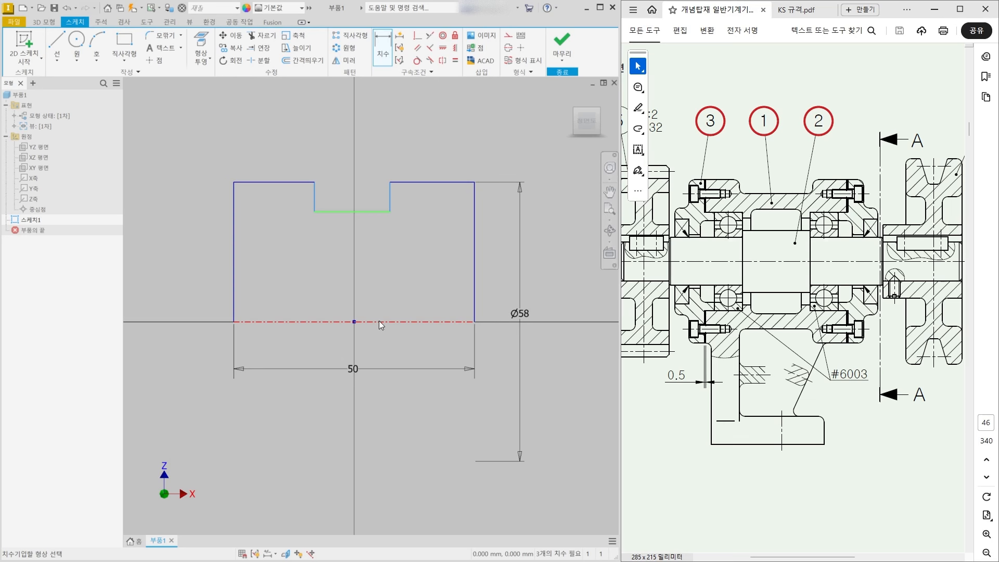
click(379, 321)
click(378, 289)
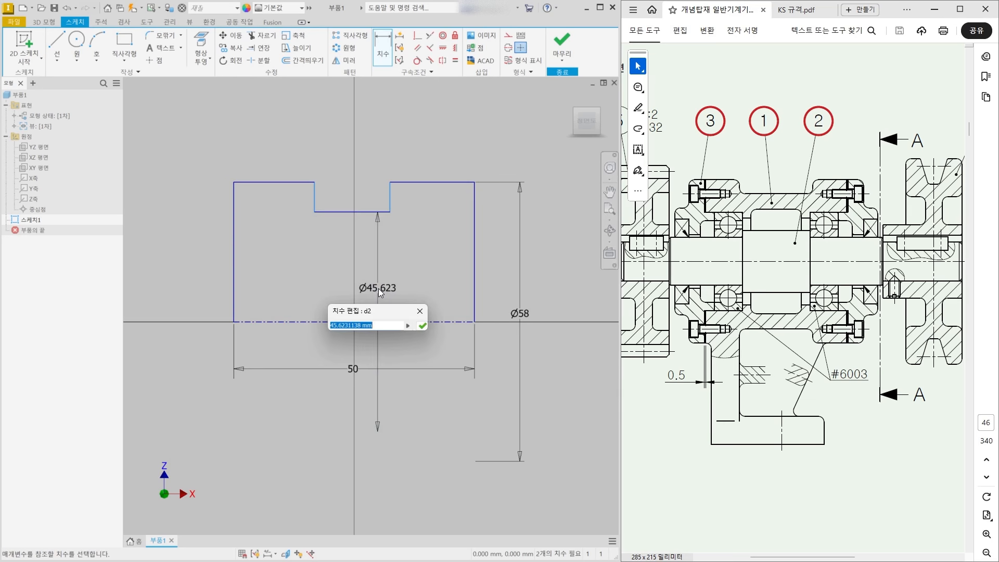
text(48)
key(Return)
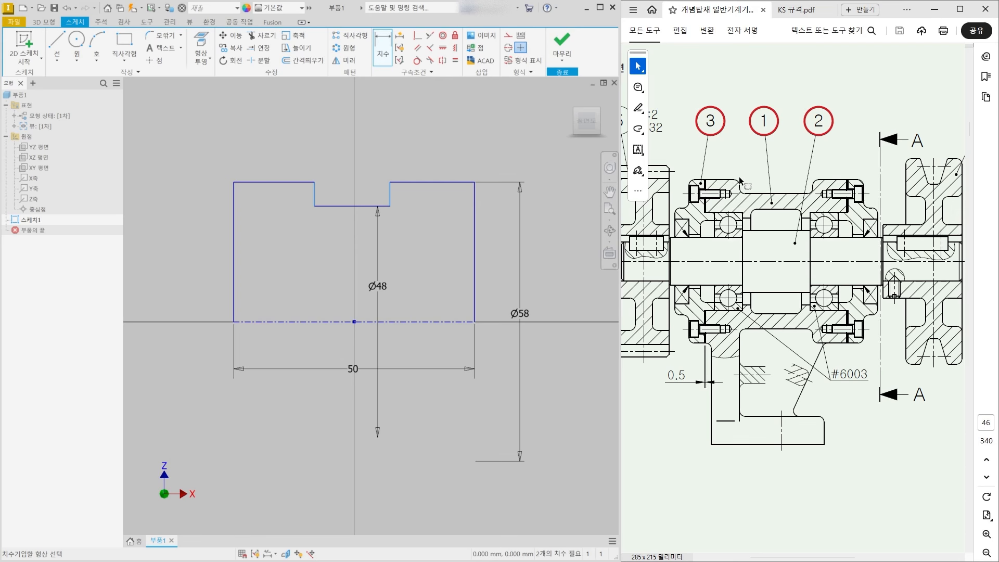
- Dimension the left shoulder's width as 12 mm, placing the dimension above it
click(289, 182)
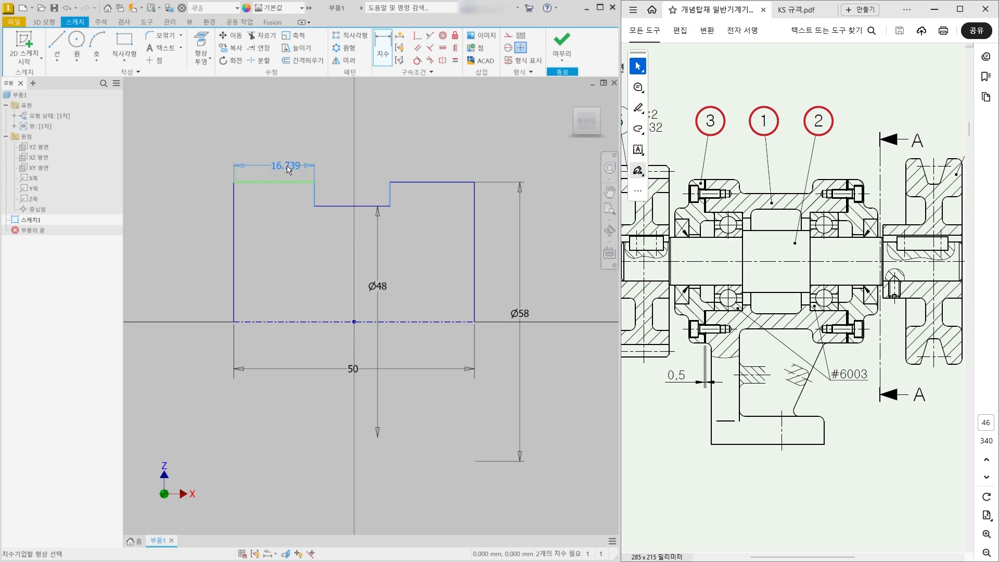
click(280, 157)
text(12)
key(Return)
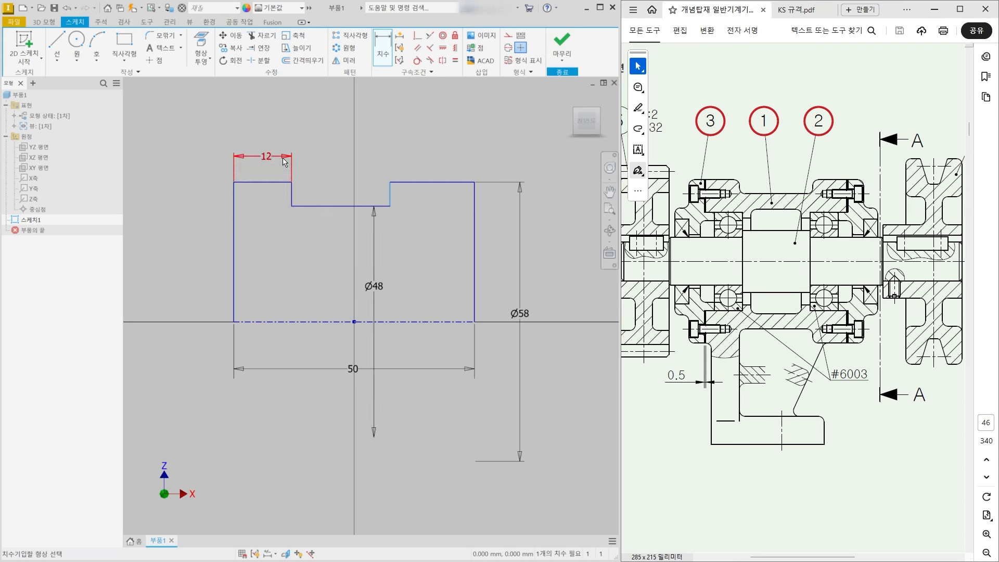
key(Escape)
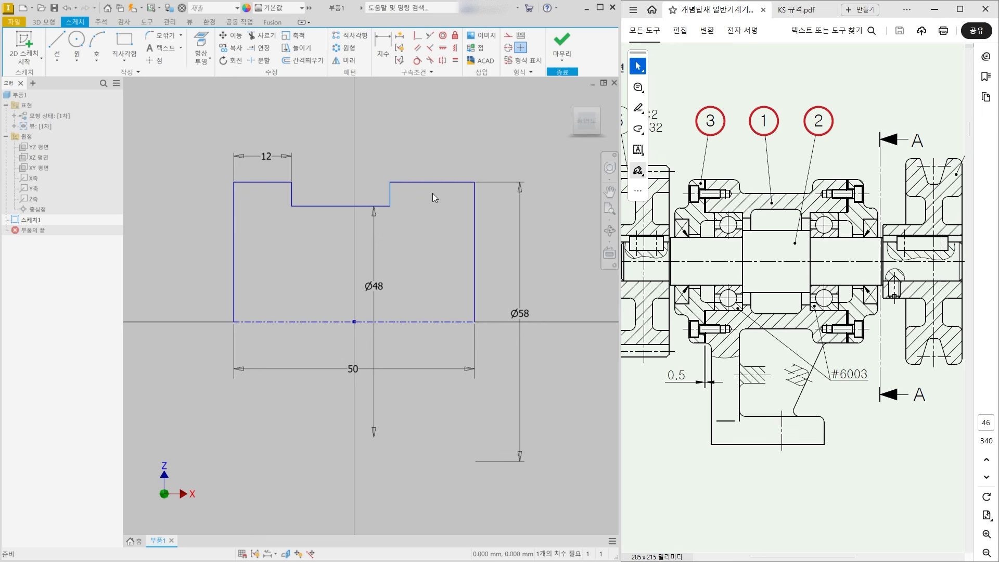
- Constrain the two shoulders' upper lines to equal length
click(455, 62)
click(277, 183)
click(426, 183)
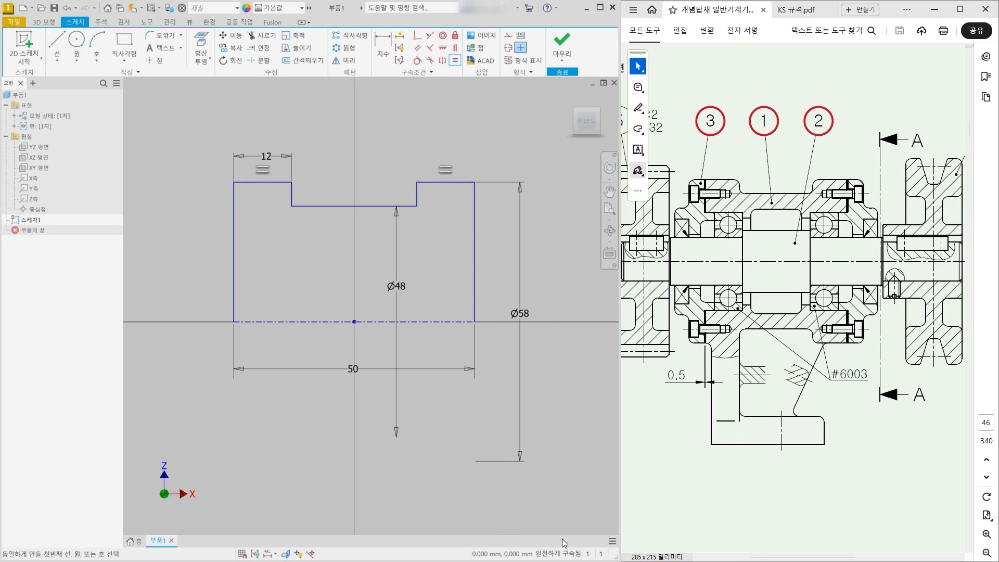
key(Escape)
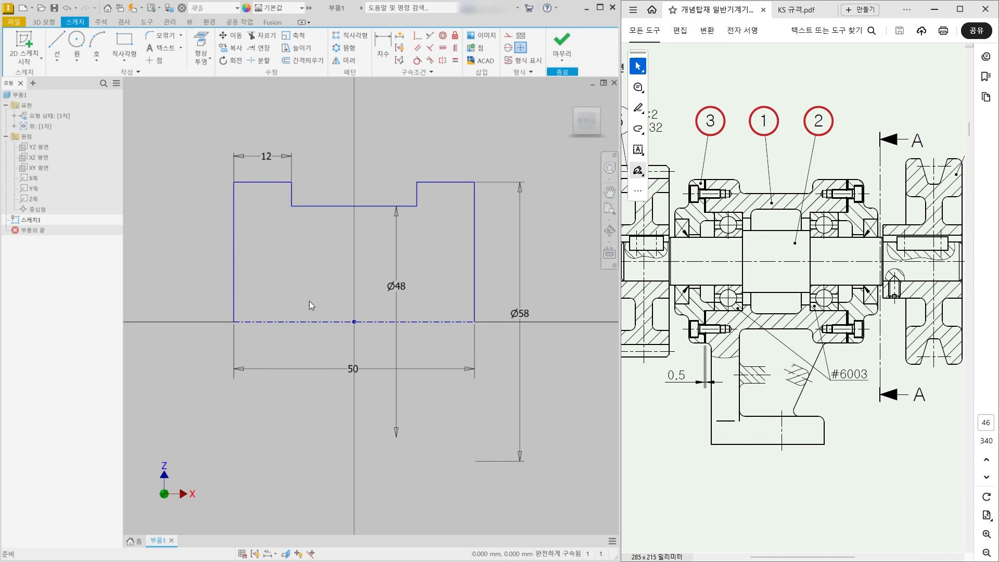
- Finish the sketch and revolve the stepped profile a full 360 degrees around its centerline
key(F2)
click(564, 34)
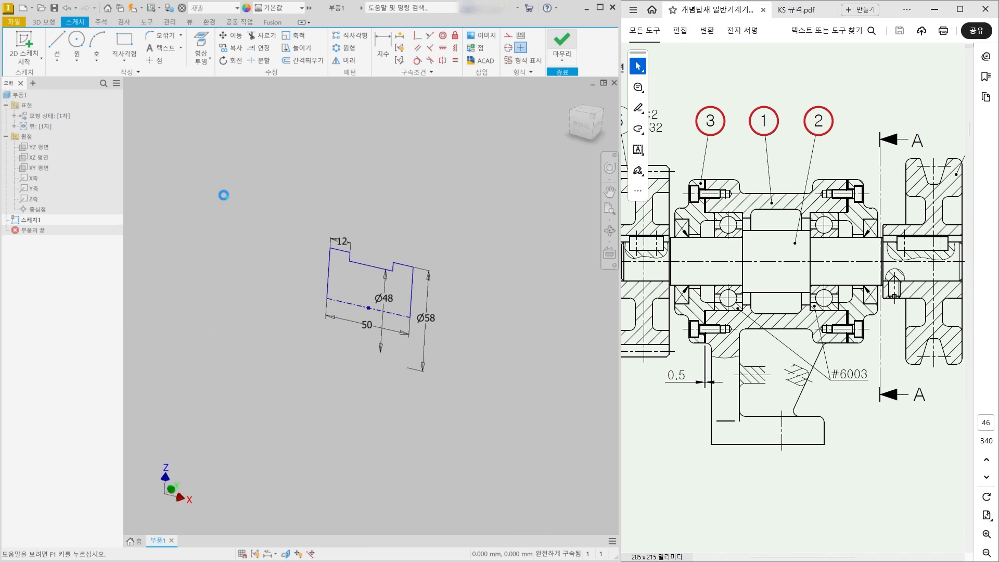
click(83, 51)
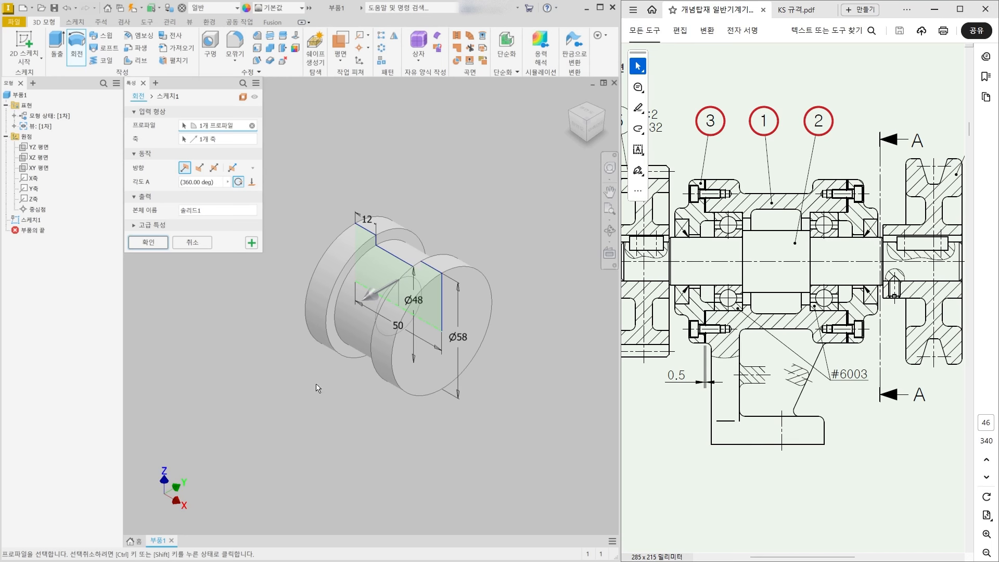
click(146, 243)
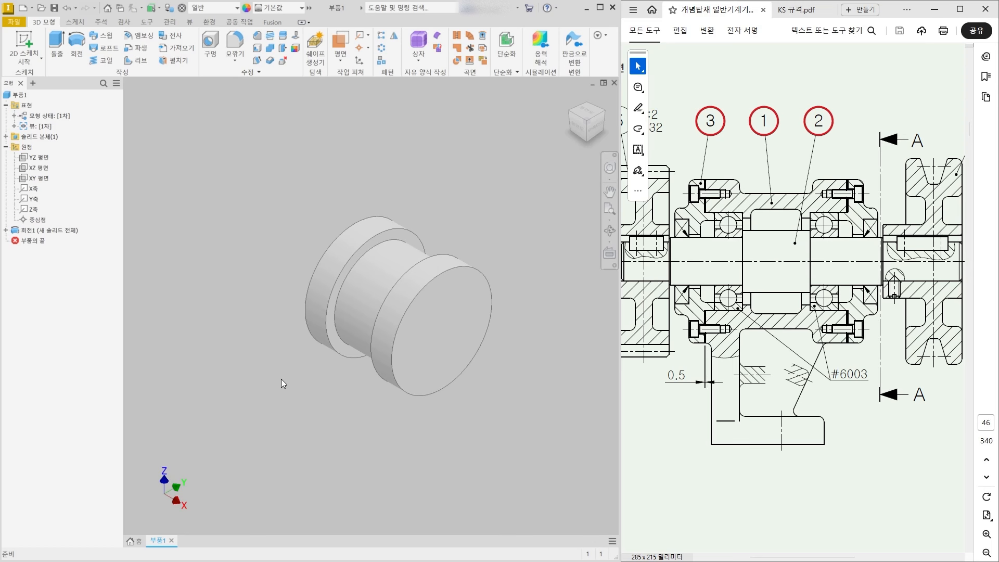
- Start a new sketch on the XZ origin plane of the revolved body
middle_drag(281, 380, 258, 372)
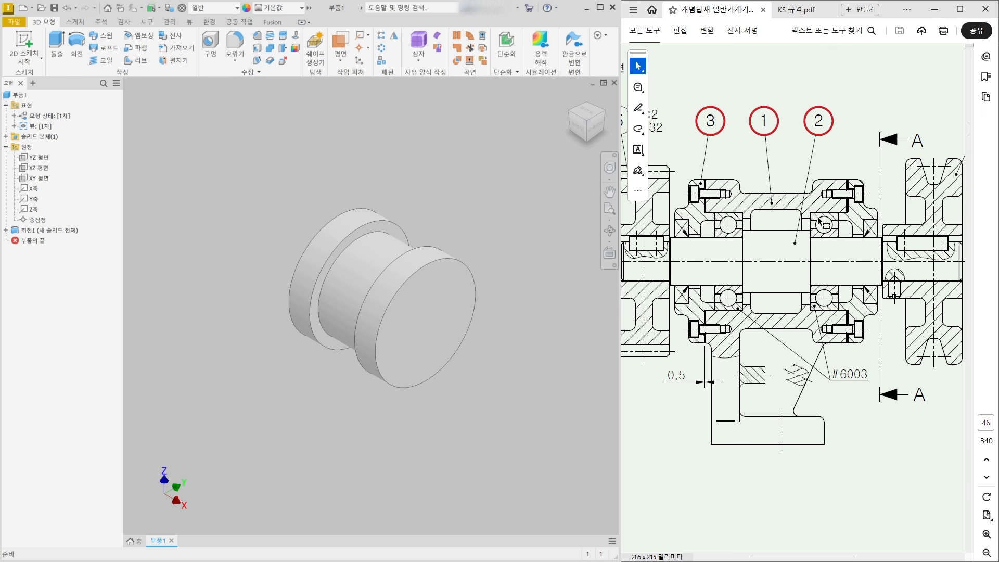
middle_drag(255, 260, 250, 259)
scroll(250, 258, up, 2)
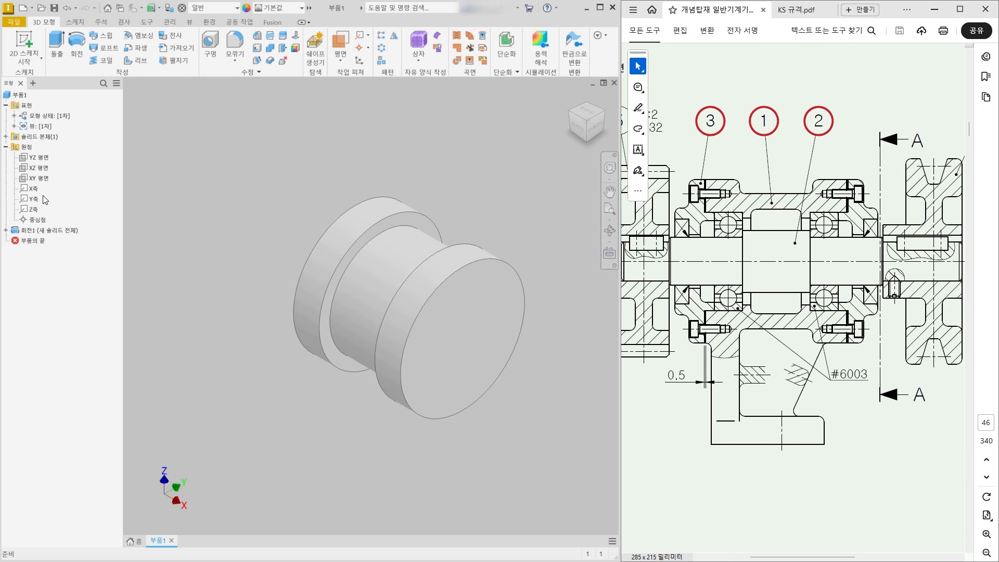
click(41, 171)
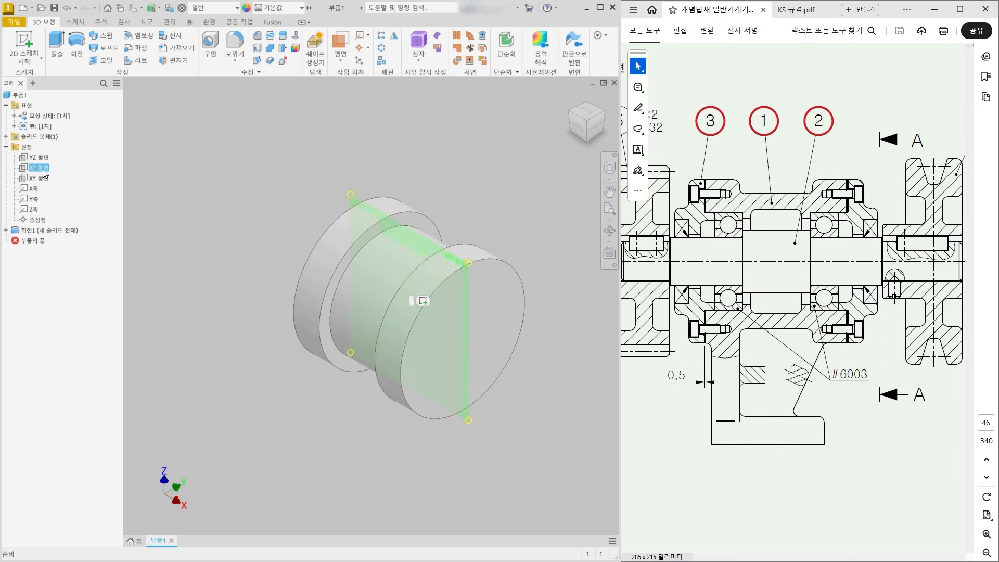
right_click(43, 170)
click(61, 202)
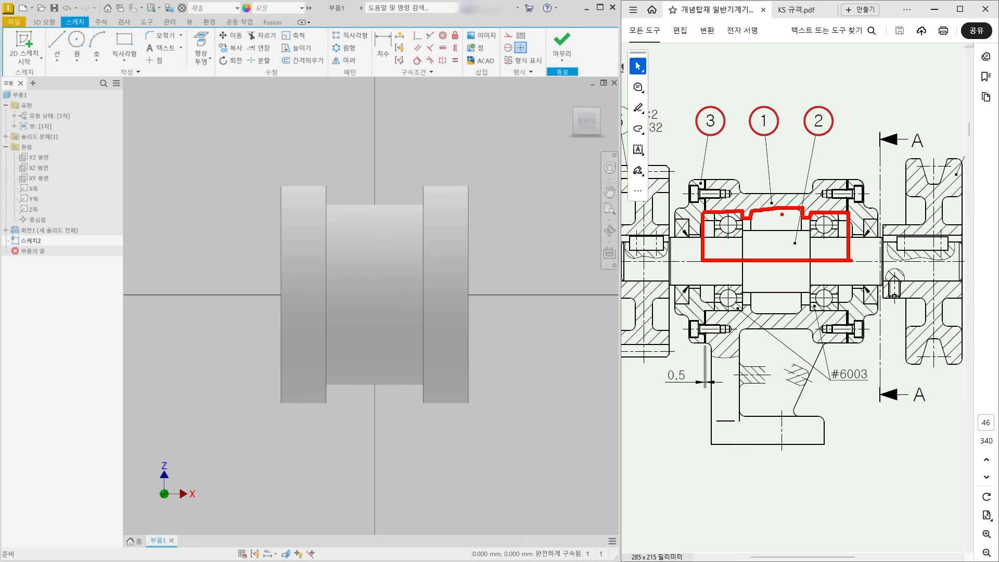
drag(770, 197, 785, 190)
drag(723, 201, 730, 194)
drag(825, 205, 832, 207)
key(Escape)
mouse_move(506, 380)
middle_down()
mouse_move(484, 386)
mouse_move(419, 291)
middle_up()
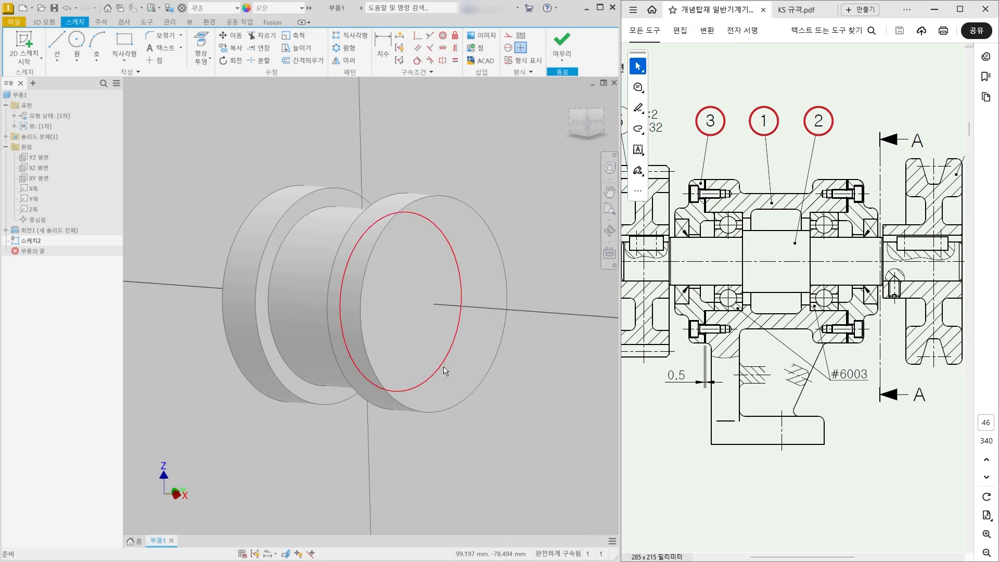
click(585, 122)
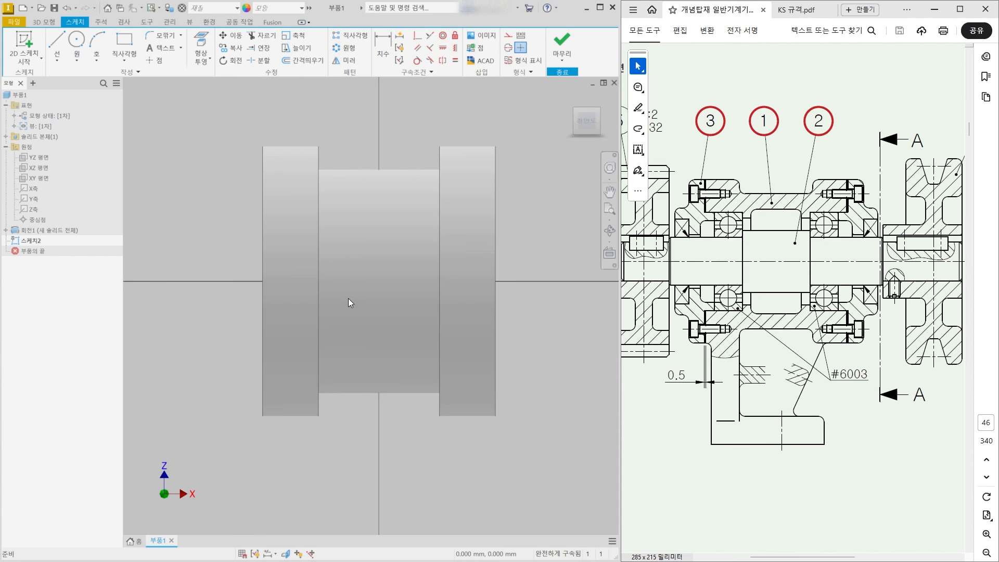
- Slice the graphics at the sketch plane and draw a horizontal centerline through the origin between the body's left and right edges
key(F7)
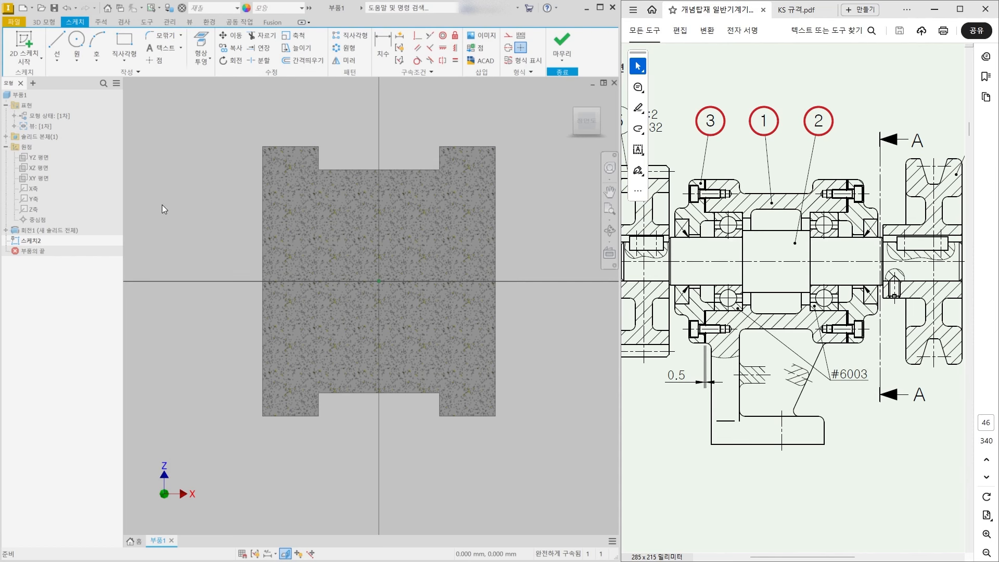
click(57, 42)
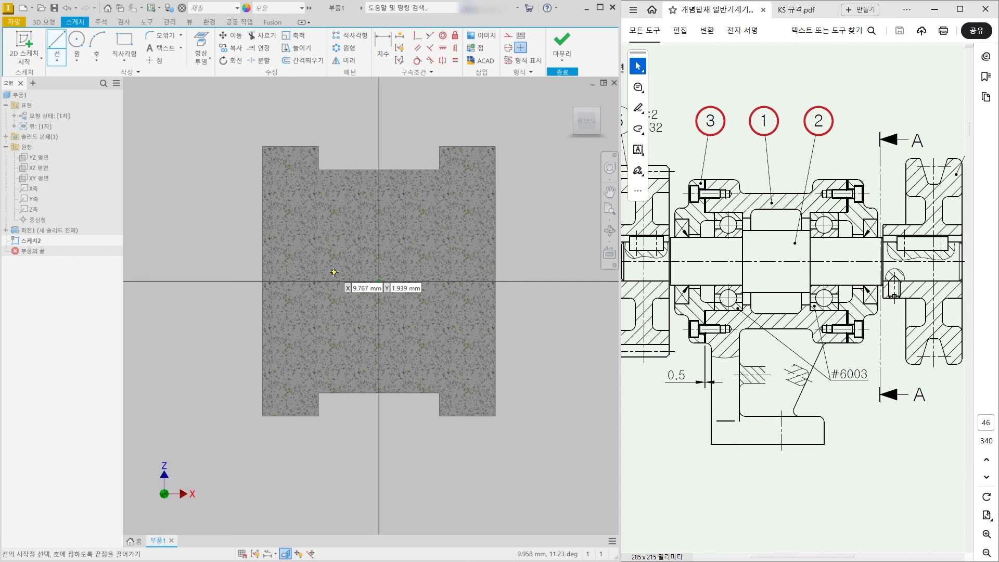
click(264, 281)
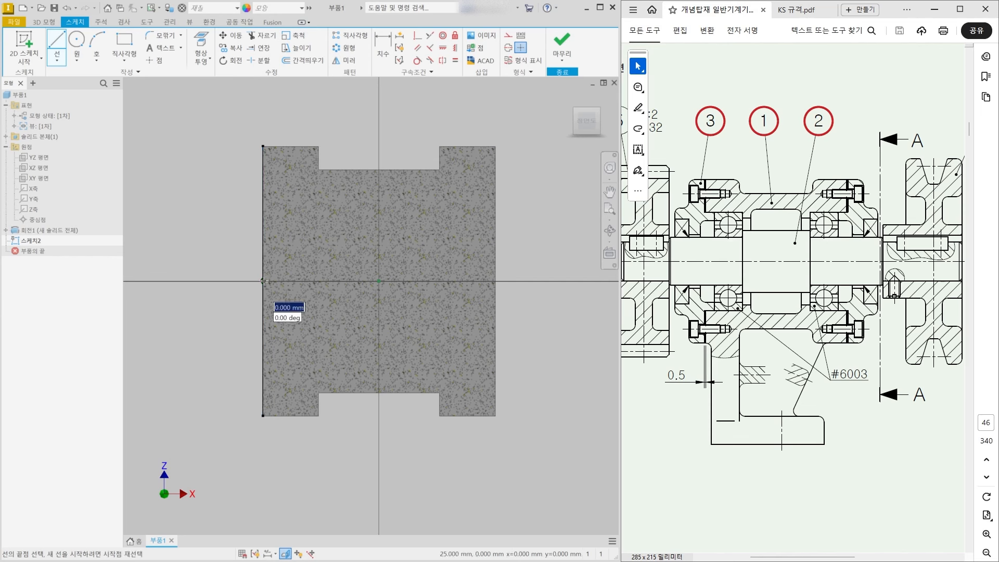
click(496, 281)
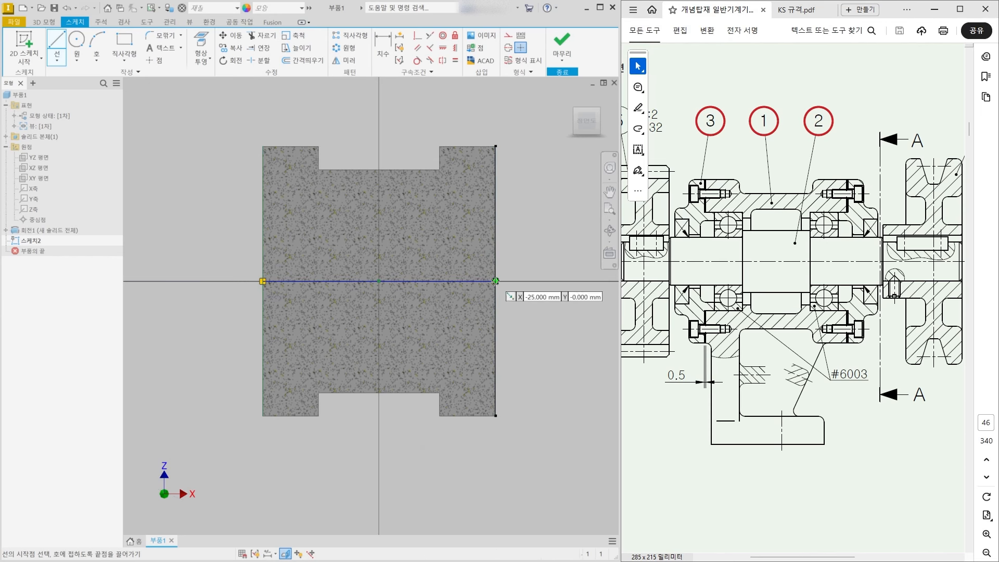
key(Escape)
right_click(425, 286)
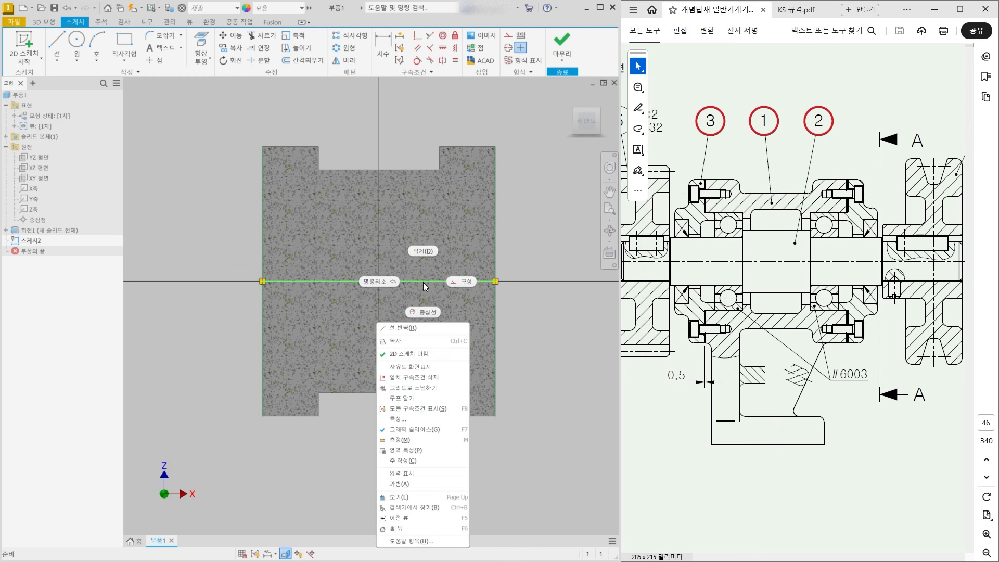
click(425, 311)
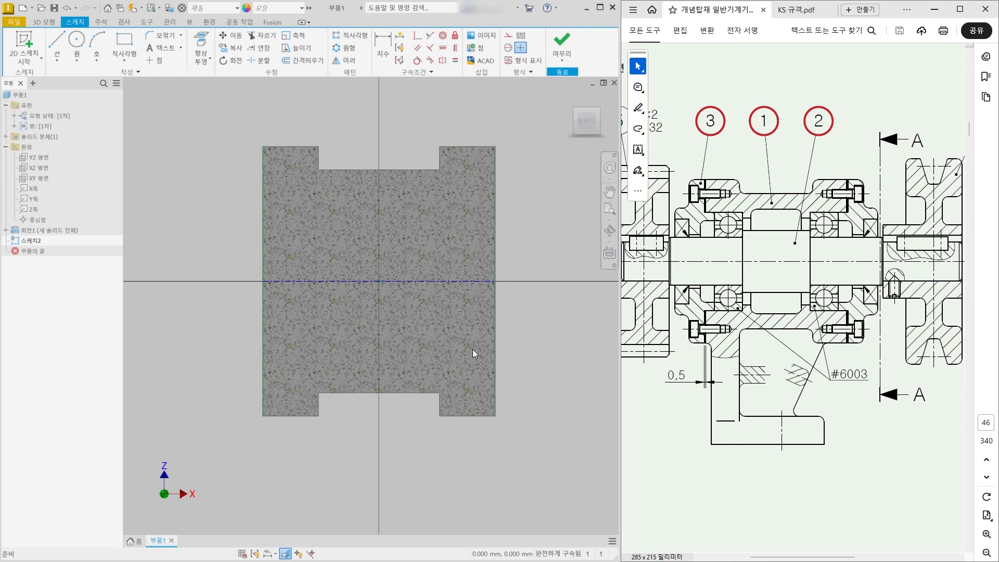
- Start the bore profile on the body's left edge about 15 mm above the centerline with a 10 mm horizontal line and a slanted 4 mm drop
click(56, 45)
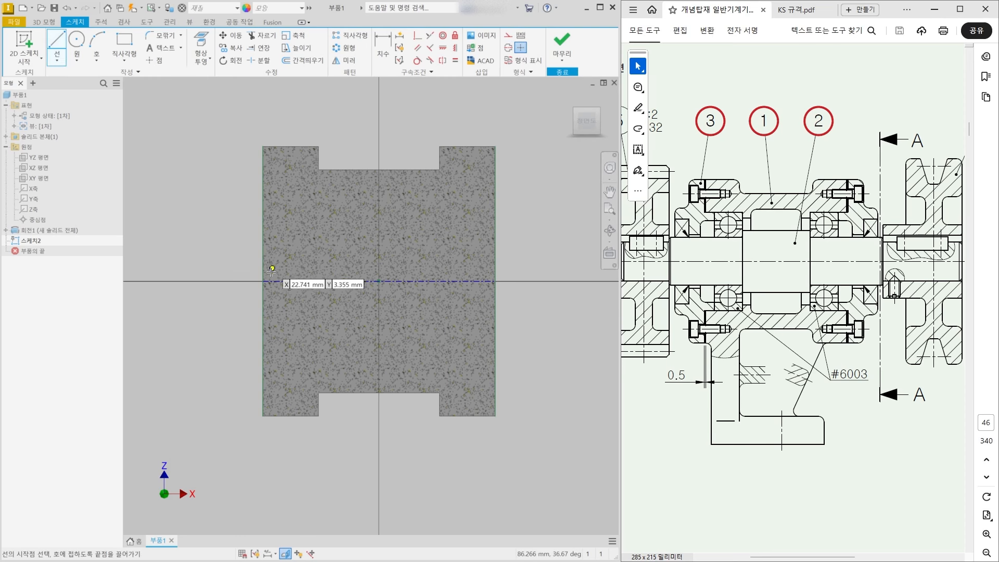
scroll(261, 281, down, 3)
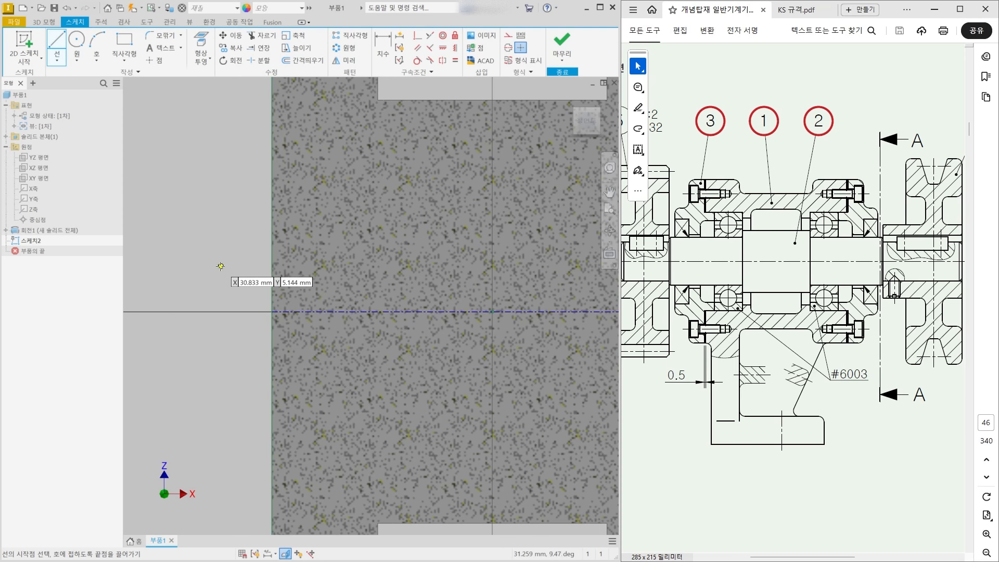
mouse_move(287, 249)
mouse_down()
mouse_move(267, 261)
mouse_move(283, 216)
mouse_move(287, 254)
mouse_up()
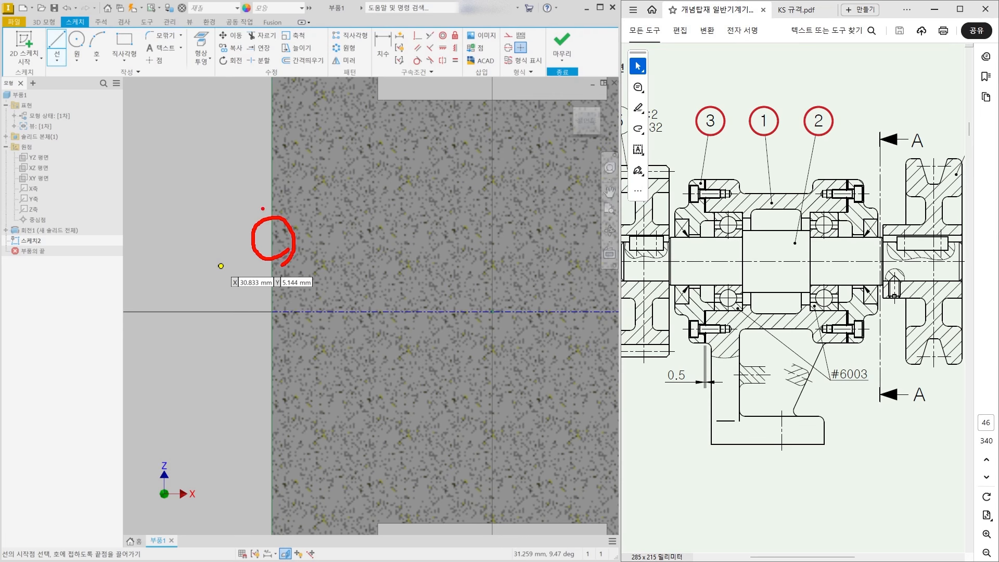
drag(270, 191, 270, 311)
key(Escape)
scroll(242, 219, down, 3)
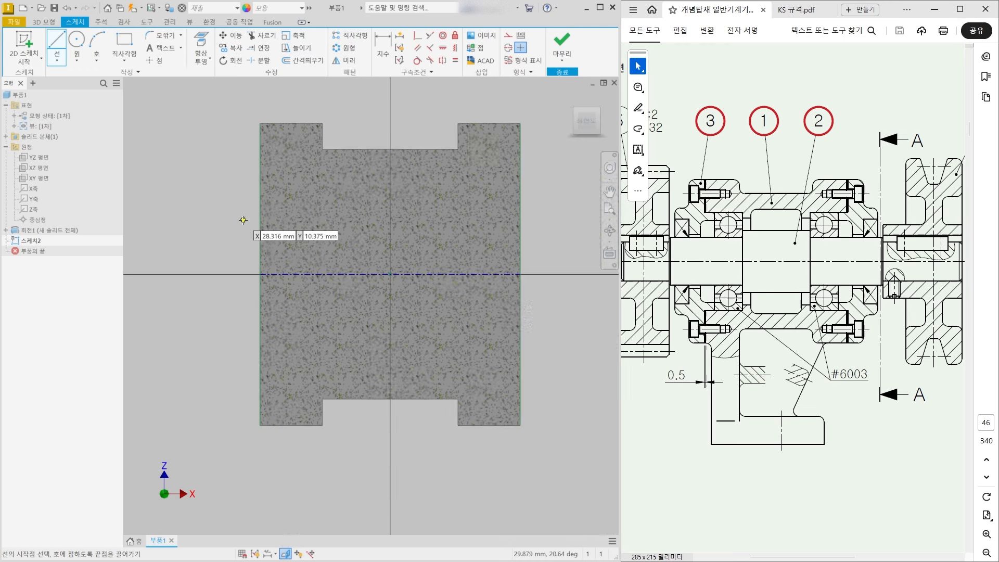
click(261, 197)
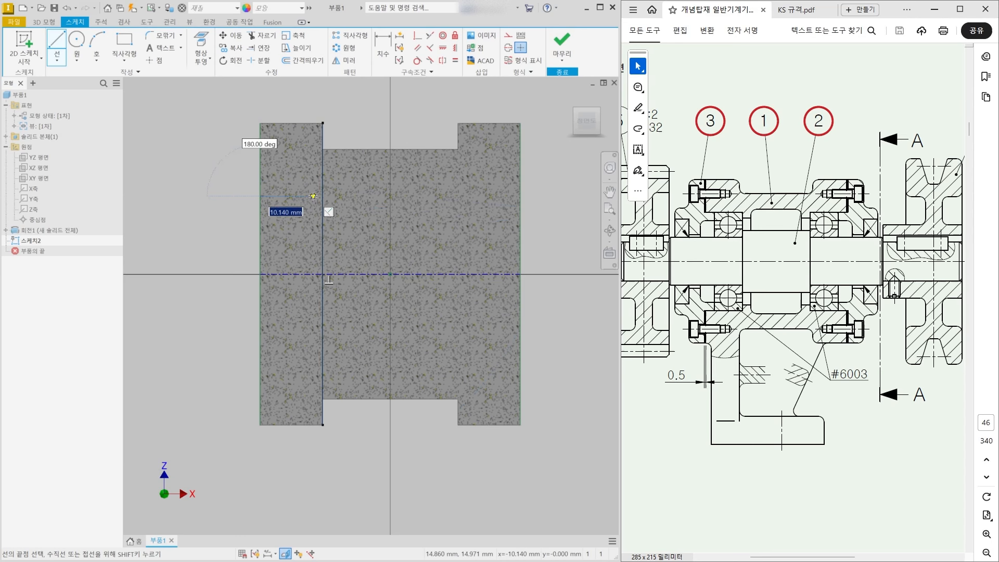
click(260, 196)
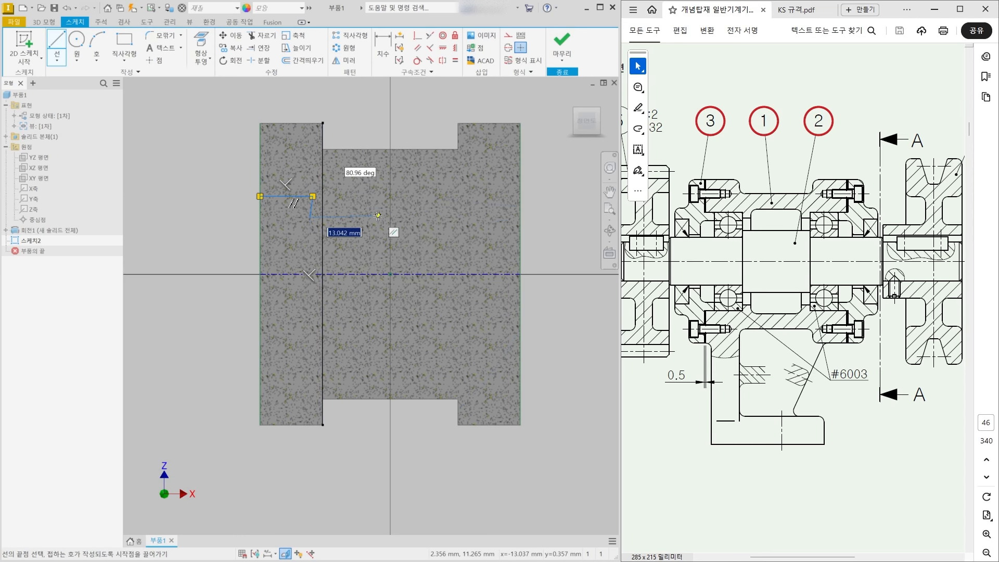
click(314, 197)
scroll(308, 203, up, 3)
scroll(322, 206, up, 2)
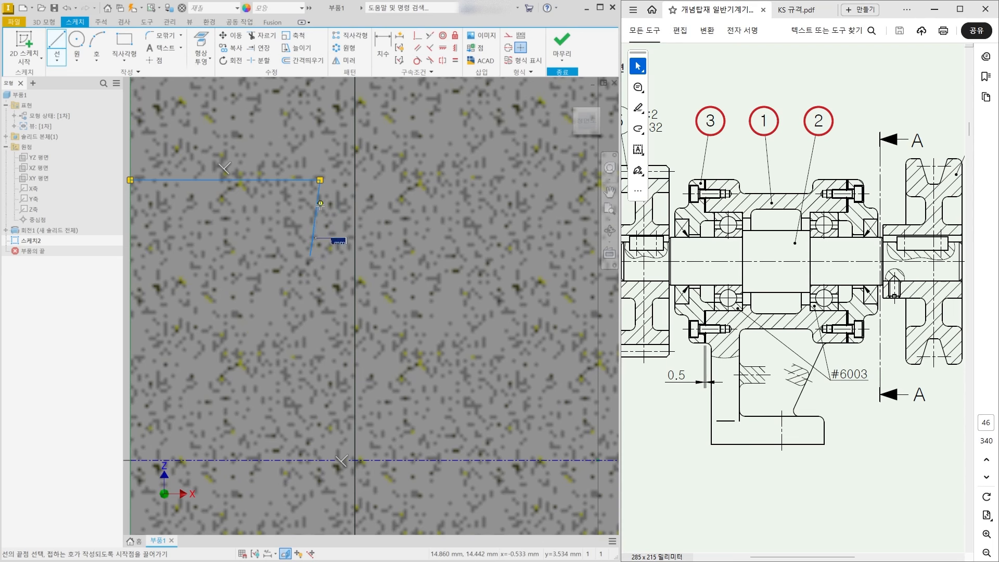
click(311, 255)
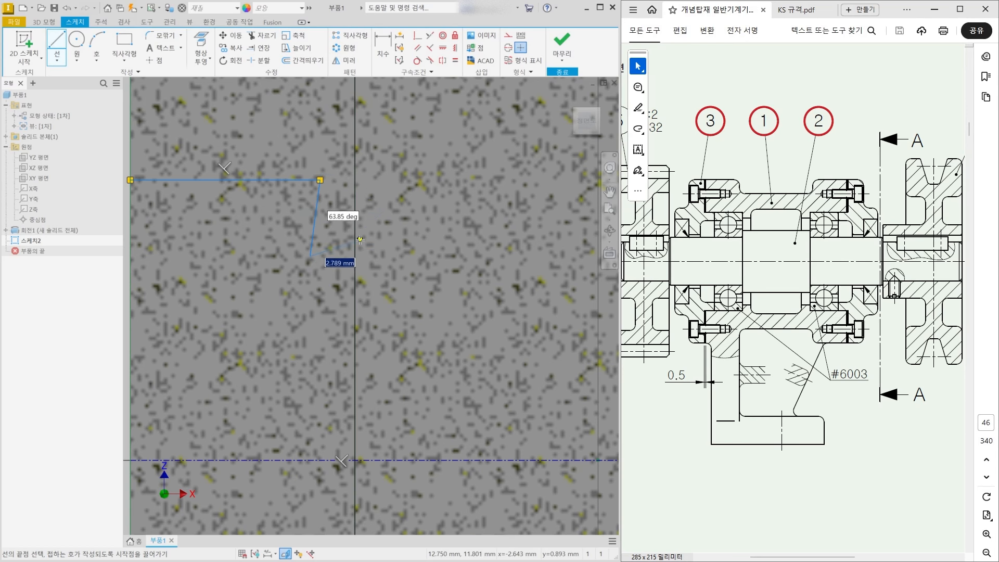
- Continue the profile inward about 11 mm above the centerline and around a central recess about 19 mm wide and 7 mm deep
scroll(311, 259, down, 2)
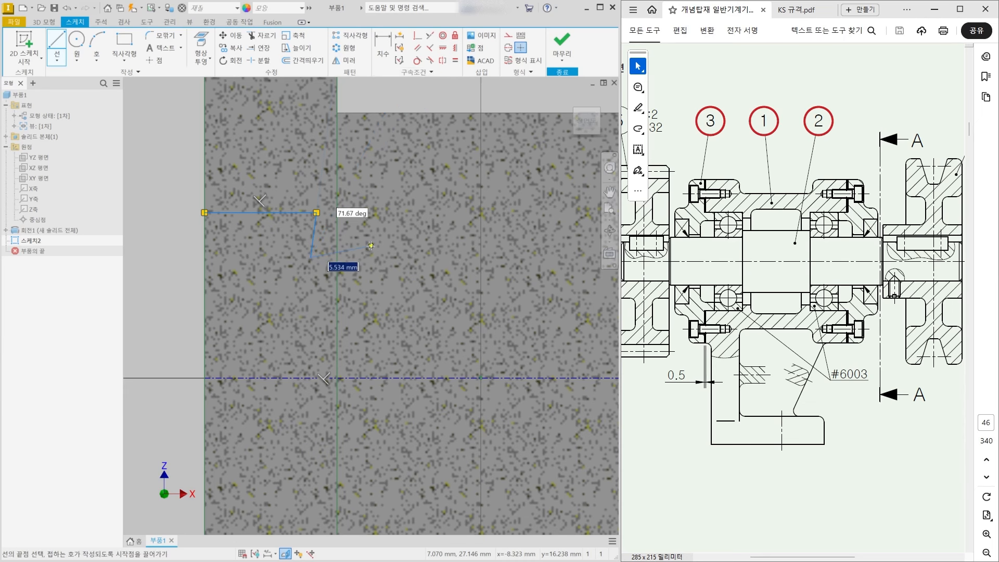
scroll(367, 246, down, 3)
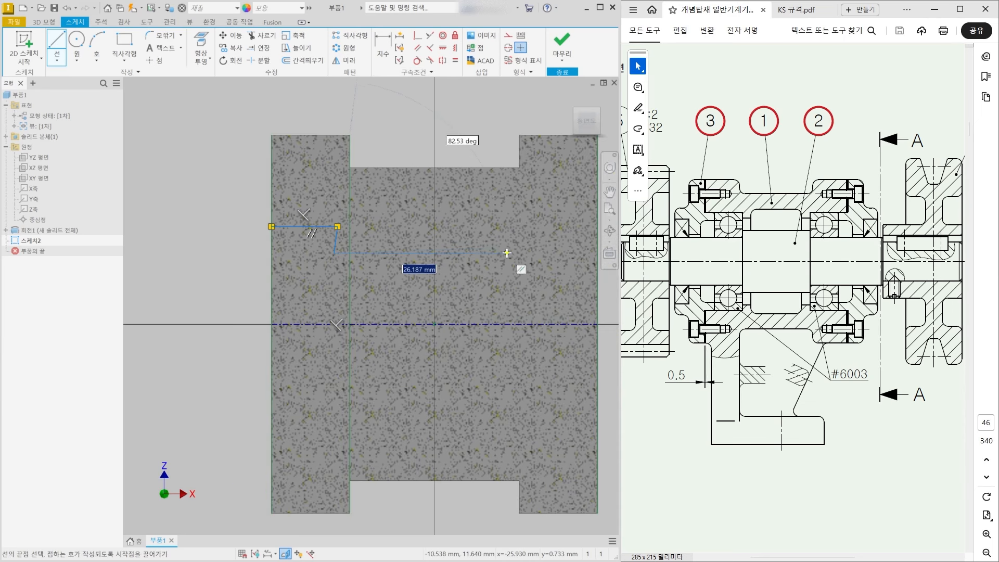
click(377, 253)
click(377, 208)
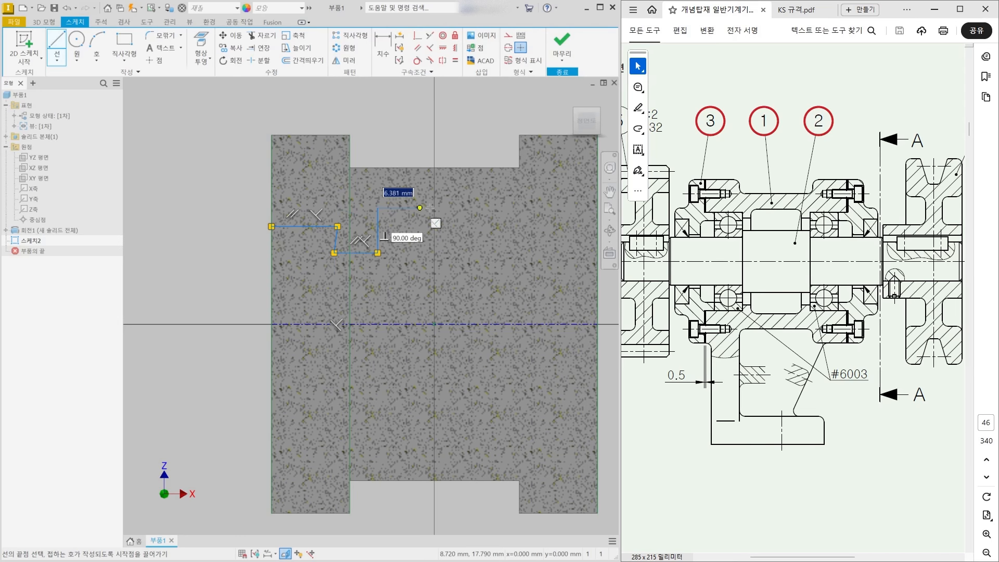
click(501, 208)
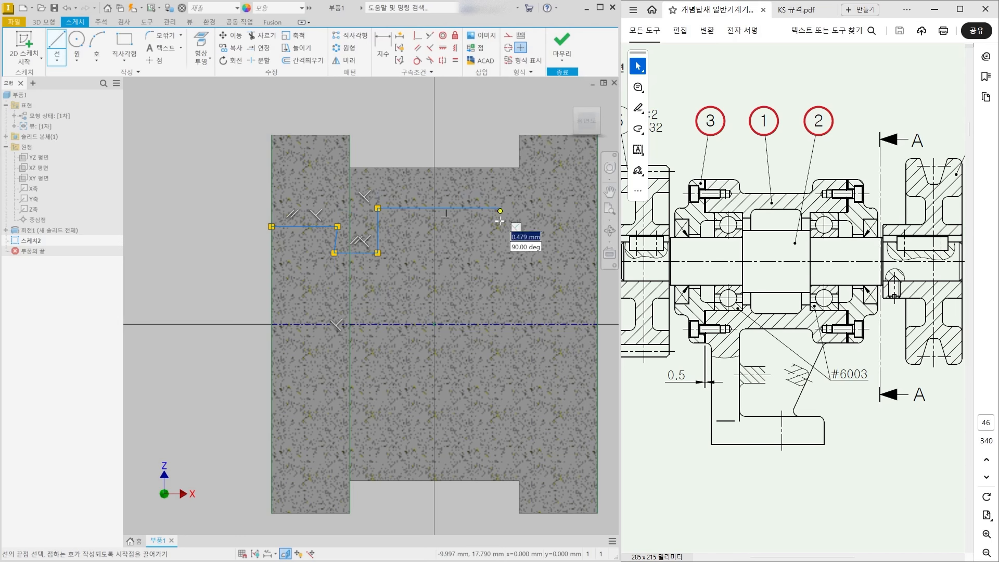
click(500, 253)
- Complete the profile with a lip about 5 mm long, a 4 mm rise and a horizontal line about 10 mm long to the body's right edge
middle_drag(500, 254, 445, 259)
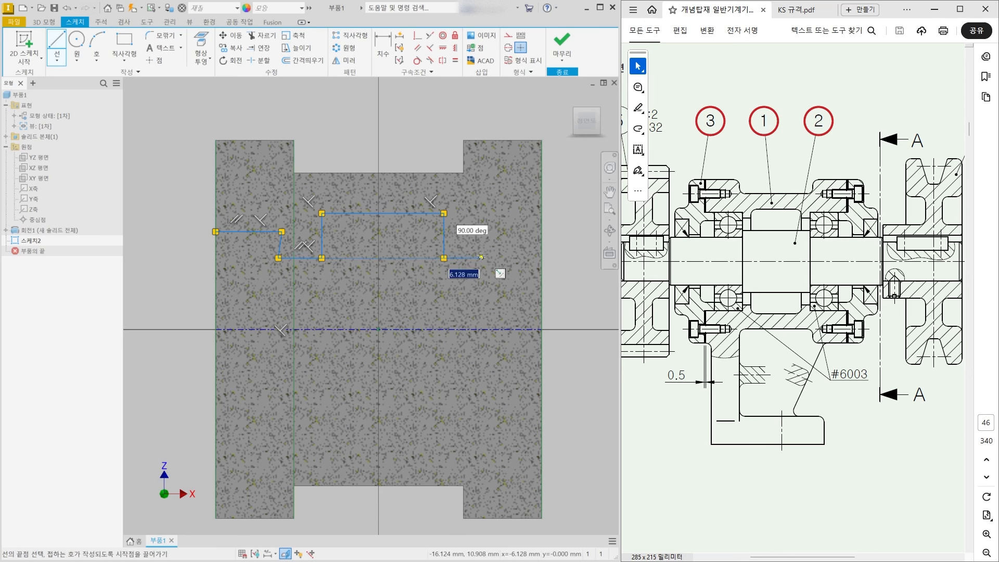
click(478, 257)
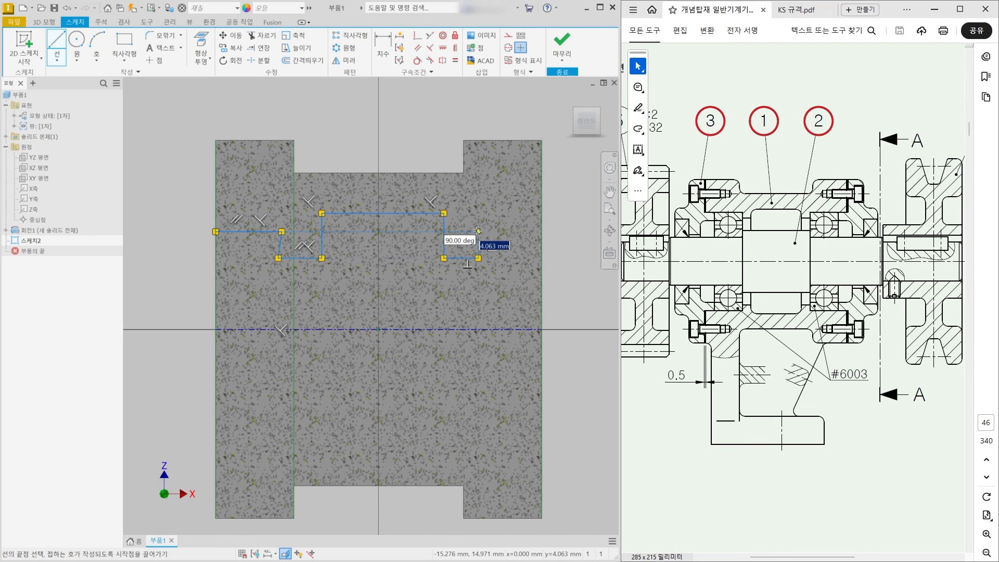
click(479, 231)
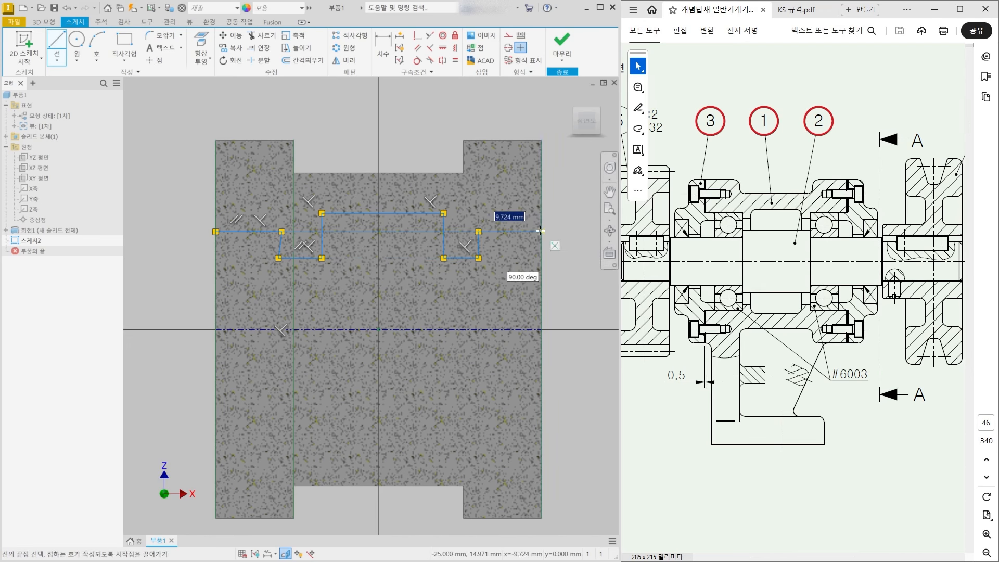
click(541, 231)
key(Escape)
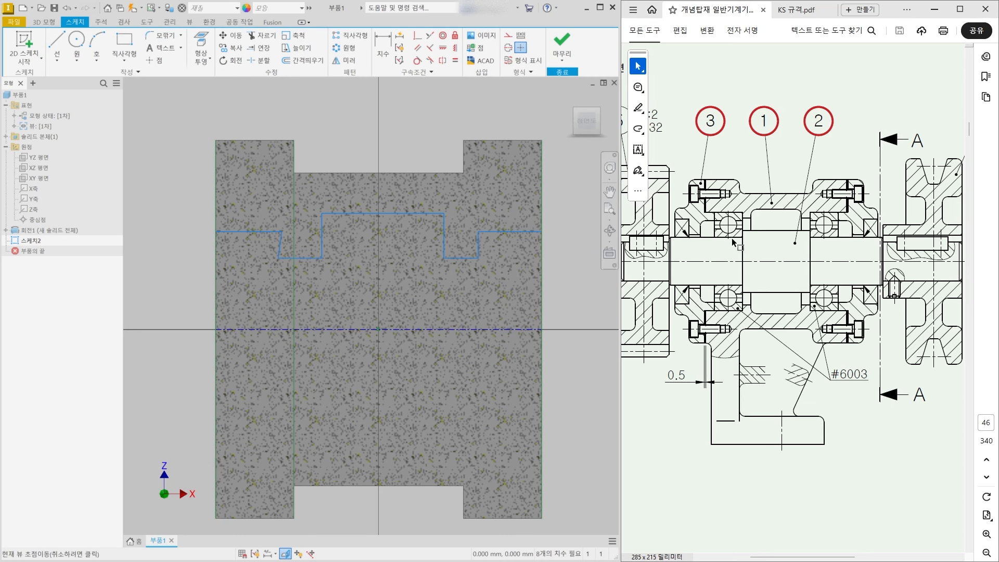
- Constrain the slanted step line on the left of the bore profile to be vertical
scroll(328, 210, up, 1)
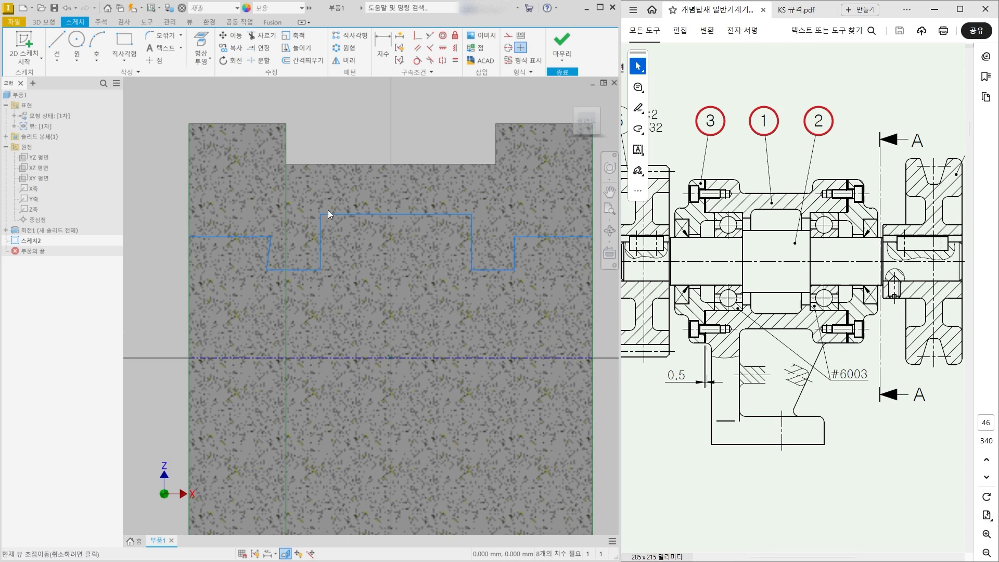
click(269, 251)
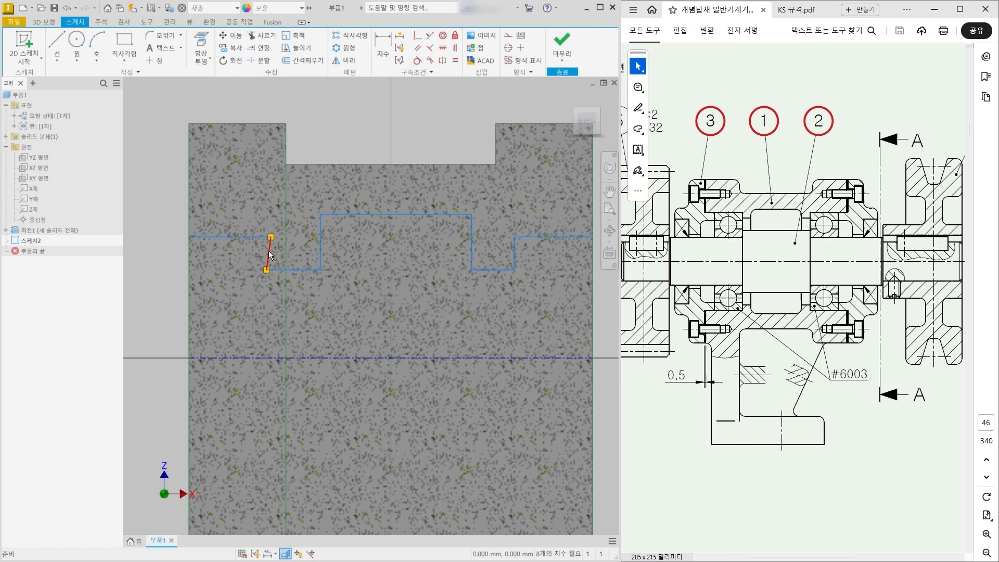
click(456, 49)
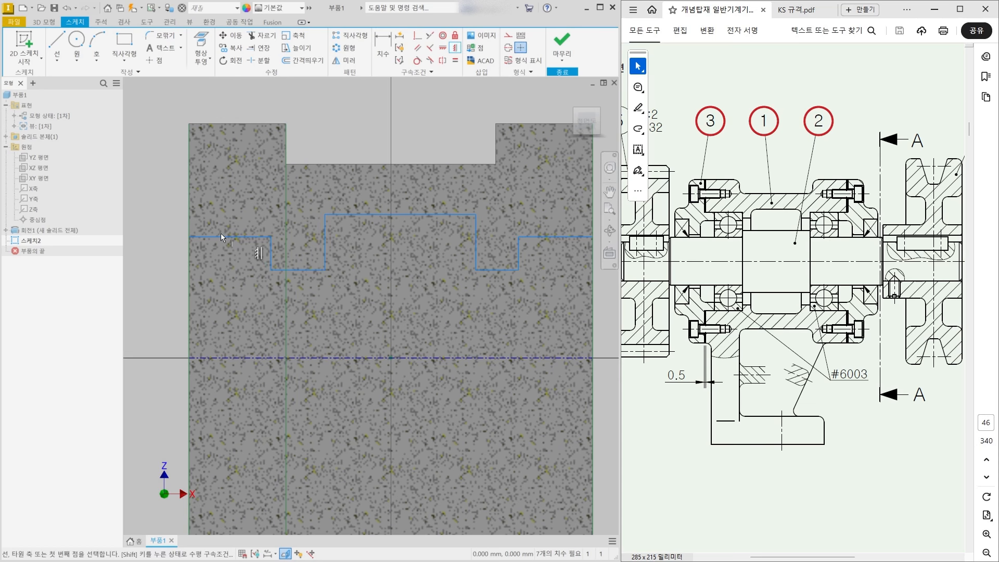
scroll(319, 305, down, 2)
key(Escape)
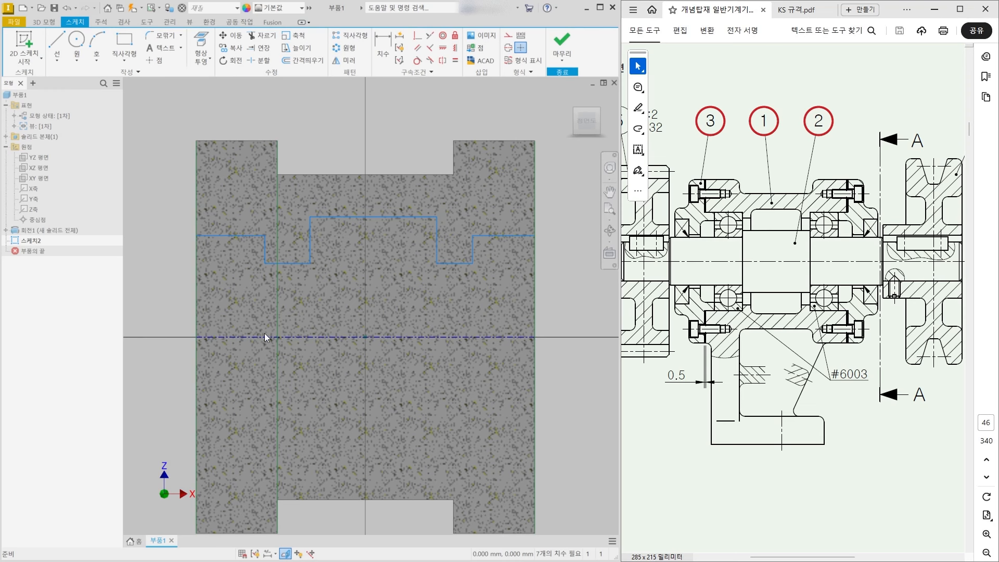
- Delete the projected inner edge line of the left shoulder from the sketch and nudge the profile's right outer horizontal line slightly toward the centerline
scroll(348, 320, up, 2)
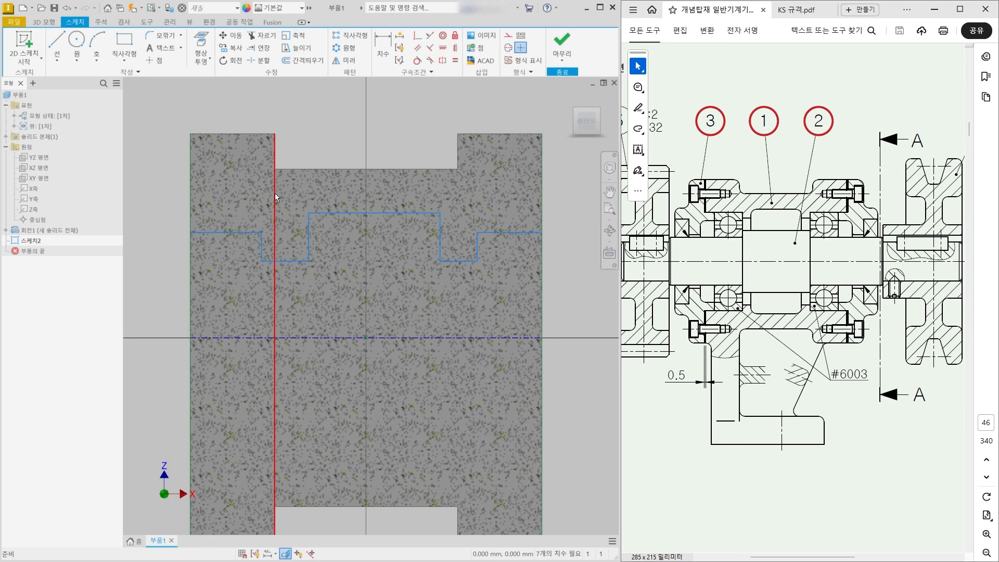
mouse_move(292, 214)
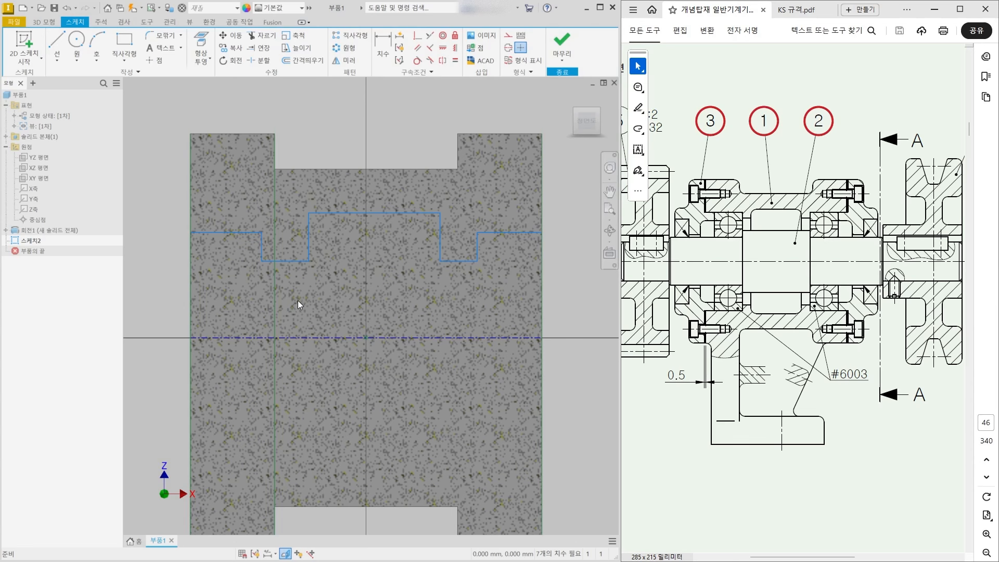
click(273, 185)
key(Delete)
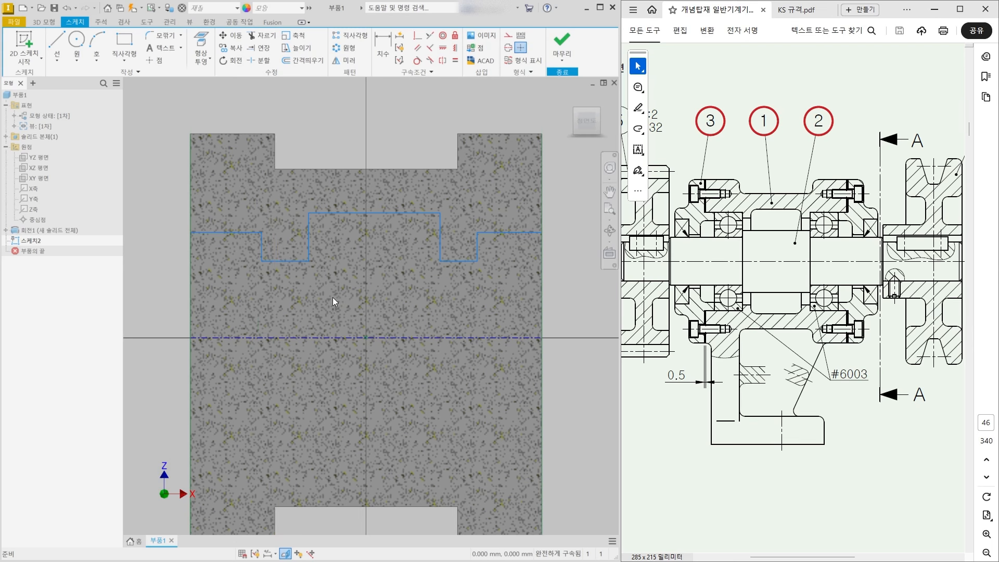
middle_drag(333, 298, 330, 263)
drag(534, 201, 533, 202)
click(554, 241)
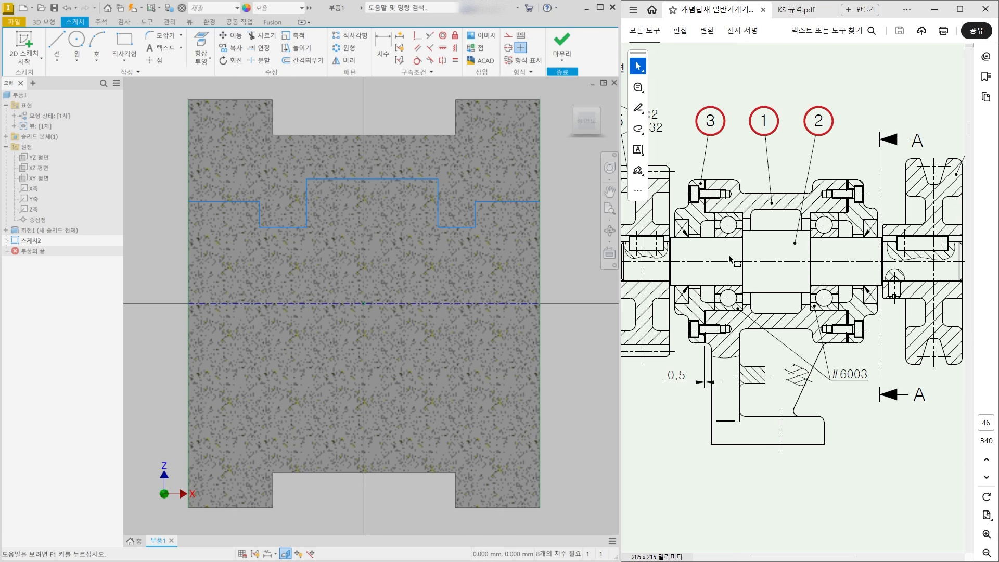
- Check the bearing seat and bearing number in the assembly drawing, and find the deep groove ball bearing table in KS 규격.pdf for #6003
drag(730, 214, 730, 311)
drag(724, 218, 731, 211)
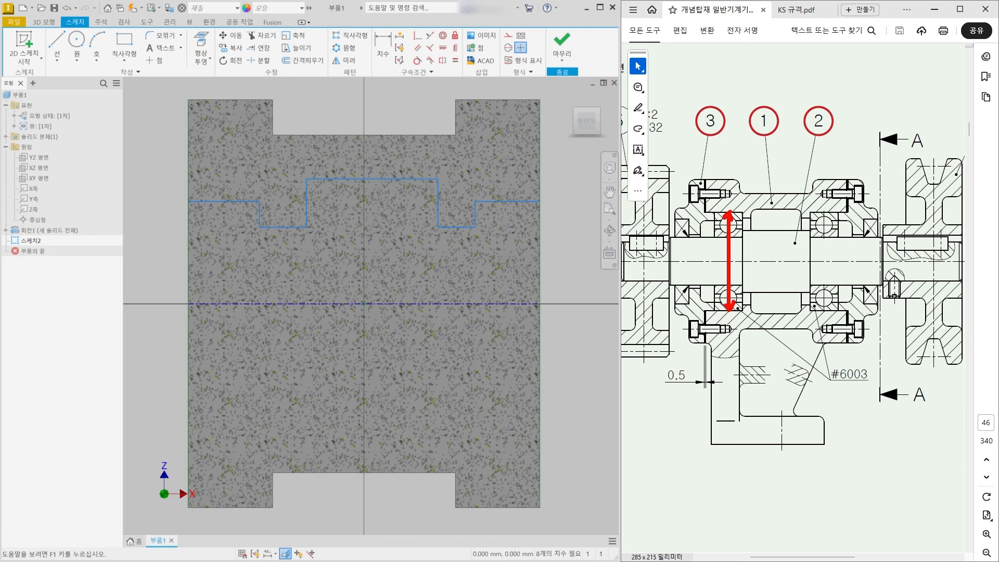
mouse_move(866, 383)
mouse_down()
mouse_move(859, 396)
mouse_move(833, 354)
mouse_move(876, 386)
mouse_up()
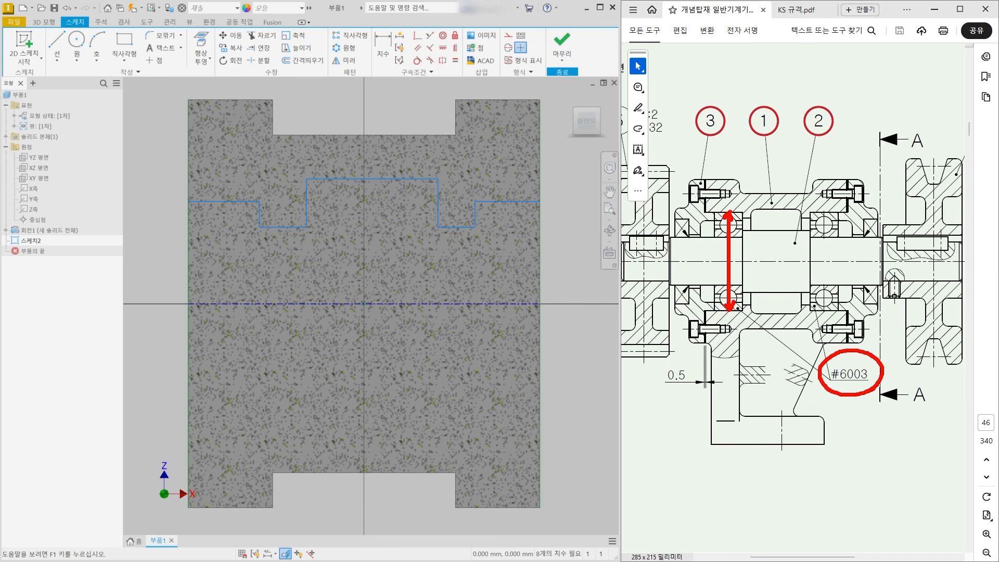
key(Escape)
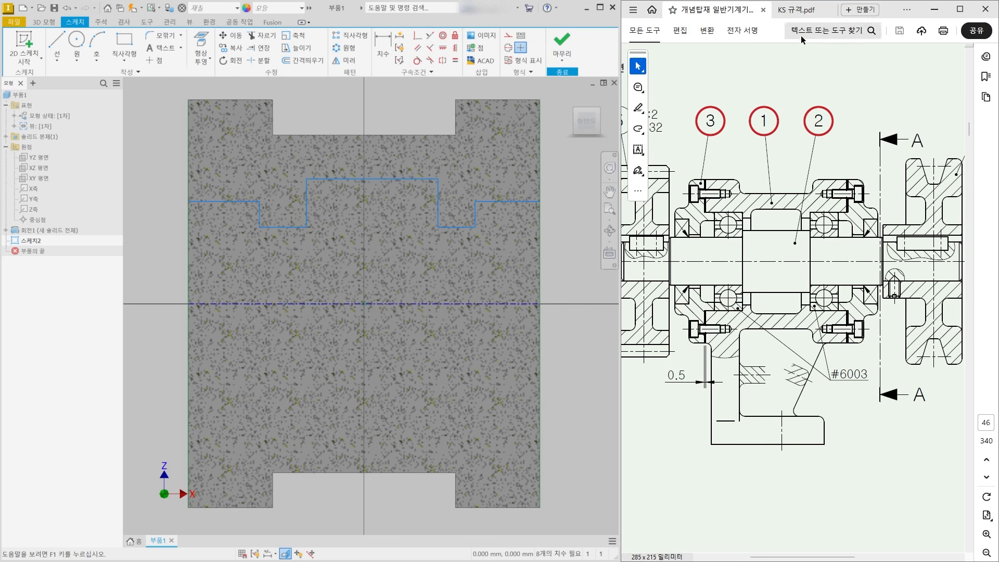
click(799, 10)
scroll(790, 250, down, 4)
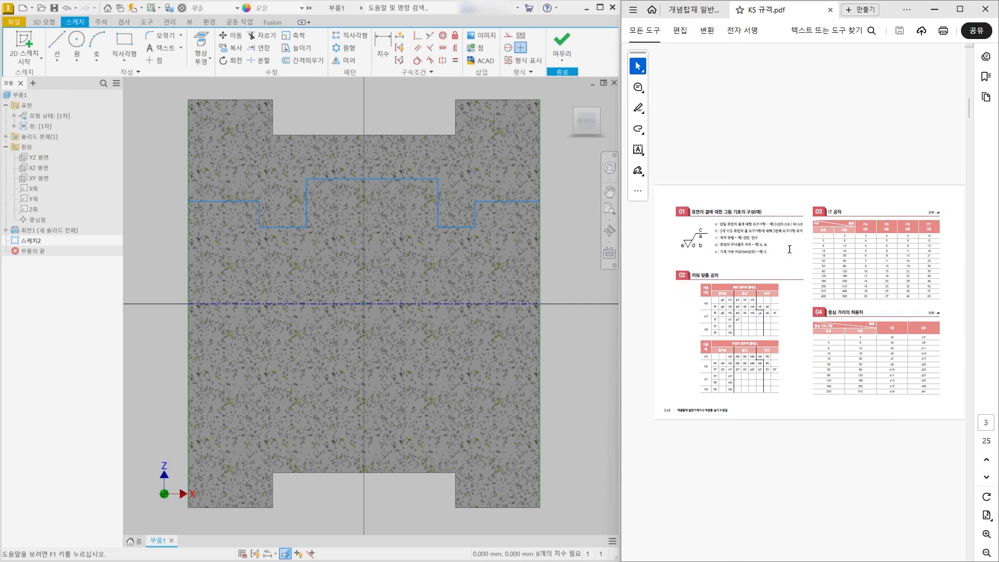
scroll(789, 249, down, 7)
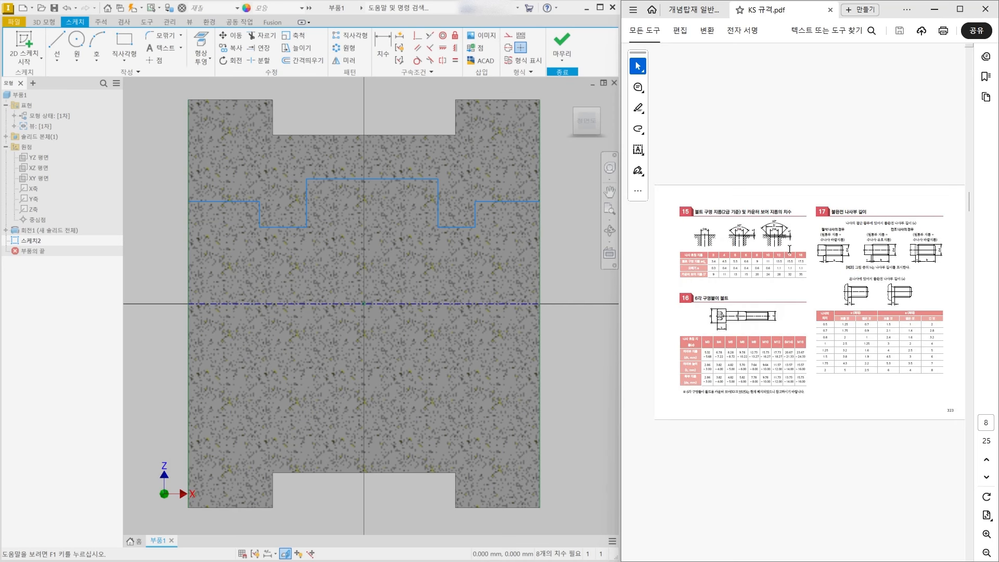
scroll(790, 250, down, 2)
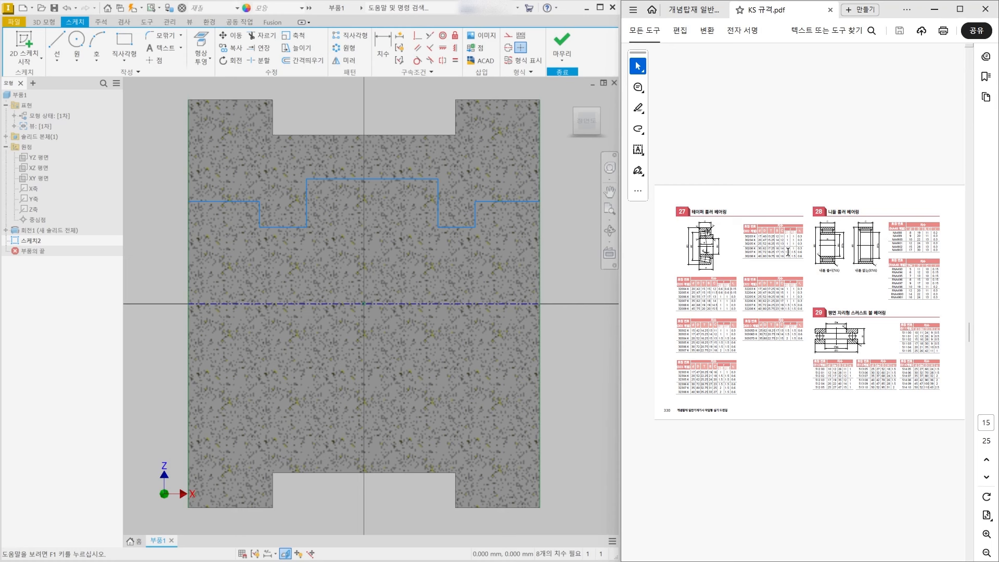
scroll(787, 254, down, 1)
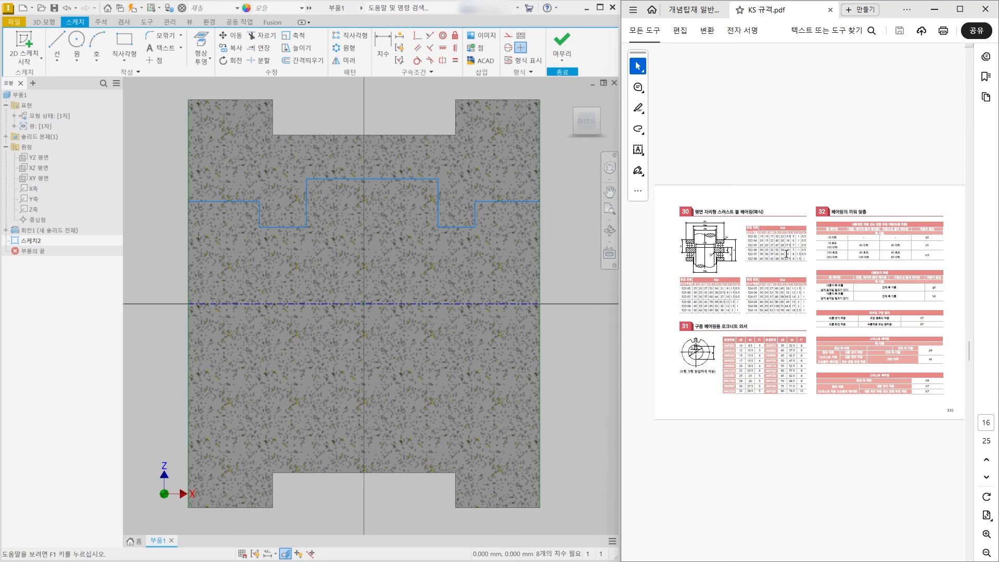
scroll(787, 254, down, 1)
scroll(787, 254, up, 3)
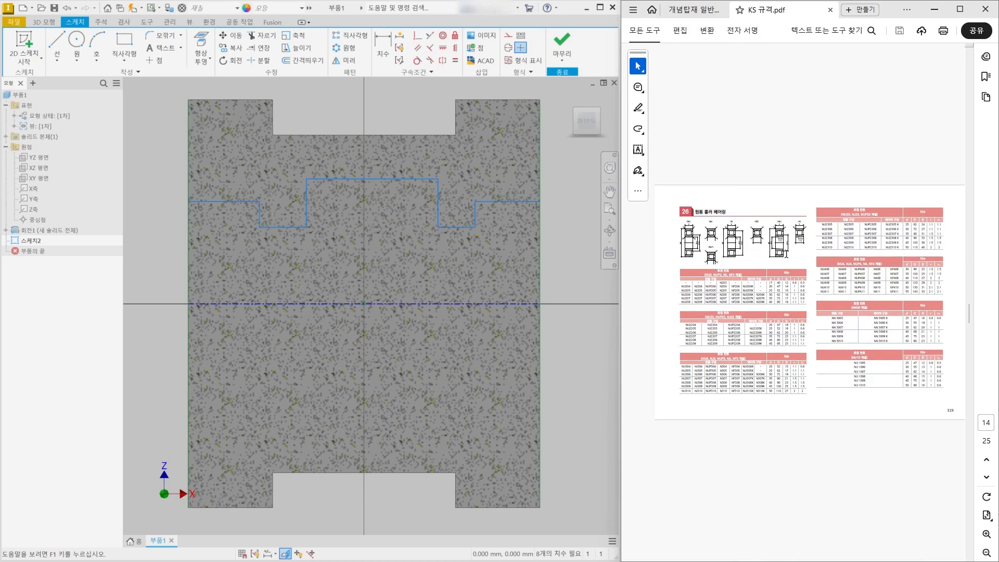
scroll(710, 214, up, 1)
ctrl+scroll(710, 215, up, 2)
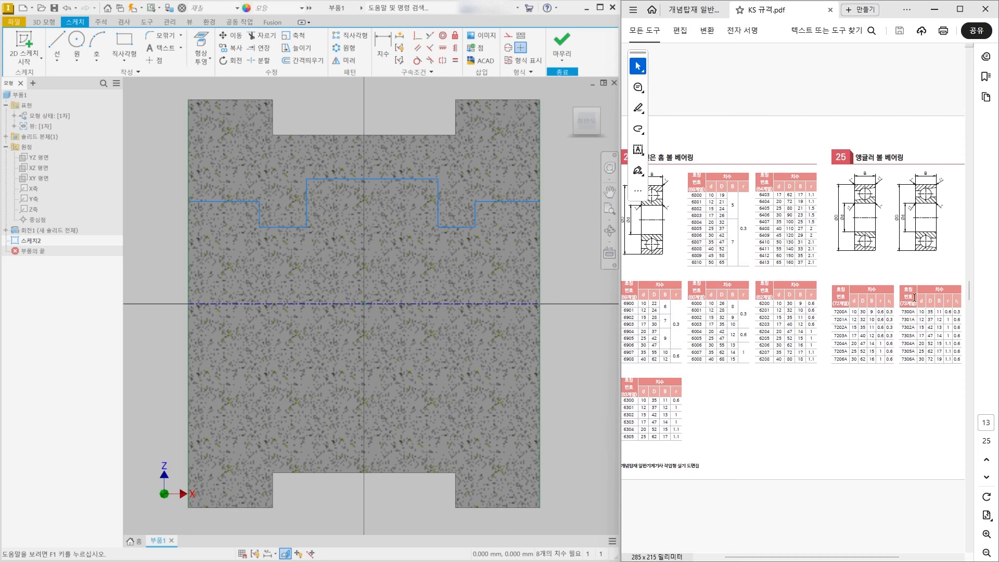
ctrl+scroll(891, 339, down, 2)
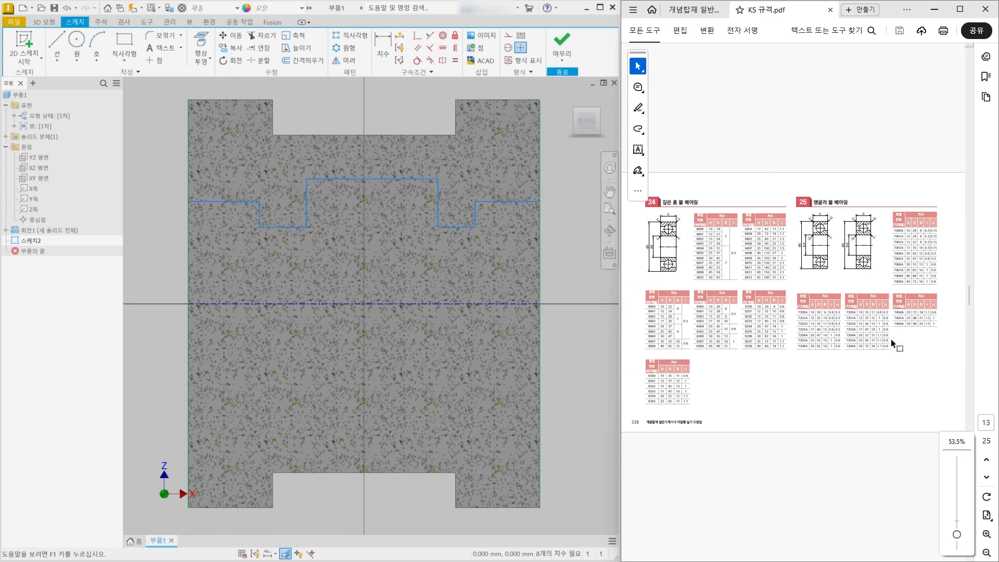
ctrl+scroll(649, 267, up, 1)
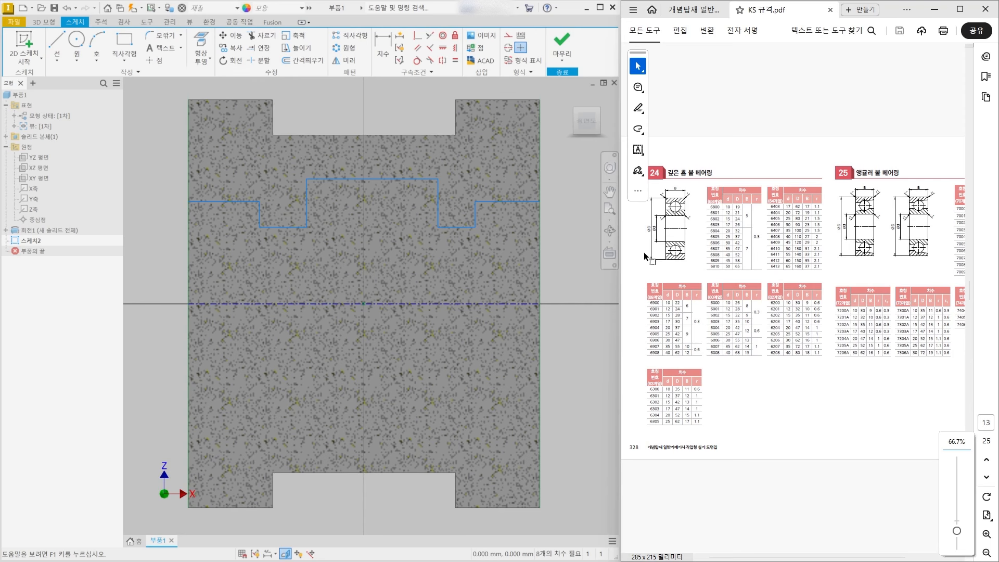
- Look up bearing 6003 in the KS table and dimension the left bearing seat's diameter about the centerline as 35 mm
ctrl+scroll(688, 205, up, 3)
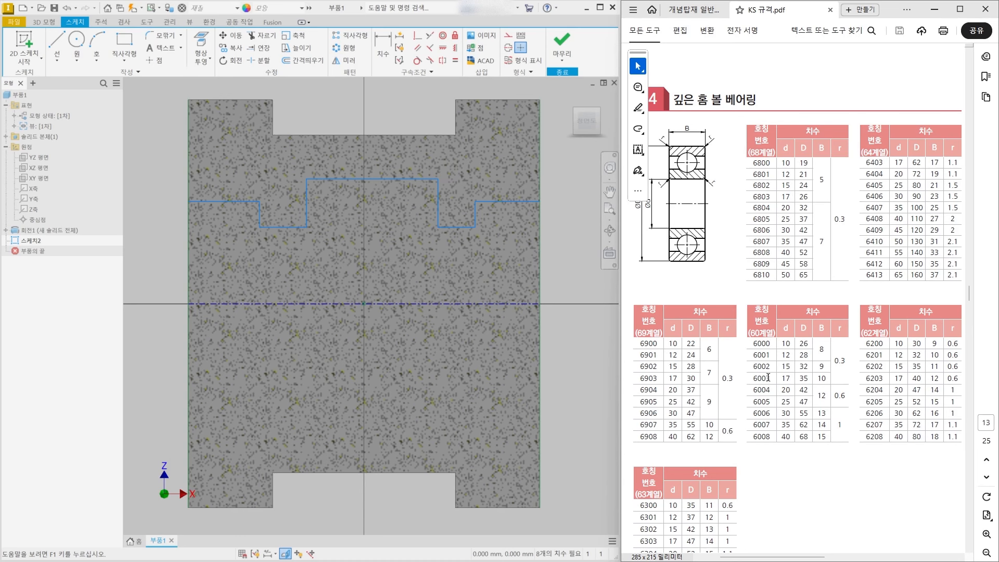
ctrl+scroll(771, 378, down, 1)
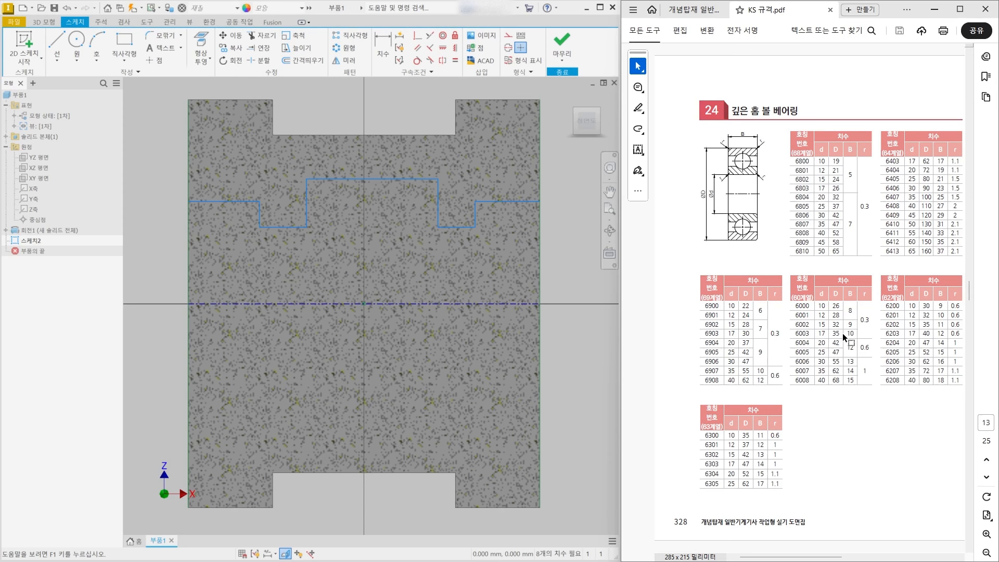
ctrl+scroll(842, 333, up, 1)
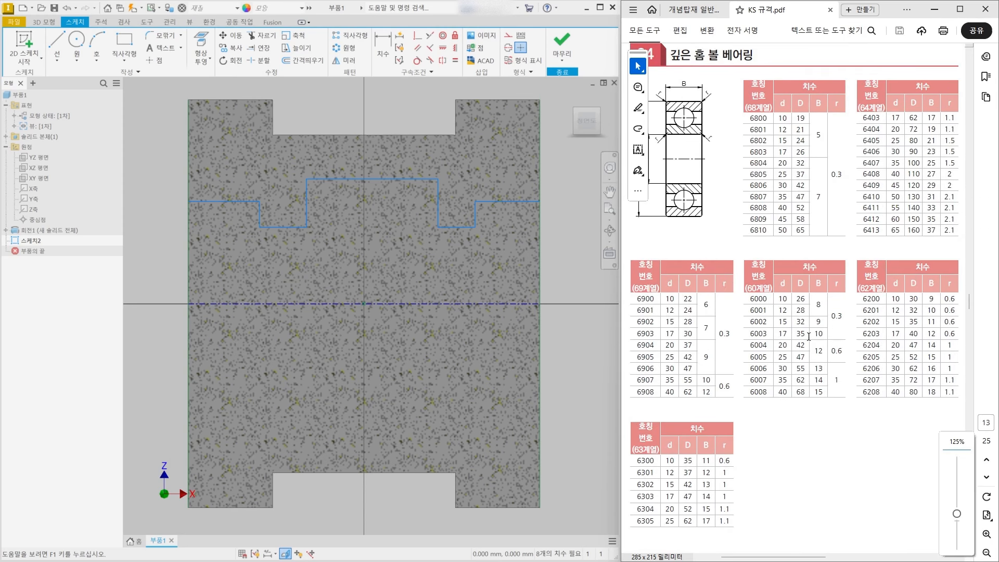
click(694, 9)
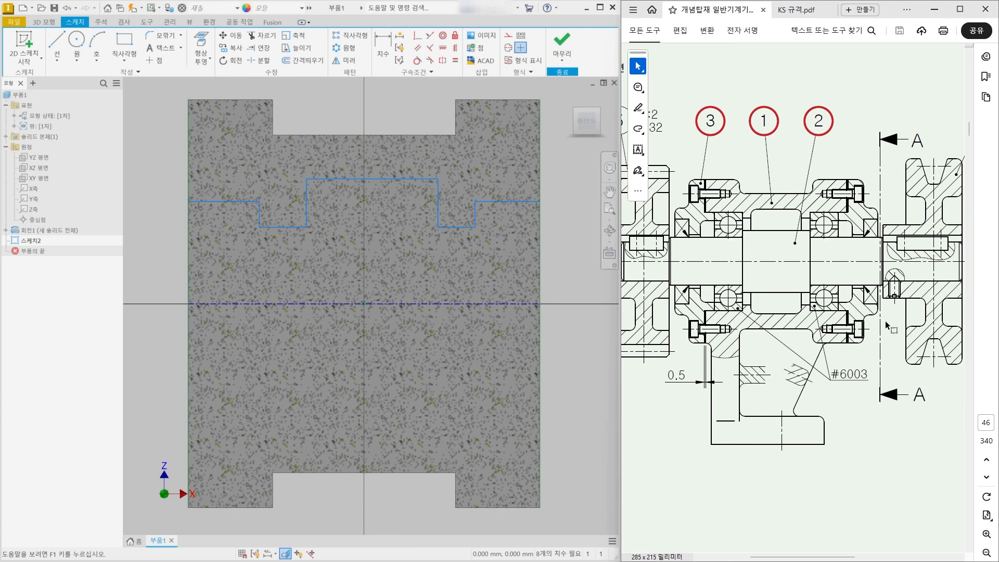
click(380, 55)
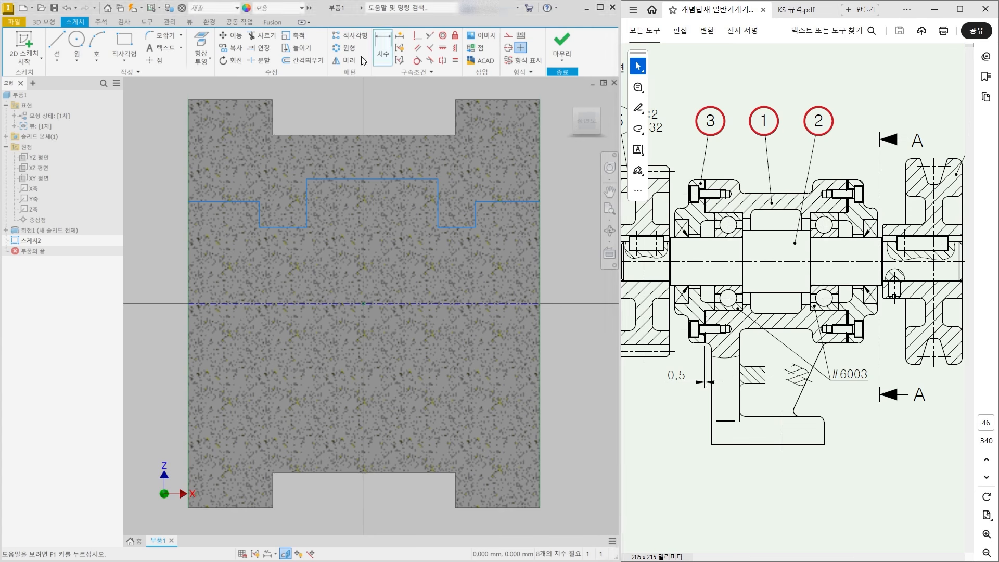
click(231, 201)
click(226, 304)
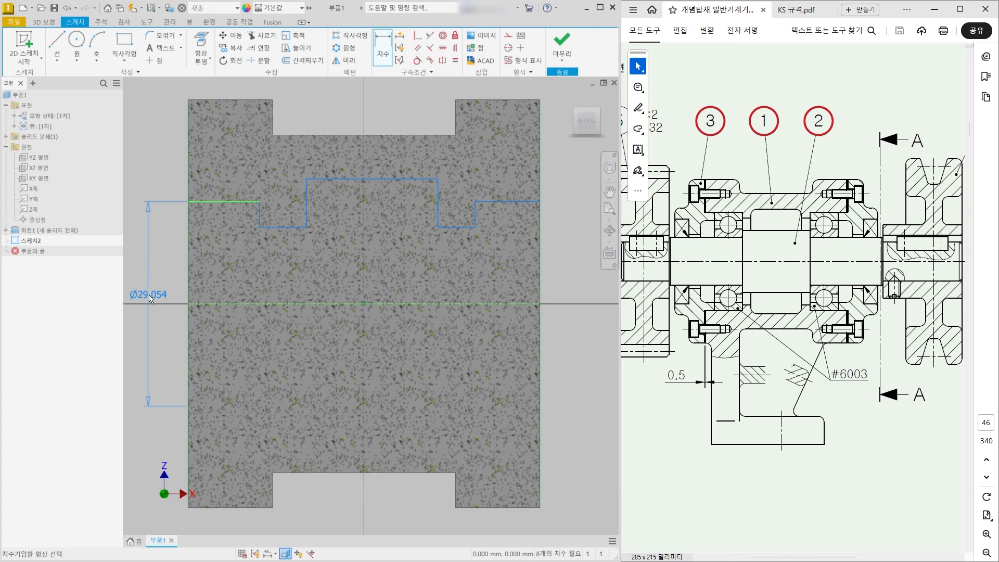
click(149, 298)
text(35)
key(Return)
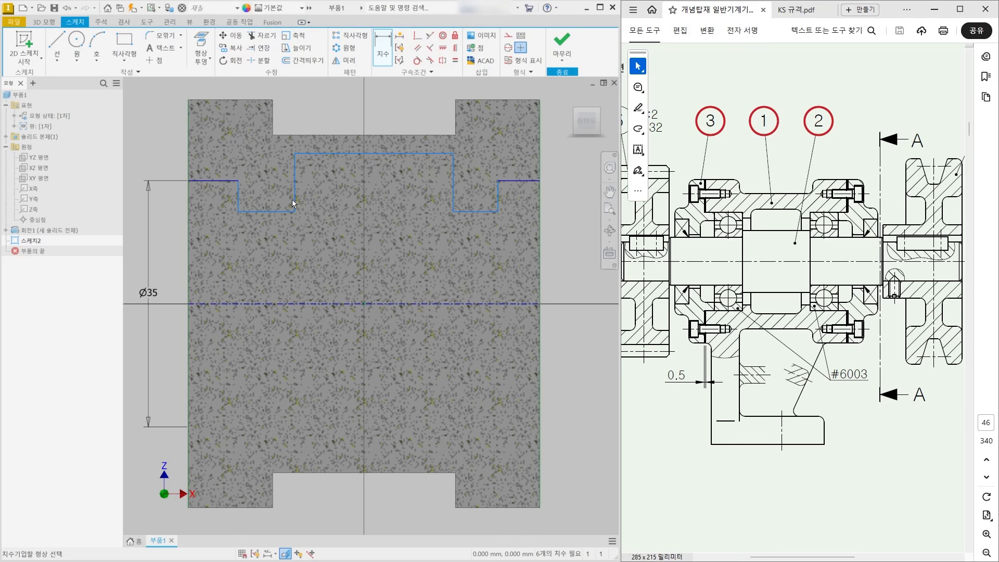
- Dimension the left lip's inner diameter about the centerline as 31 mm
click(277, 211)
click(280, 303)
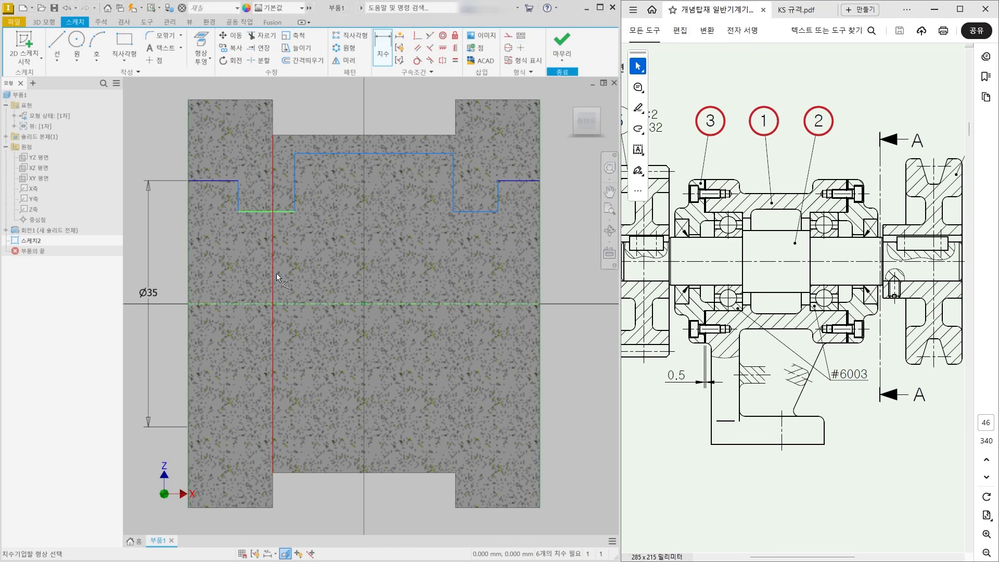
click(280, 279)
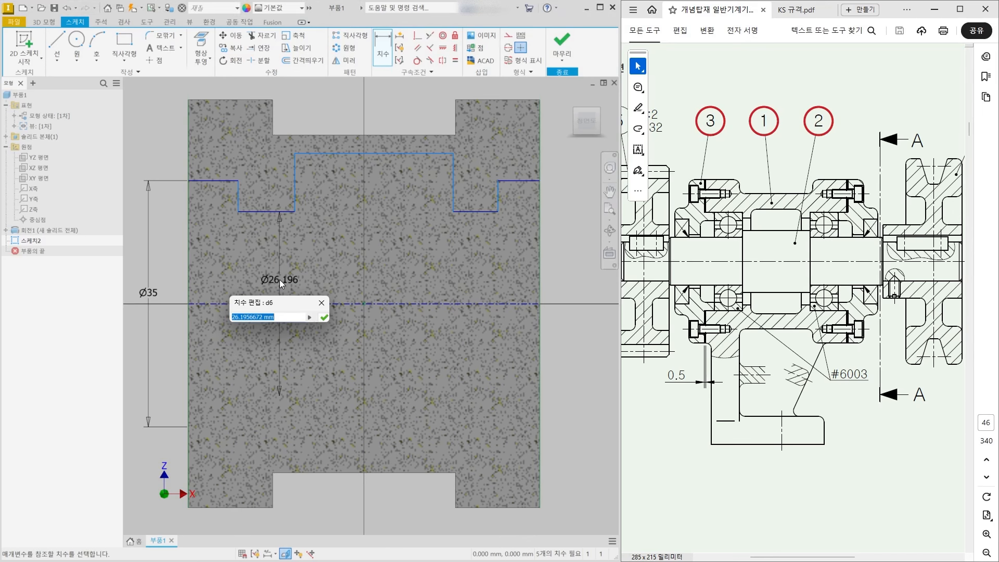
text(31)
key(Return)
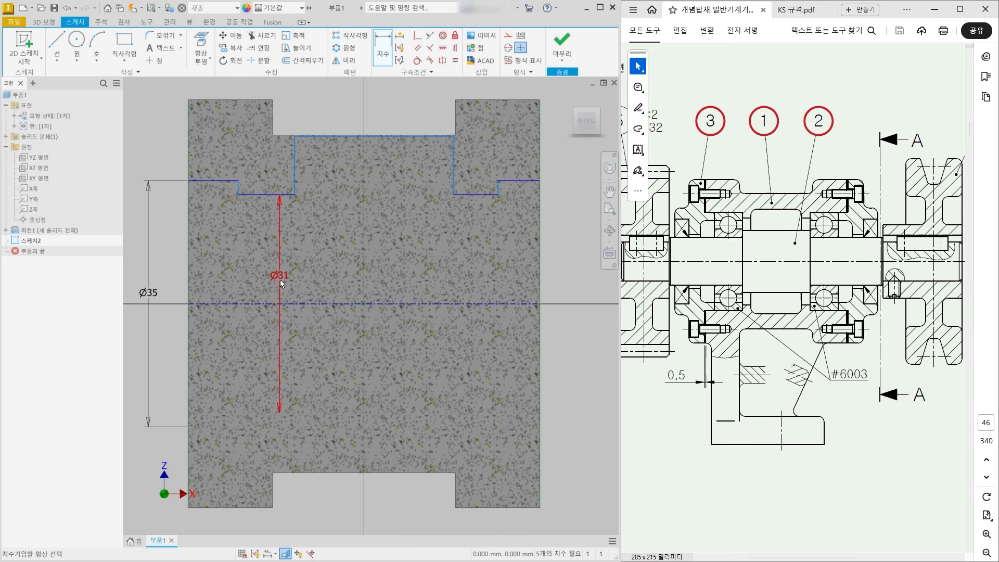
- Dimension the middle recess's diameter about the centerline as 37 mm
click(339, 136)
click(354, 303)
click(347, 271)
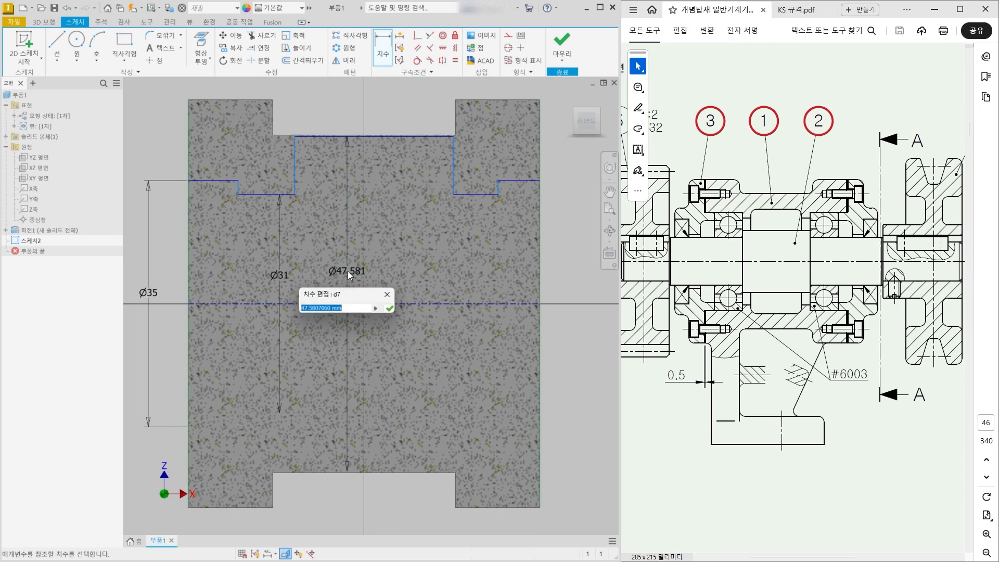
text(37)
key(Return)
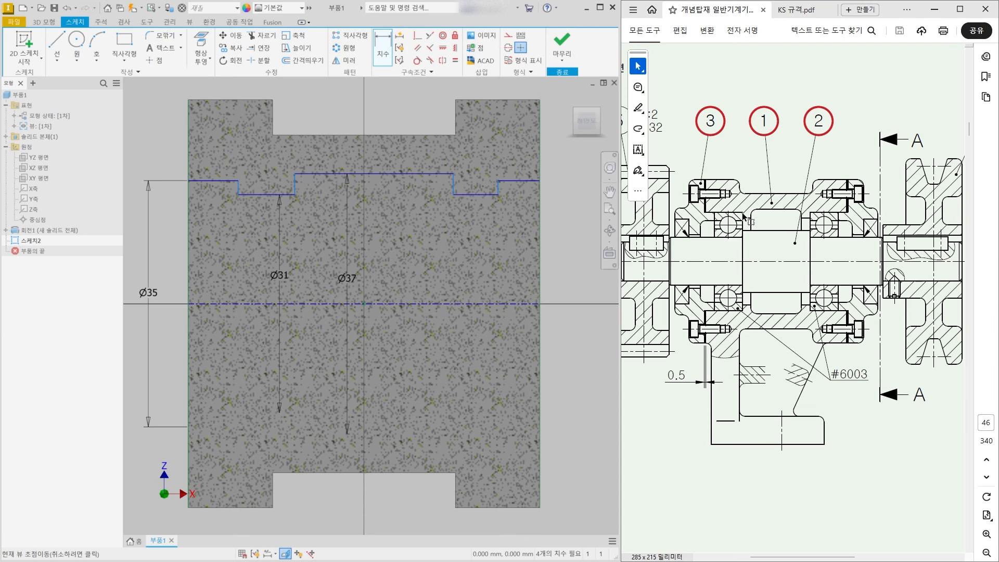
- Dimension the left bearing seat's length as 13 mm and the middle recess's length as 18 mm
click(206, 182)
click(217, 155)
text(13)
key(Return)
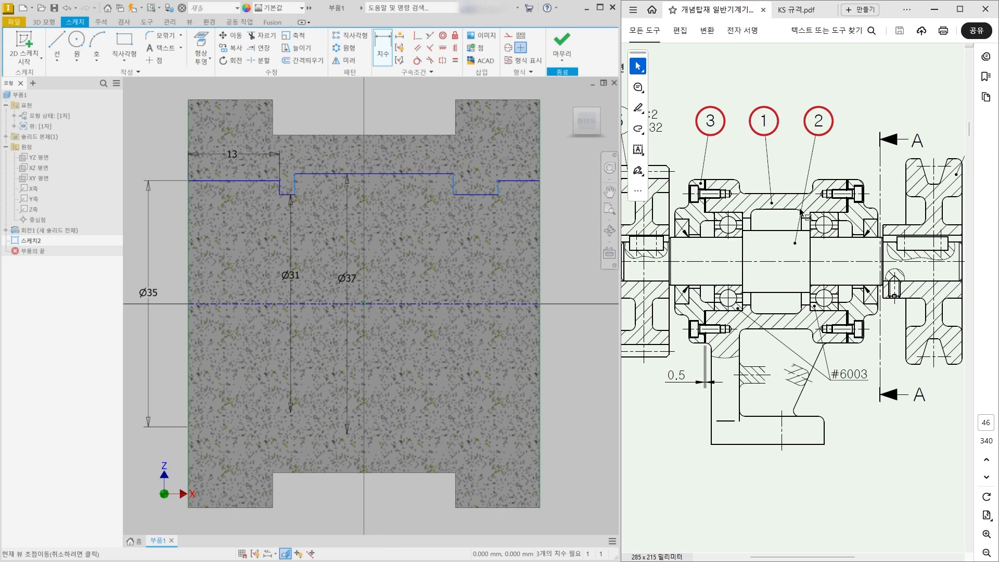
click(414, 174)
click(365, 111)
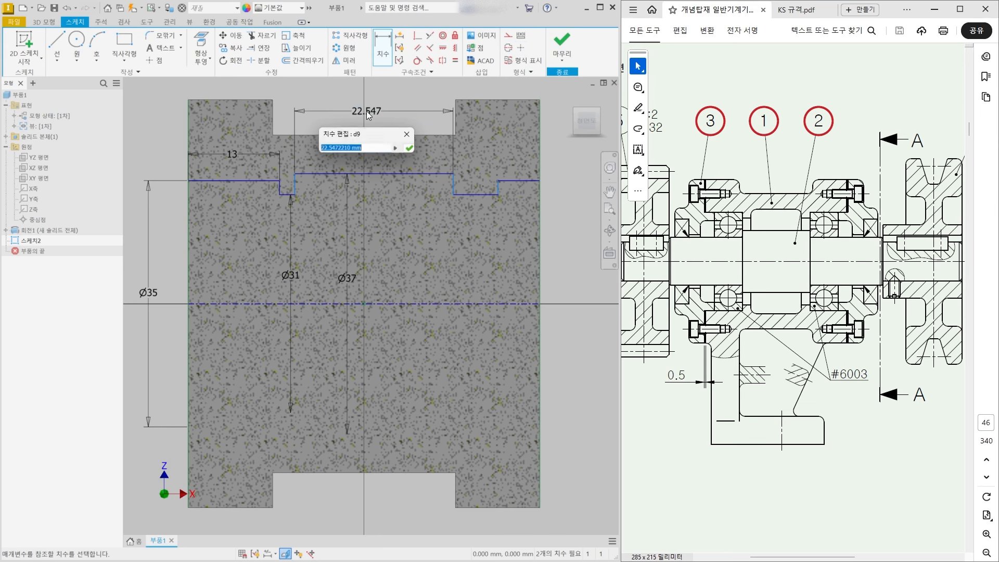
text(18)
key(Return)
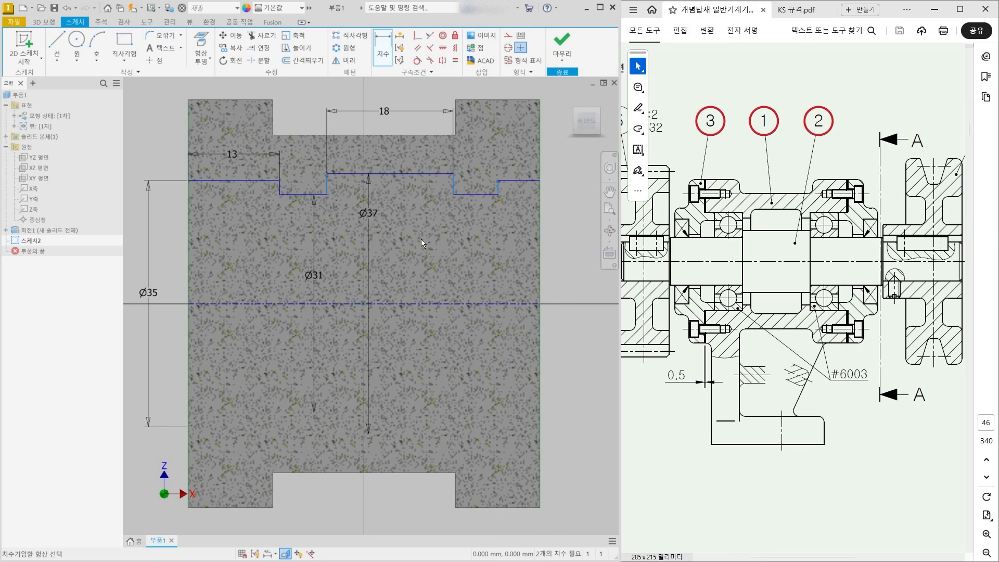
key(Escape)
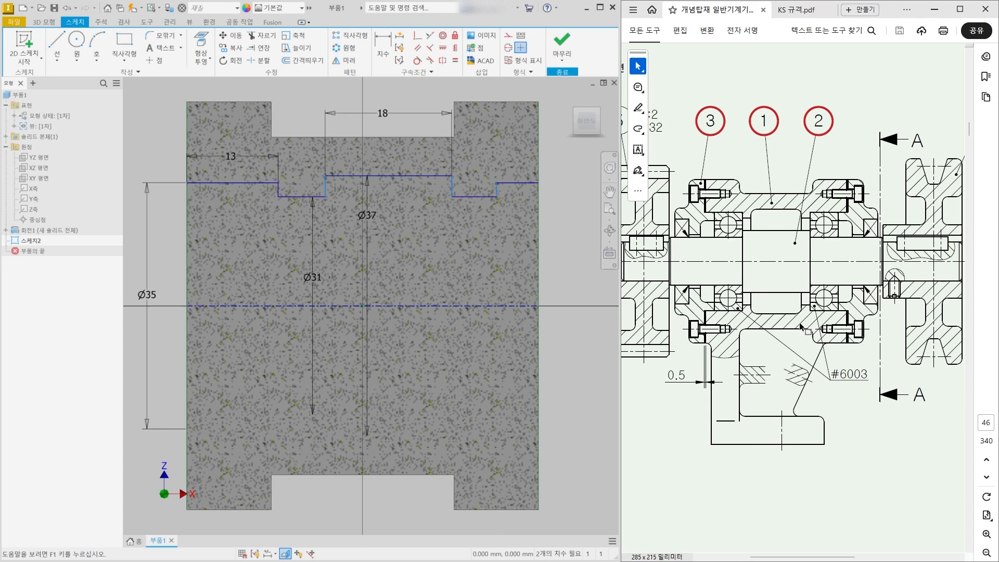
- Apply an equal constraint between the left and right bearing seat lines
click(455, 61)
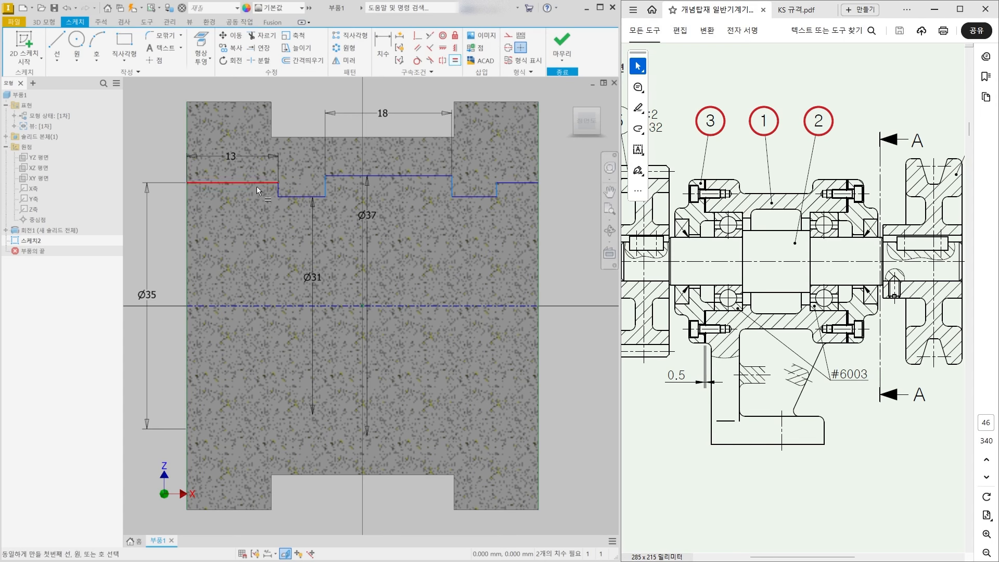
click(257, 186)
click(512, 182)
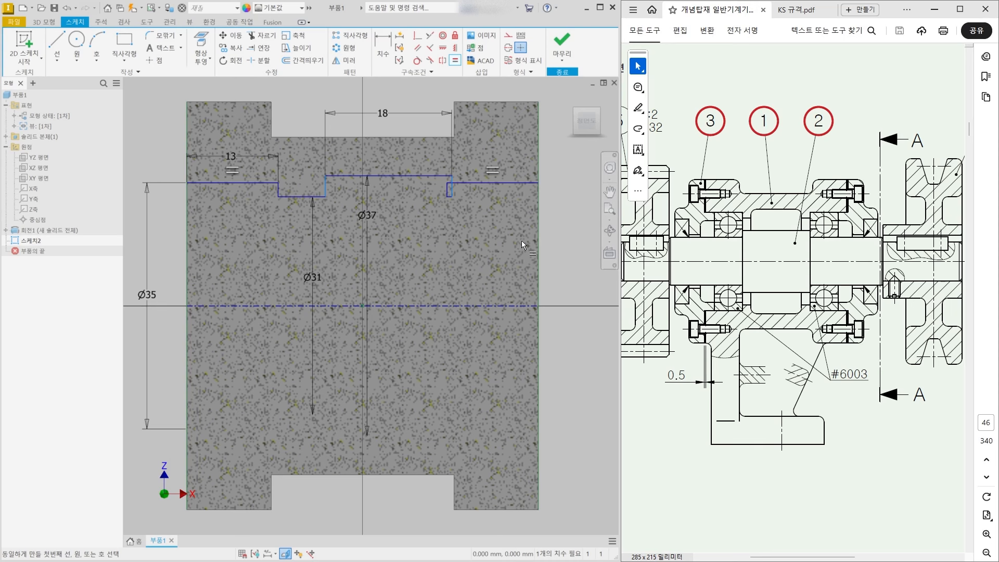
scroll(452, 188, up, 3)
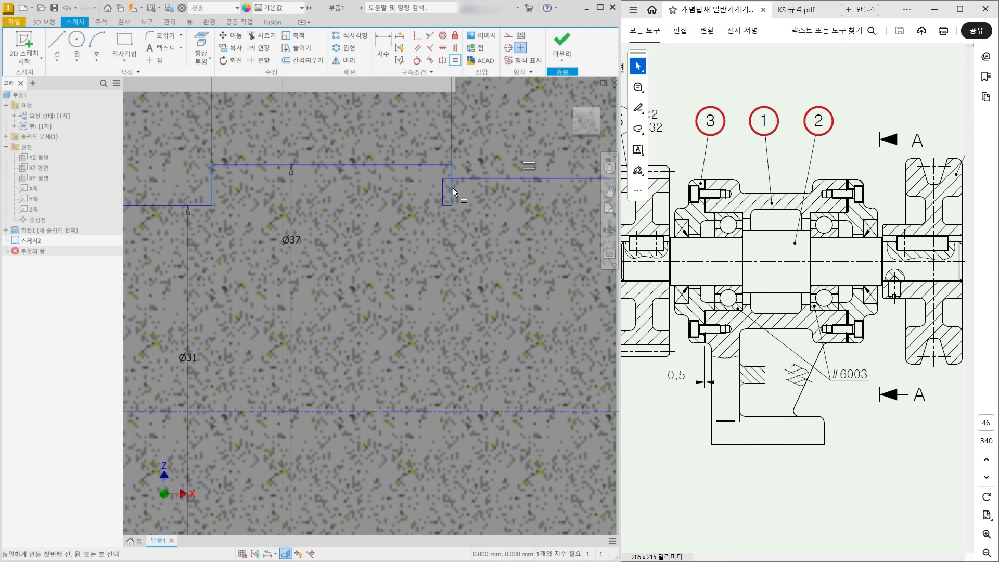
middle_drag(464, 199, 448, 207)
key(Escape)
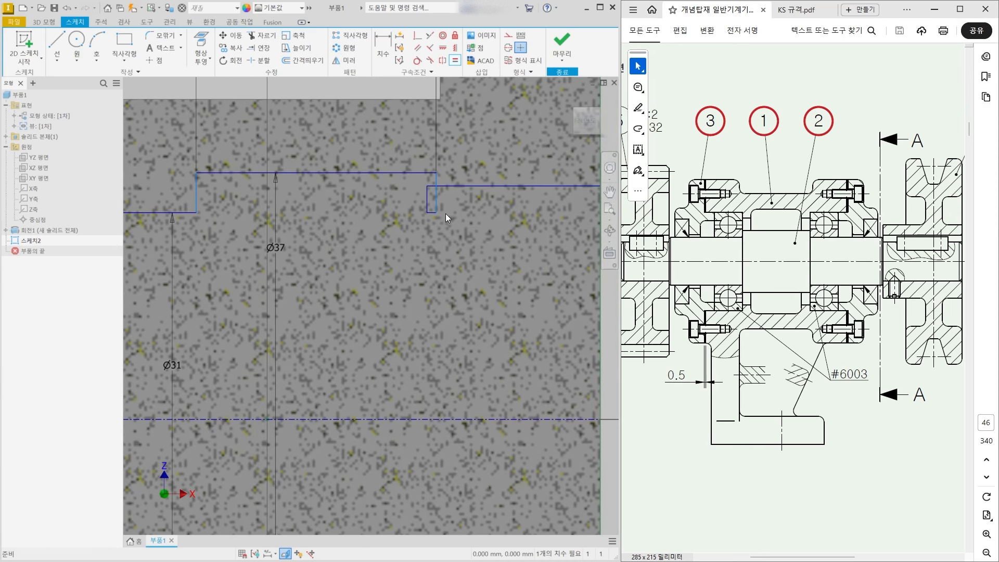
- Move the right lip's corner clear of the middle recess and constrain the two lip lines to equal length
mouse_move(428, 213)
mouse_down()
mouse_move(446, 213)
mouse_move(413, 235)
mouse_move(409, 213)
mouse_move(427, 213)
mouse_move(462, 273)
mouse_move(407, 197)
mouse_move(443, 196)
mouse_move(405, 200)
mouse_move(414, 203)
mouse_up()
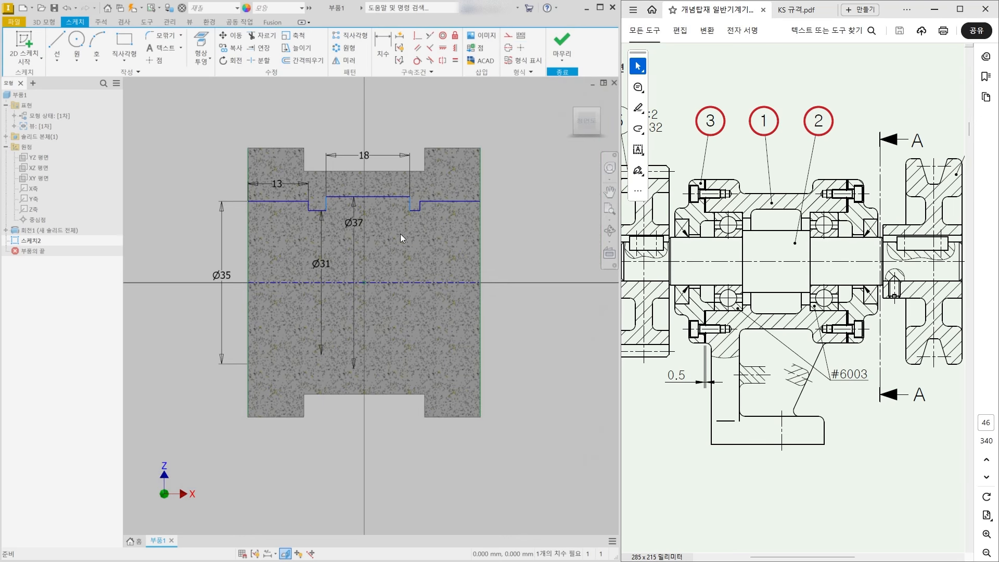
scroll(382, 190, up, 3)
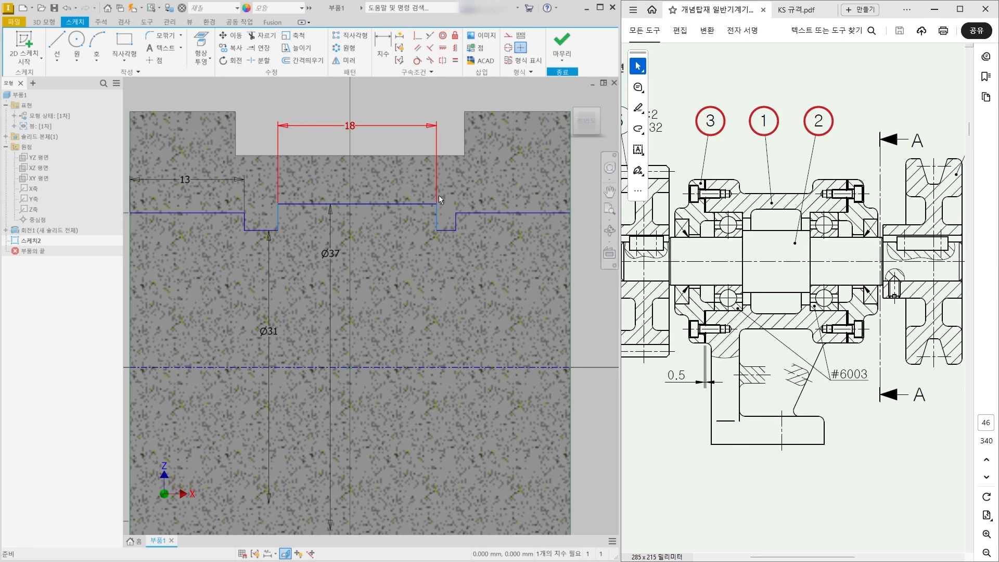
click(455, 61)
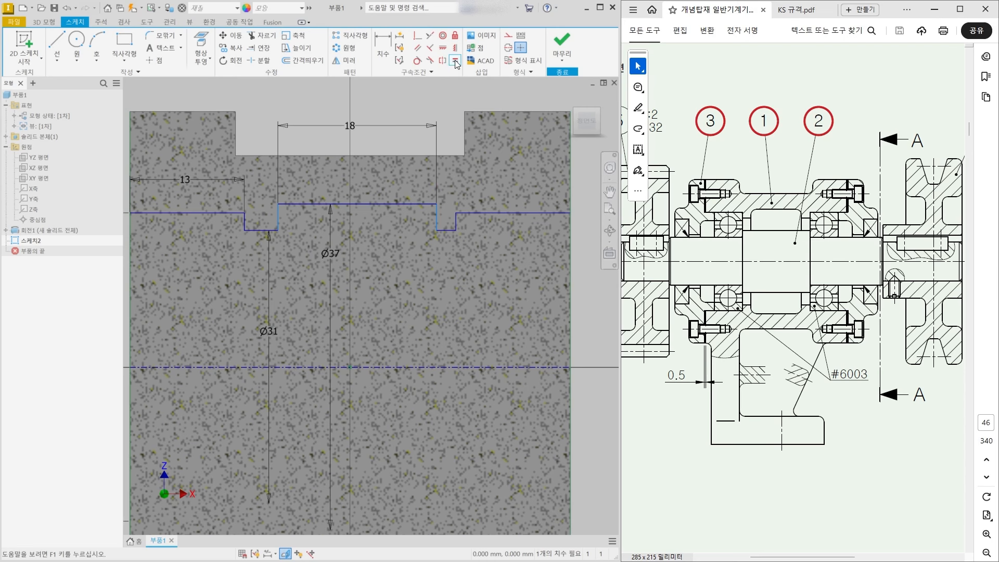
click(258, 232)
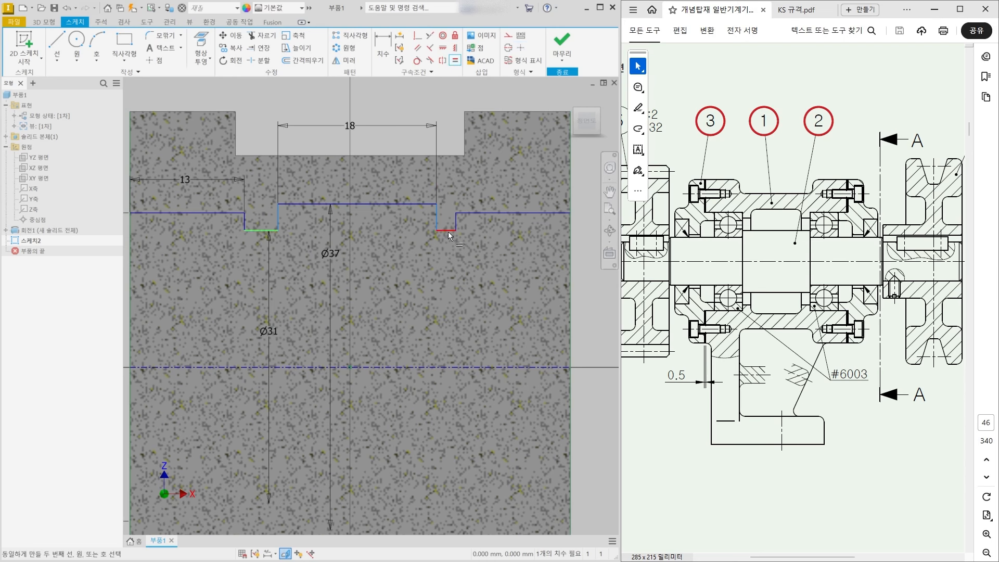
click(448, 231)
key(Escape)
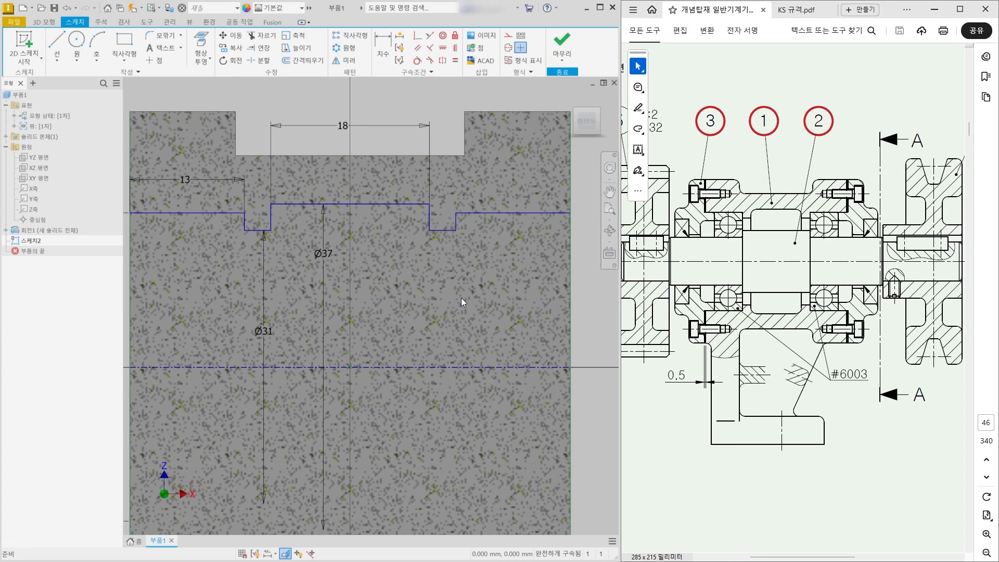
- Finish the sketch and revolve the bore profile 360° about the centerline as a cut from the housing body
scroll(461, 298, down, 3)
middle_drag(461, 298, 465, 263)
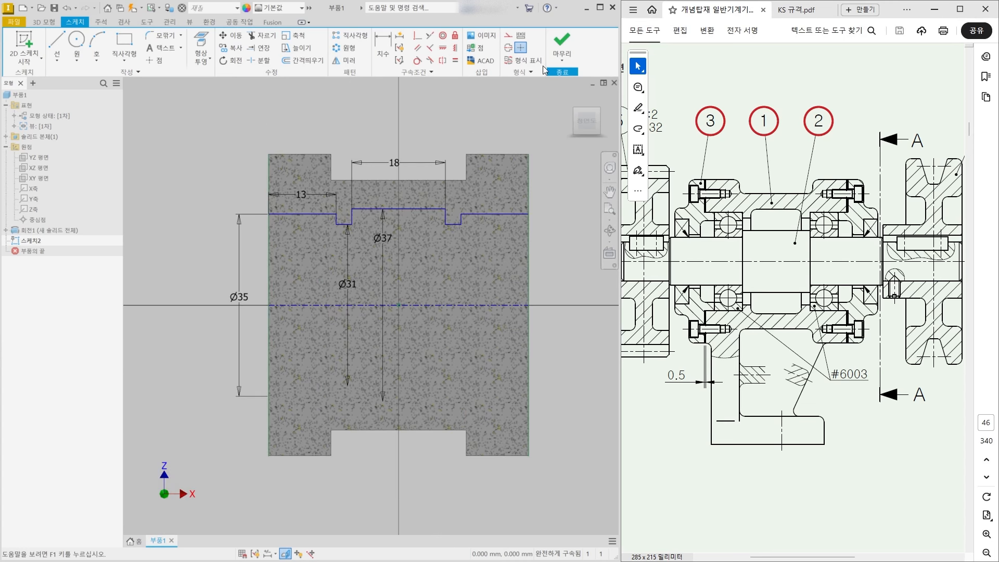
click(563, 41)
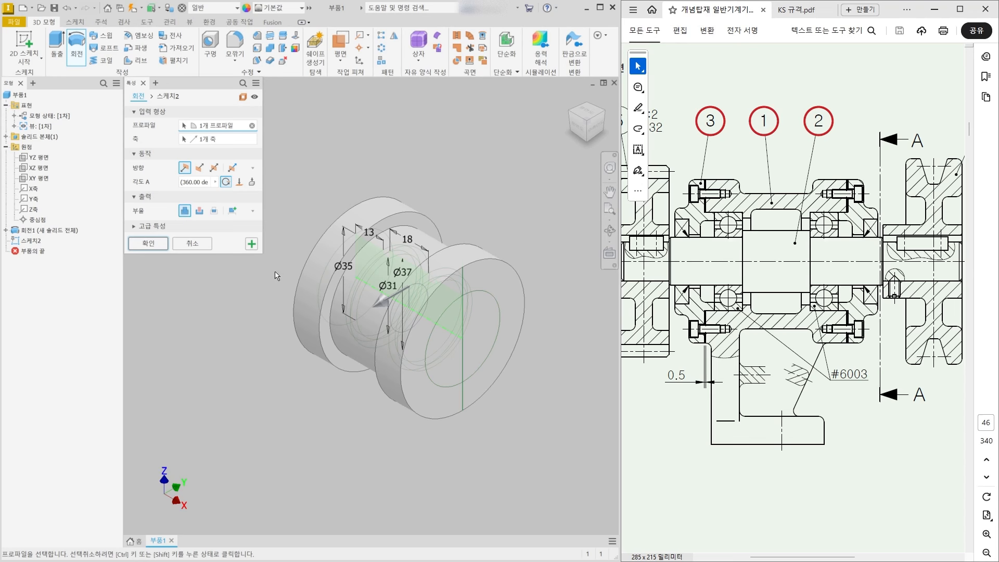
click(201, 212)
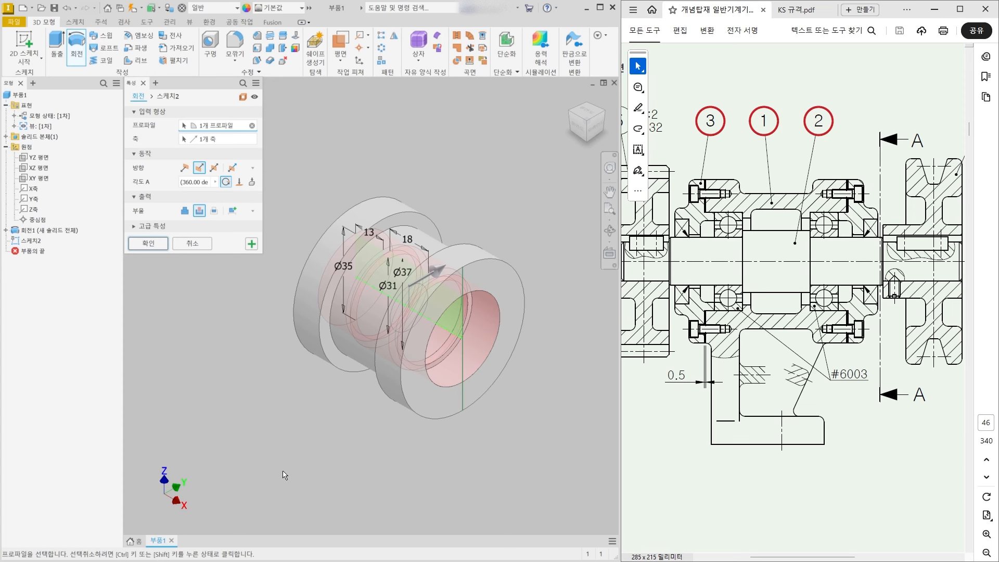
click(156, 244)
shift+middle_drag(373, 434, 352, 420)
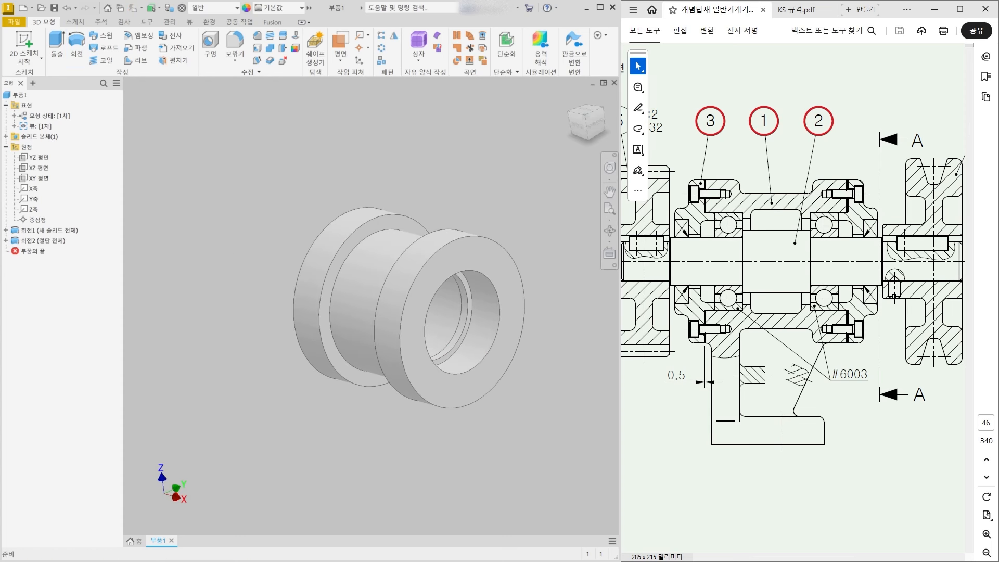
- Examine the base plate's outline in the assembly drawing's front view and its bottom edge in section A-A
scroll(738, 401, down, 1)
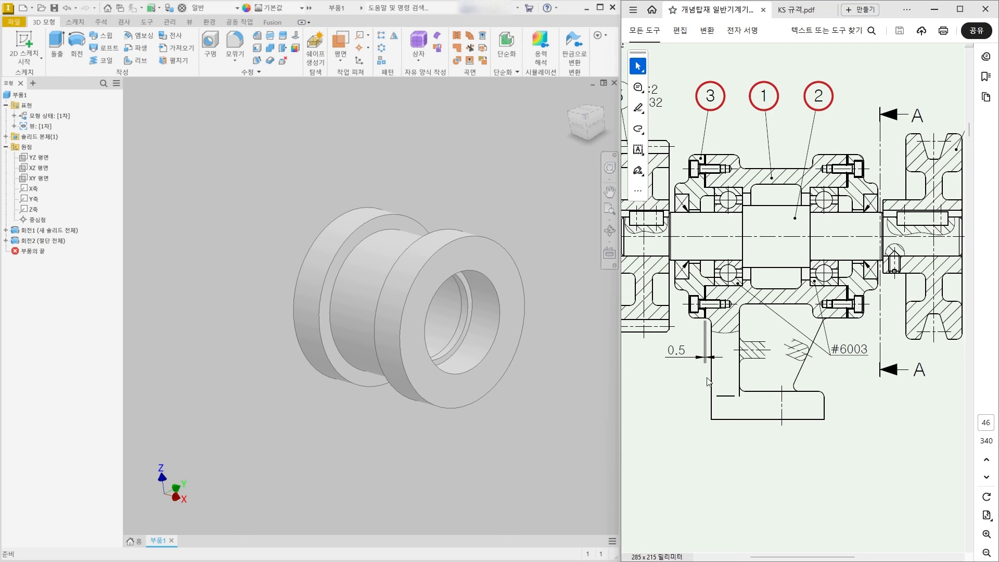
mouse_move(712, 391)
mouse_down()
mouse_move(826, 389)
mouse_move(824, 421)
mouse_move(706, 421)
mouse_move(709, 389)
mouse_up()
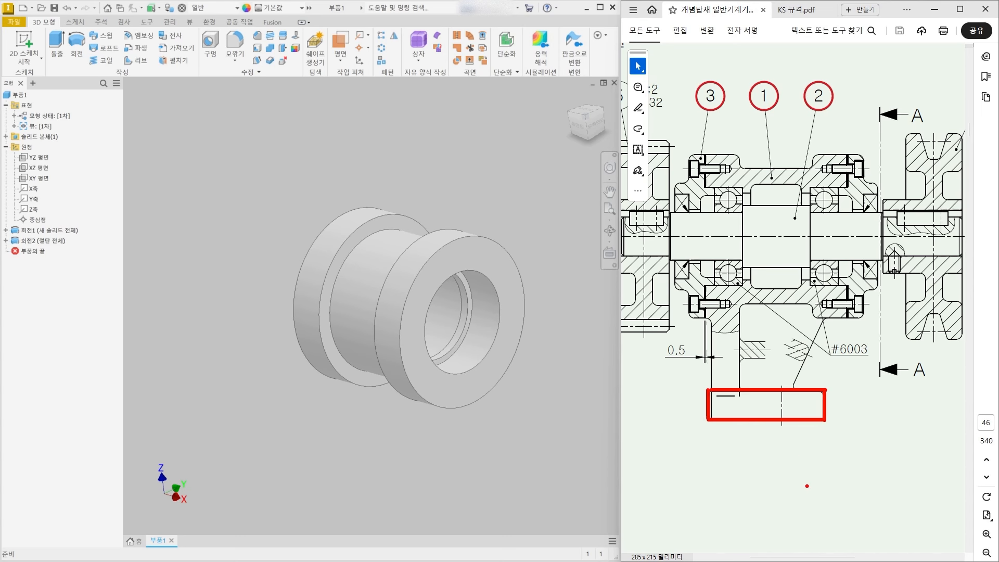
key(Escape)
ctrl+scroll(652, 429, down, 2)
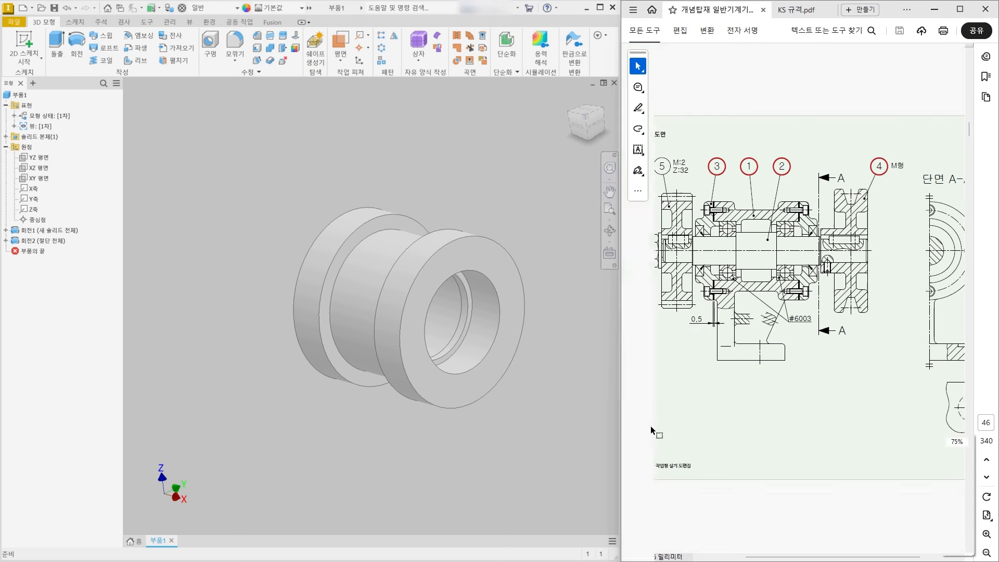
ctrl+scroll(920, 319, down, 1)
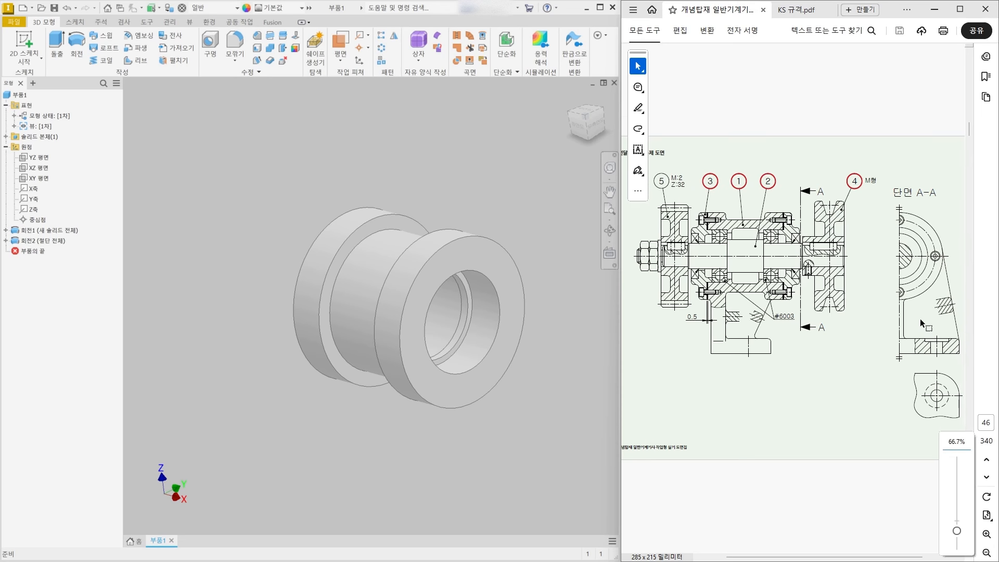
ctrl+scroll(936, 319, up, 2)
ctrl+scroll(946, 314, up, 1)
ctrl+scroll(853, 338, down, 1)
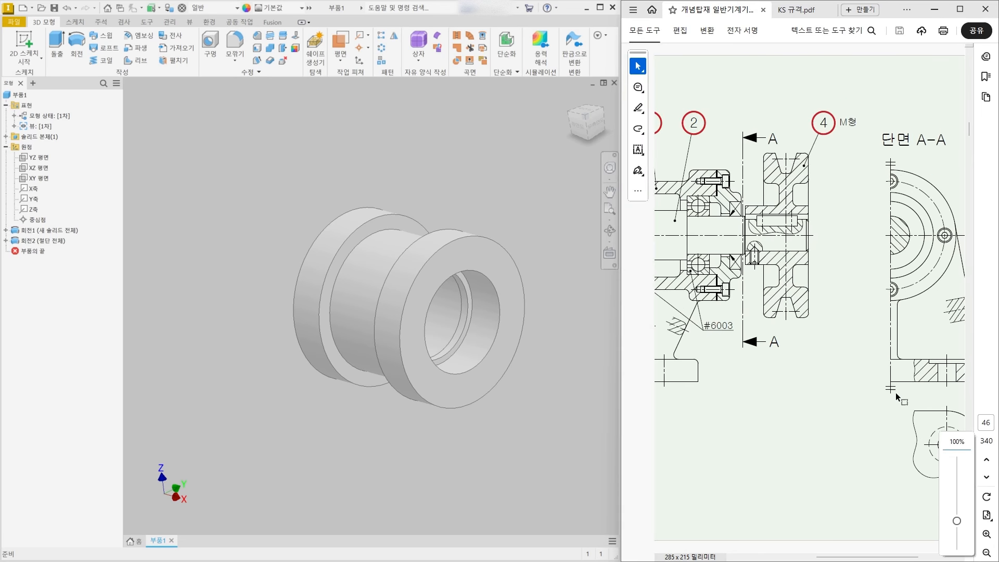
ctrl+scroll(880, 384, down, 1)
drag(842, 362, 909, 358)
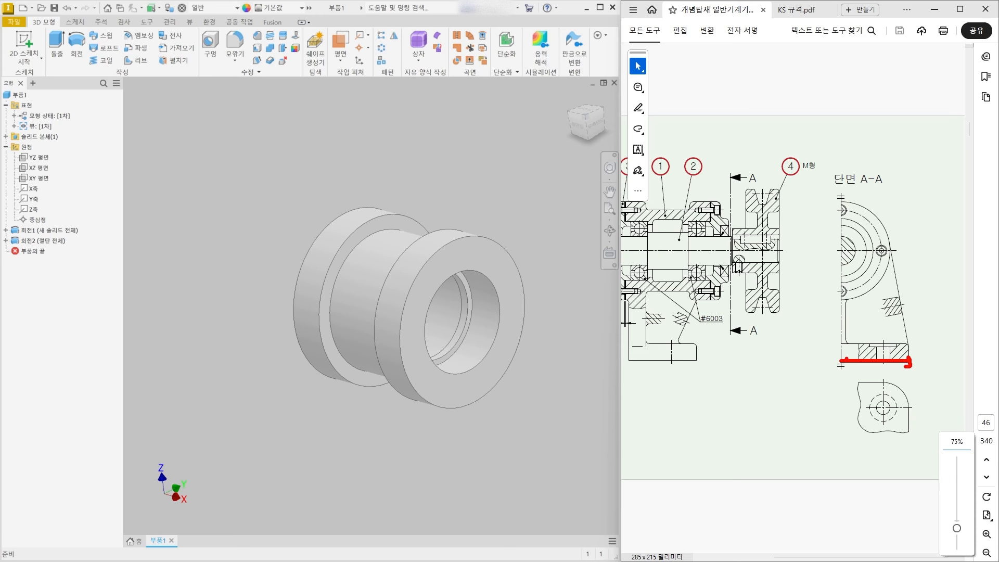
- Examine the base plate's bottom edge and the vertical symmetry centerline in section A-A of the drawing
drag(842, 363, 770, 364)
drag(861, 147, 888, 128)
drag(842, 190, 842, 379)
mouse_move(850, 192)
mouse_down()
mouse_move(831, 196)
mouse_move(856, 210)
mouse_up()
key(Escape)
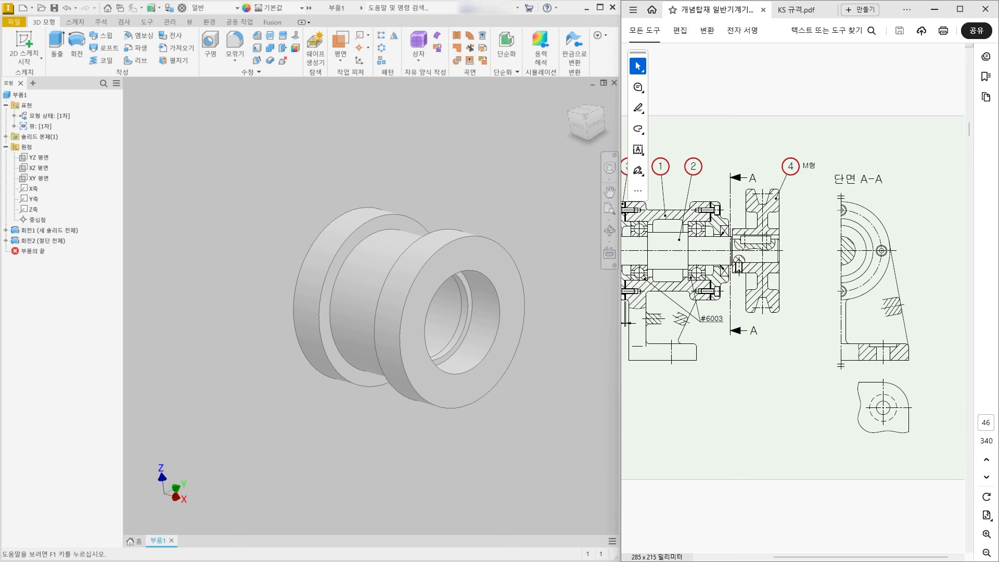
- Start a new sketch on the XZ origin plane through the housing's axis
middle_drag(409, 367, 388, 351)
middle_drag(351, 418, 336, 332)
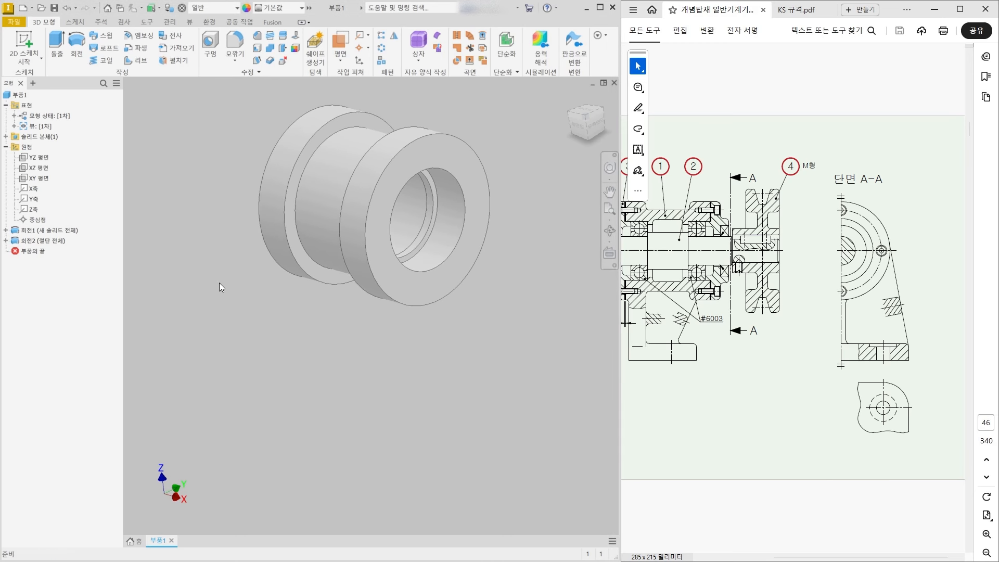
click(45, 170)
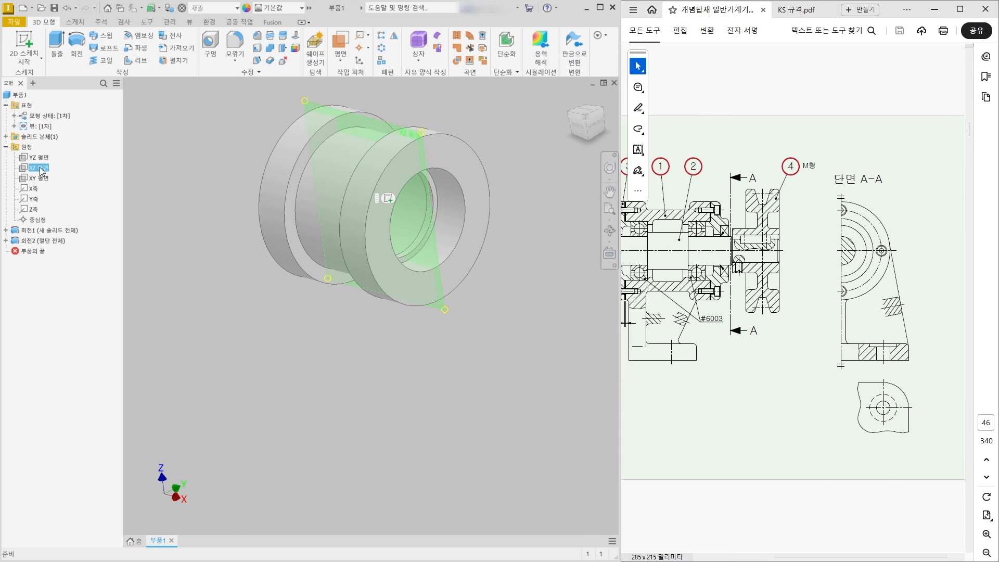
right_click(41, 172)
click(57, 197)
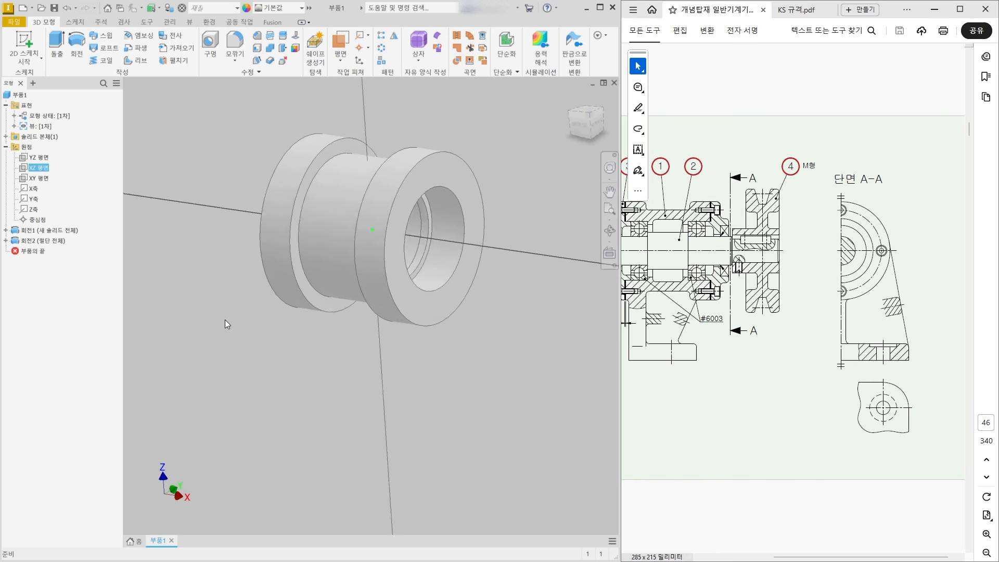
middle_drag(336, 408, 314, 321)
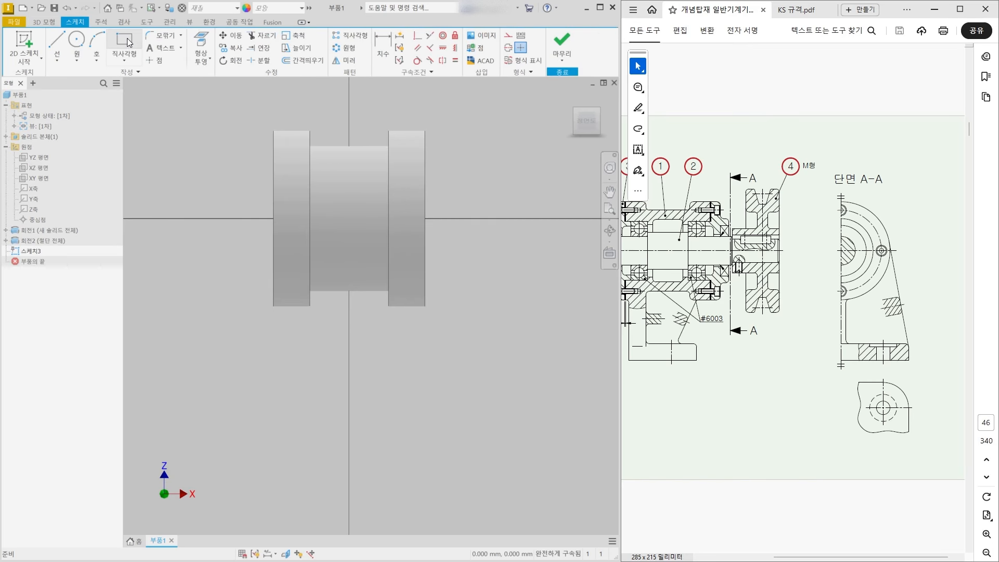
- Sketch a rectangle about 61 mm wide below the housing for the base plate's profile
click(129, 58)
click(133, 78)
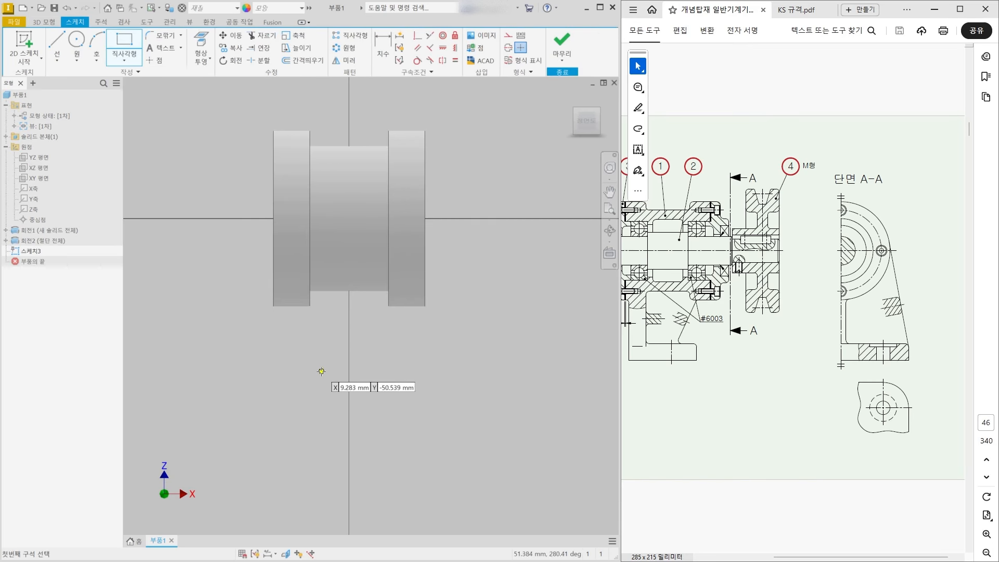
middle_drag(318, 413, 297, 340)
click(293, 416)
click(477, 452)
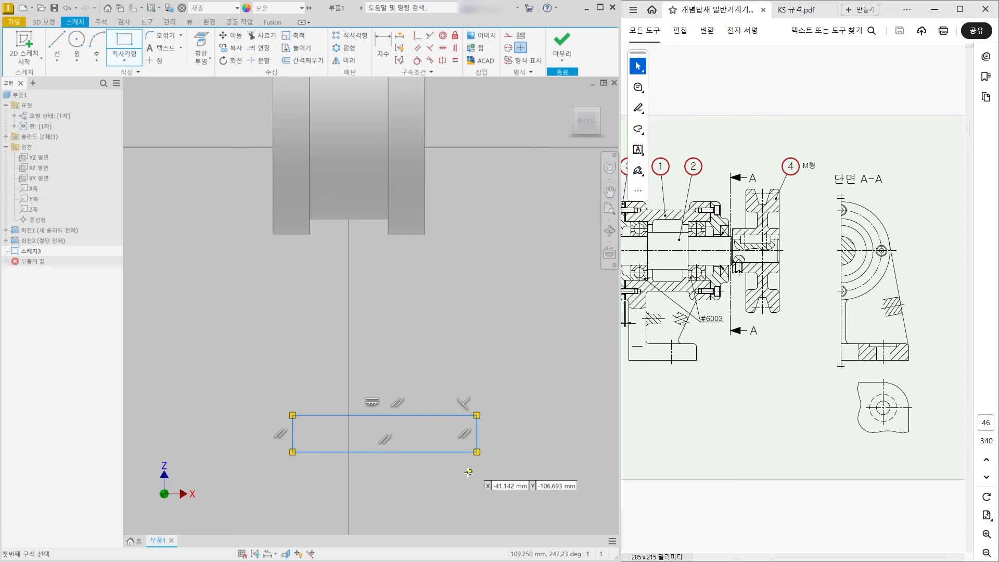
middle_drag(392, 464, 404, 450)
key(Escape)
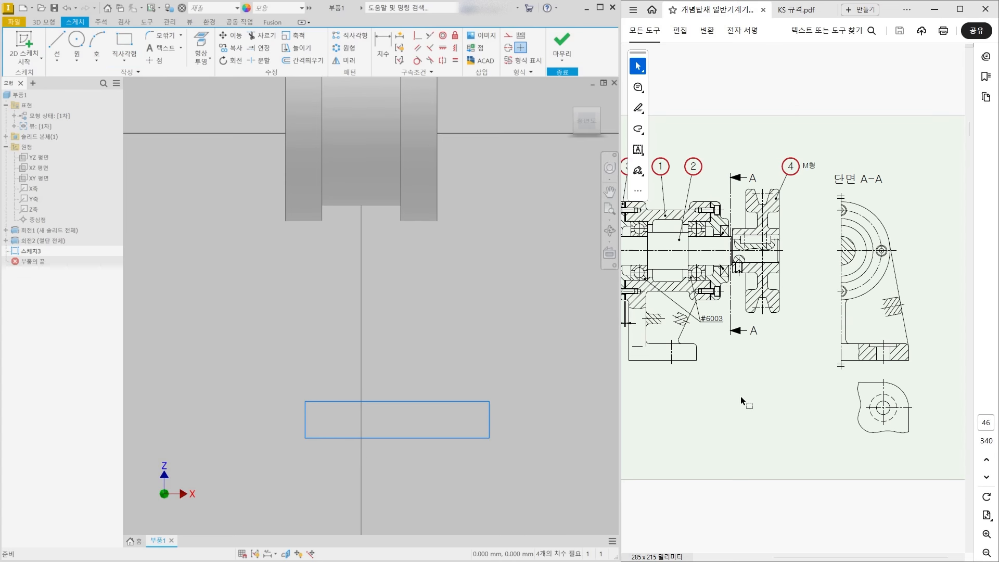
- Dimension the base rectangle 40 mm wide and 10 mm high
click(387, 44)
click(407, 436)
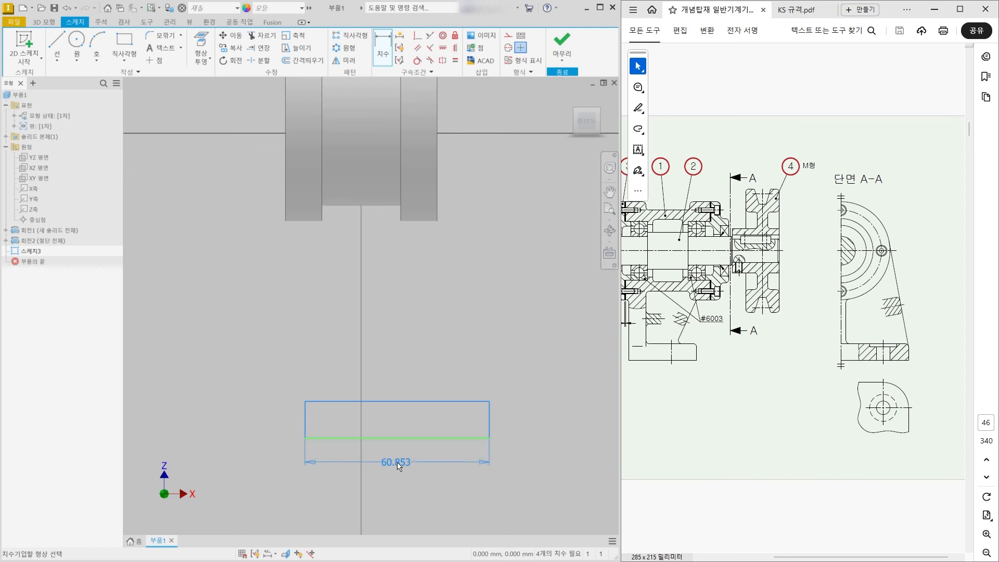
click(415, 457)
text(40)
key(Return)
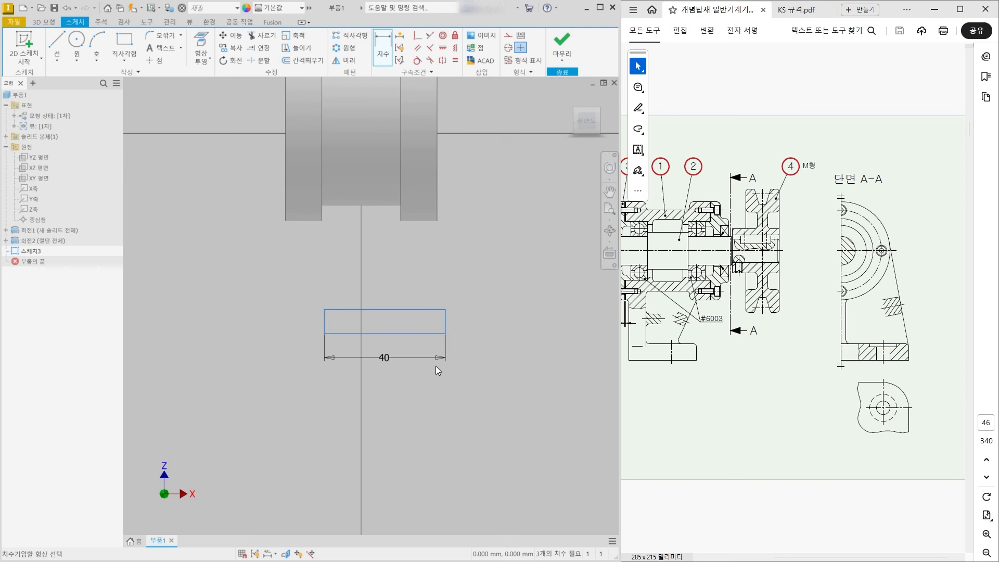
click(446, 320)
click(464, 320)
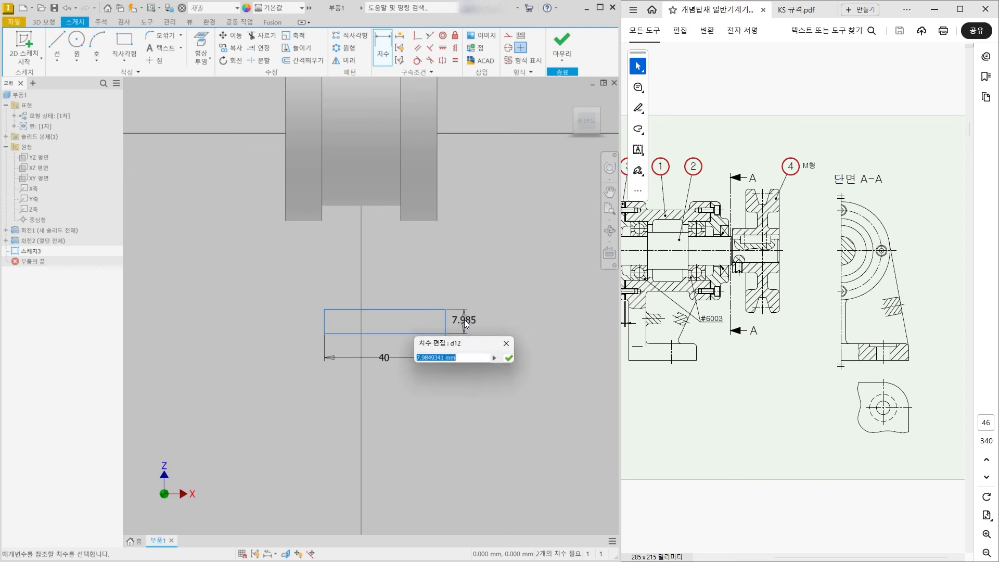
text(10)
key(Return)
- Examine the offset between the housing's left end face and the base plate's left edge in the drawing's front view
ctrl+scroll(789, 390, down, 1)
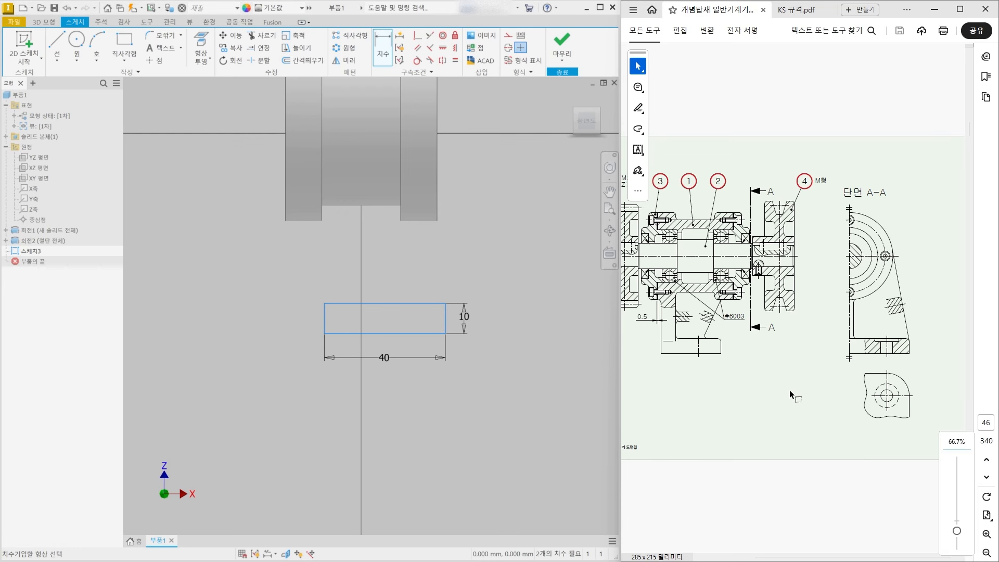
ctrl+scroll(647, 323, up, 1)
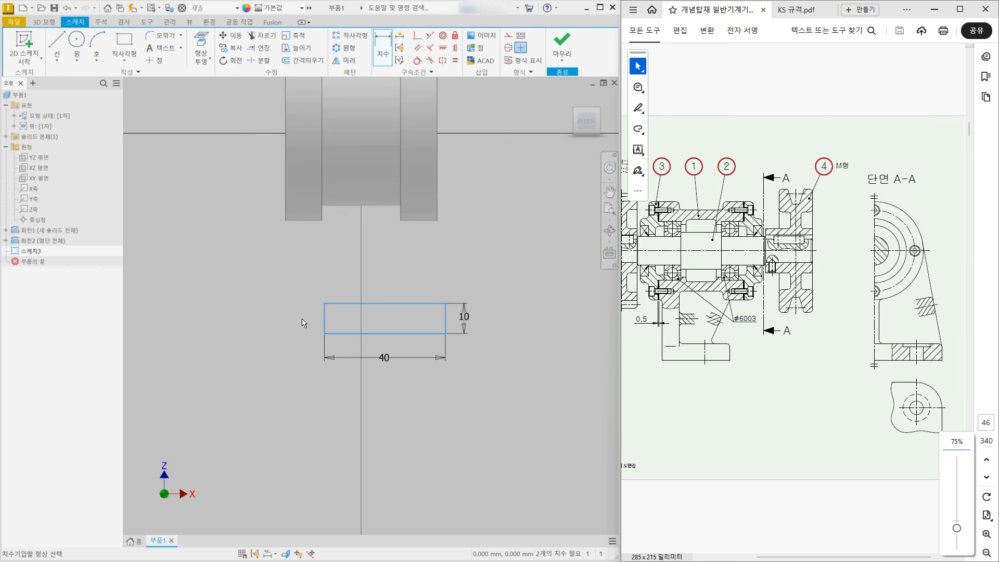
ctrl+scroll(726, 322, down, 1)
ctrl+scroll(646, 315, up, 1)
ctrl+scroll(651, 302, up, 2)
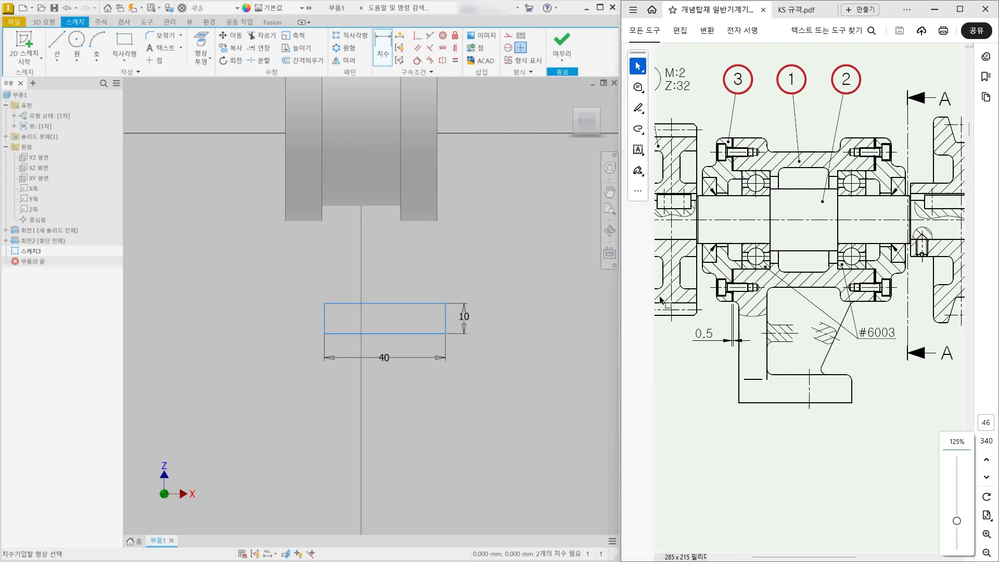
mouse_move(700, 356)
mouse_down()
mouse_move(699, 416)
mouse_move(706, 394)
mouse_up()
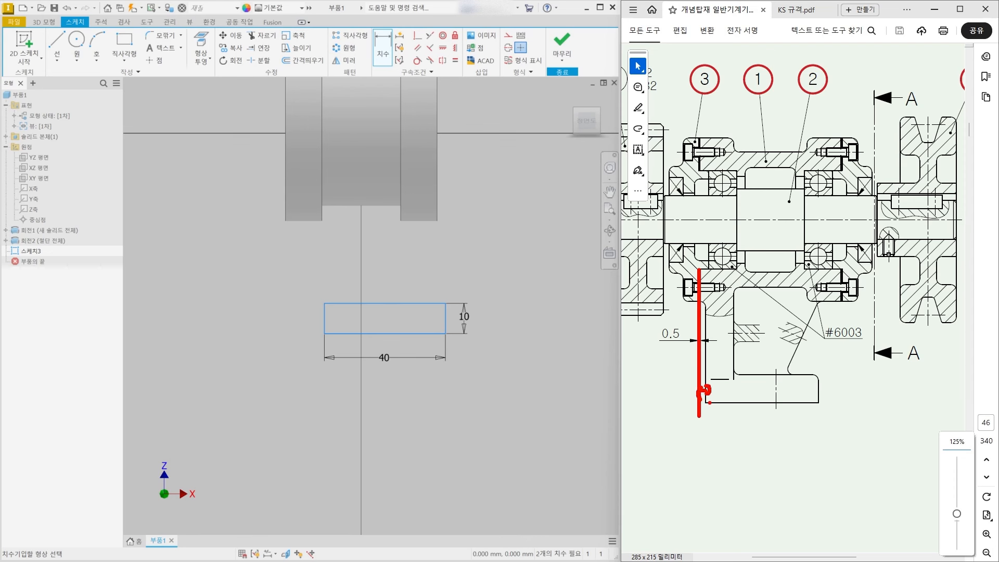
key(Escape)
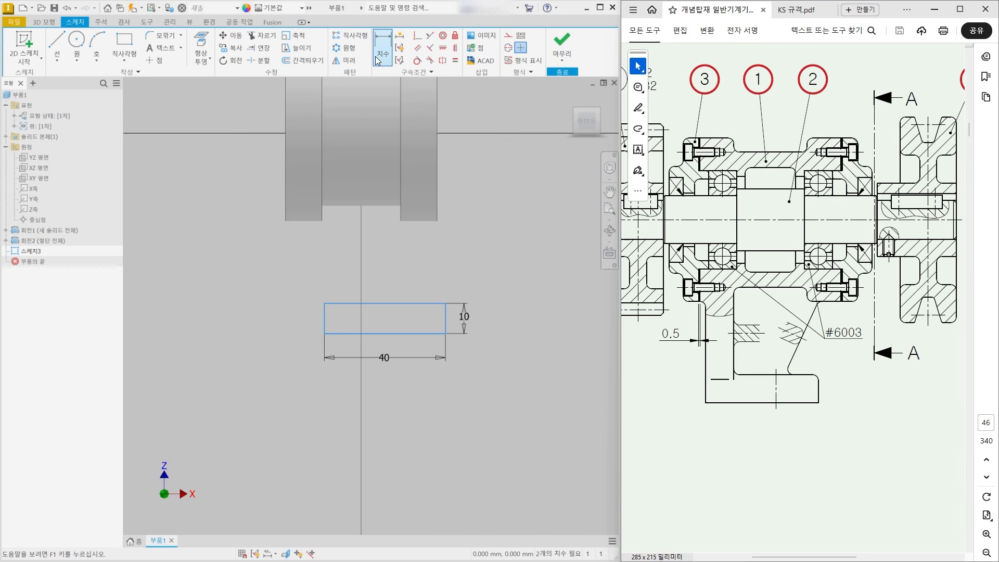
- Dimension the rectangle's left side 2 mm inward from the housing's left end face
middle_drag(304, 236, 322, 311)
click(303, 150)
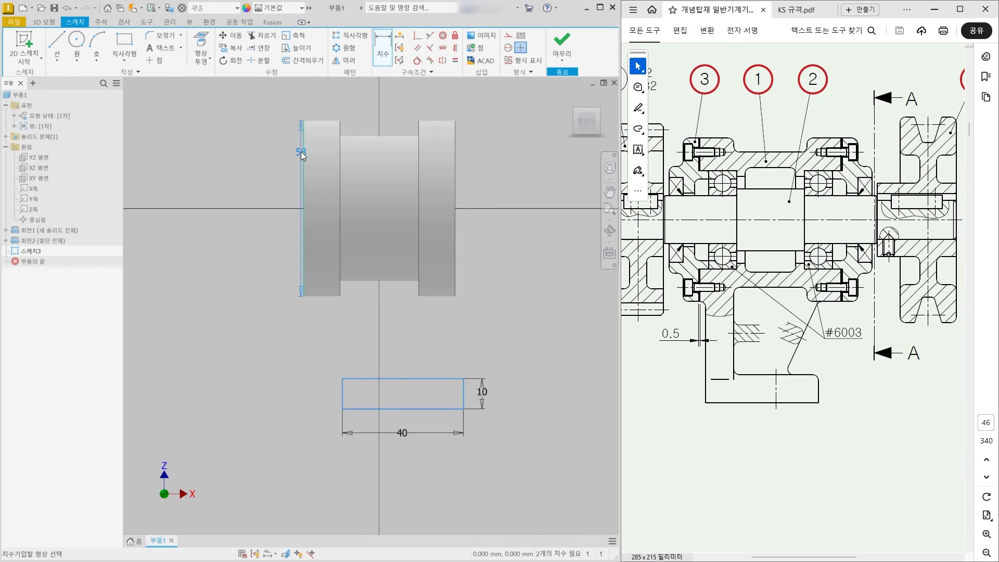
click(343, 392)
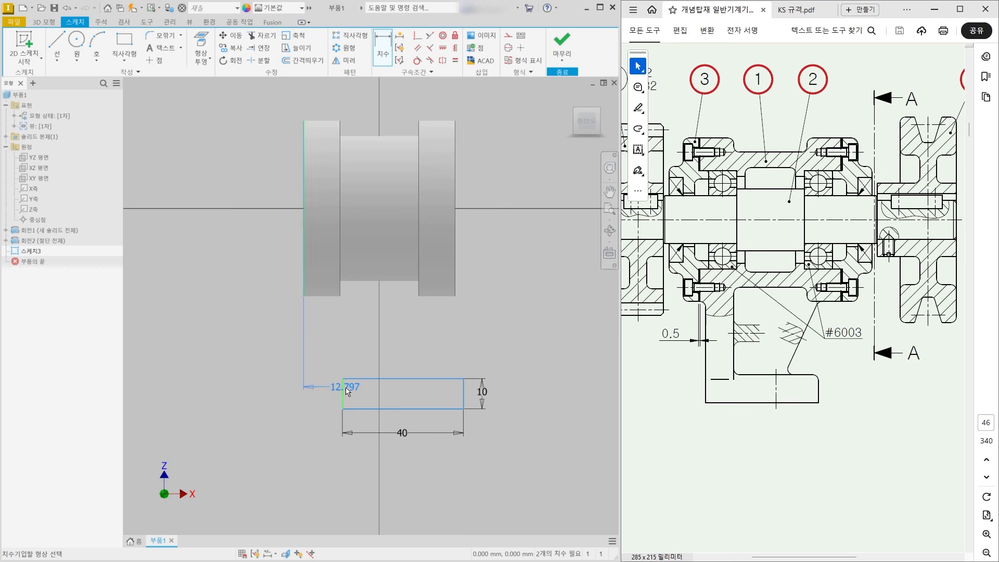
click(319, 397)
text(2)
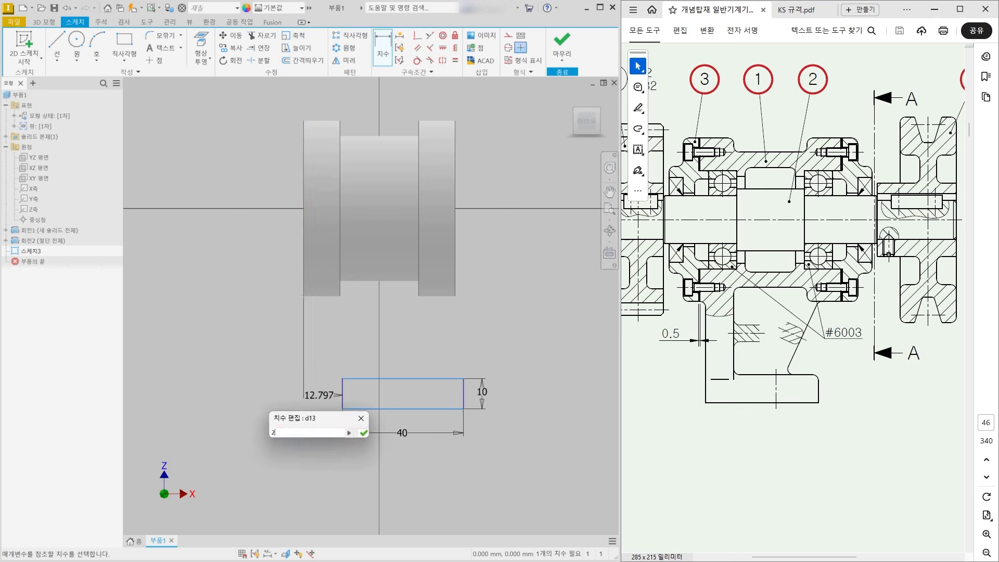
key(Return)
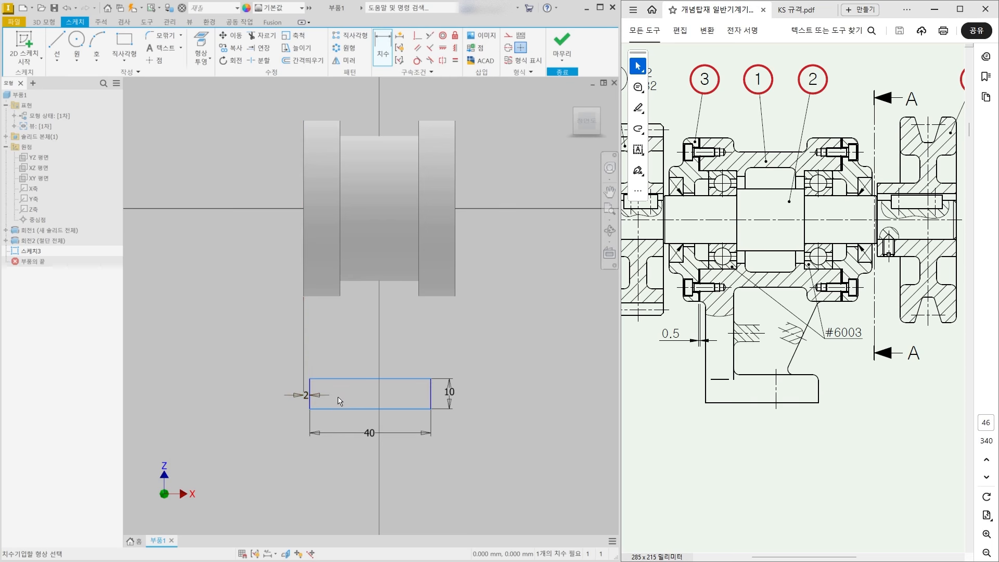
- Examine the height from the base plate's bottom edge to the shaft centerline and the support's outline in the front view
click(811, 424)
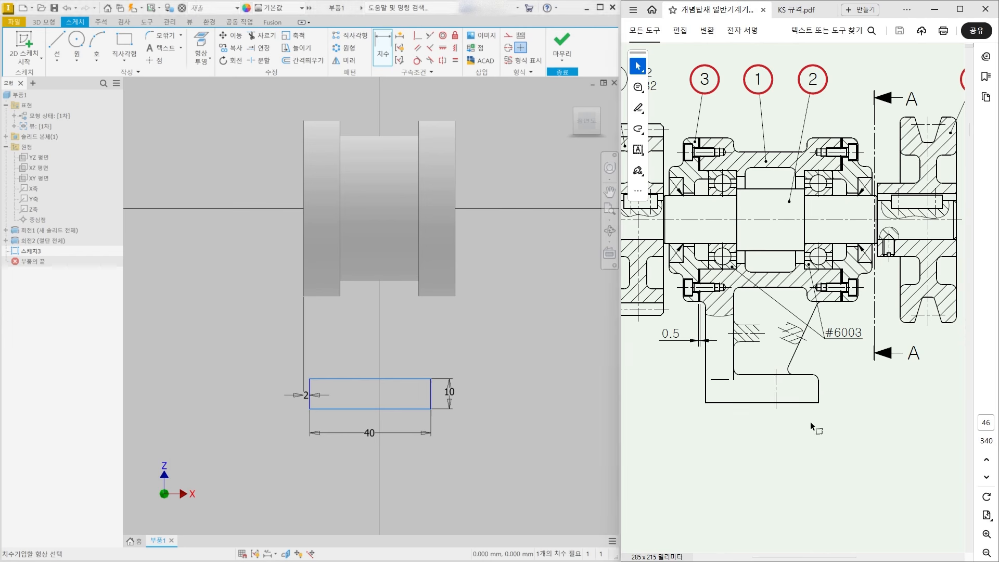
drag(823, 403, 694, 401)
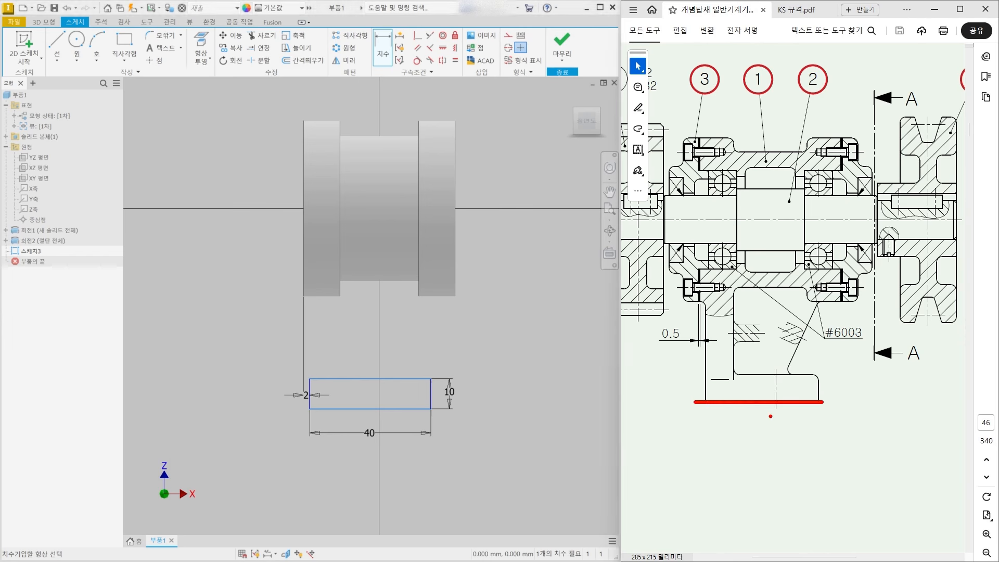
drag(678, 220, 890, 219)
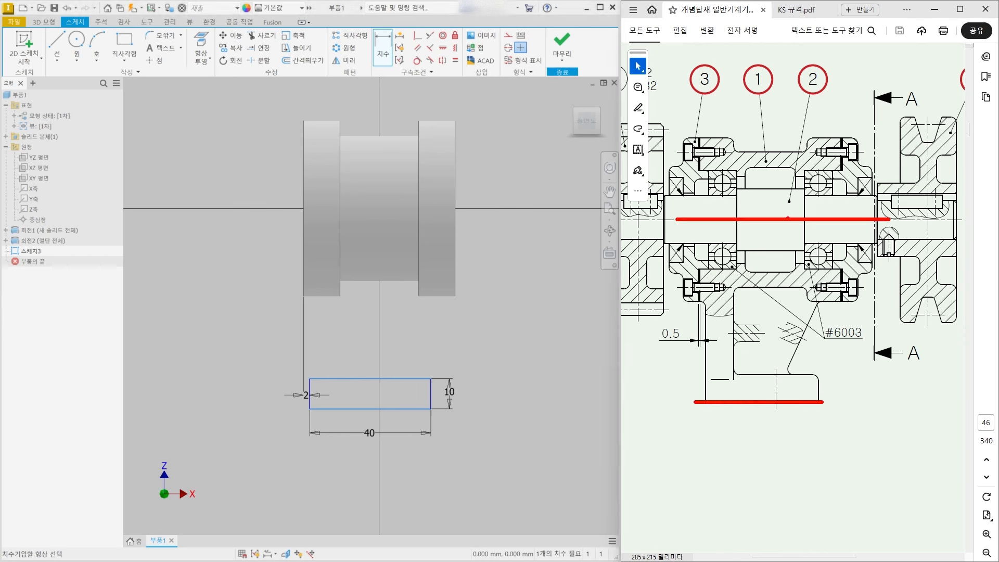
drag(776, 221, 780, 401)
drag(770, 385, 773, 401)
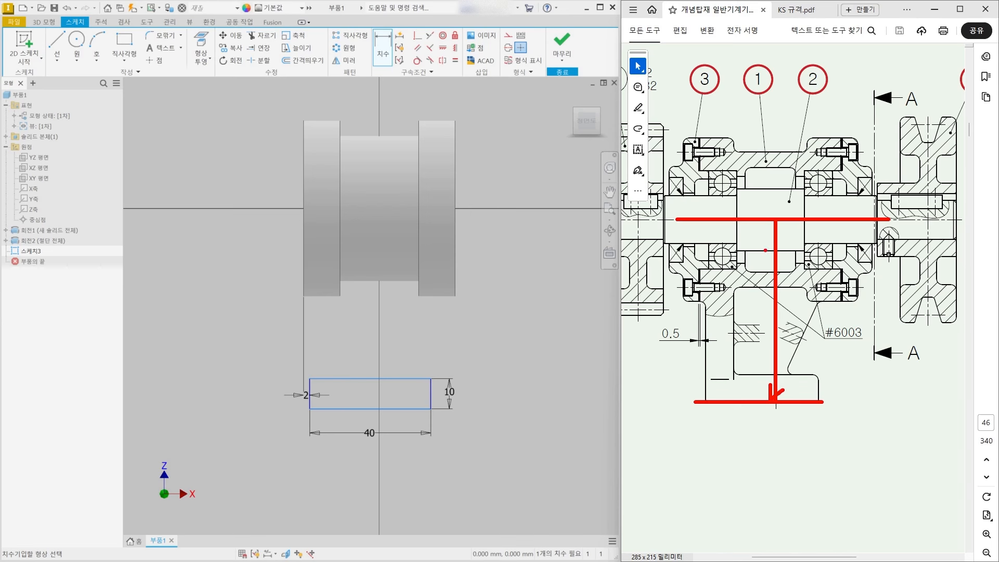
mouse_move(775, 222)
mouse_down()
mouse_move(768, 230)
mouse_move(782, 231)
mouse_up()
mouse_move(807, 283)
mouse_down()
mouse_move(801, 336)
mouse_move(791, 328)
mouse_up()
drag(812, 304, 804, 335)
drag(805, 312, 820, 312)
key(Escape)
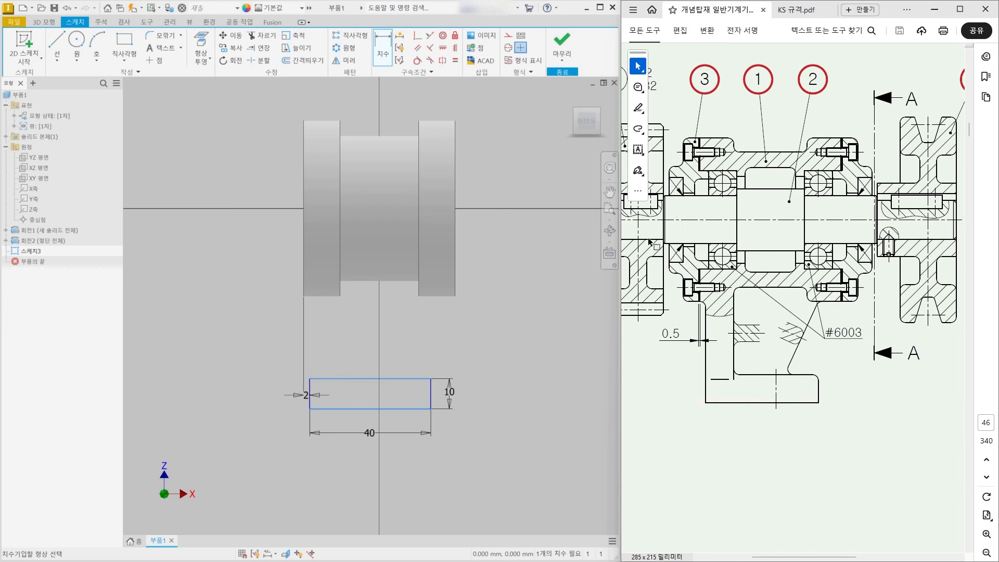
- With the model sliced at the sketch plane, dimension the rectangle's bottom edge 65 mm below the housing's center axis, and finish the sketch
click(349, 410)
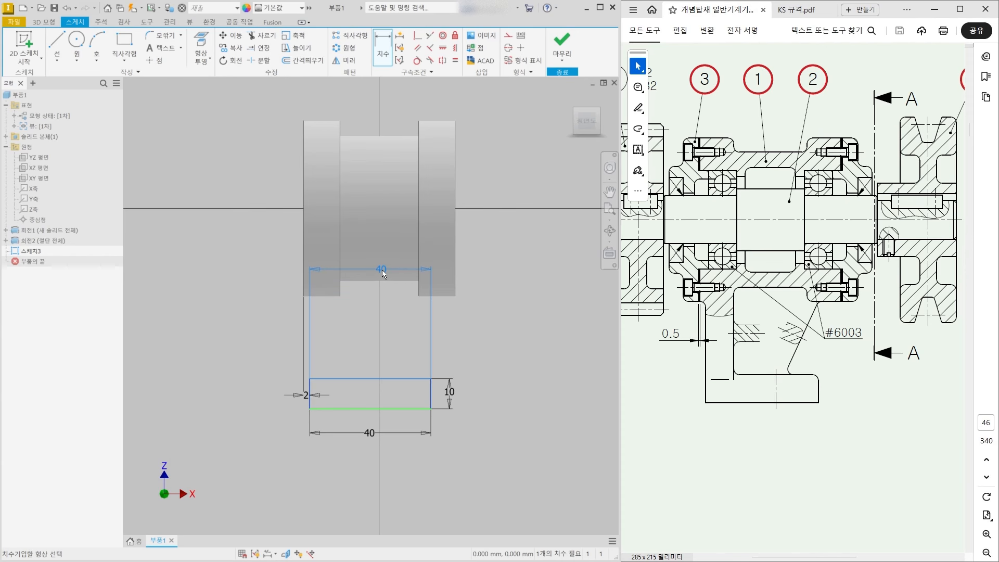
key(Escape)
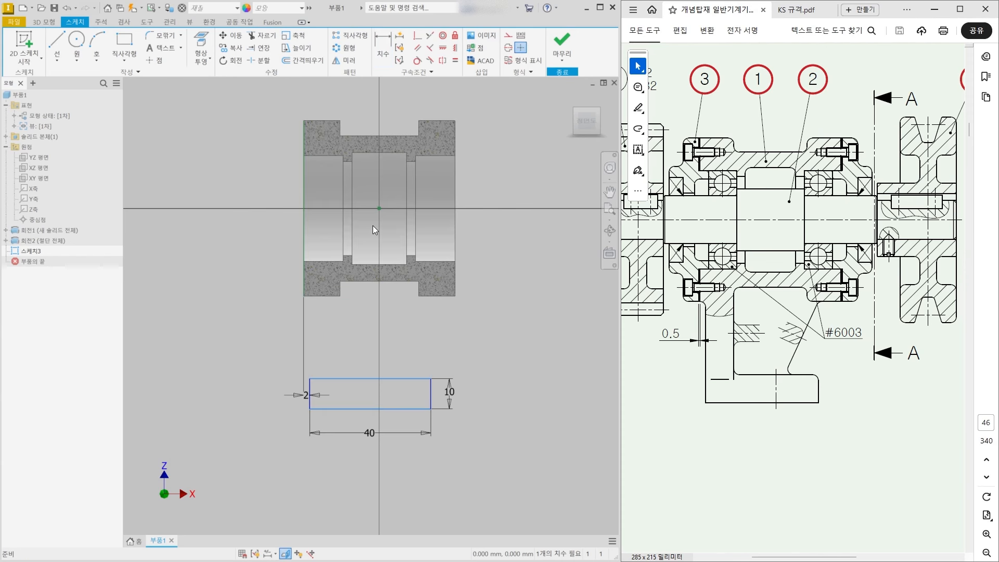
middle_drag(373, 253, 375, 259)
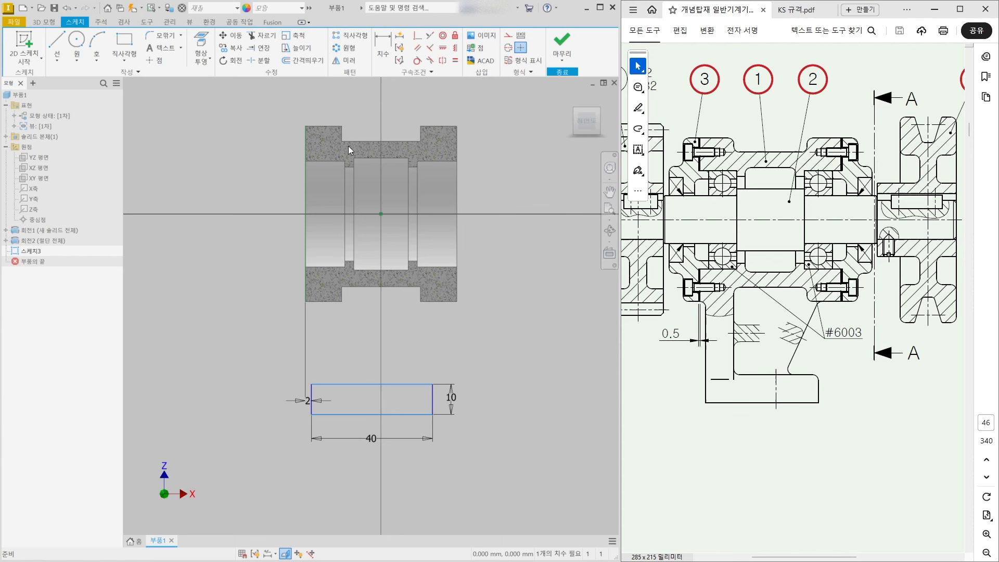
click(387, 41)
click(390, 414)
click(258, 214)
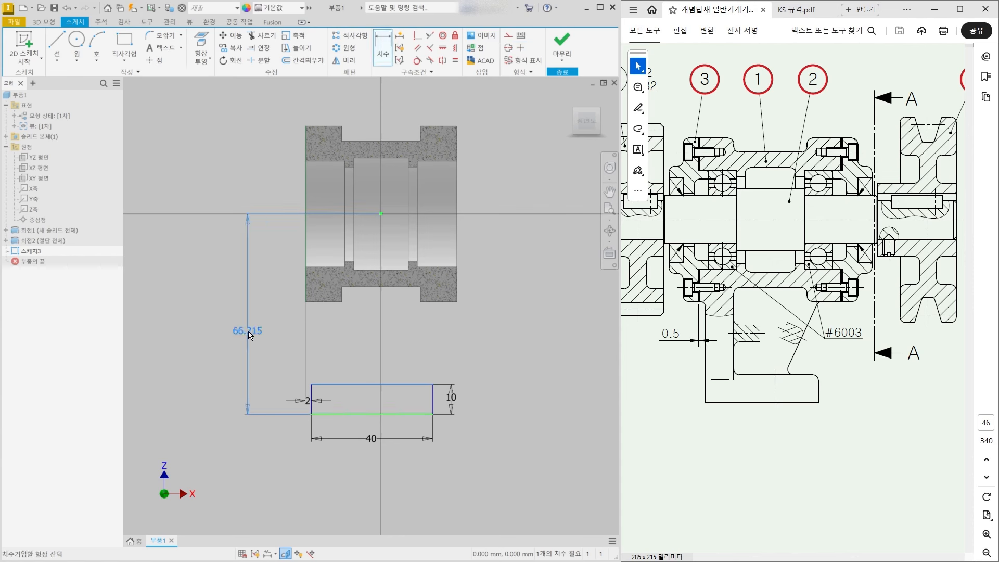
click(255, 310)
text(65)
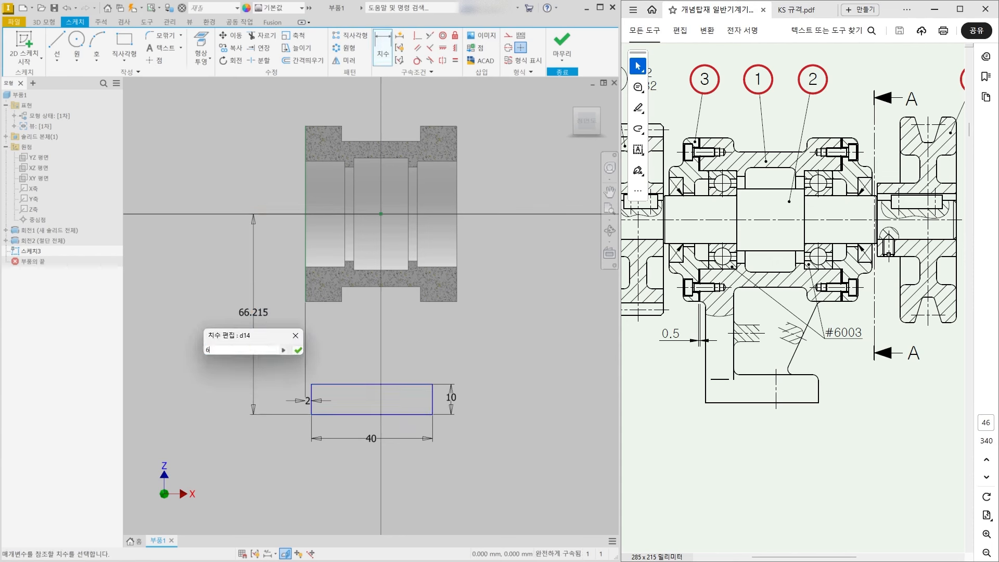
key(Return)
middle_drag(473, 372, 472, 379)
key(F7)
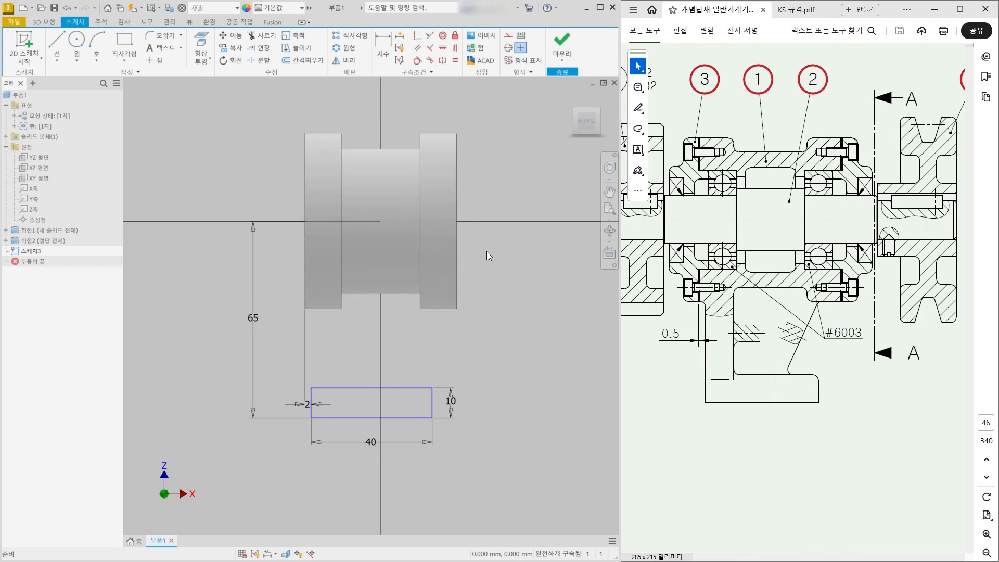
click(571, 36)
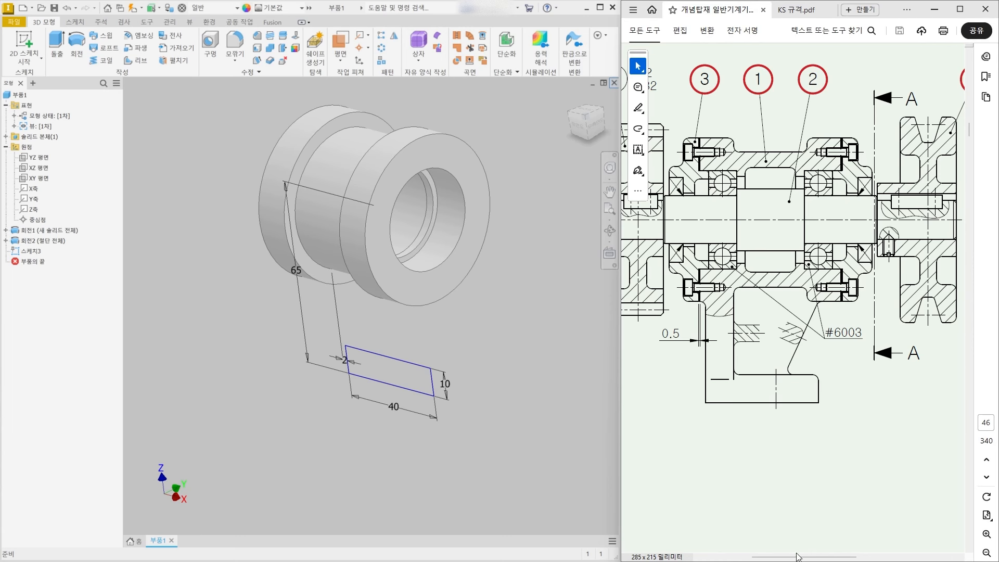
- Extrude the base plate rectangle symmetrically about its sketch plane to a total width of 80 mm, joined to the part
drag(800, 557, 866, 558)
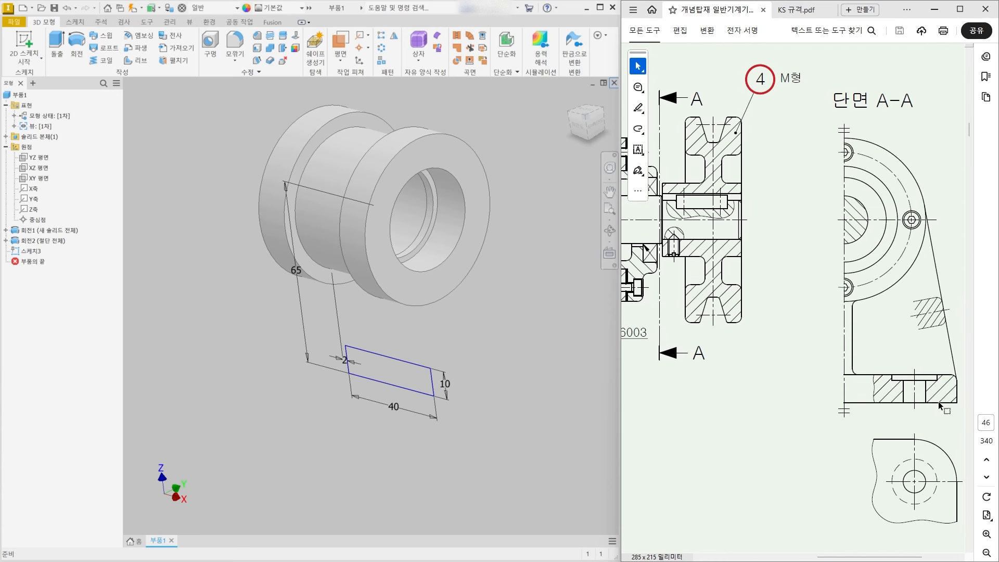
click(52, 39)
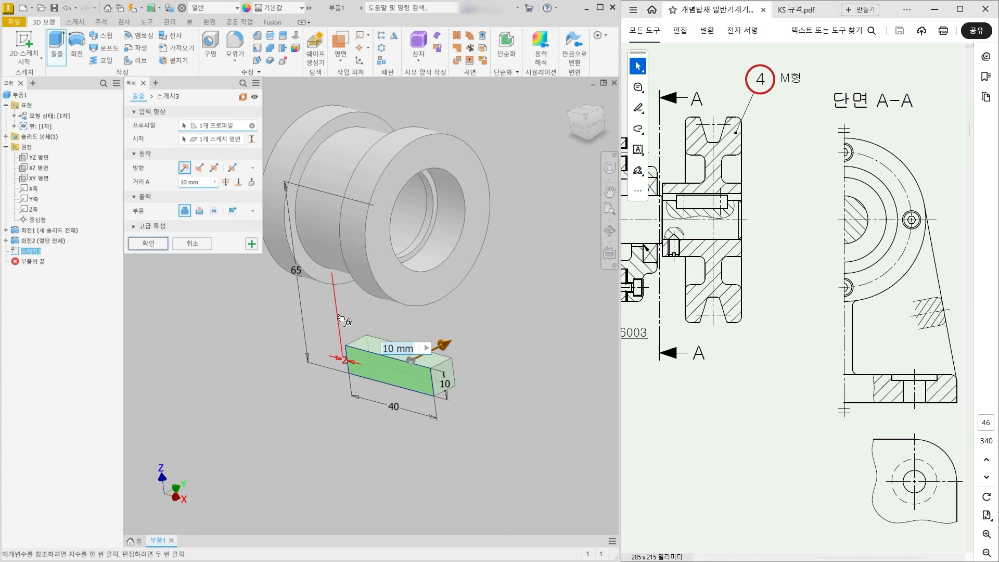
click(217, 166)
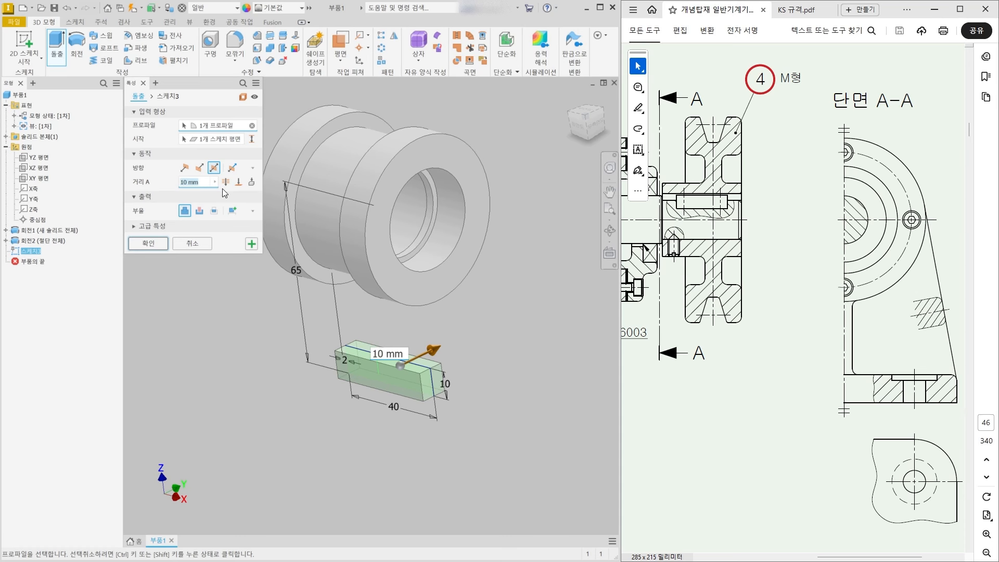
text(80)
key(Return)
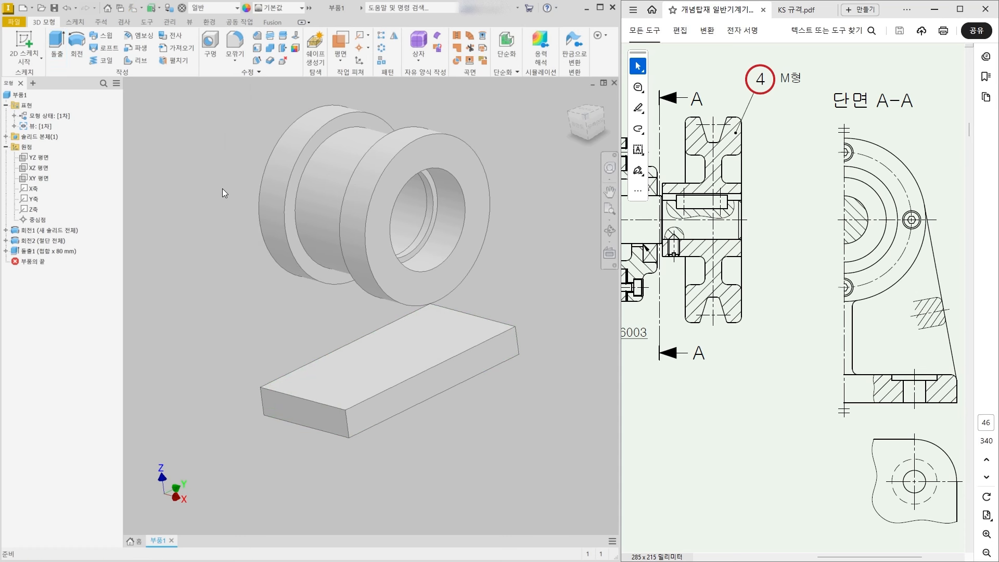
- Fillet the base plate's two vertical corner edges on the side with rounded corners in the drawing with a 15 mm radius
shift+middle_drag(350, 438, 427, 417)
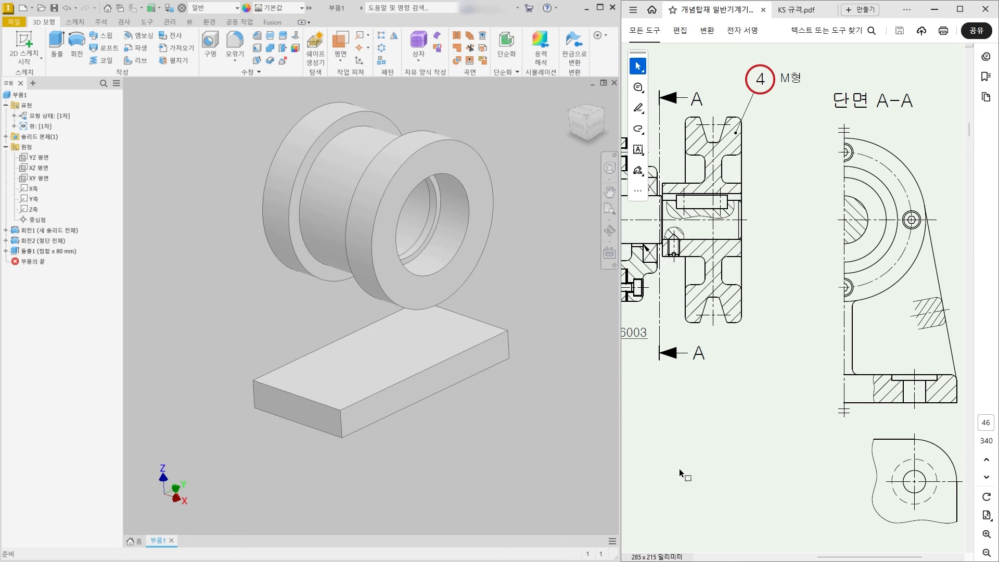
ctrl+scroll(711, 470, down, 2)
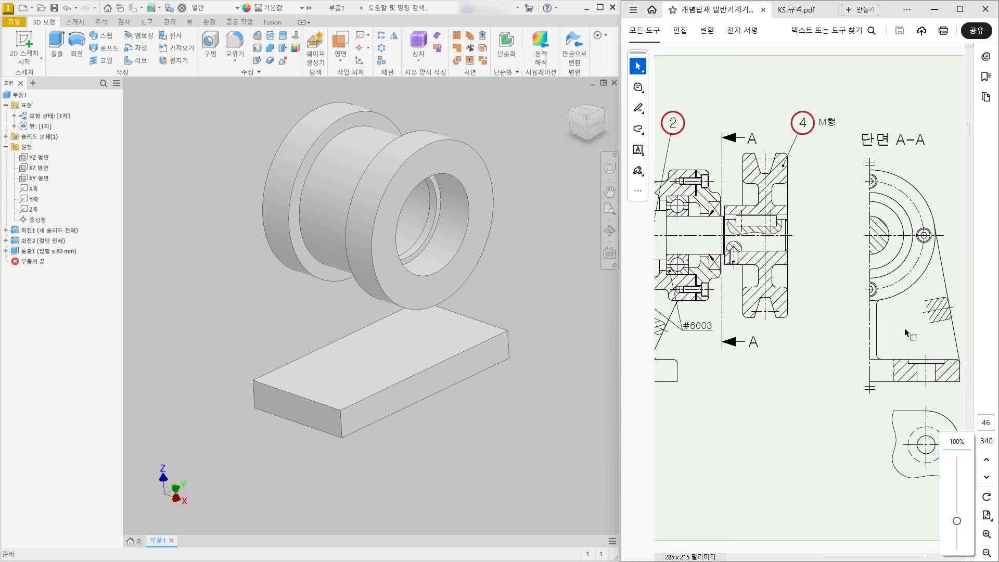
ctrl+scroll(904, 328, up, 1)
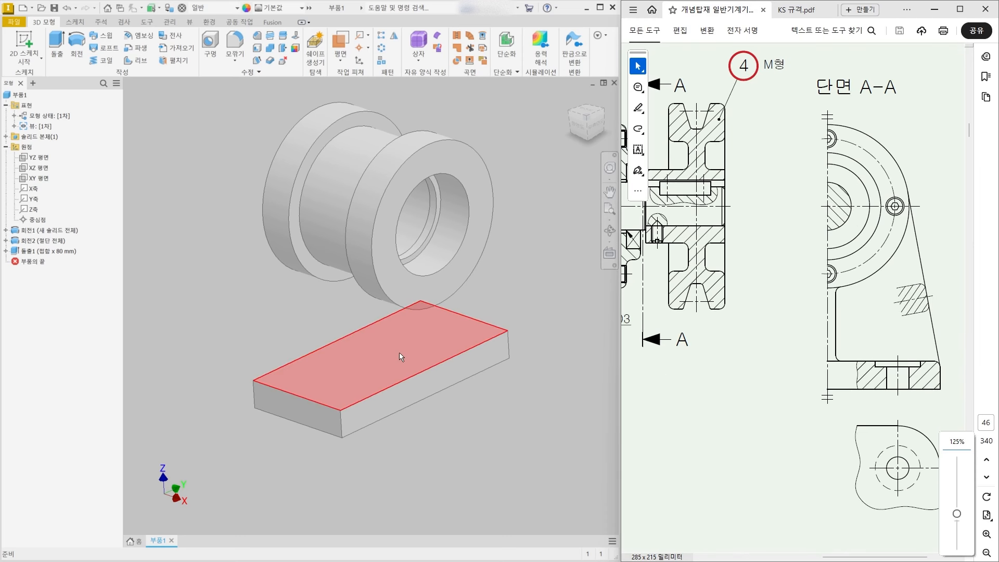
scroll(729, 370, down, 1)
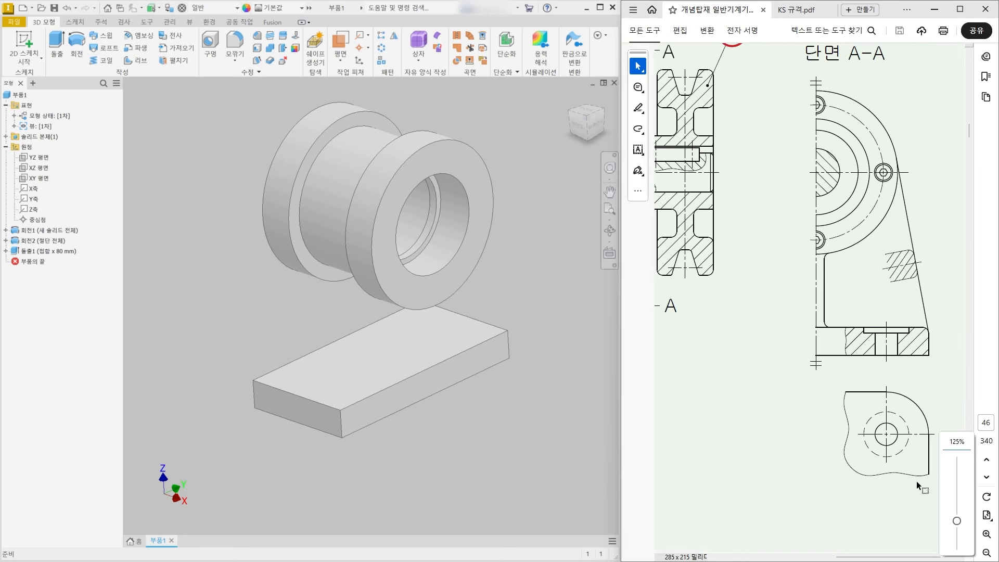
ctrl+scroll(917, 481, up, 1)
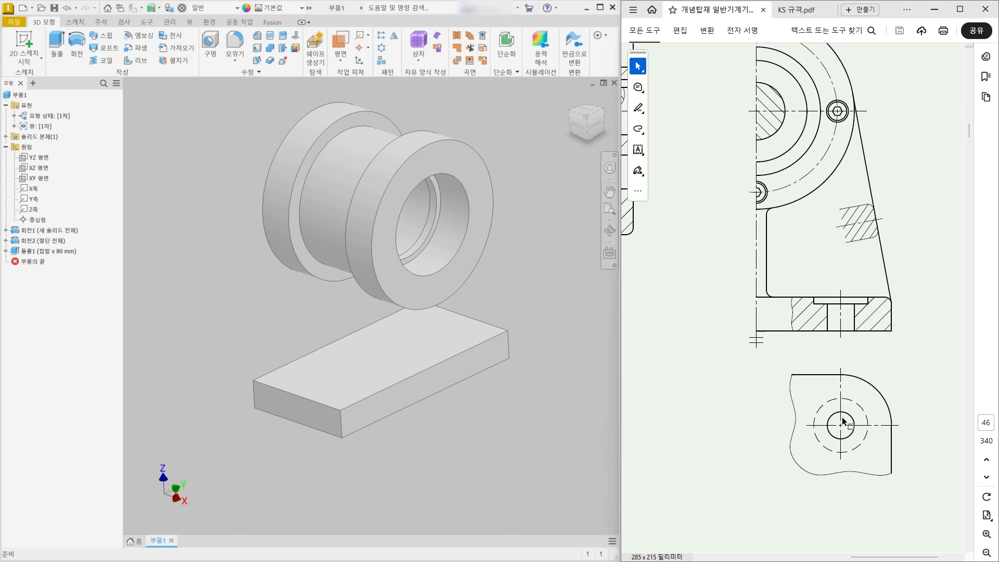
click(235, 45)
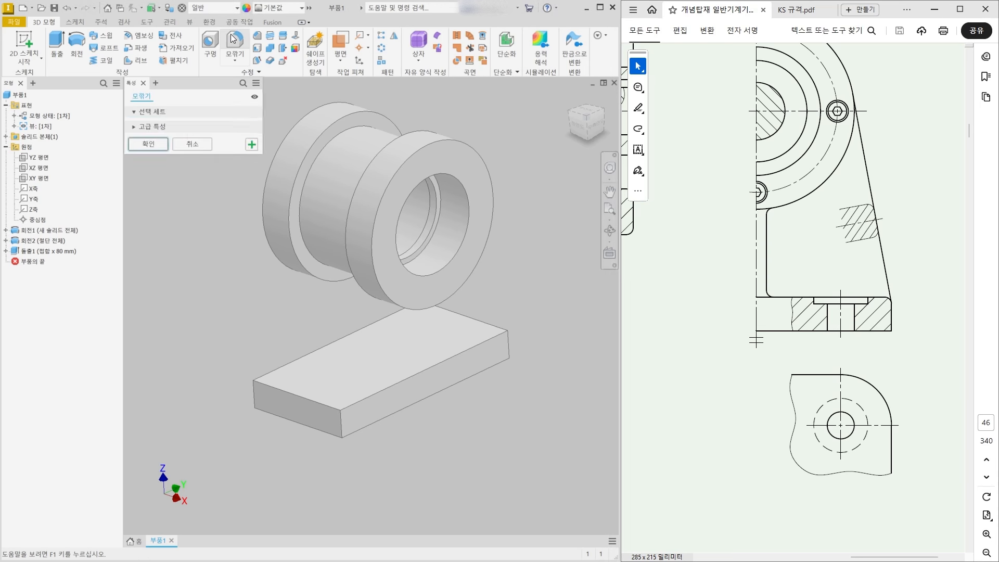
click(341, 430)
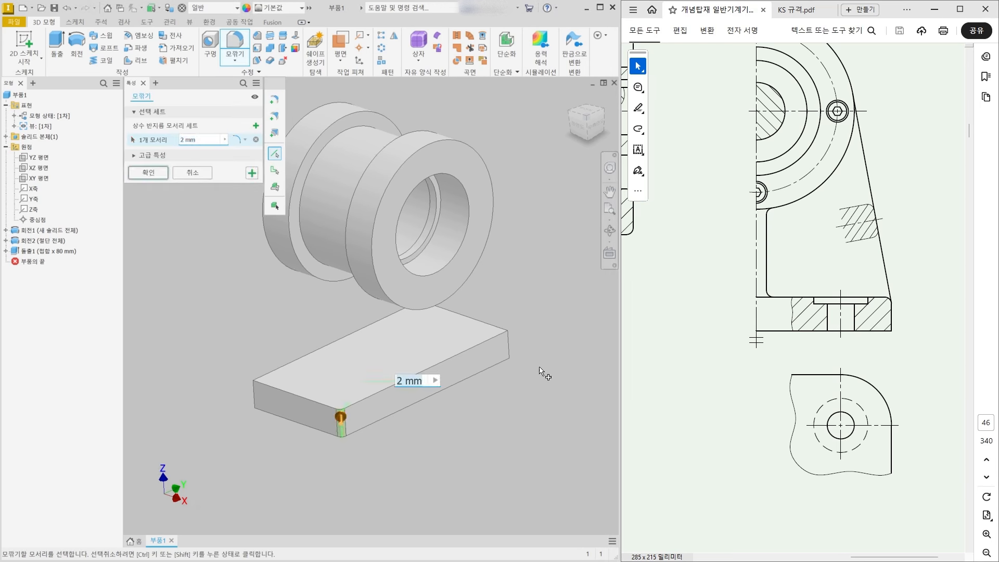
click(507, 344)
text(15)
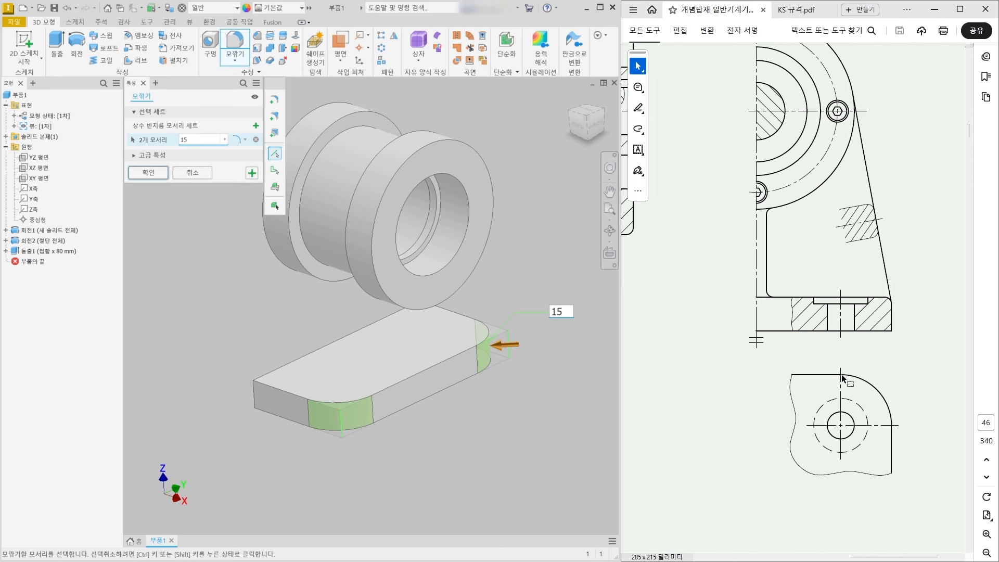
key(ctrl+2)
drag(841, 376, 846, 426)
key(Escape)
click(149, 172)
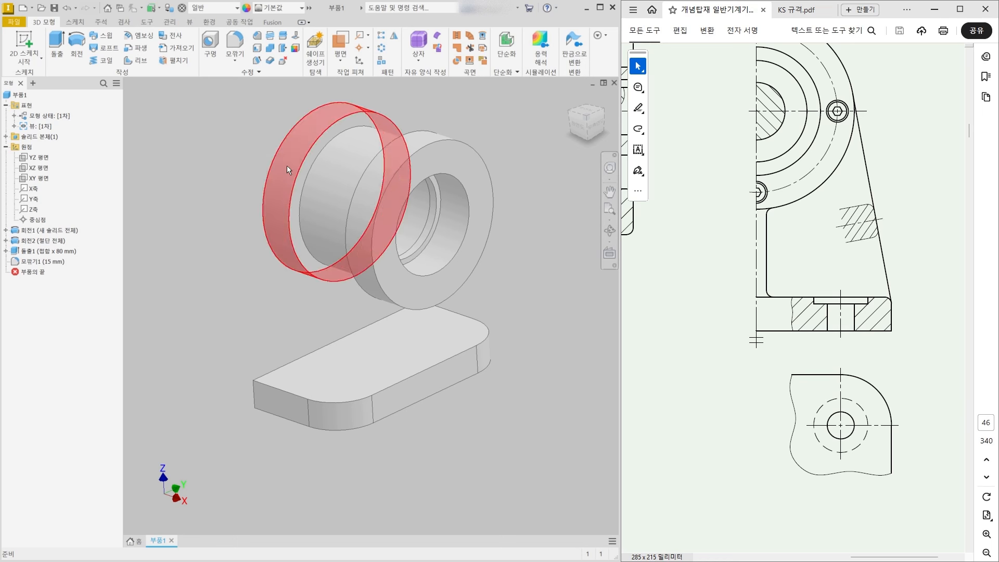
- Fillet the base plate's top outer edge chain, running around its rounded corners, with a 2 mm radius
click(239, 43)
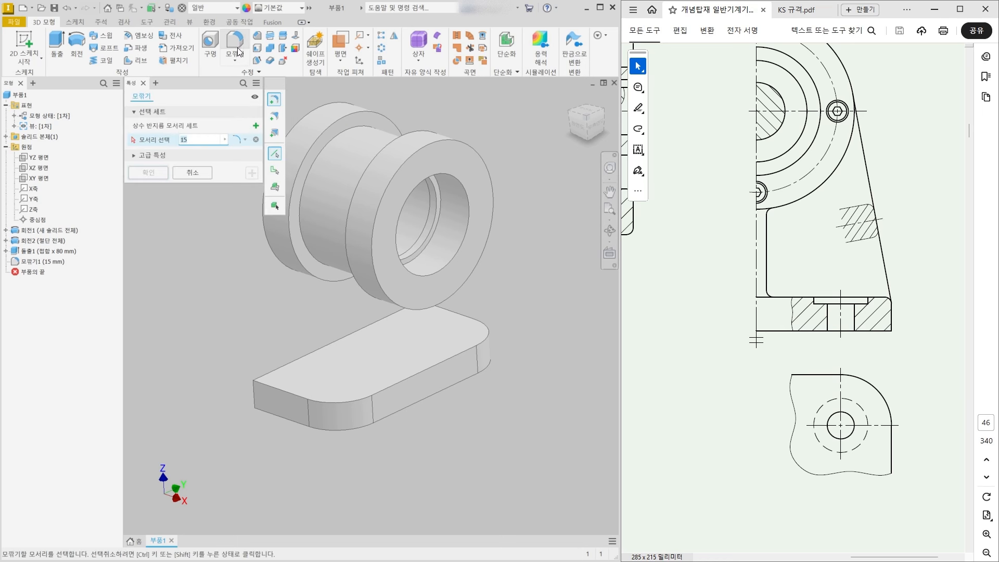
click(359, 405)
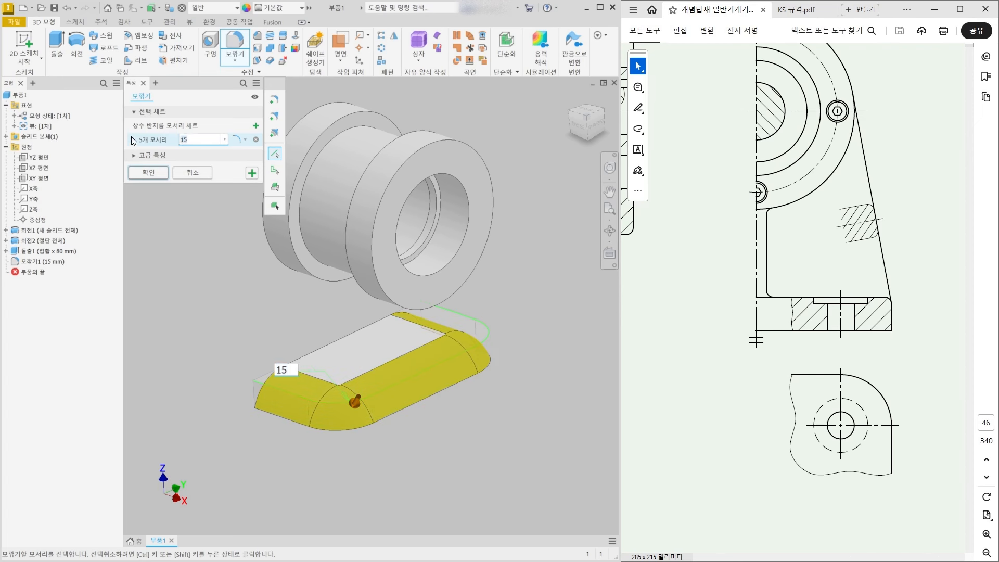
text(2)
key(Return)
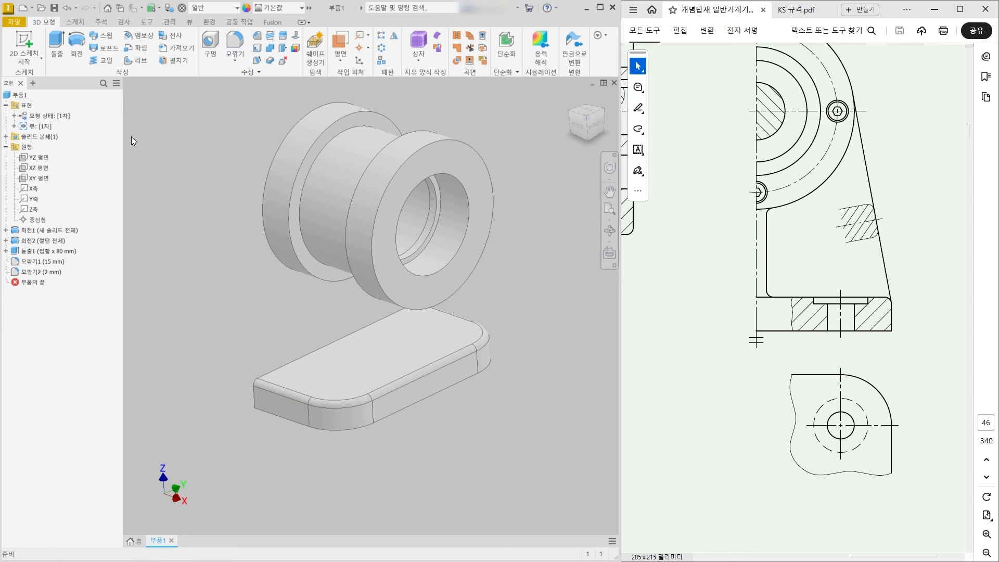
- Examine the support's outline in section A-A and its vertical wall flush with the base plate's edge in the front view
shift+middle_drag(325, 441, 359, 431)
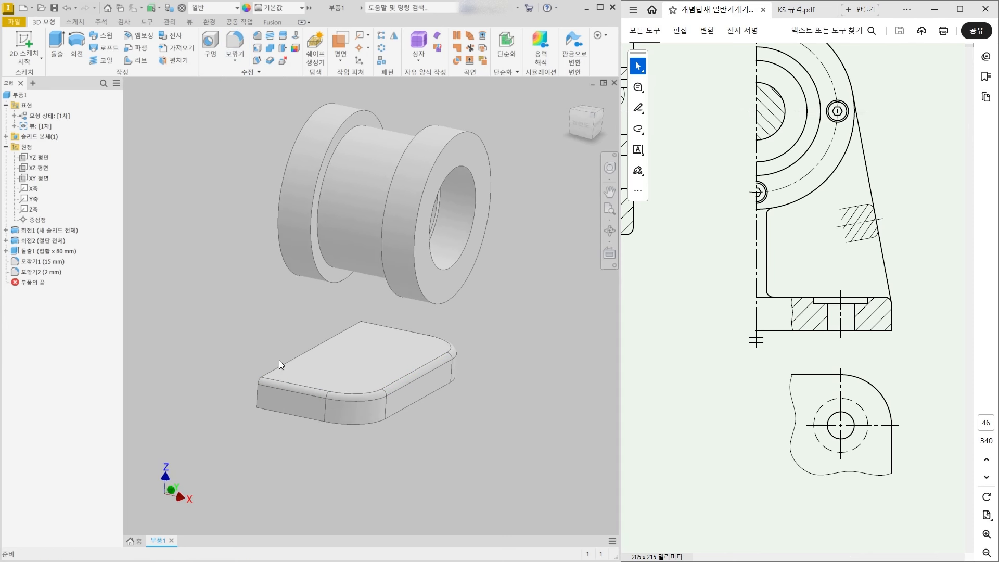
shift+middle_drag(271, 383, 385, 232)
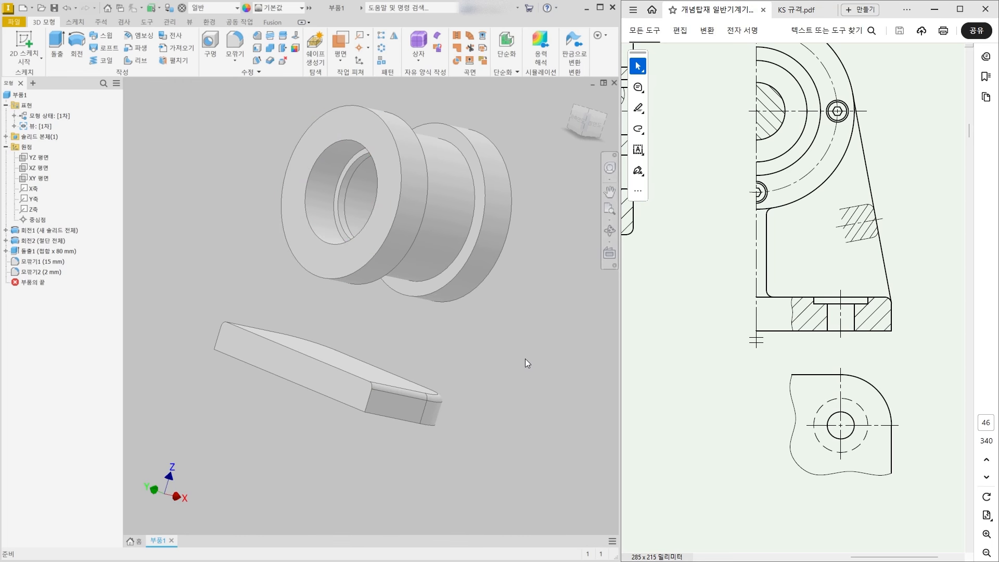
shift+middle_drag(376, 390, 419, 327)
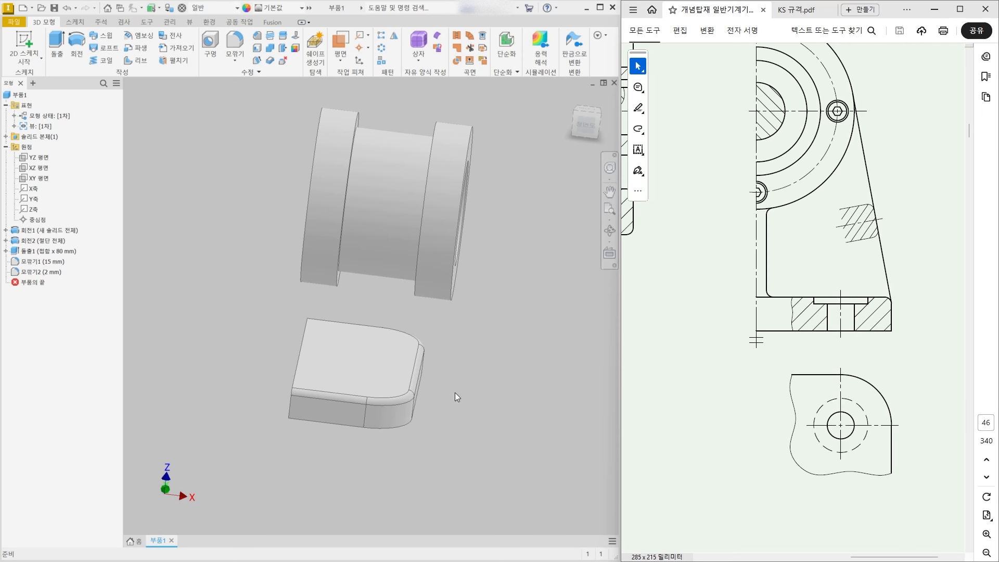
shift+middle_drag(455, 394, 511, 387)
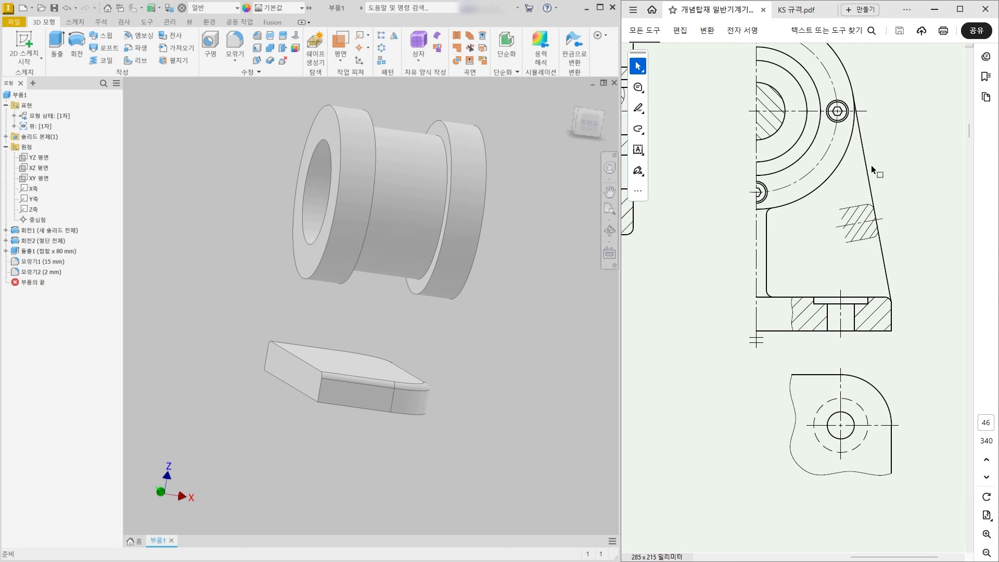
ctrl+scroll(905, 392, down, 1)
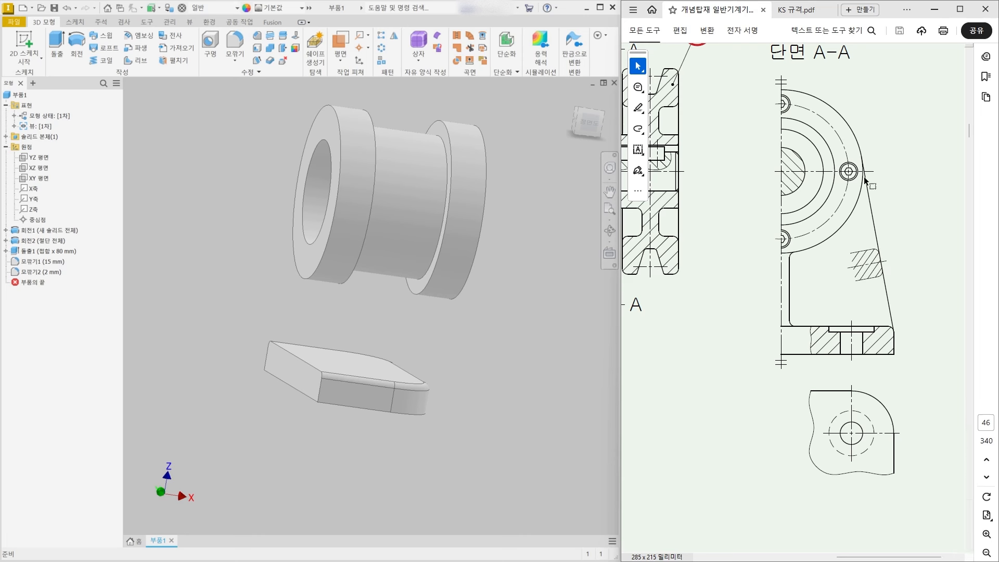
ctrl+scroll(860, 412, down, 3)
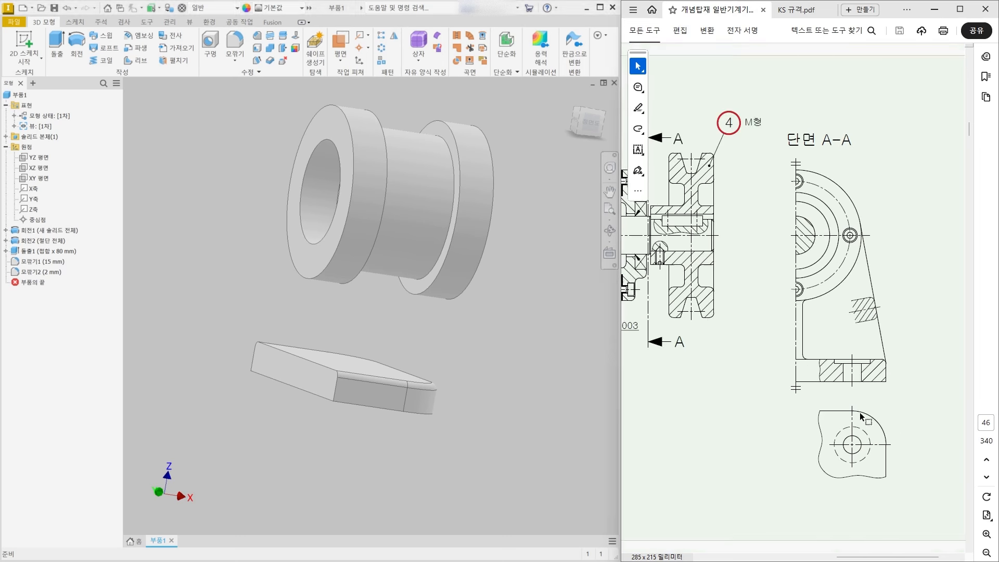
ctrl+scroll(888, 303, down, 1)
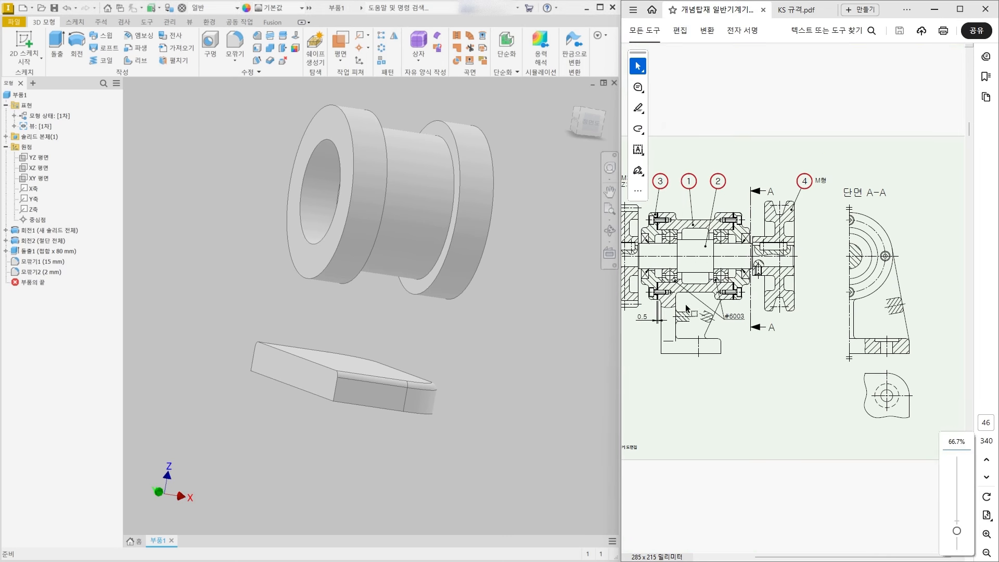
ctrl+scroll(685, 304, up, 2)
shift+middle_drag(414, 414, 391, 422)
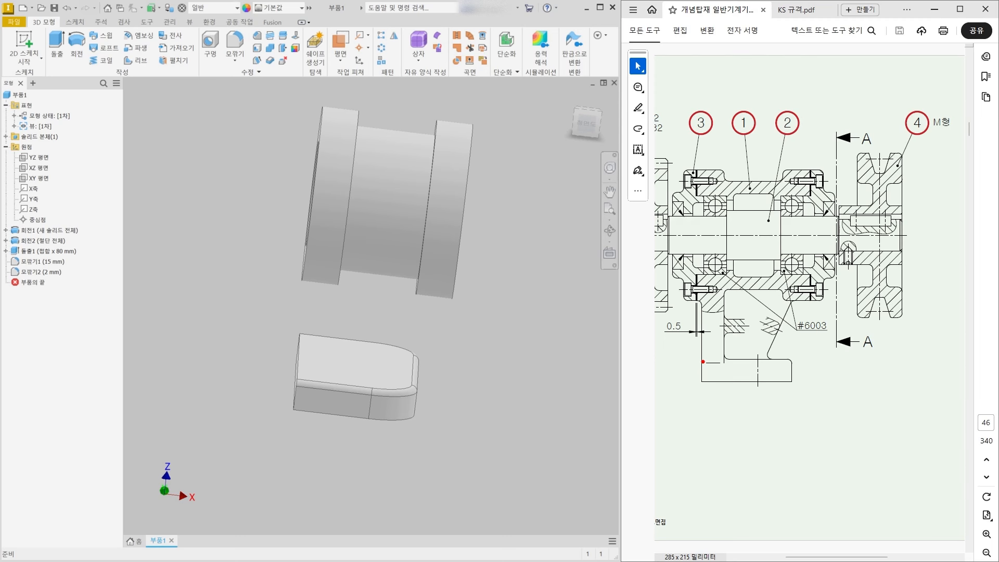
drag(704, 381, 706, 285)
mouse_move(739, 332)
mouse_down()
mouse_move(723, 358)
mouse_move(695, 284)
mouse_move(734, 350)
mouse_move(727, 367)
mouse_up()
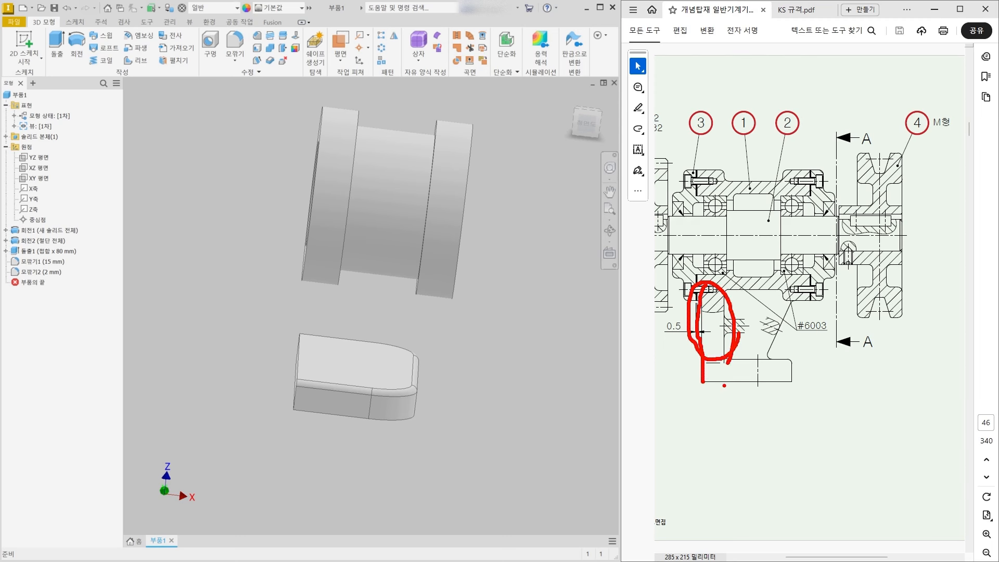
key(Escape)
- Create a new sketch on the base plate's long flat side face, opposite the rounded corners
shift+middle_drag(424, 458, 484, 465)
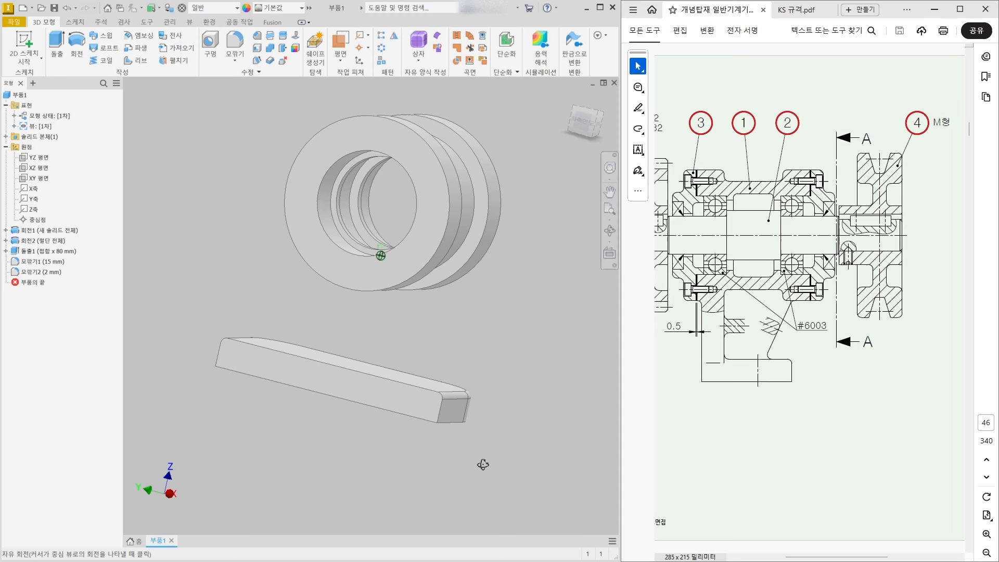
click(395, 398)
shift+middle_drag(402, 432, 366, 439)
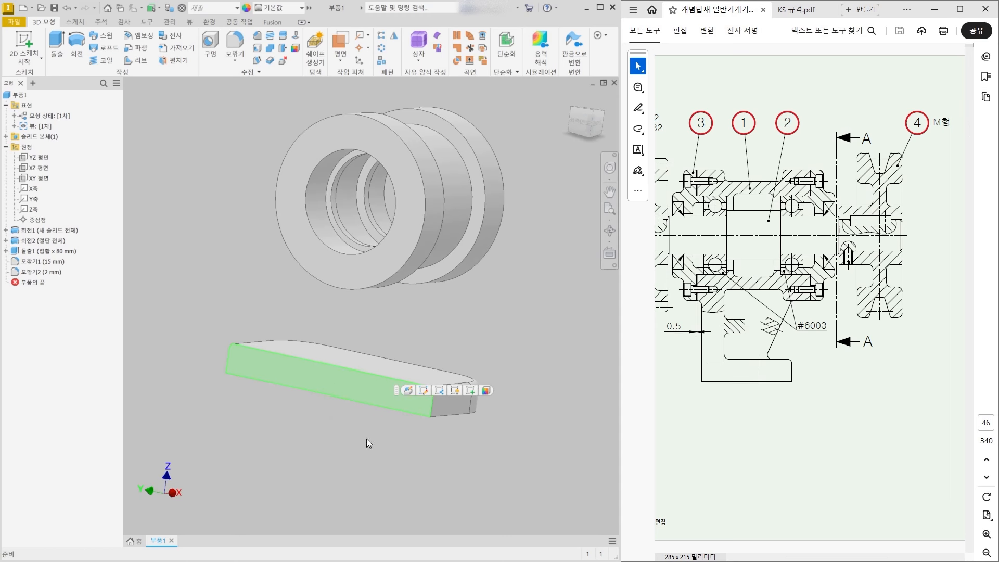
right_click(357, 385)
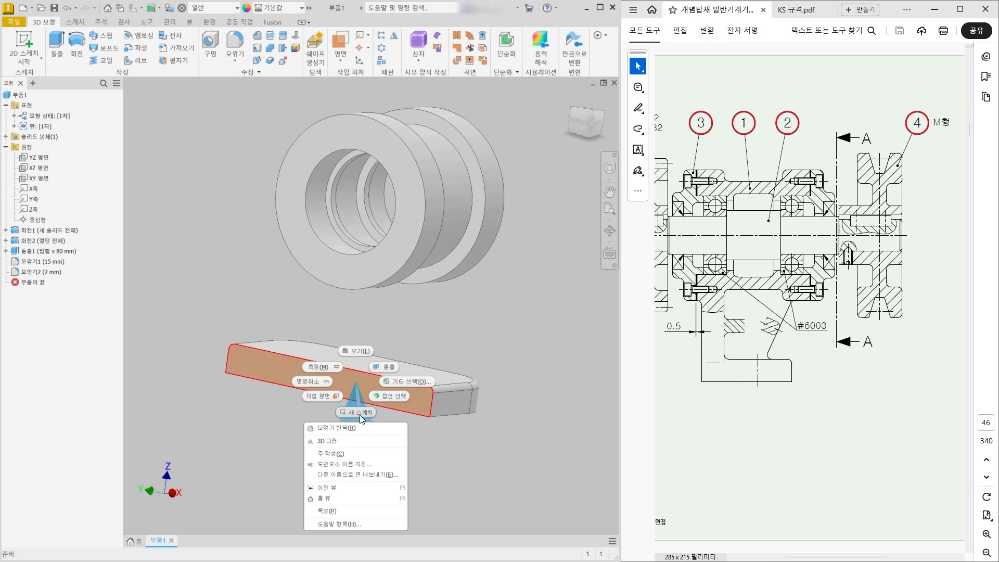
click(361, 413)
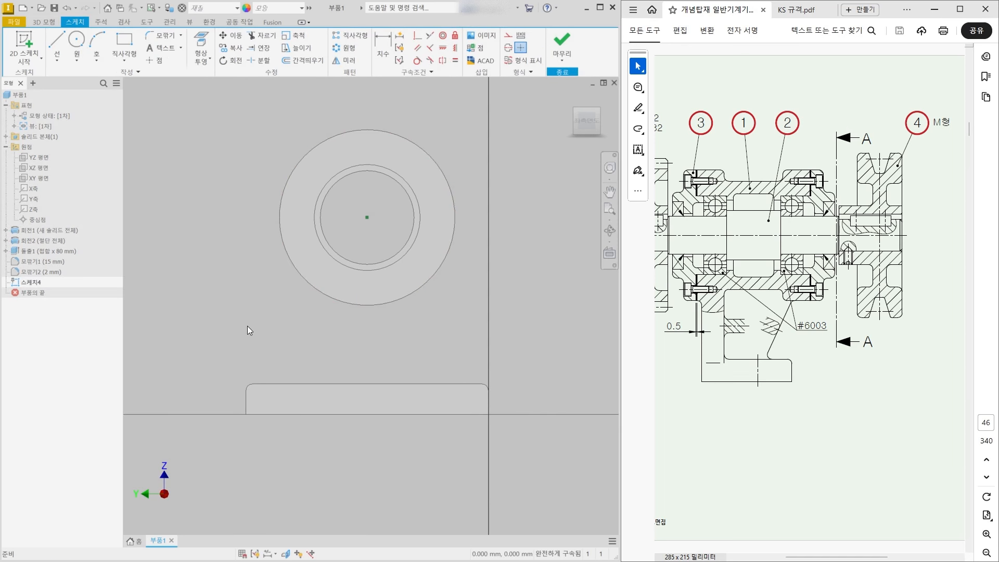
- Sketch two separate slanted lines, one on each side of the housing's outer circle, spreading outward down past the base plate
click(56, 41)
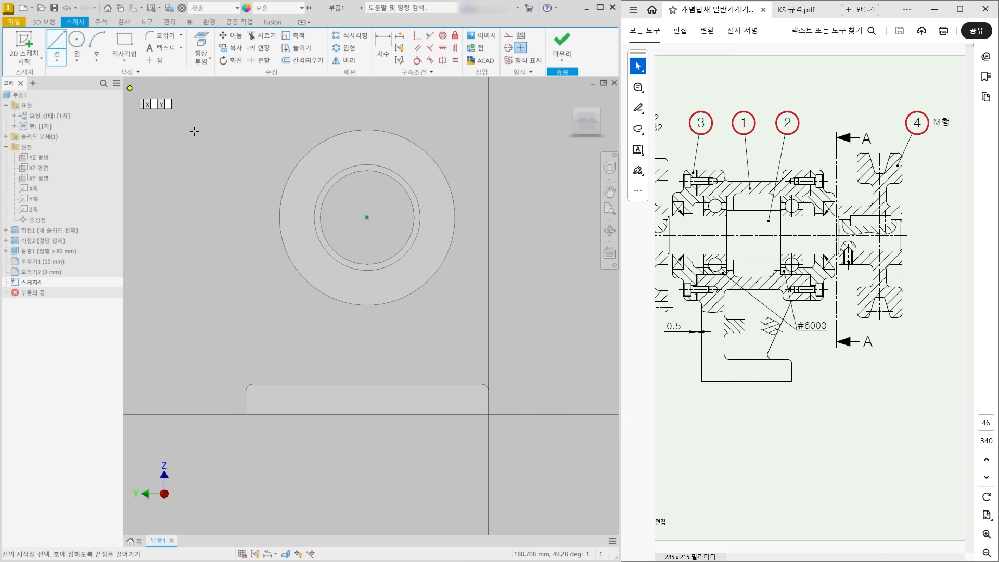
click(290, 94)
click(206, 421)
key(Escape)
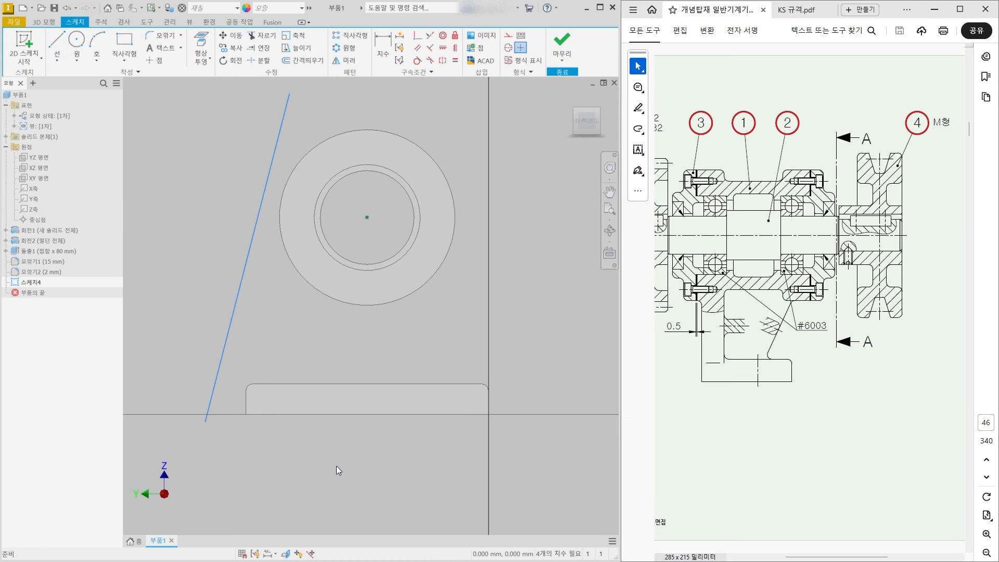
click(56, 42)
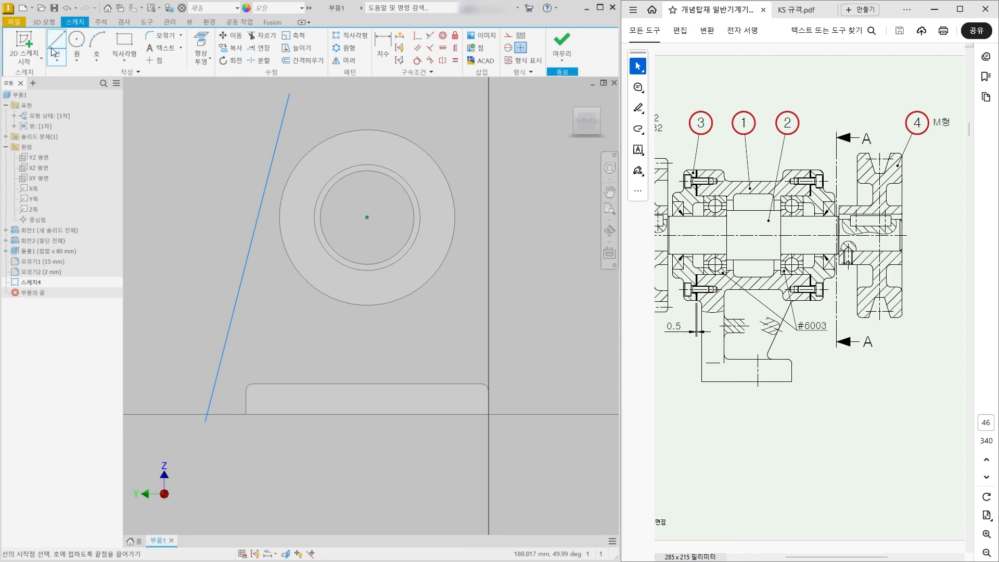
click(447, 104)
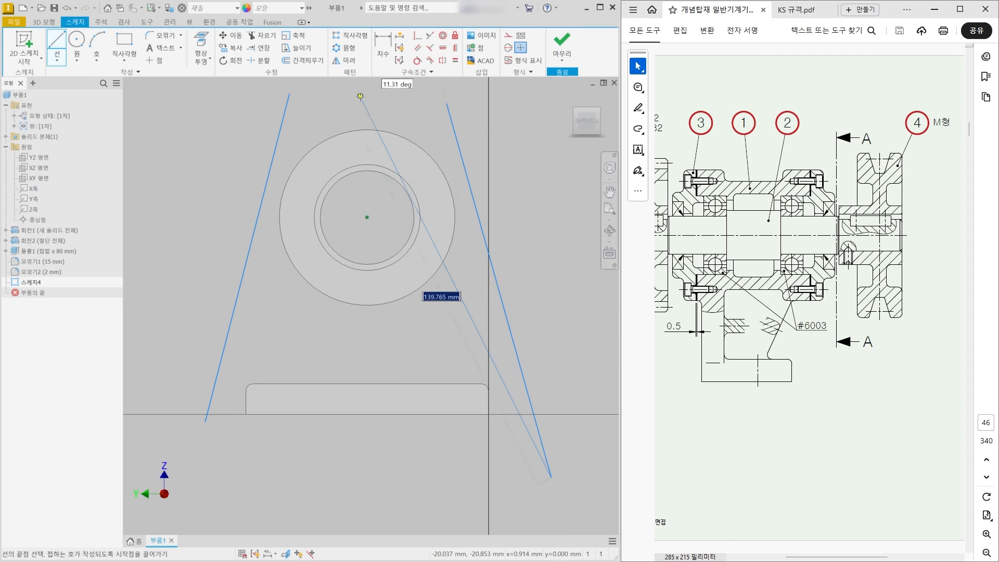
key(Escape)
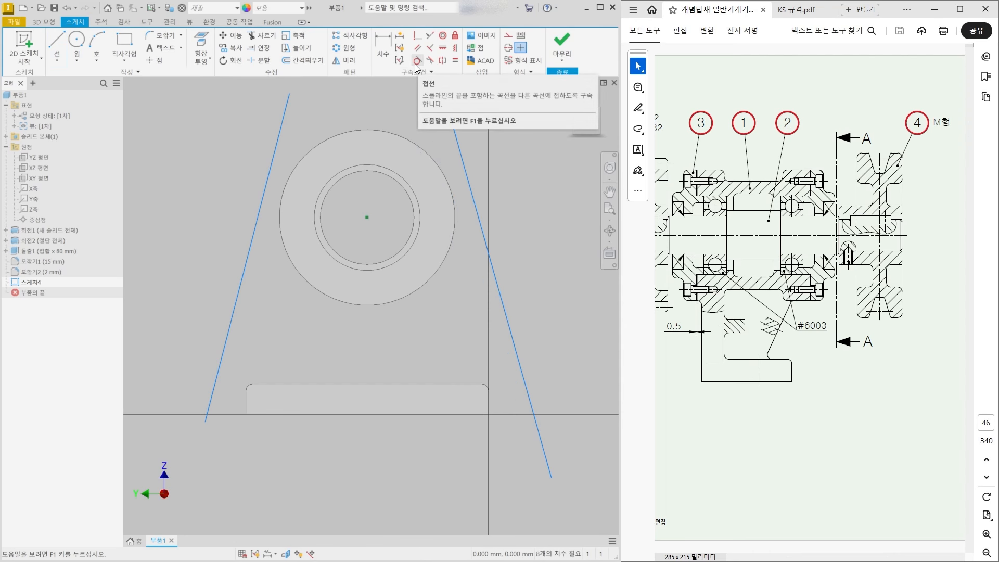
- Make the left slanted line tangent to the housing's outer circle and to the base plate's left rounded corner
click(416, 62)
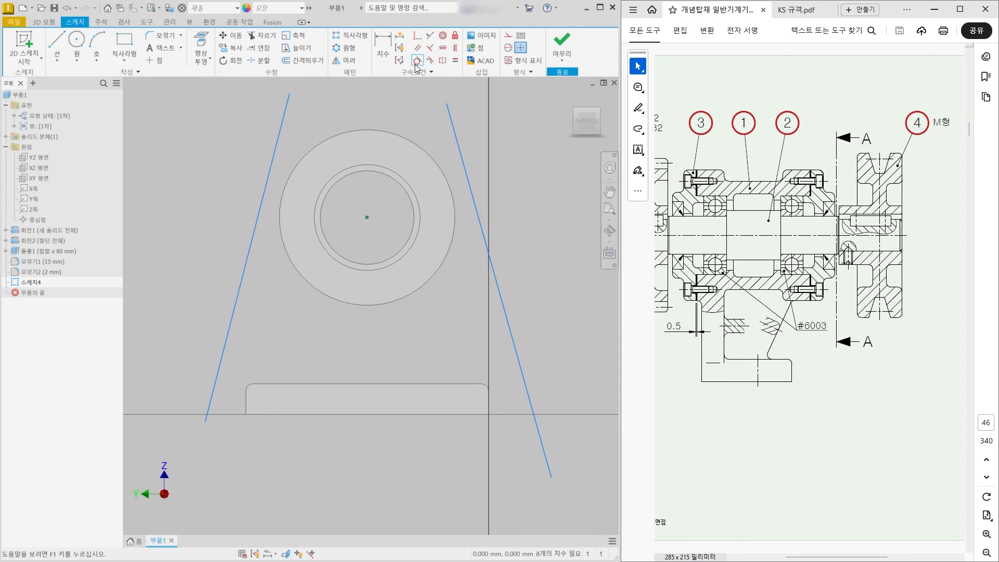
click(322, 149)
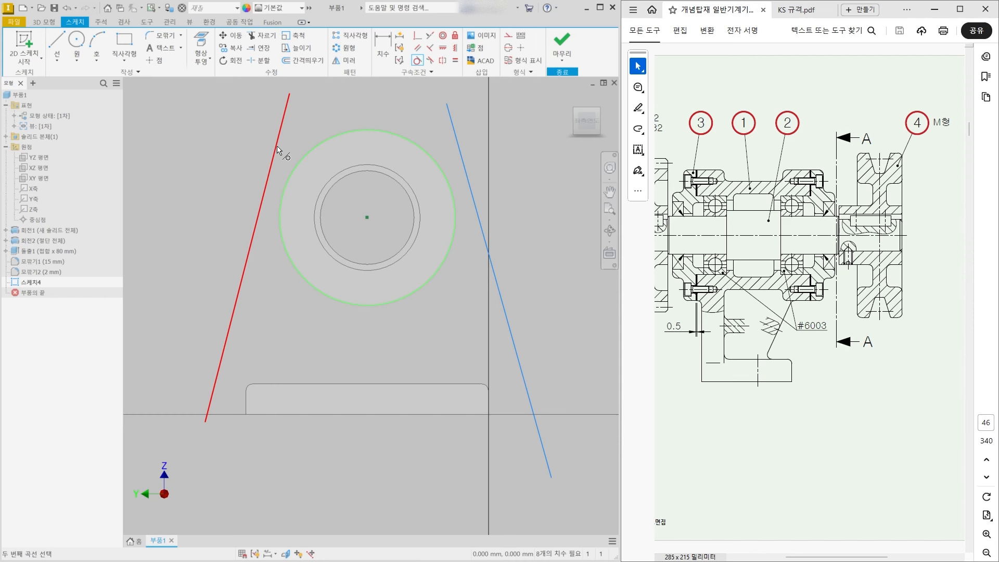
click(278, 147)
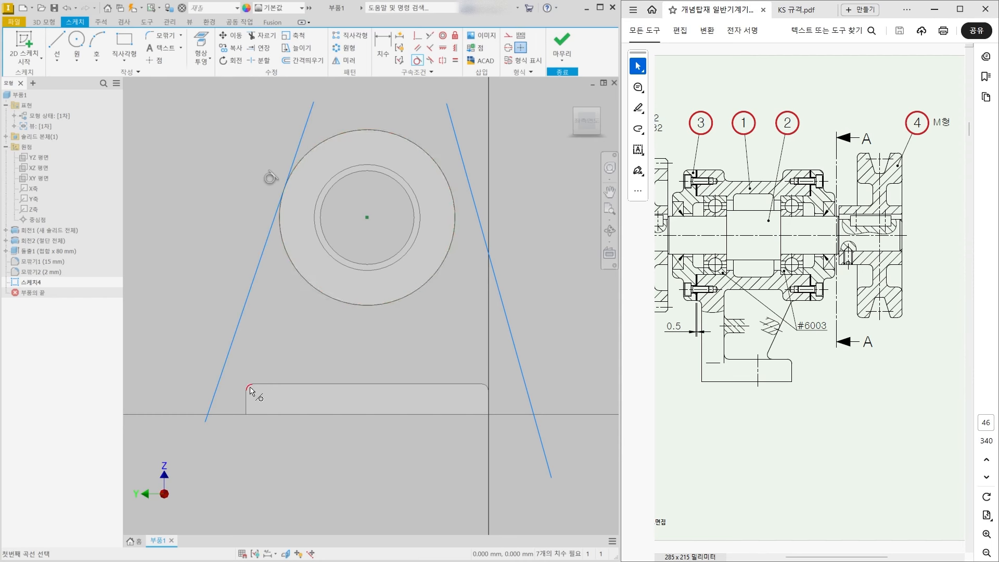
click(230, 357)
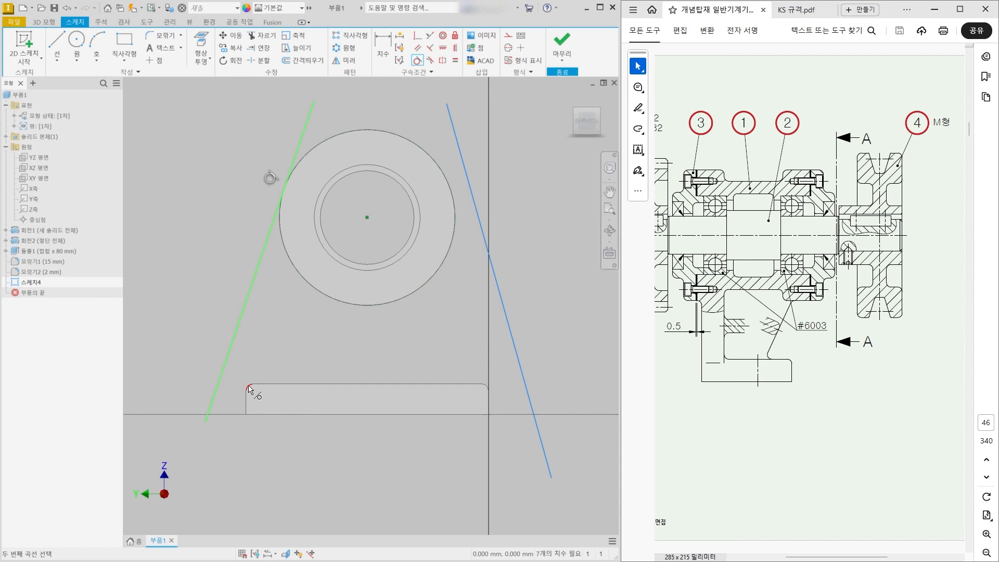
click(249, 388)
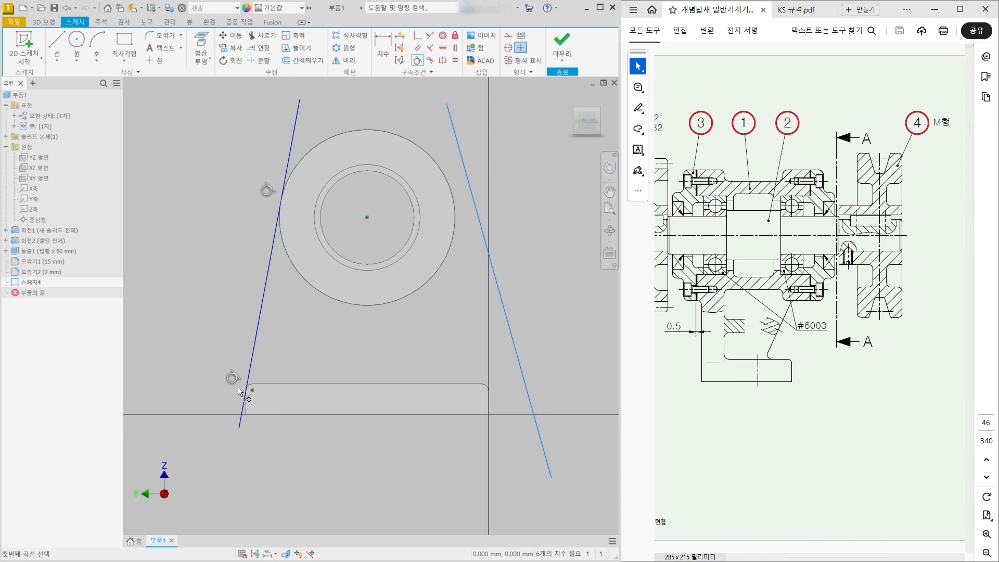
- Make the right slanted line tangent to the housing's outer circle and to the base plate's right rounded corner
click(475, 203)
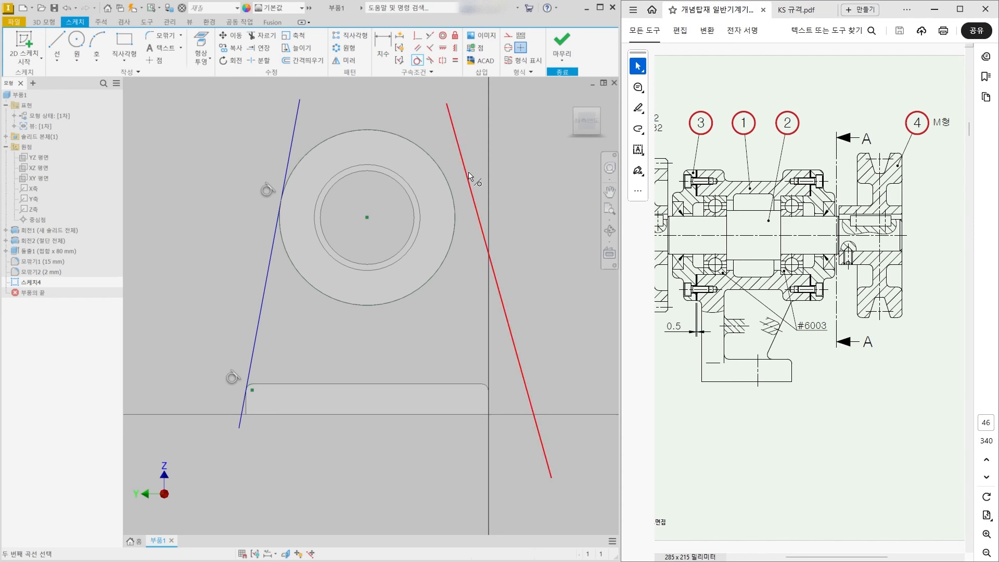
click(448, 181)
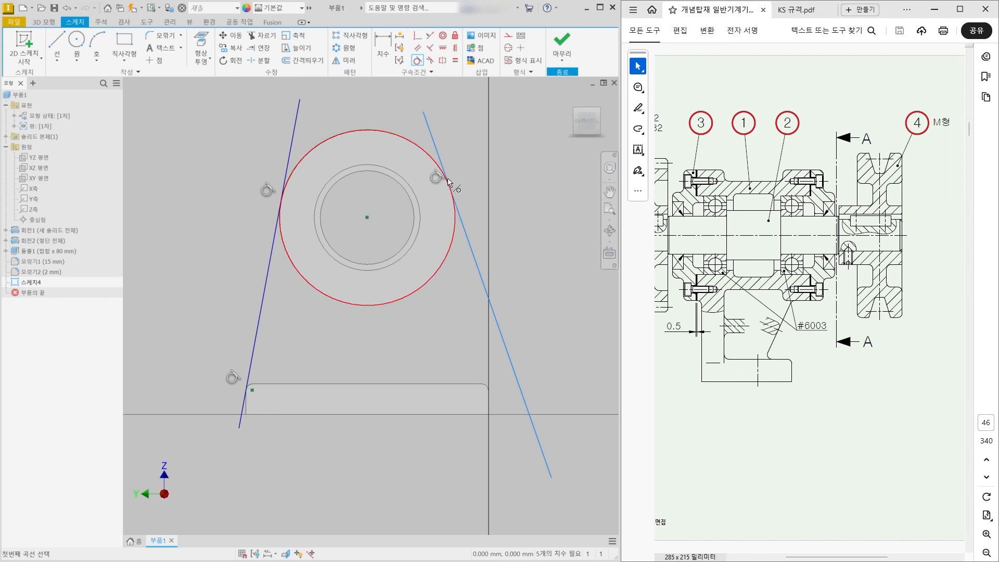
click(524, 381)
click(489, 388)
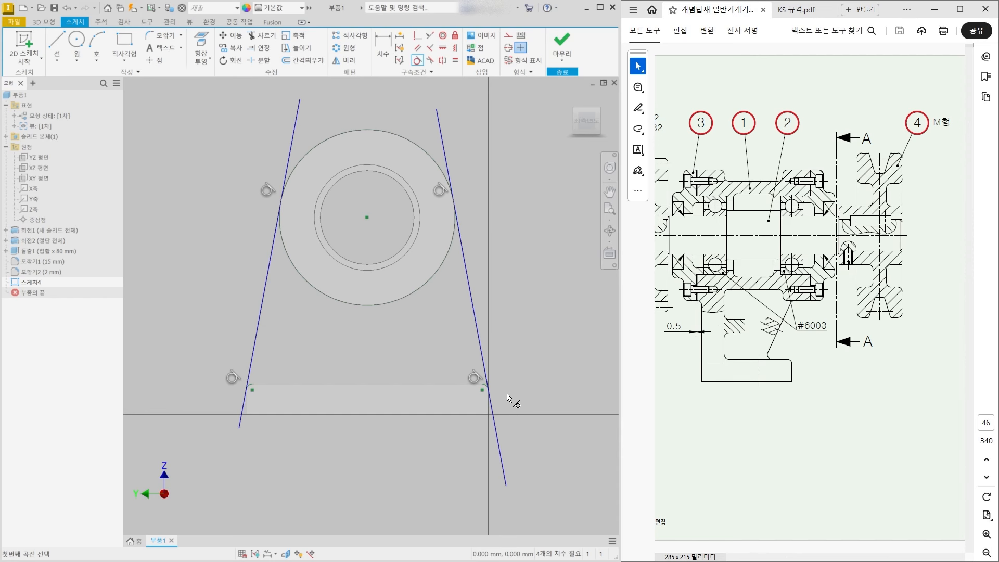
key(Escape)
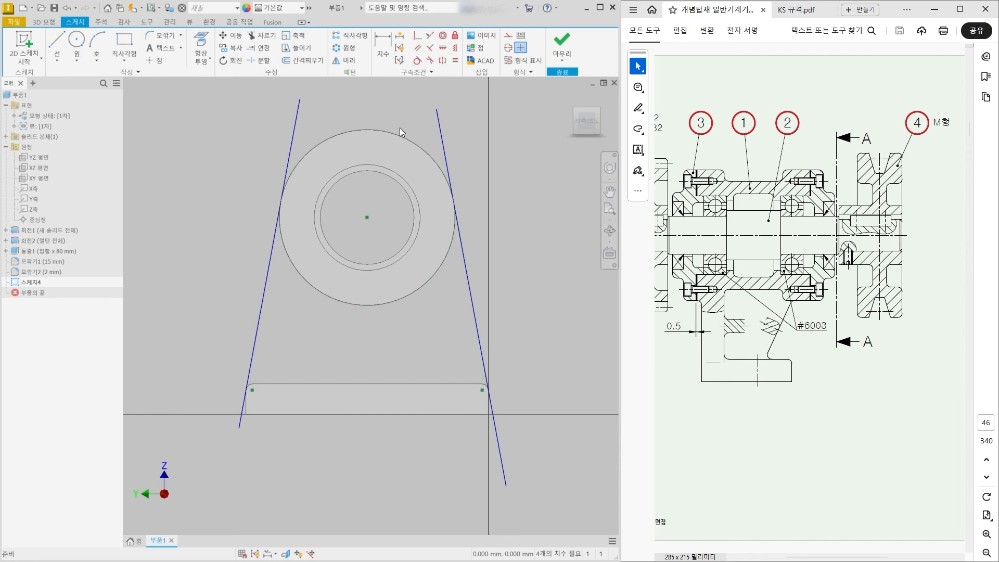
- Trim the left line's excess above the housing circle's tangent point and below the base plate's rounded corner
click(264, 39)
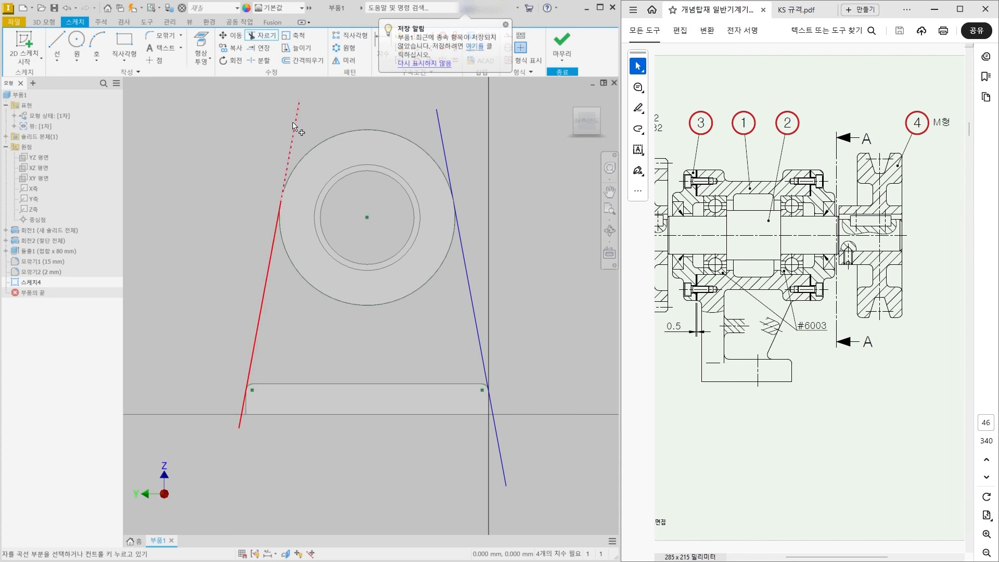
click(289, 152)
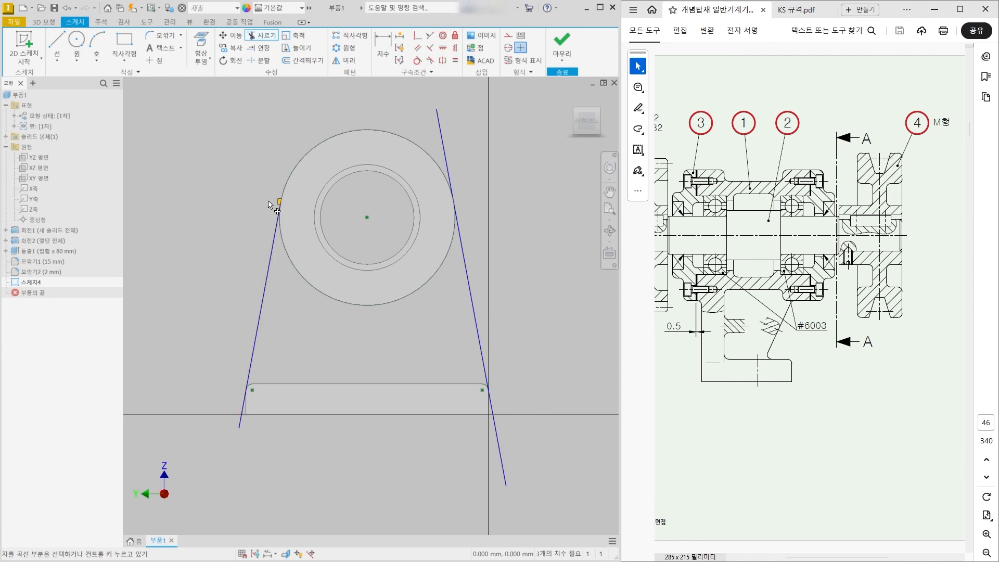
click(240, 414)
- Apply a coincident constraint between the right line's upper endpoint and the housing's outer circle
click(419, 39)
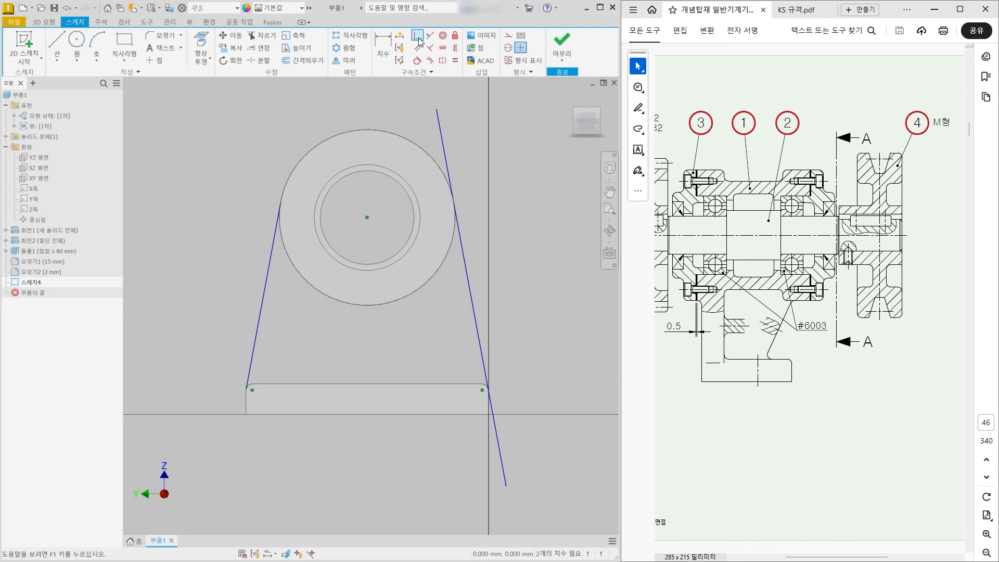
click(437, 110)
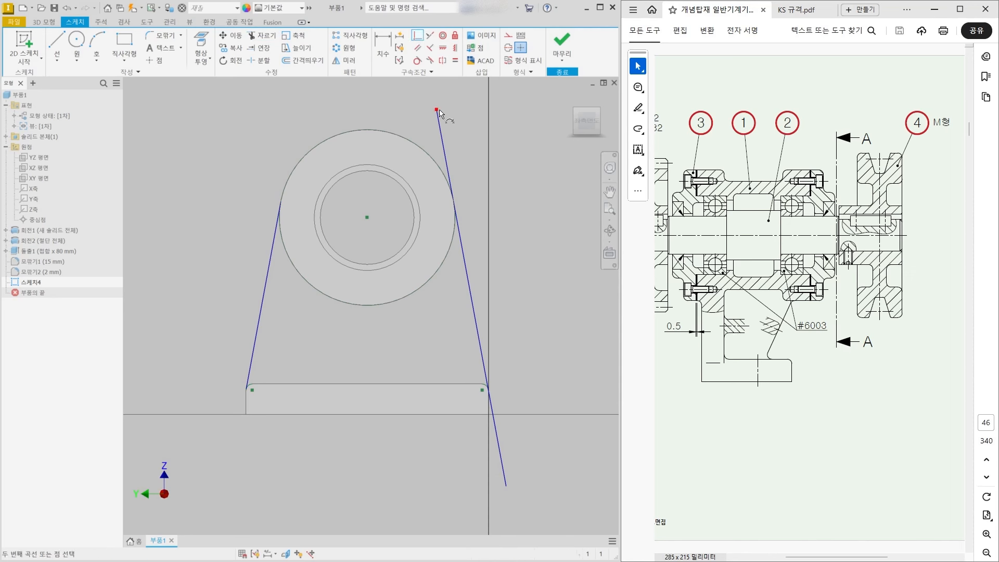
click(420, 151)
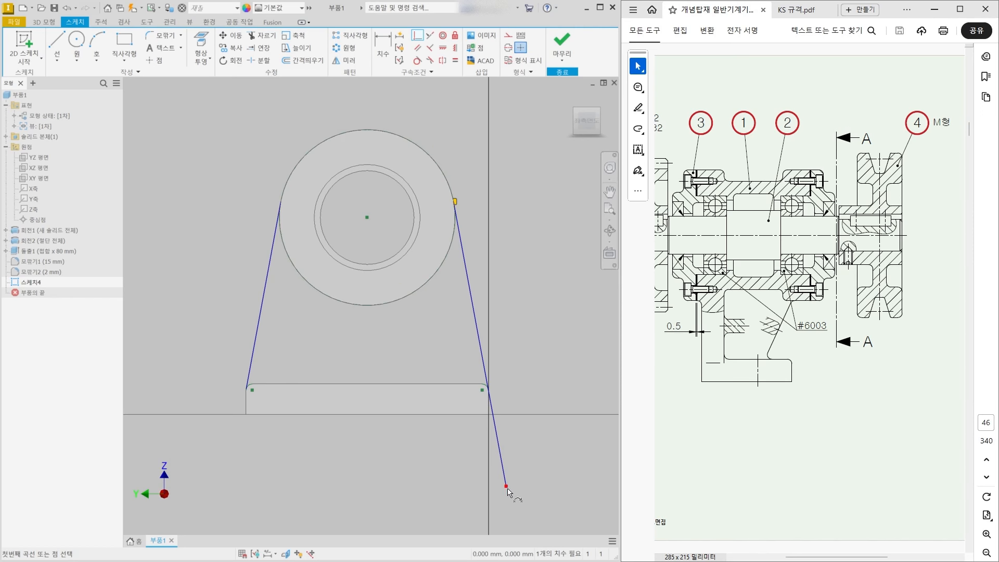
- Trim the right line's excess below the base plate's rounded corner and finish the sketch
click(260, 36)
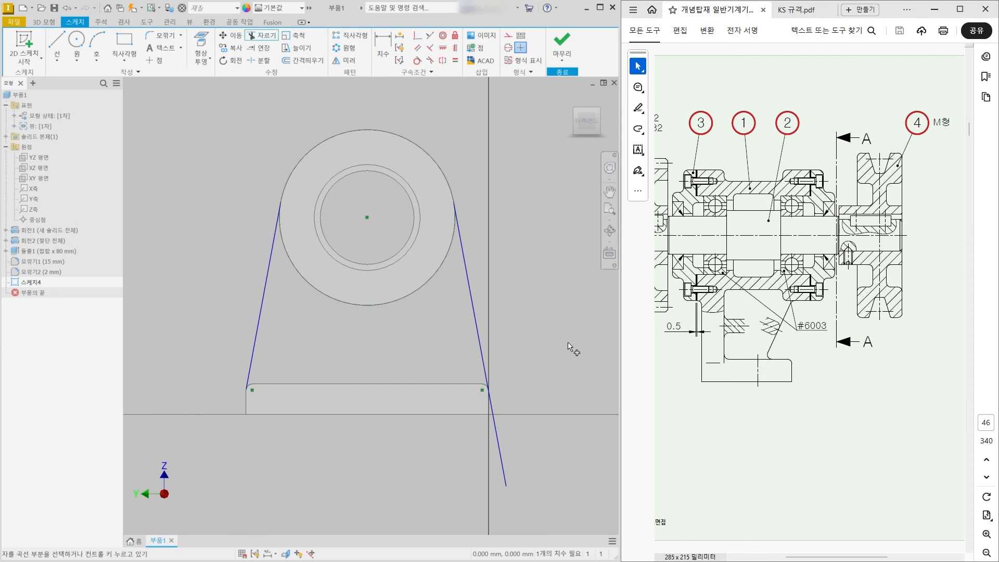
click(498, 439)
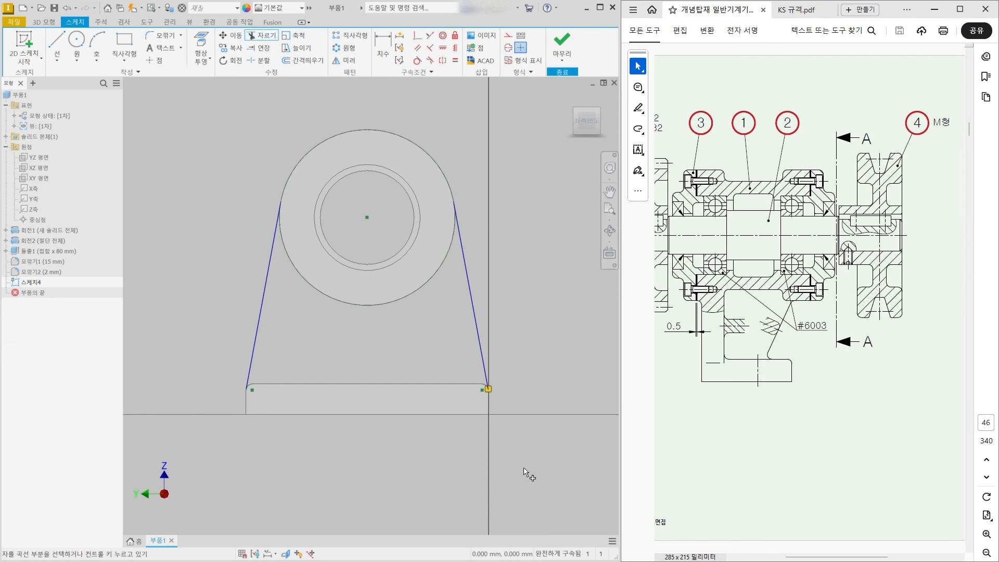
key(Escape)
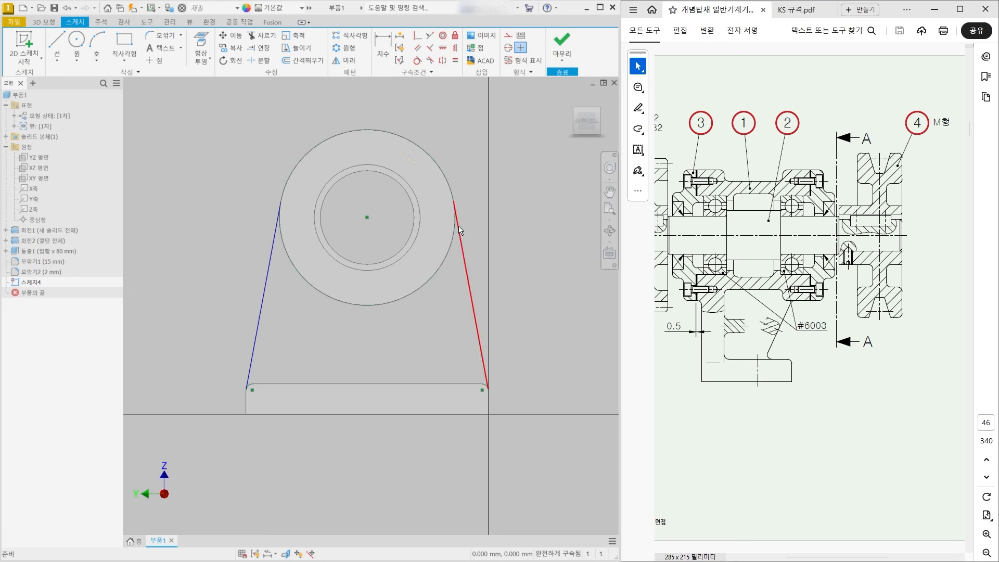
click(567, 45)
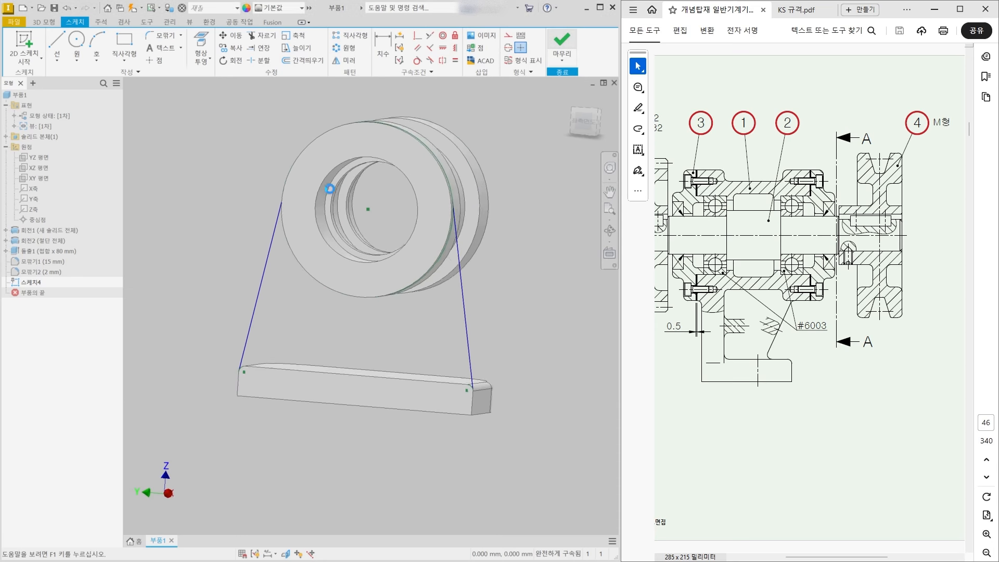
click(57, 48)
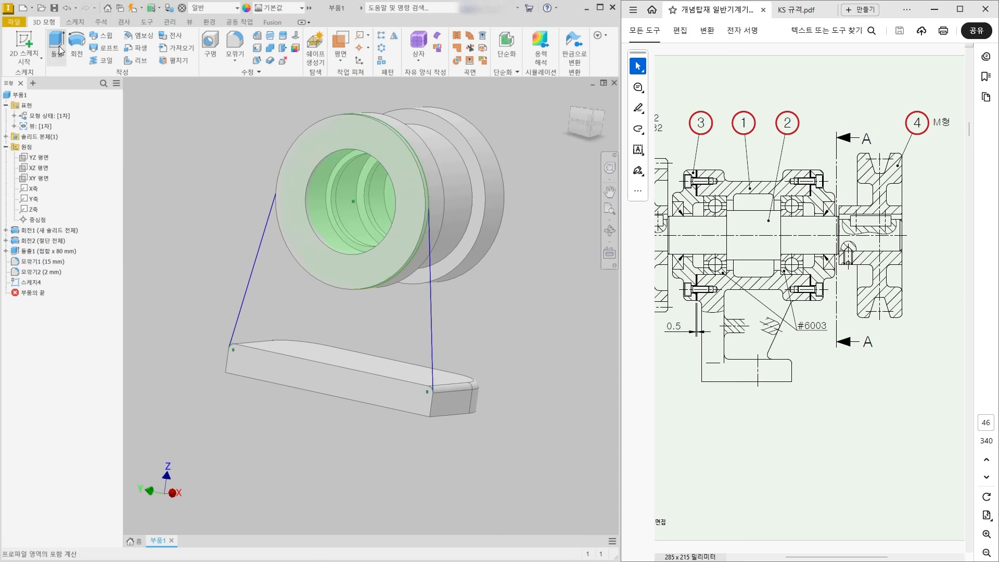
shift+middle_drag(229, 249, 259, 323)
middle_drag(296, 337, 326, 340)
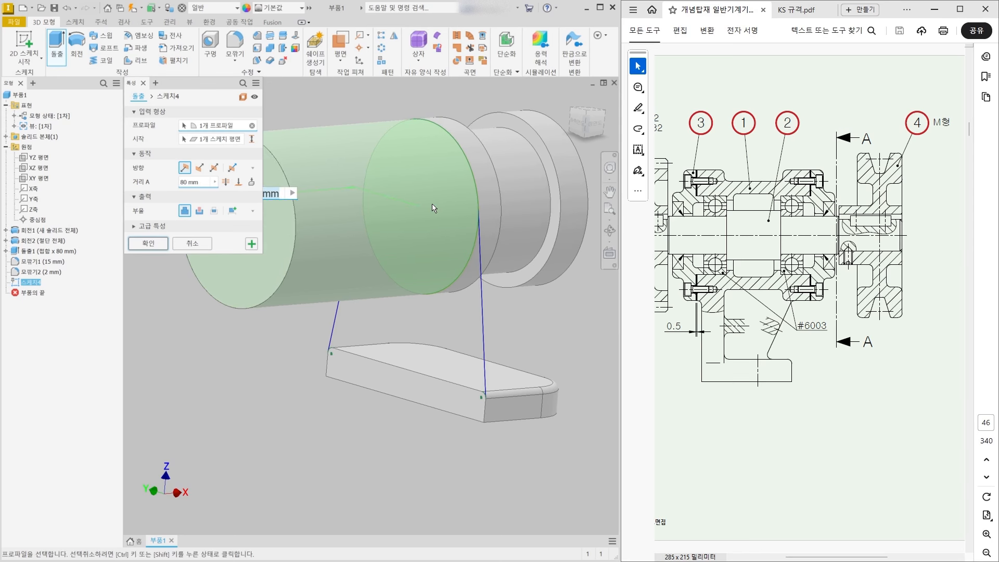
click(252, 126)
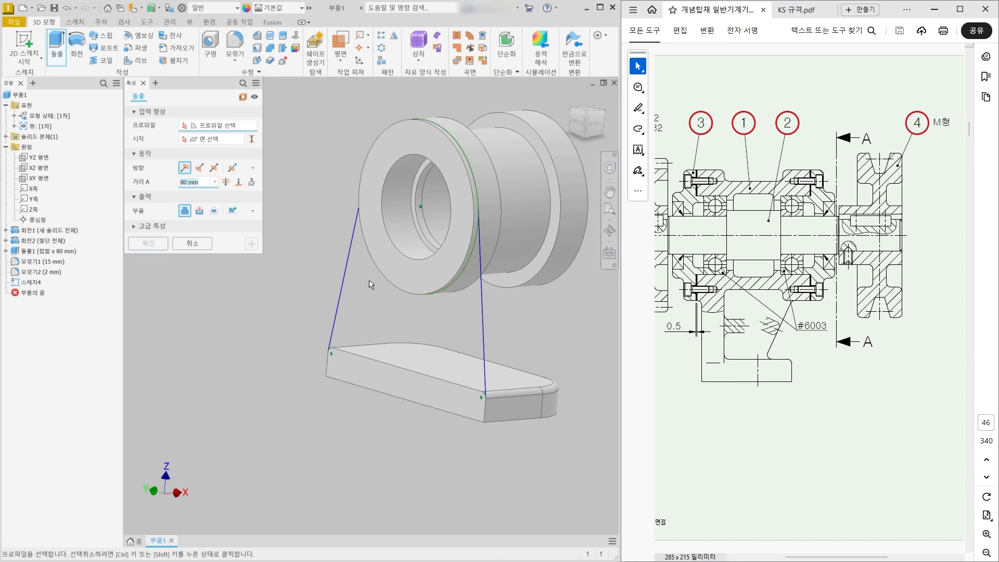
scroll(485, 256, down, 3)
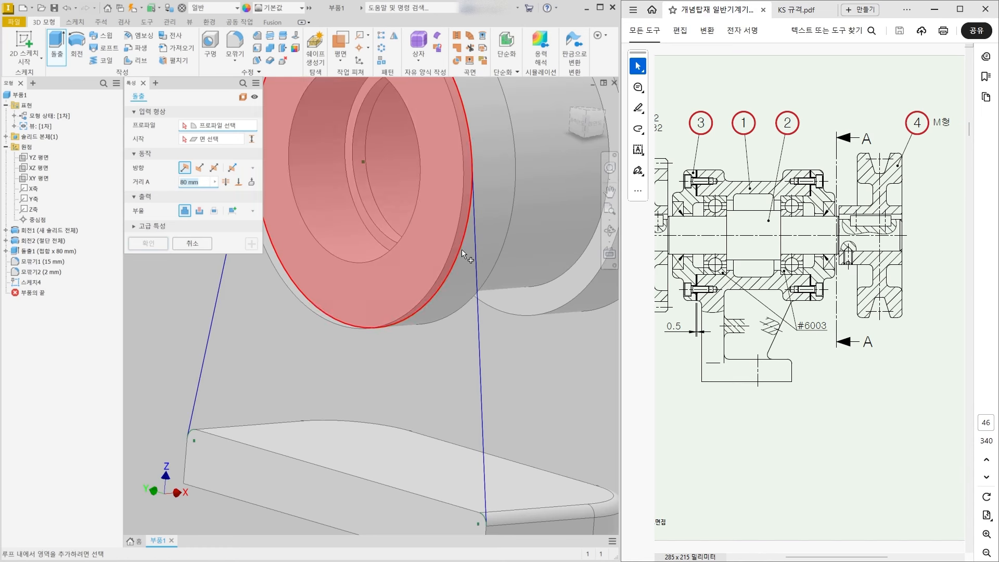
scroll(461, 246, down, 2)
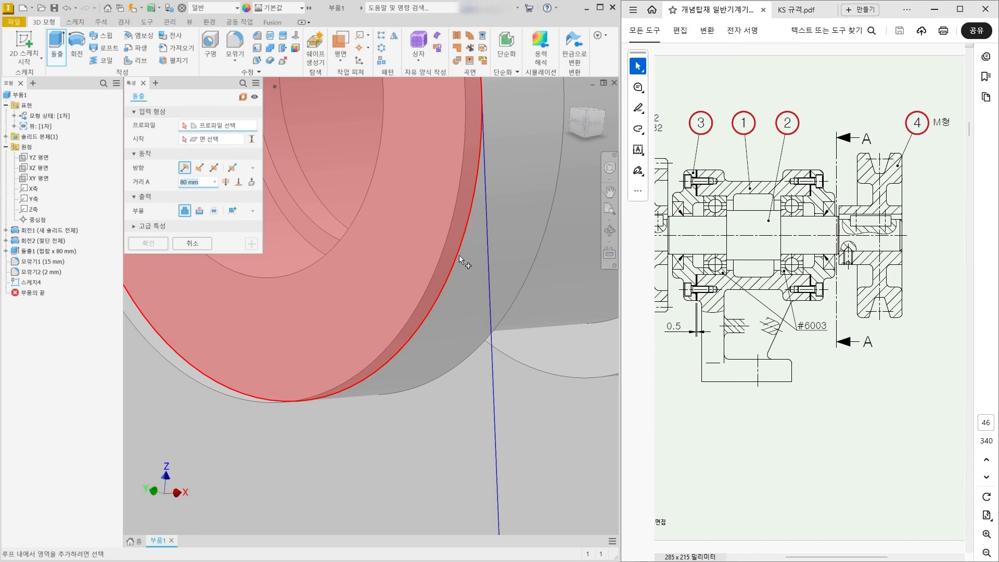
scroll(459, 255, up, 2)
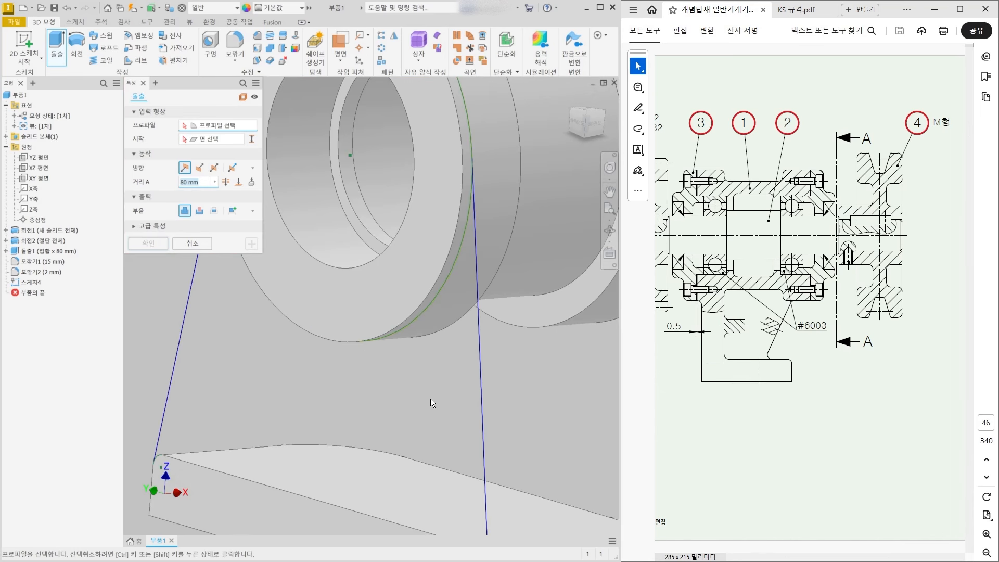
middle_drag(433, 404, 429, 328)
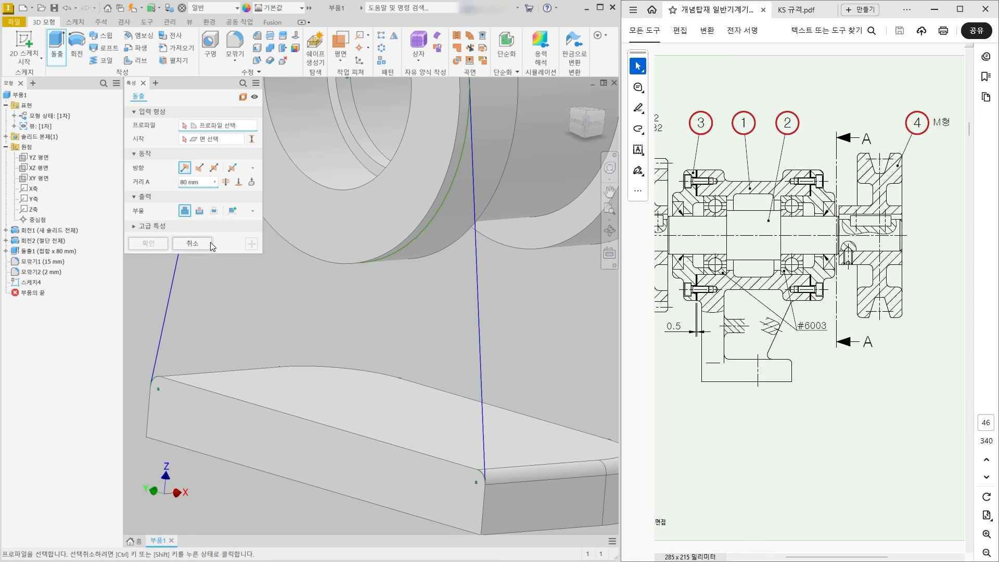
click(186, 246)
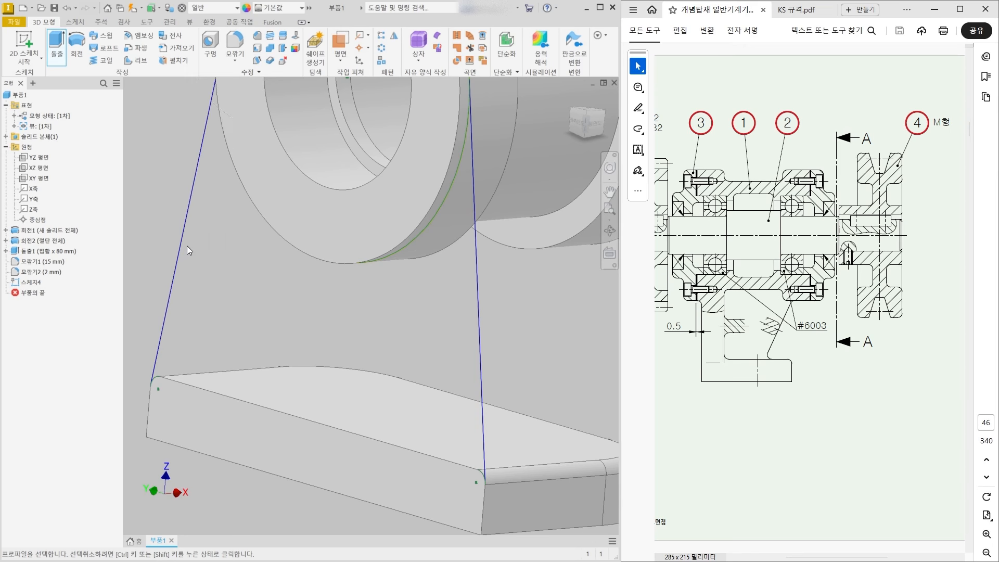
- Reopen the support sketch, project the base plate's top edge to close the profile between the slanted lines, and finish the sketch
right_click(37, 286)
click(75, 326)
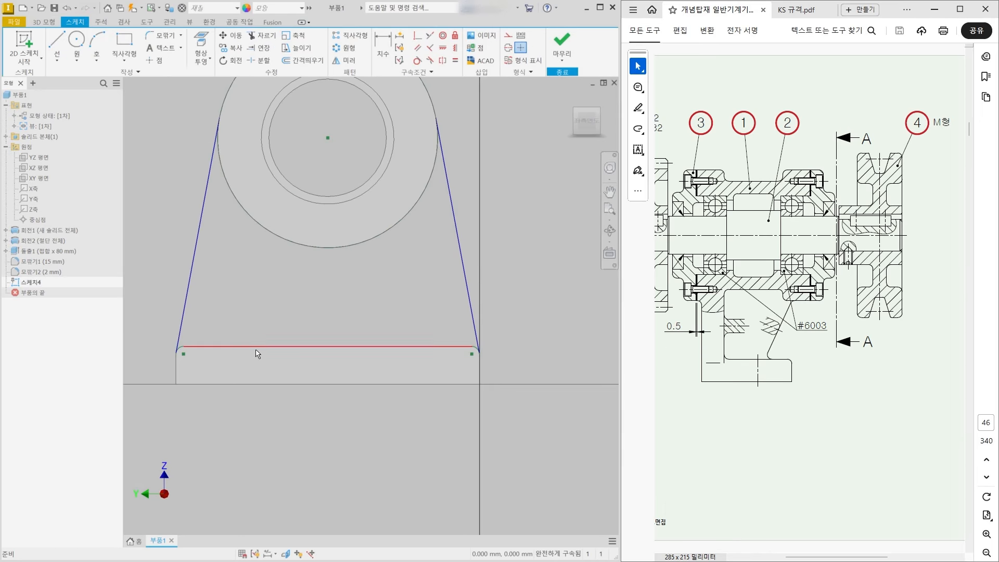
click(255, 352)
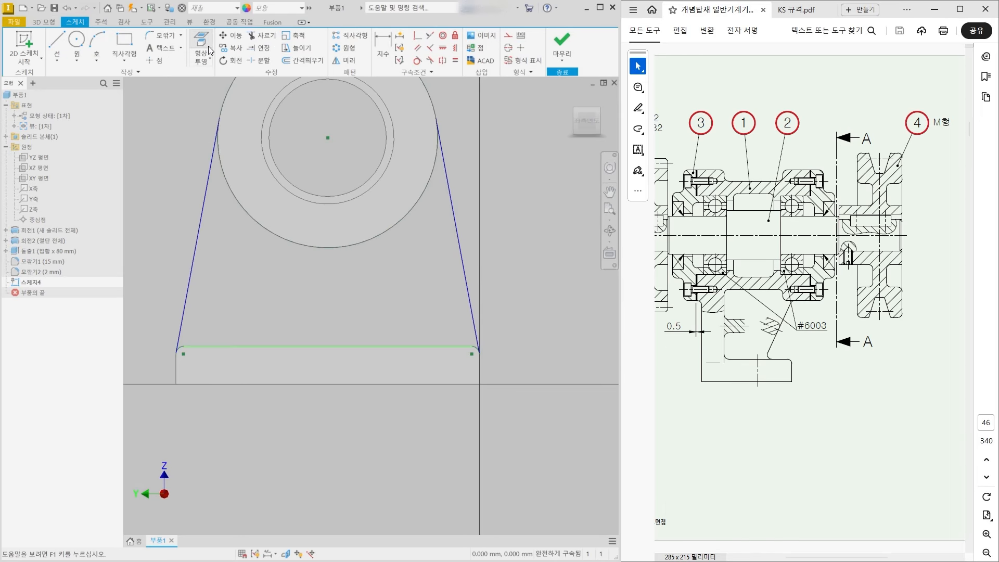
click(218, 258)
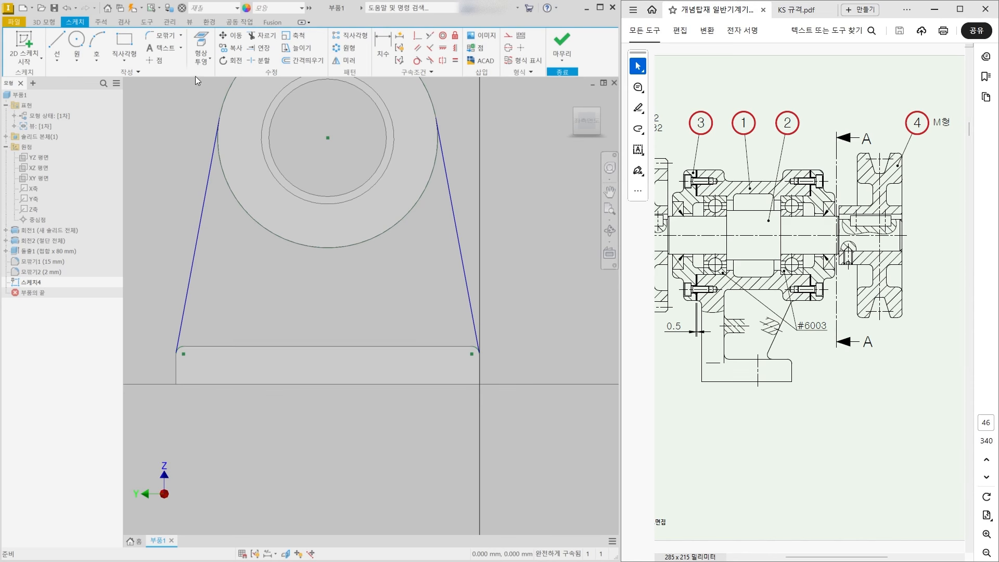
click(204, 48)
click(203, 48)
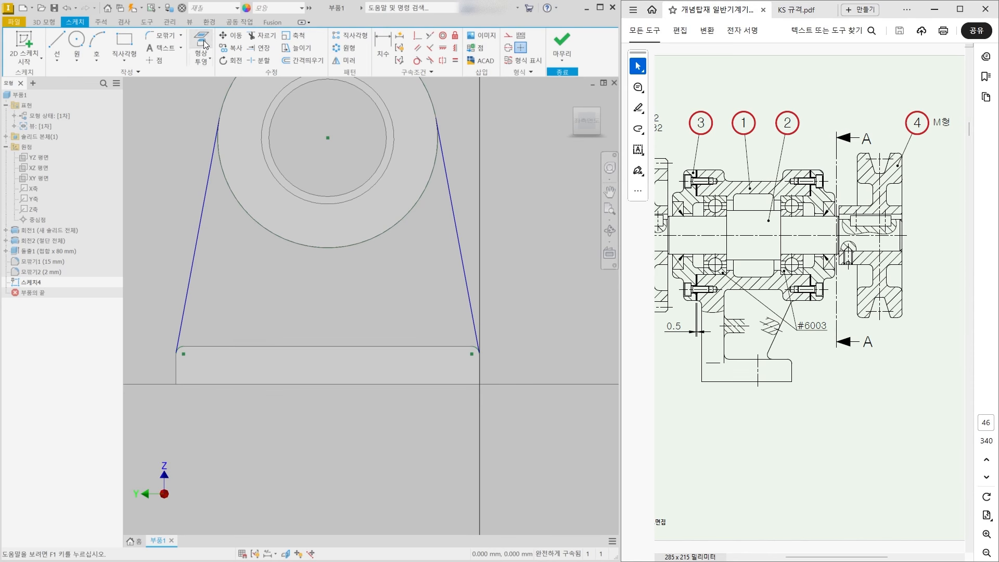
click(290, 347)
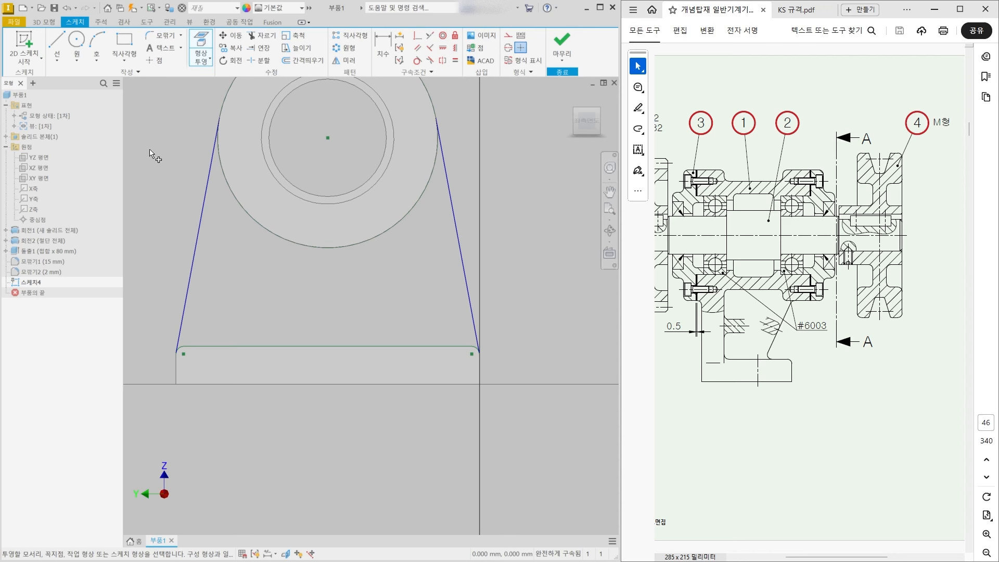
middle_drag(247, 259, 269, 265)
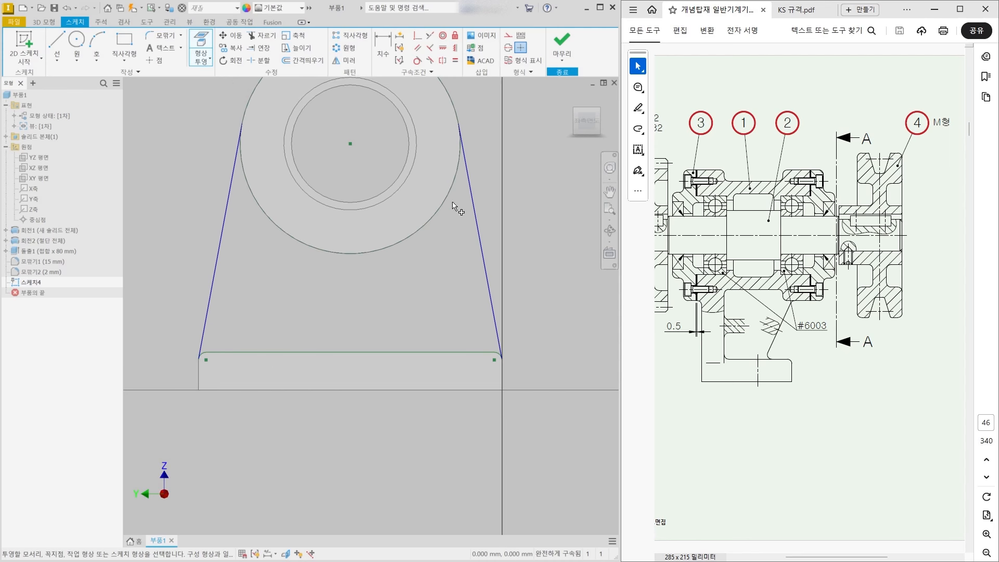
click(562, 46)
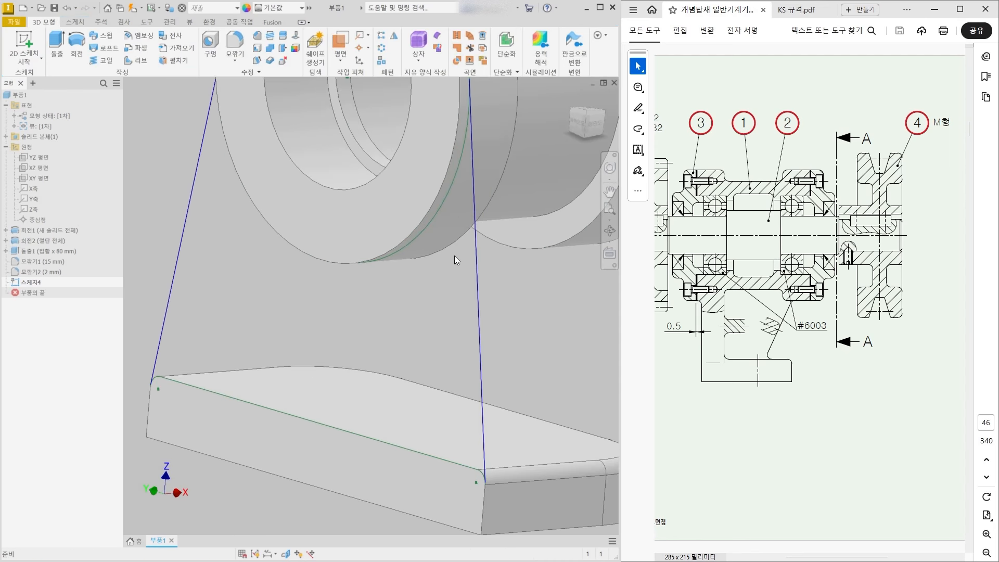
- Extrude the closed support profile between the housing and base plate, flipping the direction toward the base plate's rounded end
click(64, 57)
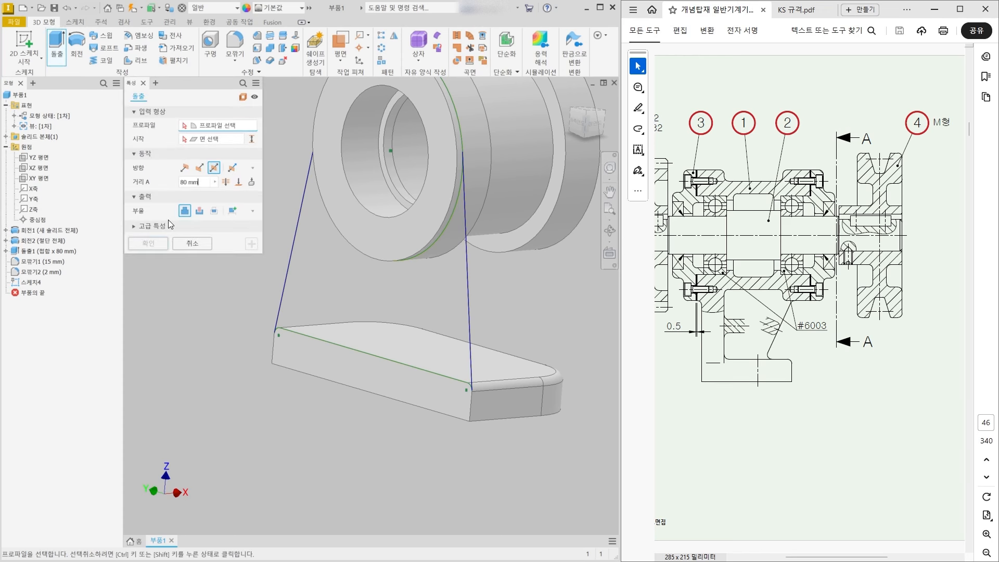
click(313, 283)
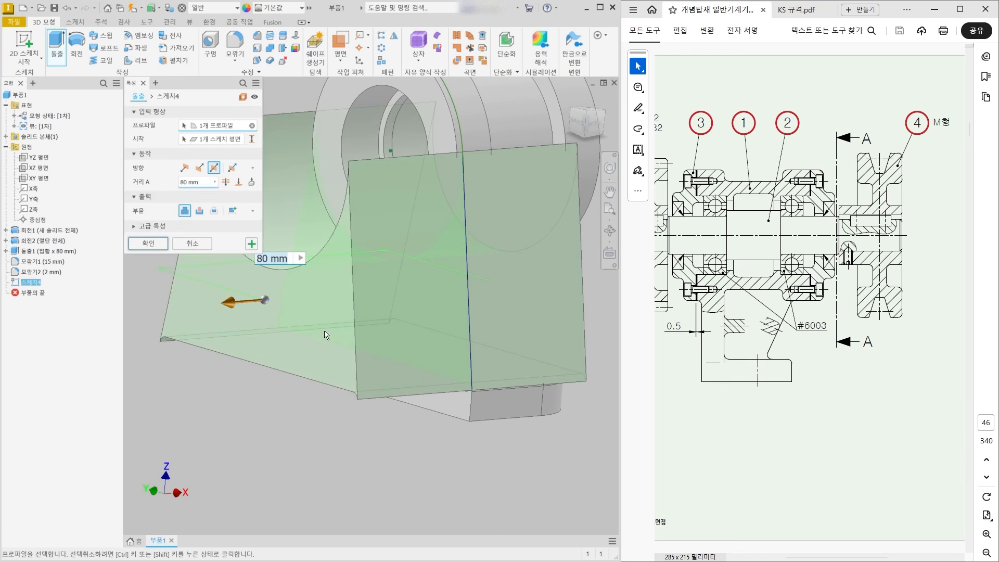
scroll(313, 336, down, 5)
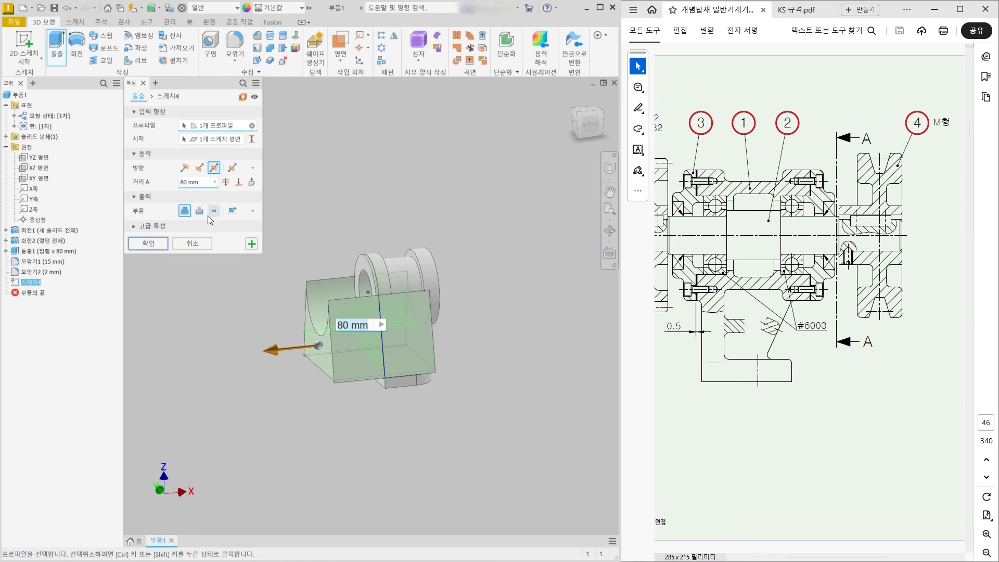
scroll(373, 346, up, 5)
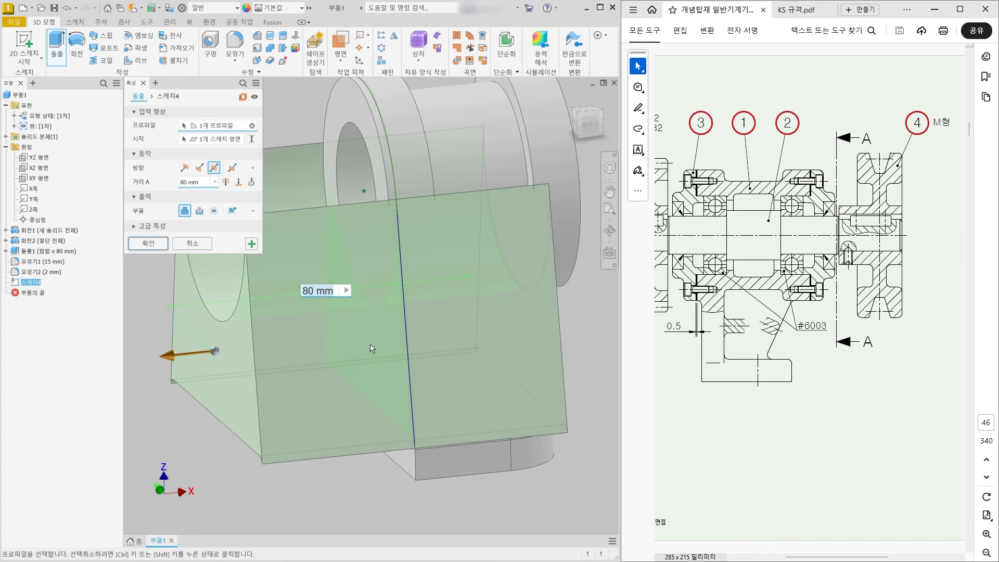
click(199, 168)
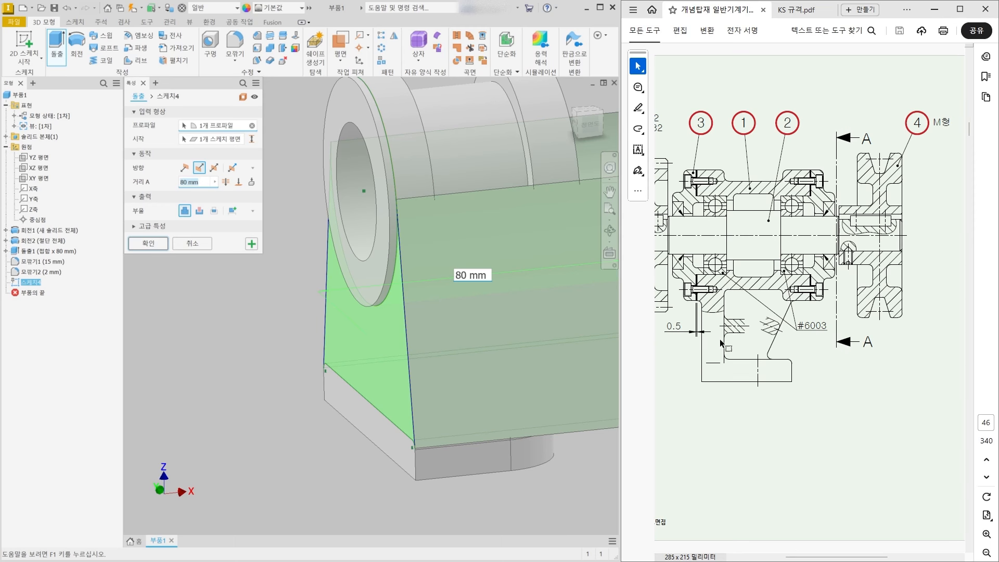
- Set the support's extrusion distance to 10 mm, joined to the existing body, and create it
ctrl+scroll(708, 338, up, 2)
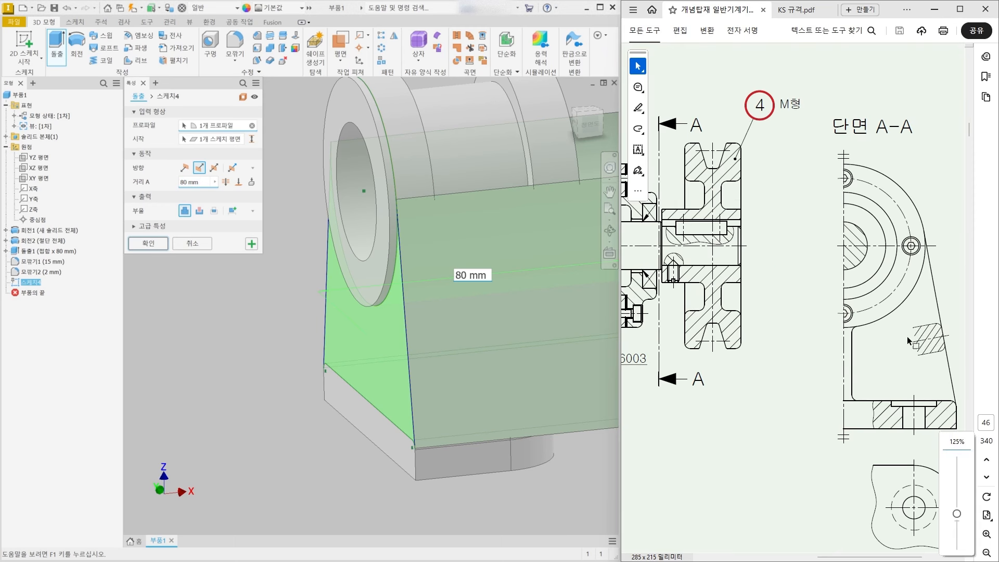
mouse_move(914, 325)
mouse_down()
mouse_move(920, 359)
mouse_move(925, 352)
mouse_up()
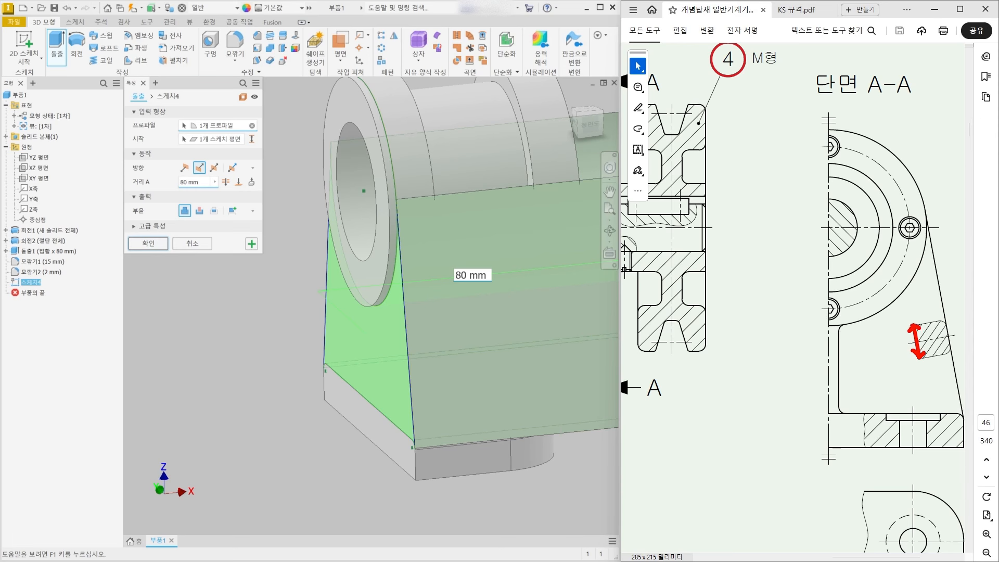
mouse_move(940, 282)
mouse_down()
mouse_move(944, 290)
mouse_move(949, 281)
mouse_up()
ctrl+scroll(911, 362, down, 4)
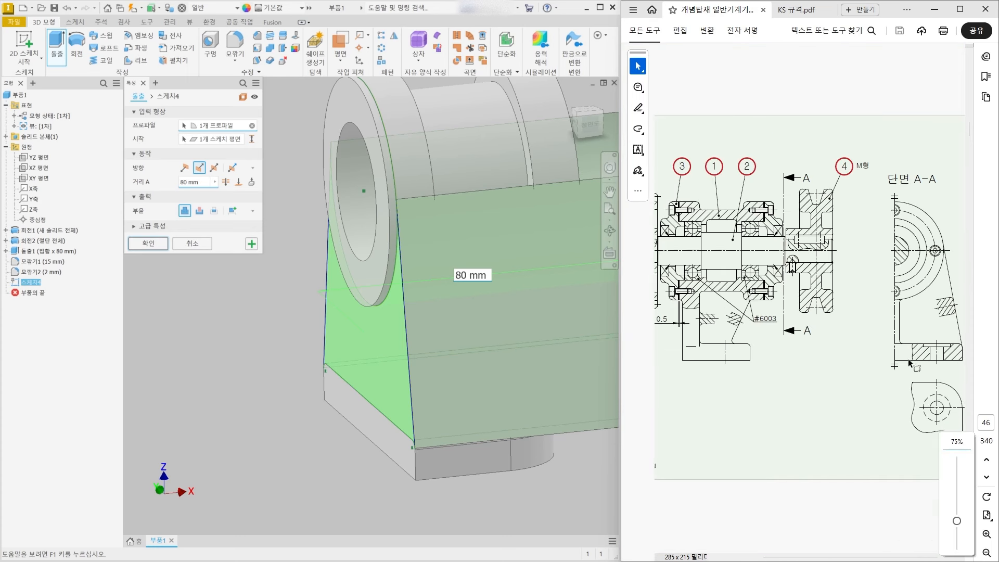
ctrl+scroll(911, 362, up, 2)
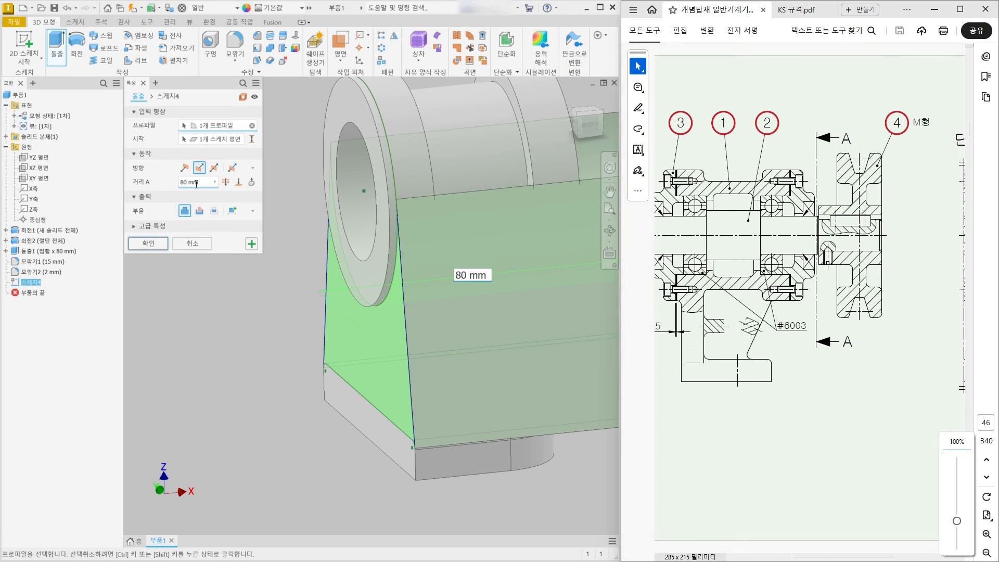
drag(196, 184, 160, 179)
text(10)
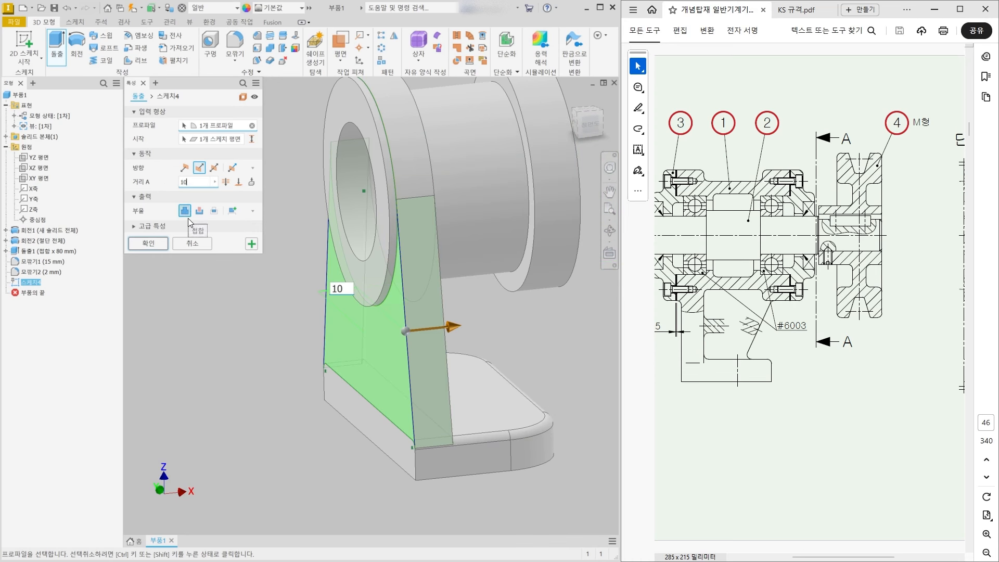
click(141, 245)
- Examine the new support, then study the rib area and its slanted edge between housing and base in the assembly drawing
mouse_move(364, 352)
shift+middle_down()
mouse_move(323, 346)
mouse_move(283, 357)
mouse_move(304, 358)
shift+middle_up()
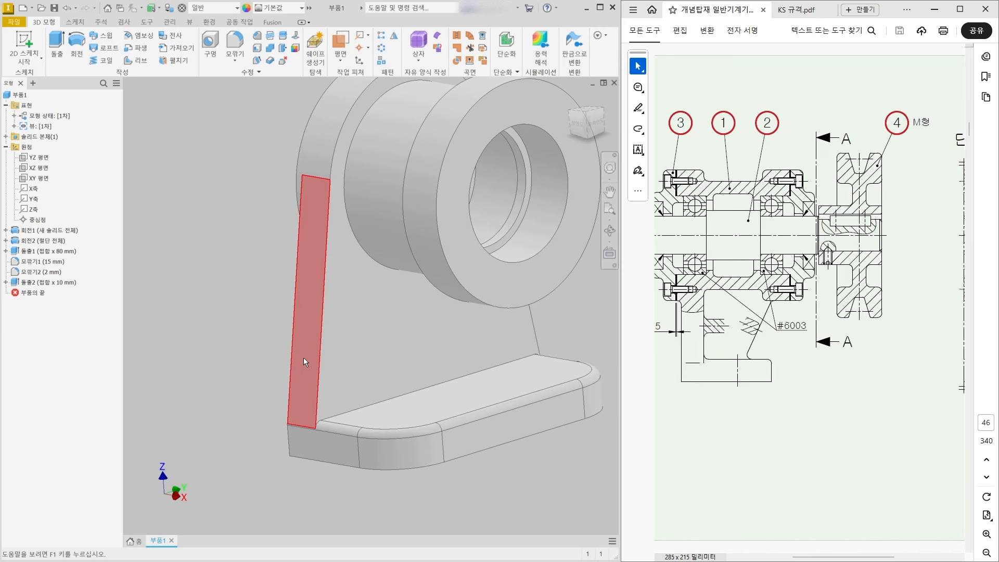
shift+drag(261, 414, 323, 410)
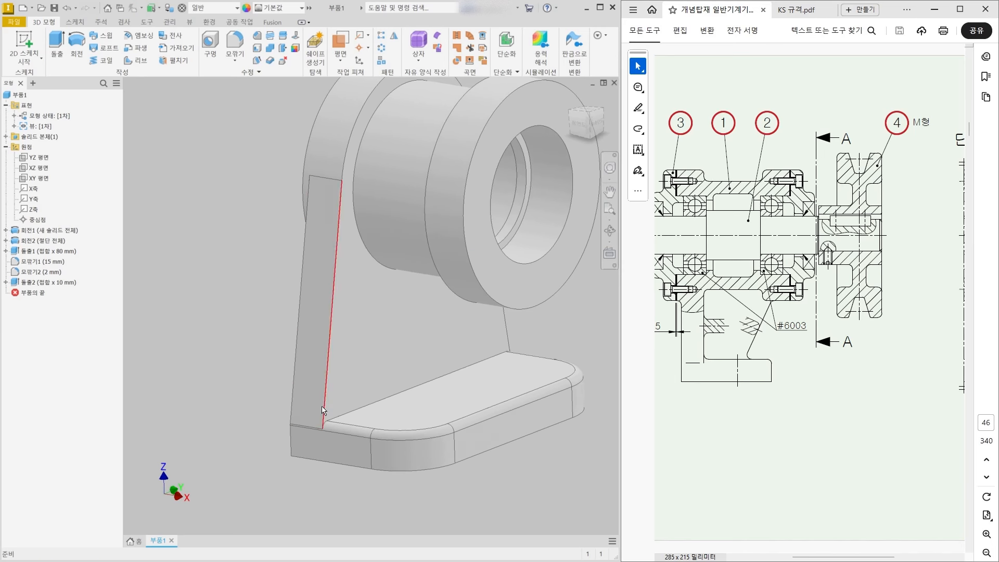
click(704, 389)
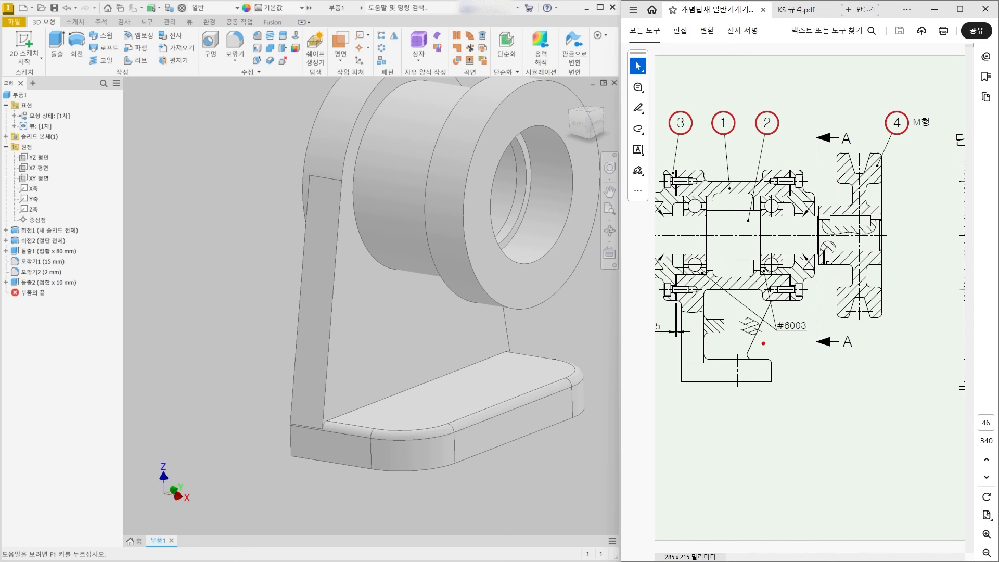
mouse_move(764, 343)
mouse_down()
mouse_move(723, 359)
mouse_move(711, 287)
mouse_move(776, 310)
mouse_up()
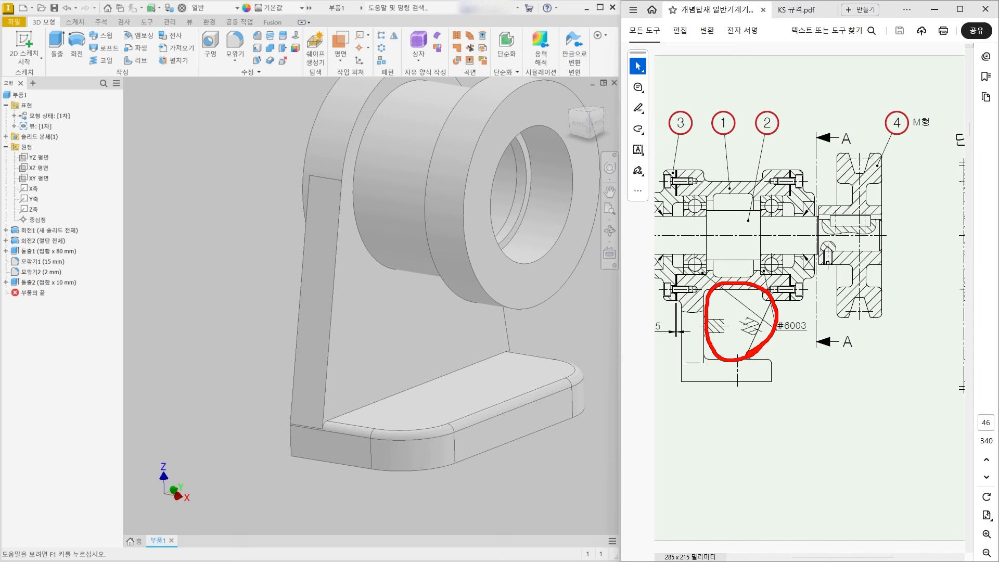
key(ctrl+z)
ctrl+scroll(708, 409, down, 2)
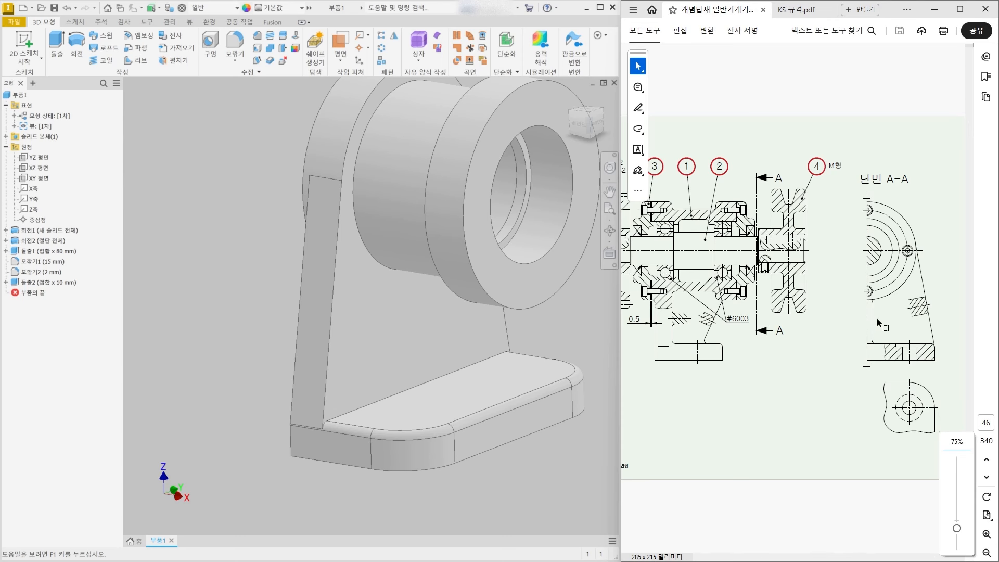
ctrl+scroll(876, 317, up, 1)
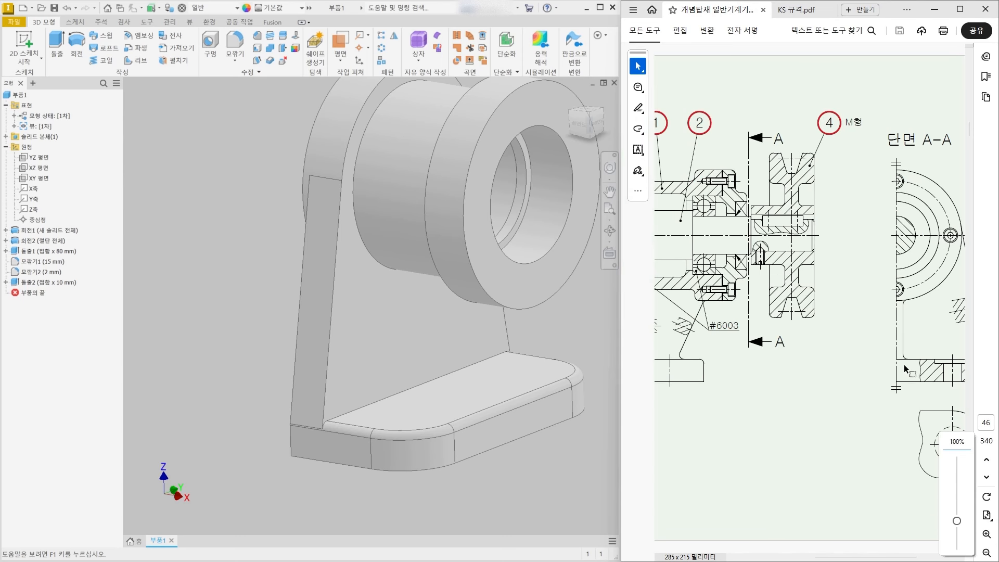
ctrl+scroll(891, 370, down, 1)
ctrl+scroll(645, 301, up, 2)
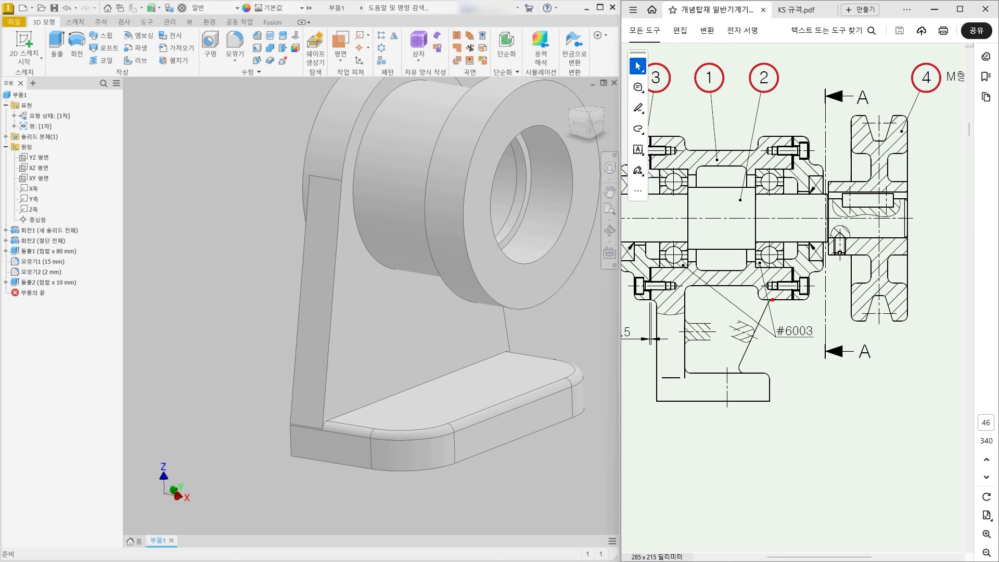
drag(773, 300, 735, 375)
key(Escape)
- Create a new sketch on the XZ plane for the rib
scroll(209, 272, down, 3)
middle_drag(212, 272, 198, 268)
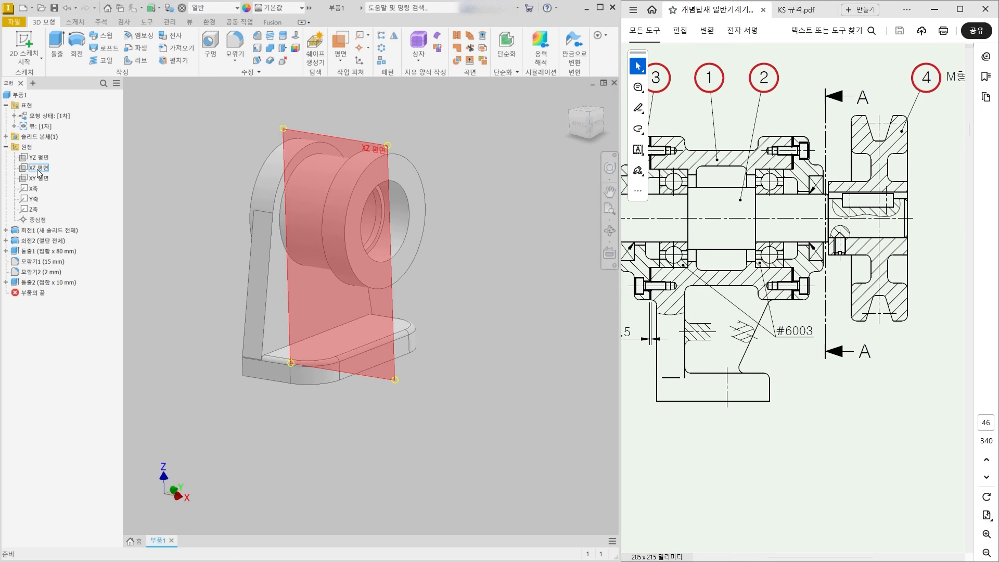
click(38, 169)
right_click(41, 167)
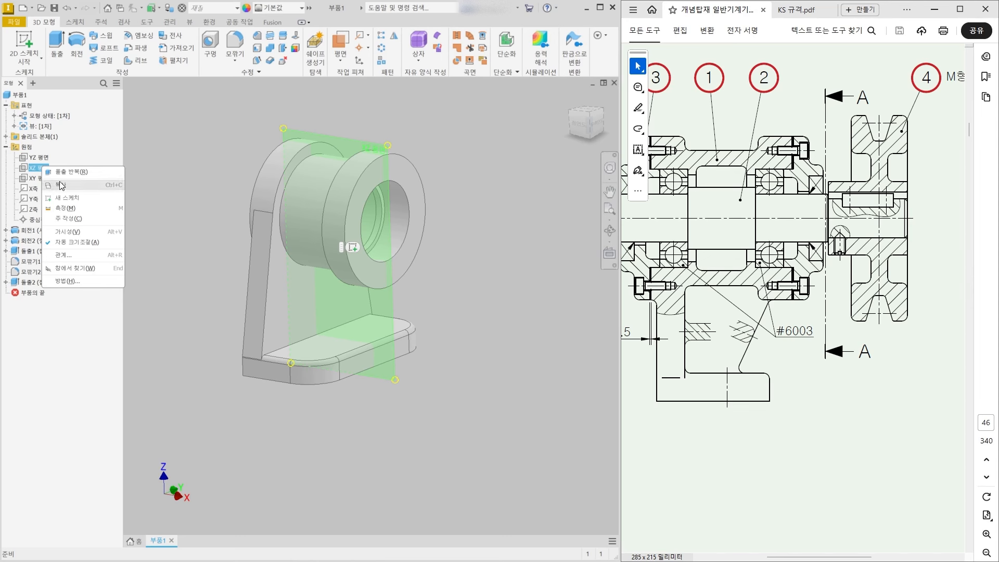
click(67, 198)
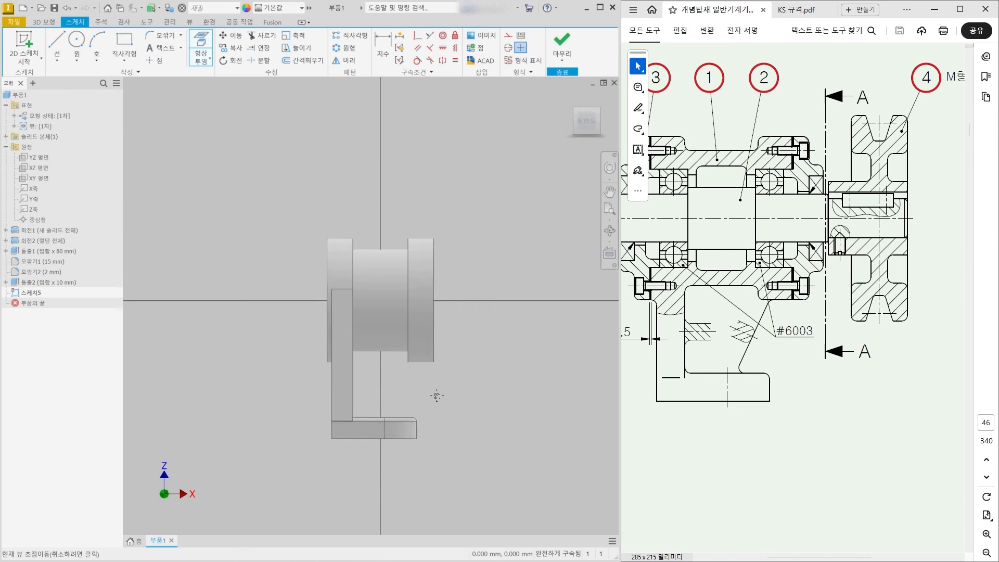
click(55, 40)
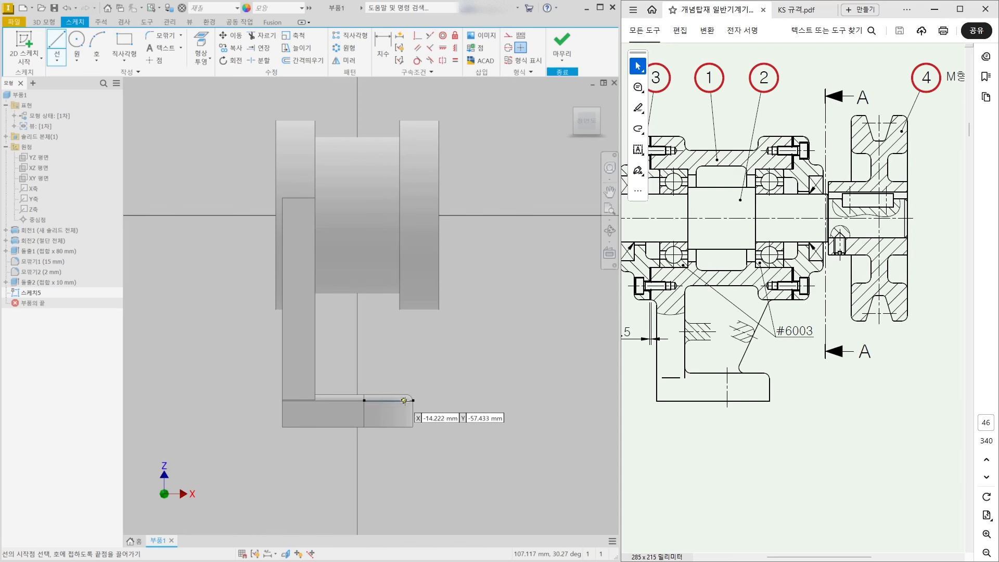
scroll(419, 364, up, 3)
key(Escape)
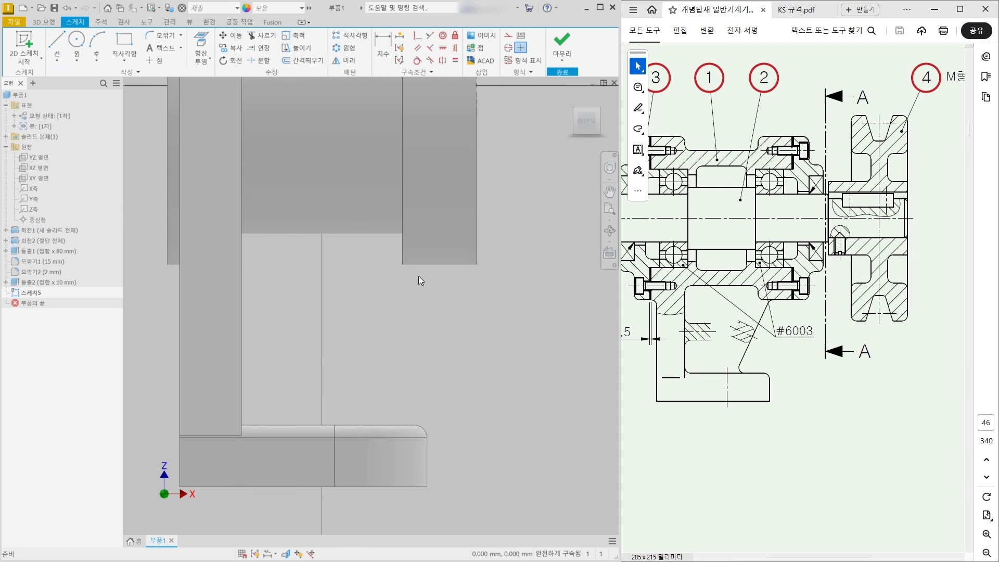
- Draw a slanted line about 28 mm long from the right housing flange's lower edge to the base plate's top edge
click(55, 42)
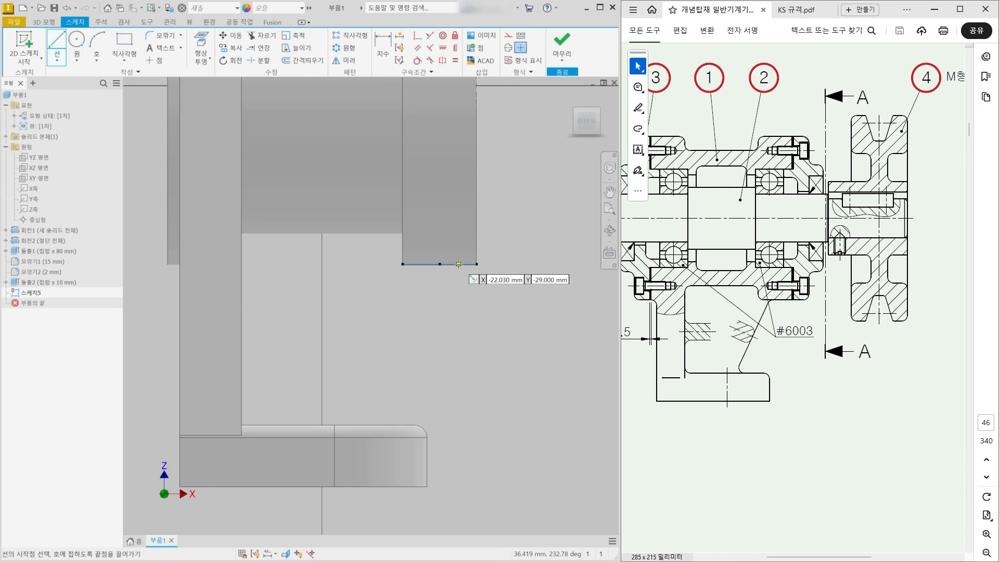
click(454, 265)
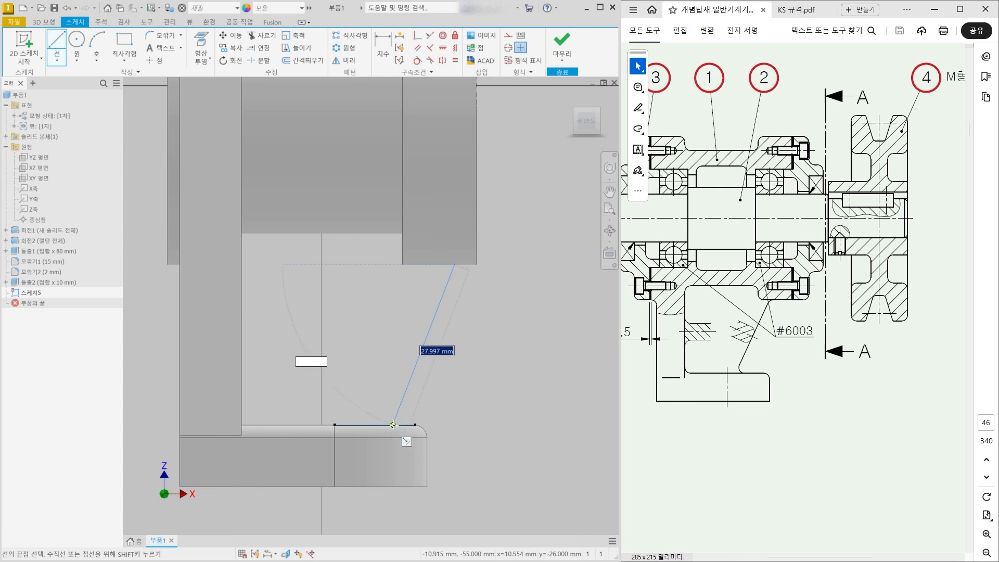
click(397, 425)
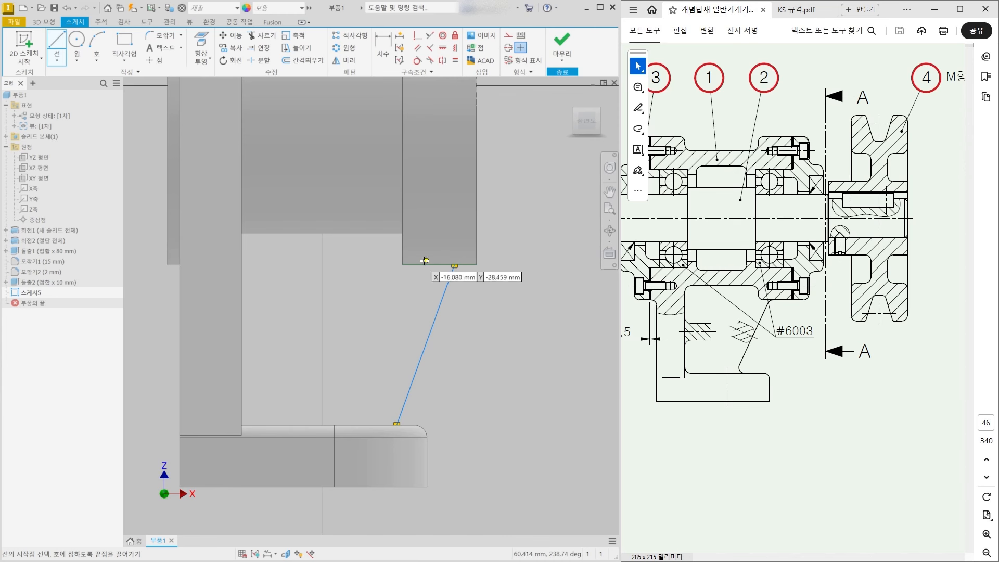
key(Escape)
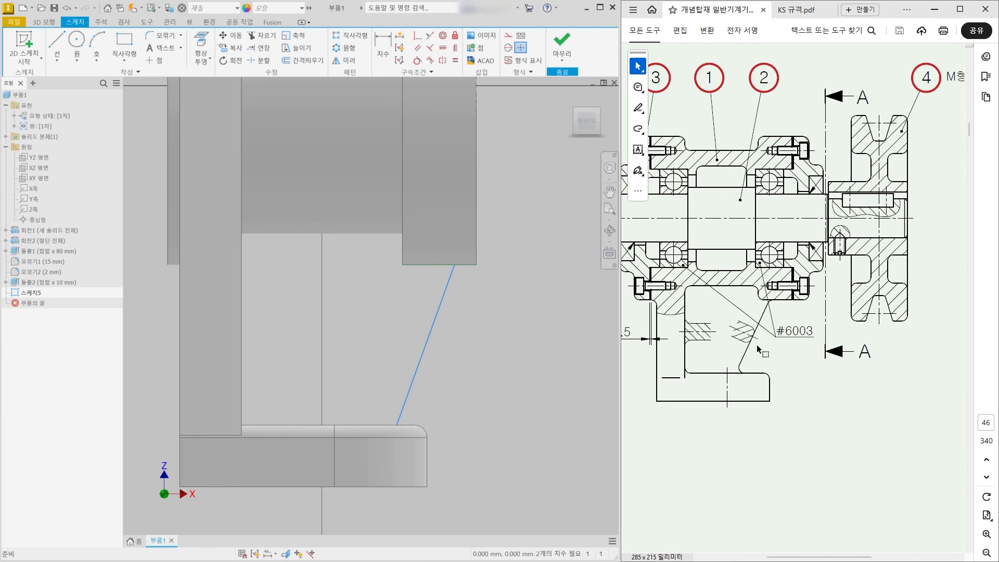
- Check the rib edge in the assembly drawing and dimension the line's upper endpoint 8 mm from the housing's right end face
ctrl+scroll(751, 315, up, 3)
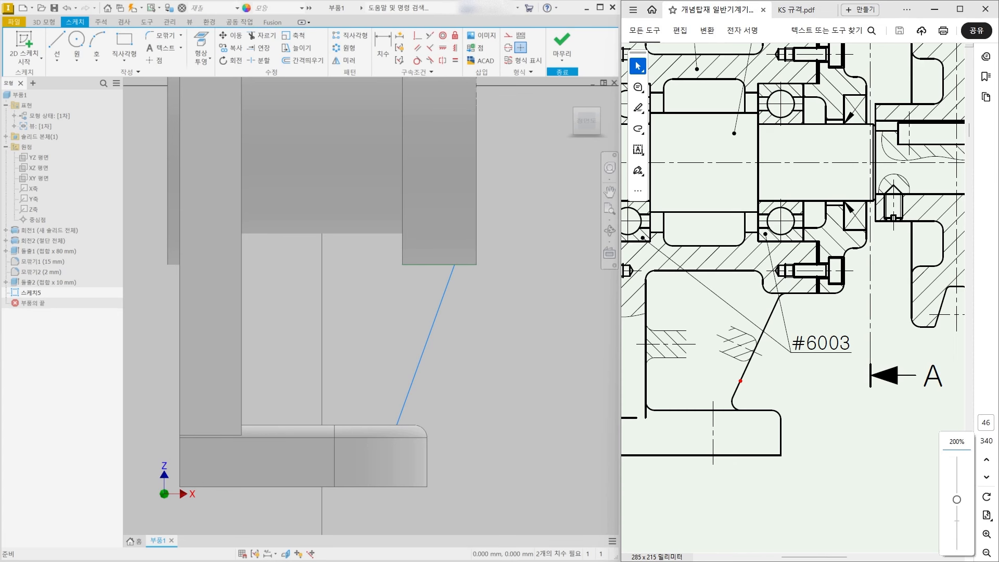
drag(741, 381, 723, 414)
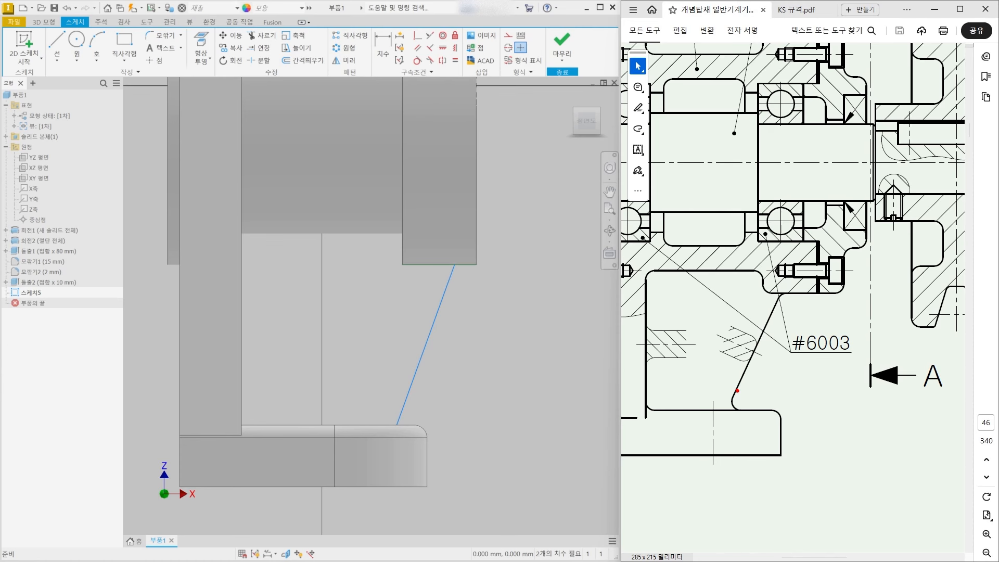
mouse_move(736, 389)
mouse_down()
mouse_move(727, 411)
mouse_move(783, 416)
mouse_move(782, 472)
mouse_up()
key(Escape)
ctrl+scroll(803, 310, down, 1)
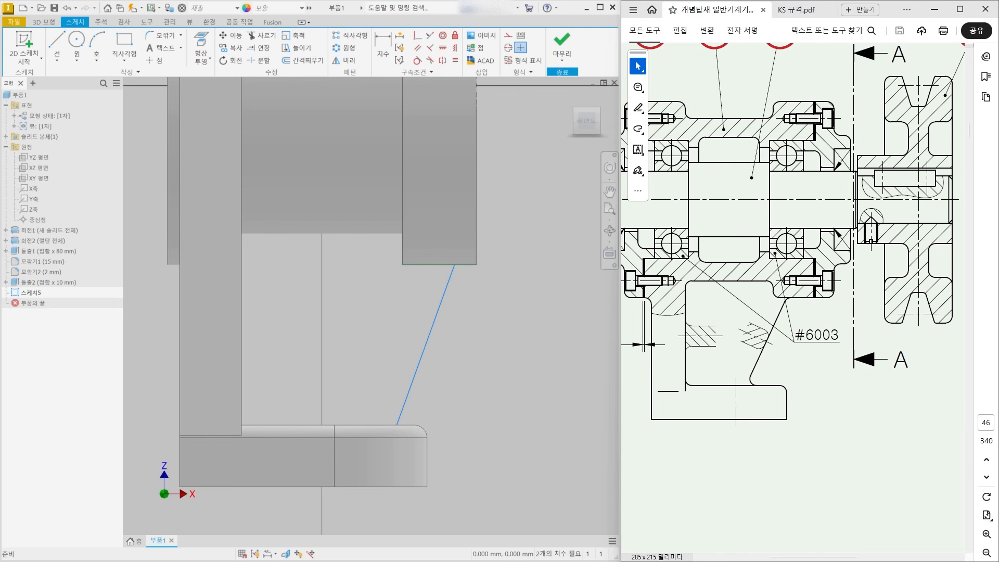
click(389, 46)
scroll(462, 245, up, 3)
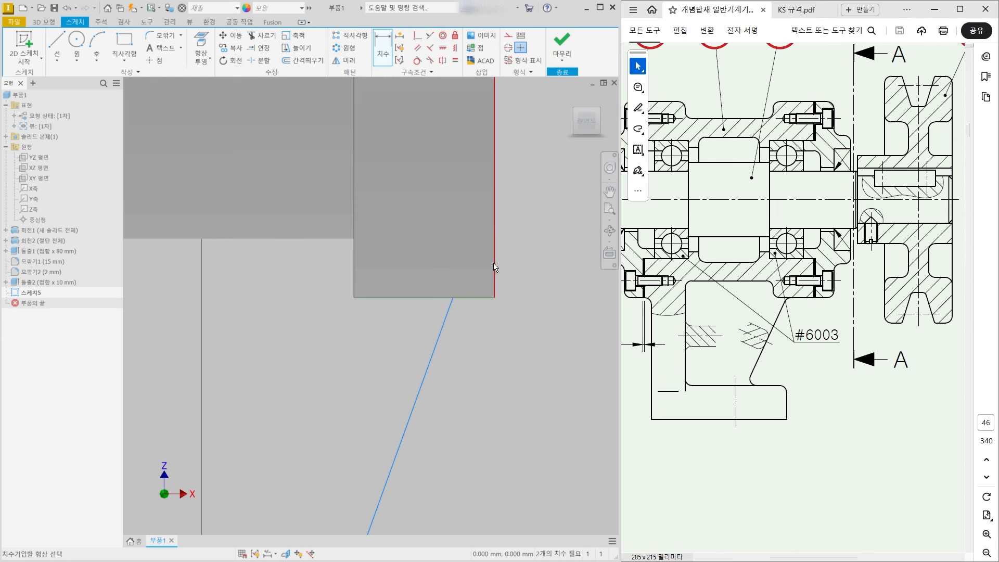
click(485, 272)
click(453, 297)
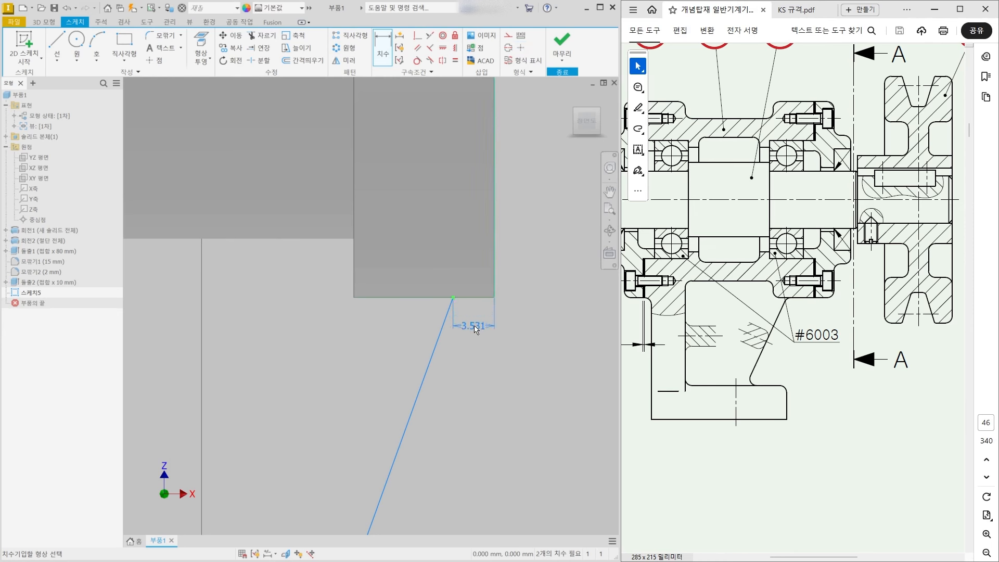
click(478, 327)
text(8)
key(Return)
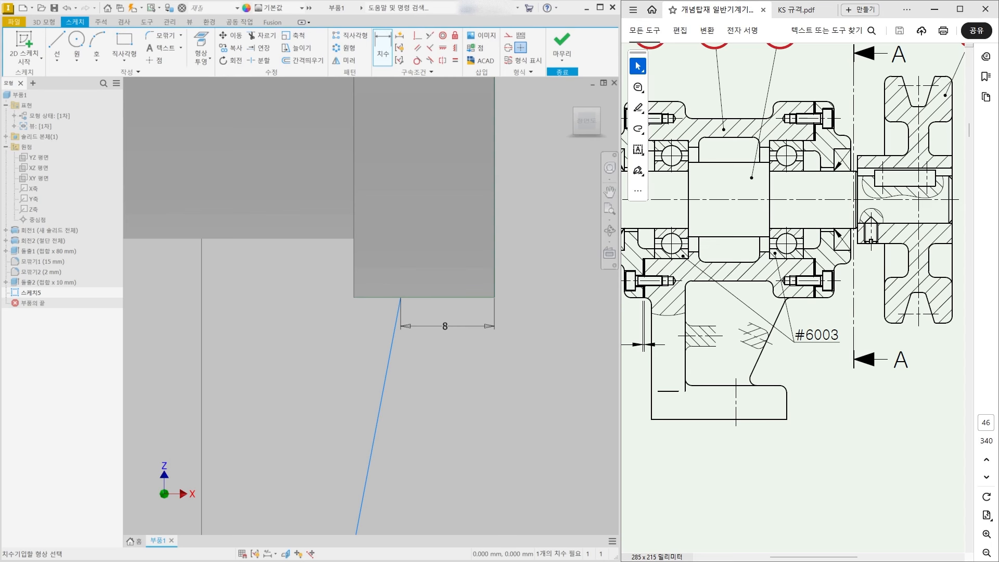
scroll(542, 351, down, 4)
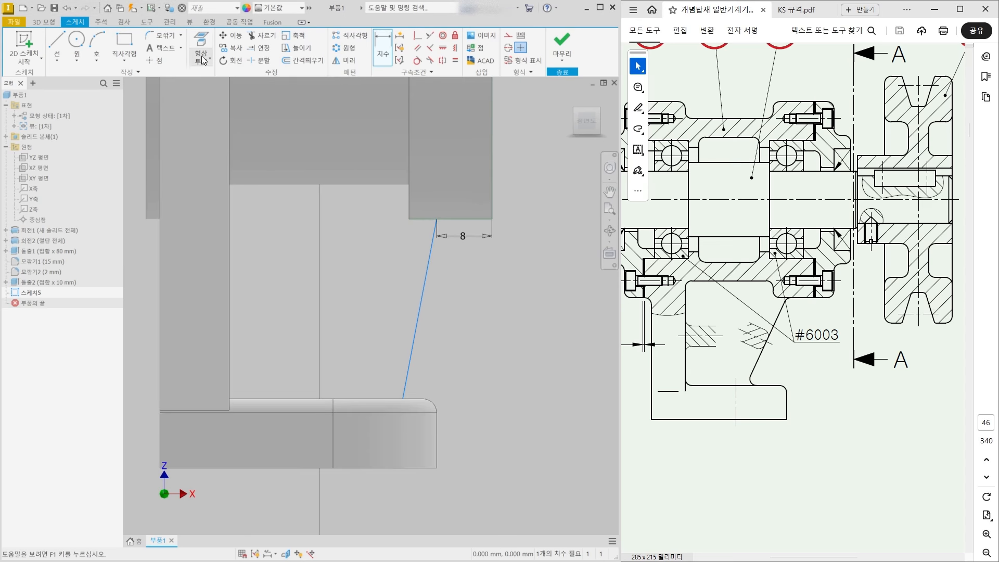
click(393, 50)
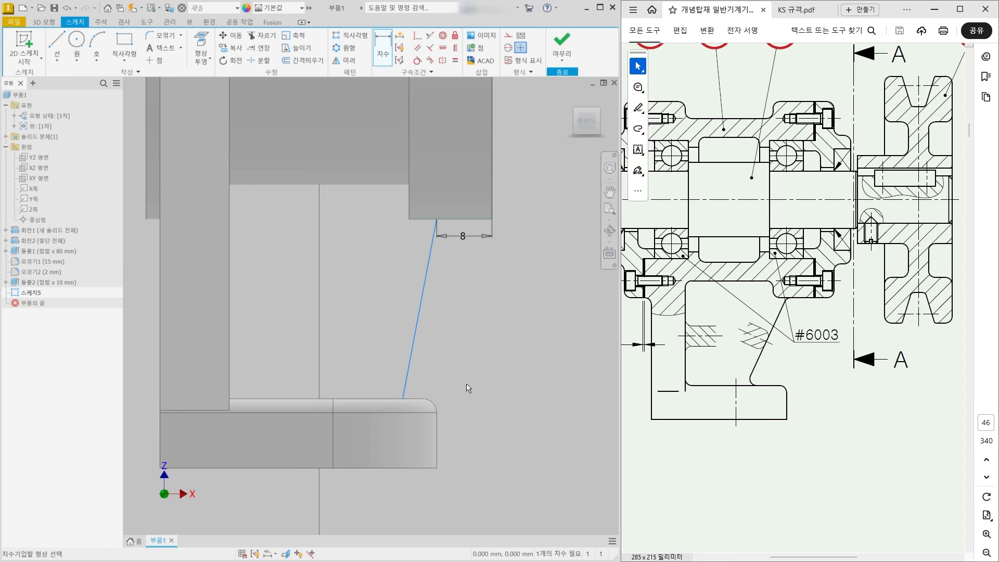
click(437, 440)
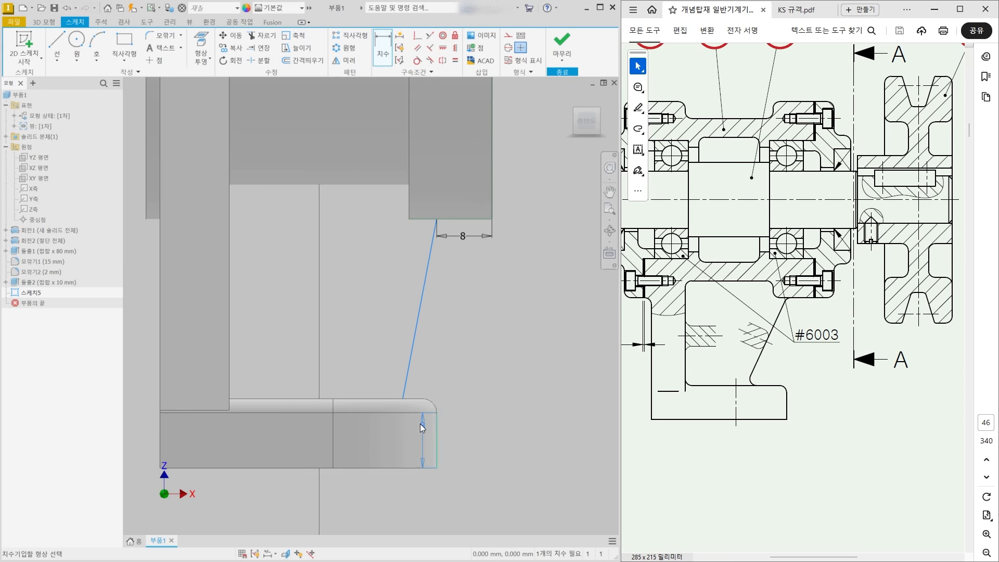
click(405, 397)
key(Escape)
- Look straight onto the rib sketch and slice the model graphics at the sketch plane
mouse_move(456, 424)
shift+middle_down()
mouse_move(430, 467)
mouse_move(449, 467)
shift+middle_up()
click(585, 125)
scroll(429, 466, up, 6)
key(F7)
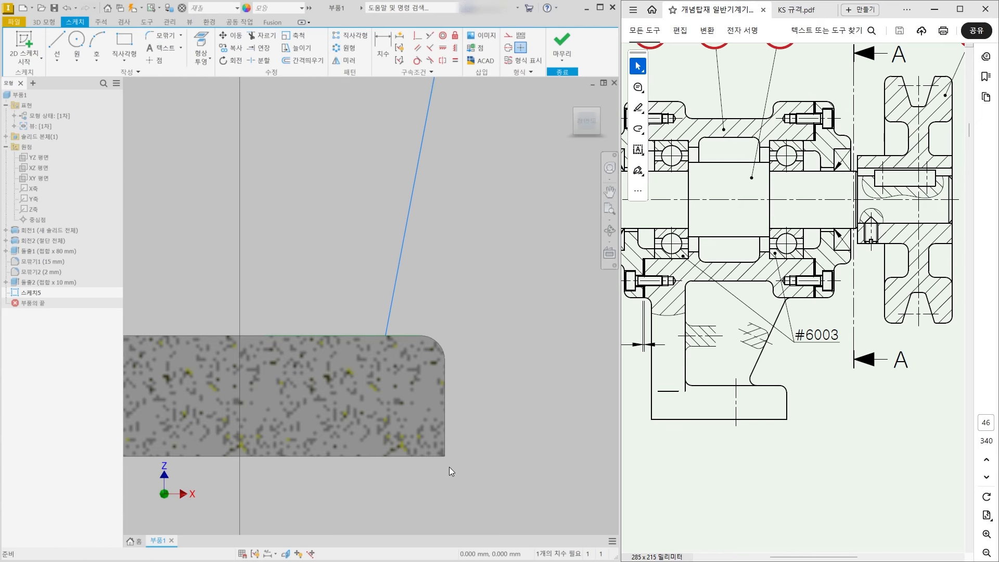
- Dimension the slanted line's lower endpoint 12 mm from the base plate's right end face and finish the sketch
click(388, 52)
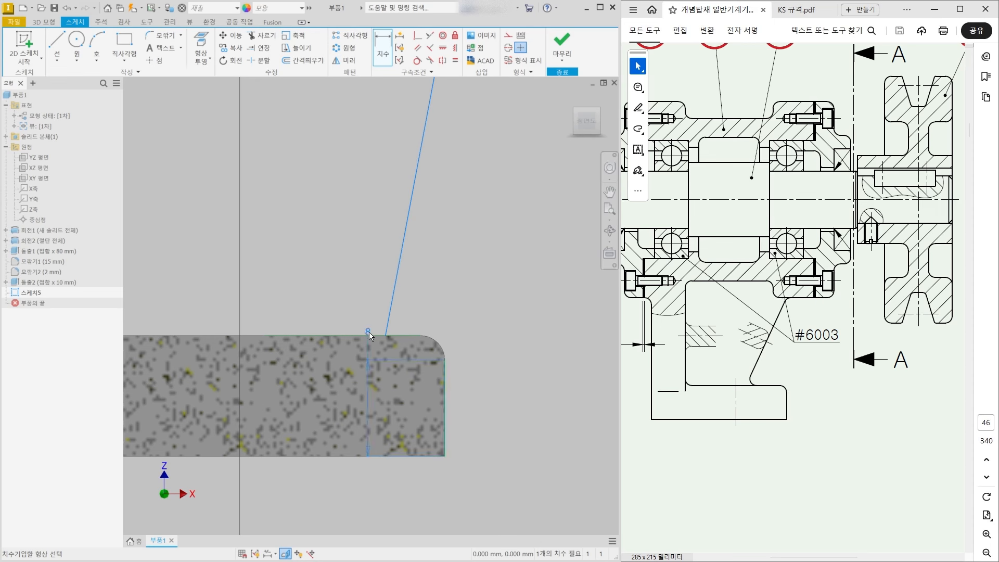
click(385, 337)
click(445, 358)
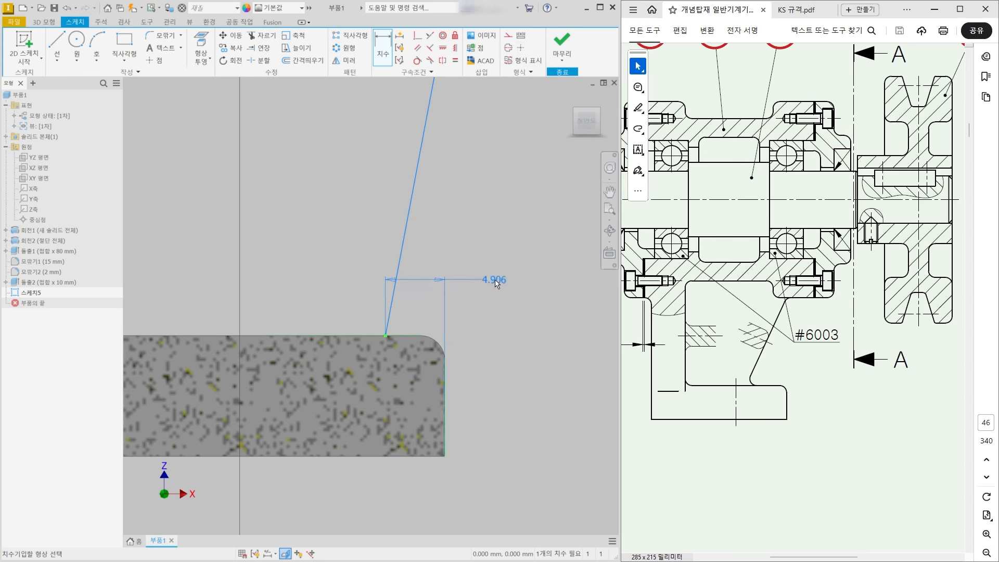
click(501, 284)
text(12)
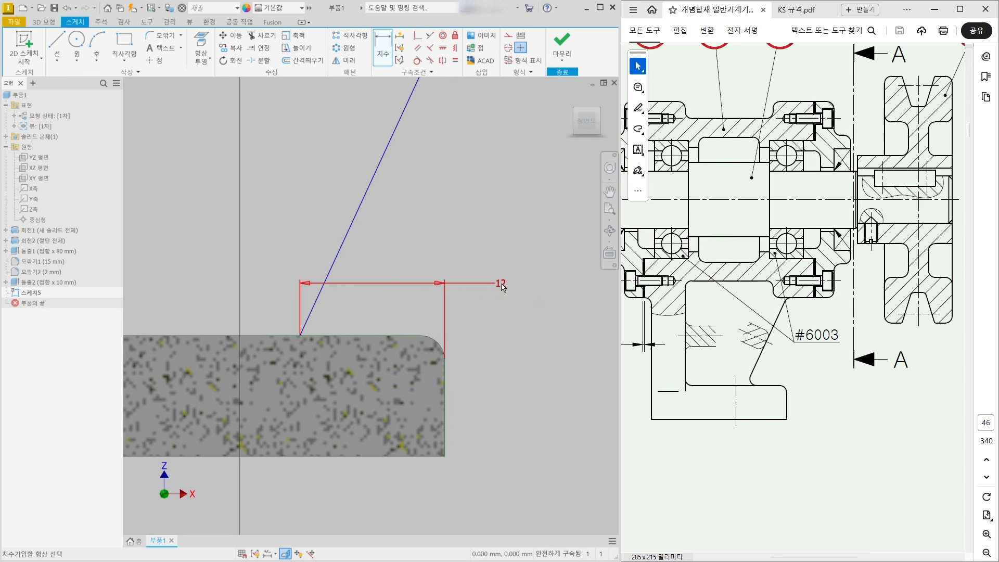
key(Return)
key(Escape)
scroll(452, 351, down, 3)
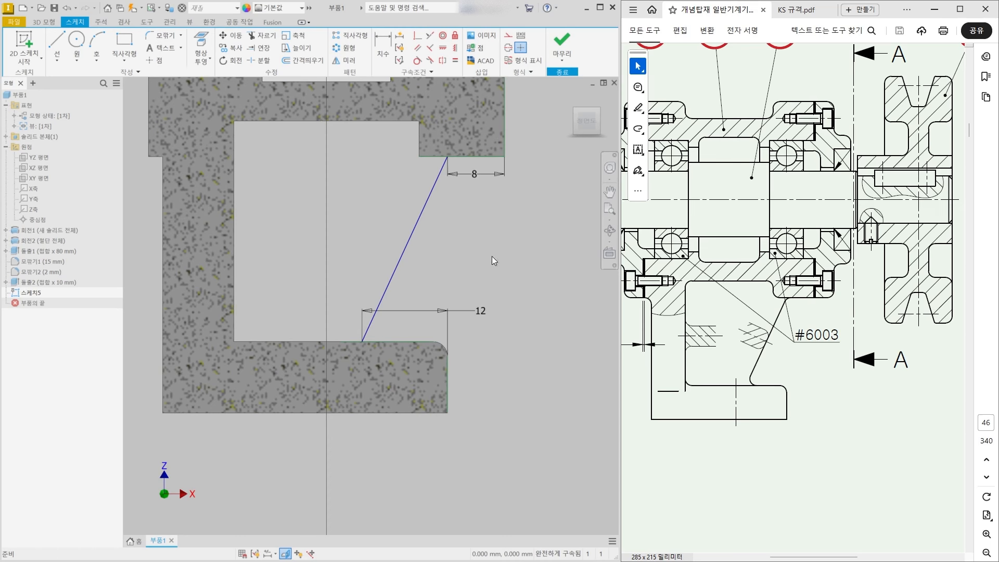
middle_drag(492, 256, 487, 275)
click(562, 49)
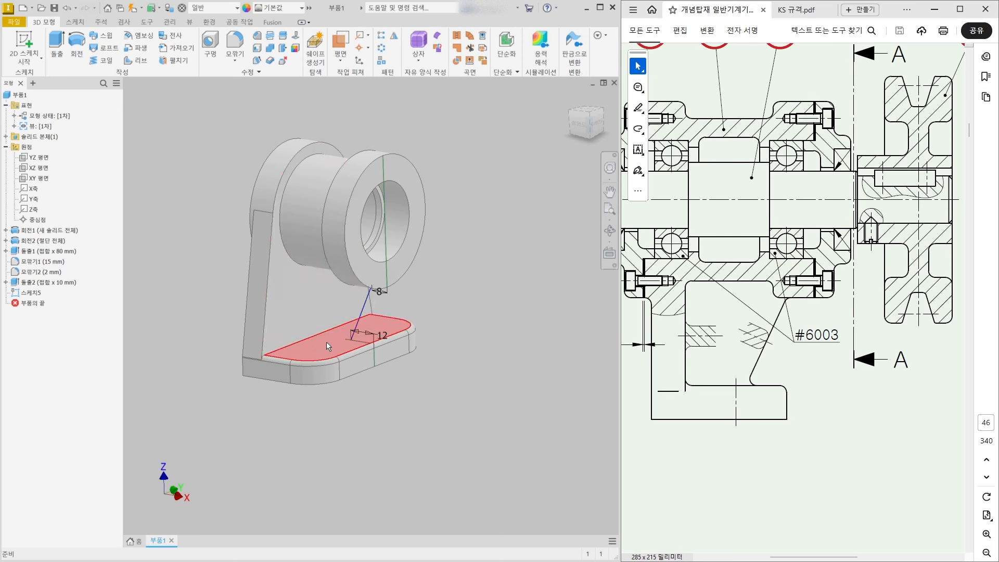
- Start a Rib parallel to the sketch plane with the slanted line as profile, directed toward the support
shift+middle_drag(336, 304, 371, 296)
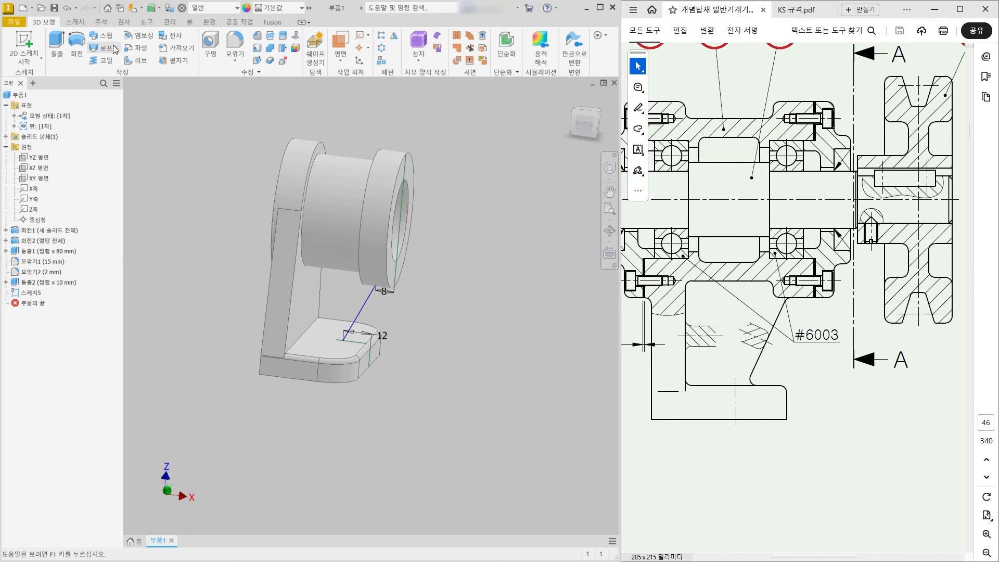
click(134, 61)
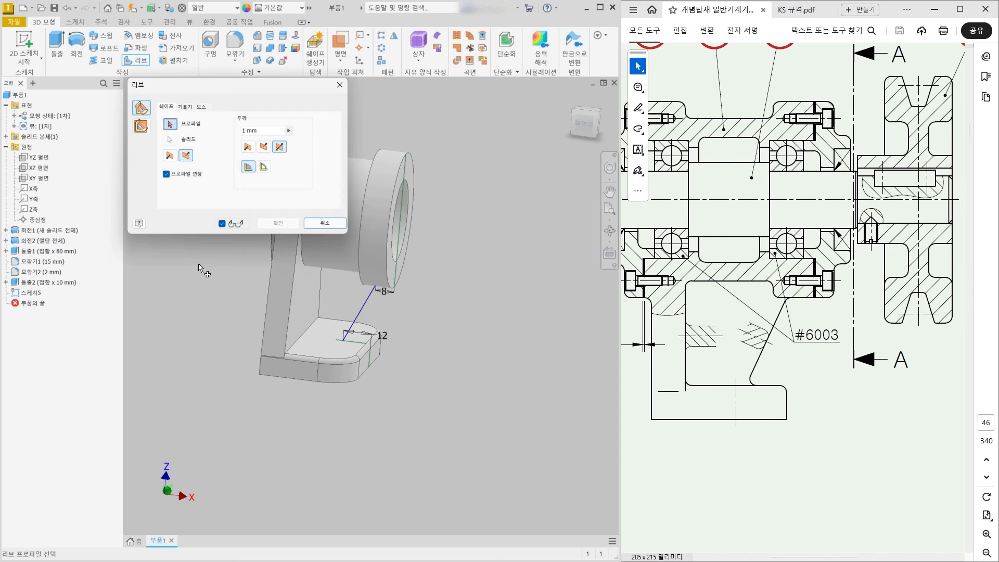
scroll(245, 279, up, 2)
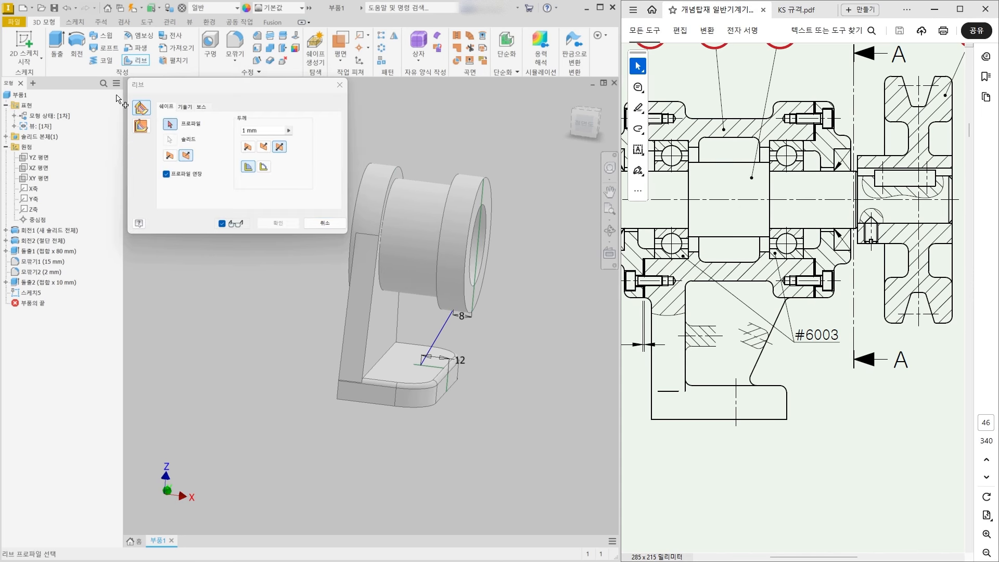
click(141, 126)
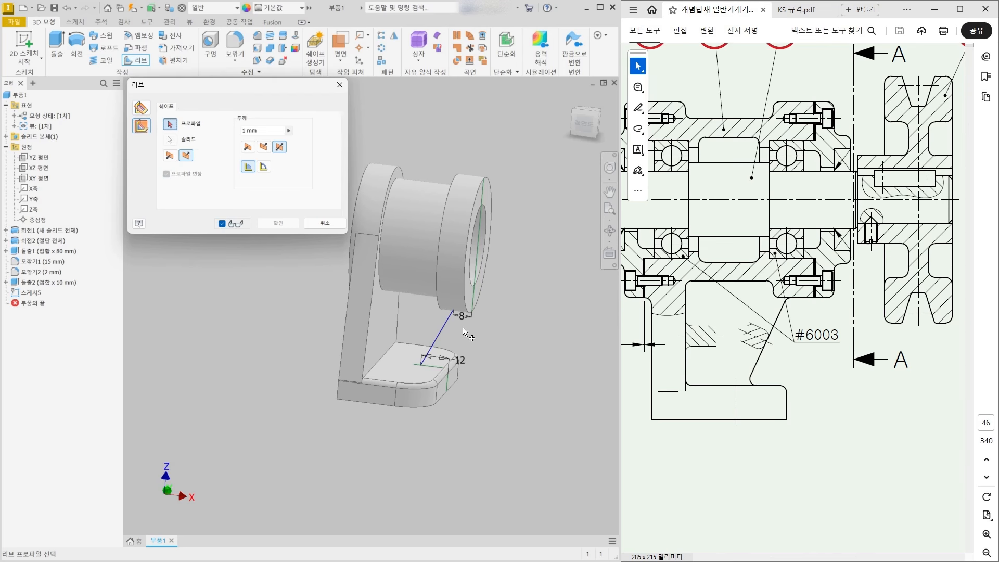
scroll(454, 337, up, 2)
click(437, 334)
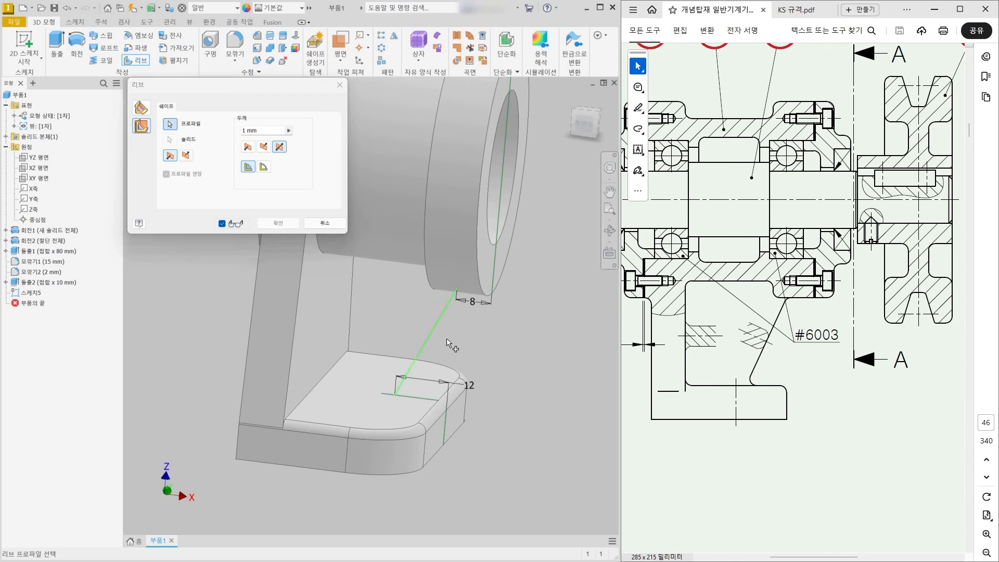
mouse_move(526, 367)
shift+middle_down()
mouse_move(486, 350)
mouse_move(510, 354)
shift+middle_up()
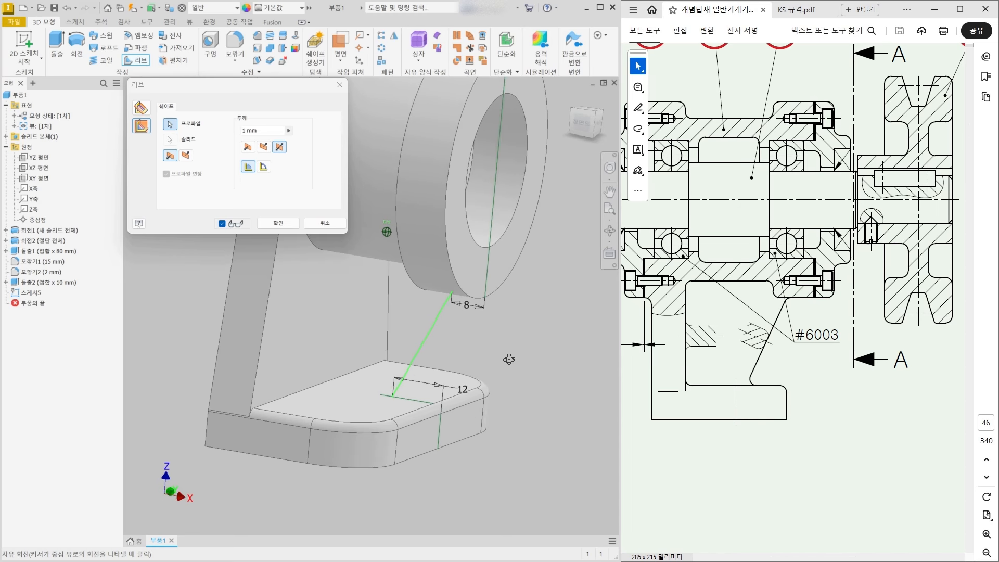
click(186, 155)
shift+middle_drag(524, 354, 493, 347)
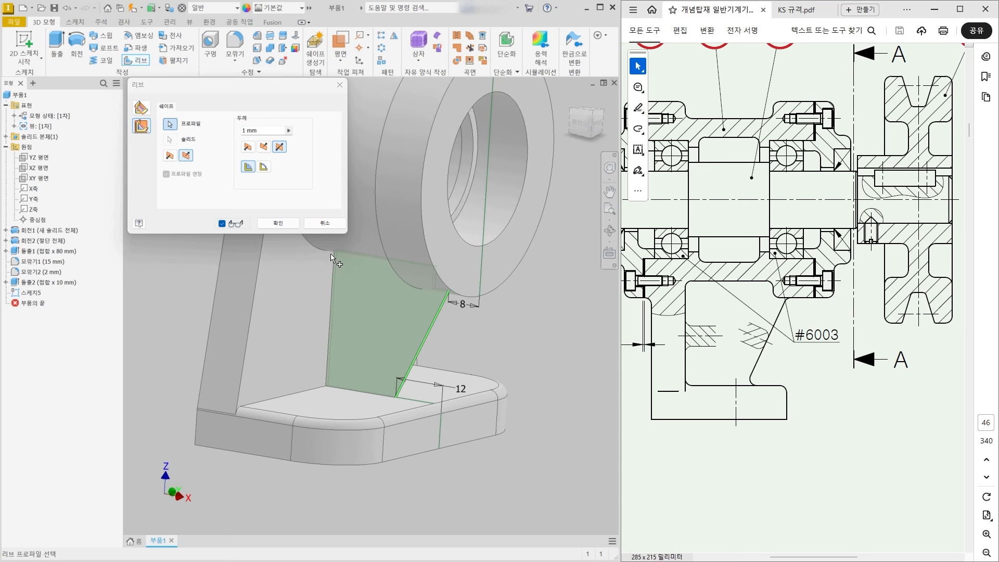
- Examine the rib preview from the front, then study the rib in the assembly drawing to judge its thickness
shift+middle_drag(416, 405, 456, 354)
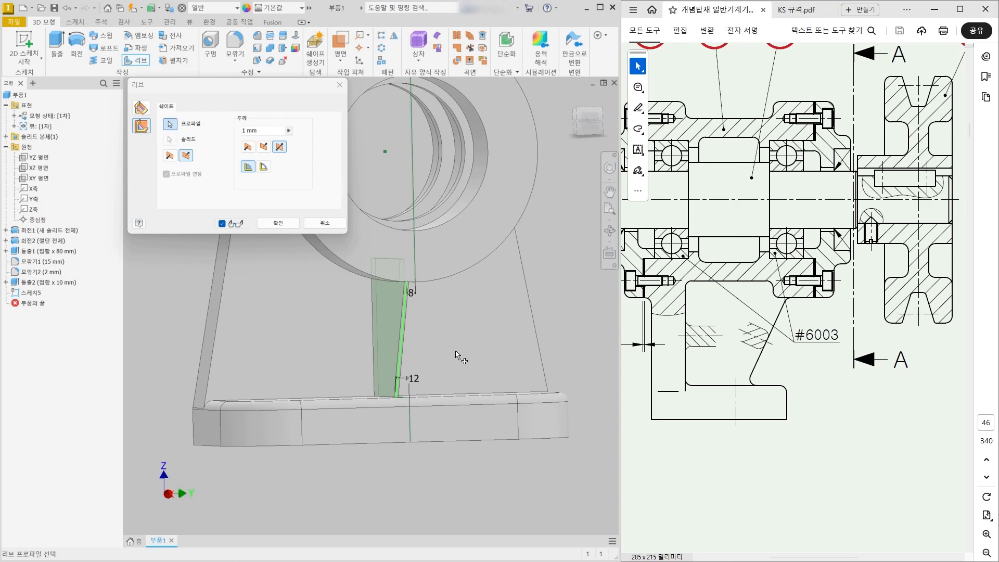
scroll(423, 313, up, 3)
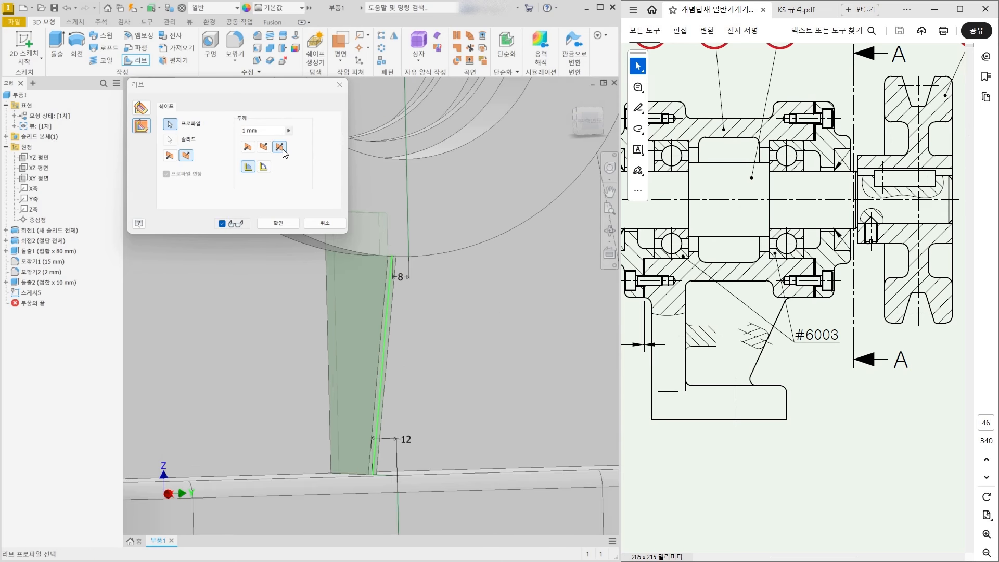
shift+middle_drag(319, 233, 352, 309)
scroll(356, 317, down, 3)
click(810, 442)
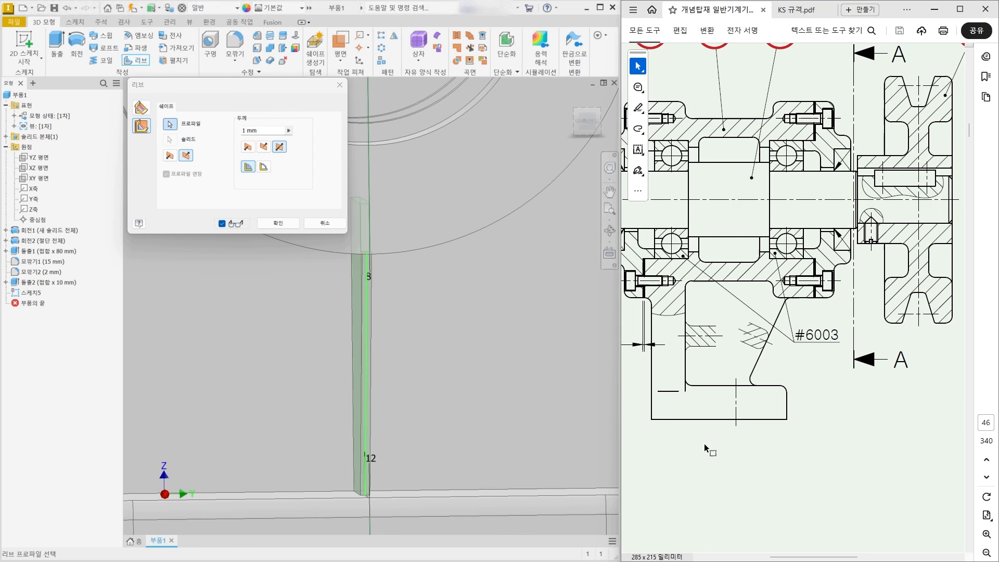
ctrl+scroll(700, 443, down, 2)
ctrl+scroll(823, 329, up, 1)
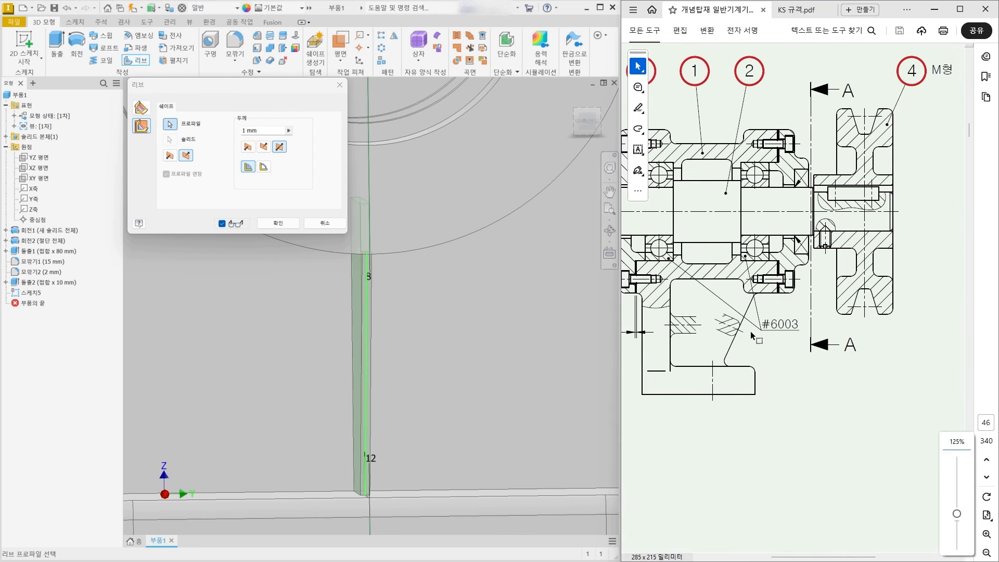
ctrl+scroll(729, 324, down, 1)
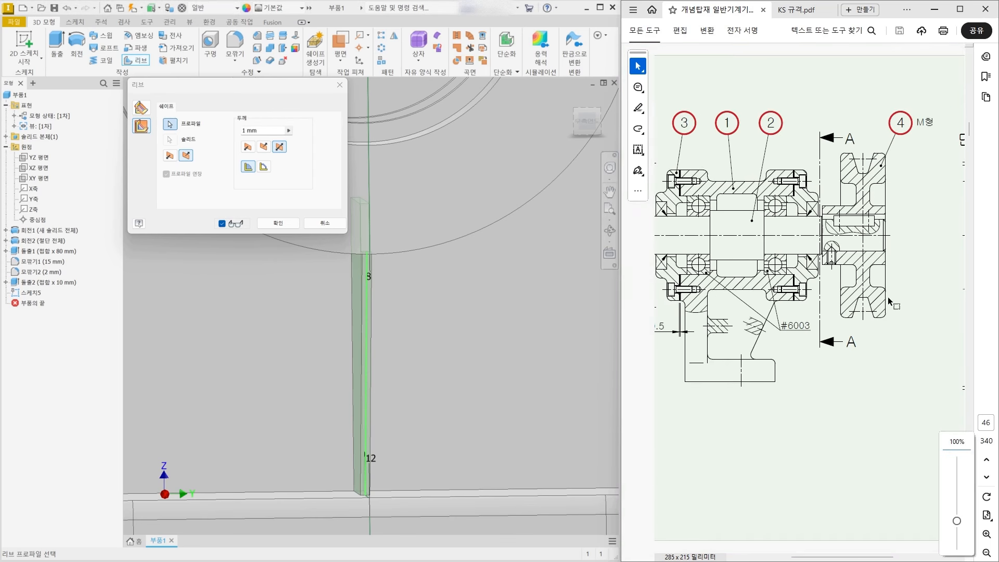
ctrl+scroll(894, 308, down, 1)
ctrl+scroll(902, 322, up, 2)
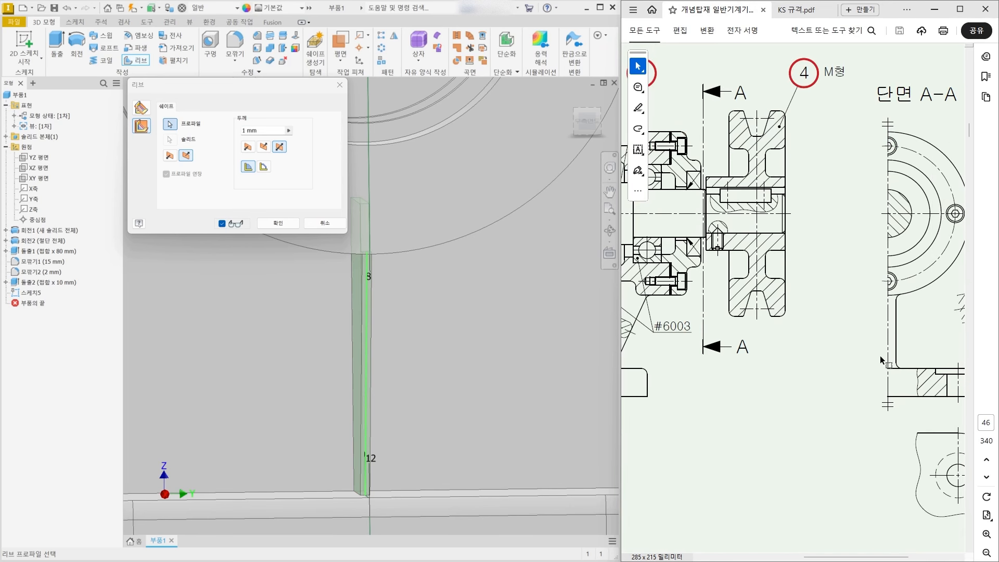
ctrl+scroll(880, 355, down, 1)
scroll(731, 269, up, 3)
scroll(731, 269, down, 3)
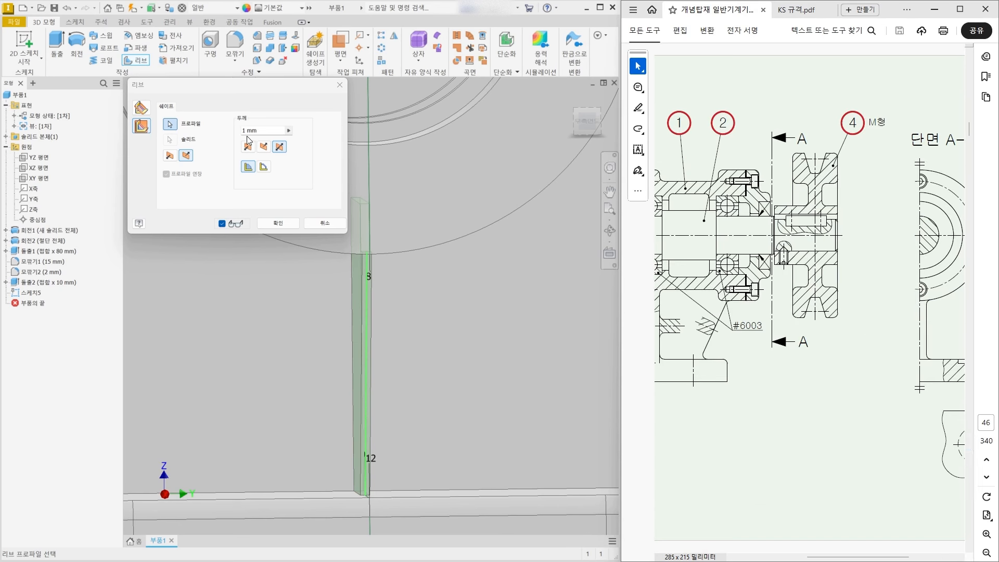
- Set the rib thickness to 6 mm, symmetric about the sketch plane, and create the rib
click(260, 130)
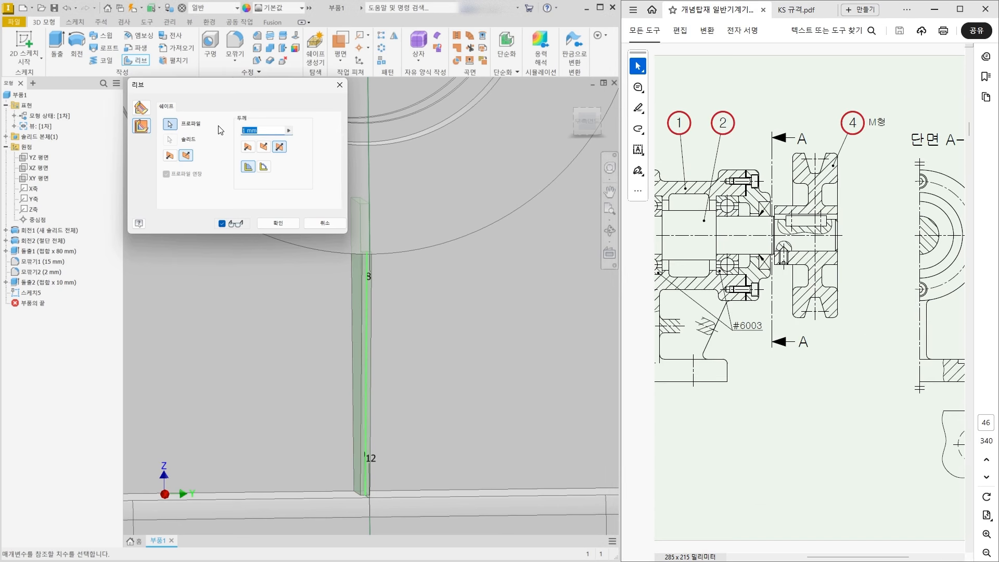
text(6)
mouse_move(409, 329)
shift+middle_down()
mouse_move(384, 325)
mouse_move(399, 324)
shift+middle_up()
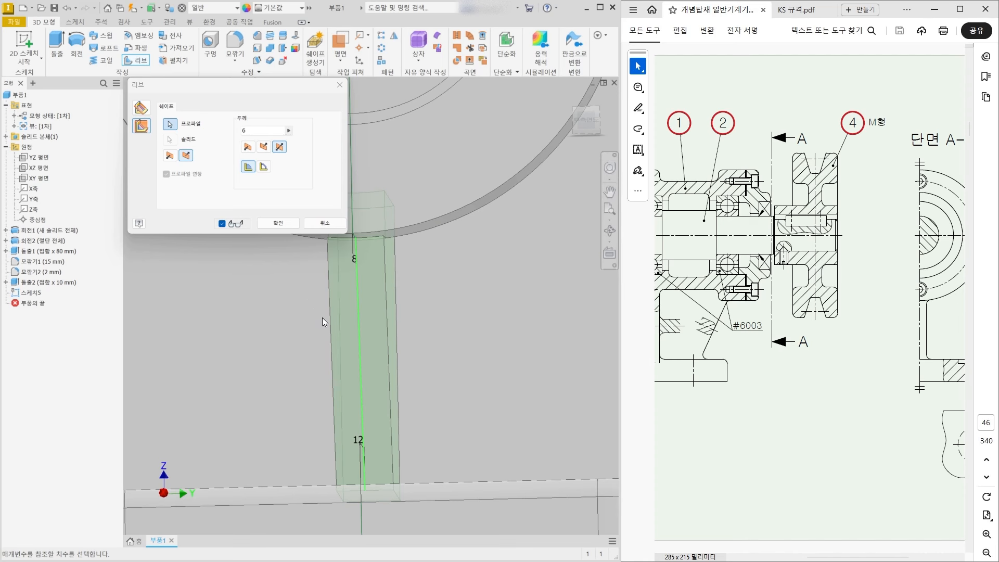
scroll(326, 320, up, 2)
click(278, 223)
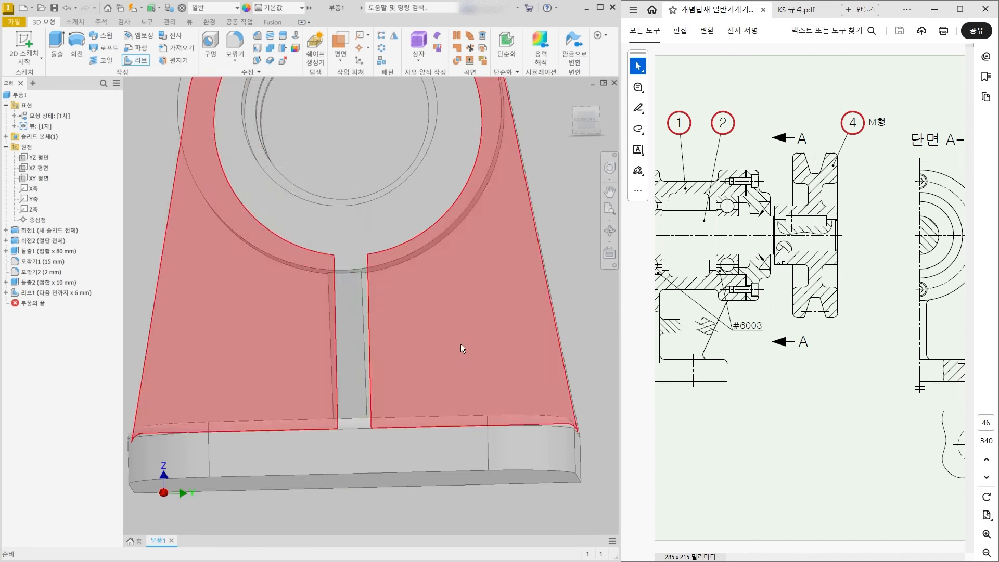
- Inspect the new rib, then study the base plate's mounting hole in section A-A of the assembly drawing
shift+middle_drag(461, 345, 457, 399)
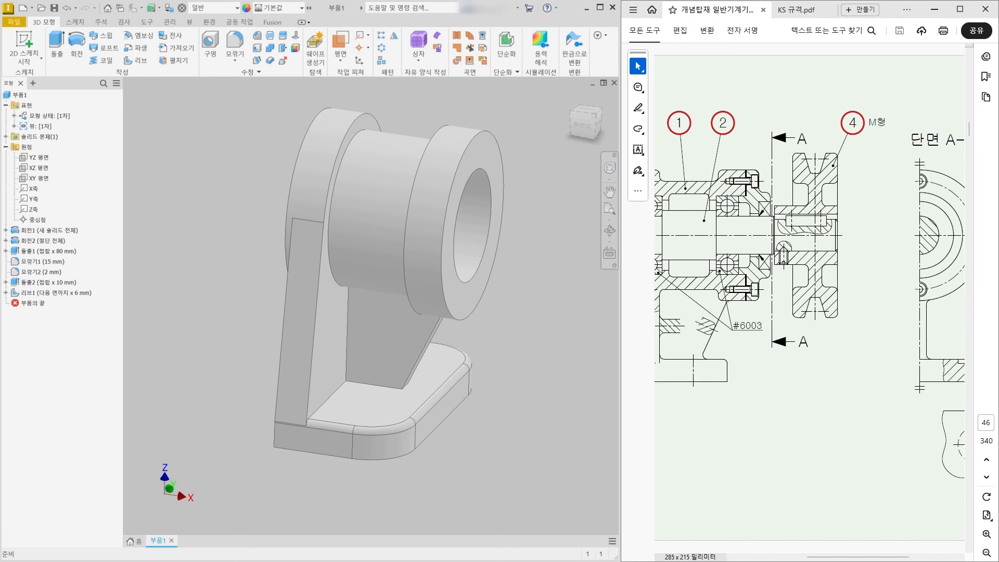
shift+middle_drag(429, 440, 405, 447)
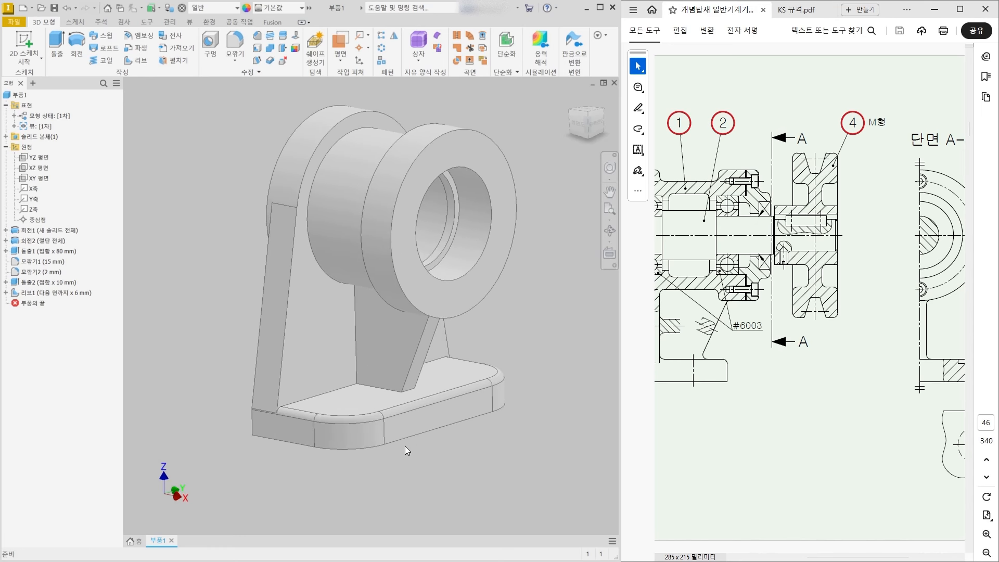
click(792, 437)
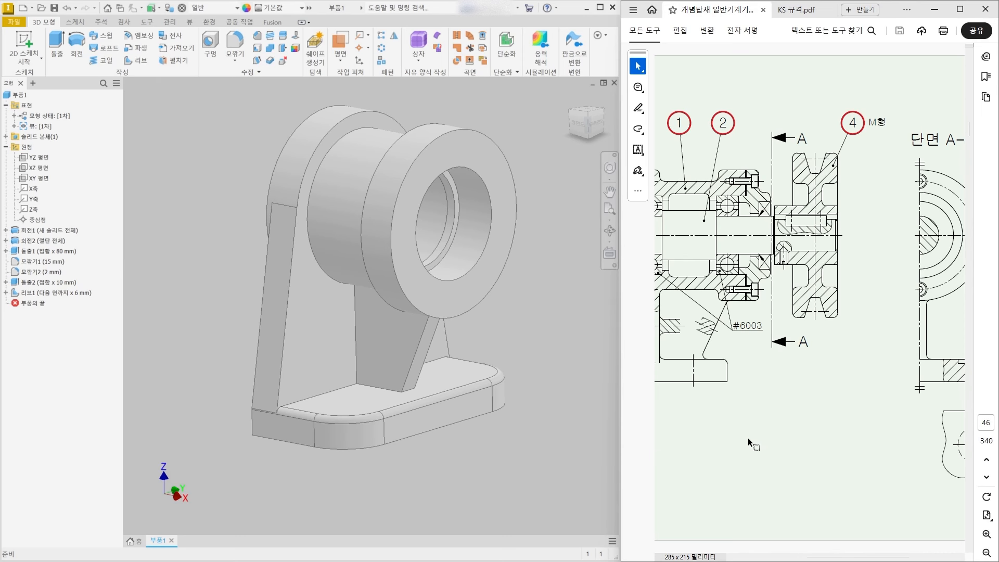
ctrl+scroll(748, 439, down, 1)
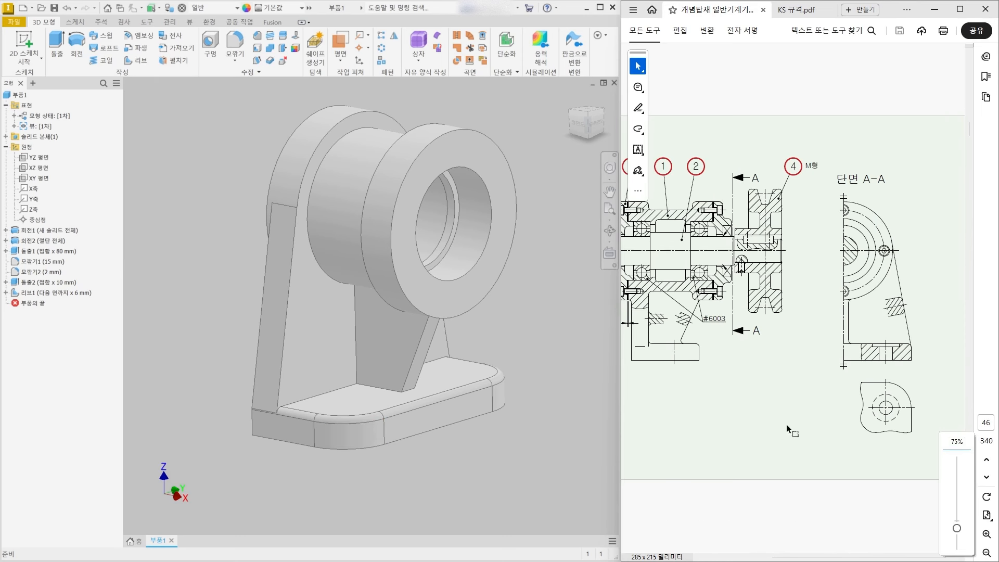
ctrl+scroll(907, 428, up, 1)
ctrl+scroll(911, 460, up, 1)
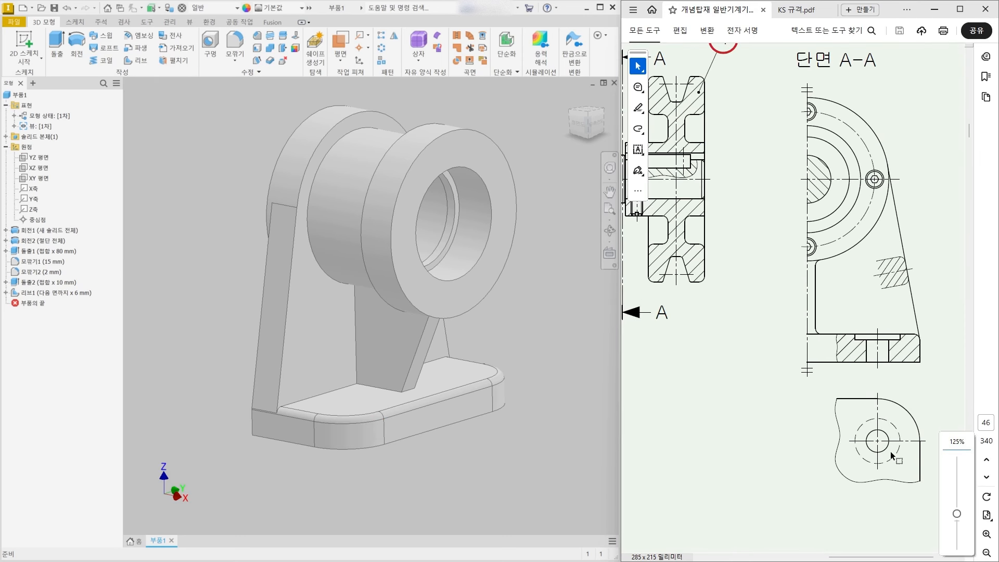
middle_drag(576, 348, 556, 321)
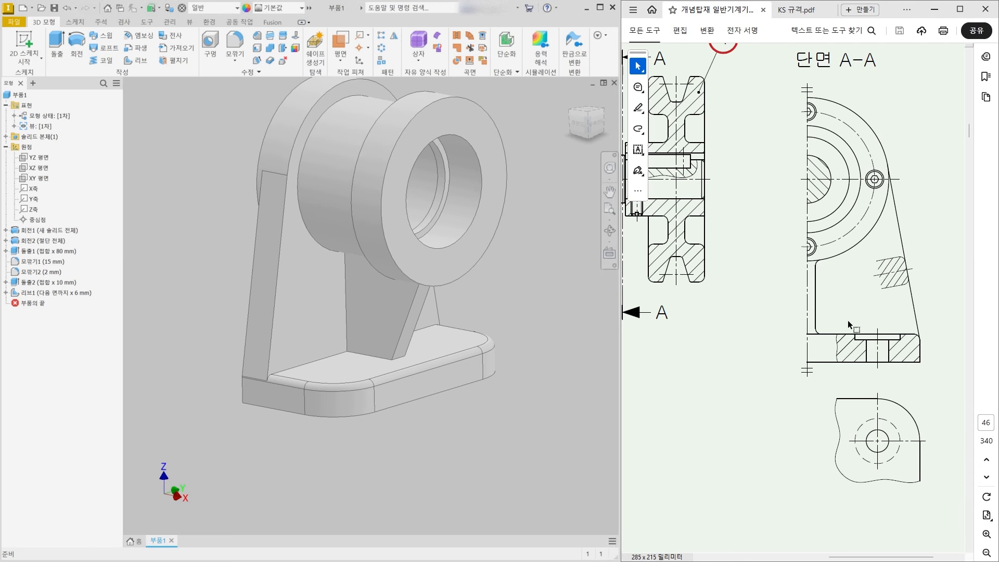
- Start a Hole on the base plate's top face and make it concentric with the nearer rounded corner
click(212, 54)
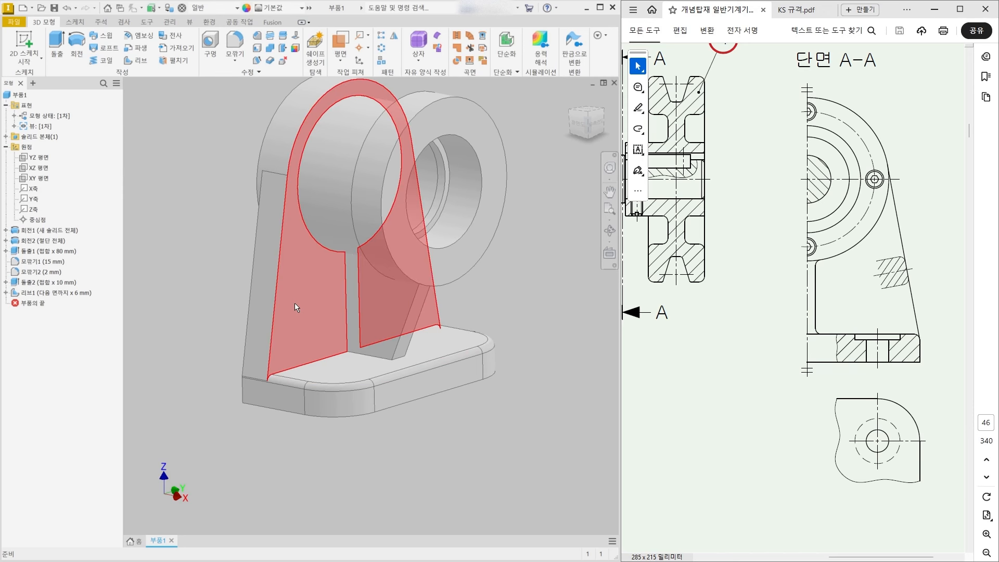
middle_drag(201, 264, 212, 267)
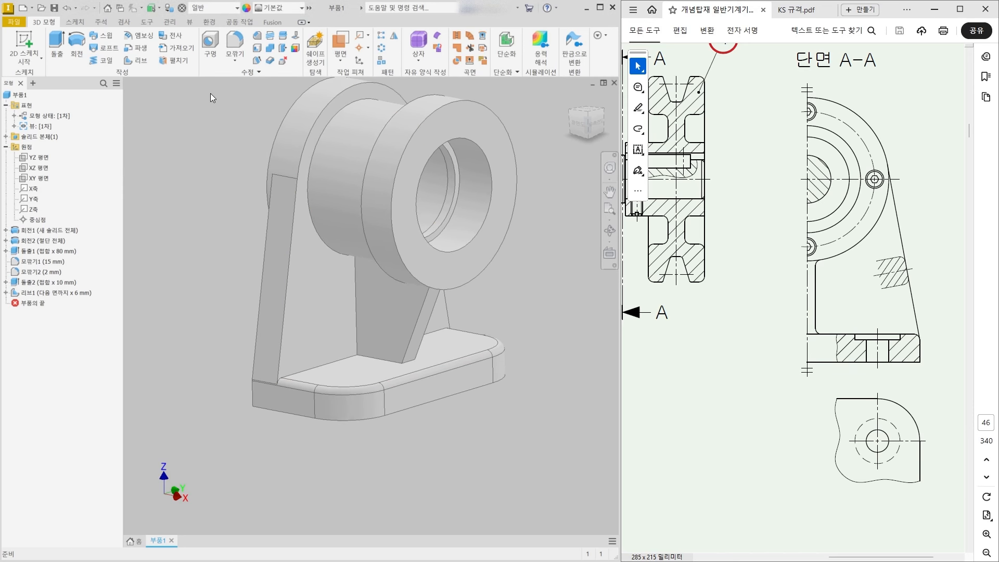
click(211, 42)
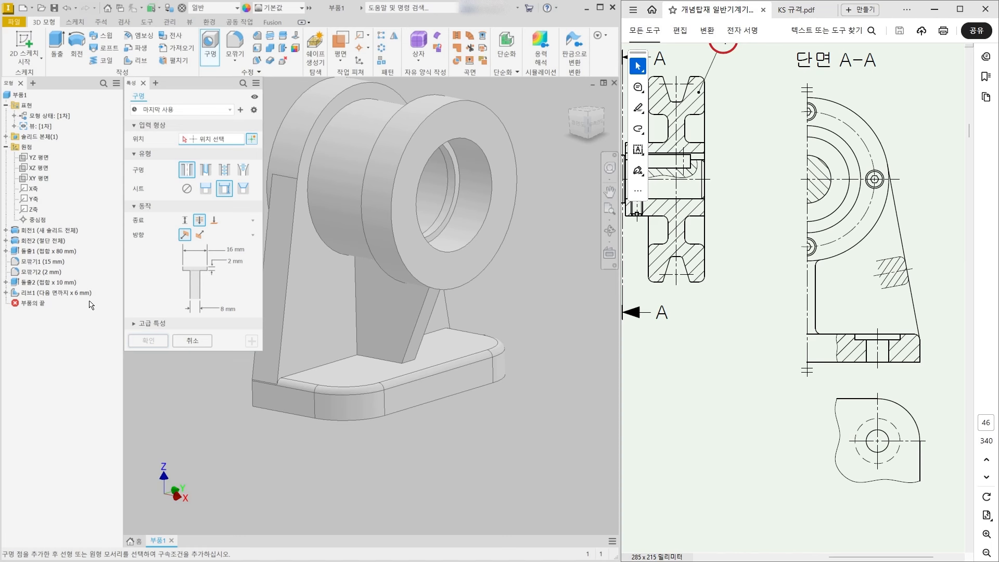
shift+middle_drag(366, 433, 364, 431)
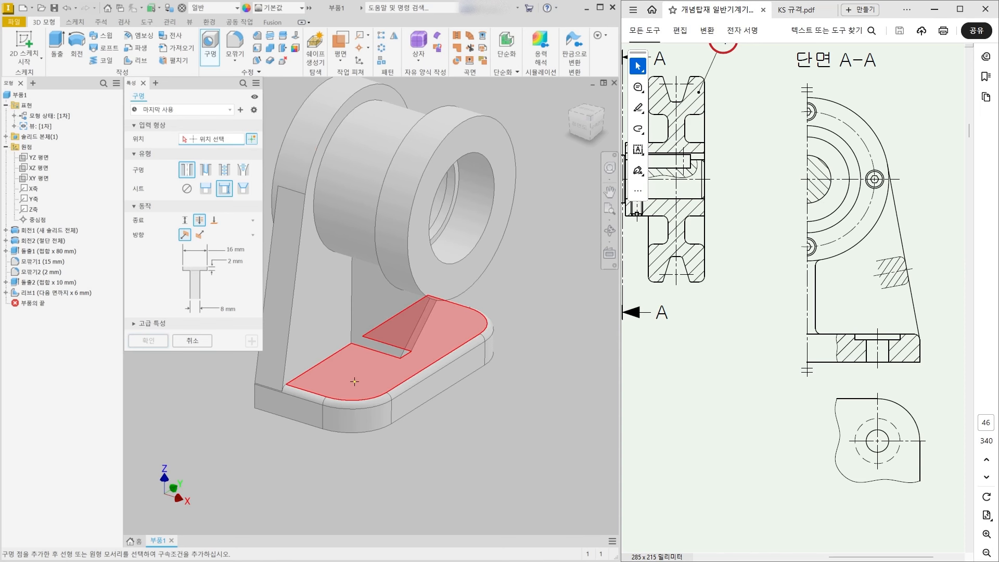
click(354, 366)
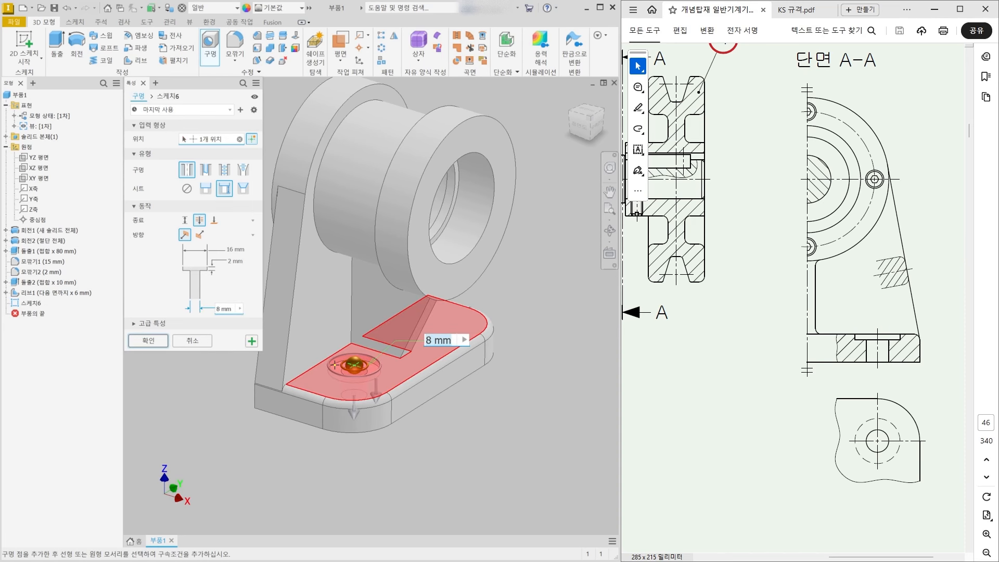
mouse_move(467, 409)
shift+middle_down()
mouse_move(474, 420)
mouse_move(449, 404)
shift+middle_up()
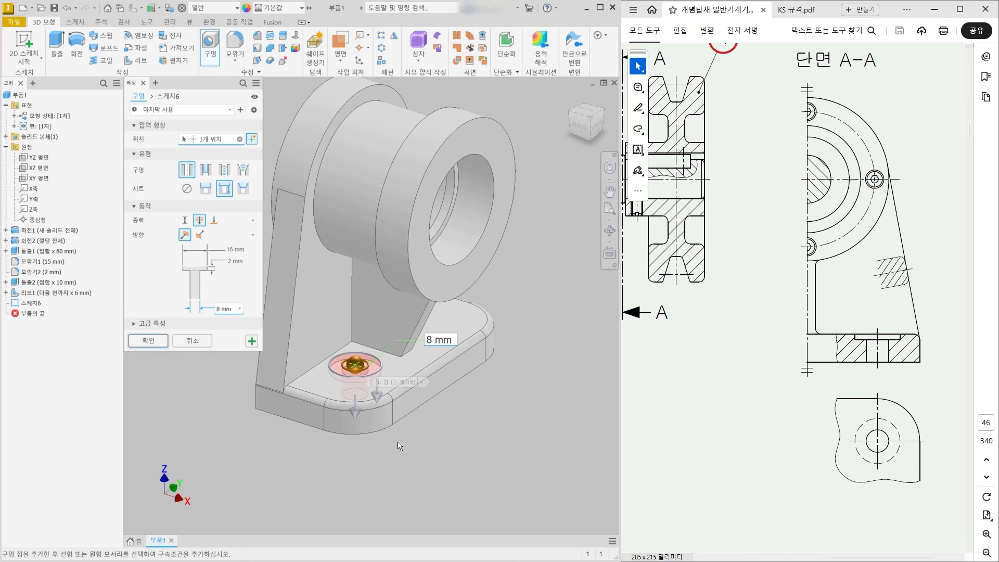
scroll(397, 435, up, 3)
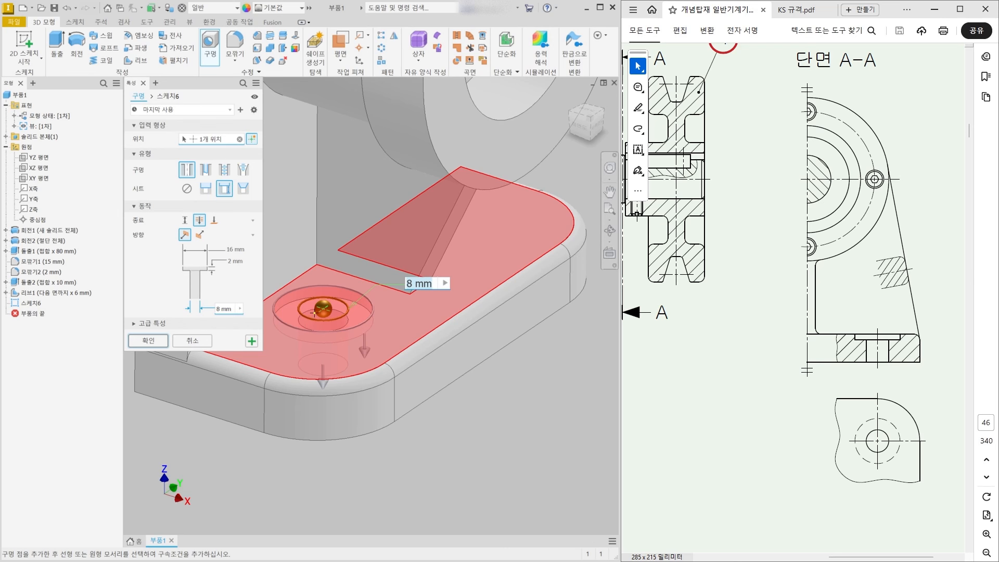
click(355, 412)
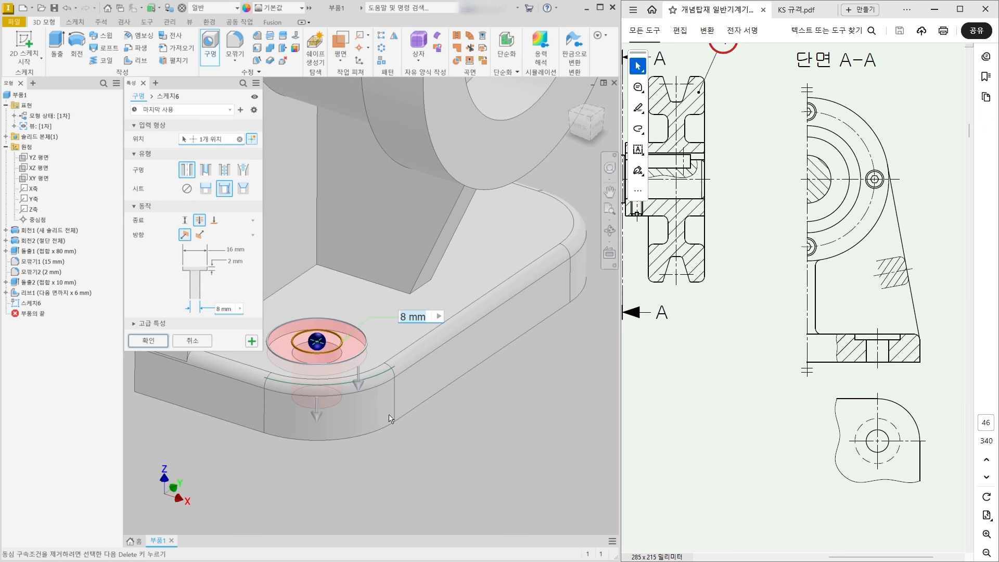
- Place a second hole on the base plate's top face, concentric with the plate's other rounded corner
shift+middle_drag(390, 417, 312, 458)
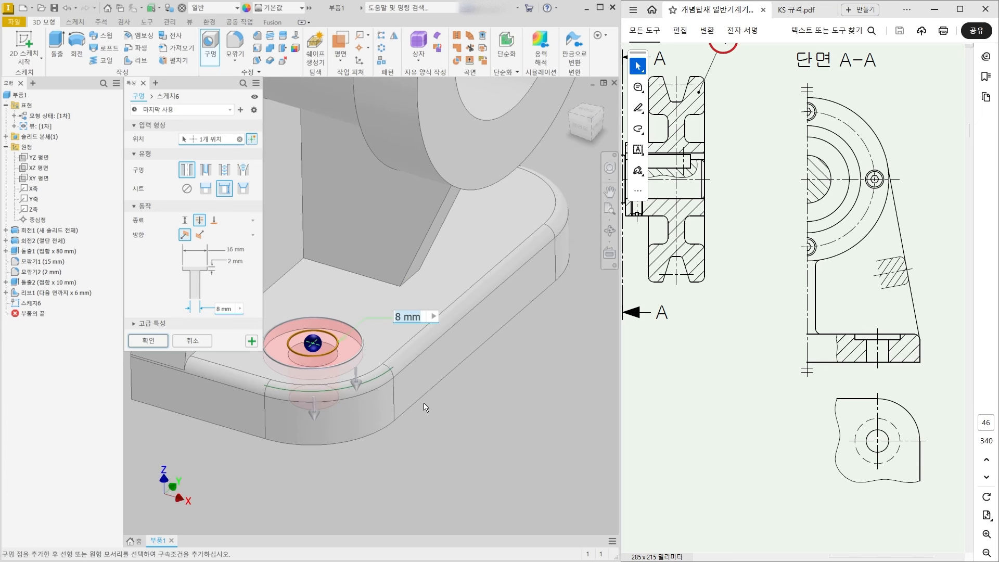
shift+middle_drag(471, 372, 438, 319)
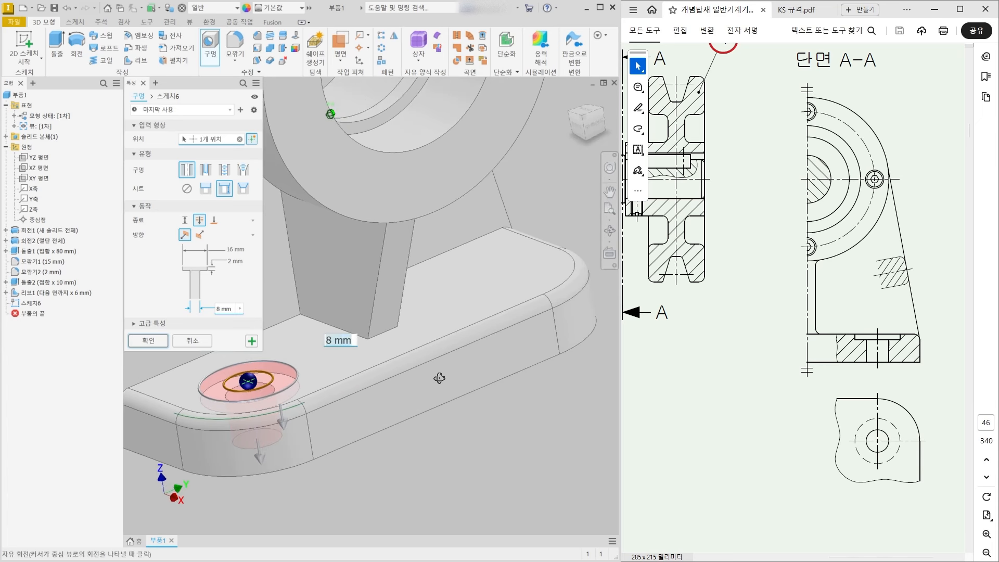
click(467, 273)
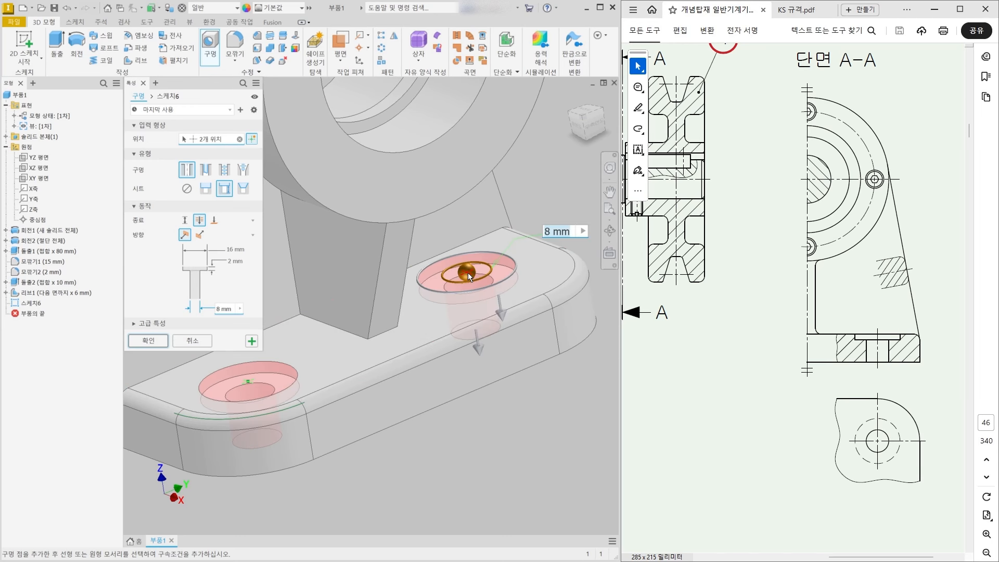
click(582, 318)
shift+middle_drag(541, 362, 549, 362)
scroll(549, 365, up, 3)
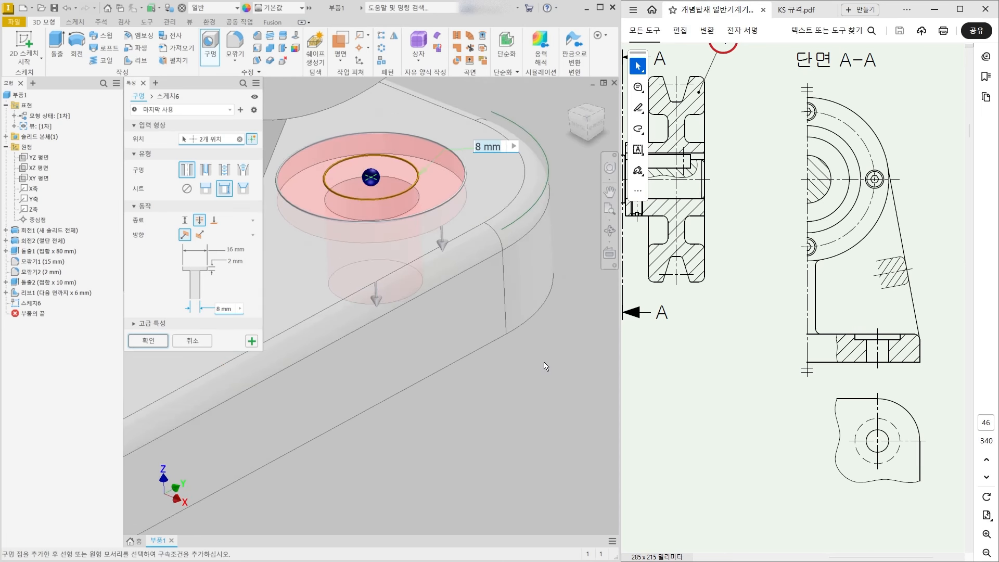
- Create both mounting holes as 8 mm through holes with a 16 mm spotface 2 mm deep
scroll(545, 366, down, 4)
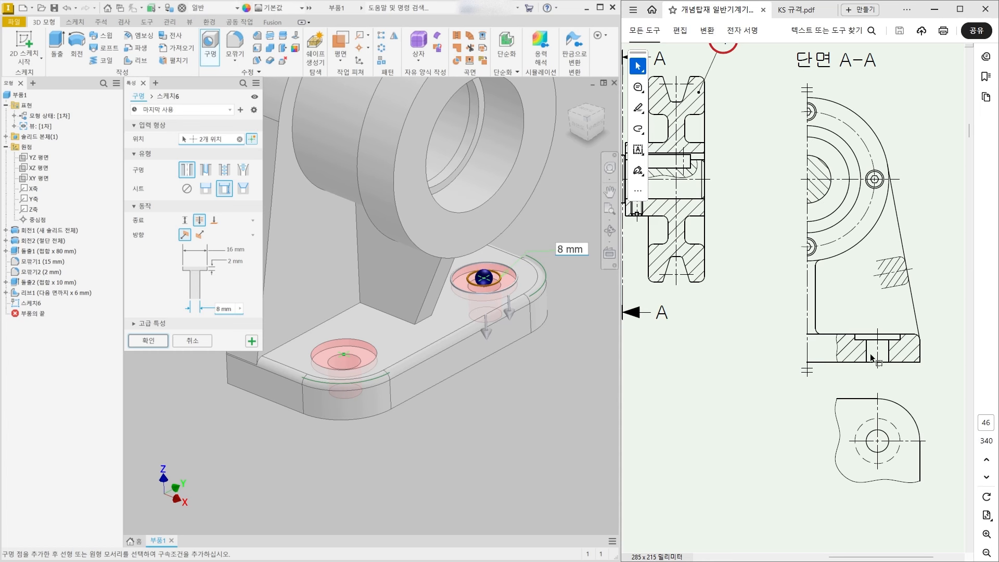
click(232, 261)
click(229, 308)
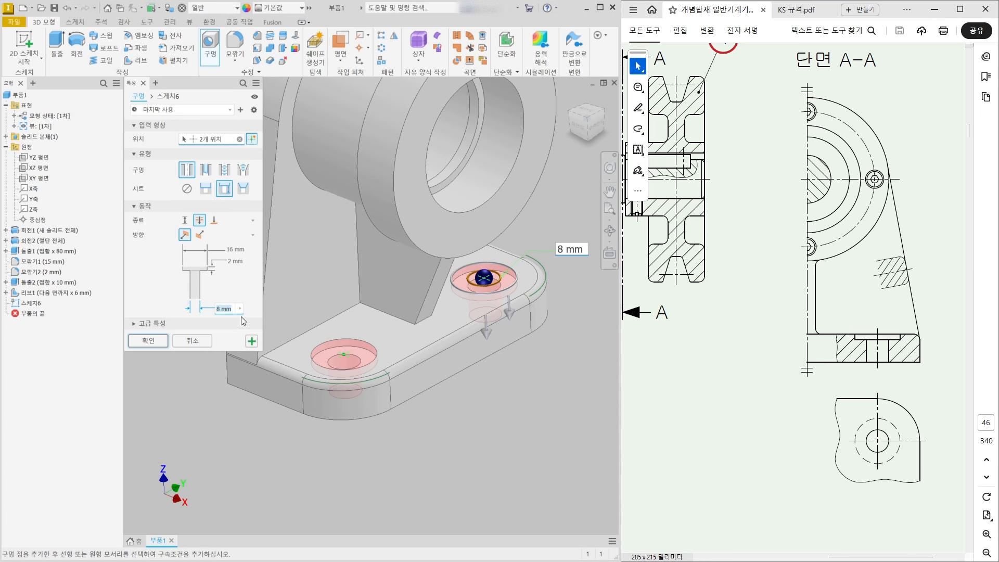
click(231, 309)
click(148, 342)
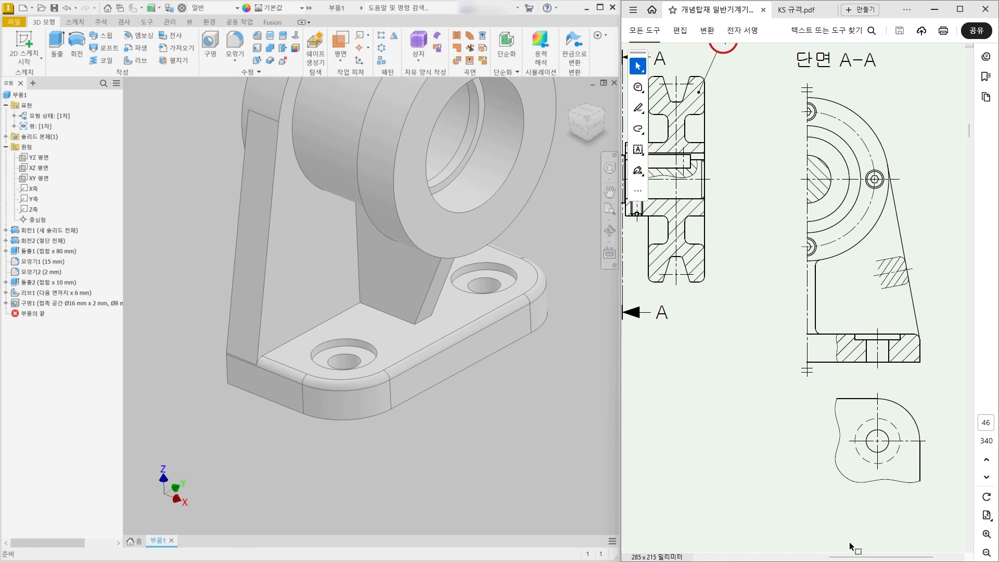
- Examine the housing in the assembly drawing's front section, including the thread size of its cover bolts
drag(850, 544, 767, 545)
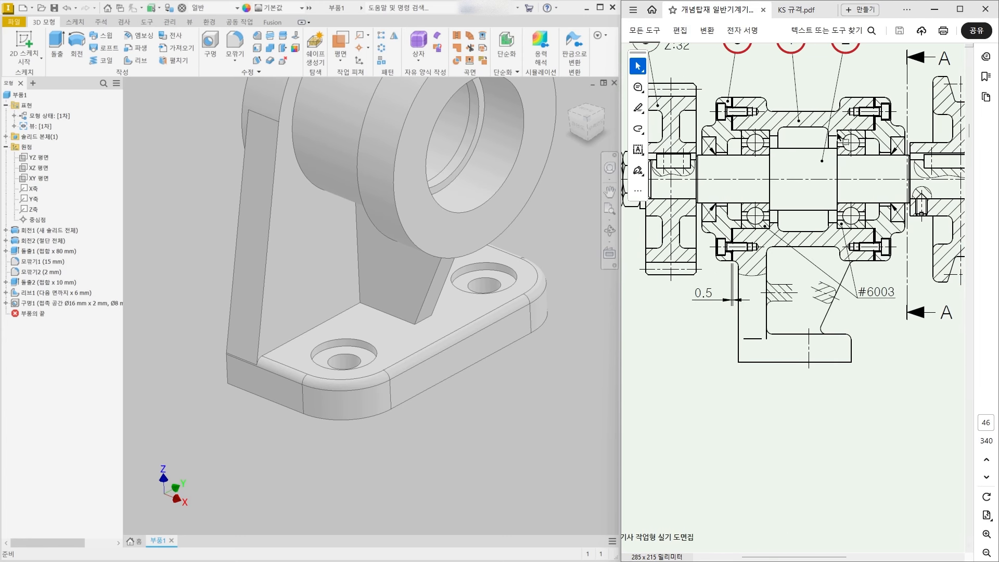
ctrl+scroll(825, 58, up, 2)
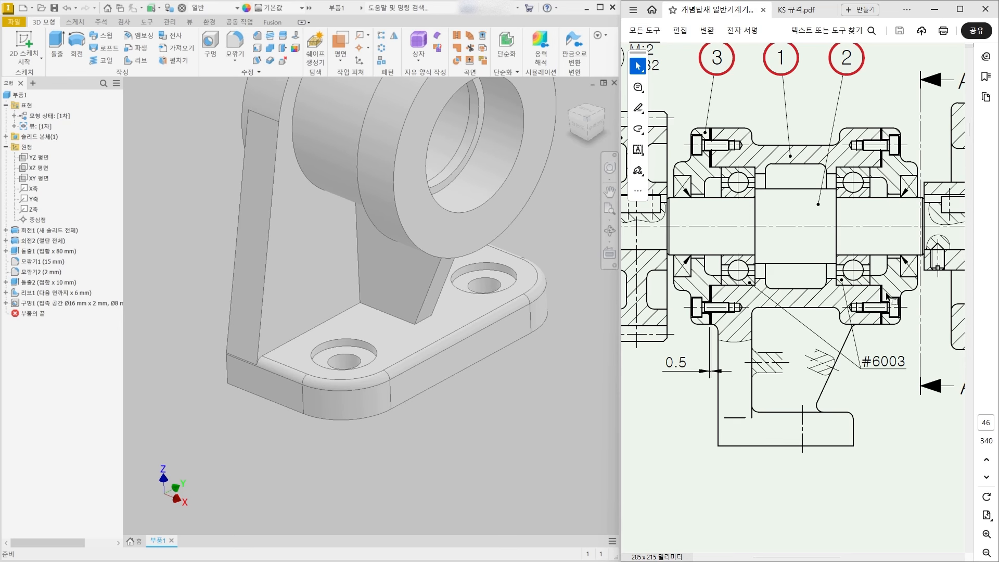
scroll(682, 264, down, 3)
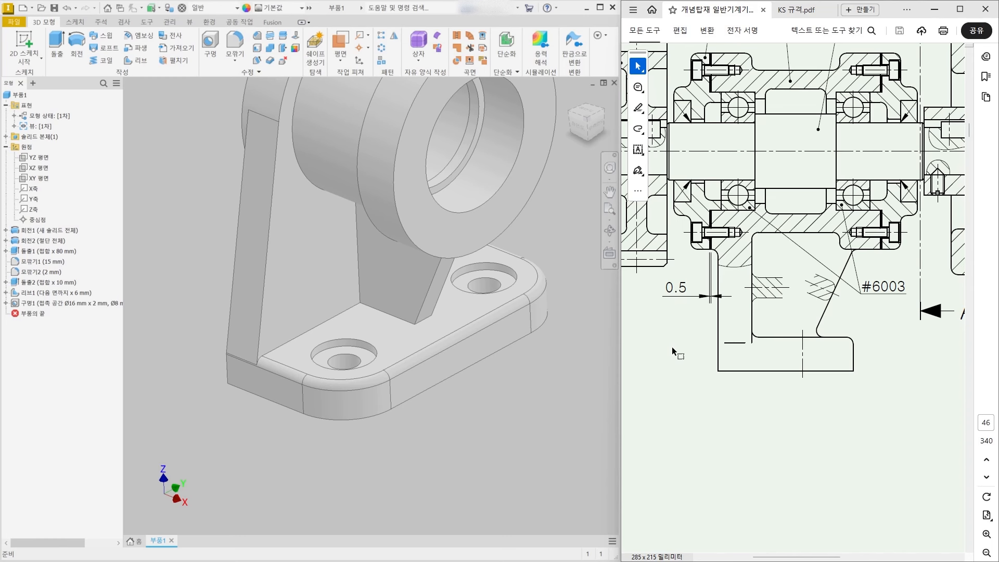
ctrl+scroll(672, 346, down, 2)
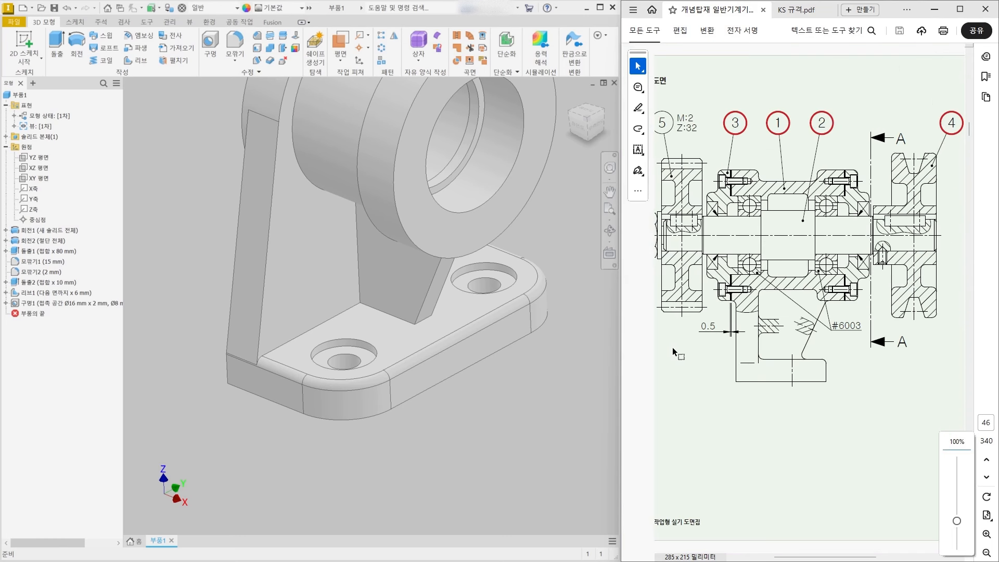
scroll(799, 552, right, 4)
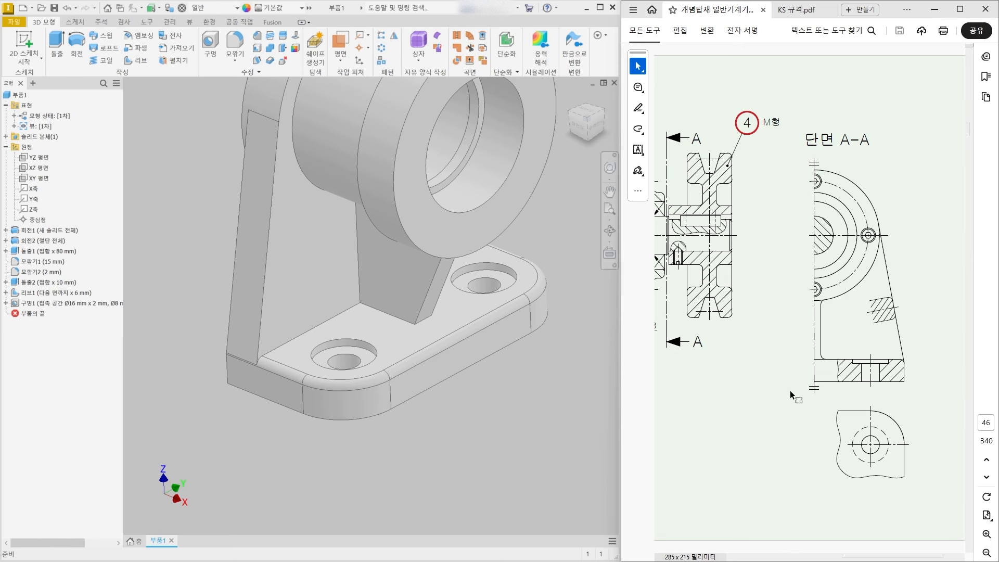
drag(857, 555, 783, 556)
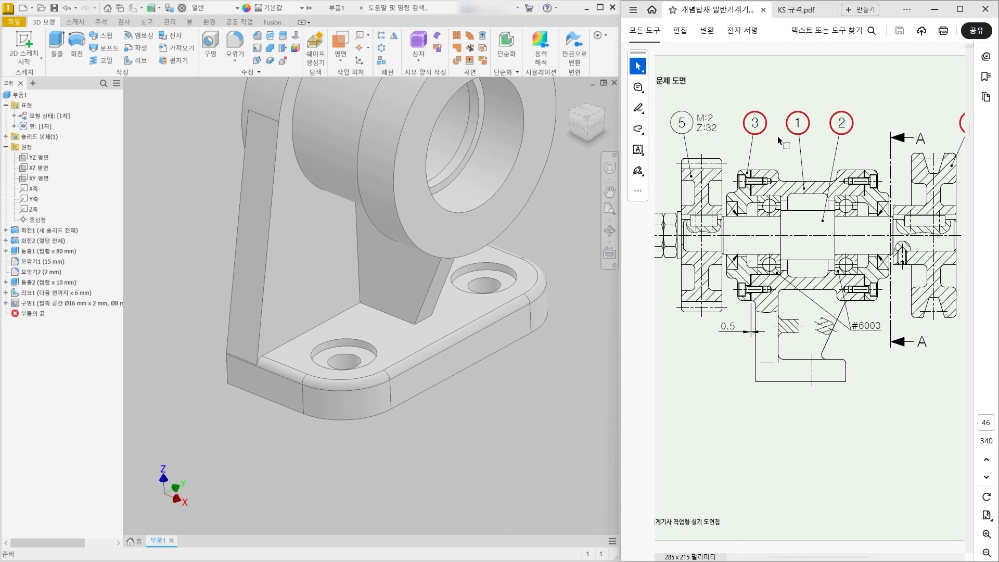
ctrl+scroll(778, 135, up, 1)
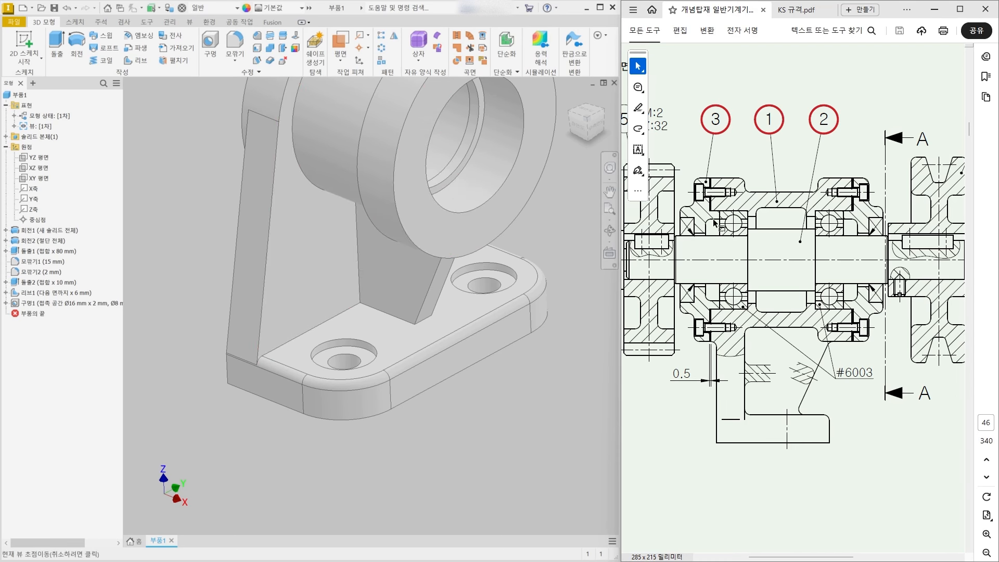
ctrl+scroll(688, 149, up, 2)
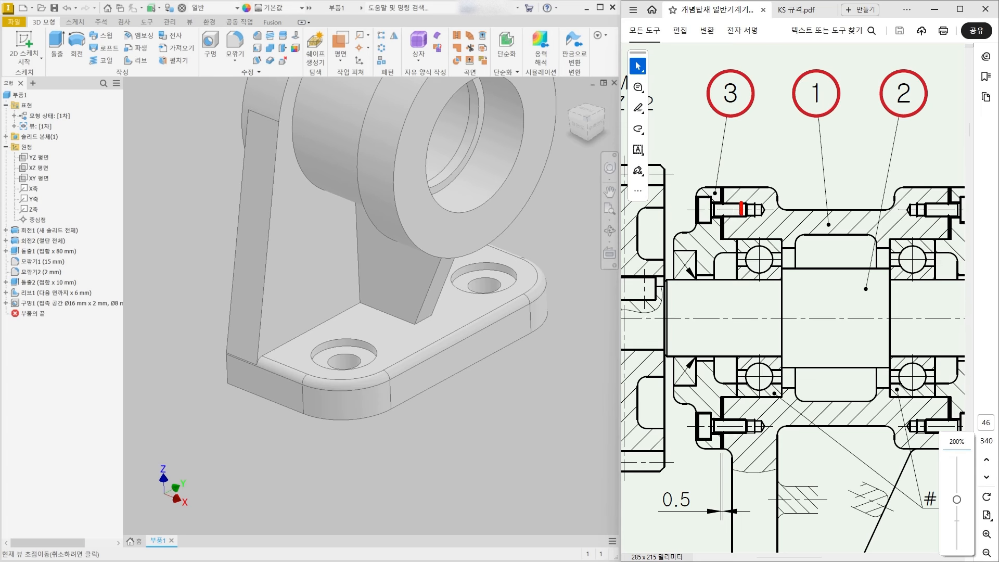
mouse_move(740, 204)
mouse_down()
mouse_move(763, 182)
mouse_move(773, 200)
mouse_move(764, 204)
mouse_move(739, 180)
mouse_move(753, 206)
mouse_up()
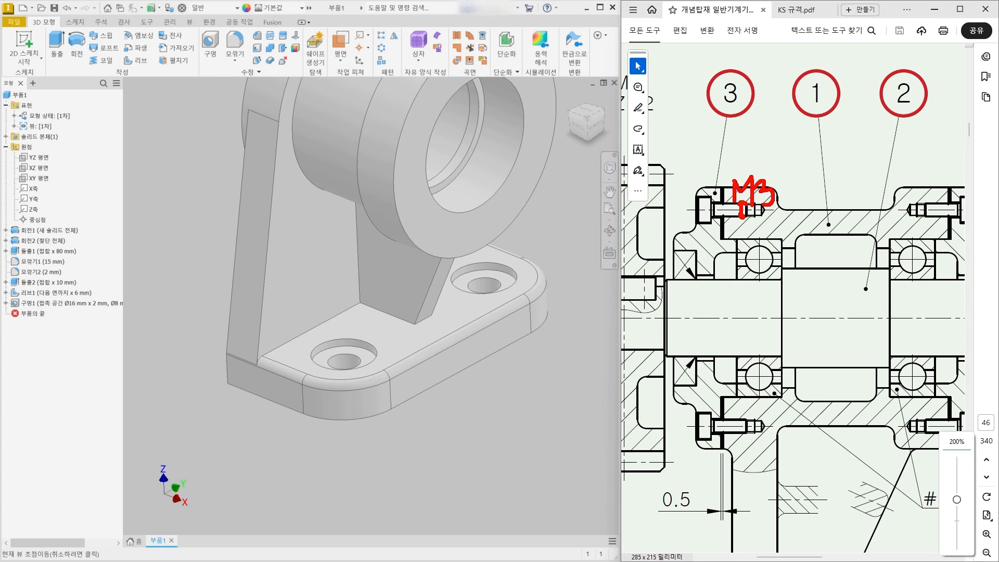
key(Escape)
- Study the spacing between the upper and lower cover bolt centrelines in the assembly drawing
key(ctrl+2)
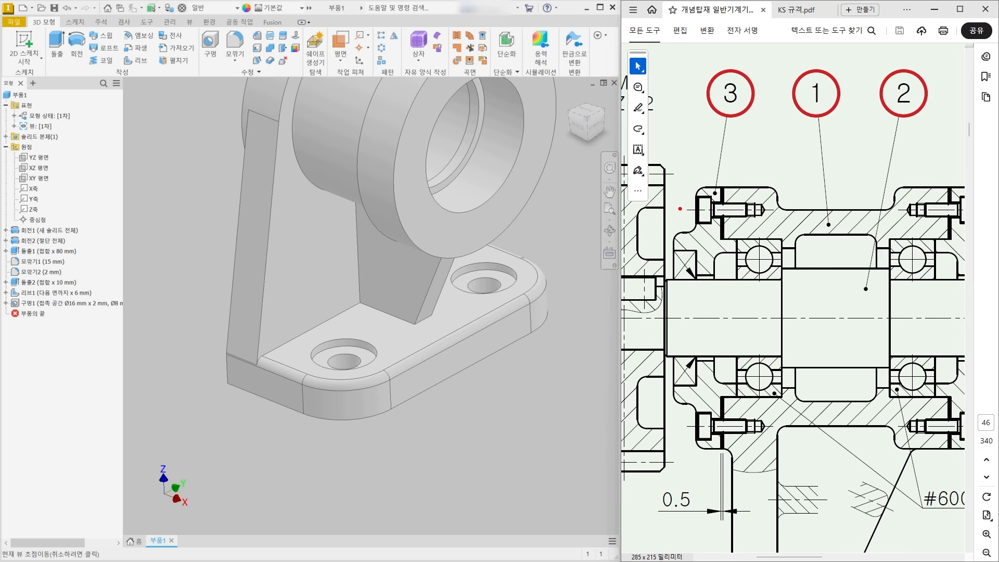
shift+drag(680, 208, 784, 211)
shift+drag(680, 427, 771, 427)
shift+drag(729, 209, 728, 426)
mouse_move(717, 415)
mouse_down()
mouse_move(734, 417)
mouse_move(744, 399)
mouse_up()
drag(729, 210, 739, 221)
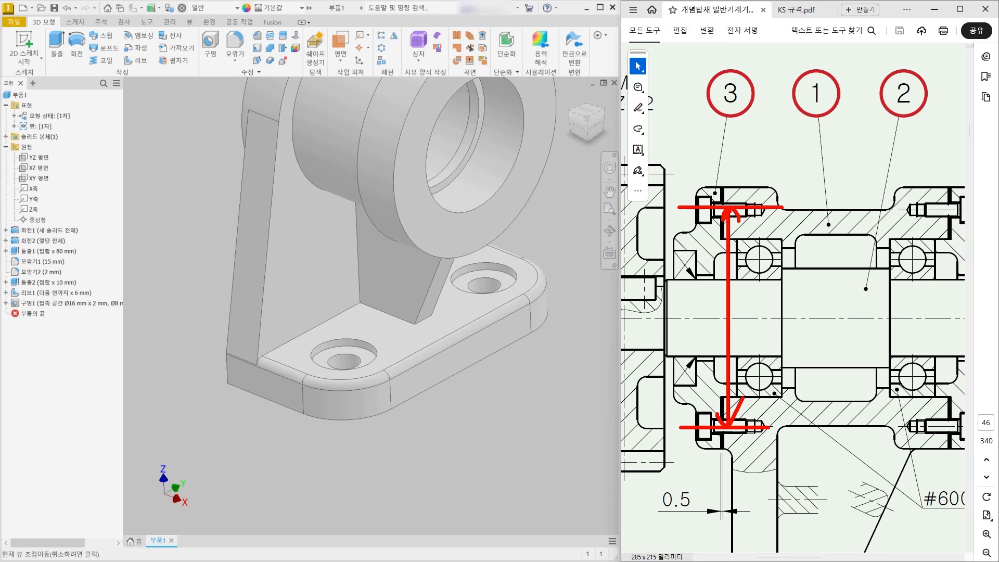
mouse_move(769, 261)
mouse_down()
mouse_move(750, 286)
mouse_move(792, 288)
mouse_up()
drag(769, 259, 766, 316)
mouse_move(819, 273)
mouse_down()
mouse_move(808, 250)
mouse_move(817, 309)
mouse_move(829, 266)
mouse_up()
key(Escape)
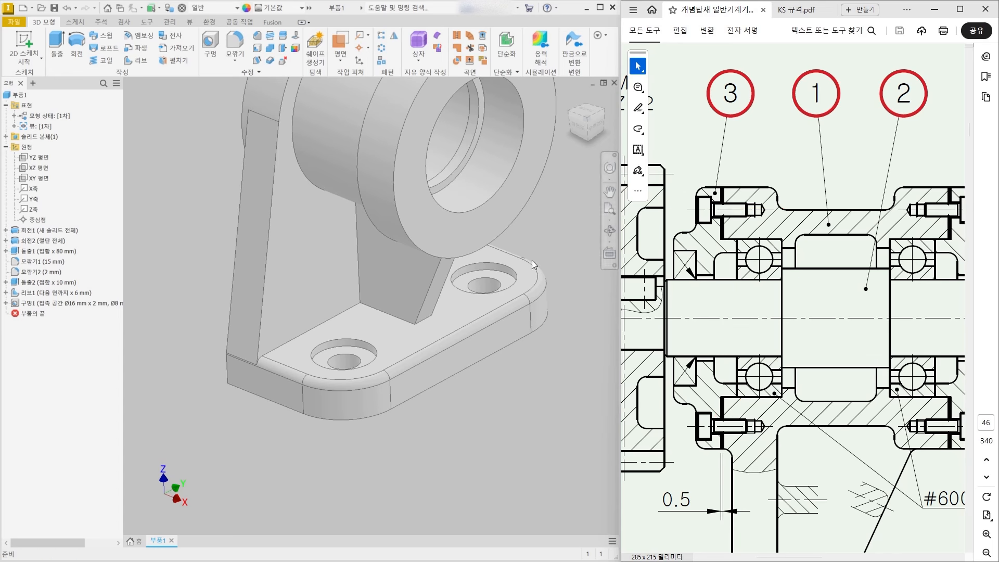
- Start a new sketch on the bearing housing's ring-shaped end face on the support side
scroll(414, 303, down, 5)
shift+middle_drag(344, 301, 396, 234)
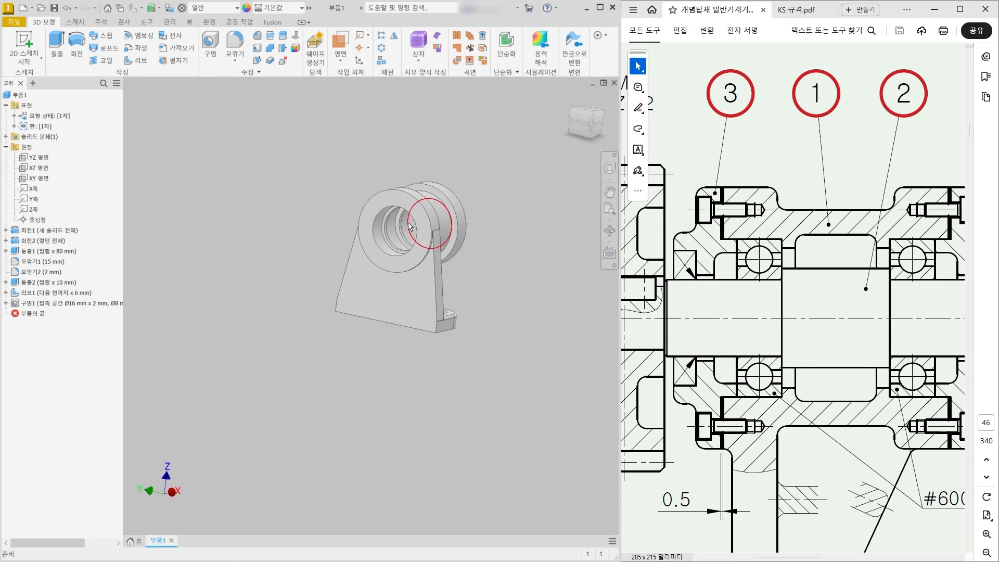
click(412, 203)
right_click(411, 203)
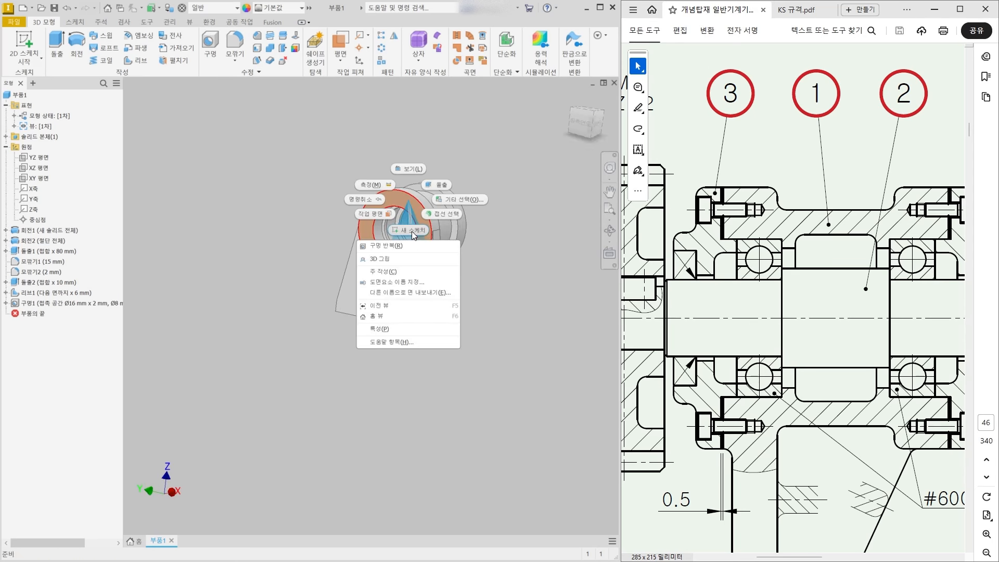
click(392, 307)
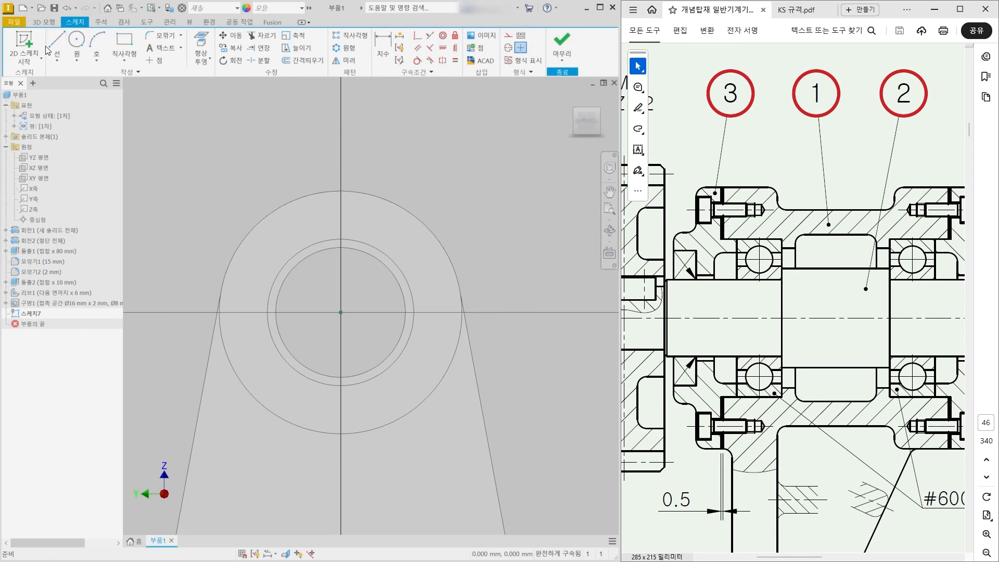
- Sketch a 24 mm vertical line upward from the bore centre on the flange face and finish the sketch
key(l)
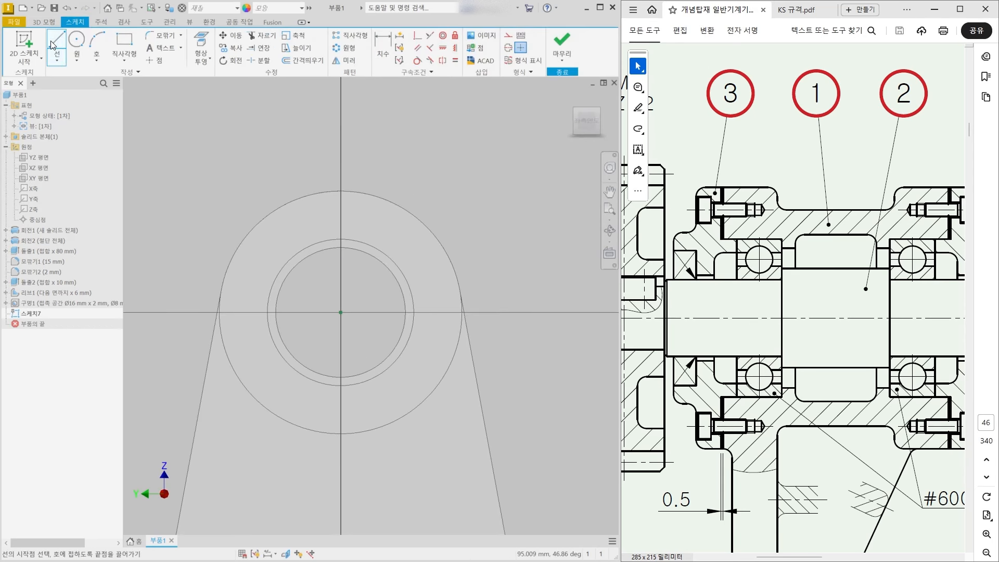
click(341, 312)
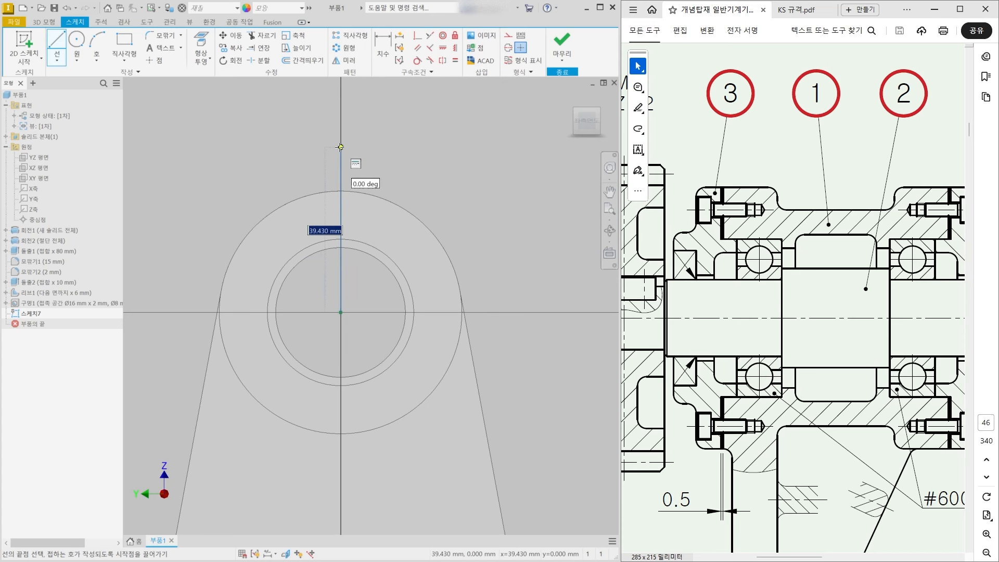
text(24)
key(Return)
key(Escape)
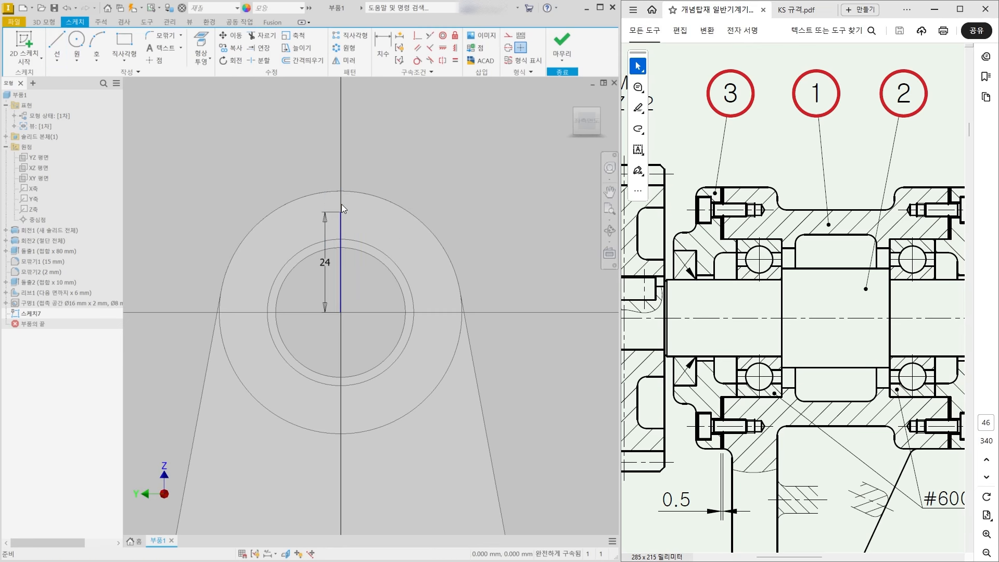
click(560, 53)
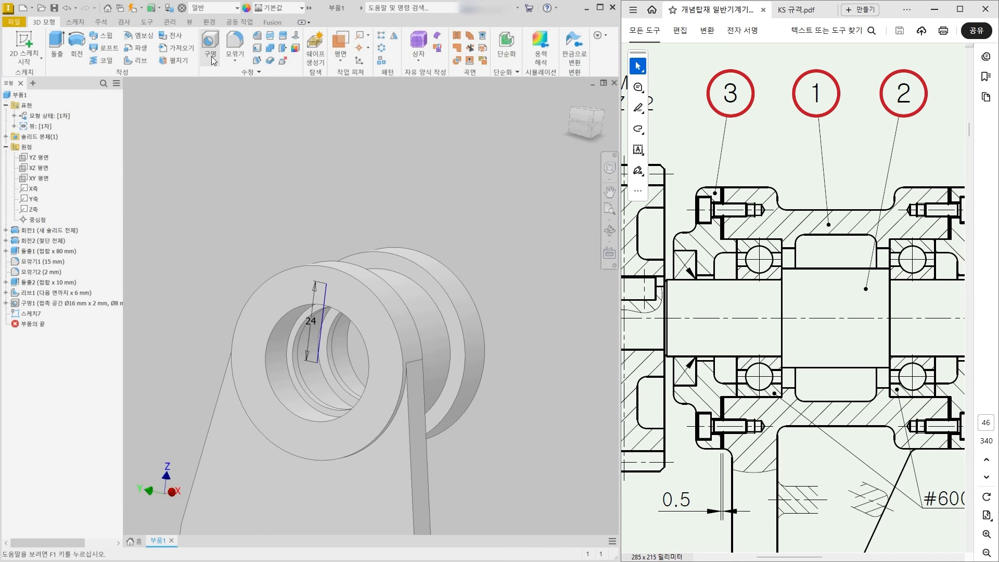
- Place a hole at the upper endpoint of the 24 mm sketch line and make it a tapped hole without a seat
click(211, 53)
scroll(354, 203, down, 4)
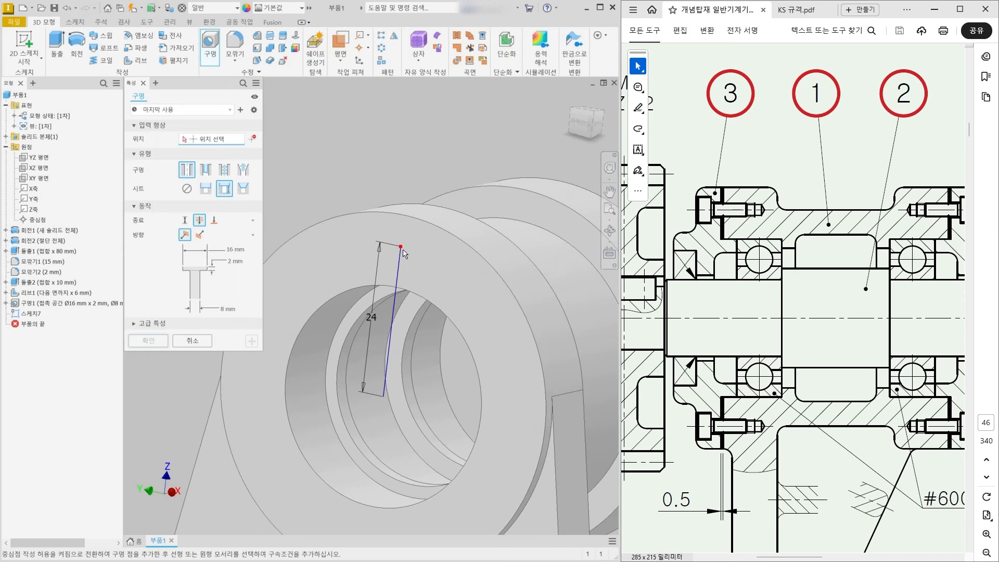
click(402, 247)
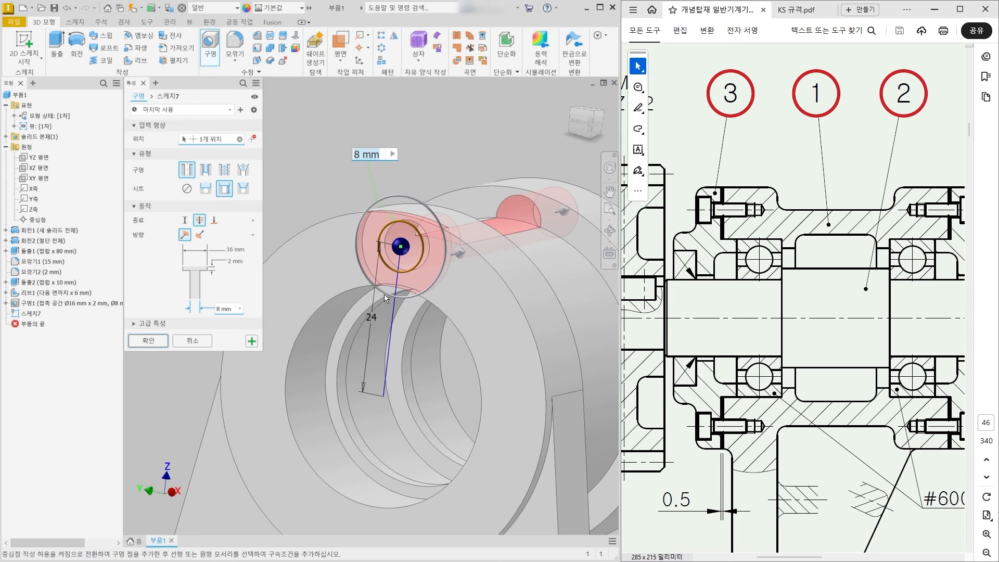
scroll(383, 295, up, 4)
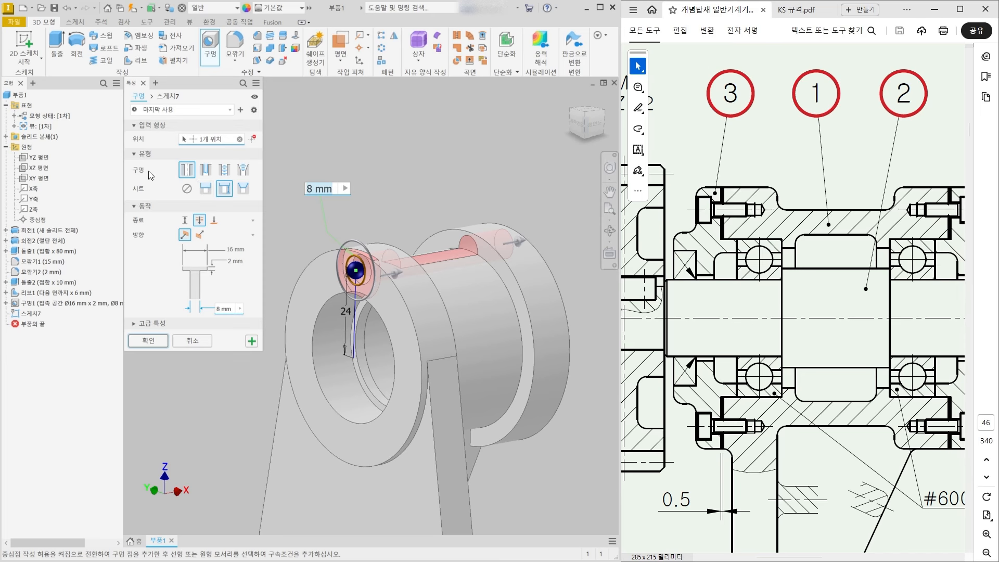
click(225, 170)
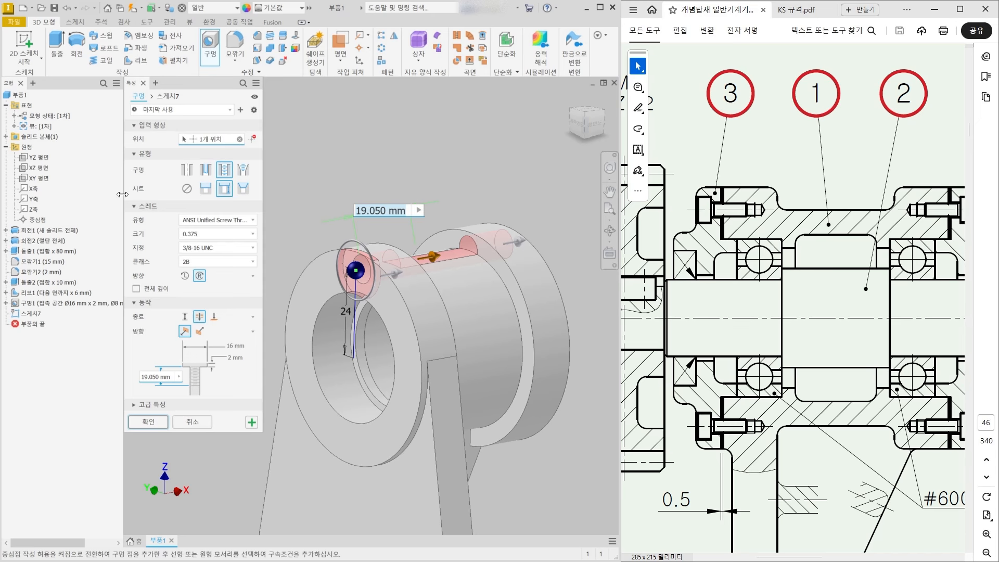
click(187, 188)
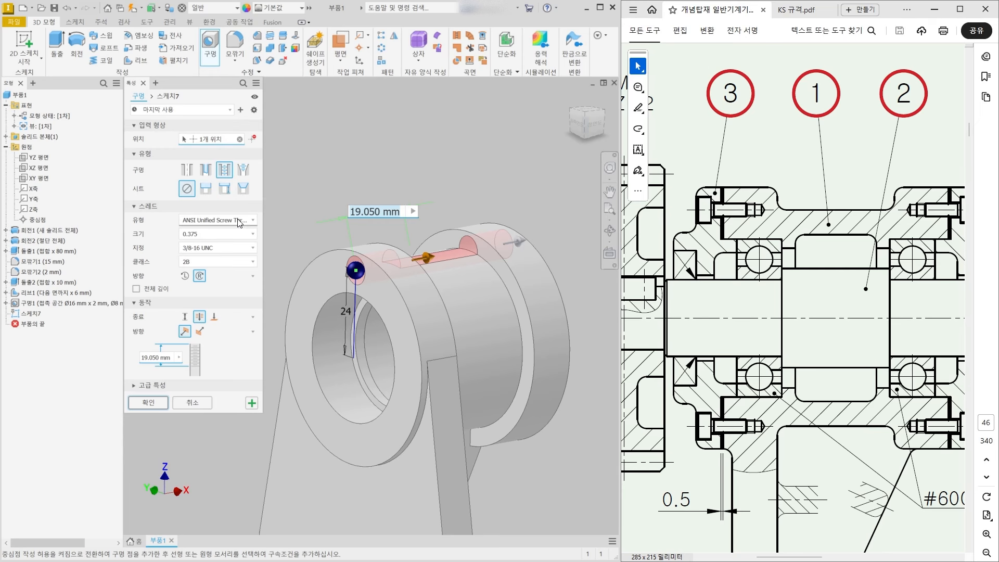
- Set the hole's thread type to ISO Metric profile and its size to 3
scroll(232, 226, down, 9)
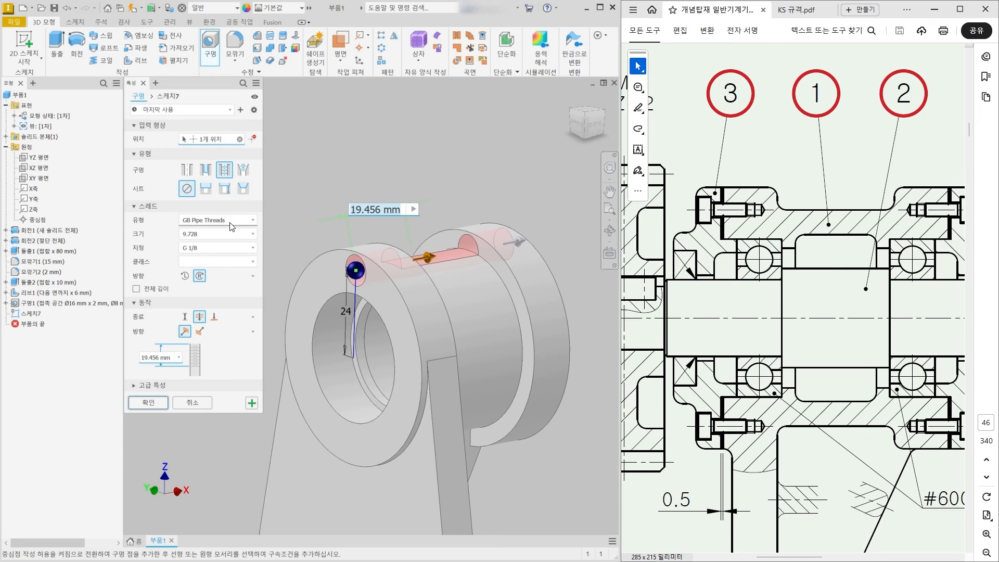
click(232, 226)
click(210, 257)
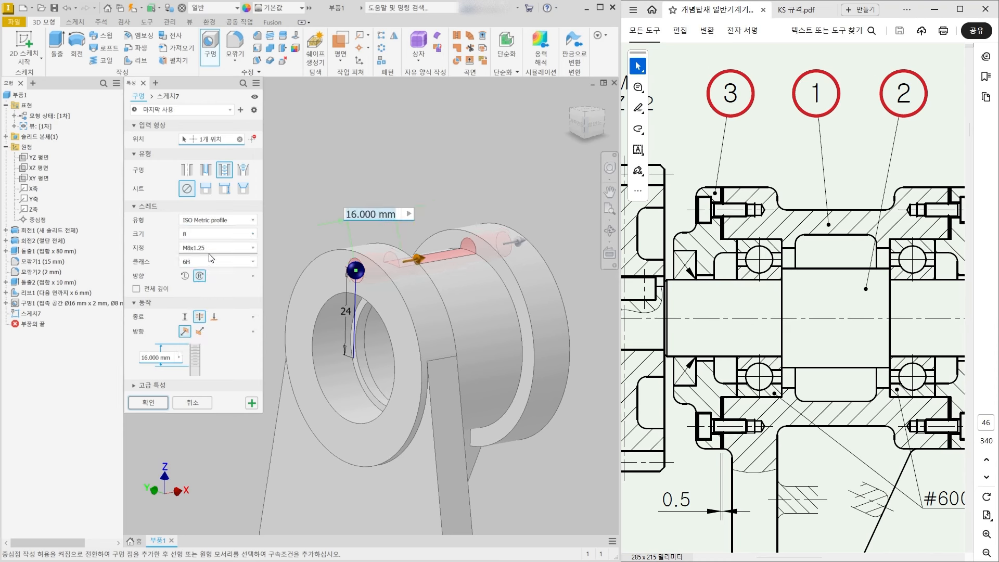
double_click(239, 228)
click(238, 228)
click(239, 227)
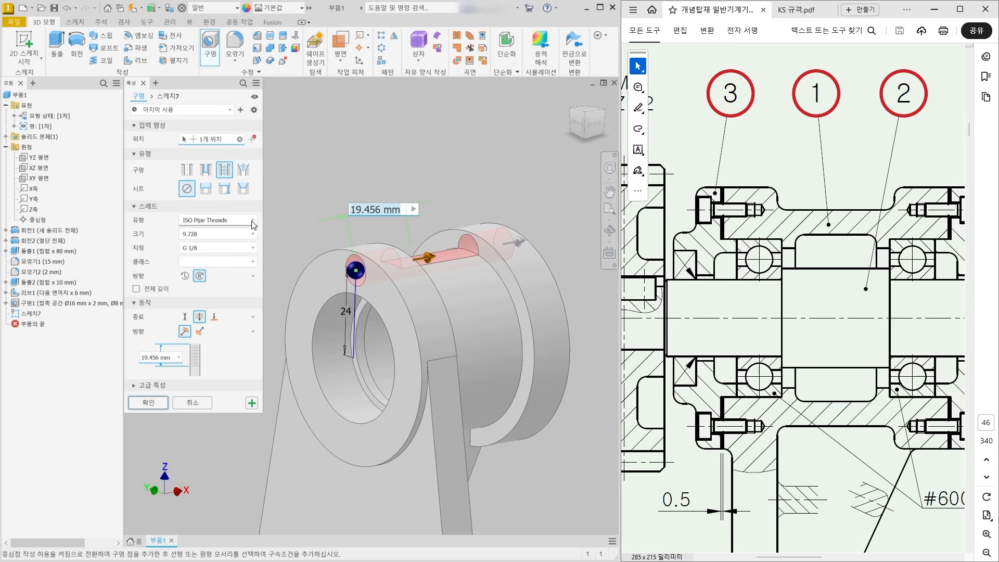
click(253, 225)
click(224, 256)
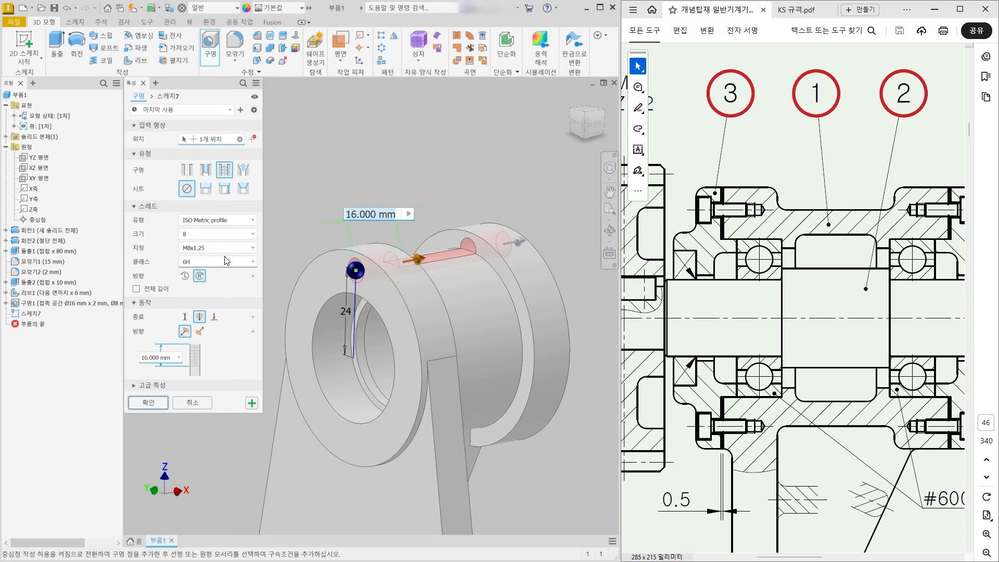
click(254, 235)
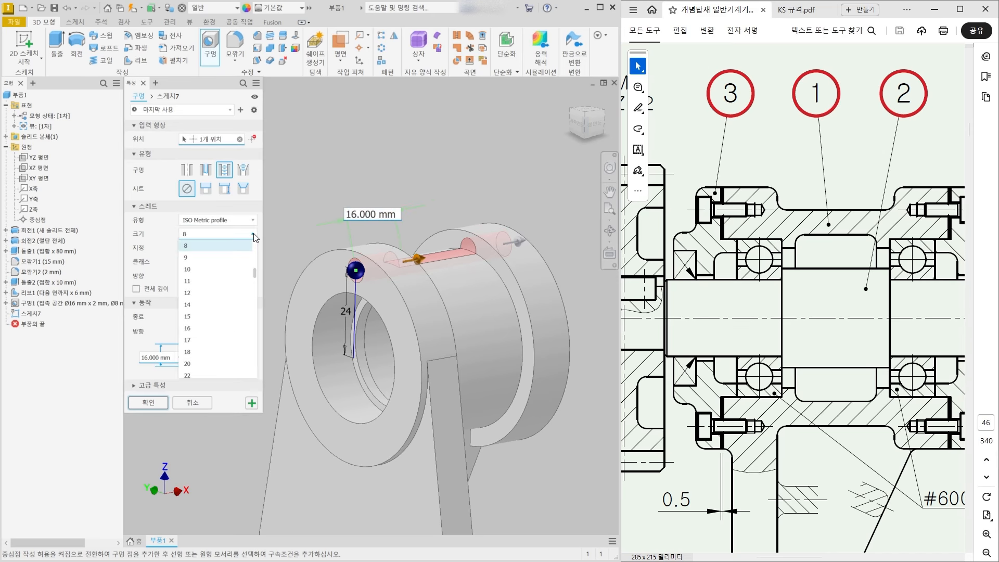
scroll(230, 262, down, 3)
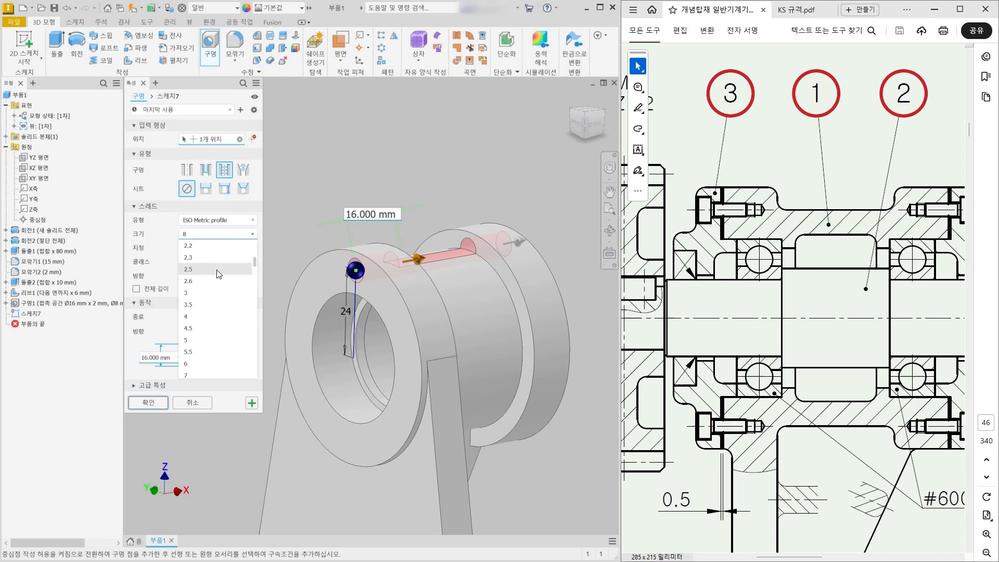
click(201, 295)
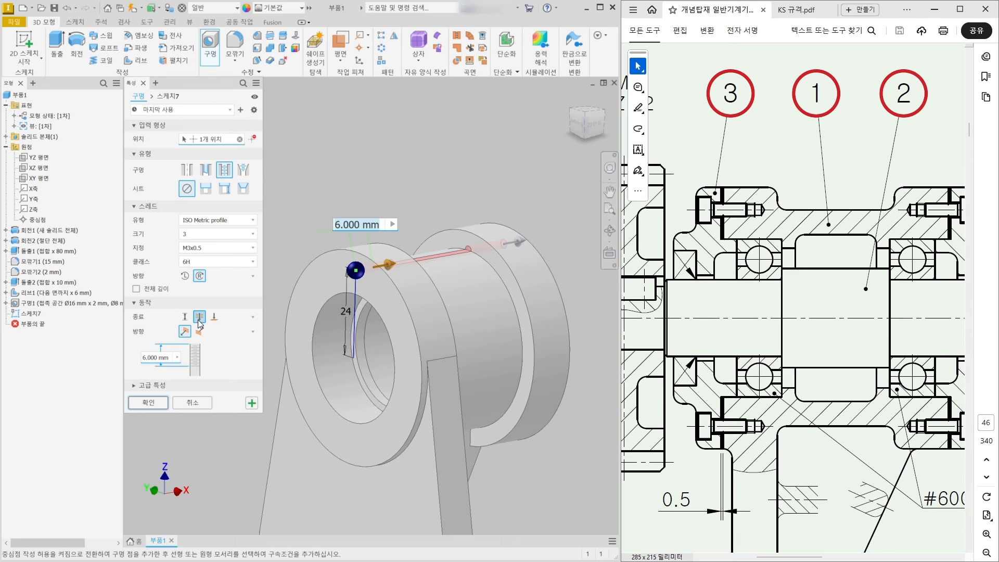
- Terminate the tapped hole by distance and set its thread depth to 7 mm
shift+middle_drag(423, 375, 395, 372)
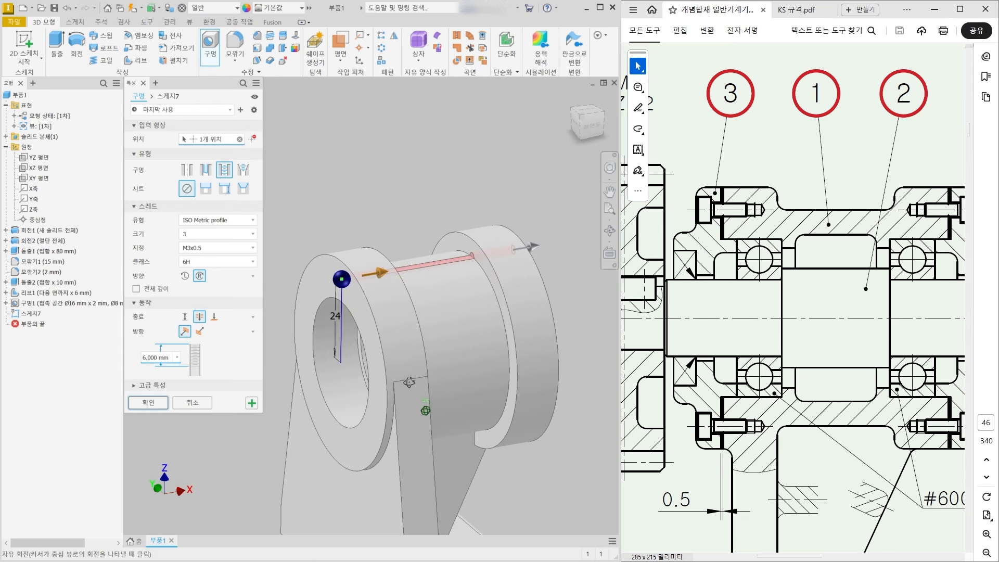
click(184, 319)
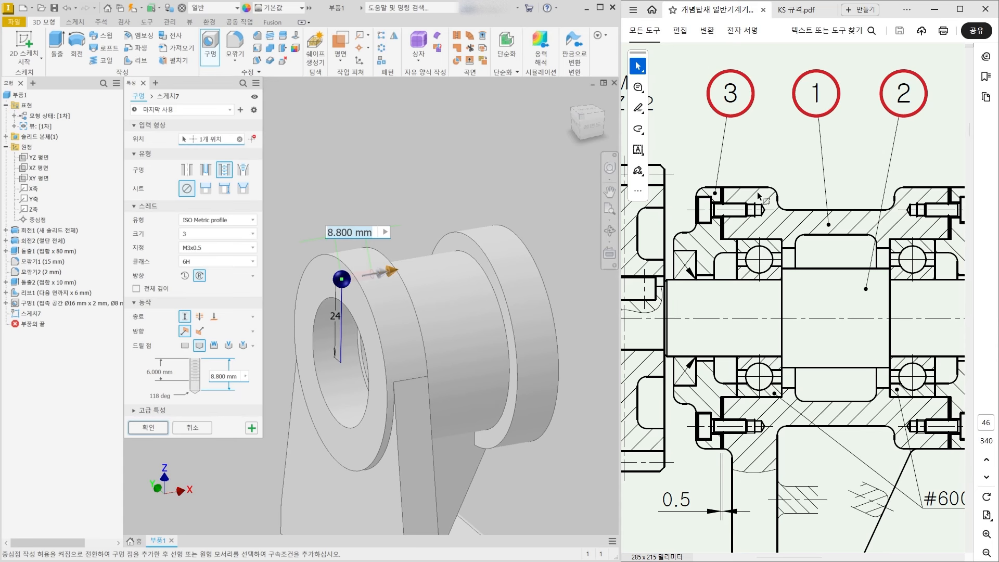
scroll(739, 234, up, 2)
ctrl+scroll(734, 237, up, 3)
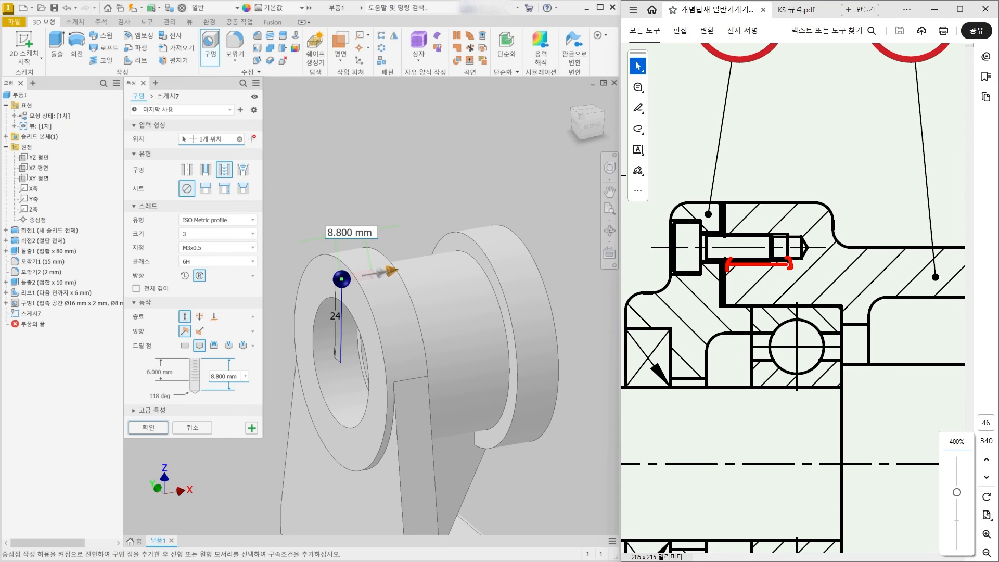
click(164, 374)
text(7)
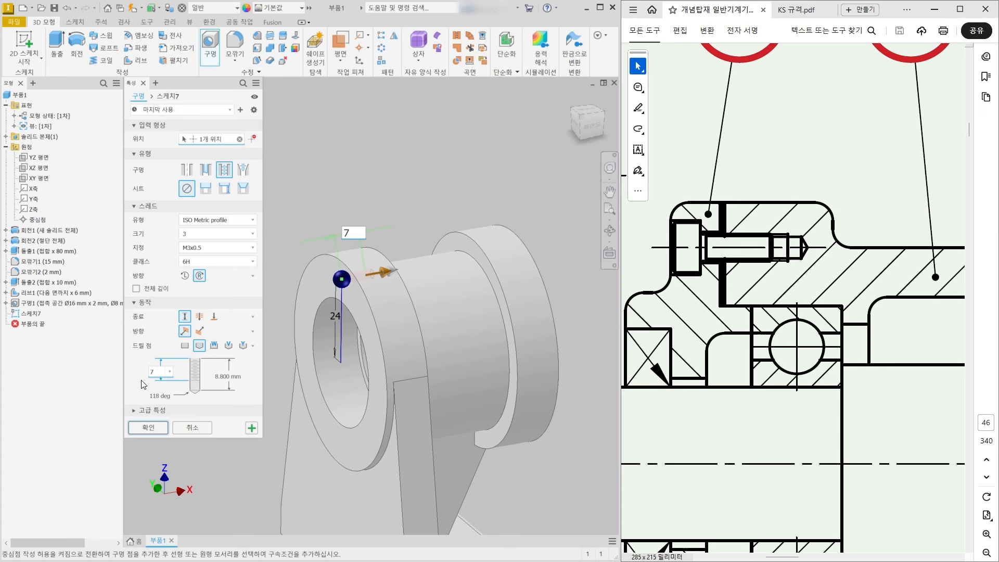
- Compare the screw hole's full depth in the section drawing, set the drill depth to 9 mm and create the hole
click(736, 264)
key(ctrl+2)
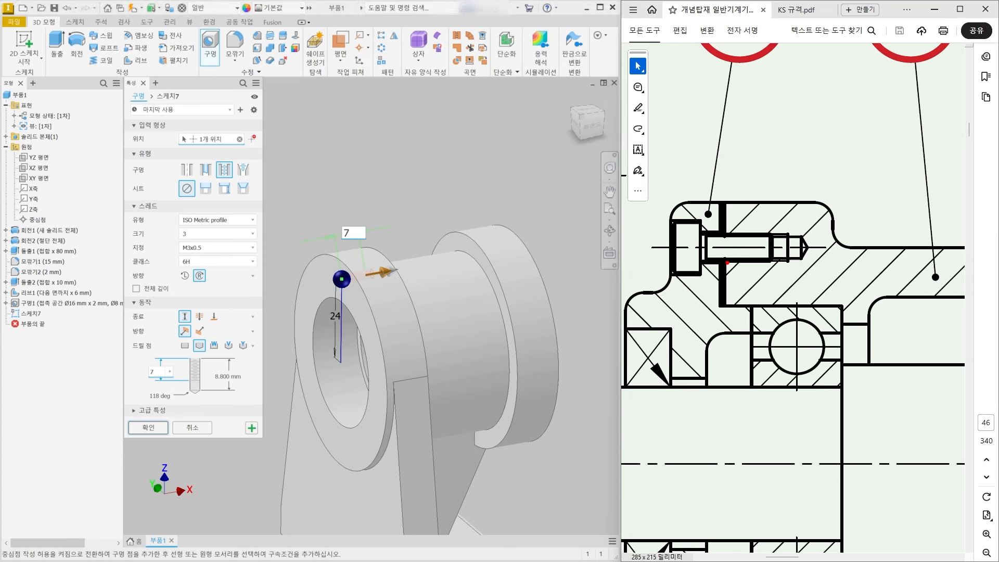
mouse_move(727, 262)
mouse_down()
mouse_move(802, 261)
mouse_move(803, 269)
mouse_up()
drag(738, 258, 724, 282)
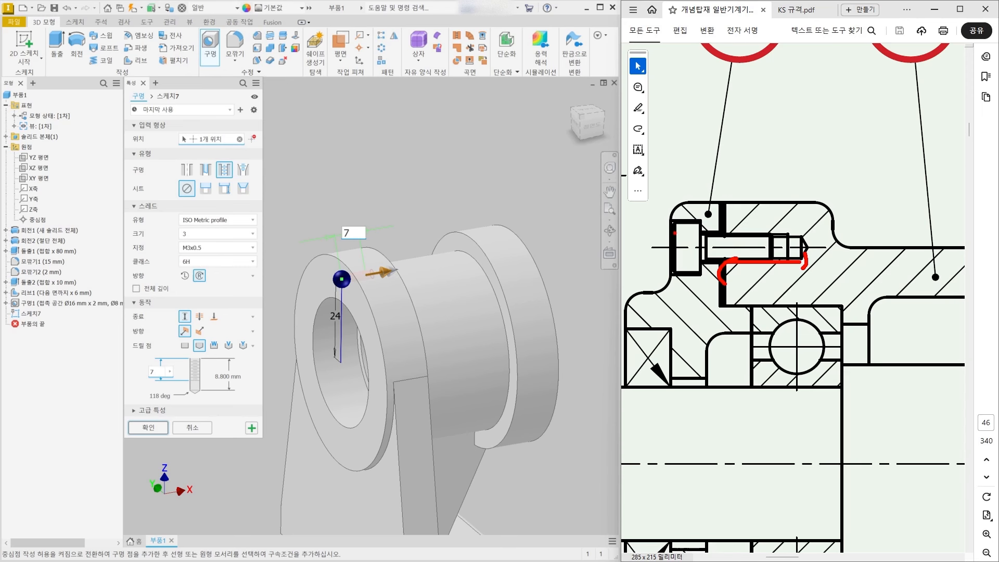
drag(680, 227, 699, 210)
mouse_move(810, 245)
mouse_down()
mouse_move(809, 254)
mouse_move(812, 233)
mouse_move(805, 266)
mouse_up()
key(Escape)
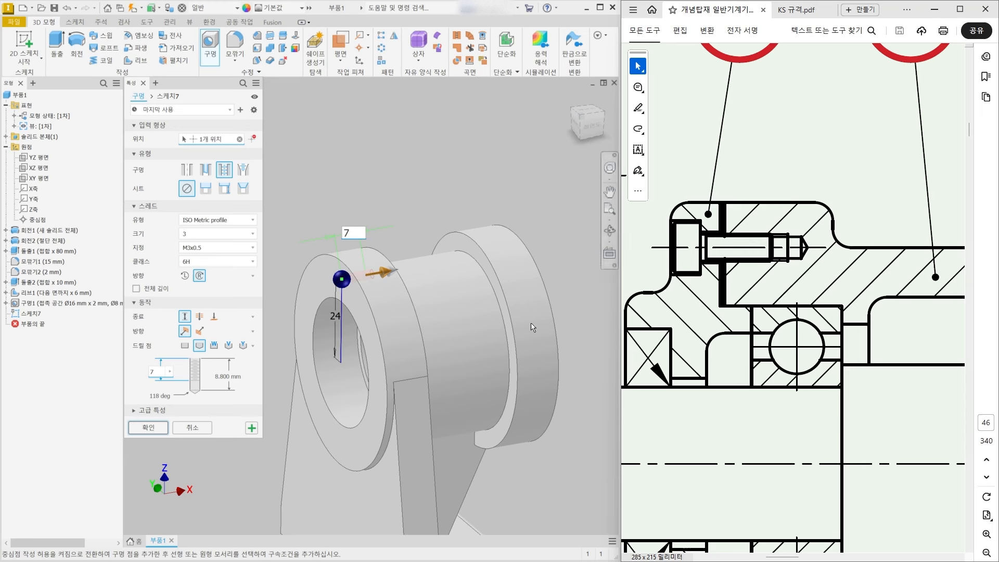
click(228, 377)
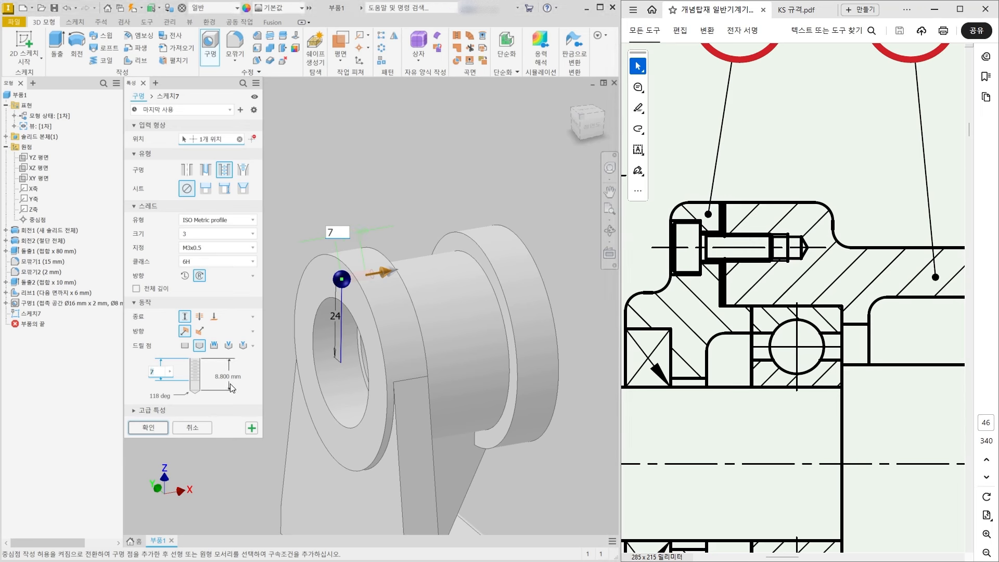
text(9)
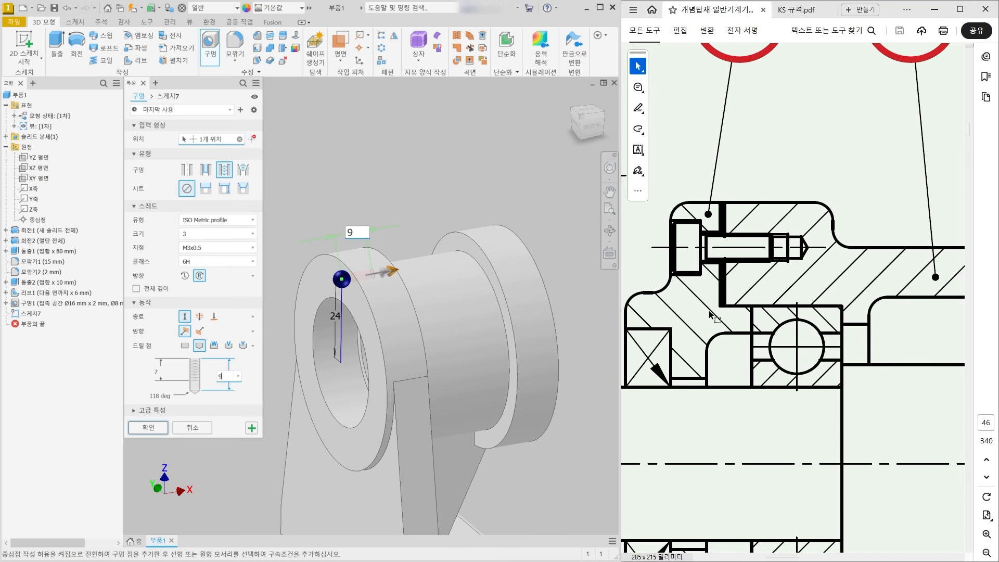
click(660, 302)
ctrl+scroll(660, 302, down, 2)
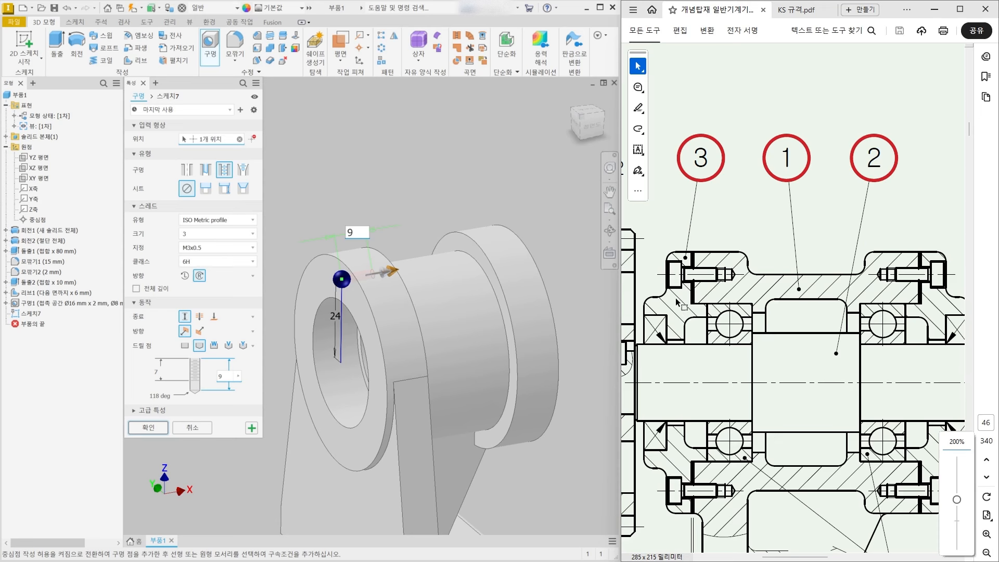
click(154, 430)
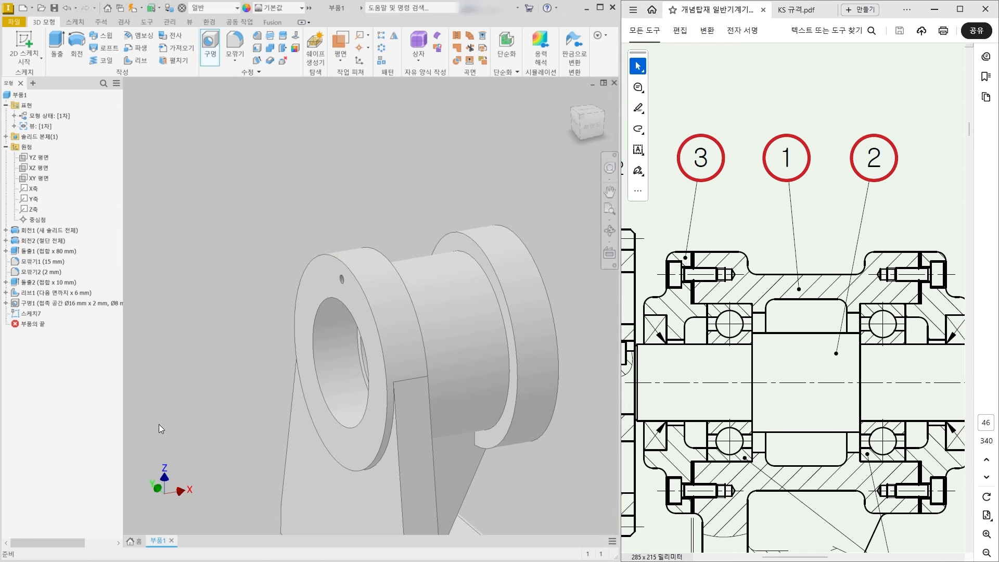
- Create a circular pattern of the M3 tapped hole around the flange axis with 4 instances over 360 degrees
middle_drag(249, 389, 250, 333)
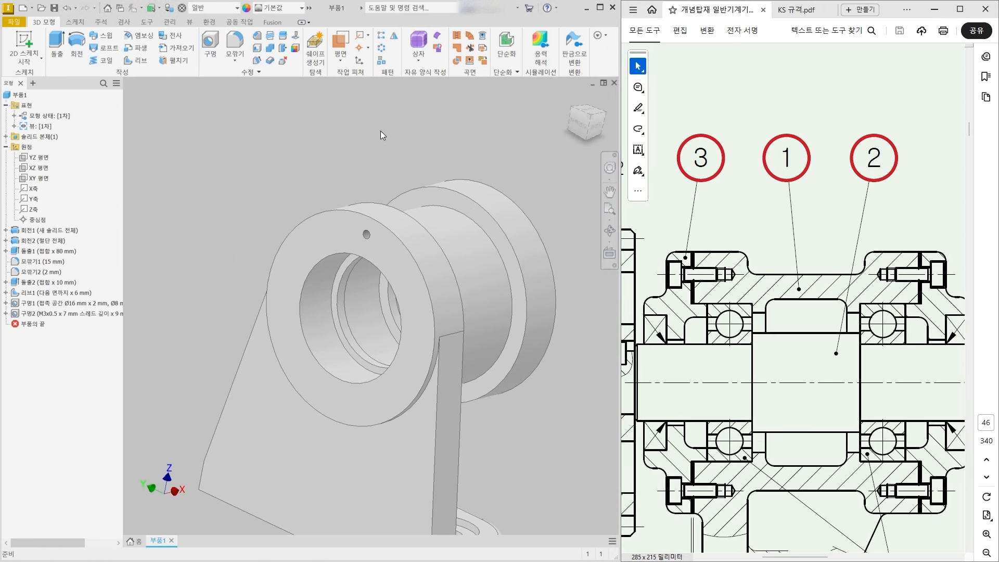
click(384, 49)
click(45, 314)
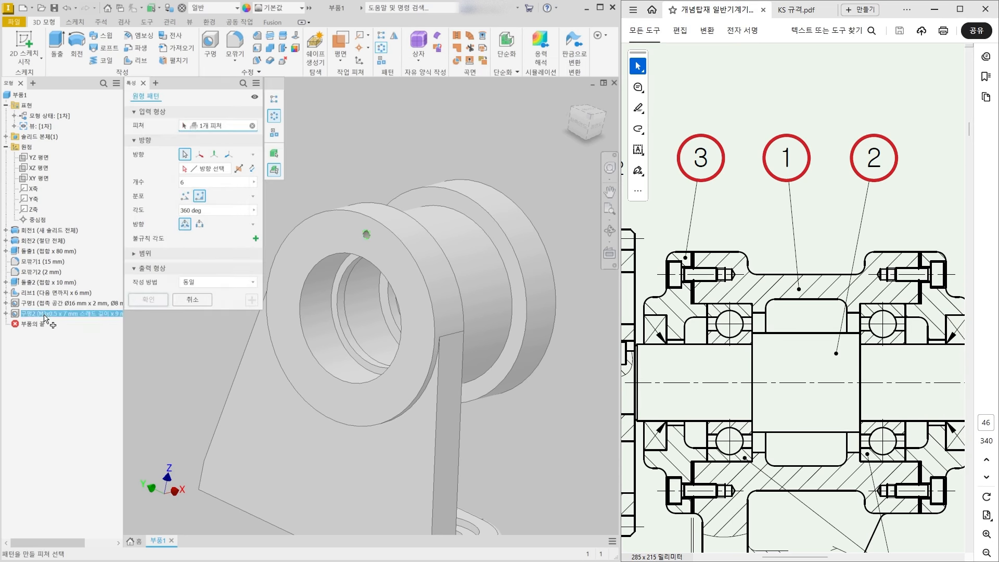
click(208, 170)
shift+middle_drag(400, 364, 318, 345)
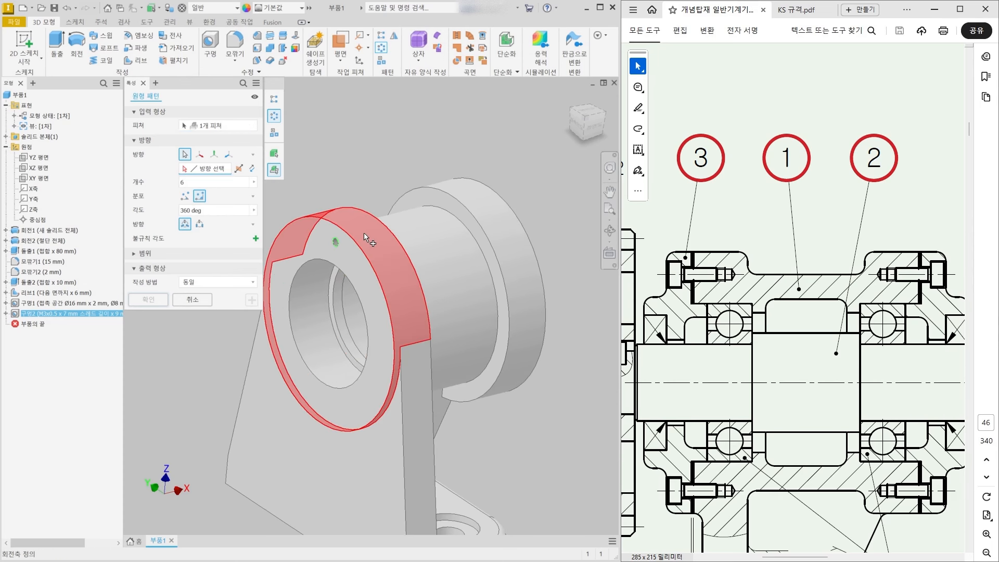
click(364, 232)
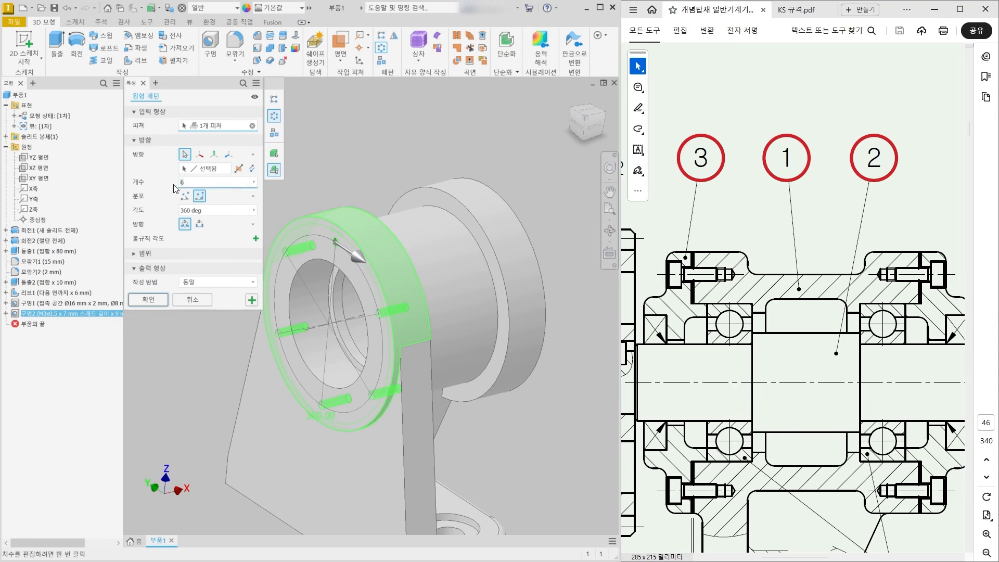
key(BackSpace)
text(4)
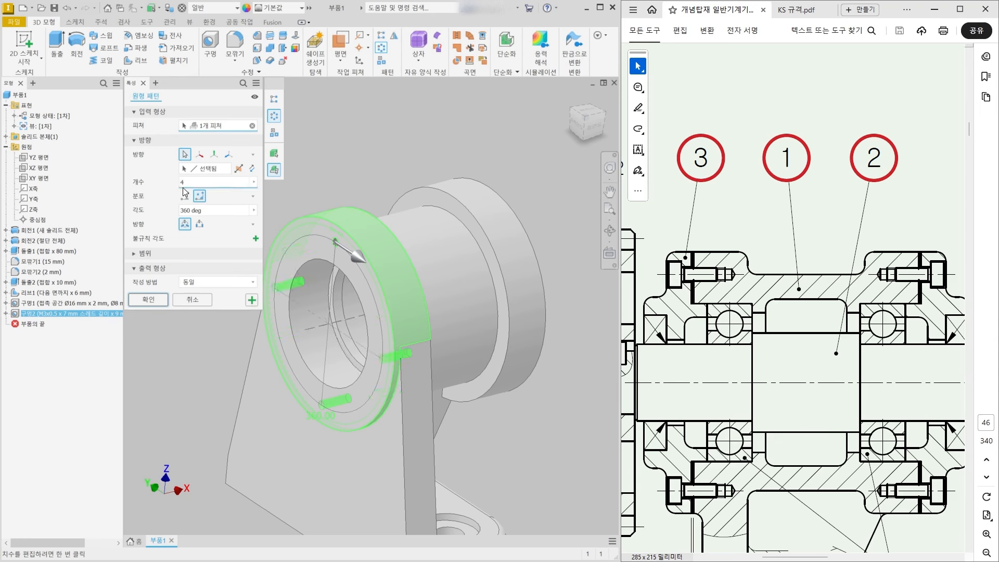
click(148, 300)
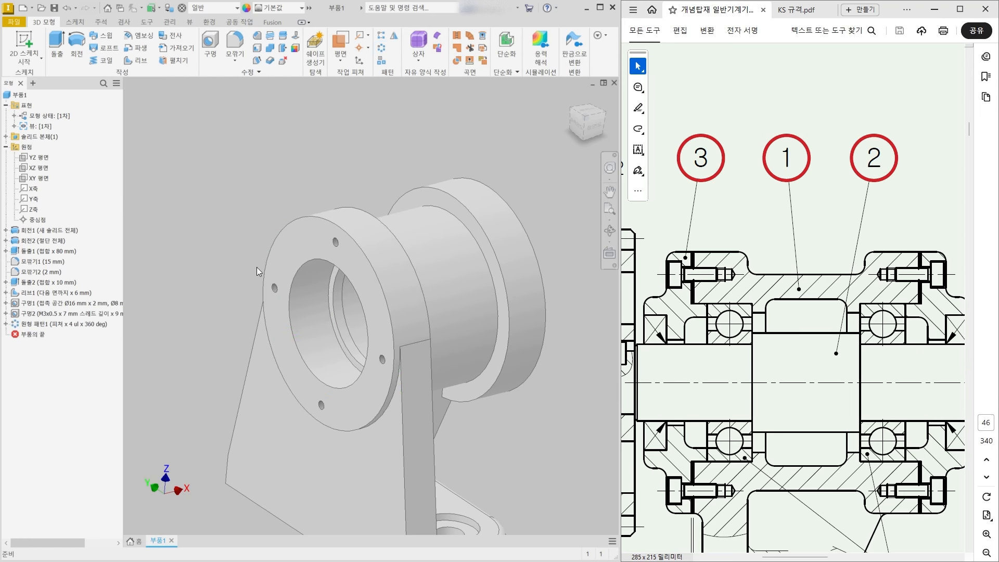
- Mirror the M3 tapped hole and its circular pattern about the YZ plane onto the opposite flange face
mouse_move(400, 364)
shift+middle_down()
mouse_move(430, 366)
mouse_move(391, 357)
mouse_move(403, 355)
shift+middle_up()
scroll(426, 365, up, 1)
scroll(490, 285, down, 2)
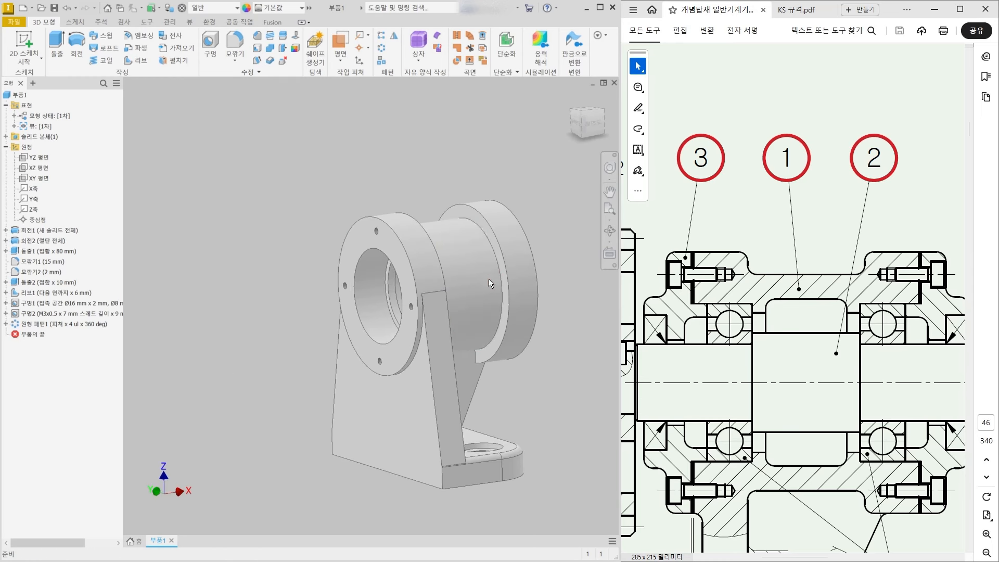
shift+middle_drag(491, 286, 471, 300)
shift+middle_drag(503, 223, 493, 216)
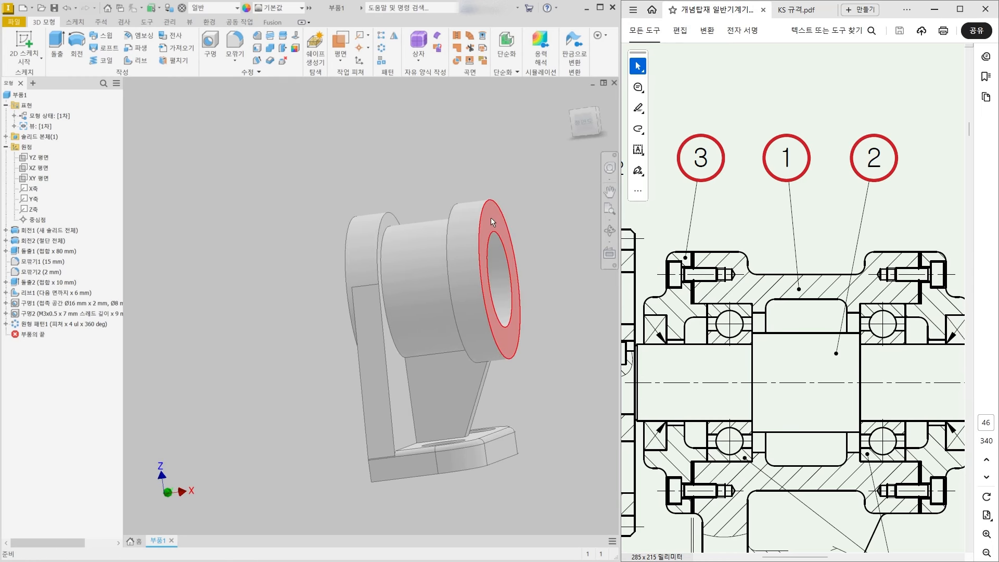
click(391, 35)
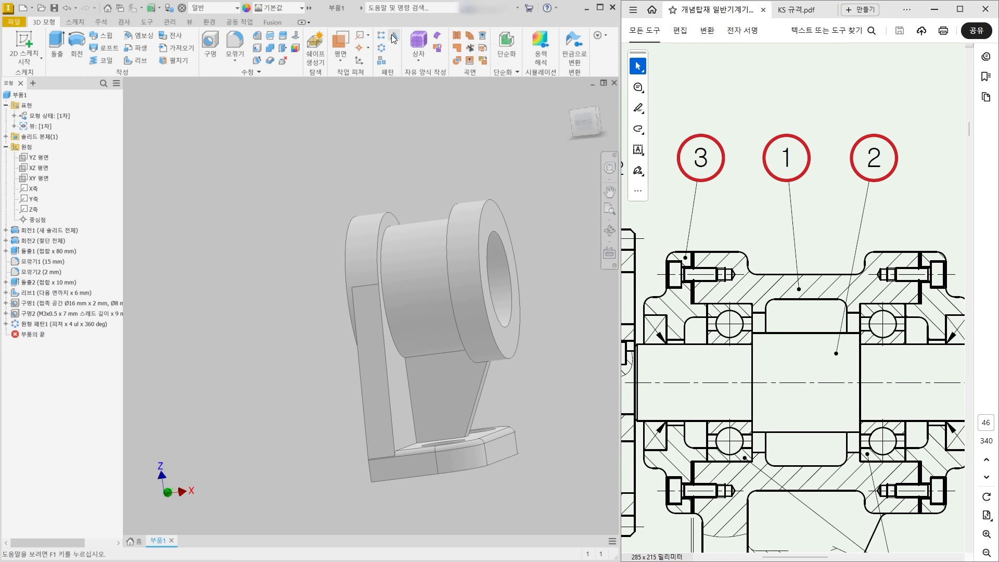
shift+middle_drag(375, 270, 345, 279)
click(54, 313)
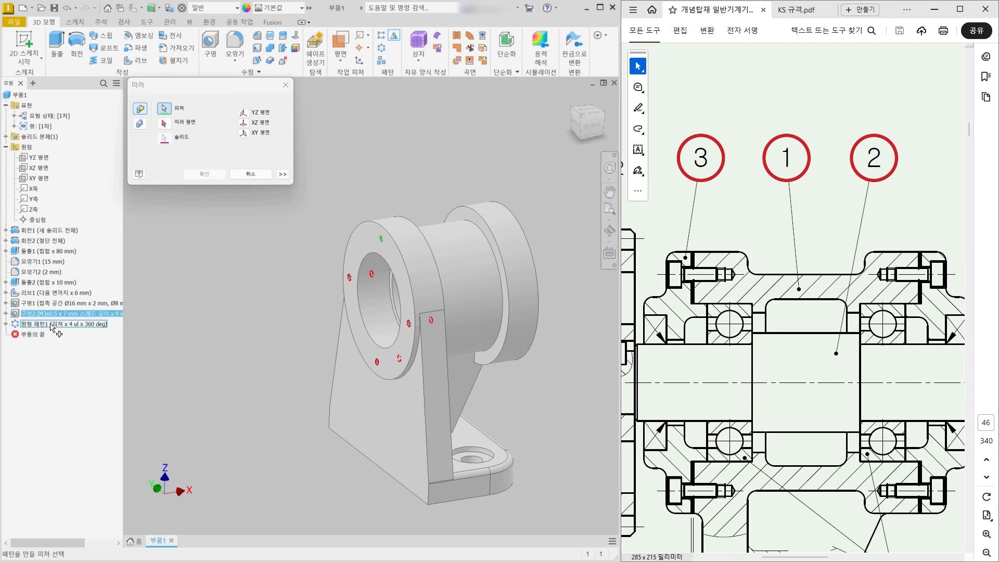
click(51, 324)
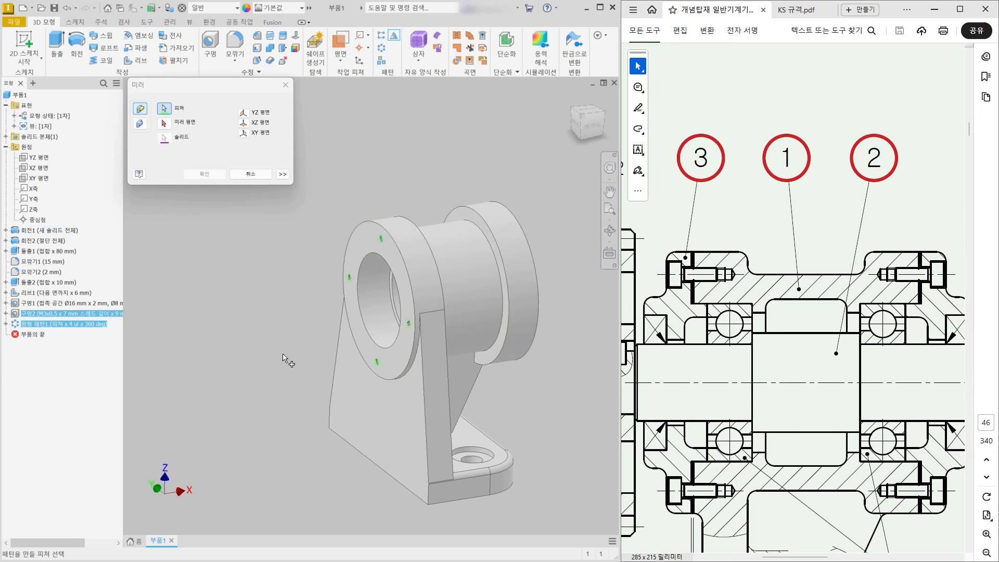
middle_drag(285, 359, 229, 356)
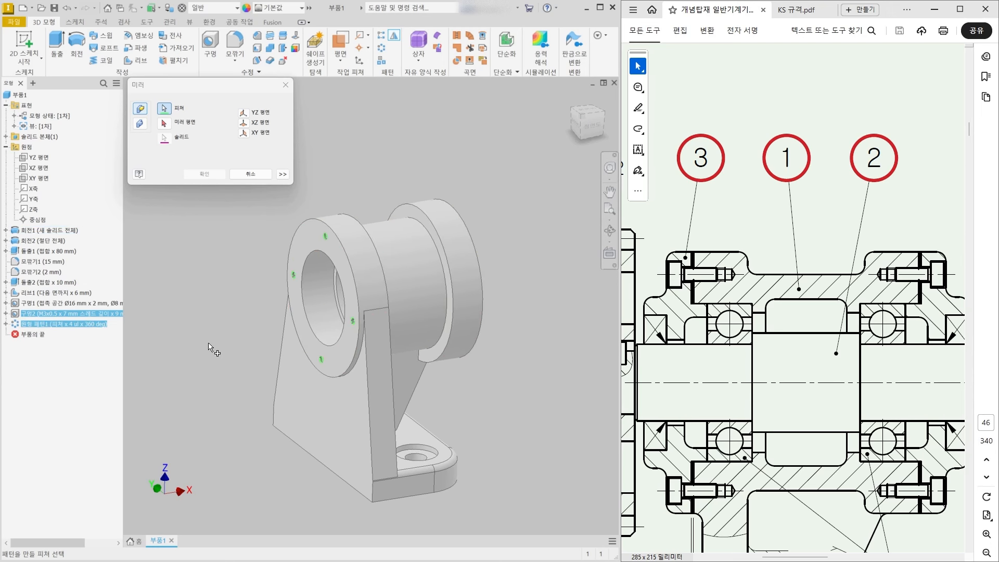
click(167, 123)
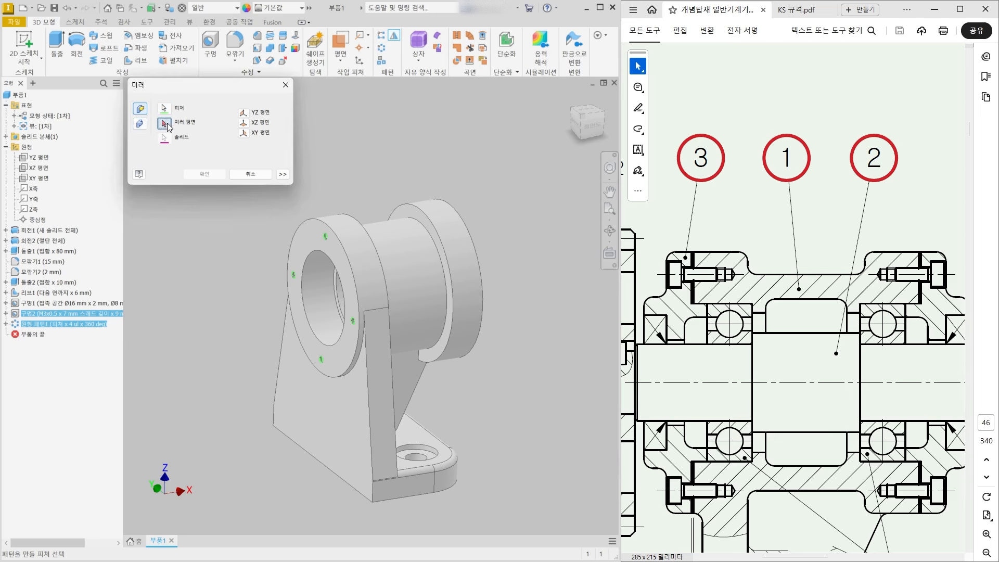
click(166, 121)
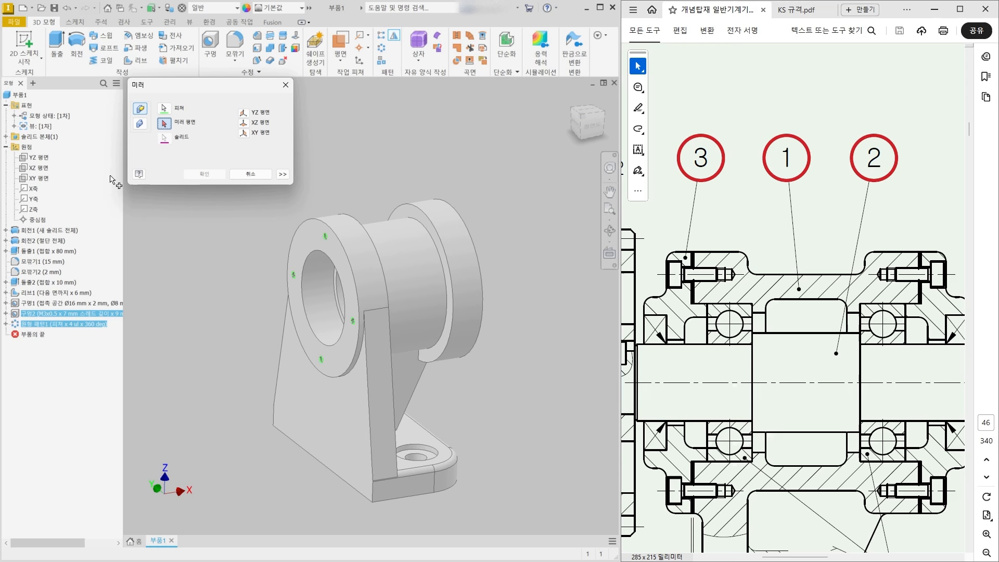
click(47, 158)
shift+middle_drag(367, 354, 336, 354)
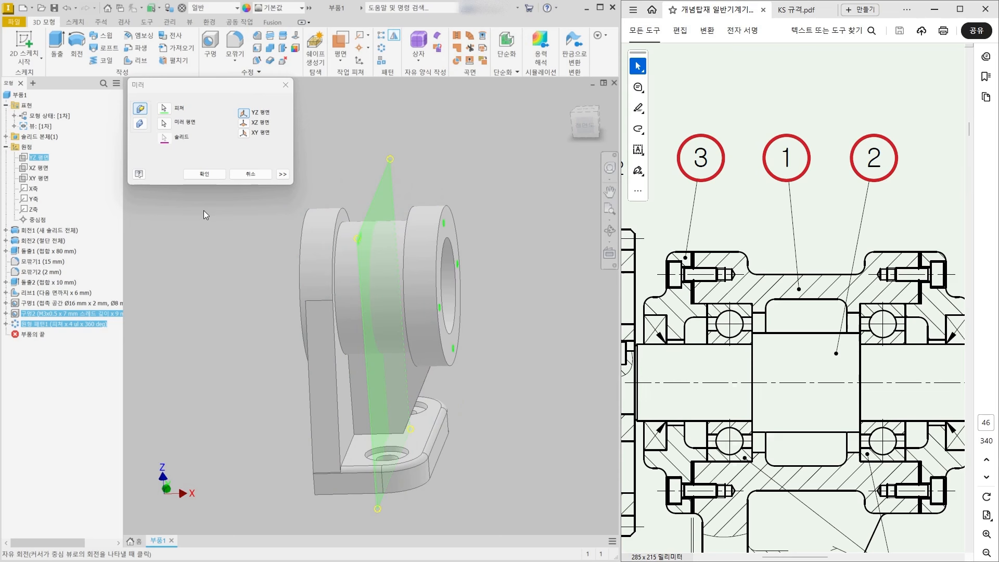
click(204, 174)
shift+middle_drag(352, 401, 391, 383)
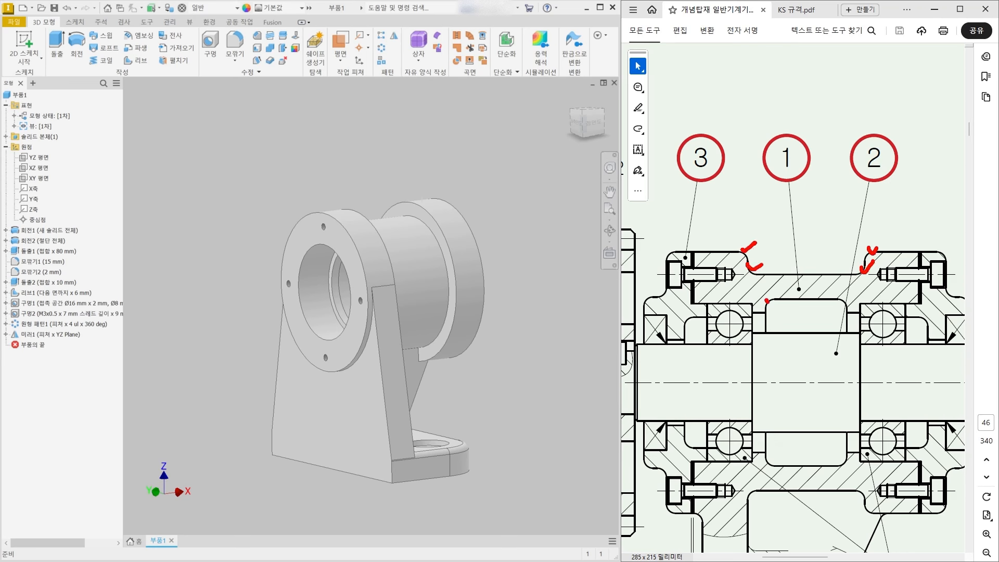
- Start a 2 mm fillet and select the curved edge where the flange meets the support plate's outer face
key(Escape)
shift+middle_drag(418, 398, 344, 402)
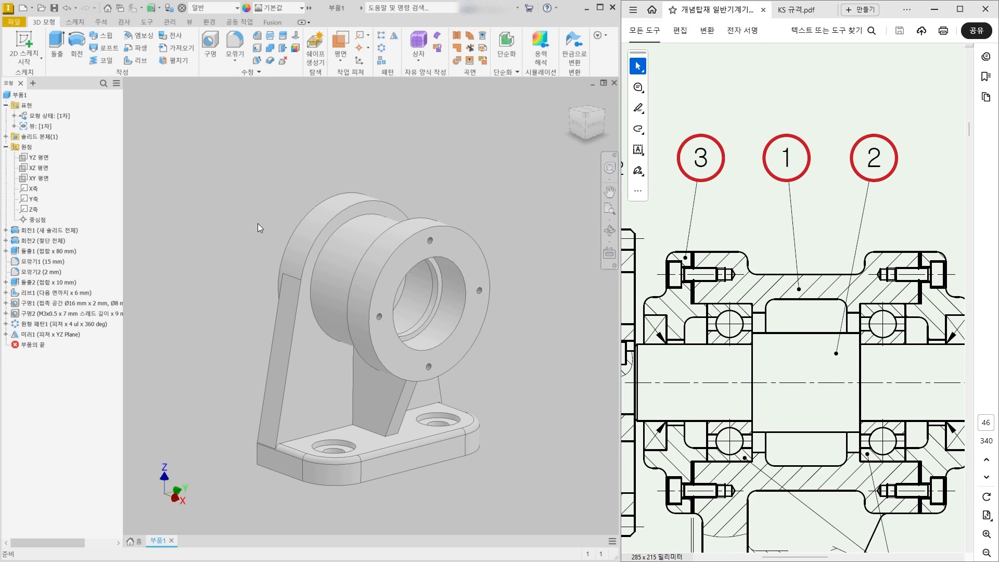
click(237, 38)
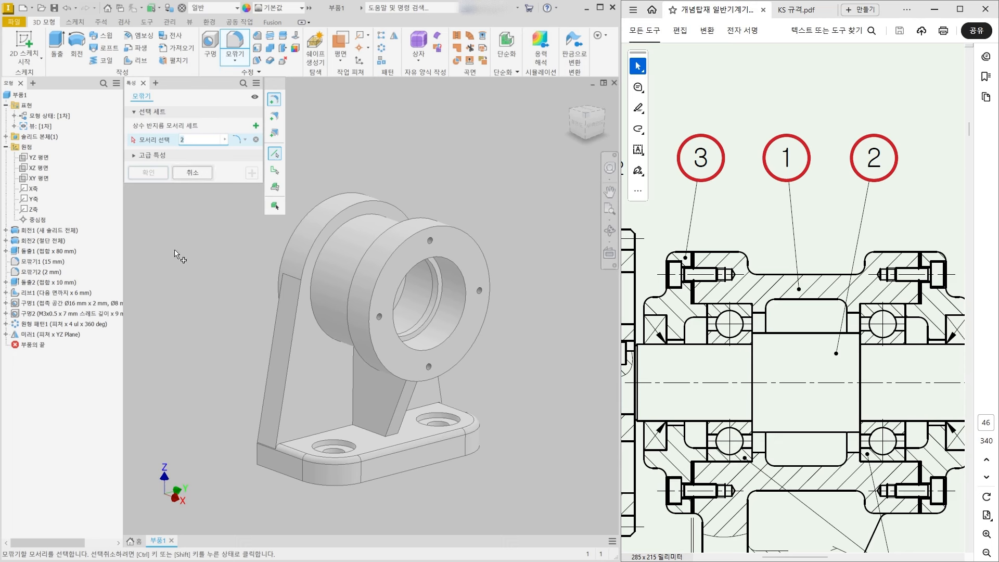
shift+middle_drag(213, 340, 269, 332)
scroll(706, 285, down, 2)
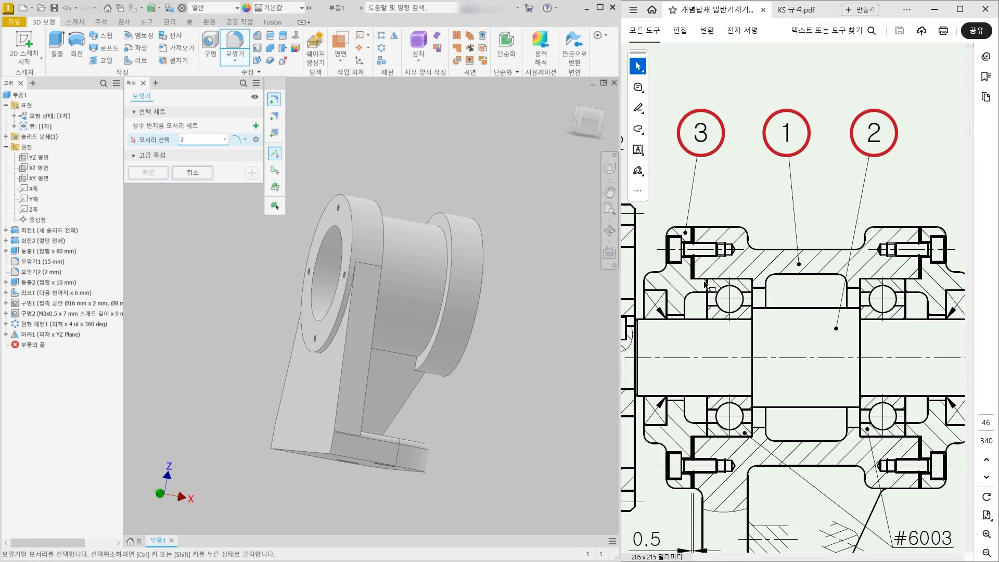
scroll(704, 281, down, 3)
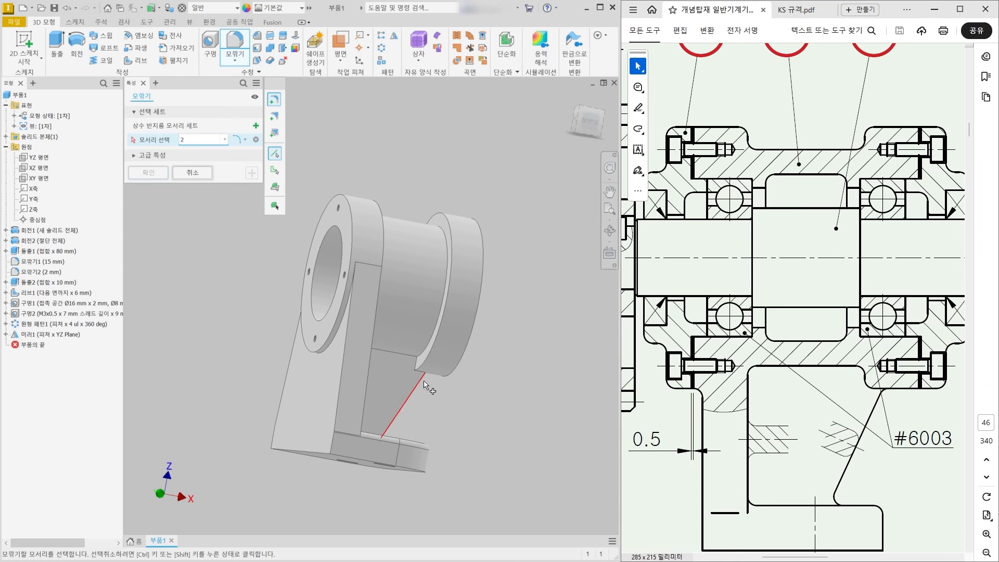
click(329, 351)
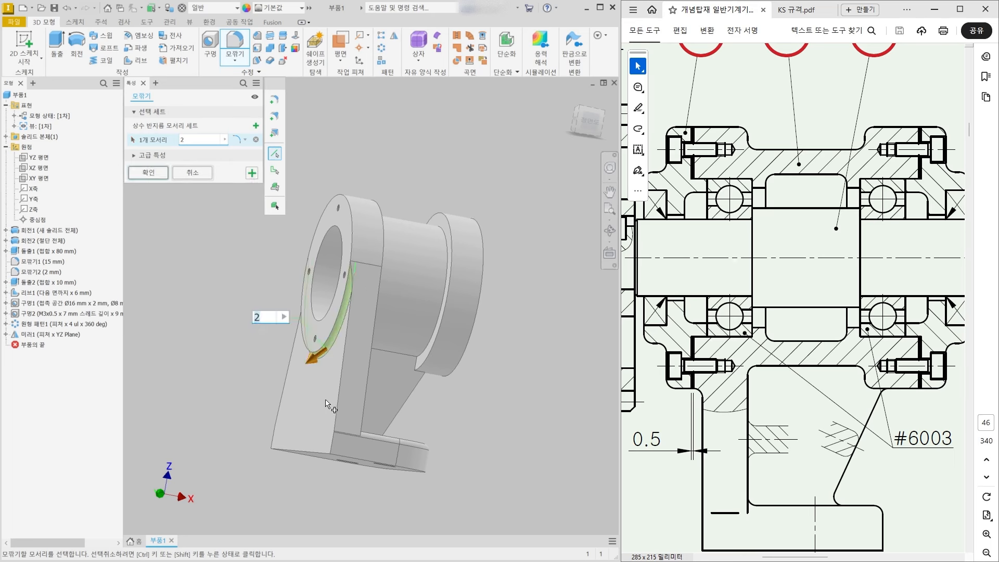
shift+middle_drag(329, 370, 392, 374)
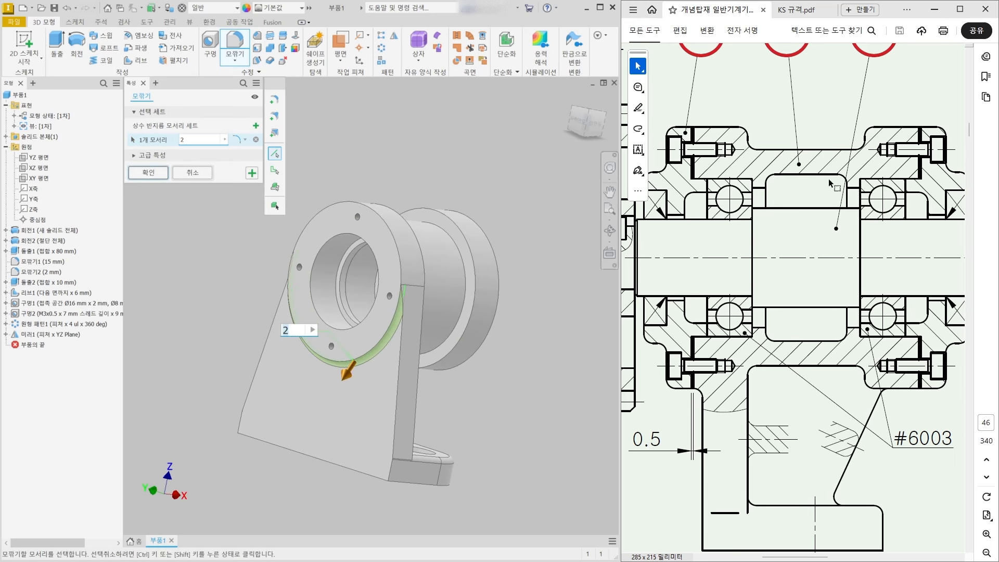
- Add the two circular corner edges of the recess inside the bore to the 2 mm fillet
shift+middle_drag(364, 284, 254, 316)
click(373, 280)
click(401, 255)
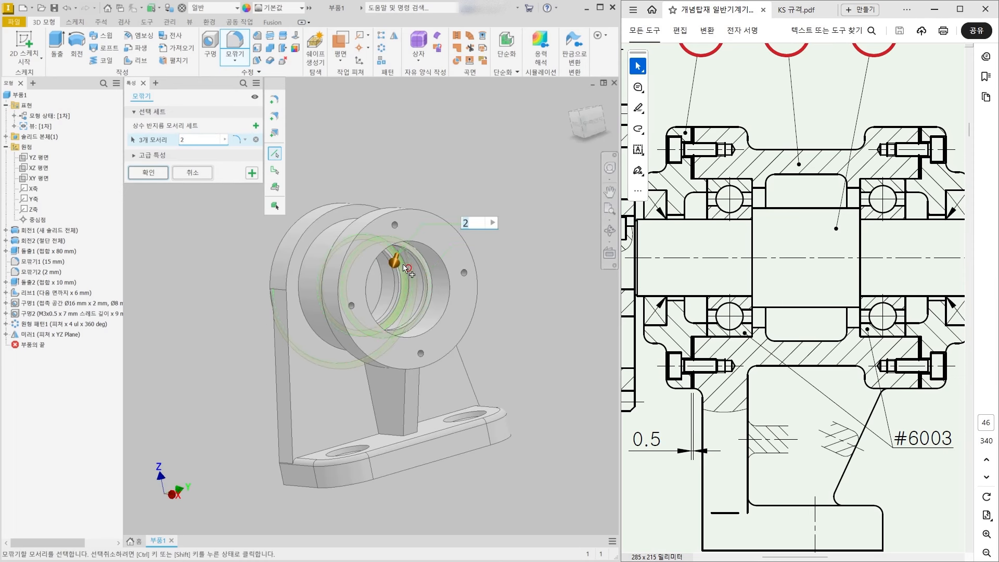
shift+middle_drag(403, 264, 491, 323)
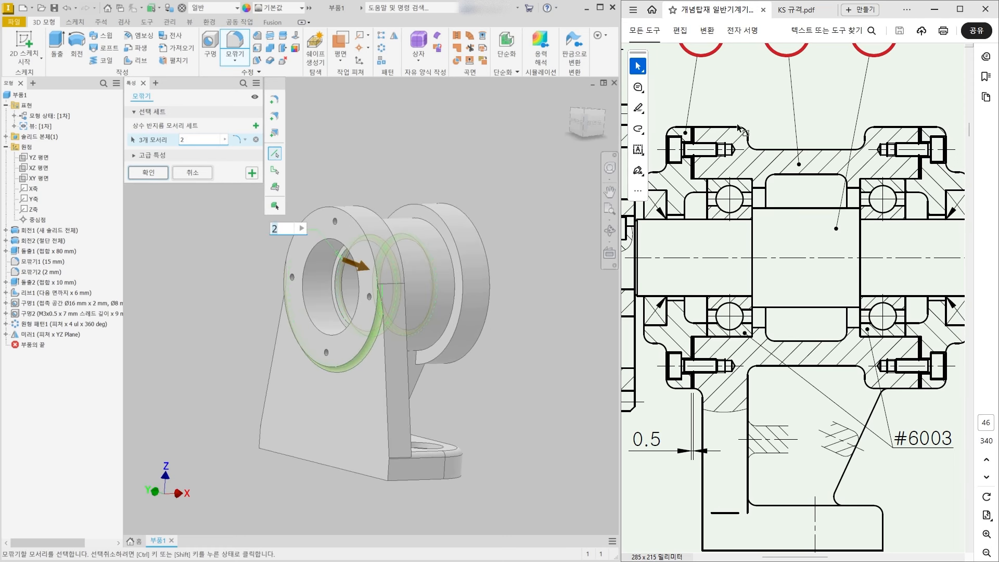
- Add the inner rim edges of both flanges and their junctions with the cylindrical body to the 2 mm fillet
shift+middle_drag(380, 338, 345, 335)
click(312, 243)
shift+middle_drag(383, 389, 442, 393)
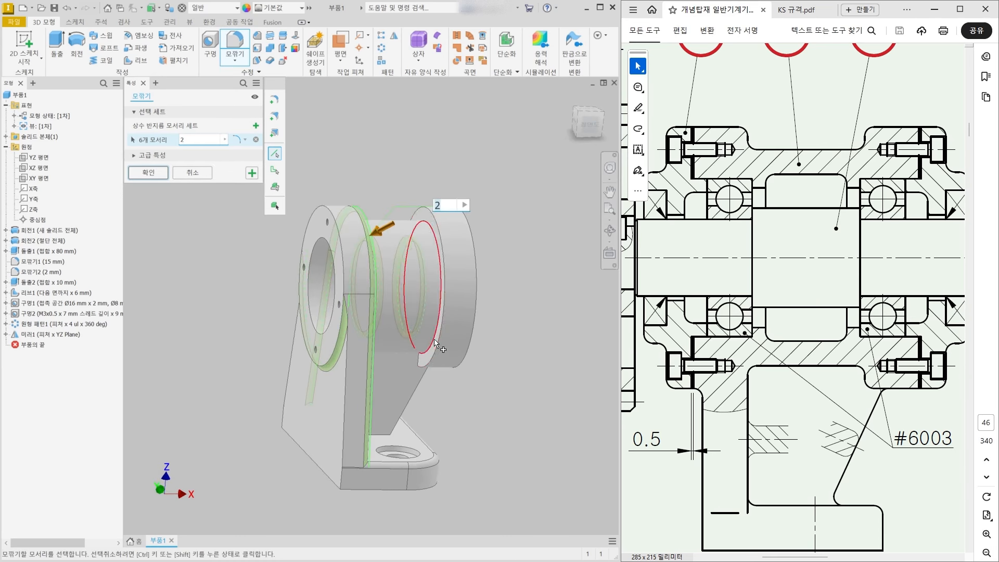
click(435, 348)
click(433, 357)
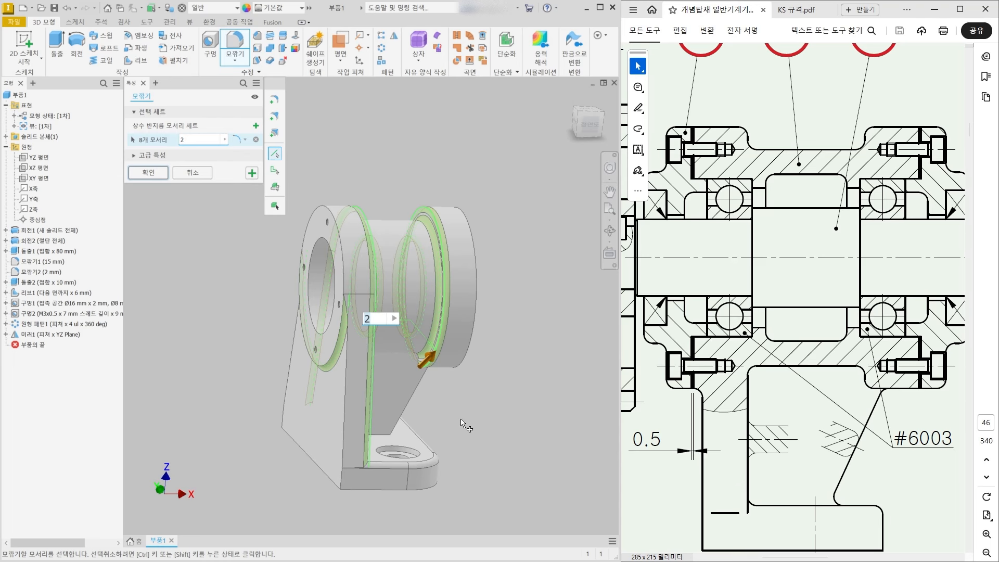
shift+middle_drag(462, 425, 498, 401)
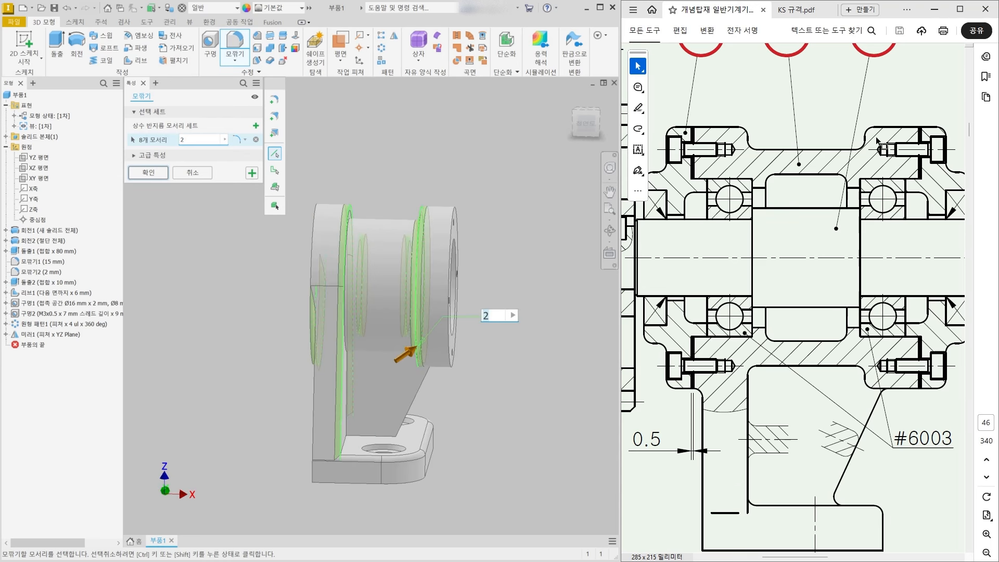
- Add the rib's sloped edges and its vertical junctions with the support plate on both sides to the 2 mm fillet
shift+middle_drag(508, 217, 508, 201)
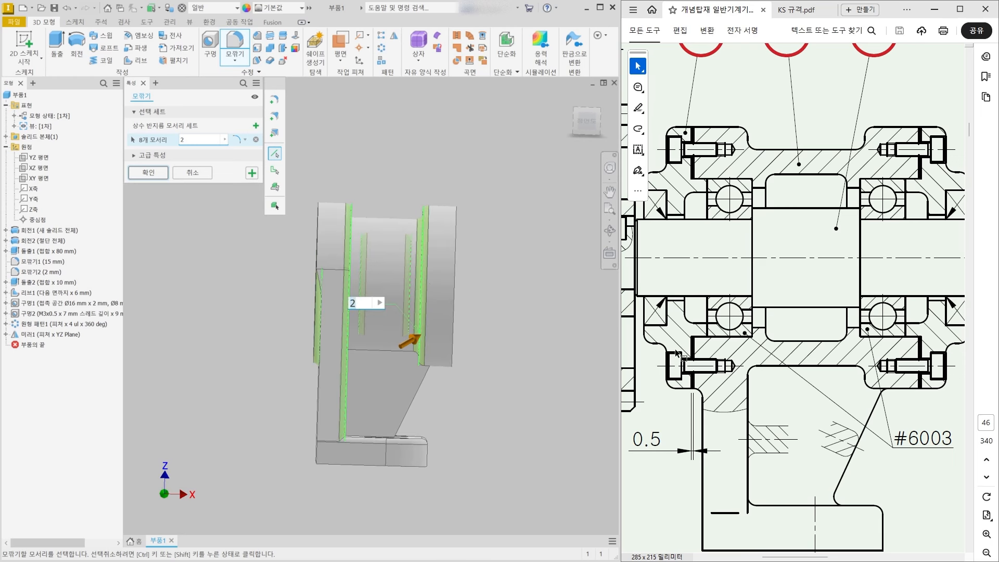
shift+middle_drag(454, 377, 534, 400)
scroll(771, 370, down, 3)
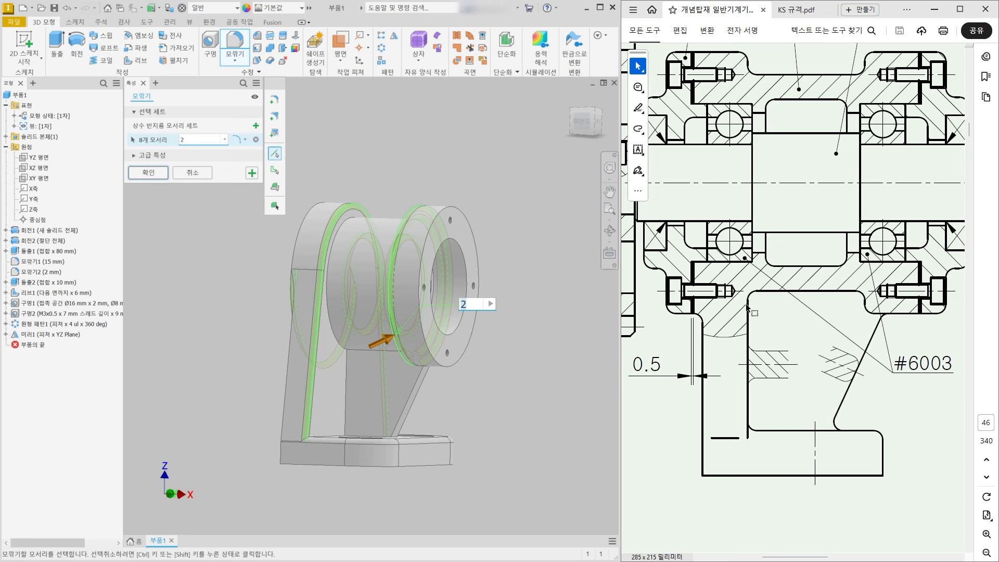
shift+middle_drag(435, 408, 424, 409)
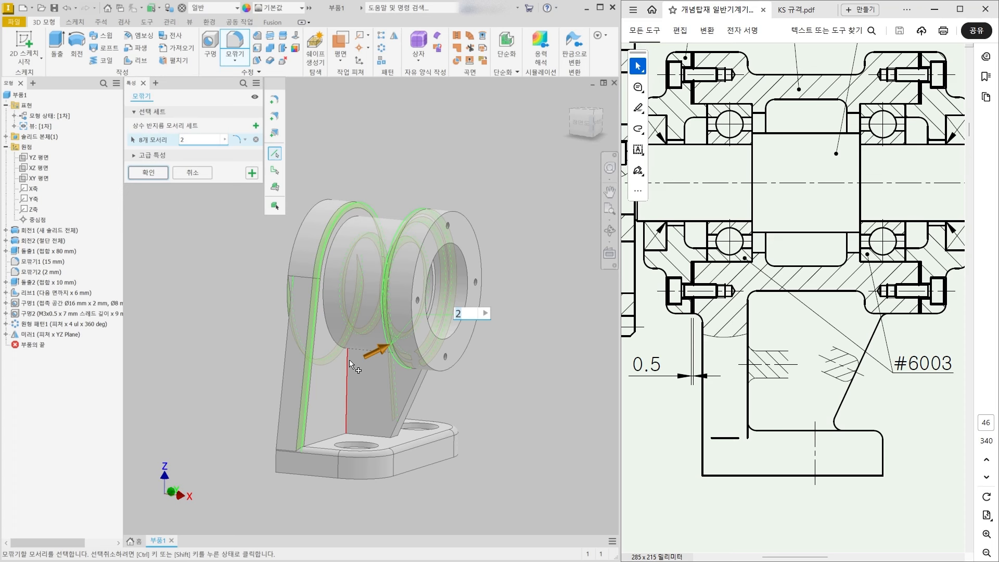
click(346, 389)
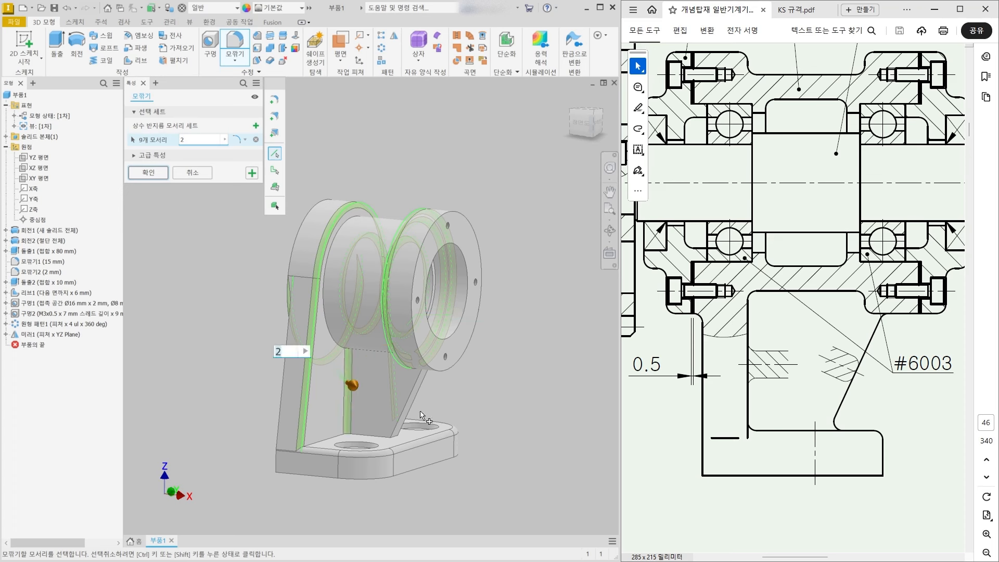
click(397, 392)
click(418, 398)
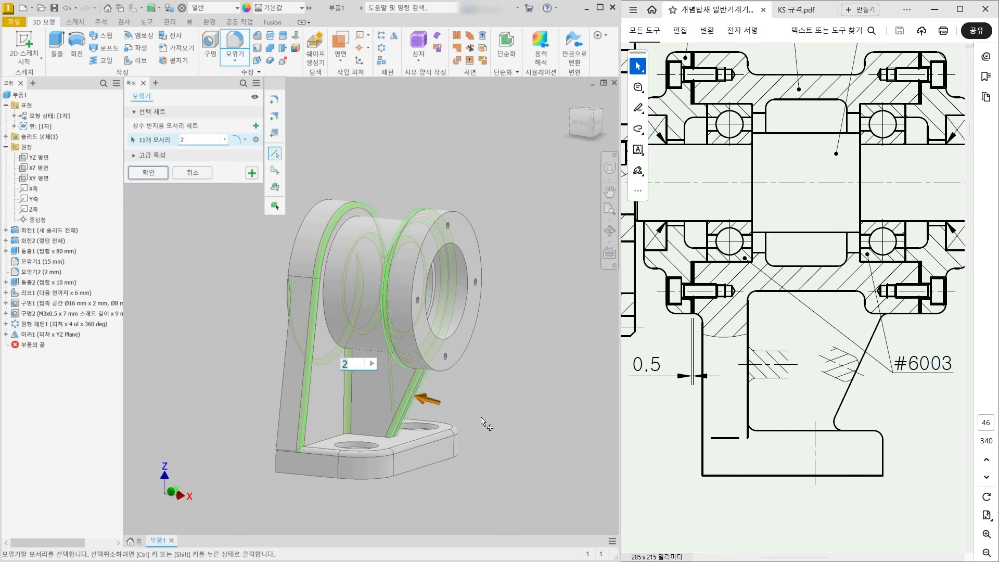
shift+middle_drag(418, 398, 393, 420)
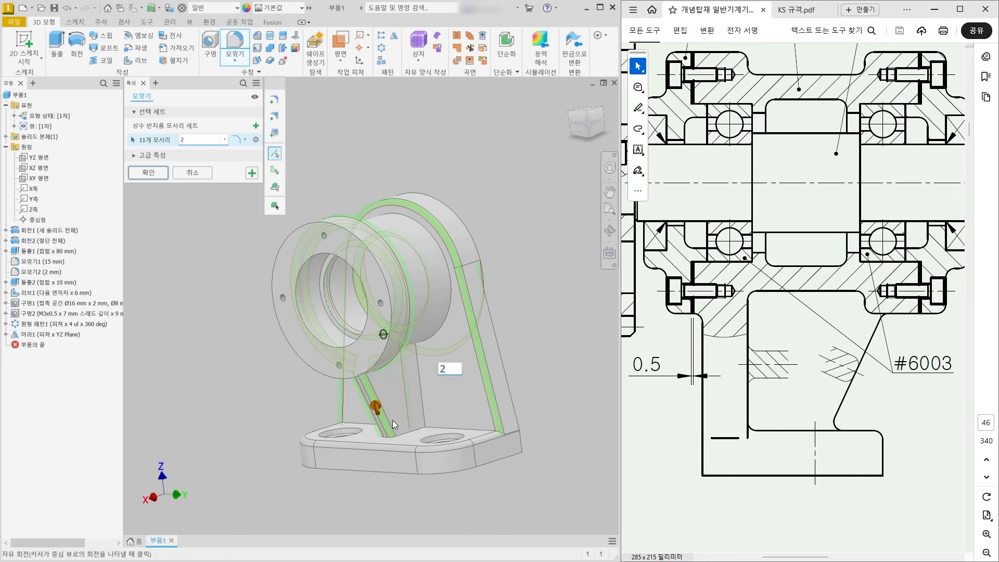
click(421, 388)
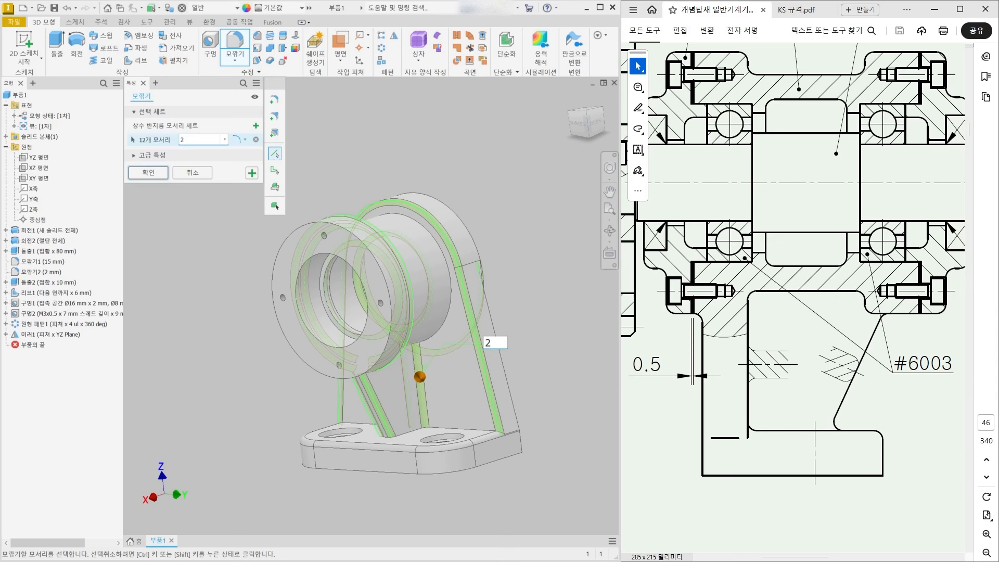
- Add the support plate's outer side edges on both sides to the 2 mm fillet selection
shift+middle_drag(276, 458, 393, 437)
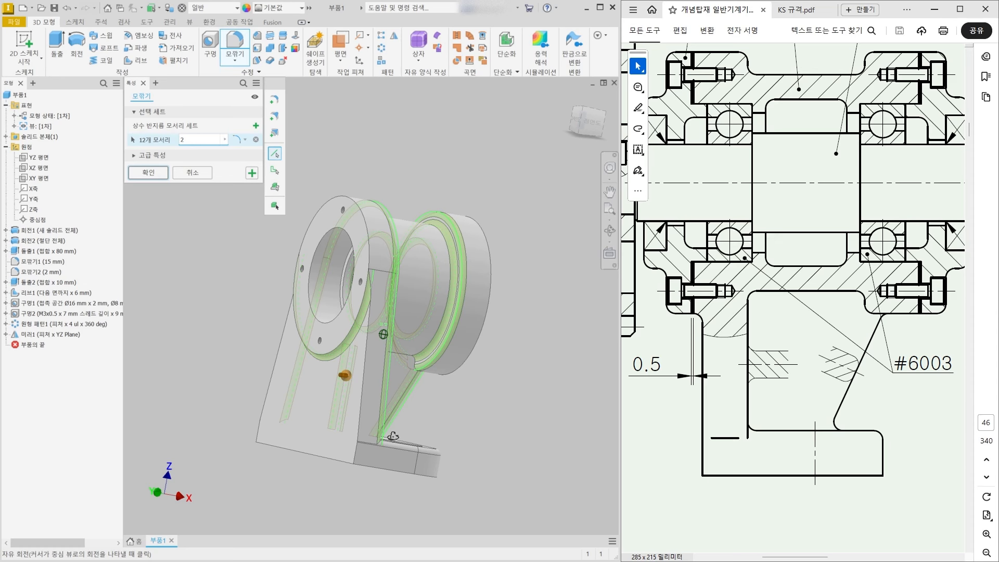
click(359, 422)
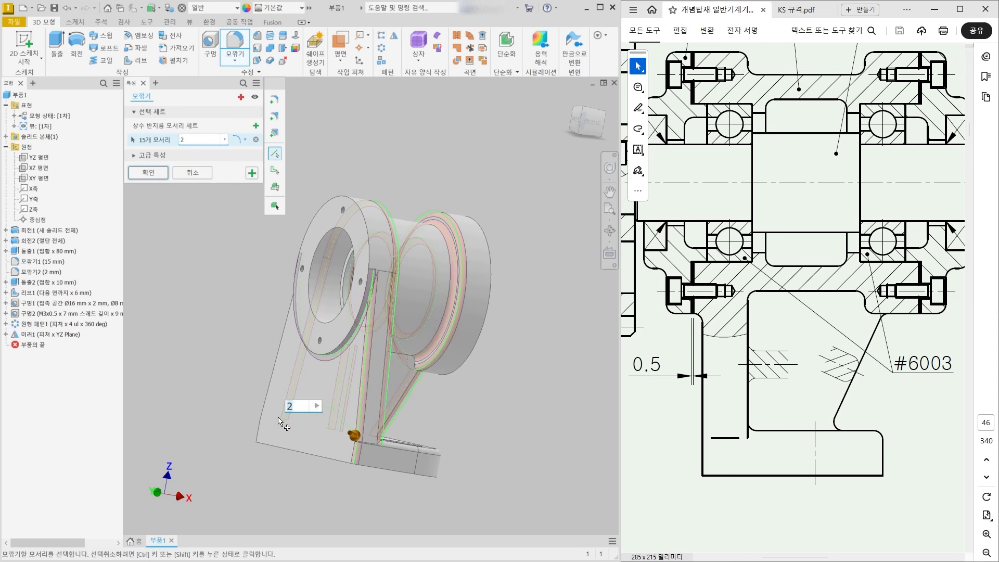
shift+middle_drag(279, 422, 292, 503)
click(258, 383)
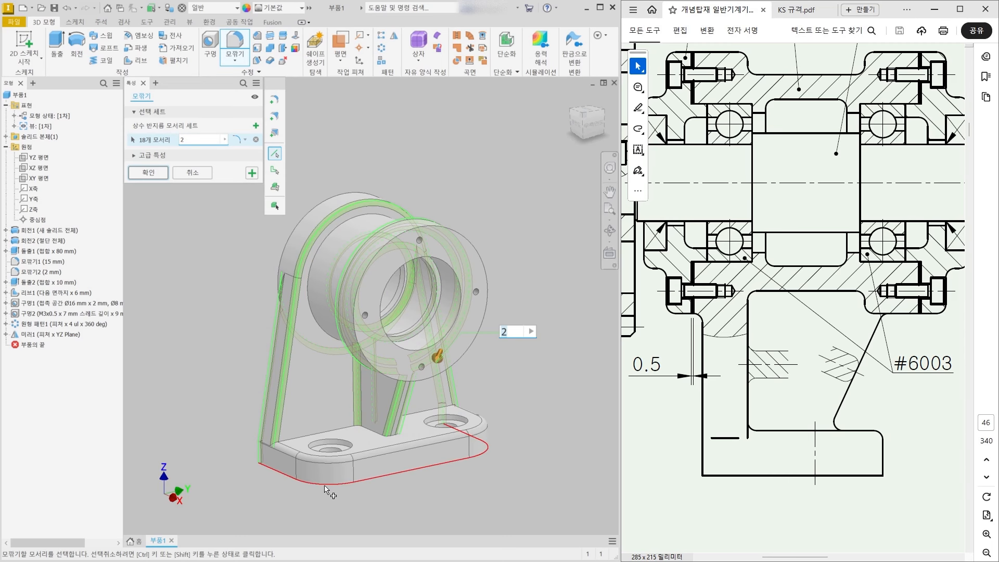
- Check the selected edges against the assembly drawing and section A-A, and apply the 2 mm fillet
shift+middle_drag(255, 359, 309, 362)
click(688, 477)
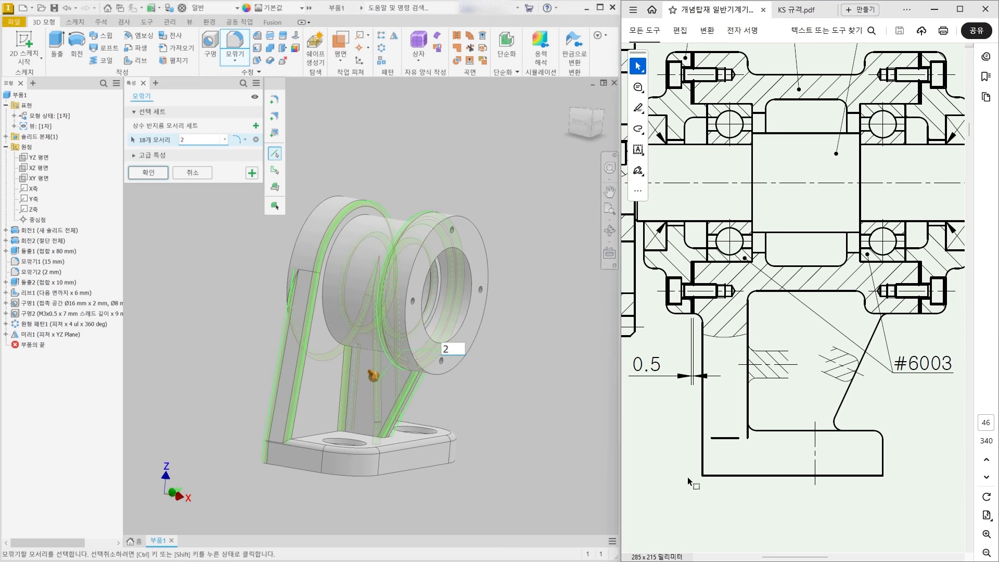
ctrl+scroll(649, 477, down, 1)
ctrl+scroll(648, 476, down, 1)
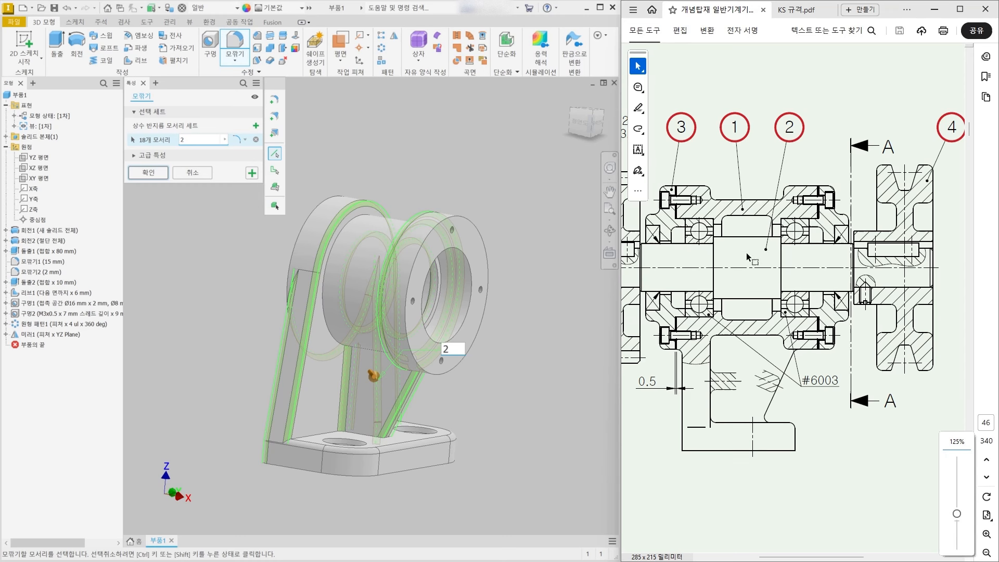
ctrl+scroll(750, 339, down, 2)
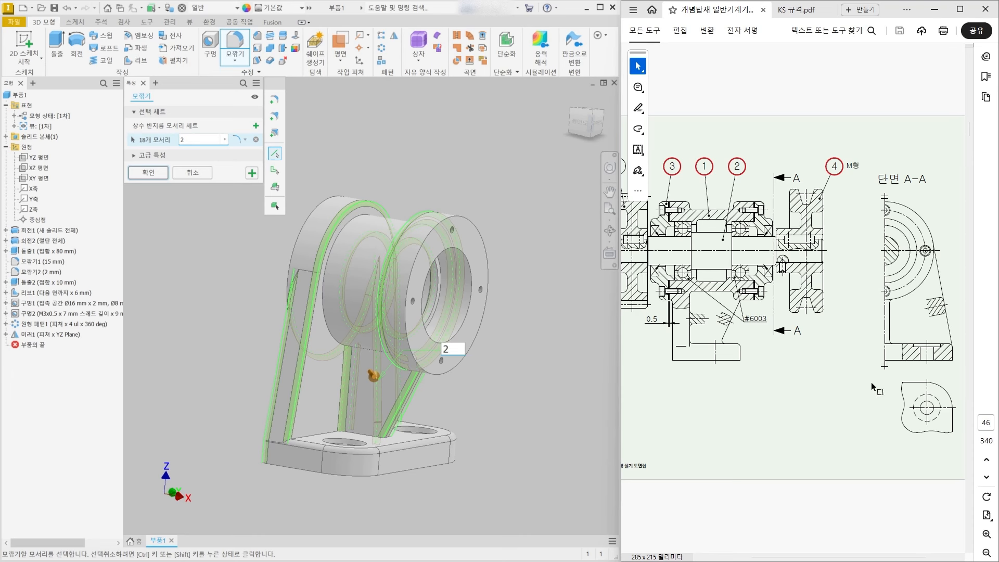
mouse_move(469, 462)
shift+middle_down()
mouse_move(491, 473)
mouse_move(454, 472)
mouse_move(483, 461)
shift+middle_up()
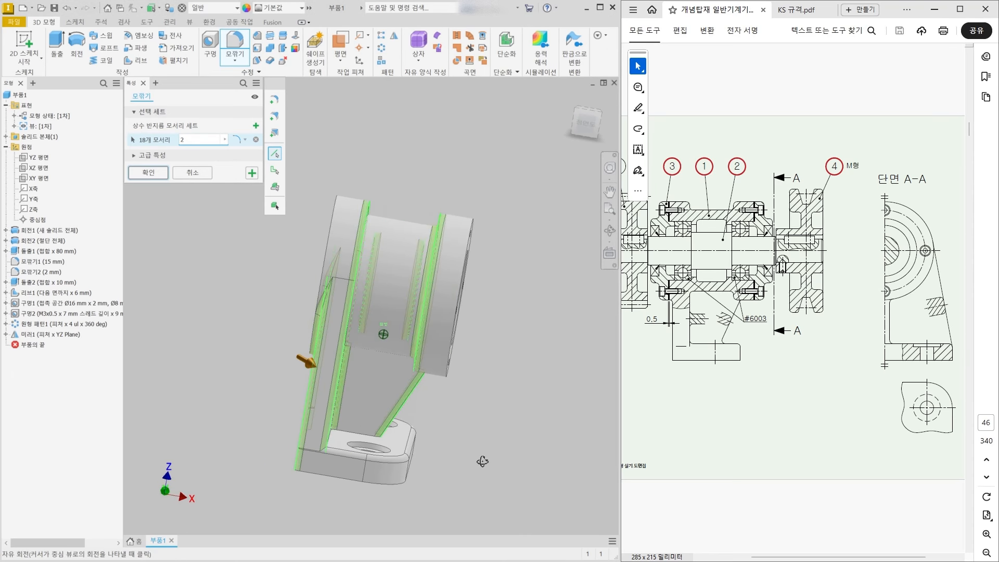
click(148, 174)
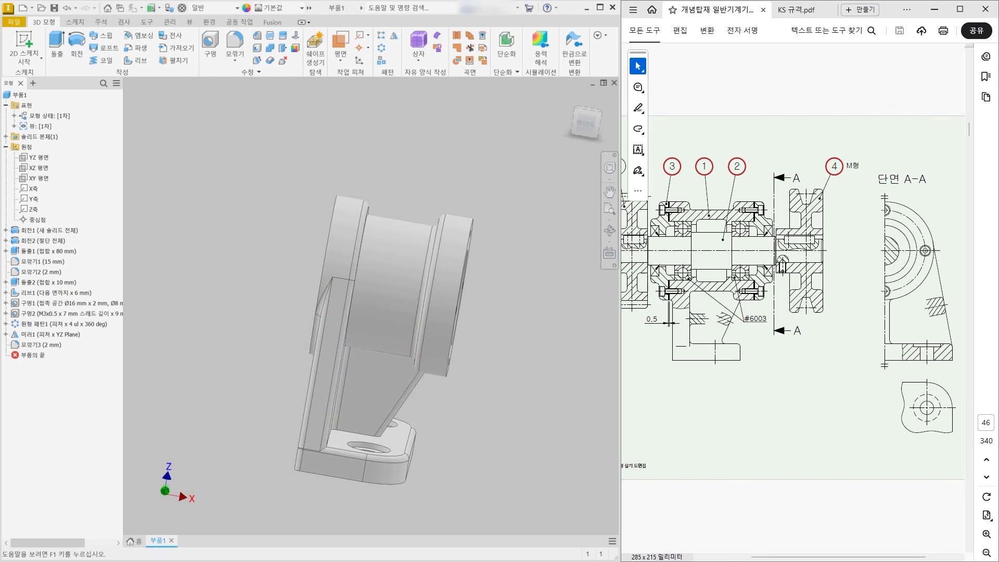
- Start another 2 mm fillet on the edges where the support plate and rib meet the base's upper face
shift+middle_drag(367, 383, 306, 382)
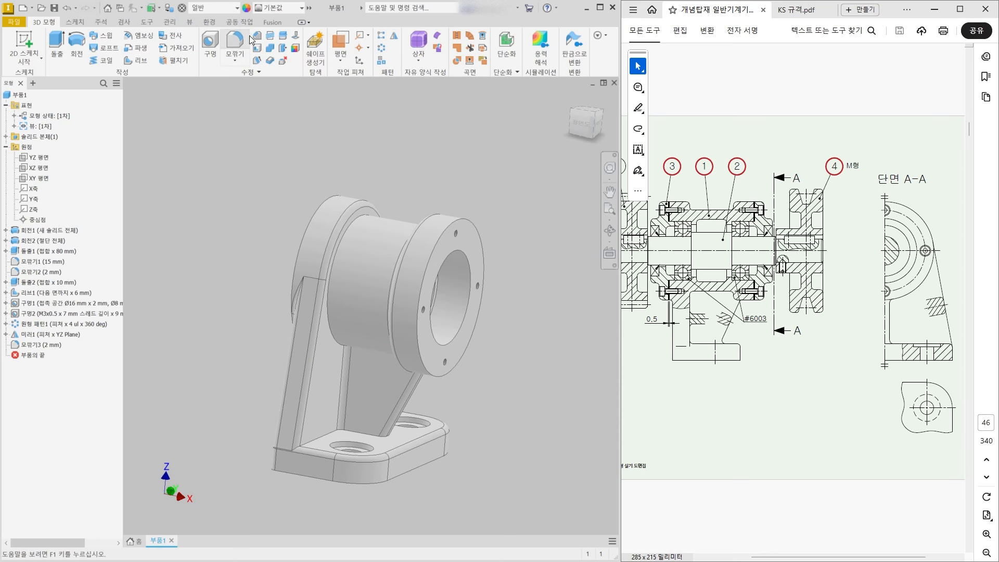
click(234, 41)
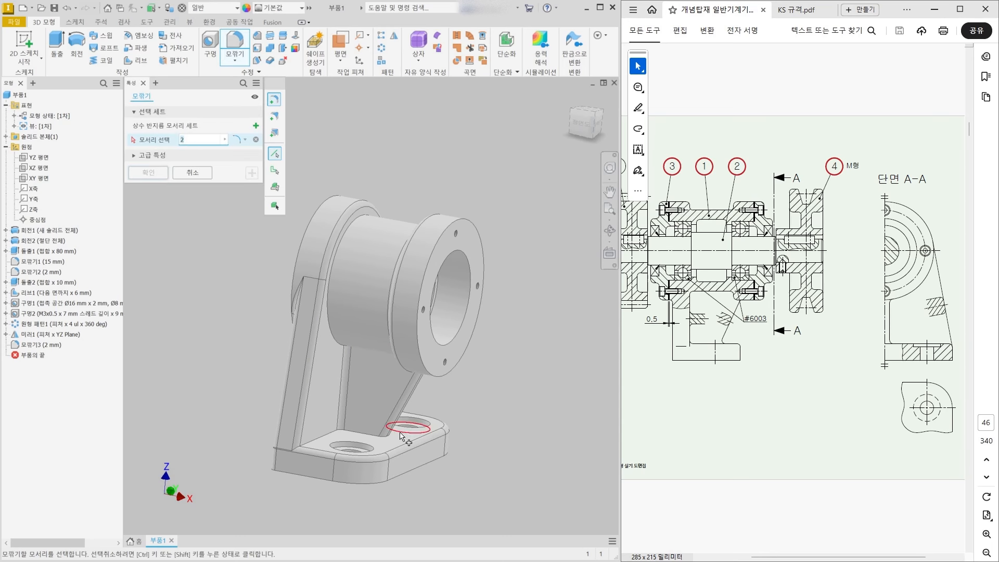
shift+middle_drag(404, 436, 423, 422)
scroll(297, 434, up, 3)
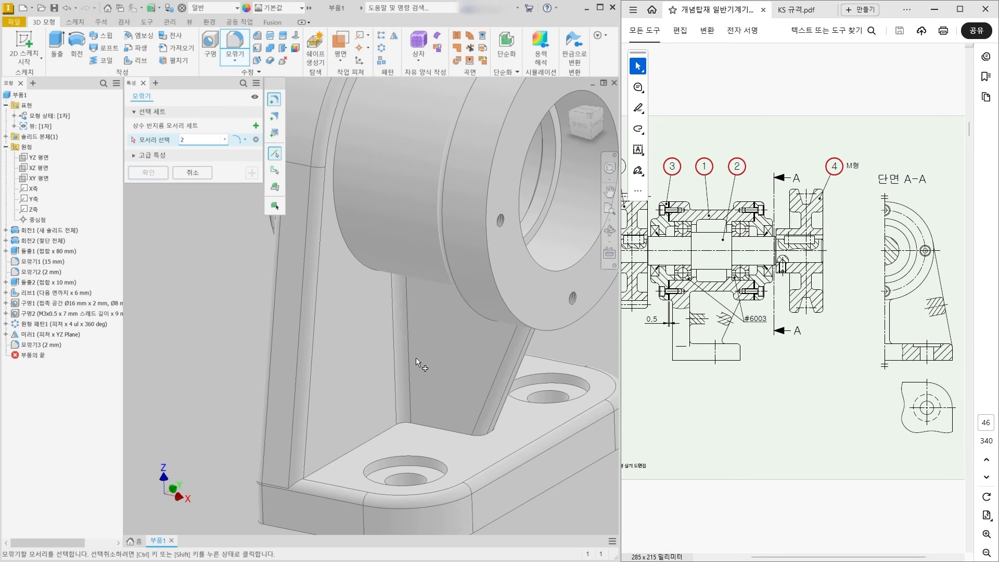
middle_drag(442, 380, 421, 340)
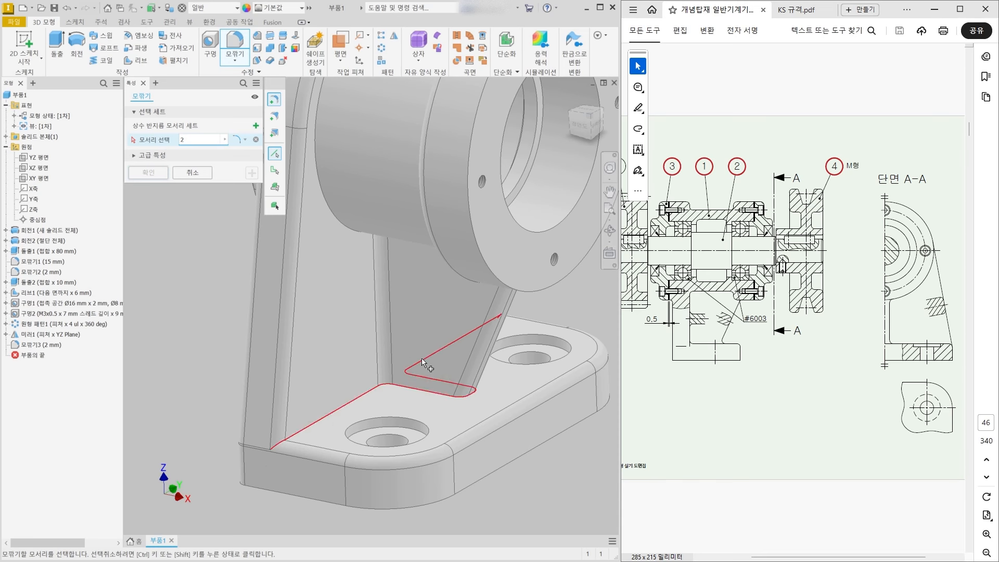
click(419, 391)
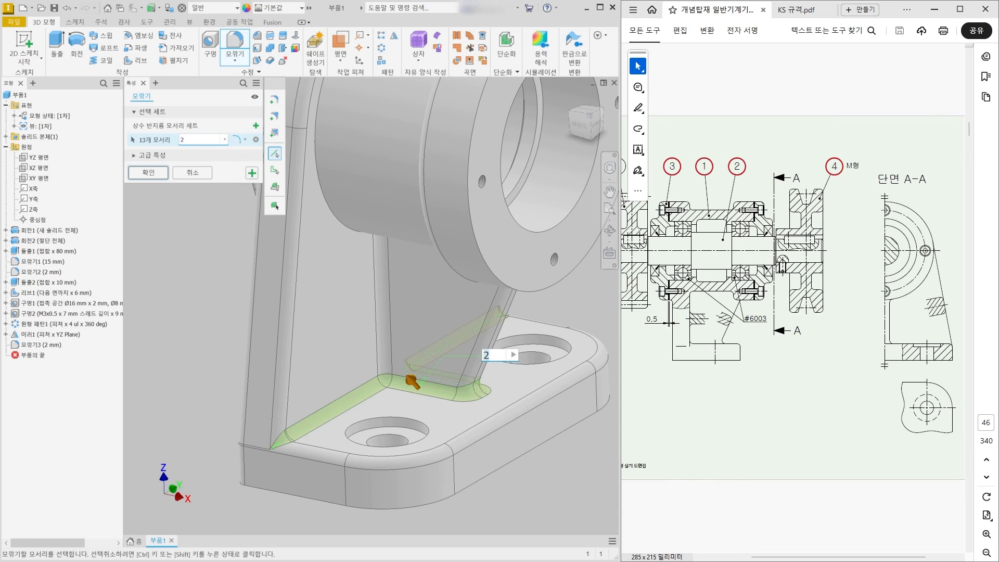
scroll(274, 268, down, 4)
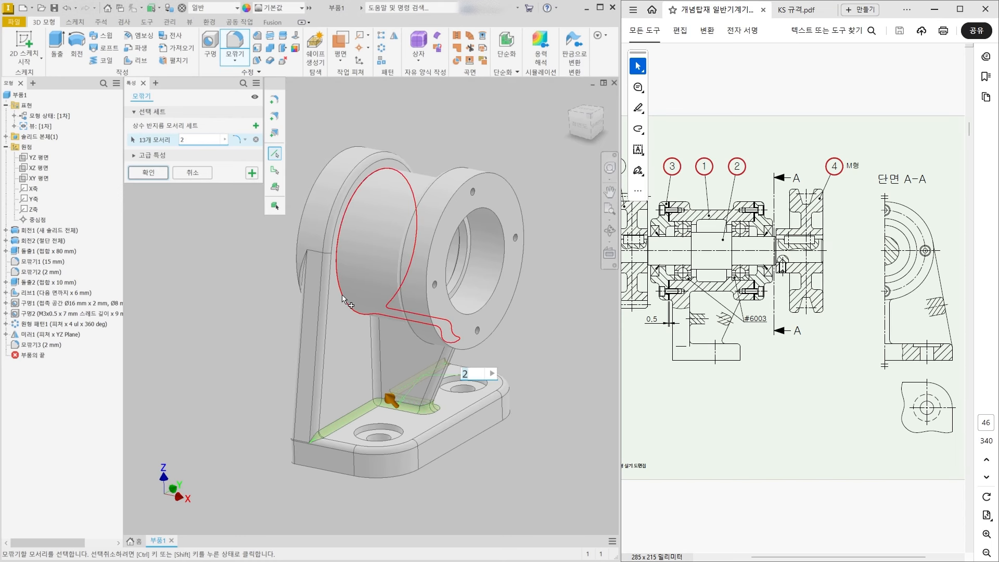
- Add the cylindrical body's junctions with the support plate and rib to the 2 mm fillet and apply it
shift+middle_drag(343, 295, 409, 298)
click(347, 311)
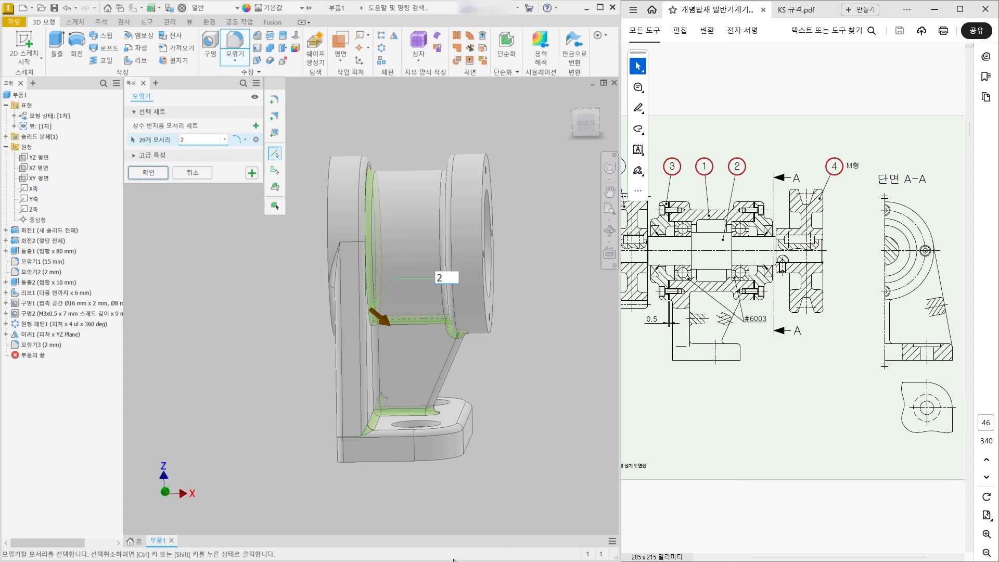
shift+middle_drag(429, 469, 401, 495)
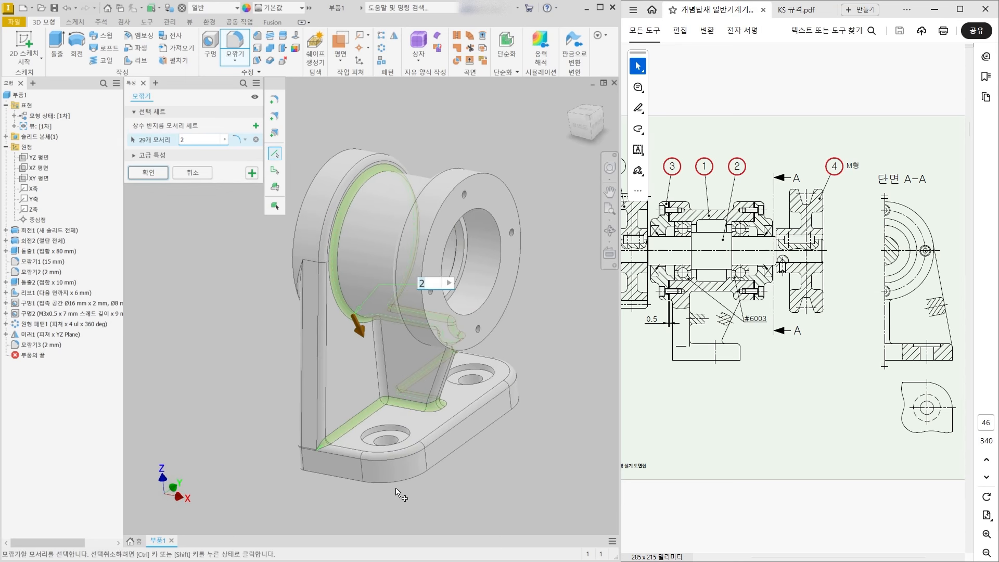
click(154, 172)
shift+middle_drag(333, 334, 316, 350)
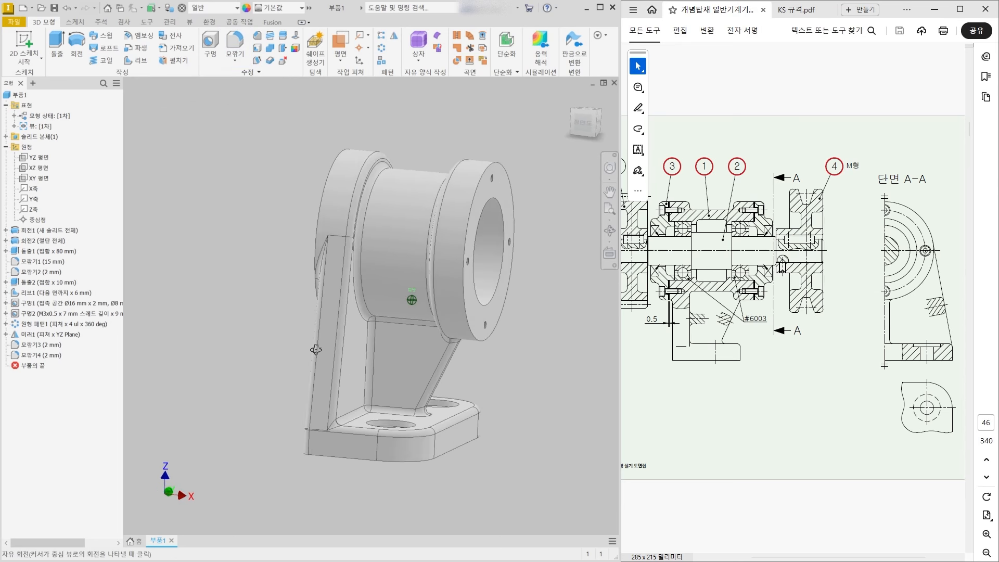
- Start an edge chamfer and select the circular bore edges at both ends of the housing, as in the assembly drawing
click(795, 398)
ctrl+scroll(678, 221, up, 1)
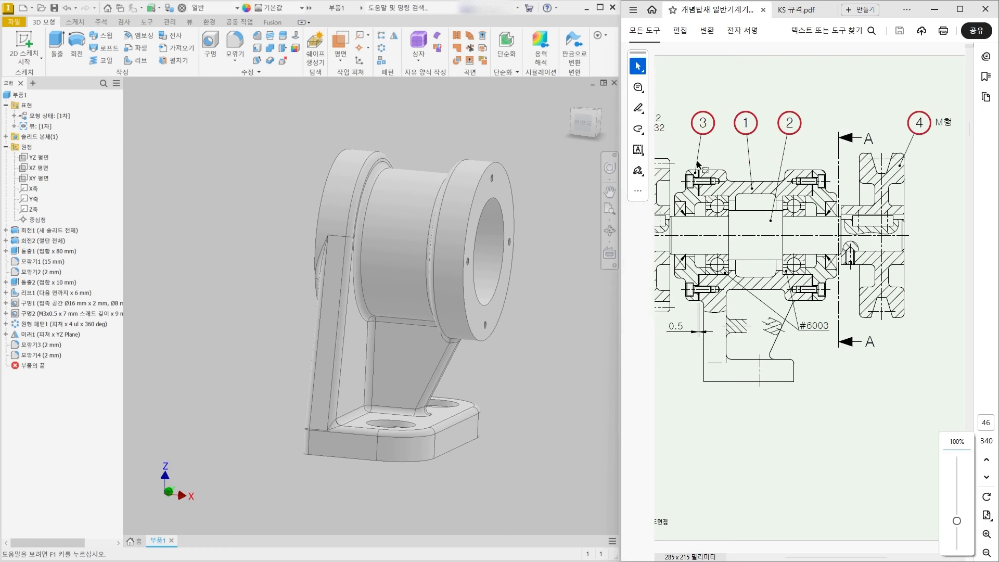
ctrl+scroll(695, 158, up, 4)
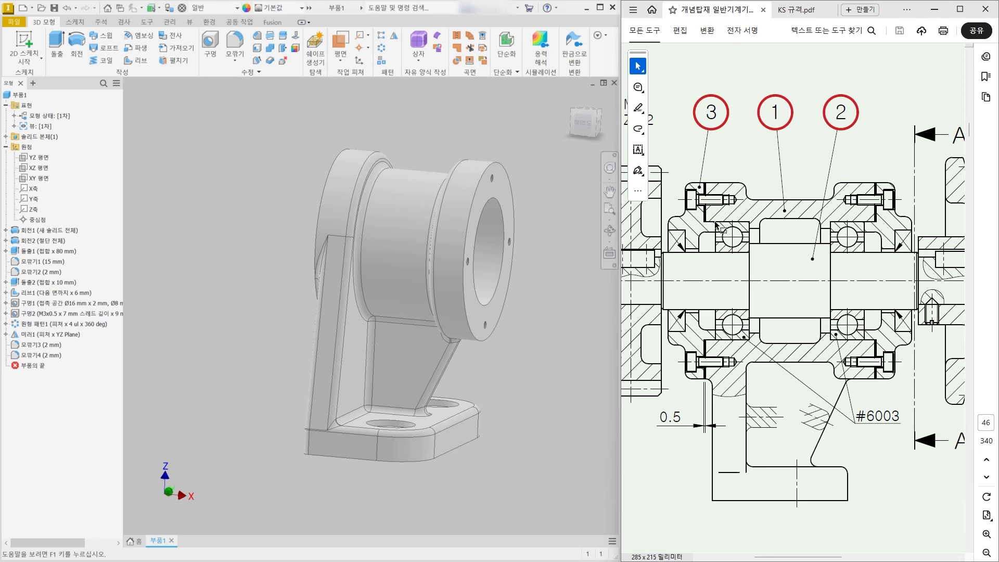
shift+middle_drag(379, 335, 508, 198)
click(358, 199)
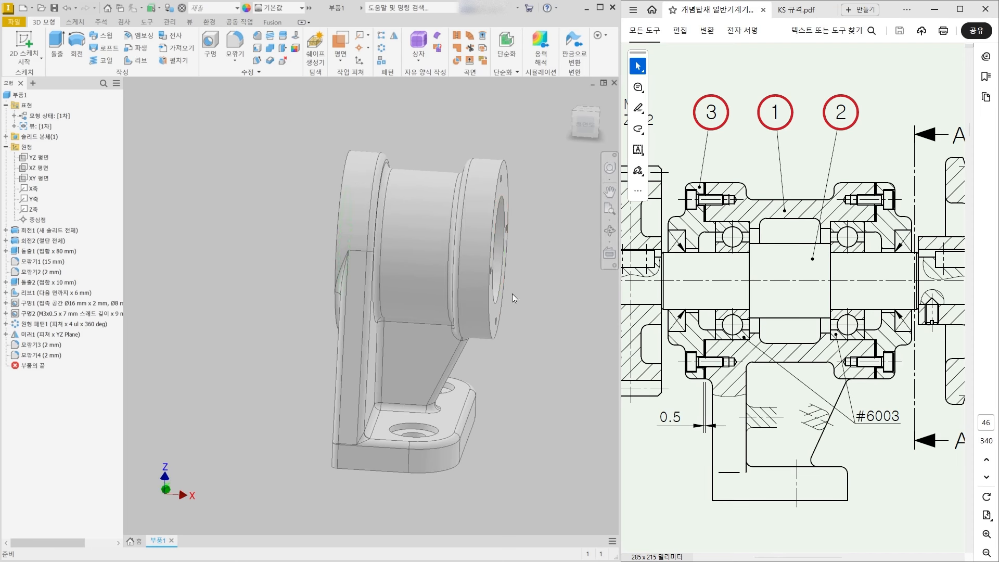
click(257, 38)
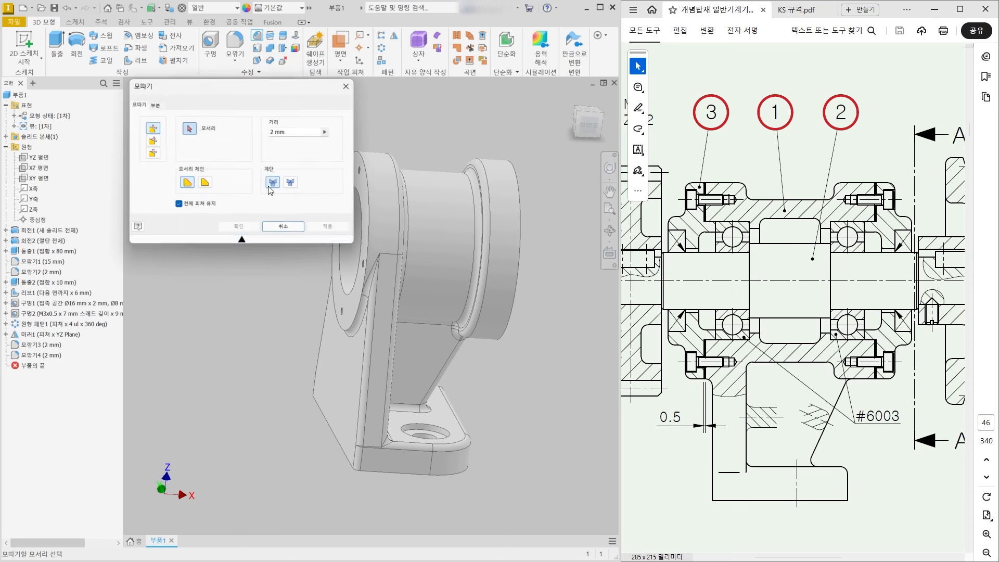
shift+middle_drag(364, 205, 468, 199)
click(406, 200)
click(468, 198)
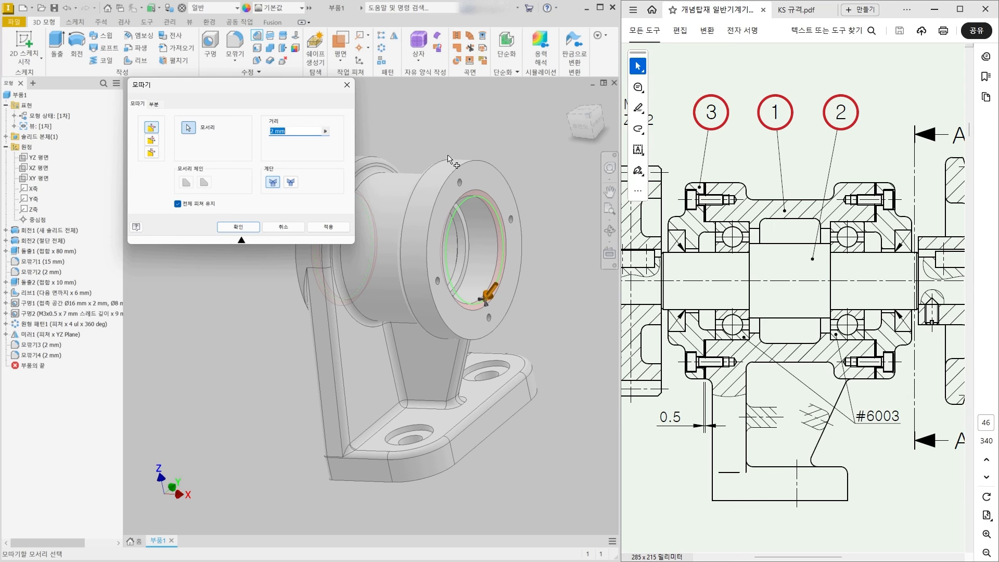
- Set the bore edge chamfer distance to 1 mm and apply it
text(1)
shift+middle_drag(282, 364, 198, 297)
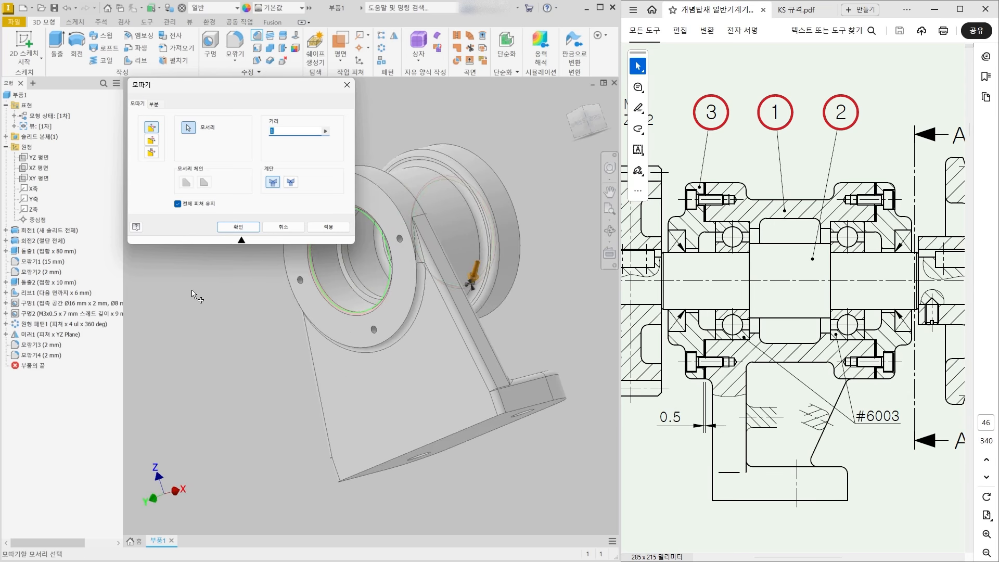
click(238, 227)
shift+middle_drag(216, 336, 563, 342)
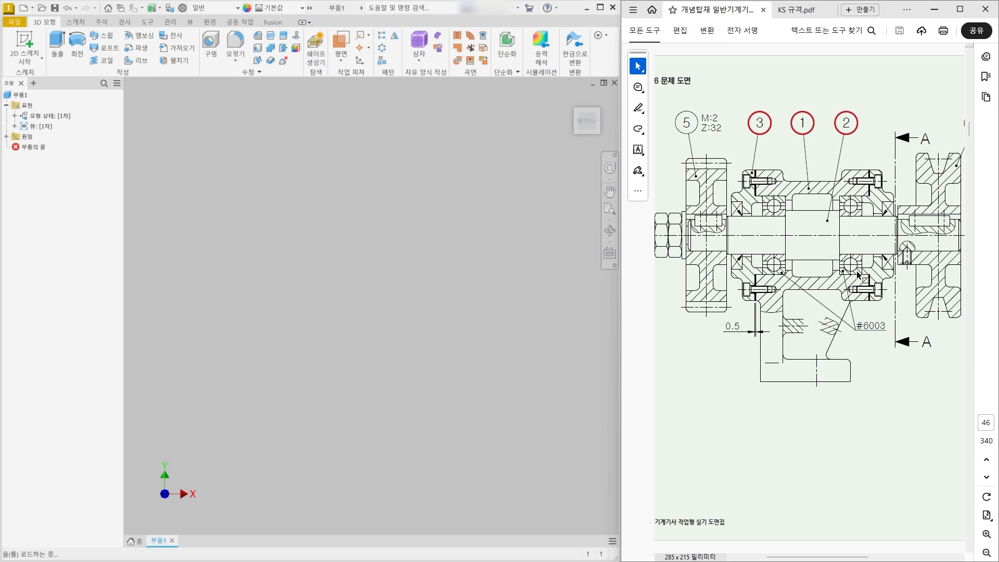
- Orient the new part to the front view and start a sketch on the XZ plane
drag(786, 557, 777, 557)
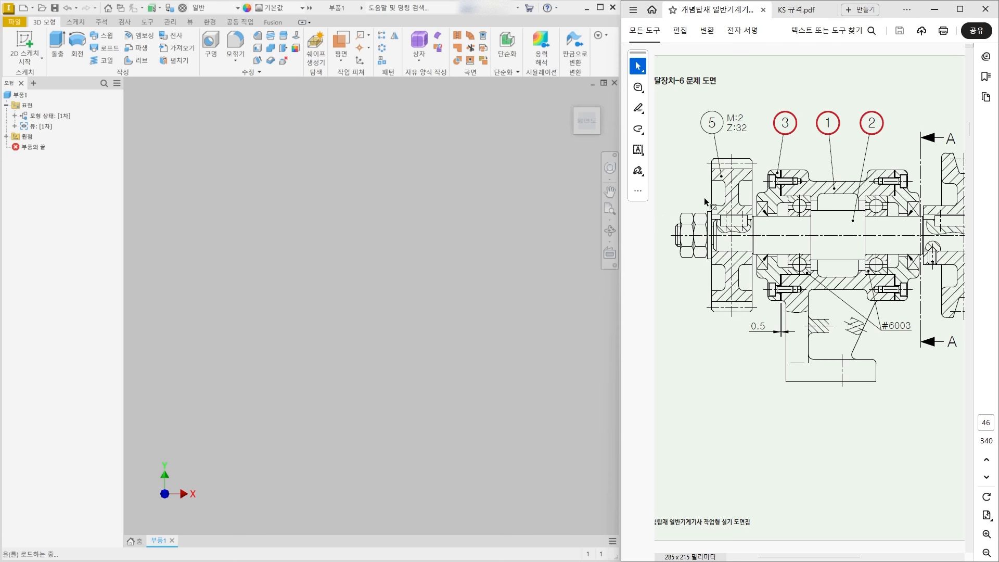
ctrl+scroll(693, 156, up, 2)
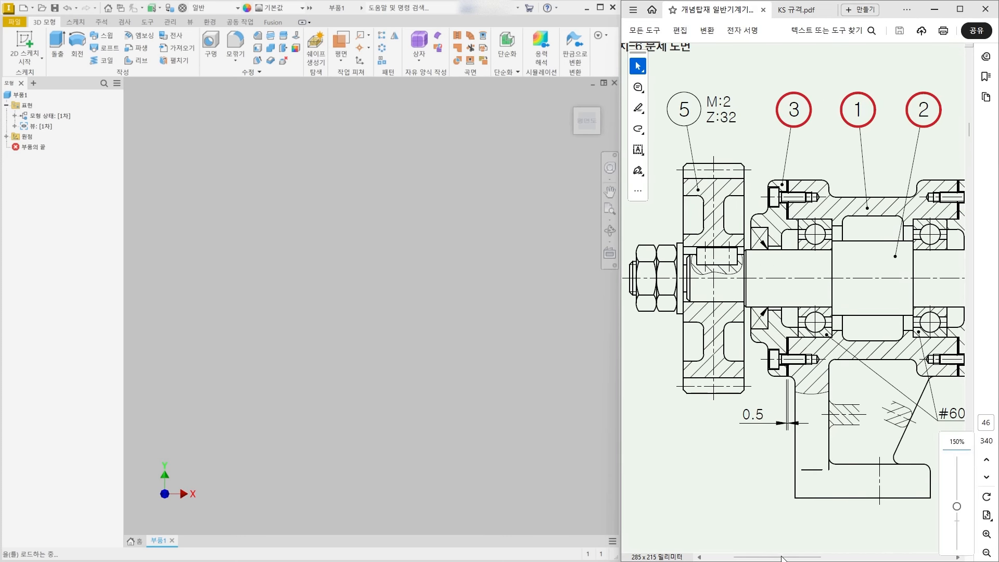
drag(784, 558, 767, 558)
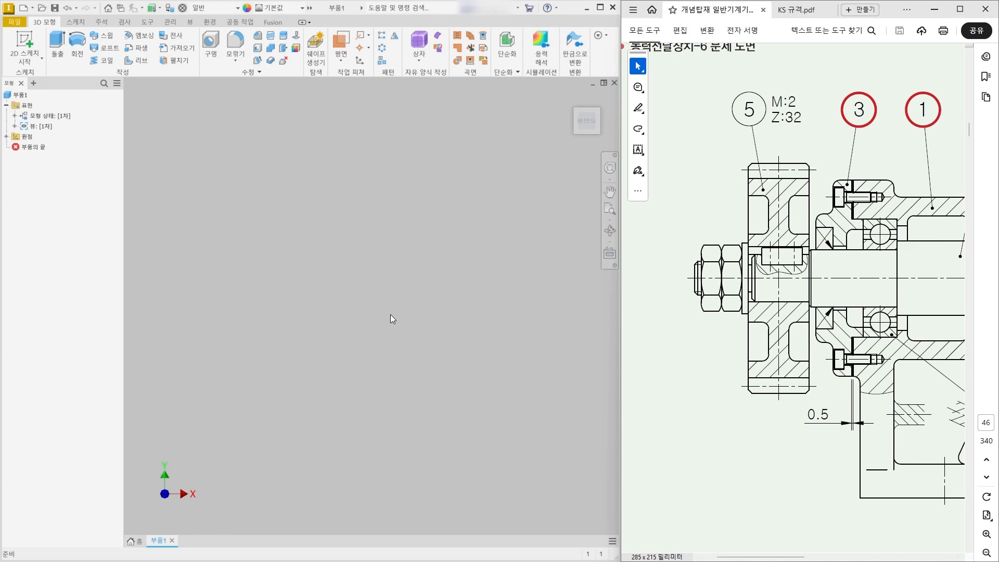
click(6, 137)
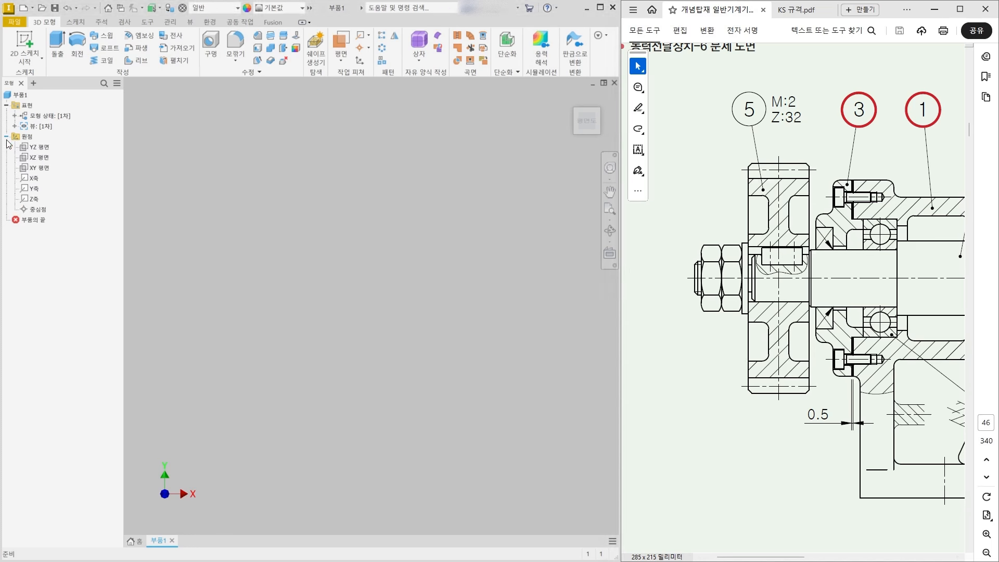
click(586, 137)
click(40, 157)
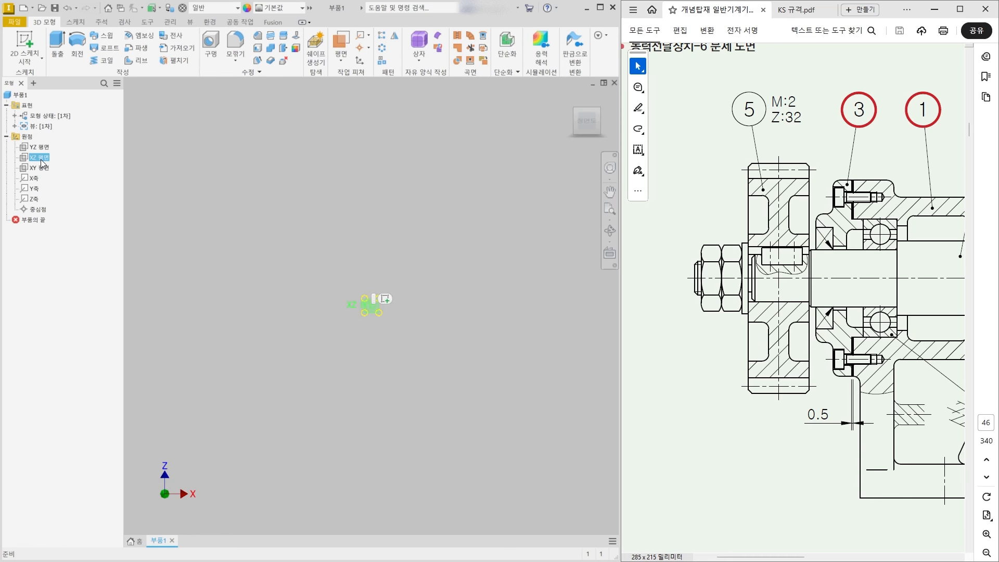
right_click(42, 163)
click(62, 191)
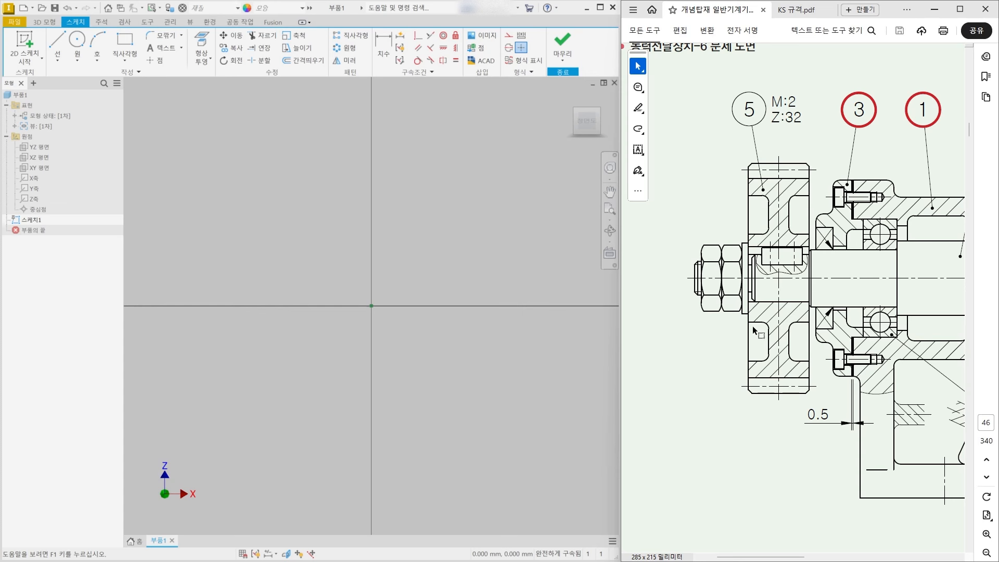
drag(693, 260, 690, 293)
mouse_move(640, 265)
mouse_down()
mouse_move(639, 284)
mouse_move(670, 277)
mouse_move(669, 265)
mouse_up()
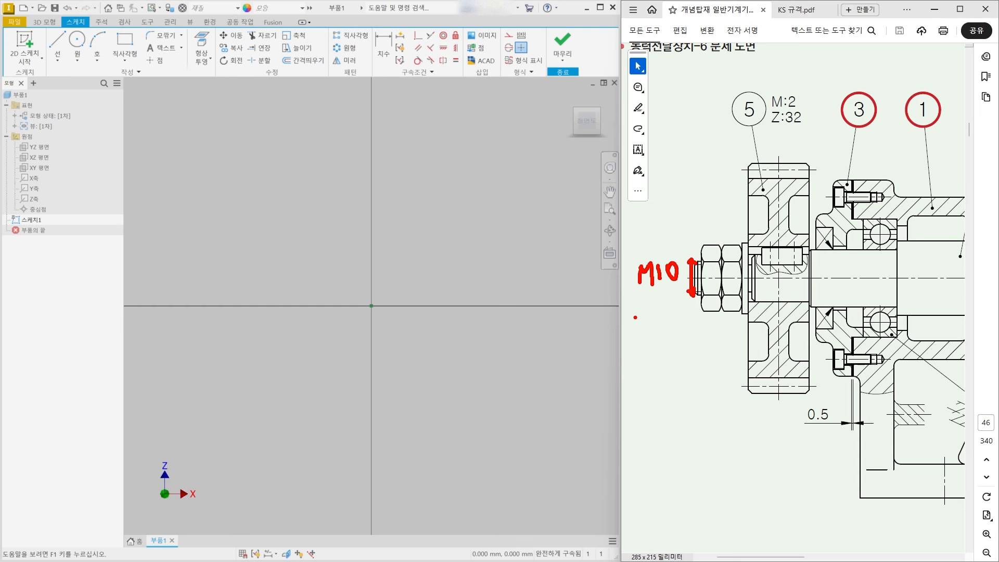
mouse_move(658, 293)
mouse_down()
mouse_move(679, 289)
mouse_move(679, 301)
mouse_up()
key(Escape)
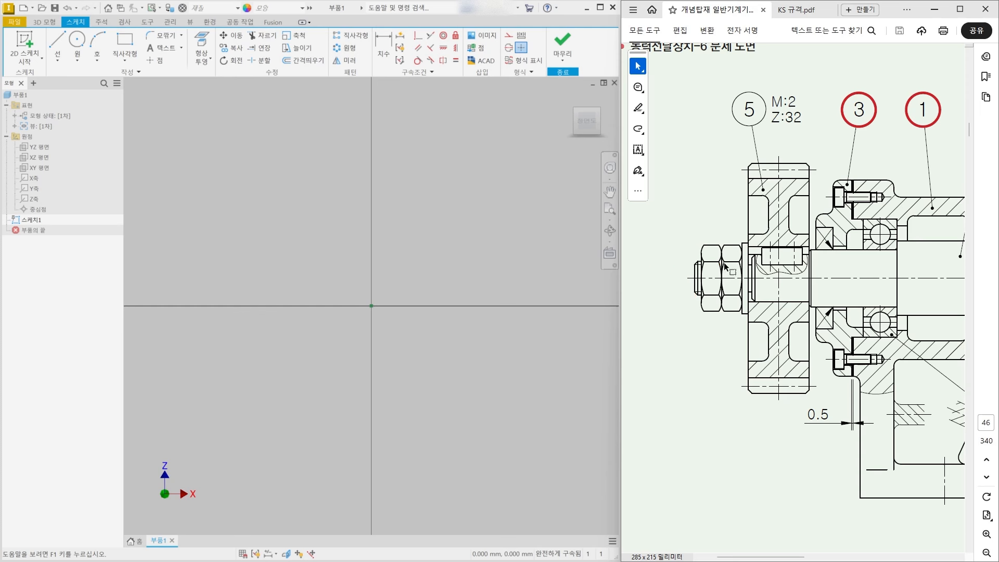
key(ctrl+2)
mouse_move(695, 275)
mouse_down()
mouse_move(750, 273)
mouse_move(751, 264)
mouse_move(752, 300)
mouse_up()
drag(751, 256, 755, 251)
drag(752, 292, 756, 300)
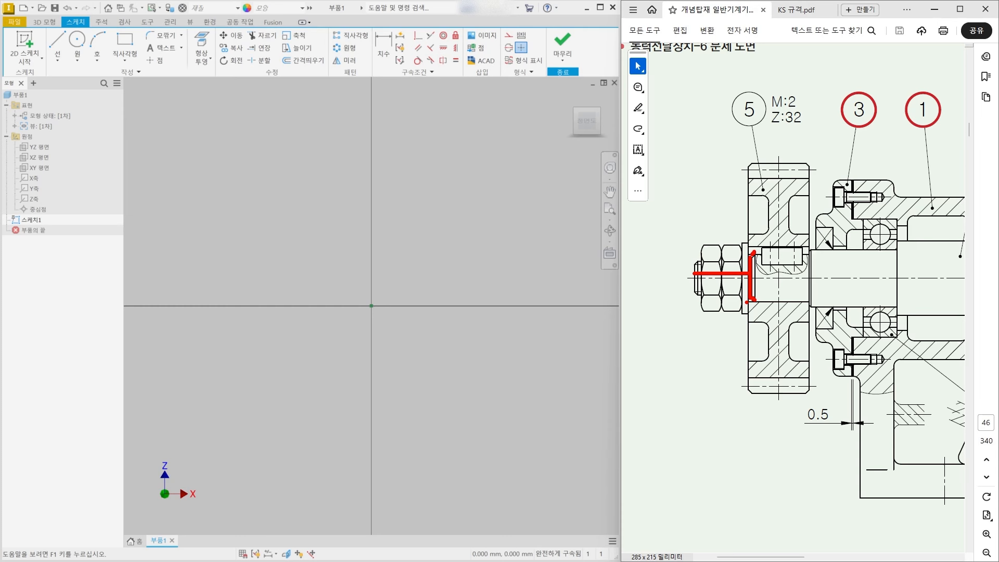
key(Escape)
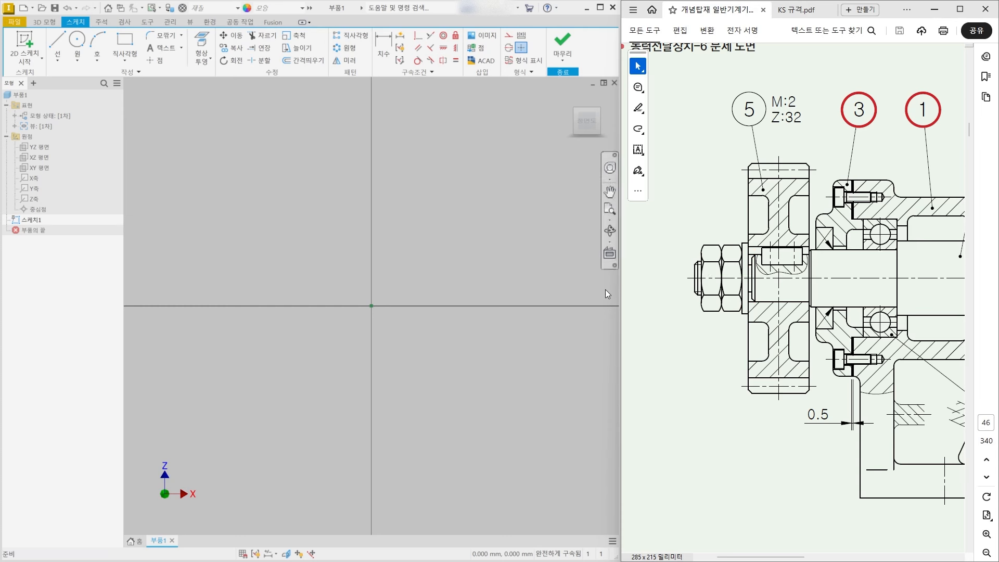
- Sketch a horizontal line about 378 mm long from the origin along the X axis and make it a centerline
mouse_move(358, 332)
middle_down()
mouse_move(224, 334)
mouse_move(232, 320)
middle_up()
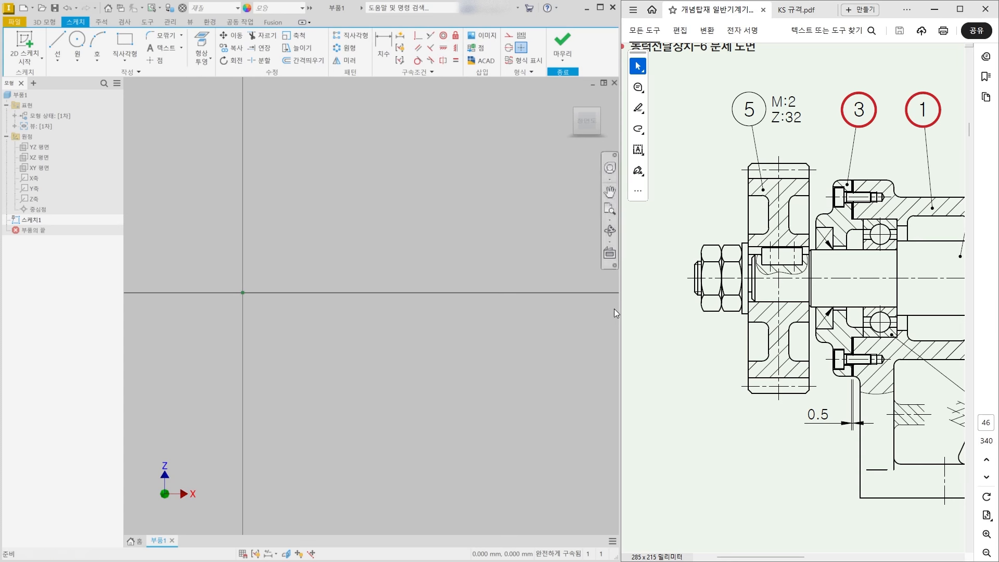
click(58, 43)
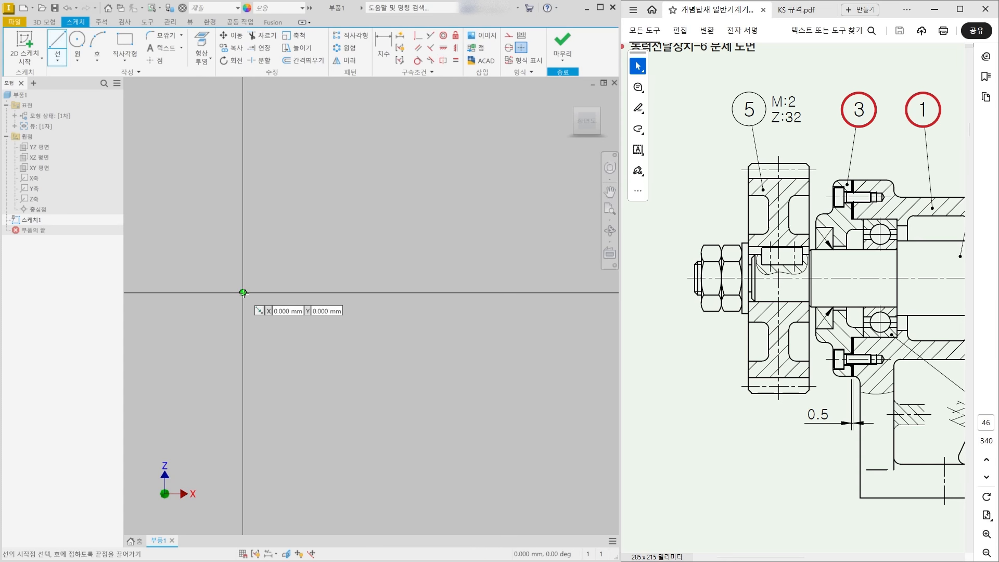
click(243, 292)
click(513, 292)
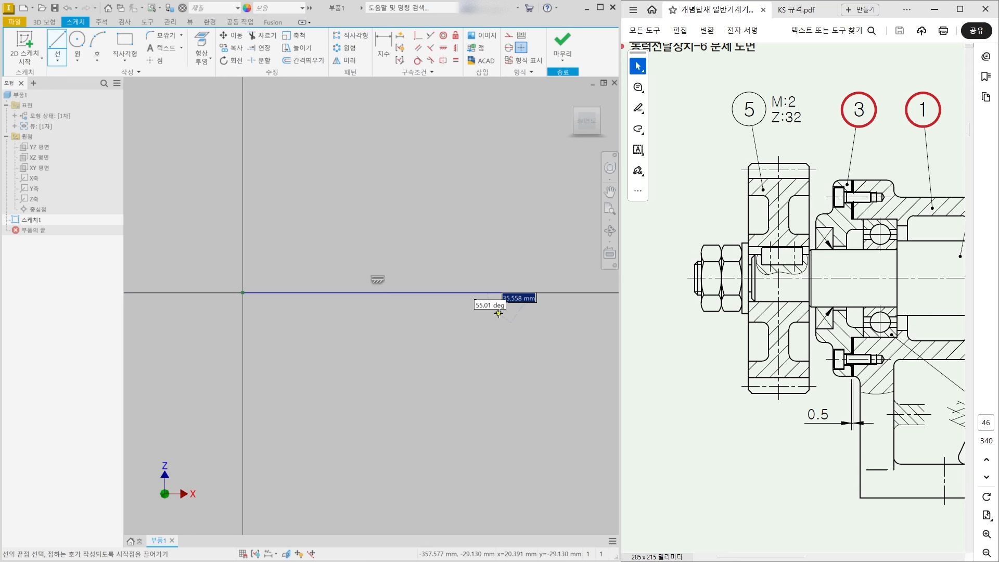
key(Escape)
right_click(402, 295)
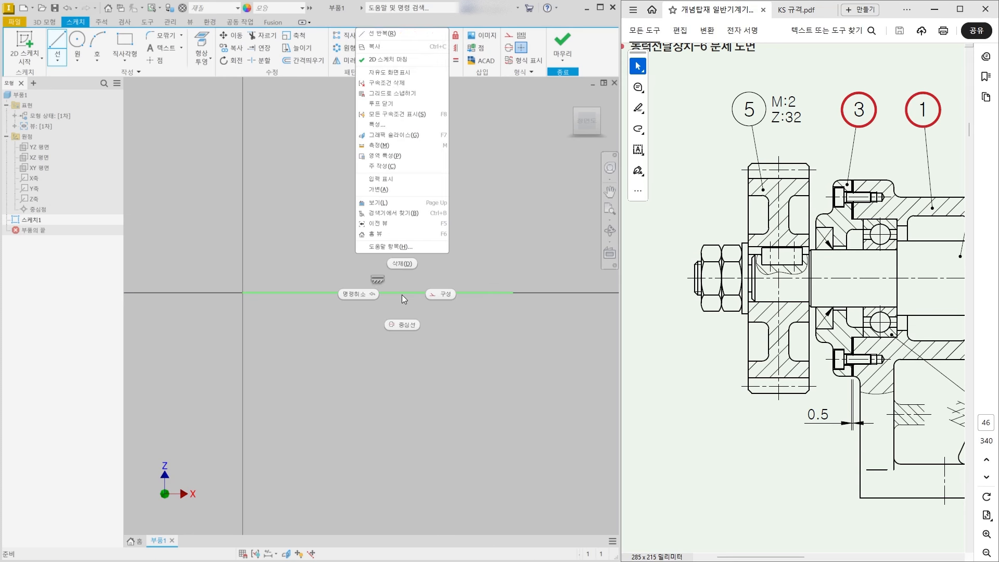
click(411, 326)
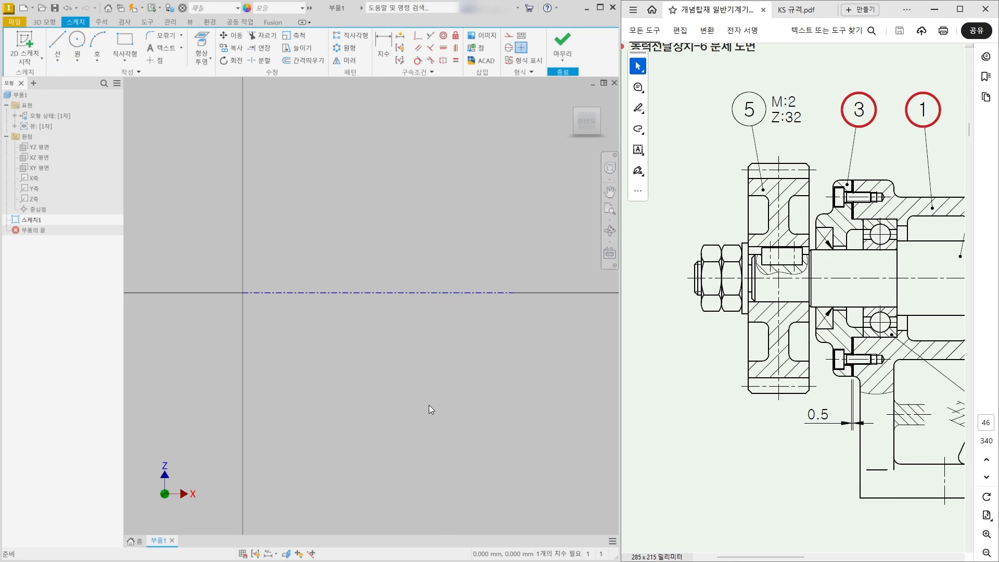
- Check the shaft's full extent on the assembly drawing, then dimension the centerline as 138 mm and place the dimension close below it
click(691, 383)
ctrl+scroll(670, 333, down, 2)
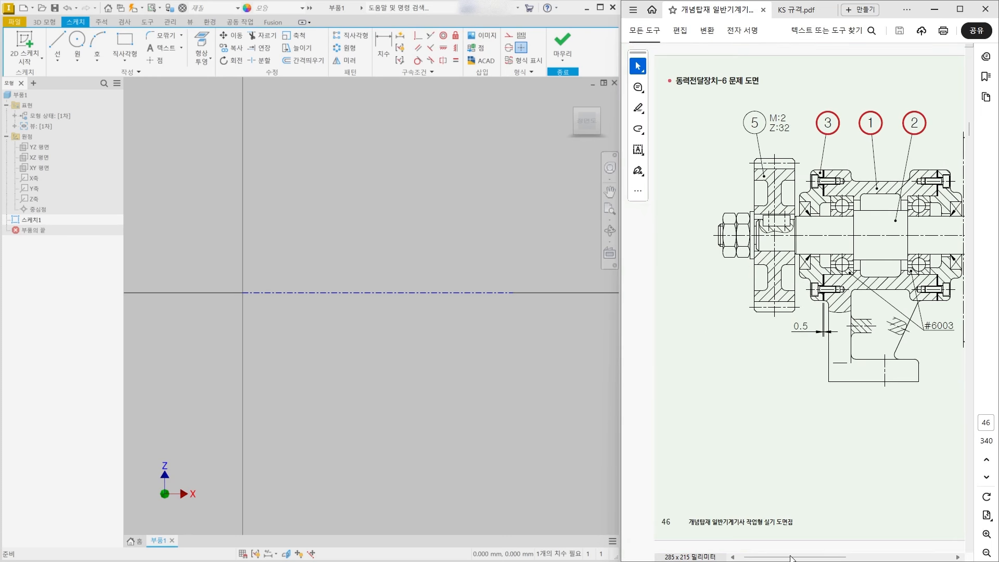
drag(792, 557, 815, 558)
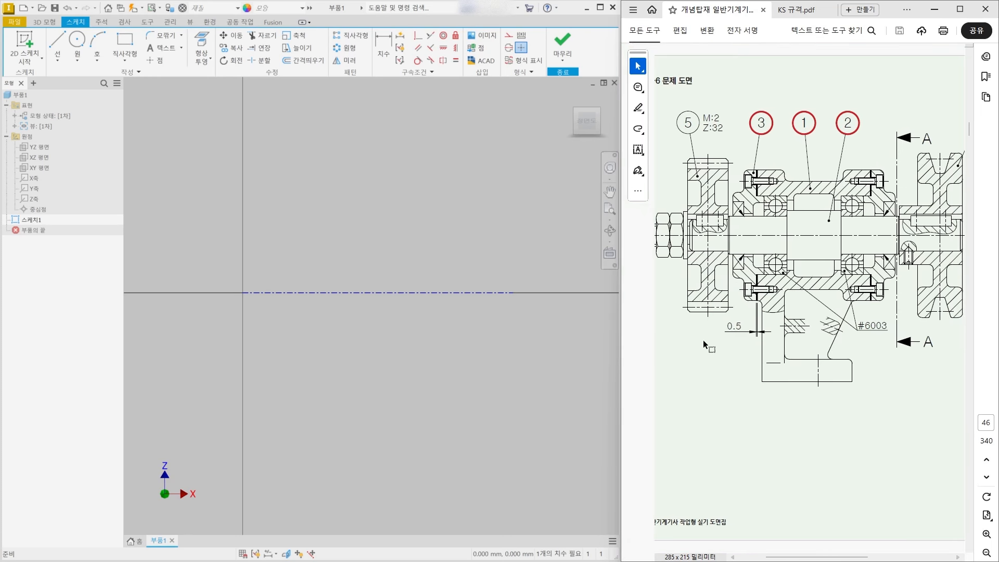
ctrl+scroll(710, 347, down, 1)
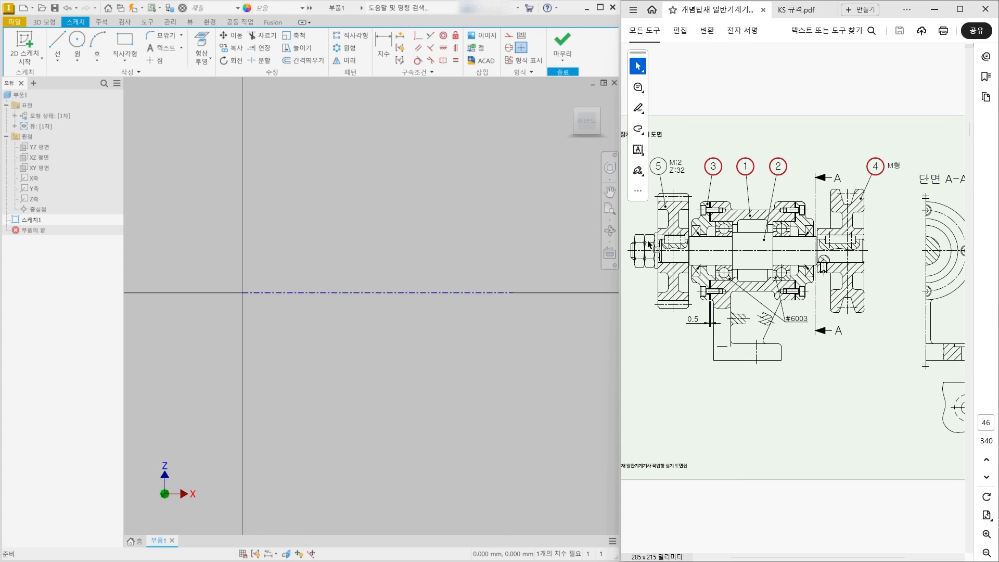
drag(632, 253, 864, 251)
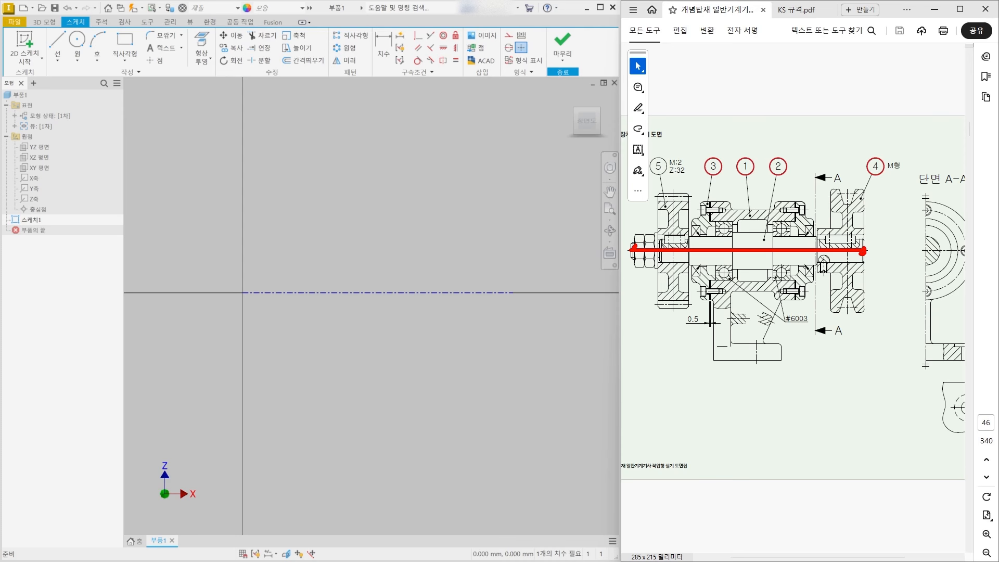
key(Escape)
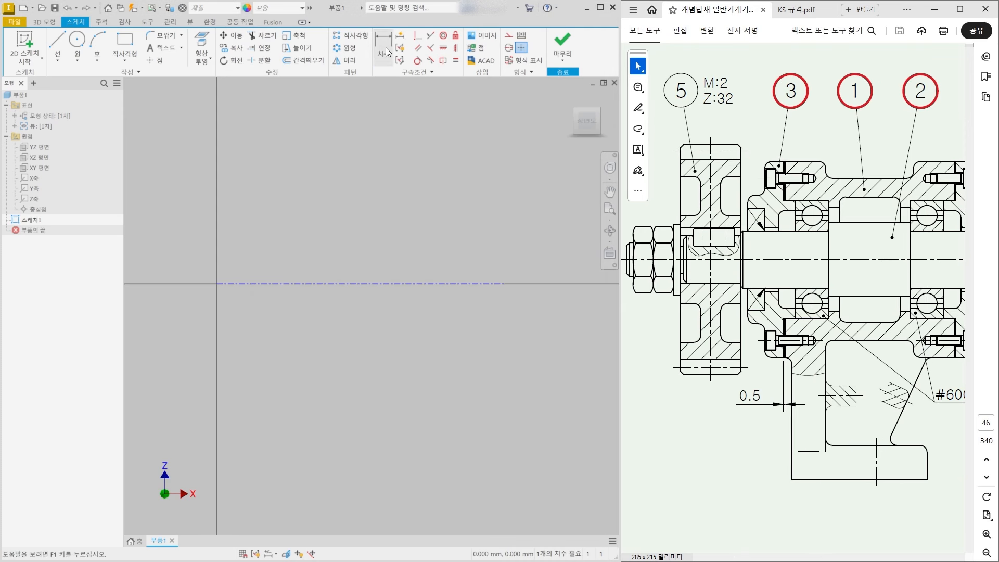
click(384, 49)
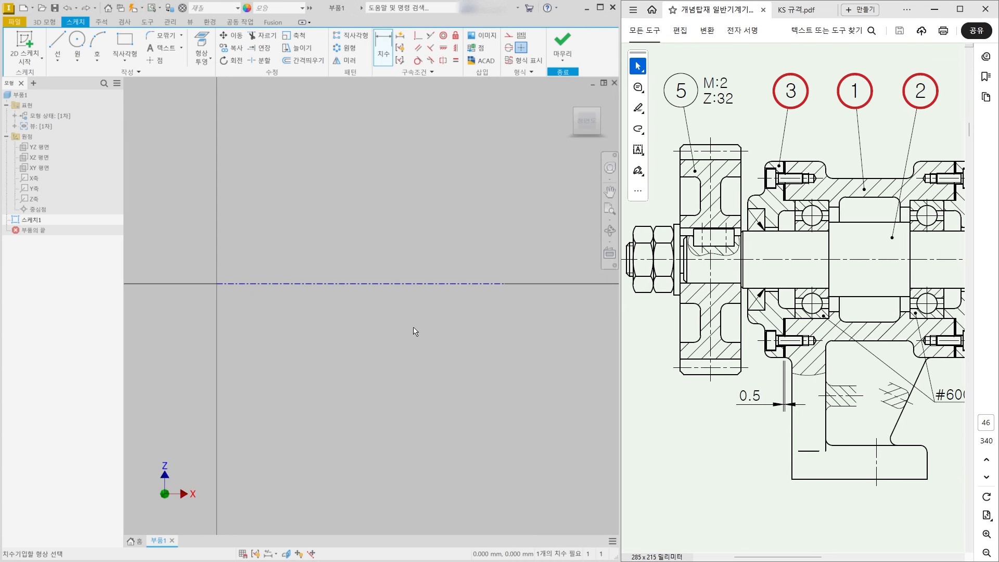
click(407, 285)
click(361, 311)
text(138)
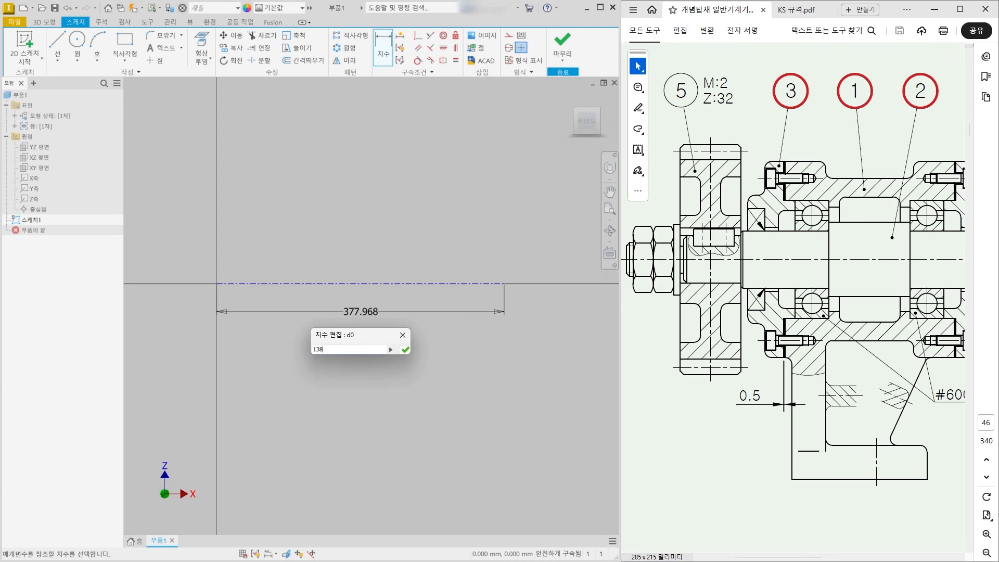
key(Return)
scroll(201, 279, down, 4)
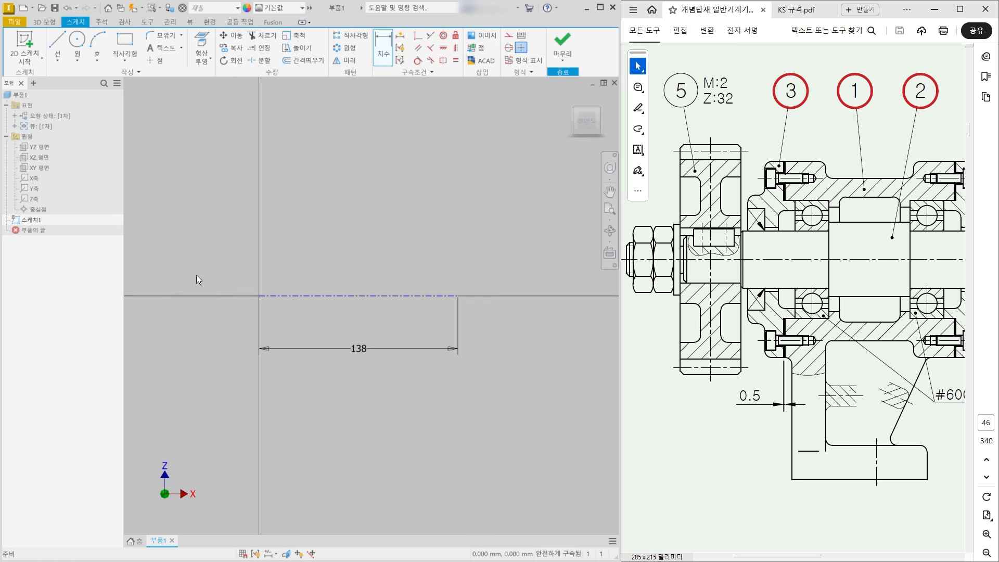
drag(478, 406, 489, 344)
- From the centerline's origin end, sketch the first shaft step with a vertical line about 8 mm high and a horizontal line about 13.8 mm long
mouse_move(444, 354)
middle_down()
mouse_move(415, 361)
mouse_move(326, 317)
mouse_move(341, 361)
mouse_move(359, 365)
middle_up()
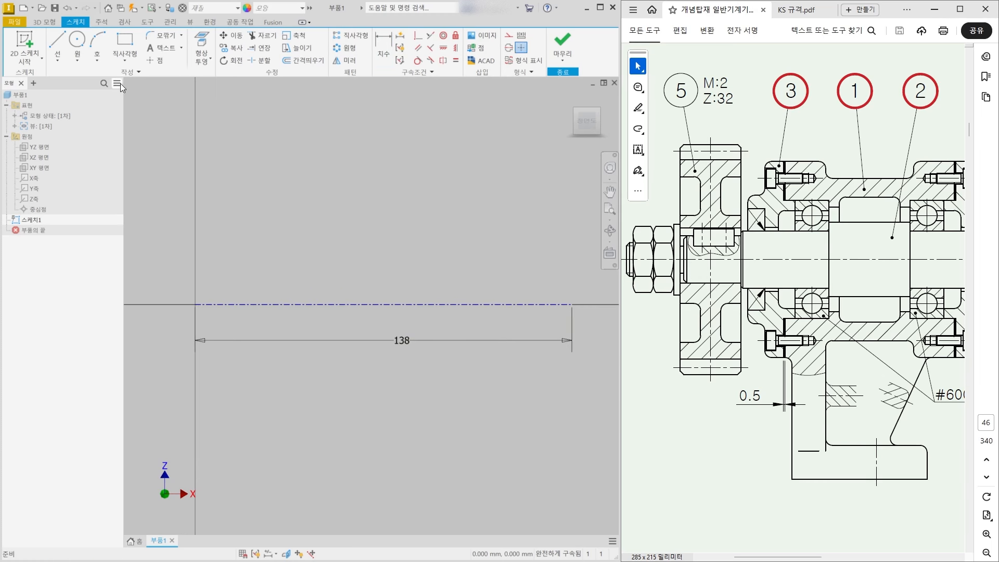
click(57, 47)
scroll(200, 311, down, 4)
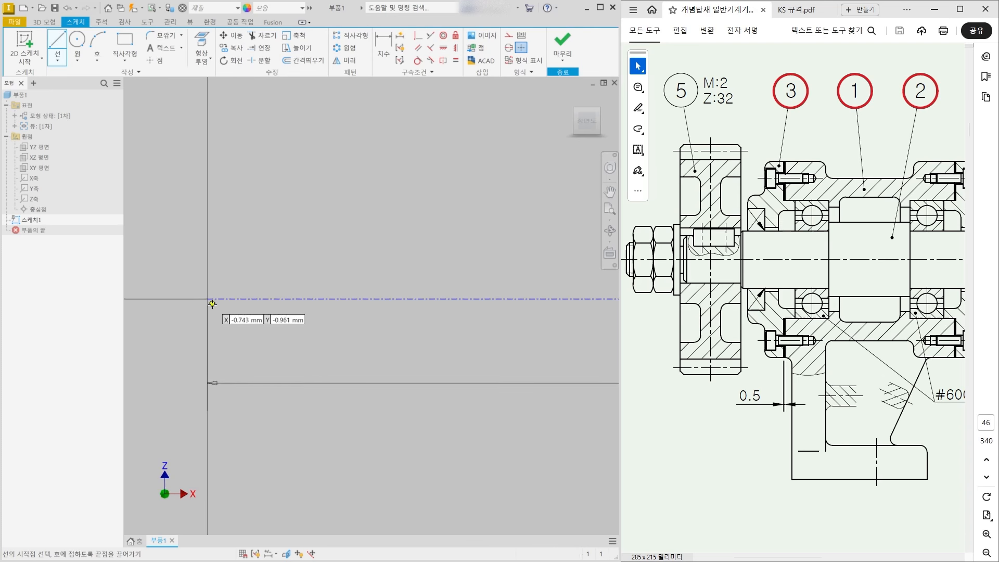
click(207, 299)
click(207, 247)
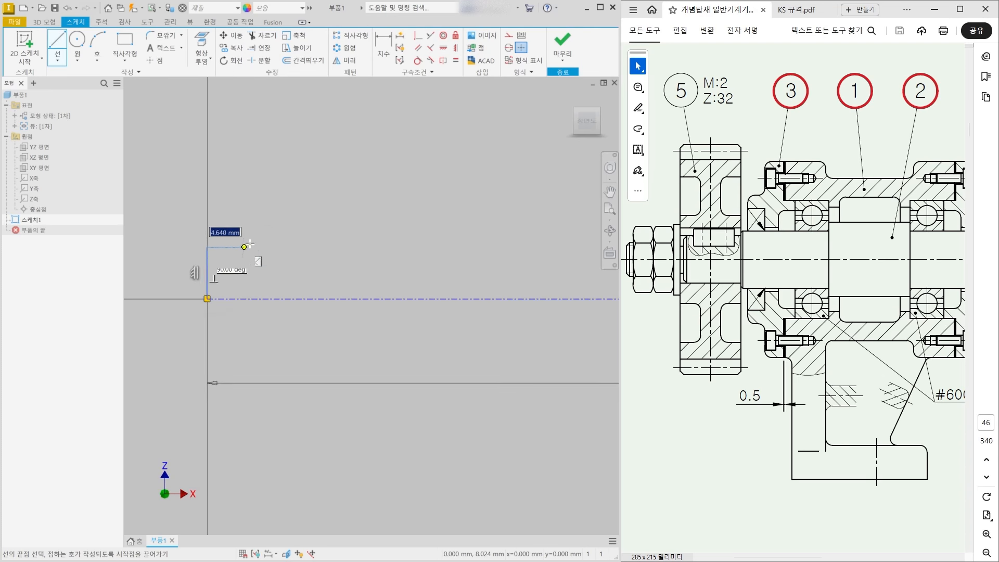
click(296, 248)
middle_drag(316, 145, 374, 136)
key(Escape)
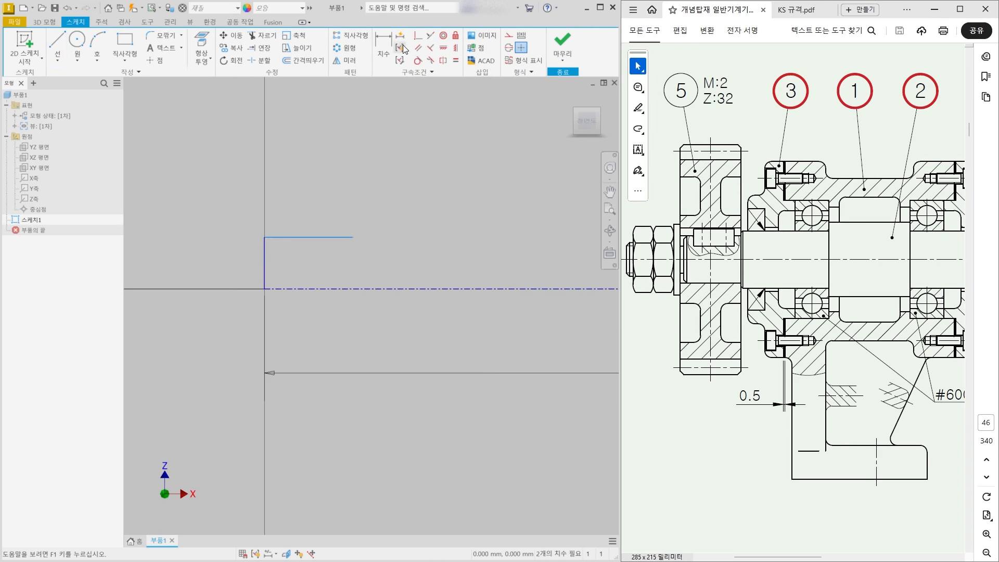
- Dimension the first shaft step's diameter across the centerline as 10 mm
click(389, 49)
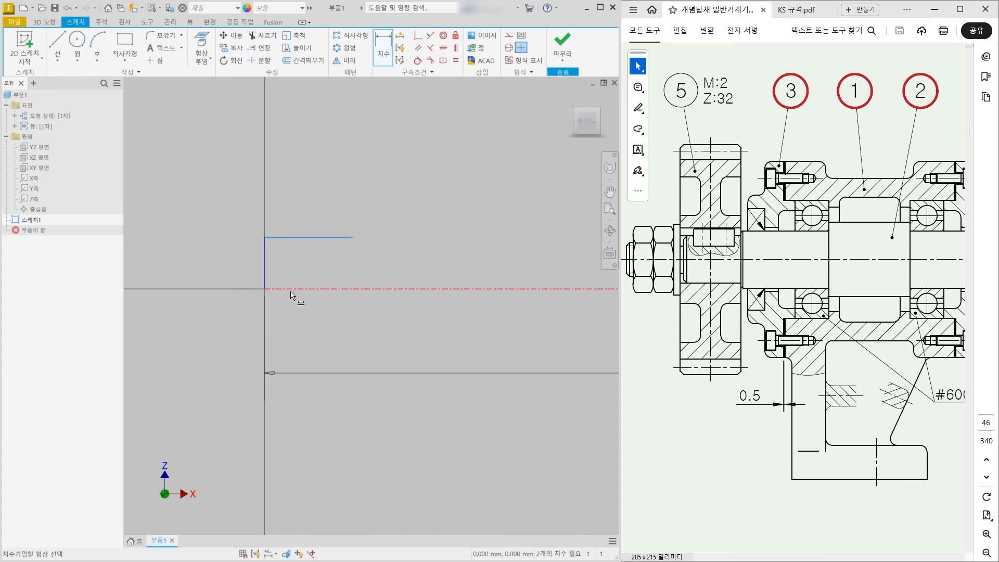
click(291, 289)
click(295, 237)
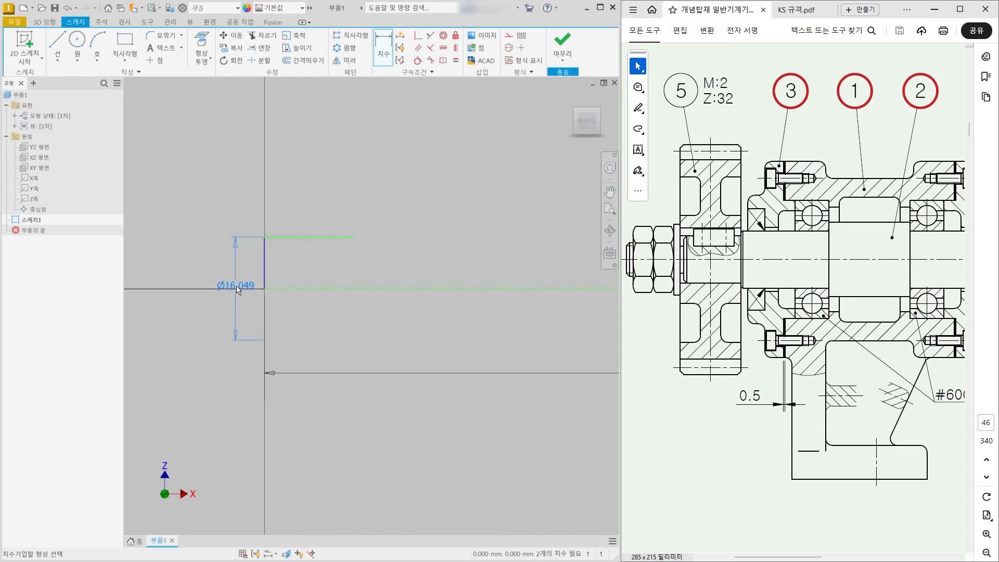
click(236, 272)
text(10)
key(Return)
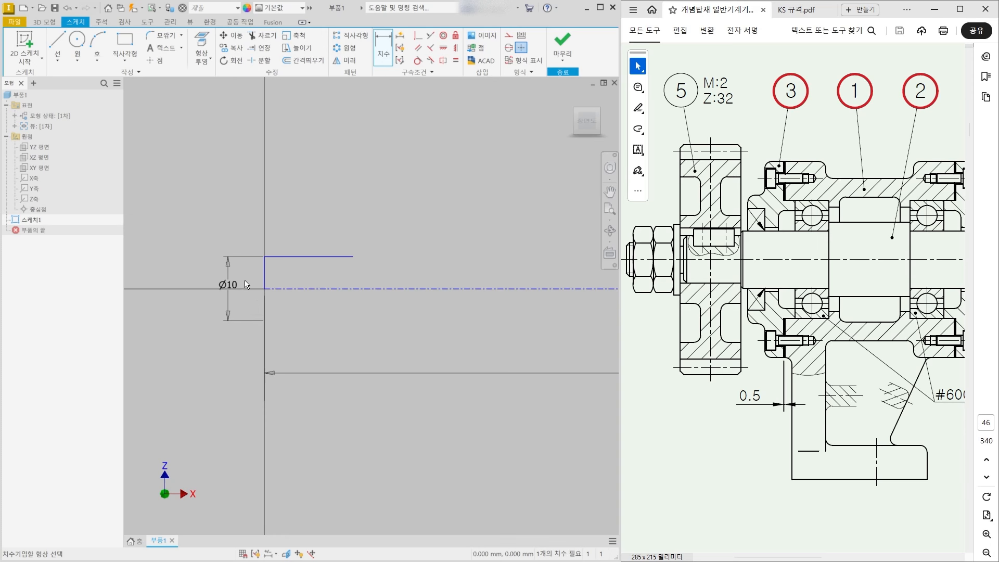
- Dimension the length of the first shaft step as 17 mm
click(338, 258)
click(311, 225)
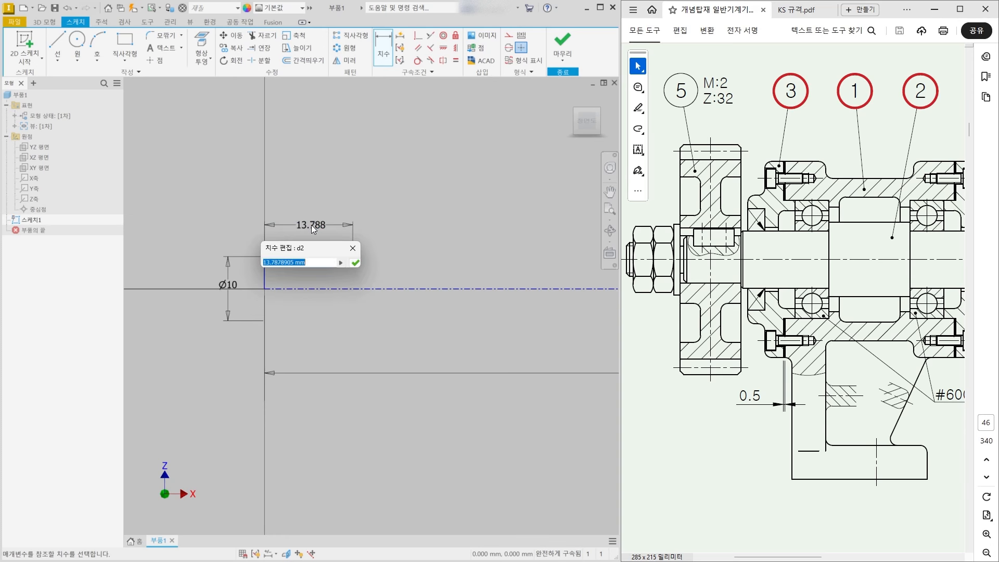
text(17)
key(Return)
key(Escape)
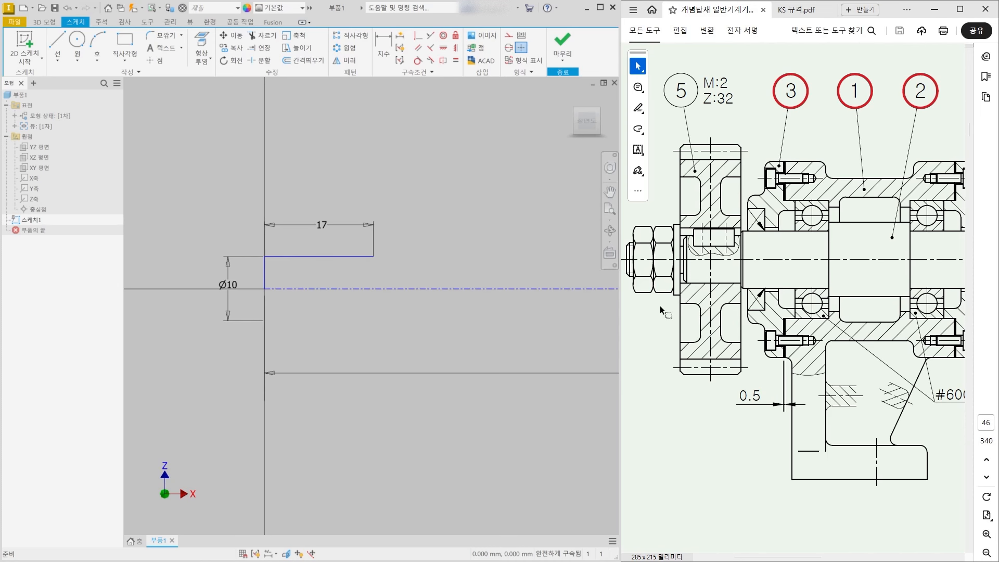
- Continue the profile with the gear seat: a vertical line about 2.9 mm upward and a horizontal line about 14.5 mm long
click(687, 254)
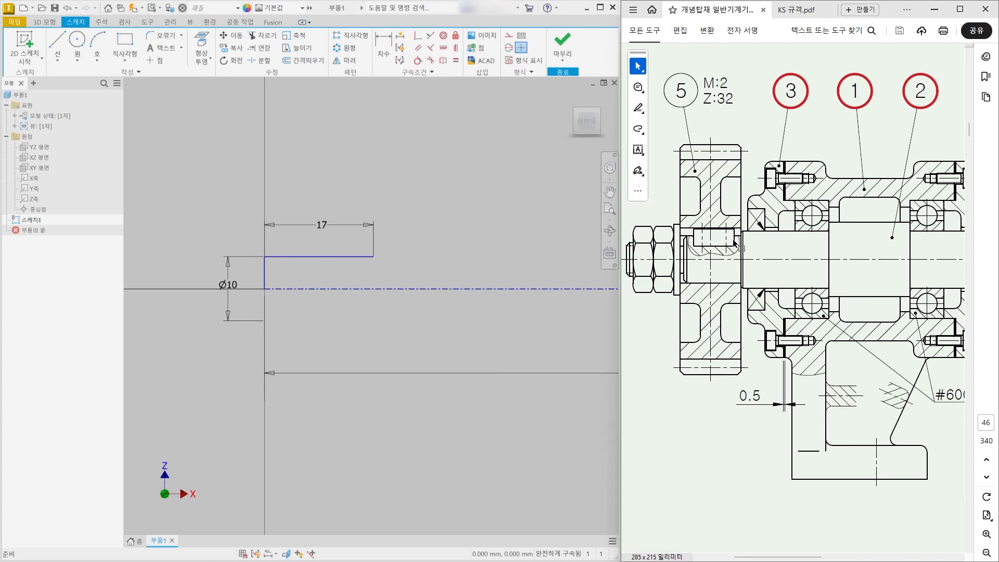
click(56, 40)
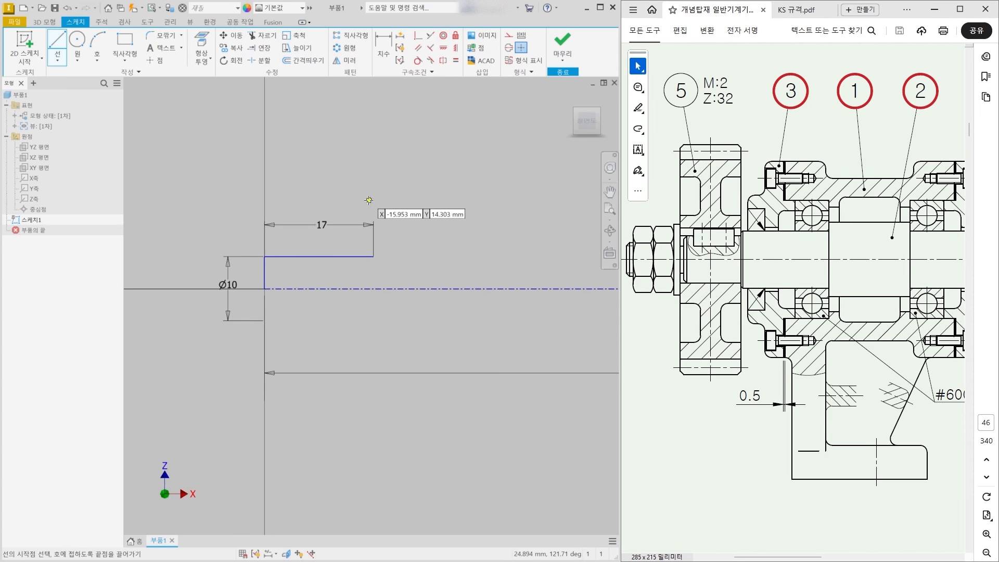
click(373, 256)
click(373, 239)
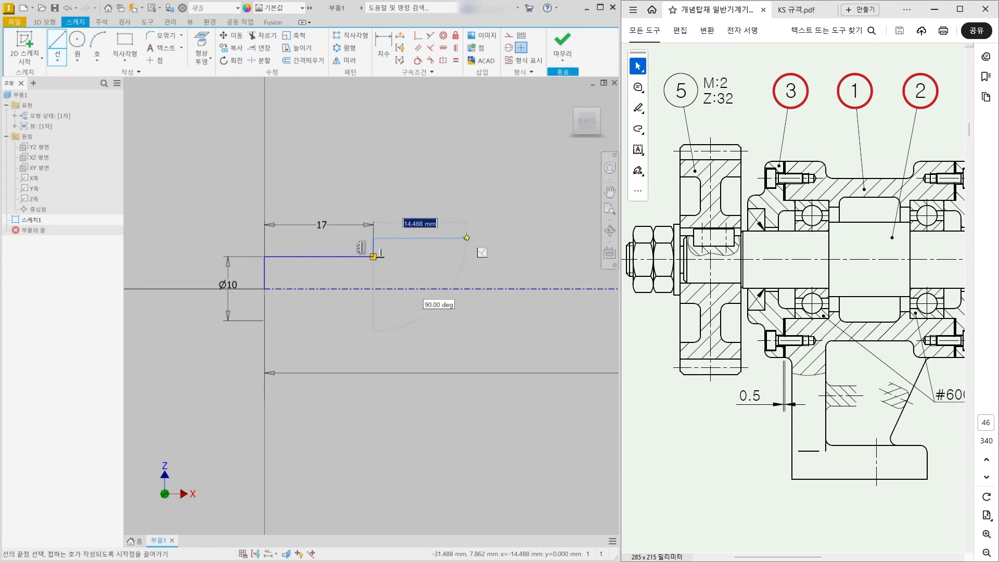
click(466, 238)
middle_drag(443, 281, 419, 283)
key(Escape)
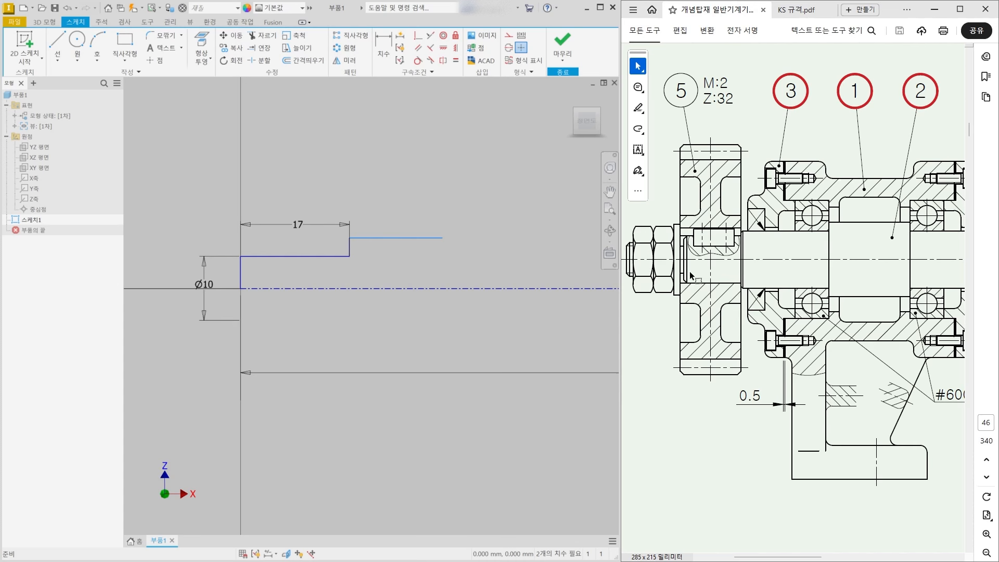
- Dimension the second shaft step's diameter across the centerline as 14 mm and move the dimension clear of the profile line
click(379, 59)
click(431, 239)
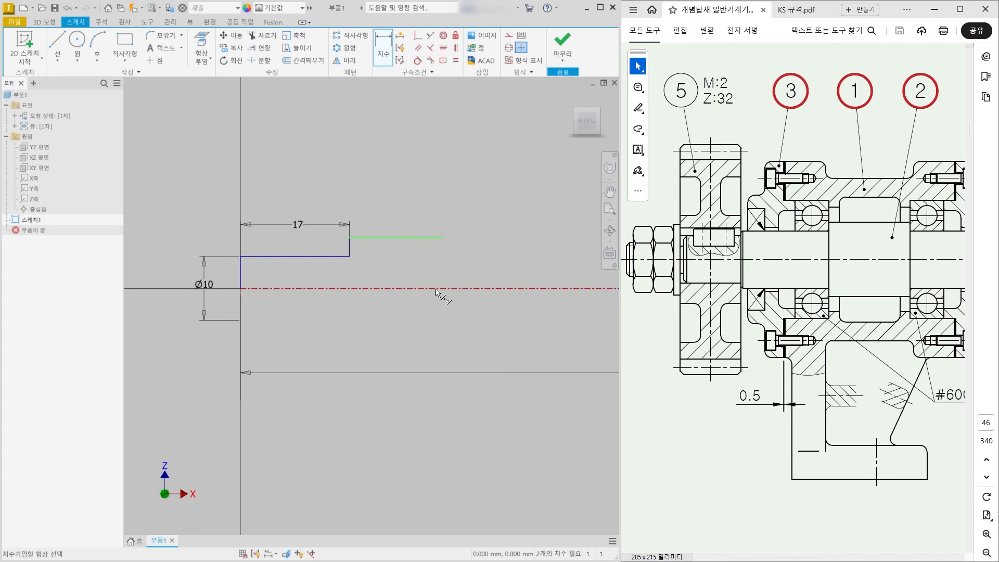
click(442, 289)
click(392, 270)
text(14)
key(Return)
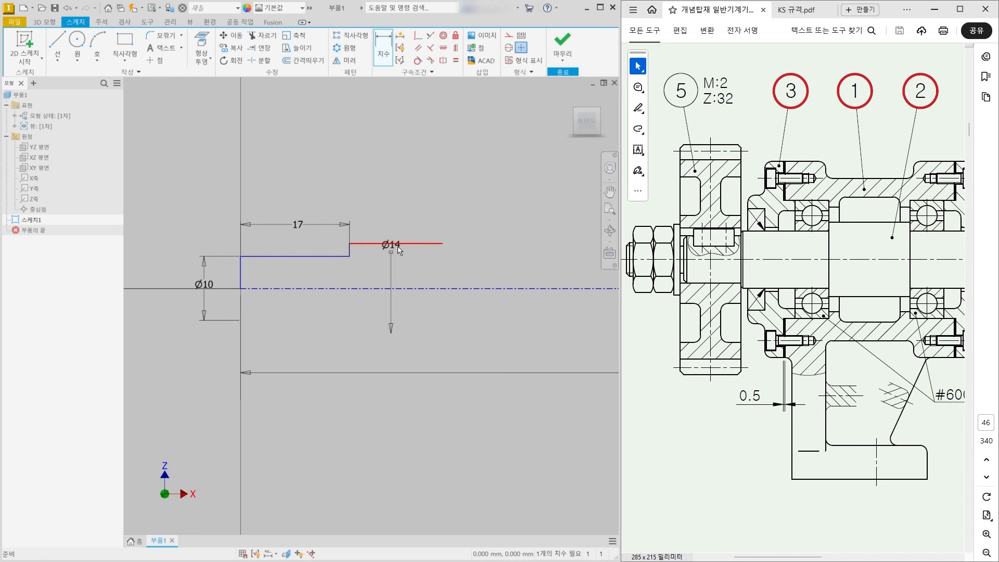
key(Escape)
click(391, 250)
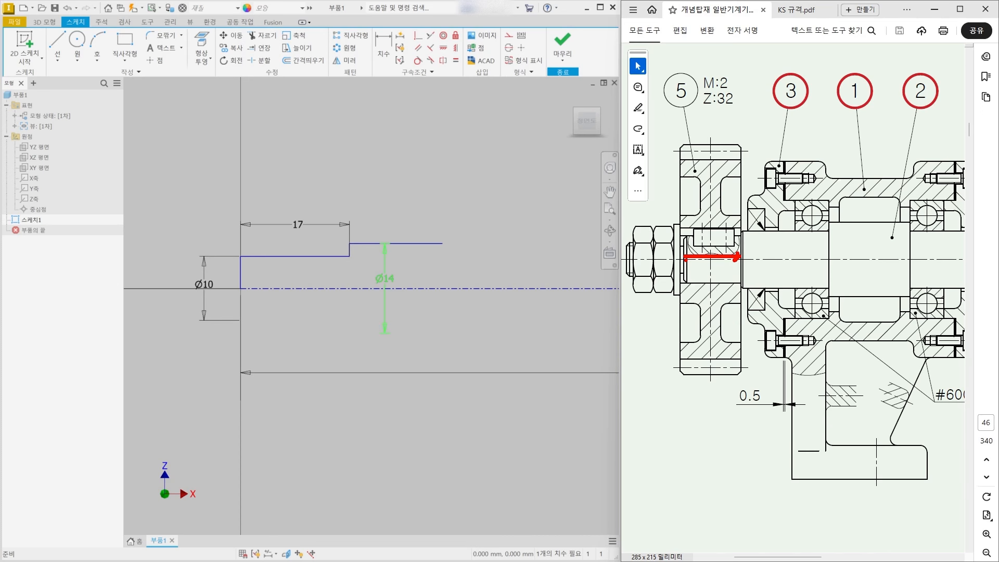
key(Escape)
- Dimension the length of the second shaft step, the gear seat, as 17 mm
key(d)
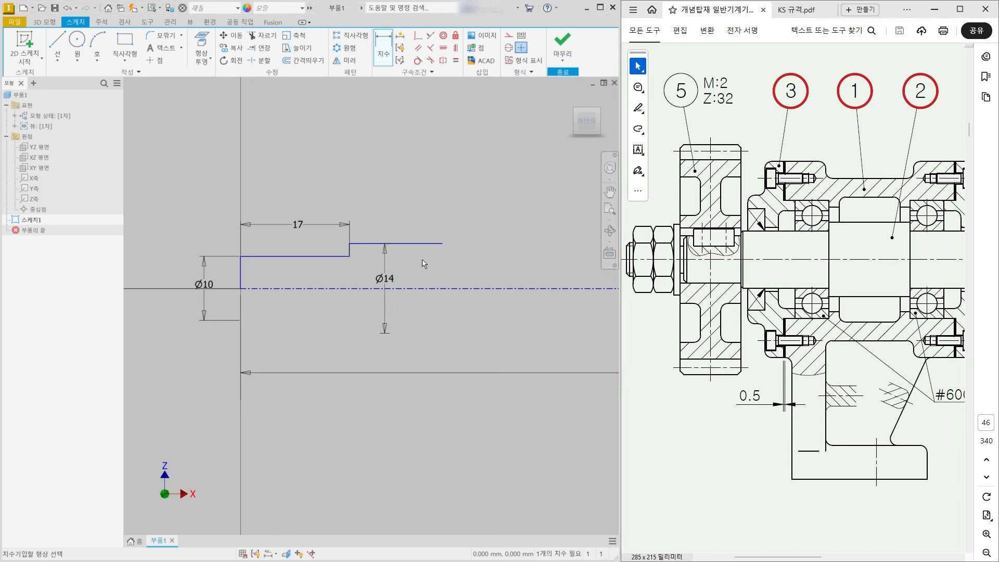
click(419, 243)
click(397, 224)
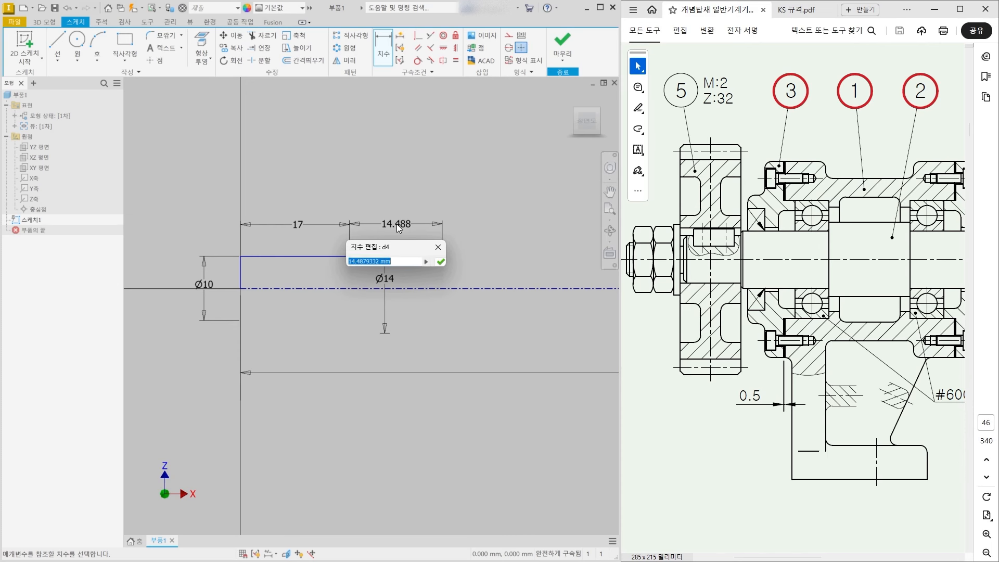
text(17)
key(Return)
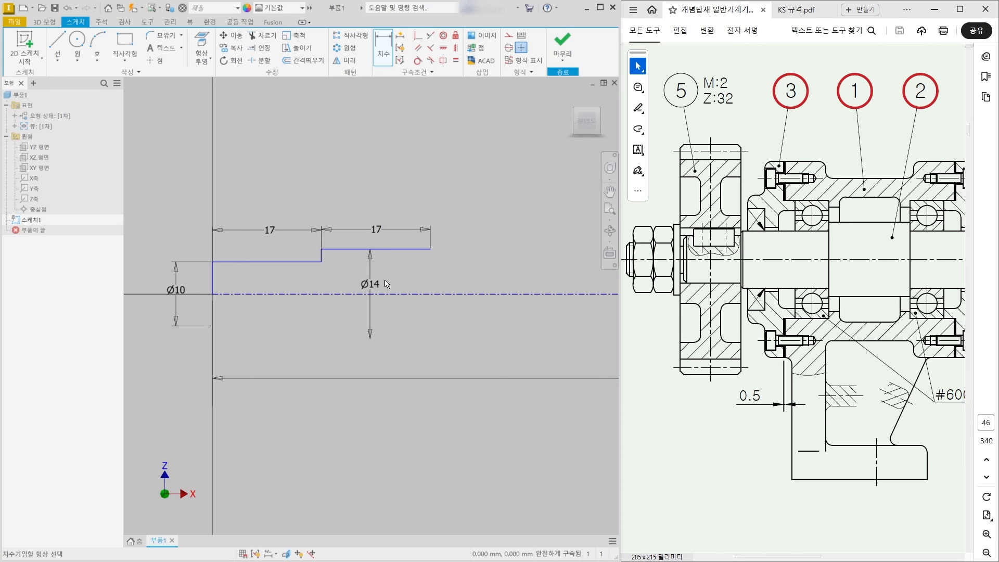
- Add the third shaft step to the profile with a vertical line about 2.3 mm upward and a horizontal line about 21.7 mm long
key(l)
middle_drag(426, 265, 398, 267)
click(401, 251)
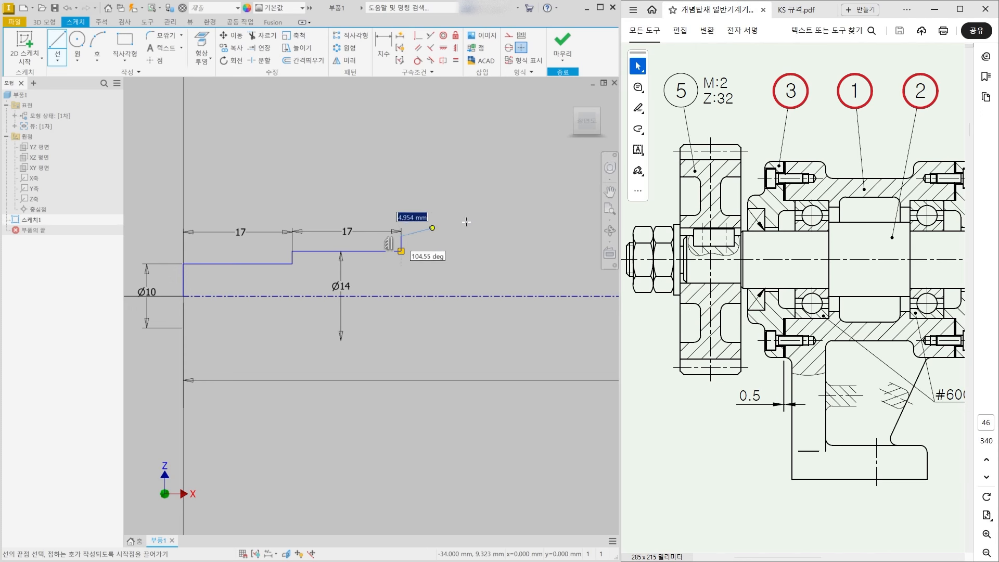
click(401, 236)
click(540, 235)
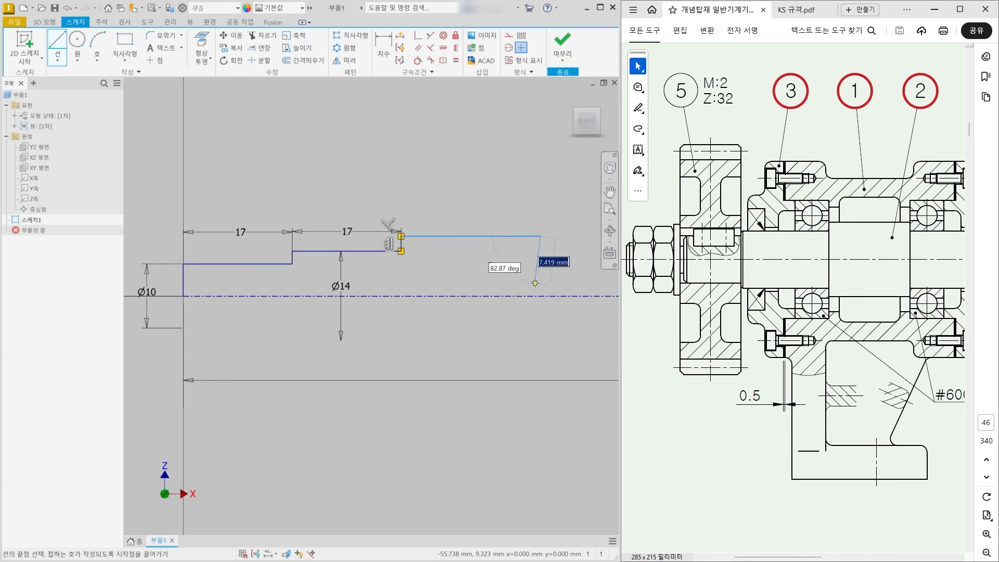
key(Escape)
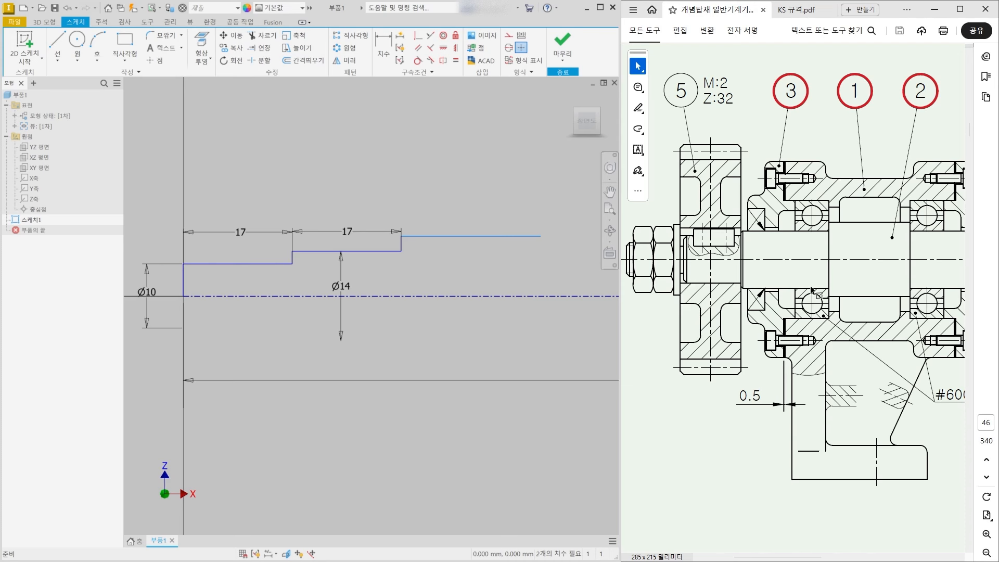
- Look up the dimensions of the 6003 deep groove ball bearing in the KS standards PDF and return to the assembly drawing
drag(806, 556, 819, 559)
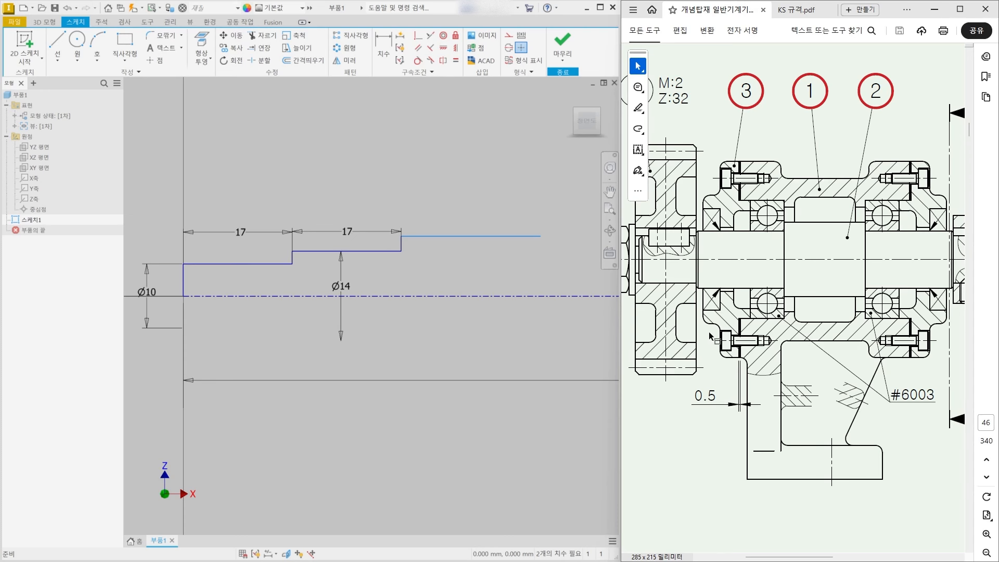
click(808, 16)
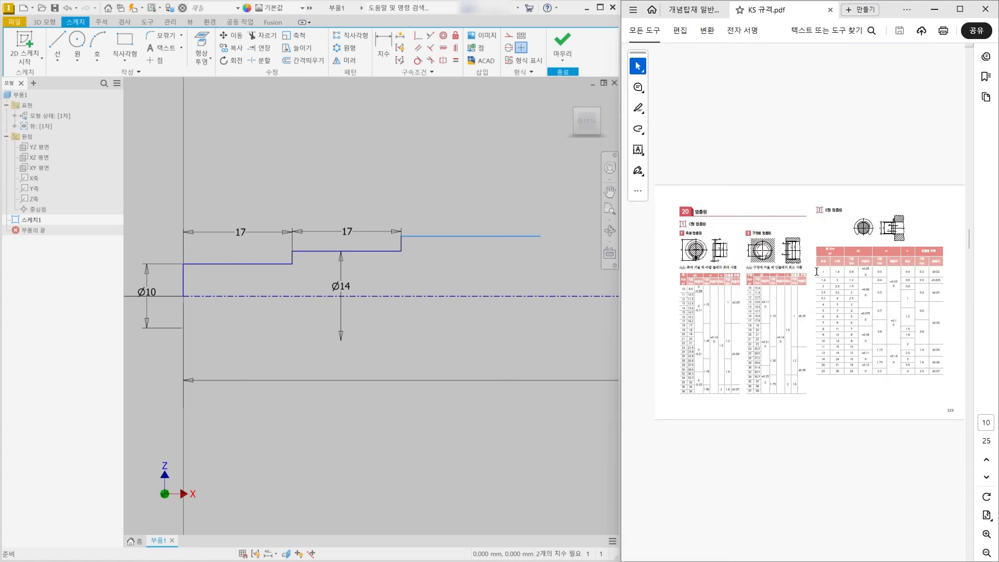
scroll(817, 271, down, 3)
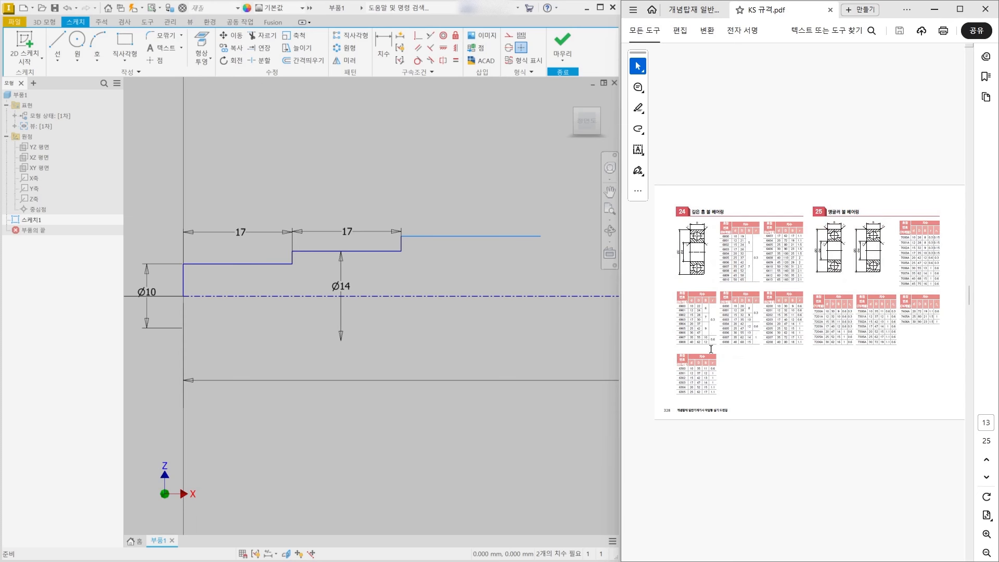
ctrl+scroll(669, 274, up, 2)
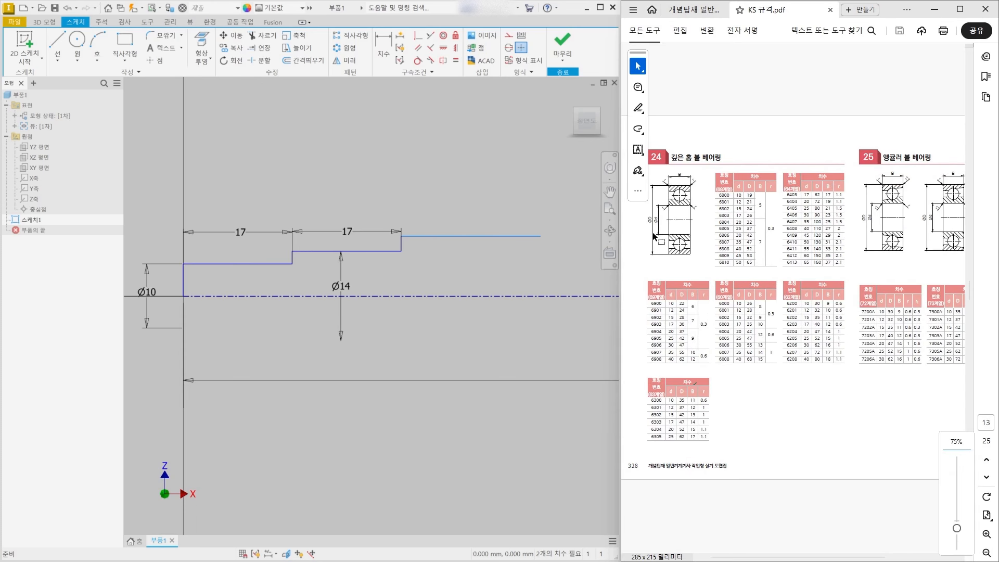
ctrl+scroll(684, 205, up, 2)
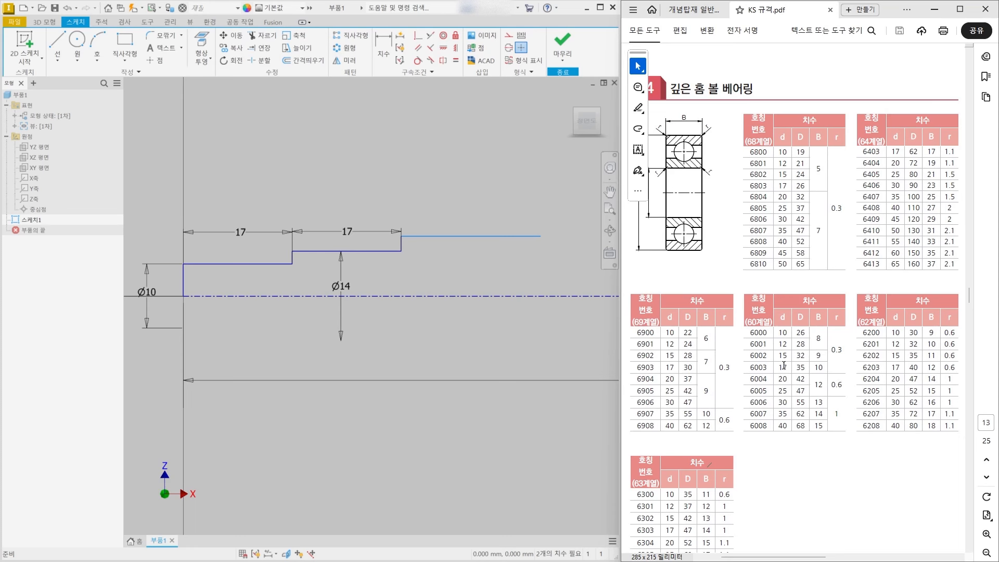
click(692, 10)
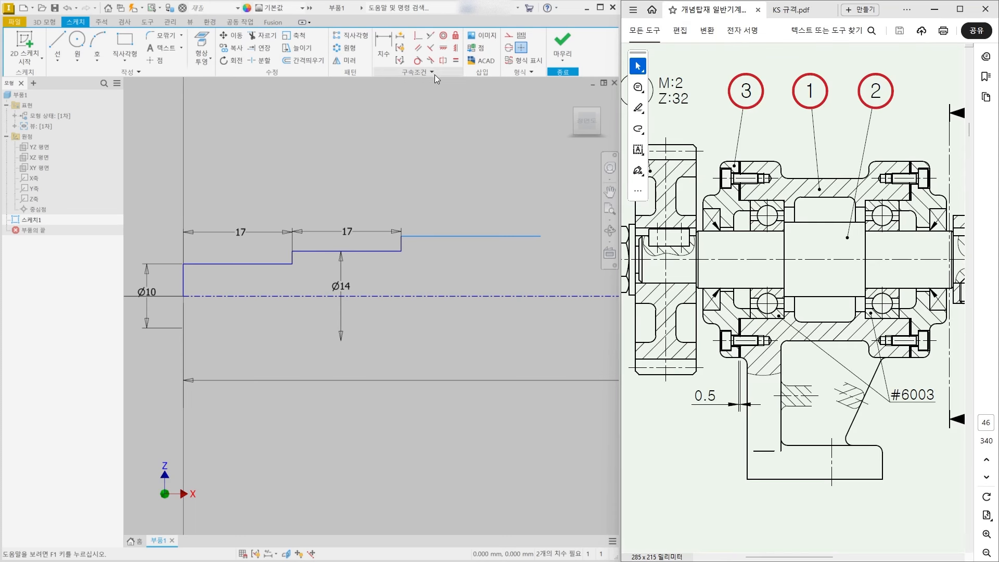
- Dimension the third shaft step's diameter across the centerline as 17 mm
click(384, 50)
click(461, 236)
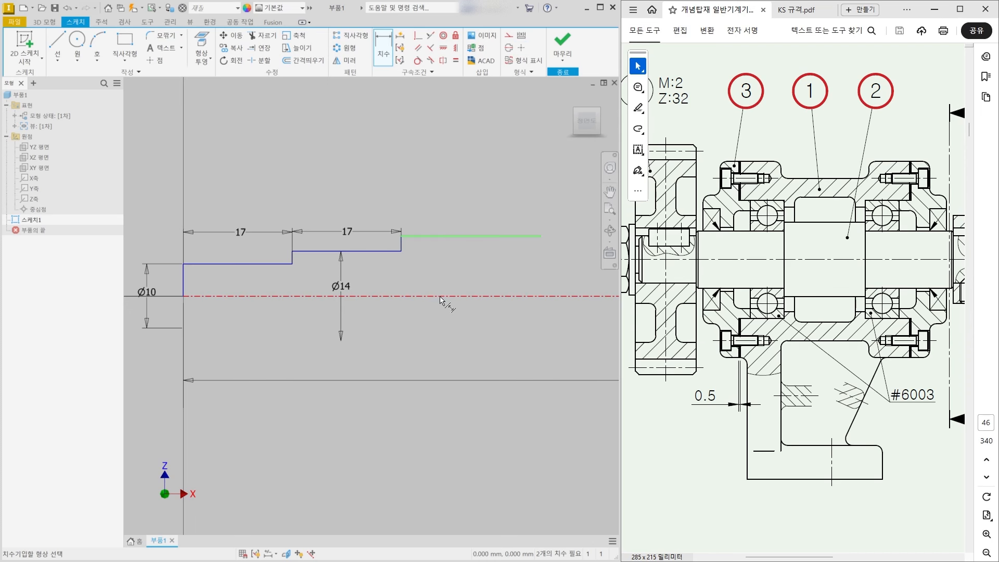
click(440, 296)
click(443, 284)
text(17)
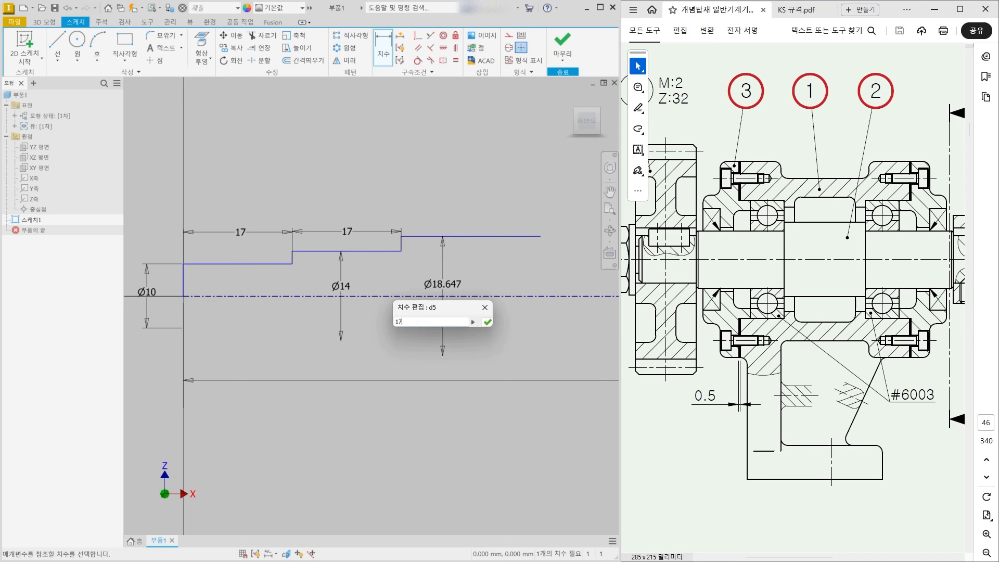
key(Return)
key(Escape)
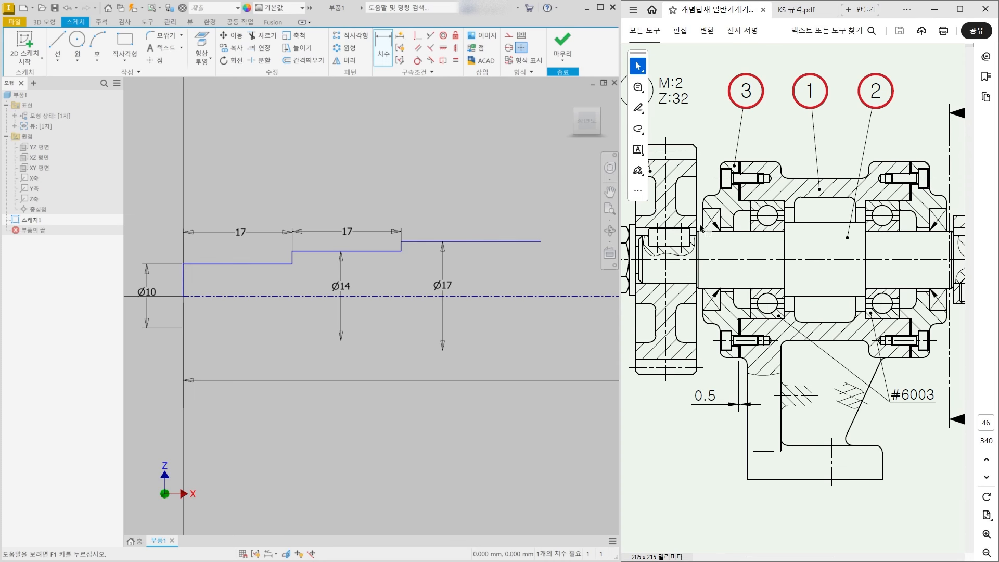
- Dimension the length of the third shaft step, the bearing seat, as 26 mm
key(d)
scroll(492, 287, up, 3)
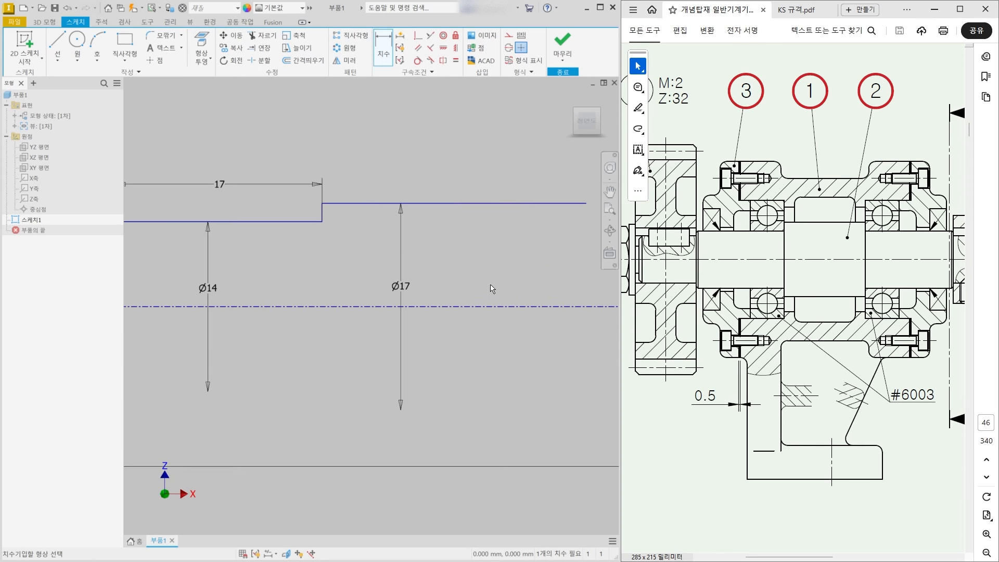
scroll(492, 287, down, 2)
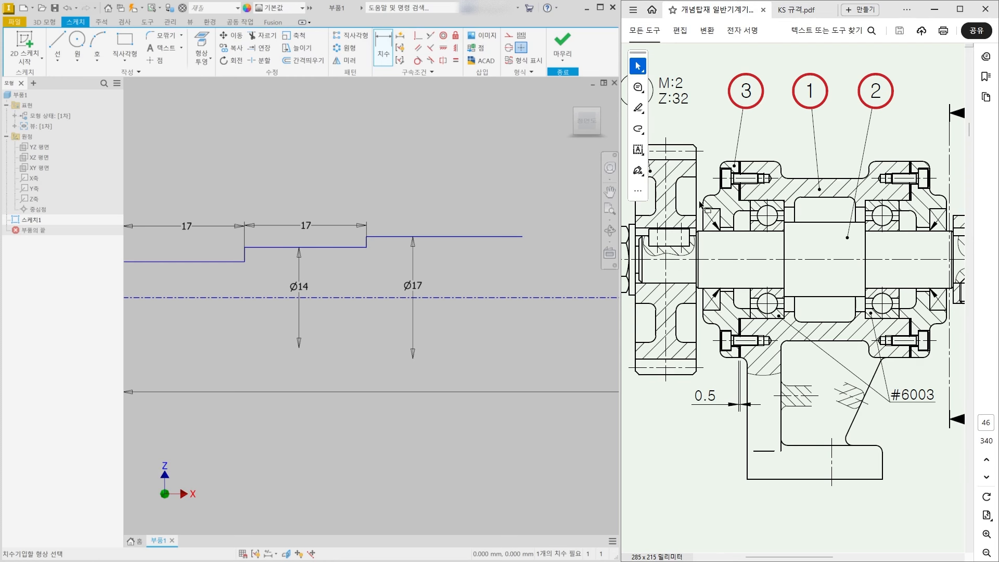
click(724, 252)
key(ctrl+2)
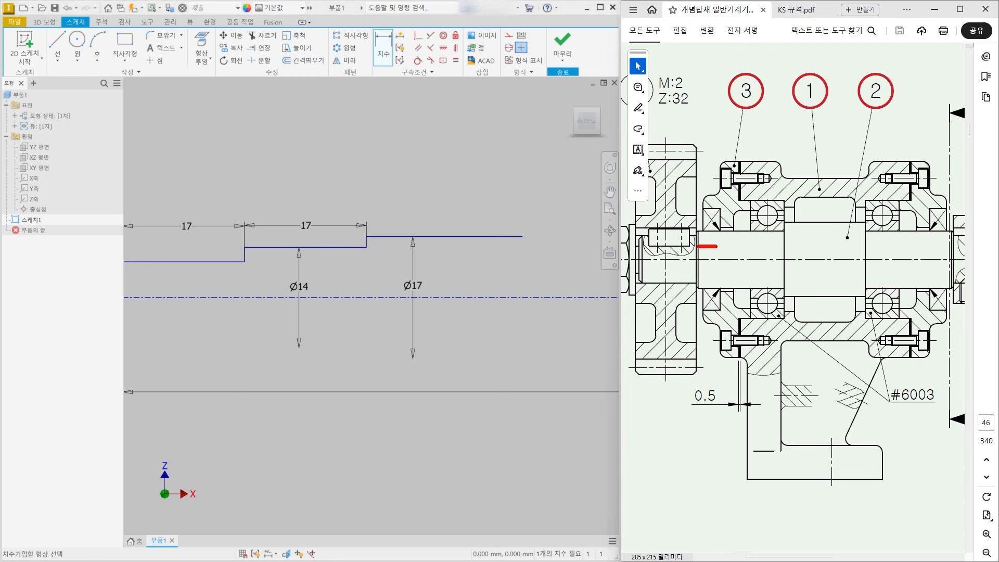
drag(717, 247, 776, 246)
key(Escape)
click(446, 236)
click(443, 212)
text(1)
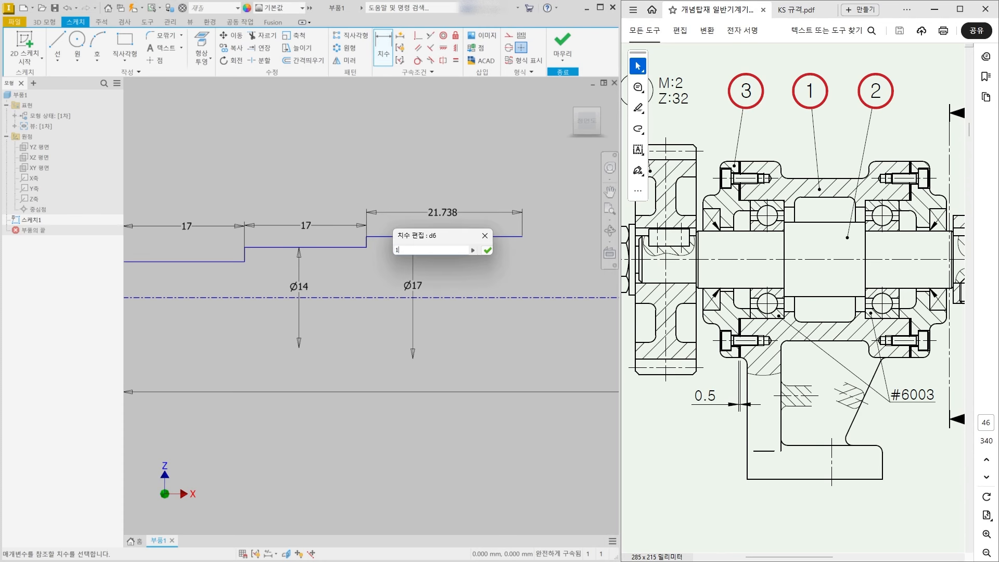
text(6)
key(Return)
key(Escape)
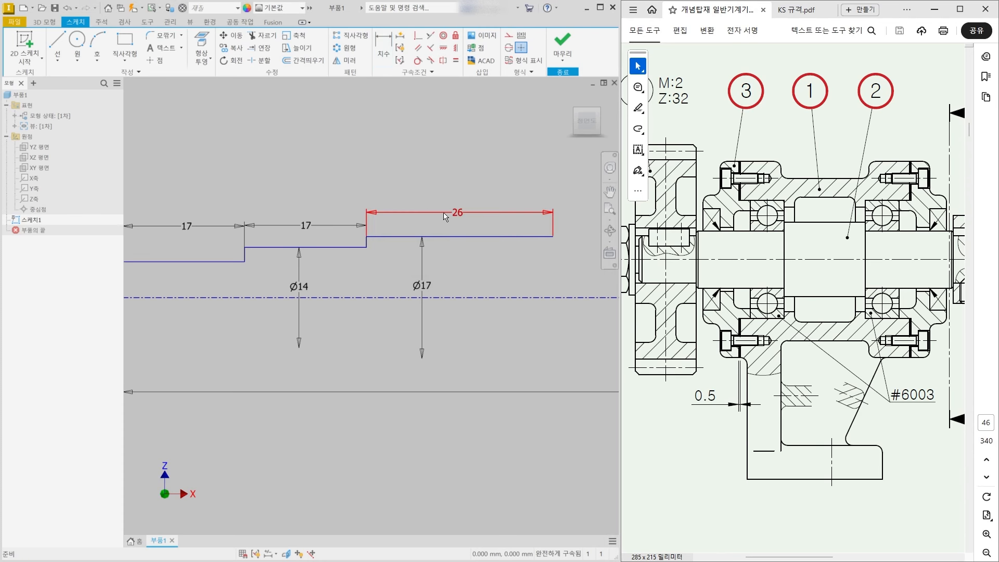
- Add the fourth shaft step to the profile with a vertical line about 2.6 mm upward and a horizontal line about 16.6 mm long
scroll(442, 361, down, 3)
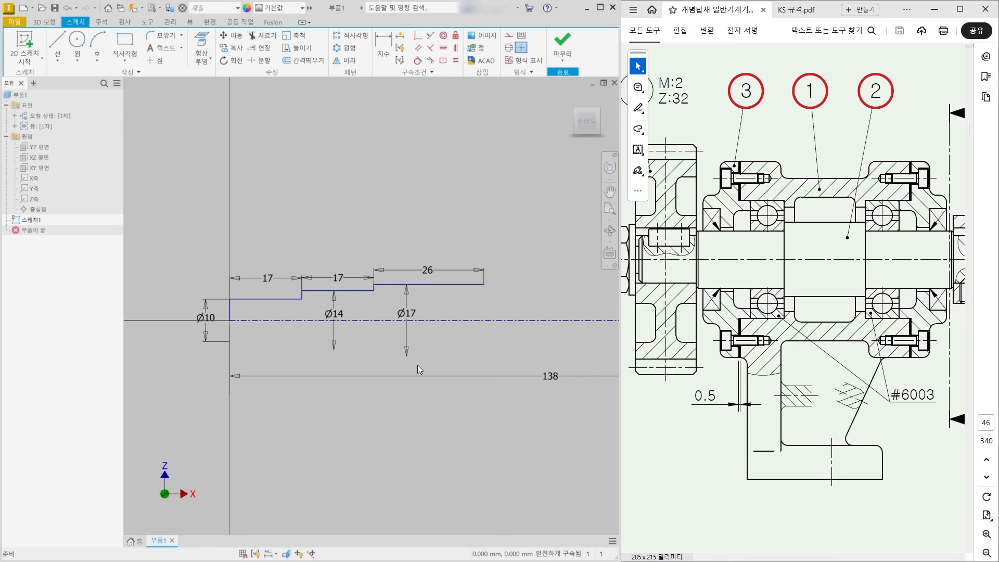
middle_drag(394, 299, 344, 301)
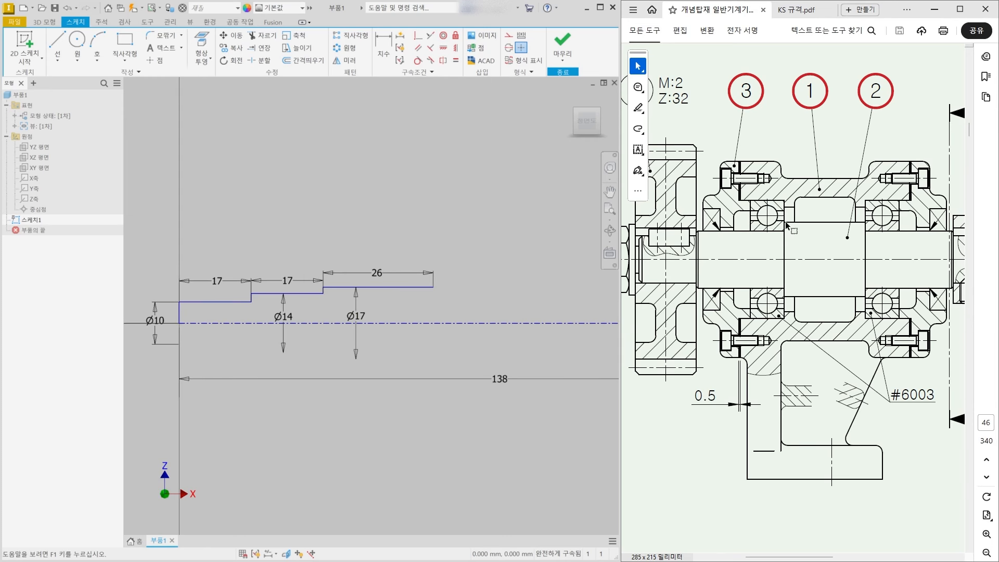
click(57, 45)
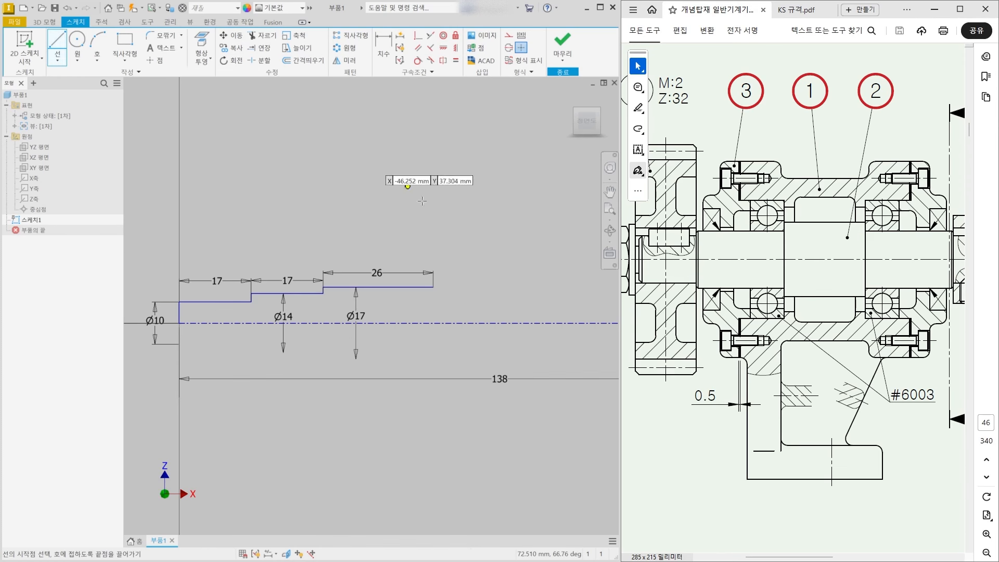
scroll(413, 307, down, 3)
click(363, 300)
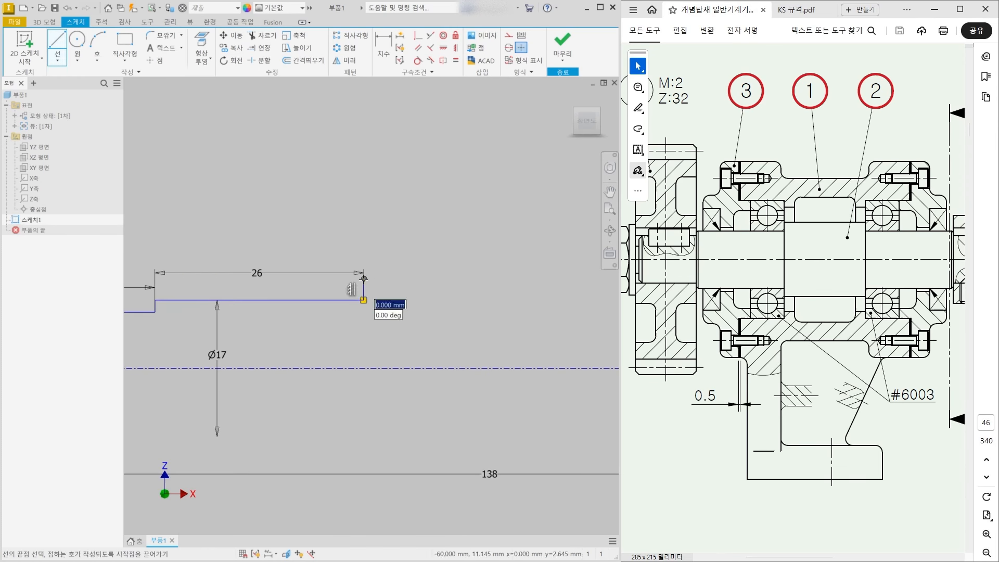
click(364, 279)
click(498, 279)
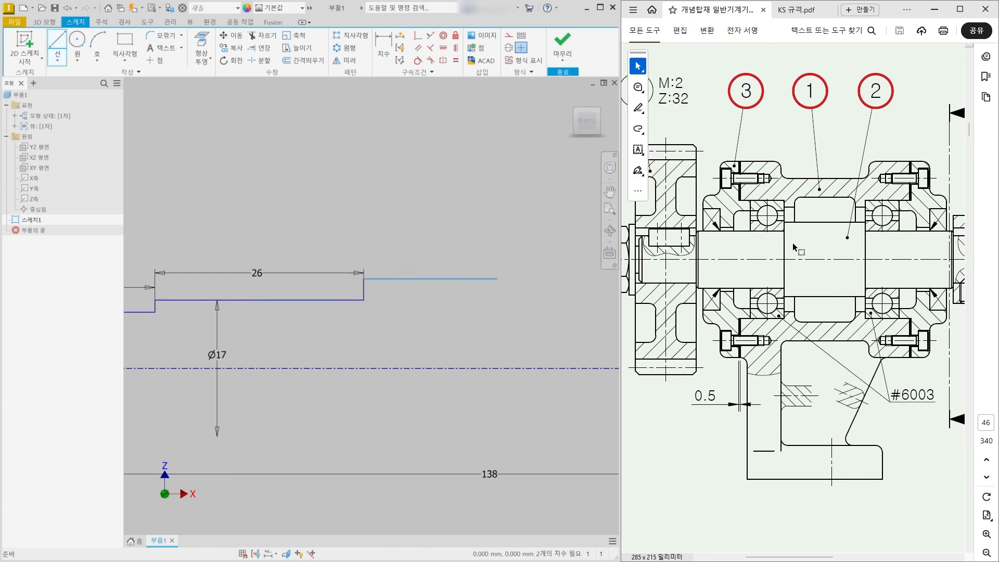
key(Escape)
- Dimension the fourth shaft step's diameter across the centerline as 22 mm
mouse_move(823, 223)
mouse_down()
mouse_move(820, 293)
mouse_move(857, 257)
mouse_up()
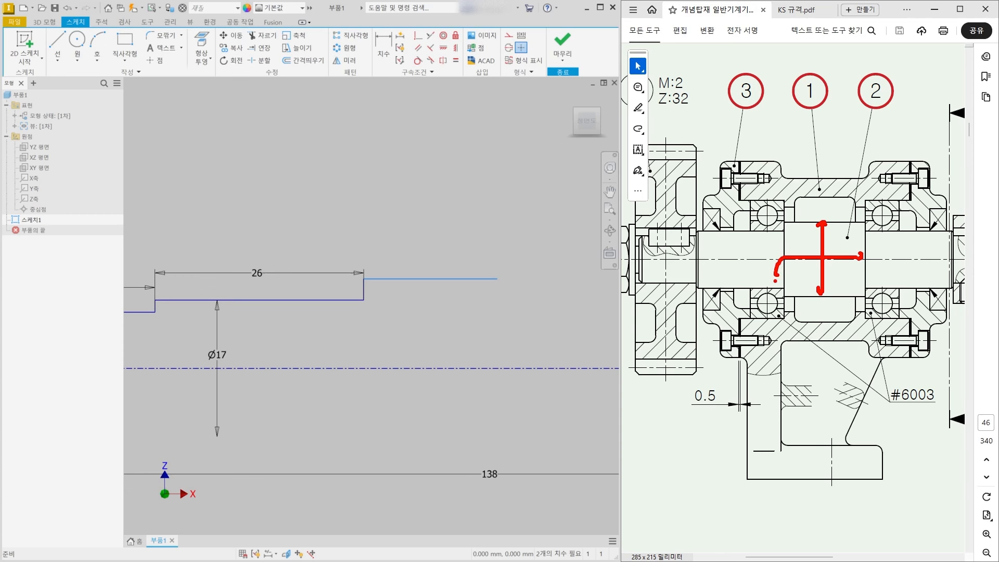
key(Escape)
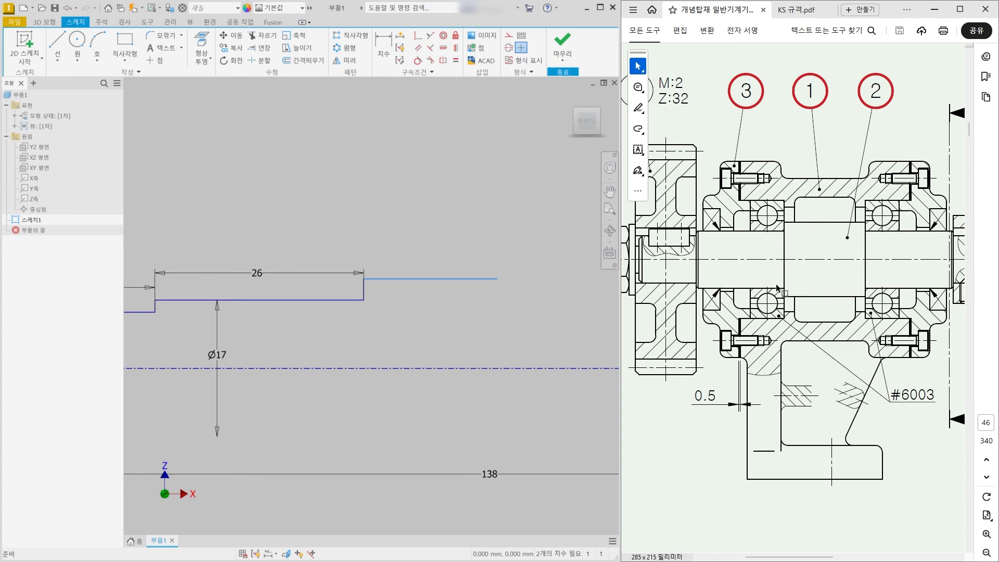
click(385, 53)
click(474, 283)
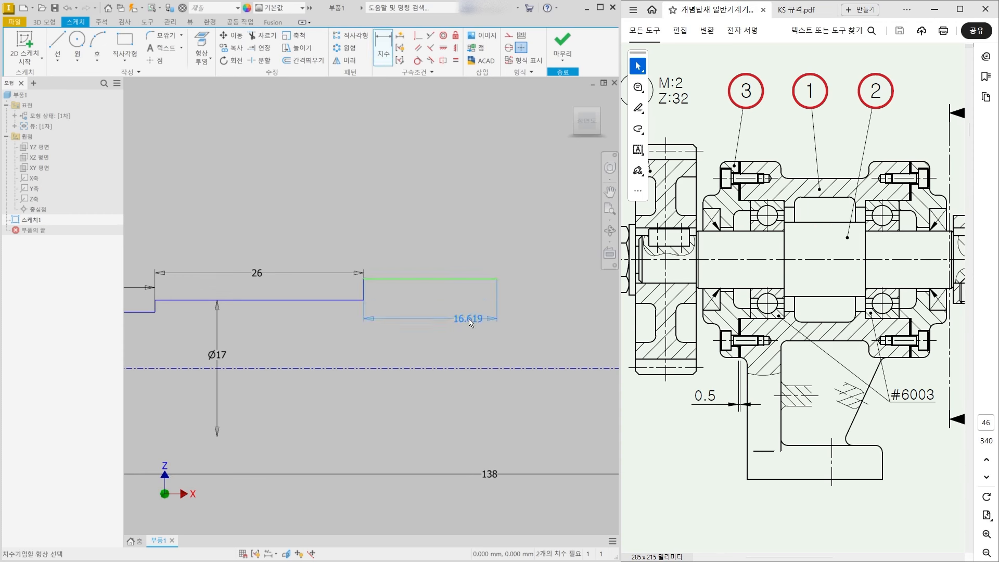
click(438, 368)
click(423, 349)
text(22)
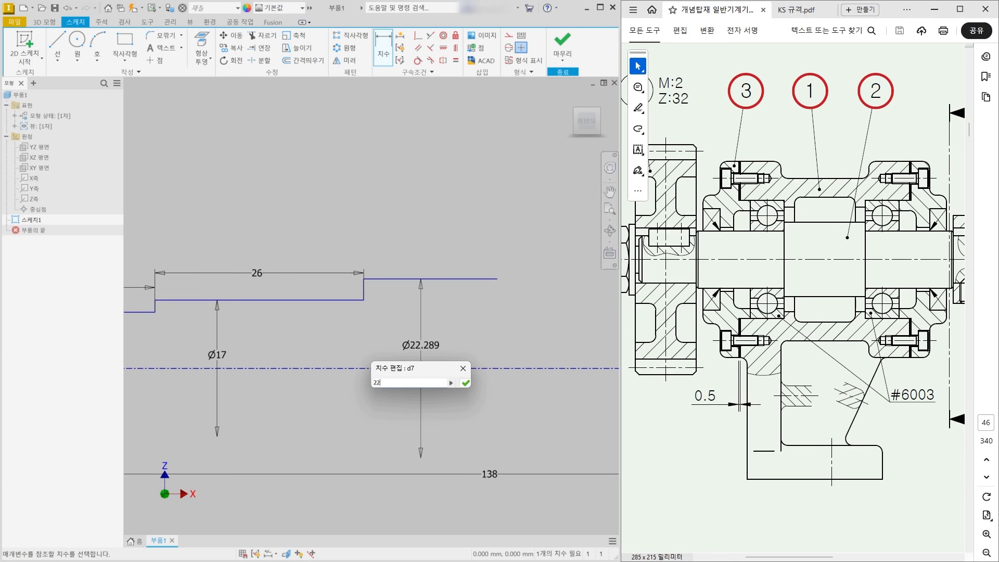
key(Return)
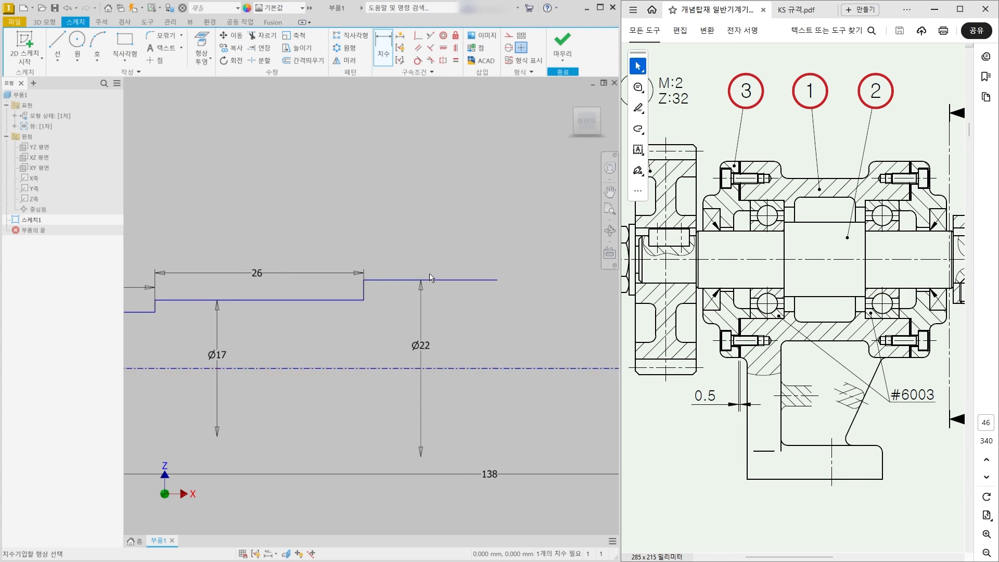
- Dimension the length of the fourth shaft step as 24 mm
click(455, 280)
click(426, 253)
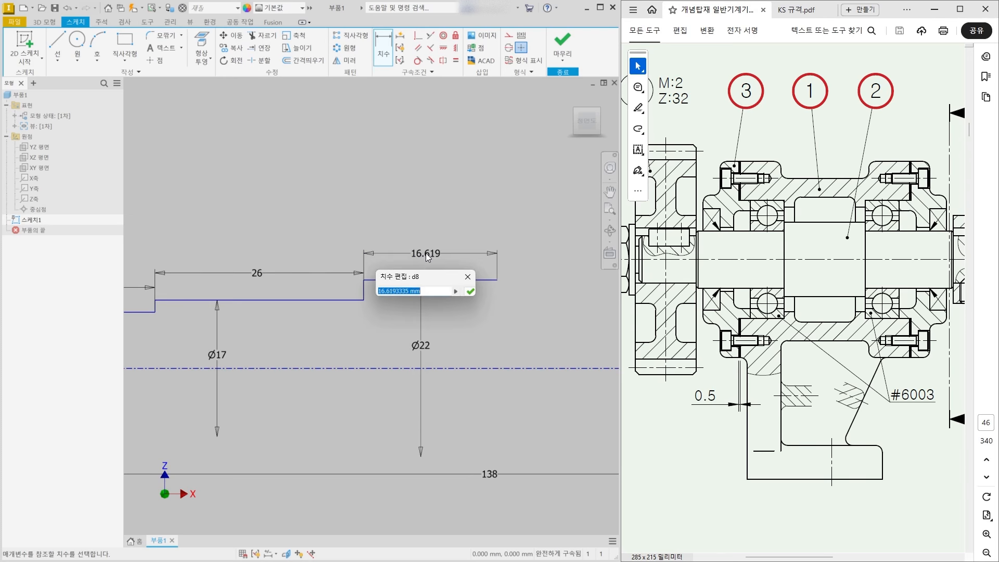
text(24)
key(Return)
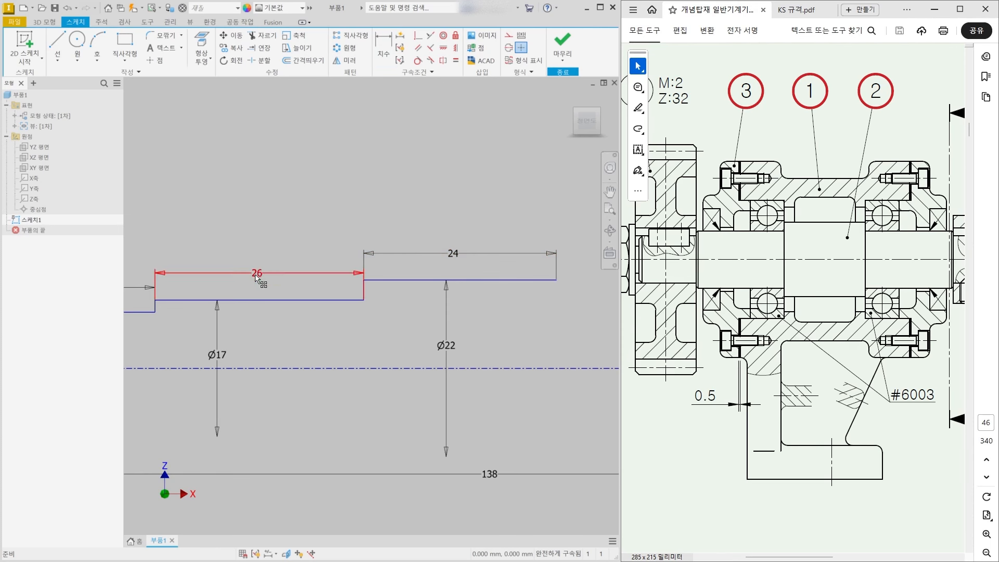
- Align the length dimensions of the first three shaft steps in one row with the fourth step's length dimension
drag(255, 274, 256, 255)
middle_drag(251, 274, 388, 275)
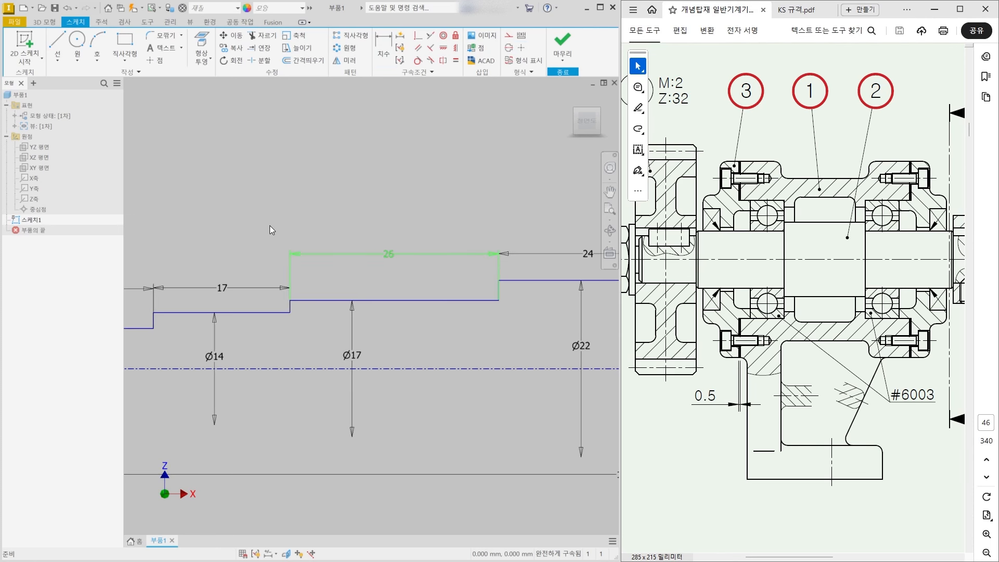
click(270, 226)
click(221, 289)
drag(223, 287, 223, 255)
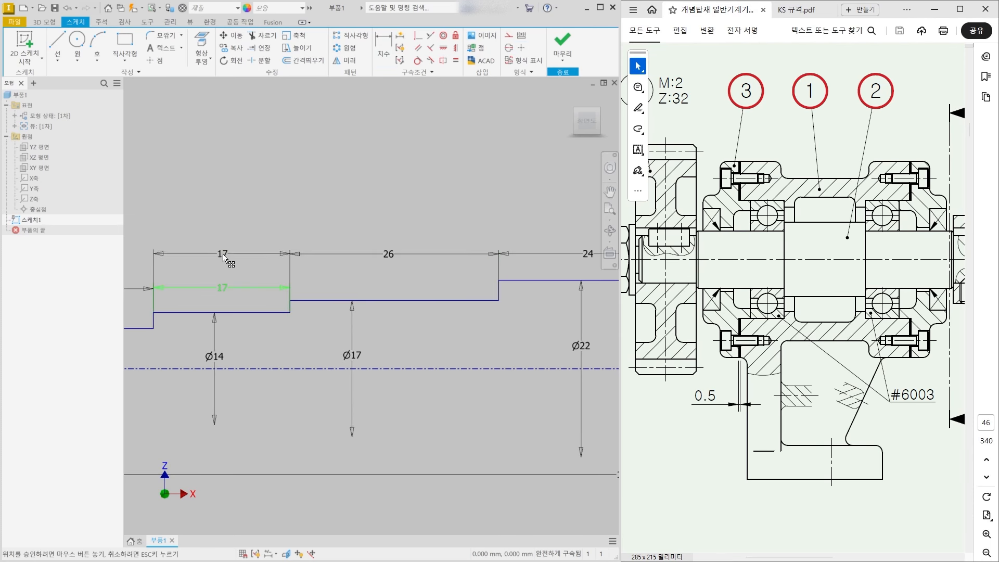
middle_drag(121, 234, 245, 236)
click(245, 236)
drag(215, 293, 215, 260)
scroll(215, 260, down, 2)
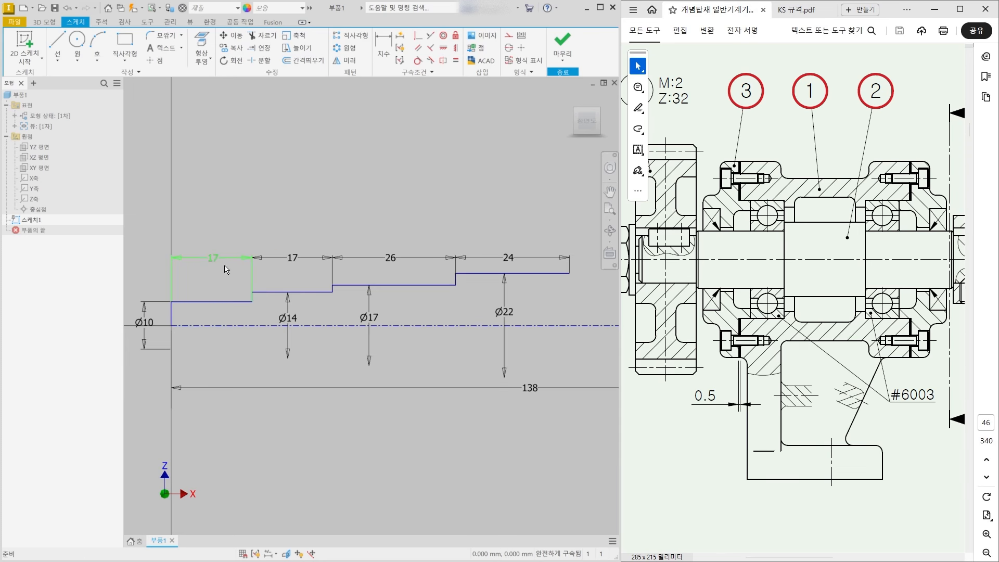
- Continue the profile beyond the fourth step with a vertical line about 3.3 mm downward and a horizontal line about 21.6 mm long
middle_drag(403, 286, 330, 282)
middle_drag(504, 280, 430, 280)
key(l)
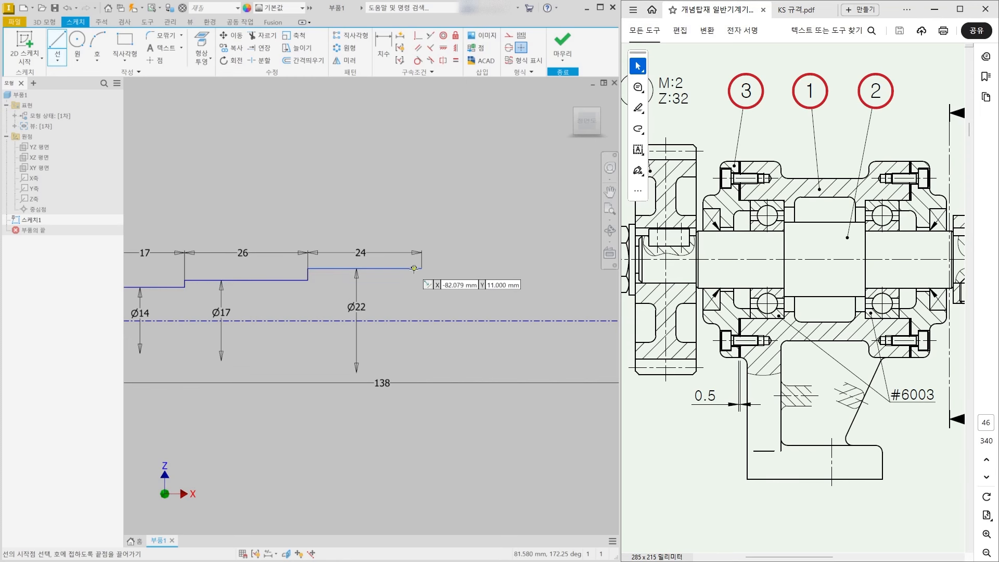
click(420, 269)
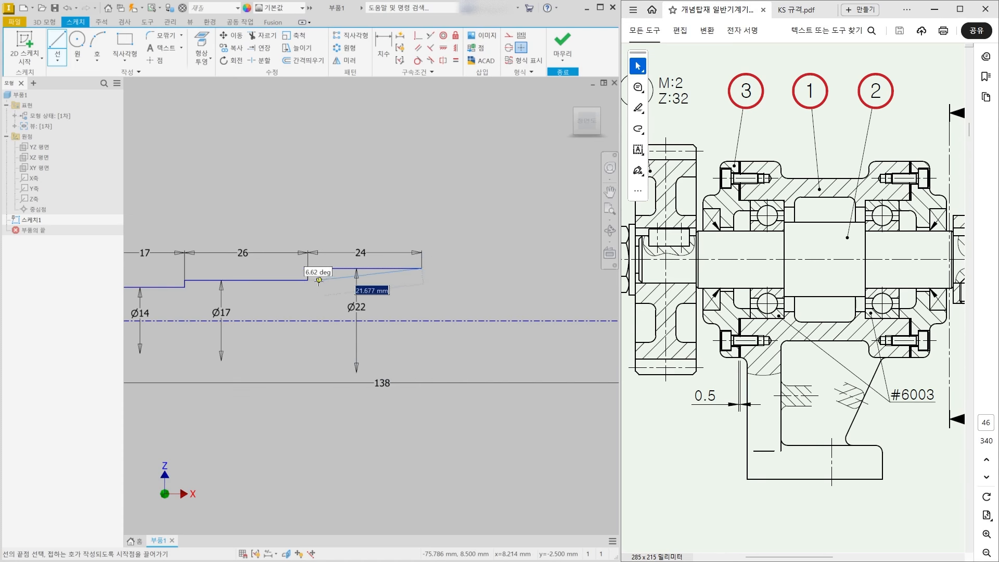
click(422, 283)
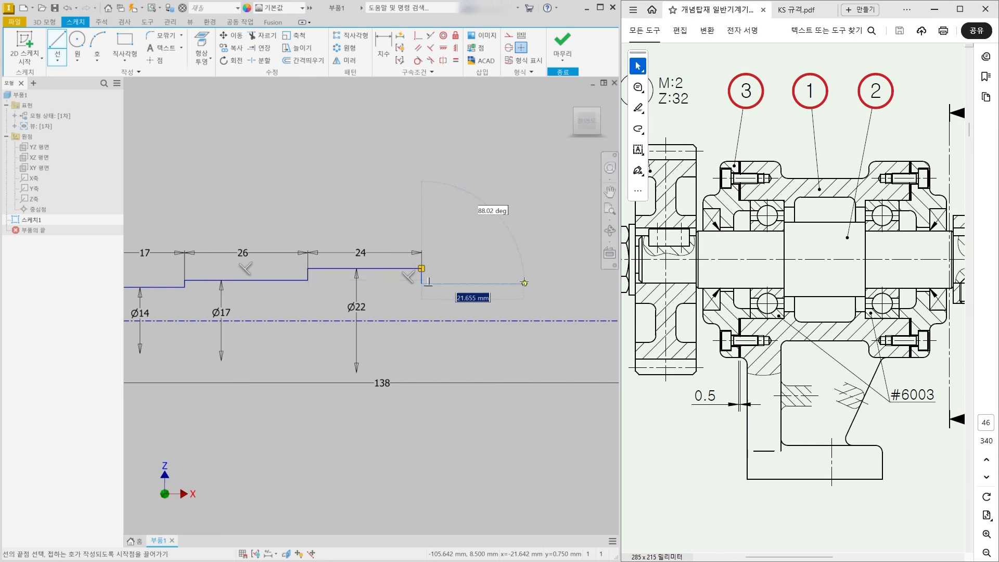
click(524, 283)
- Dimension the fifth shaft step's diameter across the centerline as 17 mm
key(d)
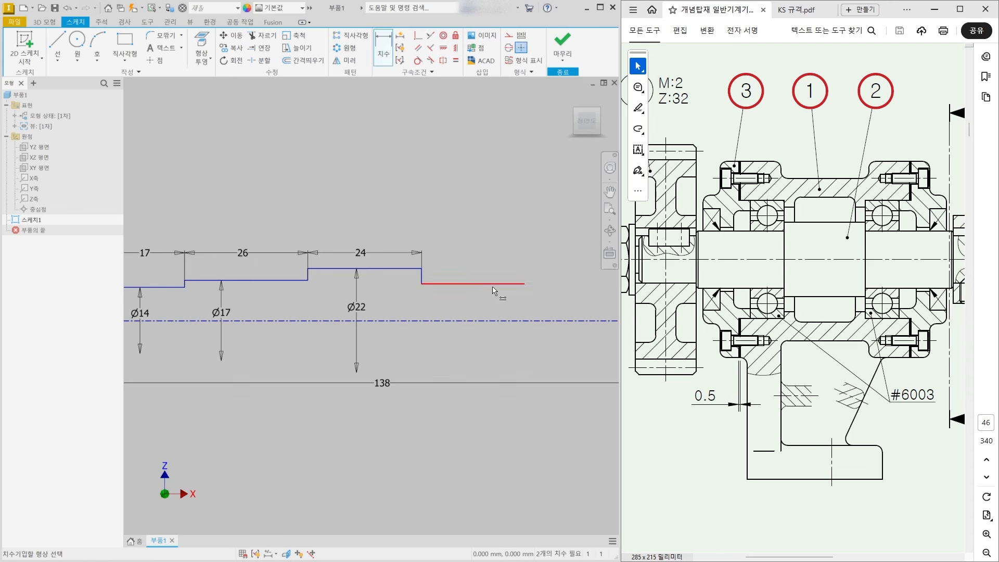
click(495, 283)
click(492, 321)
click(463, 312)
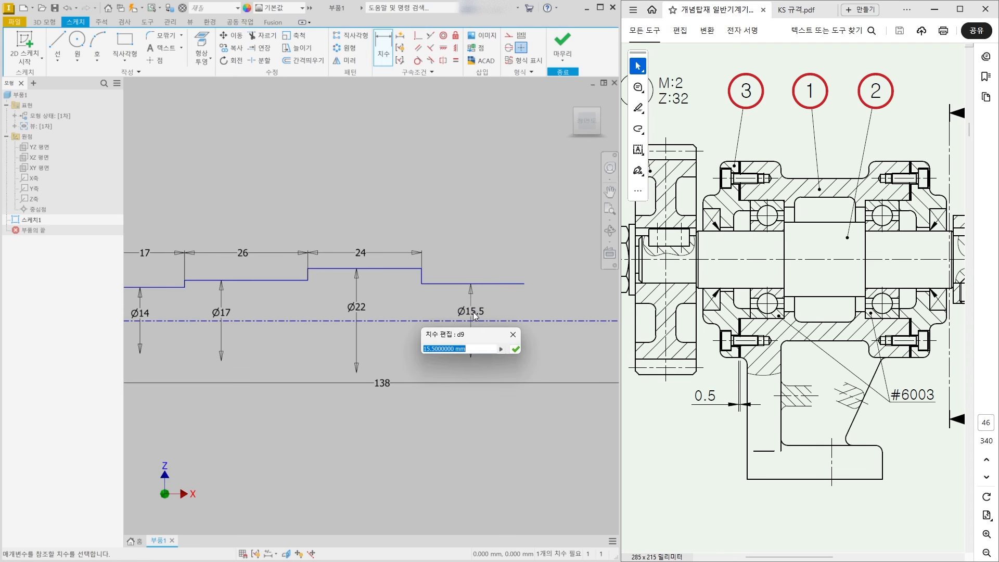
text(17)
key(Return)
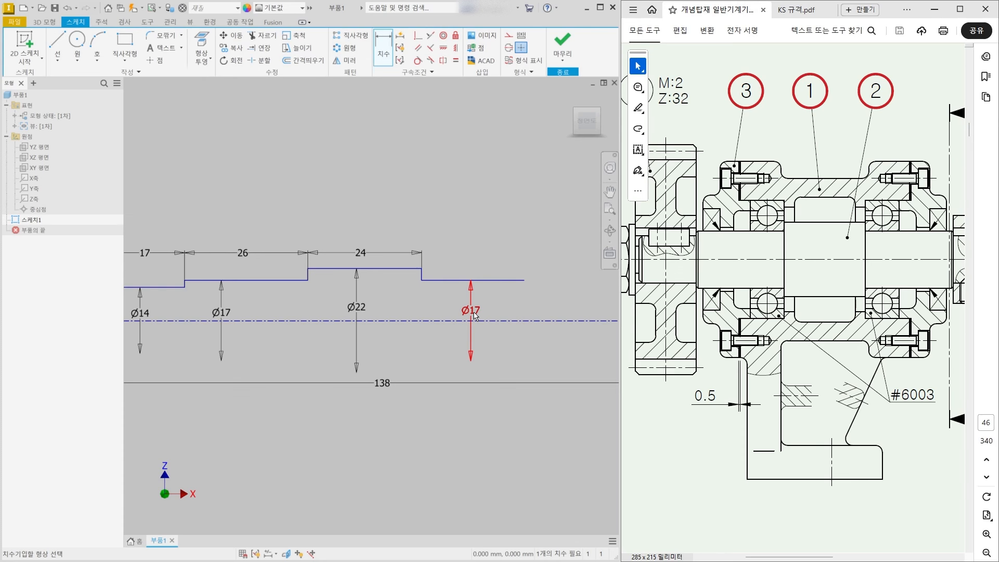
- Dimension the length of the fifth shaft step as 26 mm, in line with the other length dimensions
drag(811, 557, 839, 557)
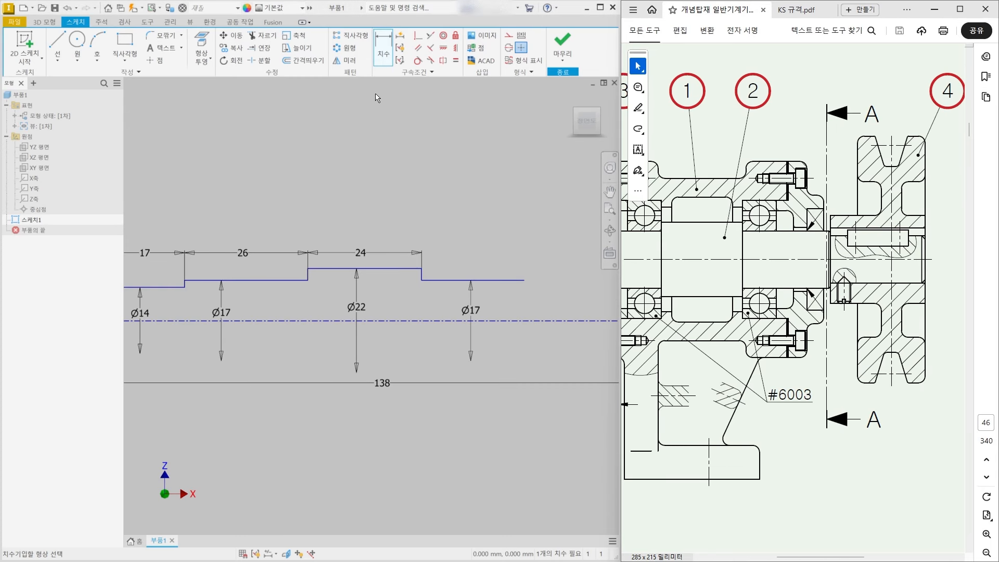
click(513, 281)
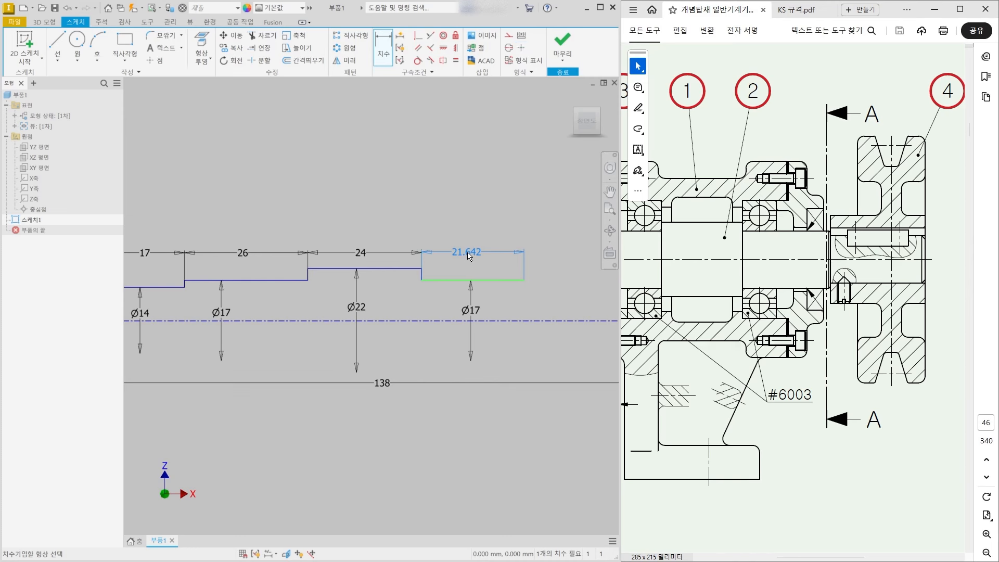
click(468, 253)
text(26)
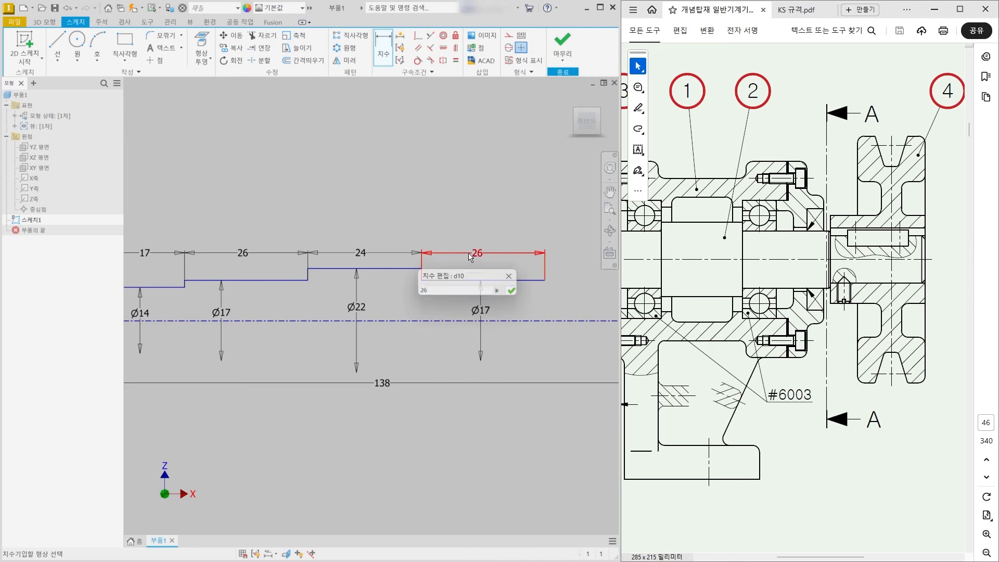
key(Return)
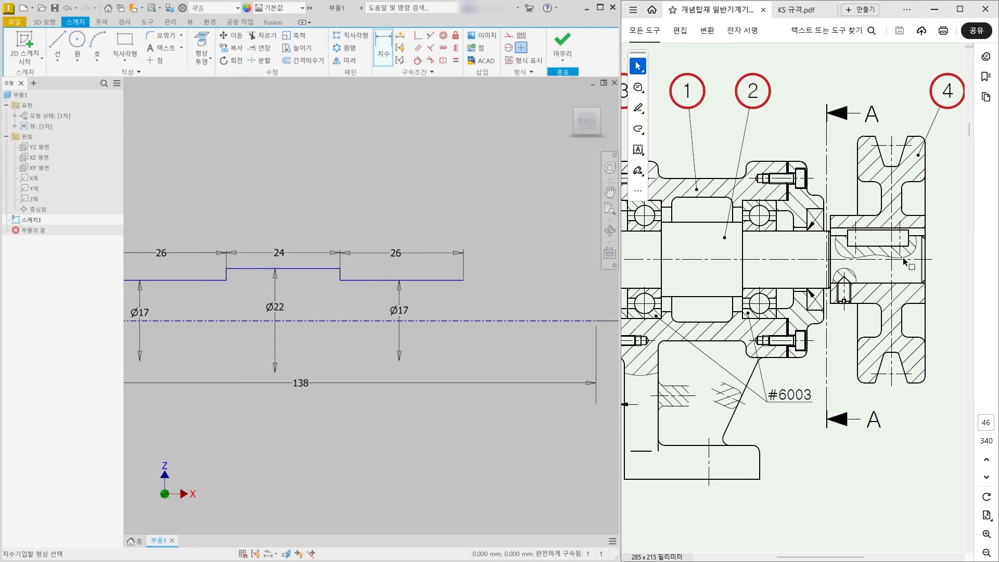
- Sketch the sixth shaft step with a vertical line 2.5 mm downward, a 28 mm horizontal line and a vertical line down to the centerline's end
click(57, 46)
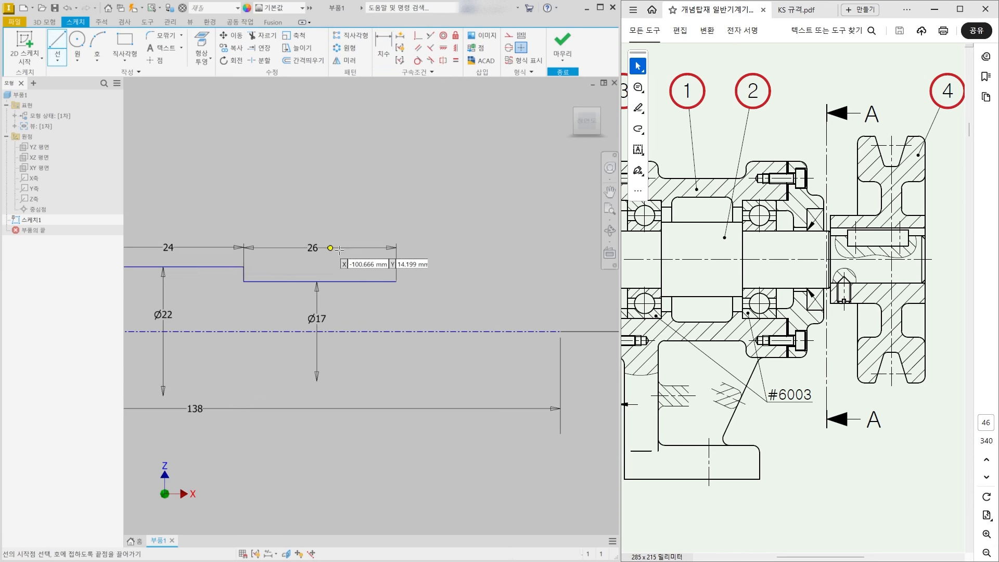
click(396, 282)
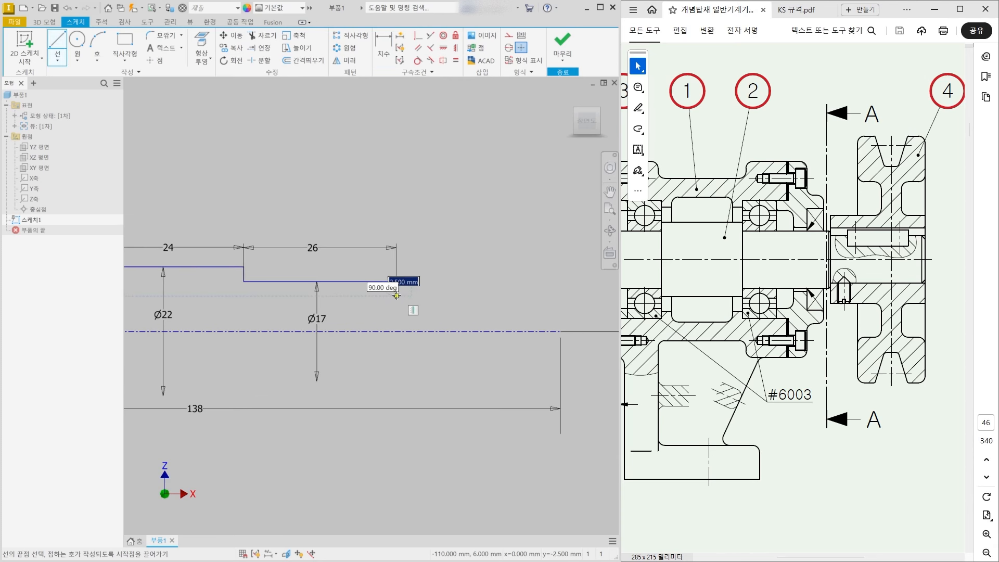
click(396, 296)
click(561, 297)
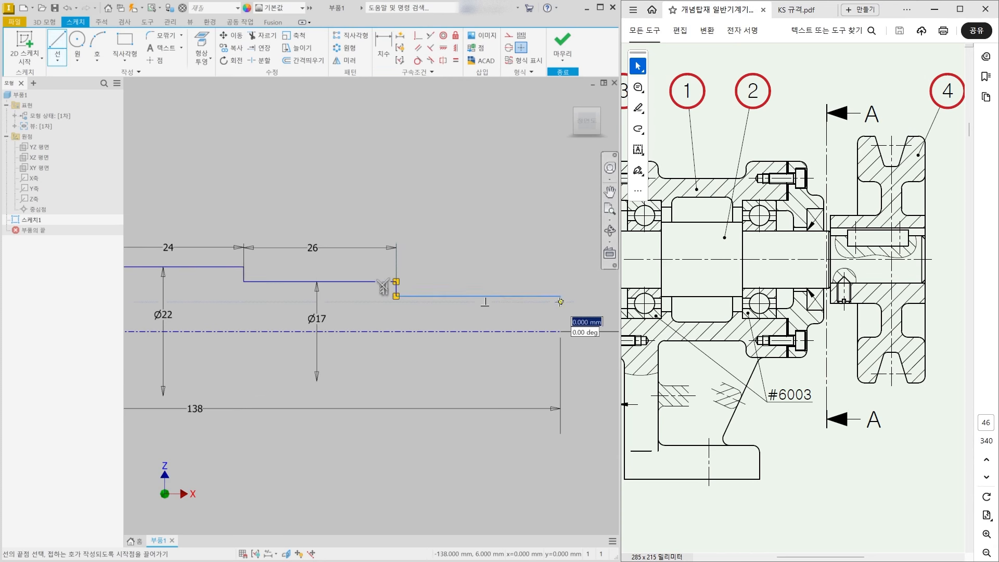
click(560, 331)
key(Escape)
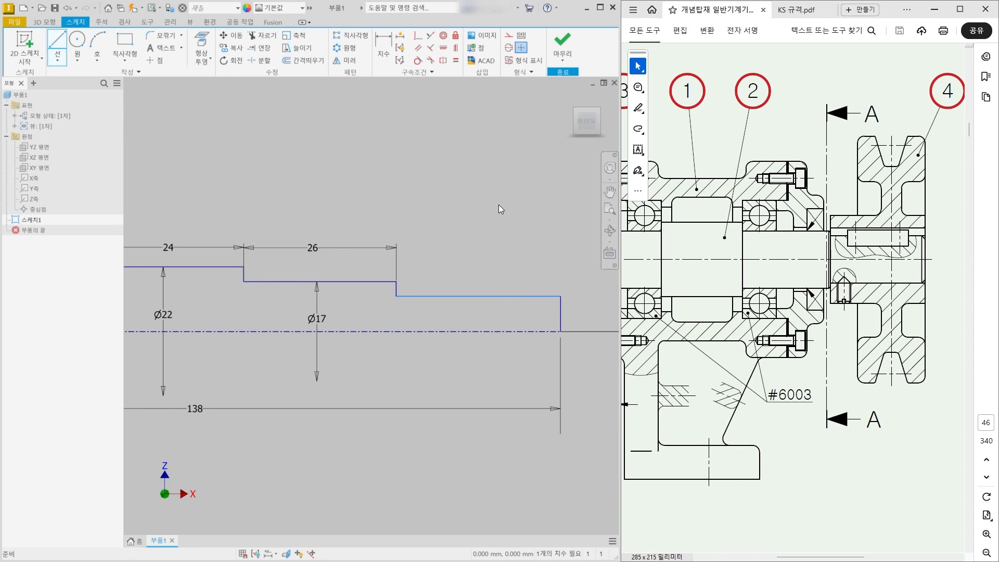
- Dimension the sixth shaft step's diameter across the centerline as 14 mm, beyond the shaft's end
scroll(498, 205, down, 3)
scroll(323, 206, down, 1)
middle_drag(322, 206, 381, 206)
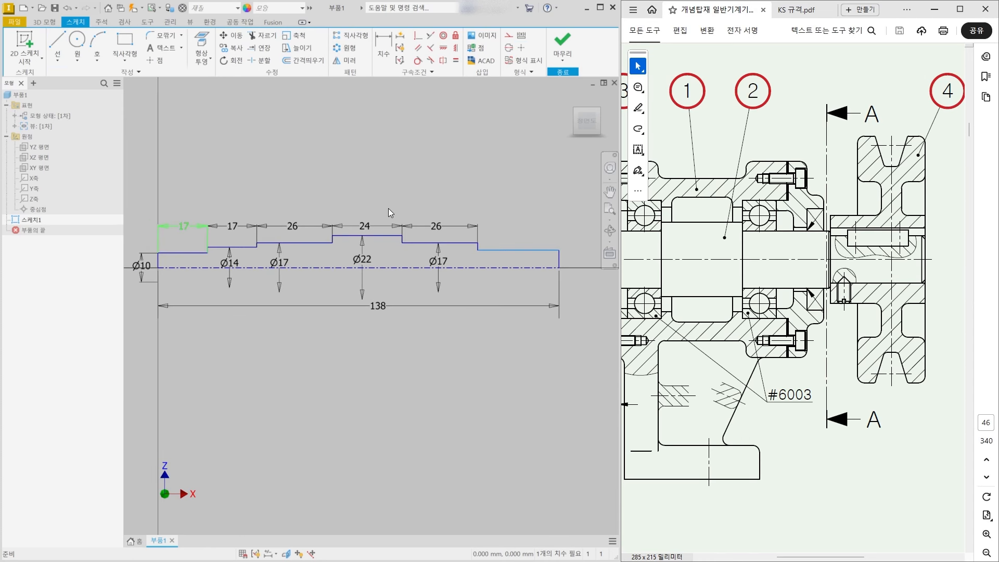
scroll(517, 264, up, 5)
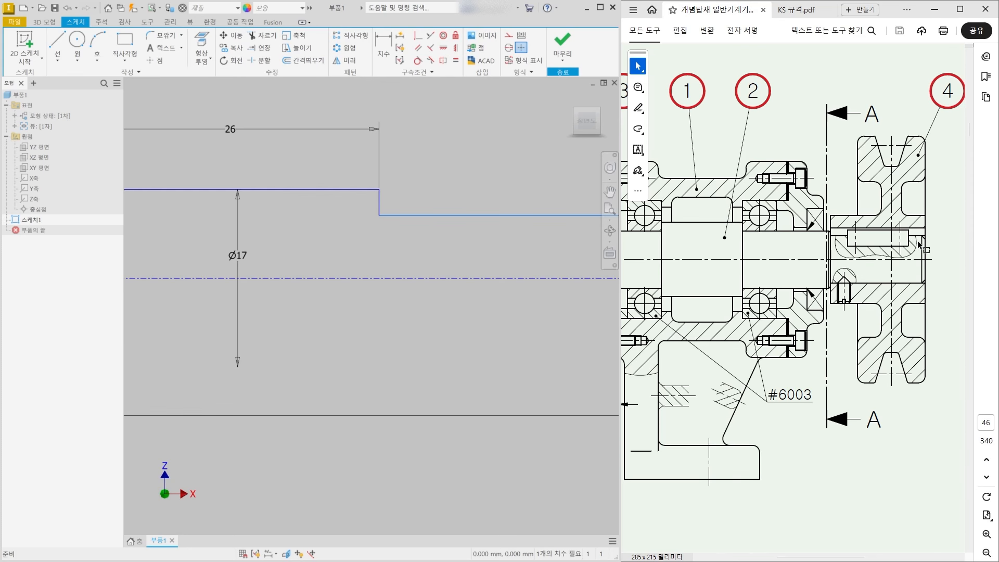
click(382, 47)
scroll(411, 219, down, 2)
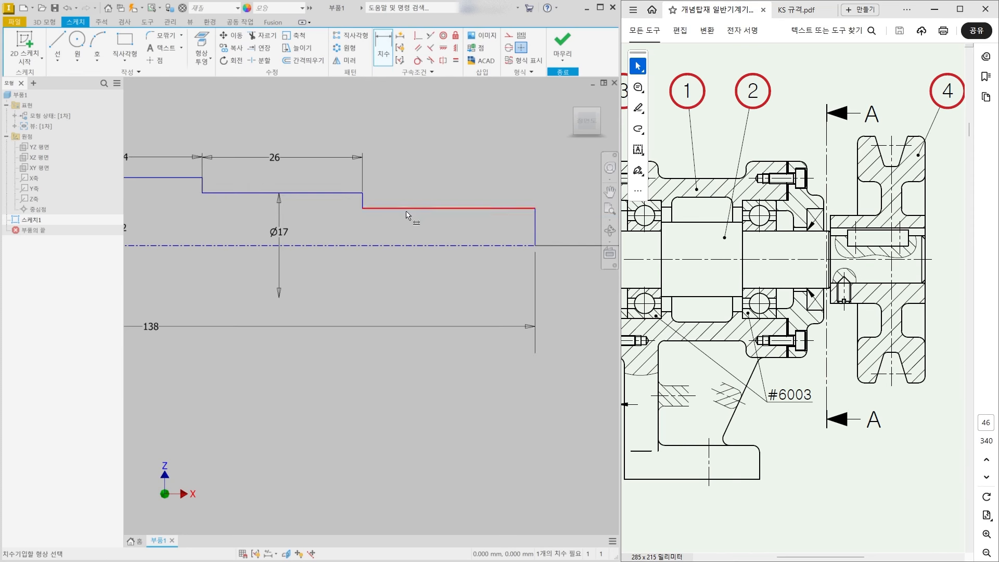
click(398, 250)
click(522, 249)
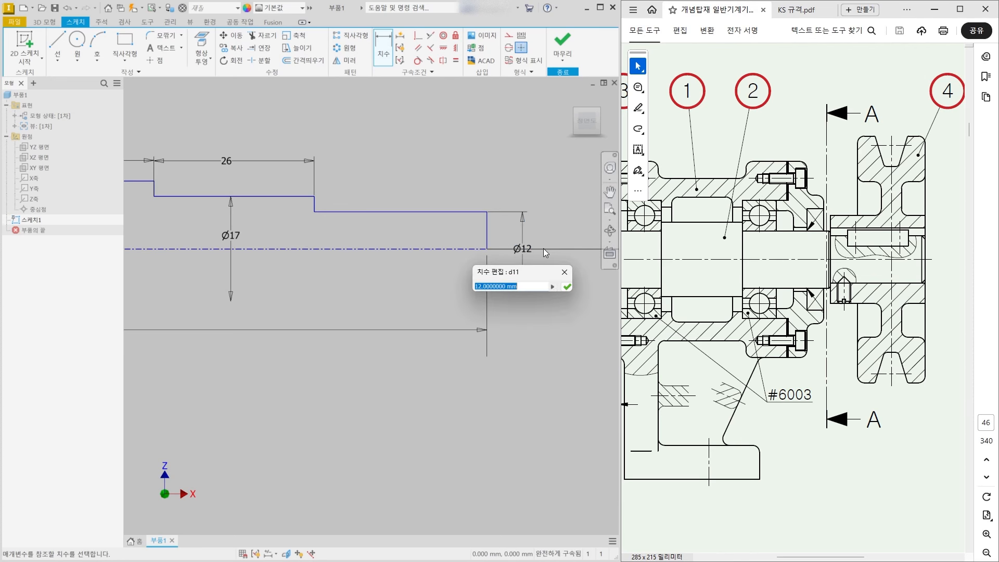
text(14)
key(Return)
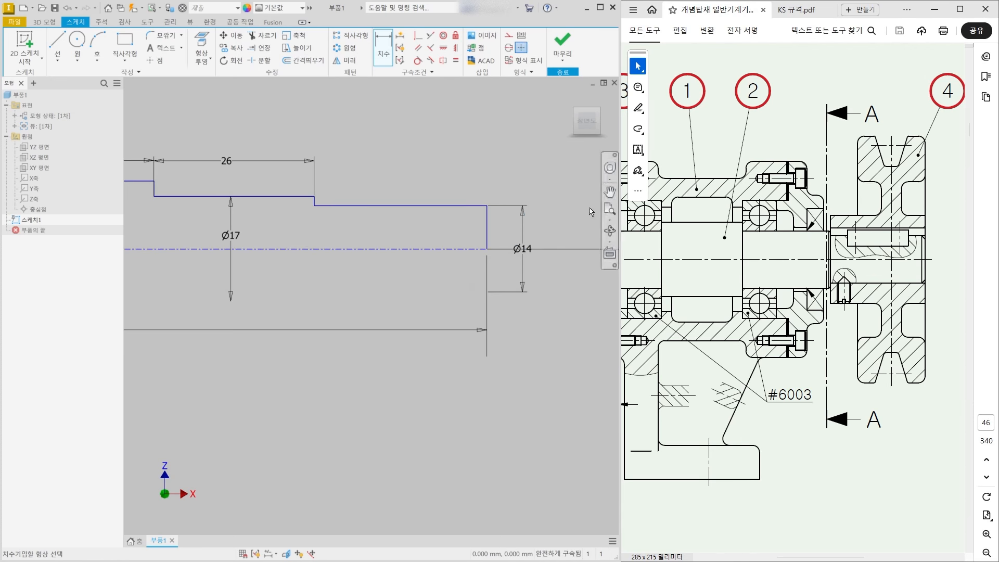
click(610, 191)
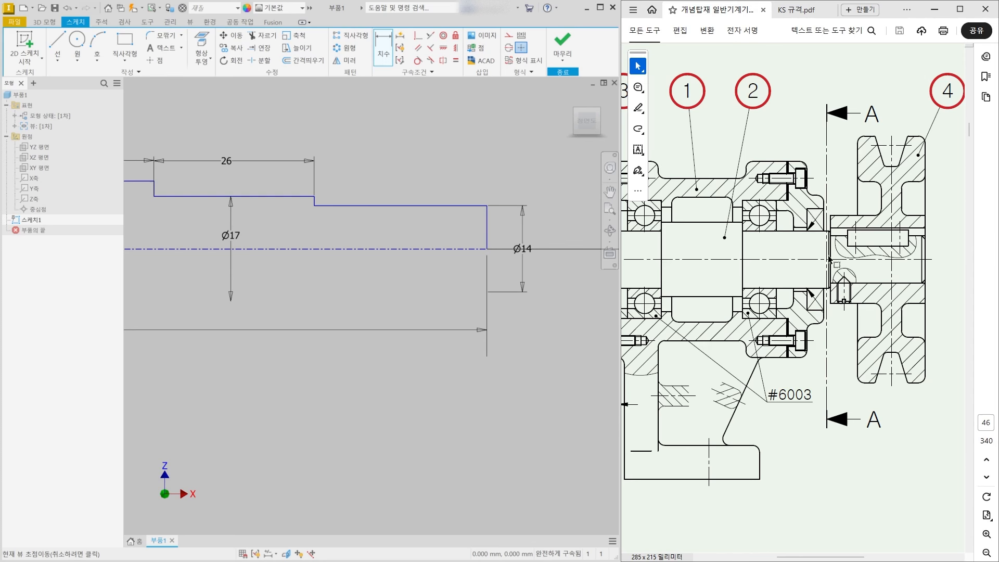
scroll(364, 393, down, 3)
middle_drag(325, 365, 455, 365)
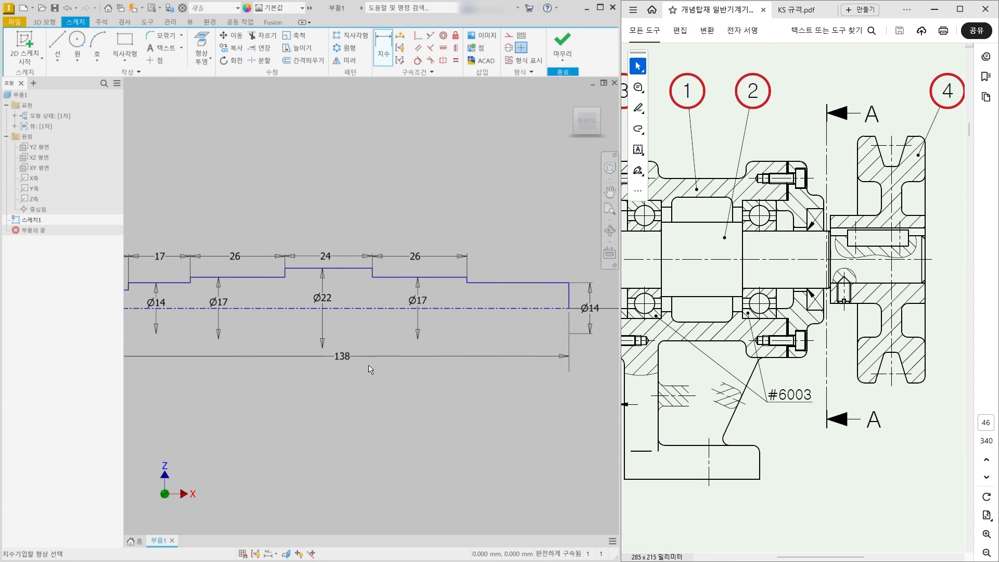
scroll(364, 365, down, 2)
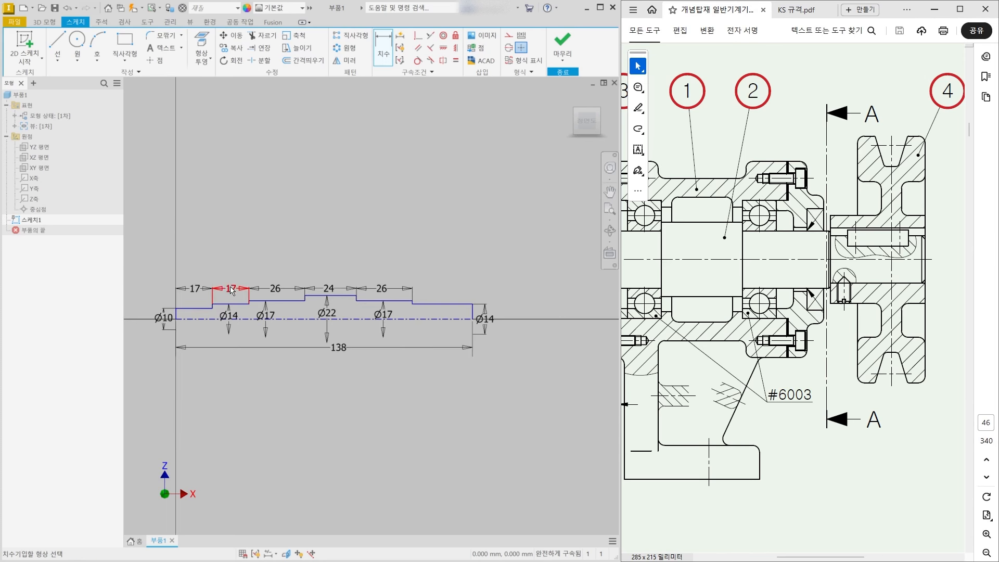
scroll(447, 301, up, 3)
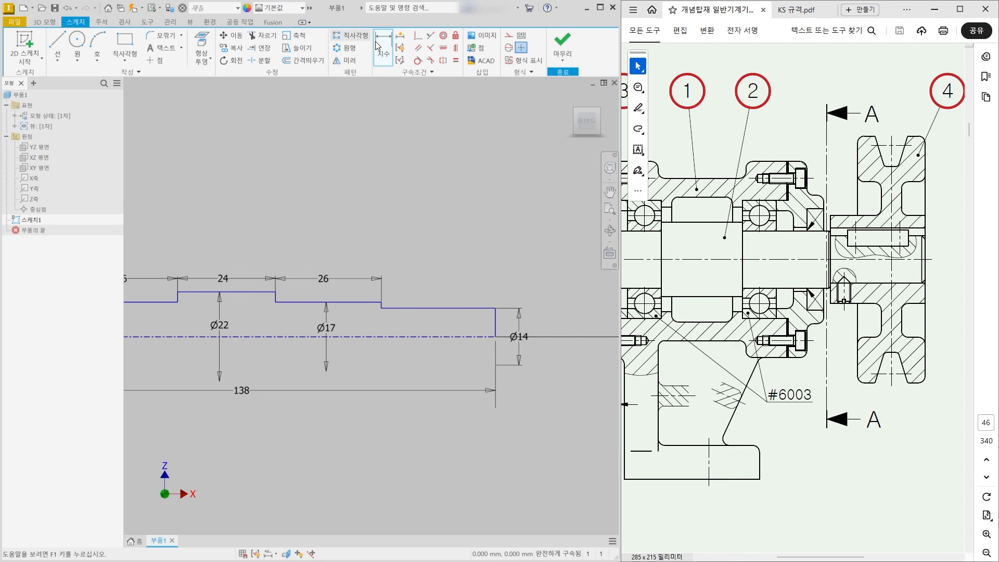
click(377, 46)
click(465, 308)
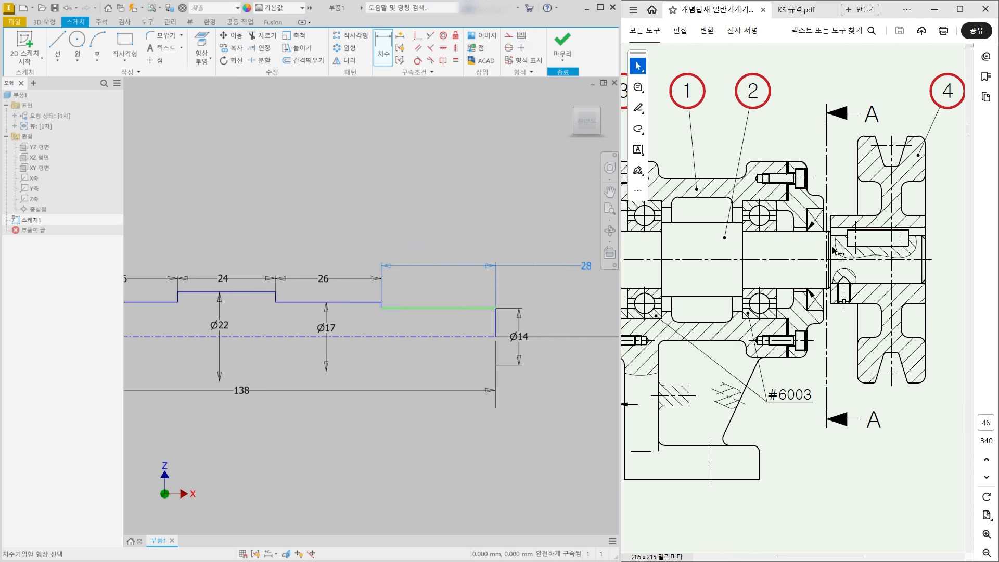
key(Escape)
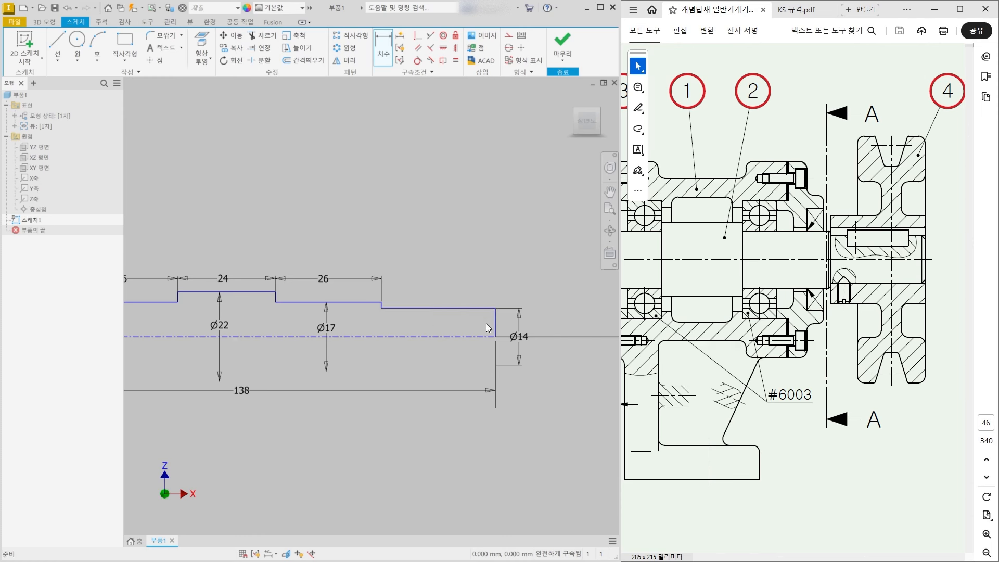
- Finish the sketch and revolve the stepped profile 360 degrees around the centerline into a solid shaft
scroll(487, 324, down, 3)
middle_drag(275, 350, 325, 336)
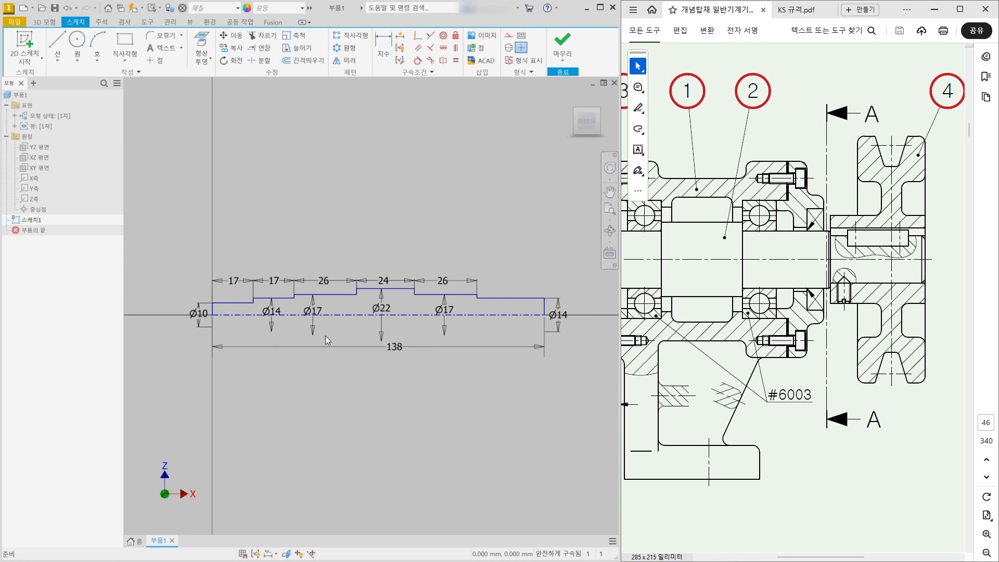
click(563, 42)
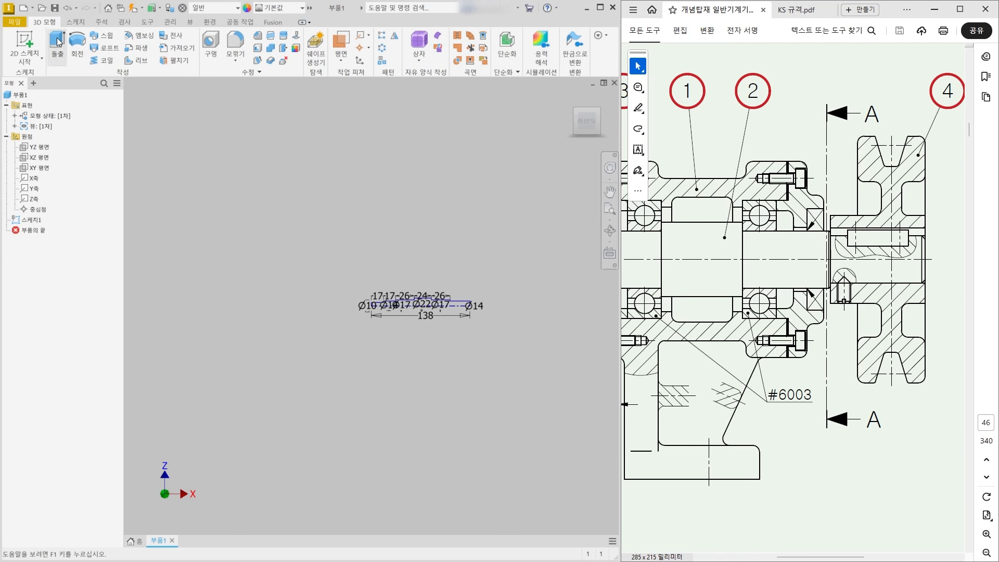
click(77, 52)
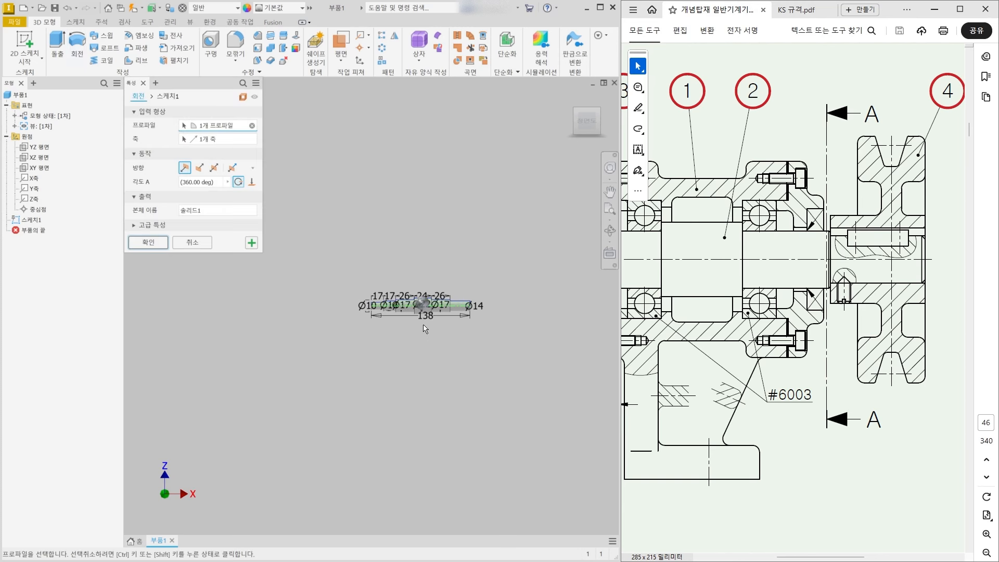
scroll(440, 321, down, 5)
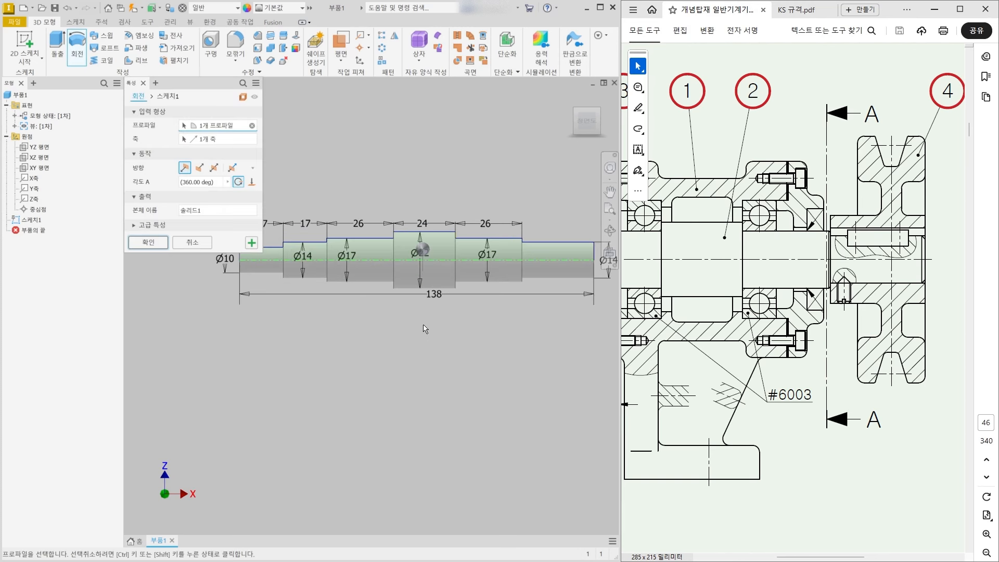
click(147, 244)
- Start a new sketch on the XZ plane and slice the shaft graphics at the sketch plane
middle_drag(242, 350, 132, 347)
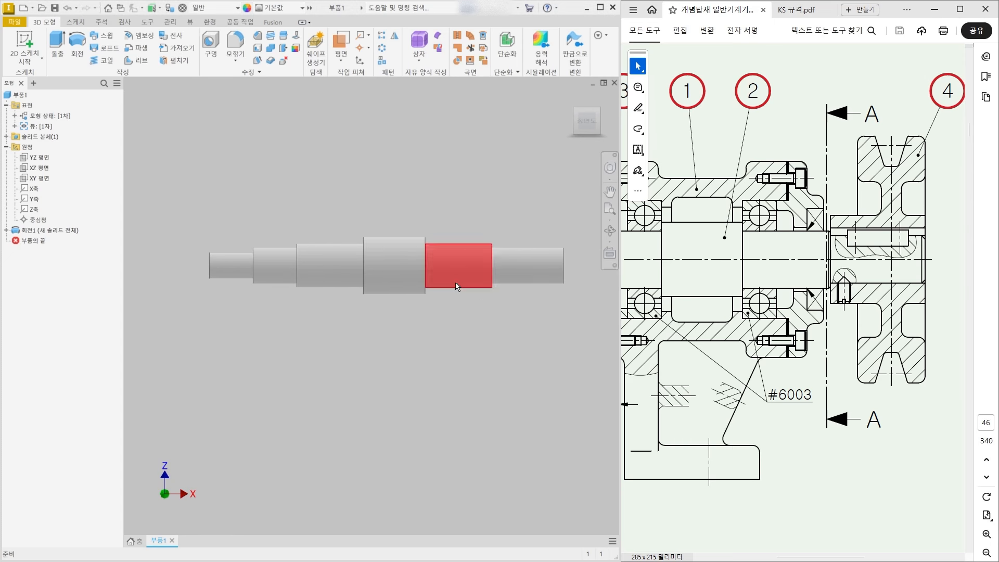
scroll(261, 274, up, 5)
middle_drag(263, 275, 344, 256)
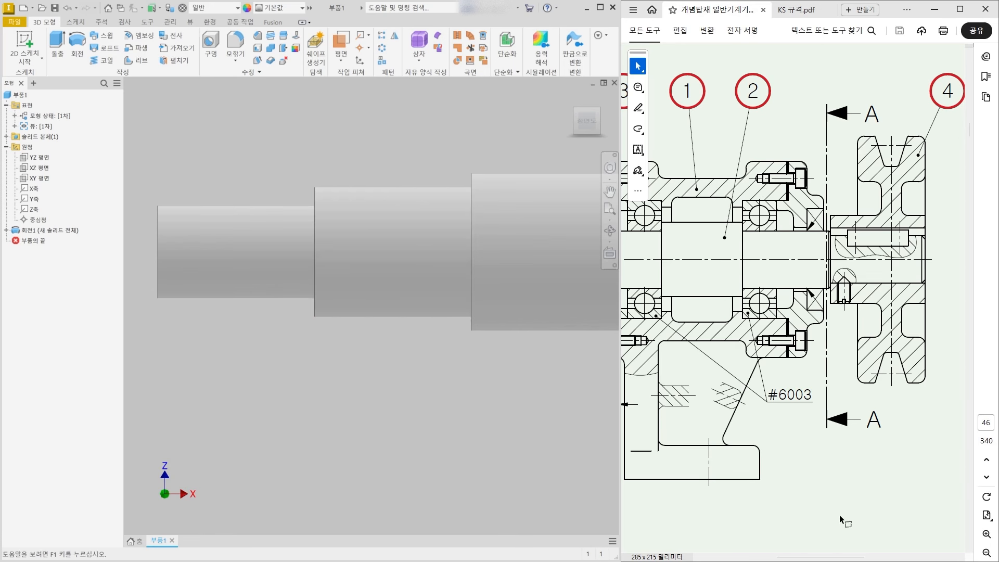
scroll(766, 511, left, 5)
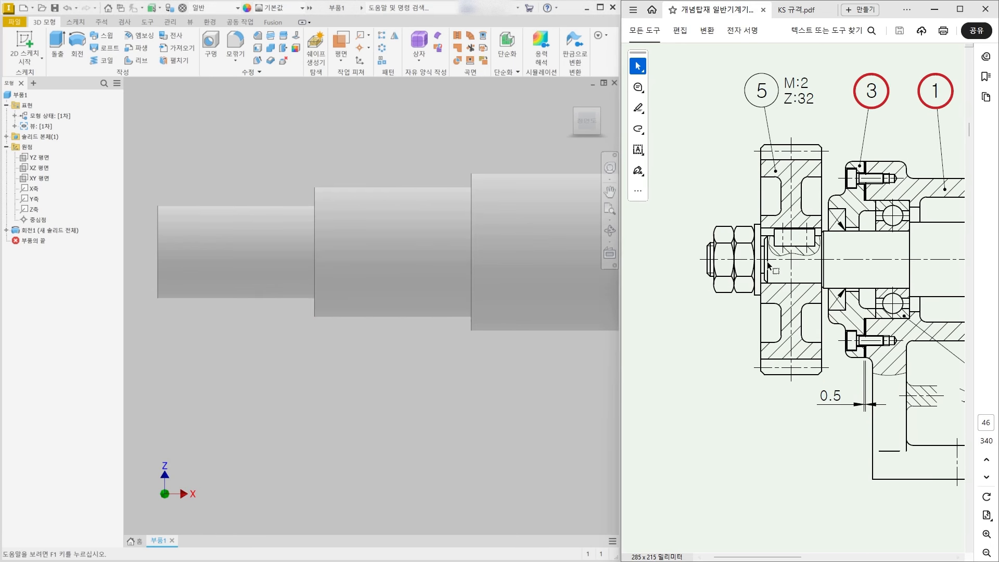
middle_drag(242, 242, 336, 272)
right_click(46, 167)
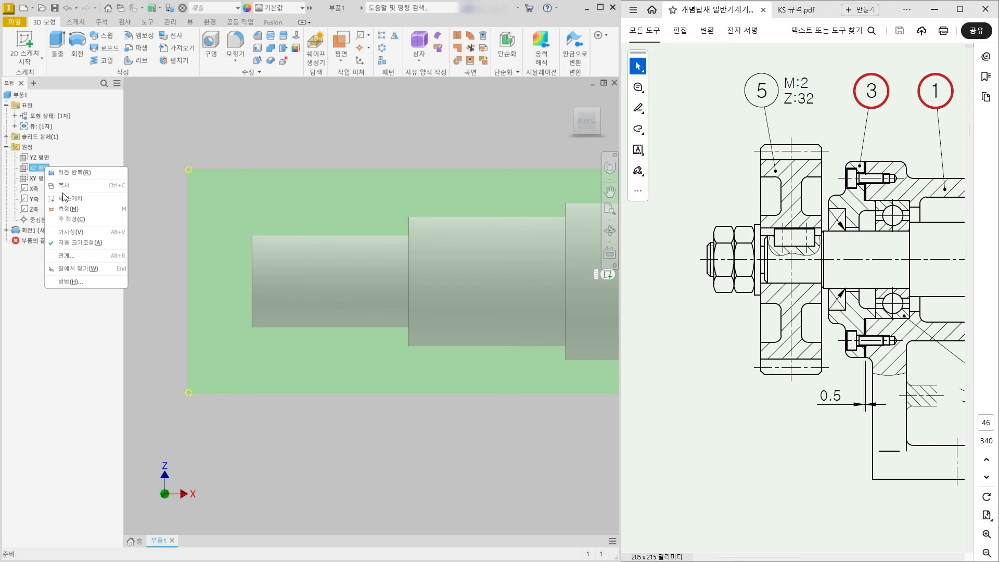
click(117, 197)
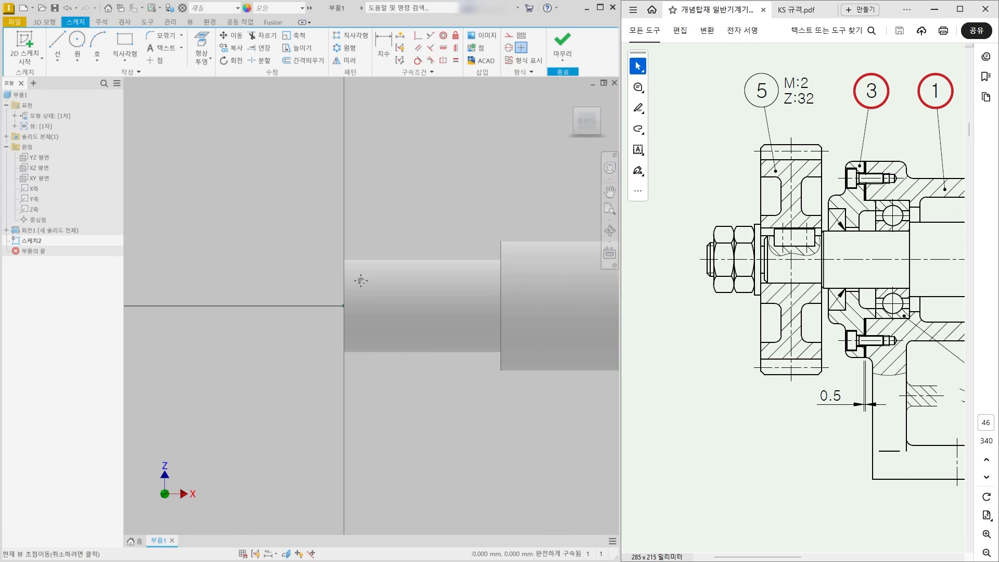
key(F7)
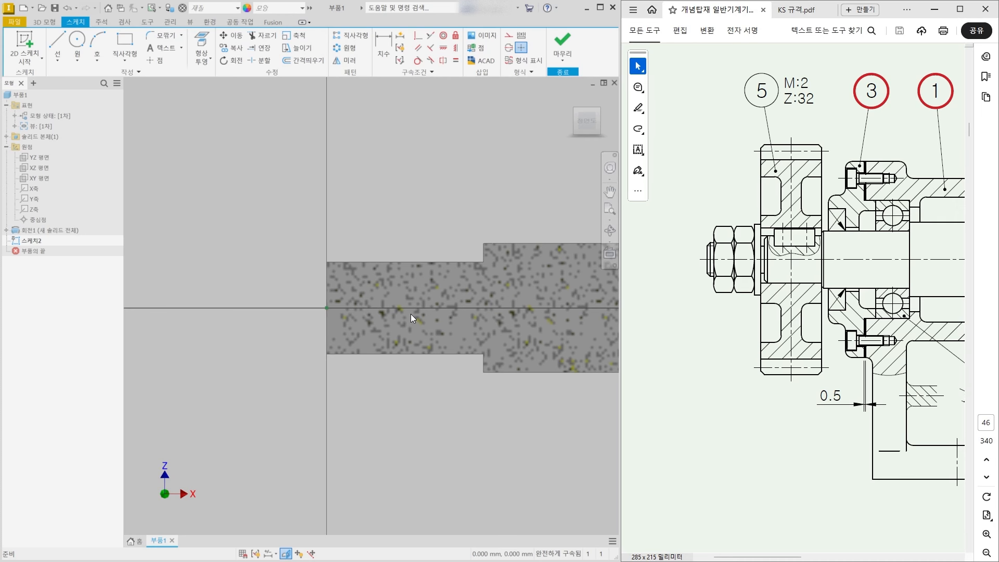
- Sketch a 17 mm line along the axis from the origin to the first shoulder and convert it to a centerline
scroll(410, 313, down, 3)
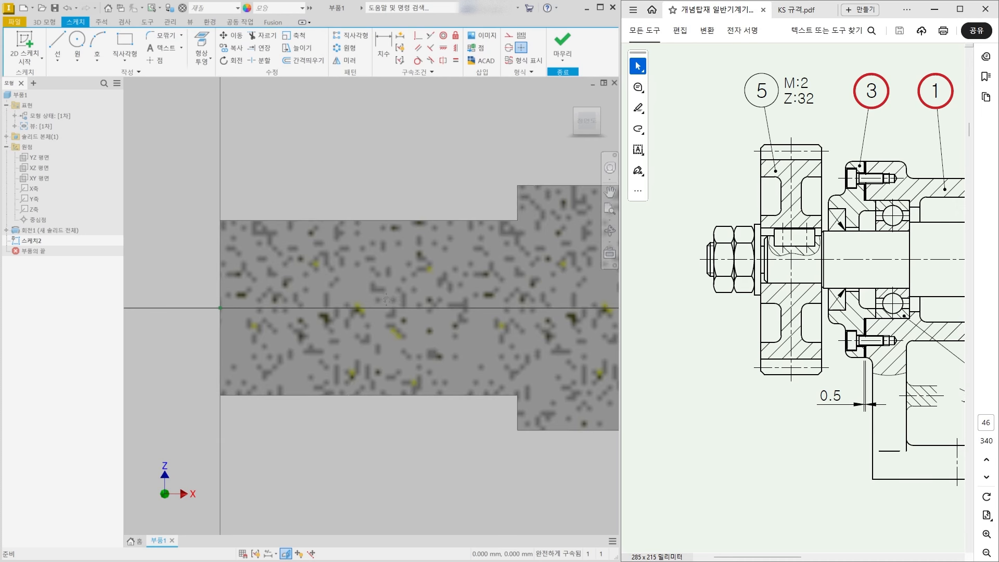
click(56, 42)
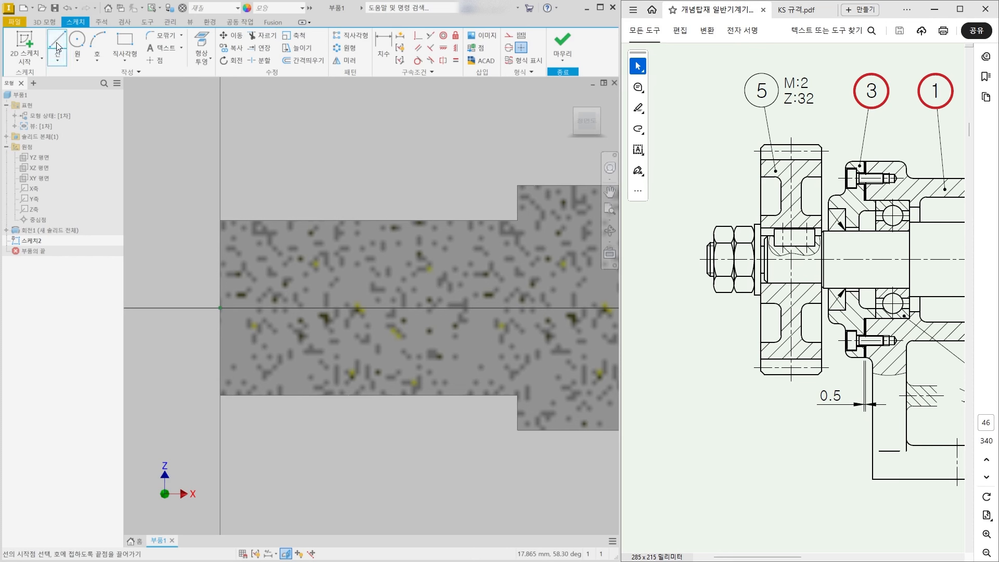
click(221, 308)
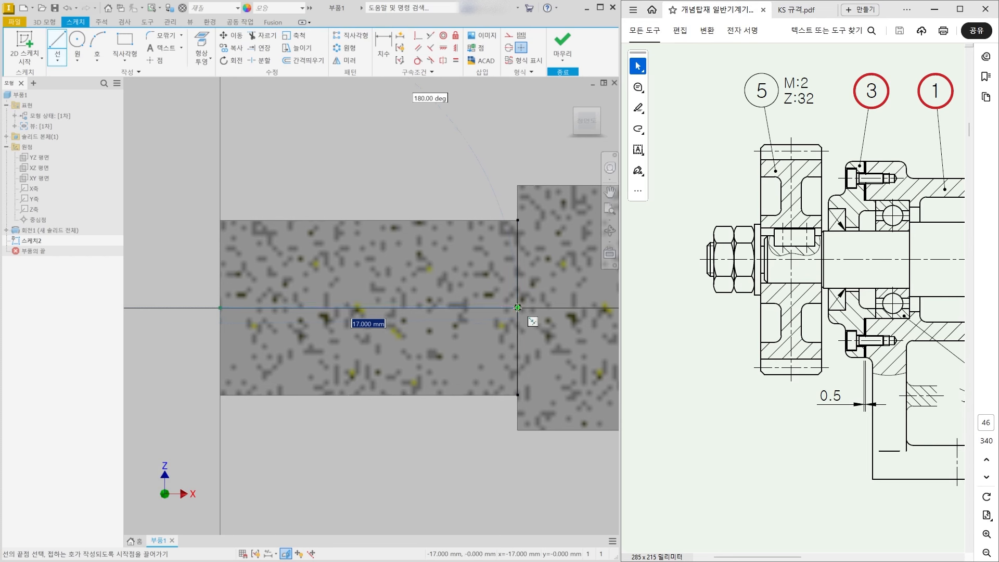
double_click(517, 308)
key(Escape)
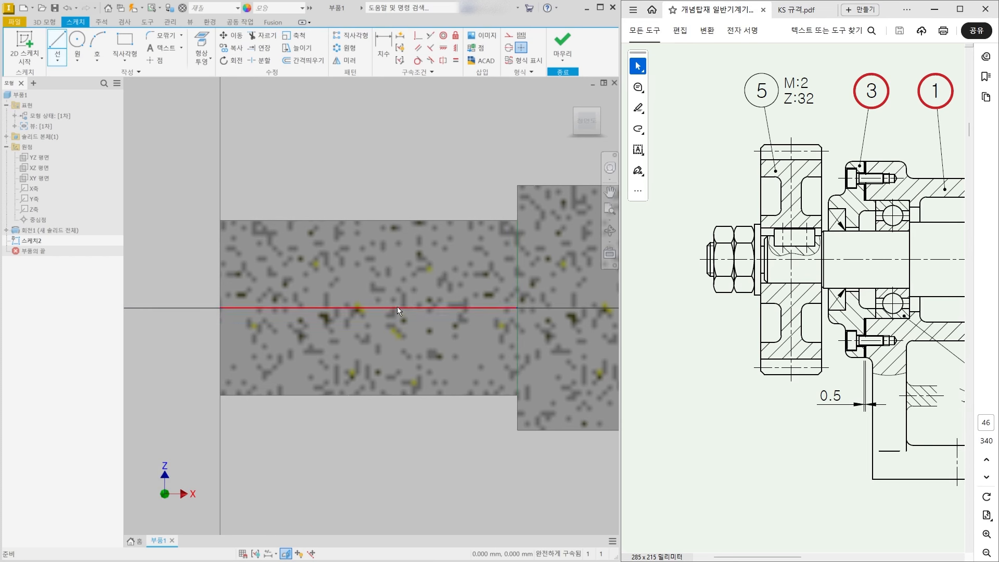
right_click(398, 307)
click(405, 338)
middle_drag(420, 366, 402, 370)
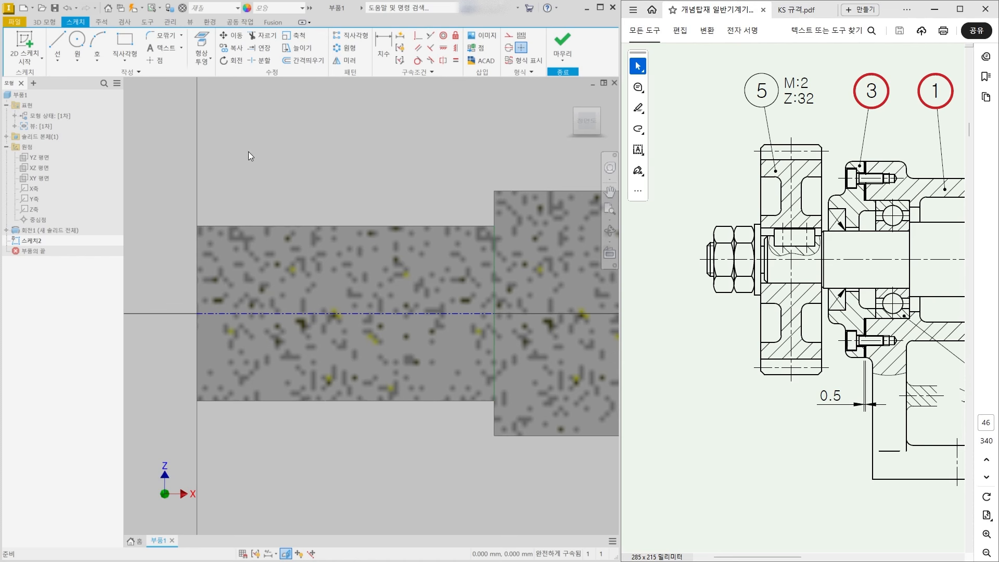
- Sketch a two-point rectangle about 2.25 mm wide against the first shoulder, its upper edge on the end section's outline
click(126, 61)
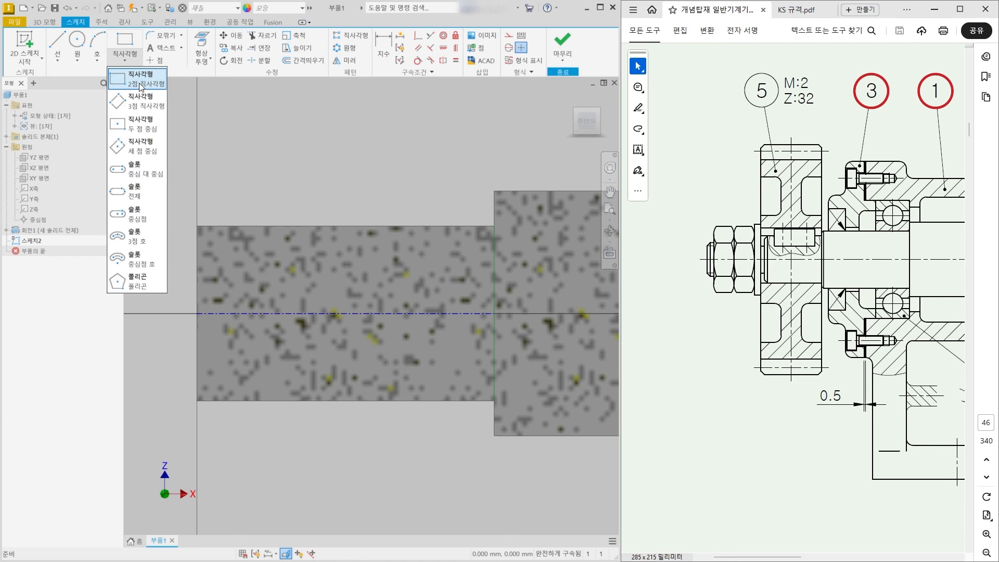
click(141, 84)
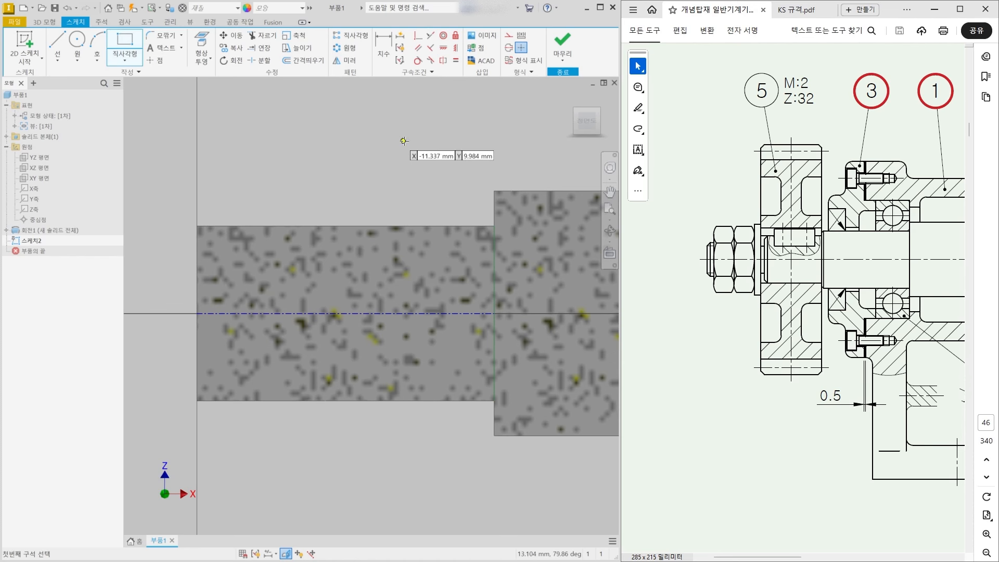
click(490, 226)
click(455, 244)
key(Escape)
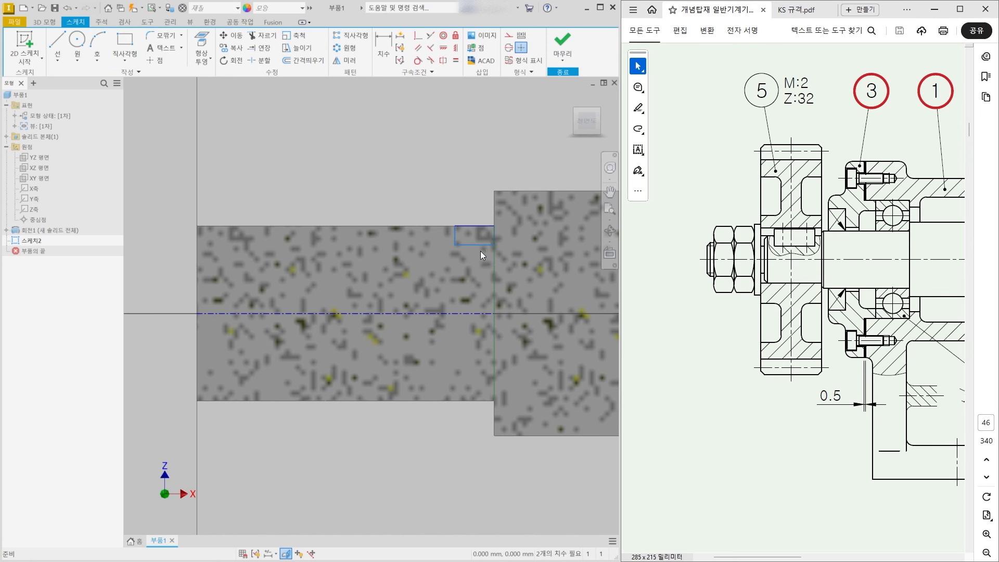
middle_drag(457, 260, 421, 264)
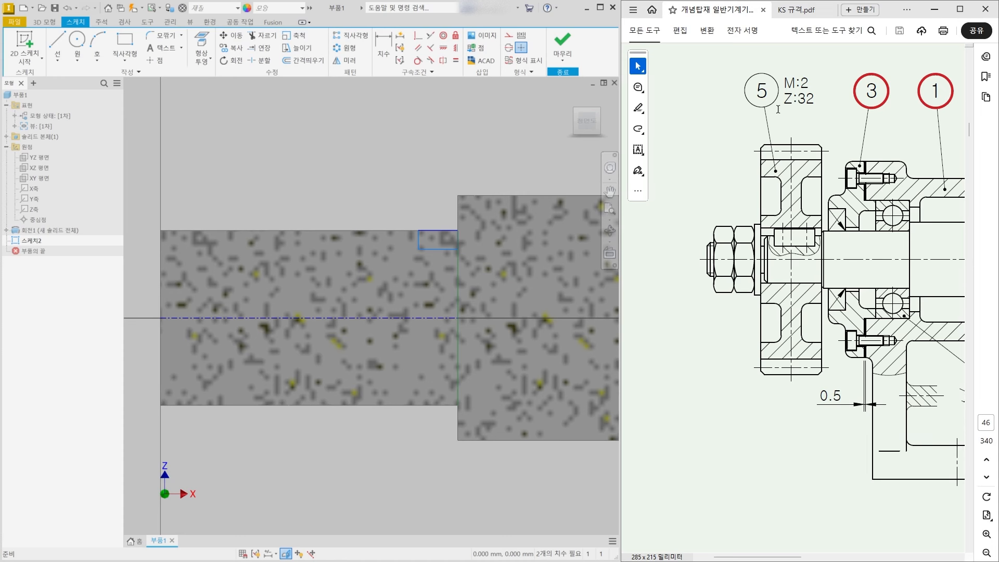
- Switch to the KS standards PDF and look up the M10 pitch in the metric coarse thread table (section 10)
click(804, 18)
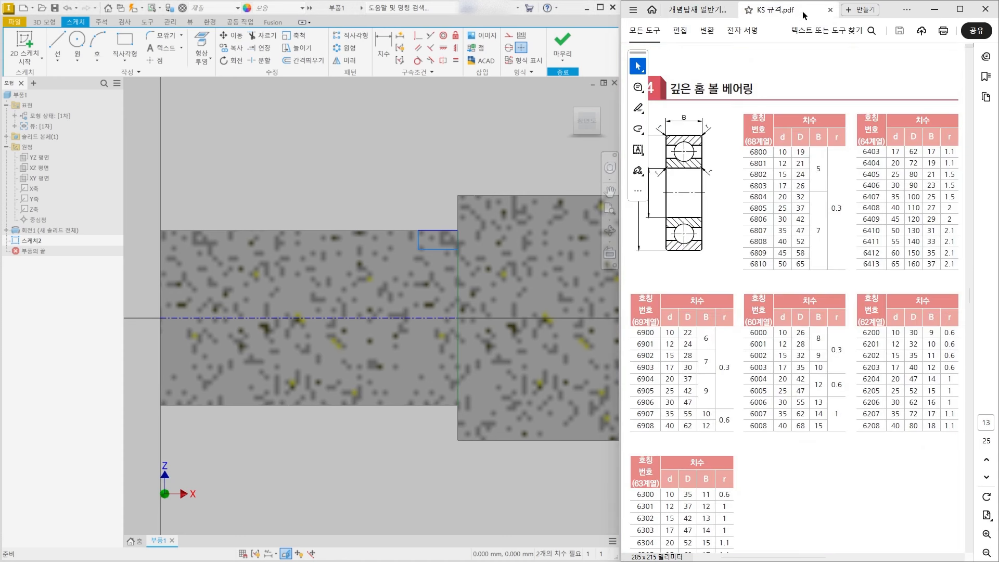
click(687, 18)
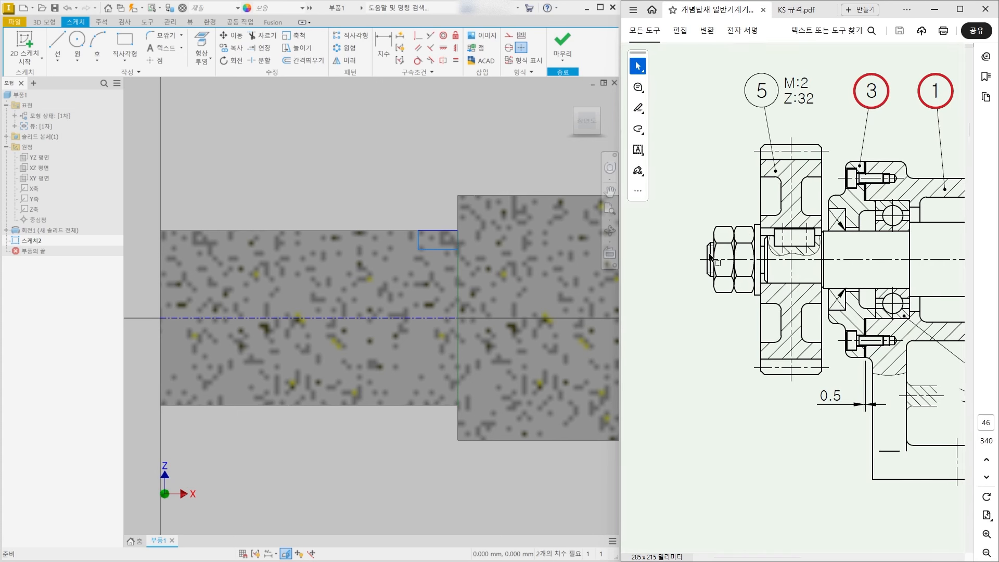
click(796, 11)
ctrl+scroll(752, 296, down, 5)
scroll(755, 267, up, 12)
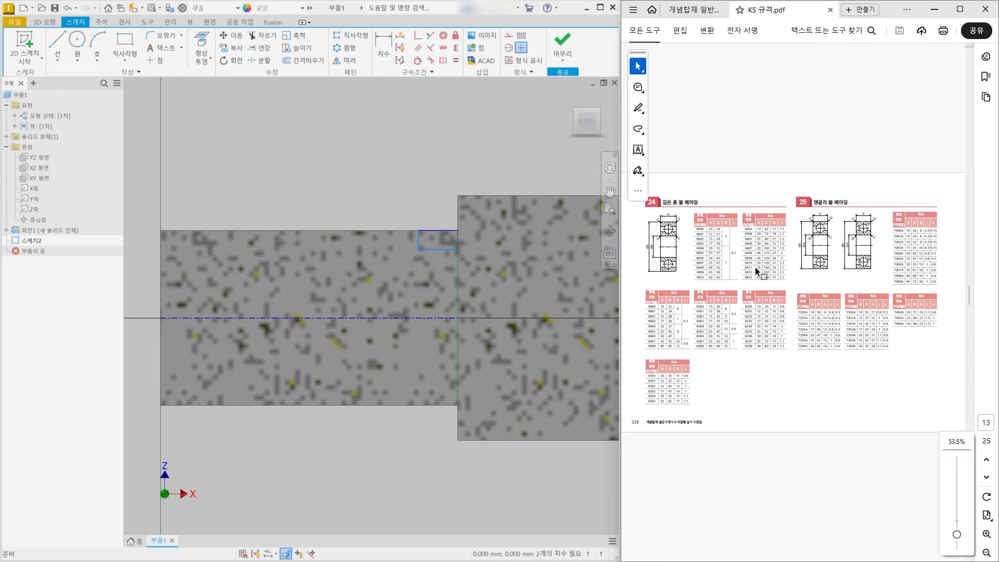
scroll(765, 270, down, 4)
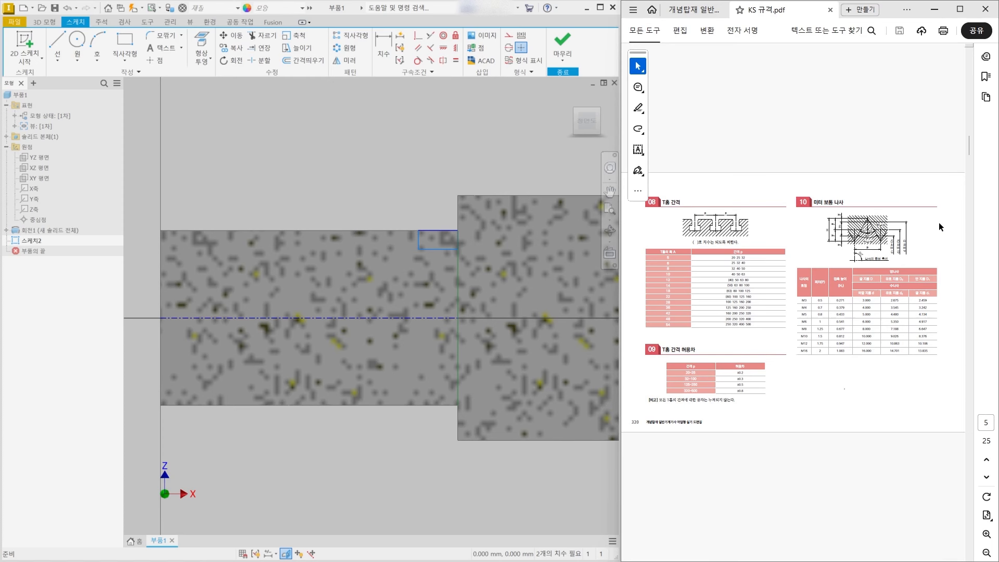
ctrl+scroll(939, 221, up, 5)
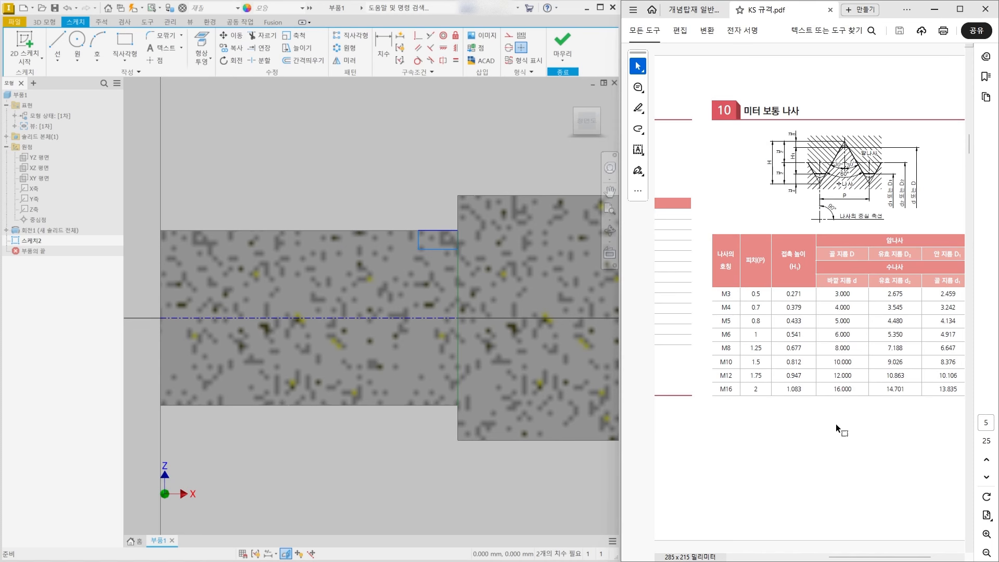
- Find the thread relief table (section 18) in the KS standards and look up the groove dimensions for pitch 1.5
ctrl+scroll(848, 417, down, 3)
scroll(848, 417, down, 2)
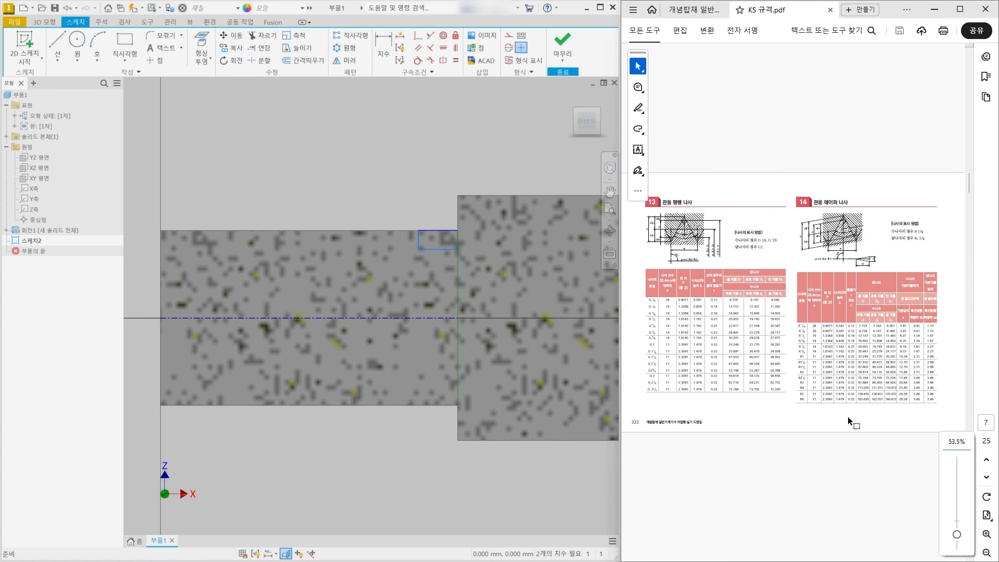
scroll(847, 417, up, 5)
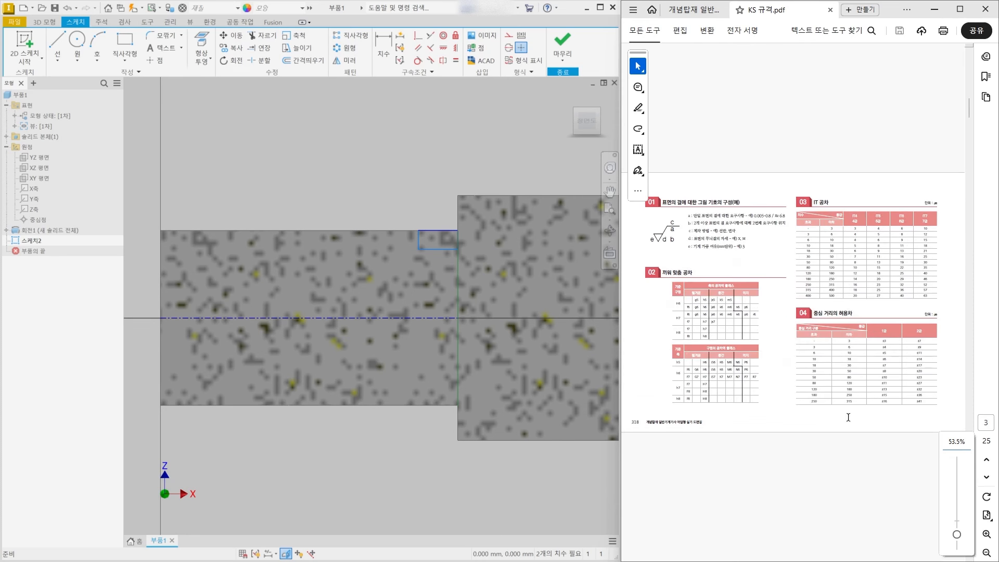
scroll(848, 416, down, 4)
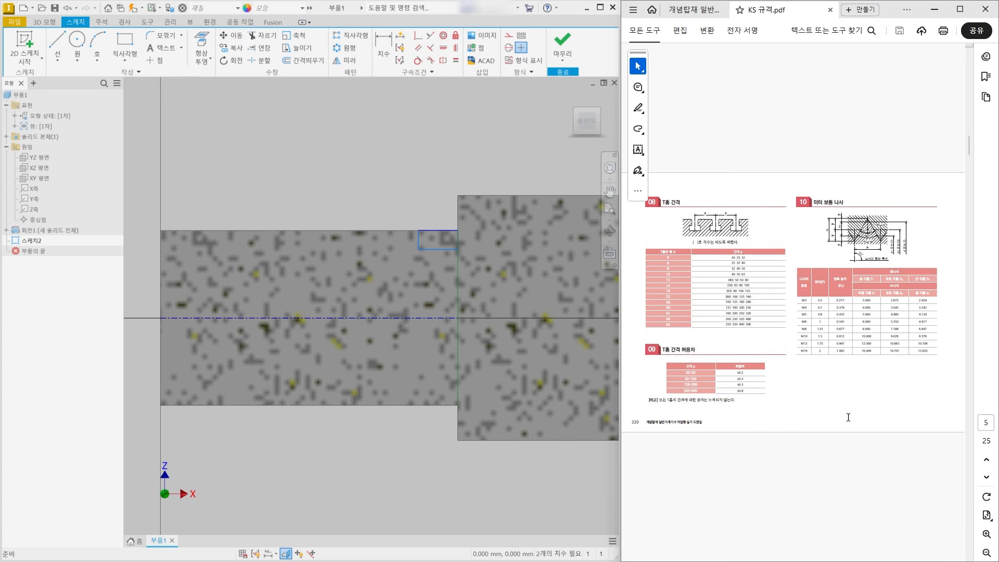
scroll(848, 417, down, 1)
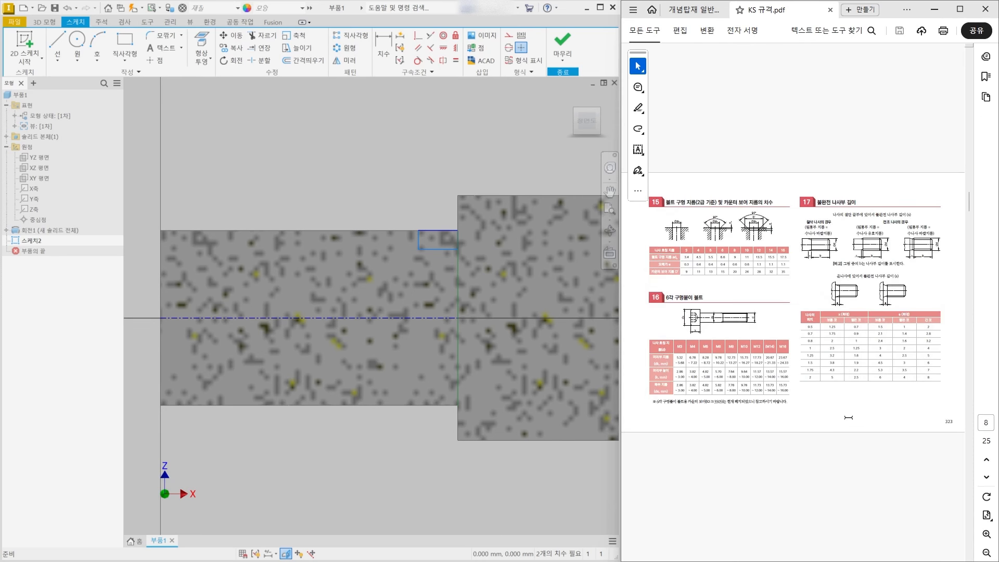
scroll(849, 418, down, 1)
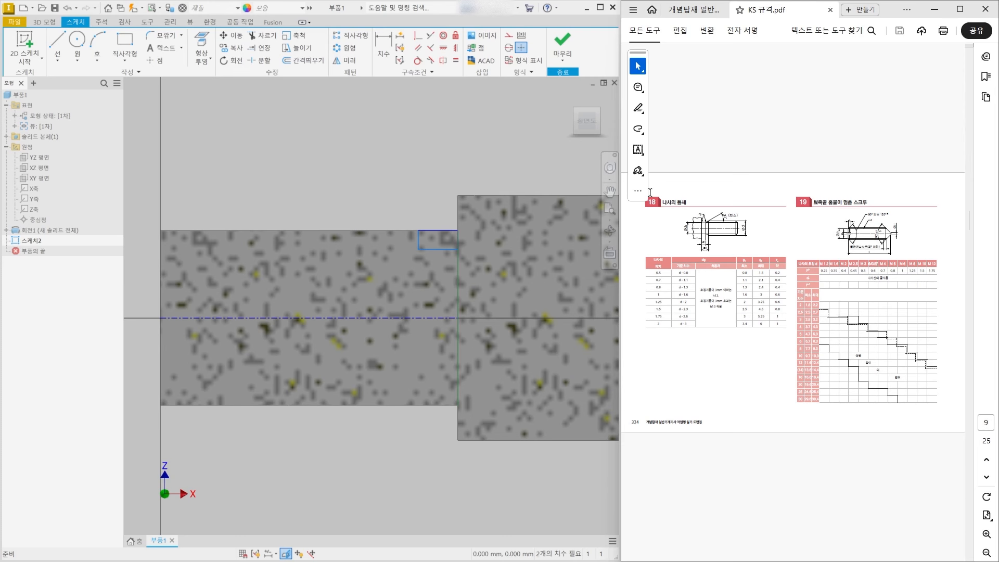
ctrl+scroll(668, 160, up, 4)
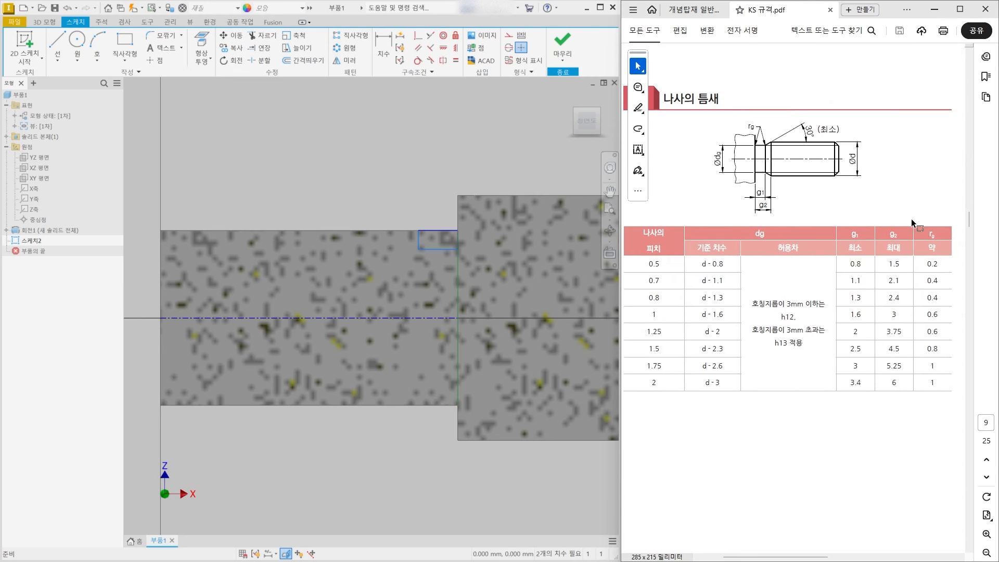
ctrl+scroll(855, 207, down, 2)
ctrl+scroll(773, 102, up, 1)
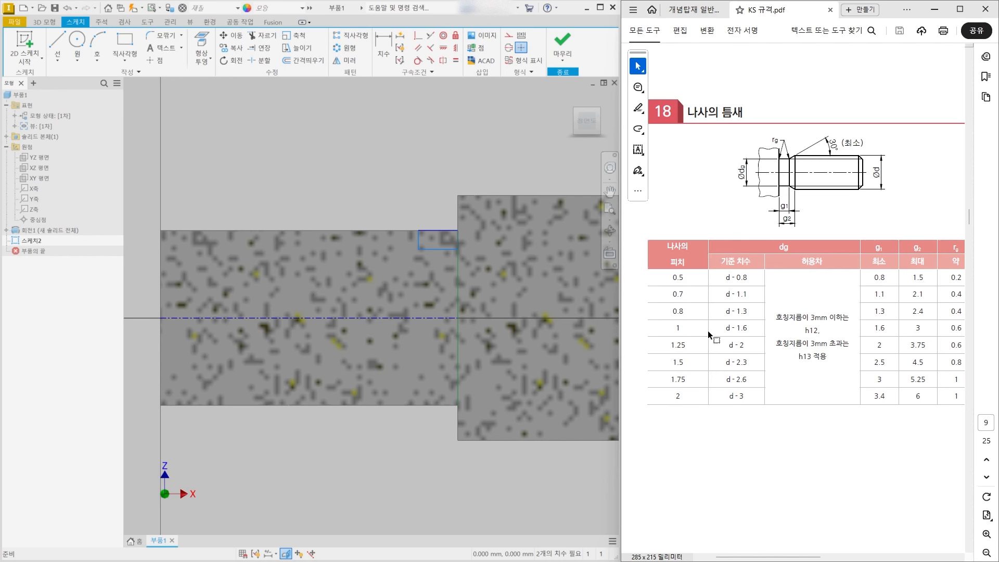
drag(672, 362, 684, 364)
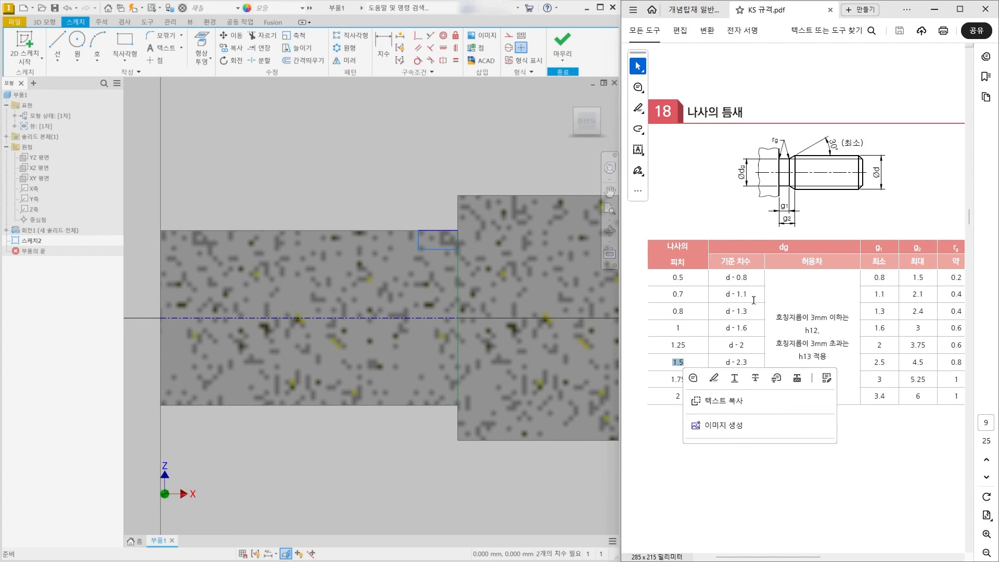
click(749, 267)
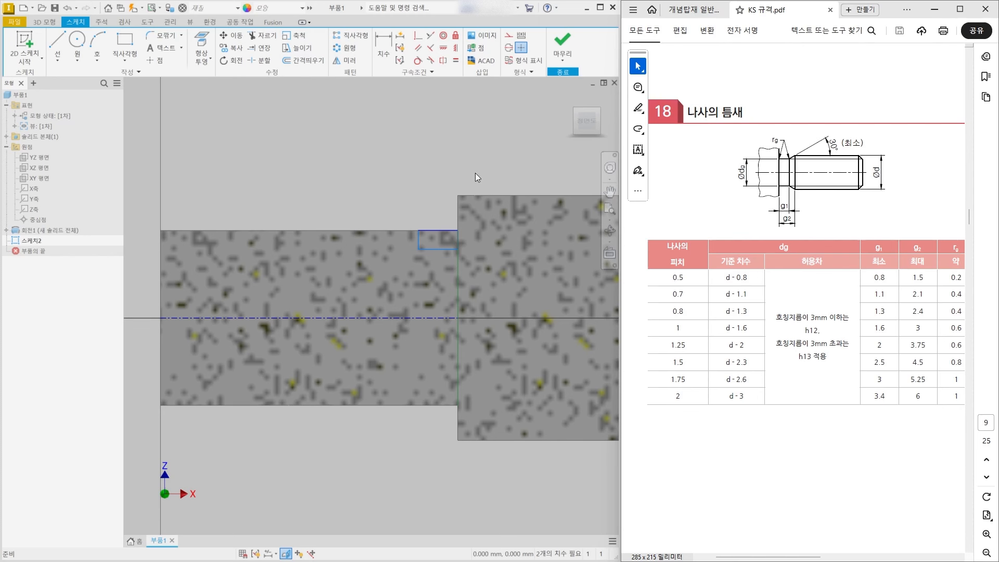
- Dimension the relief groove's diameter from the centerline to the rectangle's lower edge as 7.7 mm
click(381, 60)
click(382, 64)
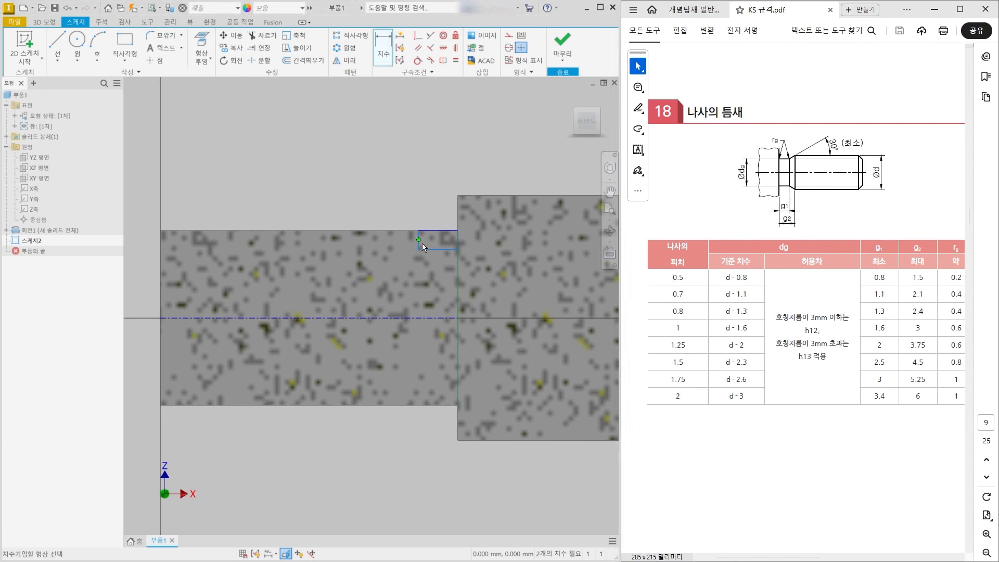
key(Escape)
click(377, 60)
click(411, 318)
click(430, 249)
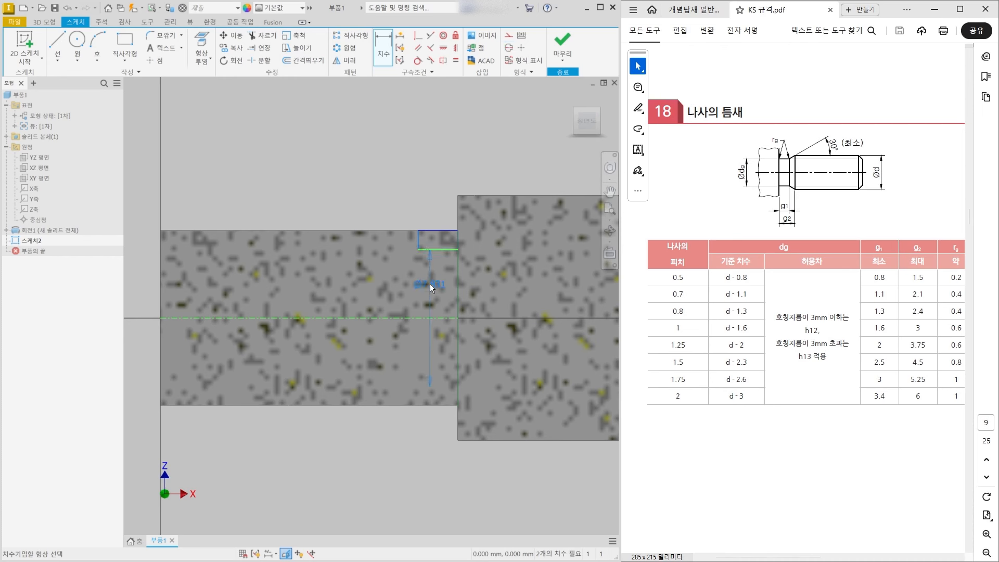
click(492, 305)
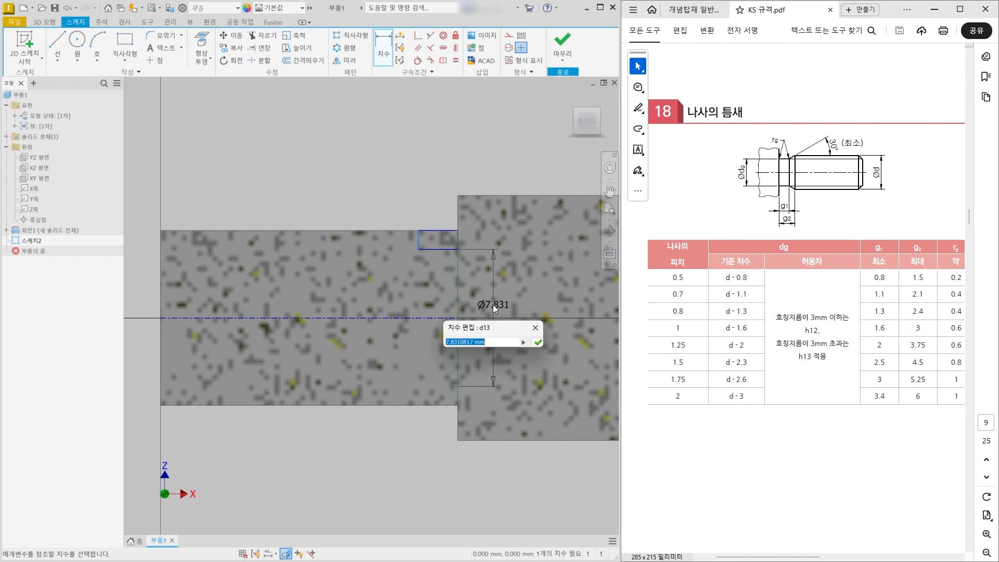
text(7.7)
key(Return)
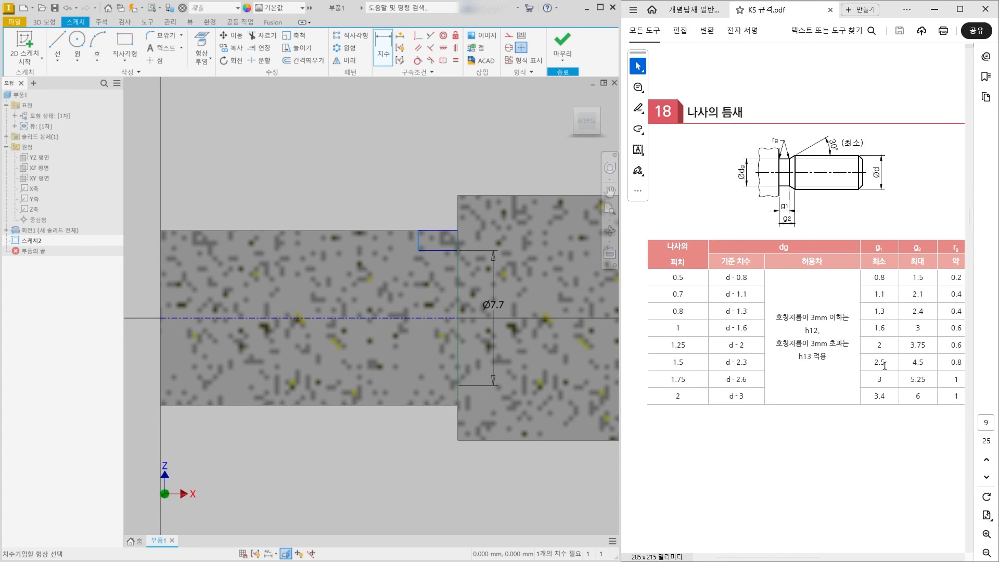
- Dimension the groove rectangle's width as 2.5 mm and place the dimension above the shaft
click(386, 58)
click(429, 174)
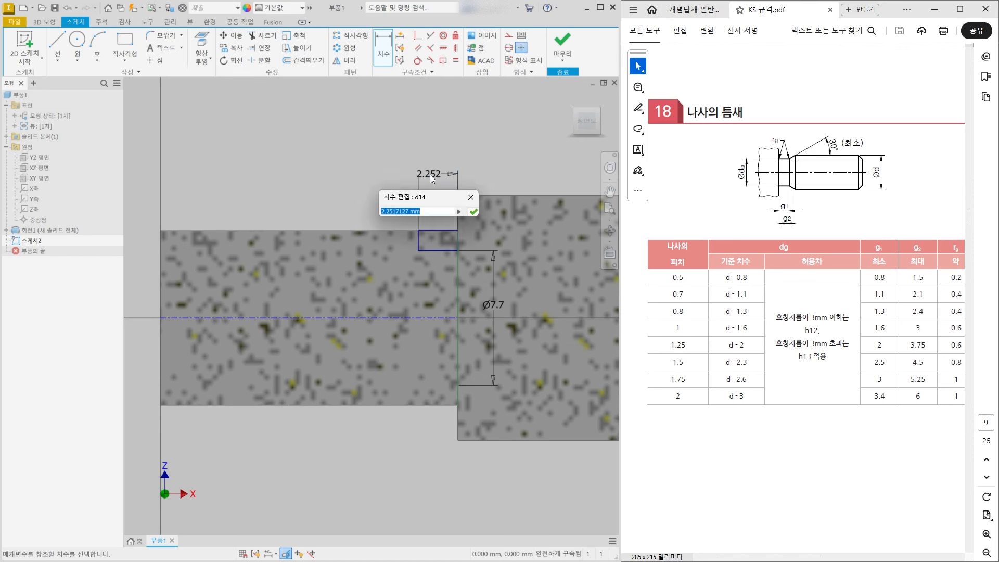
text(2.5)
key(Return)
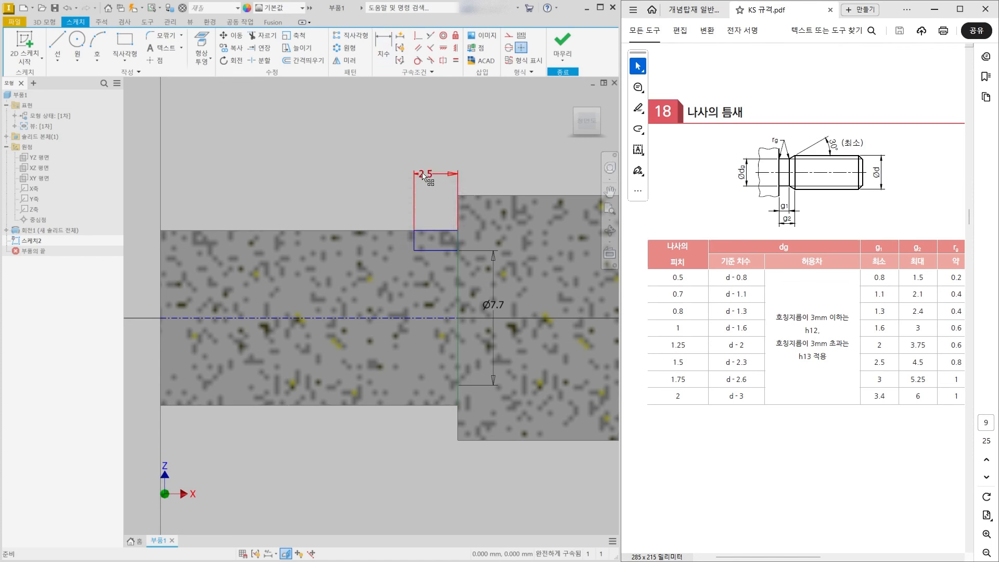
drag(431, 175, 434, 175)
- Finish the sketch and cut the thread relief groove by revolving the rectangle 360 degrees around the centerline
click(562, 46)
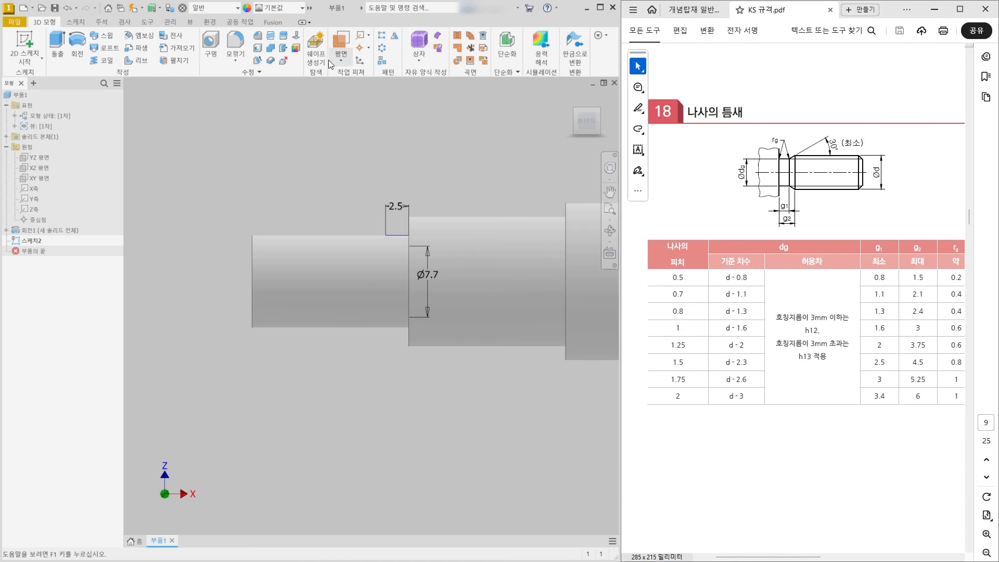
click(76, 52)
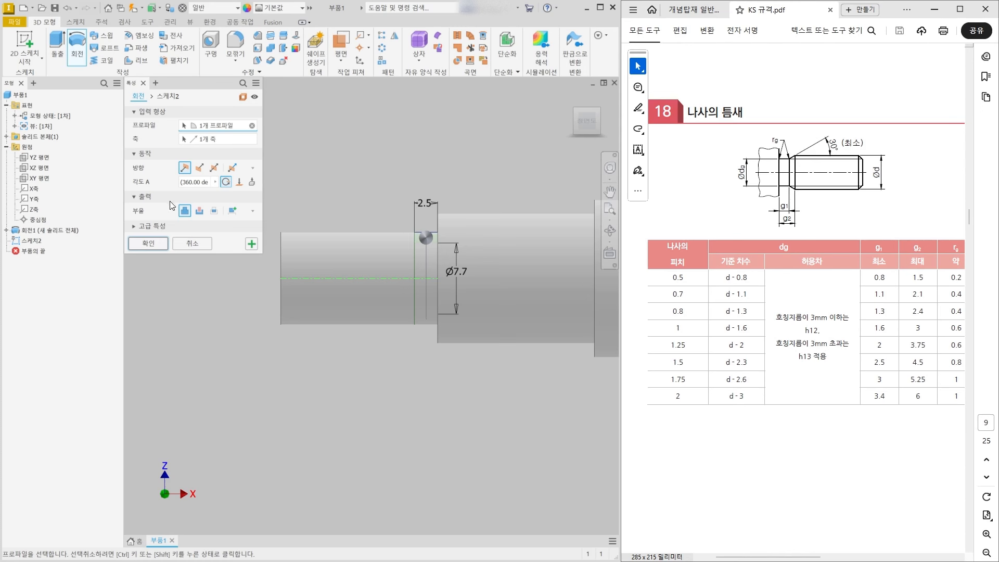
click(199, 211)
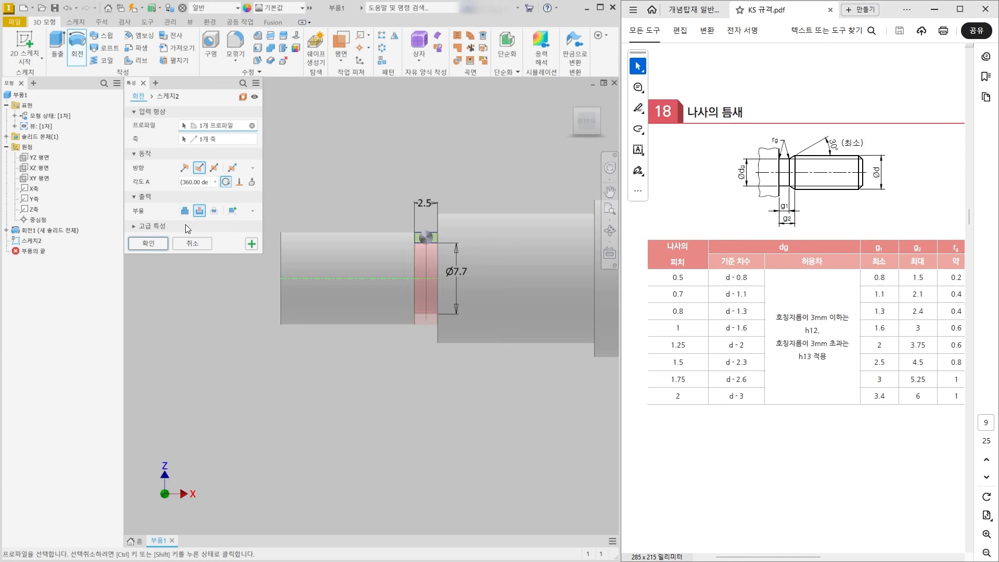
click(156, 243)
middle_drag(404, 426, 272, 371)
scroll(371, 402, down, 1)
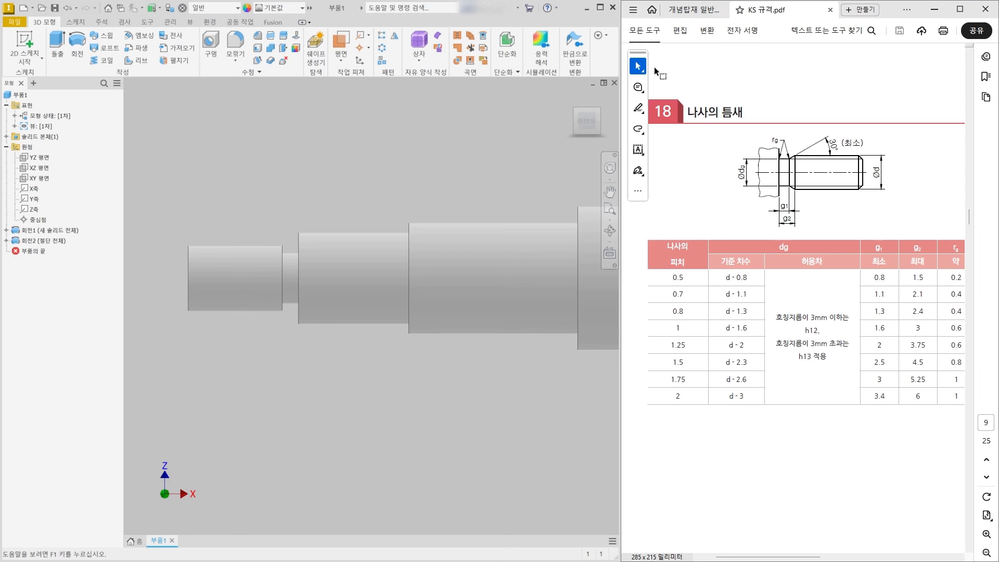
- Return to the assembly drawing and examine the shaft around gear 5, comparing it with the modelled section beside the relief groove
click(700, 9)
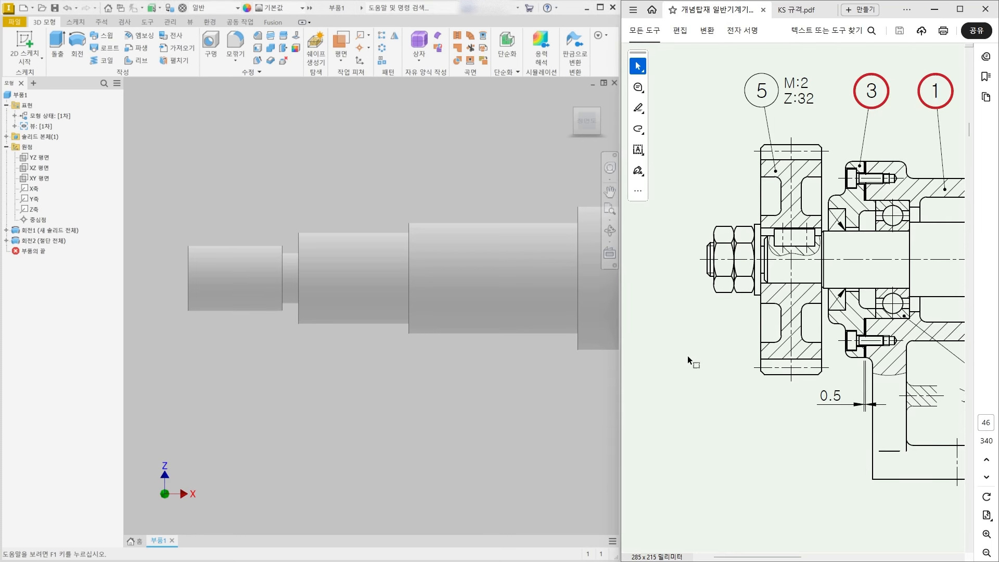
ctrl+scroll(688, 355, down, 2)
ctrl+scroll(756, 314, down, 1)
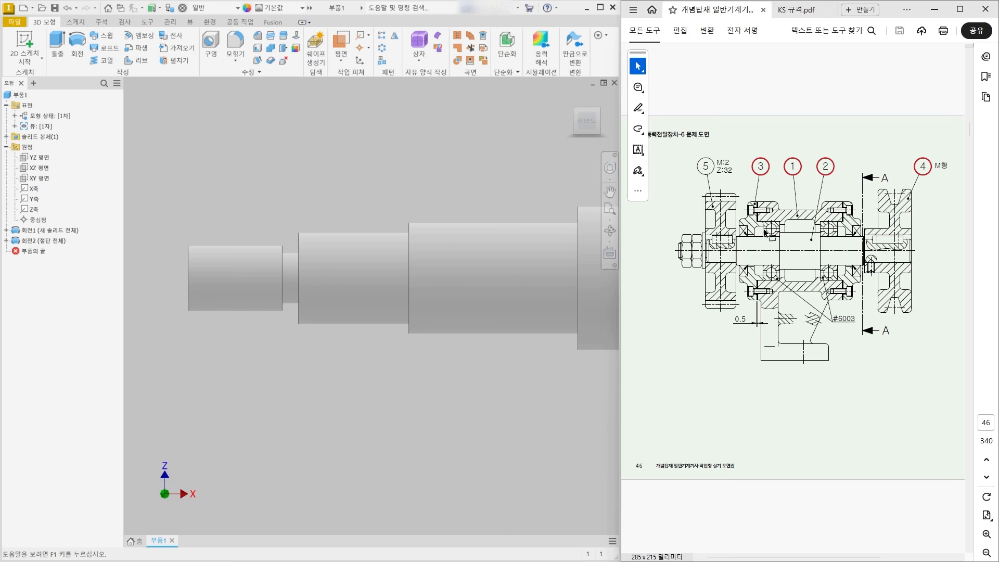
ctrl+scroll(763, 229, up, 1)
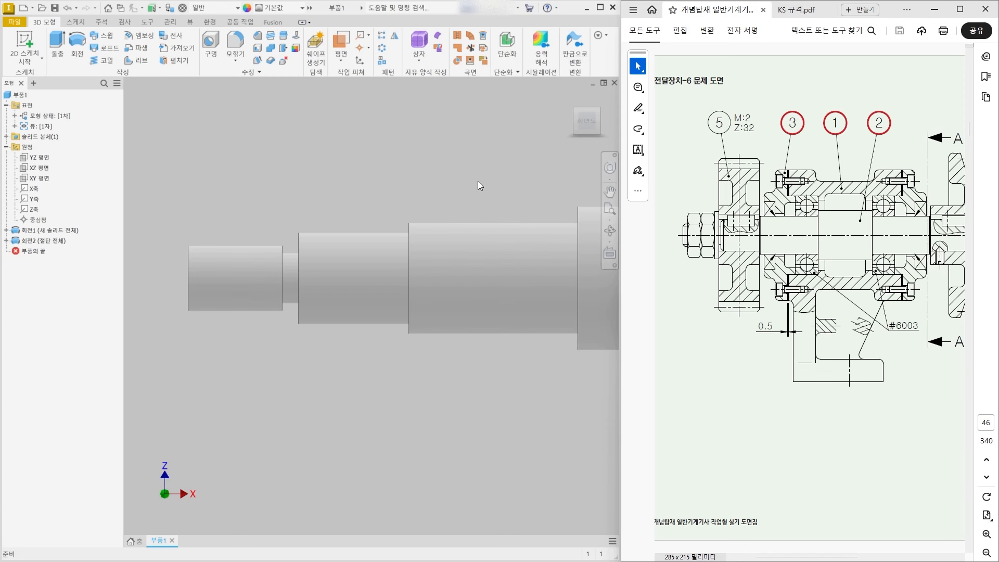
drag(384, 169, 339, 172)
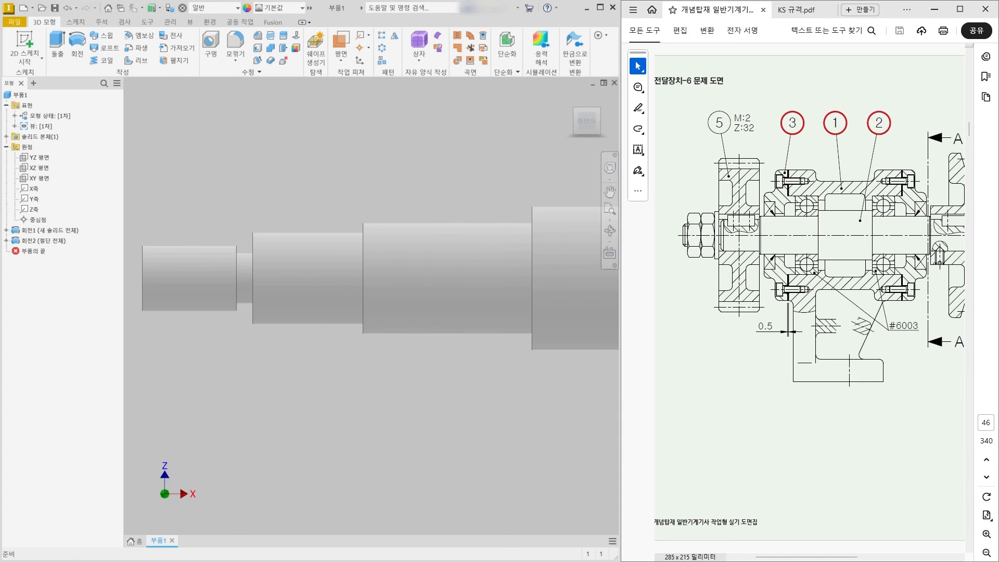
scroll(252, 358, down, 1)
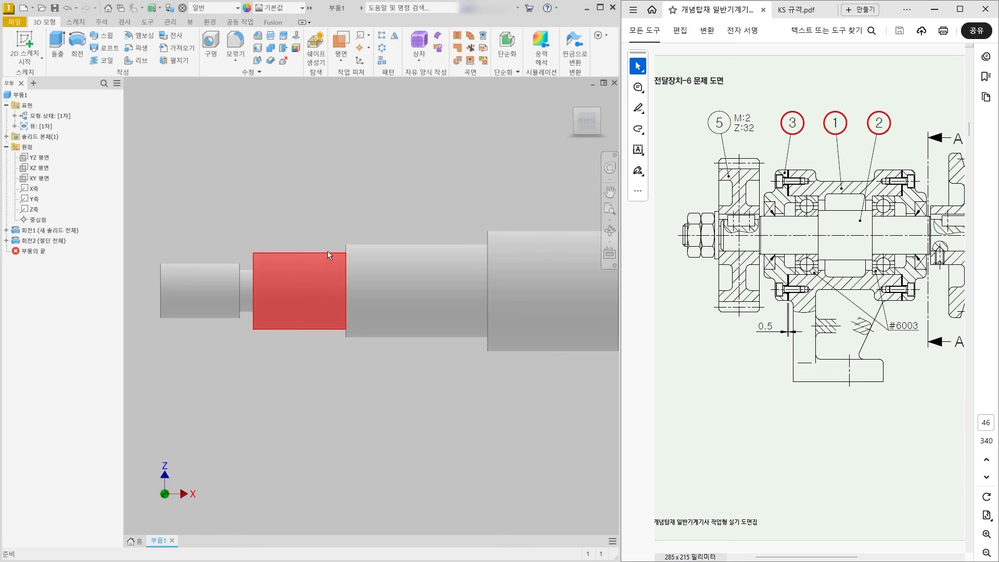
scroll(281, 286, down, 3)
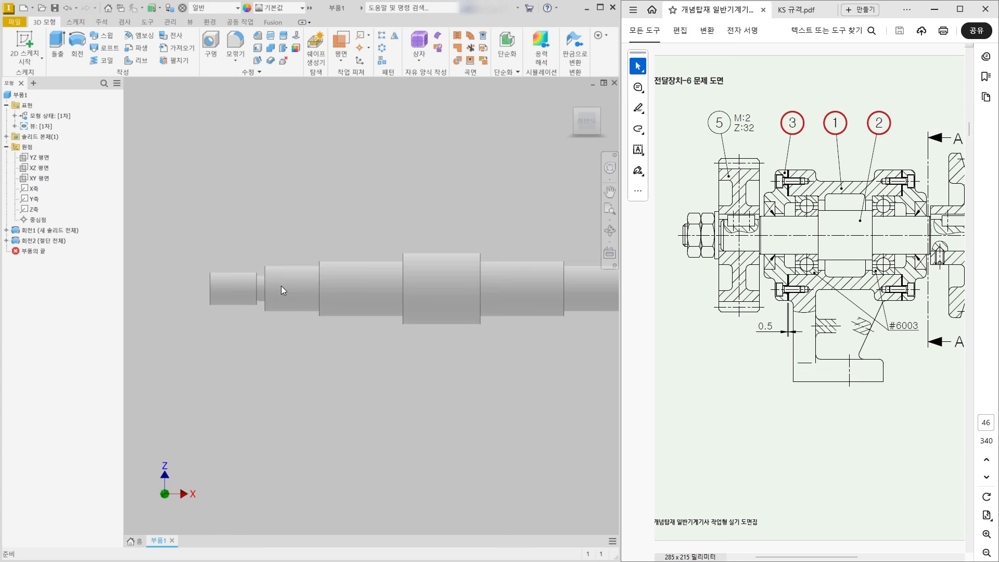
scroll(335, 282, up, 3)
click(255, 288)
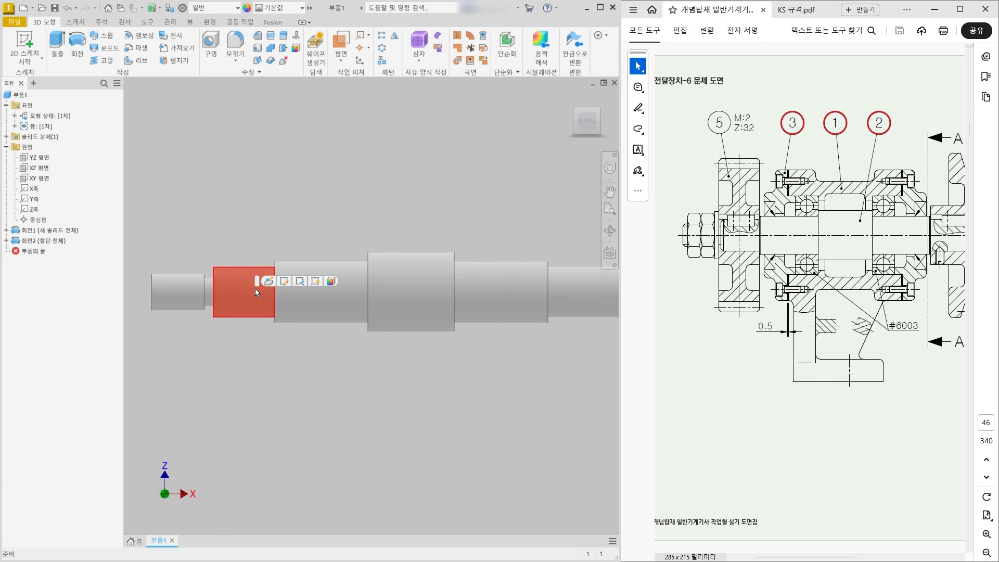
click(589, 299)
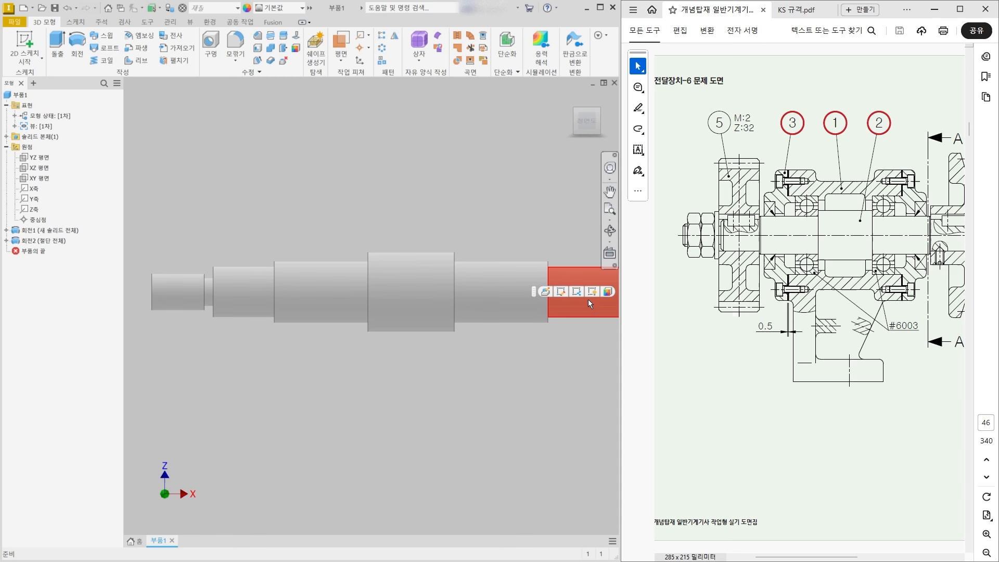
click(585, 264)
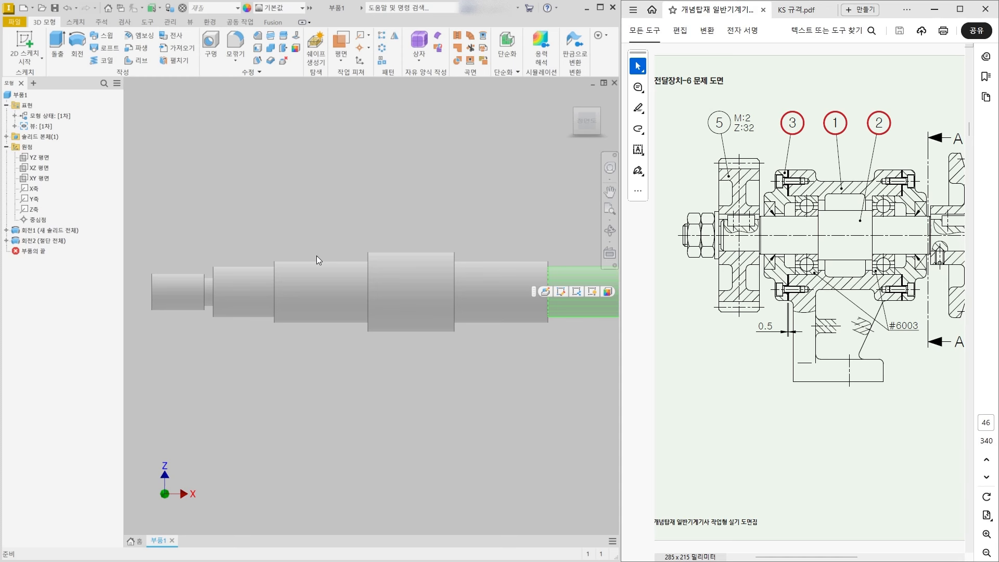
click(330, 240)
- Create a work plane parallel to the XY plane and tangent to the upper side of the cylindrical section beside the relief groove
shift+middle_drag(322, 239, 311, 234)
click(580, 106)
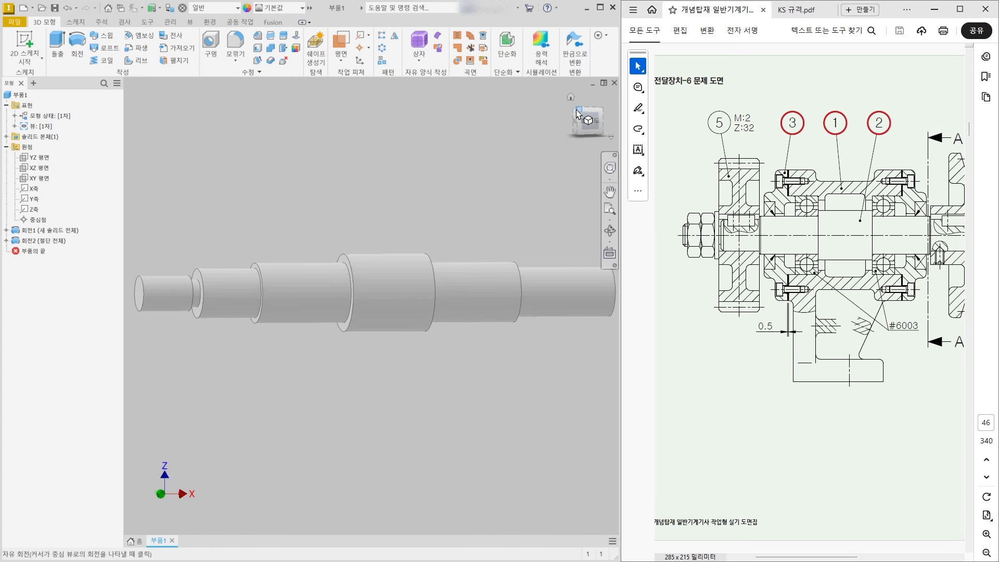
click(342, 60)
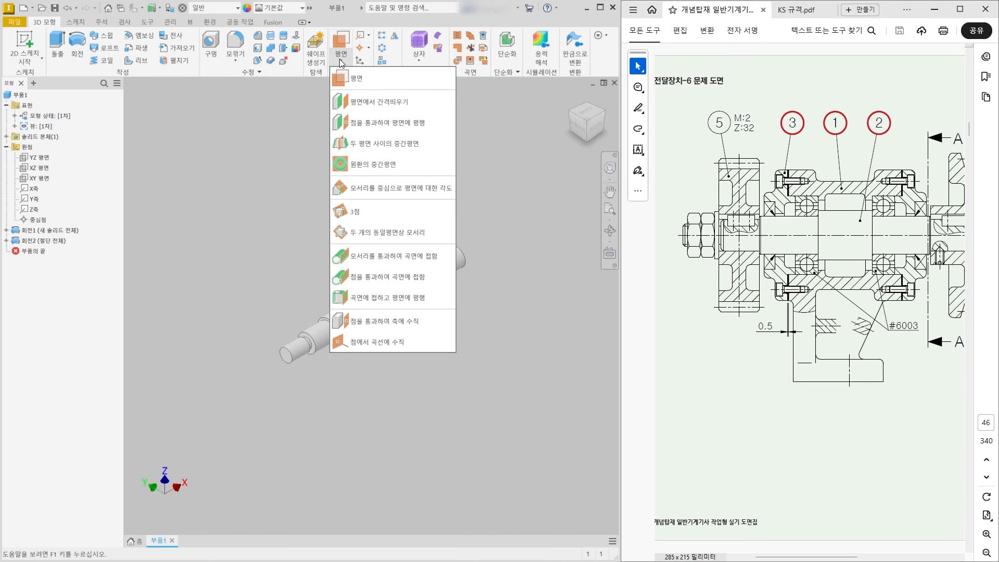
click(386, 297)
scroll(353, 305, up, 5)
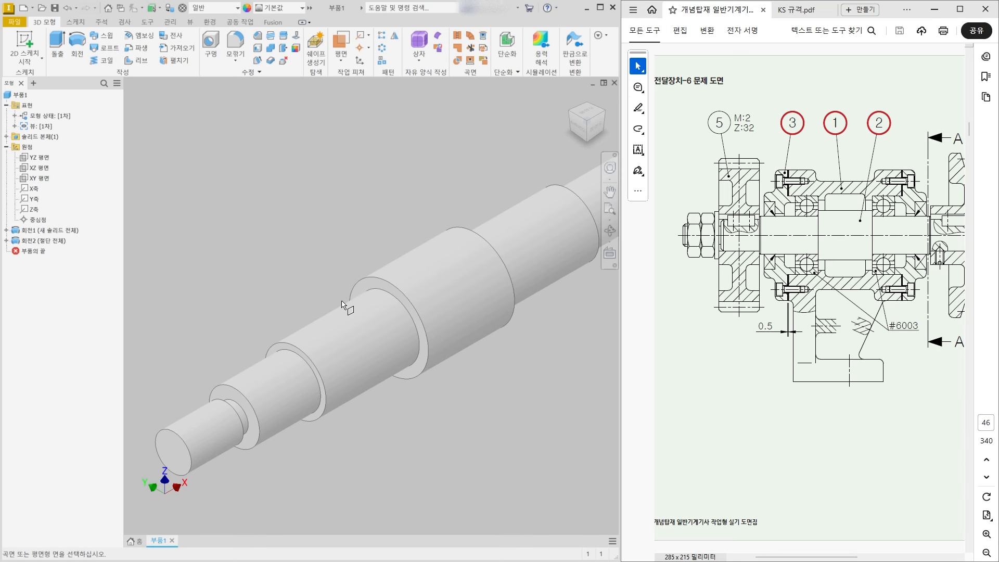
click(41, 181)
scroll(222, 174, down, 3)
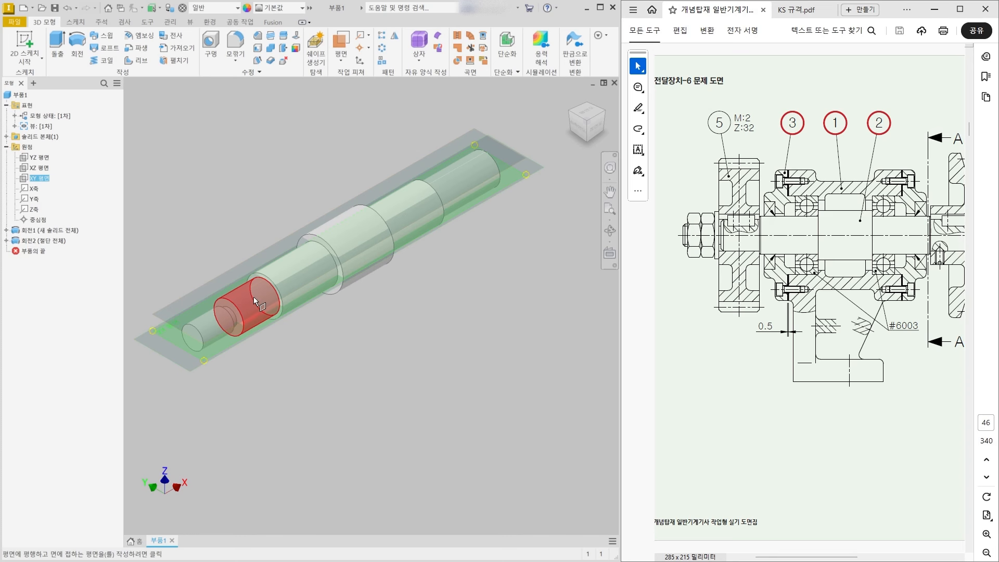
scroll(256, 297, up, 4)
shift+middle_drag(254, 305, 330, 285)
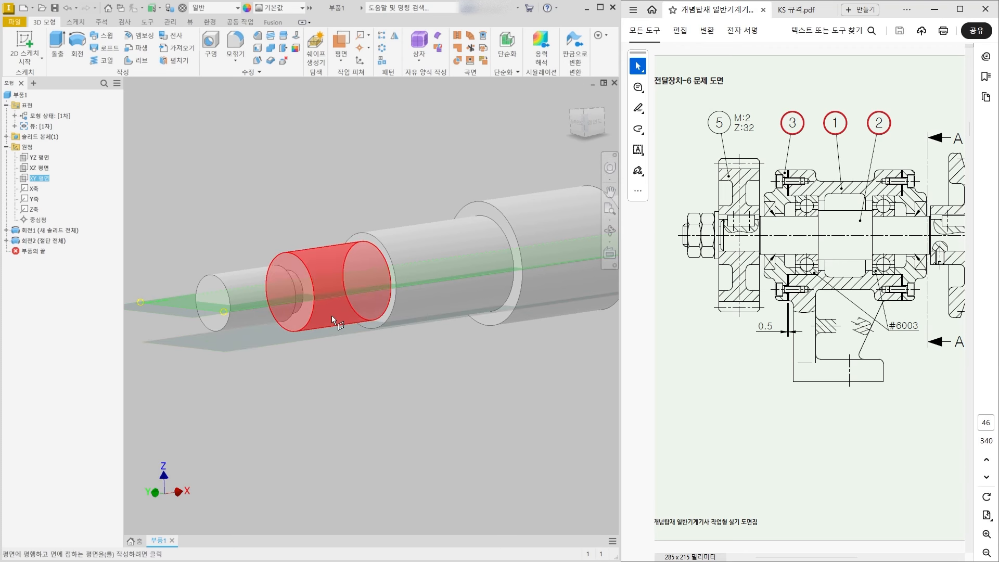
shift+middle_drag(333, 320, 336, 332)
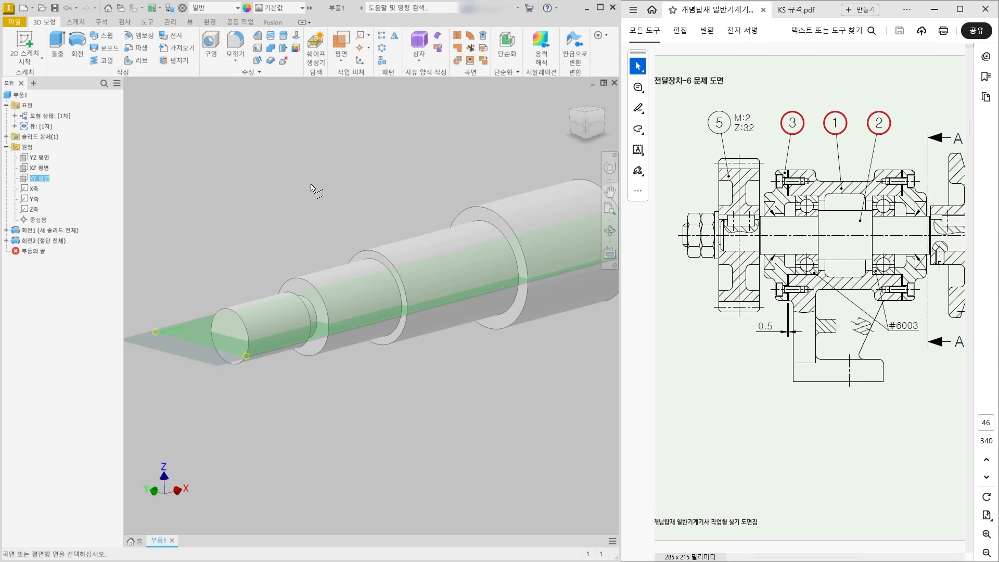
click(326, 271)
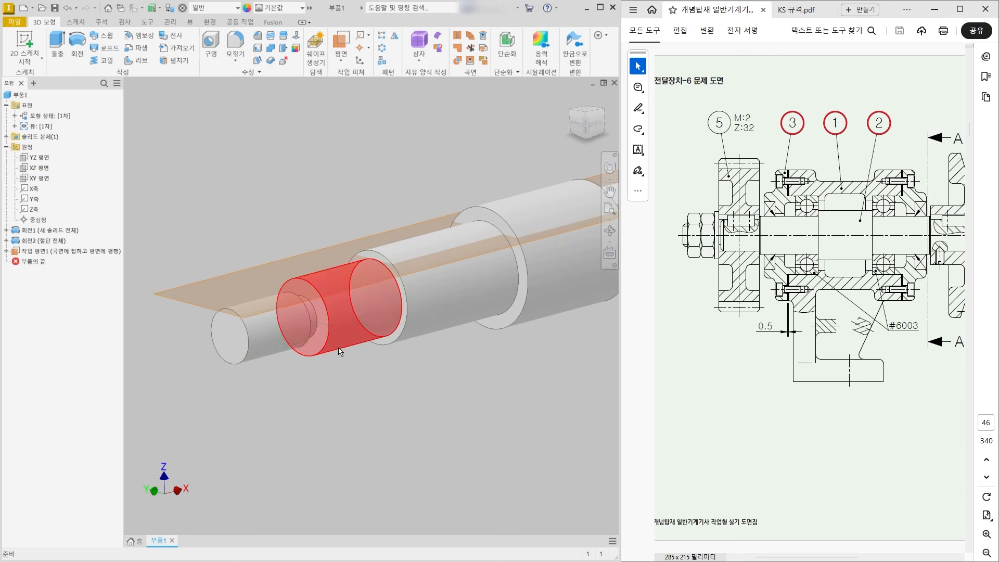
- Check how the tangent work plane lies along the shaft, especially at the cylindrical section on the far end
shift+middle_drag(339, 346, 267, 345)
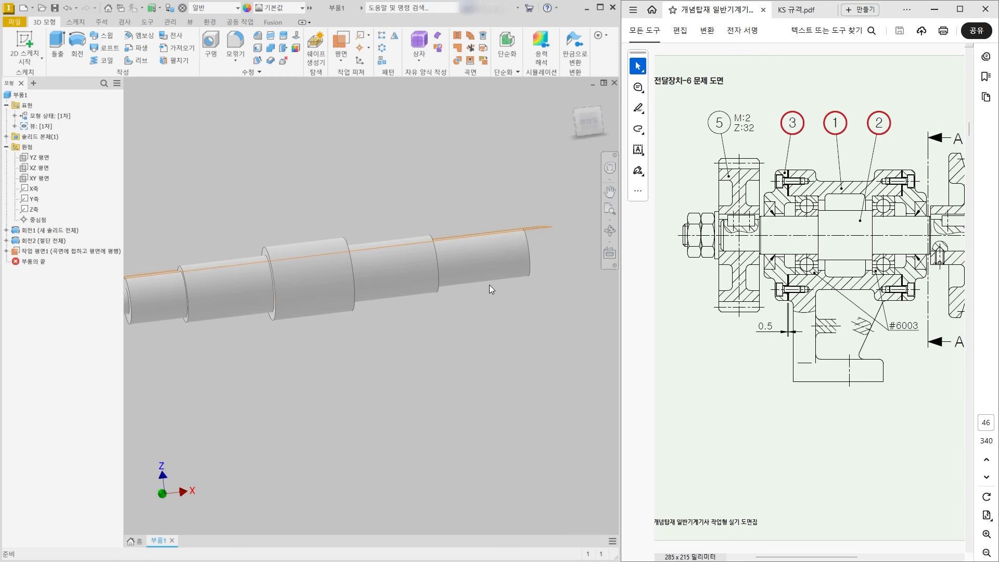
scroll(501, 250, up, 2)
scroll(501, 250, up, 3)
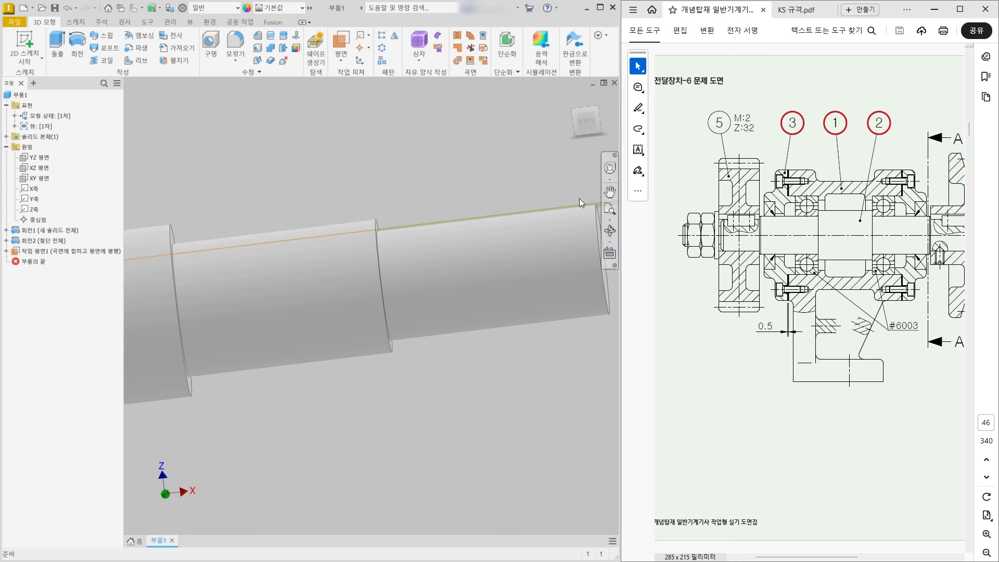
scroll(549, 200, down, 3)
shift+middle_drag(263, 273, 420, 289)
scroll(329, 284, down, 2)
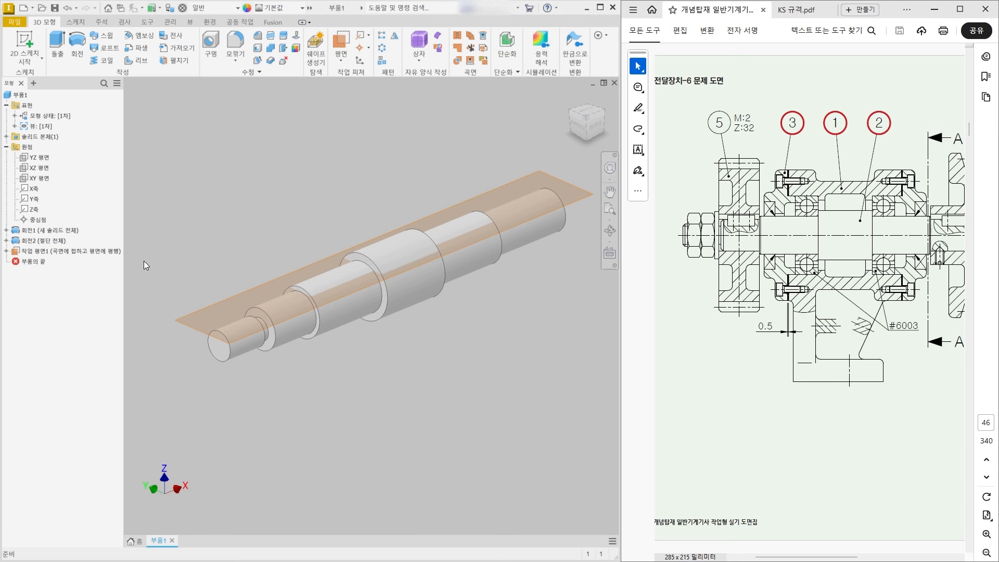
- Start a new sketch on the tangent work plane above the shaft
scroll(277, 281, up, 4)
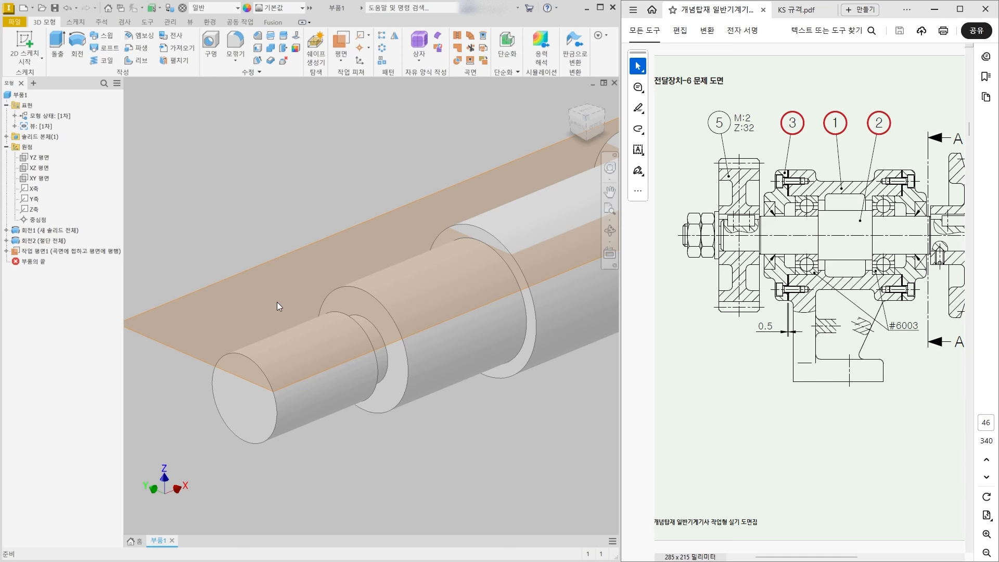
click(257, 268)
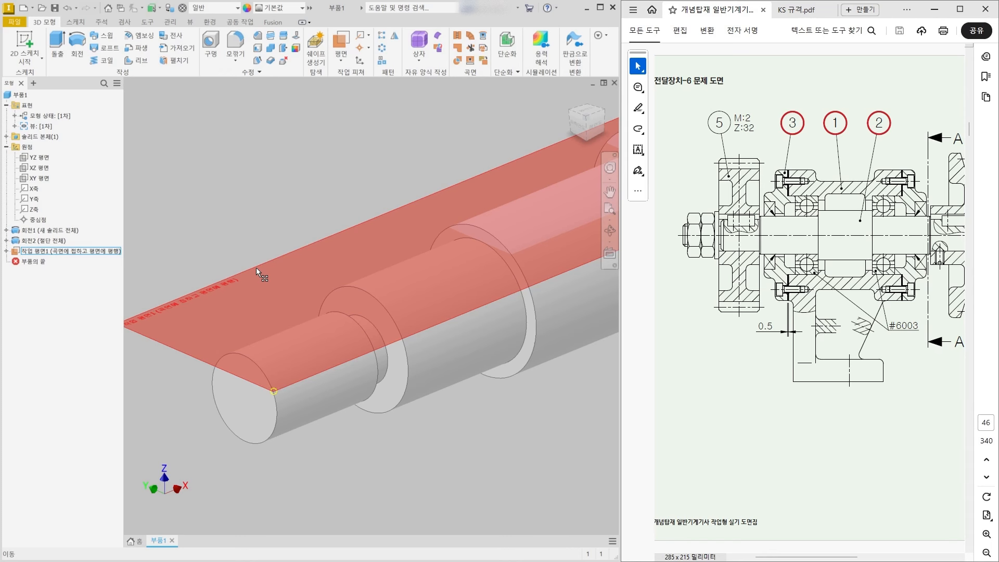
right_click(255, 268)
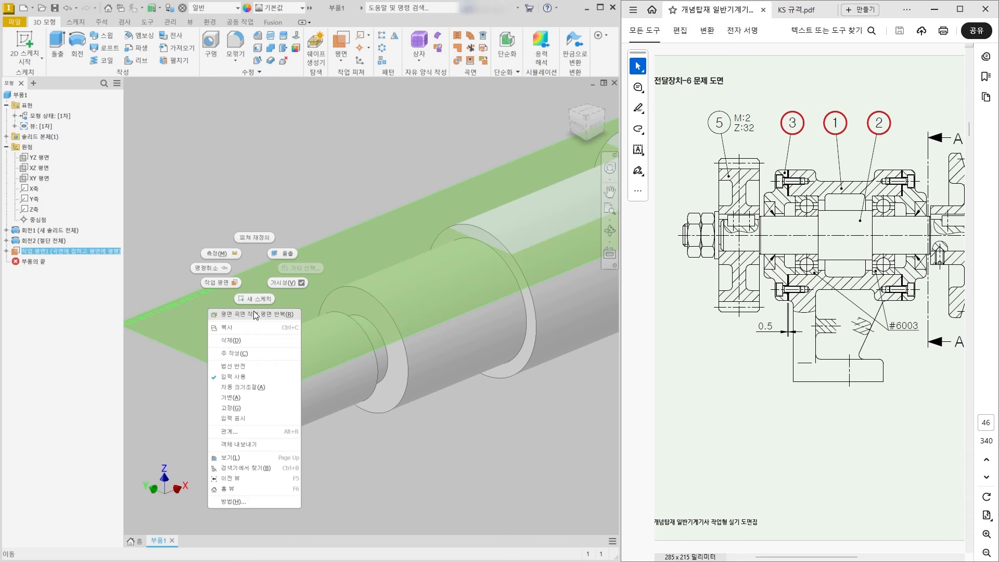
click(177, 244)
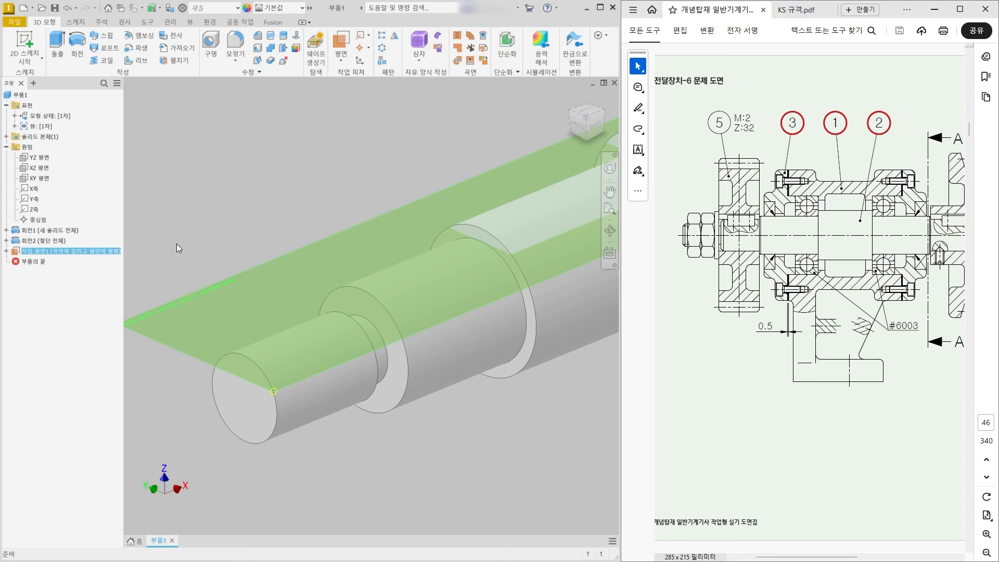
click(49, 280)
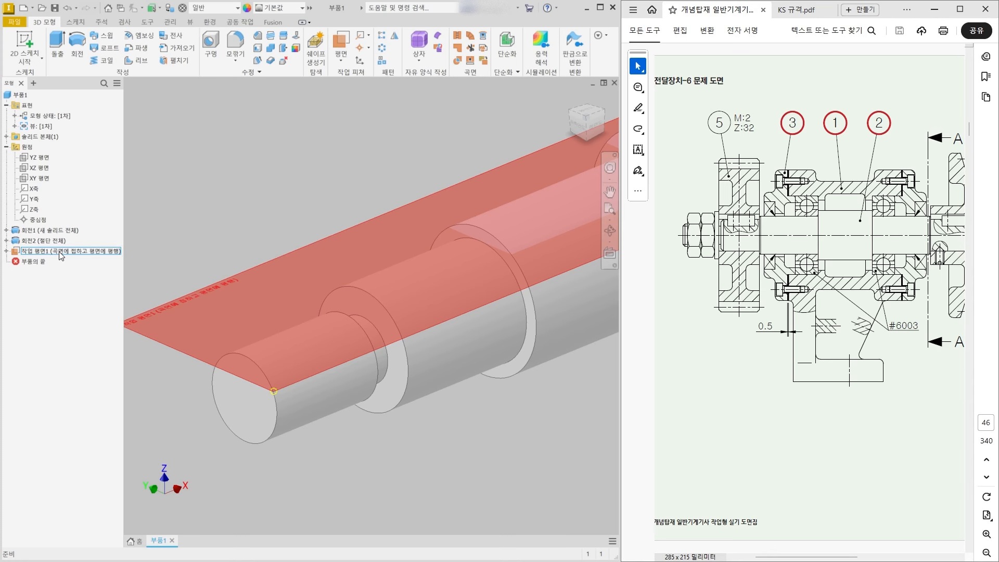
right_click(59, 252)
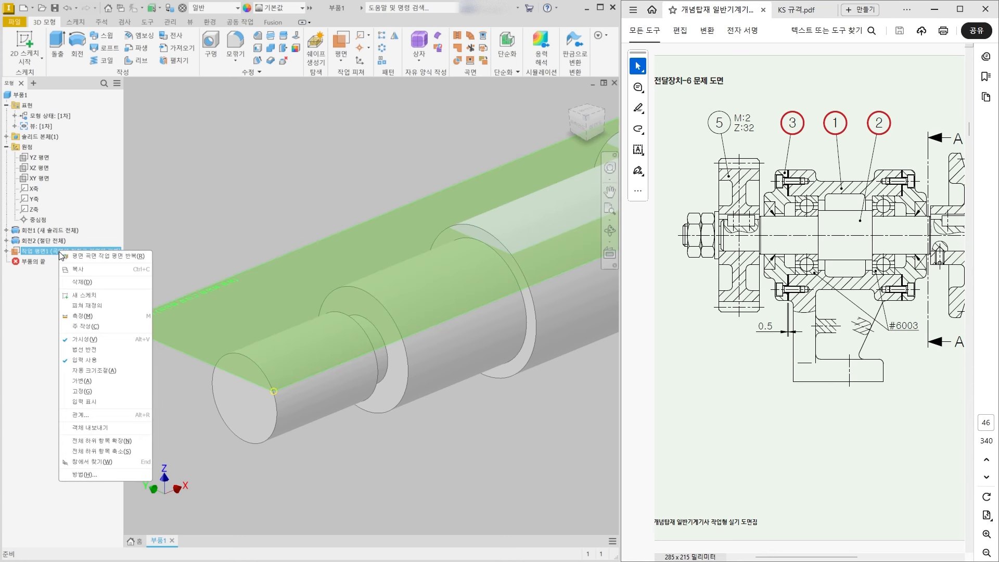
click(76, 296)
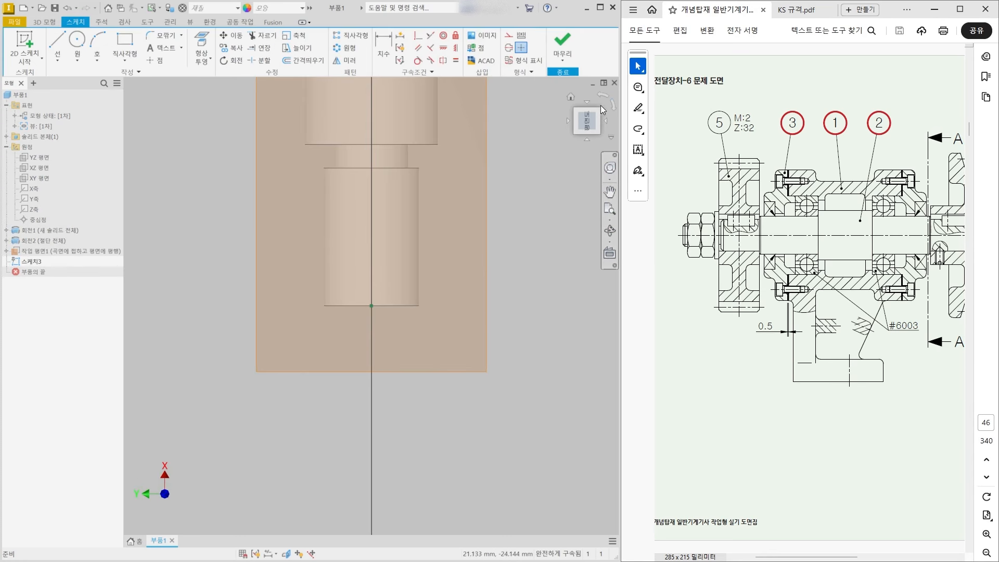
click(614, 107)
scroll(264, 342, up, 4)
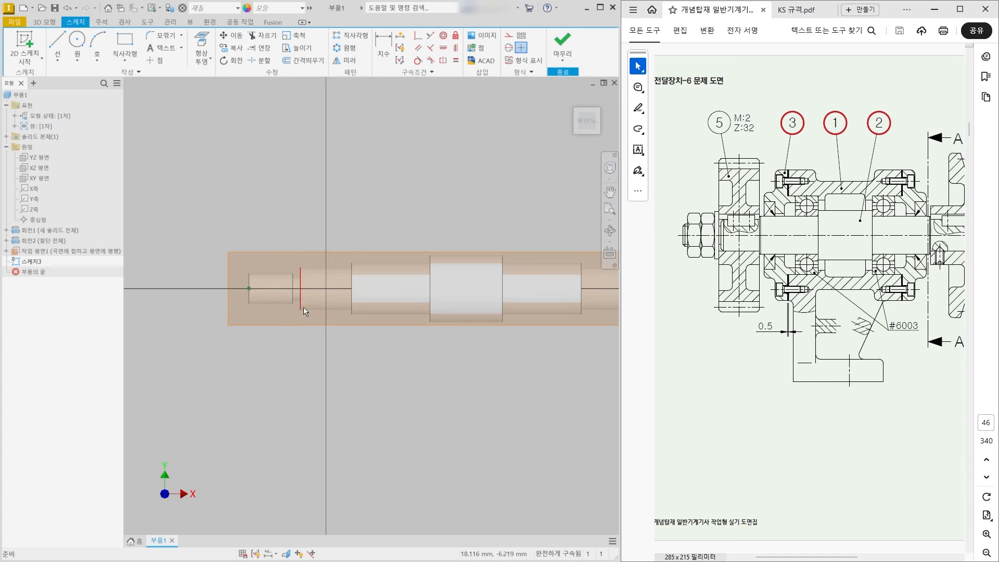
scroll(333, 276, up, 3)
scroll(326, 281, down, 4)
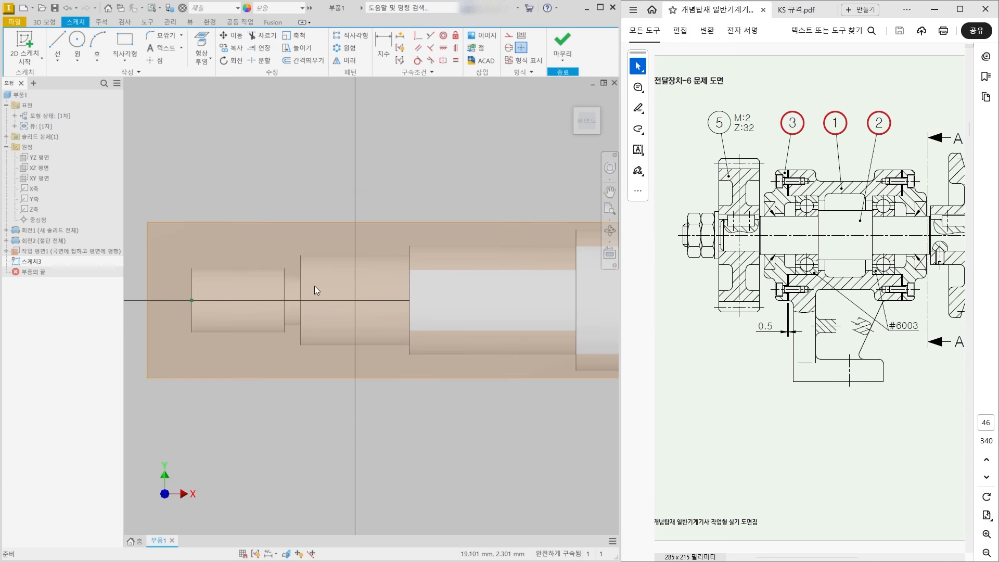
- Sketch a horizontal center-to-center slot about 5.2 mm wide on the shaft section beside the relief groove, slightly above the axis
click(120, 61)
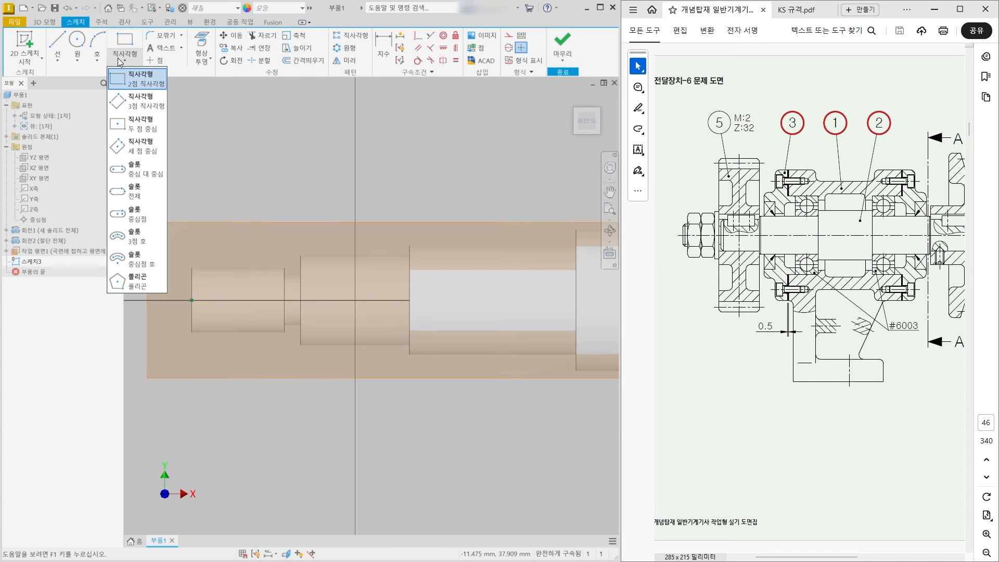
click(150, 177)
scroll(269, 285, up, 4)
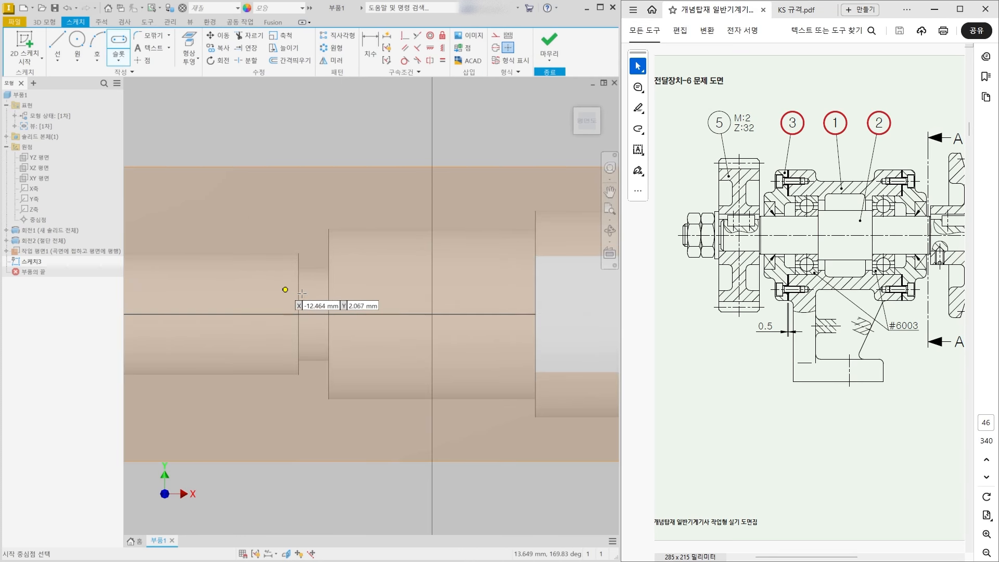
click(380, 301)
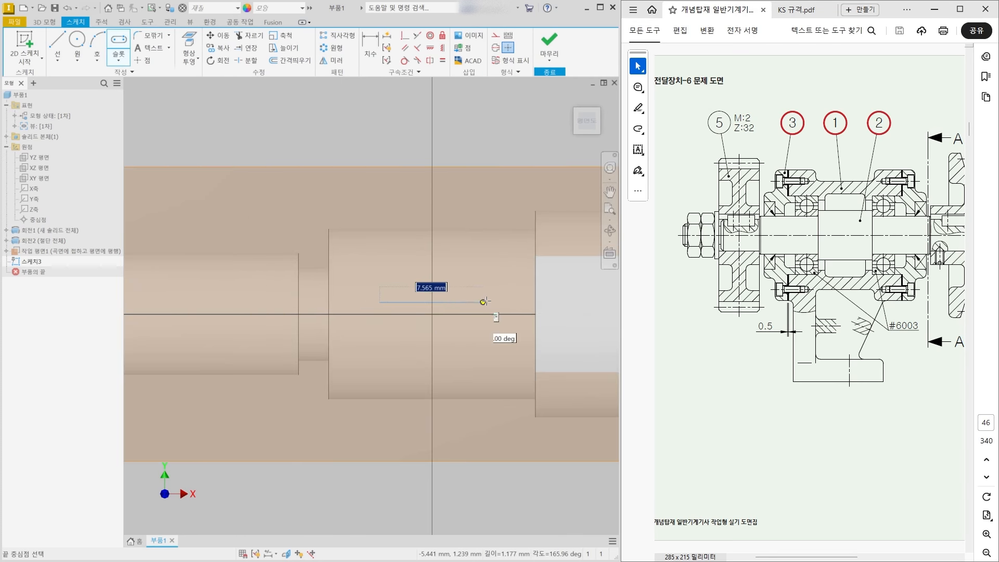
click(475, 302)
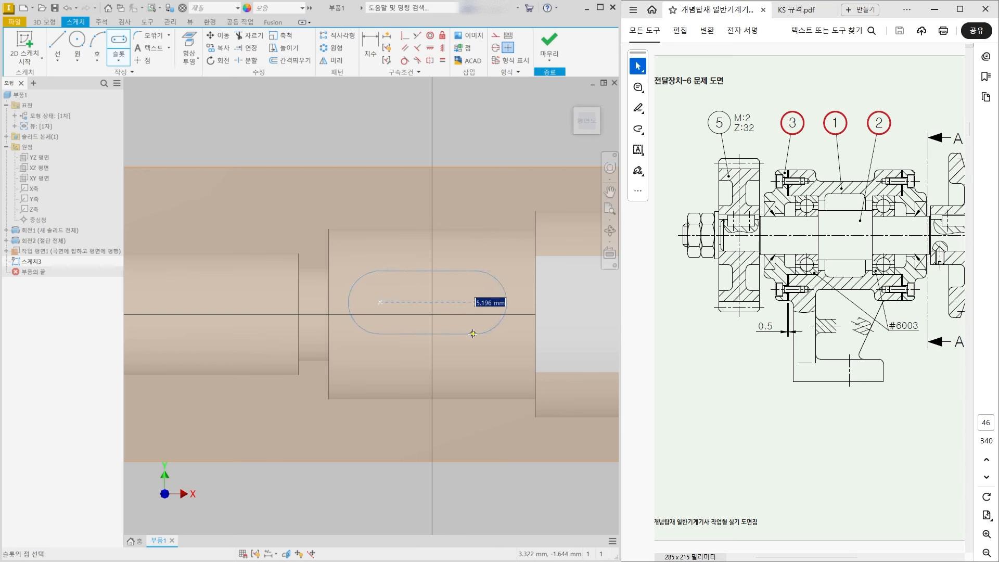
click(473, 333)
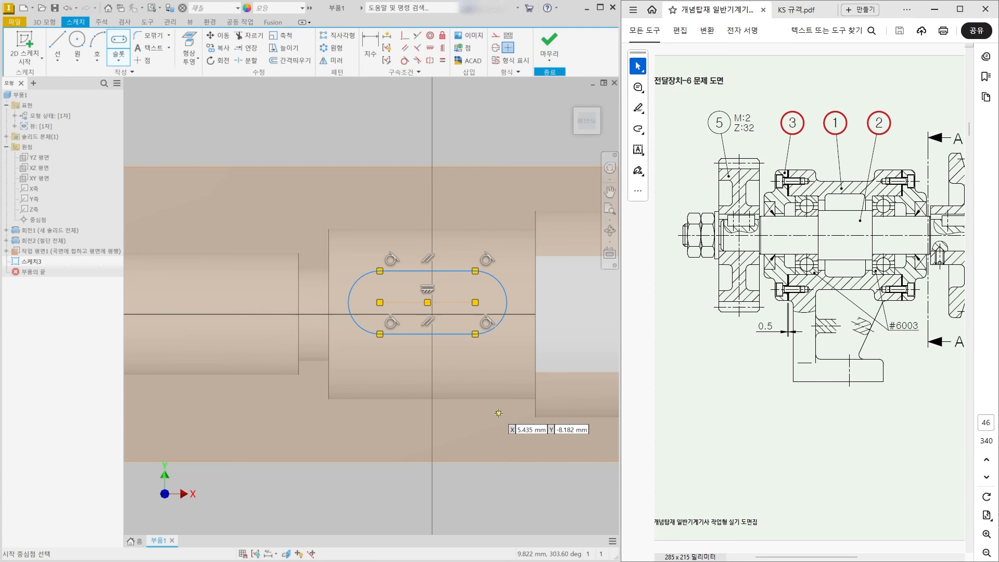
key(Escape)
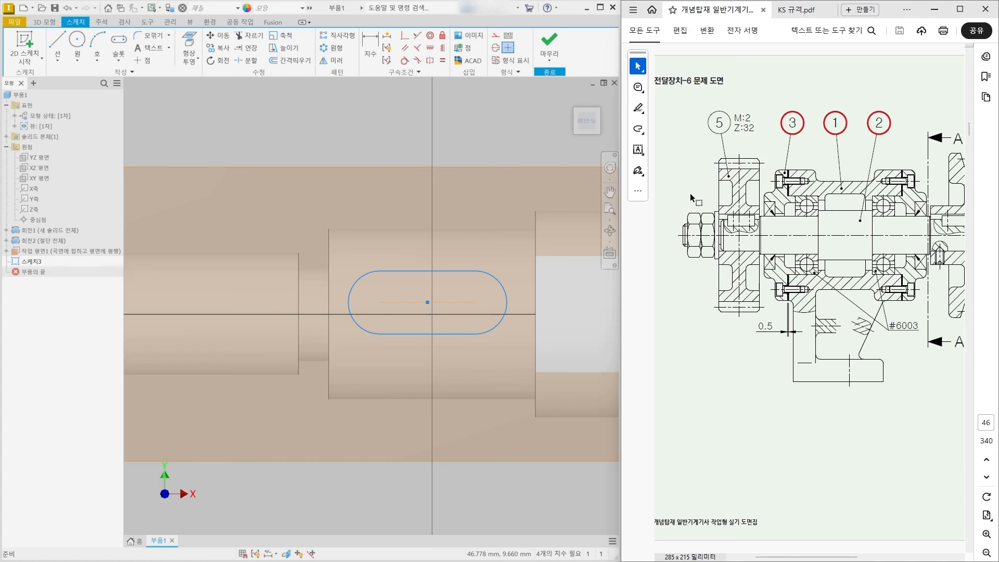
- Examine the key seat at gear 5 in the assembly drawing and look up the 12~17 shaft row of the parallel key table in KS 규격.pdf
ctrl+scroll(691, 192, up, 3)
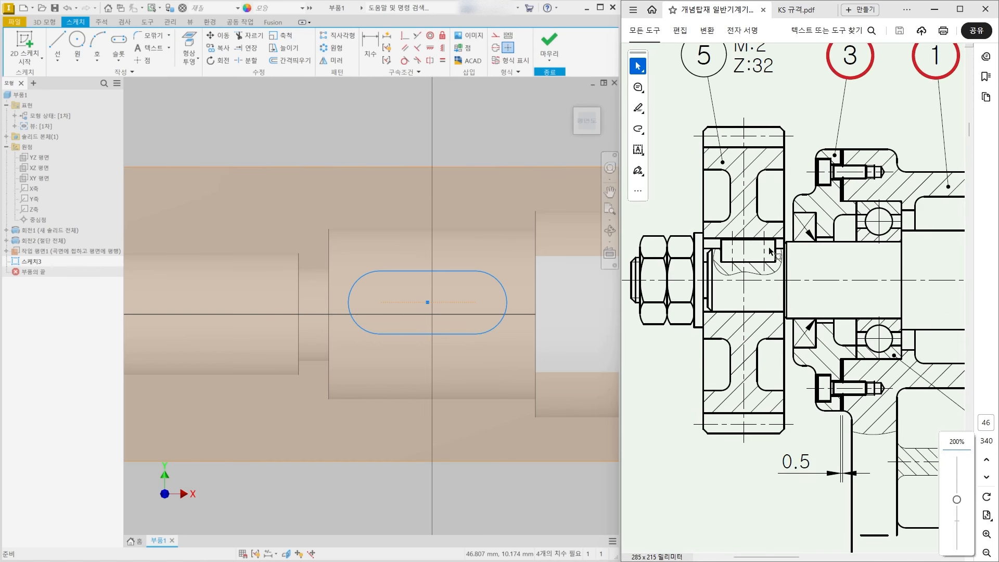
ctrl+scroll(770, 252, down, 2)
click(796, 9)
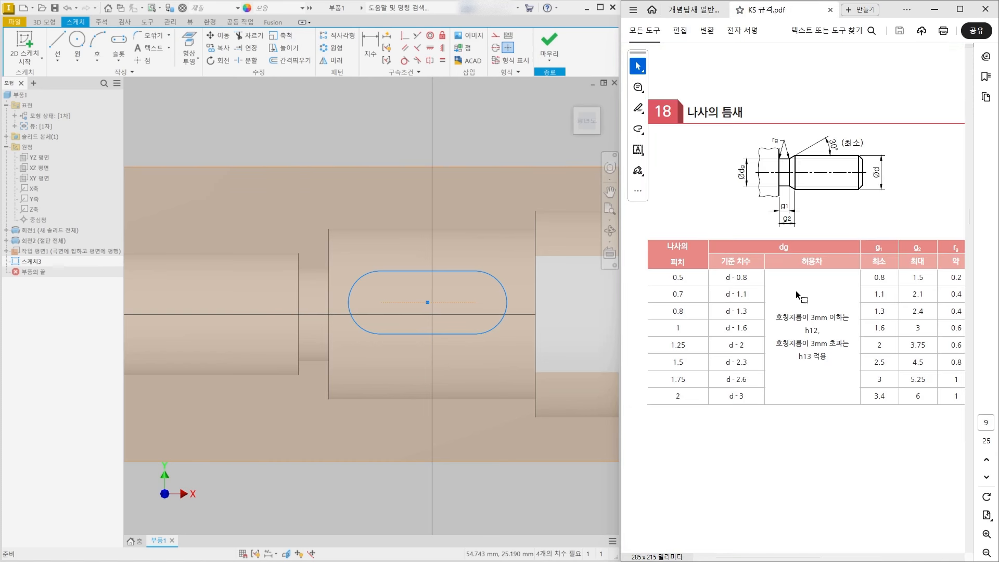
ctrl+scroll(733, 302, down, 4)
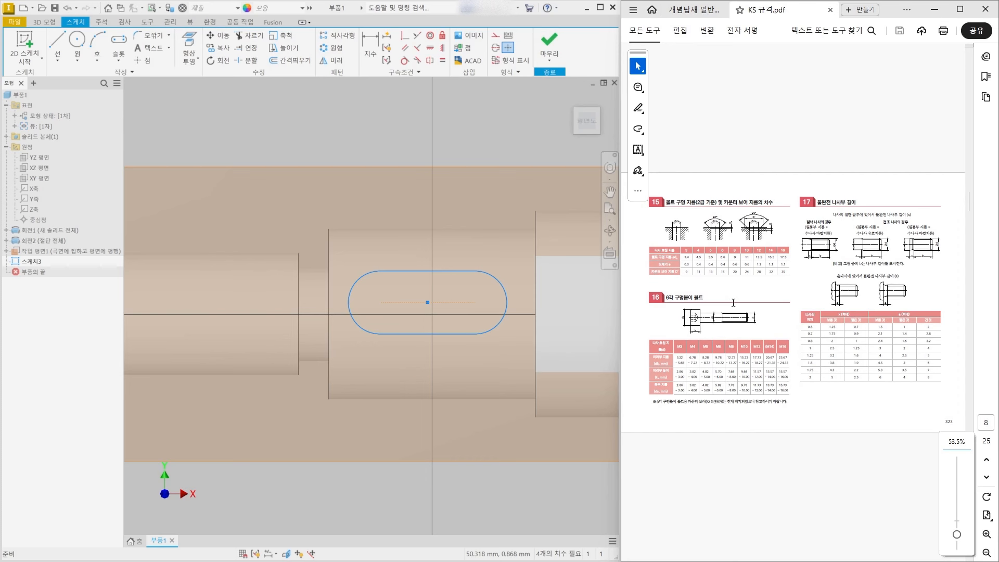
scroll(733, 302, down, 3)
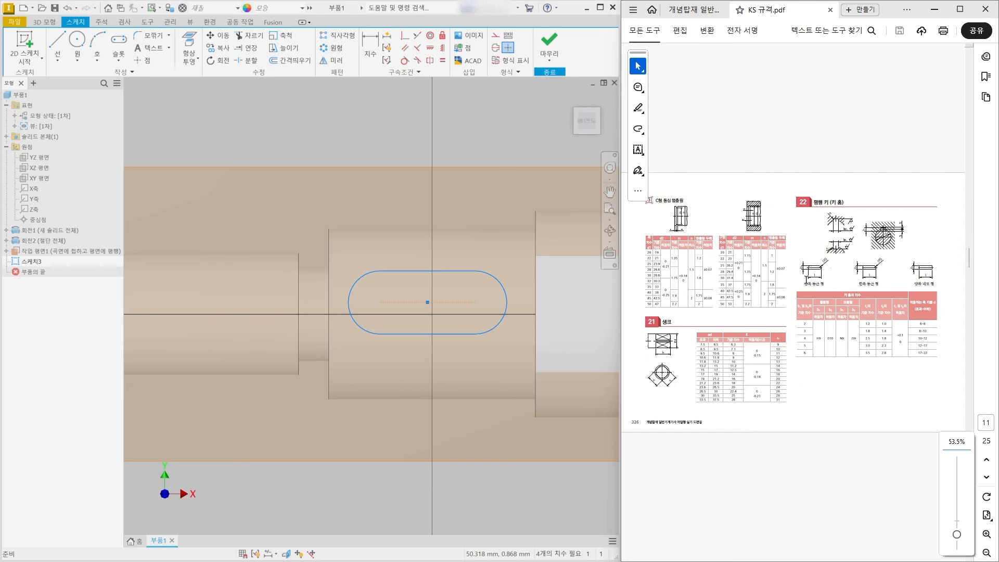
ctrl+scroll(924, 179, up, 2)
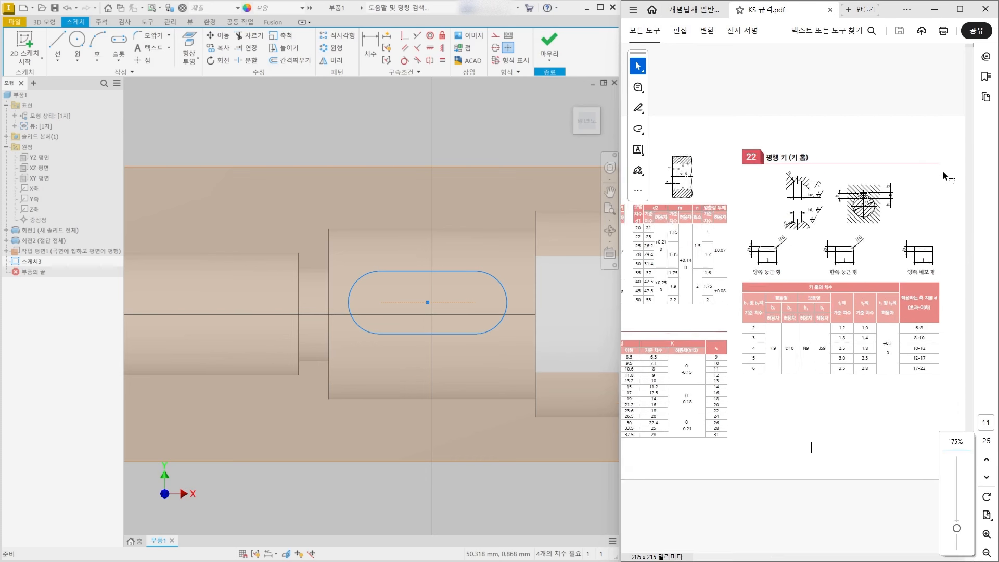
ctrl+scroll(944, 157, up, 2)
ctrl+scroll(945, 155, down, 1)
ctrl+scroll(916, 94, up, 1)
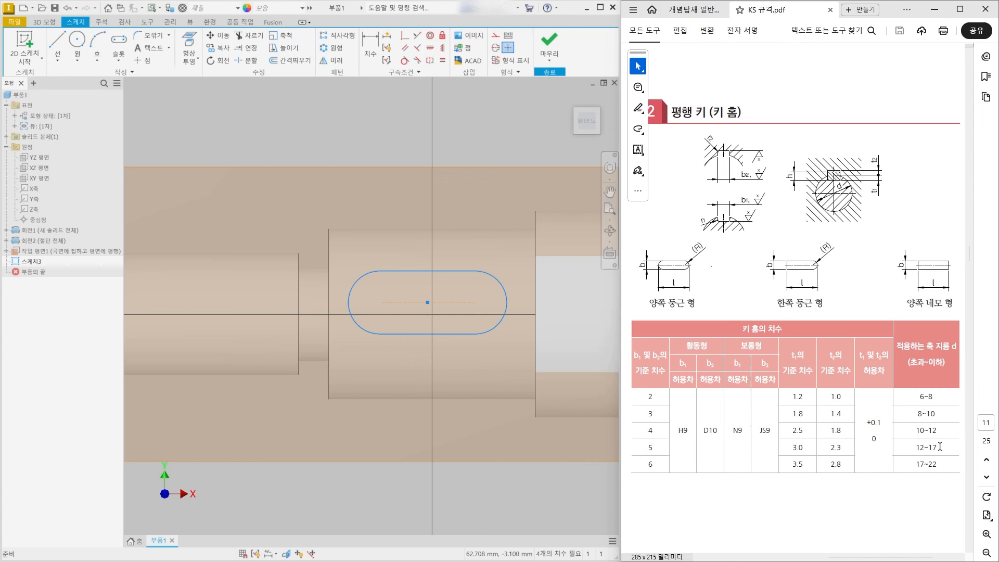
drag(940, 447, 911, 448)
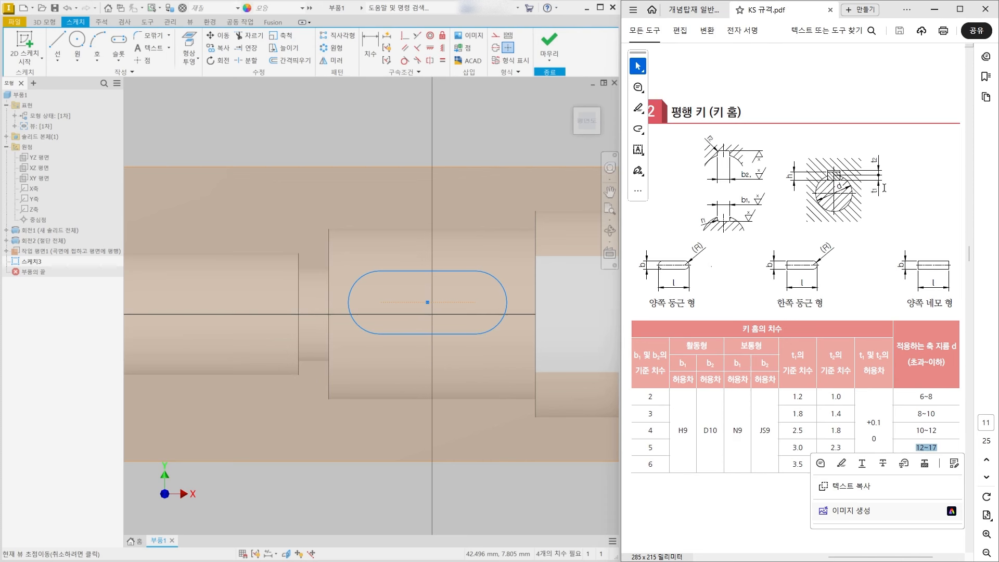
click(894, 205)
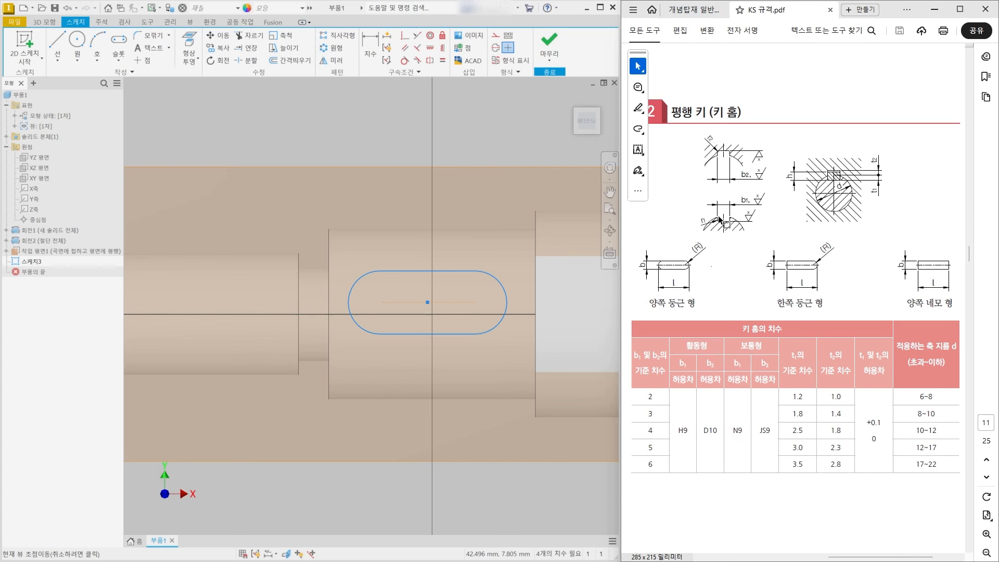
- Dimension the keyway slot's width between its two straight sides at 5 mm
click(368, 47)
click(397, 271)
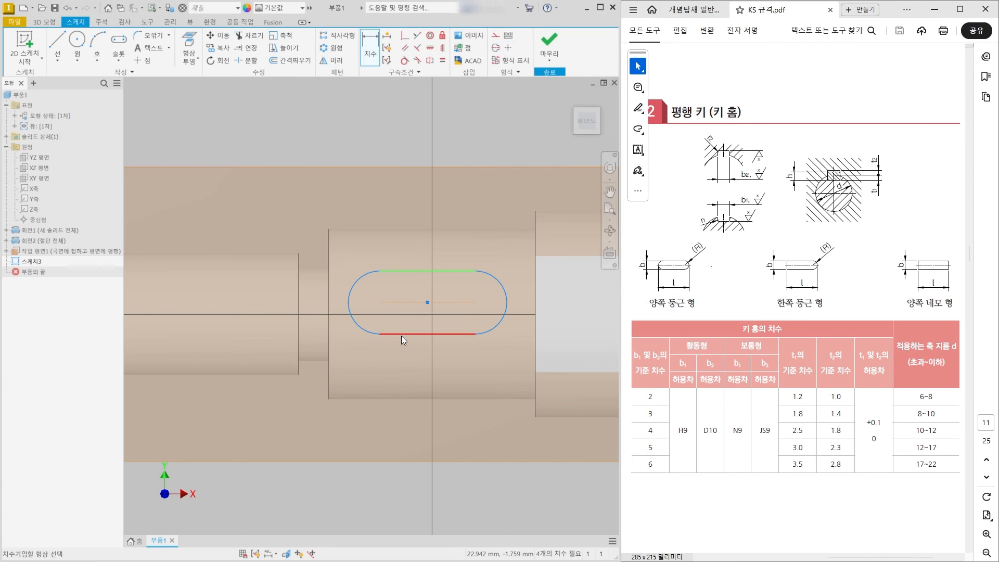
click(401, 334)
click(328, 301)
text(5)
key(Return)
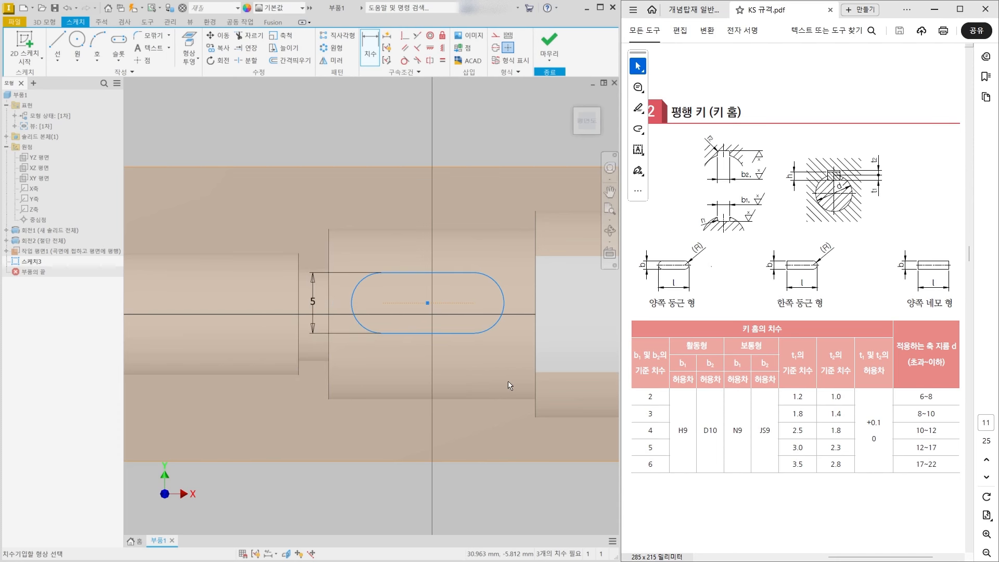
- Consult the key at gear 5 in the assembly drawing and dimension the slot's near end 3 mm from the shoulder edge beside the relief groove
click(692, 11)
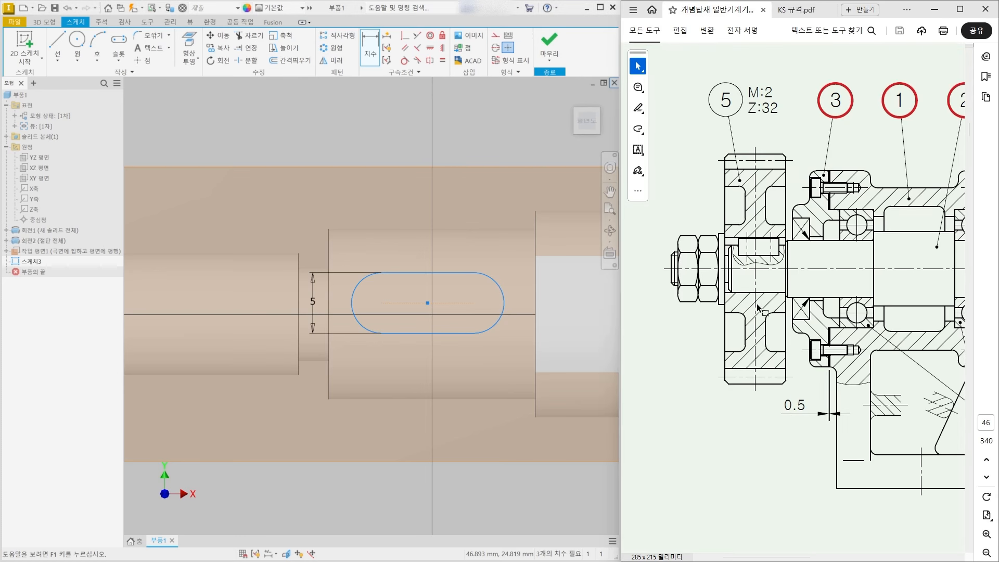
drag(731, 243, 730, 296)
drag(740, 237, 738, 268)
key(Escape)
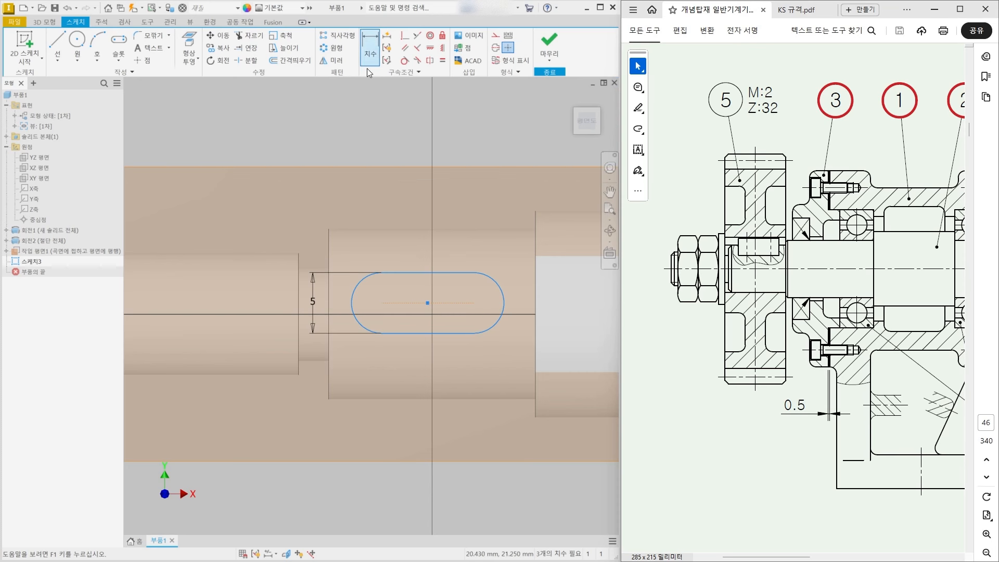
click(330, 250)
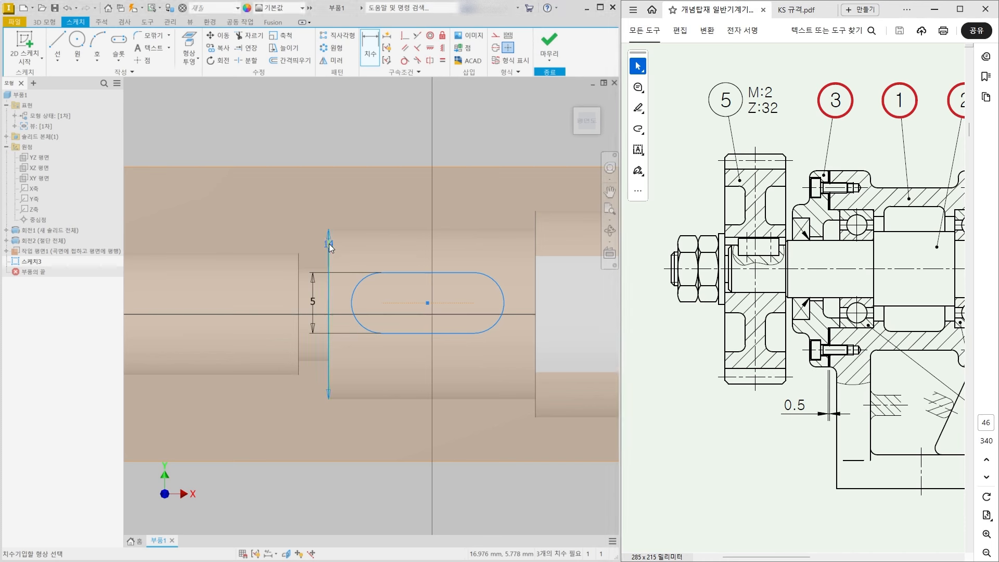
click(352, 303)
click(376, 192)
text(3)
key(Return)
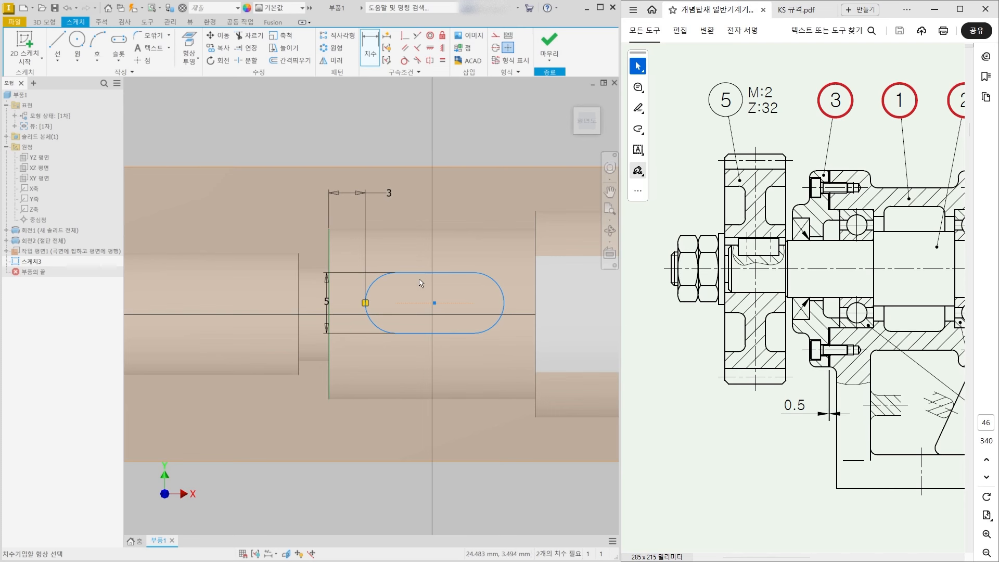
- Set the slot's overall length between its arc ends to 12 mm and move the width dimension away from the shoulder edge
scroll(363, 332, up, 2)
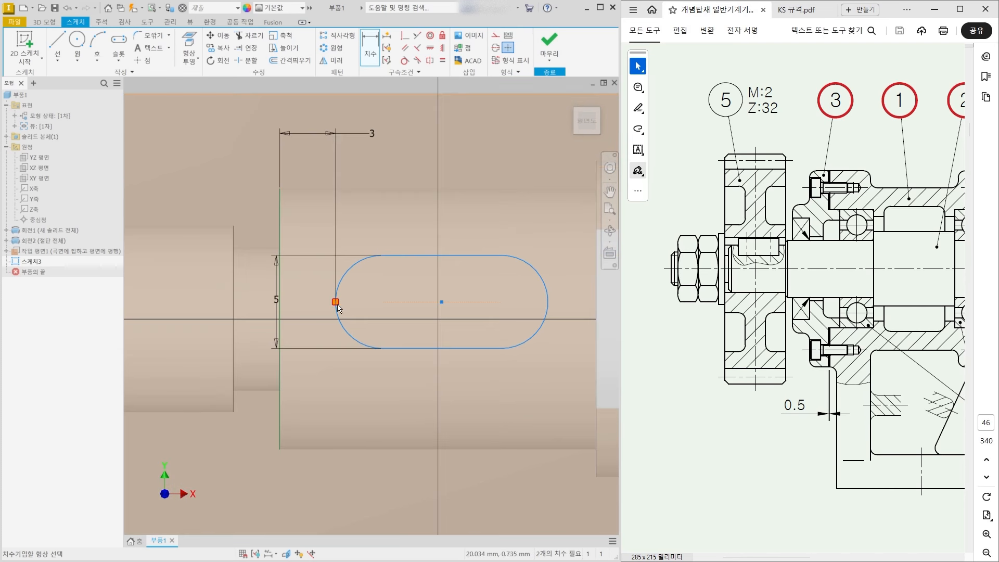
click(336, 302)
click(548, 301)
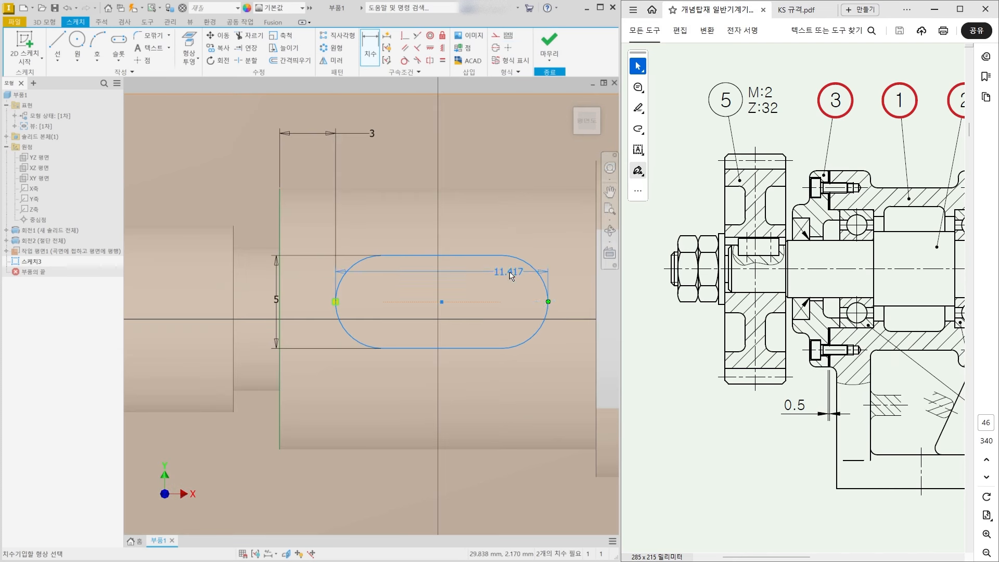
click(432, 167)
text(12)
key(Return)
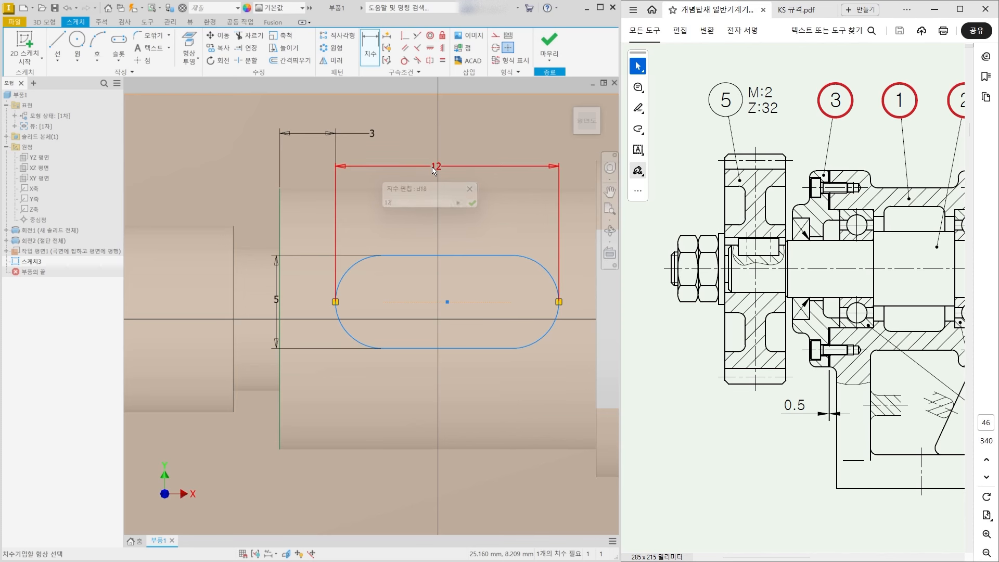
key(Escape)
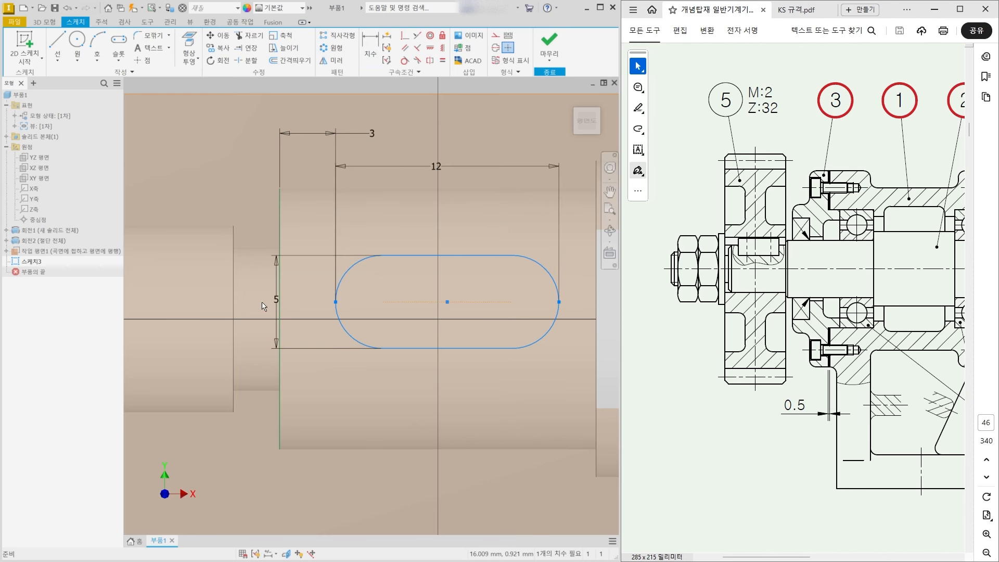
drag(278, 299, 219, 298)
click(436, 355)
- Center the slot on the shaft axis with a horizontal constraint between the shoulder edge's midpoint and the slot's center point
scroll(525, 382, down, 3)
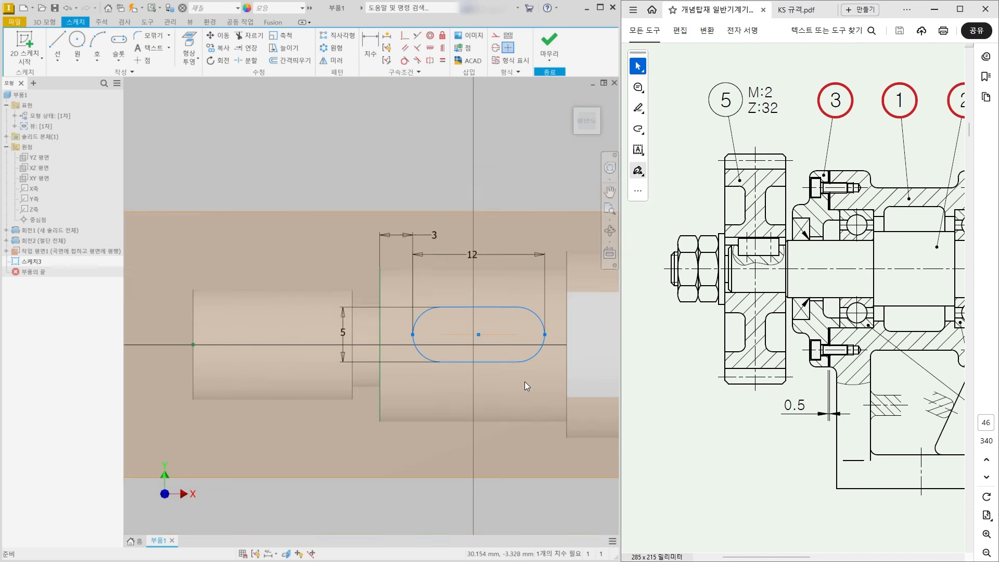
middle_drag(527, 384, 520, 384)
scroll(515, 382, up, 3)
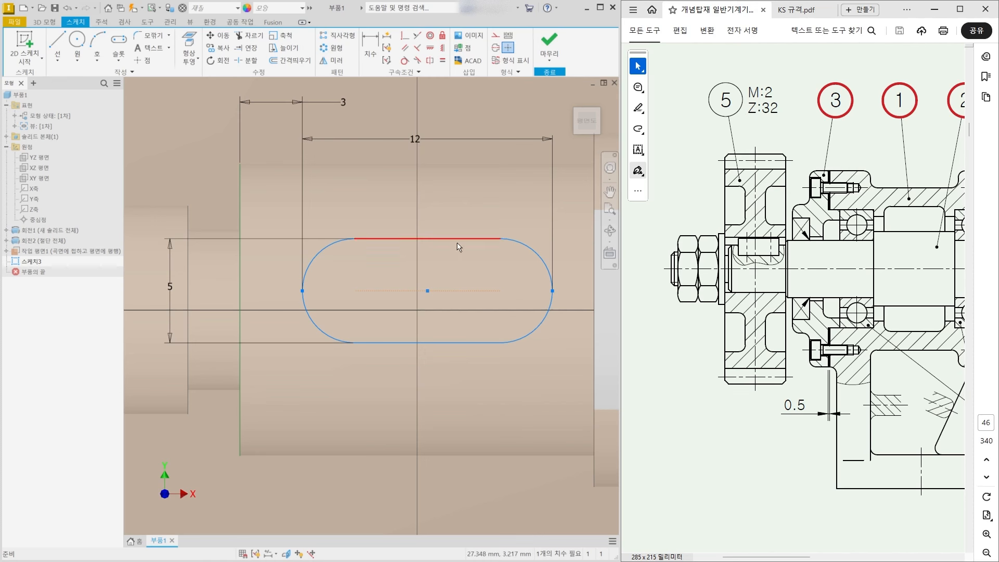
drag(429, 290, 446, 277)
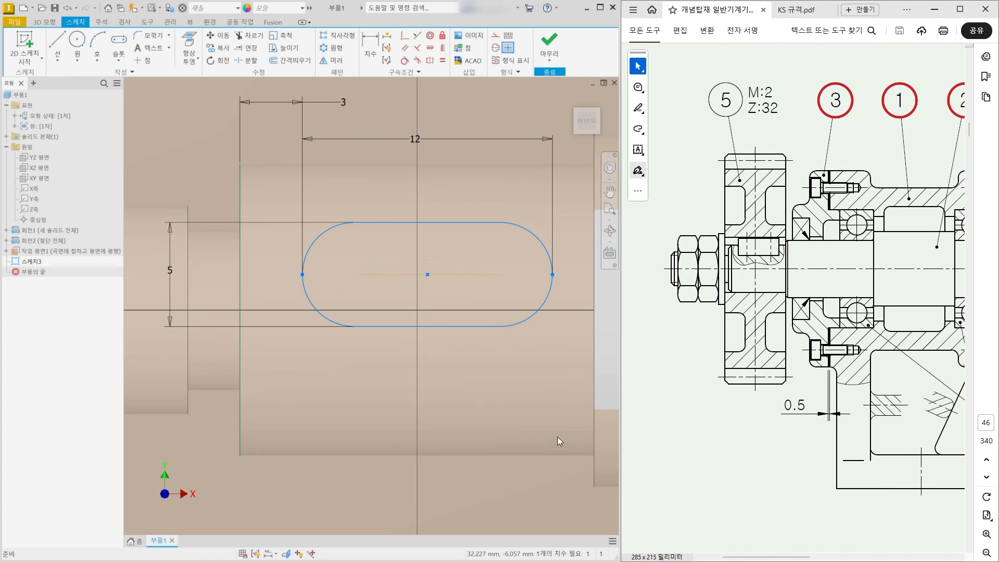
click(427, 51)
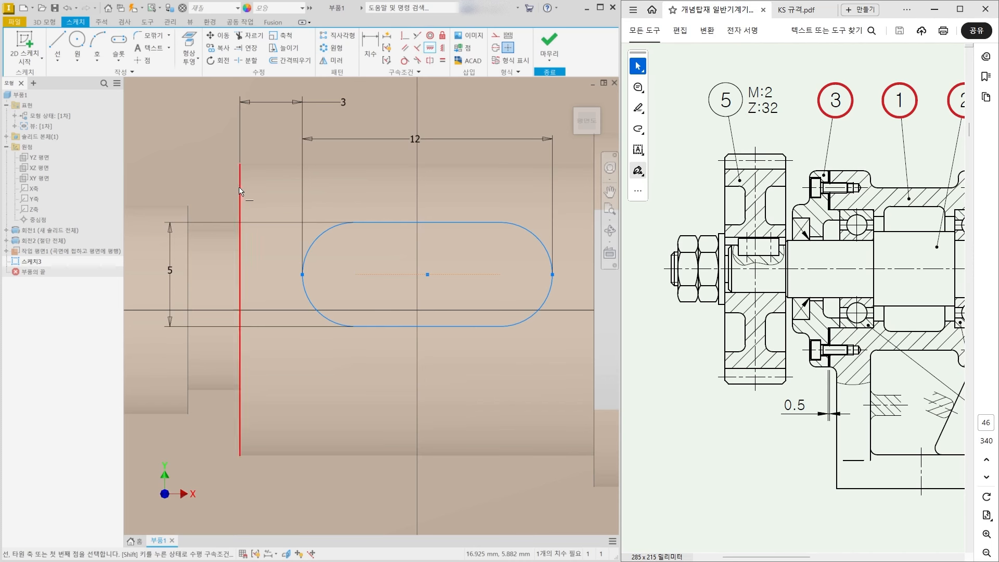
click(240, 311)
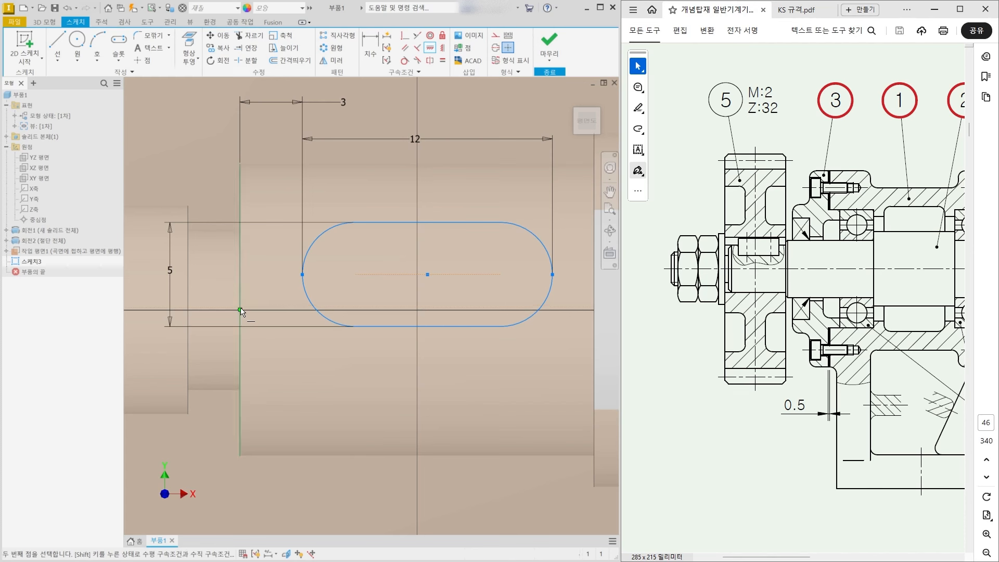
click(427, 274)
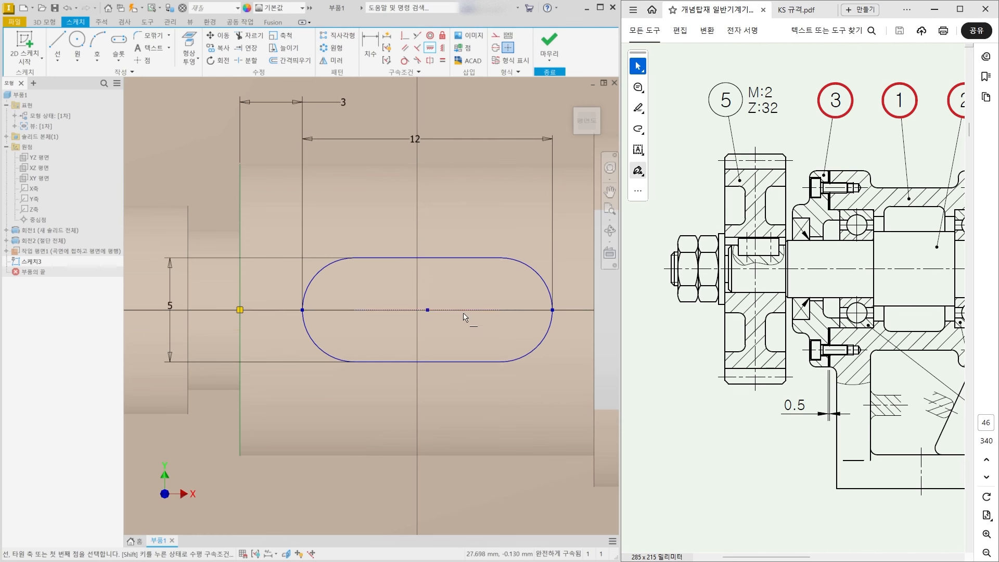
scroll(402, 388, down, 4)
middle_drag(415, 446, 358, 419)
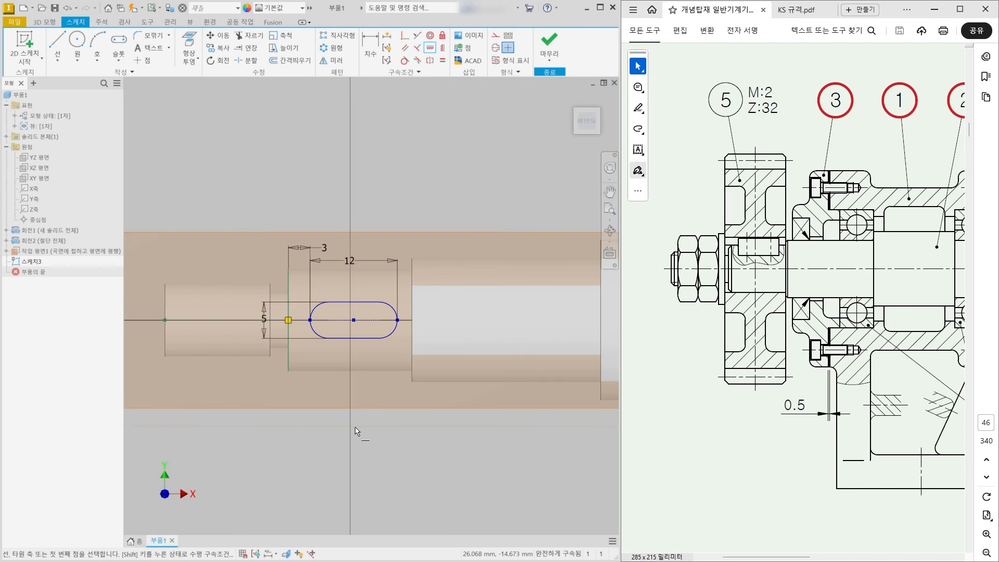
key(Escape)
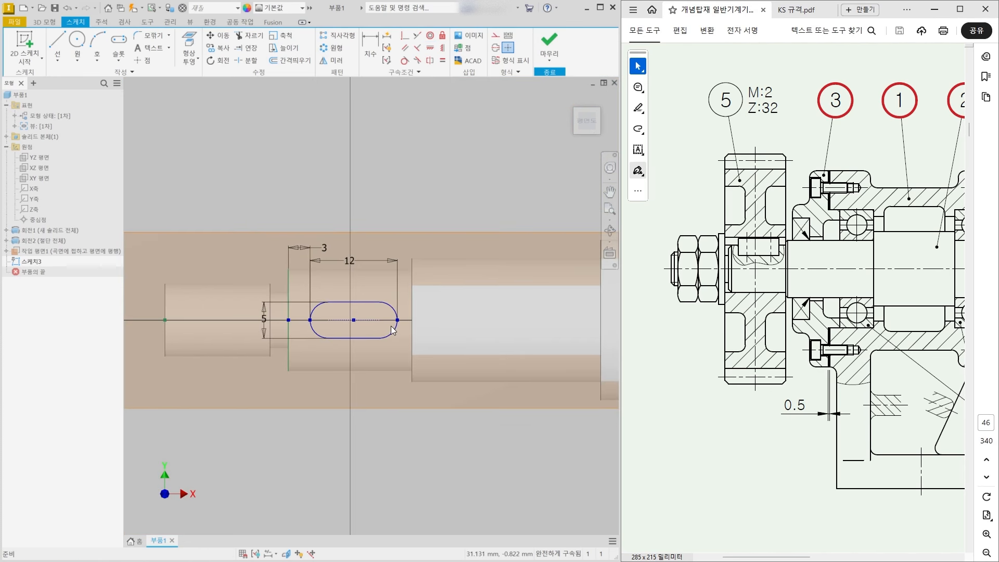
- Locate pulley 4's key in the assembly drawing and sketch a horizontal center-to-center slot about 5.6 mm wide on the matching shaft end, slightly above the axis
scroll(372, 291, up, 2)
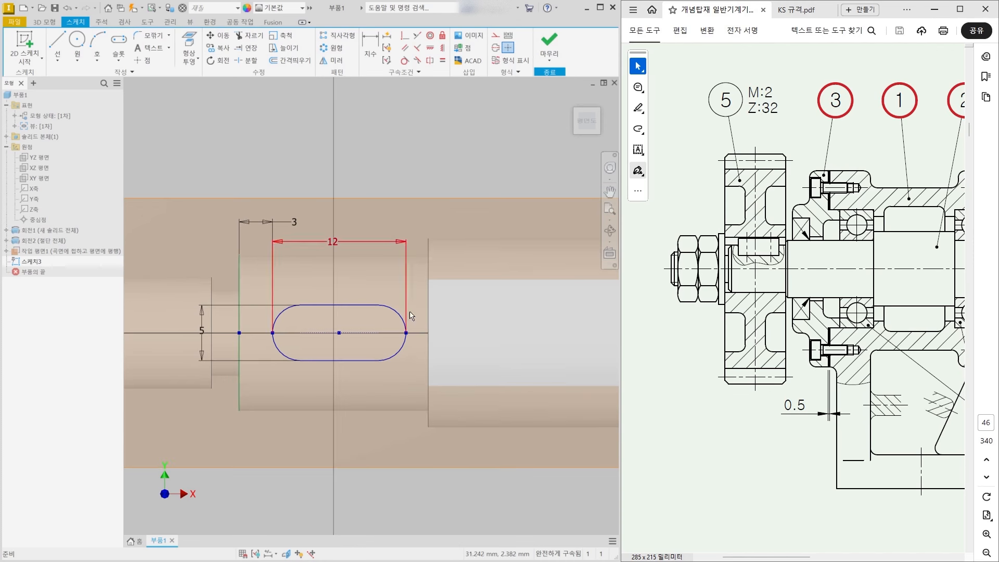
scroll(504, 348, down, 2)
scroll(503, 348, down, 2)
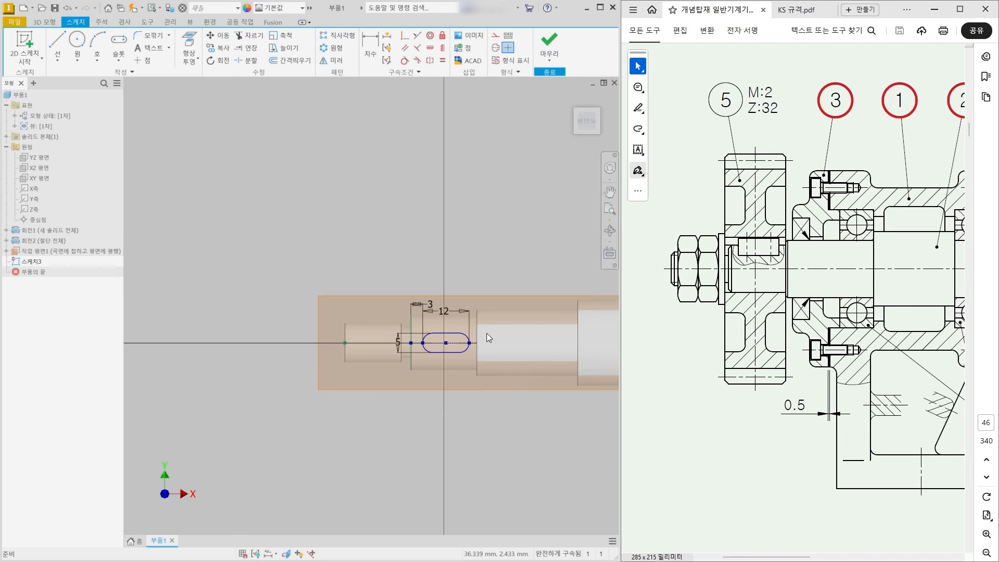
scroll(487, 333, down, 3)
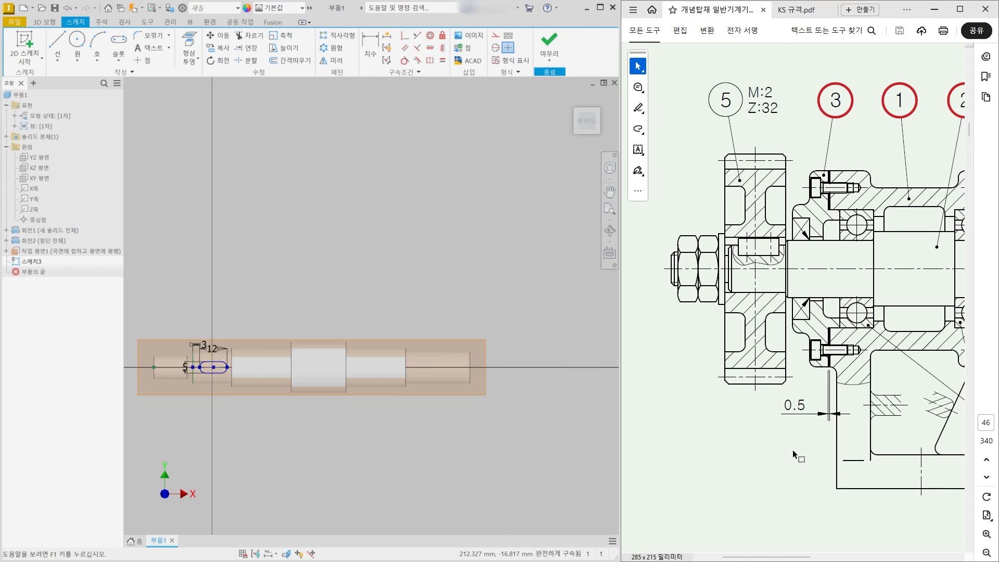
drag(795, 558, 858, 558)
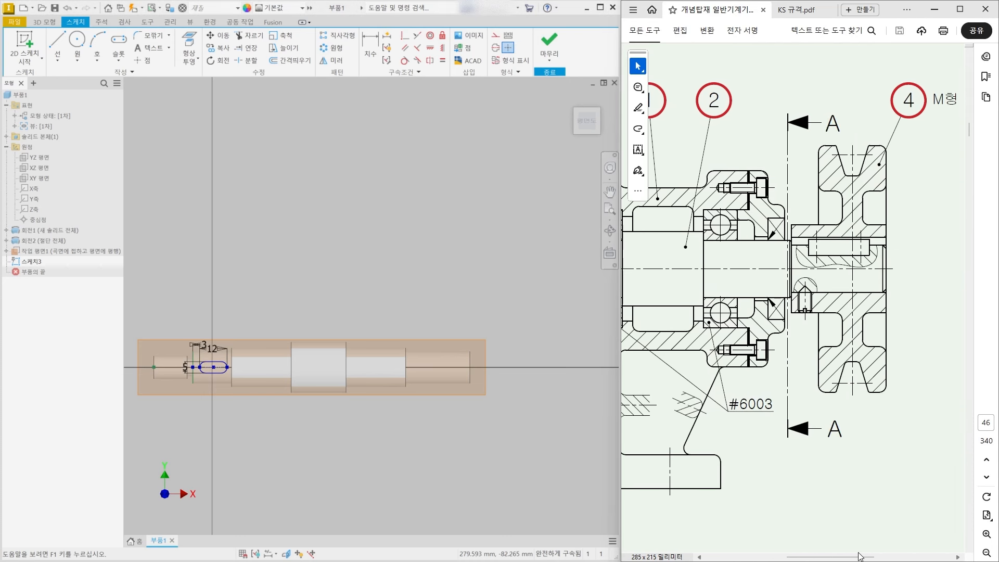
scroll(486, 388, up, 3)
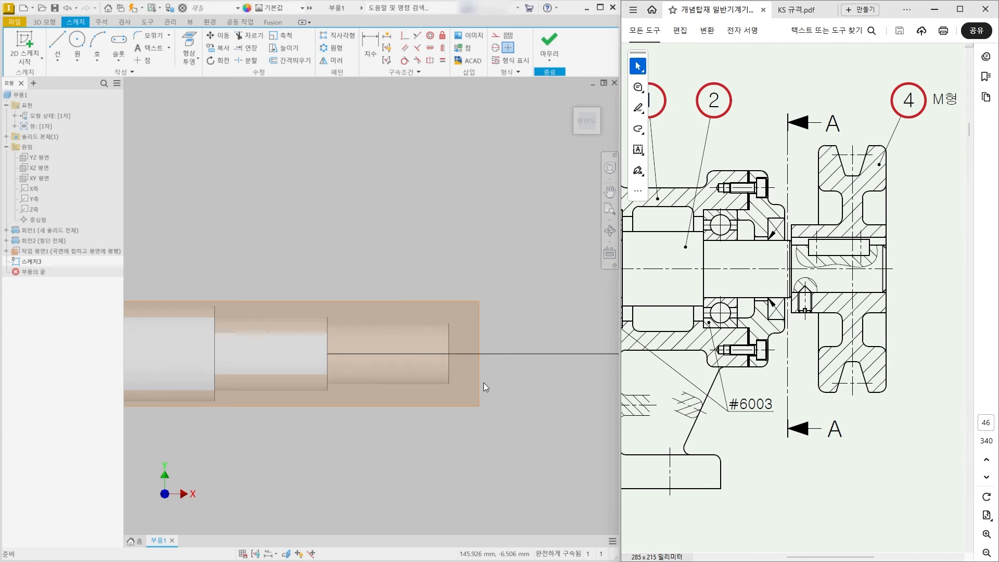
click(119, 41)
scroll(398, 362, up, 3)
click(314, 335)
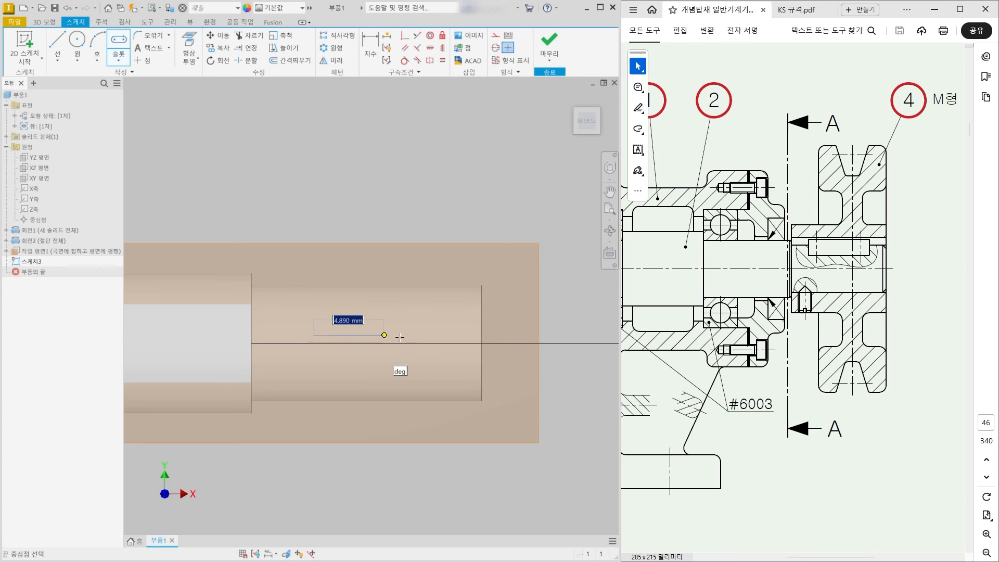
click(409, 335)
click(410, 359)
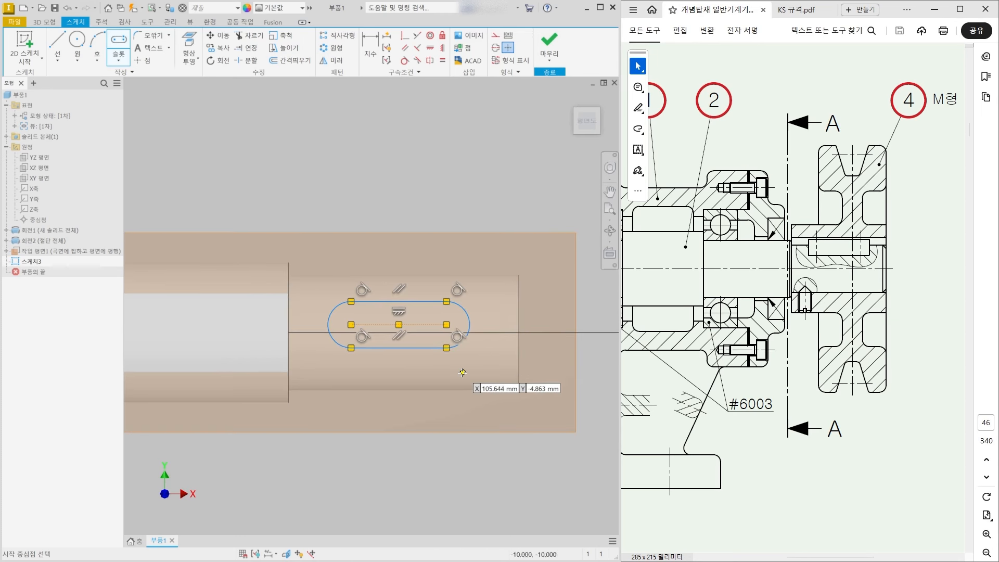
key(Escape)
- Dimension the width of the pulley-side slot at 5 mm
click(369, 52)
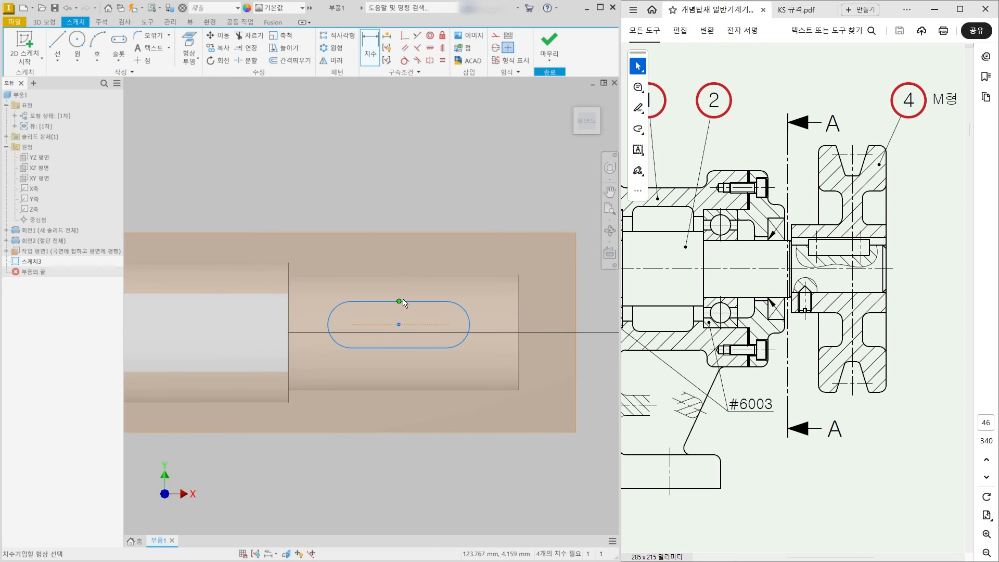
click(399, 302)
click(405, 351)
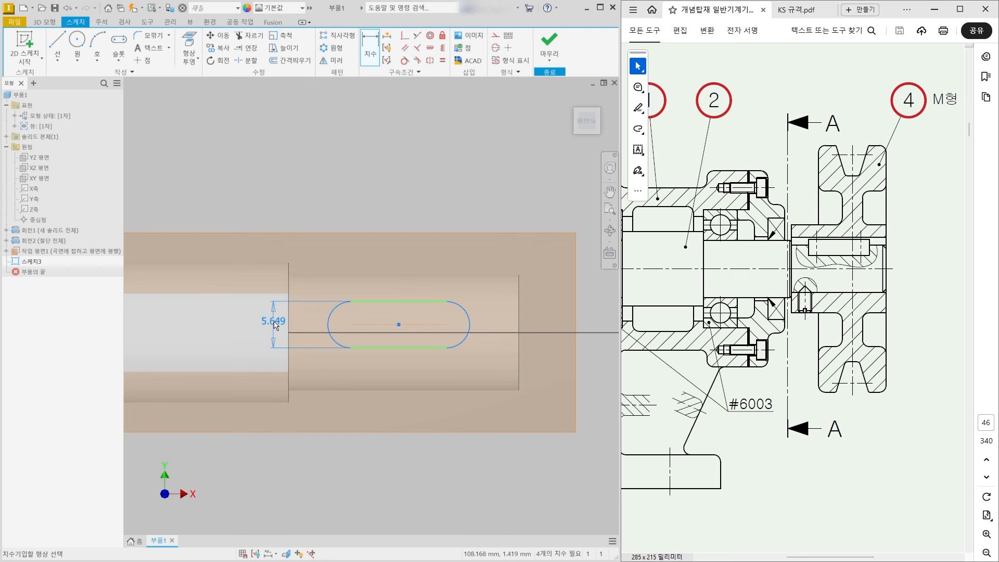
click(274, 319)
text(5)
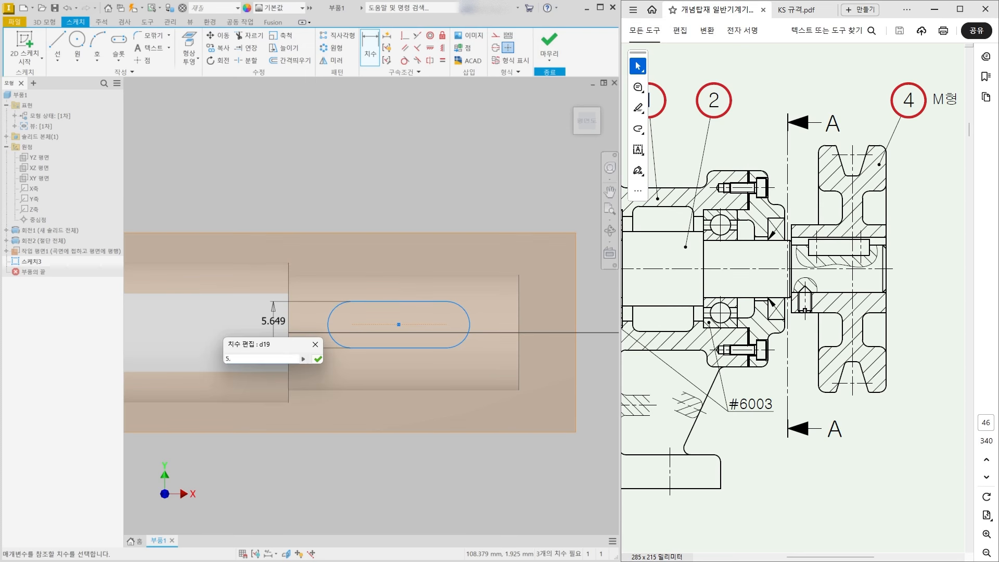
text(.)
key(Return)
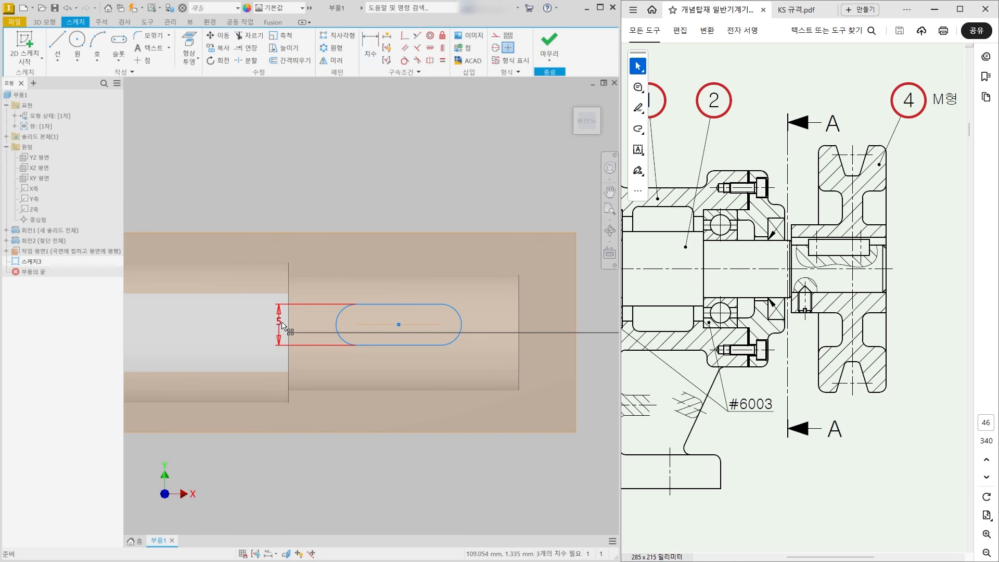
- Examine the key's position at pulley 4 in the assembly drawing and dimension the slot's outer end 5 mm from the shaft end edge
click(911, 277)
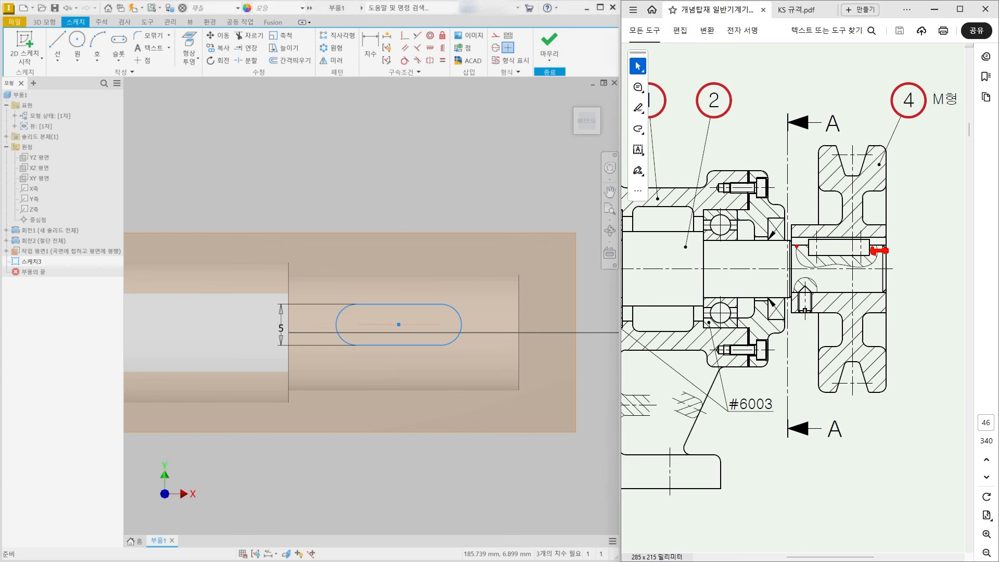
drag(809, 244, 873, 243)
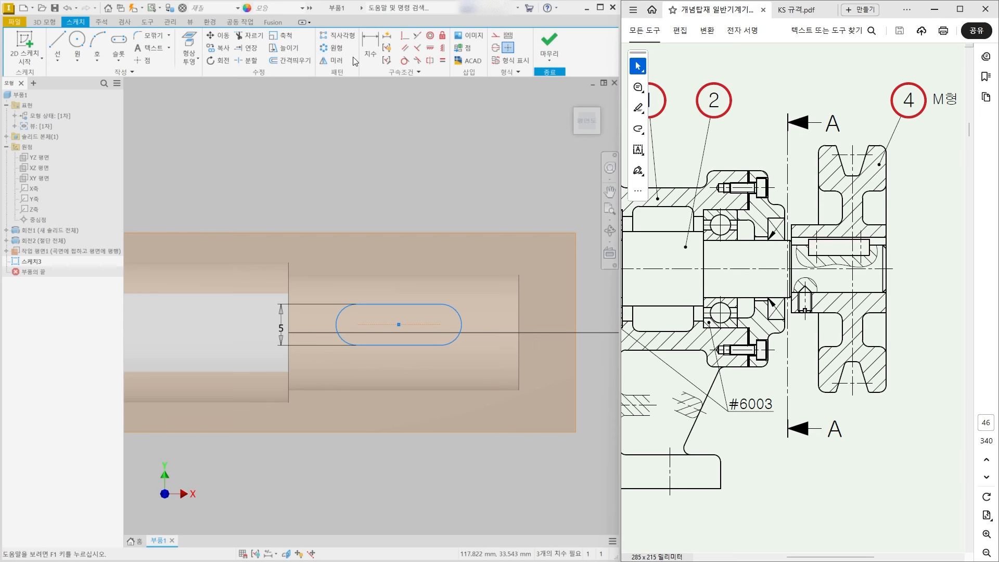
click(367, 54)
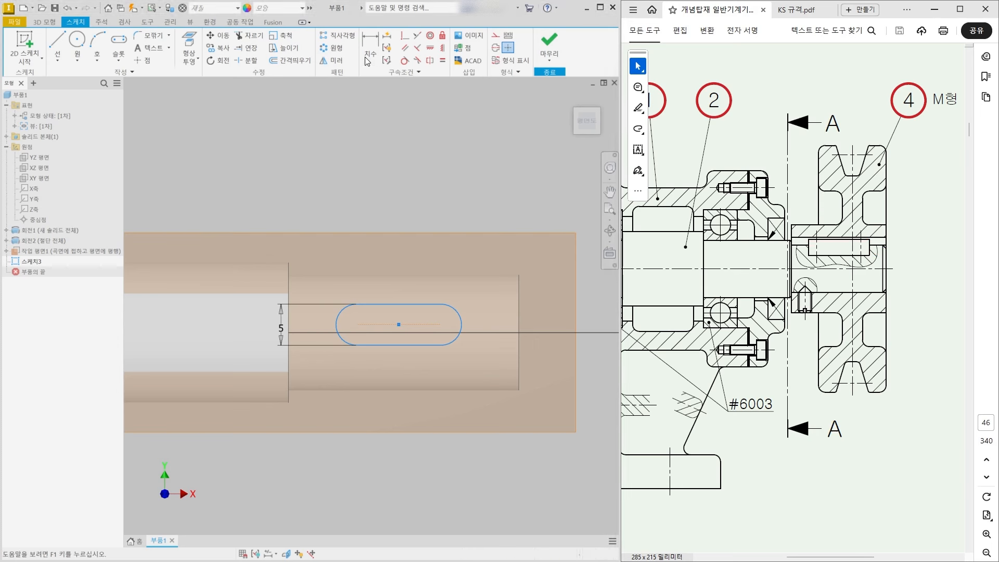
click(520, 300)
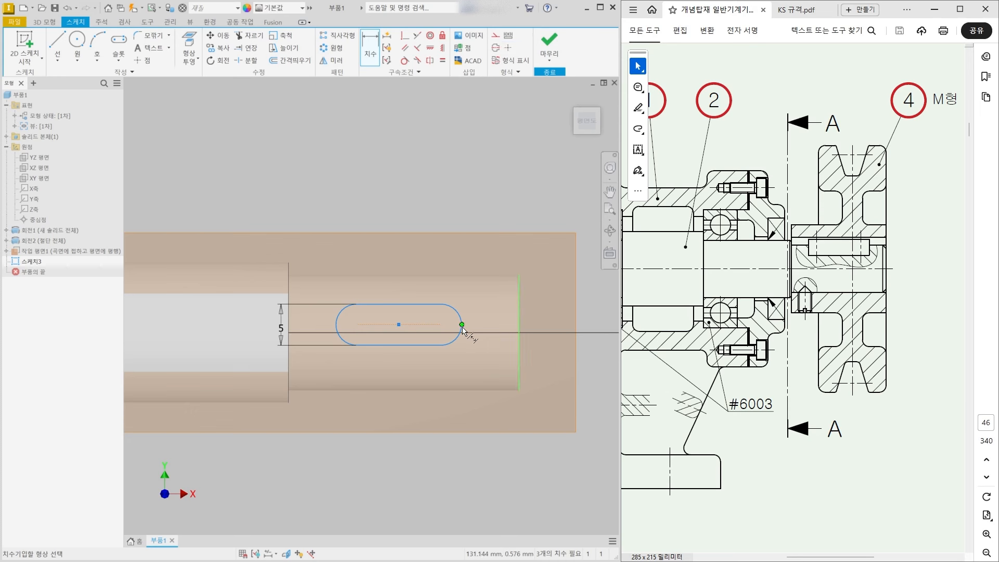
click(461, 325)
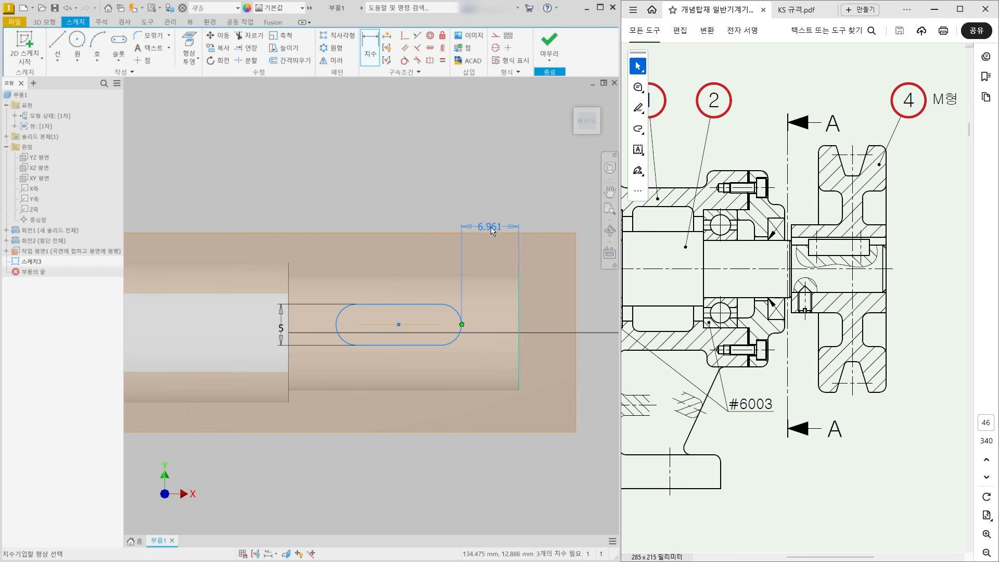
click(493, 219)
text(5)
key(Return)
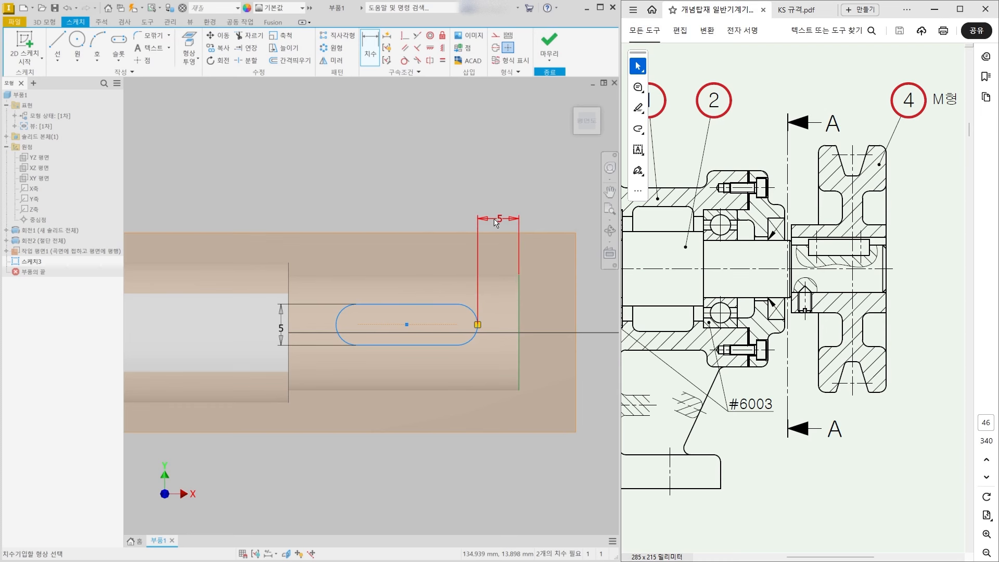
- Dimension the overall length of the pulley-side slot at 18 mm between its two rounded ends
click(336, 324)
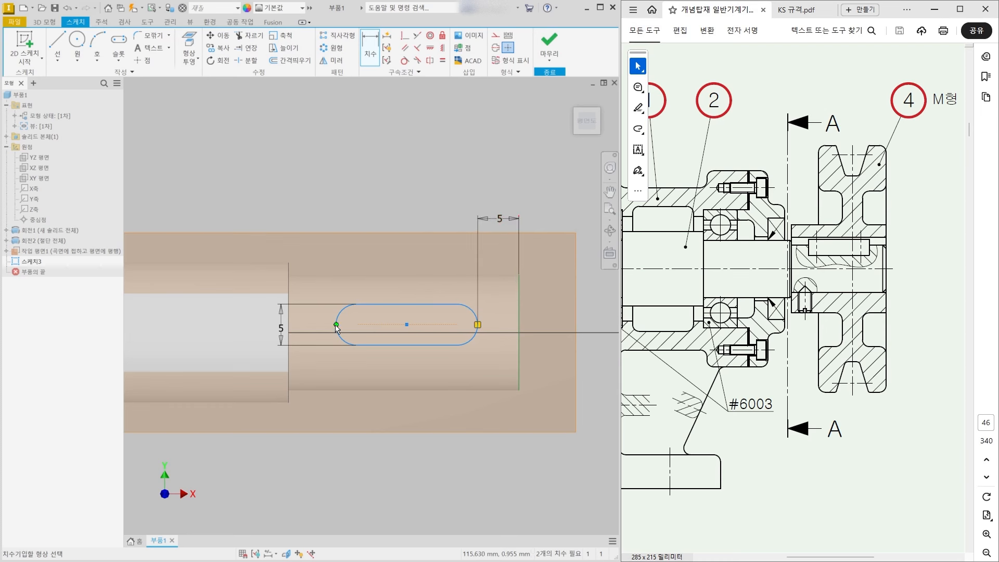
click(477, 324)
click(414, 217)
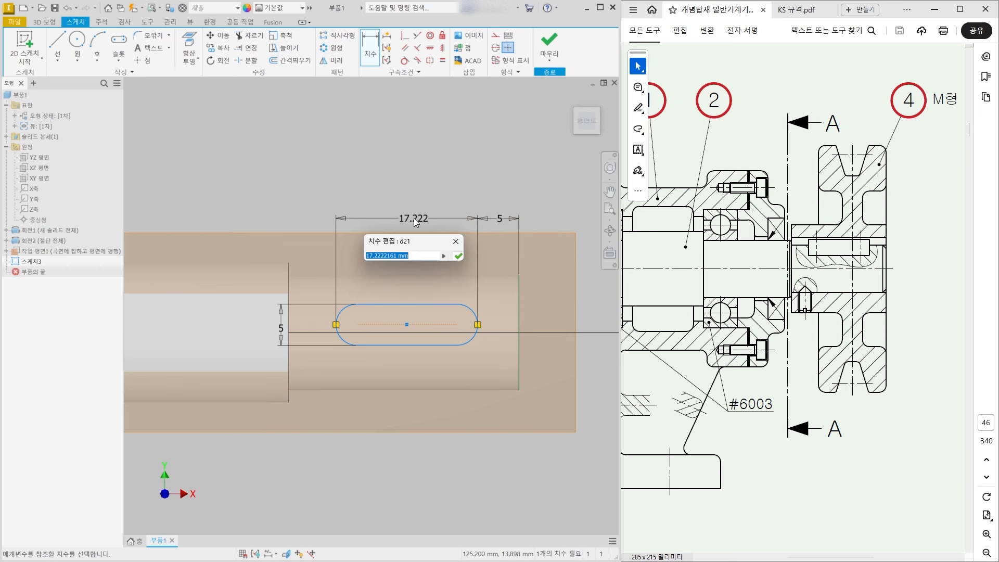
text(18)
key(Return)
key(Escape)
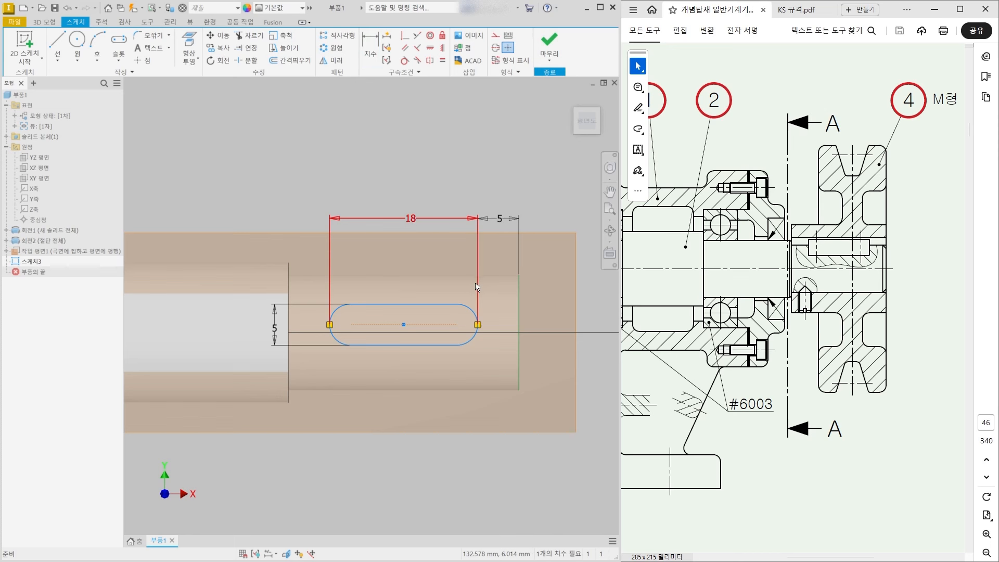
- Center the pulley-side slot on the shaft axis with a horizontal constraint between its center point and the shaft end edge's midpoint
scroll(475, 286, up, 3)
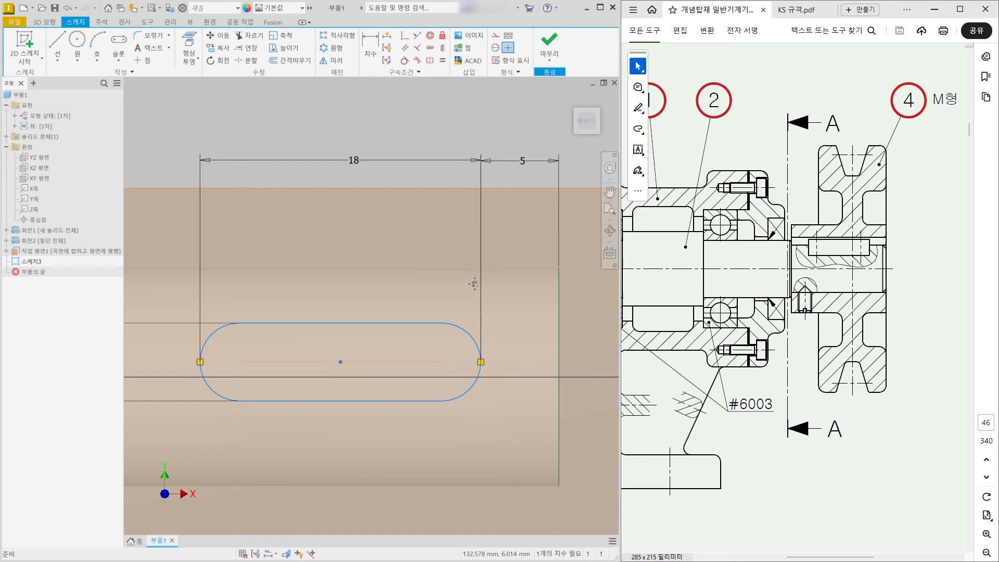
click(430, 48)
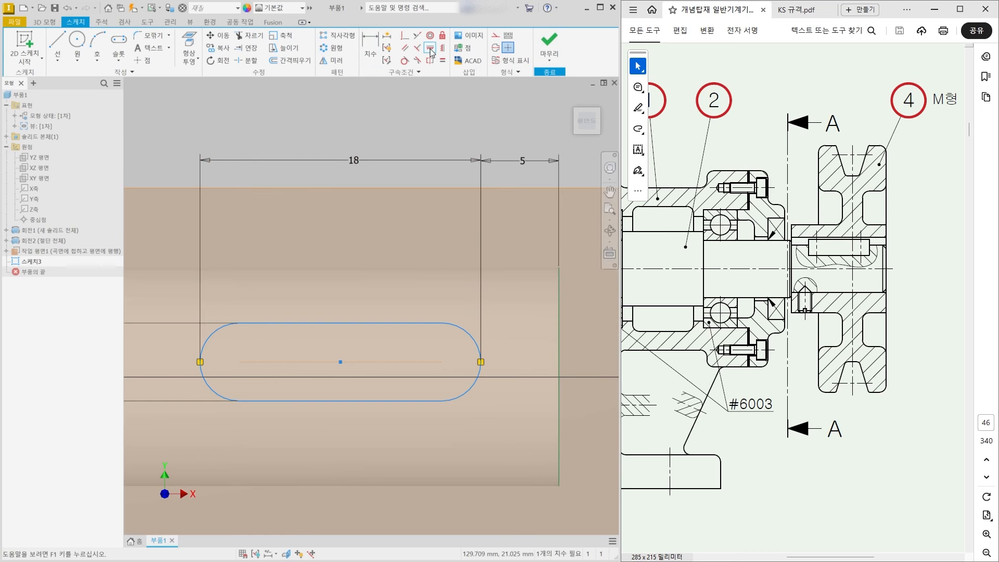
click(342, 363)
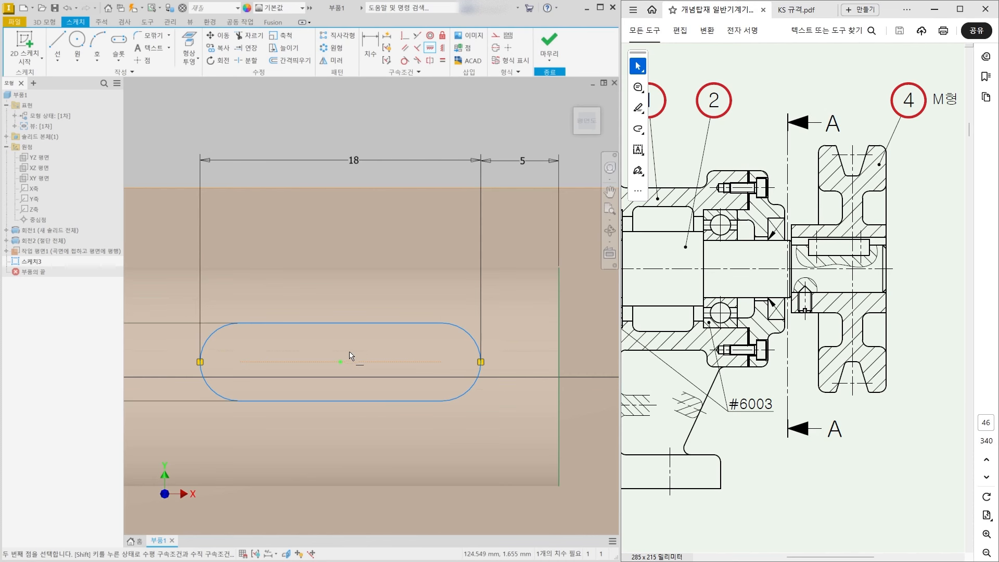
click(559, 377)
key(Escape)
- Check both dimensioned keyway slots along the shaft and finish the sketch
scroll(563, 402, down, 5)
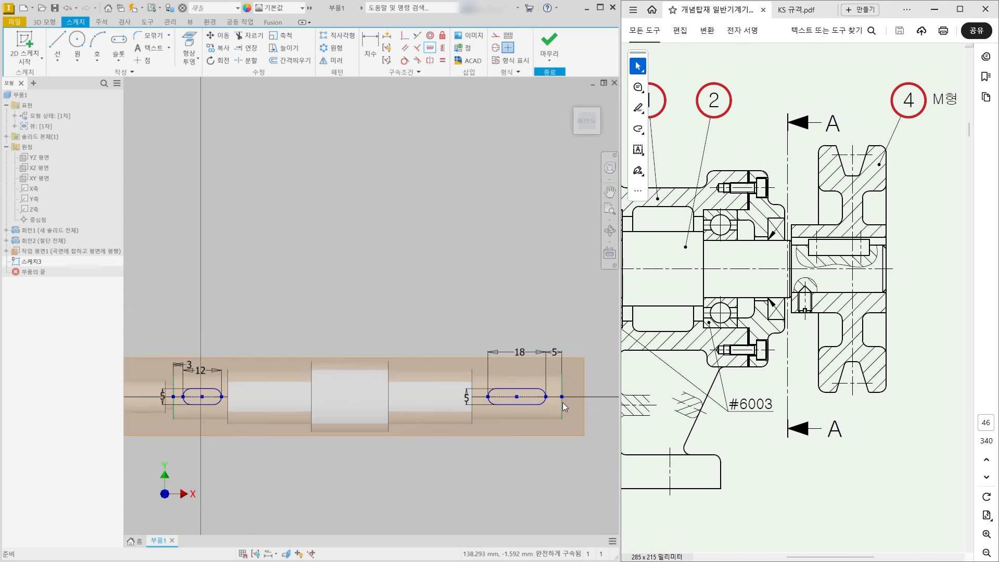
scroll(426, 448, up, 1)
middle_drag(427, 448, 436, 427)
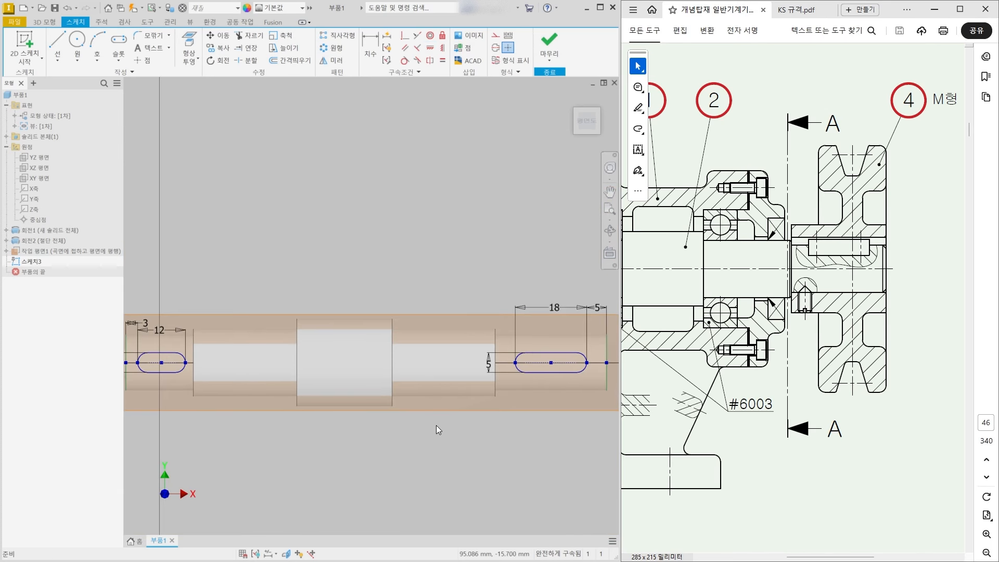
scroll(463, 322, down, 2)
scroll(414, 292, up, 1)
middle_drag(415, 292, 411, 285)
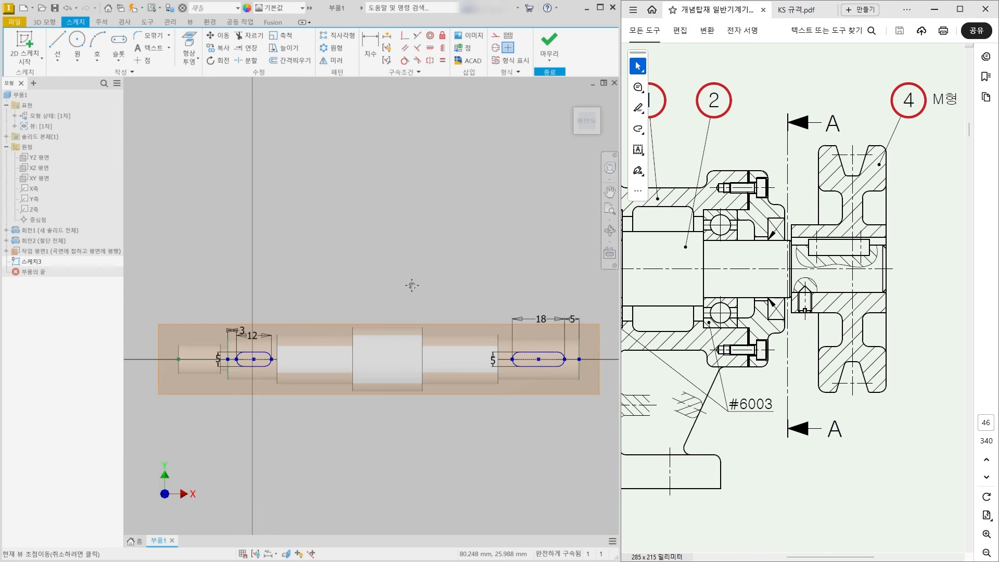
click(543, 40)
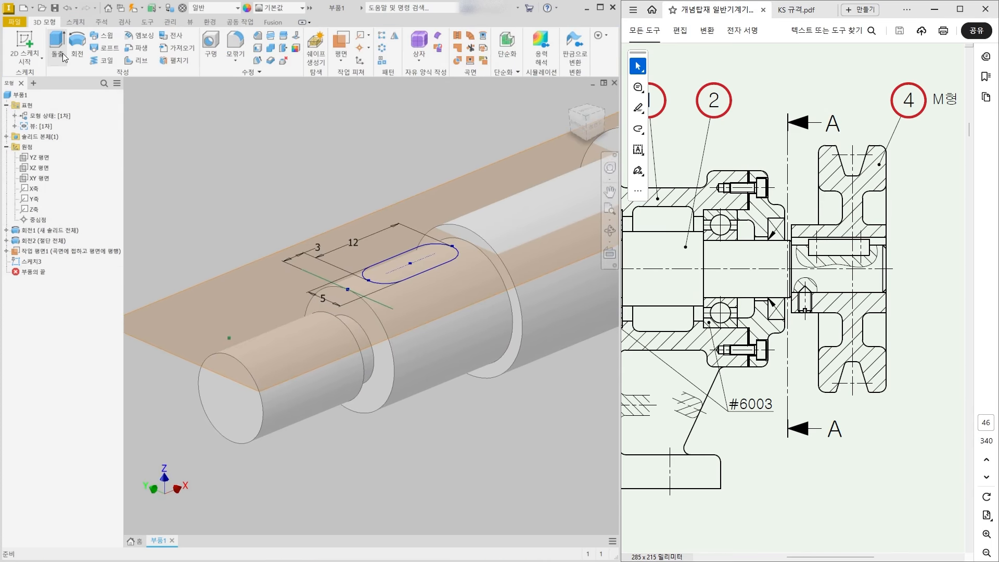
- Set up an extrusion of both keyway slot profiles as a cut directed into the shaft
click(58, 48)
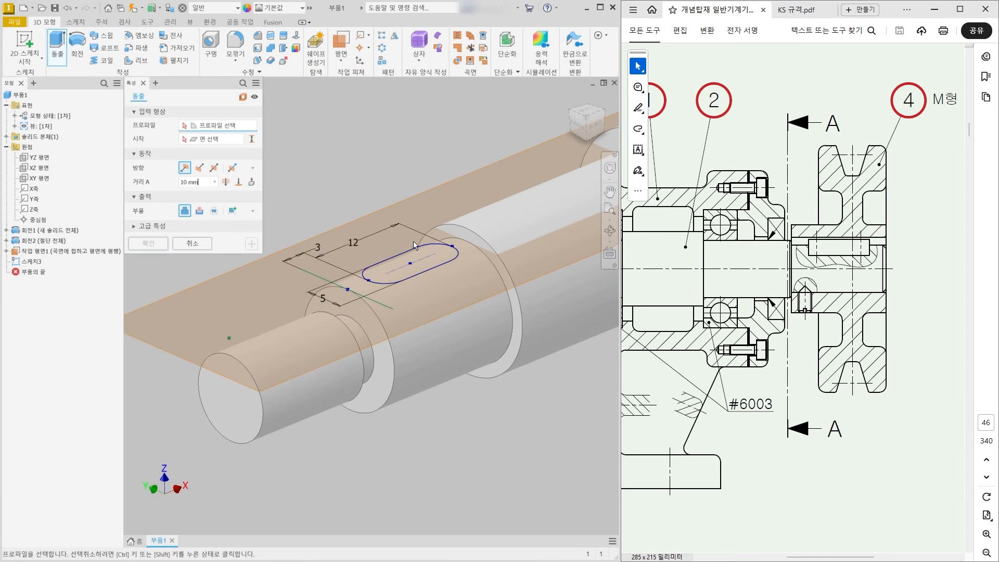
scroll(443, 236, down, 5)
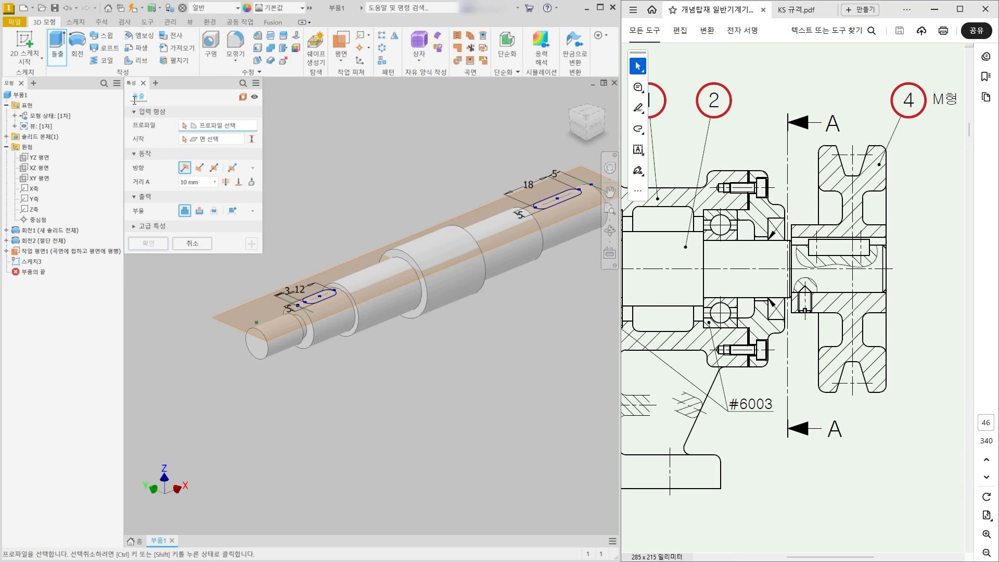
click(318, 296)
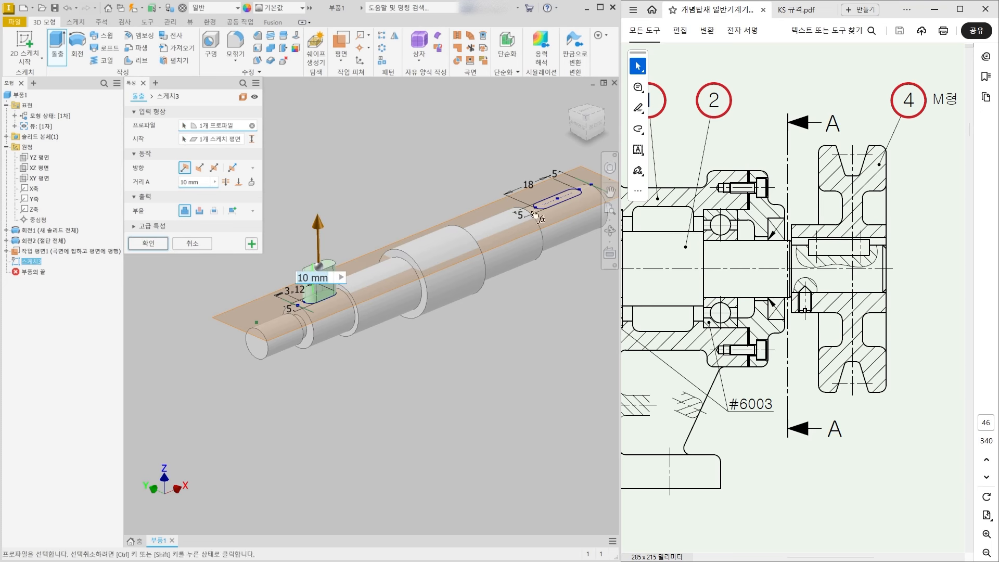
click(577, 199)
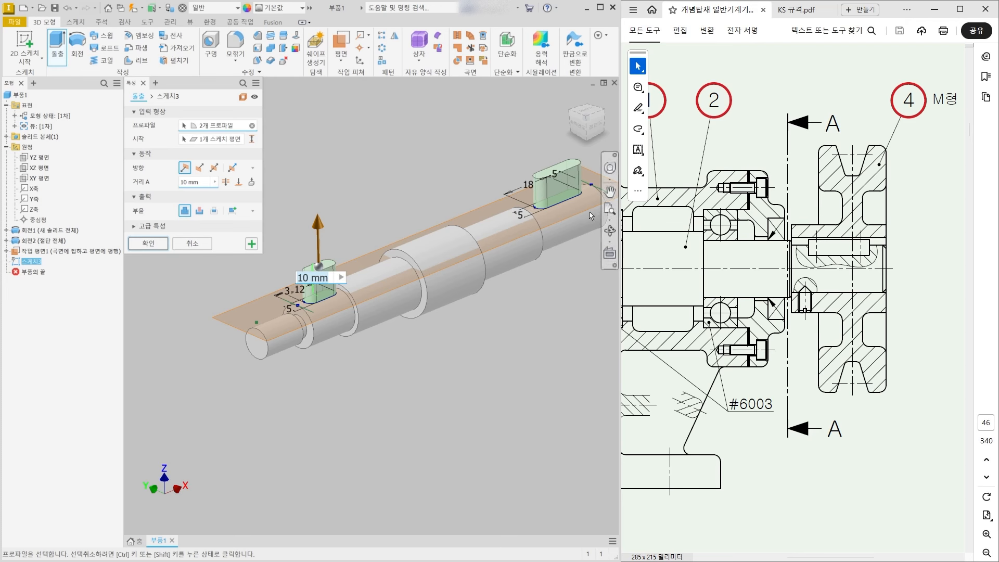
click(200, 210)
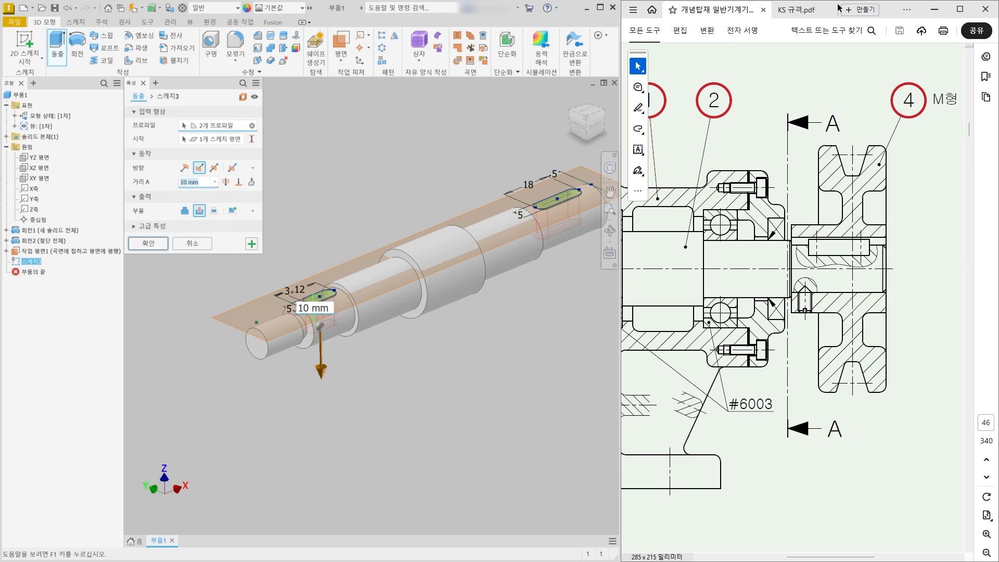
- Look up the shaft groove depth t1 for a 5 mm key in the KS parallel key table and cut both keyways 3 mm deep
click(820, 9)
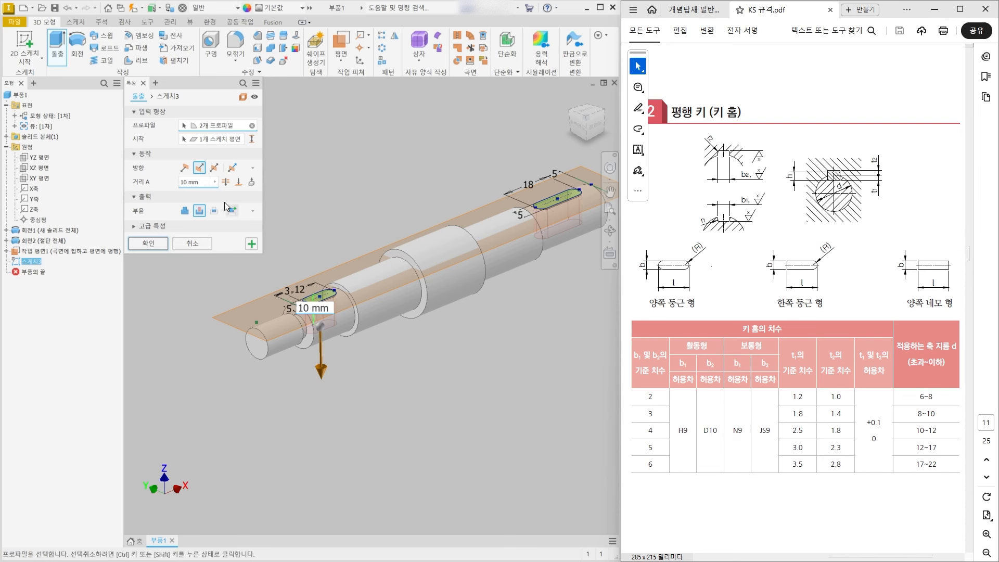
click(202, 183)
text(3)
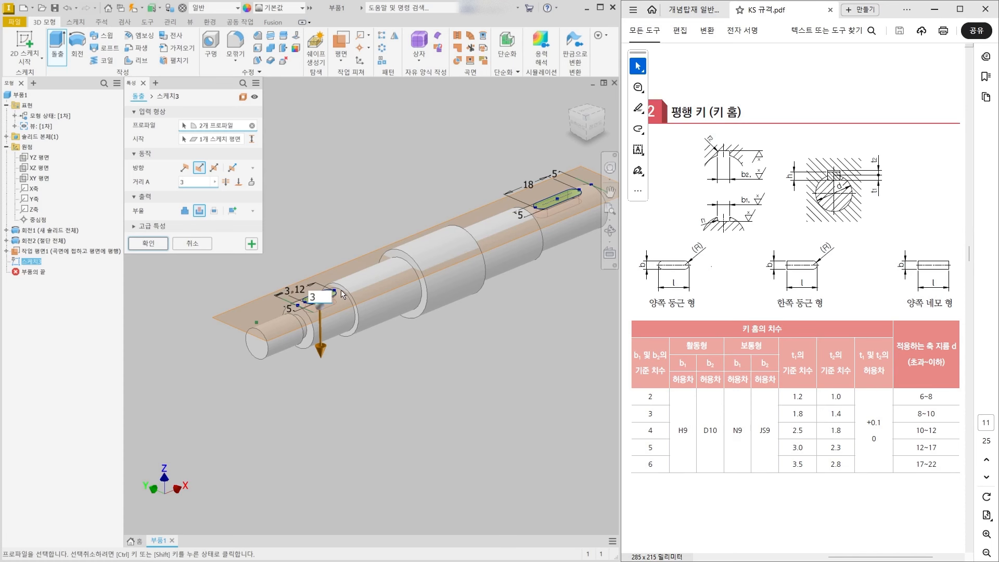
click(149, 243)
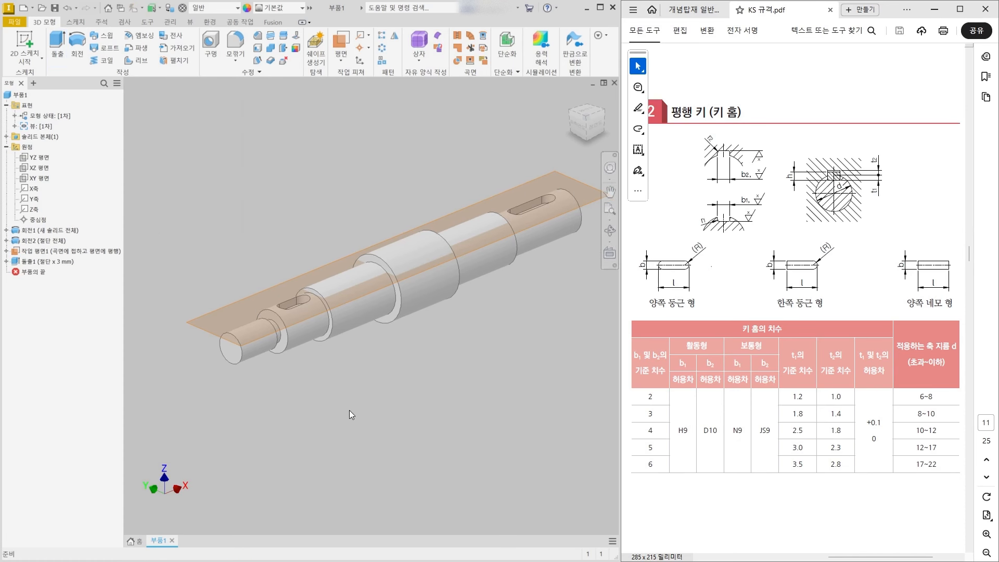
- Hide the tangent work plane used for the keyway sketch
shift+middle_drag(349, 410, 360, 422)
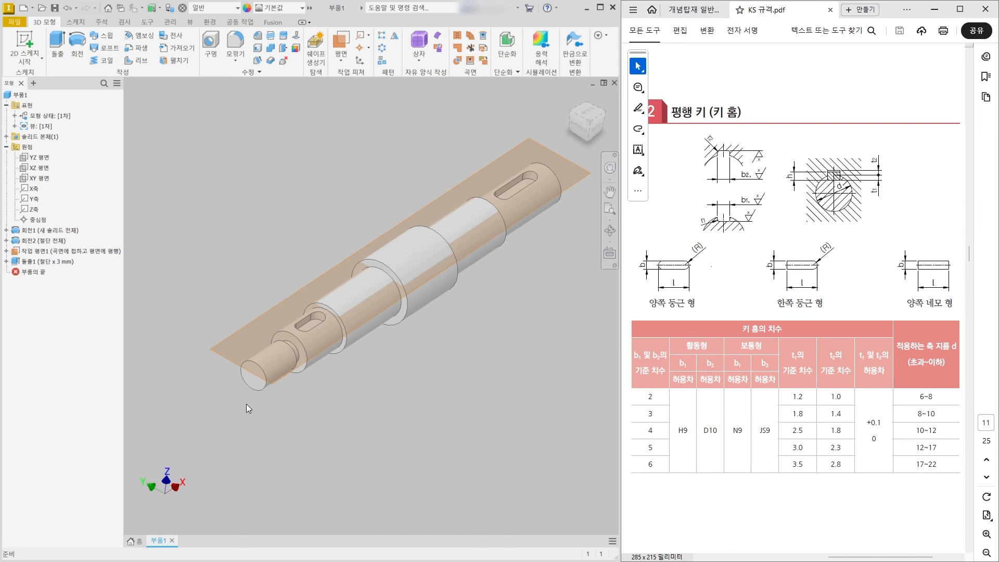
right_click(78, 255)
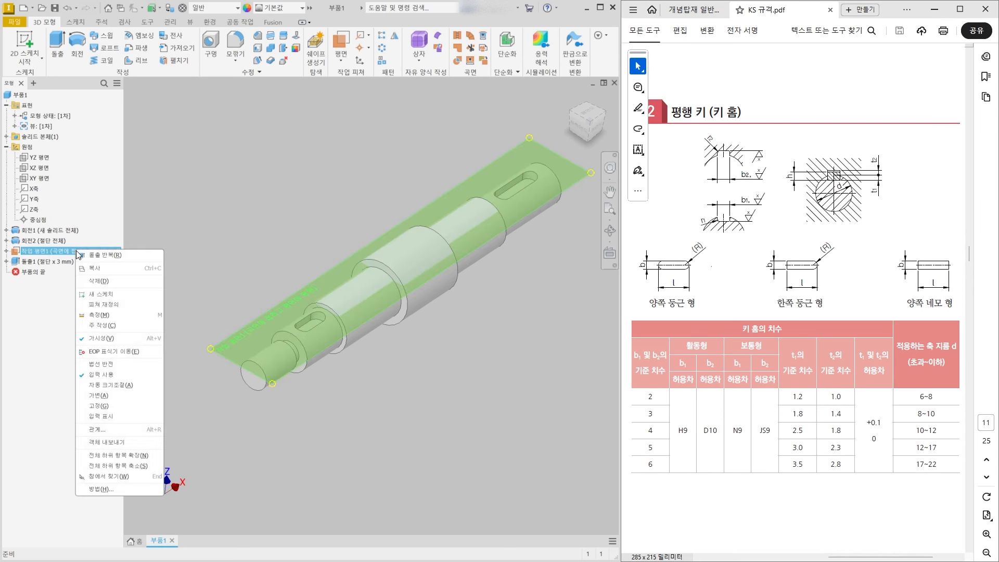
click(124, 342)
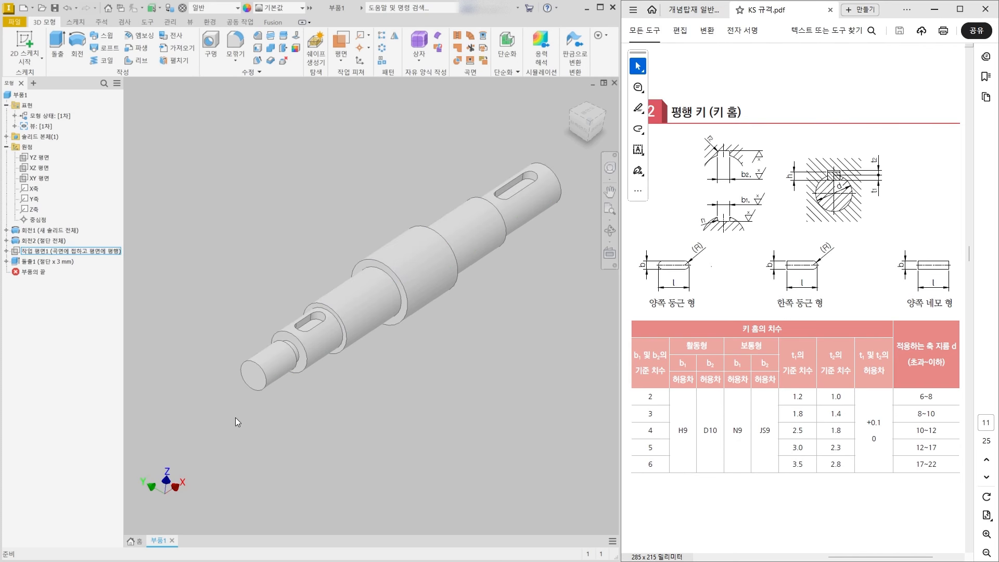
- Inspect the shaft with both keyways and return to the assembly drawing to examine the remaining shaft details
shift+middle_drag(235, 417, 264, 400)
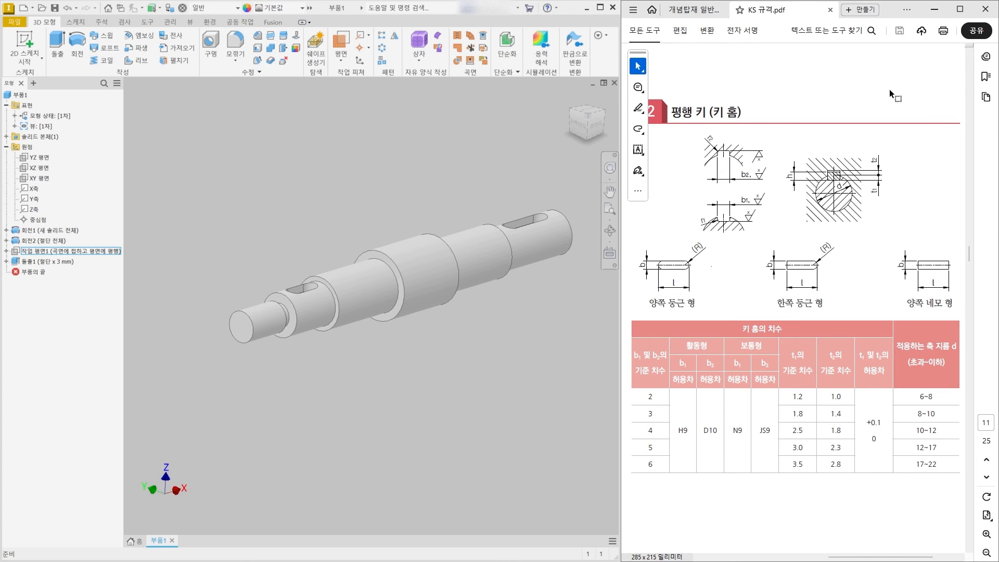
click(700, 13)
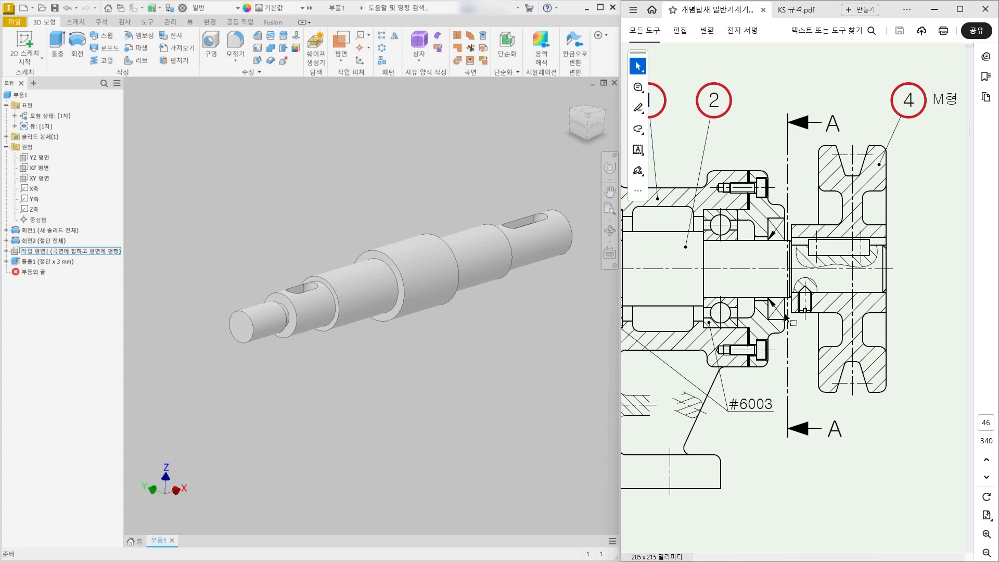
- Examine the set screw's conical tip where it enters the shaft in the assembly drawing
ctrl+scroll(821, 304, up, 6)
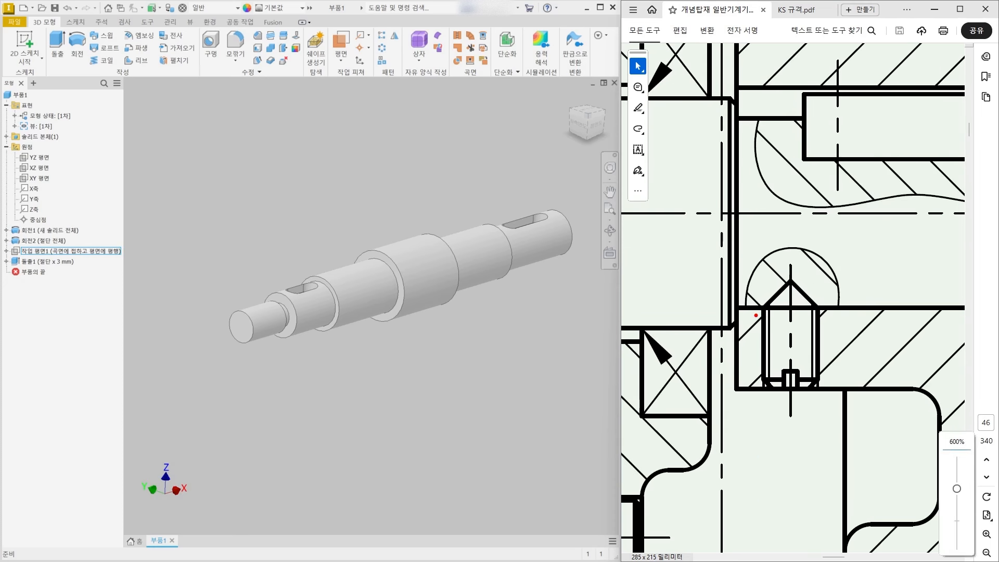
mouse_move(762, 309)
mouse_down()
mouse_move(825, 292)
mouse_move(779, 263)
mouse_move(757, 296)
mouse_move(762, 310)
mouse_up()
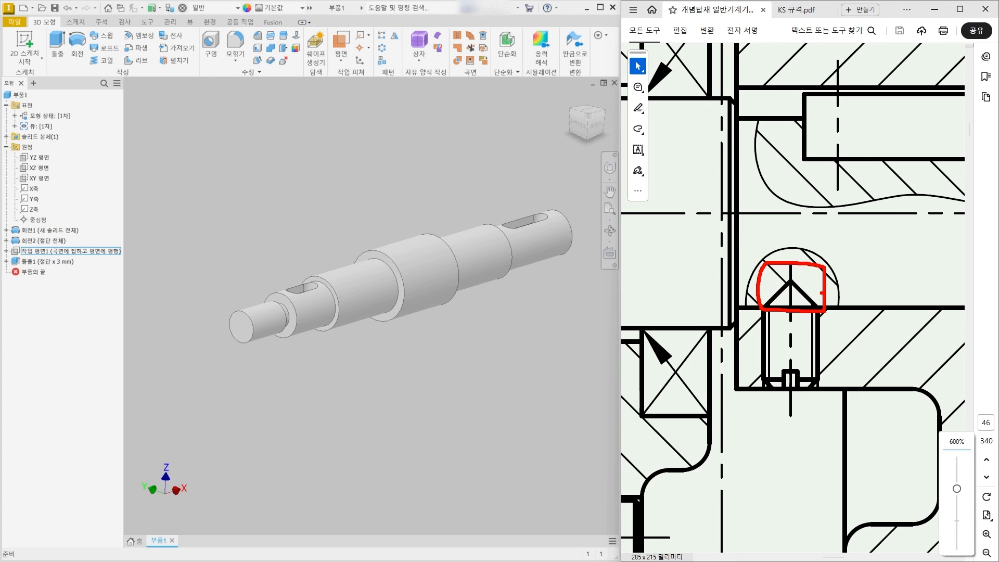
key(ctrl+z)
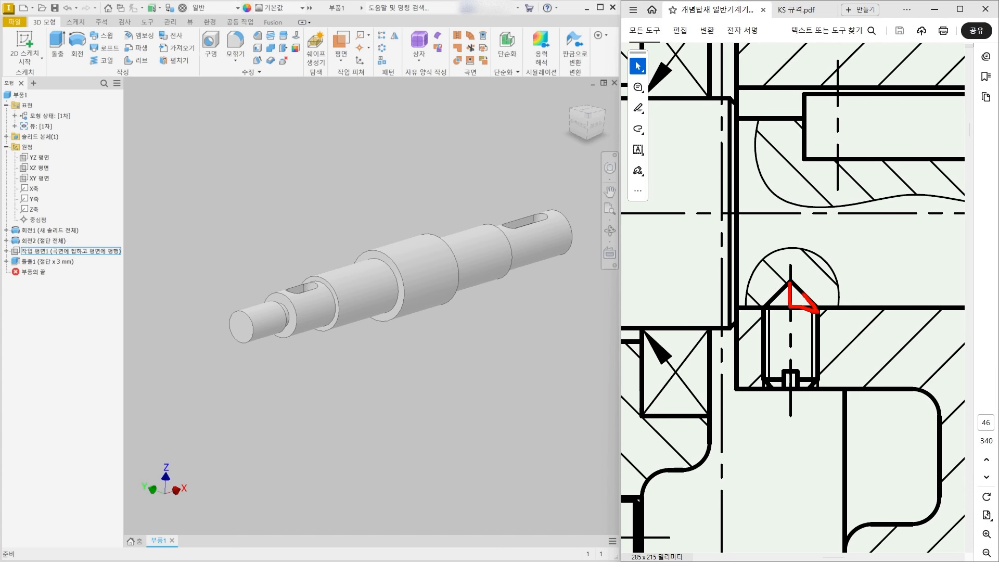
drag(806, 296, 792, 282)
key(Escape)
- Start a new sketch on the XZ plane and slice the shaft graphics at the sketch plane
mouse_move(420, 383)
middle_down()
mouse_move(408, 385)
mouse_move(413, 376)
middle_up()
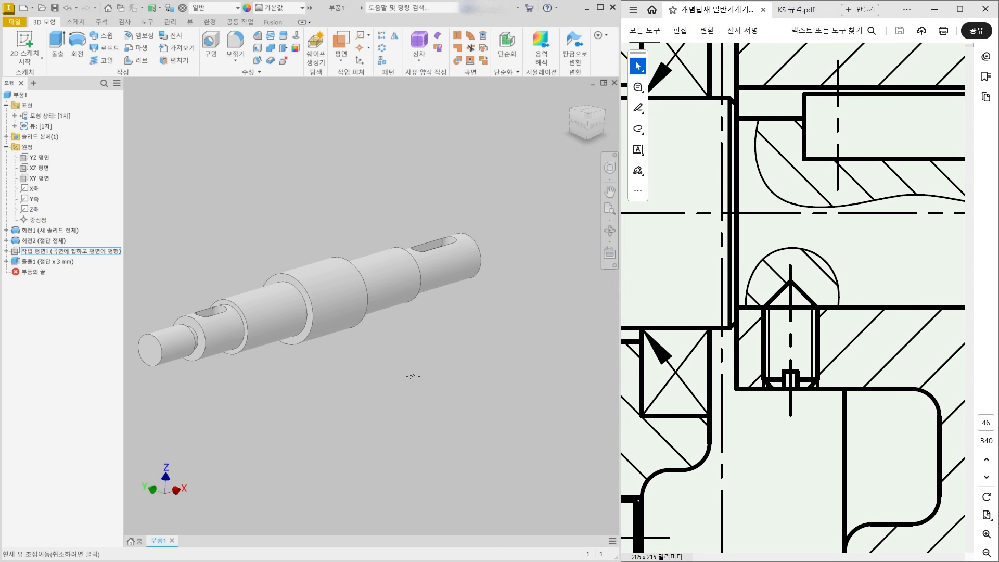
right_click(47, 173)
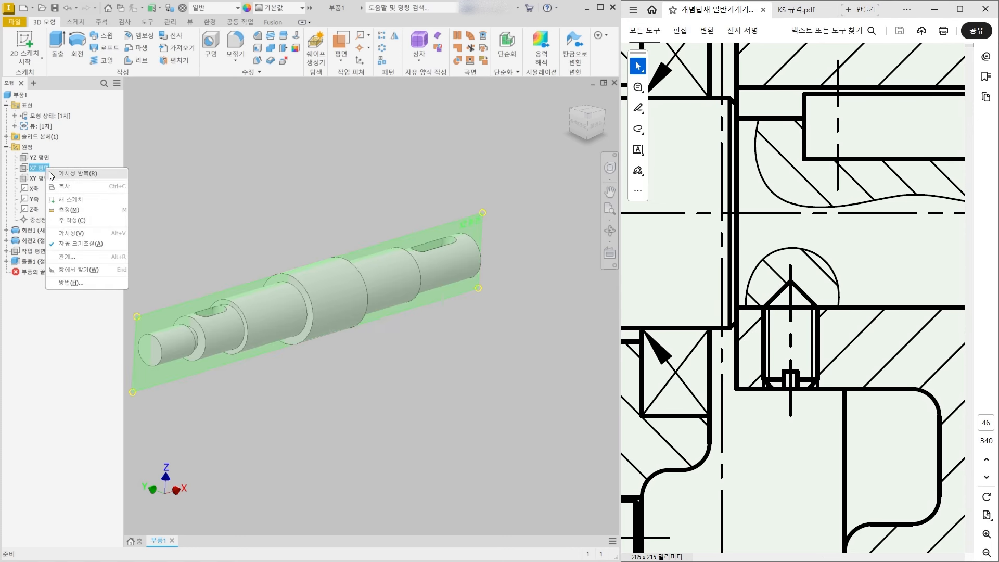
click(68, 211)
middle_drag(565, 390, 286, 369)
scroll(498, 310, up, 3)
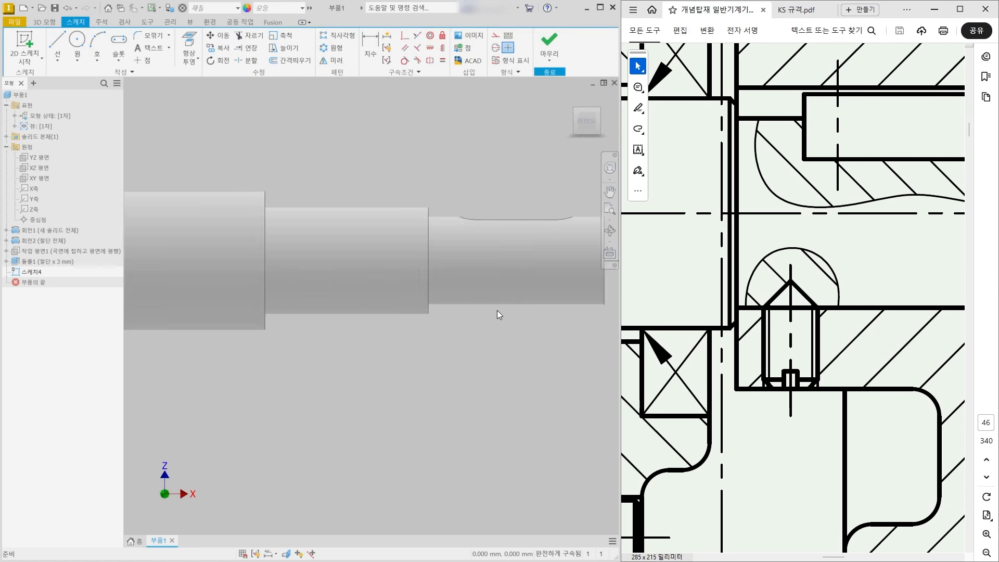
mouse_move(498, 311)
middle_down()
mouse_move(449, 344)
mouse_move(356, 312)
middle_up()
scroll(415, 323, up, 3)
key(F7)
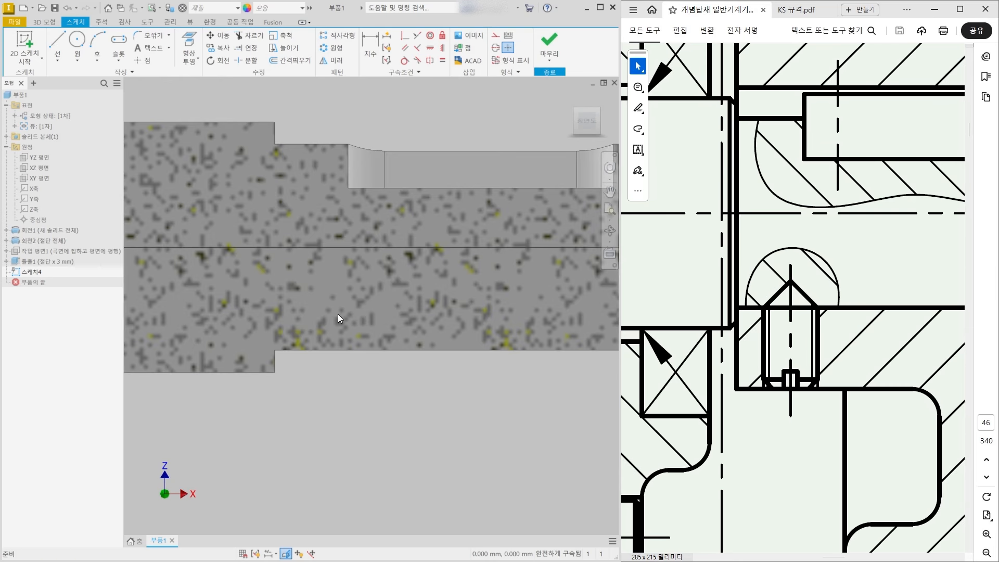
- Sketch a vertical line about 2.7 mm long up from the keyed shaft end's lower edge and a slanted line back to that edge
click(57, 46)
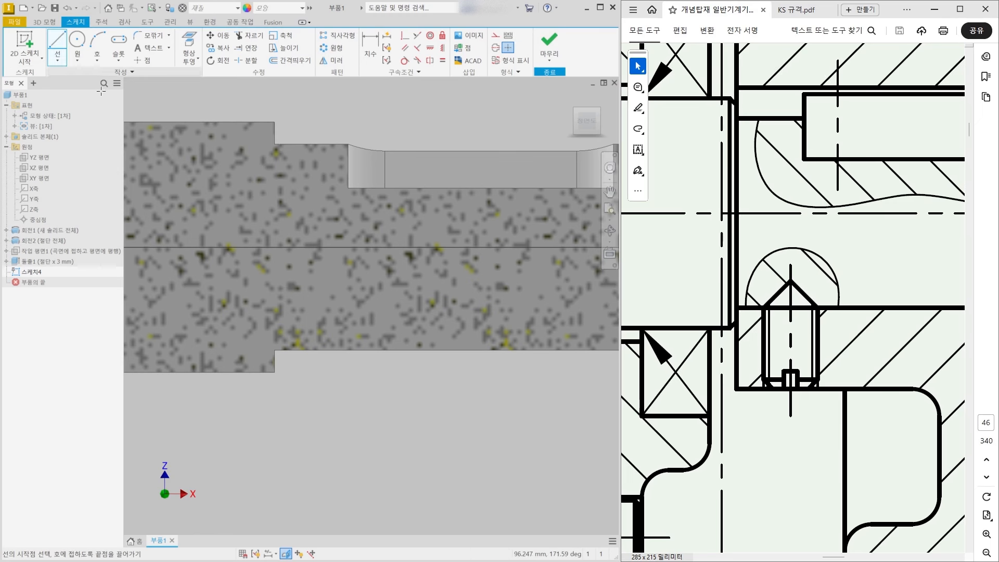
scroll(318, 345, up, 2)
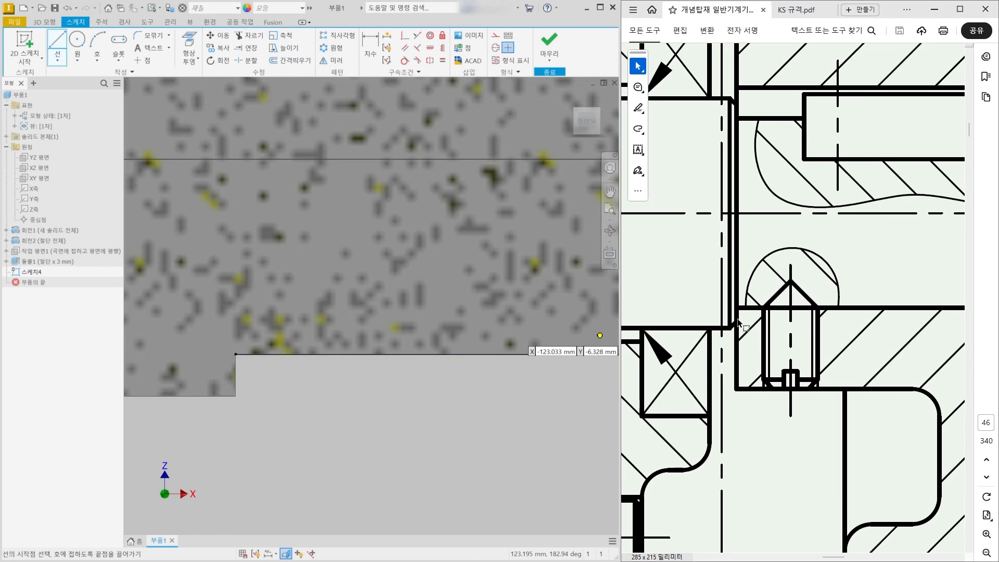
click(328, 355)
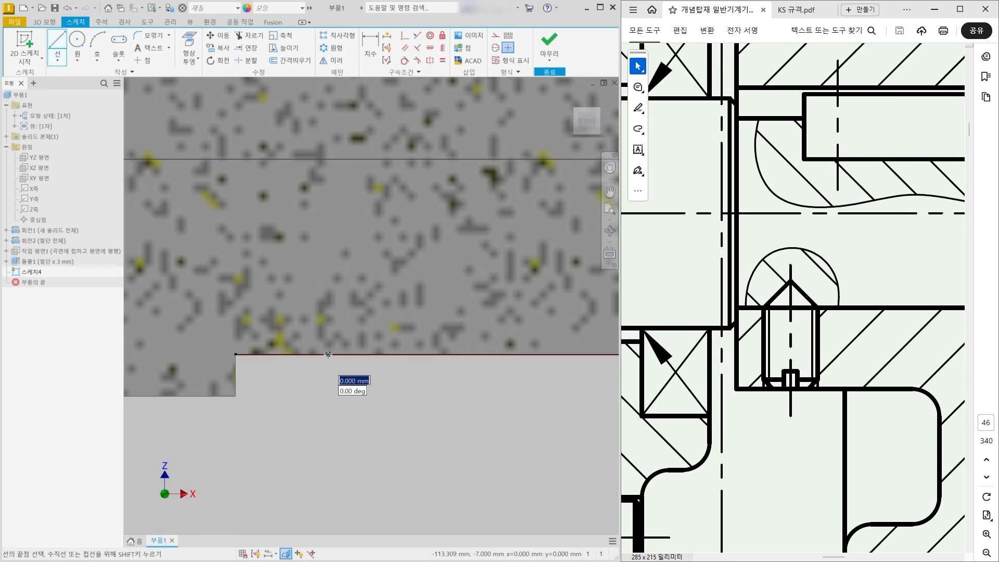
click(327, 281)
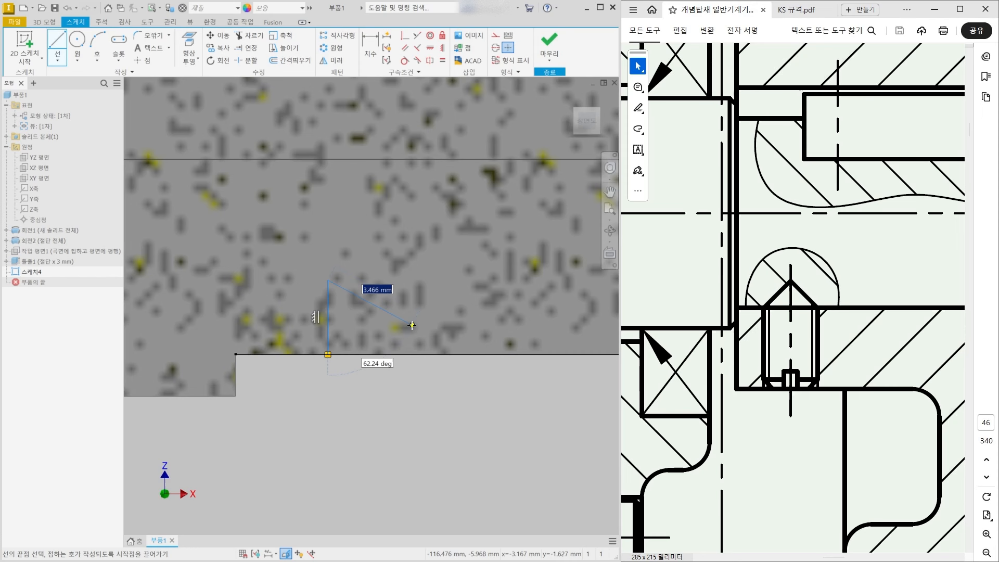
double_click(408, 355)
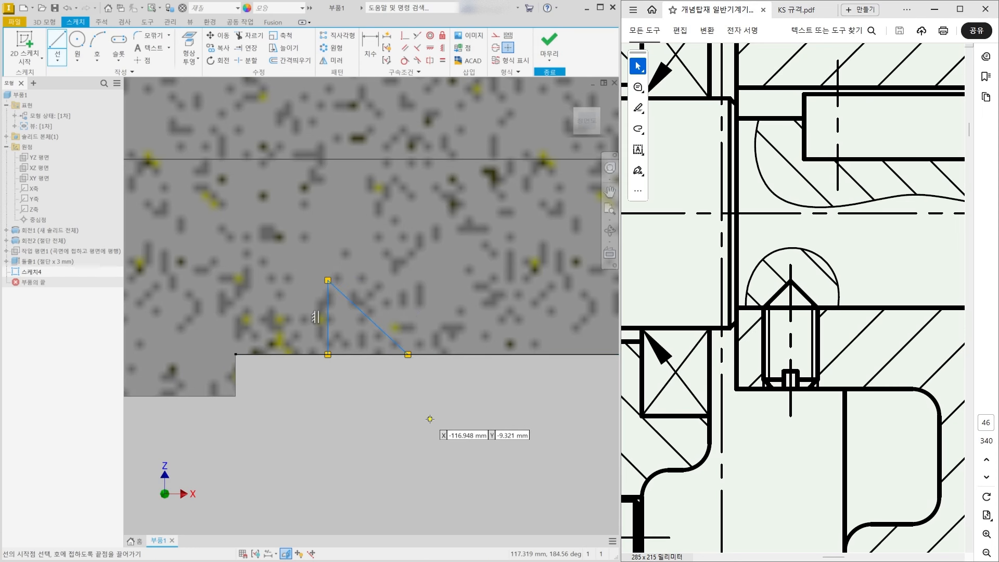
key(Escape)
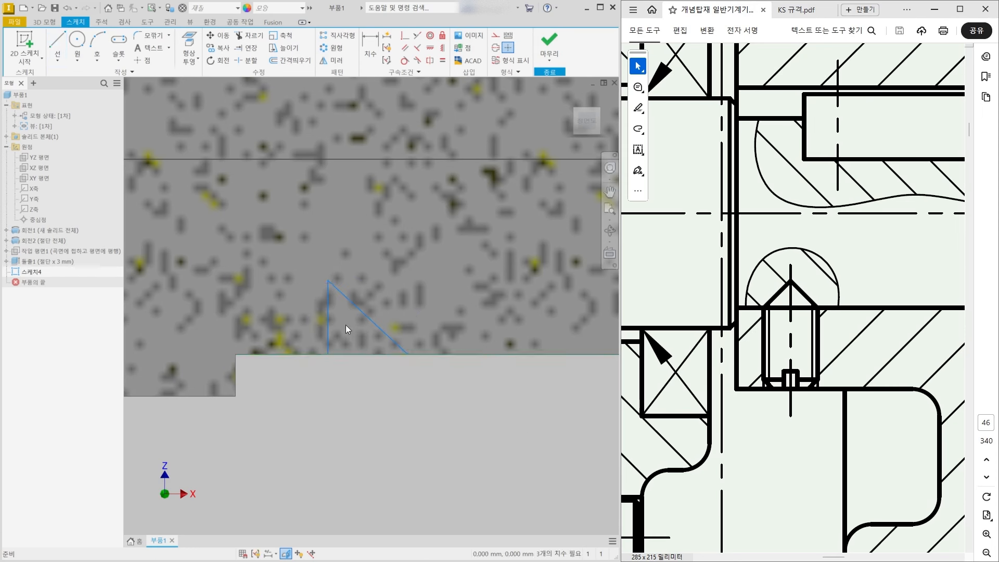
- Convert the triangle's vertical line into a centerline
right_click(328, 320)
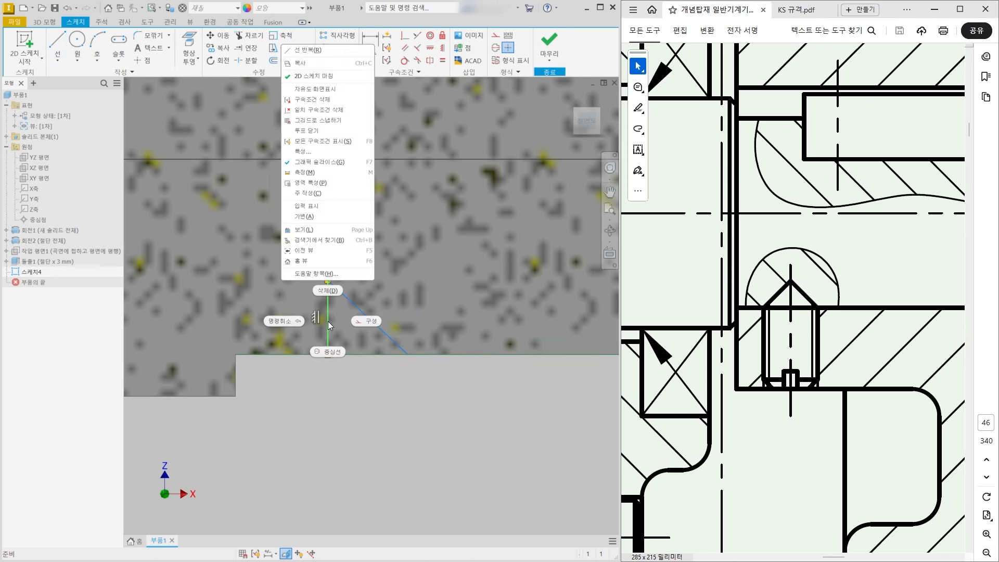
click(331, 352)
click(501, 476)
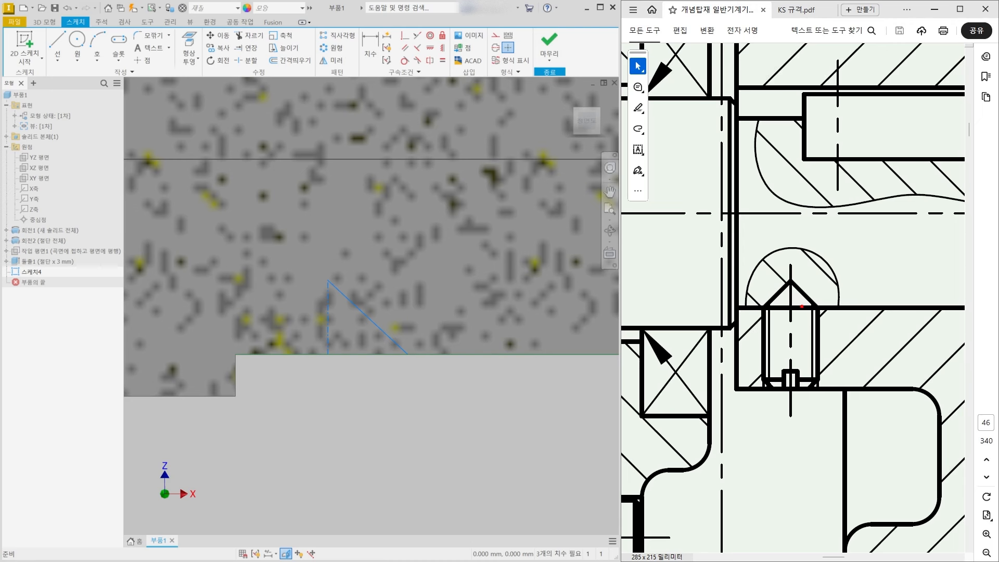
- Dimension the base of the slanted line across the centerline as a 4 mm diameter
drag(768, 309, 808, 308)
click(370, 47)
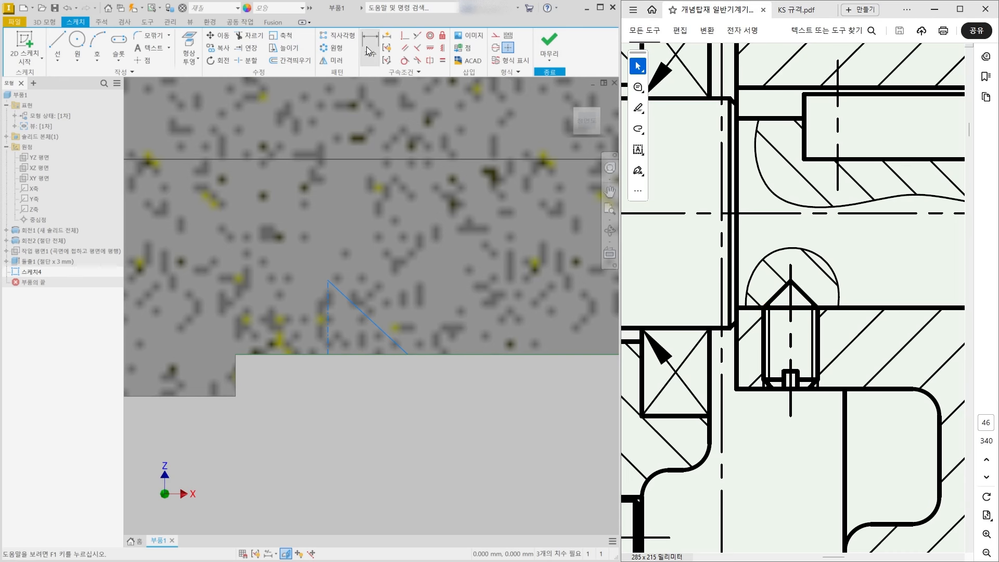
scroll(312, 358, up, 3)
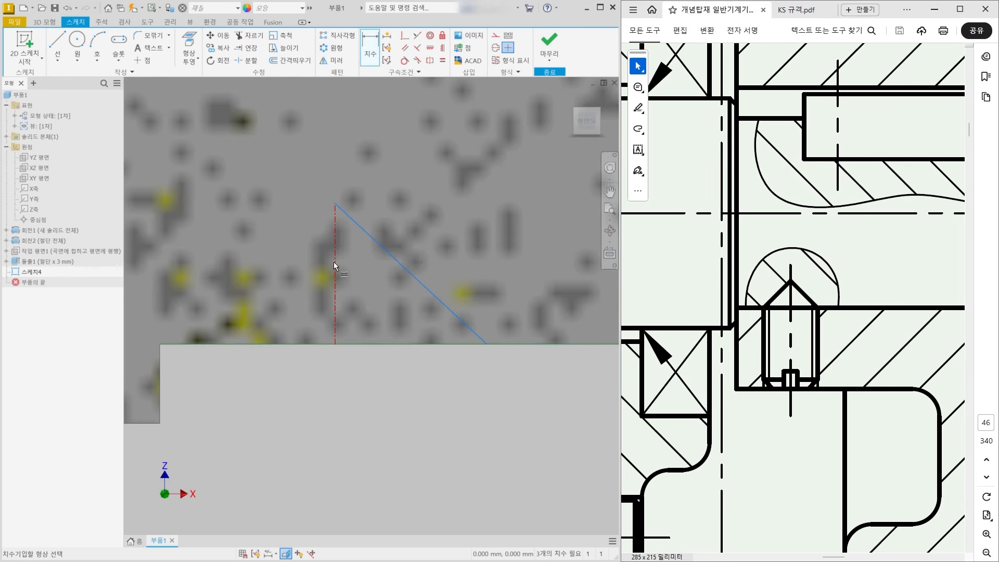
click(335, 263)
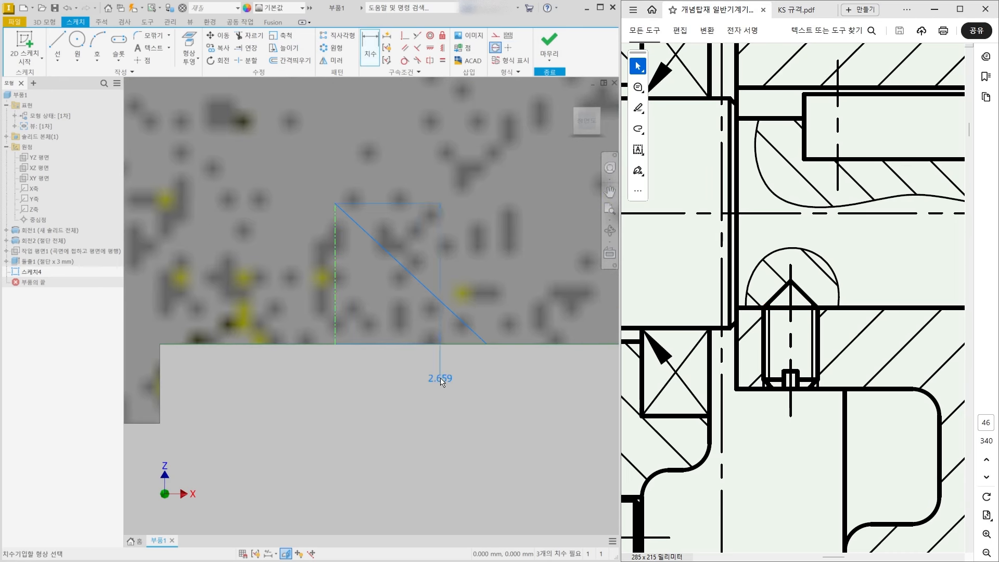
click(487, 348)
click(344, 394)
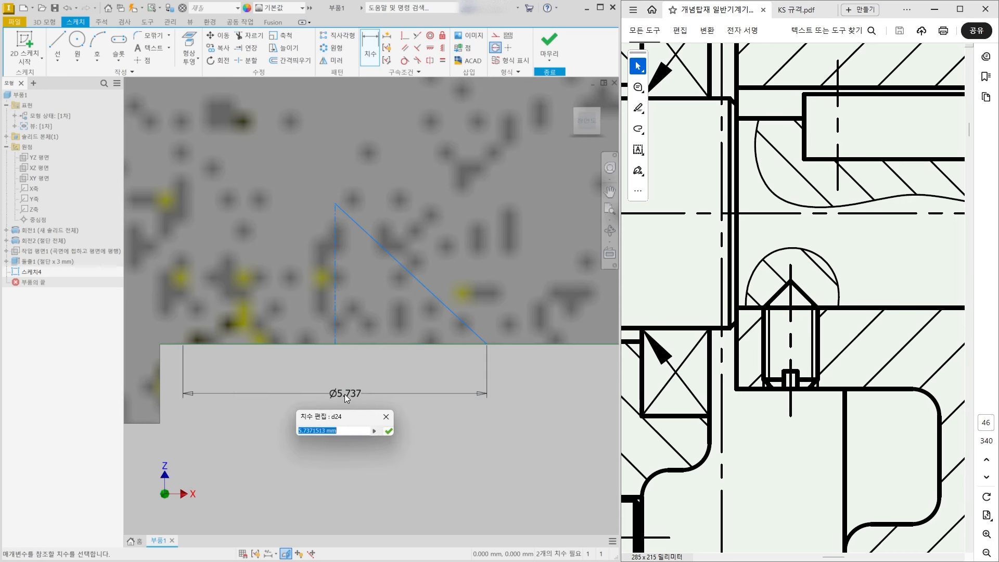
text(6)
key(Return)
- Move the displaced triangle profile back onto the lower edge of the keyed shaft end, just beyond the shoulder
scroll(355, 392, down, 3)
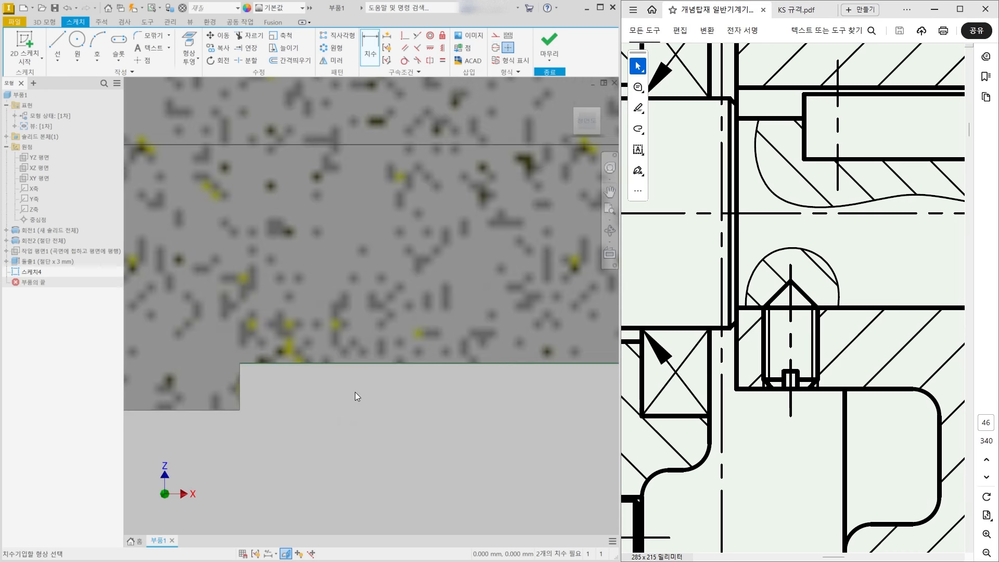
scroll(355, 392, down, 2)
scroll(355, 392, down, 2)
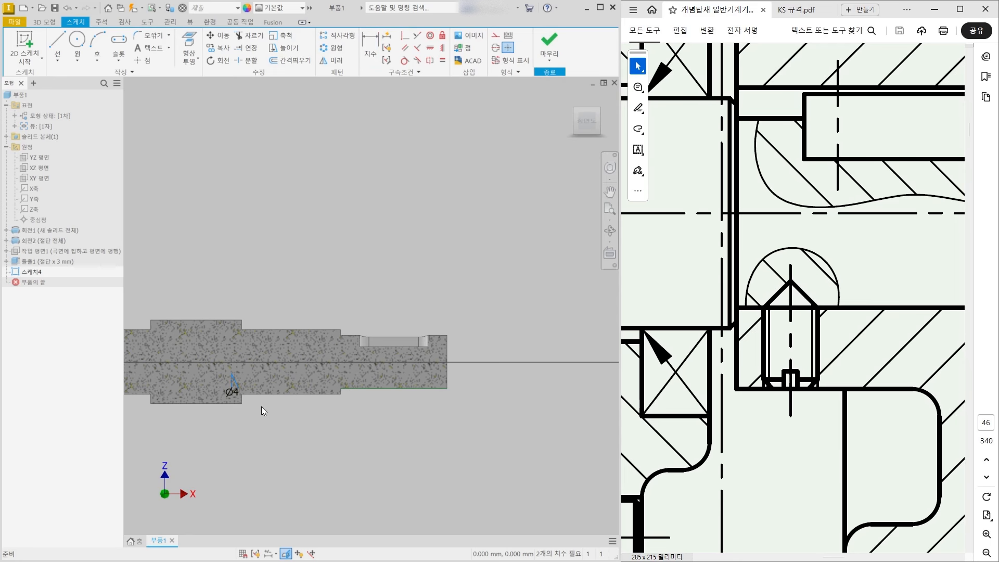
scroll(250, 409, up, 2)
scroll(211, 385, up, 2)
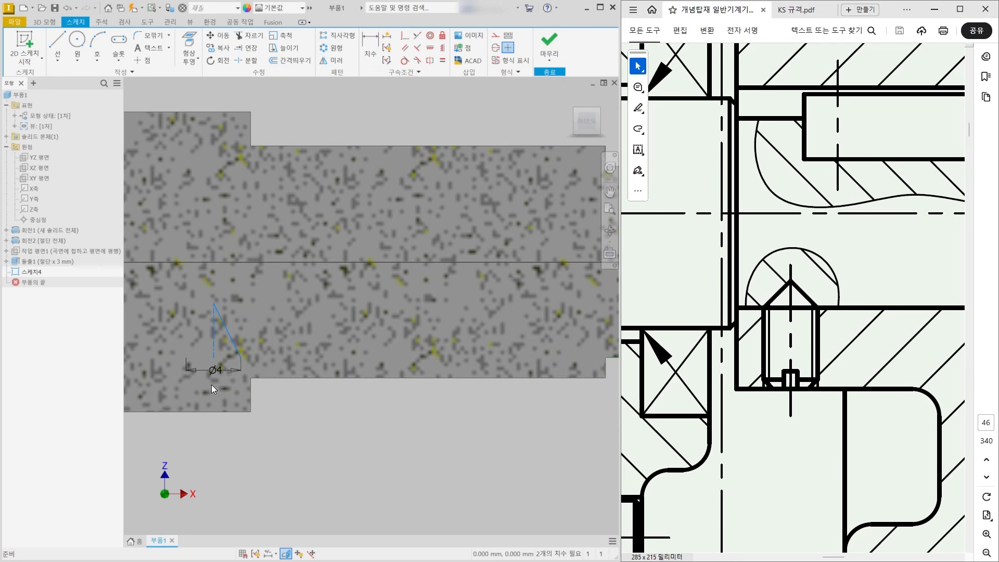
scroll(195, 317, down, 2)
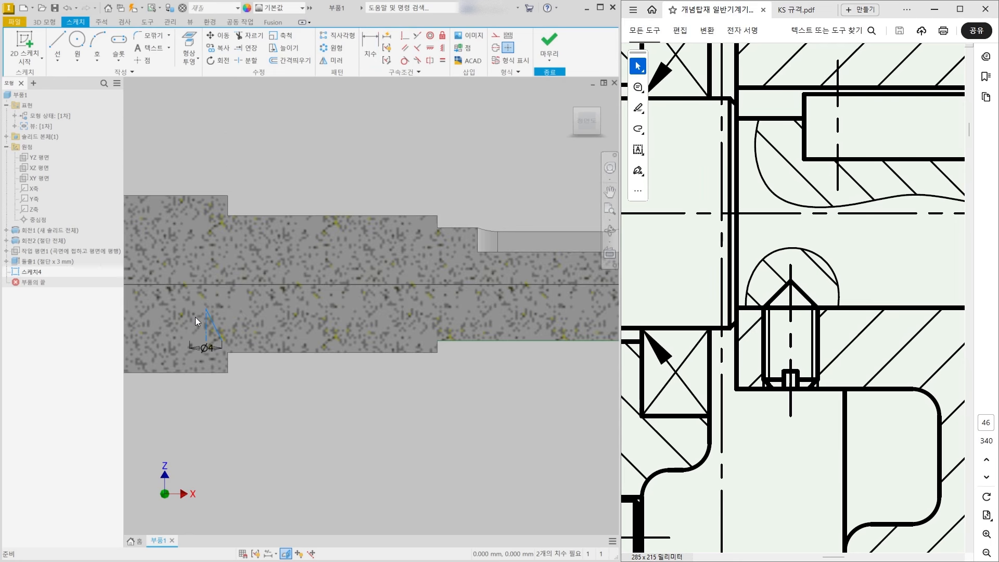
drag(222, 339, 217, 324)
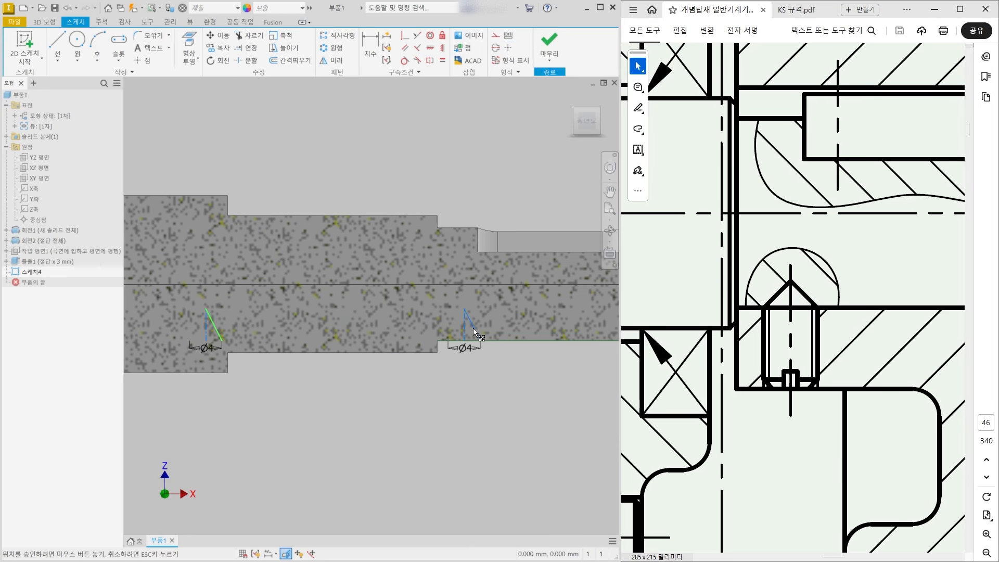
mouse_move(474, 330)
mouse_down()
mouse_move(473, 311)
mouse_move(505, 379)
mouse_move(486, 368)
mouse_up()
scroll(484, 342, up, 3)
scroll(484, 387, up, 4)
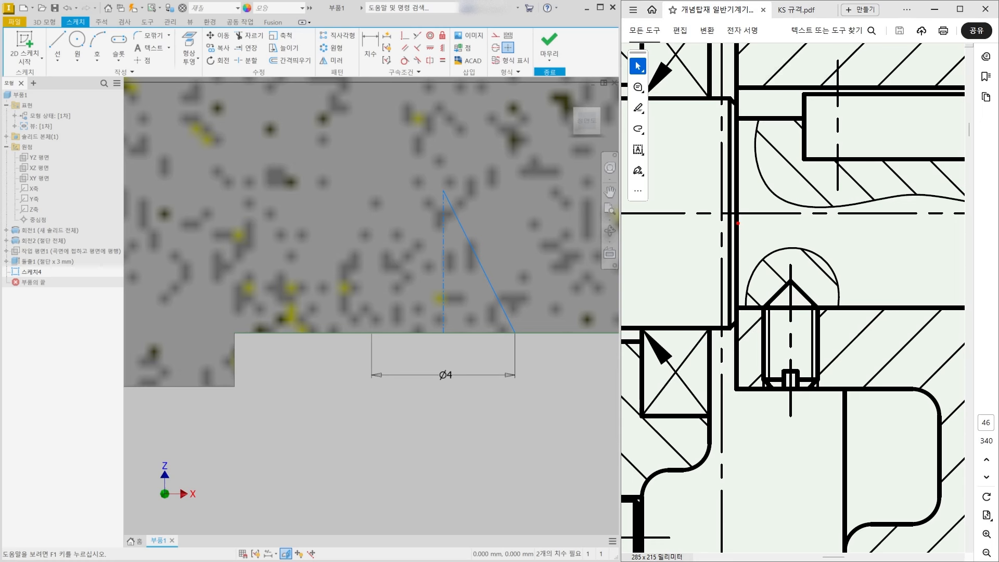
- Dimension the distance from the shaft shoulder to the triangle's centerline as 4 mm, following the set screw position in the drawing
drag(738, 223, 737, 493)
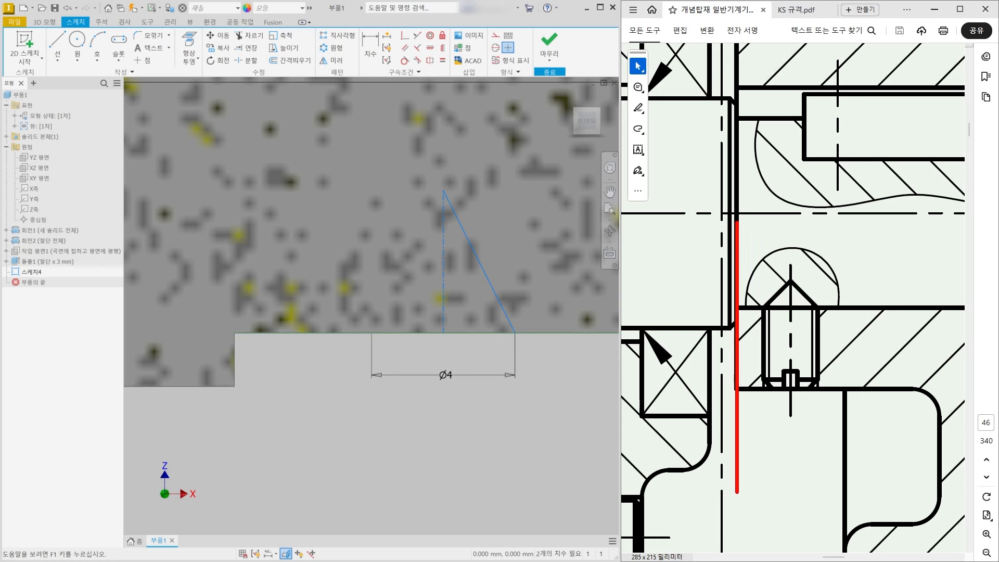
drag(791, 265, 789, 541)
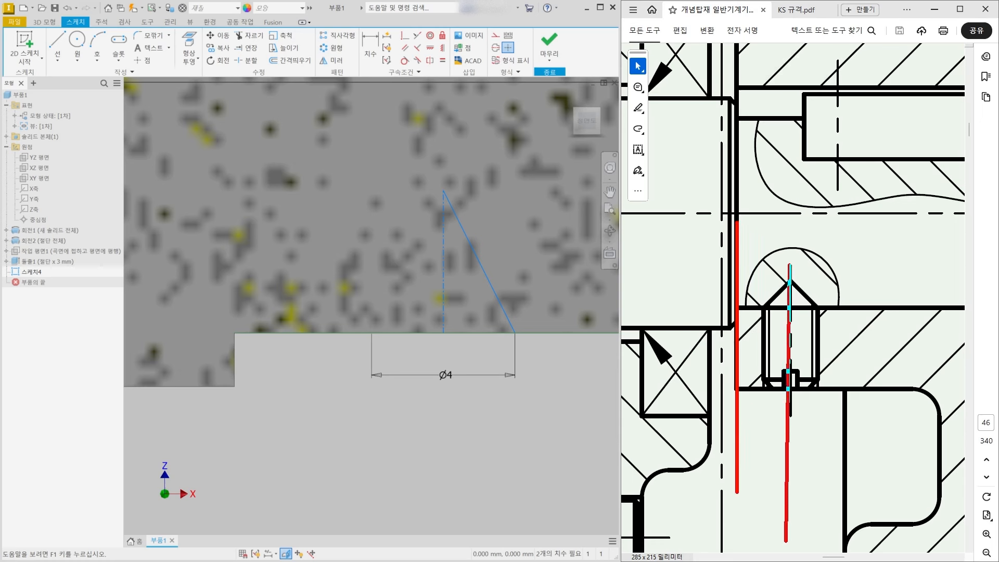
mouse_move(742, 428)
mouse_down()
mouse_move(778, 424)
mouse_move(768, 440)
mouse_up()
drag(742, 425, 752, 441)
click(756, 439)
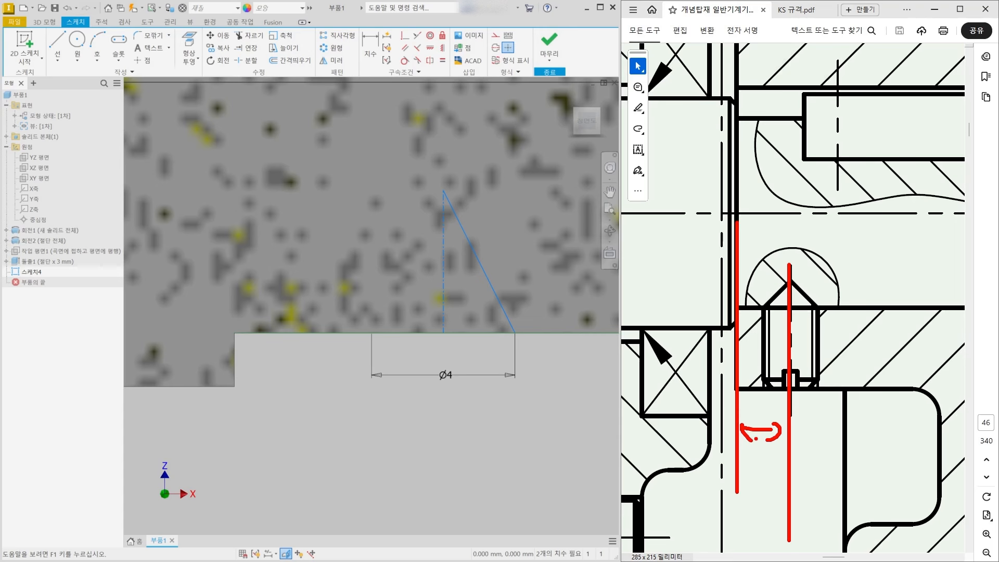
click(373, 57)
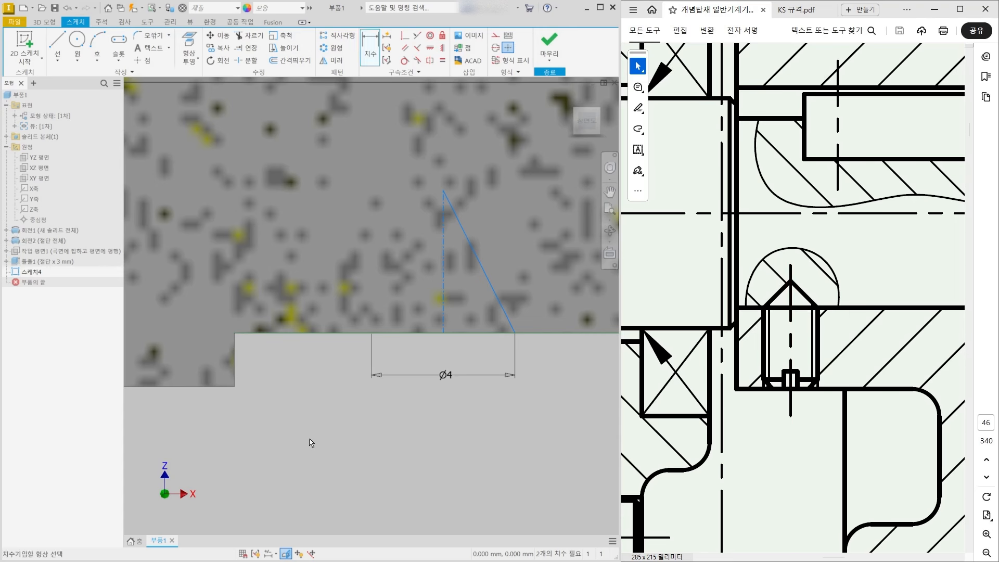
click(444, 333)
click(345, 426)
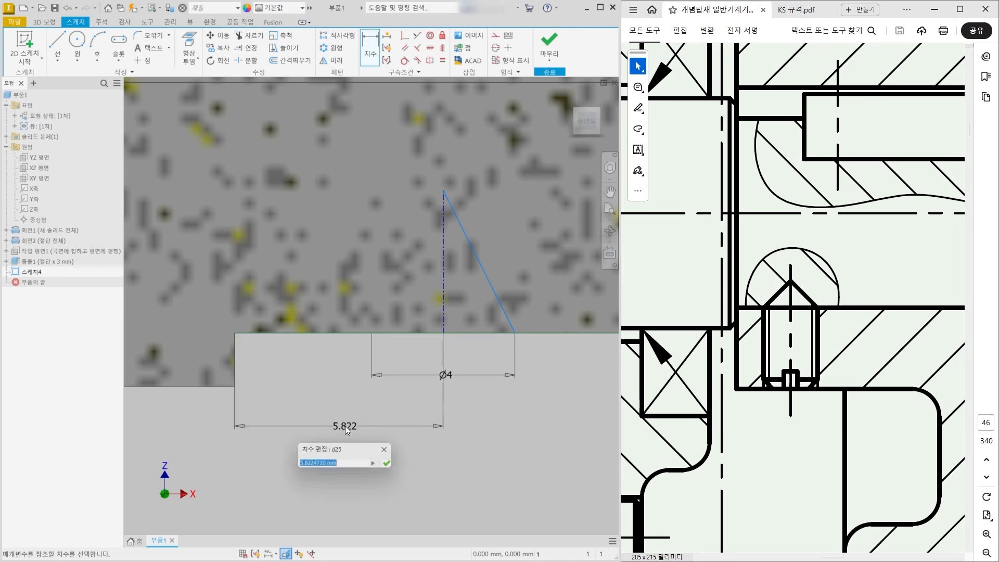
text(4)
key(Return)
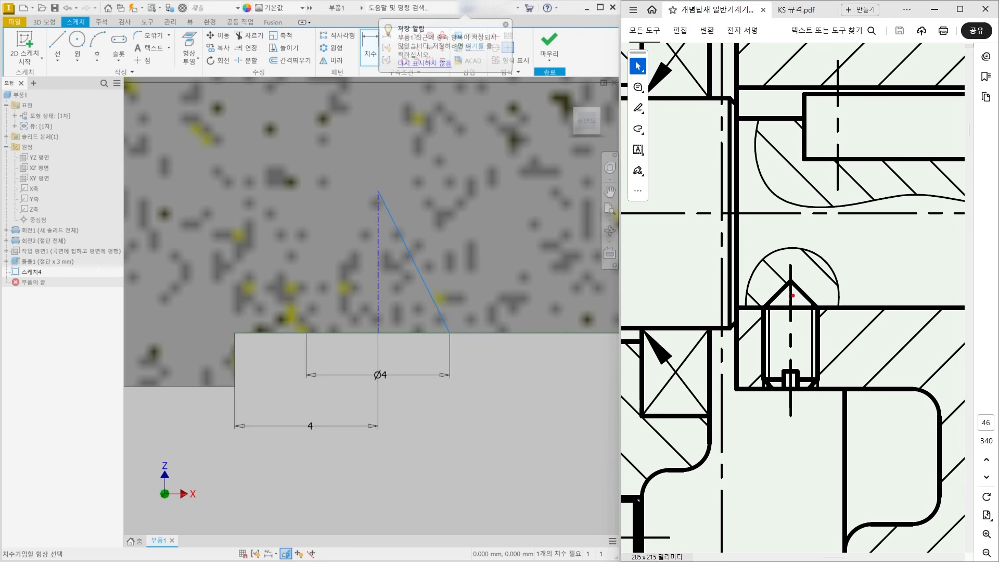
- Dimension the angle between the slanted line and the centerline as 45 degrees, following the drawing's screw tip, and finish the sketch
drag(783, 290, 798, 289)
key(Escape)
click(316, 195)
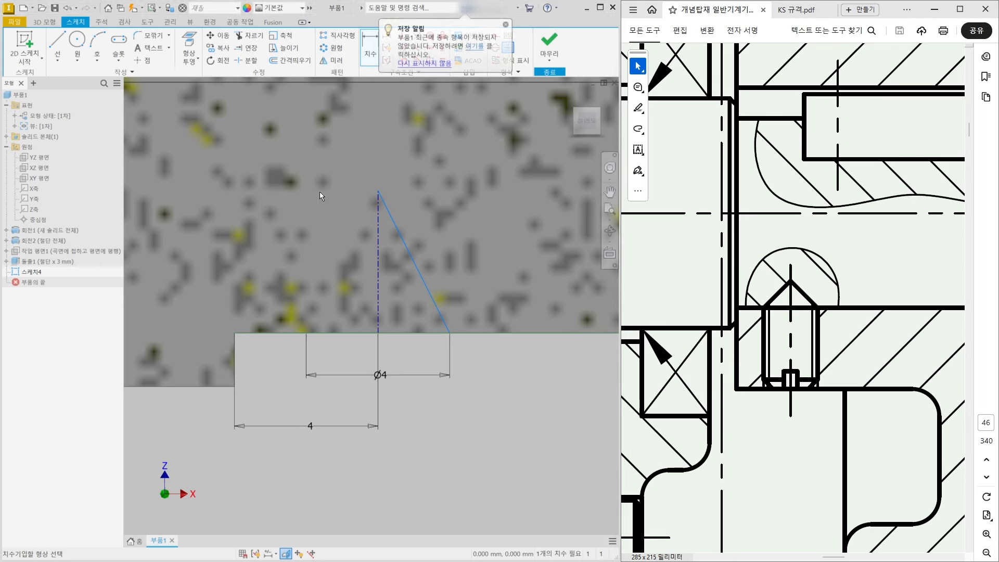
click(363, 59)
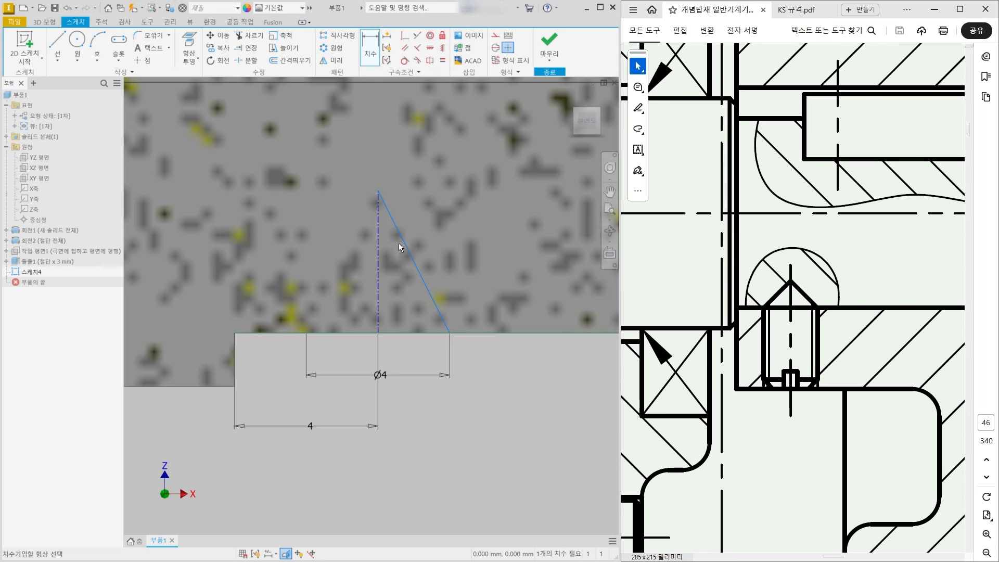
click(401, 242)
click(379, 261)
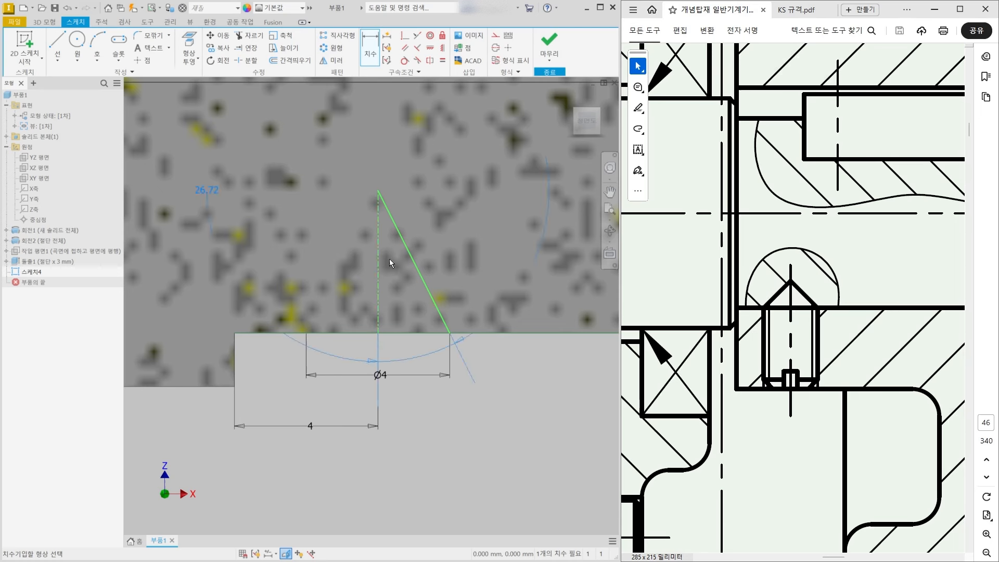
click(398, 274)
text(45)
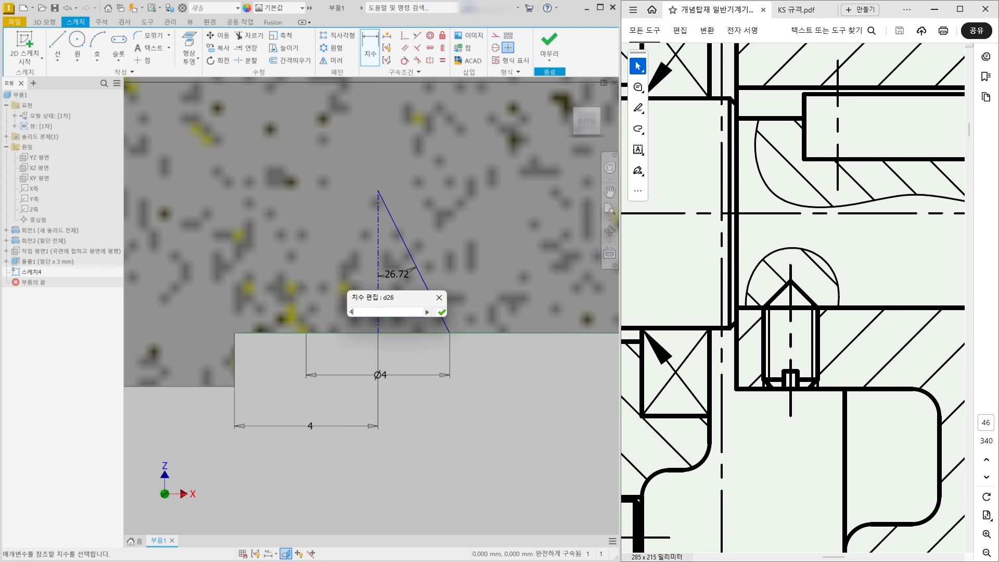
key(Return)
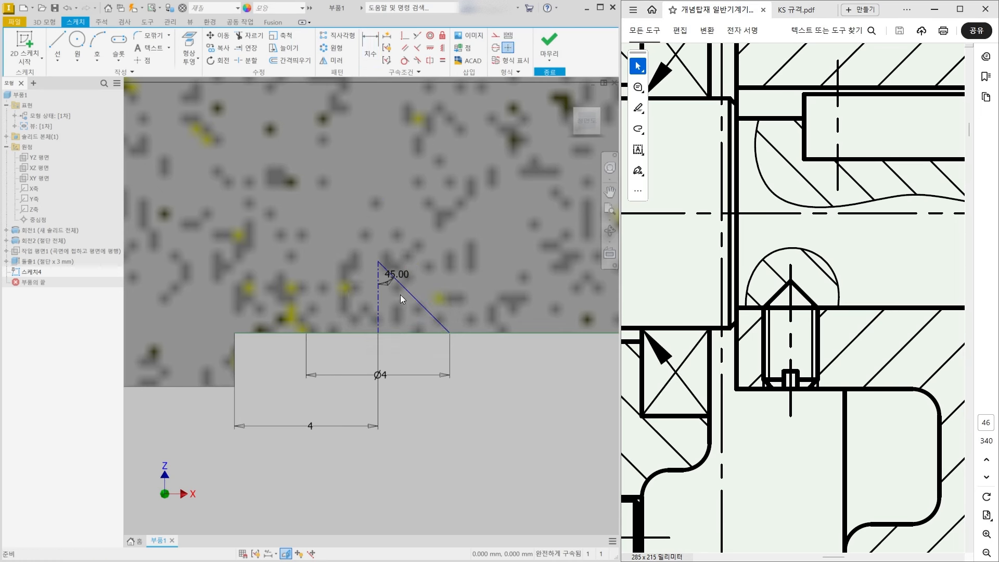
drag(403, 278, 397, 308)
scroll(546, 421, up, 2)
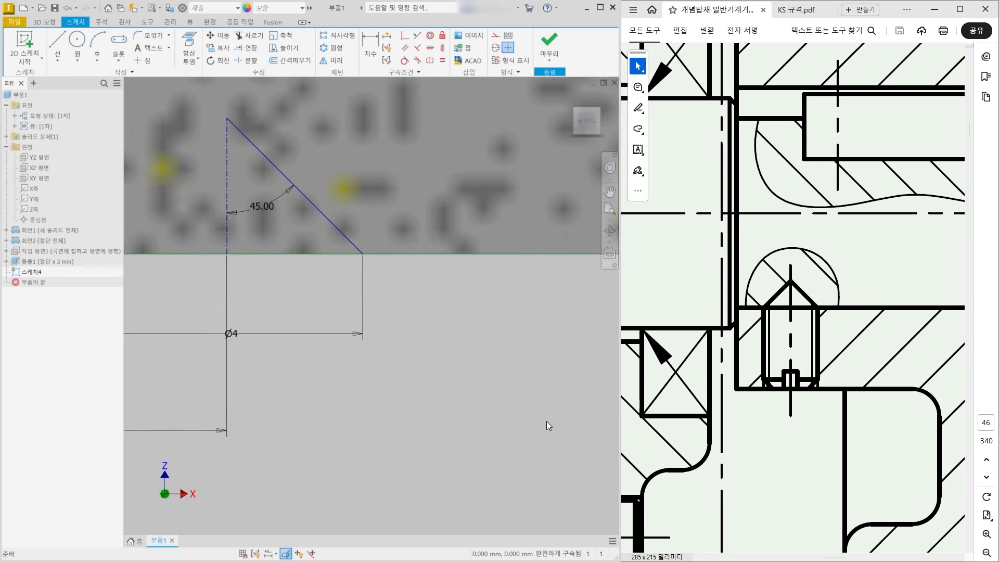
mouse_move(546, 421)
middle_down()
mouse_move(515, 444)
mouse_move(570, 415)
middle_up()
scroll(570, 416, down, 1)
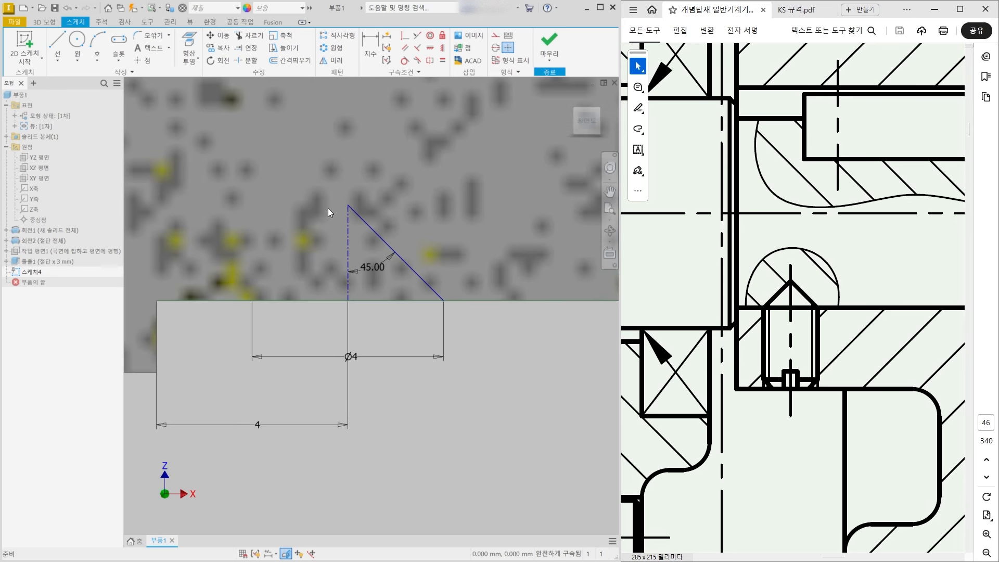
click(553, 38)
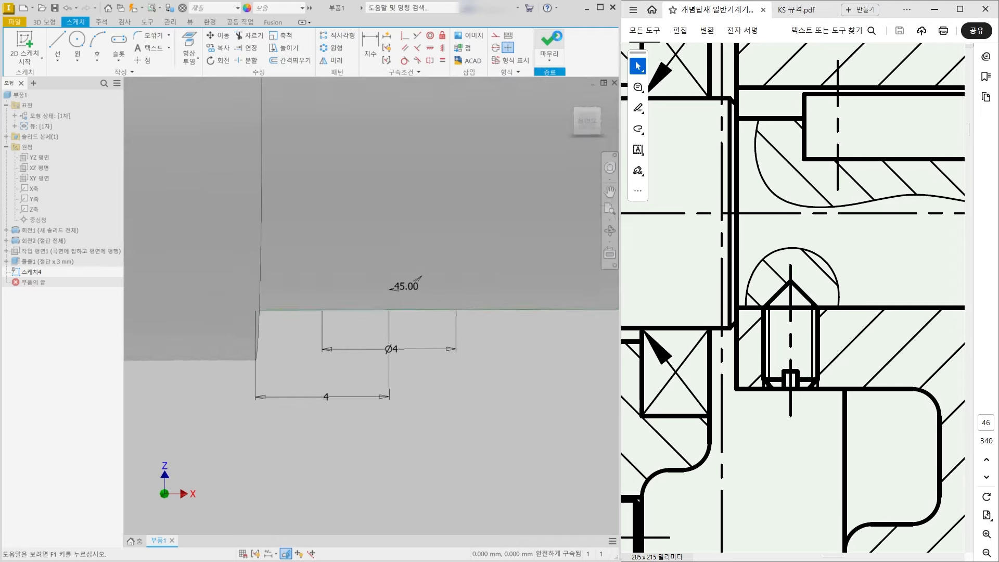
- Revolve the triangle profile a full 360 degrees about its centerline as a cut to make the set screw's conical recess
click(77, 52)
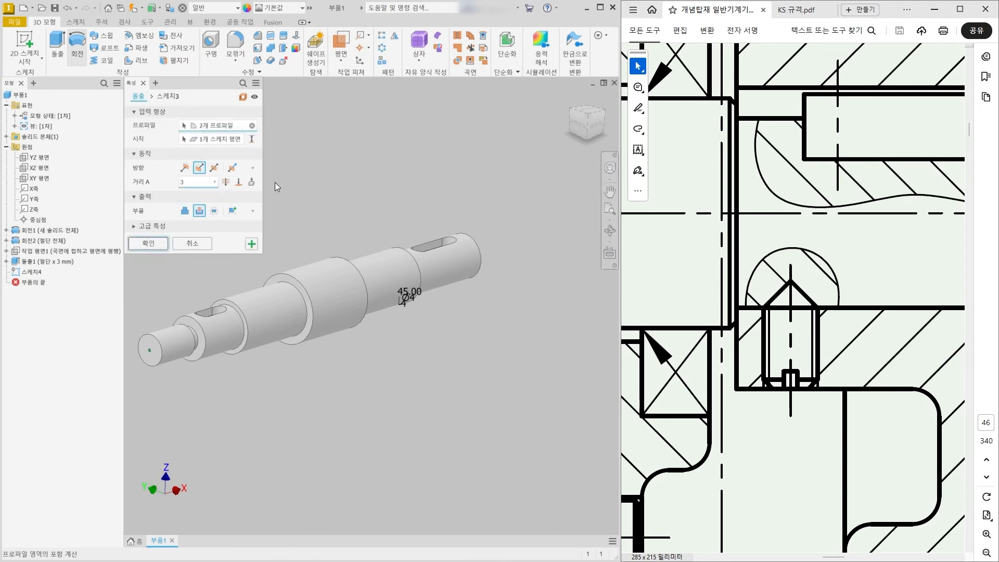
scroll(452, 352, up, 5)
mouse_move(489, 400)
middle_down()
mouse_move(353, 329)
mouse_move(314, 325)
mouse_move(359, 333)
middle_up()
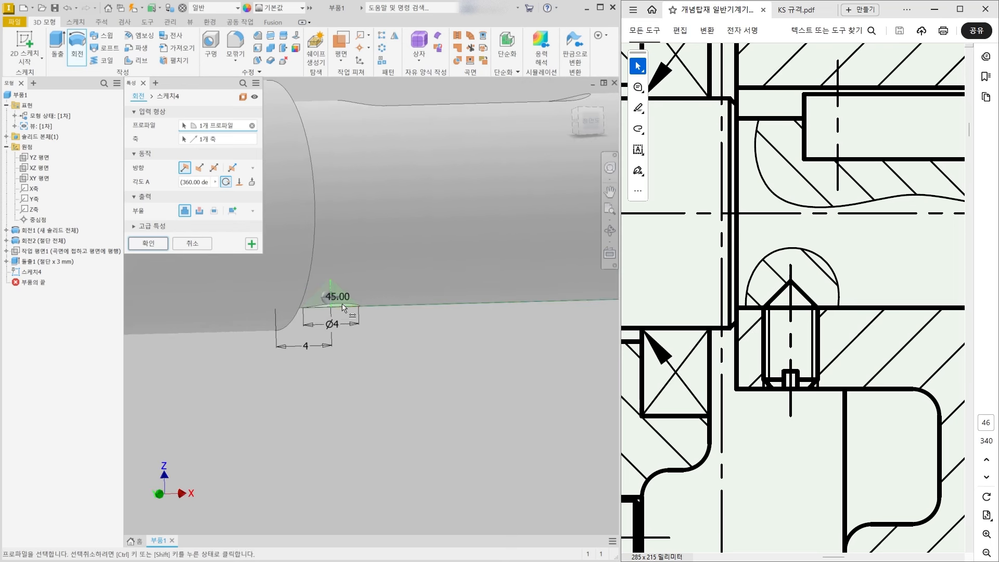
click(198, 210)
shift+middle_drag(382, 350, 393, 330)
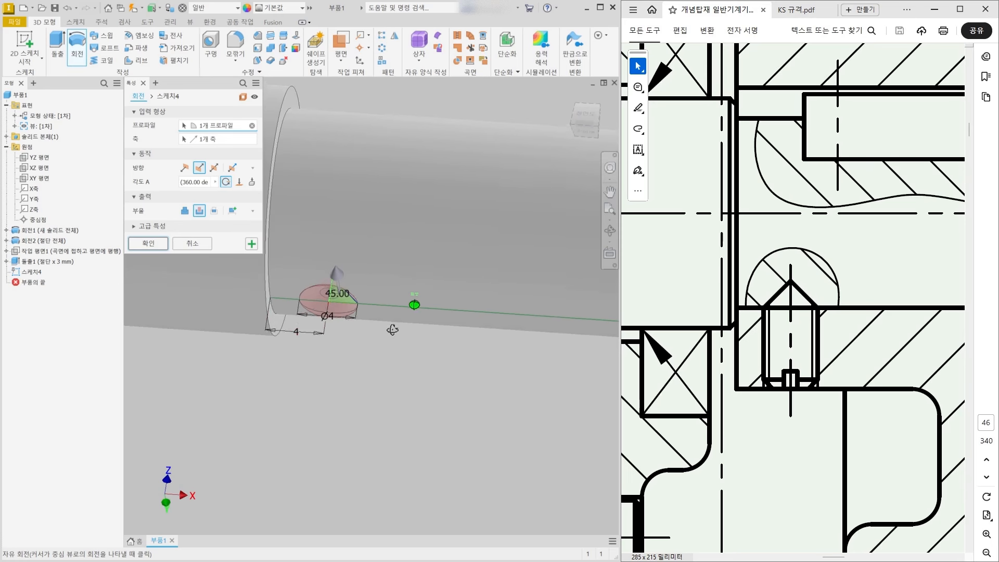
click(132, 245)
mouse_move(349, 404)
shift+middle_down()
mouse_move(361, 346)
mouse_move(345, 409)
shift+middle_up()
scroll(344, 409, down, 5)
middle_drag(179, 419, 336, 376)
shift+middle_drag(335, 375, 370, 381)
- Add a full-length ISO Metric profile M10x1.5 thread, class 6g, right-hand, to the shaft's narrow end, following the nut end in the assembly drawing
click(866, 428)
ctrl+scroll(868, 431, down, 1)
ctrl+scroll(867, 426, down, 4)
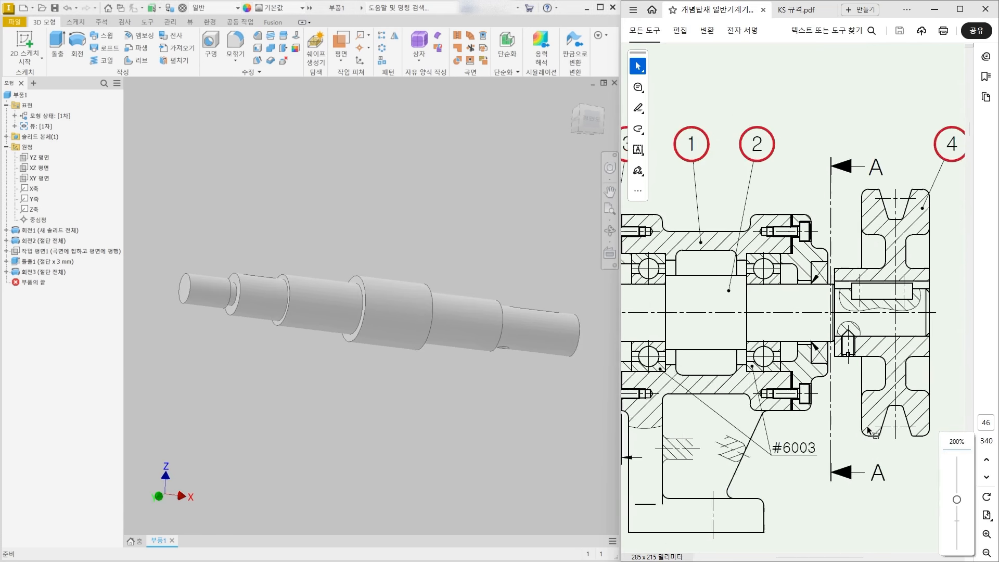
ctrl+scroll(707, 272, down, 1)
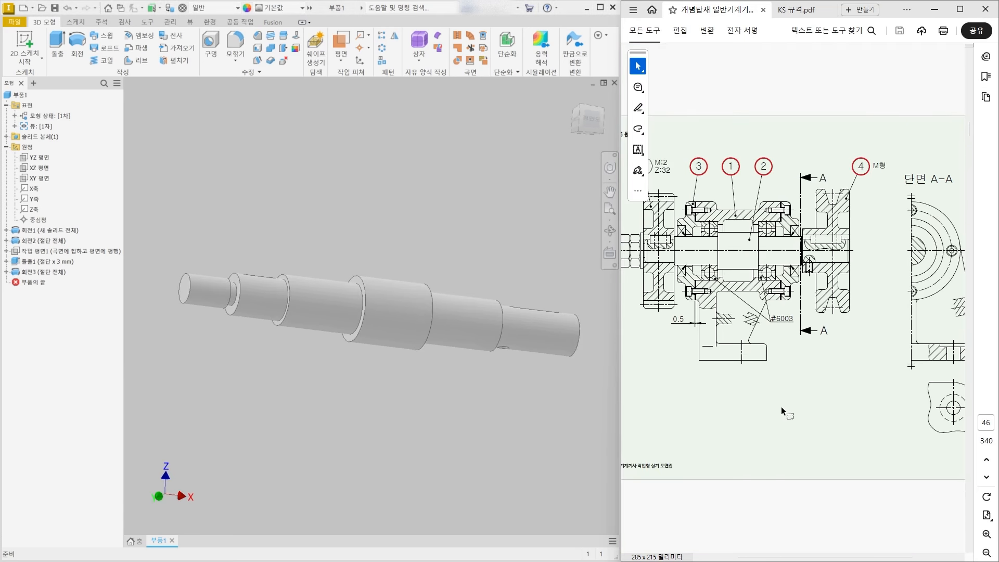
drag(803, 558, 770, 557)
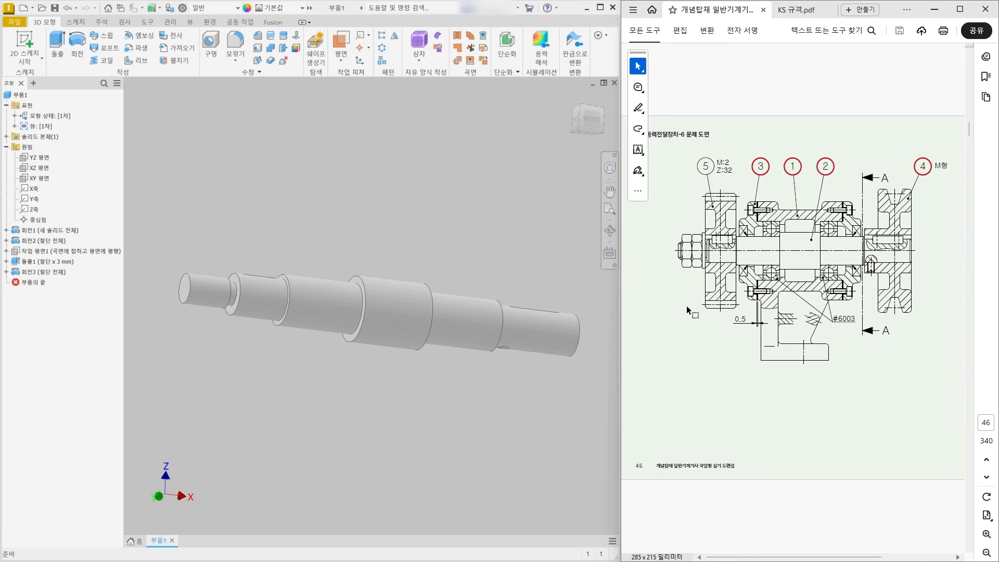
ctrl+scroll(721, 225, up, 4)
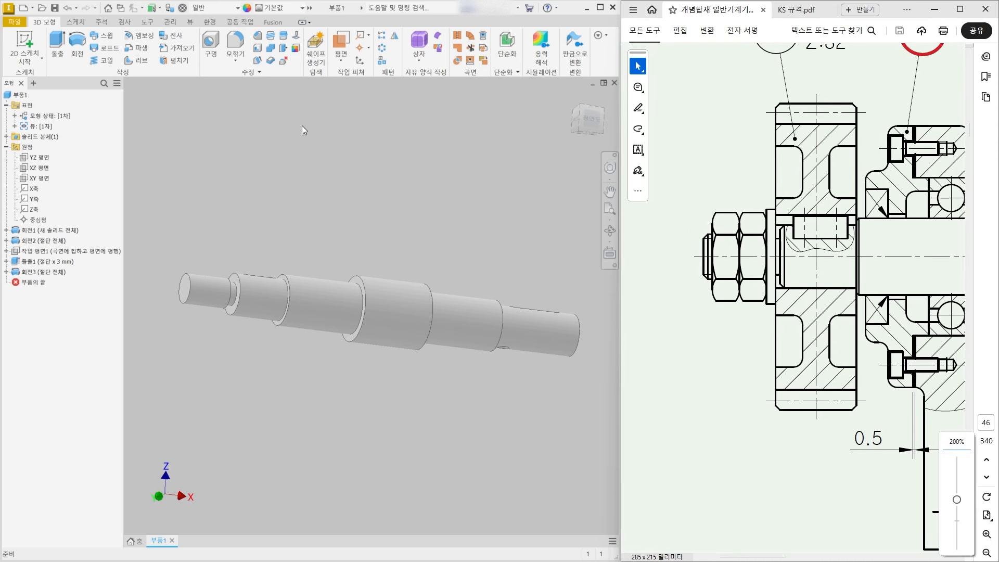
click(271, 36)
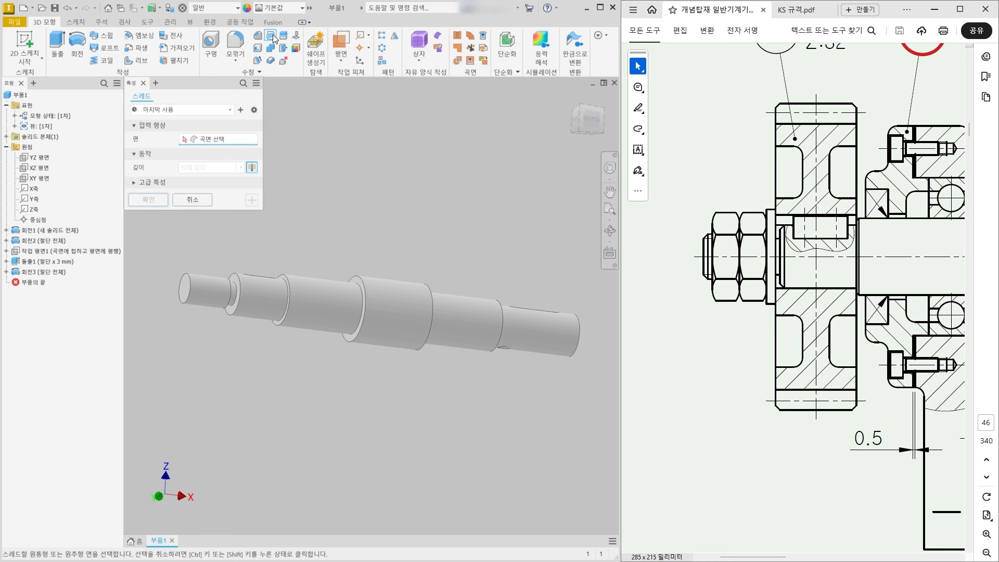
scroll(207, 250, up, 5)
middle_drag(207, 260, 384, 203)
scroll(386, 227, down, 3)
shift+middle_drag(382, 298, 383, 329)
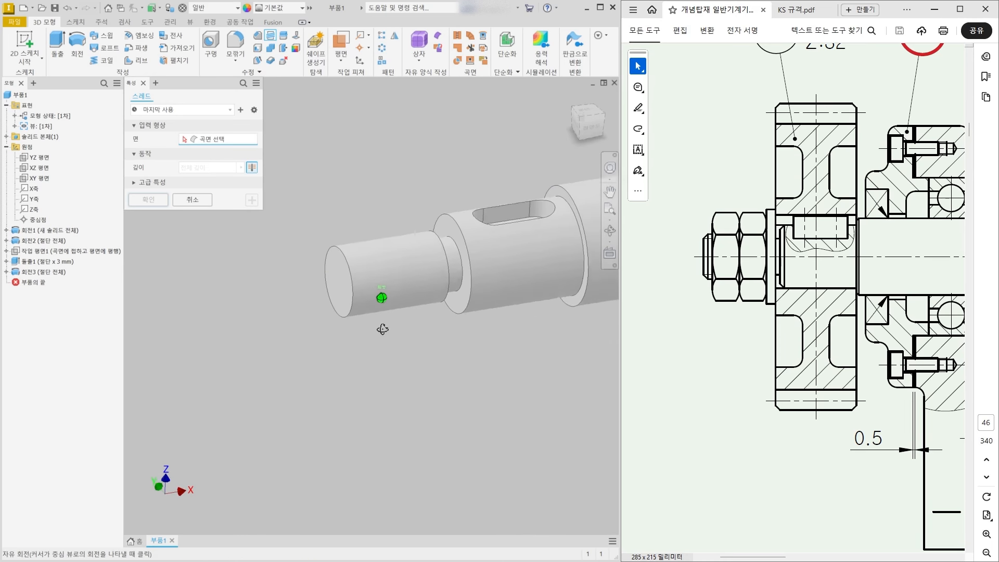
click(383, 249)
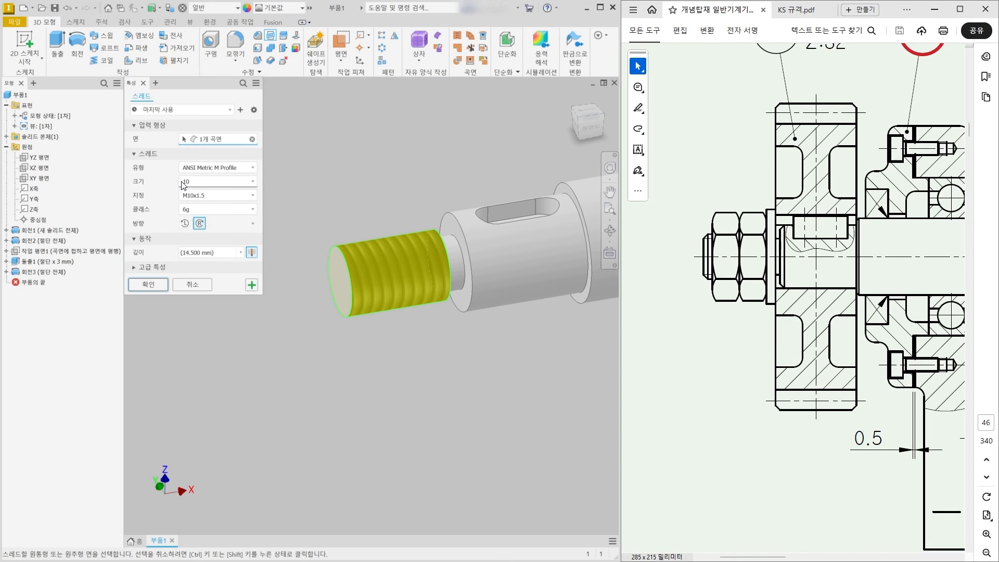
click(253, 167)
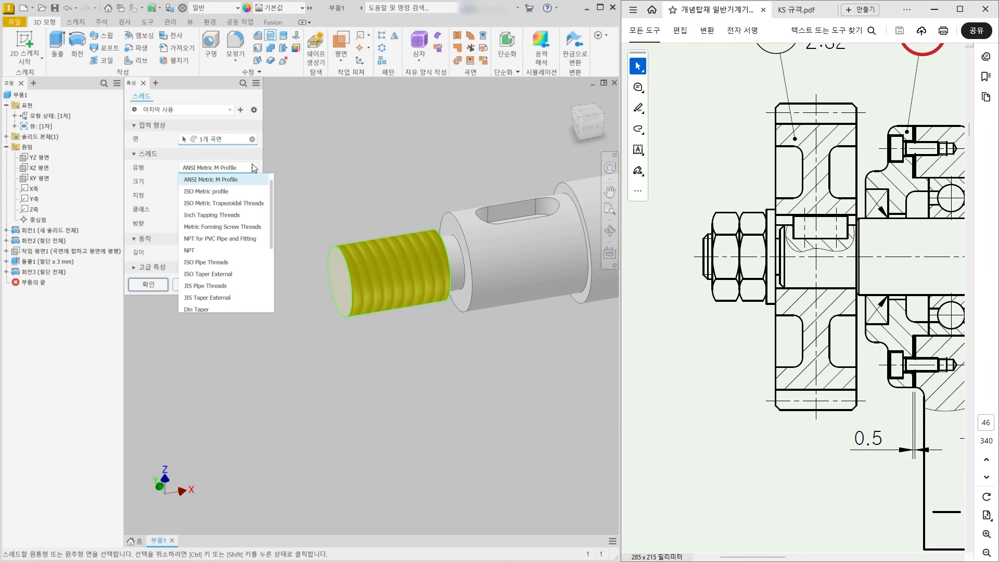
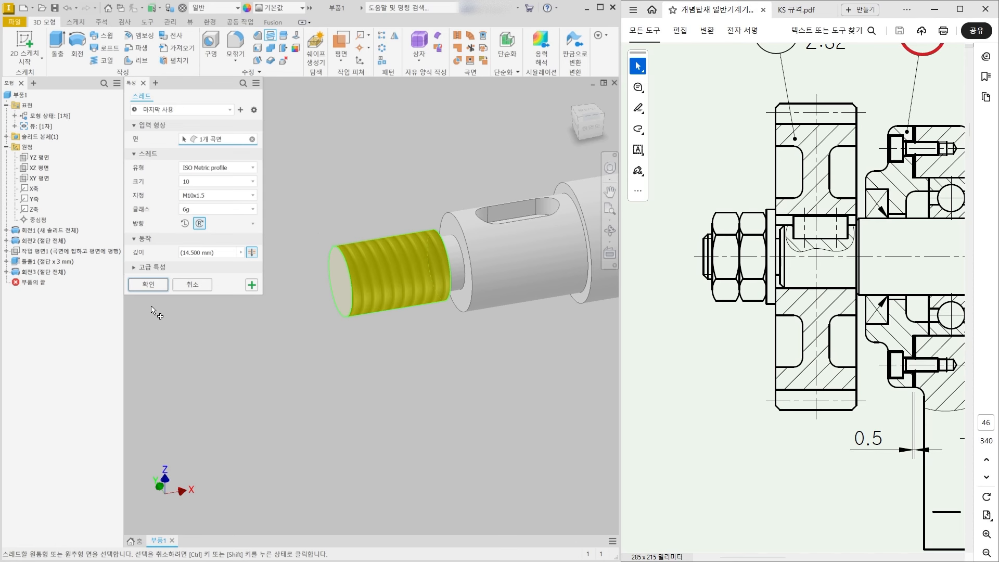
click(157, 285)
- Examine the assembly drawing for the oil seal locations on the shaft at both bearing covers
middle_drag(370, 404, 201, 397)
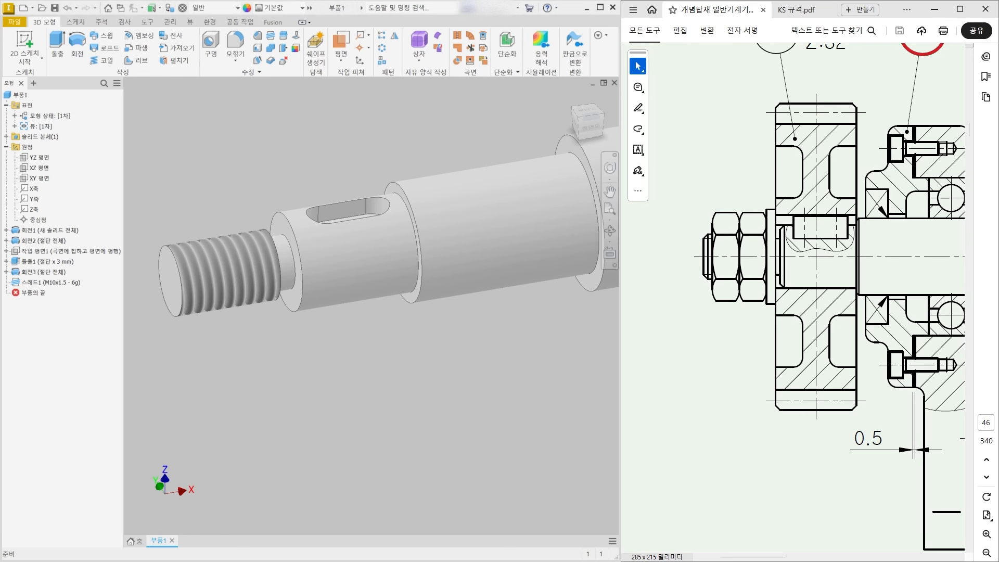
scroll(394, 404, down, 5)
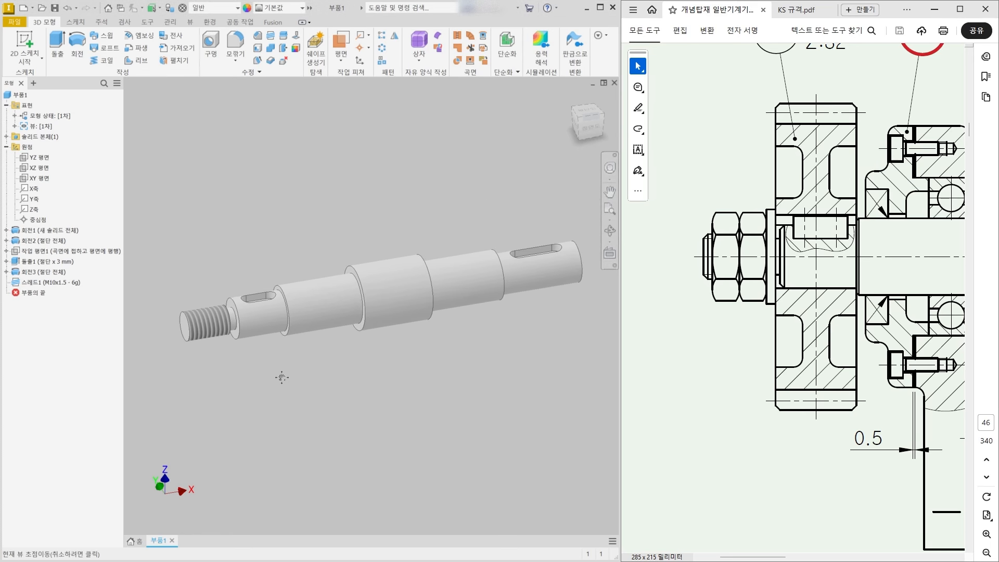
click(714, 394)
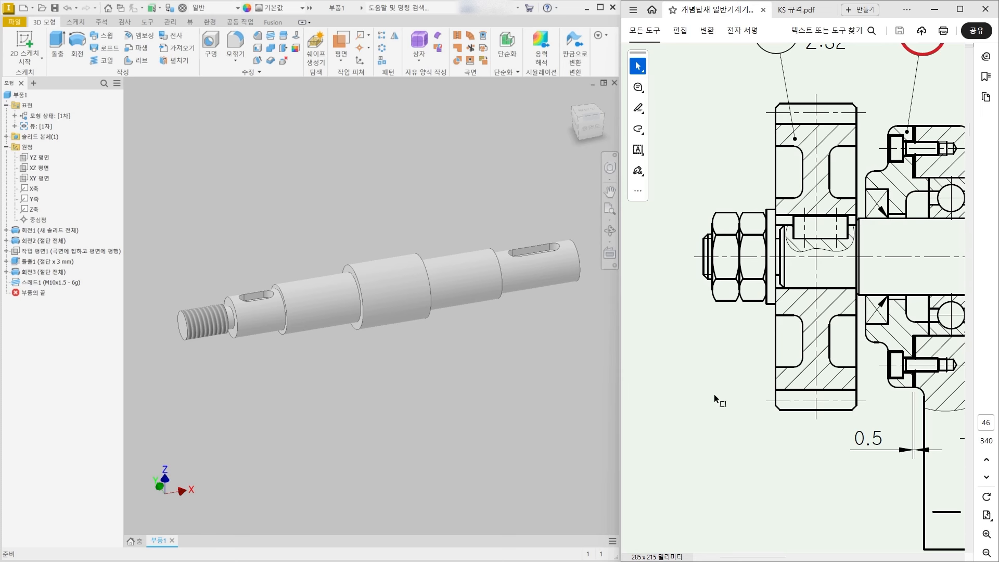
ctrl+scroll(714, 395, down, 2)
ctrl+scroll(714, 394, down, 2)
ctrl+scroll(899, 217, up, 4)
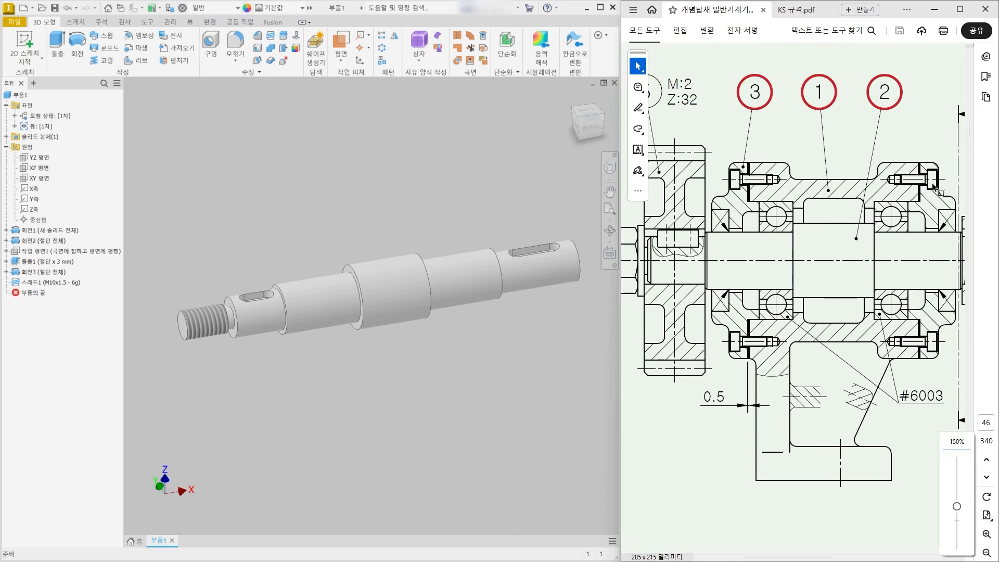
ctrl+scroll(777, 214, down, 2)
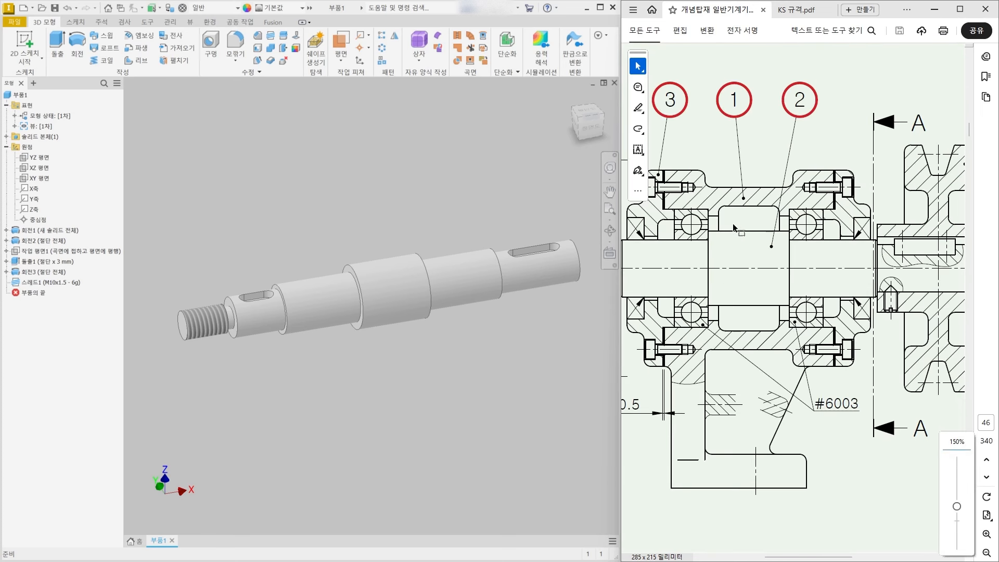
ctrl+scroll(837, 250, down, 1)
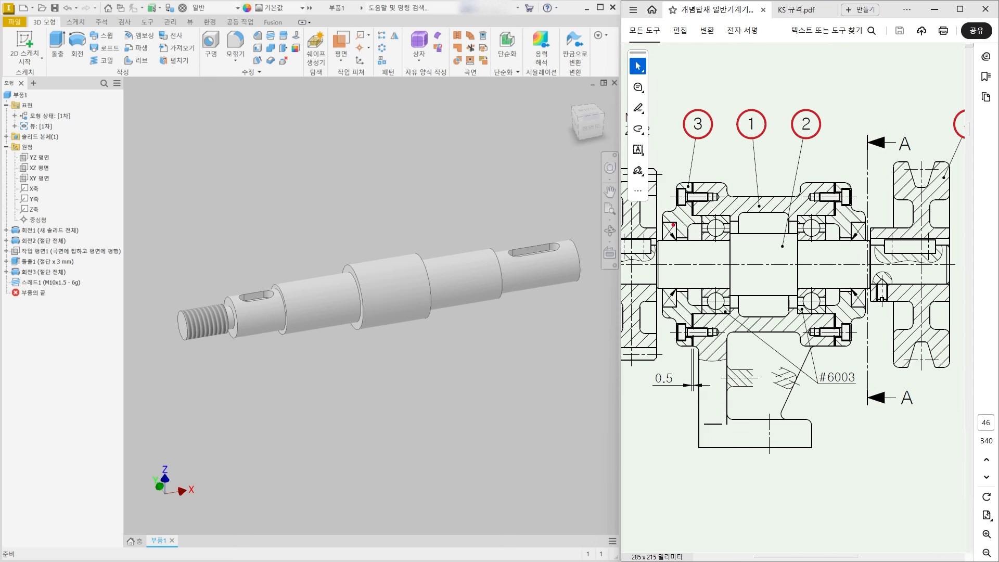
mouse_move(665, 209)
mouse_down()
mouse_move(673, 234)
mouse_move(697, 204)
mouse_up()
mouse_move(852, 211)
mouse_down()
mouse_move(853, 221)
mouse_move(892, 189)
mouse_up()
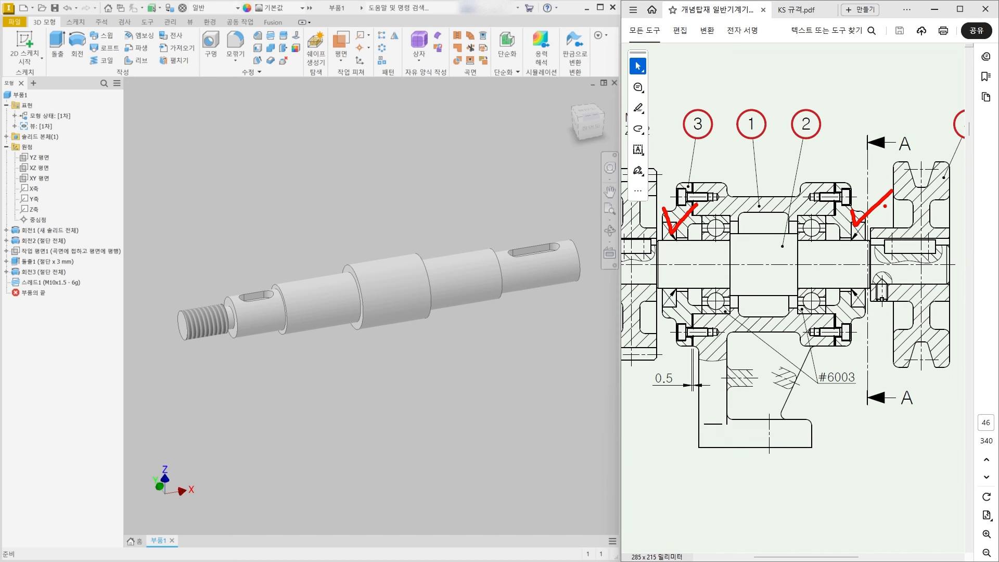
key(Escape)
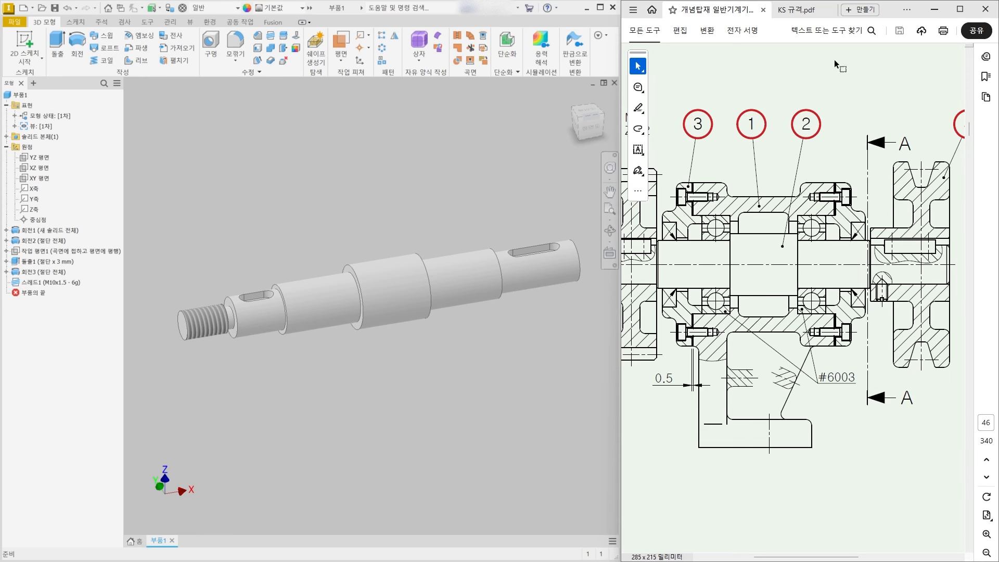
- Examine the oil seal on the gear side of the drawing for its outer diameter, the shaft diameter it fits, and its width
ctrl+scroll(688, 253, up, 2)
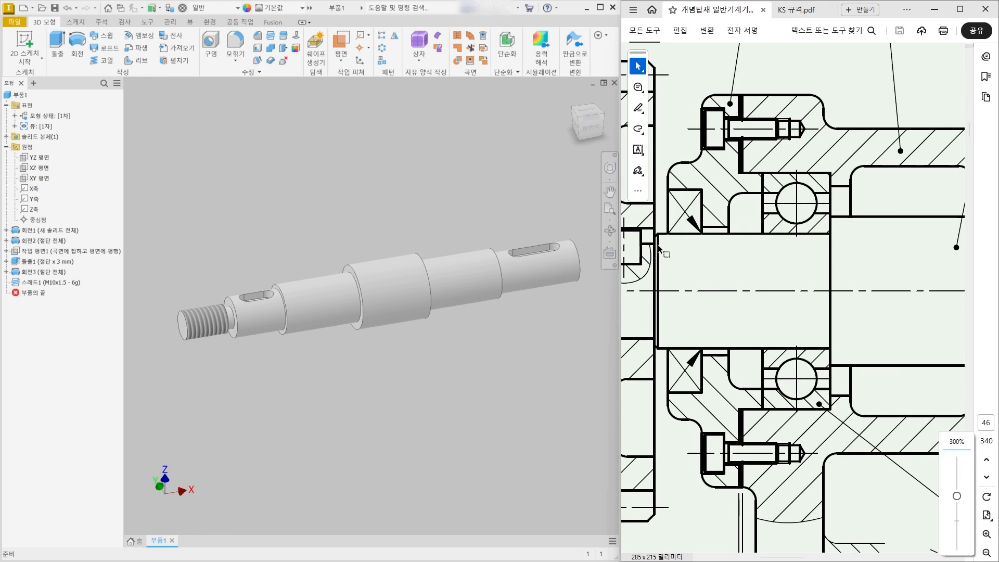
ctrl+scroll(735, 210, up, 2)
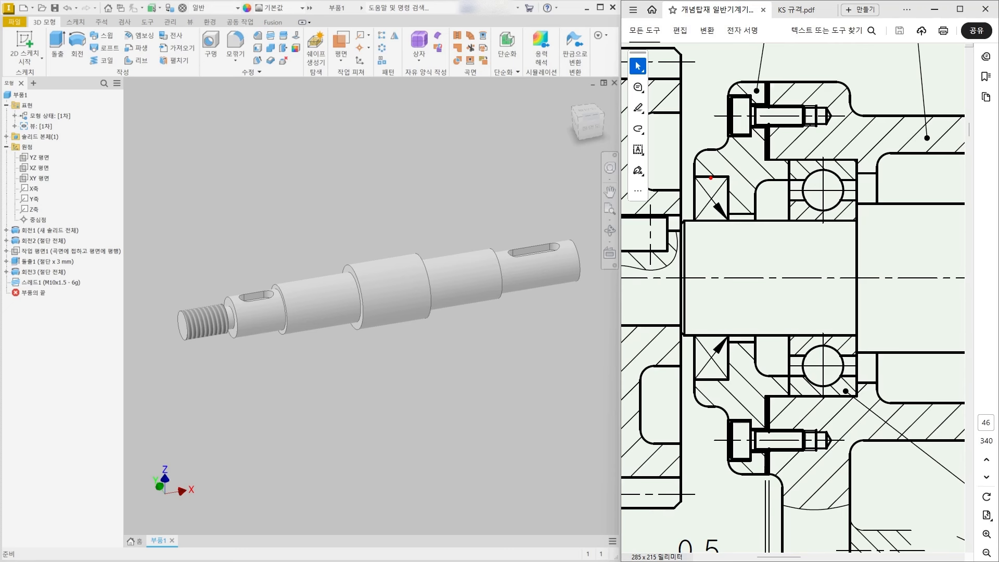
mouse_move(711, 178)
mouse_down()
mouse_move(711, 378)
mouse_move(720, 363)
mouse_up()
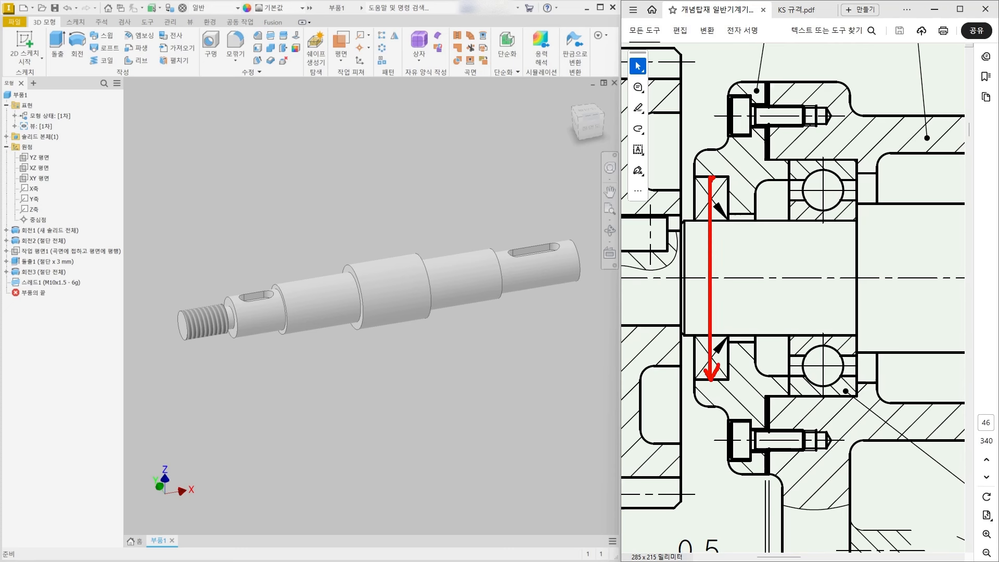
drag(711, 179, 723, 182)
mouse_move(741, 223)
mouse_down()
mouse_move(740, 334)
mouse_move(749, 316)
mouse_move(731, 237)
mouse_move(755, 238)
mouse_up()
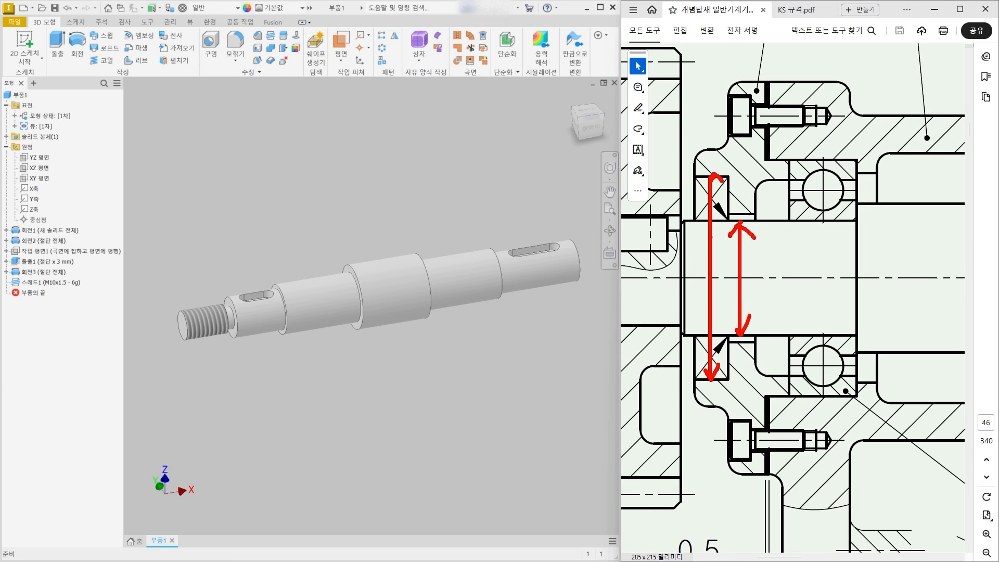
key(ctrl+z)
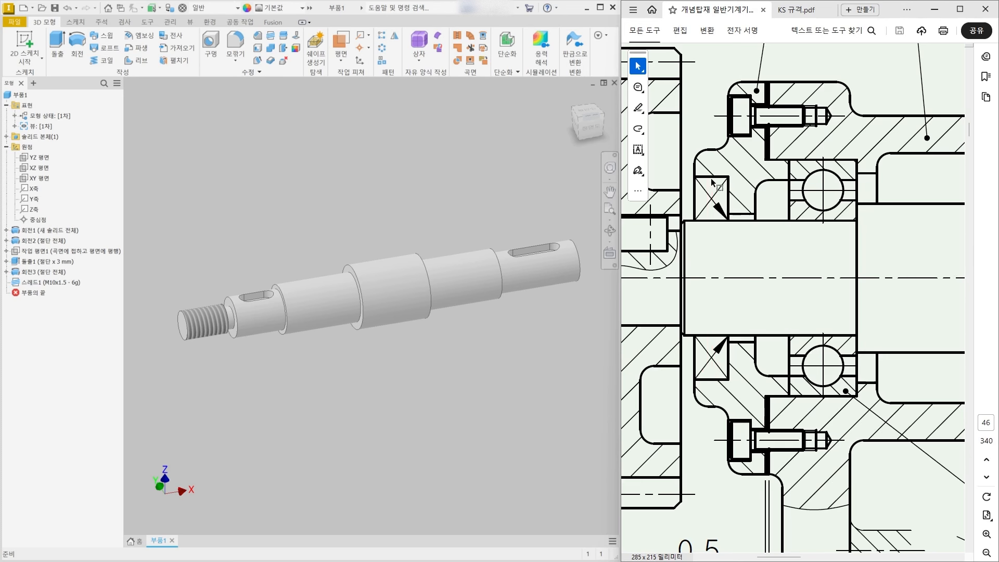
mouse_move(698, 177)
mouse_down()
mouse_move(734, 180)
mouse_move(701, 191)
mouse_up()
key(Escape)
- Find the oil seal dimension tables for the S and G series in the KS standards PDF
click(796, 9)
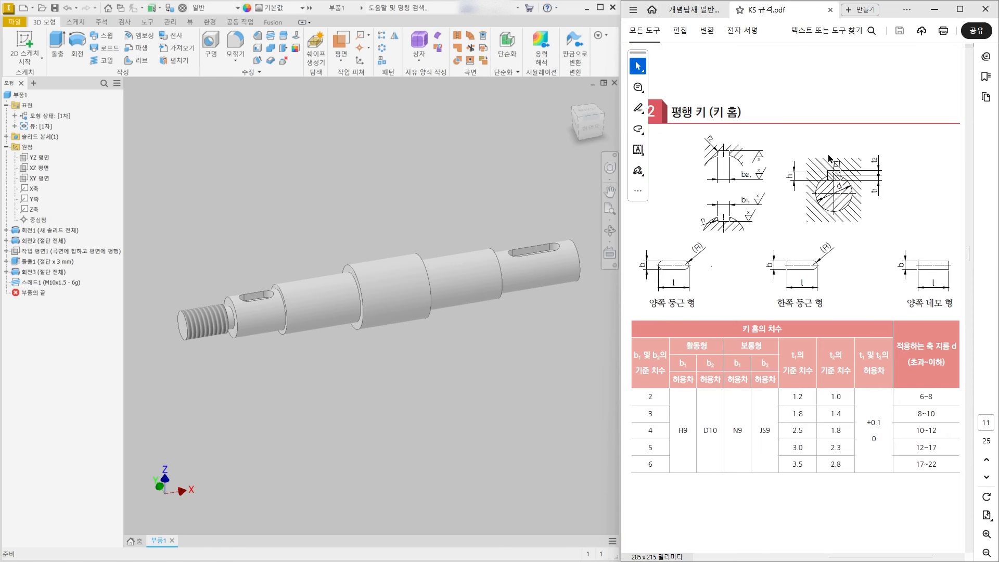
ctrl+scroll(863, 256, down, 6)
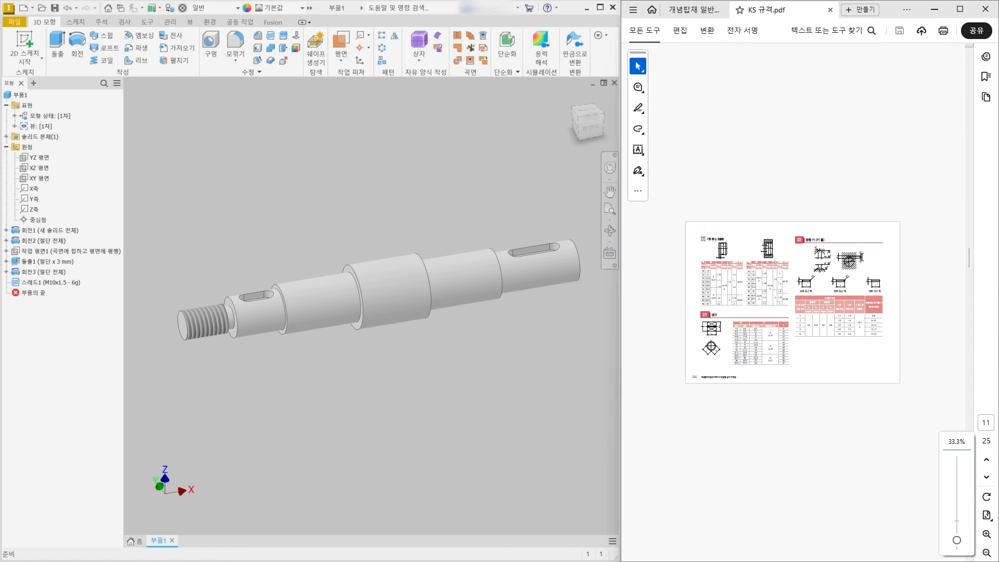
scroll(862, 257, down, 4)
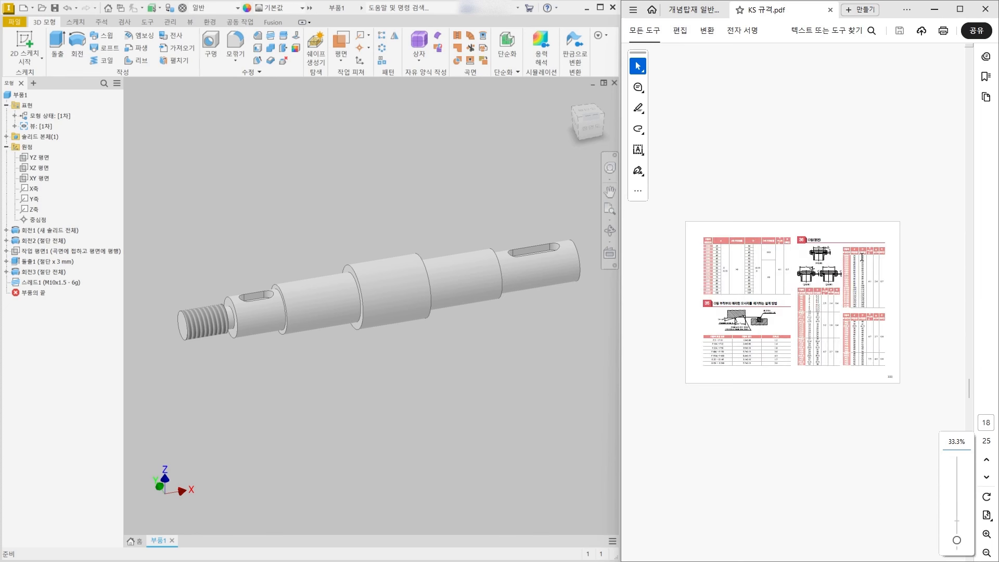
ctrl+scroll(814, 267, up, 2)
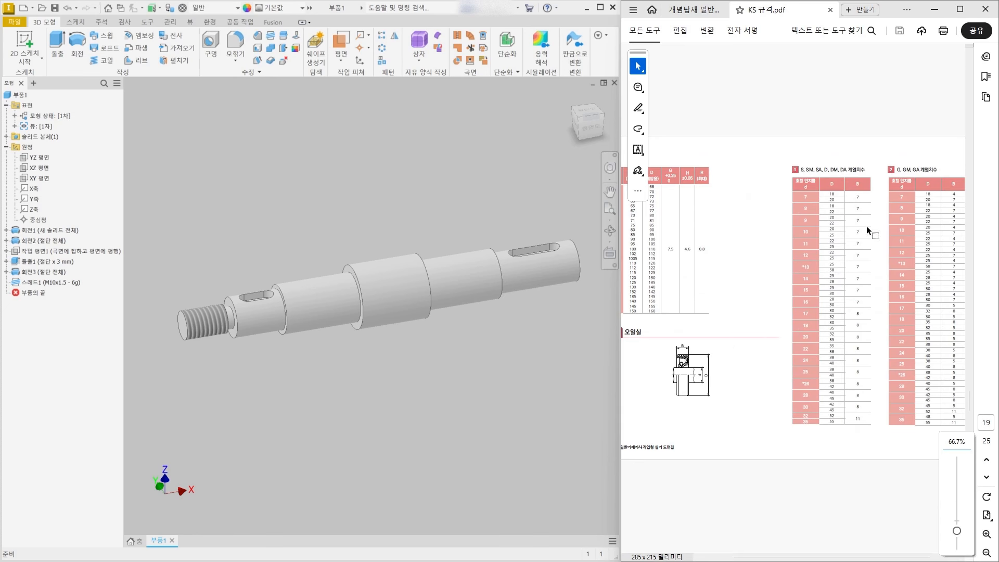
ctrl+scroll(885, 209, up, 1)
ctrl+scroll(904, 185, up, 1)
ctrl+scroll(913, 148, down, 1)
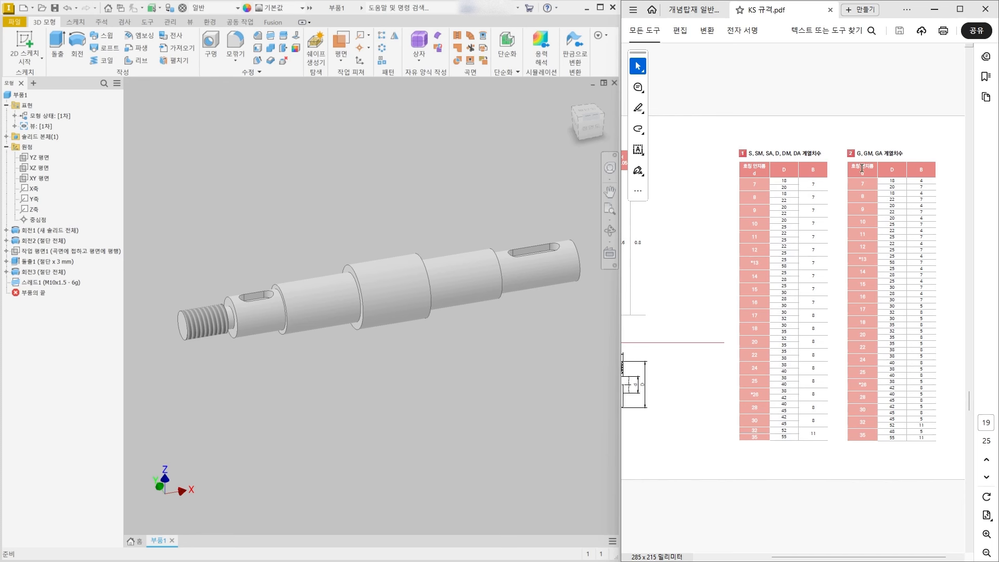
click(313, 267)
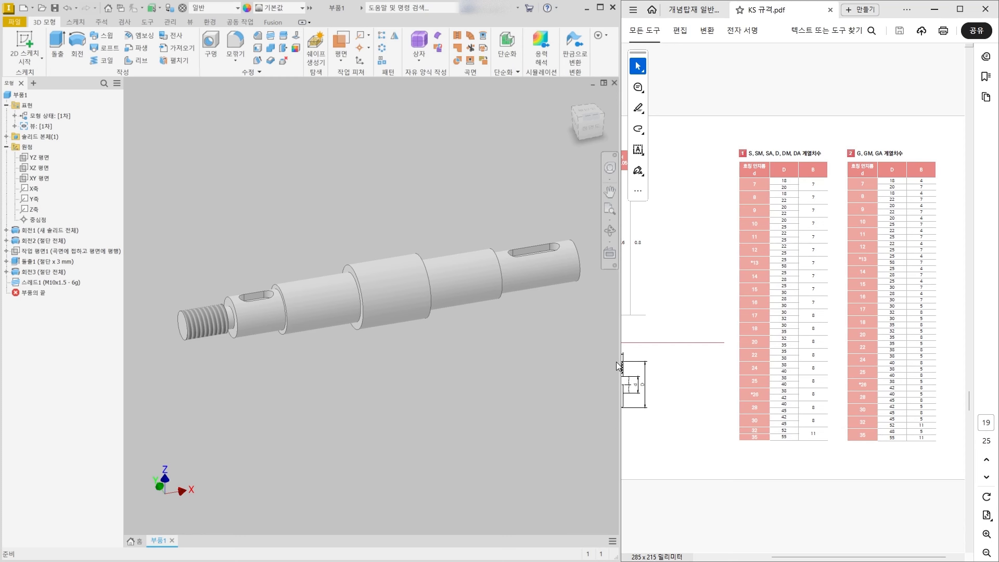
click(894, 456)
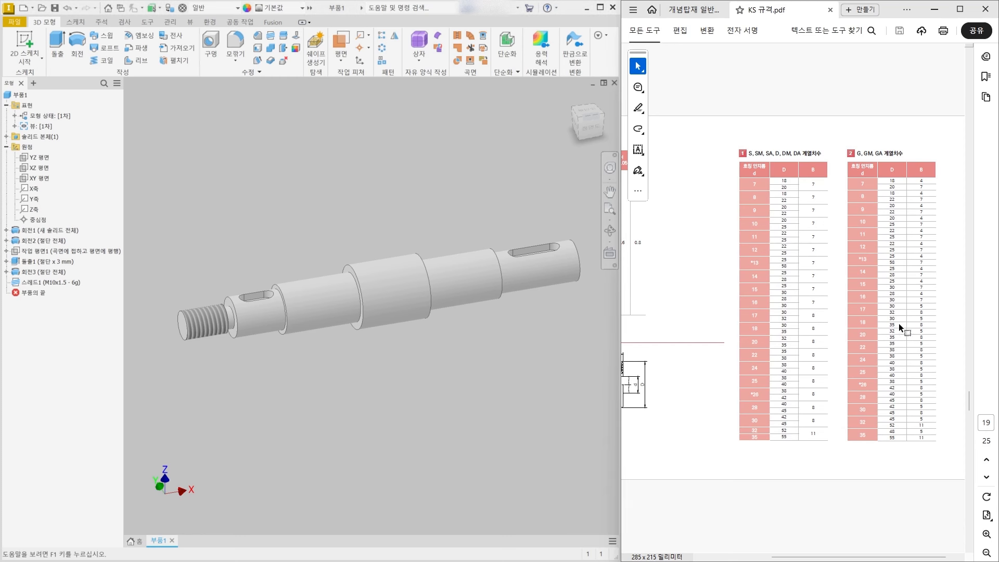
- Look up the width B of the G-series oil seal with 17 mm inner diameter and 30 mm outer diameter
ctrl+scroll(898, 323, up, 2)
ctrl+scroll(913, 301, up, 2)
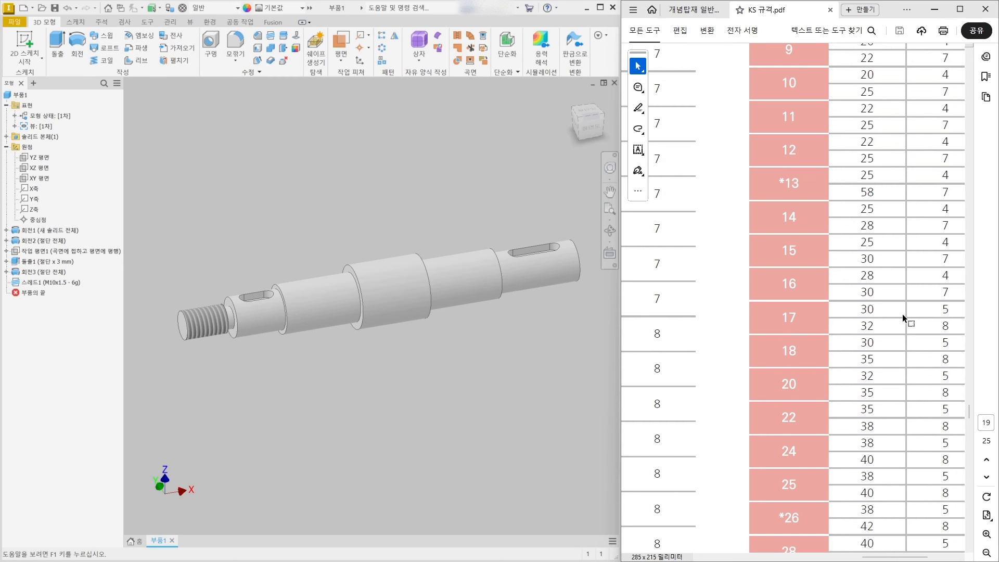
drag(860, 311, 875, 311)
click(937, 308)
drag(937, 308, 948, 312)
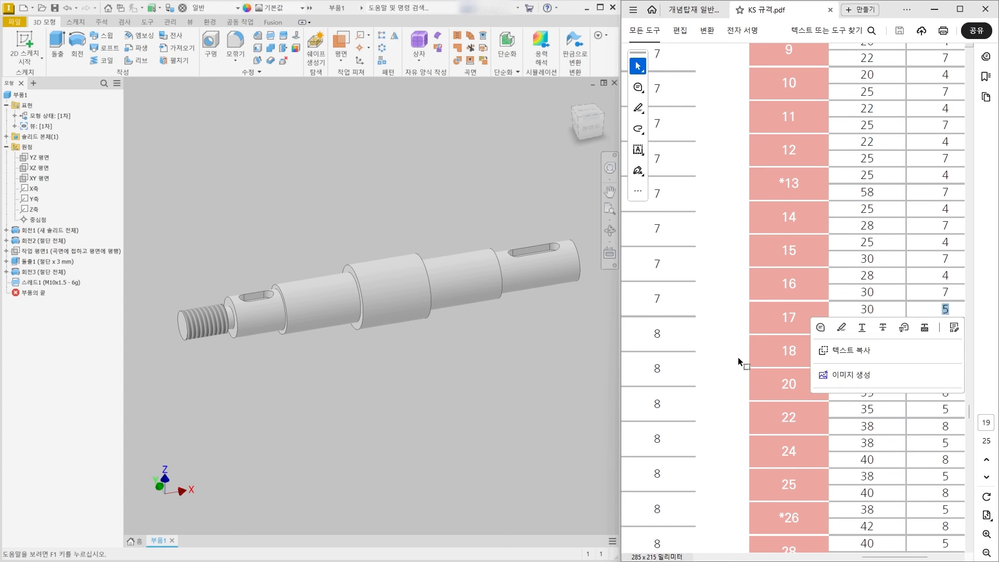
- Find section 38 of the KS standard on oil seal mounting, covering shaft and housing chamfers and rounding
ctrl+scroll(739, 358, down, 1)
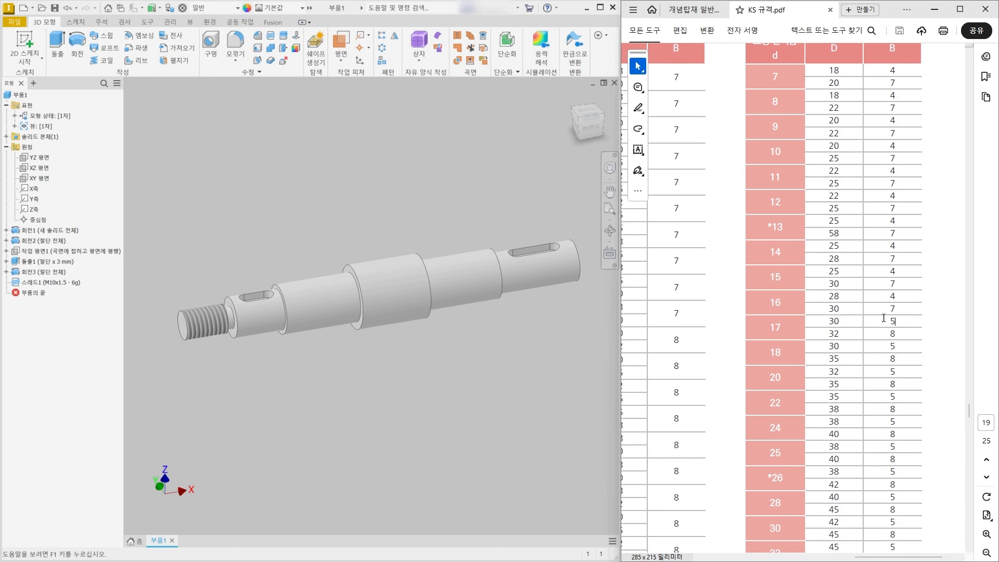
ctrl+scroll(904, 361, down, 3)
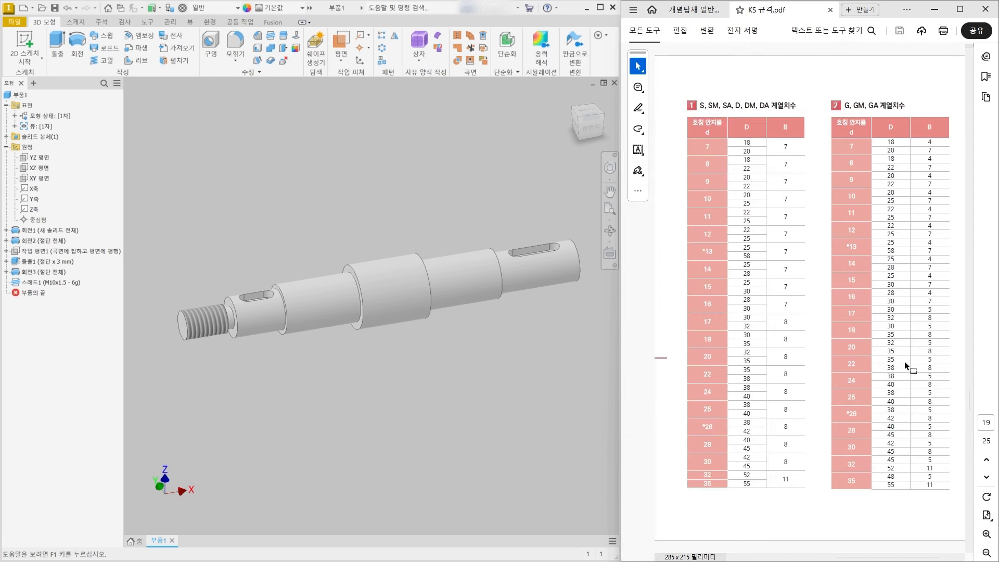
ctrl+scroll(905, 361, down, 2)
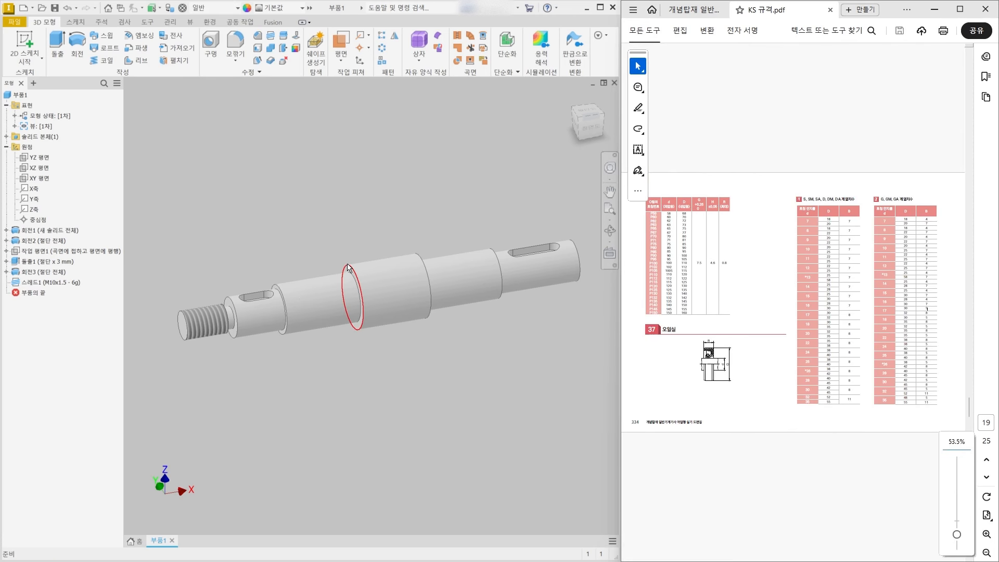
scroll(770, 326, down, 2)
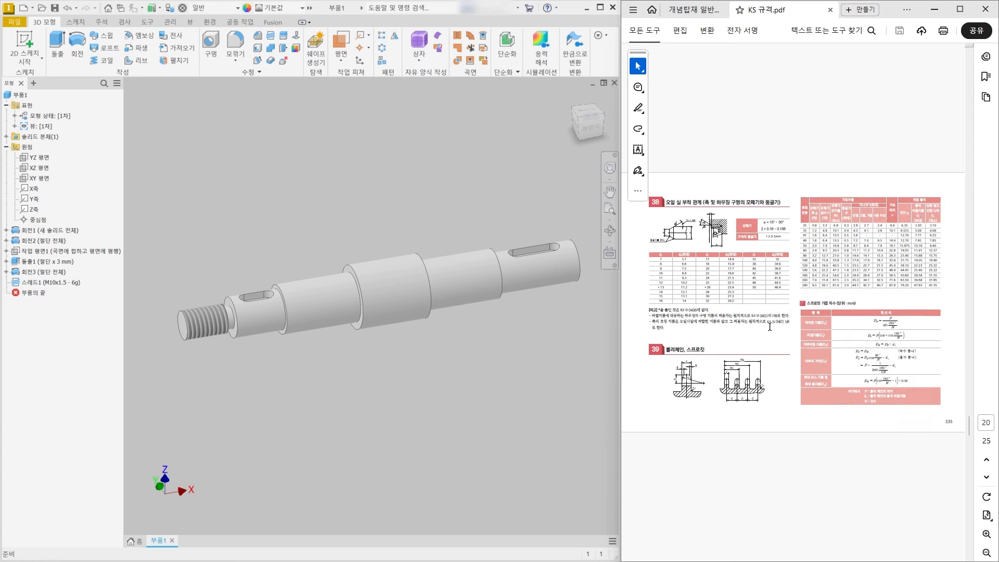
ctrl+scroll(680, 270, up, 5)
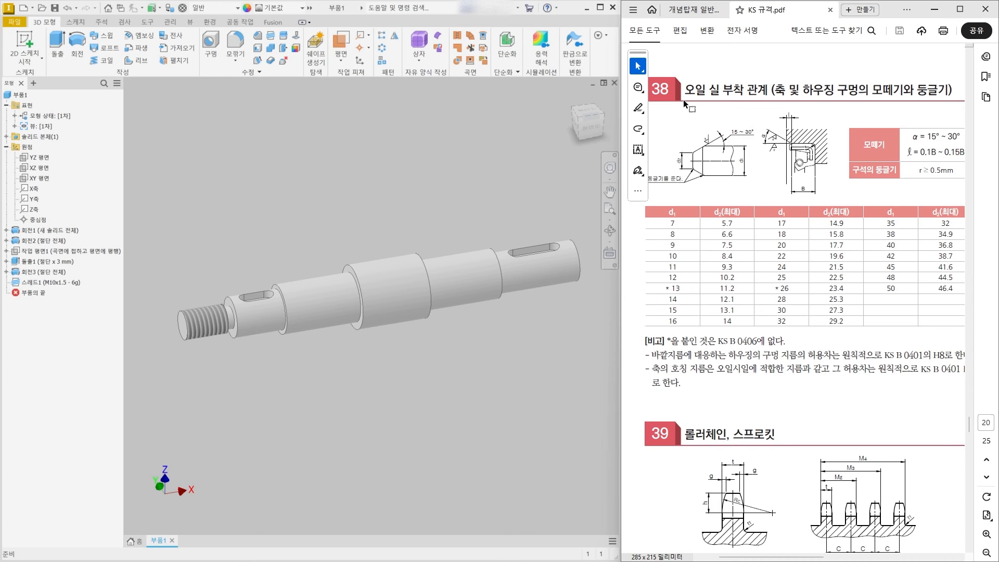
- Compare the oil seal position in the assembly drawing with the standard's shaft-end chamfer detail and its permitted angle
key(ctrl+Tab)
ctrl+scroll(828, 328, up, 2)
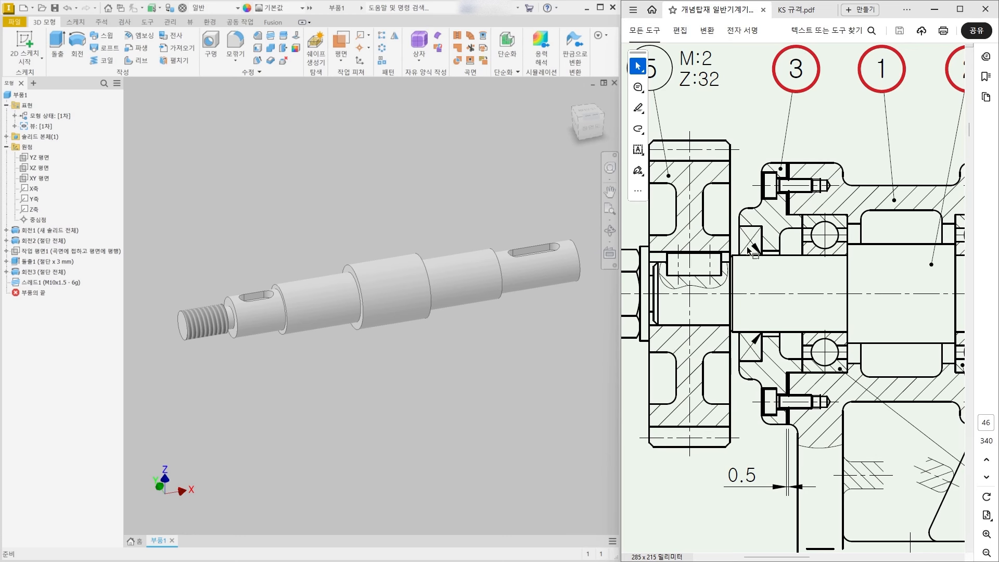
click(796, 9)
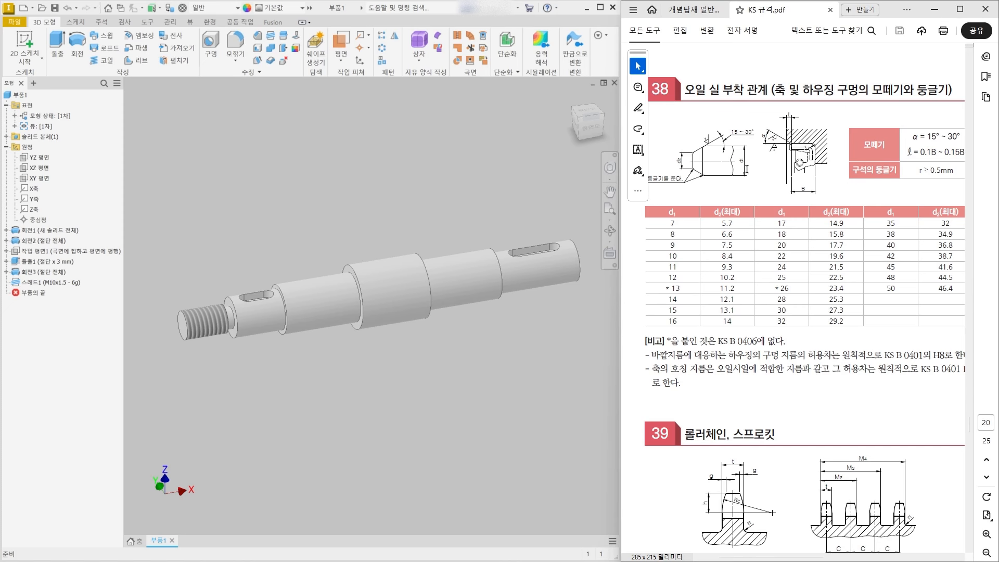
ctrl+scroll(689, 129, up, 5)
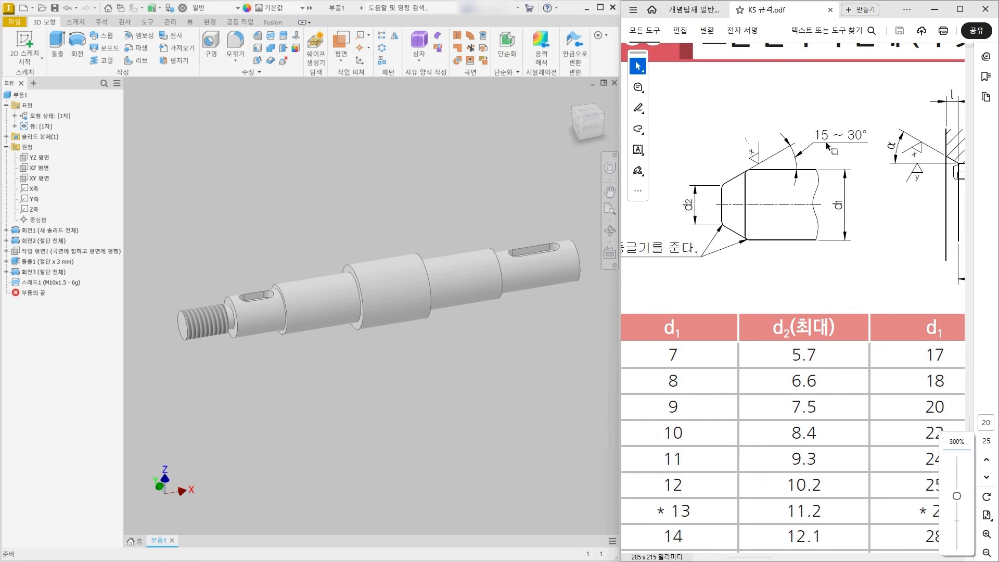
ctrl+scroll(826, 142, down, 2)
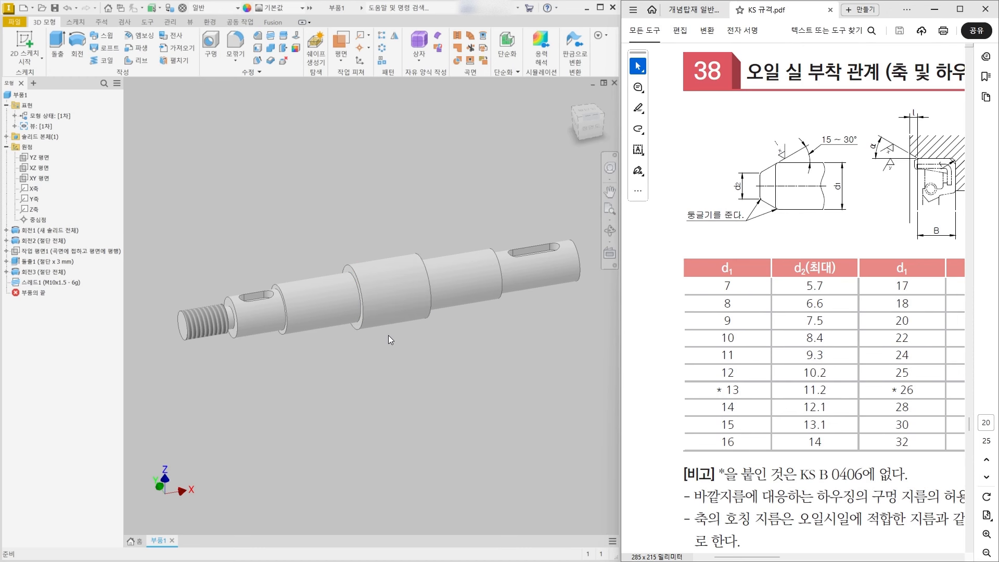
click(610, 192)
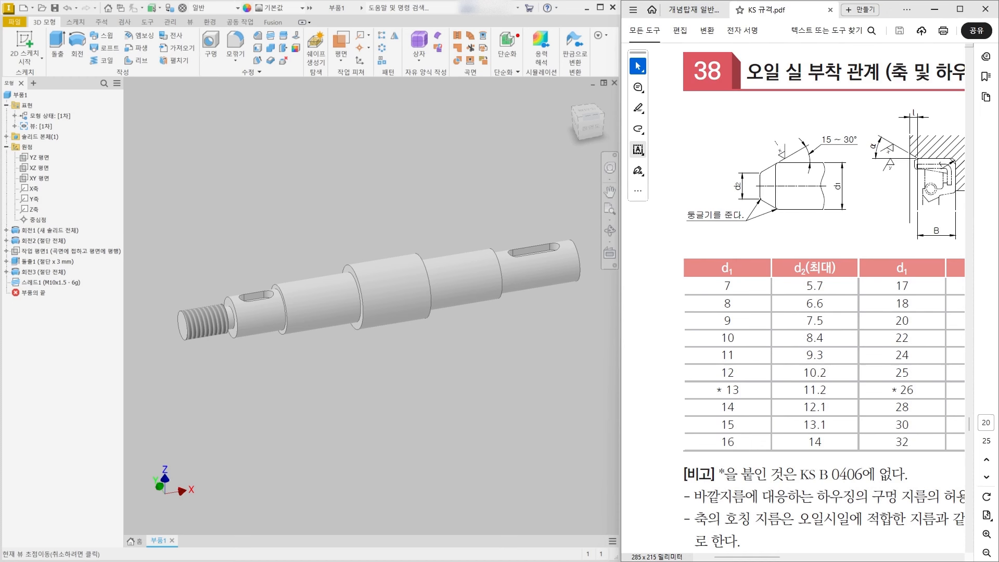
mouse_move(673, 116)
mouse_down()
mouse_move(680, 131)
mouse_move(699, 129)
mouse_up()
mouse_move(703, 129)
mouse_down()
mouse_move(707, 116)
mouse_move(764, 125)
mouse_move(690, 171)
mouse_move(730, 145)
mouse_up()
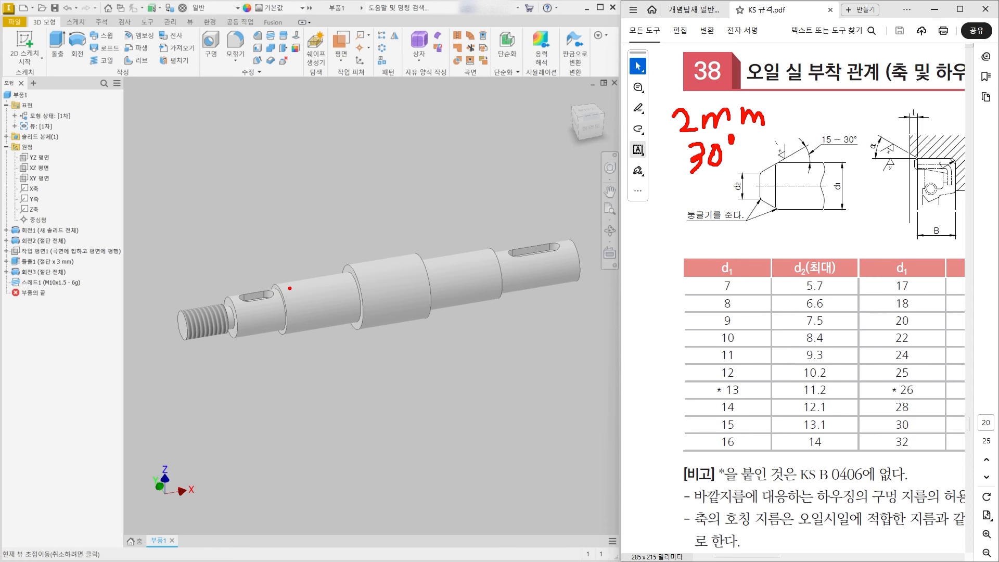
key(Escape)
- Identify the two oil seal seats on either side of the shaft's largest diameter, checking them against the assembly drawing
shift+middle_drag(389, 351, 356, 345)
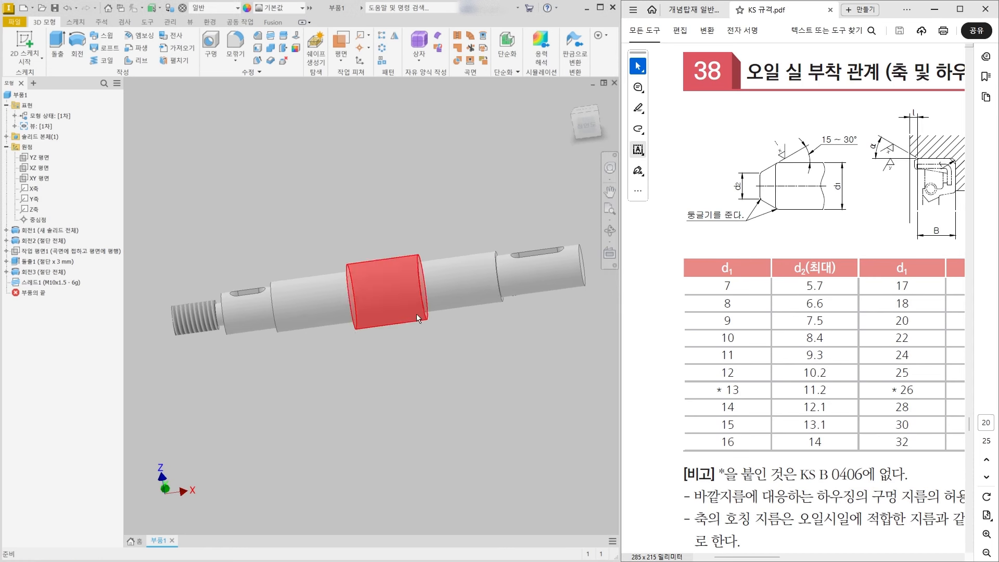
scroll(485, 286, up, 3)
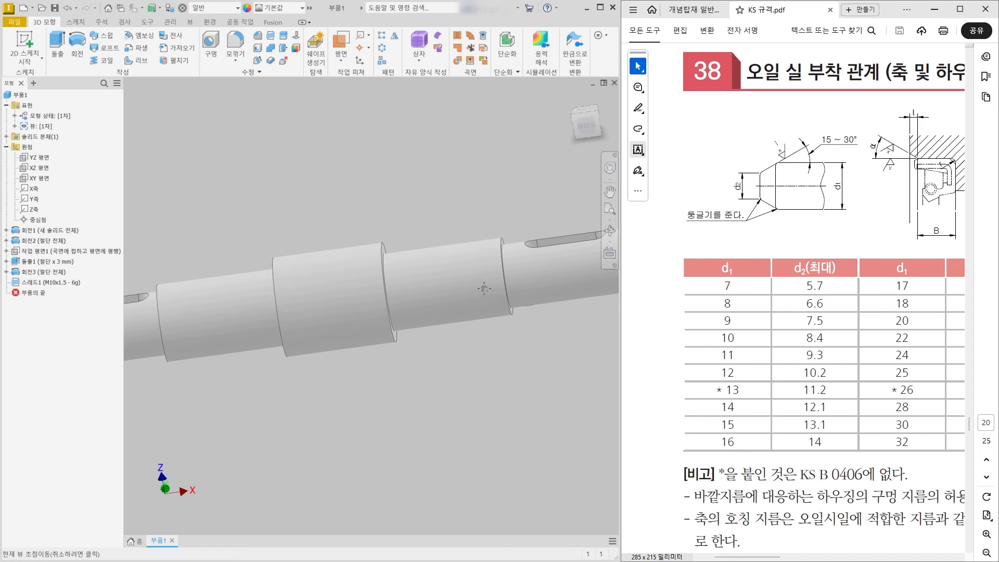
click(695, 9)
middle_drag(260, 341, 324, 339)
scroll(364, 350, down, 3)
click(323, 302)
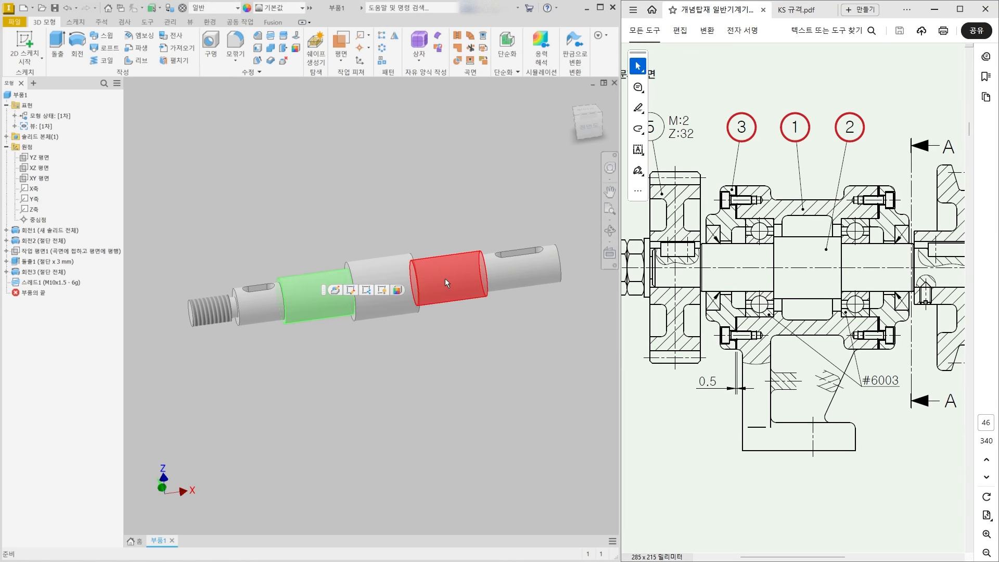
click(445, 279)
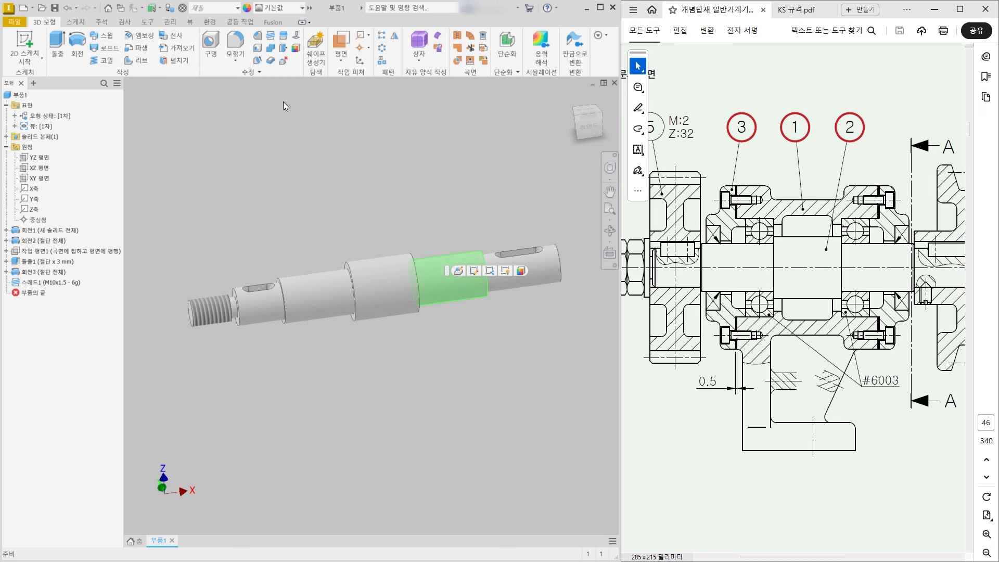
- Chamfer the outer edge of the seal seat on the threaded side by distance and angle, 2 mm at 30 degrees from the cylindrical face
click(260, 38)
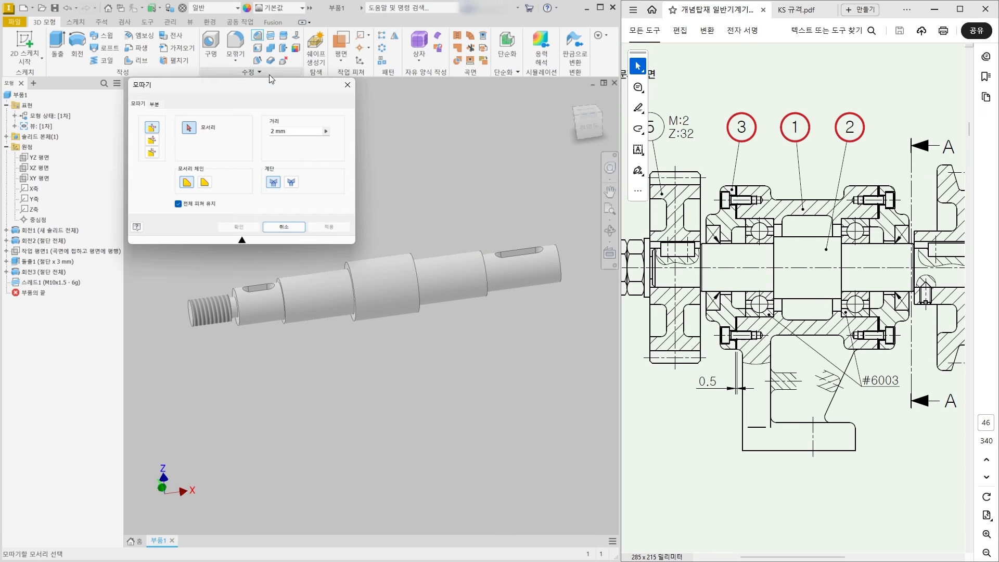
click(152, 141)
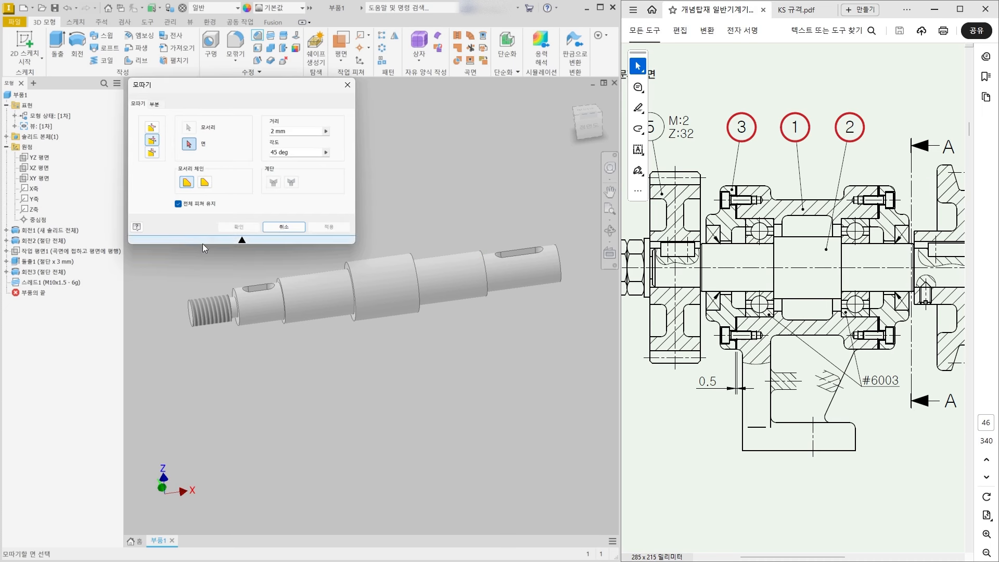
scroll(241, 272, up, 5)
click(398, 351)
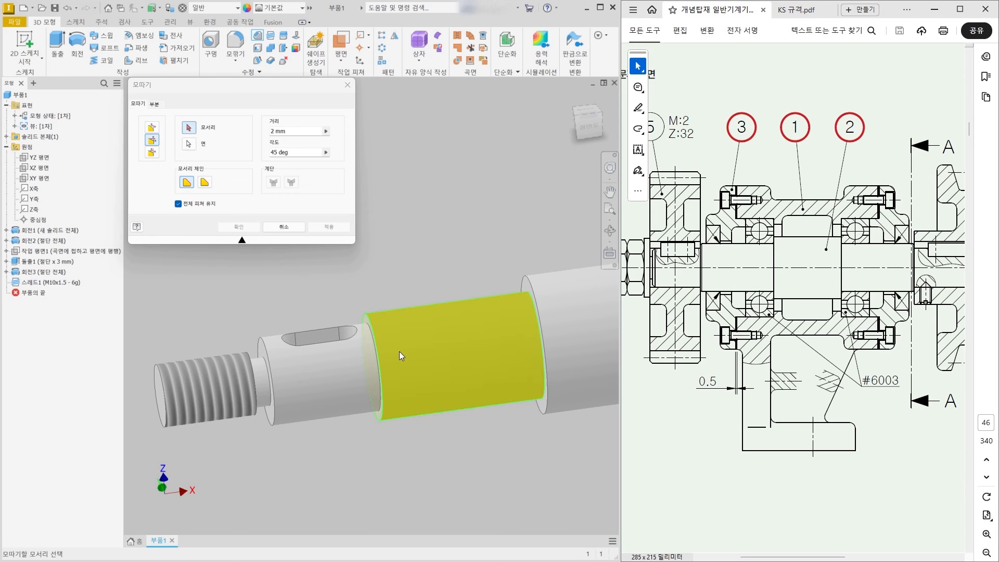
click(370, 320)
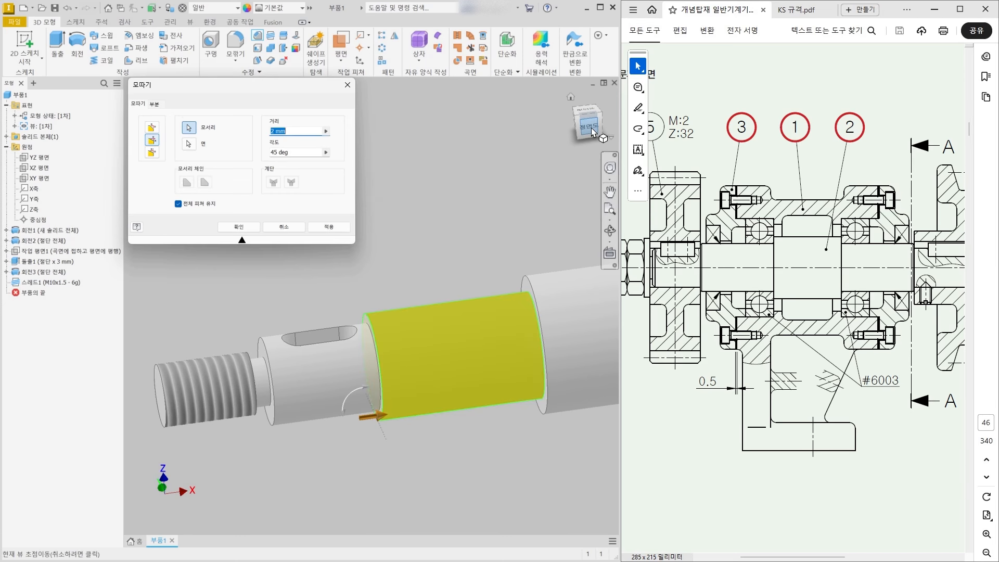
click(593, 129)
scroll(315, 298, up, 5)
middle_drag(323, 296, 481, 310)
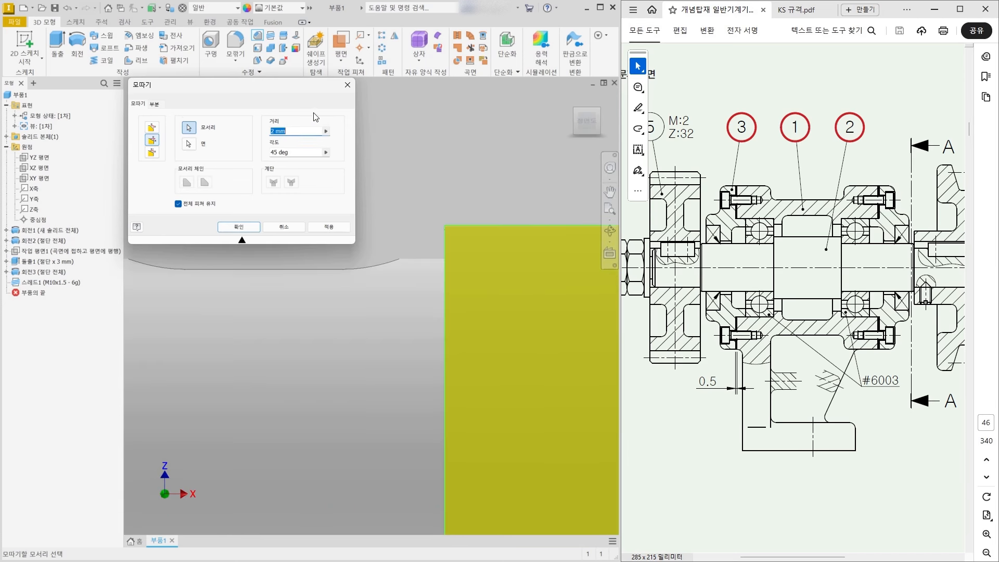
click(298, 152)
text(30)
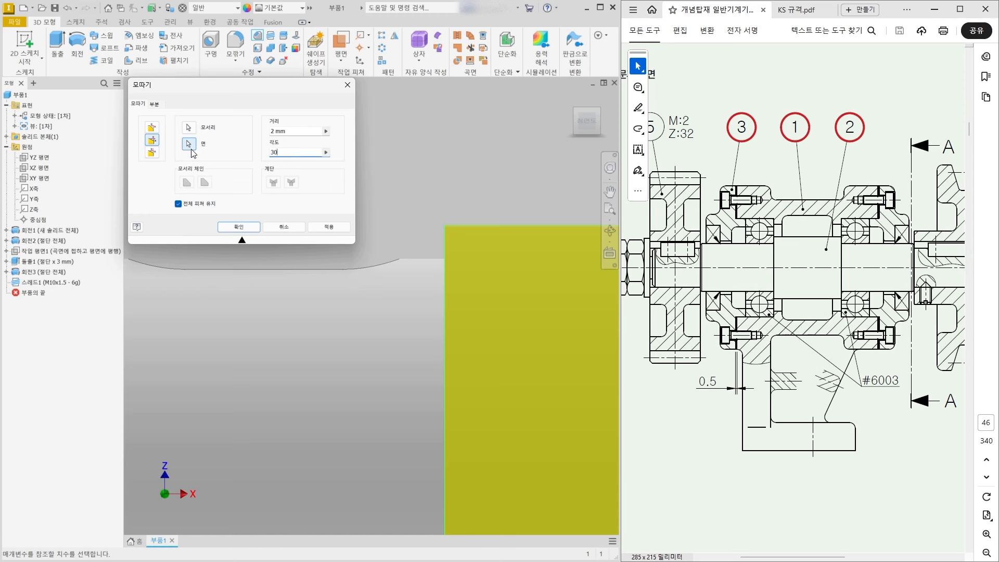
scroll(475, 255, up, 3)
middle_drag(475, 256, 473, 257)
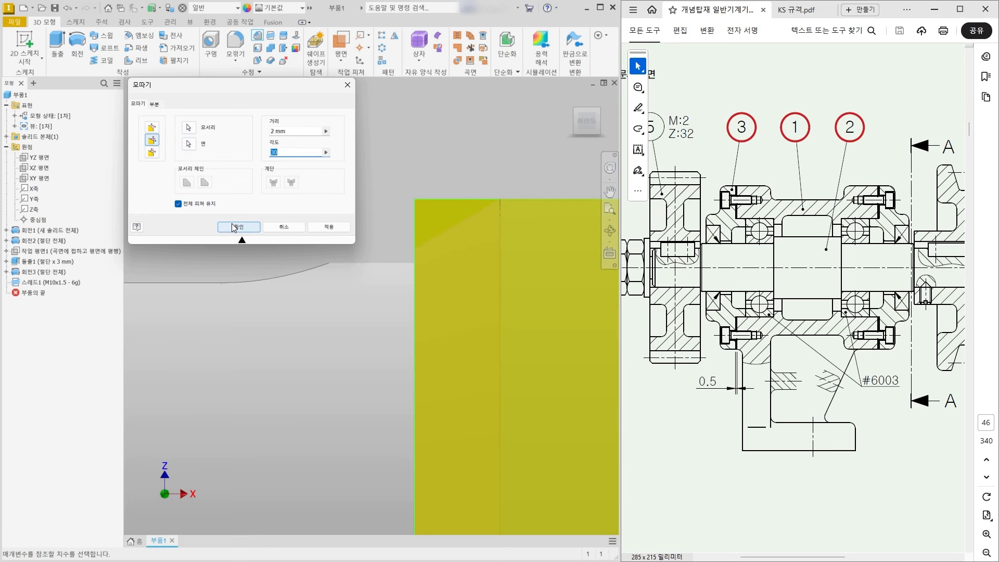
click(235, 228)
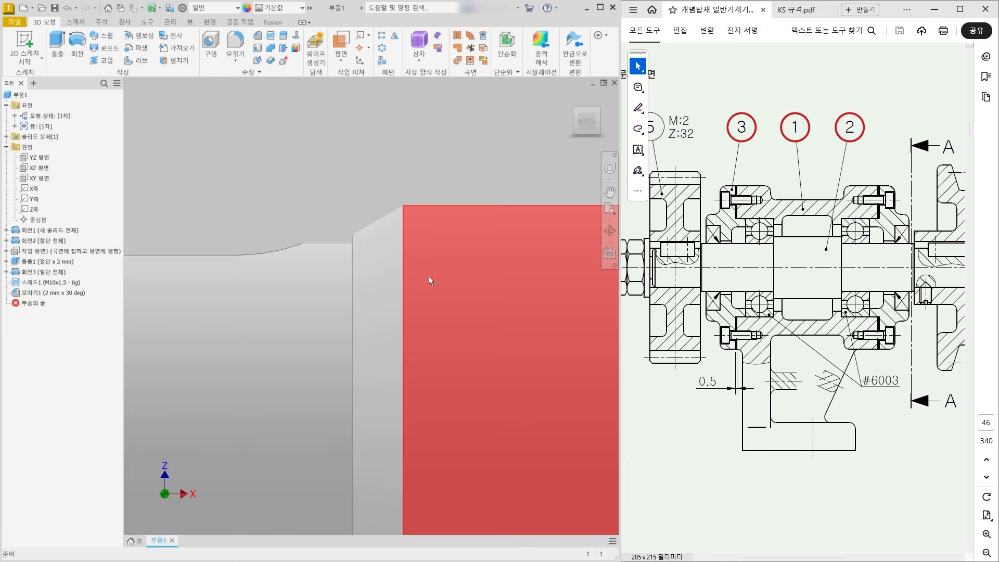
- Round the smaller-diameter edge of the threaded-side seal seat chamfer with a 0.5 mm fillet, following the standard's rounding detail
middle_drag(428, 276, 441, 257)
scroll(360, 232, up, 5)
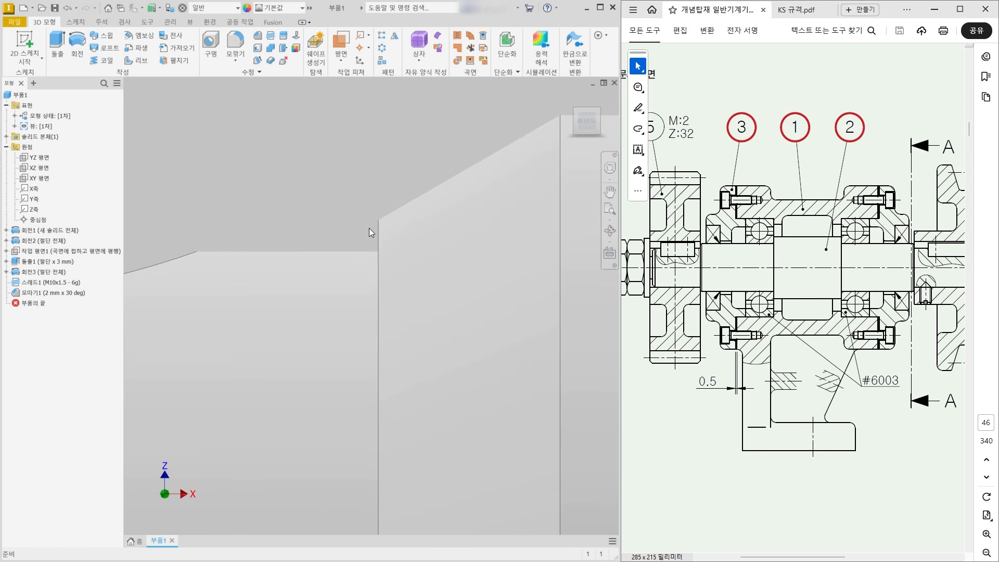
drag(377, 223, 376, 252)
click(795, 10)
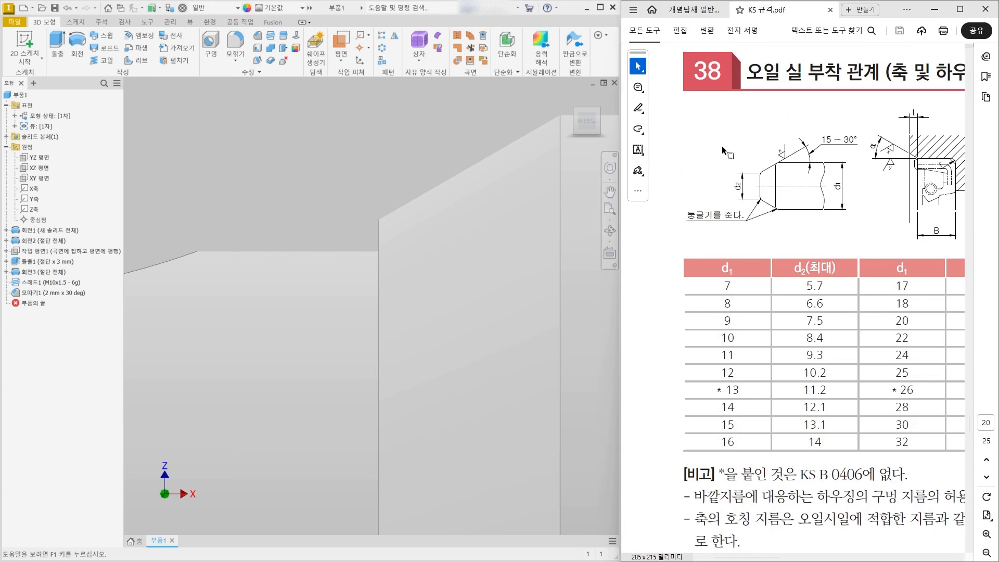
click(695, 10)
click(237, 41)
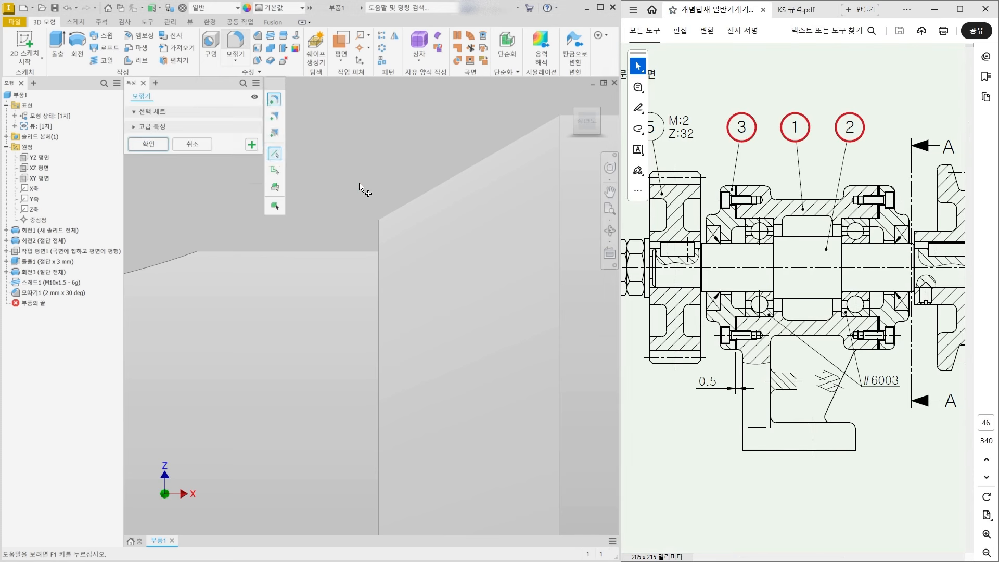
click(378, 241)
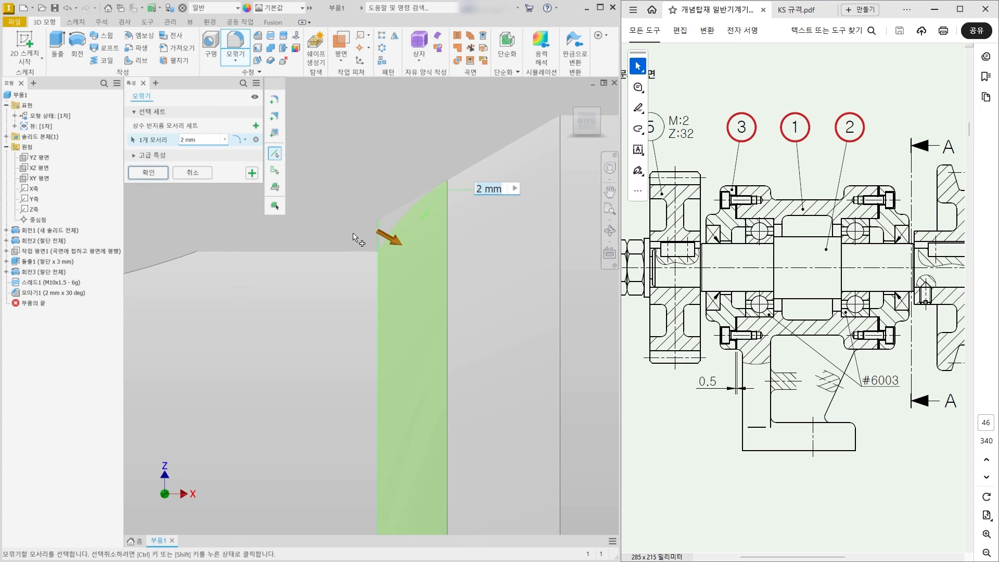
text(0.)
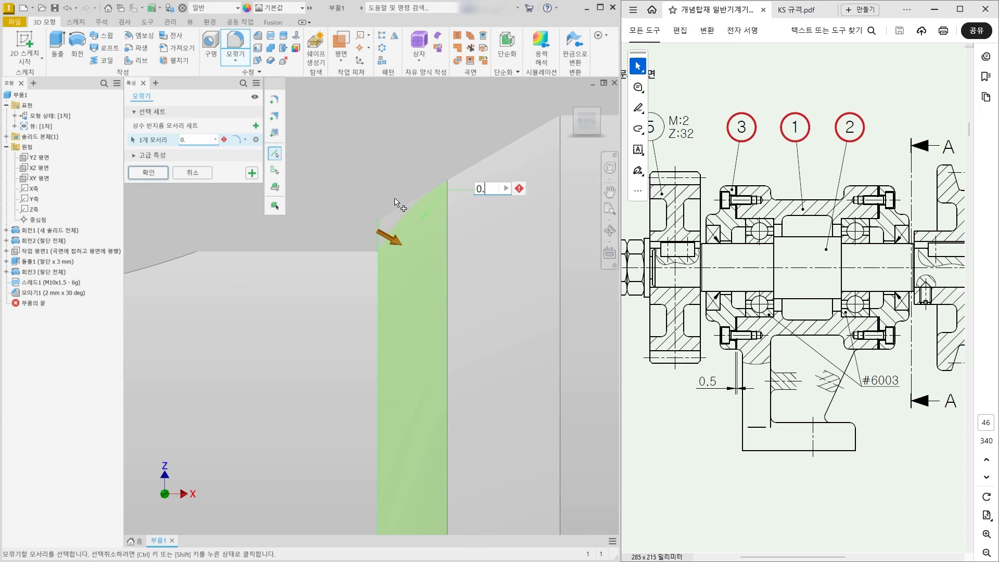
text(5)
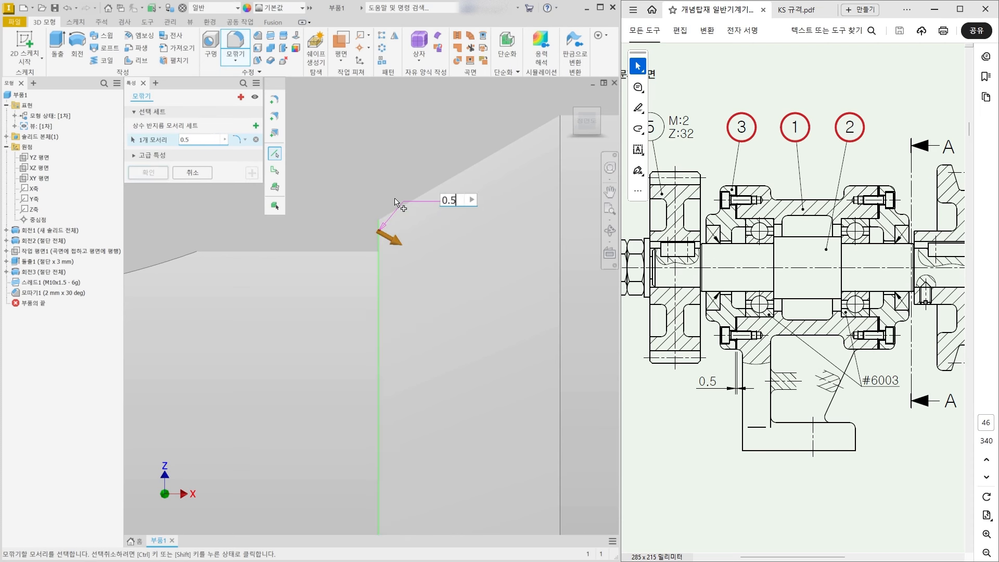
click(151, 176)
scroll(267, 229, down, 3)
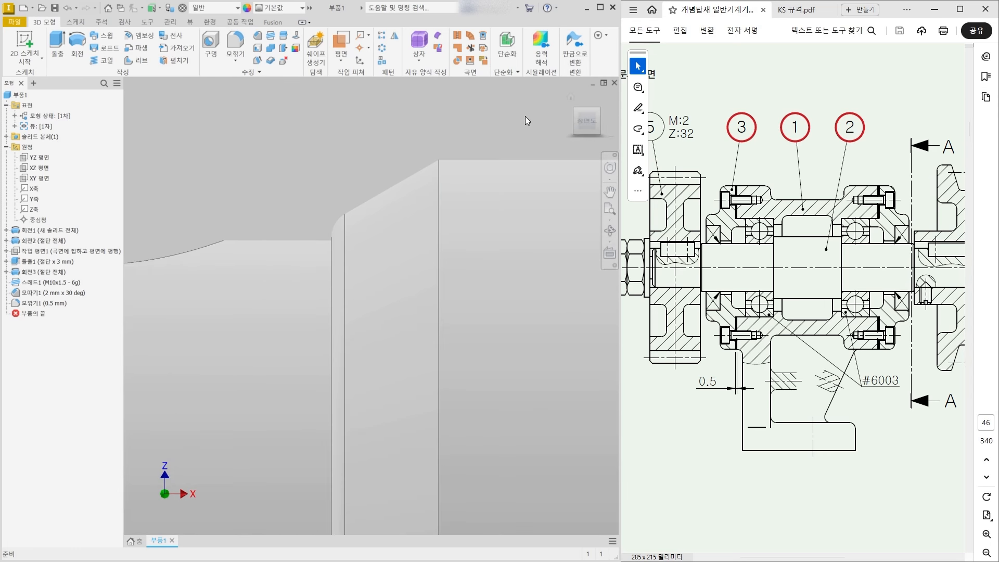
scroll(277, 267, down, 4)
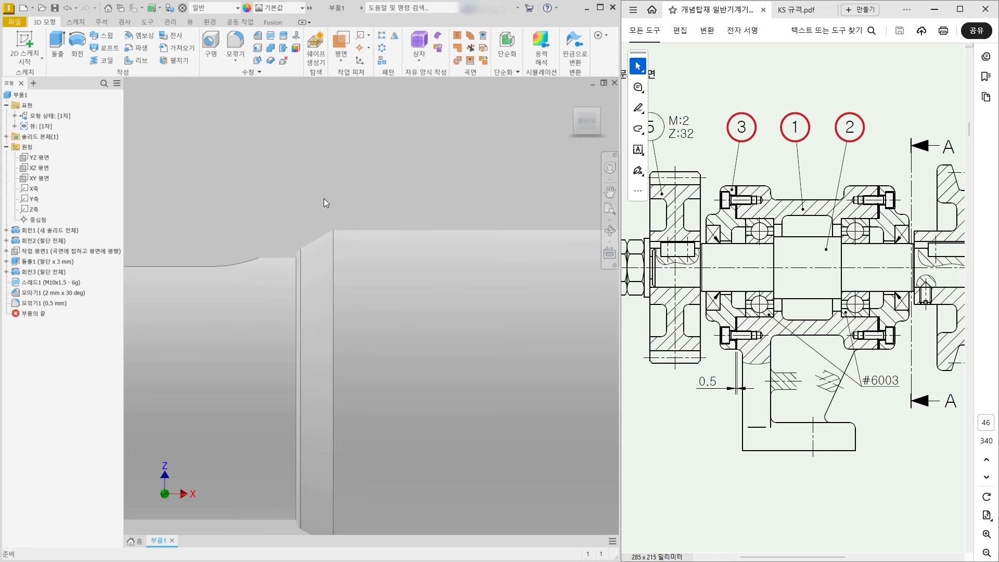
- Undo the 0.5 mm fillet and the 2 mm by 30 degree chamfer on the threaded-side seal seat
key(ctrl+z)
key(ctrl+z)
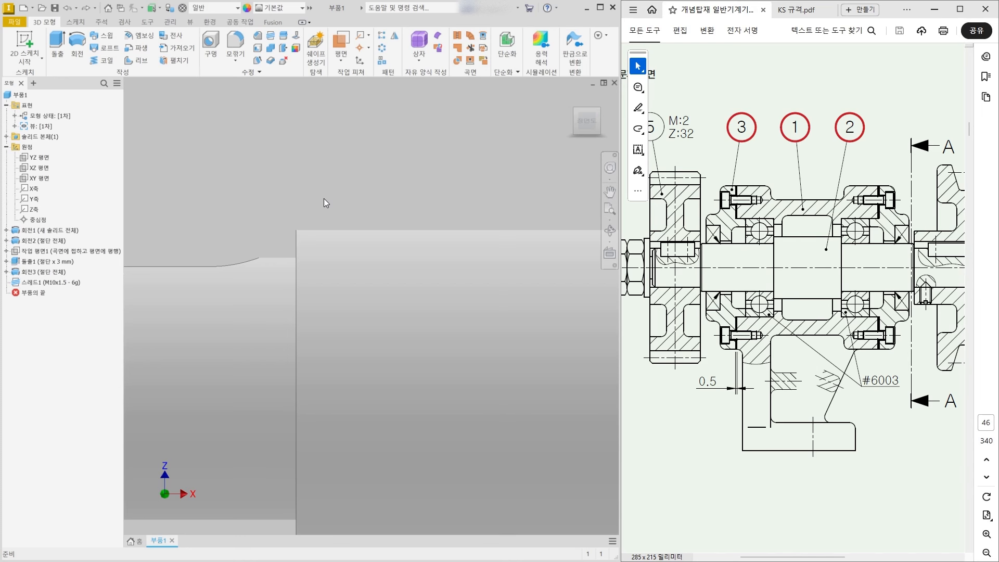
scroll(324, 198, down, 3)
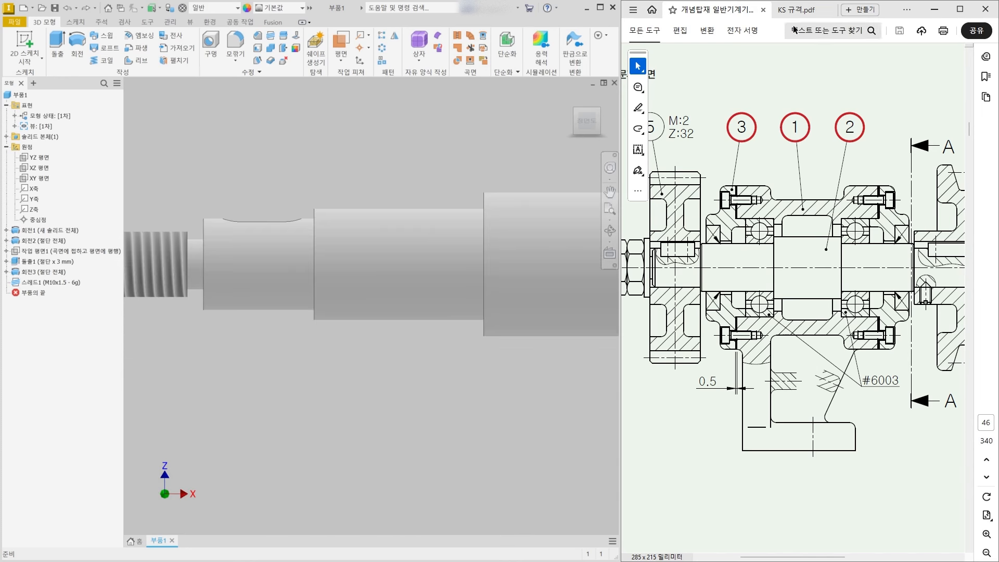
- Review the shaft-end chamfer detail in section 38 of the KS standard, marking 1 mm and 20° beside it temporarily
click(797, 10)
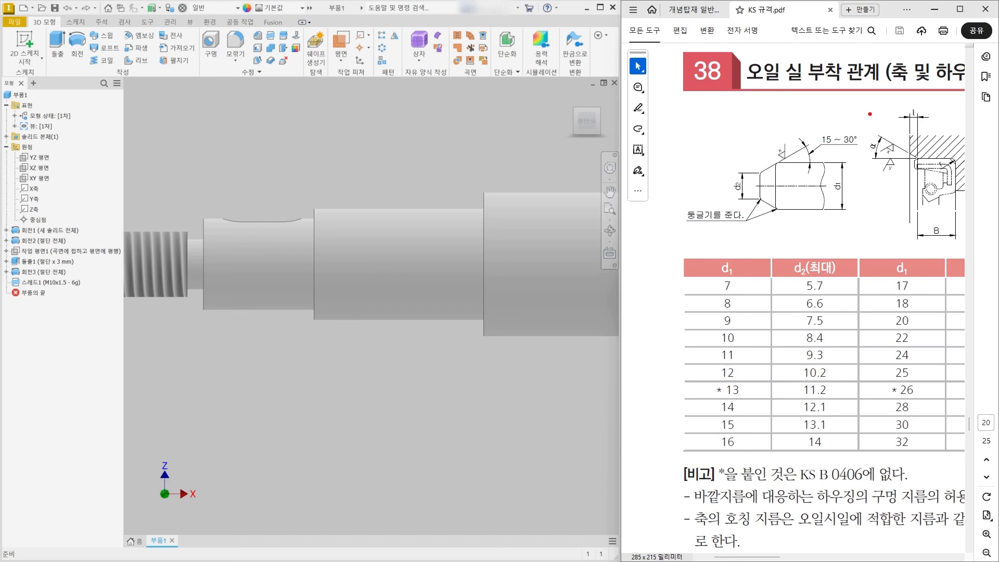
mouse_move(832, 120)
mouse_down()
mouse_move(863, 125)
mouse_move(865, 117)
mouse_up()
drag(721, 121, 723, 154)
mouse_move(732, 154)
mouse_down()
mouse_move(752, 139)
mouse_move(783, 139)
mouse_move(789, 152)
mouse_up()
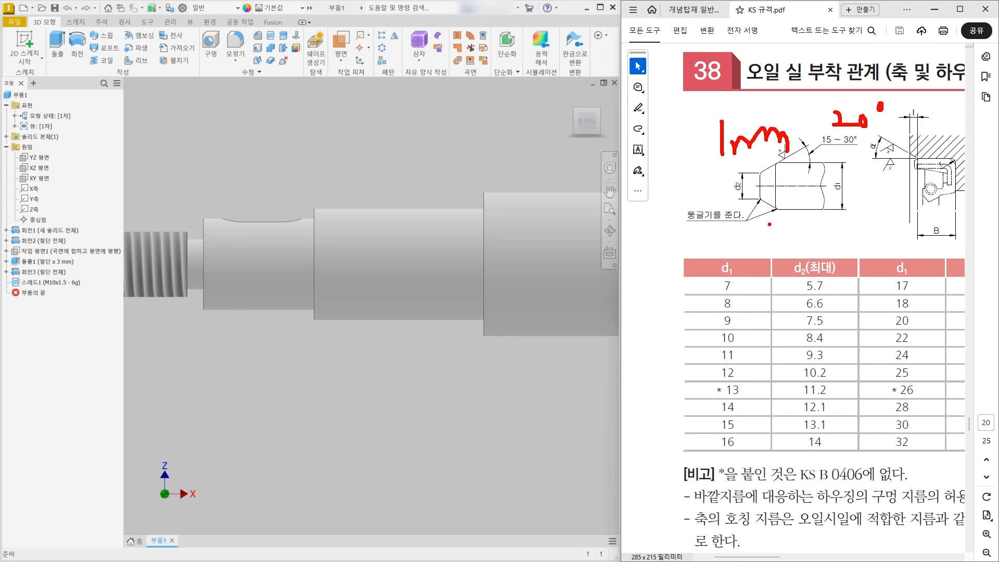
key(Escape)
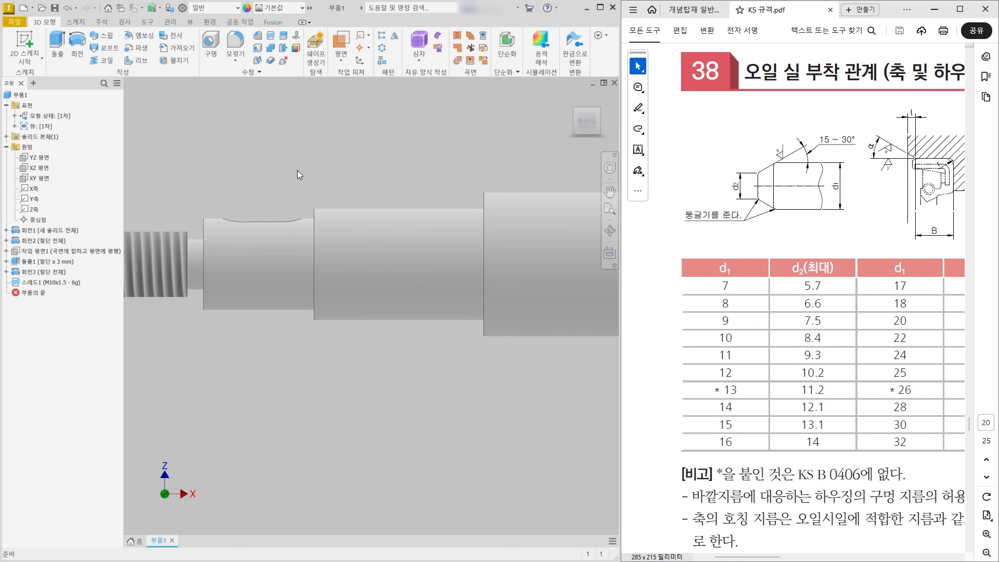
- Chamfer the outer edge of the threaded-side seal seat by distance and angle, 1 mm at 20 degrees from the cylindrical face
click(258, 35)
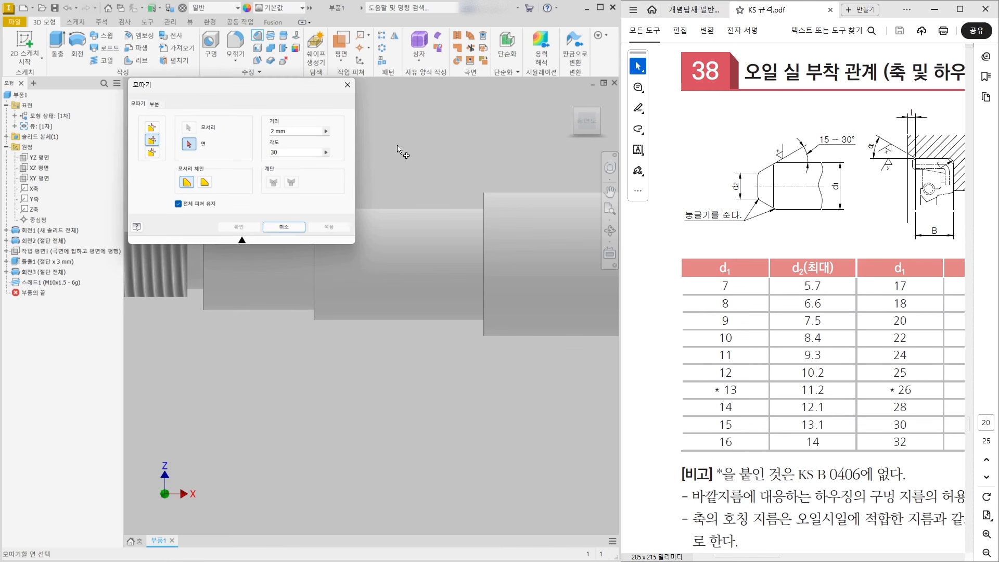
middle_drag(398, 147, 525, 154)
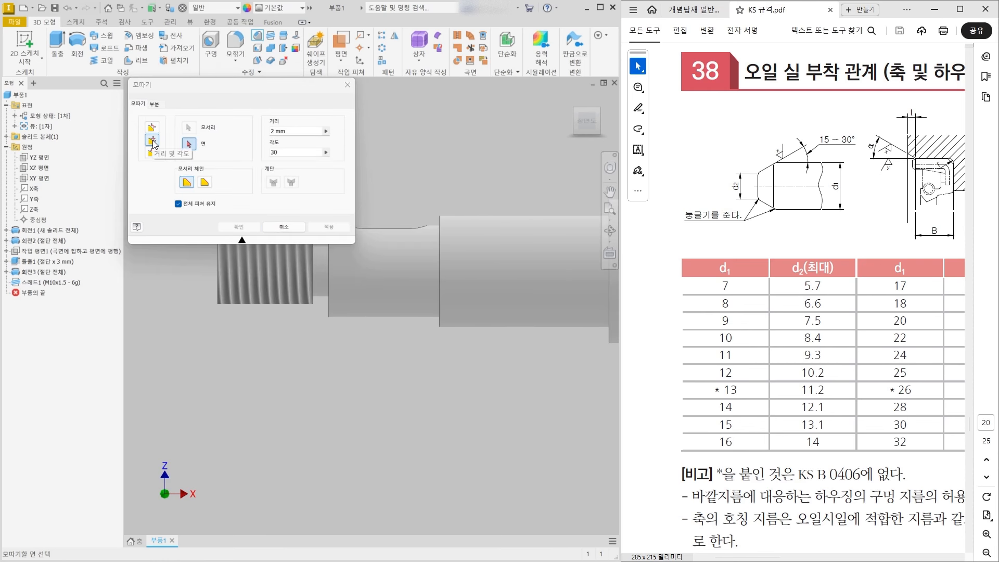
scroll(398, 396, down, 2)
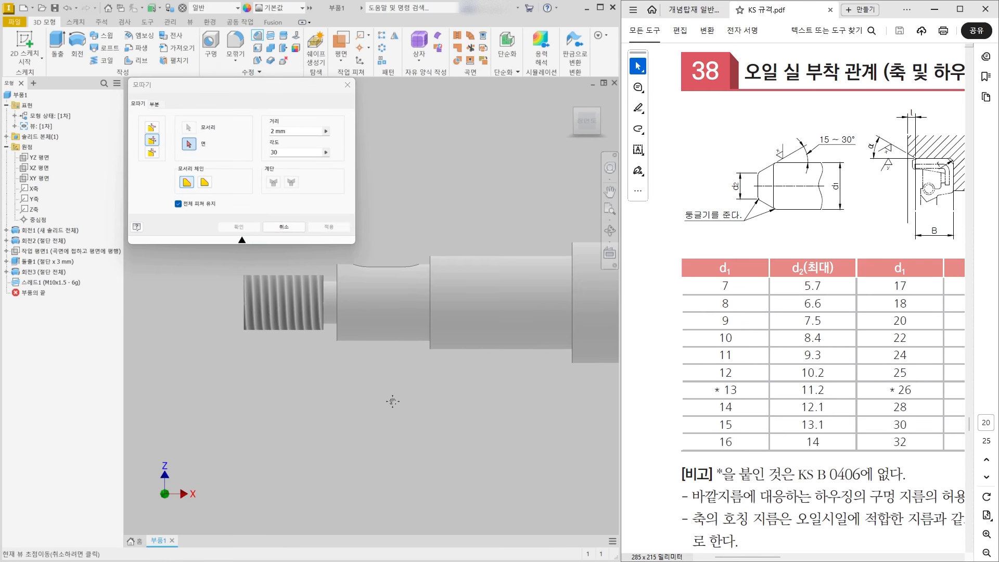
click(456, 264)
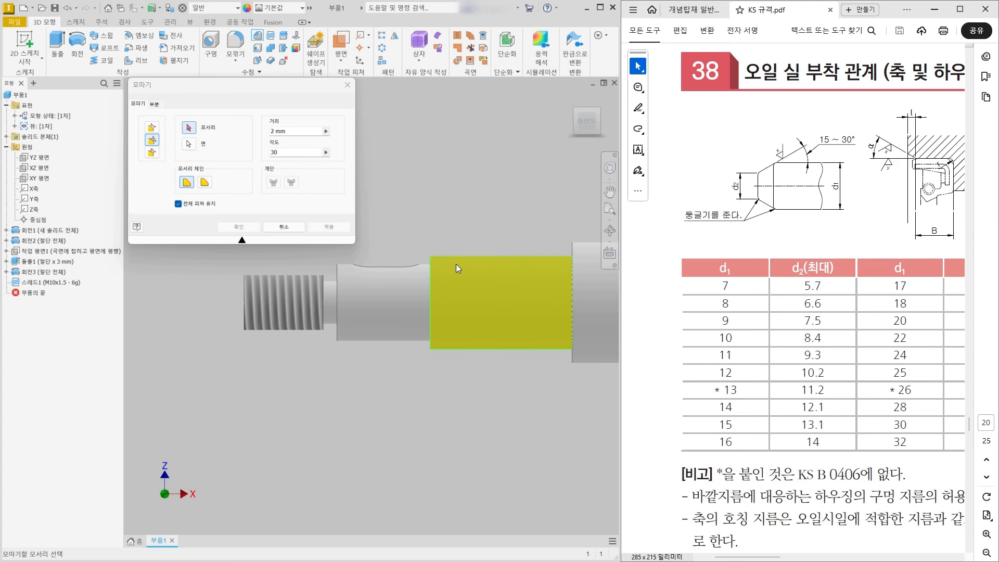
shift+middle_drag(456, 264, 407, 246)
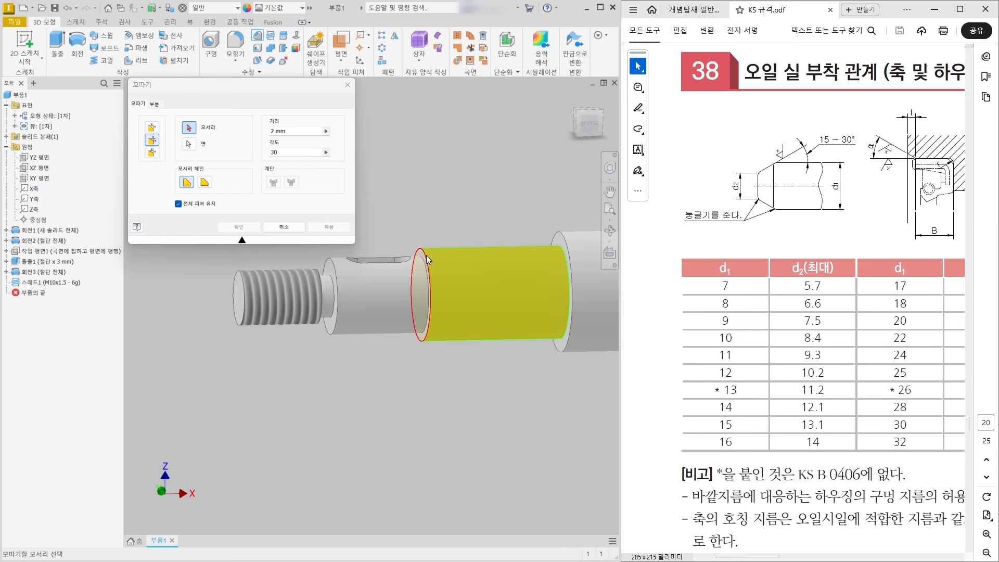
click(426, 255)
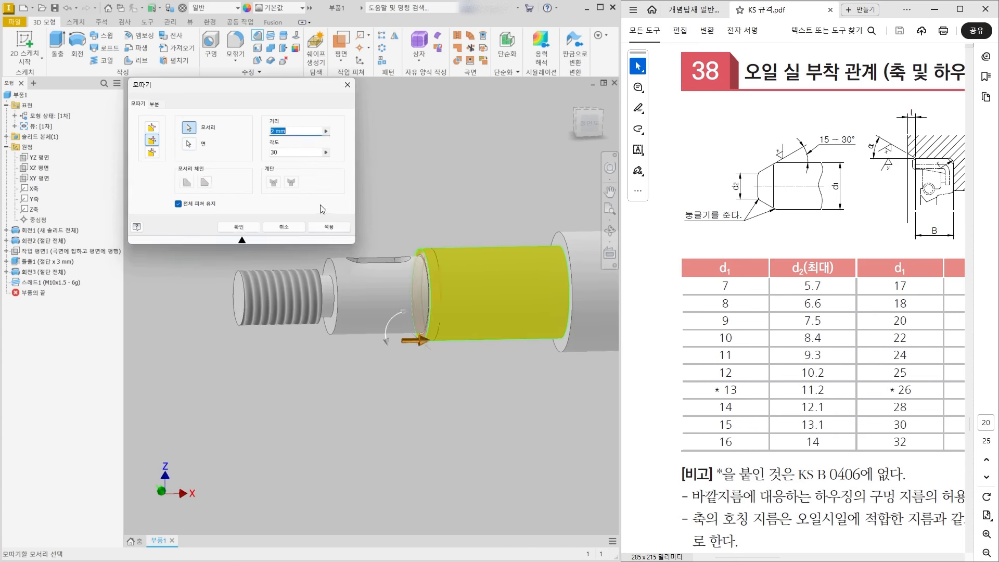
text(1)
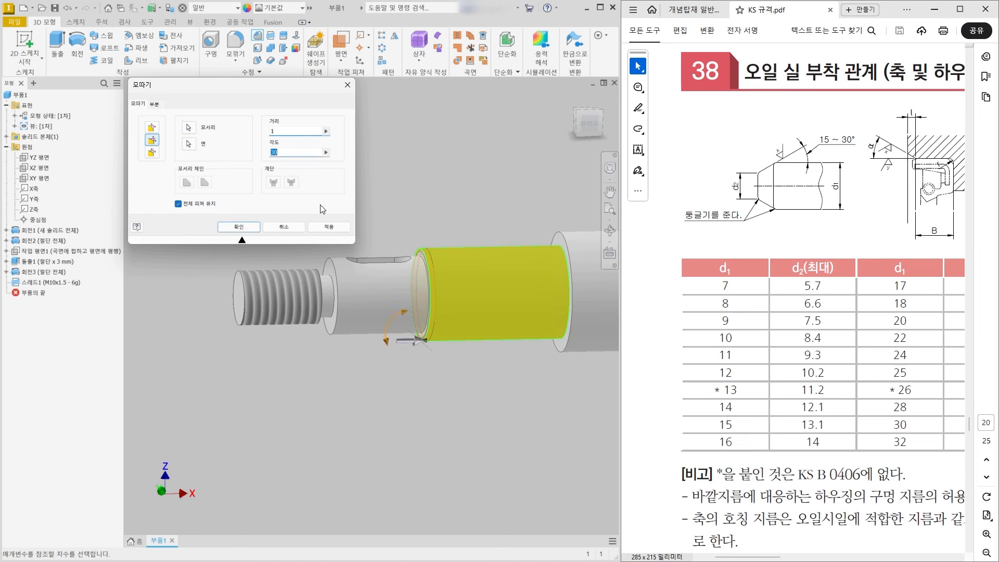
key(Tab)
text(20)
click(238, 227)
- Chamfer the outer edge of the opposite seal seat with the same 1 mm distance and 20 degree angle from its cylindrical face
middle_drag(452, 396, 373, 355)
middle_drag(350, 261, 178, 262)
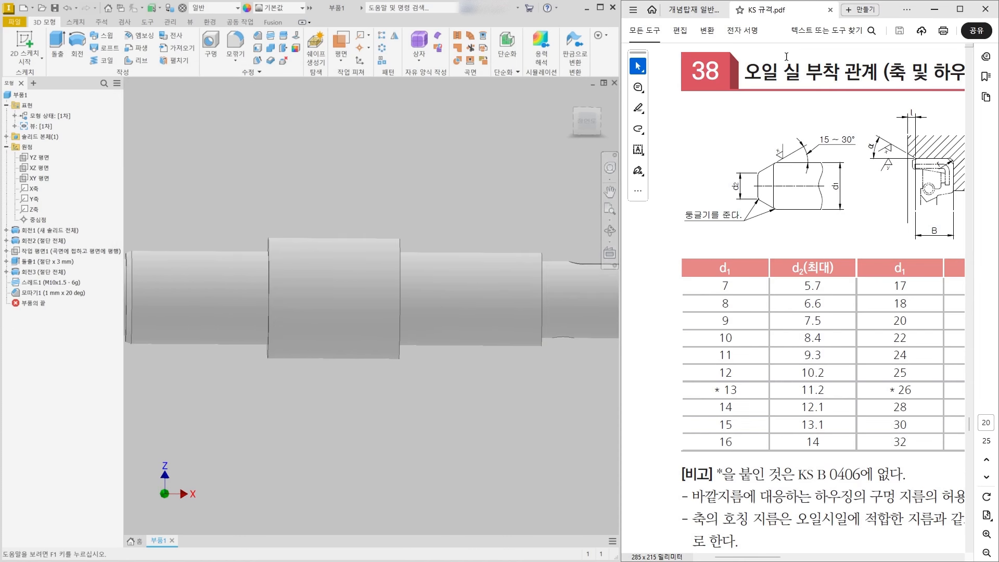
click(695, 10)
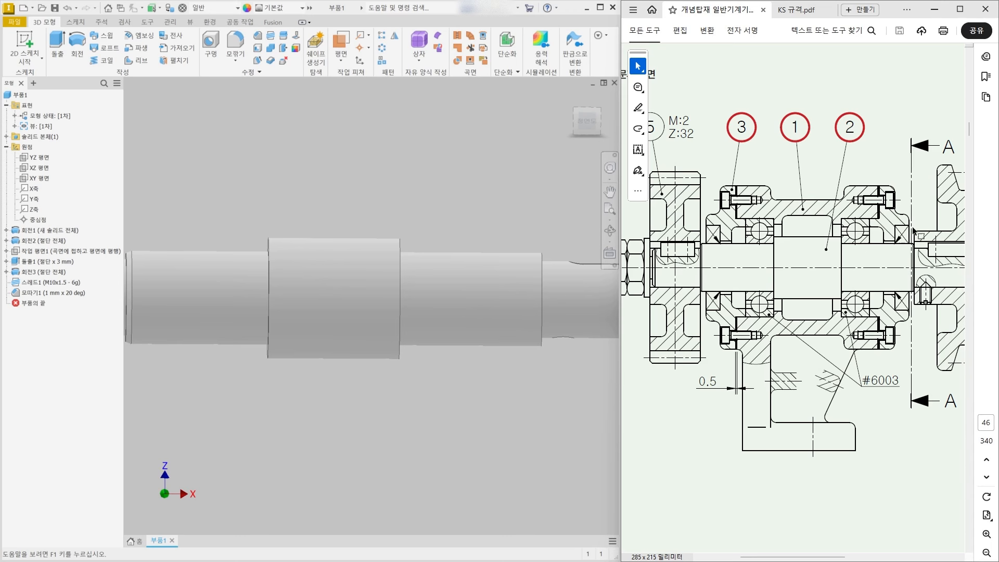
scroll(526, 274, up, 2)
middle_drag(526, 274, 457, 279)
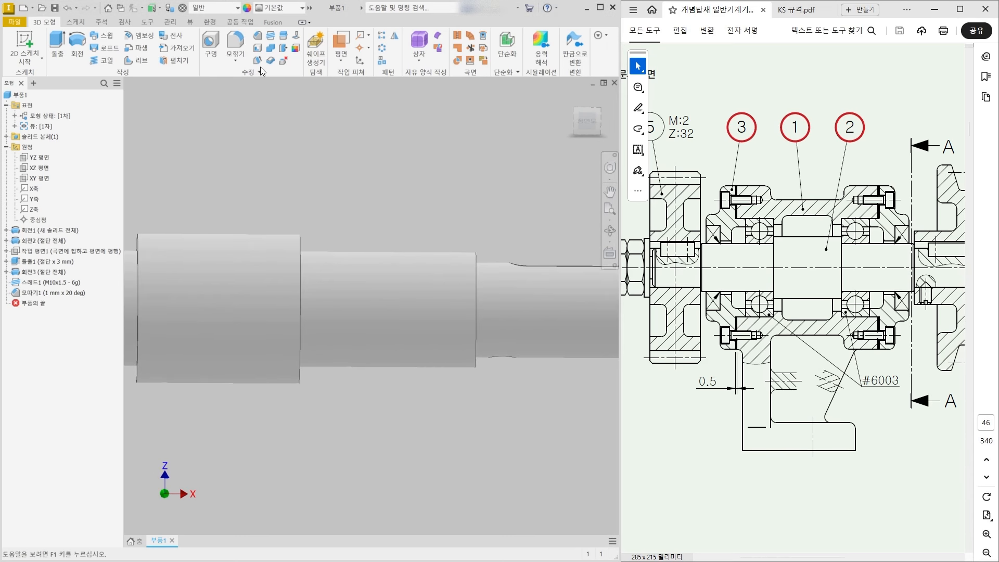
click(261, 36)
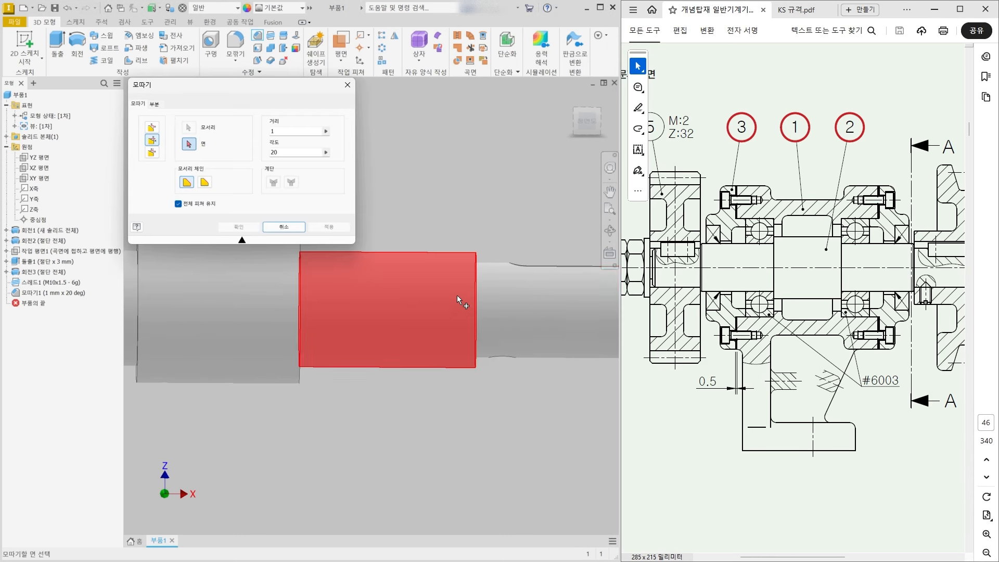
click(475, 258)
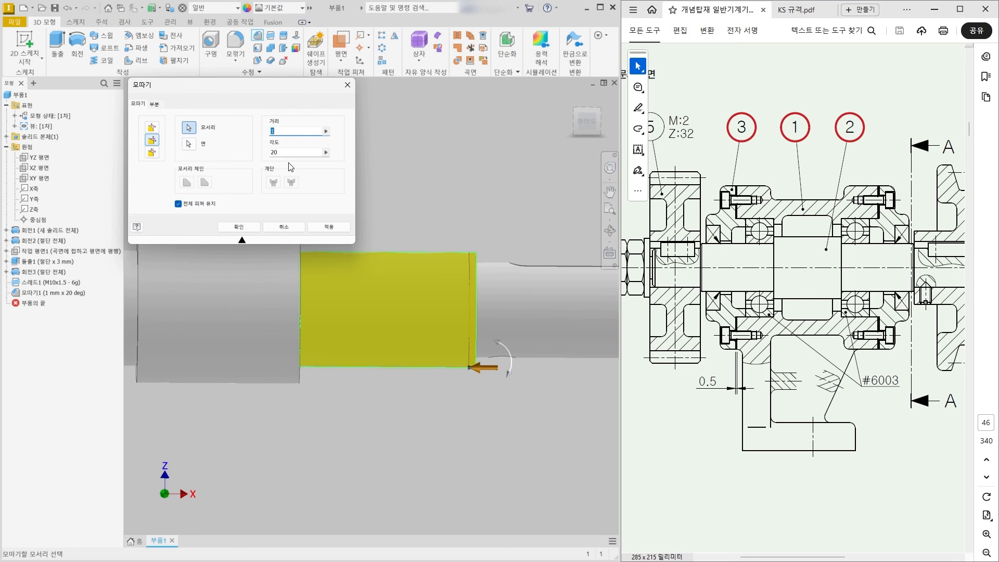
click(246, 226)
- Compare the threaded-side chamfer's edges with the rounding callout in the KS standard's oil seal shaft detail
scroll(521, 364, down, 3)
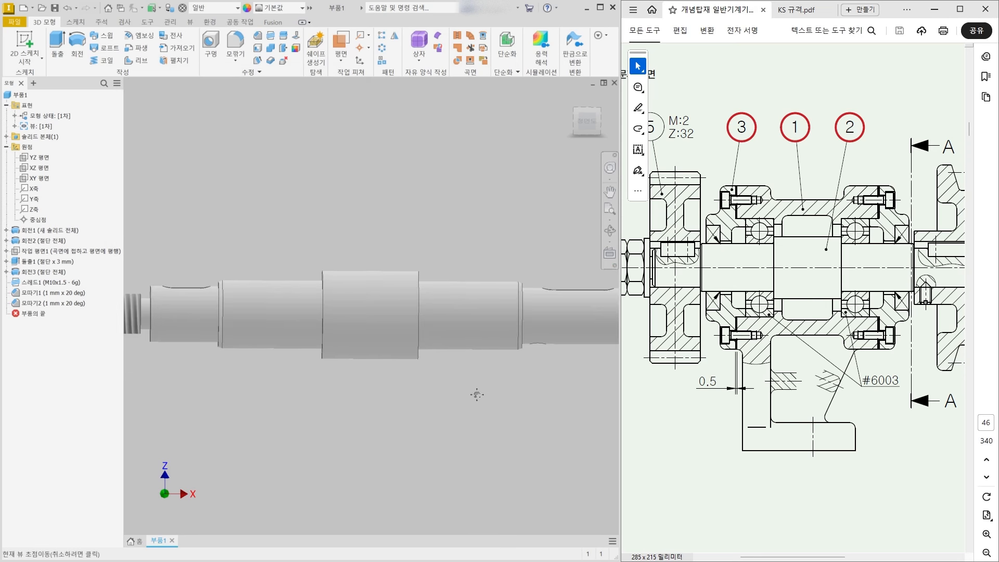
scroll(165, 317, up, 6)
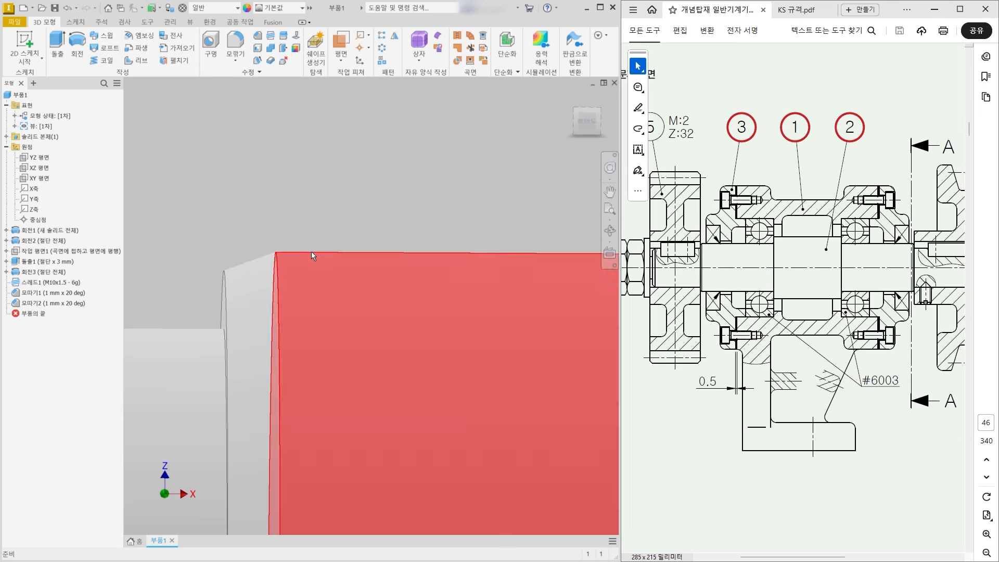
click(799, 13)
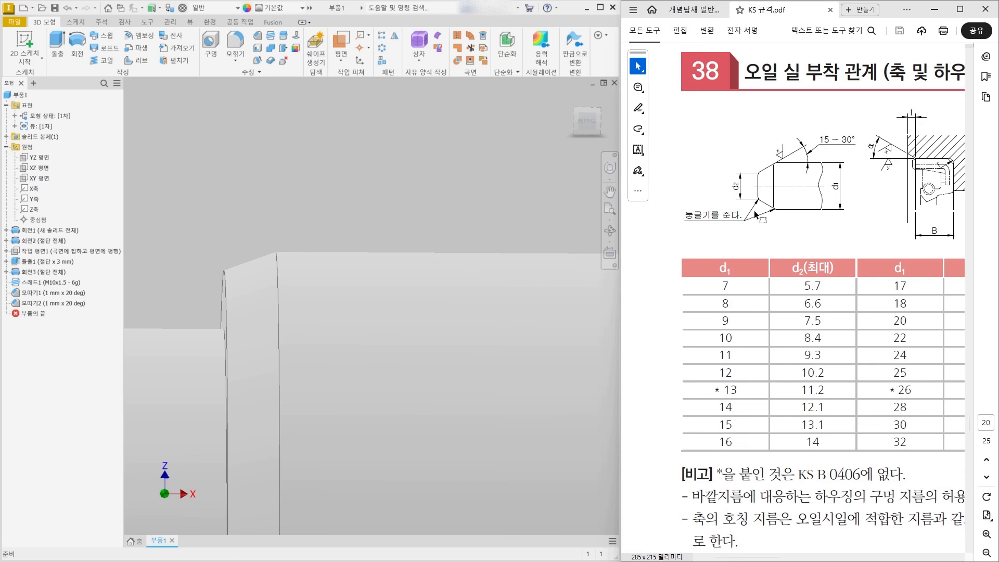
ctrl+scroll(714, 238, down, 3)
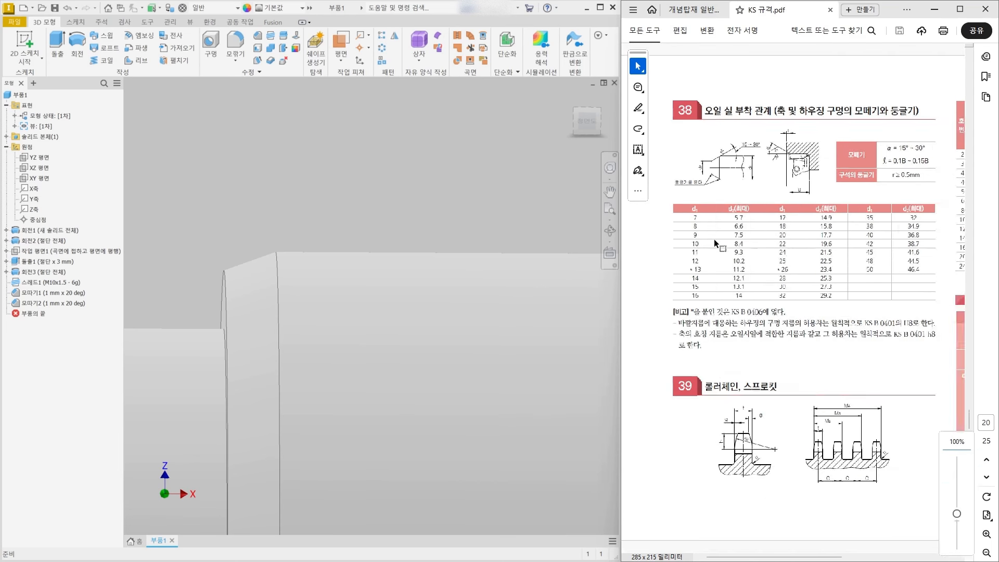
ctrl+scroll(728, 179, up, 5)
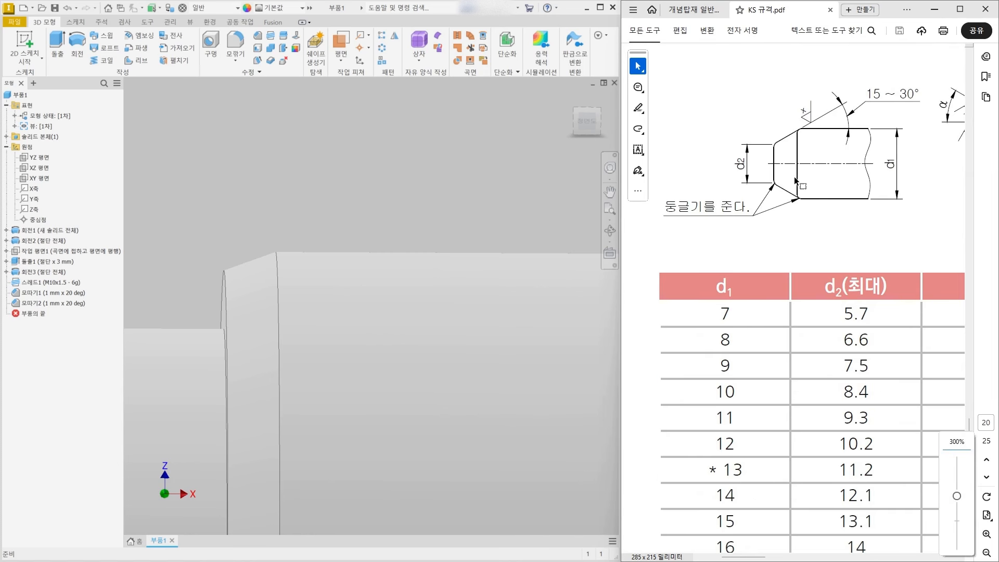
click(693, 10)
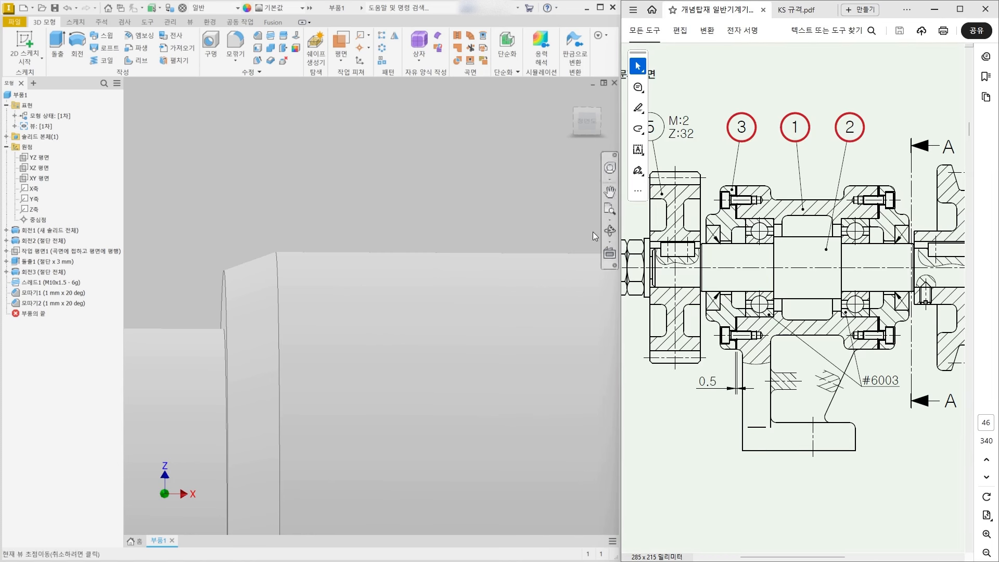
- Fillet the edges where both seal seats' 20 degree chamfers meet their cylindrical faces with a 2 mm radius
middle_drag(232, 278, 327, 226)
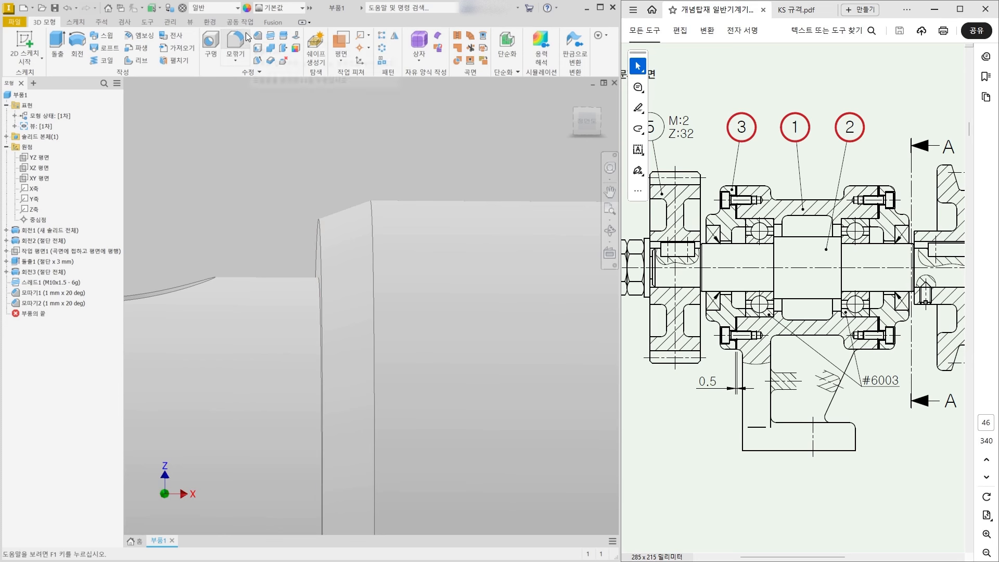
click(241, 46)
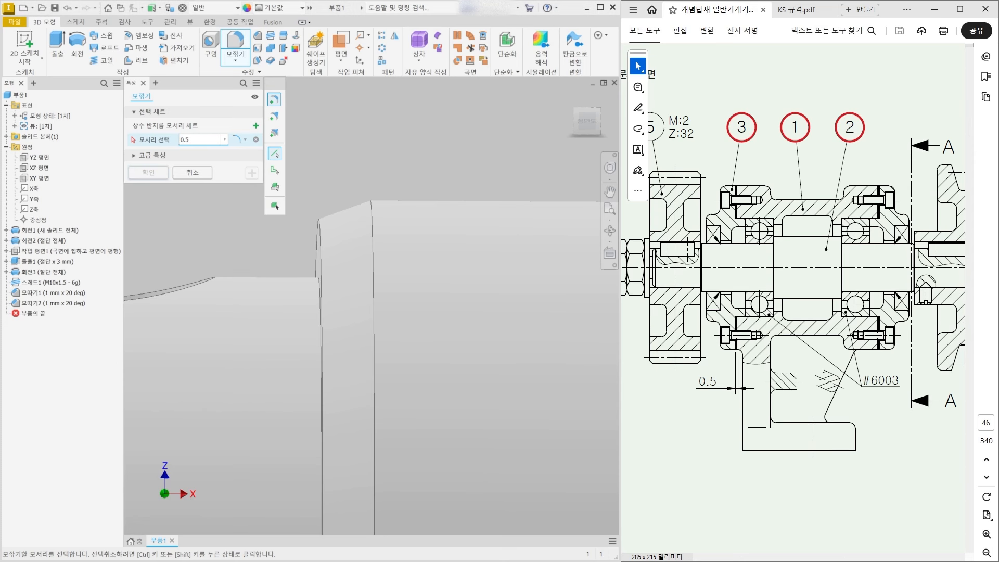
click(367, 281)
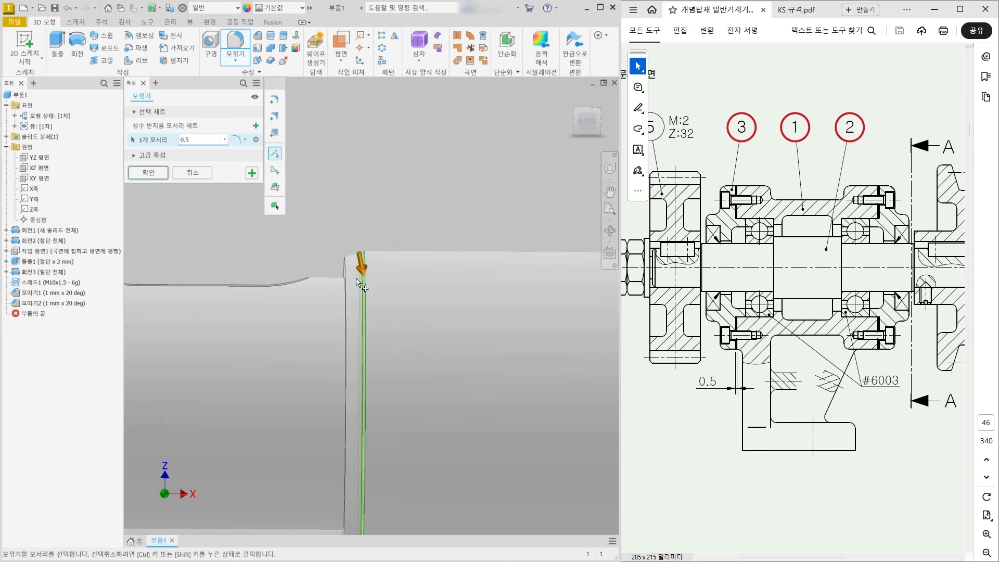
scroll(364, 289, down, 3)
middle_drag(494, 334, 278, 334)
middle_drag(491, 322, 250, 333)
middle_drag(544, 322, 380, 335)
scroll(556, 333, up, 3)
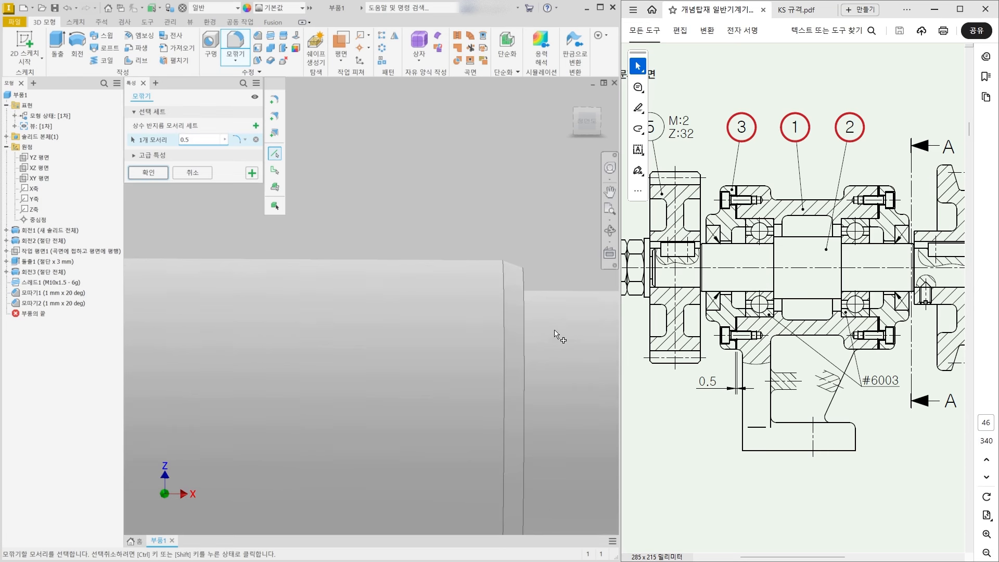
click(506, 298)
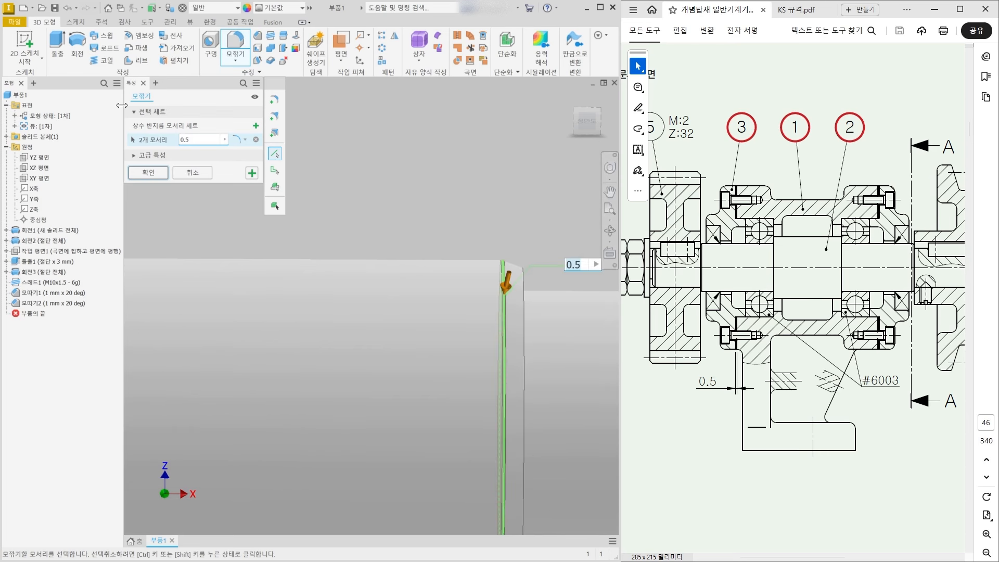
text(2)
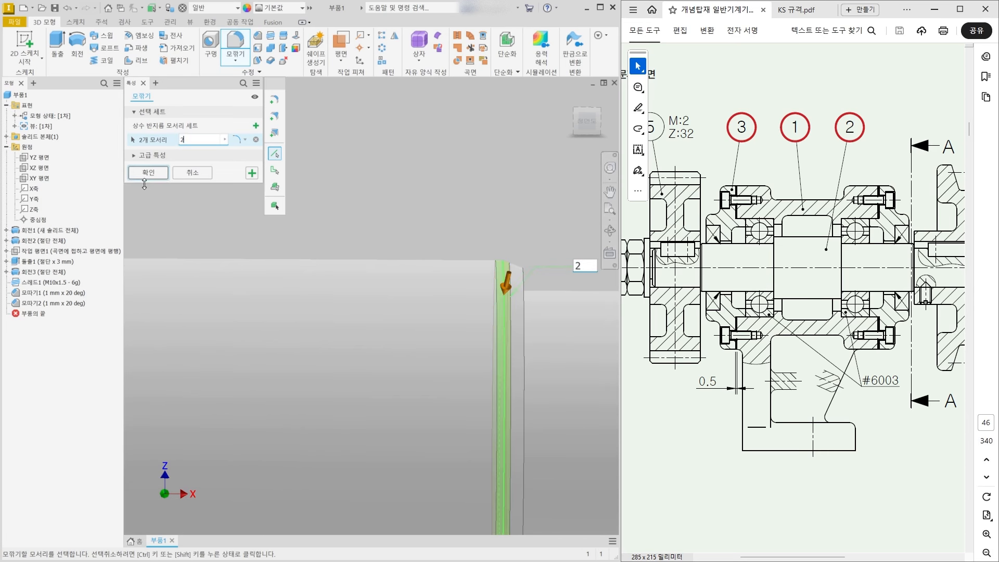
click(149, 173)
scroll(458, 182, down, 3)
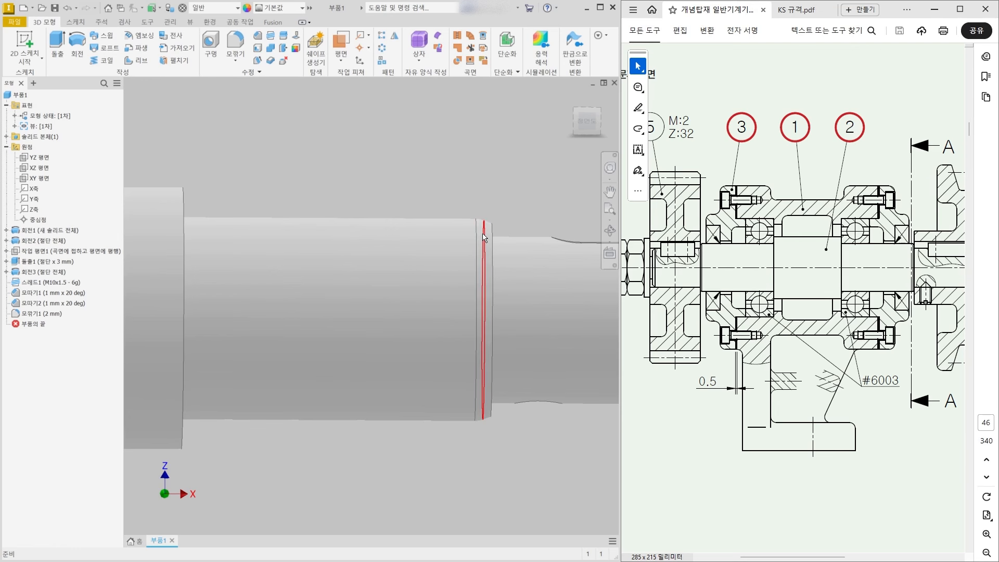
- Fillet the outer edges of both seal seat chamfers, next to the keyed sections, with a 0.5 mm radius
scroll(484, 237, up, 3)
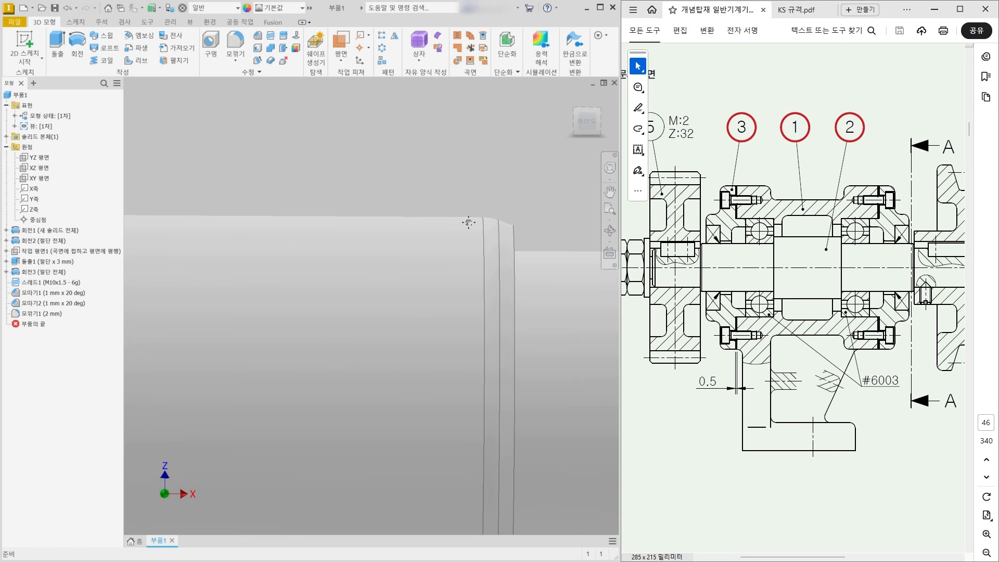
click(236, 44)
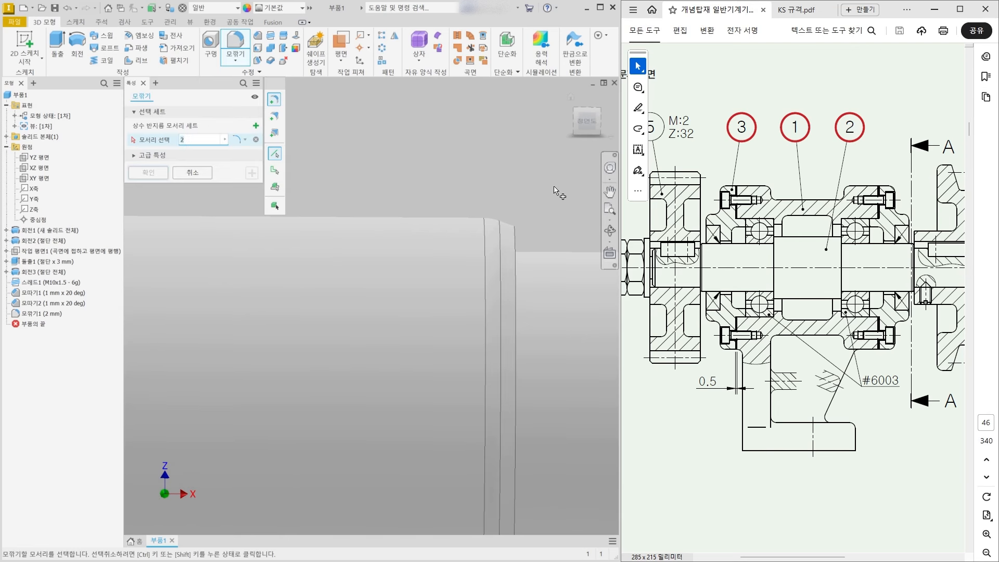
click(514, 245)
middle_drag(513, 246, 614, 275)
middle_drag(236, 301, 393, 281)
scroll(342, 224, up, 8)
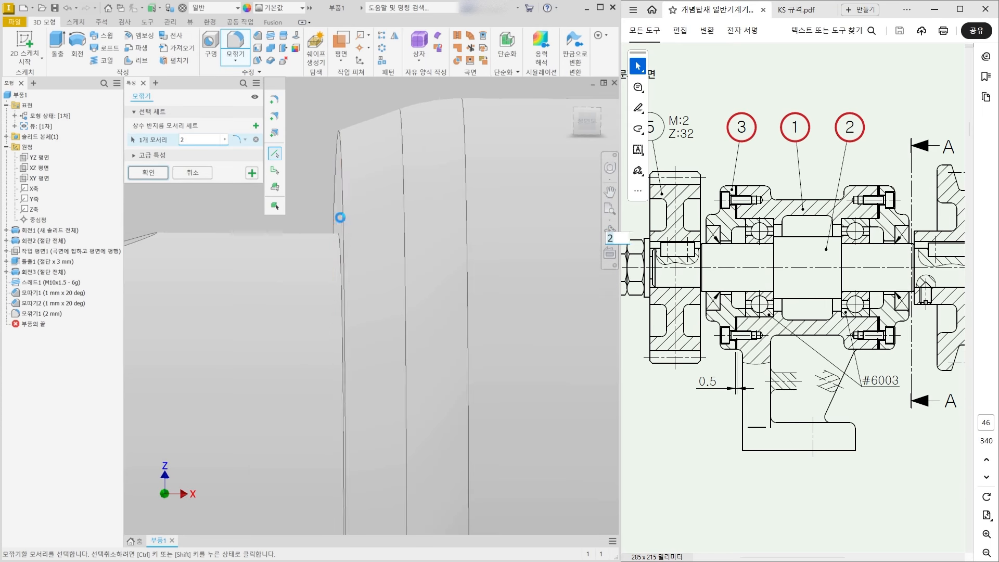
click(343, 175)
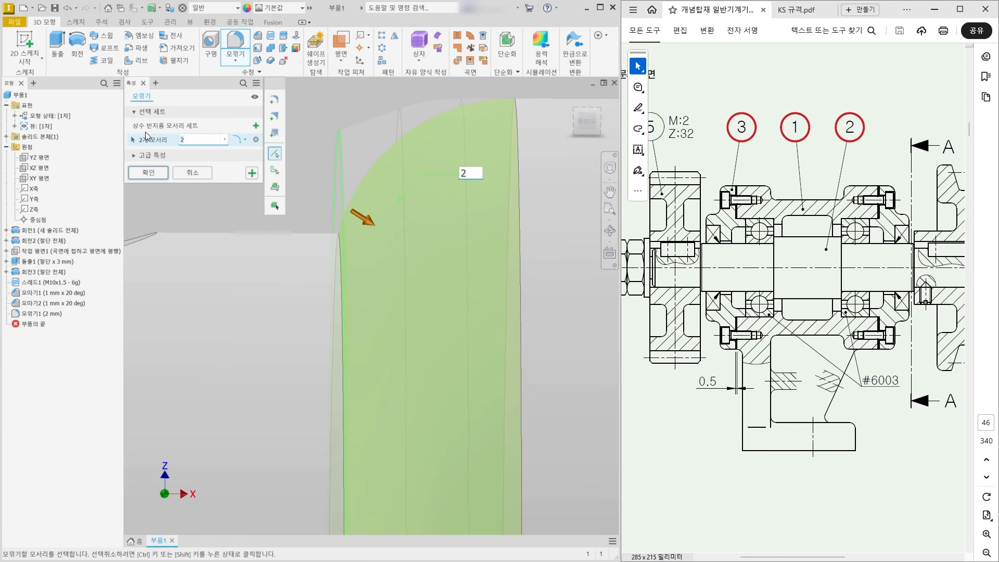
key(BackSpace)
text(0.5)
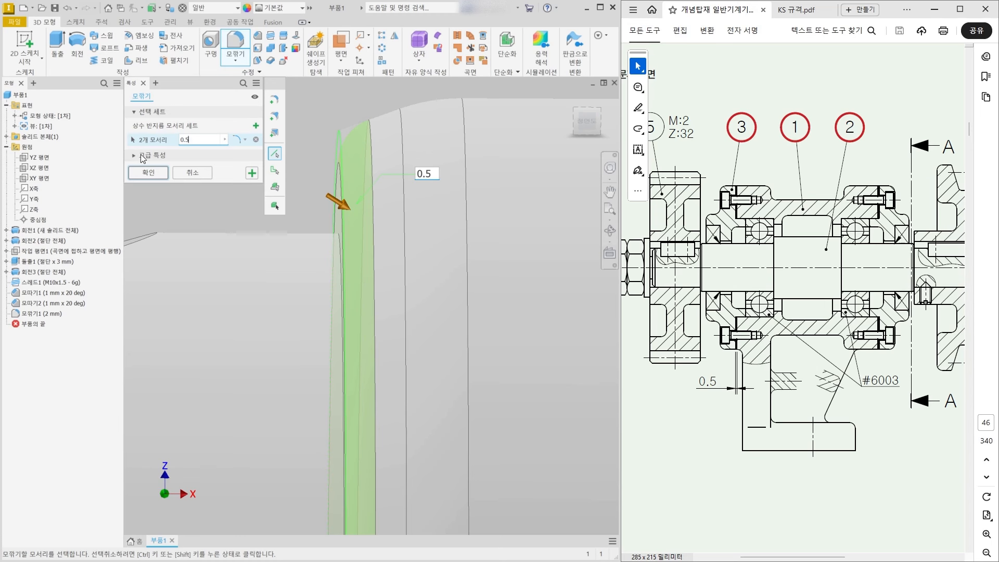
click(149, 173)
scroll(146, 173, down, 3)
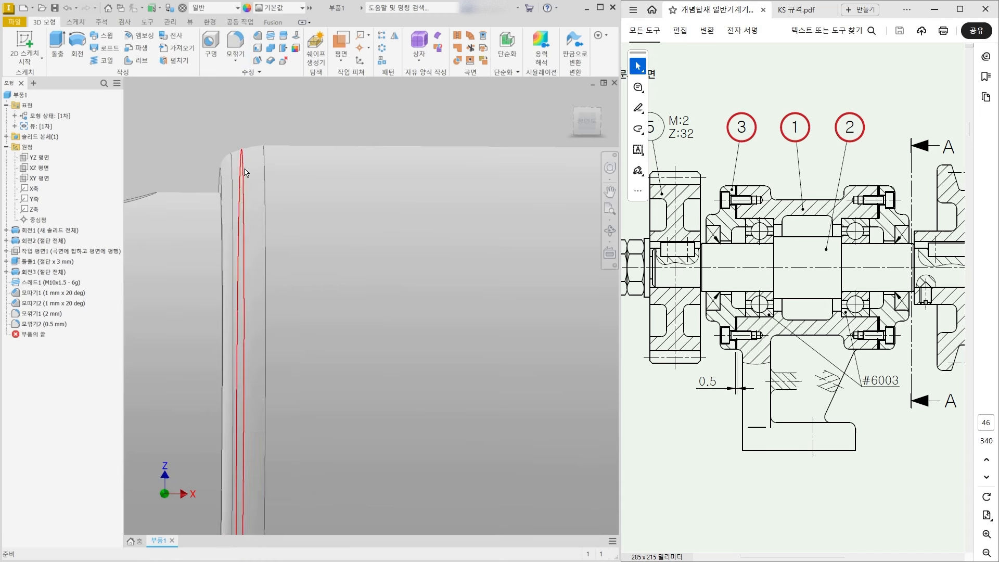
- Inspect the rounded seal seats and compare the shaft's threaded end, shoulders and keyed end with part 2 in the assembly drawing
scroll(294, 135, down, 5)
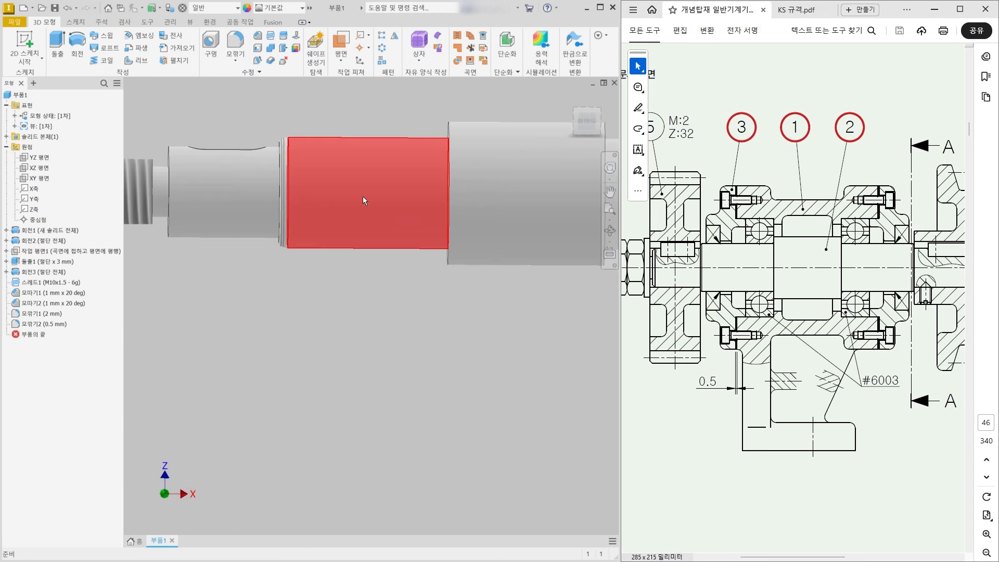
middle_drag(412, 229, 212, 295)
scroll(534, 298, up, 3)
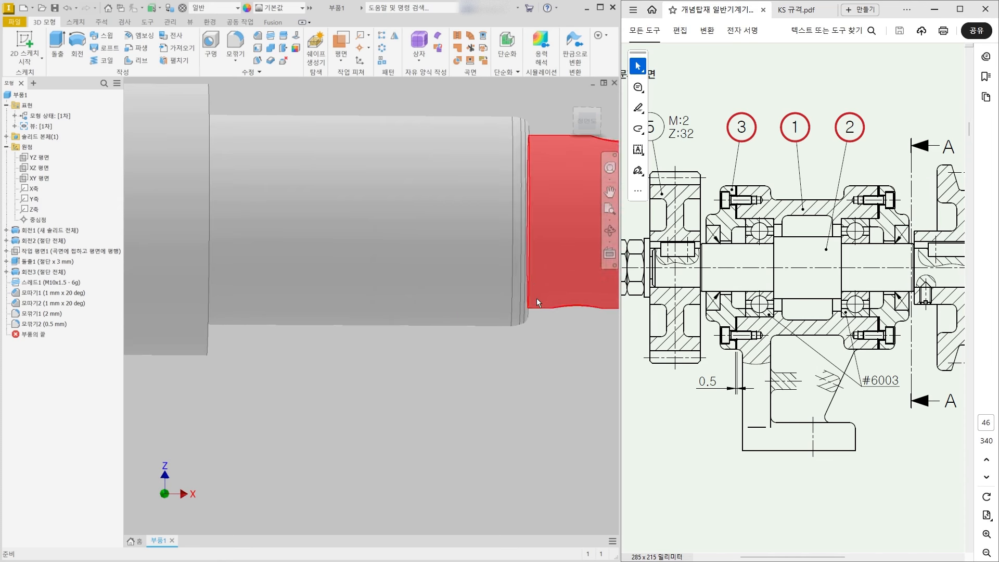
scroll(531, 324, down, 3)
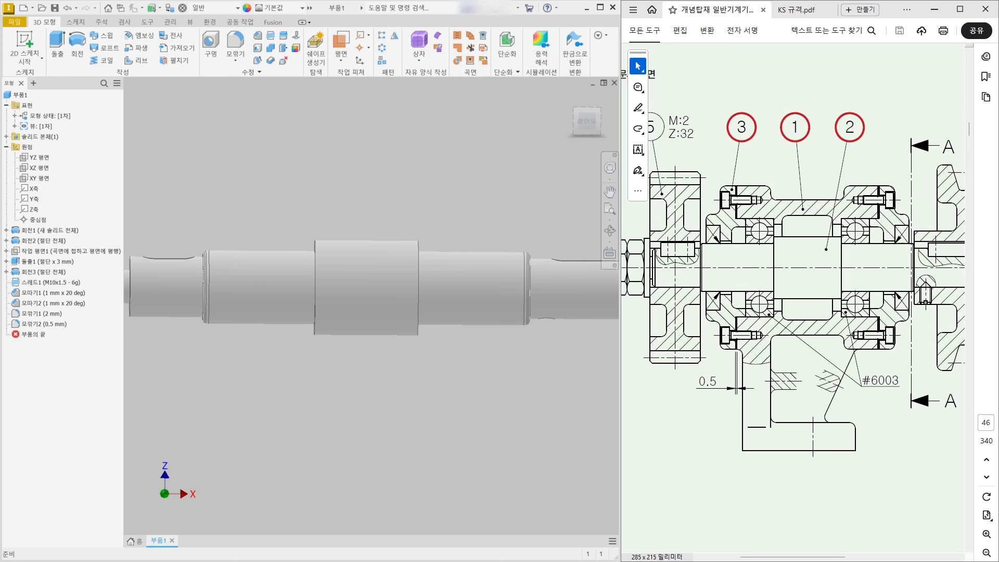
key(F6)
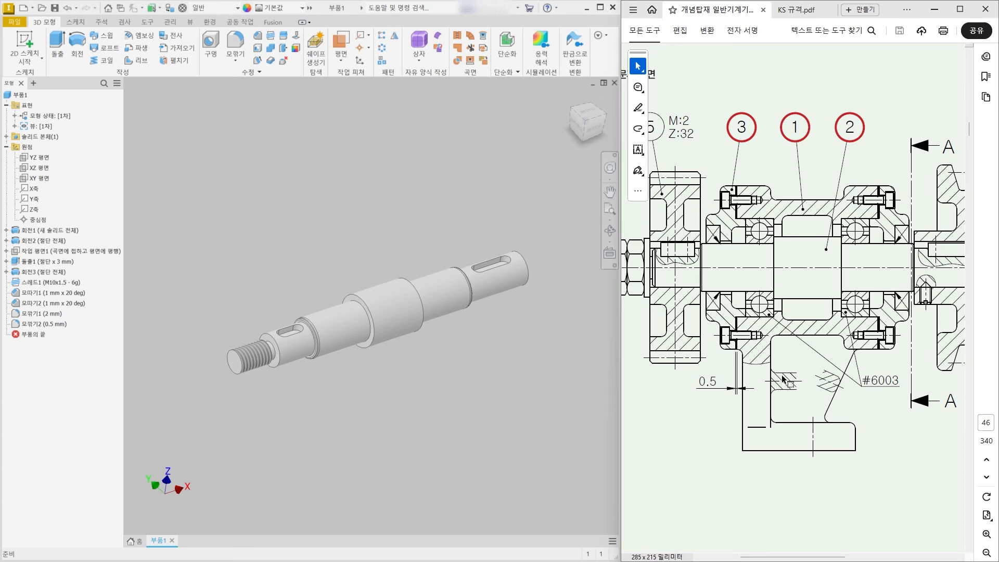
ctrl+scroll(705, 214, down, 2)
ctrl+scroll(708, 217, up, 3)
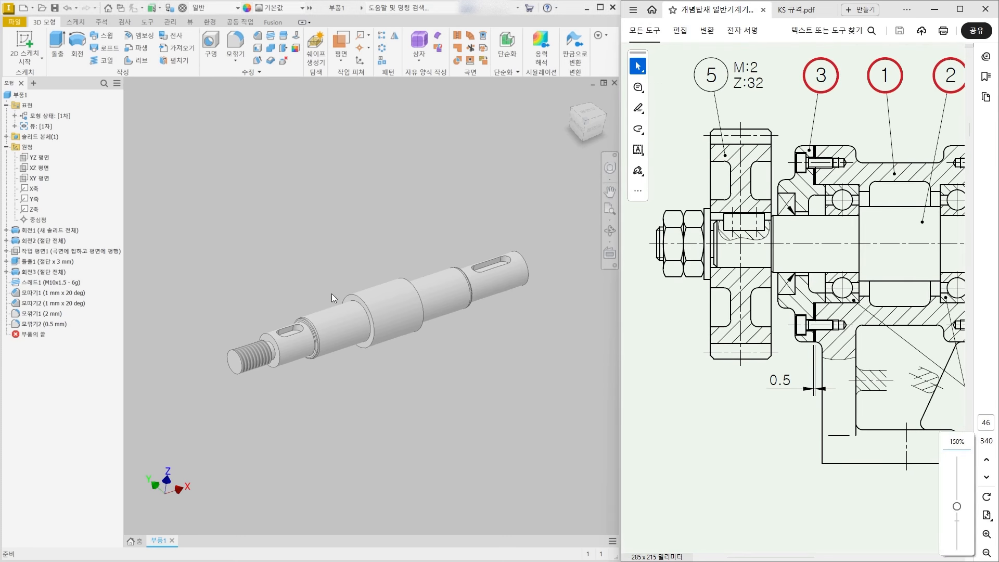
scroll(291, 323, up, 5)
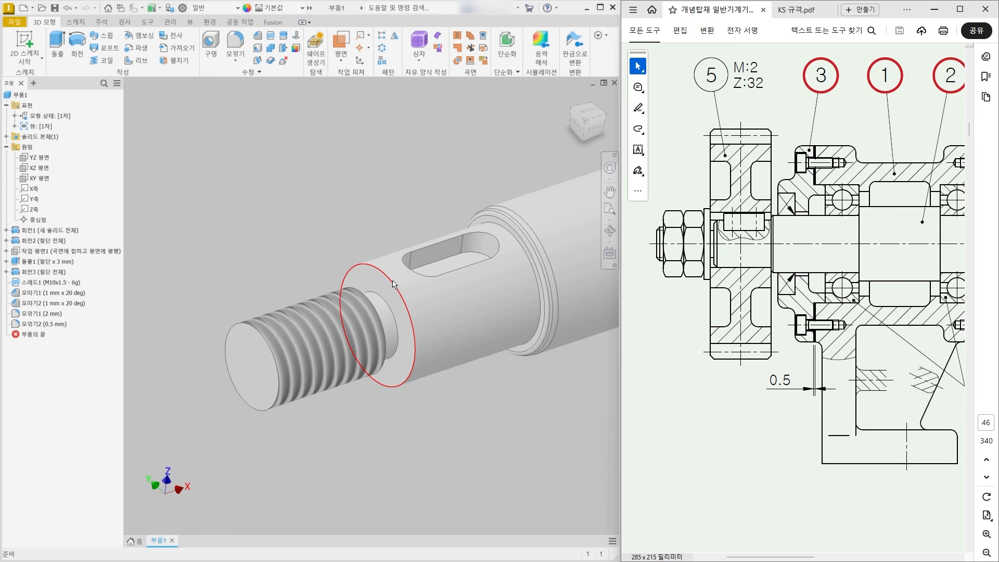
middle_drag(492, 273, 262, 311)
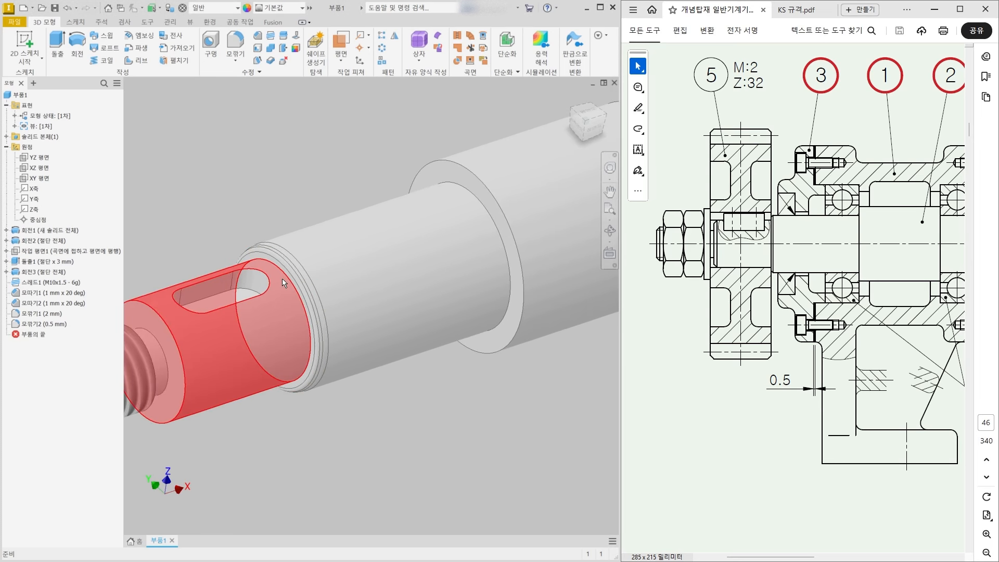
scroll(282, 279, up, 3)
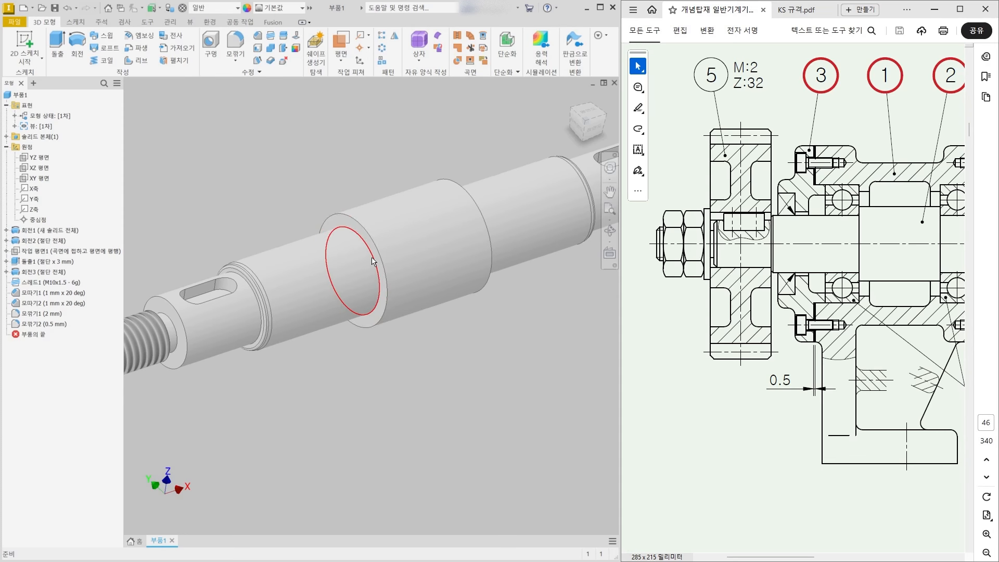
scroll(789, 539, right, 5)
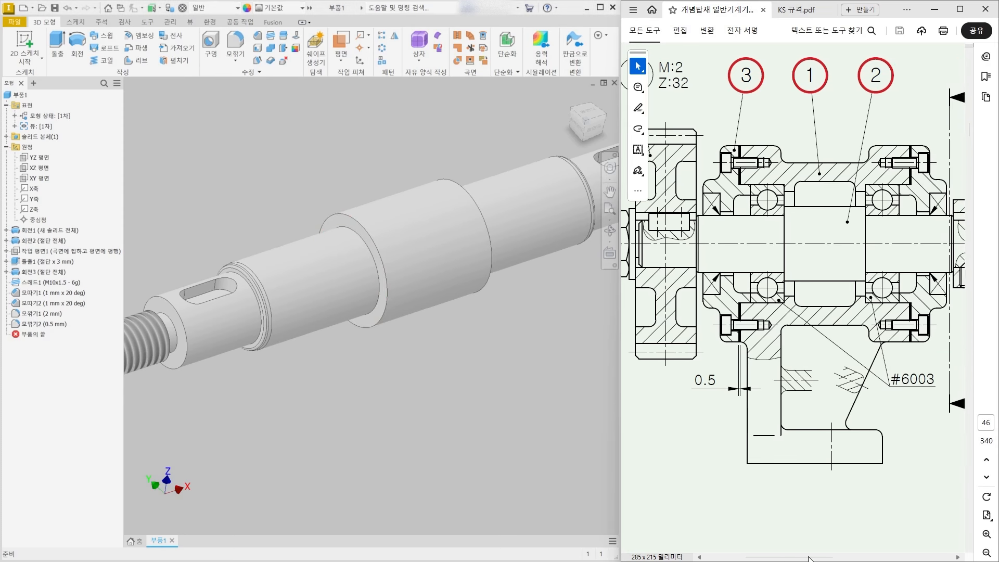
middle_drag(526, 366, 348, 388)
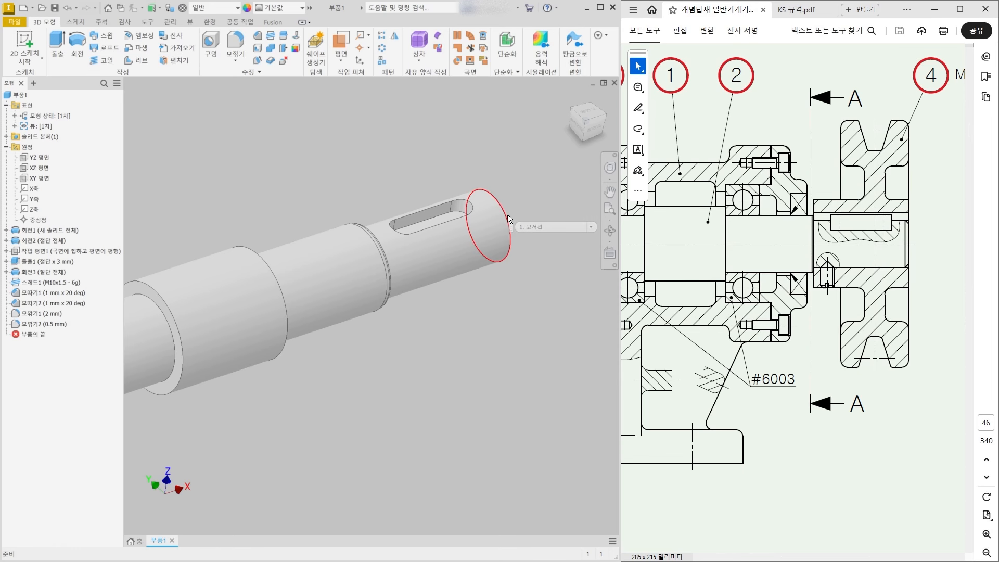
scroll(509, 219, down, 4)
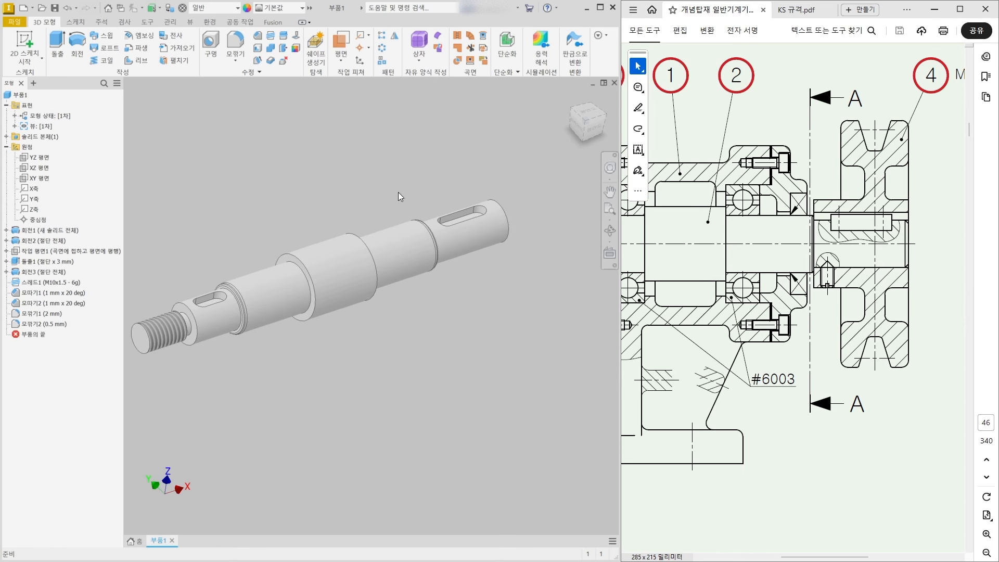
middle_drag(399, 196, 440, 191)
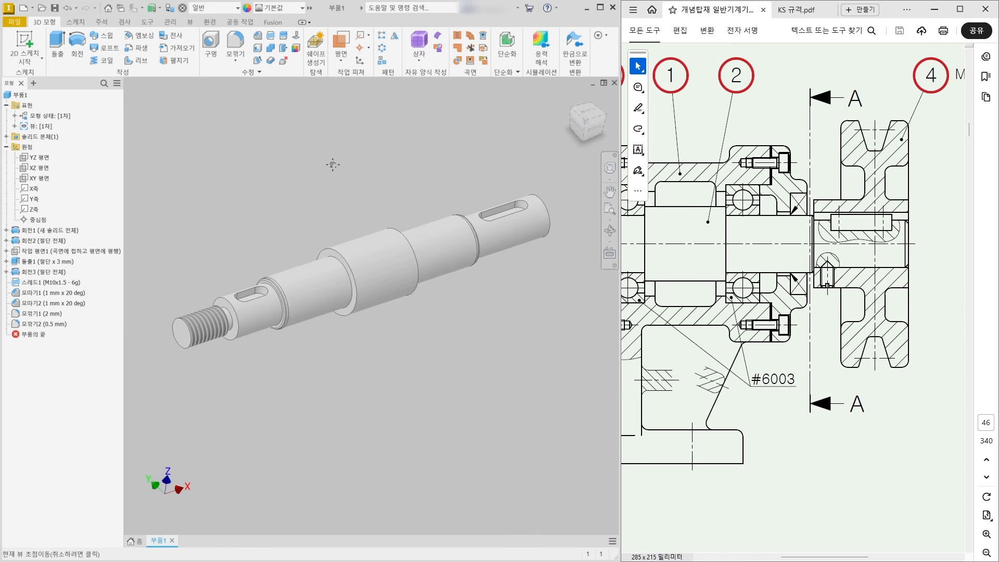
- Chamfer the threaded end, the shoulder edge beside the thread and the opposite shaft end with an equal distance of 1 mm
click(258, 36)
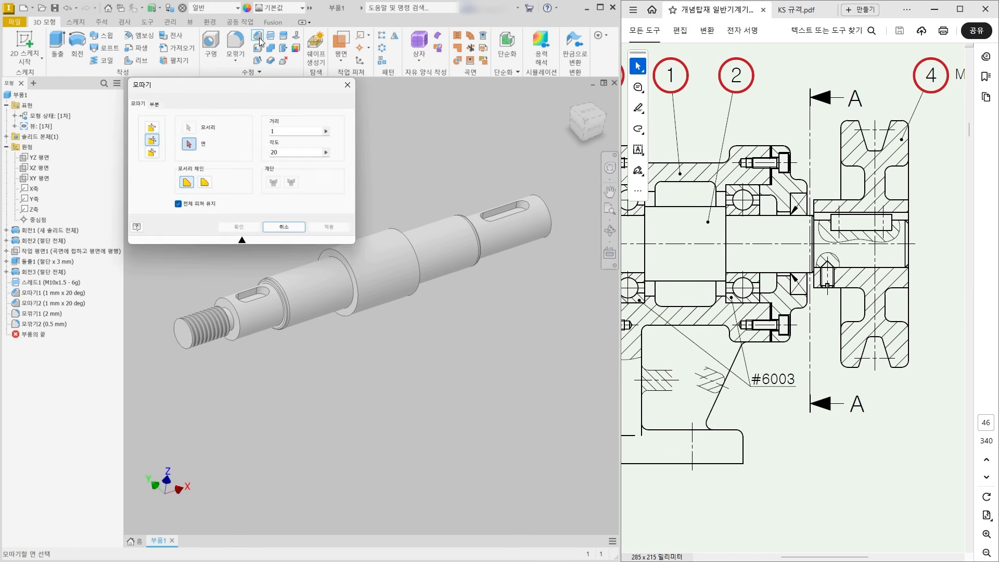
click(156, 129)
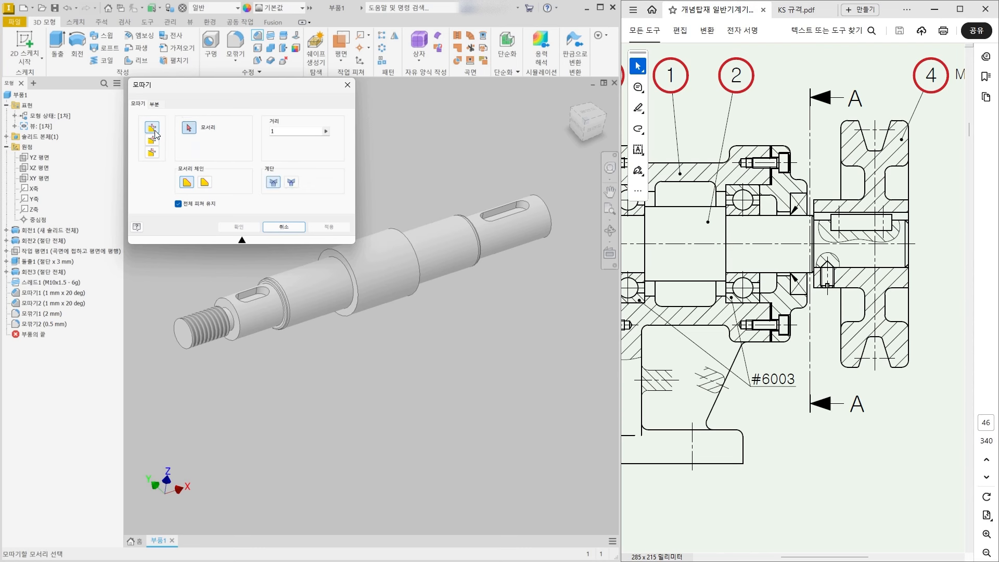
click(190, 325)
click(231, 311)
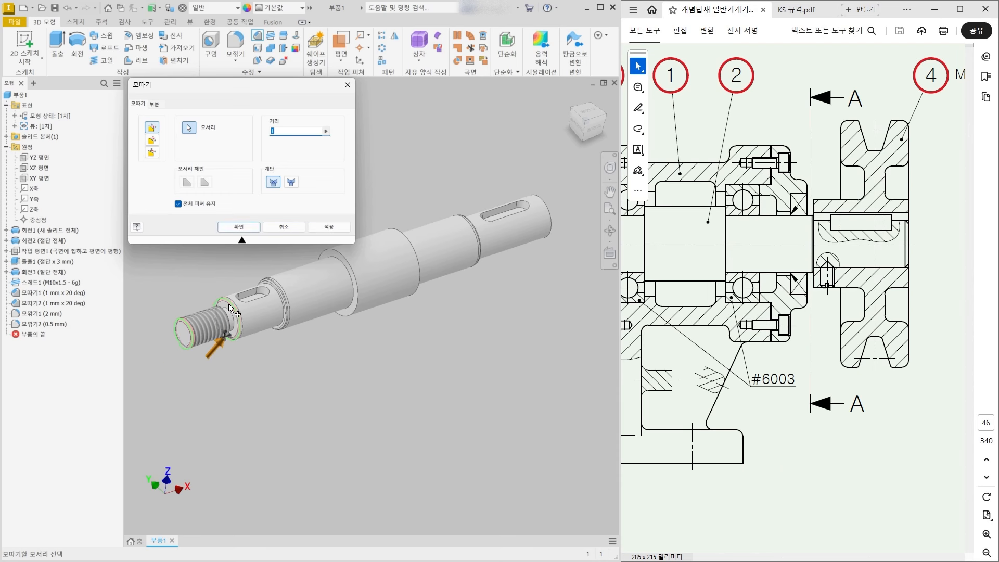
click(550, 215)
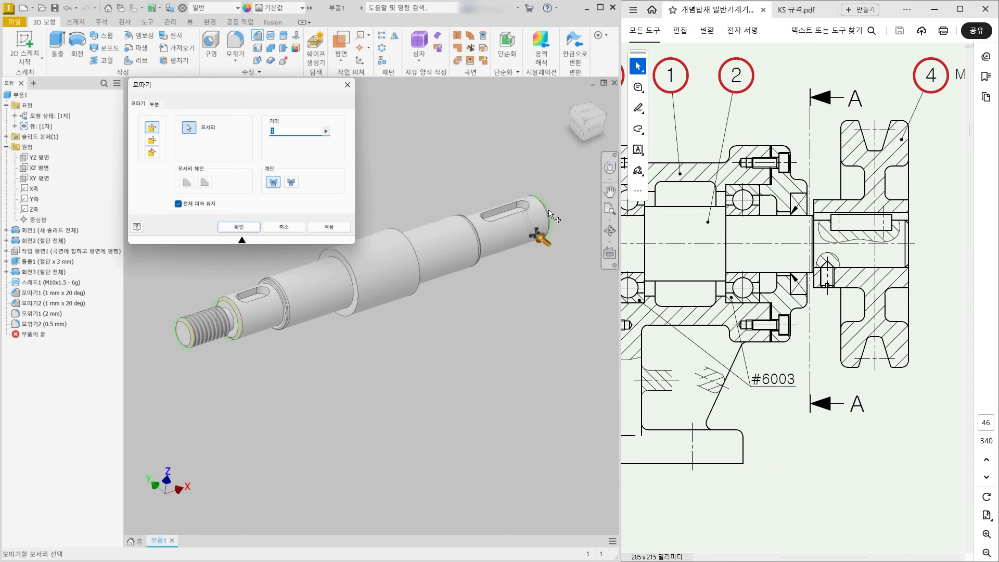
click(238, 227)
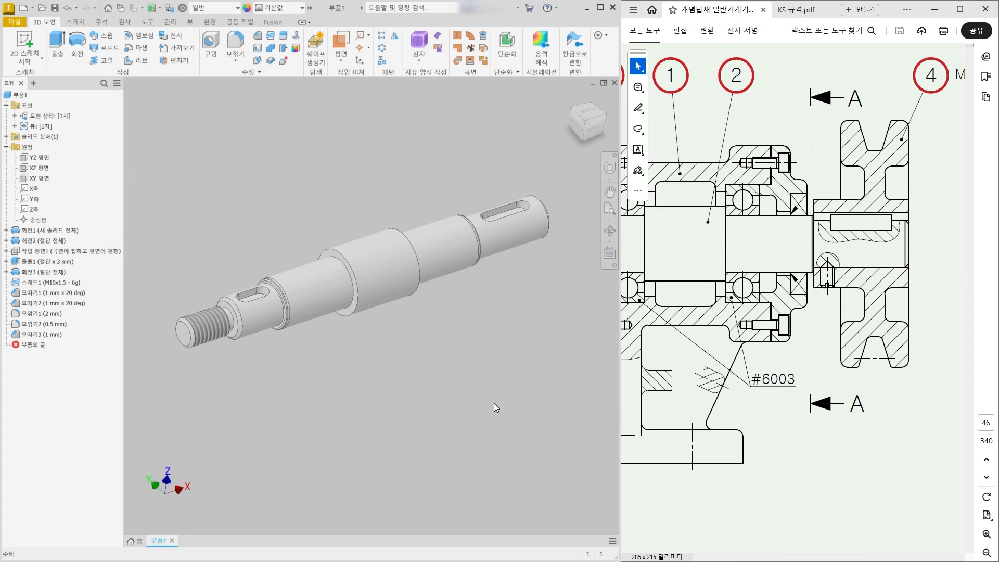
key(F6)
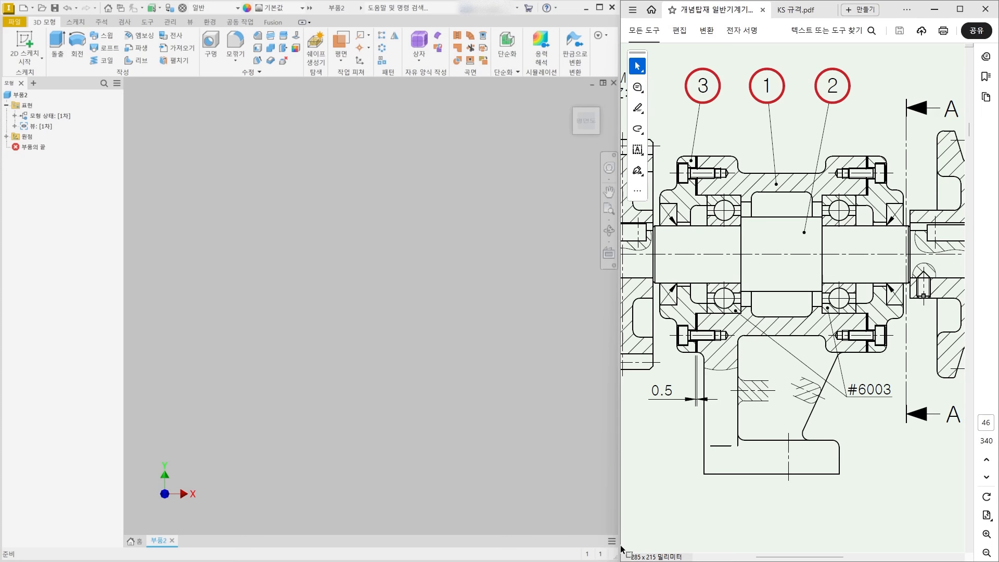
- Orient the empty part to the plane with Z upward and start a new sketch on the XZ plane
scroll(698, 226, up, 1)
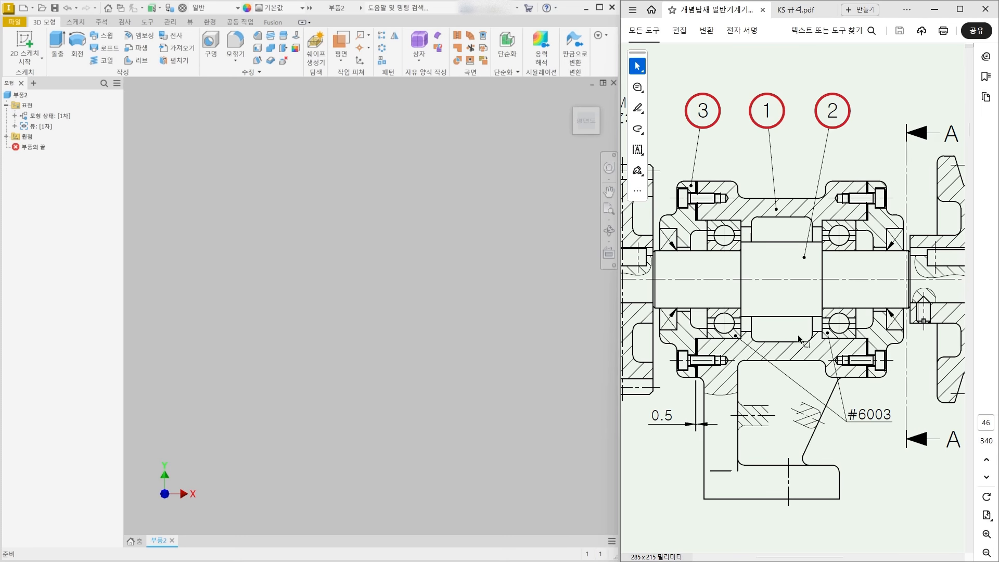
drag(804, 557, 796, 557)
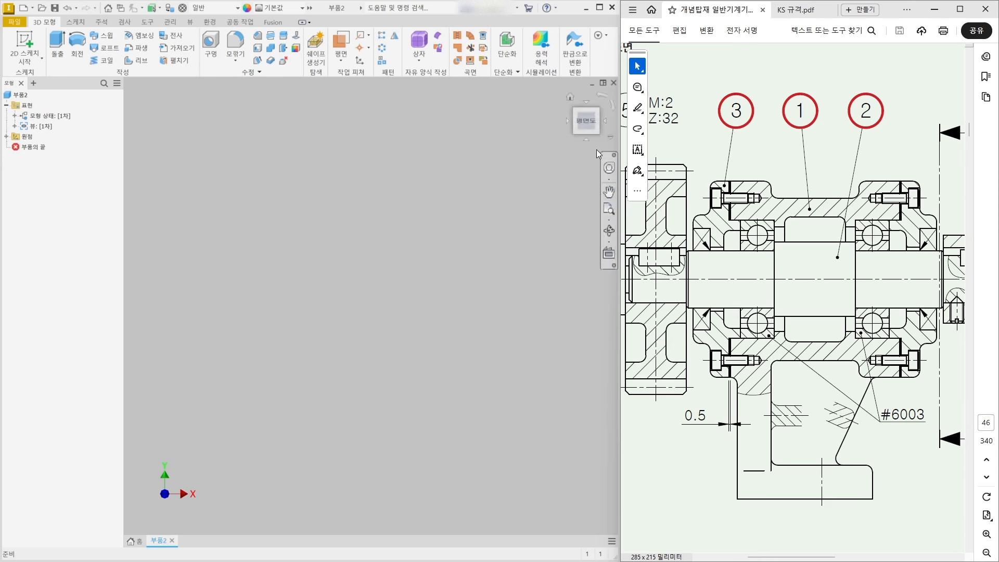
click(588, 141)
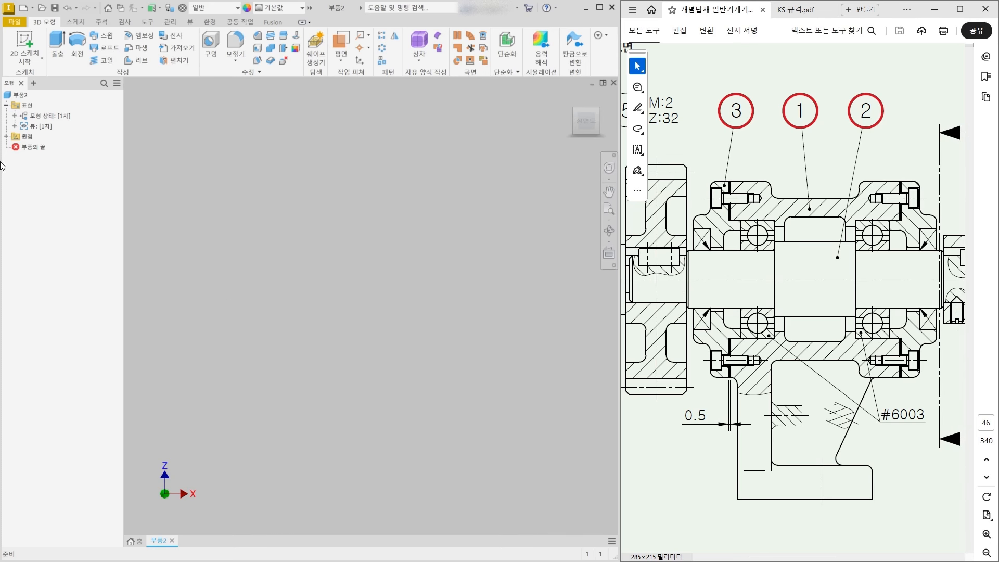
click(6, 137)
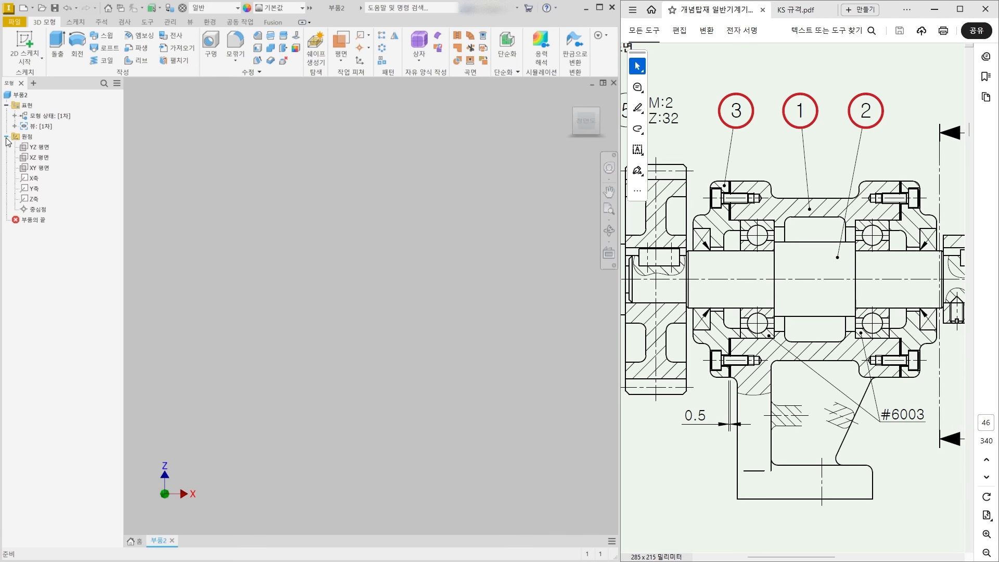
click(46, 158)
right_click(45, 158)
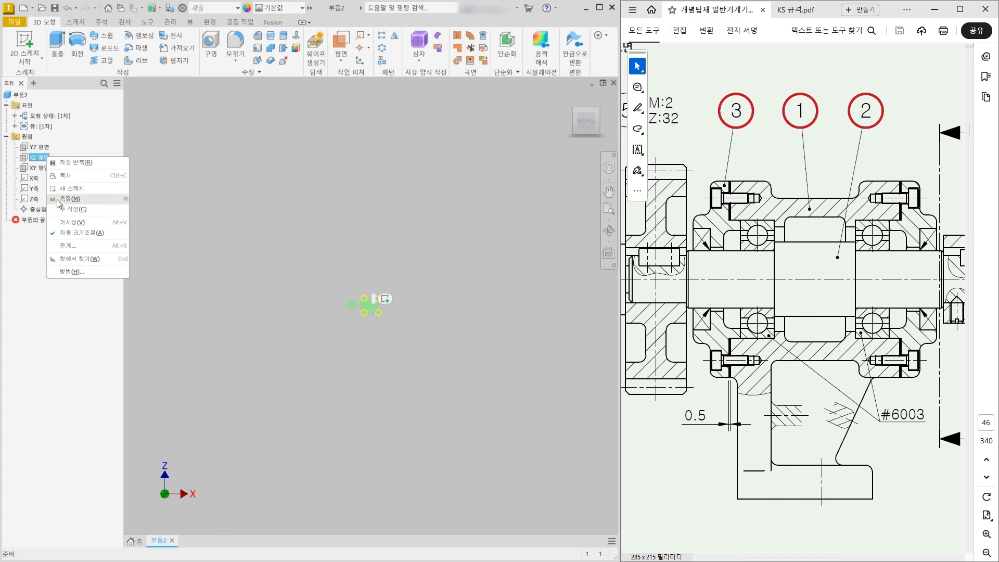
click(72, 188)
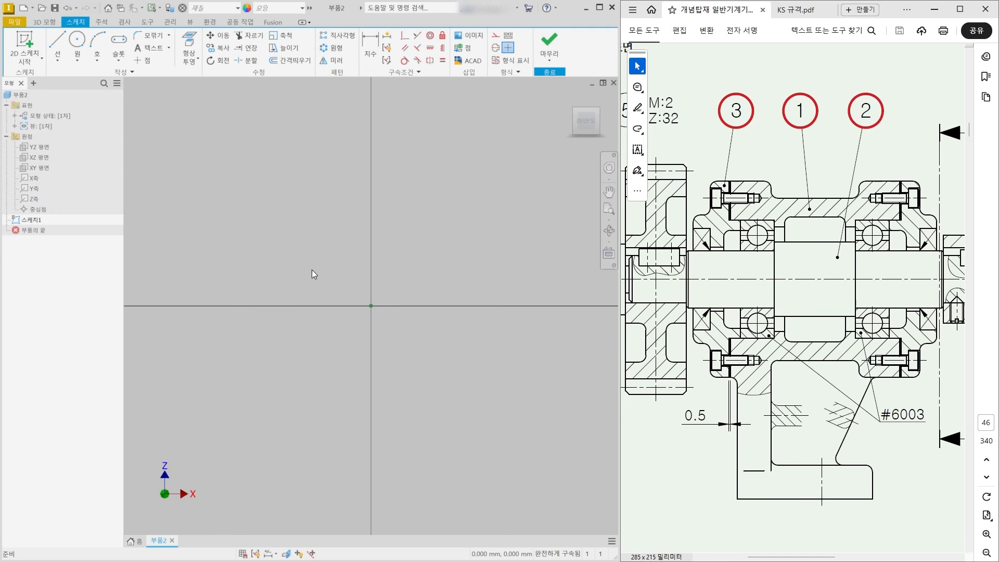
- Sketch a horizontal line about 216 mm long from the origin and make it a centerline
click(56, 44)
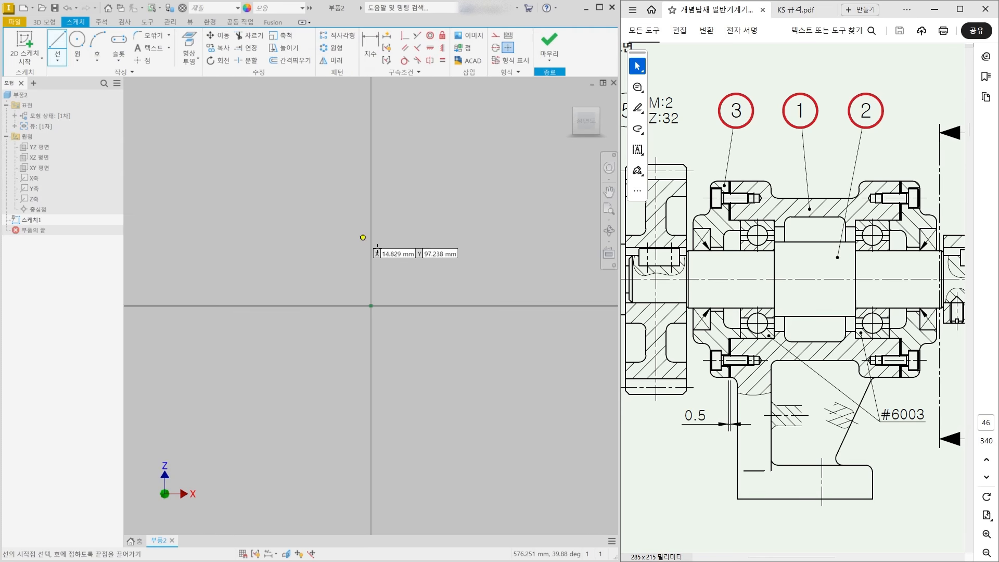
click(371, 305)
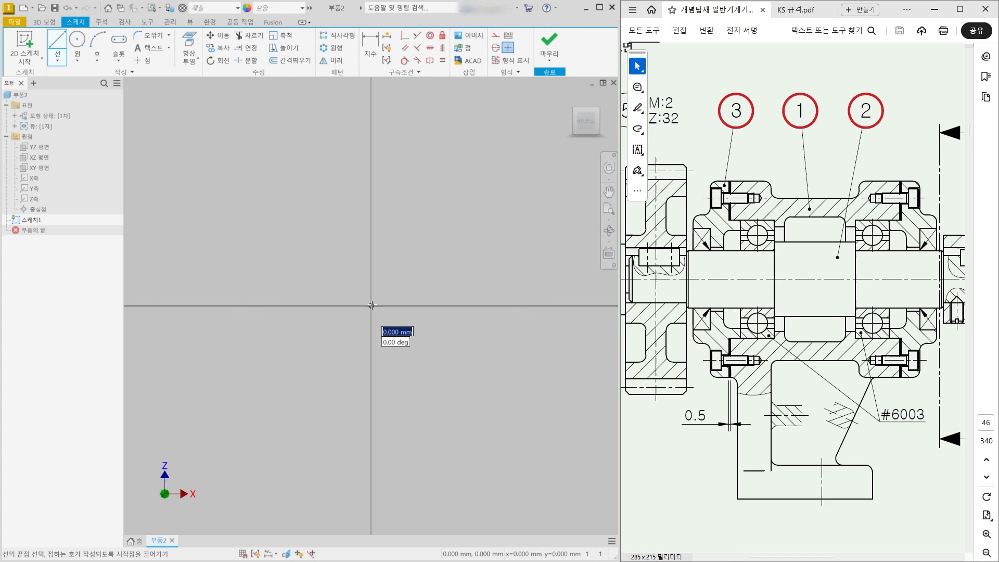
click(525, 305)
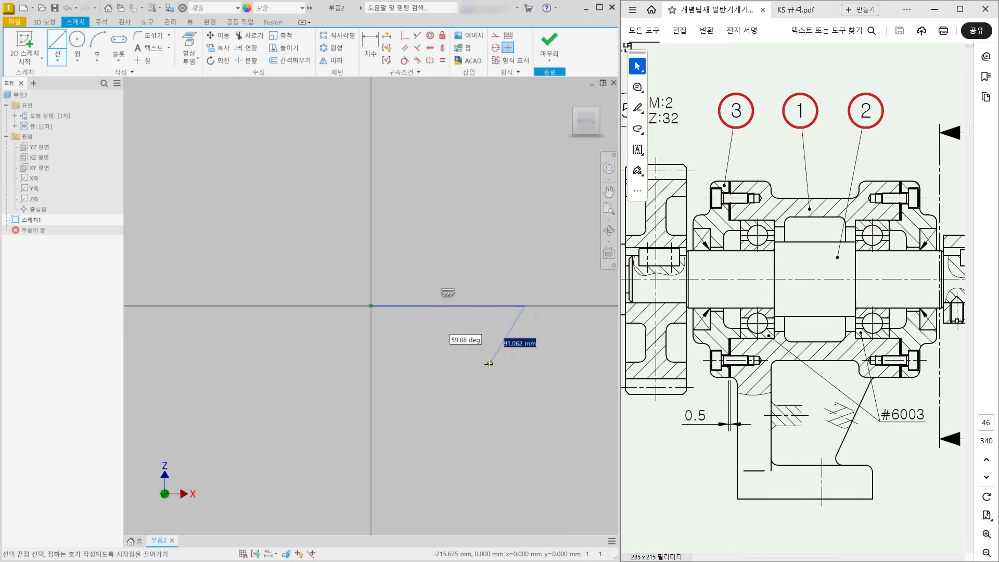
key(Escape)
scroll(462, 376, up, 1)
middle_drag(462, 376, 424, 375)
right_click(400, 292)
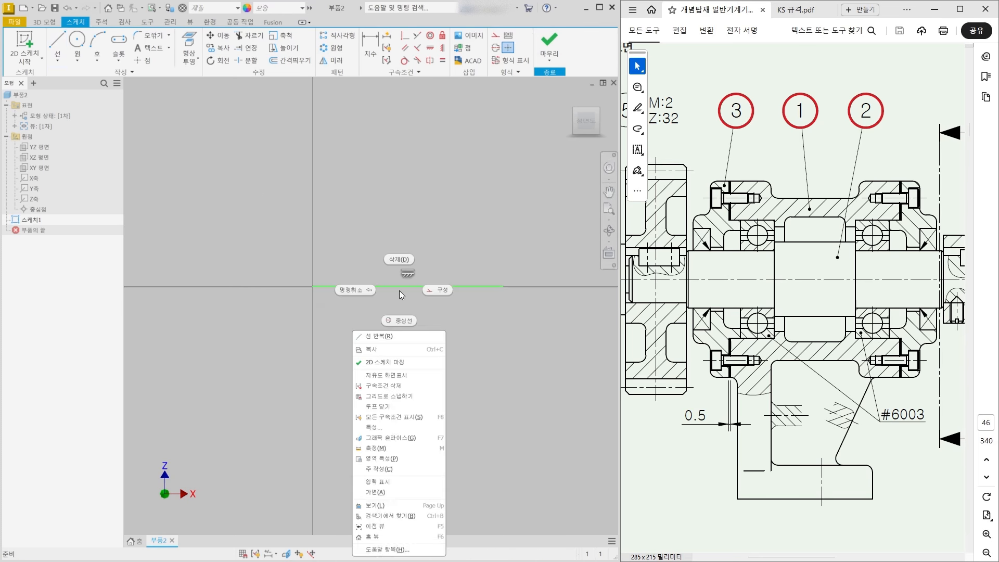
click(399, 326)
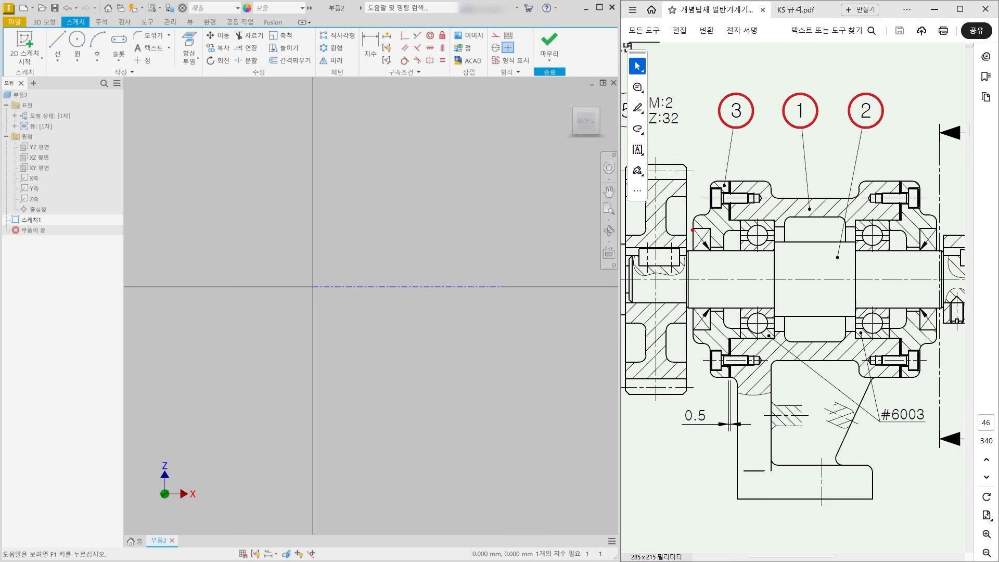
- Dimension the centerline's length as 14 mm and move the dimension closer beneath the line
mouse_move(693, 226)
mouse_down()
mouse_move(740, 225)
mouse_move(690, 225)
mouse_move(698, 234)
mouse_up()
key(ctrl+z)
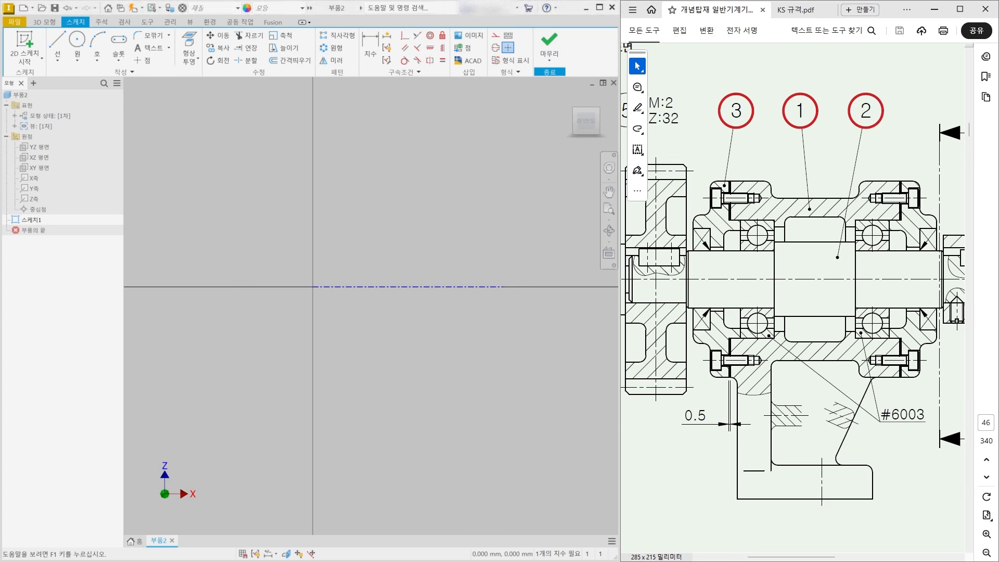
click(369, 48)
click(467, 287)
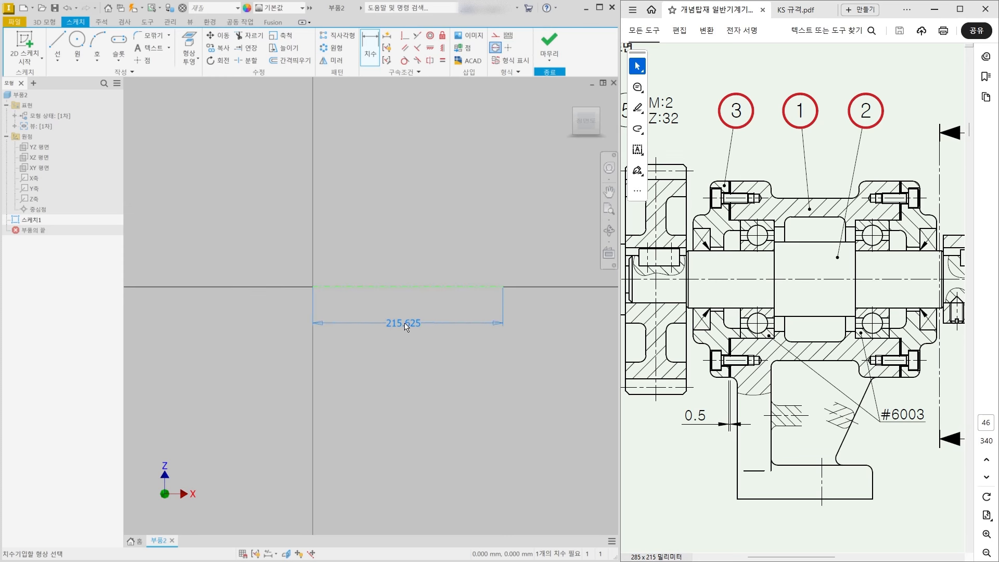
click(405, 325)
text(14)
key(Return)
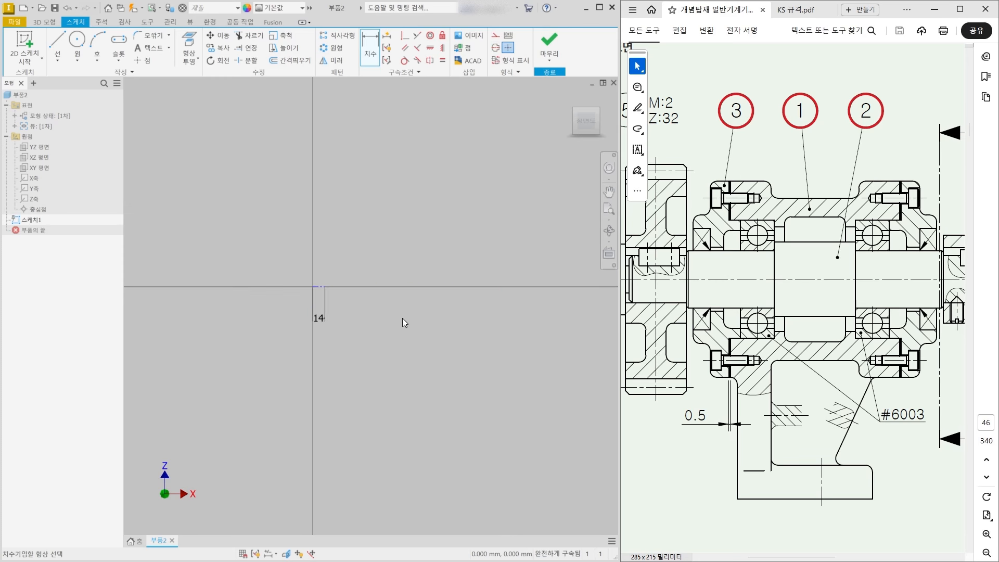
key(Escape)
scroll(376, 308, up, 4)
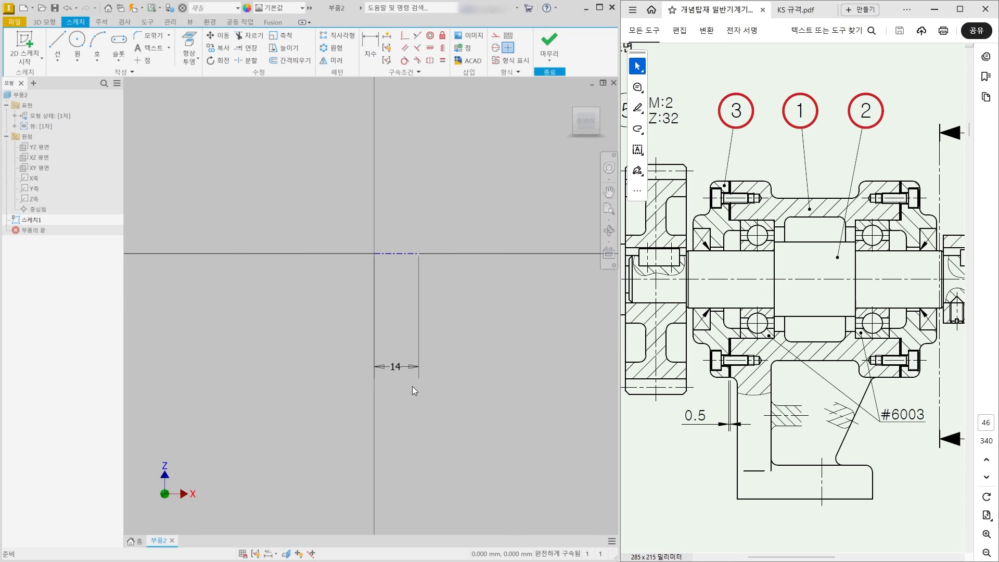
drag(409, 367, 409, 273)
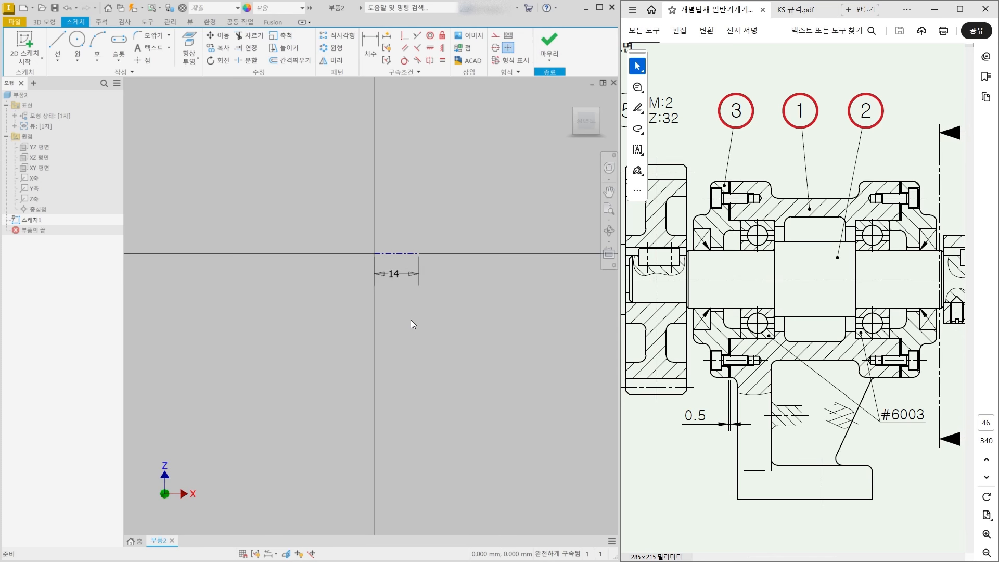
- Delete the centerline's length dimension and add a new 14 mm one just below the line
scroll(381, 267, up, 5)
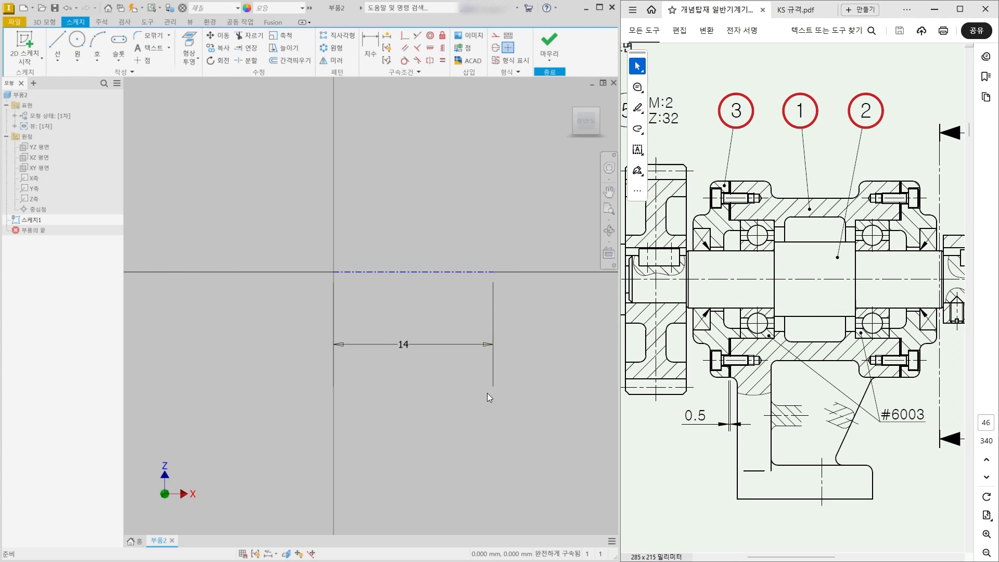
middle_drag(322, 343, 315, 368)
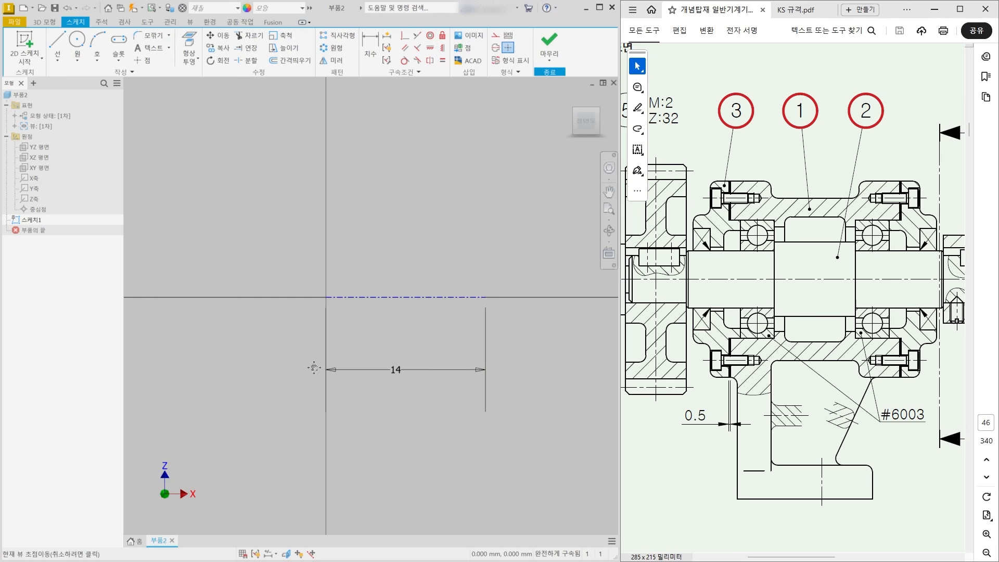
click(389, 370)
key(Delete)
key(d)
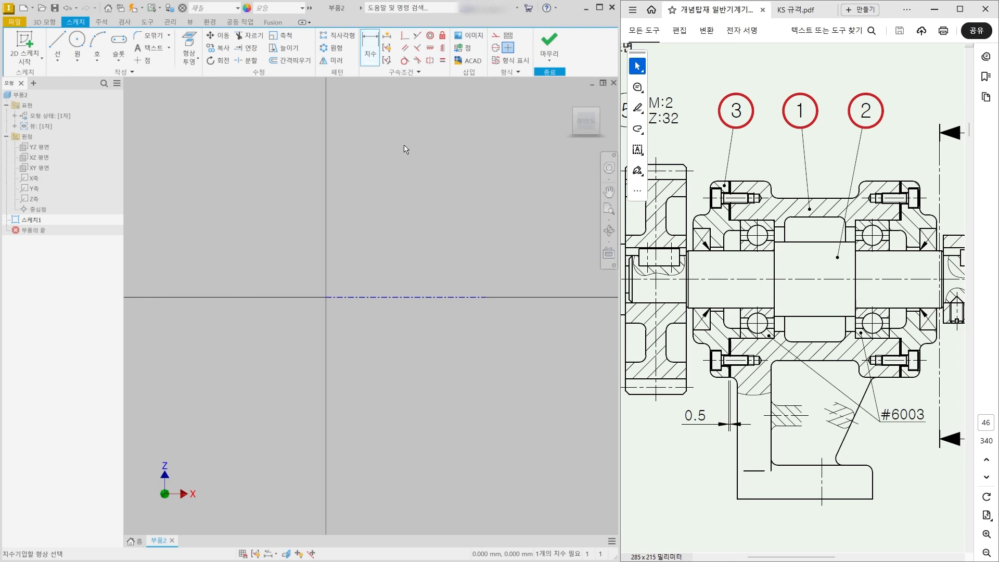
click(436, 303)
click(402, 332)
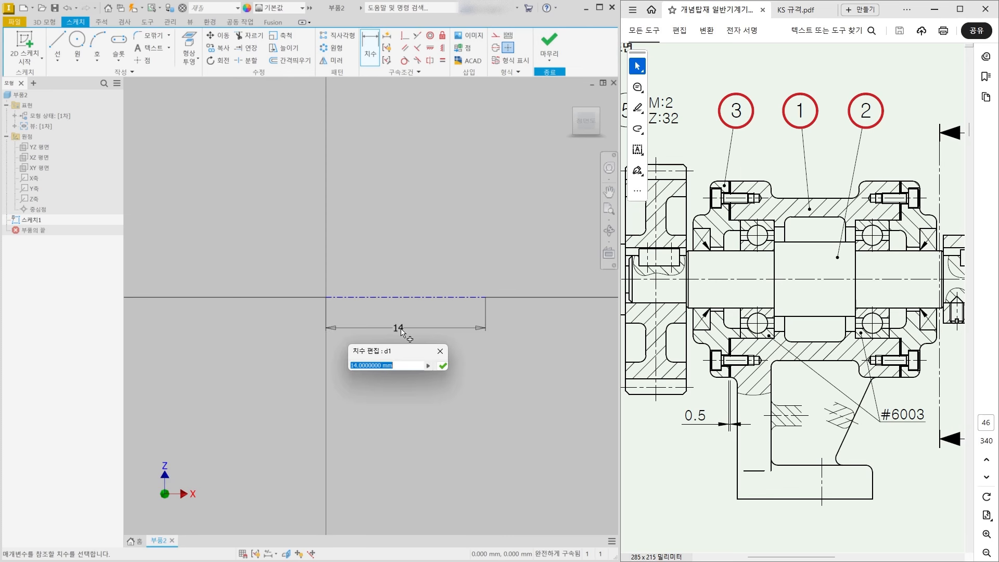
text(14)
key(Return)
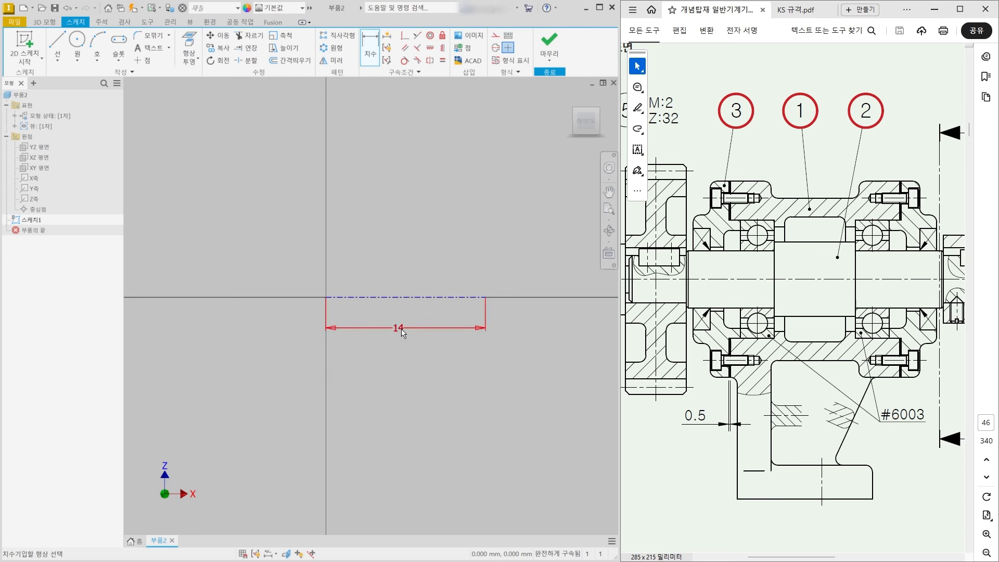
- Sketch part 3's stepped half profile above the centerline, about 13.9 mm high at the origin, 20 mm at the flange and 11.6 mm at the far end
middle_drag(405, 233, 409, 256)
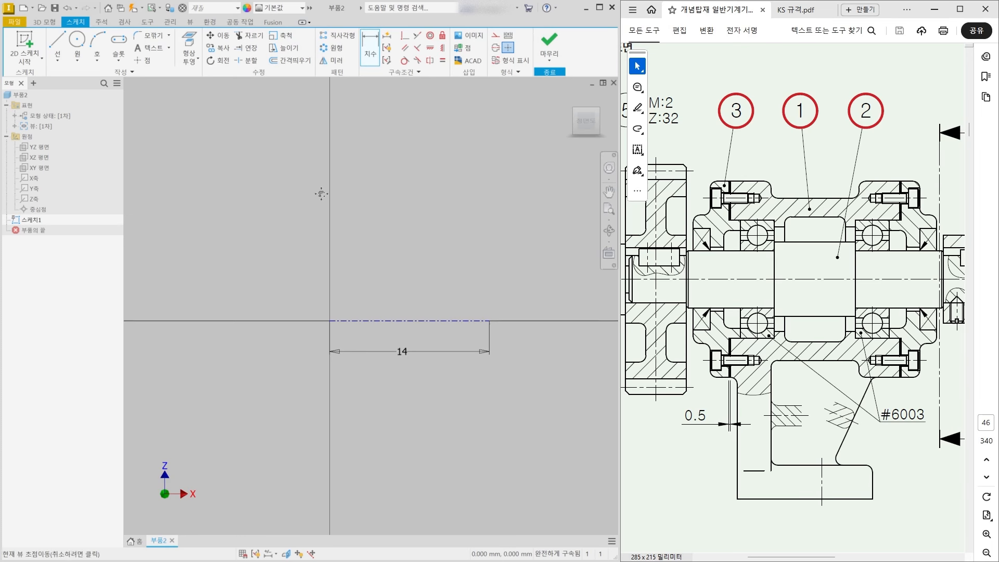
middle_drag(322, 197, 316, 236)
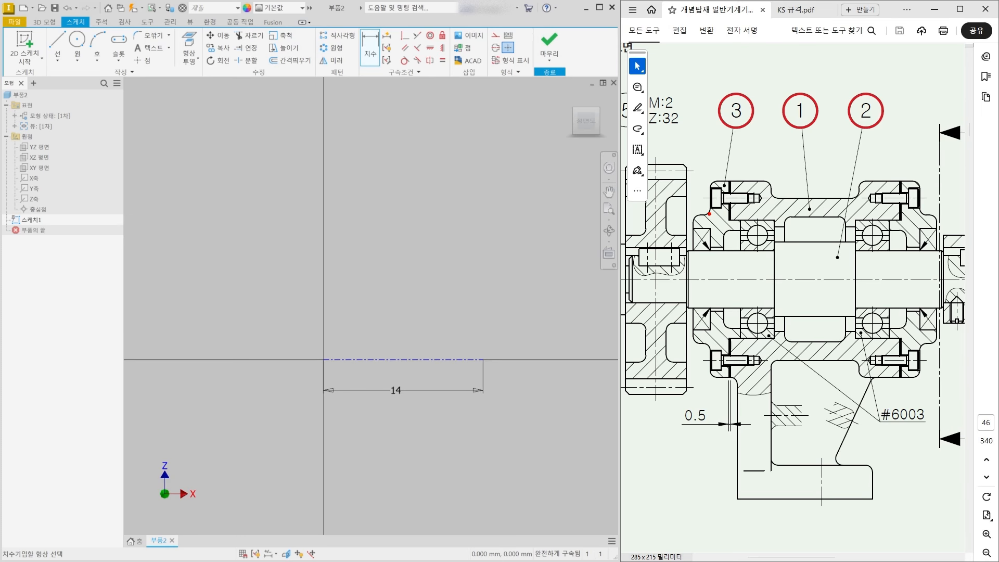
mouse_move(693, 277)
mouse_down()
mouse_move(693, 211)
mouse_move(708, 206)
mouse_move(736, 220)
mouse_move(740, 279)
mouse_move(731, 278)
mouse_up()
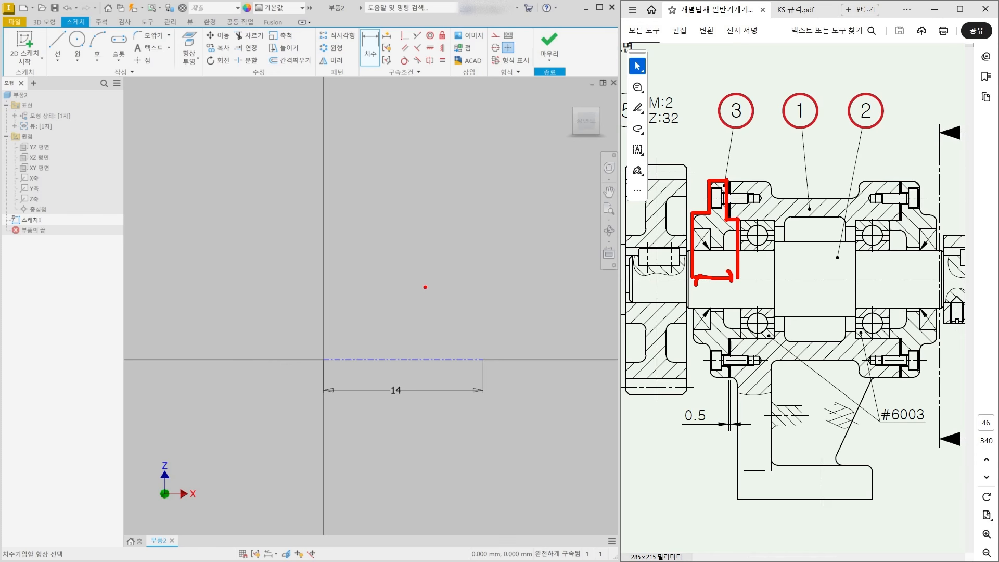
key(Escape)
key(Escape)
click(58, 41)
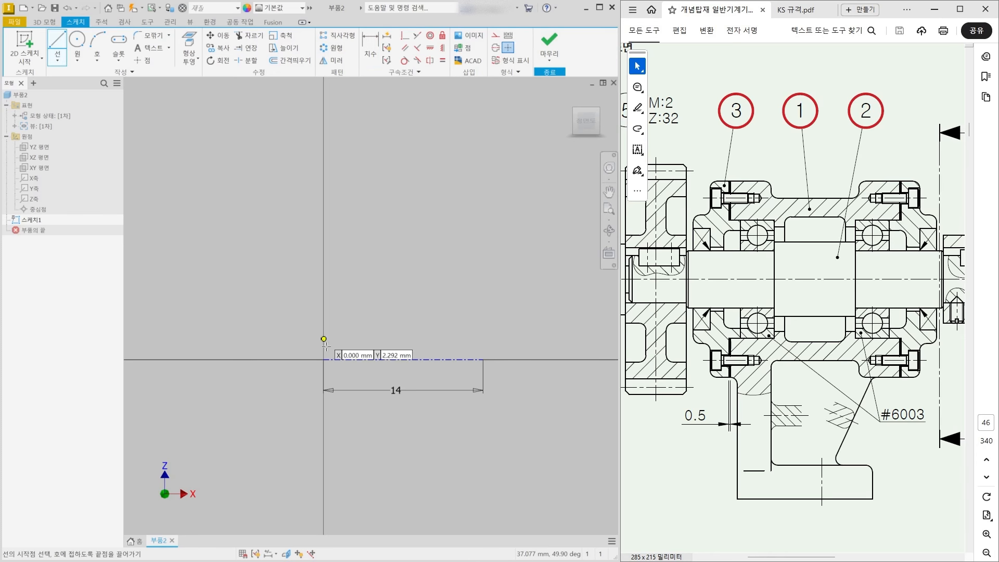
click(323, 359)
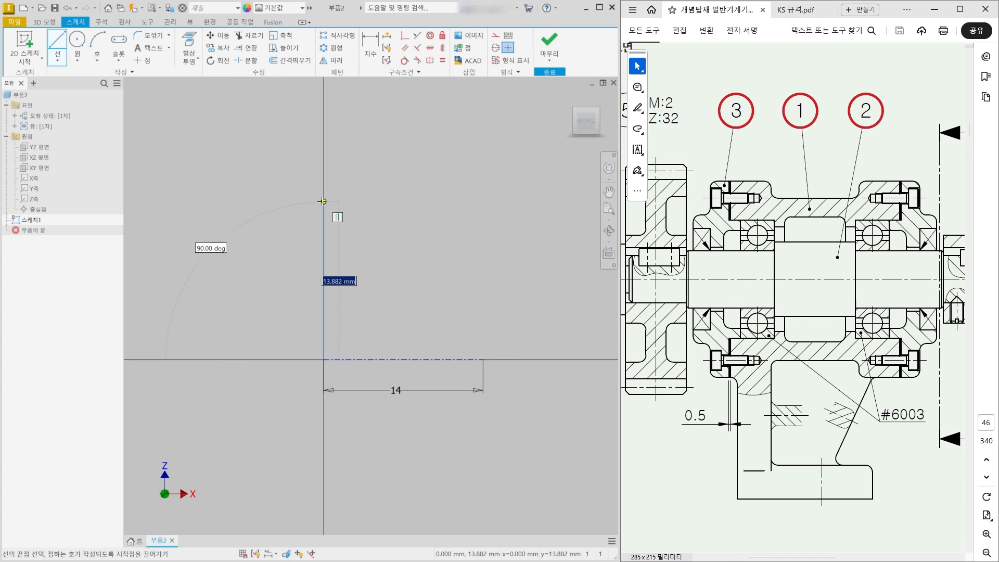
click(324, 200)
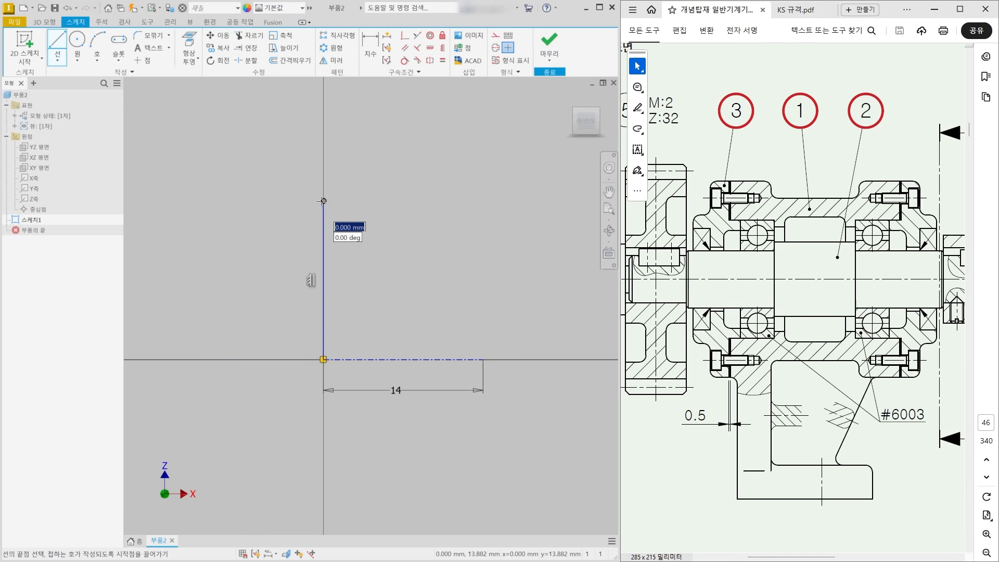
click(370, 201)
click(370, 131)
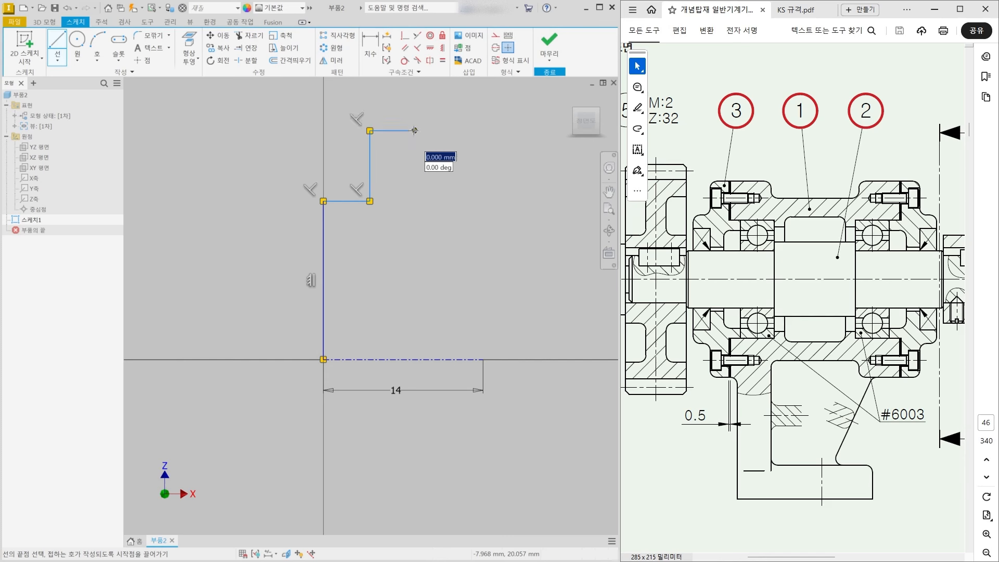
click(414, 130)
click(415, 227)
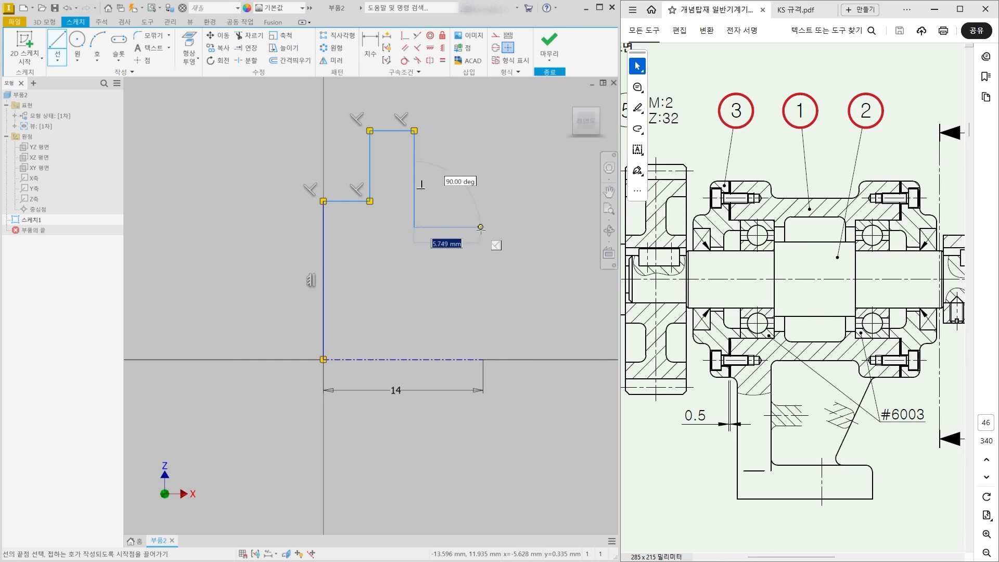
click(483, 227)
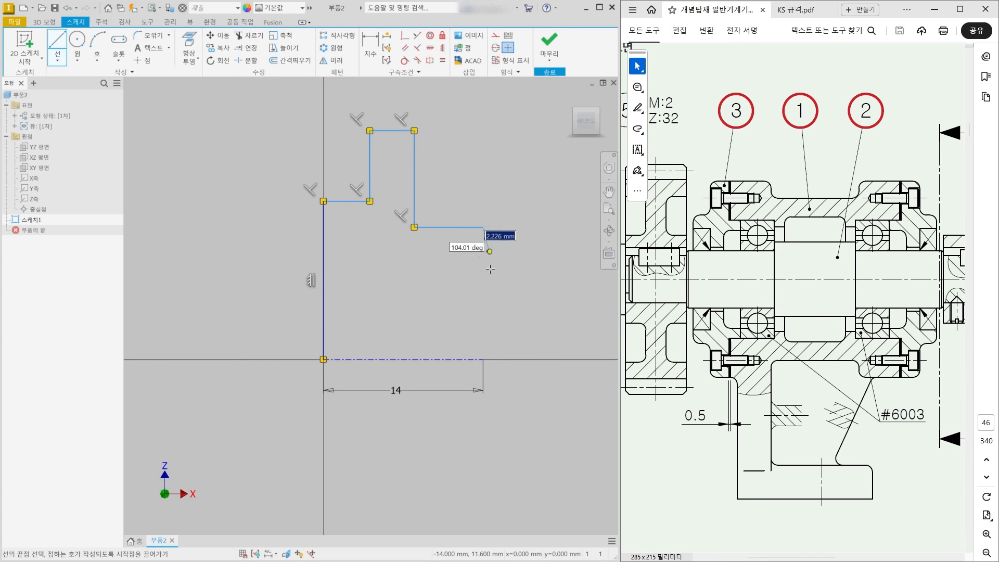
click(484, 359)
key(Escape)
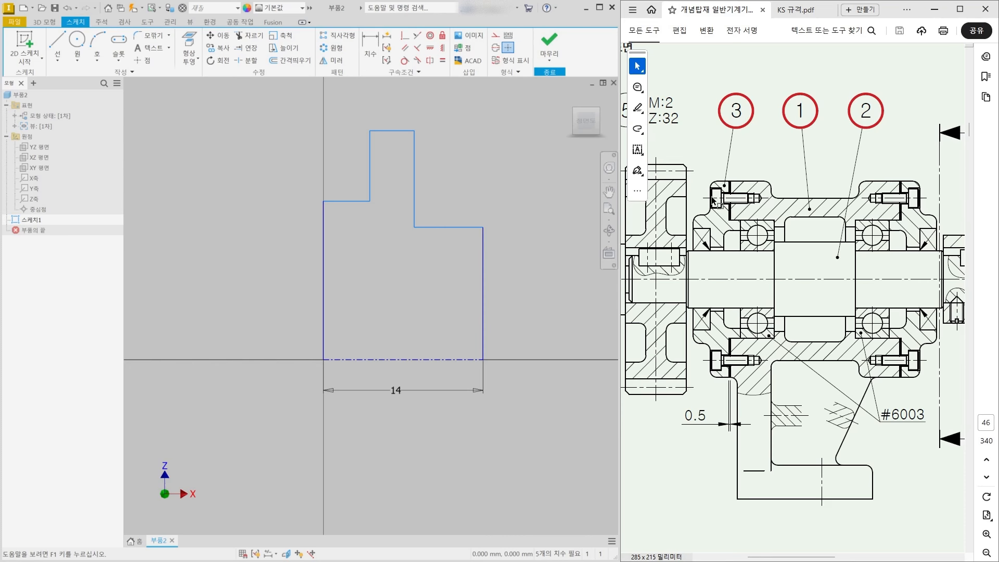
- Dimension the flange's outer diameter about the centerline as 58 mm
drag(718, 186, 719, 379)
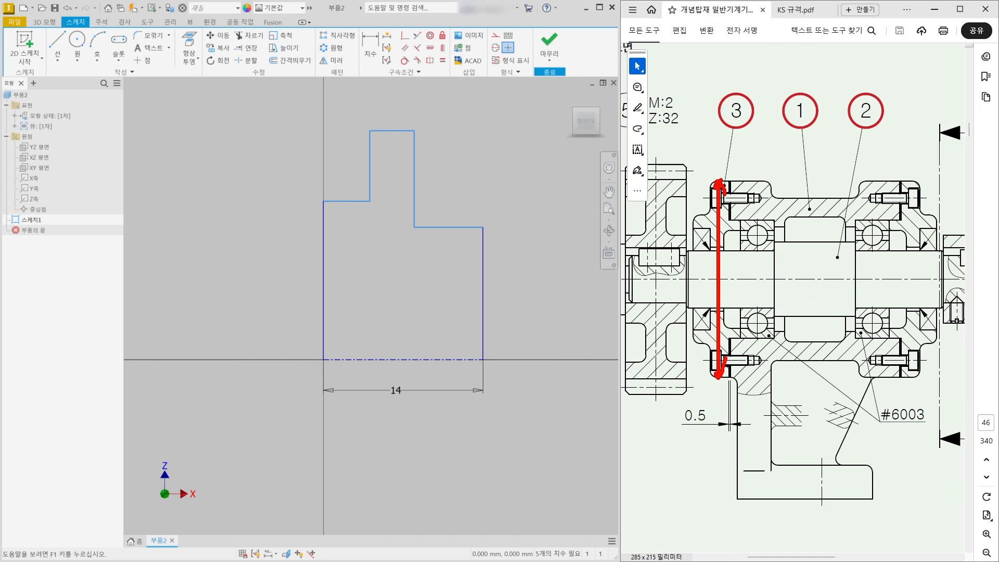
mouse_move(727, 153)
mouse_down()
mouse_move(731, 175)
mouse_move(763, 153)
mouse_move(758, 187)
mouse_move(772, 141)
mouse_up()
key(Escape)
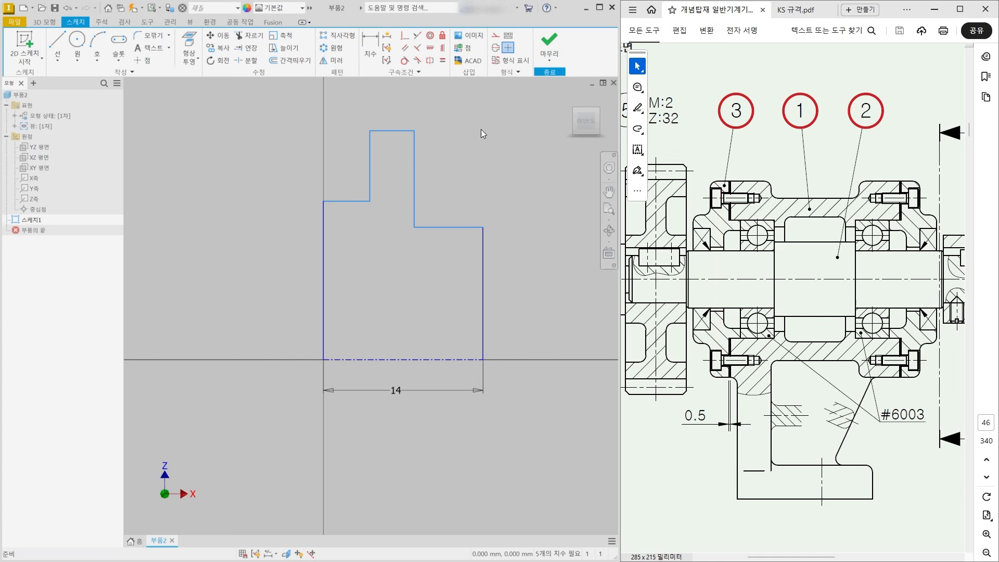
click(372, 46)
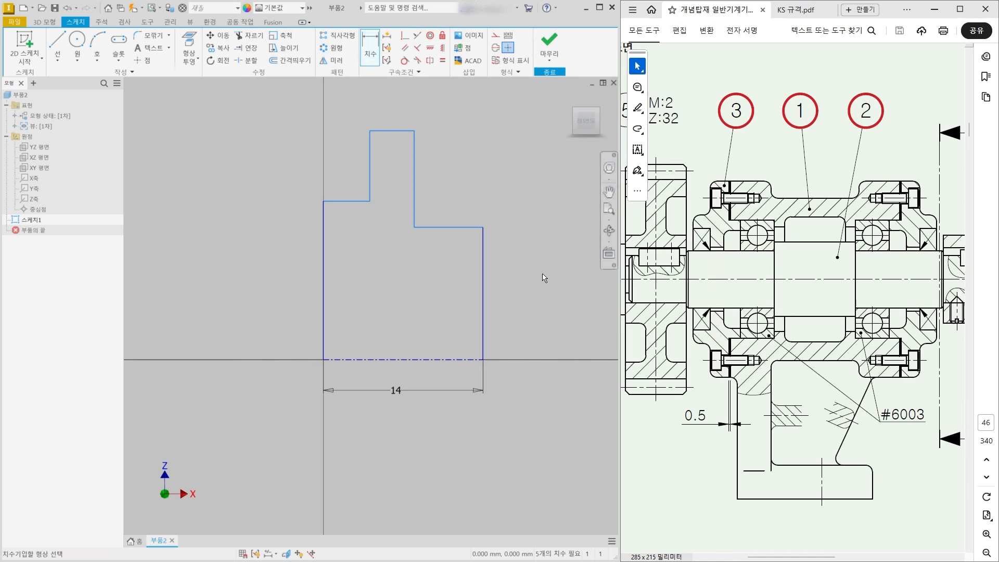
click(402, 132)
click(378, 359)
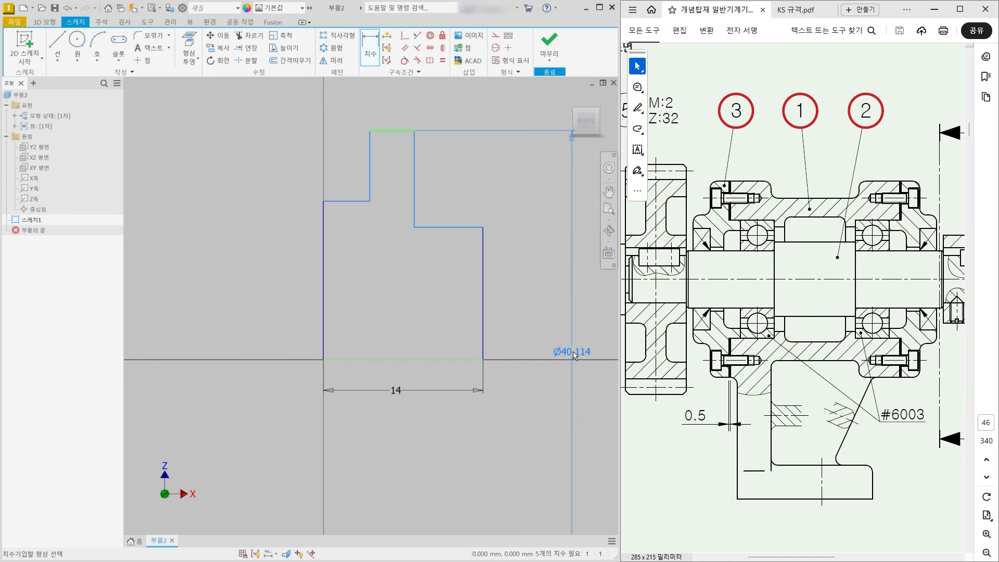
click(573, 349)
text(58)
key(Return)
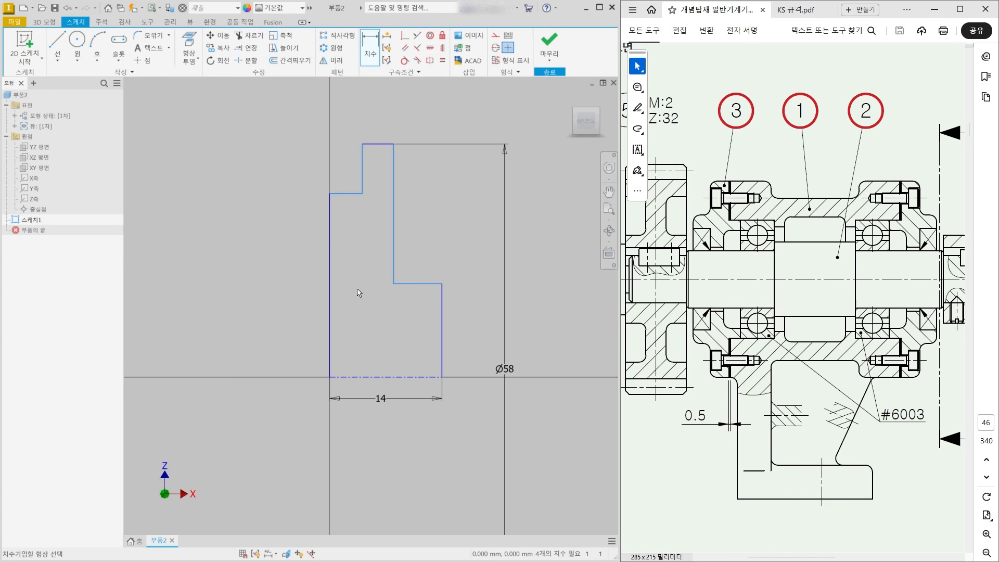
- Dimension the diameter of the far-end step about the centerline as 35 mm
click(423, 284)
click(411, 377)
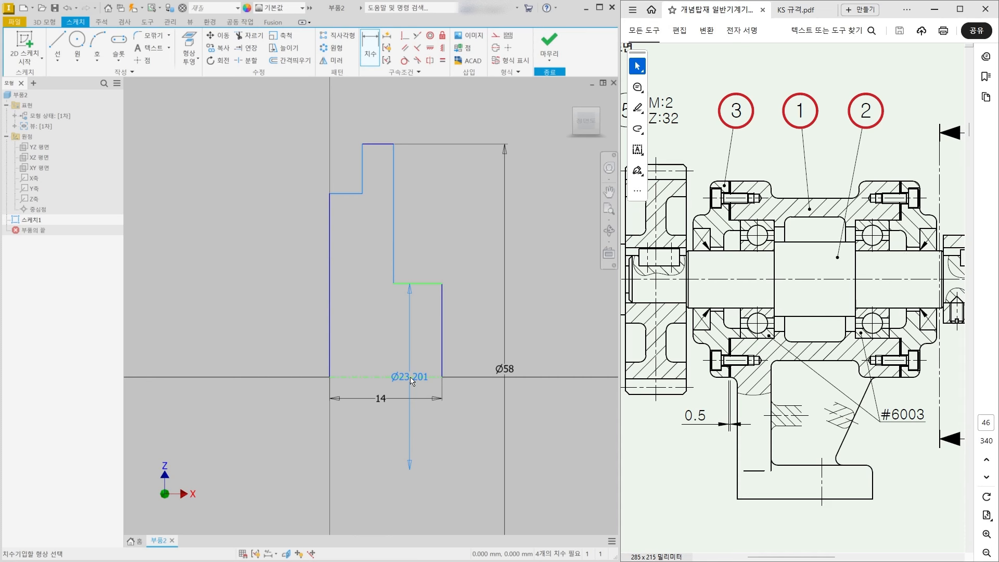
click(468, 370)
text(35)
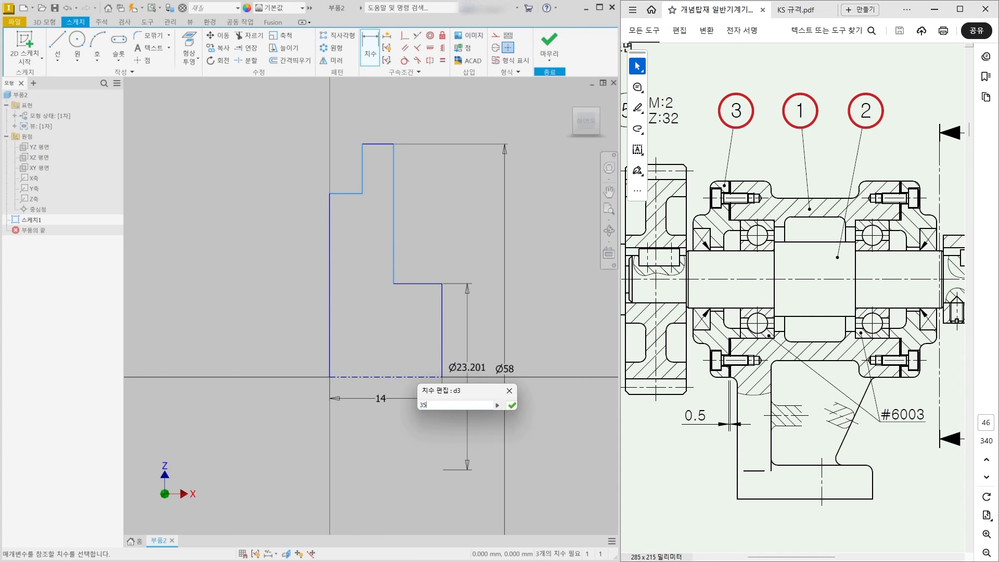
key(Return)
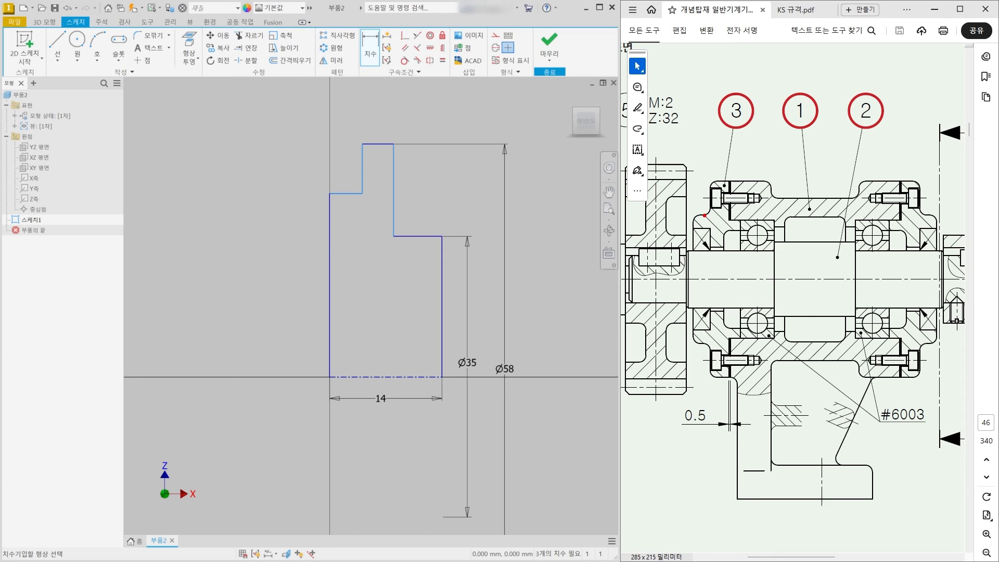
- Dimension the diameter of the step at the origin end about the centerline as 38 mm
drag(704, 214, 702, 342)
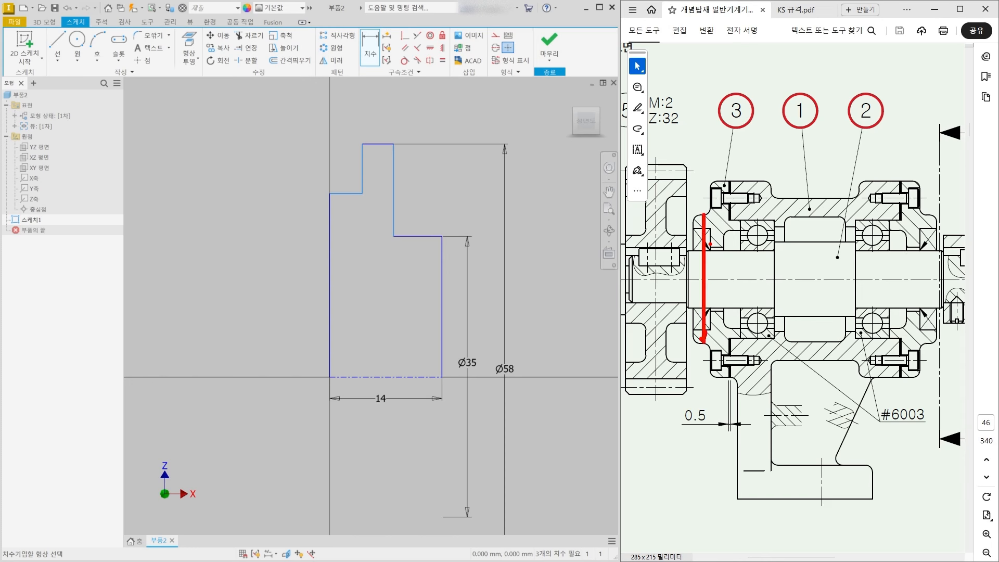
key(Escape)
key(Escape)
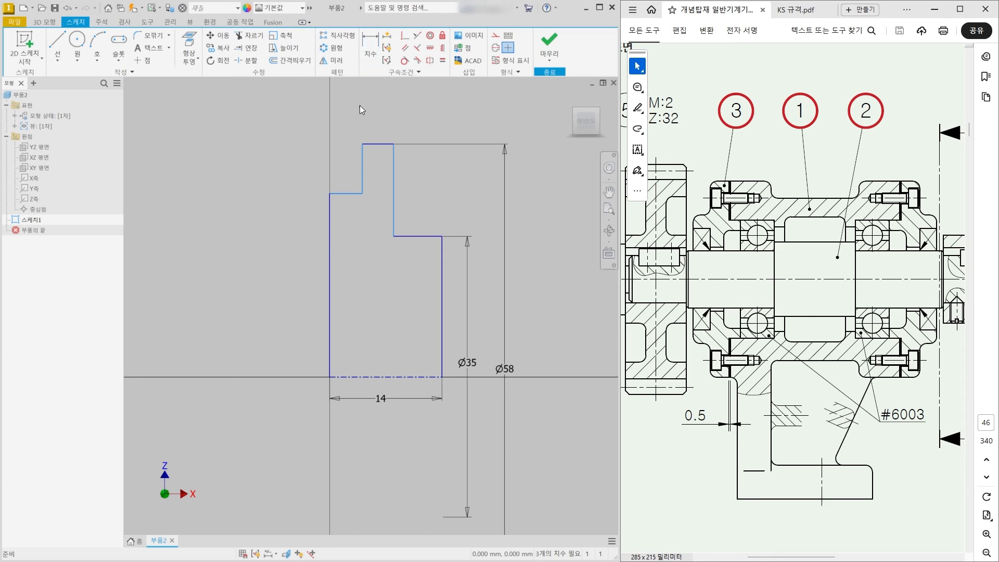
click(368, 53)
click(357, 194)
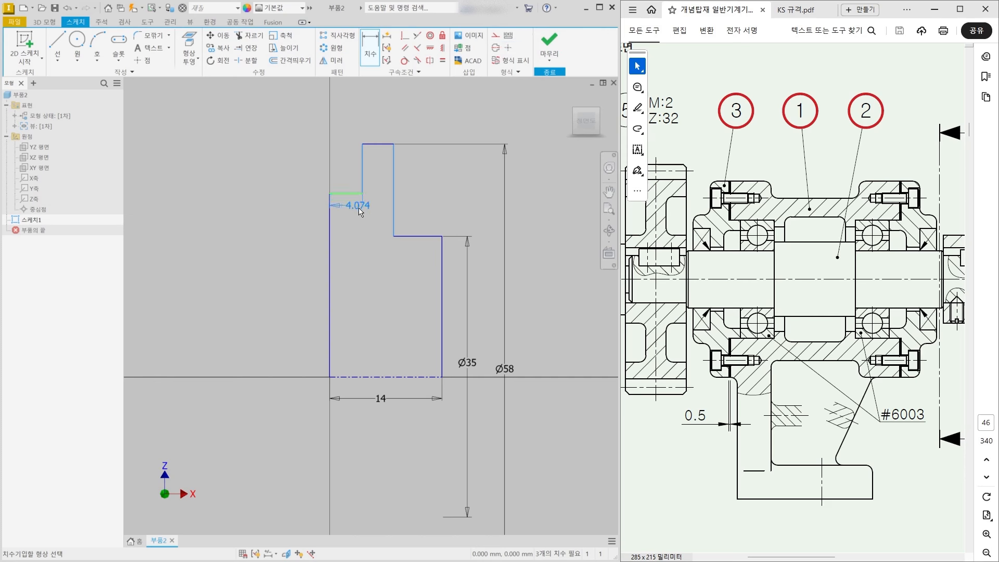
click(359, 377)
click(283, 367)
text(38)
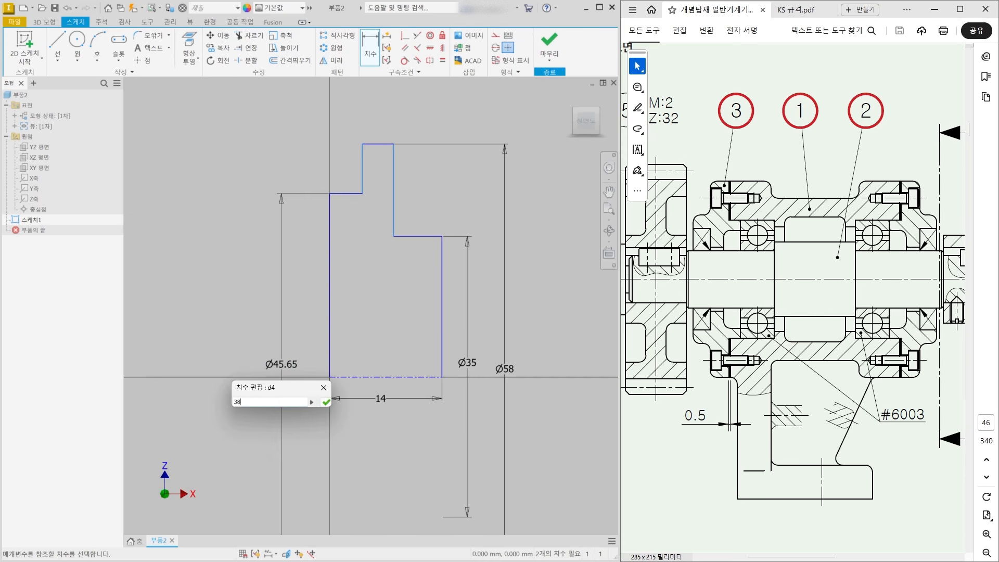
key(Return)
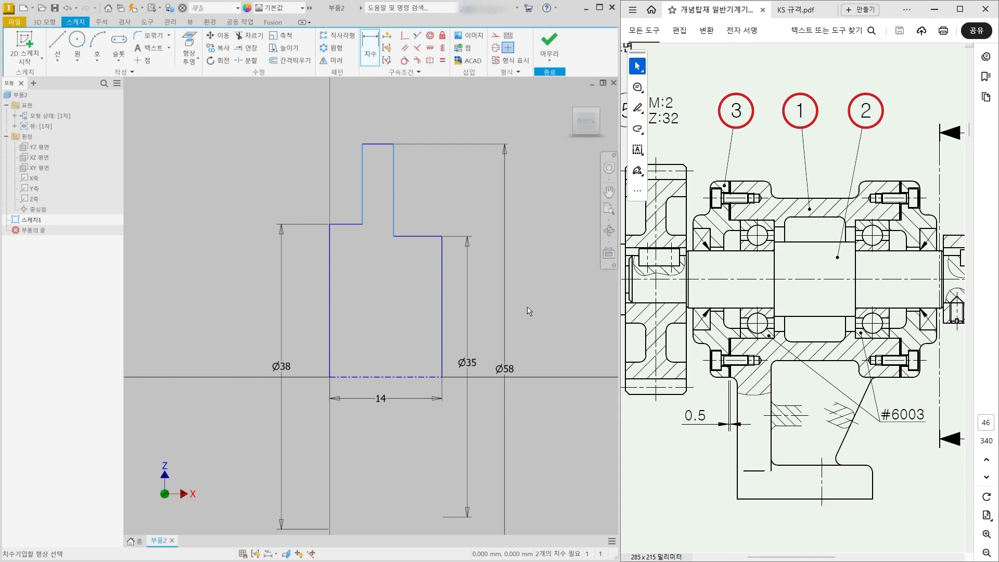
- Examine part 3's outer corners, flange thickness and the step length reaching the bearing in the assembly drawing
key(ctrl+2)
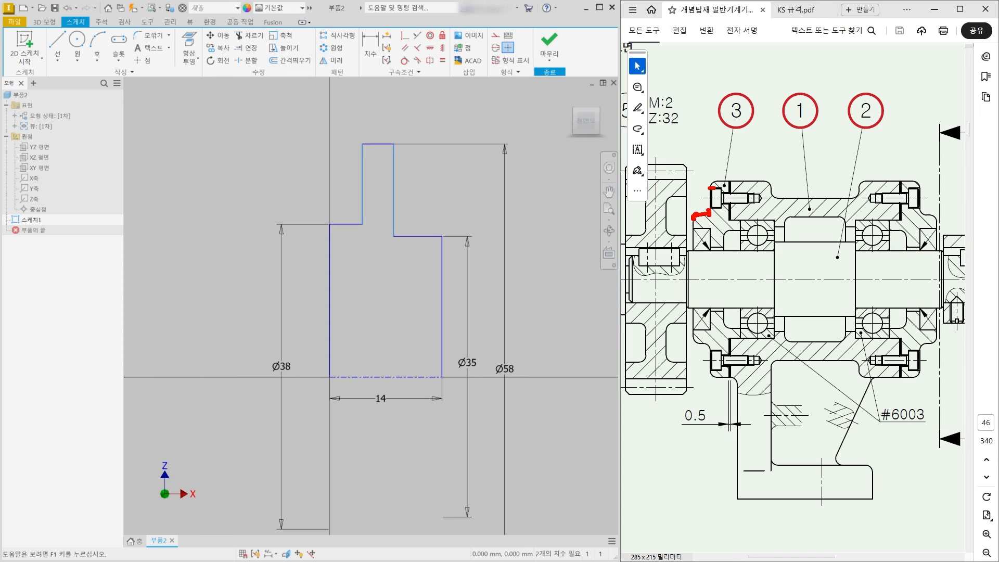
drag(710, 188, 712, 198)
key(Escape)
click(696, 174)
ctrl+scroll(694, 172, up, 2)
key(ctrl+2)
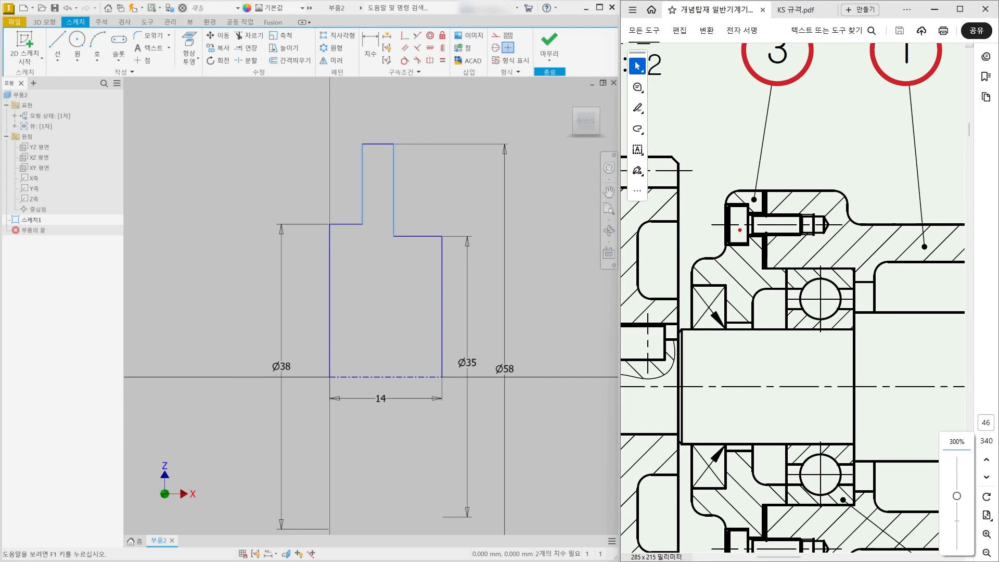
drag(745, 204, 760, 202)
drag(785, 263, 787, 275)
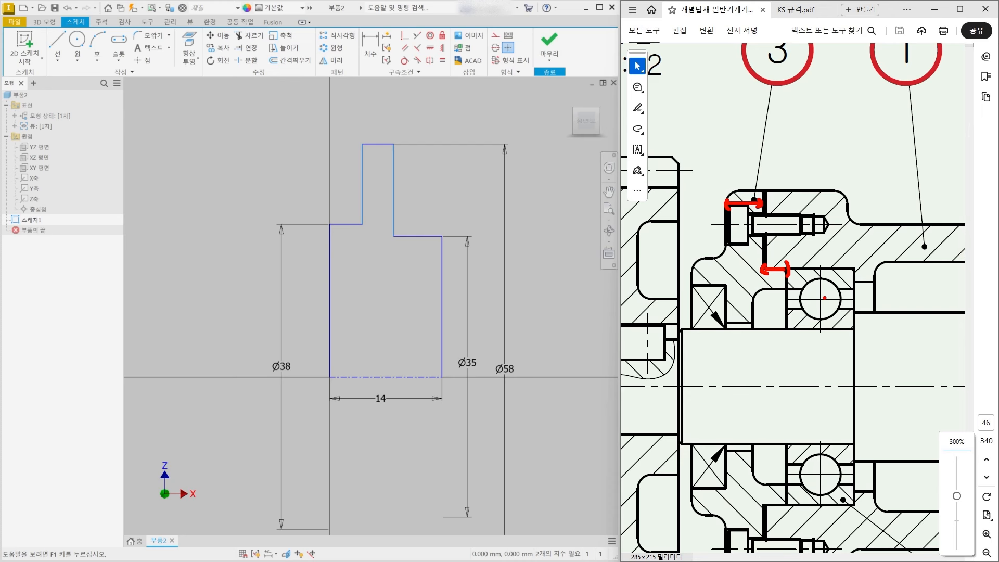
ctrl+scroll(765, 293, down, 2)
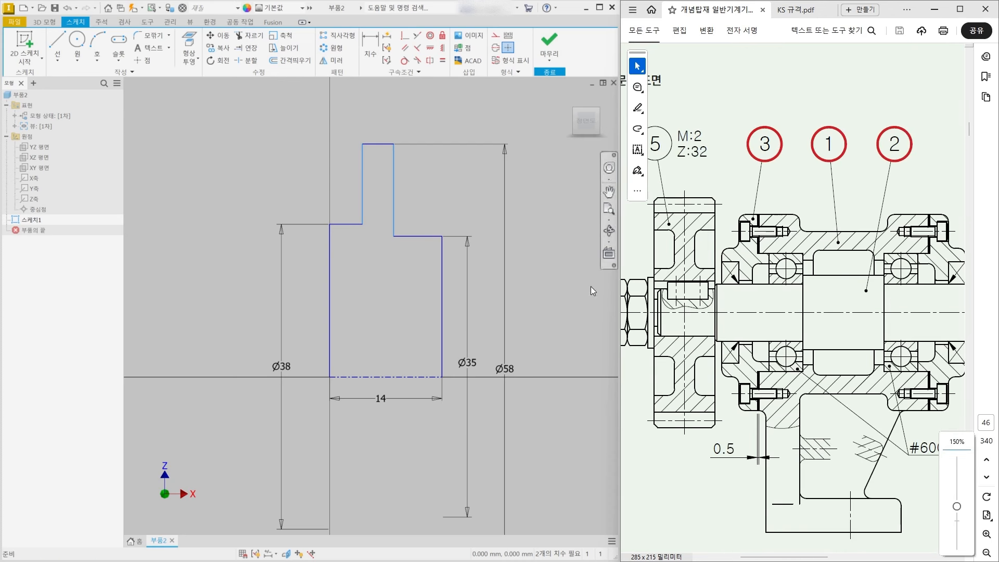
- Dimension the length of the far-end step beyond the flange as 3.5 mm
middle_drag(370, 185, 367, 204)
click(366, 47)
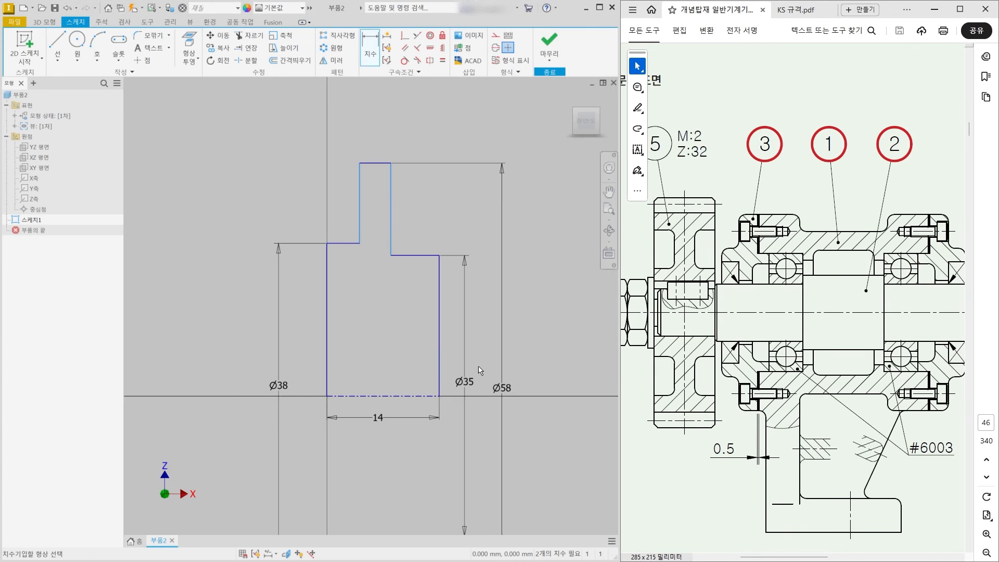
click(424, 255)
click(418, 221)
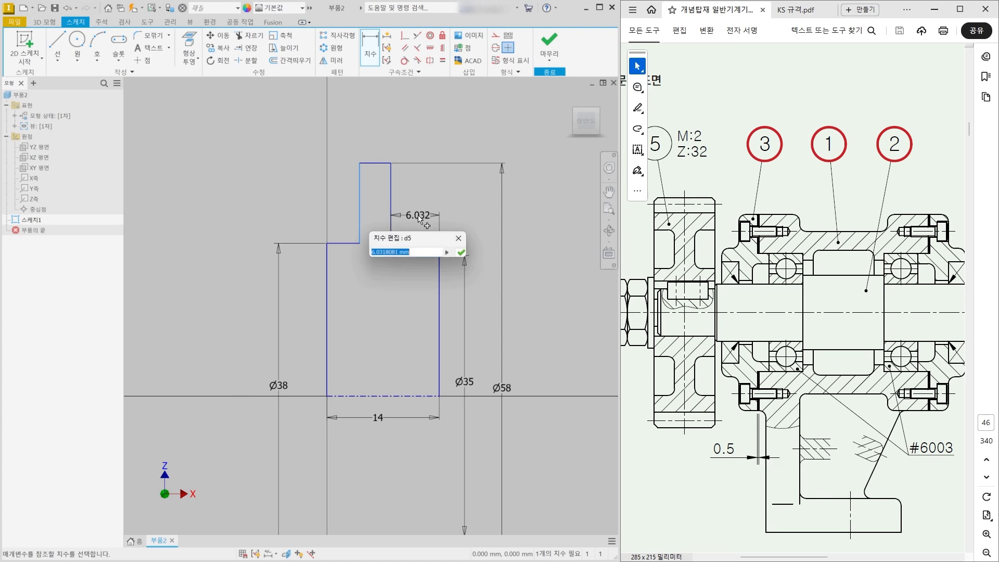
text(3.5)
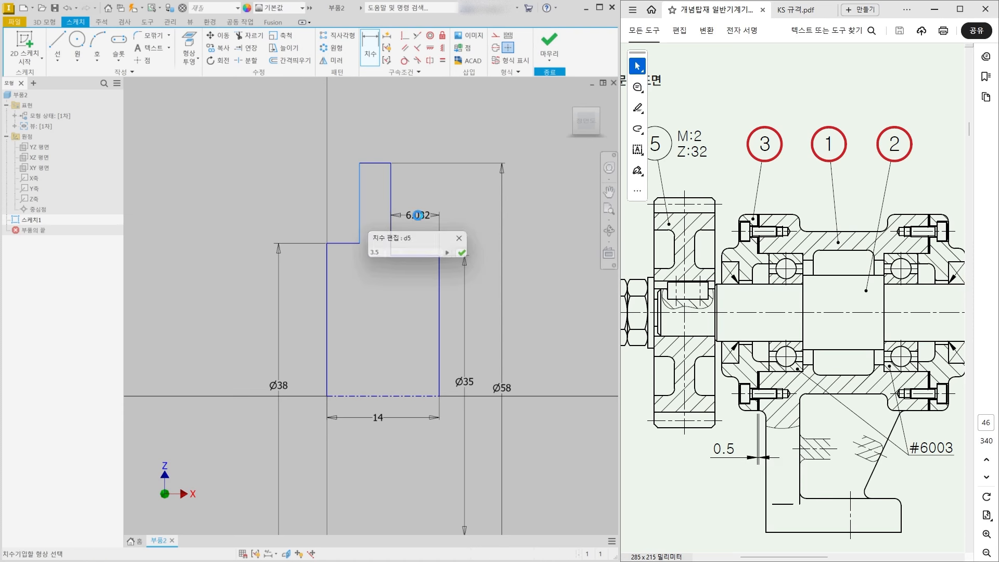
key(Return)
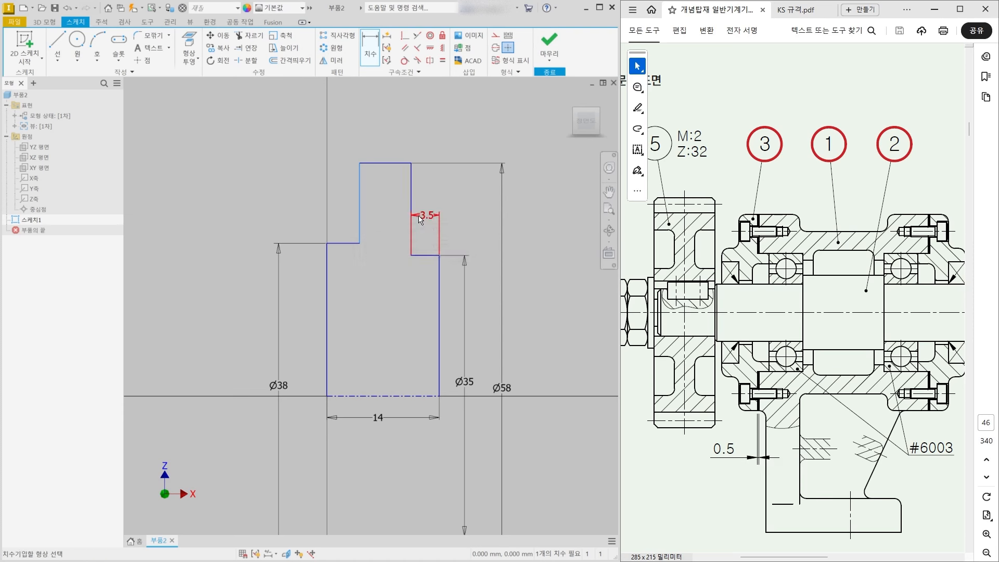
- Dimension the flange's thickness along its upper edge as 5.5 mm
click(400, 164)
click(383, 127)
text(5.5)
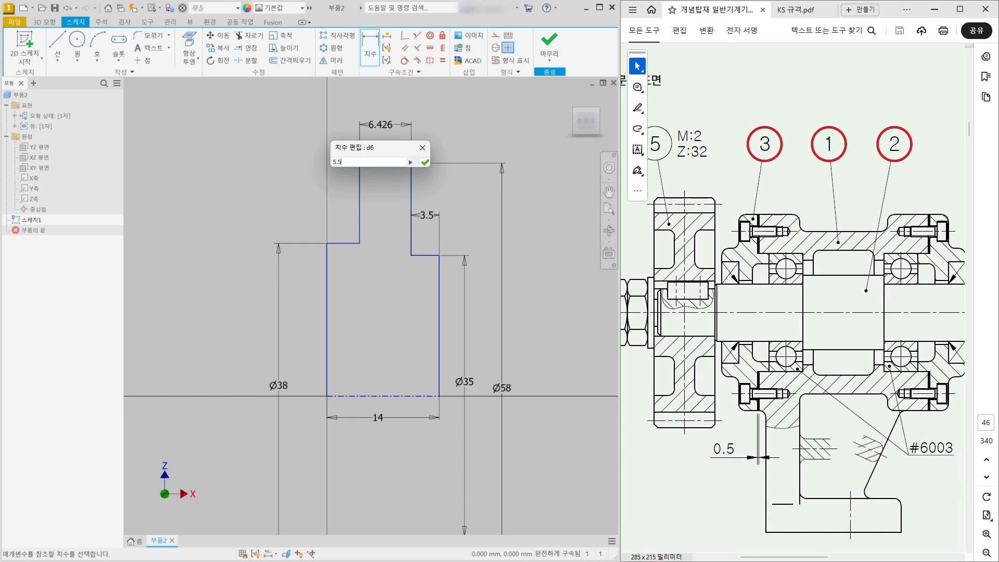
key(Return)
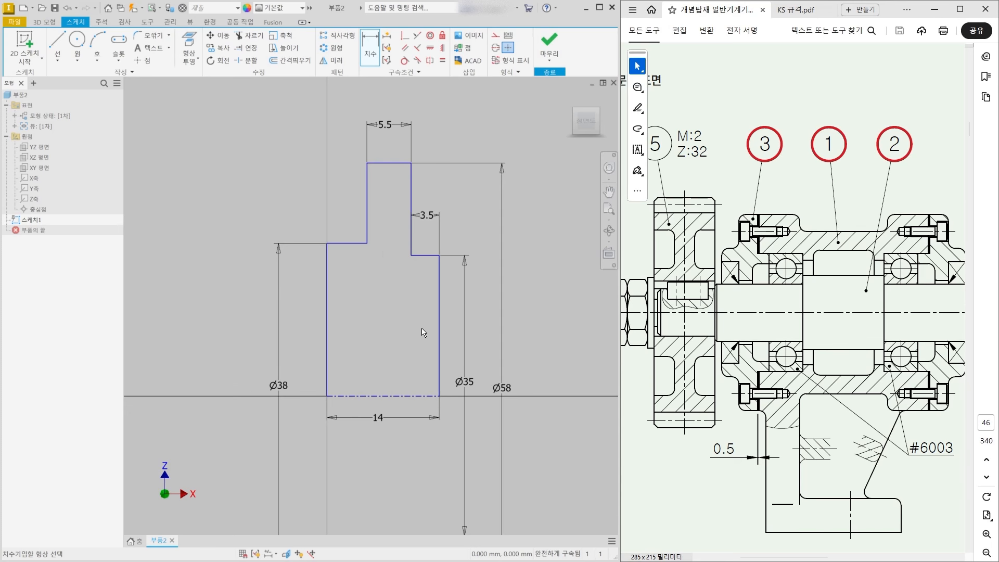
- Finish the sketch and revolve the stepped profile a full 360 degrees about the centerline
click(550, 45)
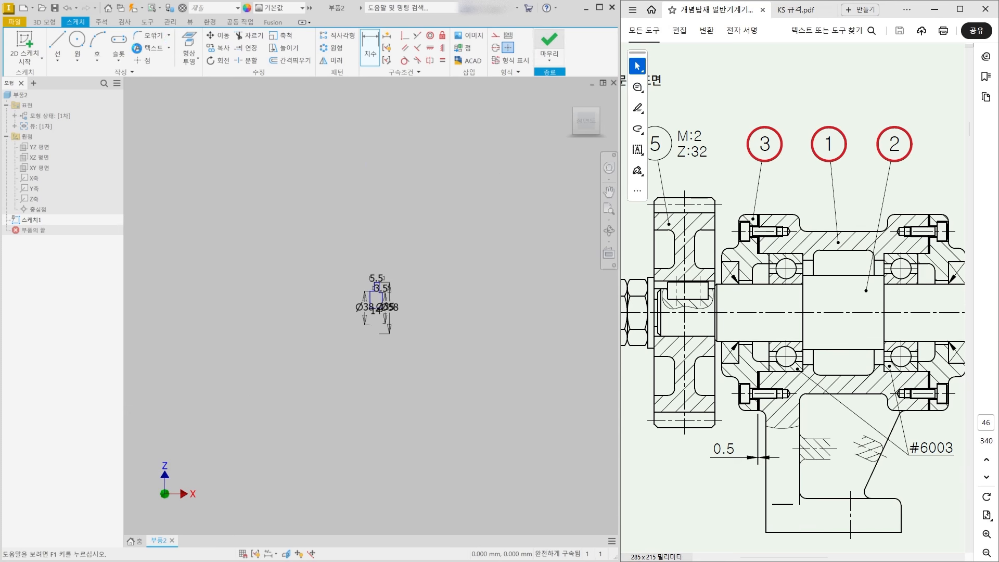
scroll(319, 268, up, 8)
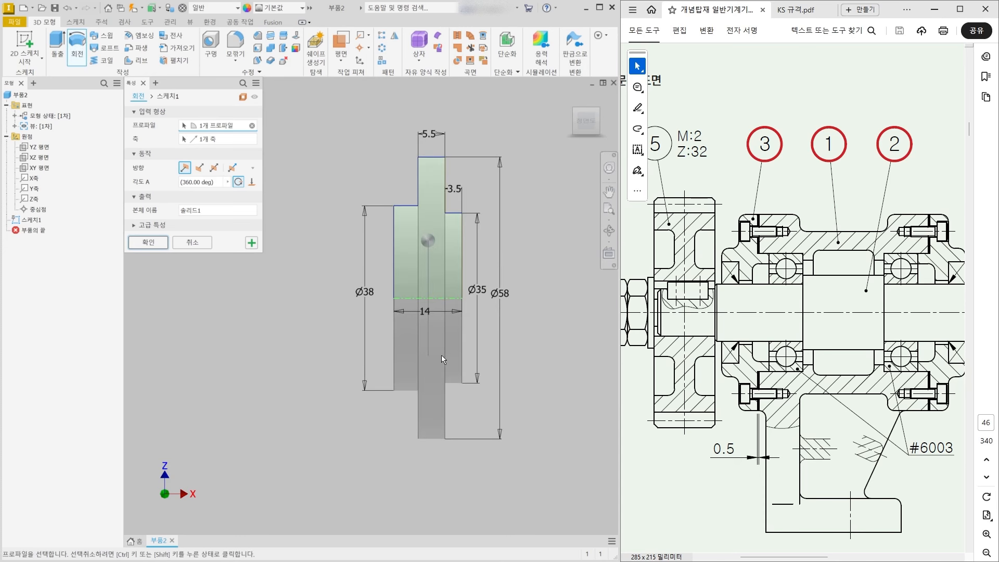
mouse_move(441, 356)
shift+middle_down()
mouse_move(397, 370)
mouse_move(429, 370)
shift+middle_up()
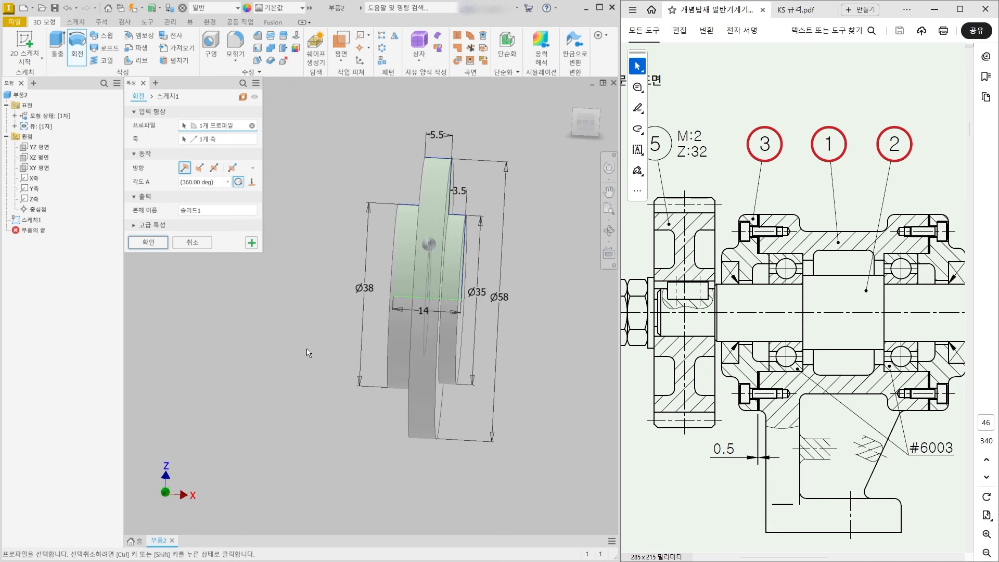
click(151, 243)
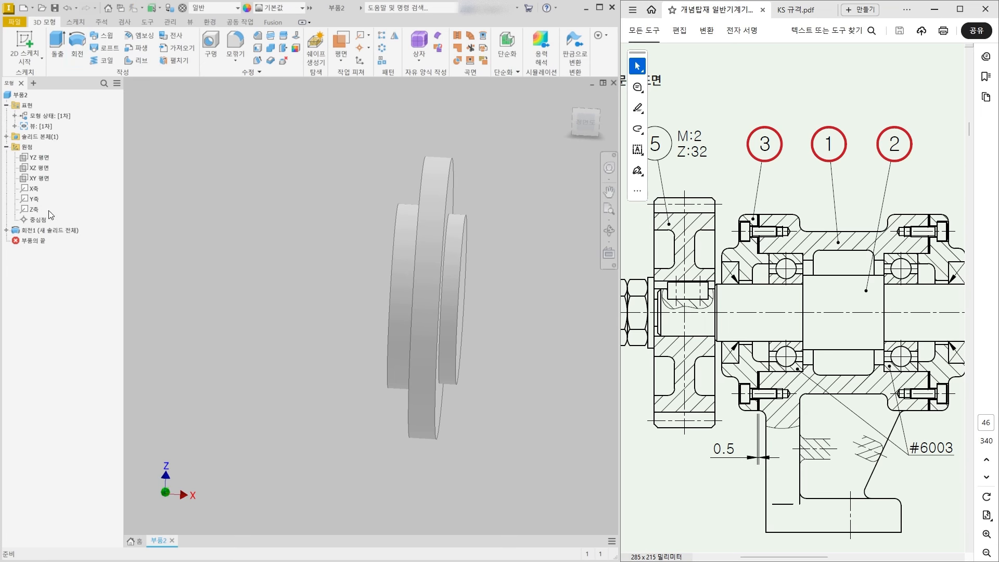
- Start a new sketch on the XZ plane and slice the graphics to show the cross-section
click(41, 170)
right_click(42, 173)
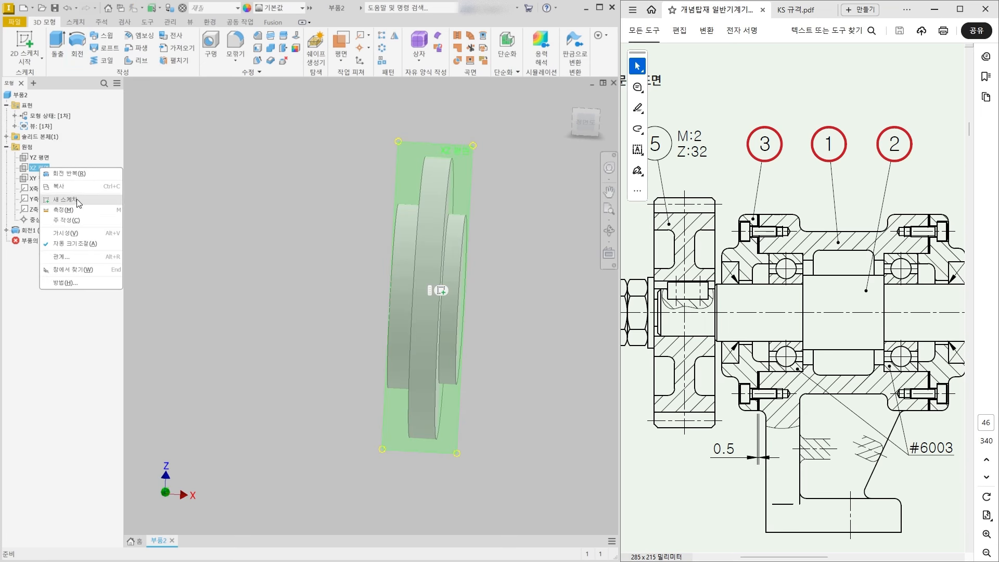
click(78, 201)
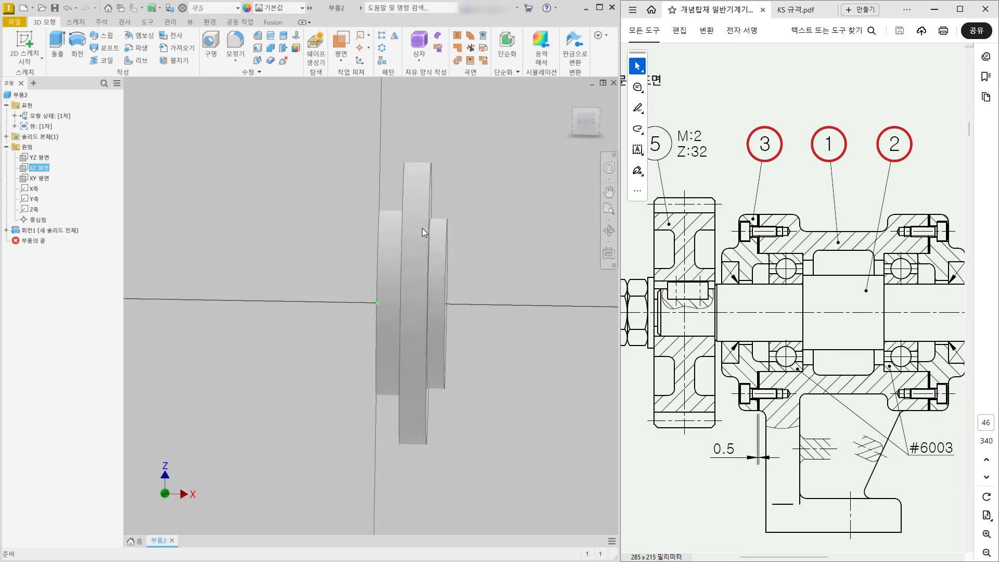
key(F7)
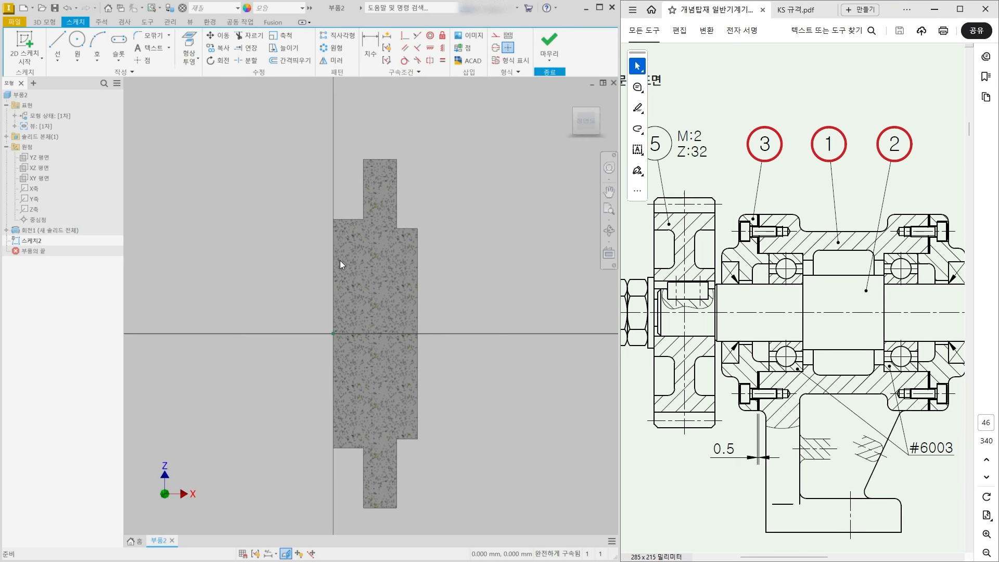
- Sketch a 14 mm horizontal line from the origin to the far face and make it a centerline
click(57, 43)
scroll(323, 283, down, 2)
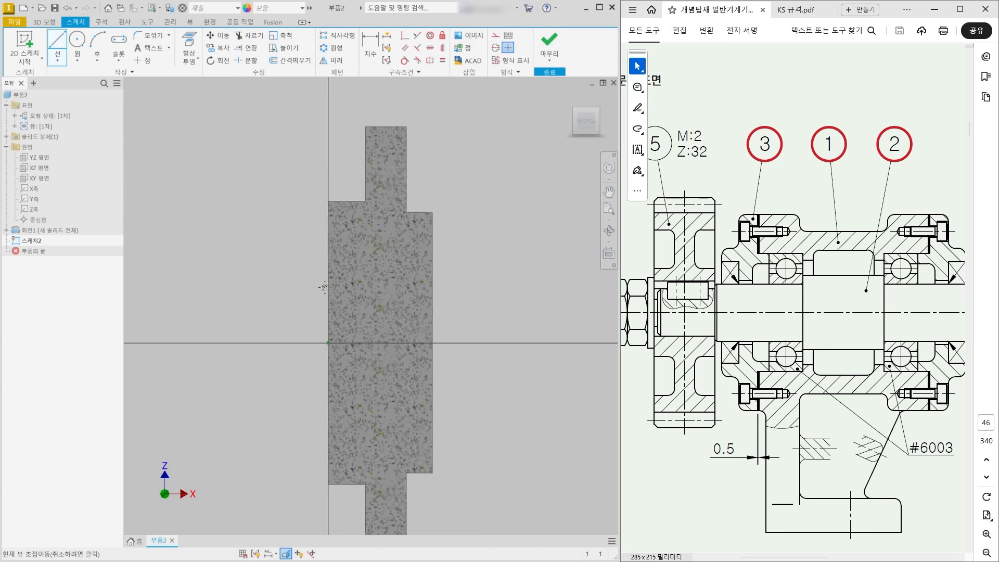
click(327, 343)
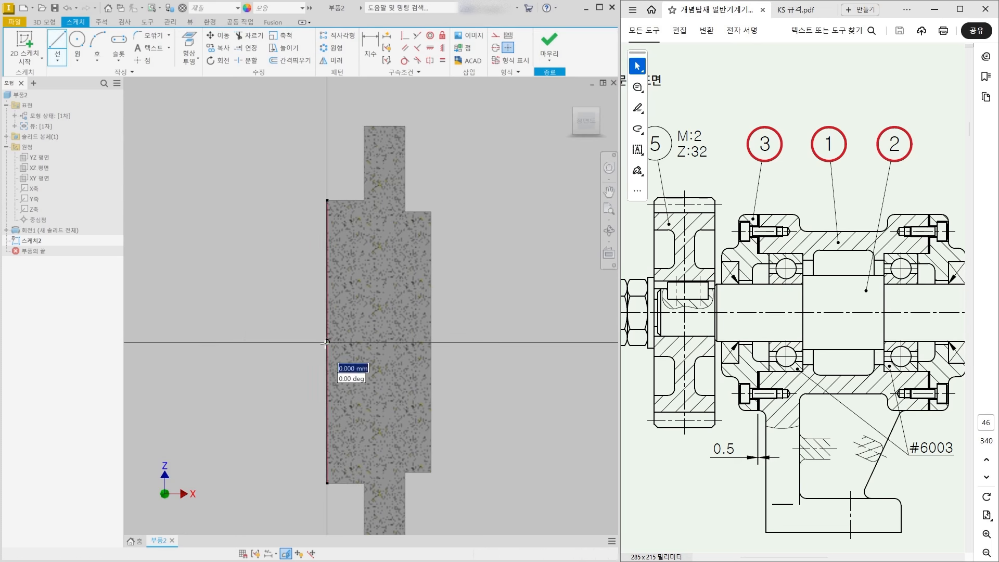
click(432, 342)
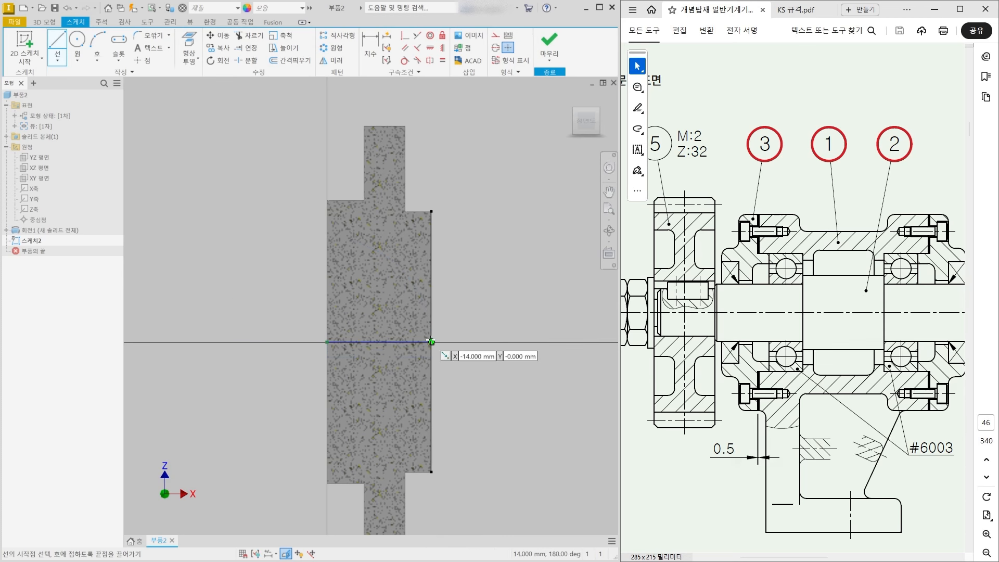
key(Escape)
right_click(396, 343)
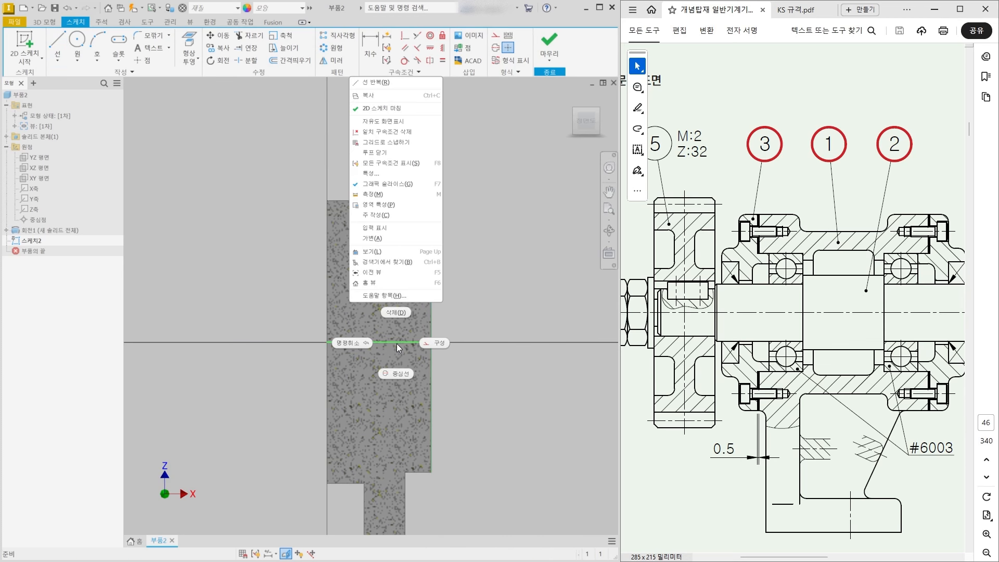
click(401, 374)
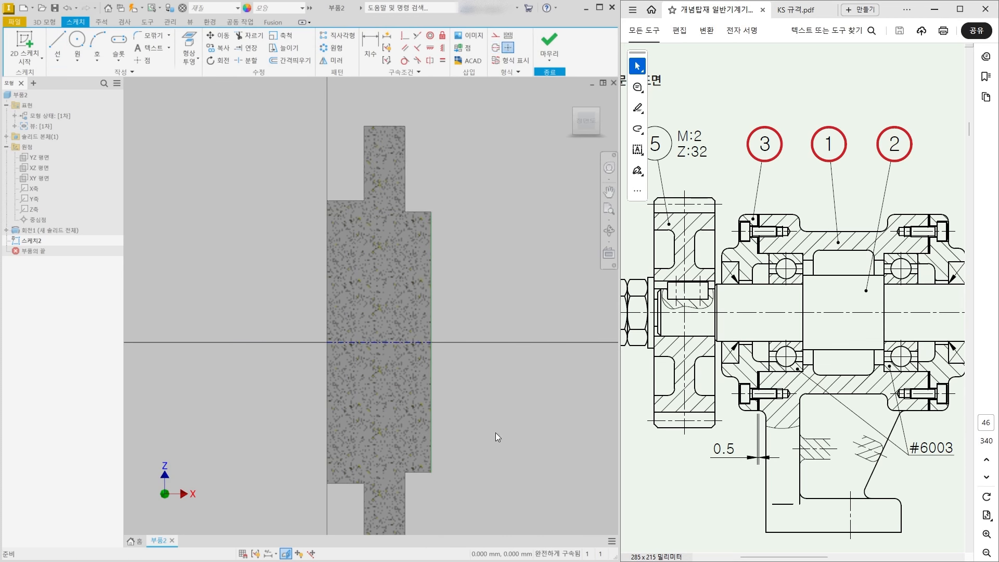
- Sketch a stepped line chain from the origin up about 12.3 mm, across about 4.4 mm, through a lower middle step and on to the far face
click(52, 38)
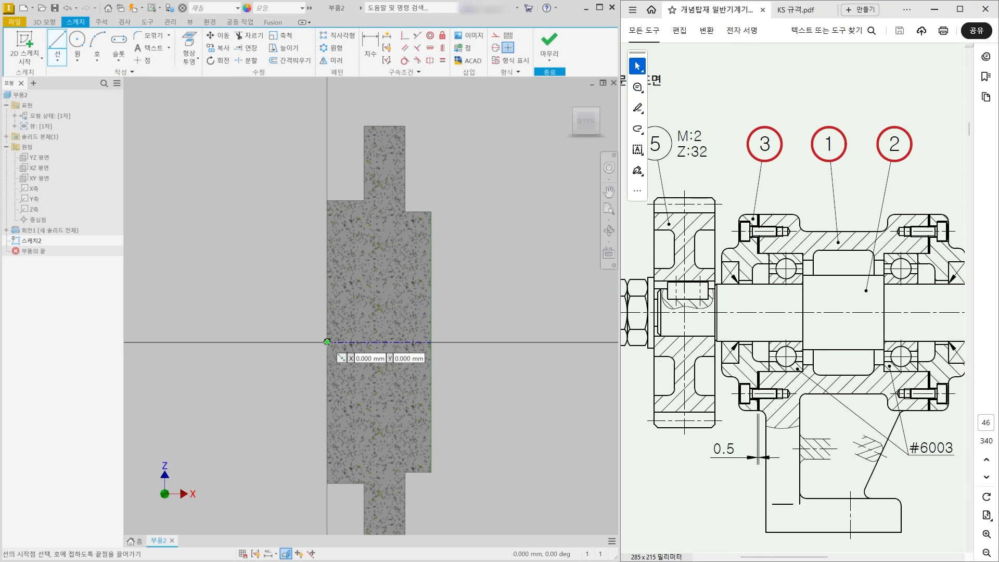
click(327, 343)
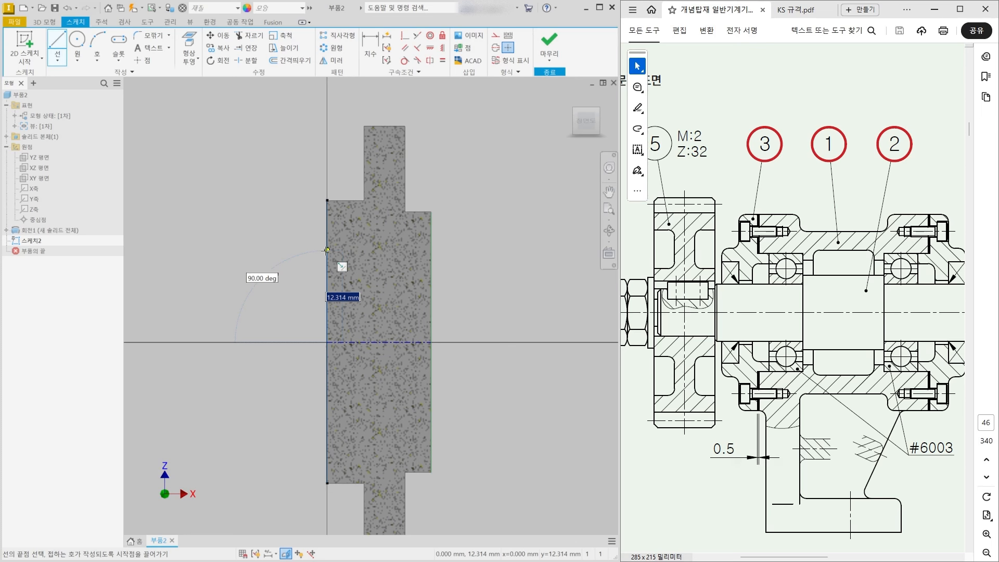
click(327, 251)
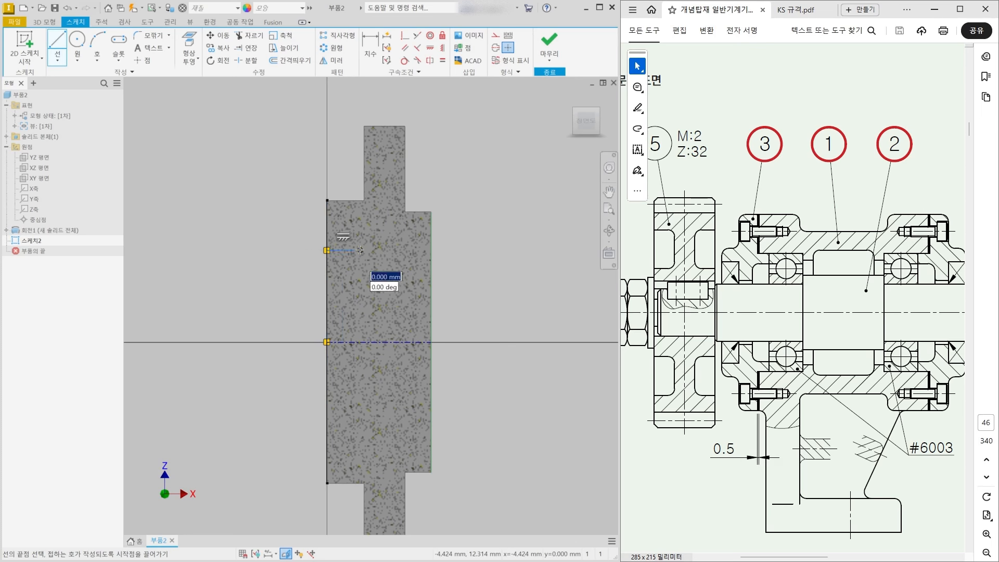
click(360, 250)
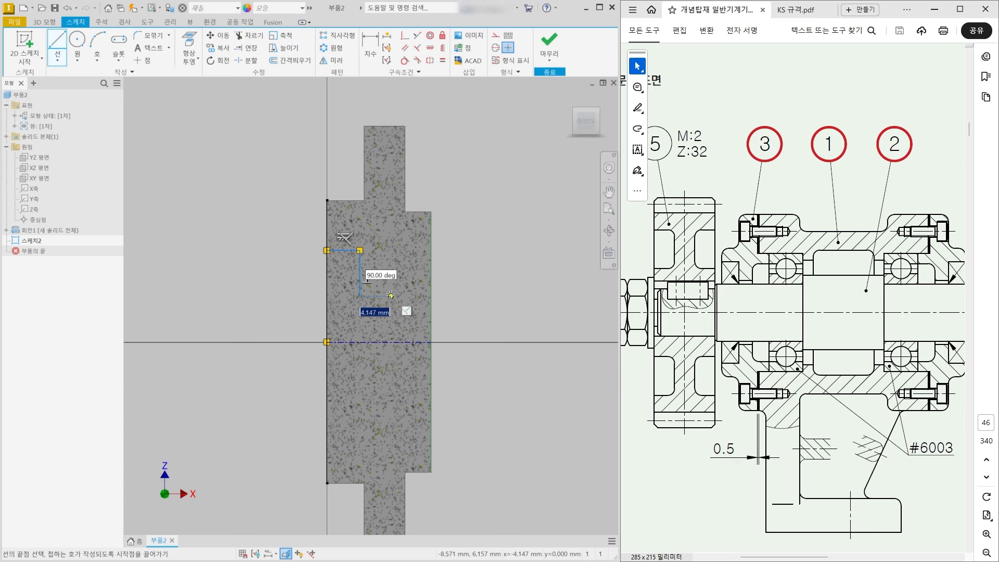
click(360, 296)
click(391, 264)
click(431, 264)
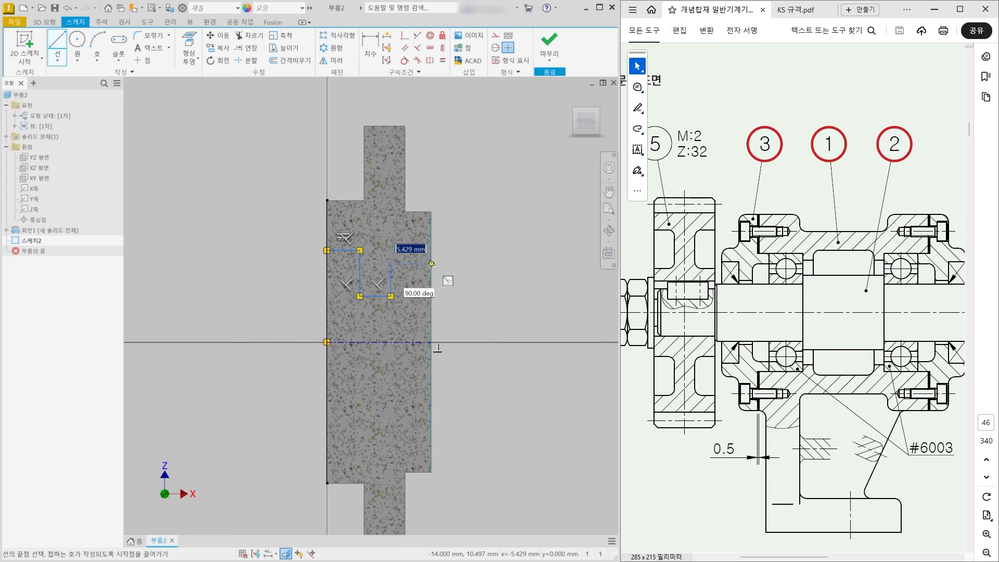
key(Escape)
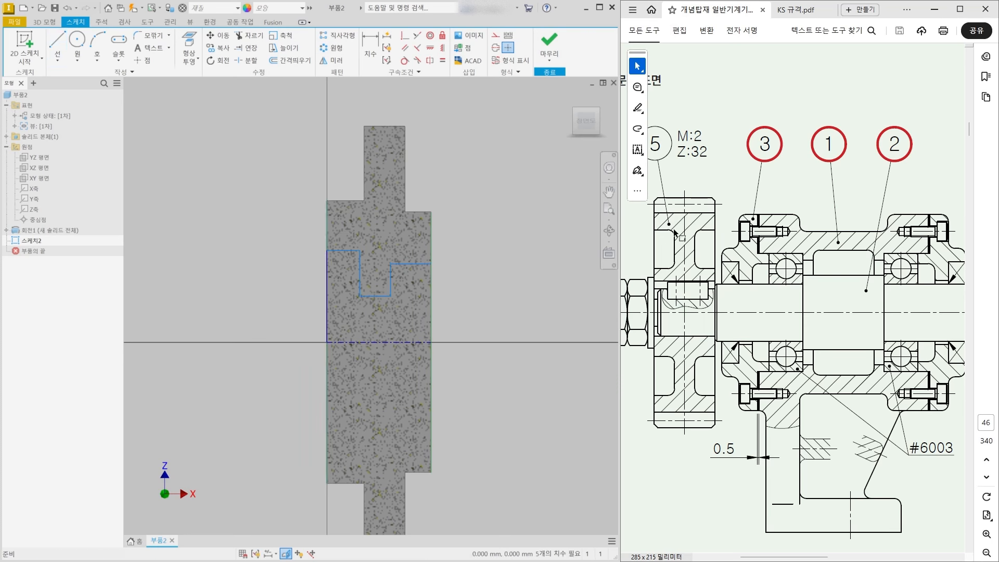
- Trace the cover's inner profile on the assembly drawing and look up the G, GM, GA oil seal sizes for inner diameter 17 in the KS standard
drag(723, 261, 751, 278)
drag(713, 247, 733, 238)
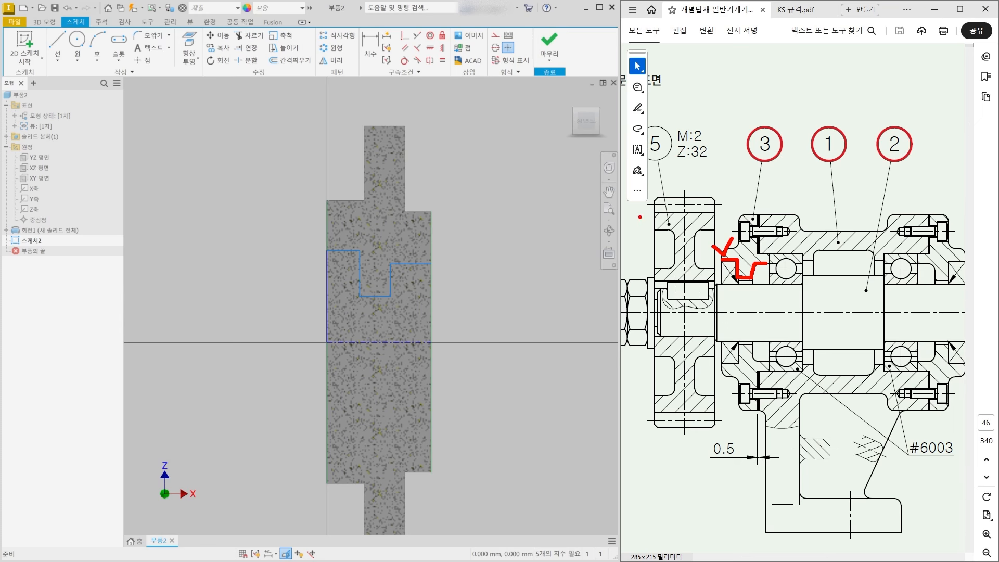
key(Escape)
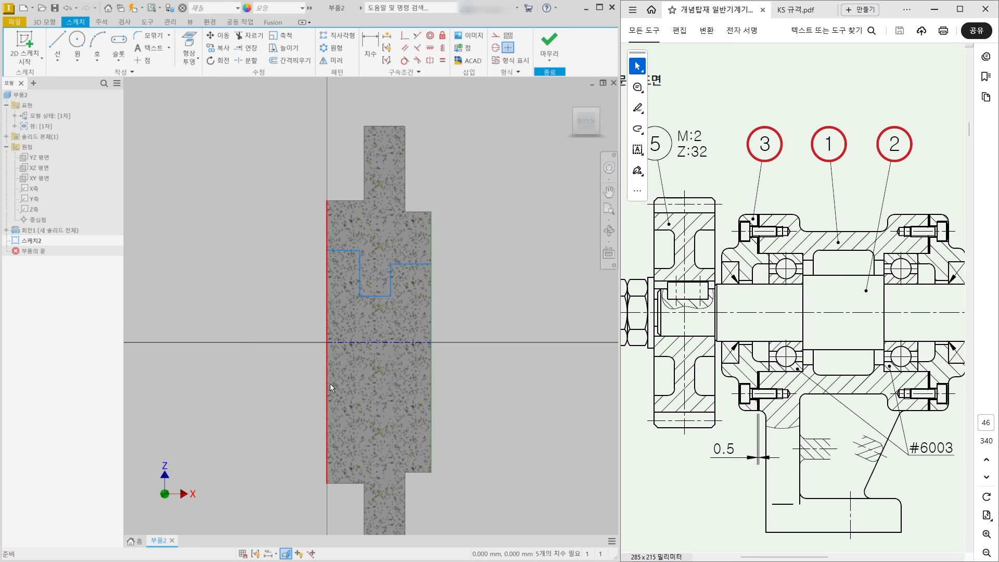
click(783, 12)
ctrl+scroll(723, 332, down, 3)
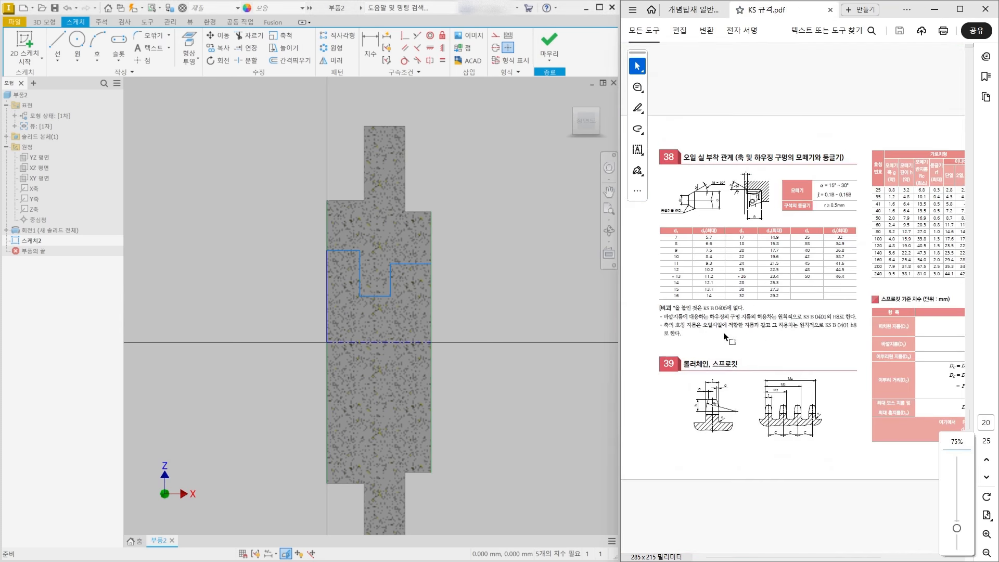
scroll(776, 344, up, 1)
ctrl+scroll(780, 248, down, 2)
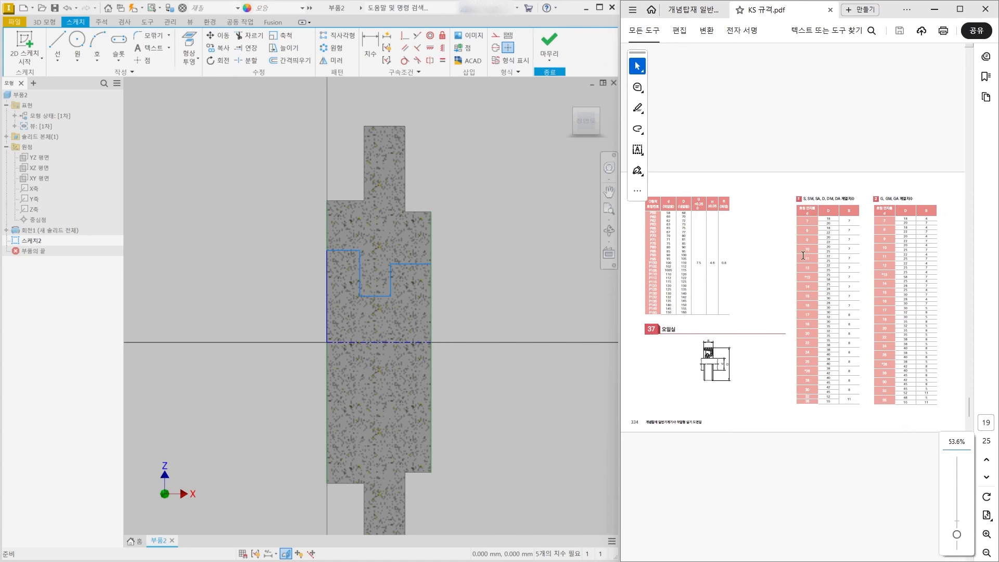
ctrl+scroll(932, 279, up, 3)
ctrl+scroll(933, 279, up, 1)
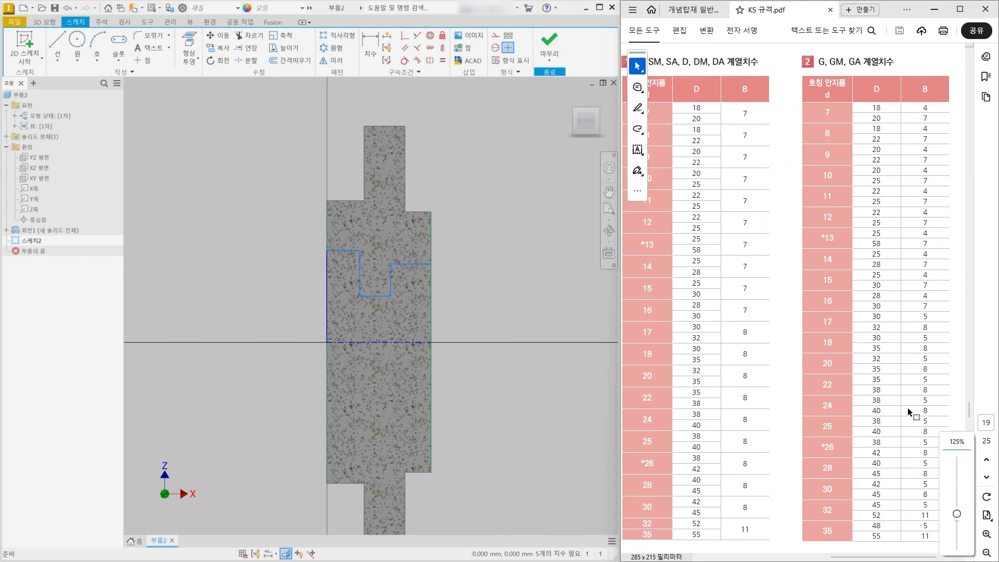
drag(821, 324, 881, 316)
click(925, 316)
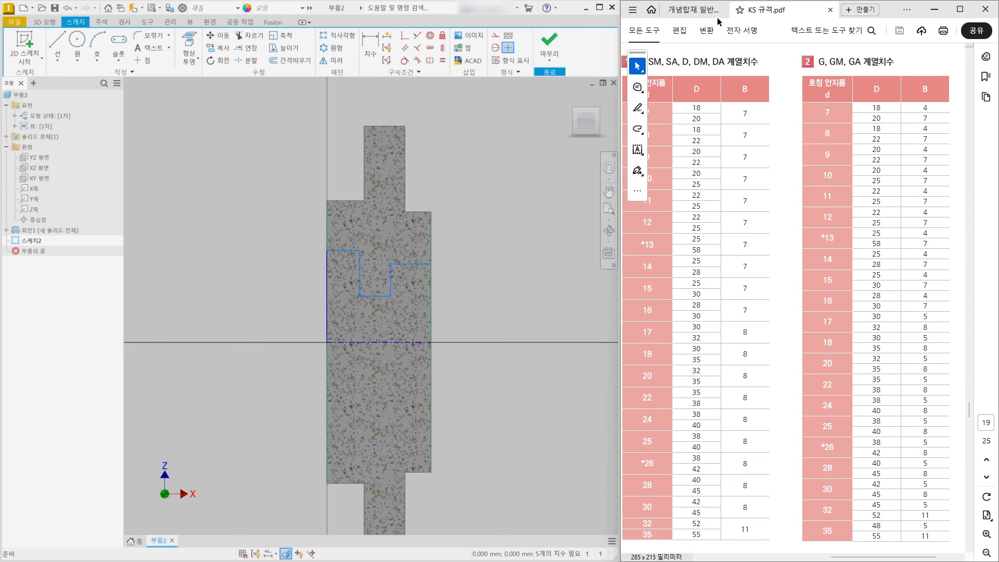
click(699, 12)
- Dimension the horizontal edge of the oil seal recess, starting at the origin-side face, as 5 mm
click(370, 48)
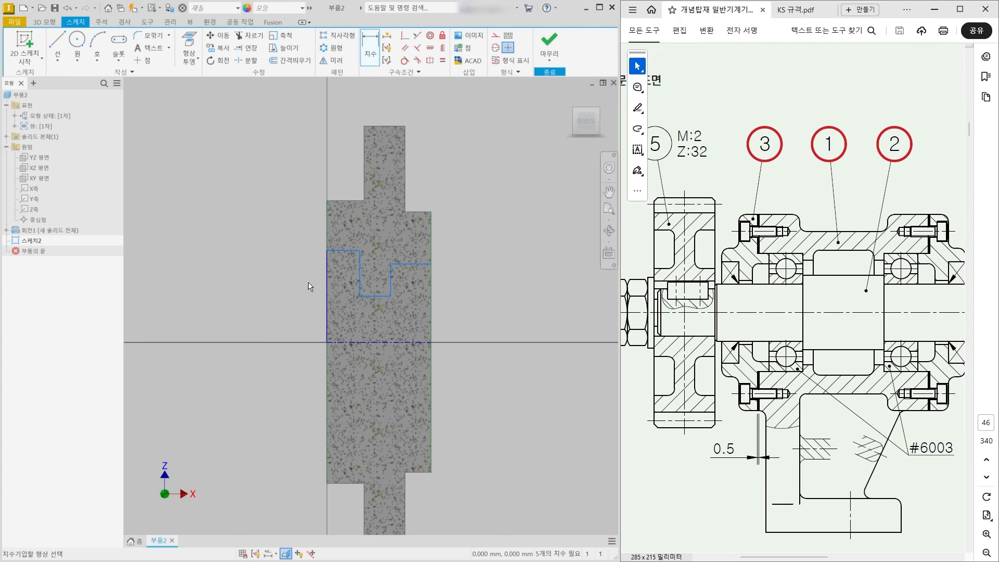
click(349, 250)
click(344, 229)
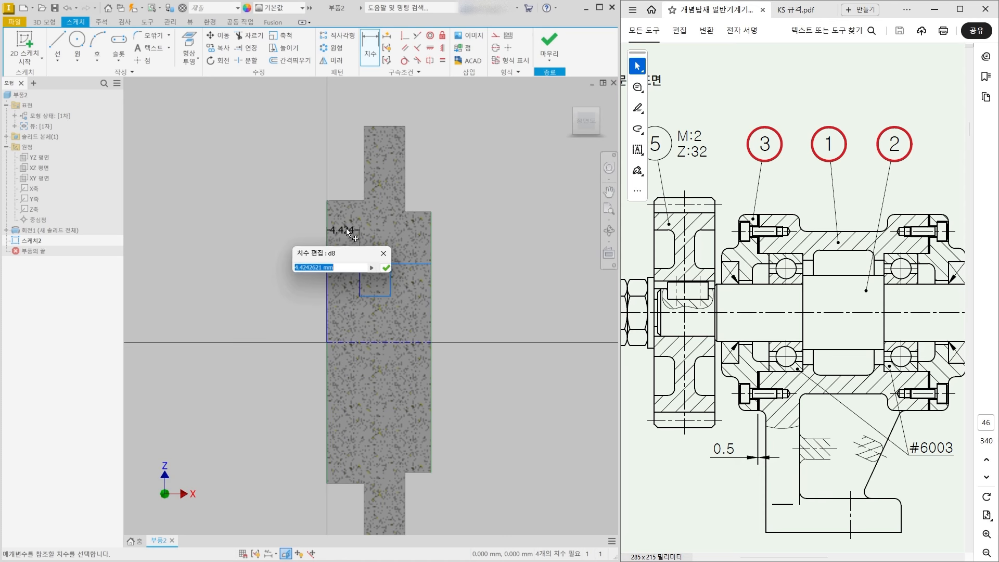
text(5)
key(Return)
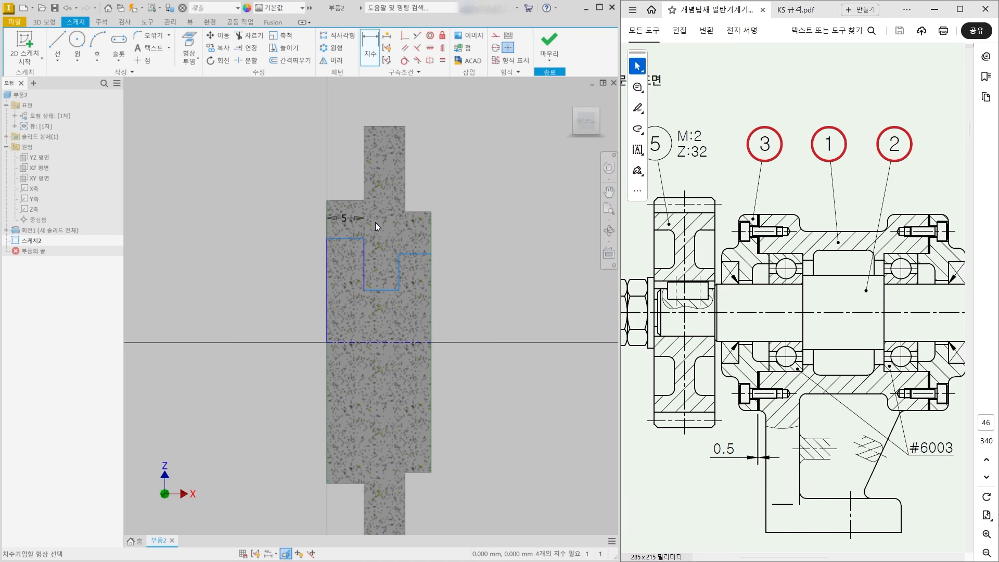
- Recheck the oil seal's outer diameter in the KS table and dimension the seal recess about the centerline as a 30 mm diameter
click(786, 9)
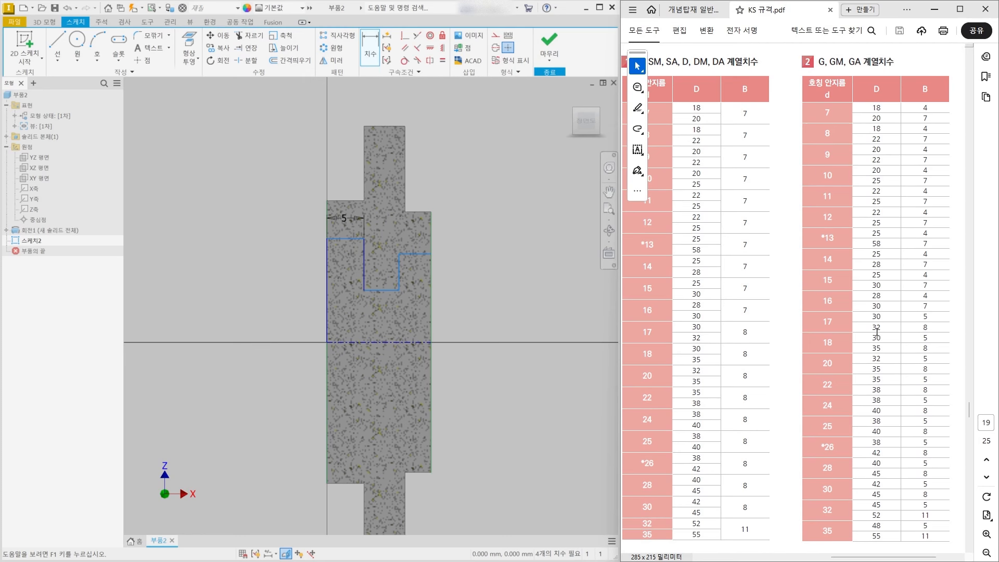
click(678, 12)
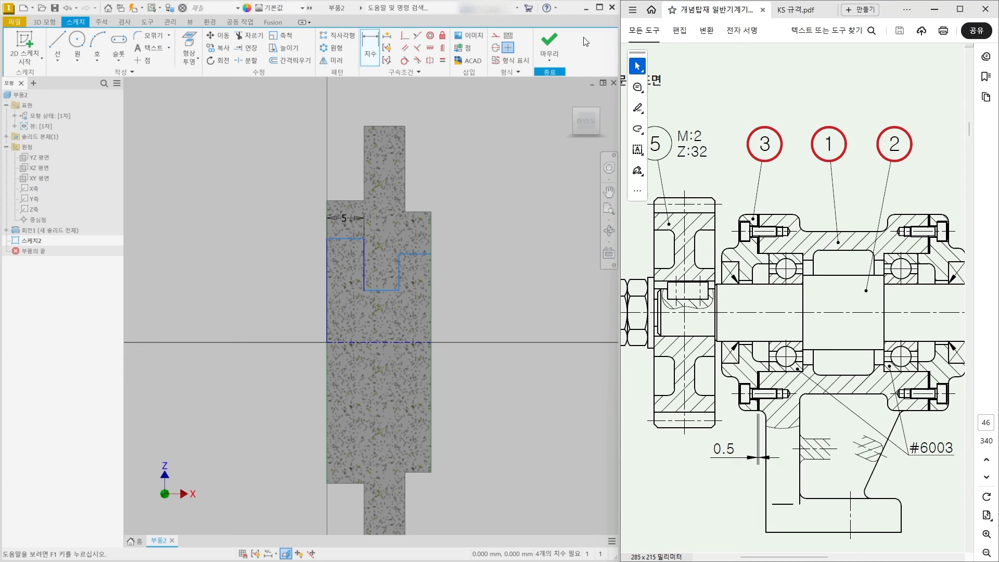
click(348, 239)
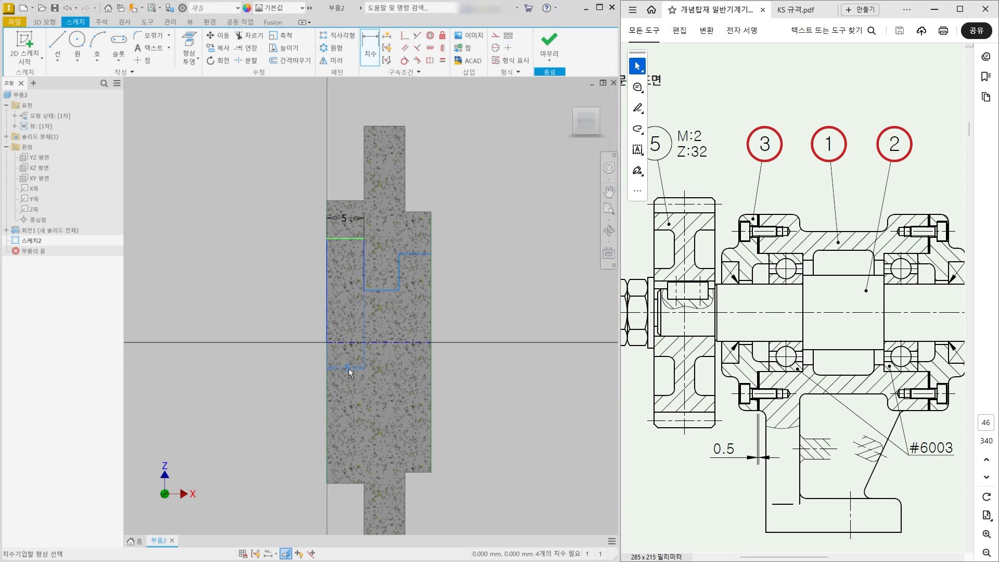
click(351, 342)
click(289, 338)
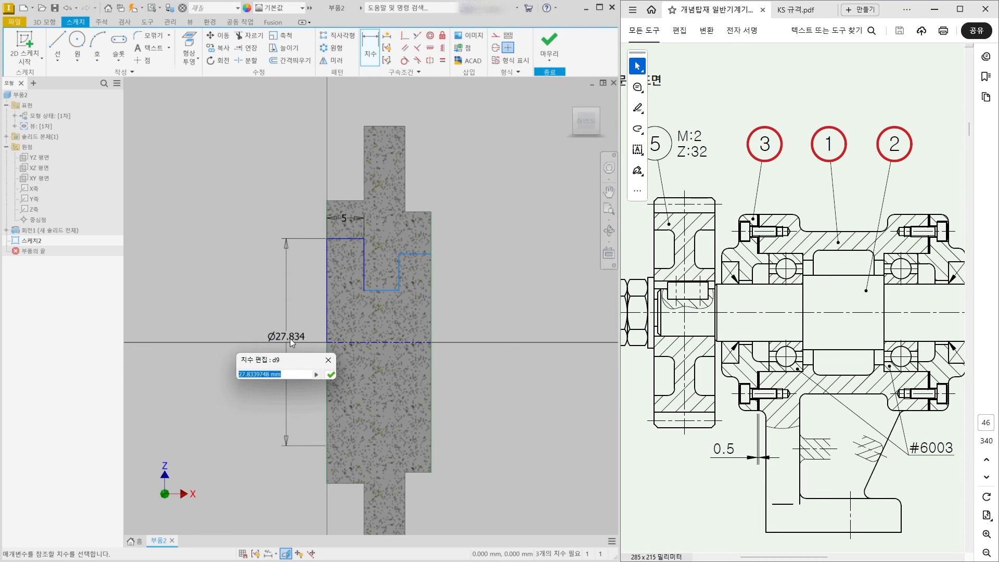
text(30.)
key(Return)
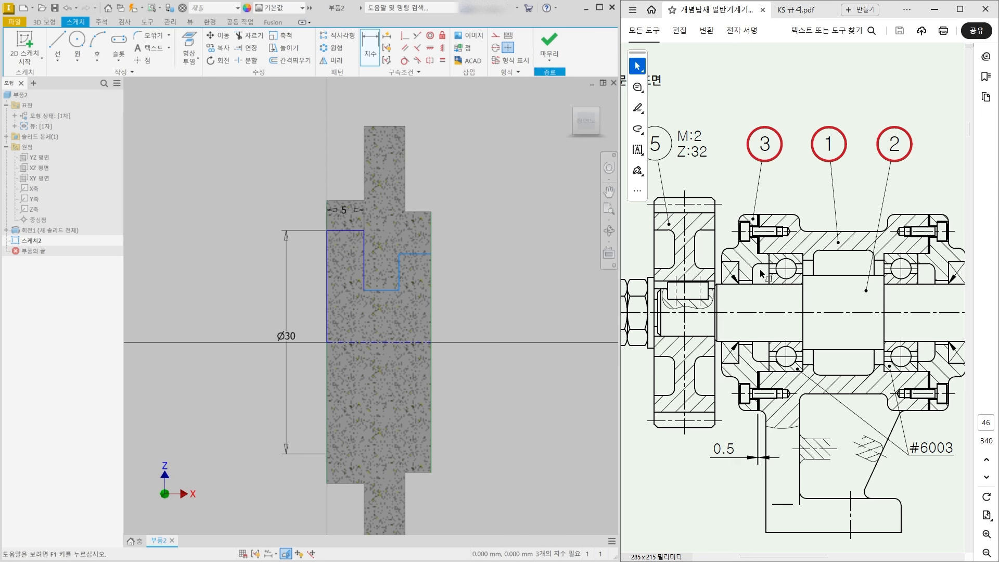
- Dimension the middle shaft hole edge about the centerline as a 19 mm diameter
drag(748, 280, 745, 342)
key(Escape)
key(Escape)
click(382, 290)
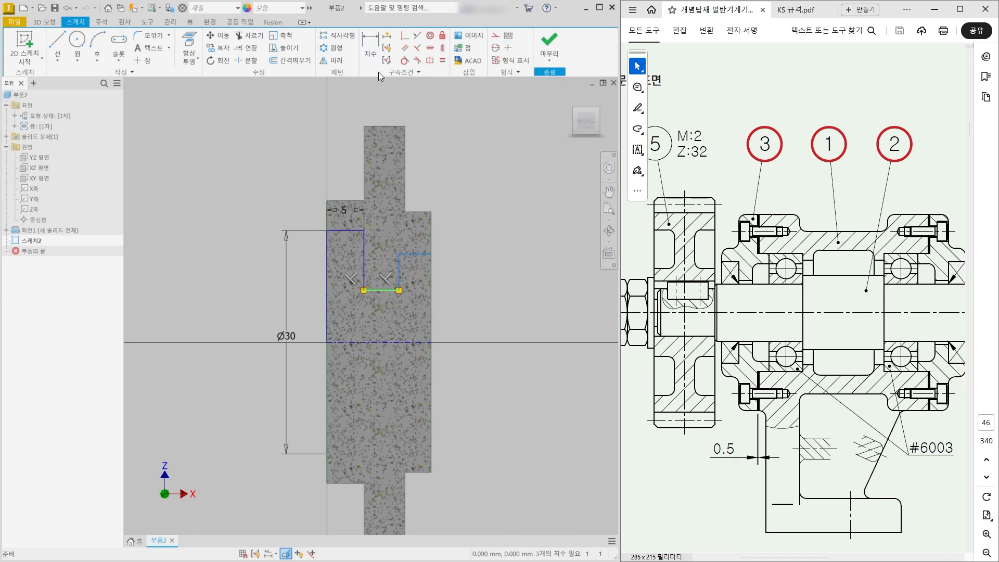
click(372, 49)
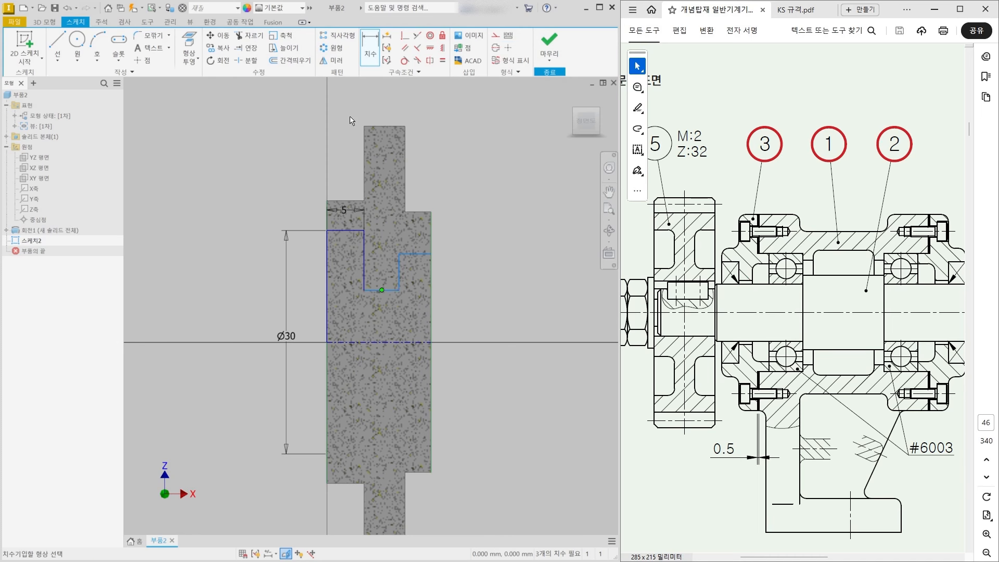
click(393, 288)
click(386, 341)
click(385, 327)
text(19)
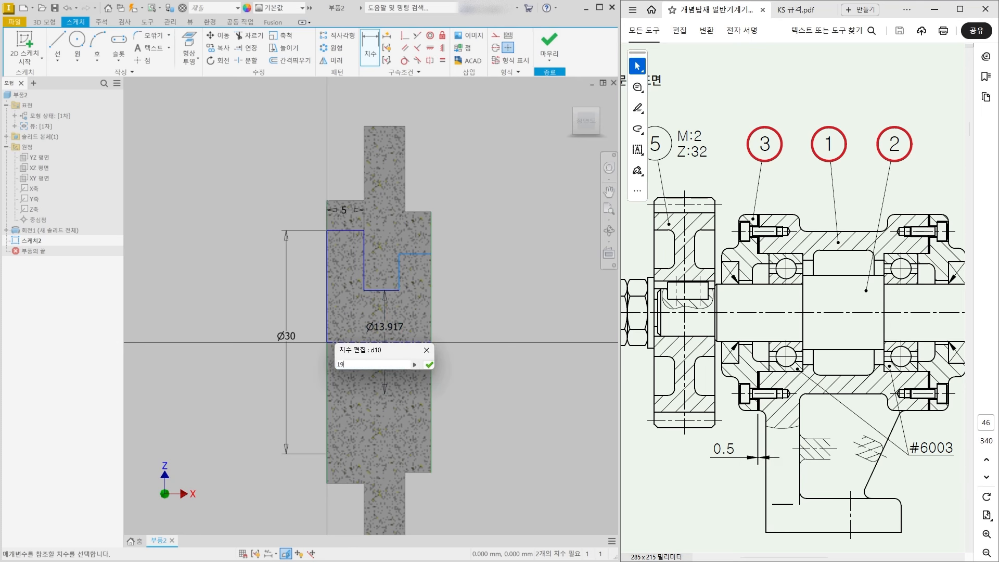
key(Return)
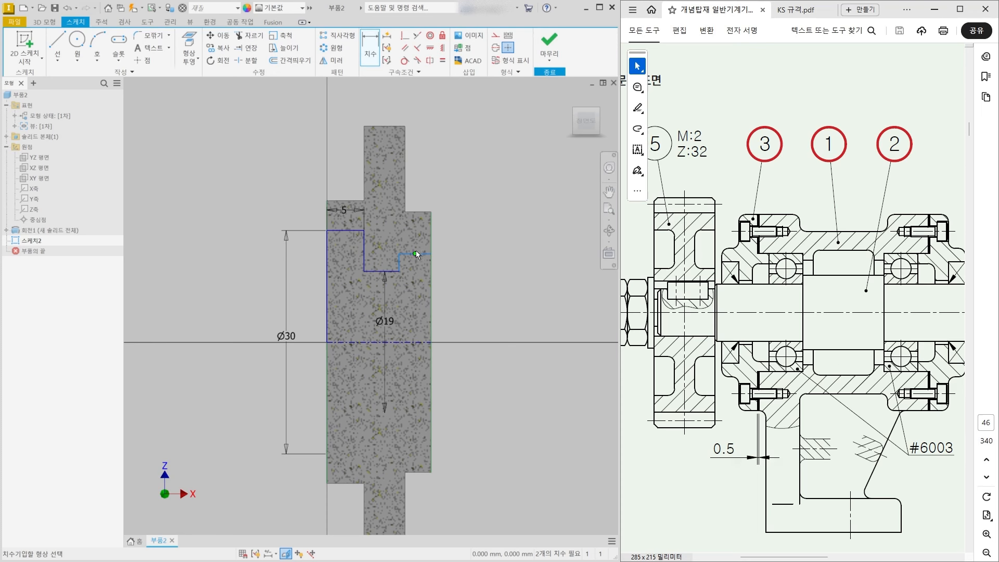
- Dimension the step edge next to the far face about the centerline as a 29 mm diameter
click(417, 340)
click(461, 326)
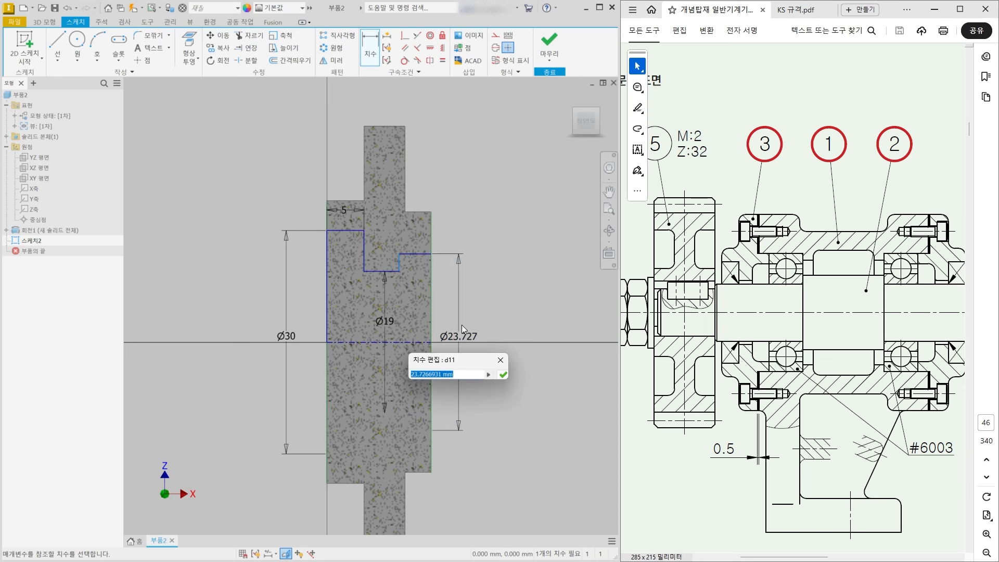
text(29)
key(Return)
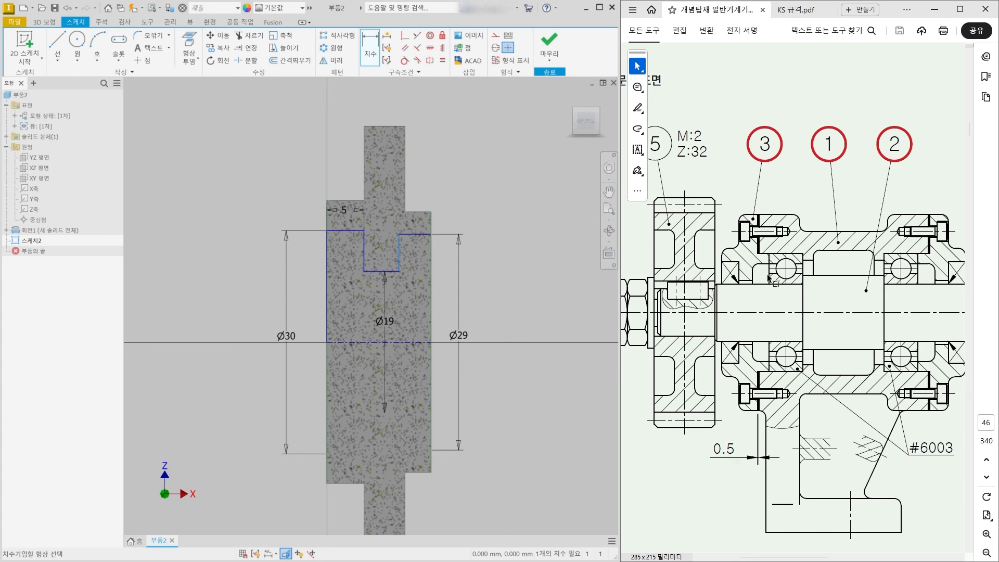
- Dimension the length of the step edge at the far face as 5 mm
click(423, 234)
click(458, 193)
text(5)
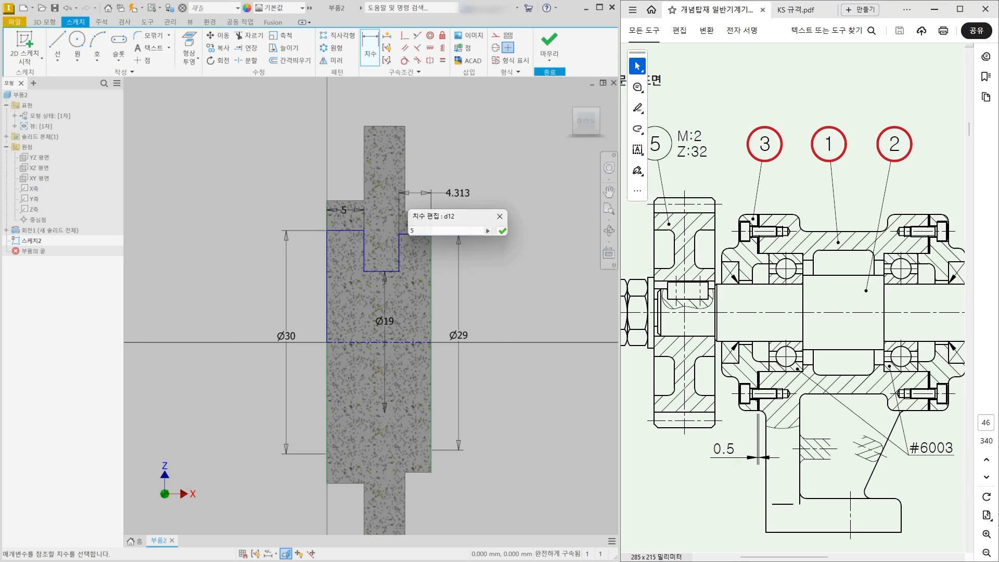
key(Return)
key(Escape)
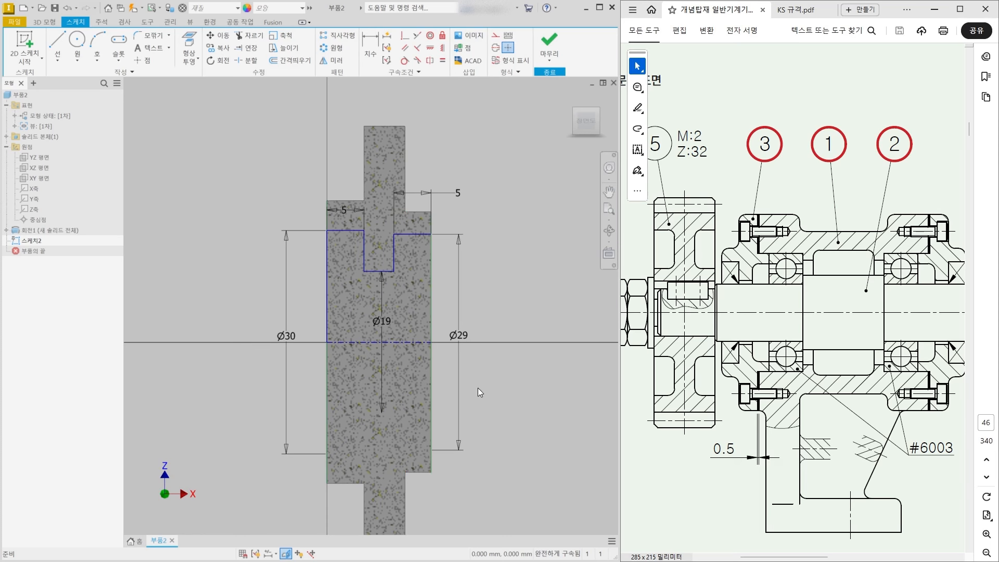
- Finish the sketch and revolve the bore profile a full 360 degrees as a cut
middle_drag(443, 279, 445, 242)
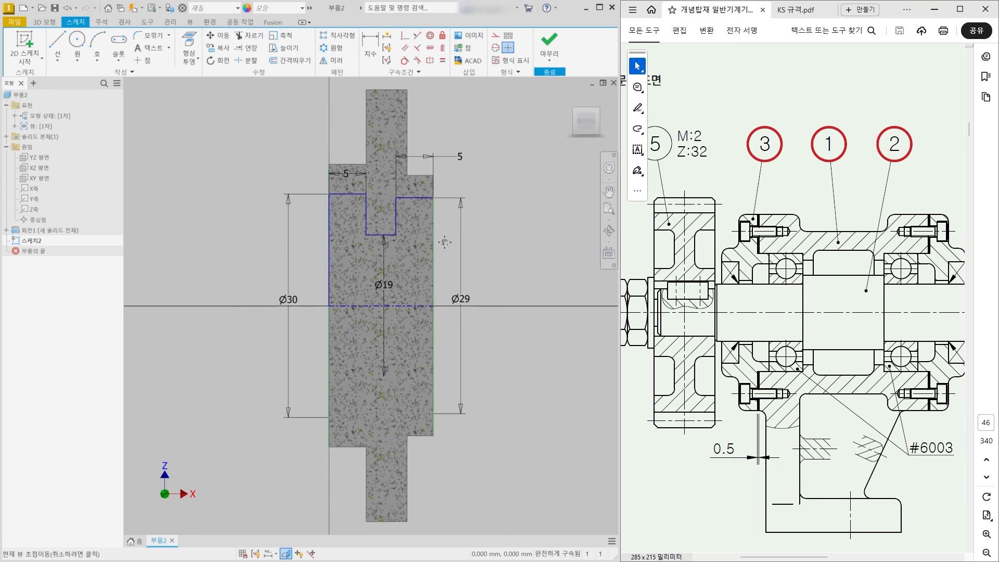
click(549, 46)
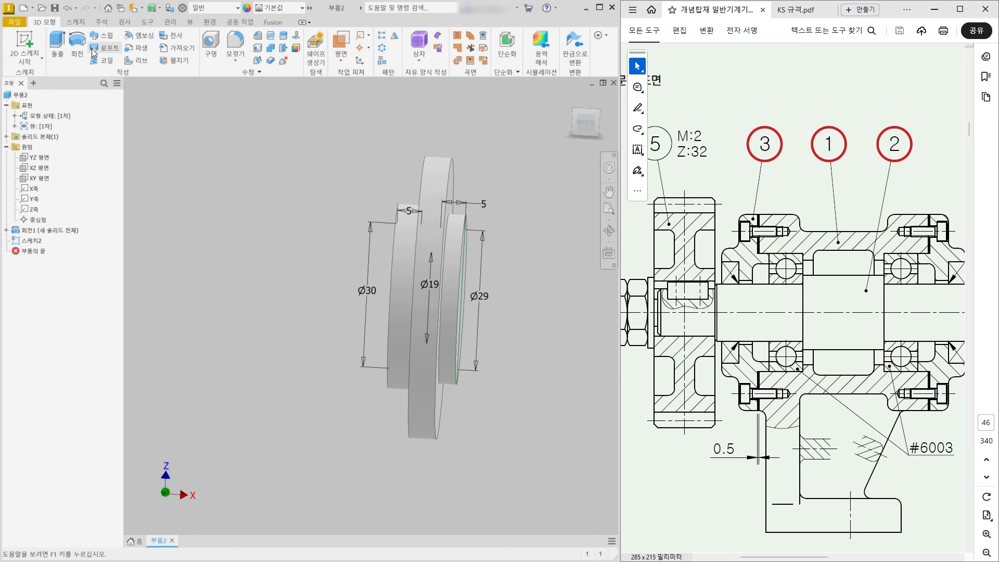
click(76, 51)
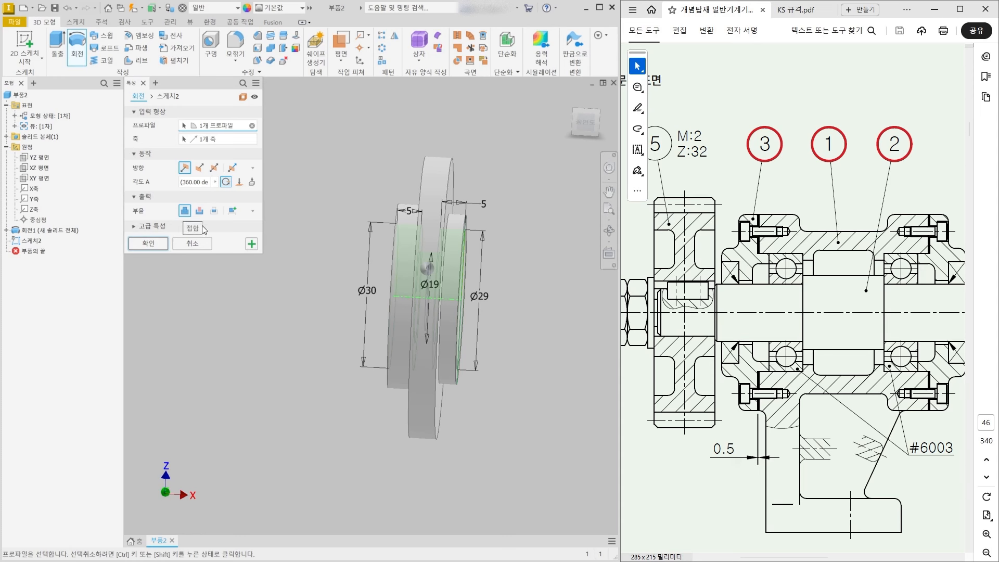
mouse_move(373, 364)
shift+middle_down()
mouse_move(329, 347)
mouse_move(395, 365)
mouse_move(374, 366)
shift+middle_up()
click(202, 211)
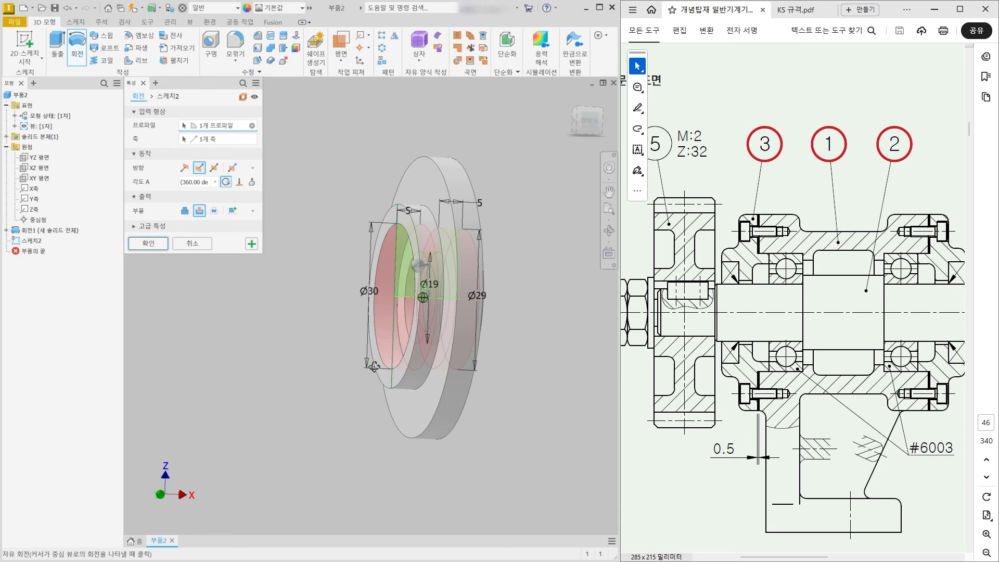
click(162, 244)
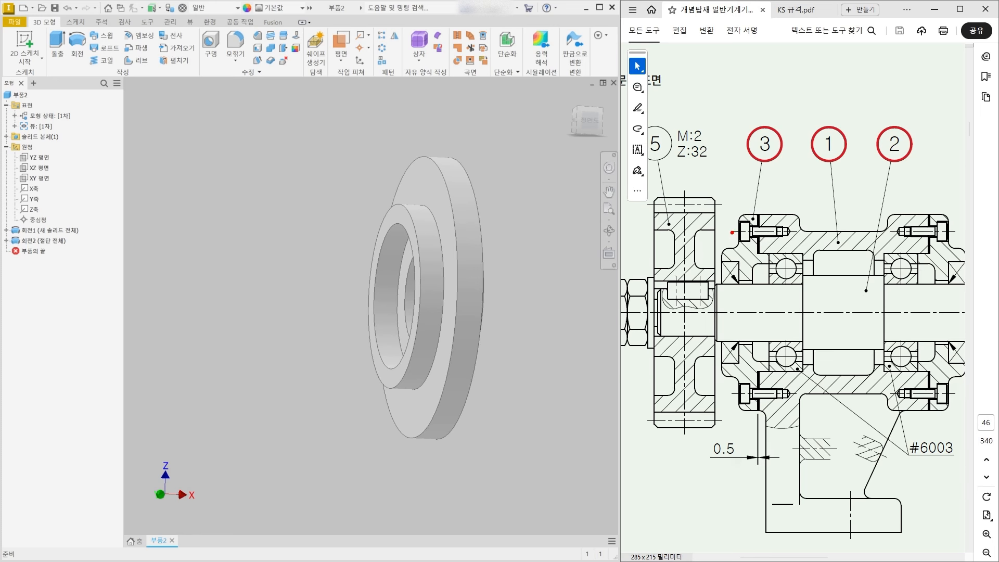
- Mark the distance between the upper and lower cover screw axes as 48 on the assembly drawing
mouse_move(732, 233)
mouse_down()
mouse_move(731, 394)
mouse_move(739, 378)
mouse_up()
drag(726, 235, 731, 232)
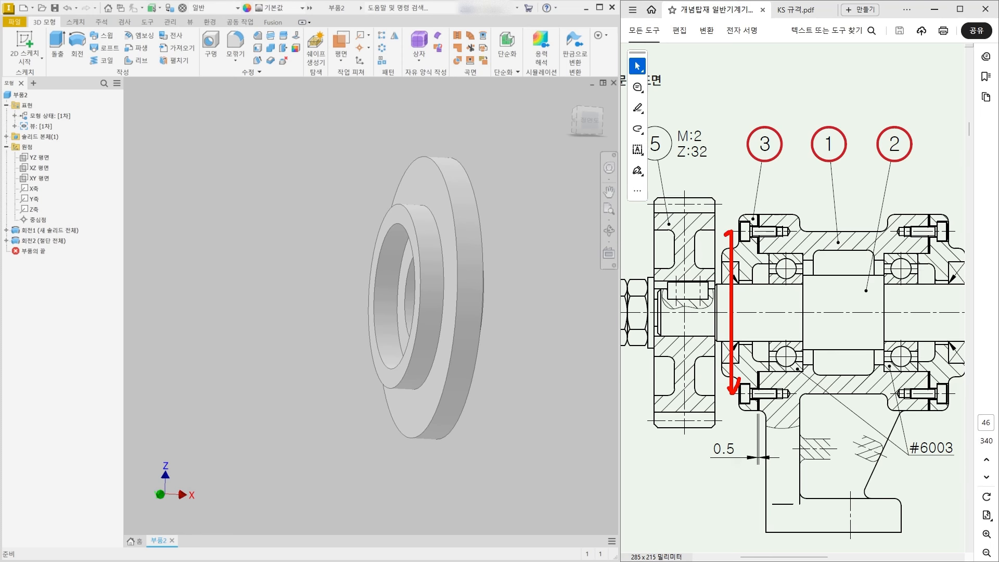
mouse_move(750, 291)
mouse_down()
mouse_move(738, 307)
mouse_move(767, 306)
mouse_up()
mouse_move(762, 279)
mouse_down()
mouse_move(755, 329)
mouse_move(783, 315)
mouse_move(783, 293)
mouse_up()
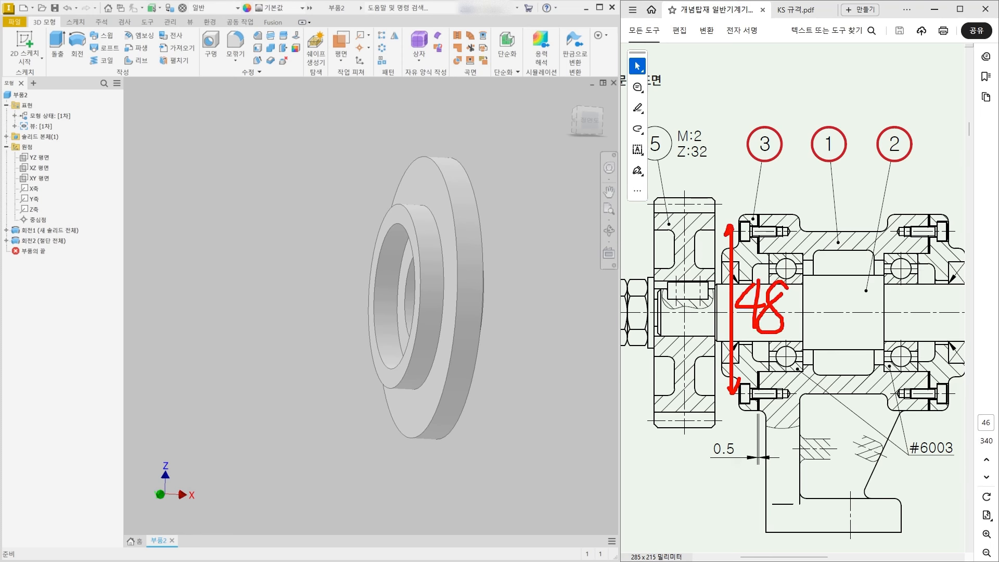
- Clear the markings from the assembly drawing and start a sketch on the flange's annular face around the raised boss
key(Escape)
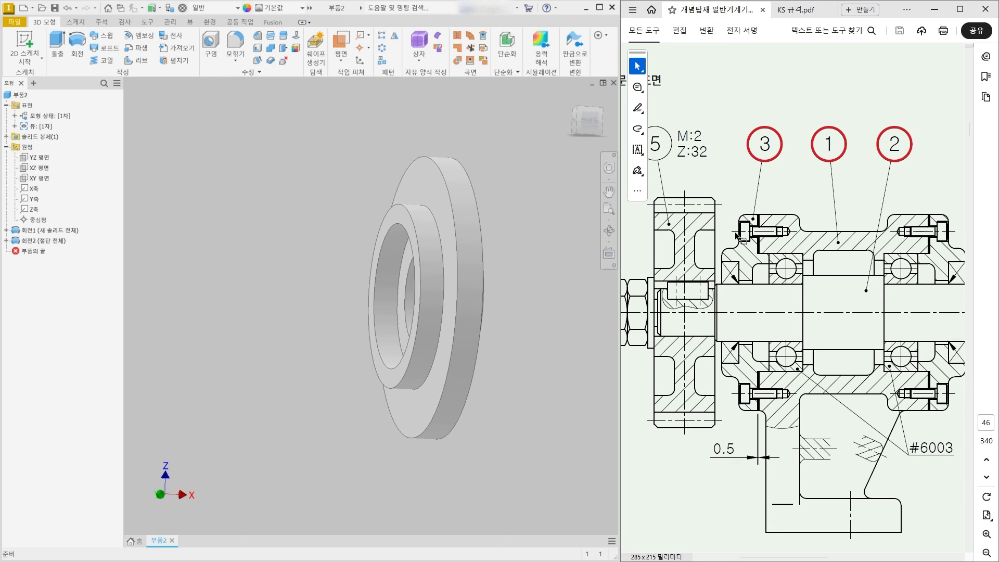
shift+middle_drag(488, 235, 493, 239)
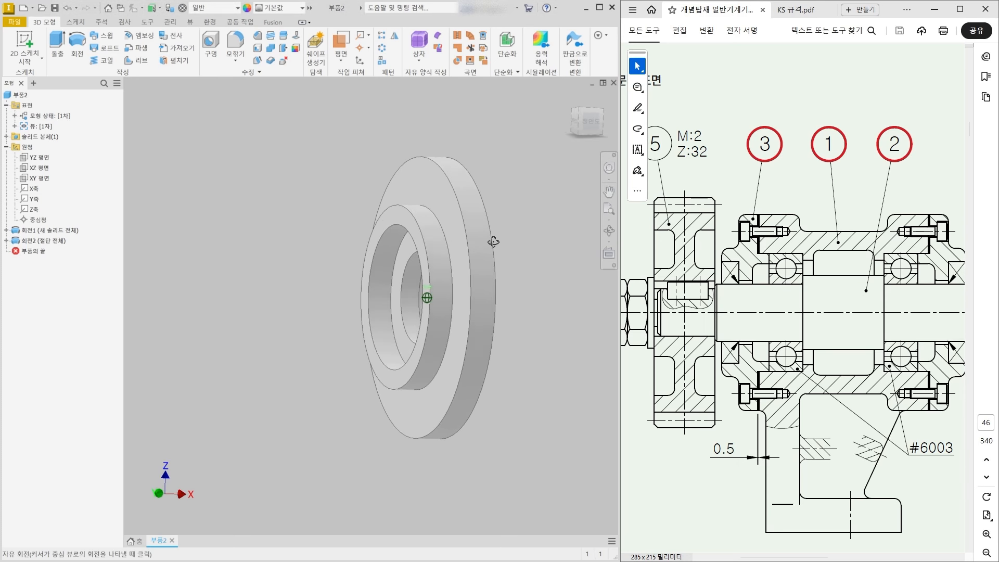
click(420, 191)
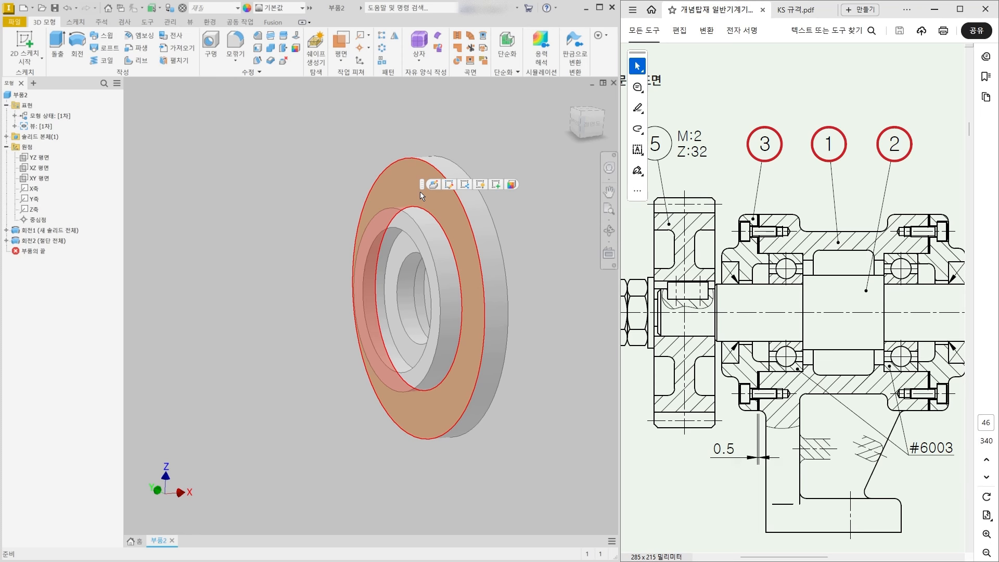
mouse_move(420, 192)
shift+middle_down()
mouse_move(498, 299)
mouse_move(530, 310)
shift+middle_up()
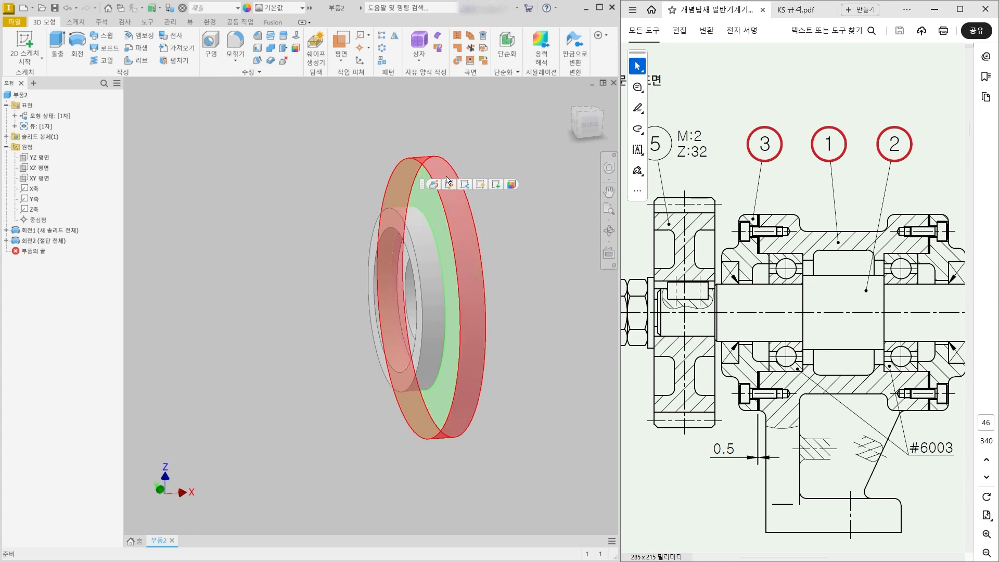
right_click(414, 180)
click(376, 221)
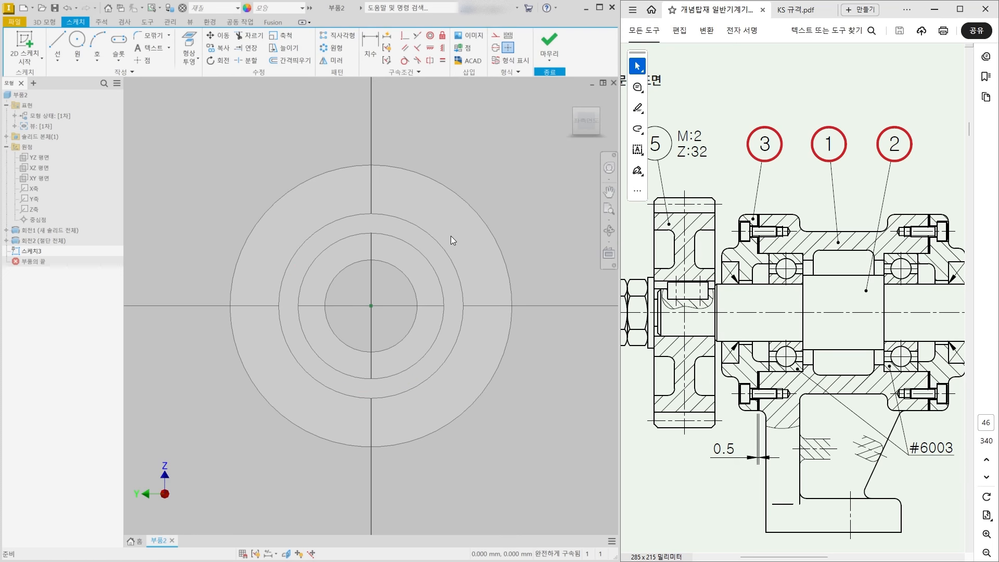
- Draw a 24 mm vertical line upward from the cover's center and finish the sketch
click(57, 46)
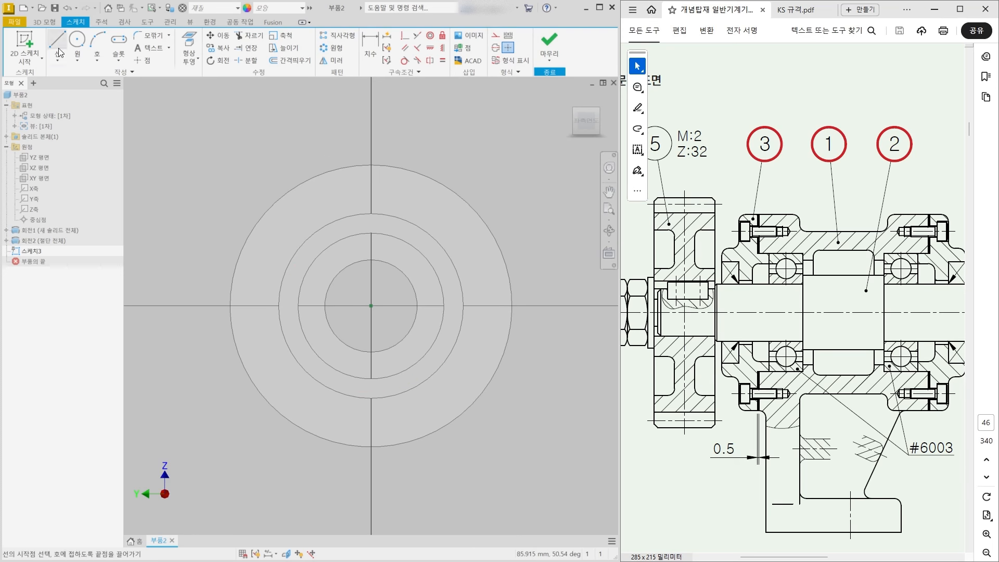
click(372, 305)
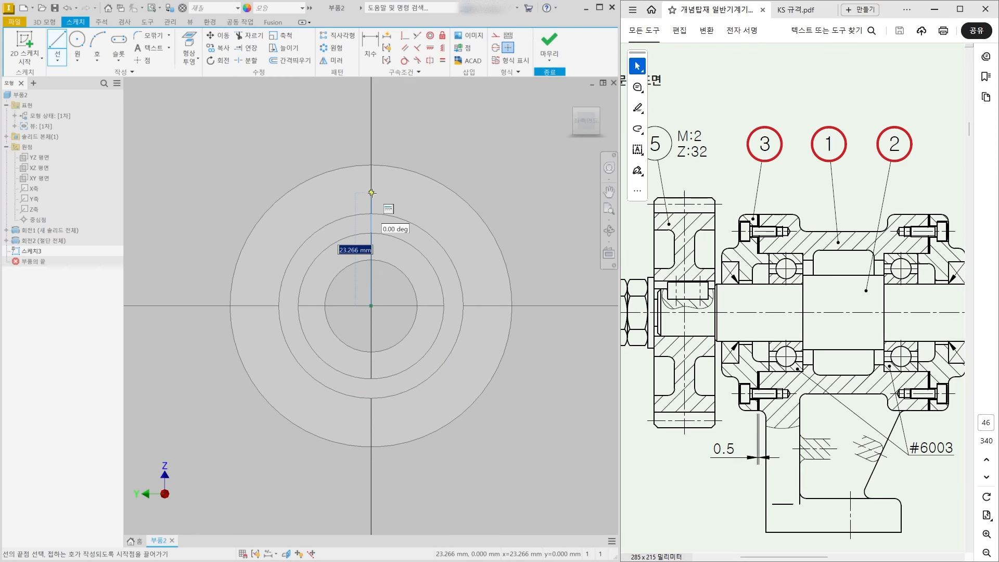
text(24)
key(Return)
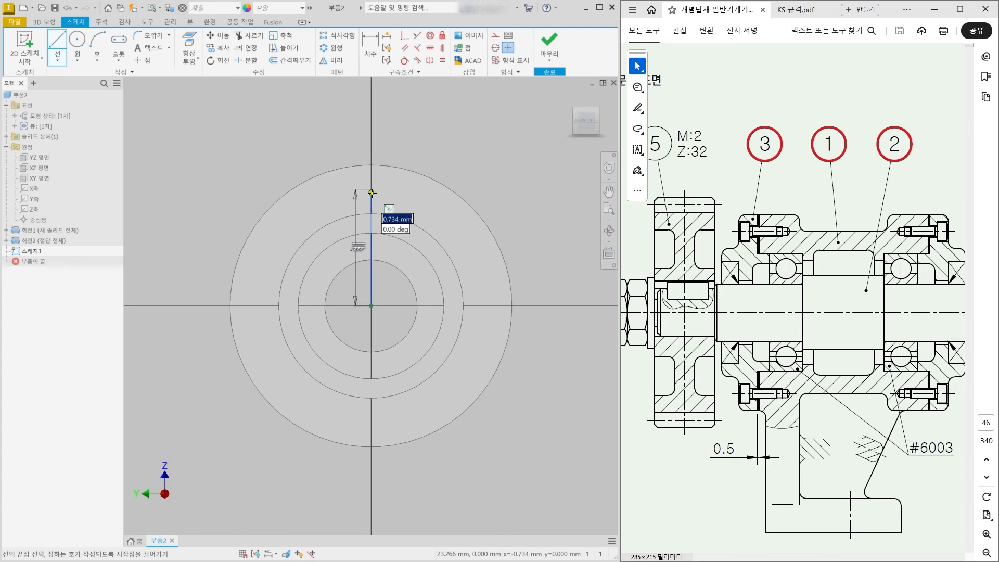
key(Escape)
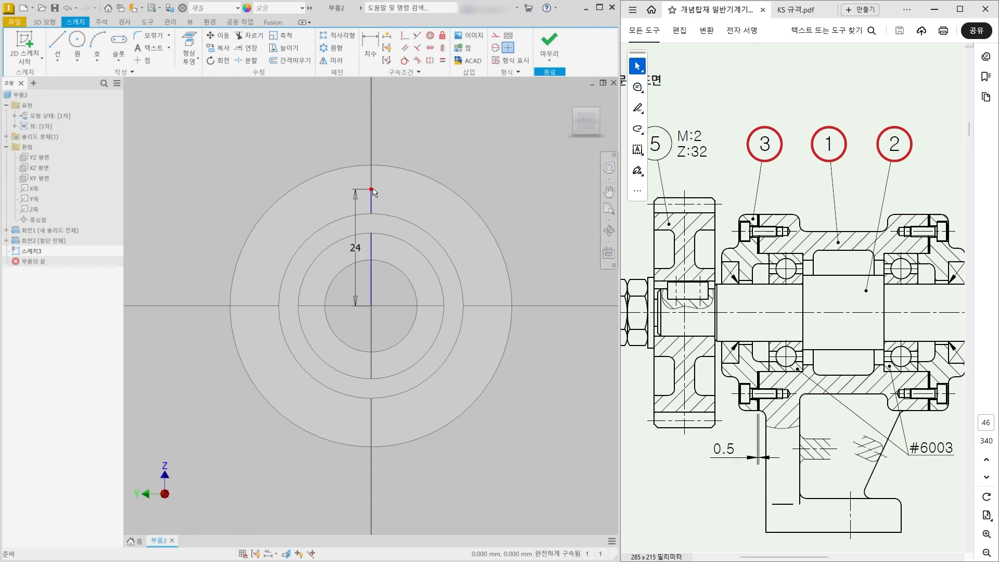
mouse_move(374, 193)
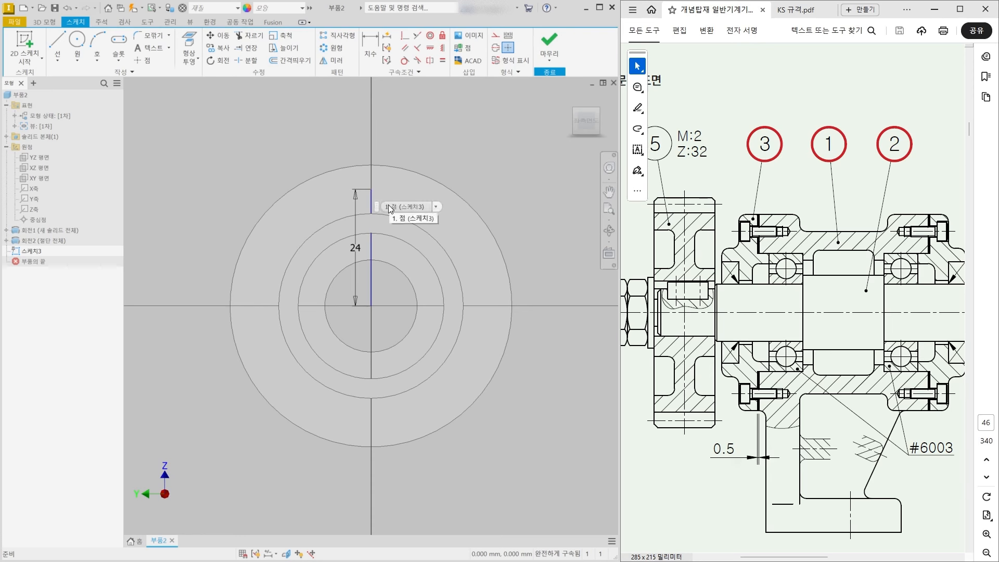
click(544, 48)
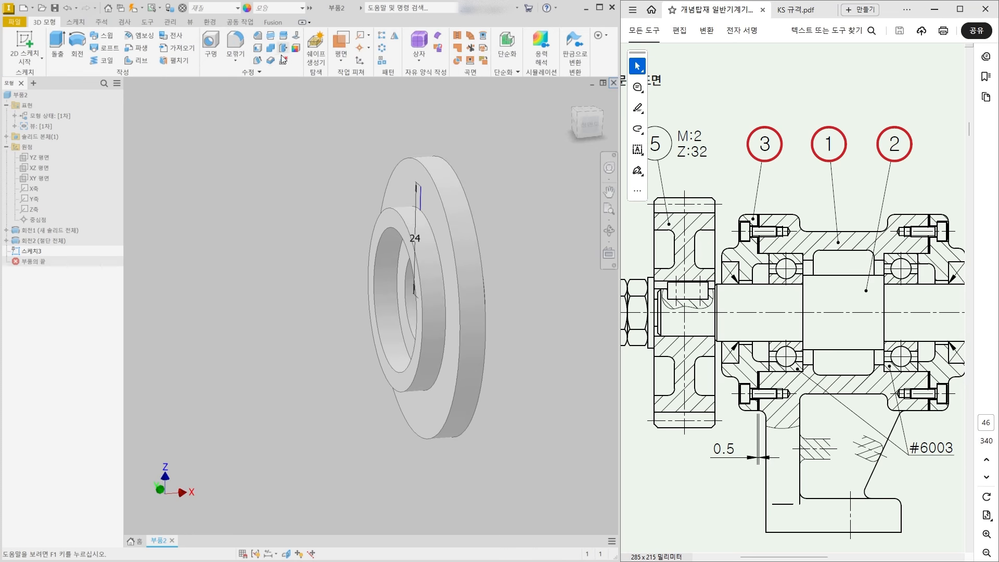
- Start a hole at the upper endpoint of the 24 mm line and give it a counterbore seat
click(218, 47)
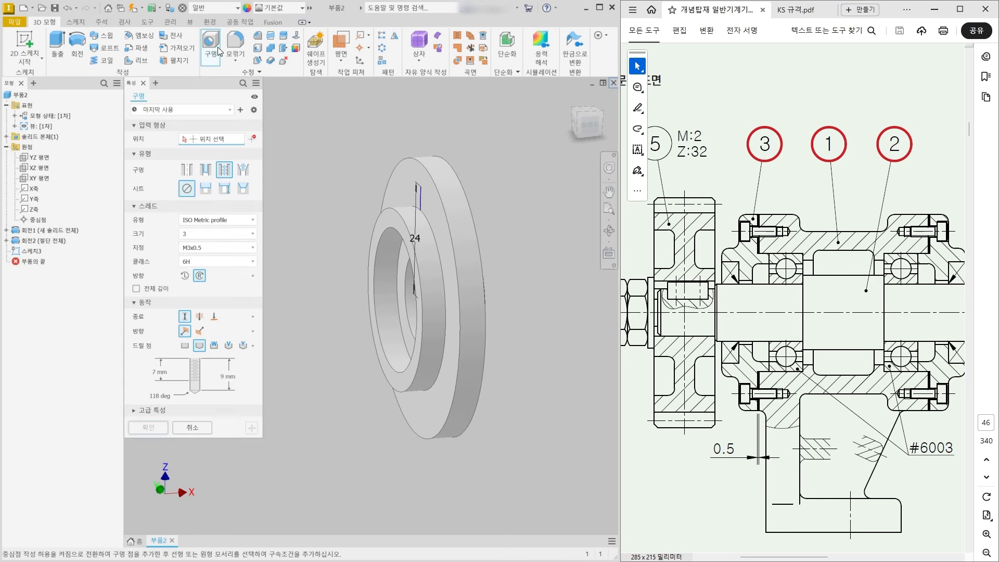
click(421, 187)
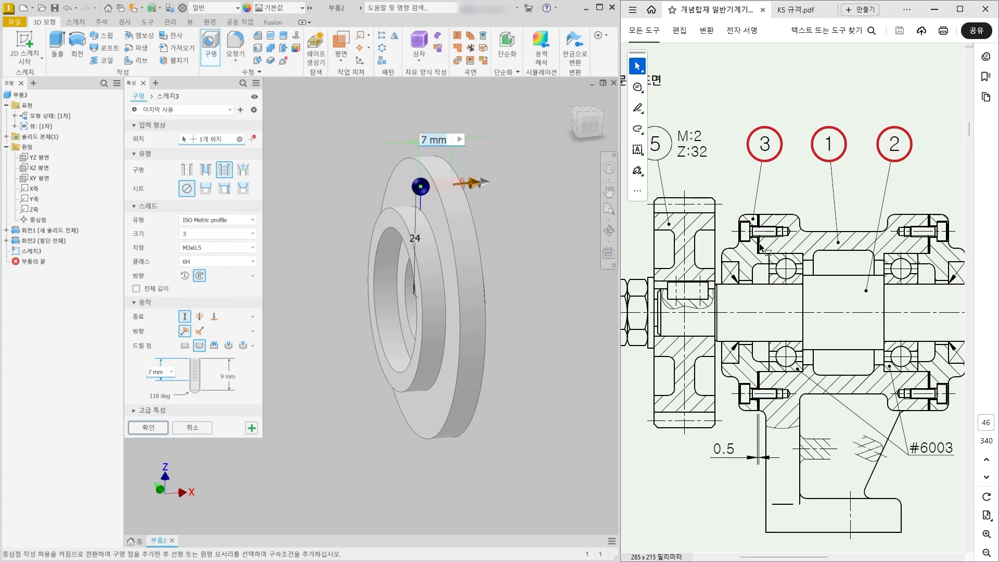
click(183, 171)
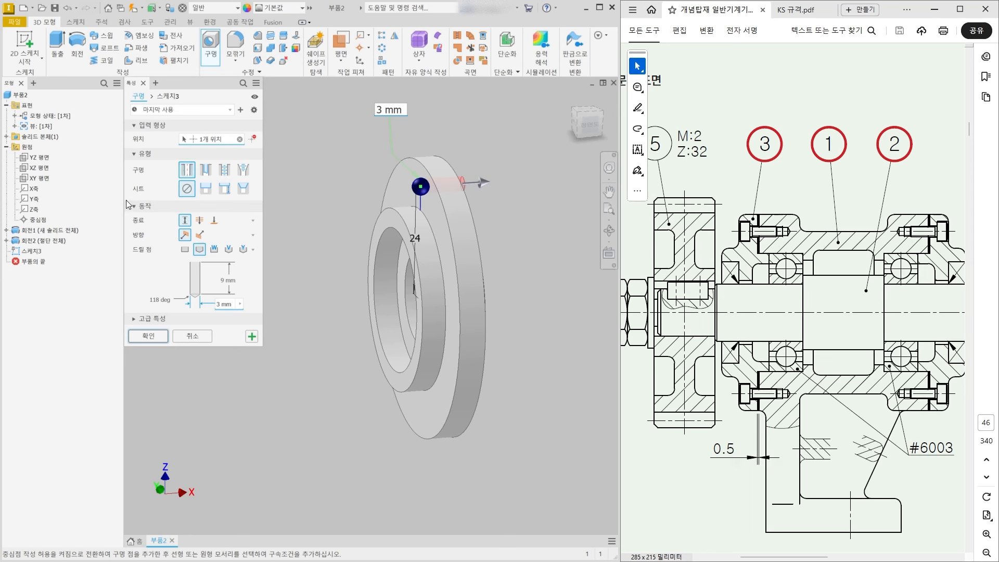
click(205, 190)
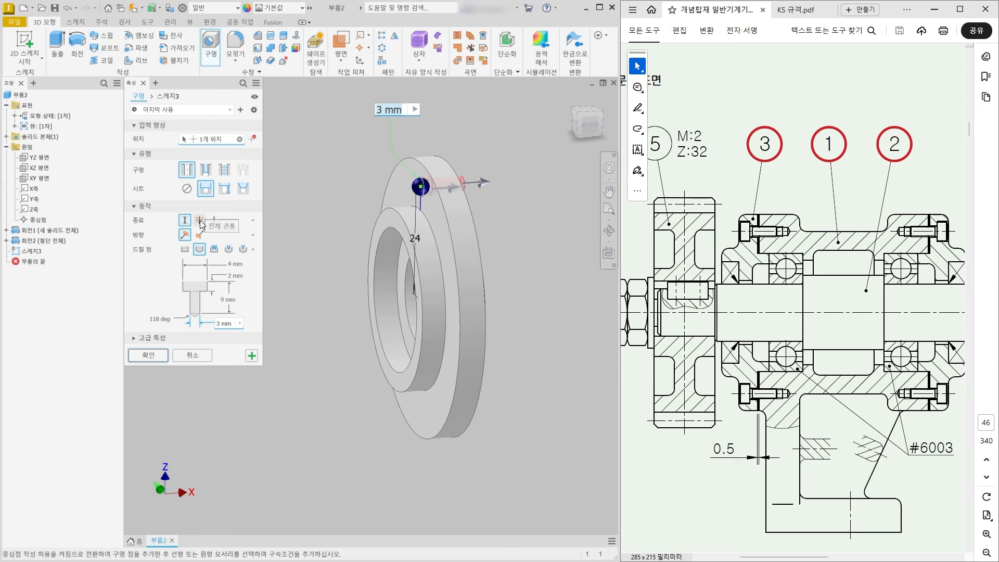
click(233, 276)
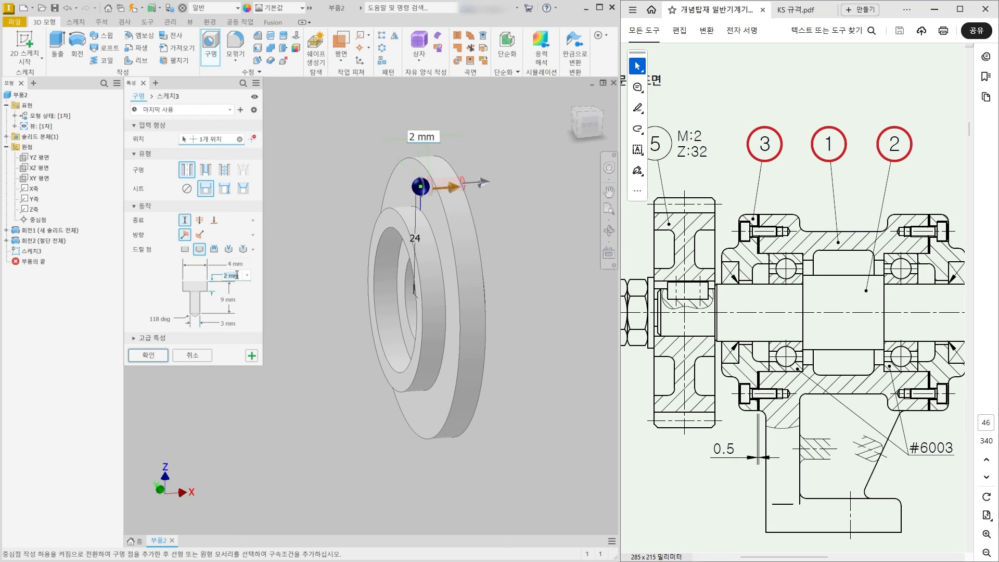
click(224, 300)
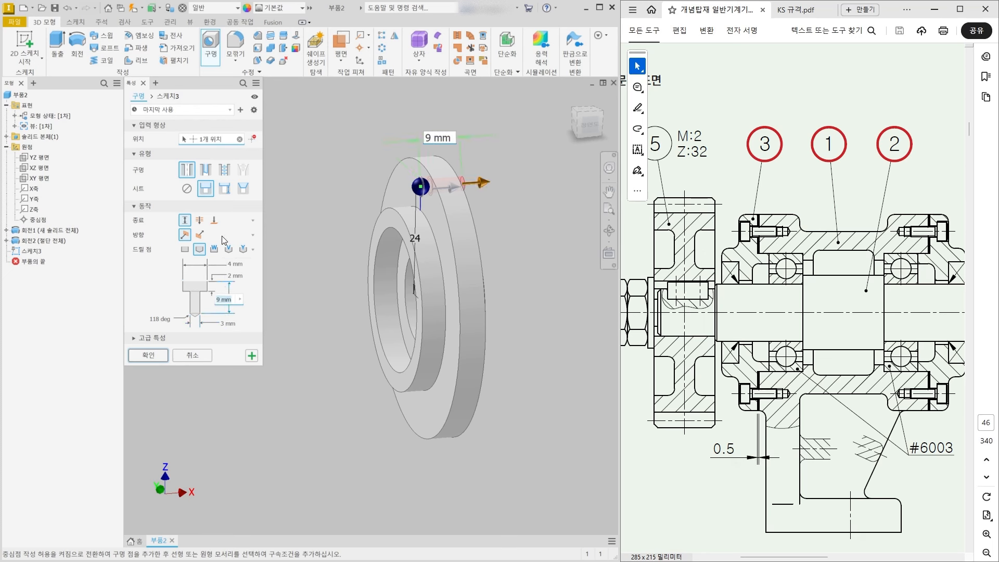
- Make it a clearance hole for an ISO standard fastener of type Socket Head Cap Screw ISO 4762
click(204, 170)
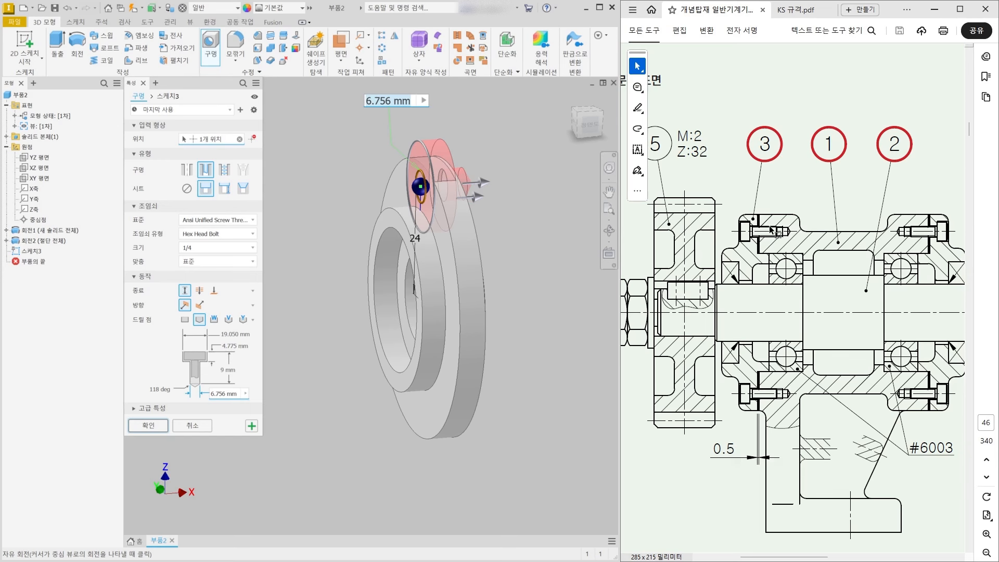
scroll(253, 222, down, 5)
click(253, 222)
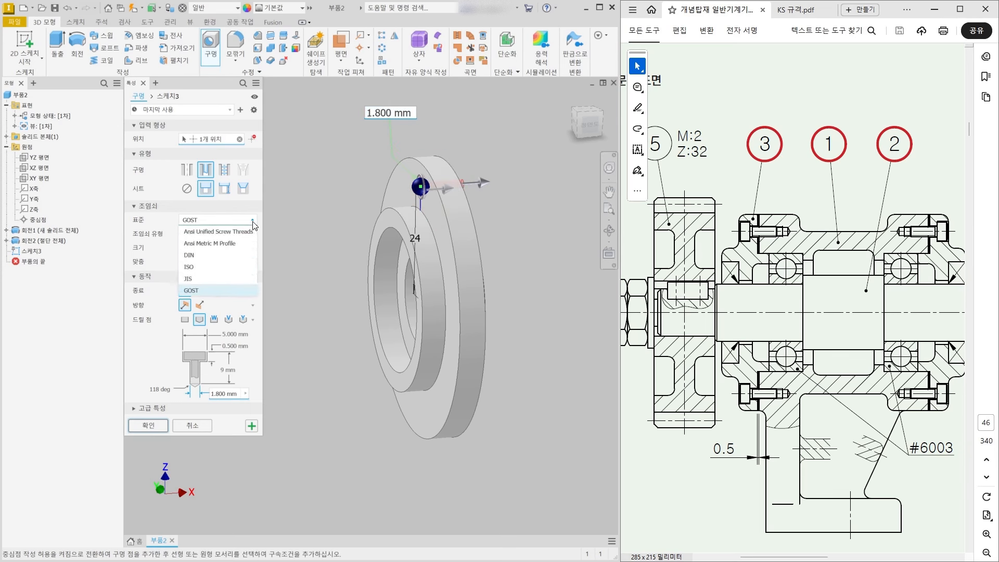
click(214, 268)
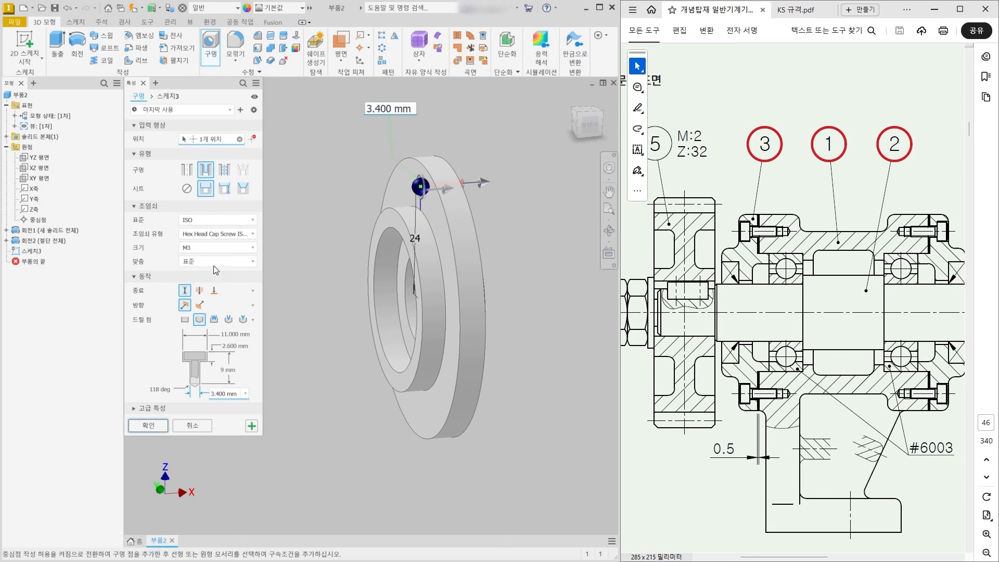
click(253, 238)
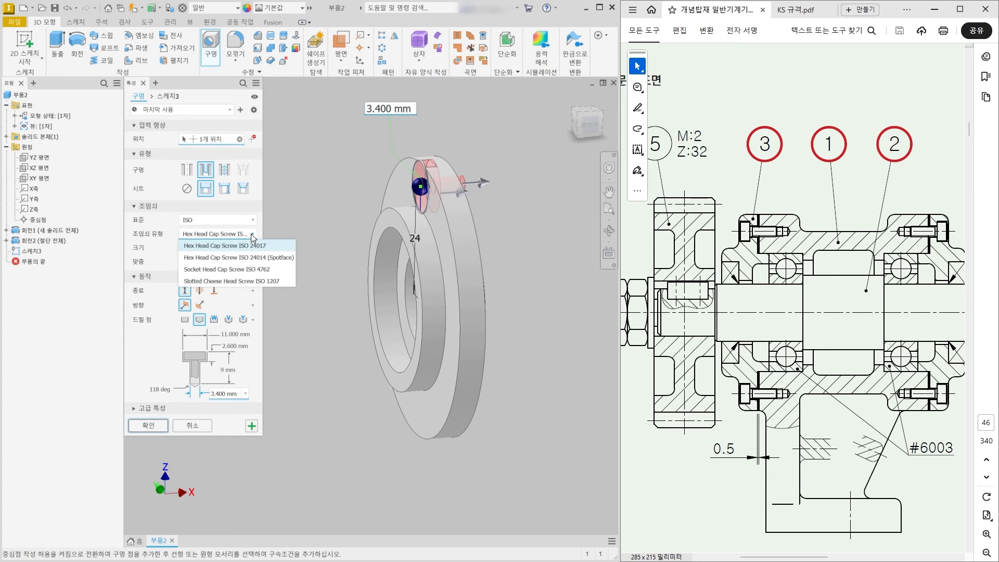
click(255, 269)
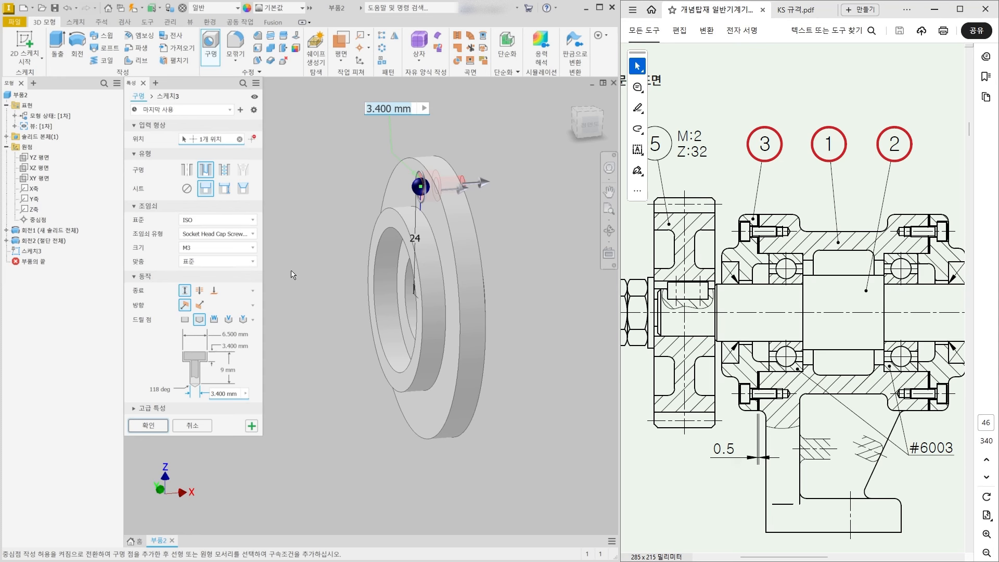
- Keep the fastener size at M3, set the termination to through all, and create the counterbored hole
click(222, 248)
click(223, 249)
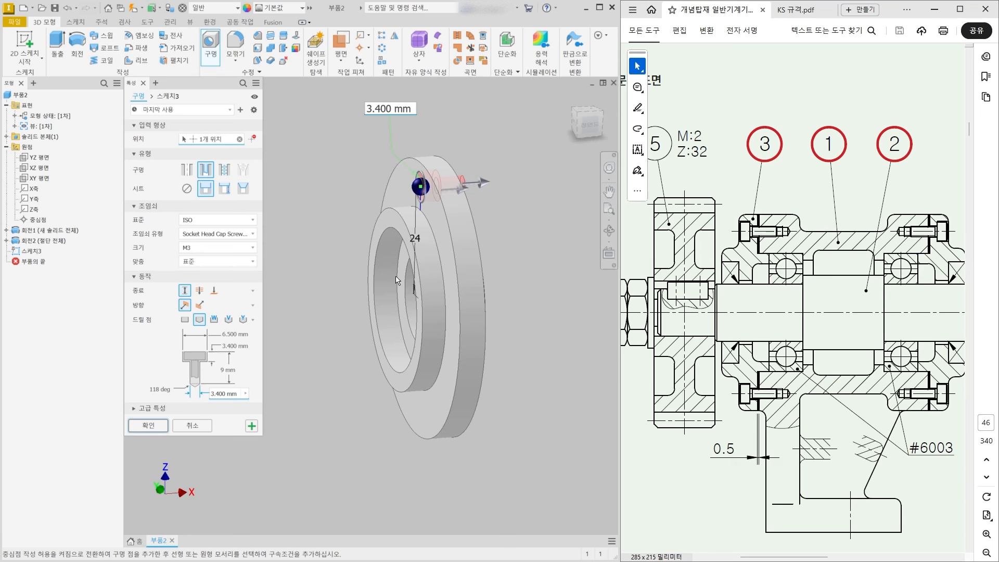
click(198, 292)
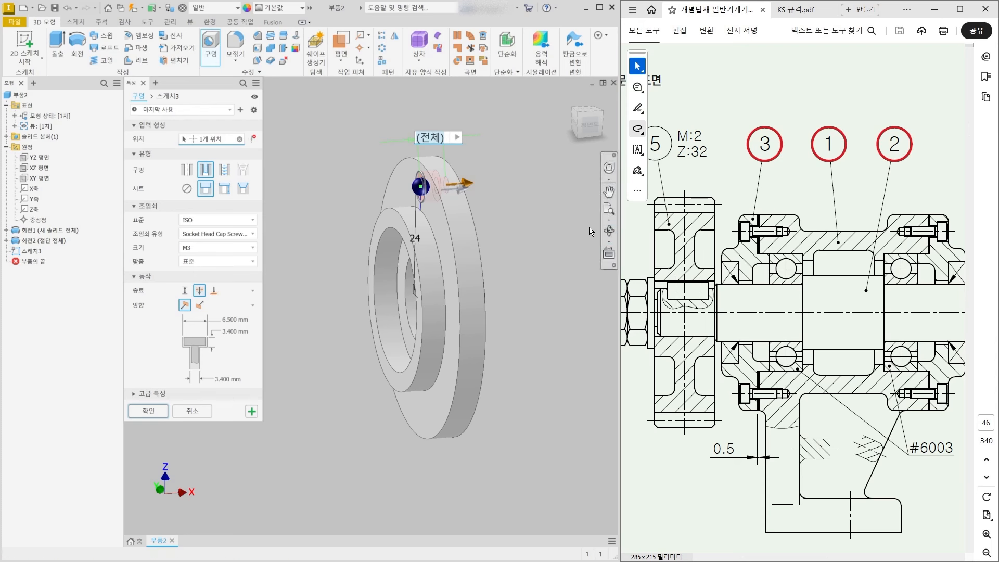
click(148, 411)
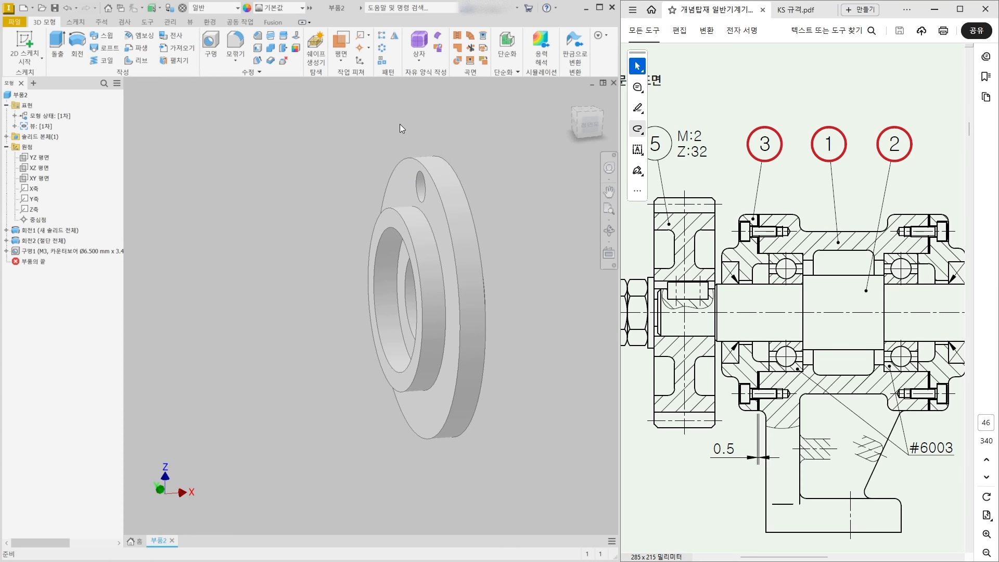
- Pattern the counterbored hole circularly about the cover's axis with 4 instances over 360 degrees
click(382, 48)
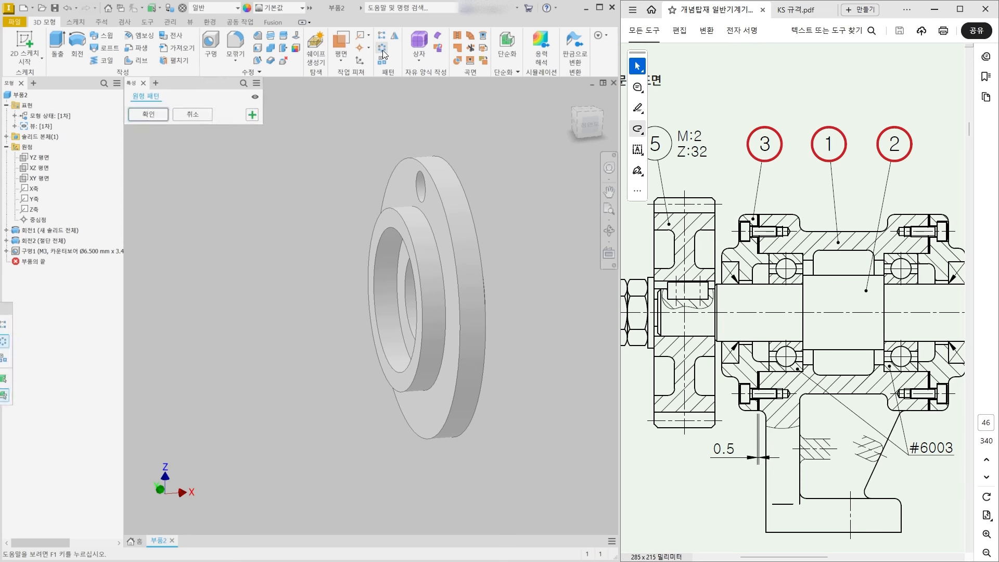
click(65, 252)
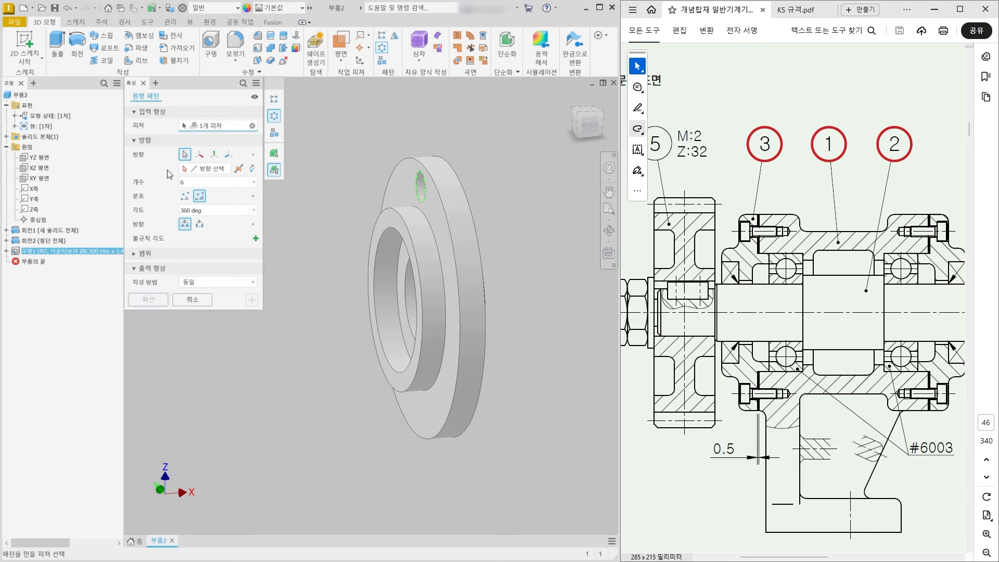
click(201, 168)
click(440, 175)
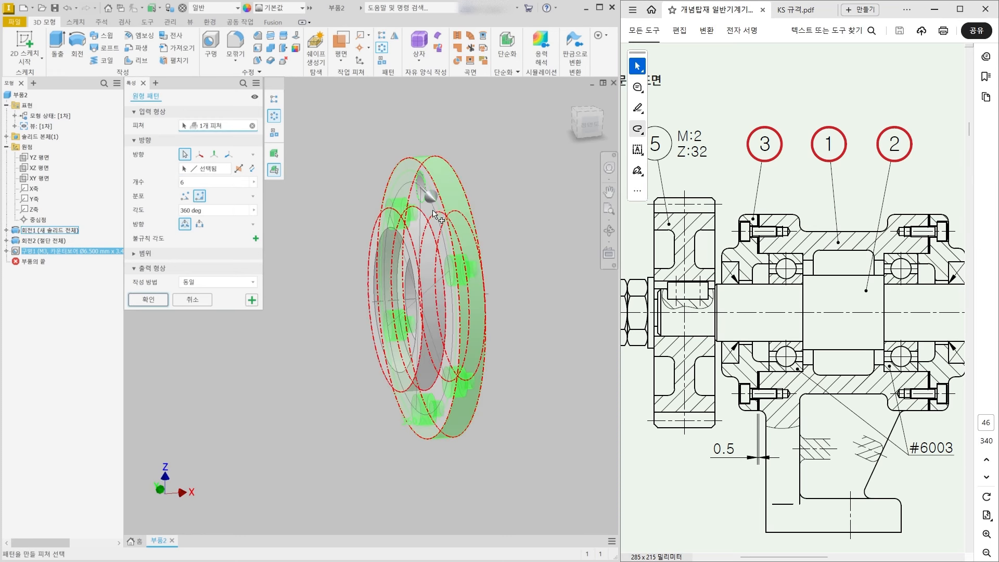
shift+middle_drag(439, 217, 494, 302)
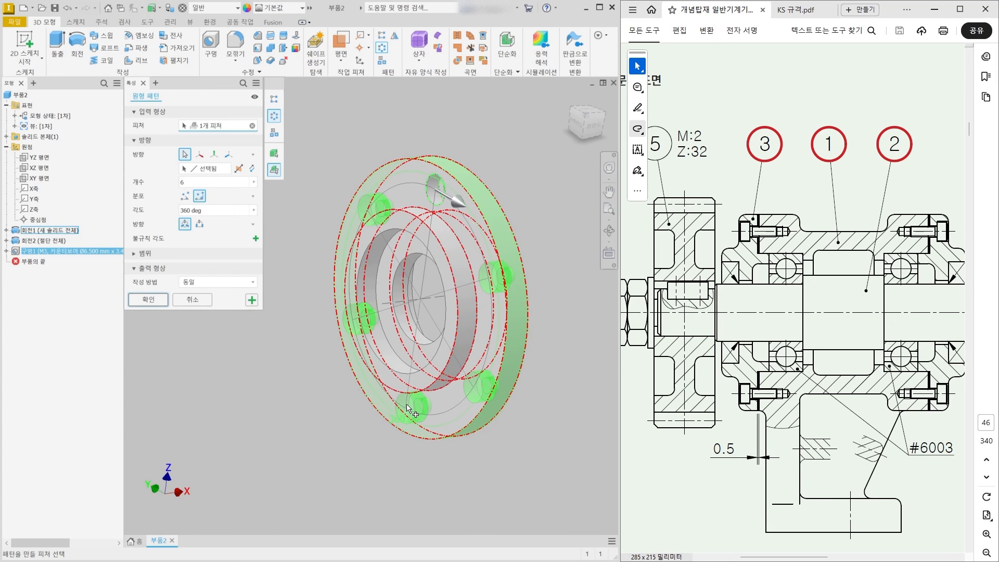
double_click(184, 182)
text(4)
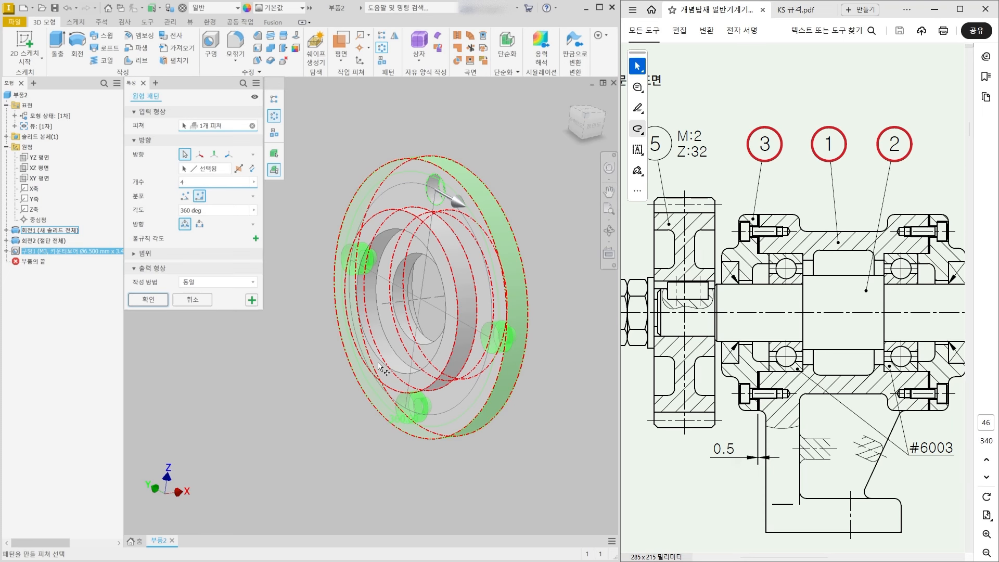
shift+middle_drag(486, 464, 415, 442)
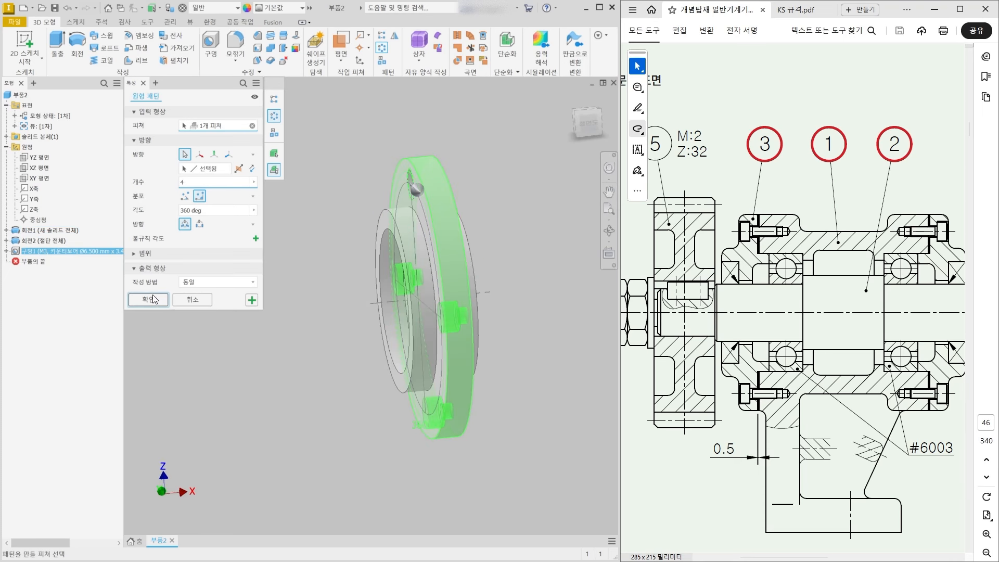
click(147, 300)
shift+middle_drag(223, 357, 261, 361)
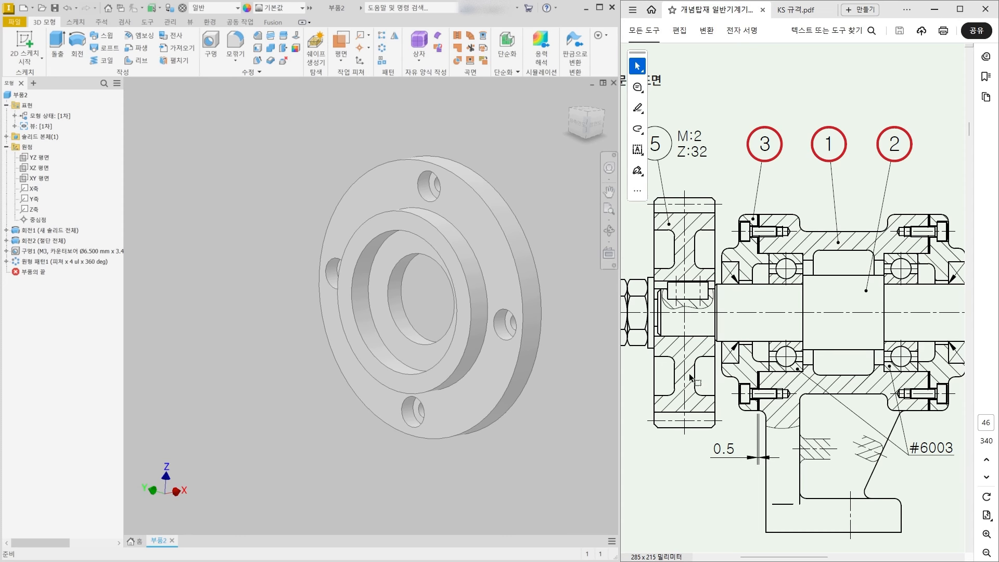
shift+middle_drag(431, 358, 415, 394)
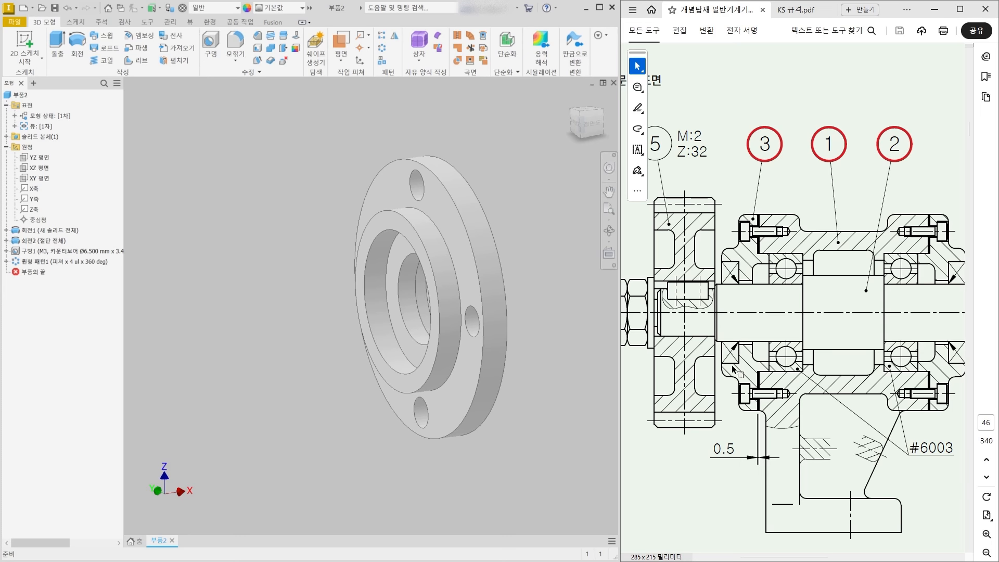
- Switch to the KS standards PDF and examine the oil seal mounting section for the housing bore's chamfer angle, chamfer length and corner rounding
click(782, 16)
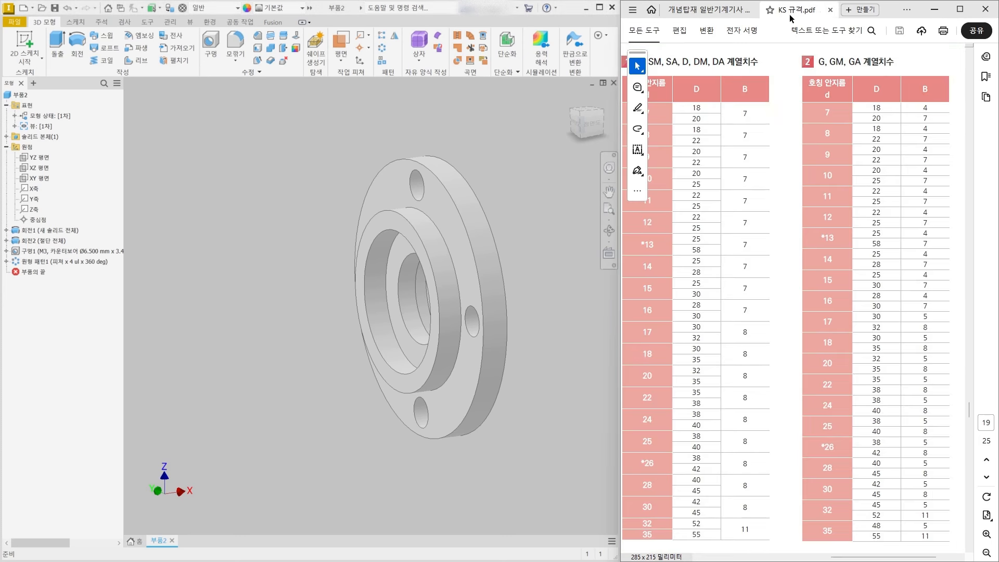
ctrl+scroll(864, 298, down, 3)
ctrl+scroll(864, 298, down, 2)
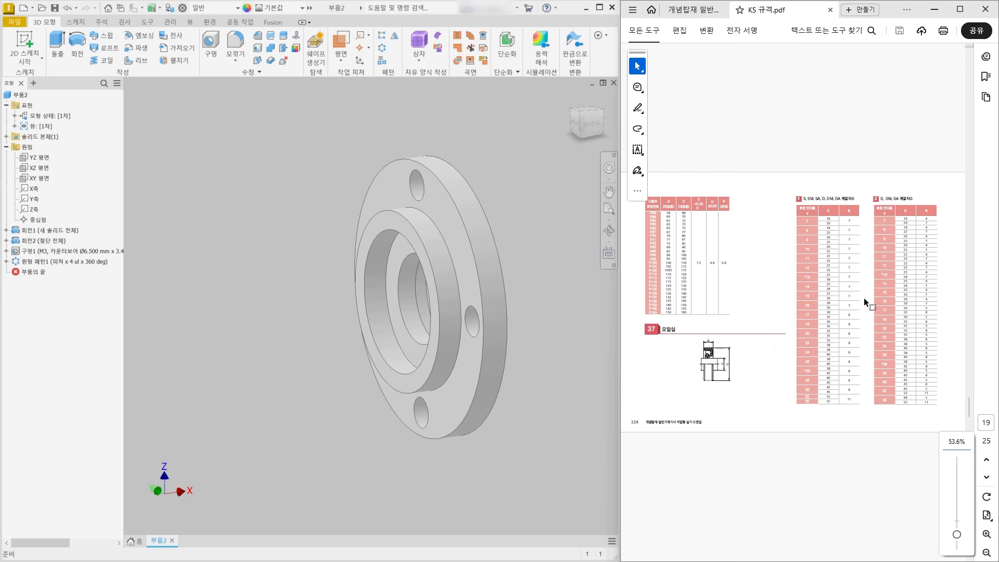
scroll(864, 298, down, 3)
ctrl+scroll(650, 168, up, 3)
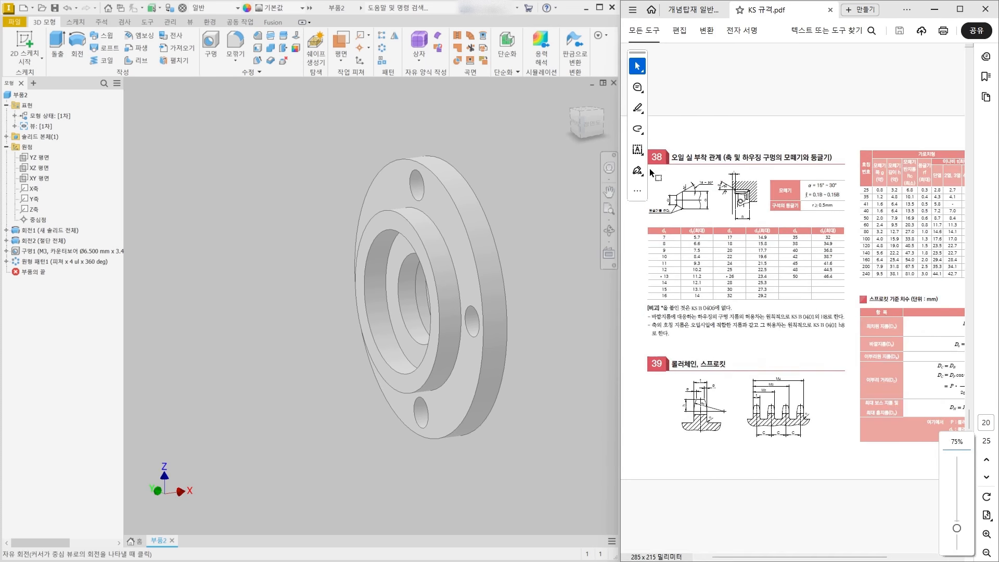
ctrl+scroll(823, 77, up, 1)
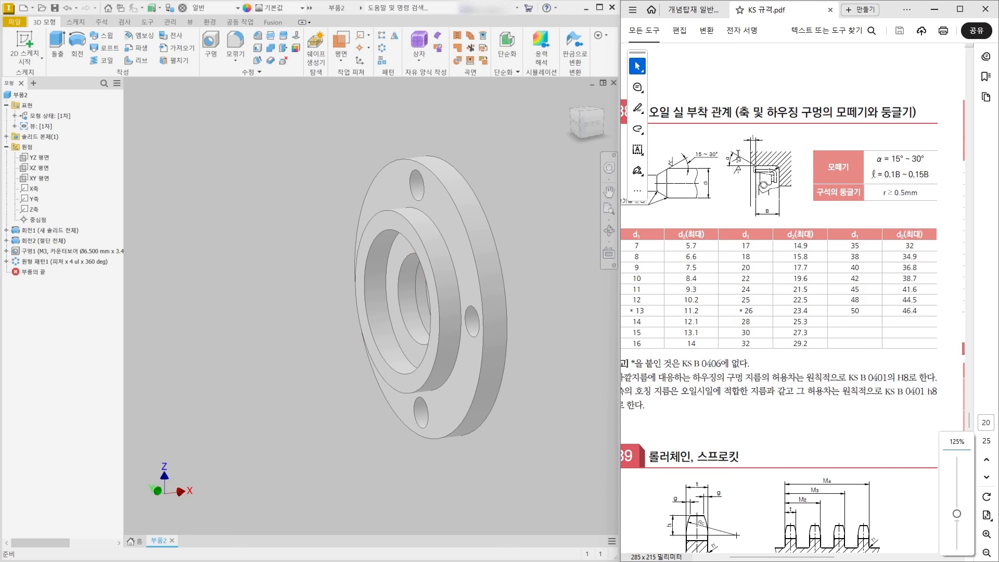
ctrl+scroll(790, 168, up, 1)
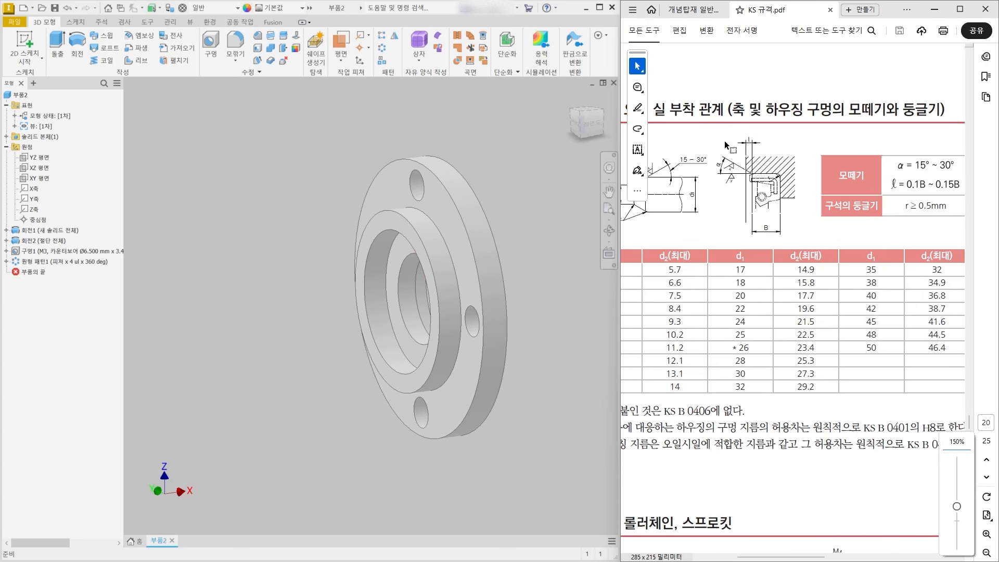
ctrl+scroll(934, 83, up, 1)
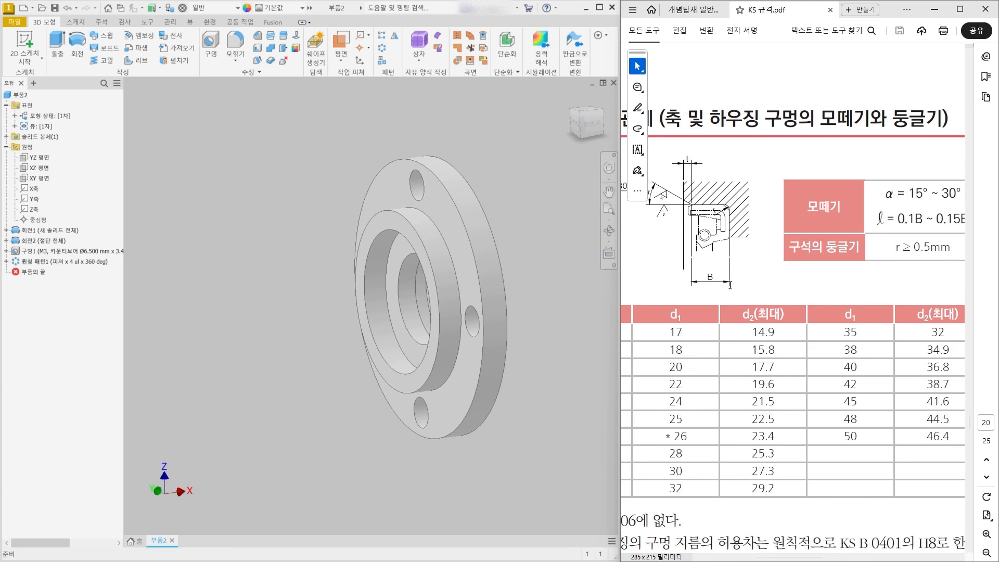
ctrl+scroll(801, 264, down, 1)
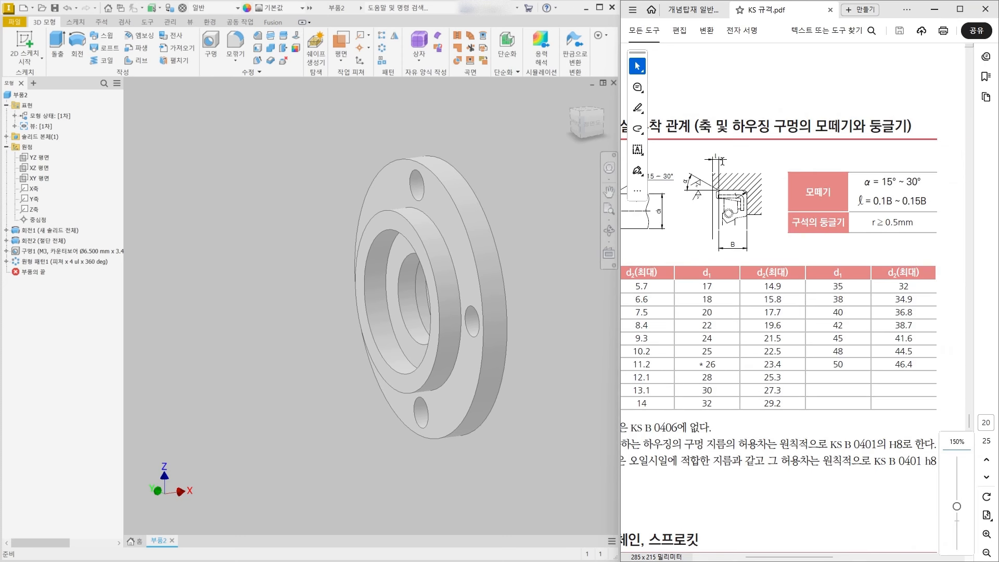
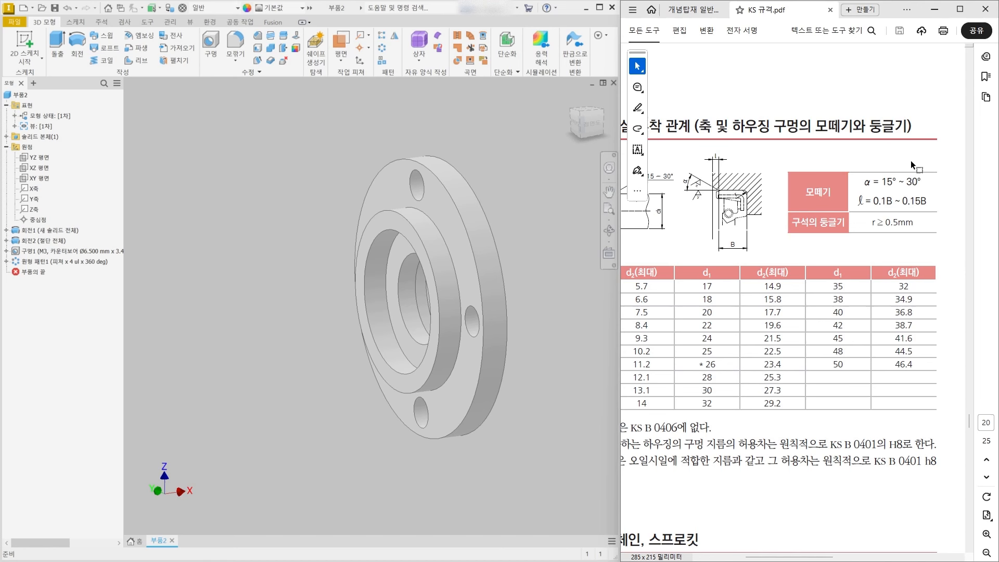
mouse_move(906, 181)
mouse_down()
mouse_move(921, 202)
mouse_move(924, 178)
mouse_up()
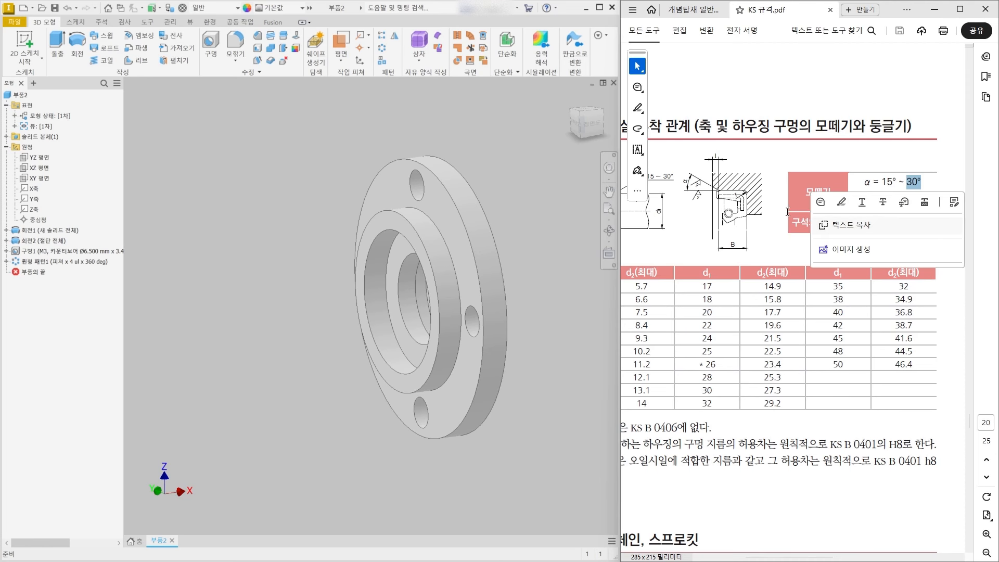
click(785, 164)
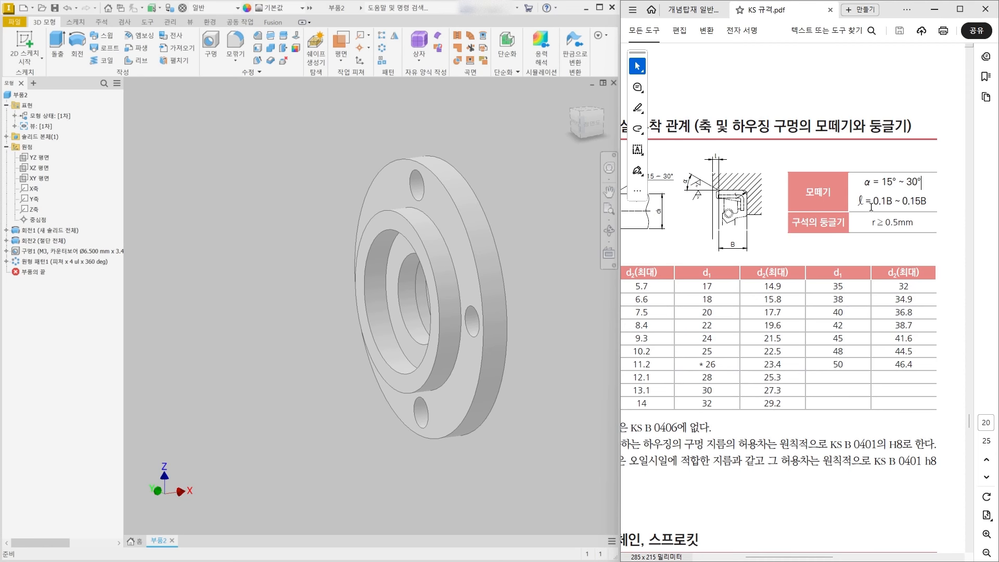
drag(872, 202, 893, 202)
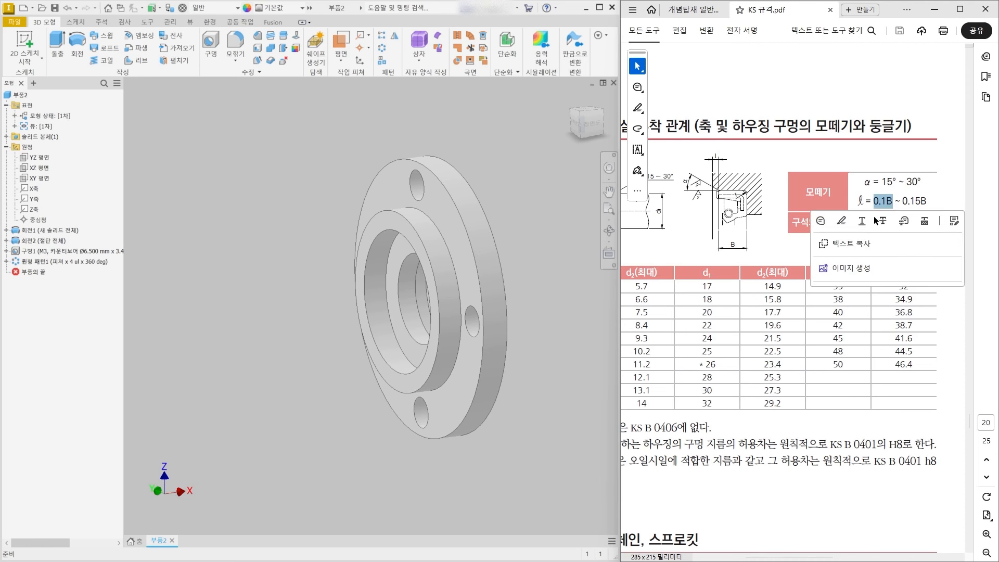
click(774, 240)
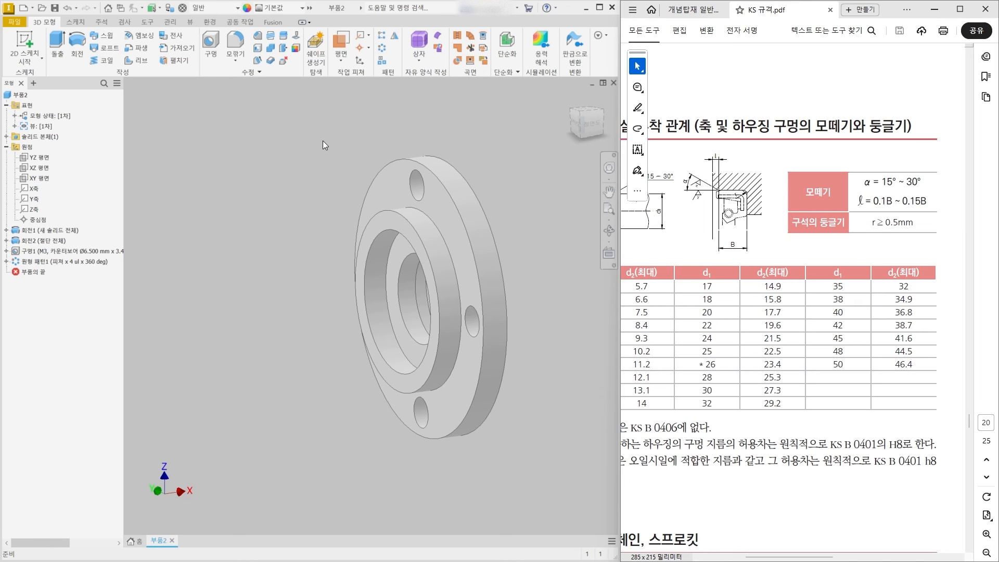
- Chamfer the entry edge of the oil seal bore by distance and angle, 0.5 mm at 30 degrees measured from the bore's cylindrical face
scroll(326, 143, down, 3)
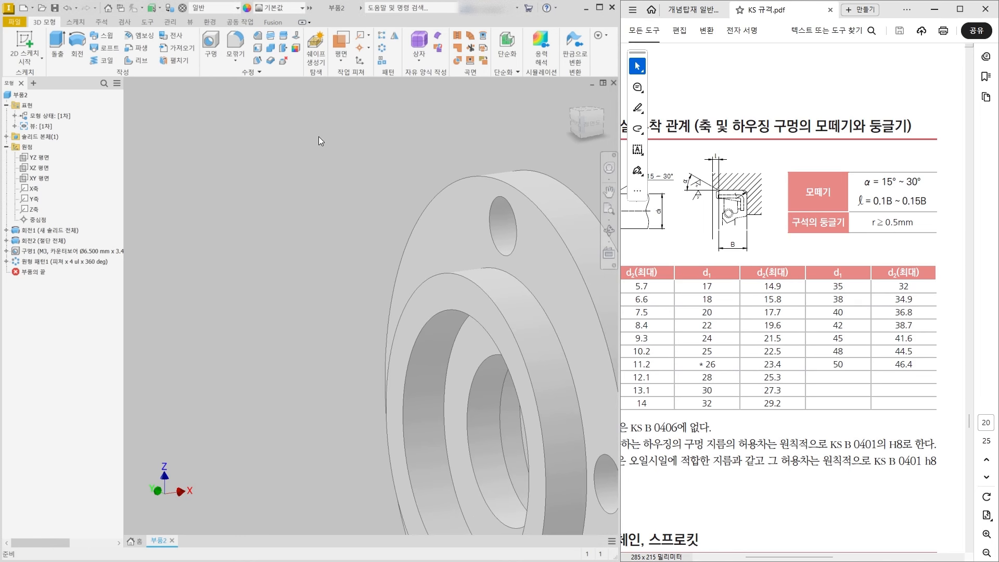
click(258, 38)
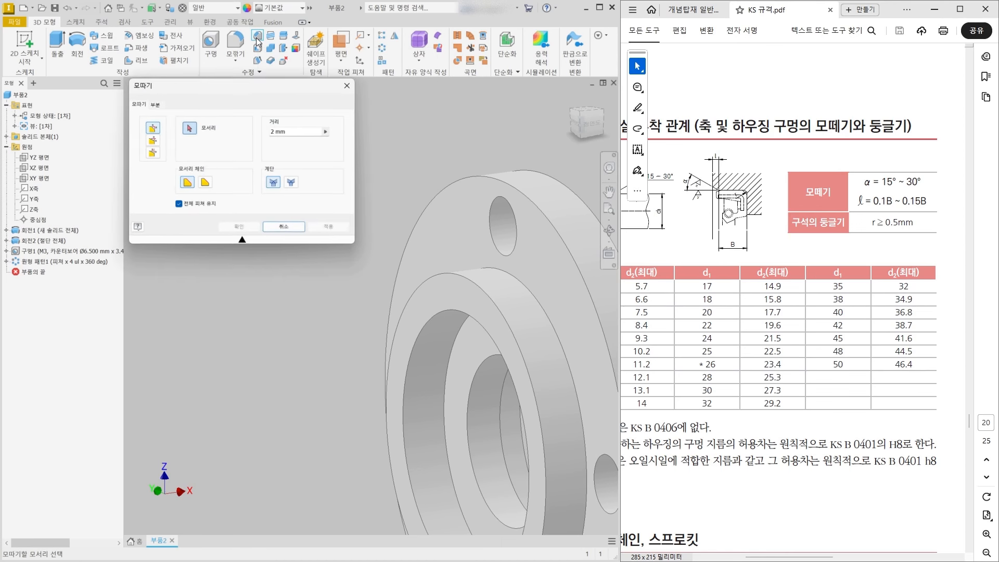
click(151, 140)
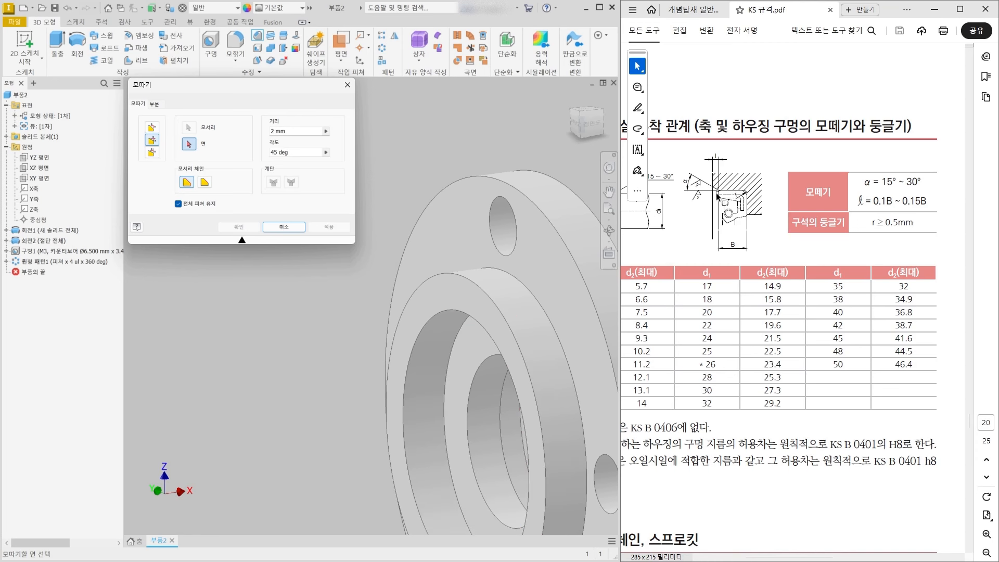
click(435, 355)
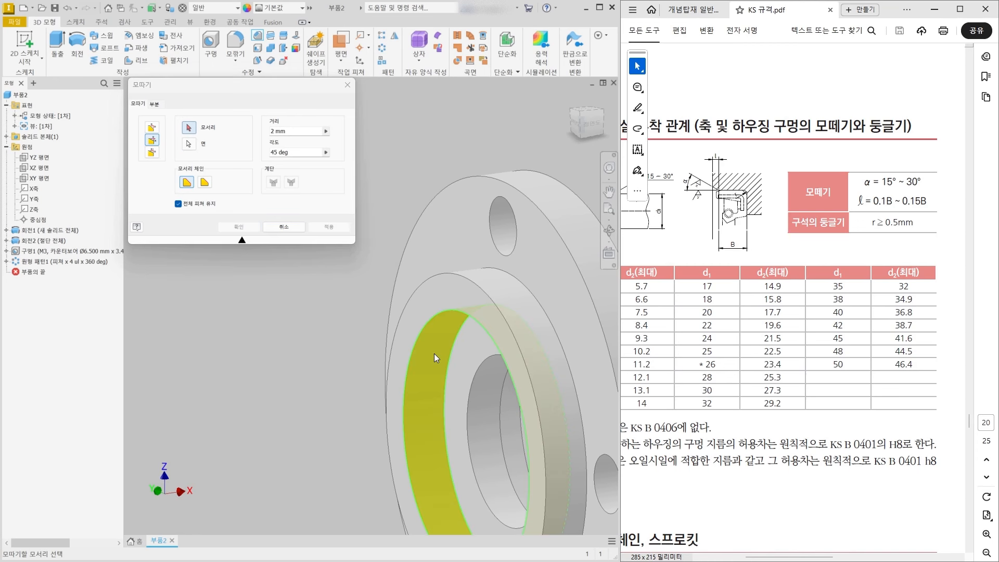
click(415, 345)
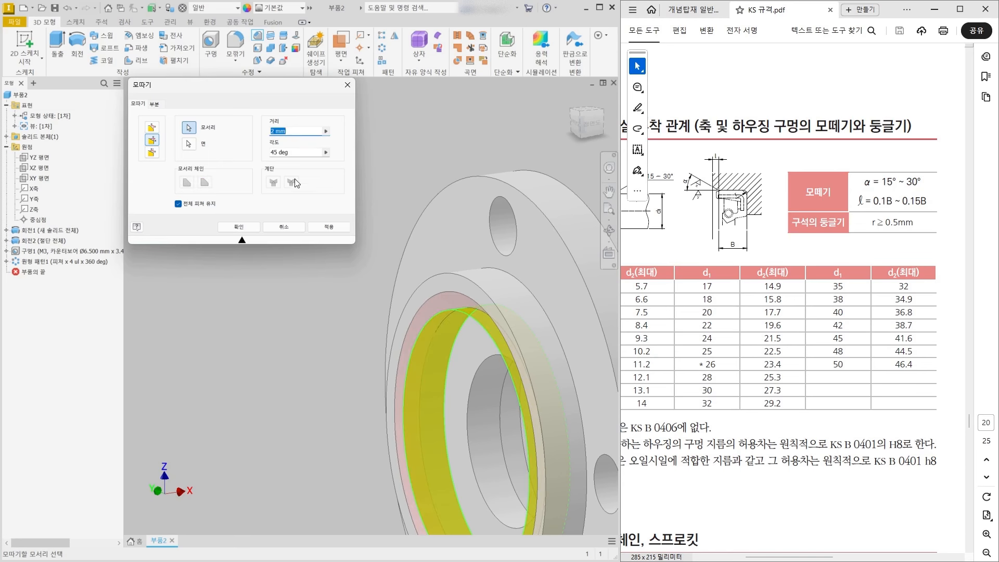
text(0.5)
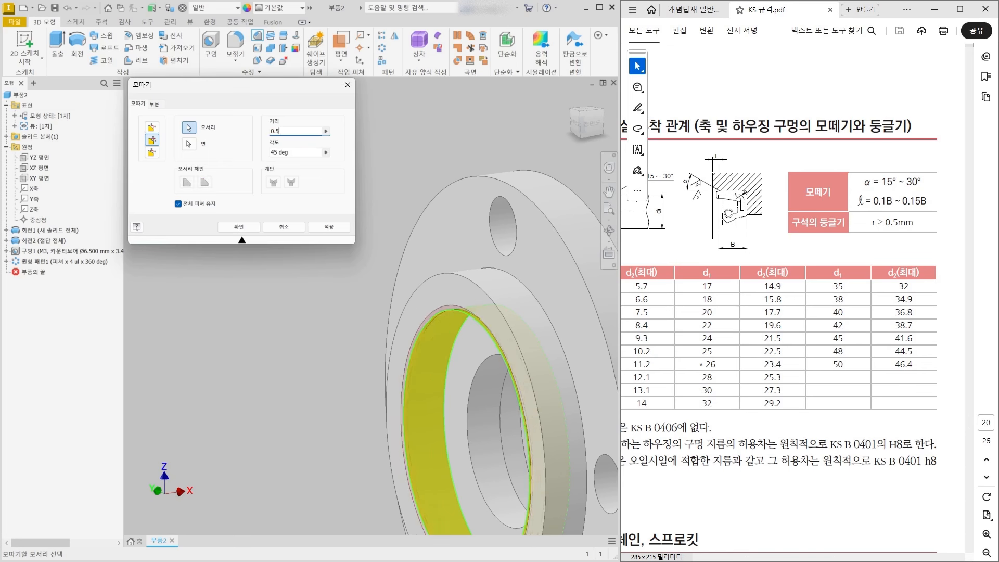
drag(301, 152, 234, 144)
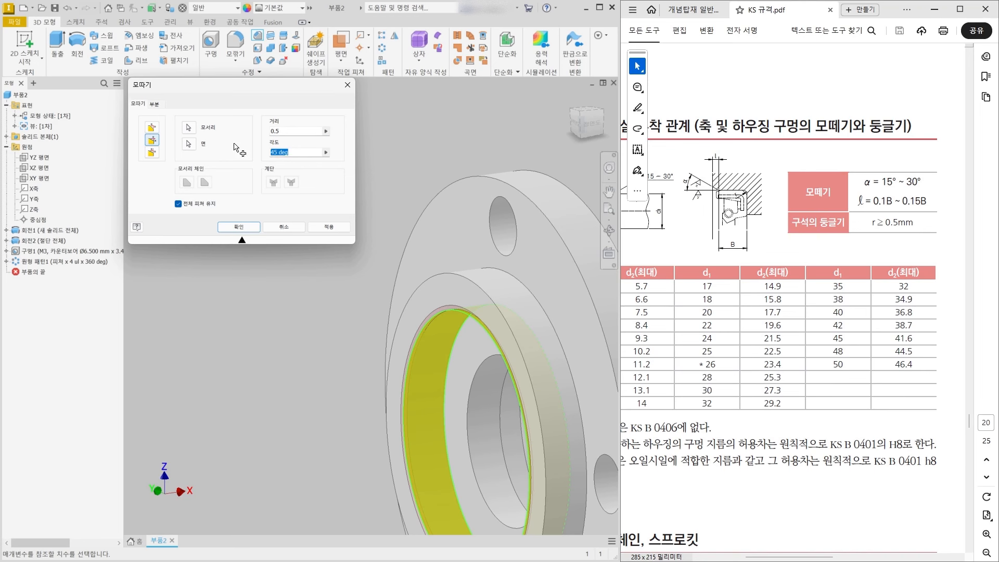
text(30)
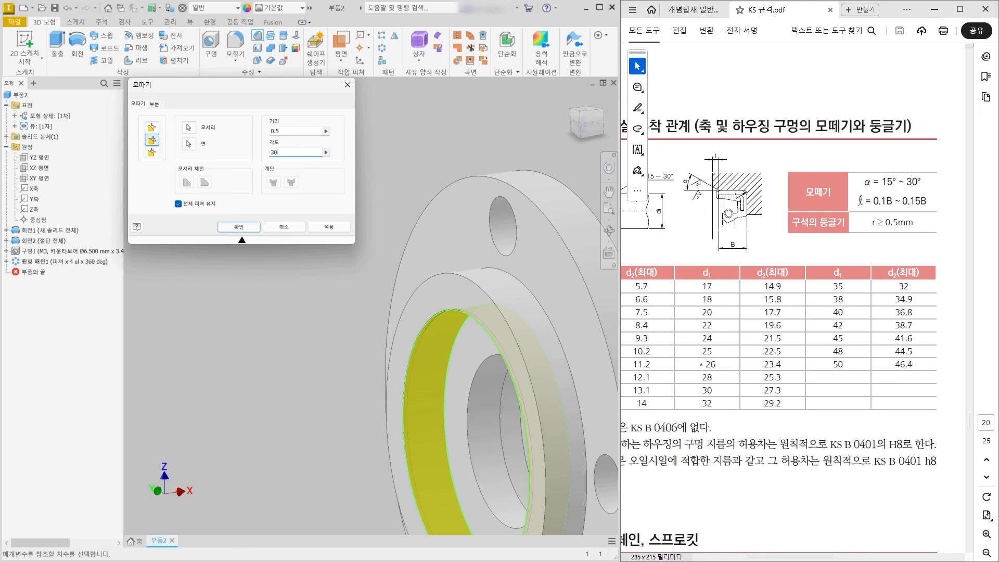
scroll(479, 367, up, 3)
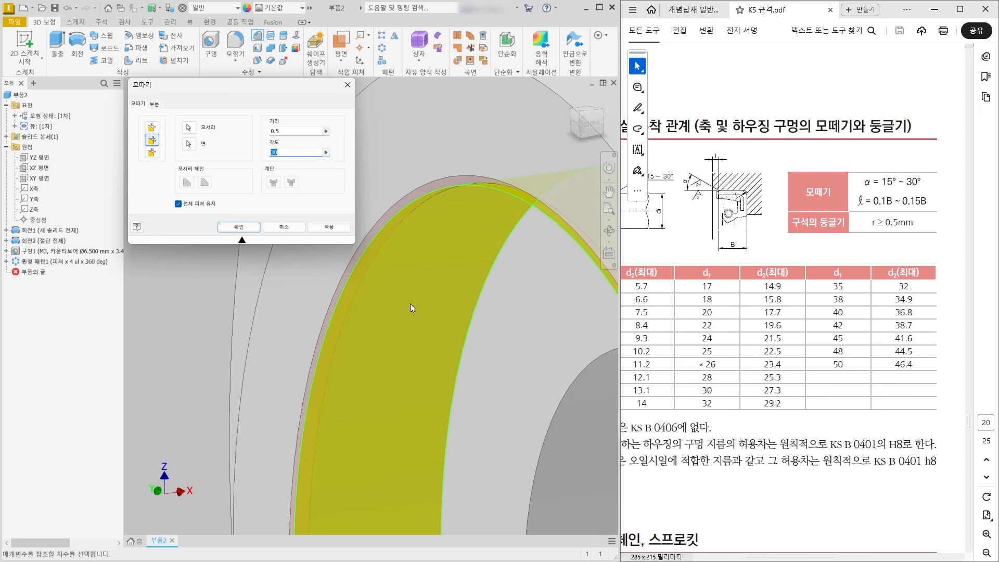
click(239, 229)
- Fillet the inner corner edge at the bottom of the oil seal bore with a 0.5 mm radius
scroll(222, 376, down, 3)
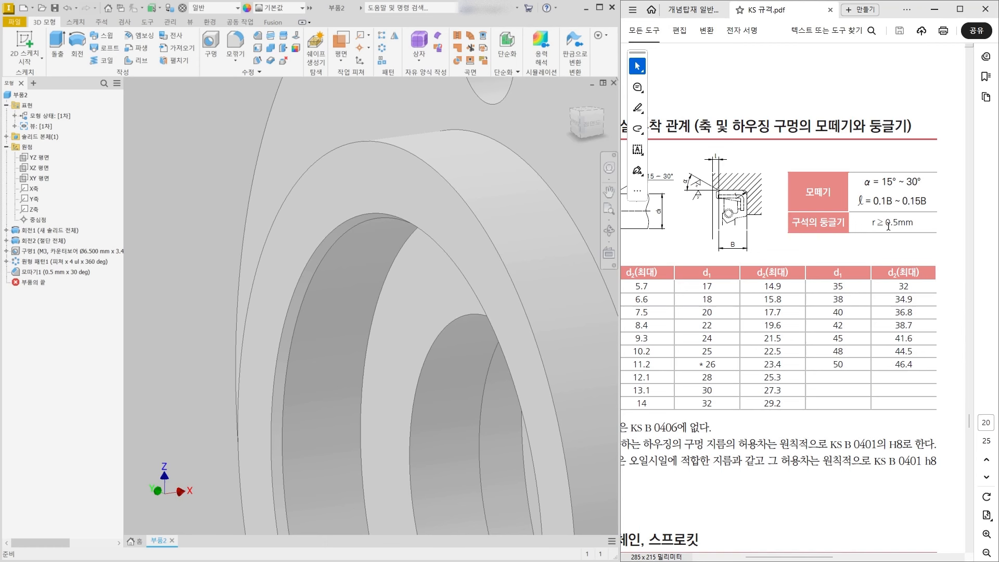
click(235, 46)
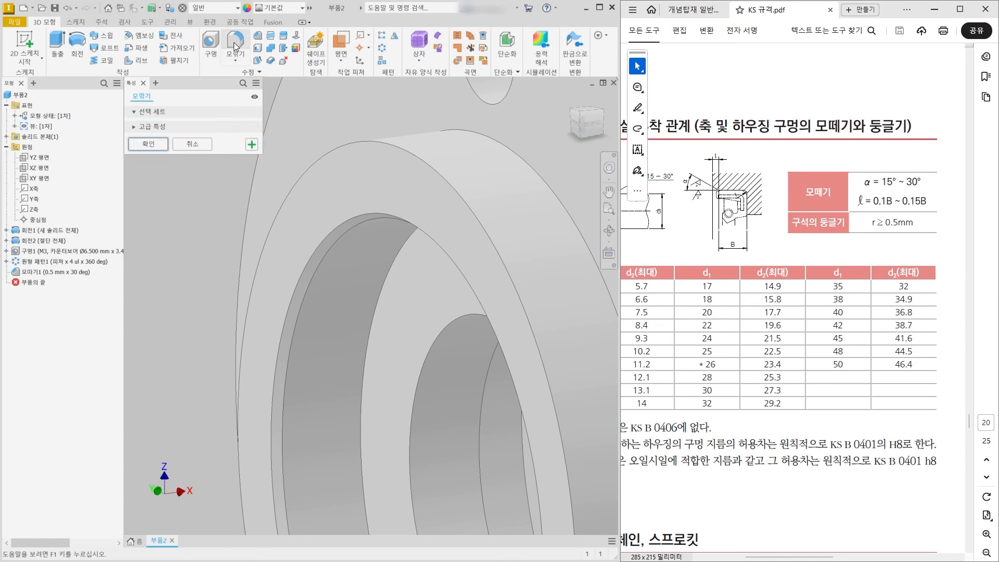
click(382, 318)
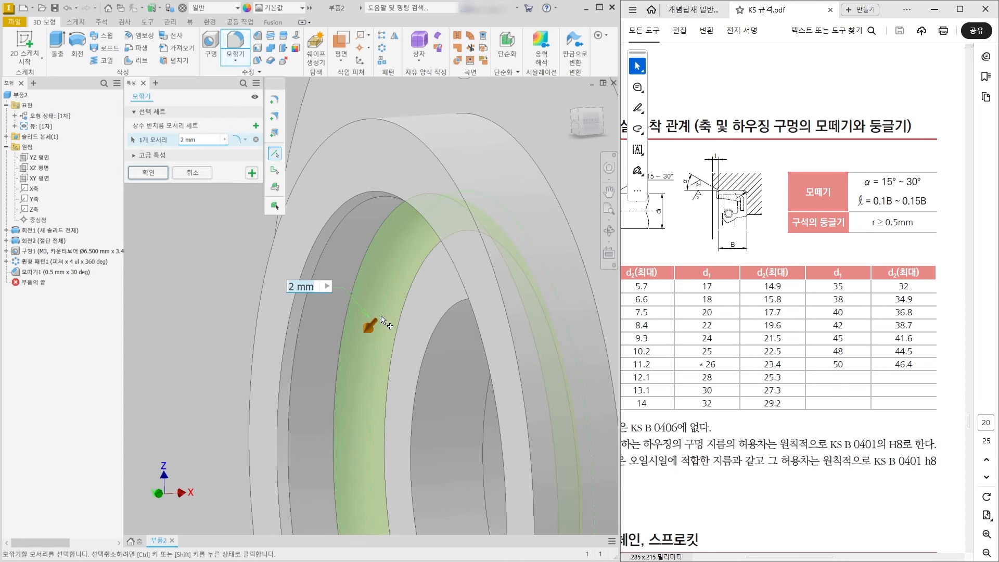
text(0.5)
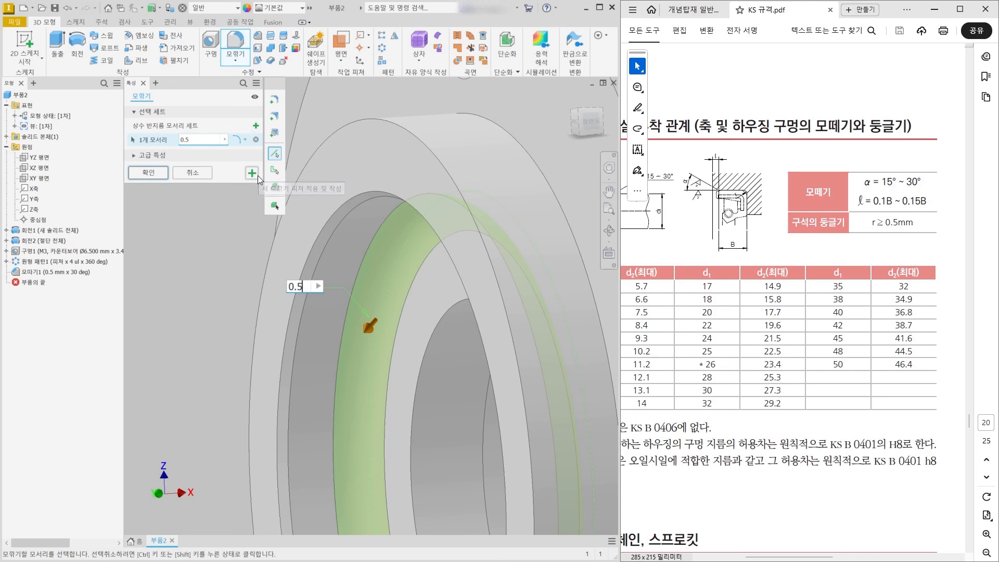
click(146, 173)
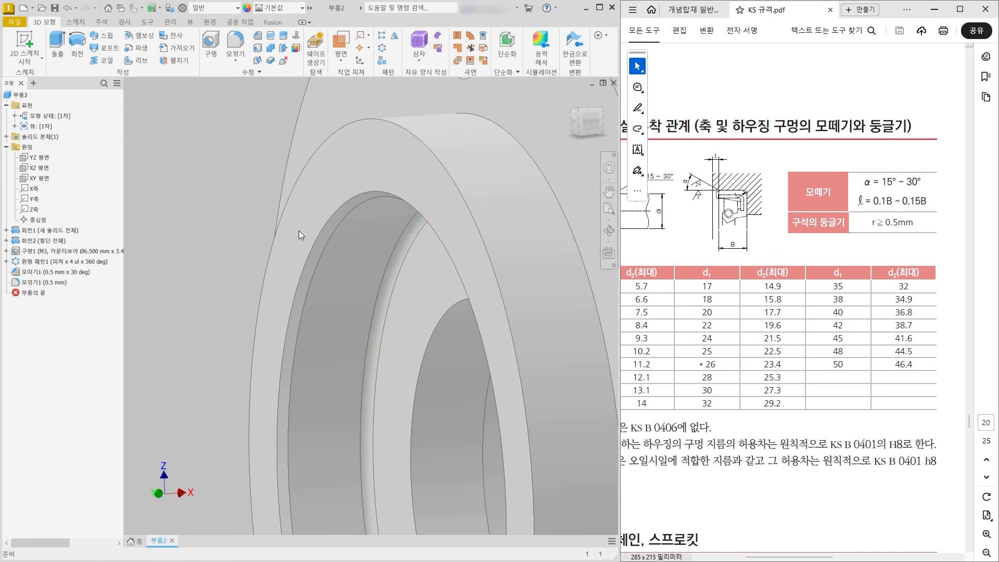
- Compare the cover with part 3 in the assembly drawing and set up an equal-distance chamfer for the cover's edges
scroll(299, 230, down, 2)
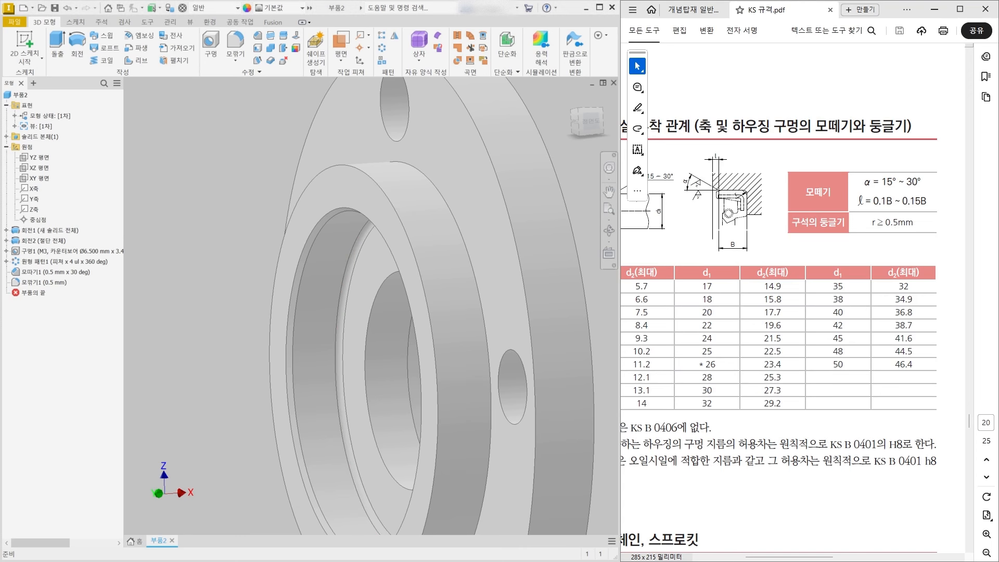
scroll(430, 495, down, 3)
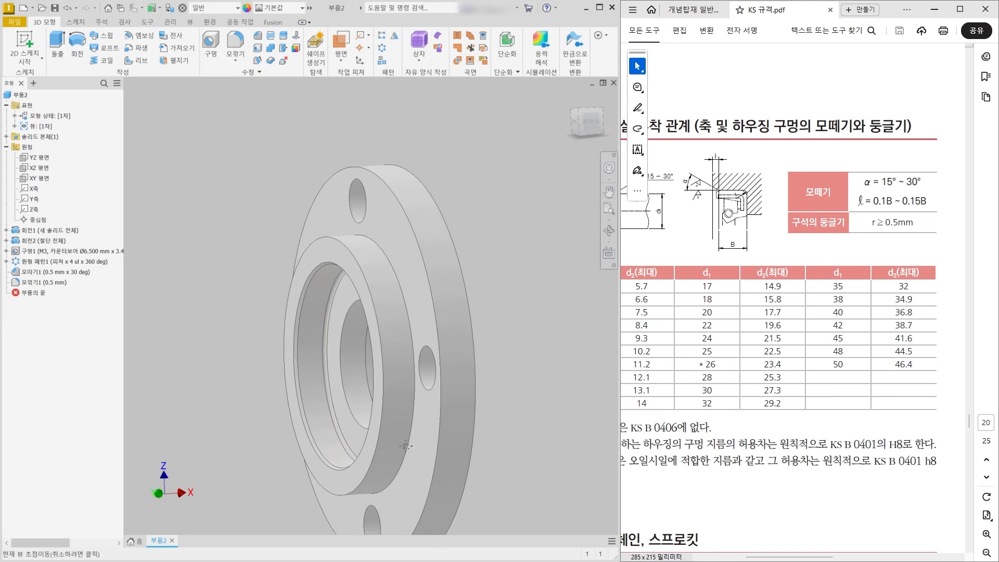
shift+middle_drag(430, 495, 494, 435)
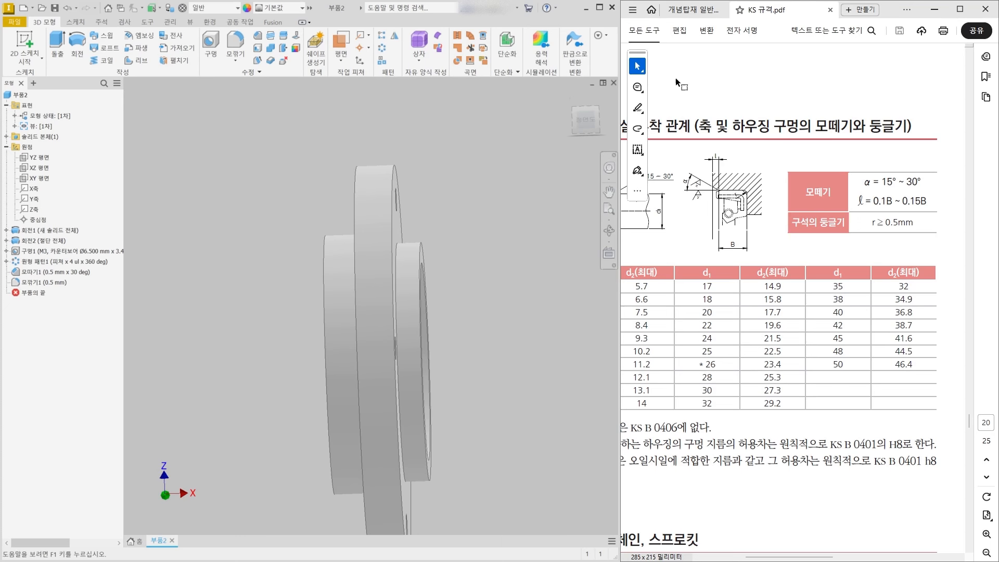
click(683, 16)
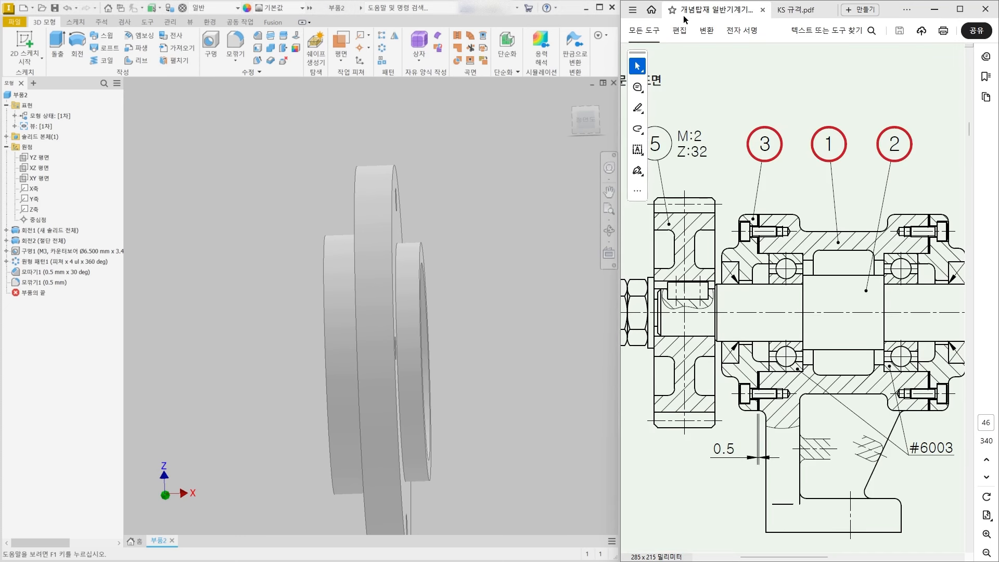
ctrl+scroll(851, 152, down, 3)
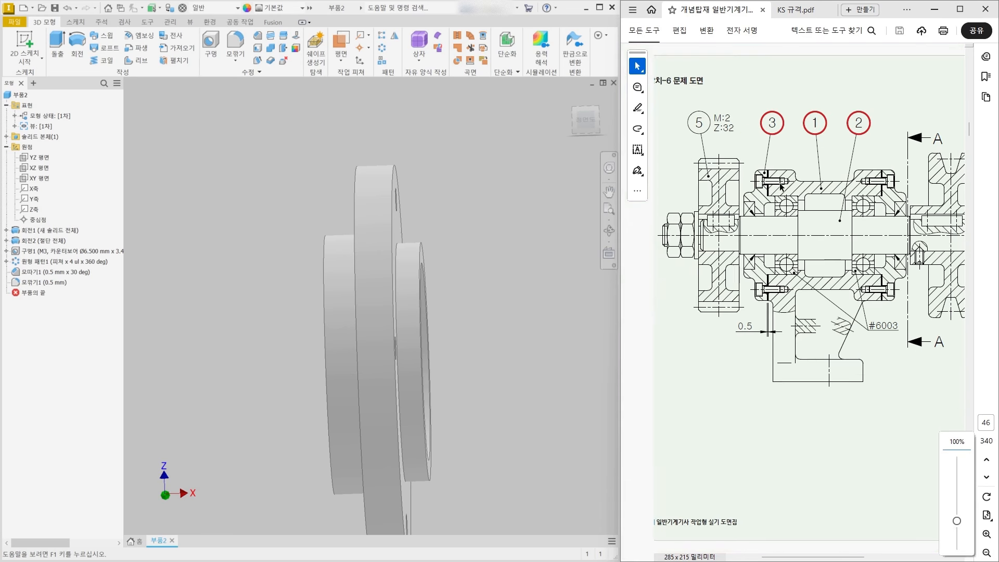
ctrl+scroll(898, 106, up, 1)
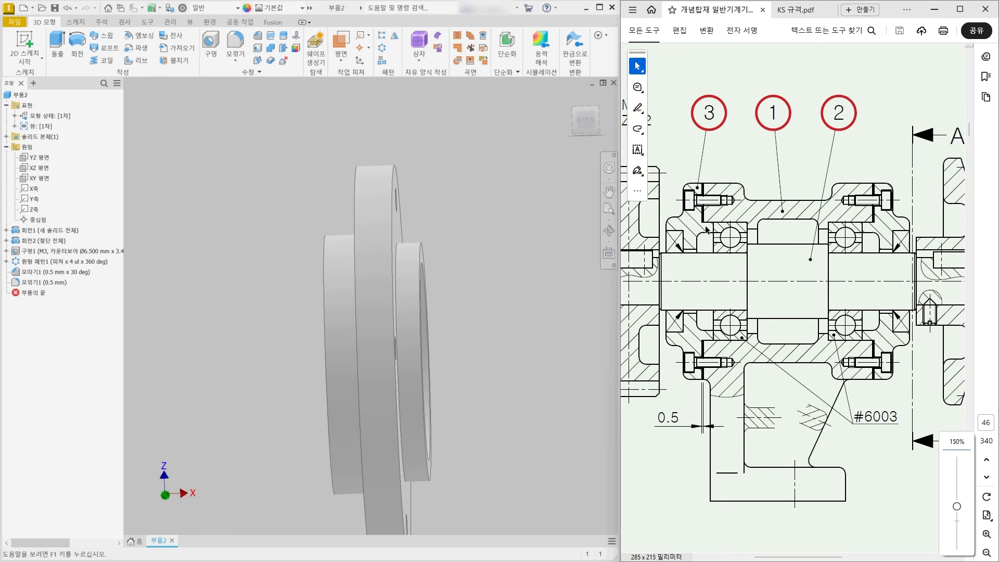
click(533, 226)
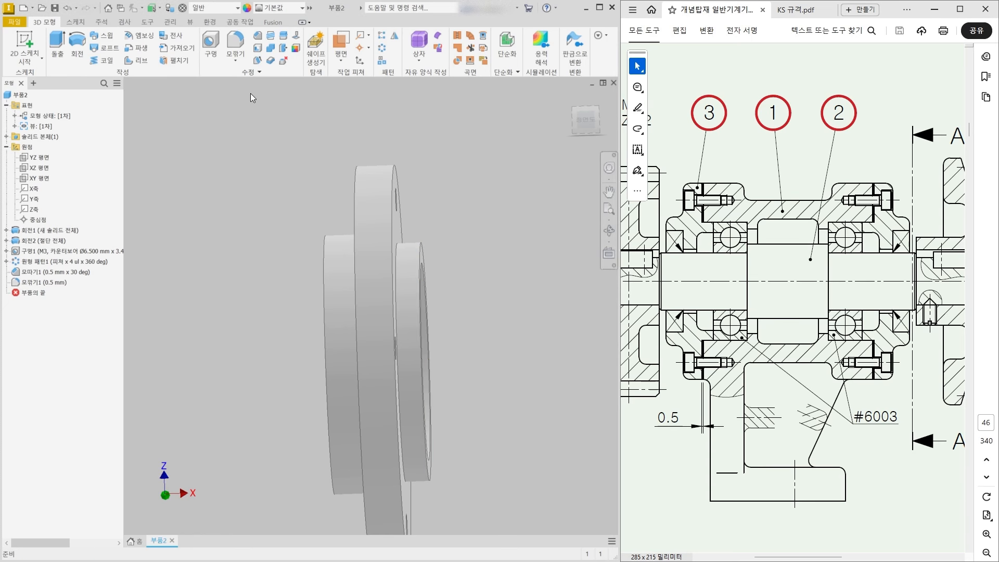
click(258, 37)
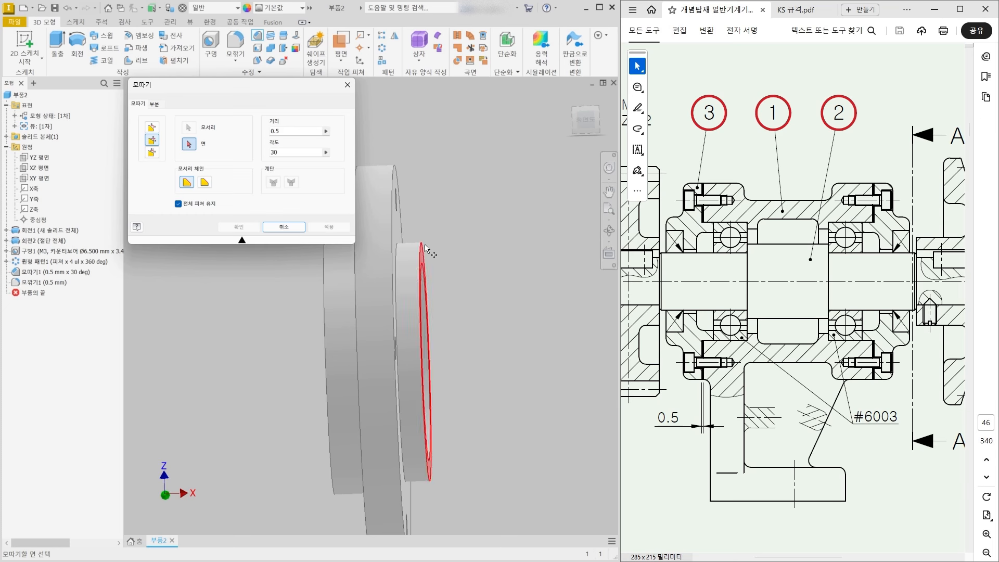
click(152, 128)
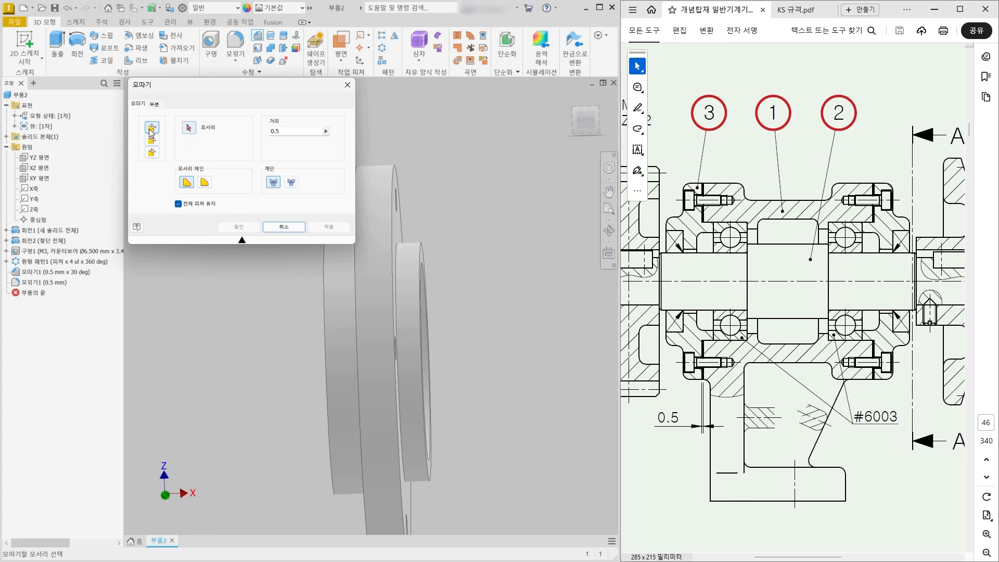
- Chamfer the outer end edge of the cover's rear boss with a distance of 1 mm
click(424, 253)
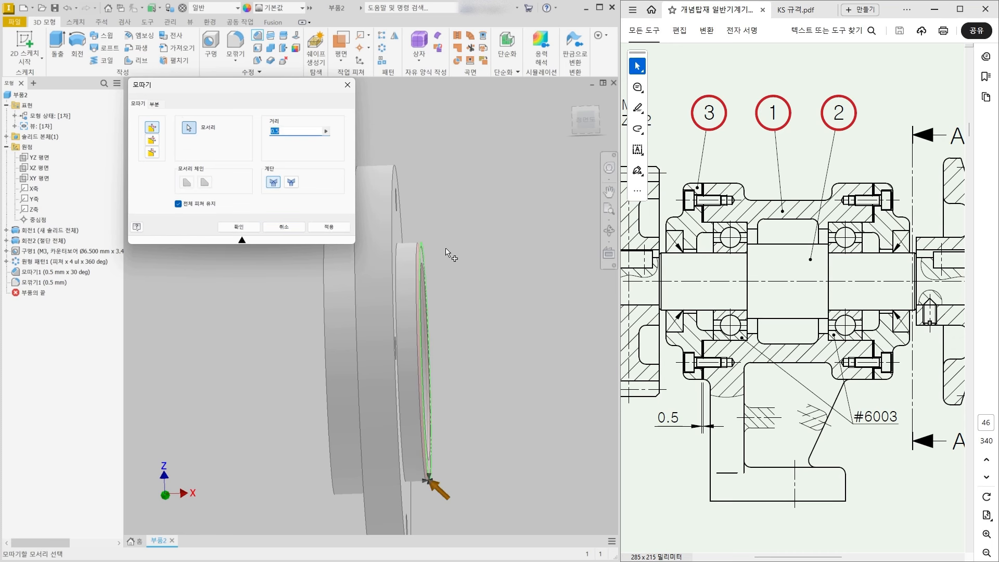
text(1)
click(256, 226)
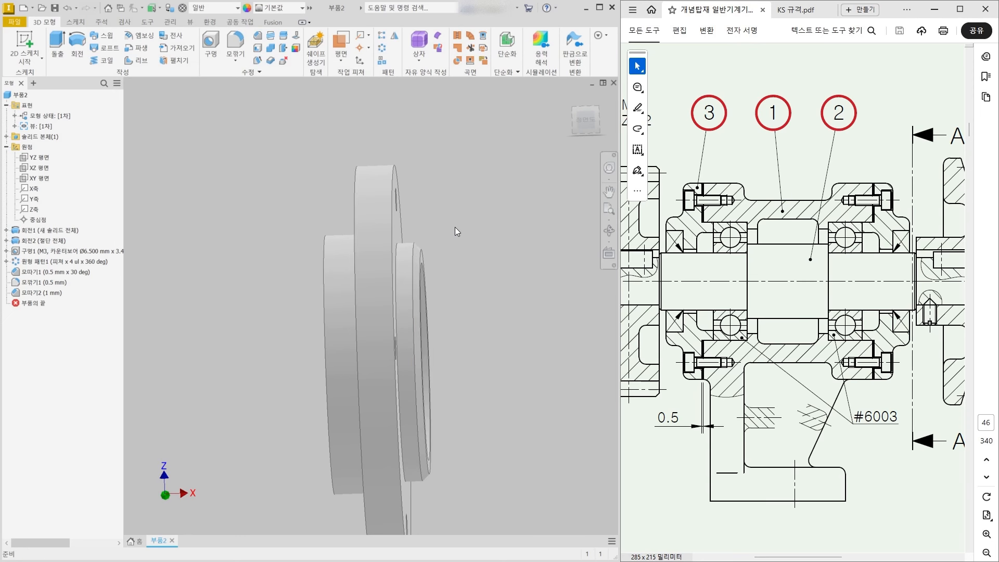
scroll(397, 254, up, 5)
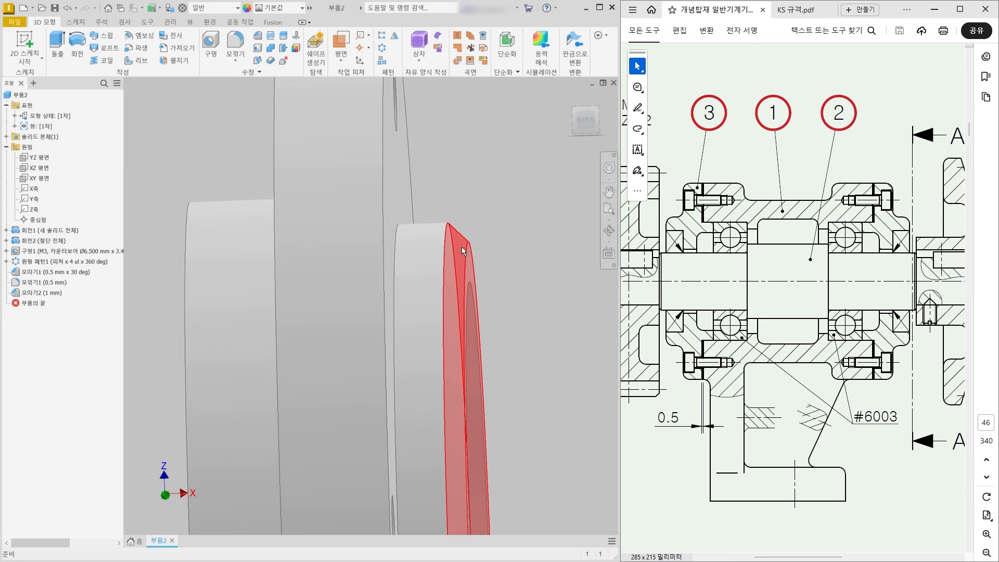
click(579, 134)
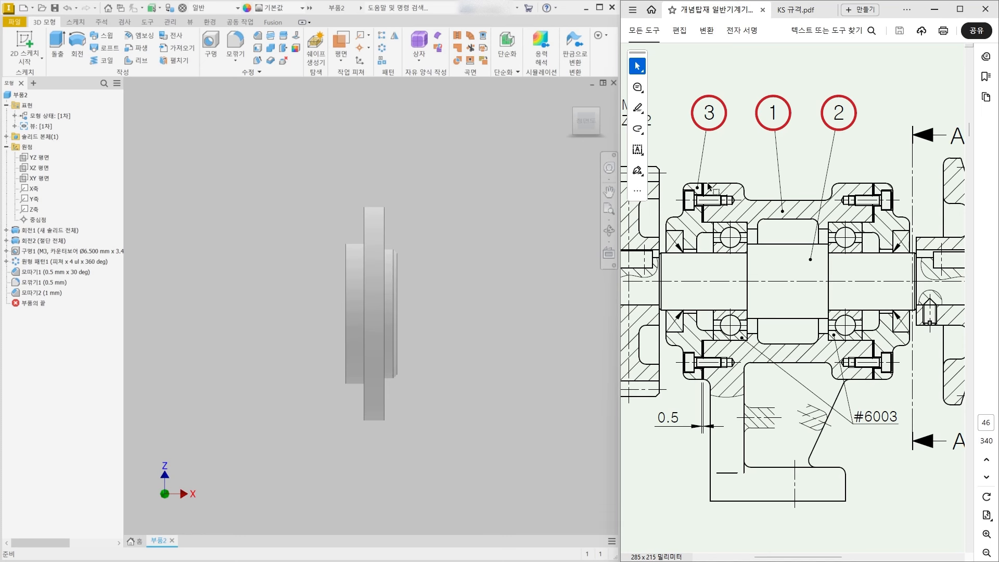
- Examine the rounded outer and inner corners of cover 3 on the enlarged assembly drawing
ctrl+scroll(653, 202, up, 4)
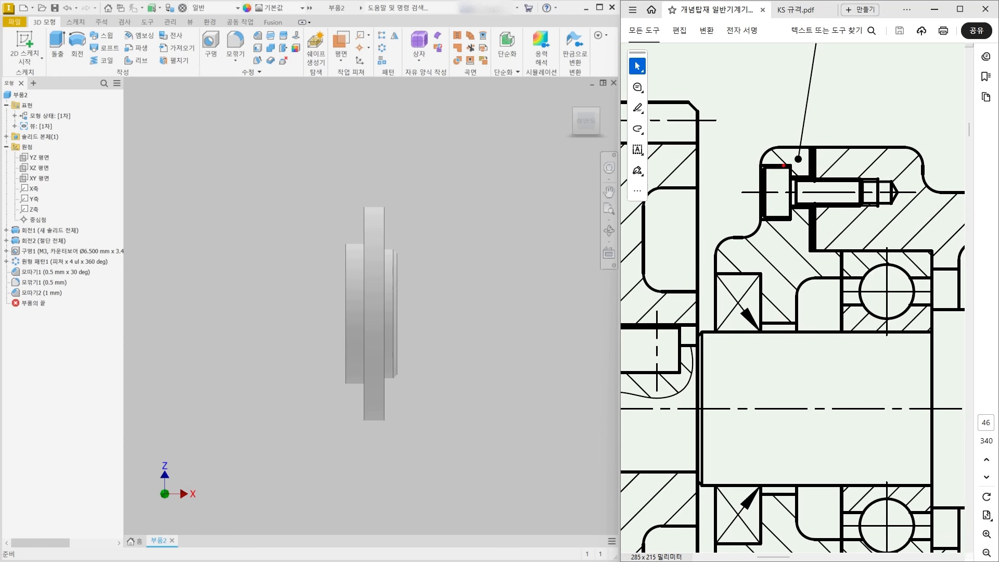
drag(783, 150, 765, 167)
drag(757, 214, 711, 268)
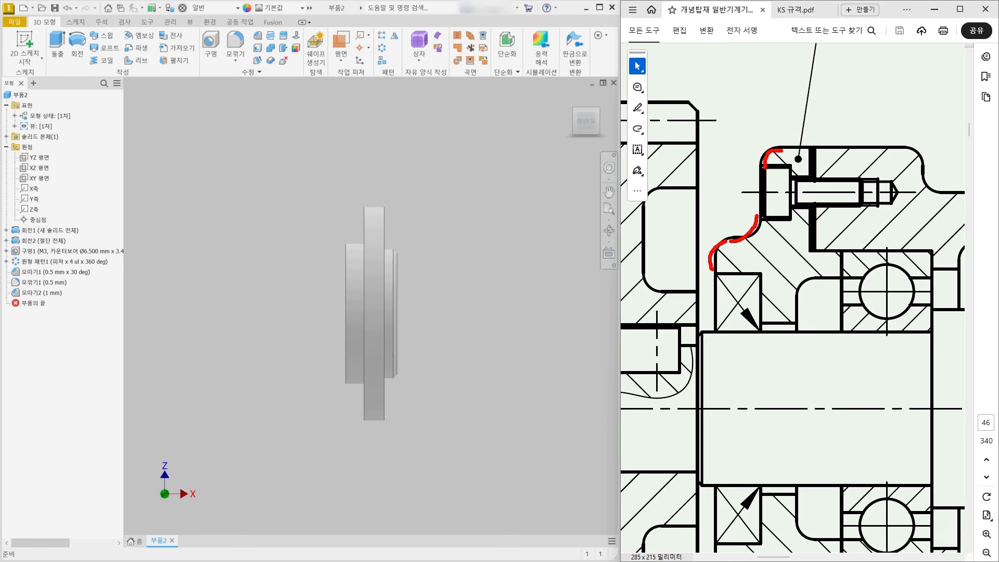
drag(825, 280, 794, 303)
key(Escape)
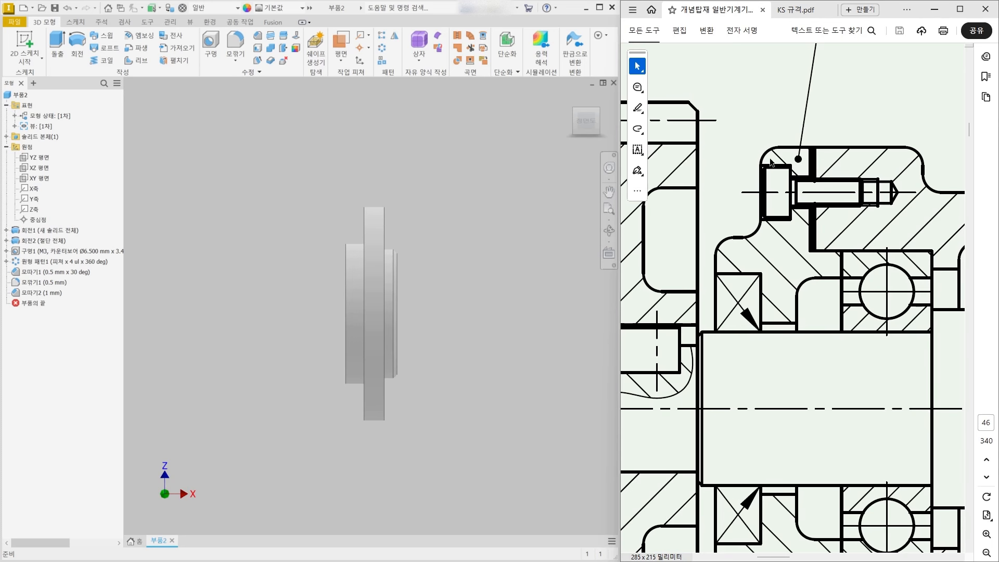
- Fillet the flange's front outer edge, the front boss's base and outer edges, and the inner edge of the rear recess with a 2 mm radius
shift+middle_drag(386, 220, 425, 221)
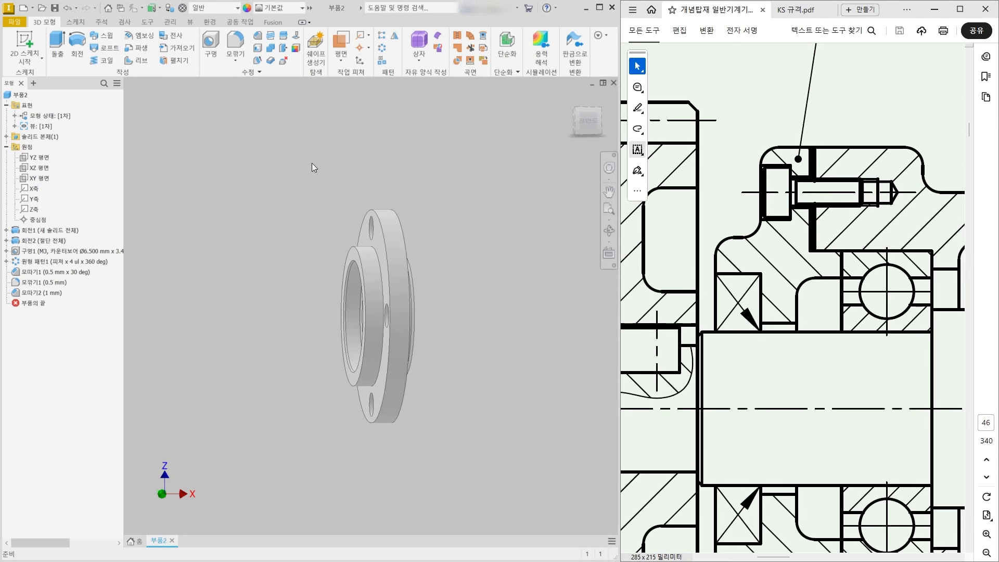
click(235, 41)
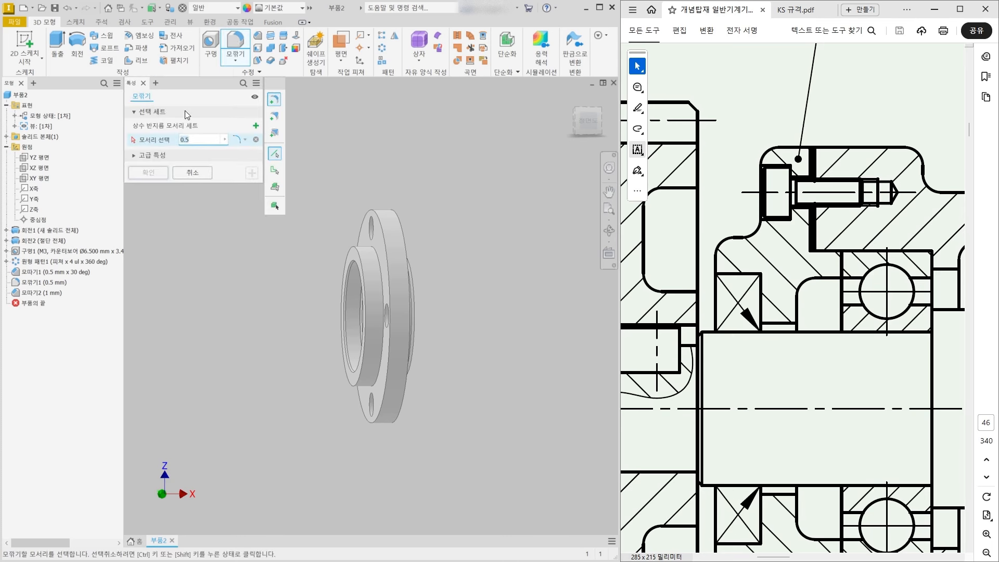
text(2)
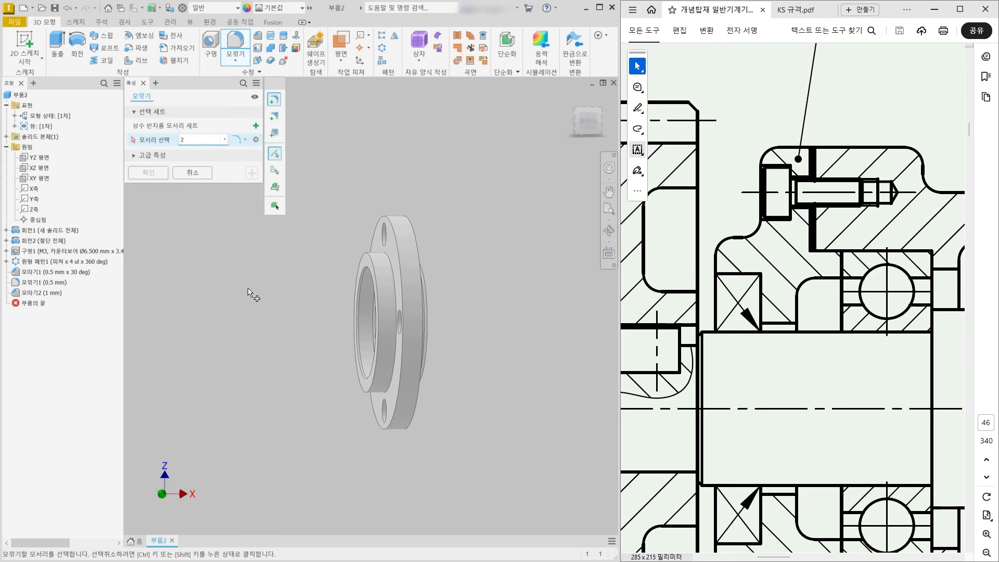
scroll(390, 217, up, 3)
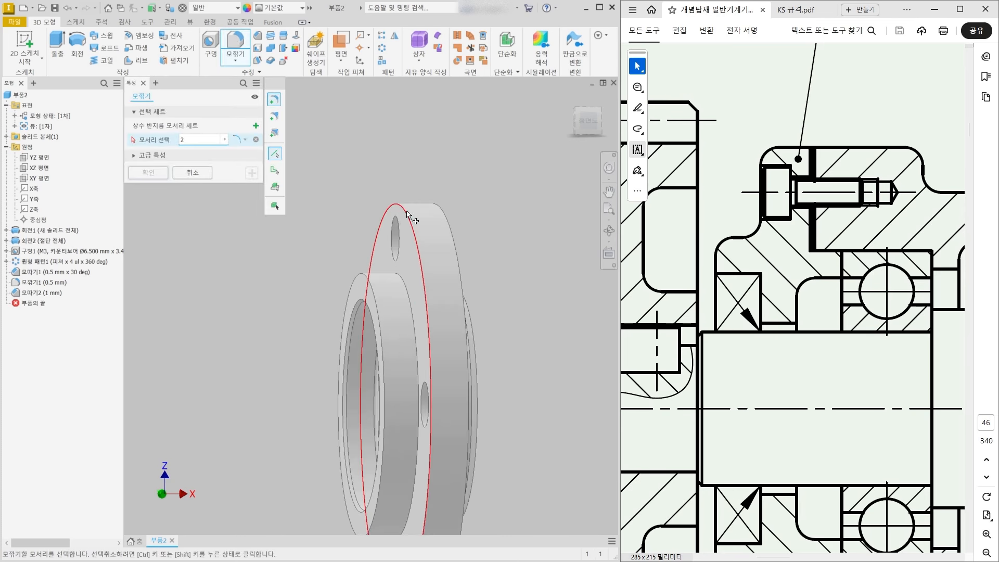
click(408, 215)
click(396, 286)
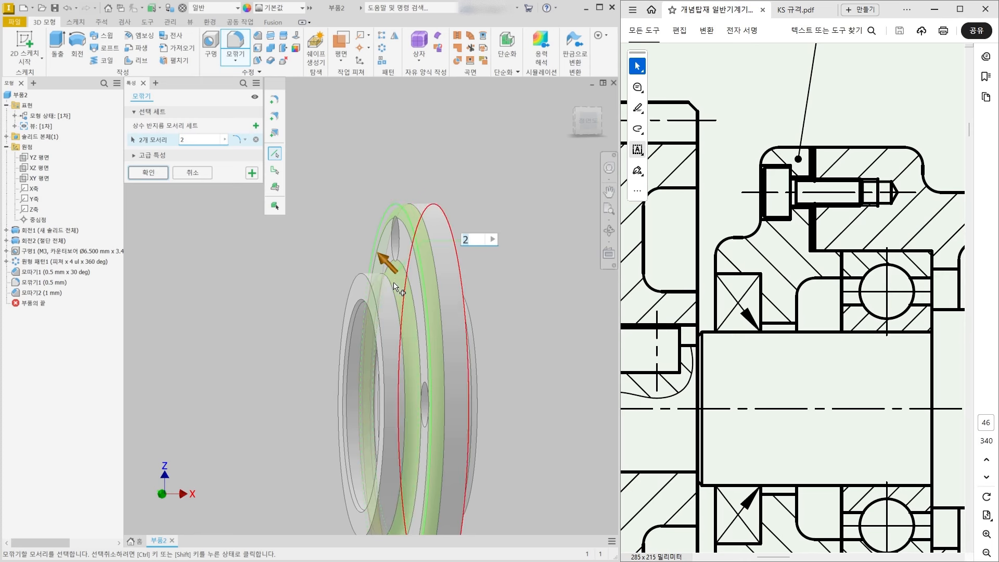
click(370, 283)
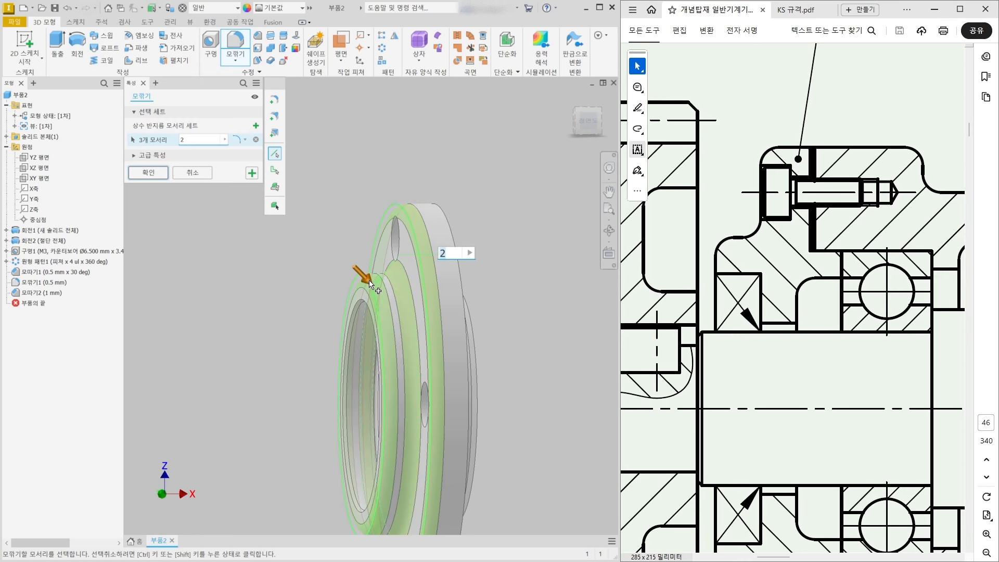
shift+middle_drag(510, 367, 457, 325)
click(446, 331)
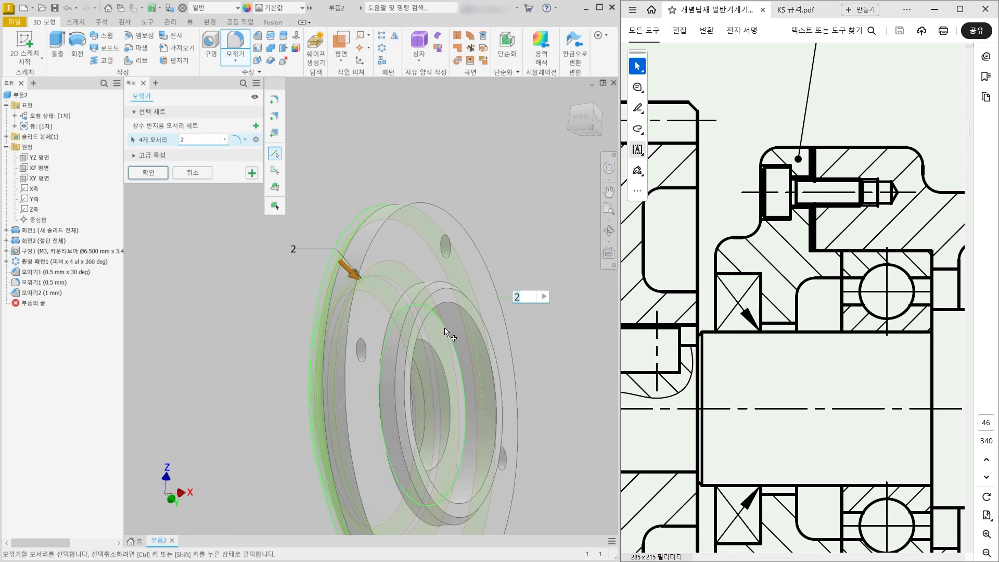
shift+middle_drag(252, 350, 274, 351)
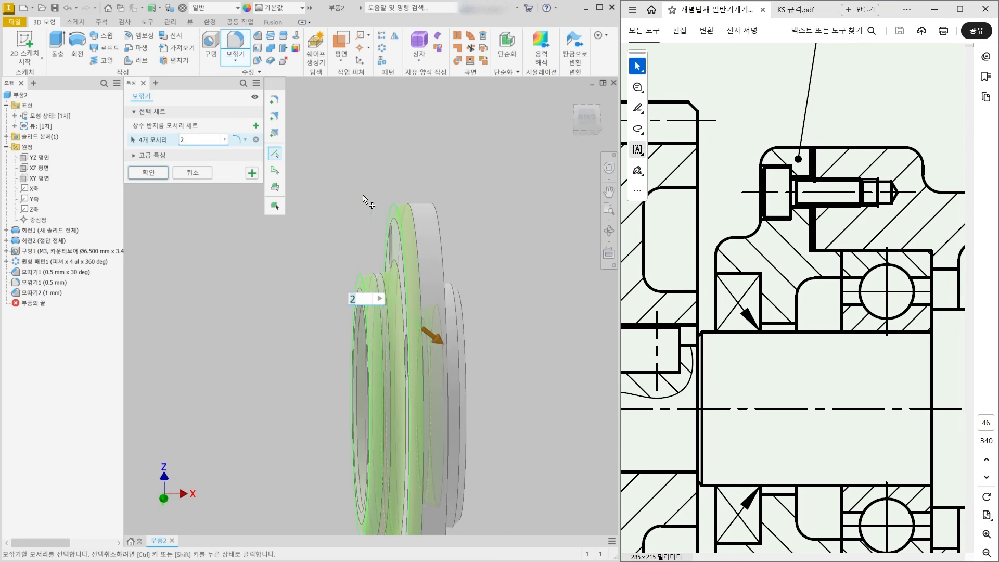
click(149, 173)
- Inspect the filleted cover from the front and from both sides
click(579, 126)
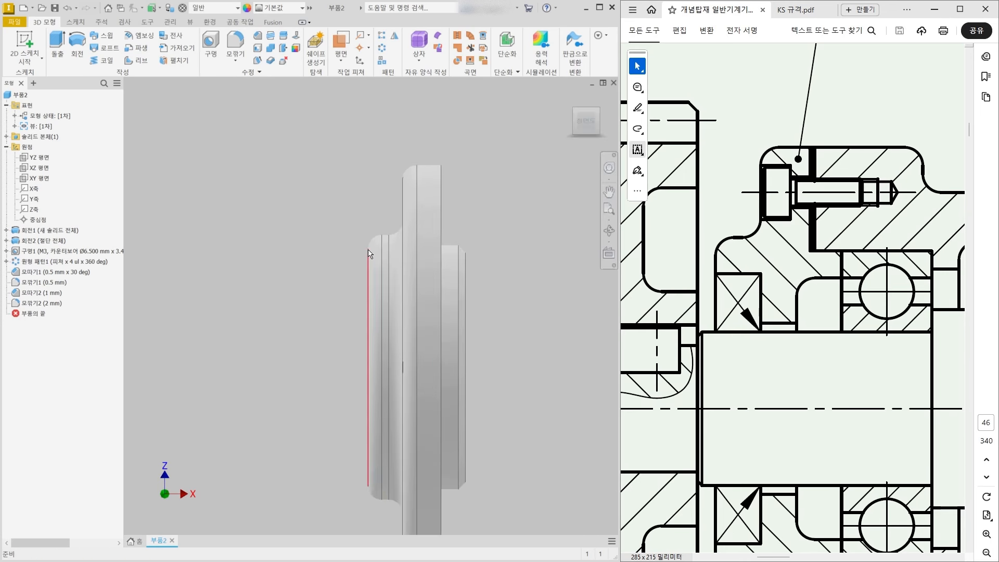
shift+middle_drag(510, 307, 464, 305)
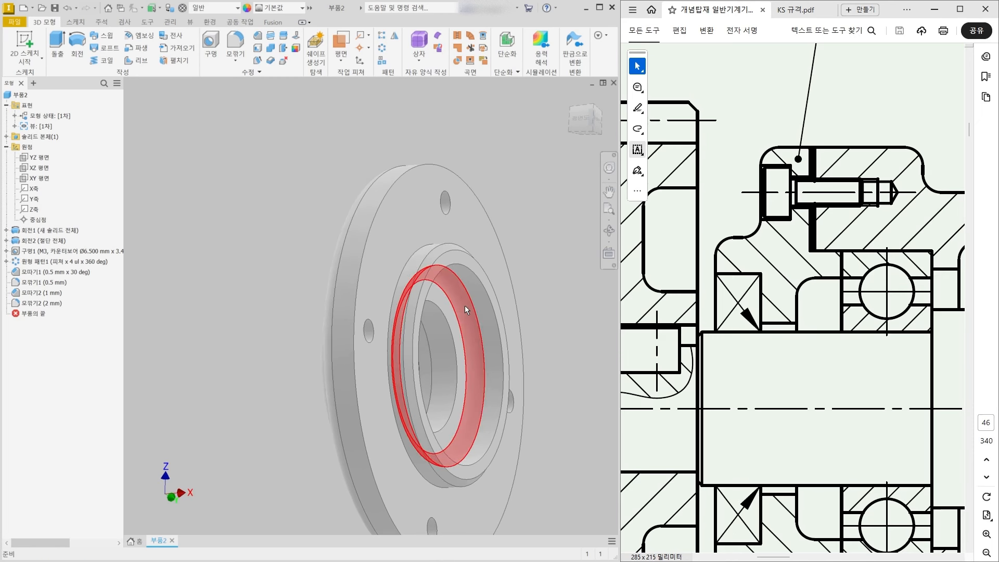
scroll(464, 305, down, 3)
shift+middle_drag(231, 354, 255, 368)
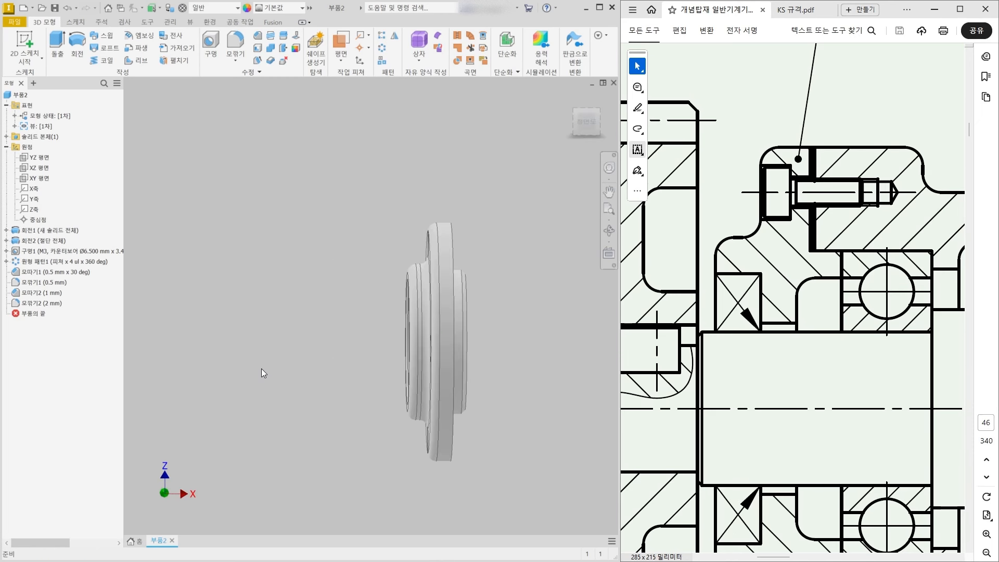
key(F6)
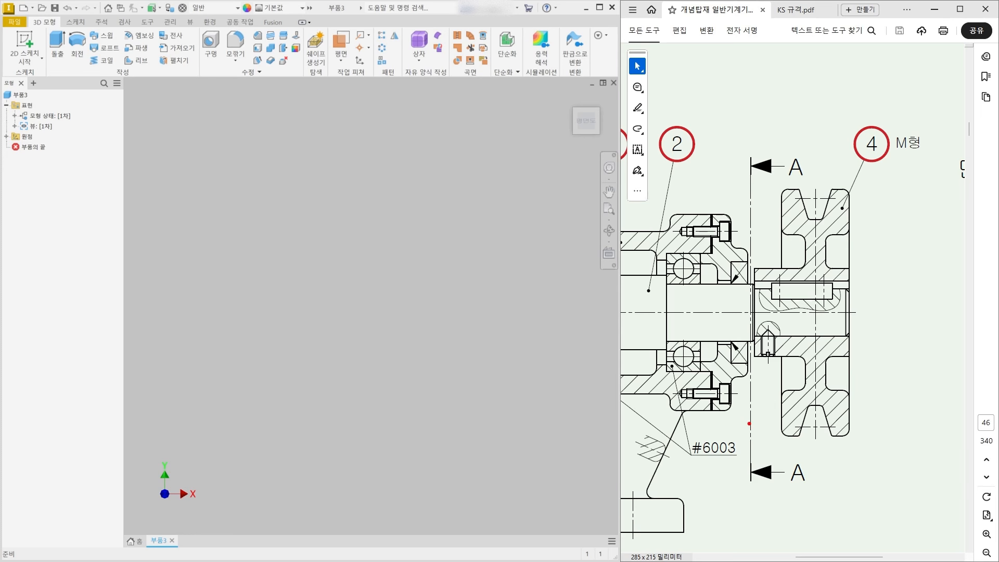
- Examine pulley 4's half-section outline, rotation axis, belt groove, keyway and set-screw hole on the assembly drawing
mouse_move(758, 289)
mouse_down()
mouse_move(755, 267)
mouse_move(802, 268)
mouse_move(803, 233)
mouse_move(782, 233)
mouse_move(782, 188)
mouse_move(849, 187)
mouse_move(850, 238)
mouse_move(825, 233)
mouse_move(829, 268)
mouse_move(850, 267)
mouse_move(849, 289)
mouse_move(752, 290)
mouse_up()
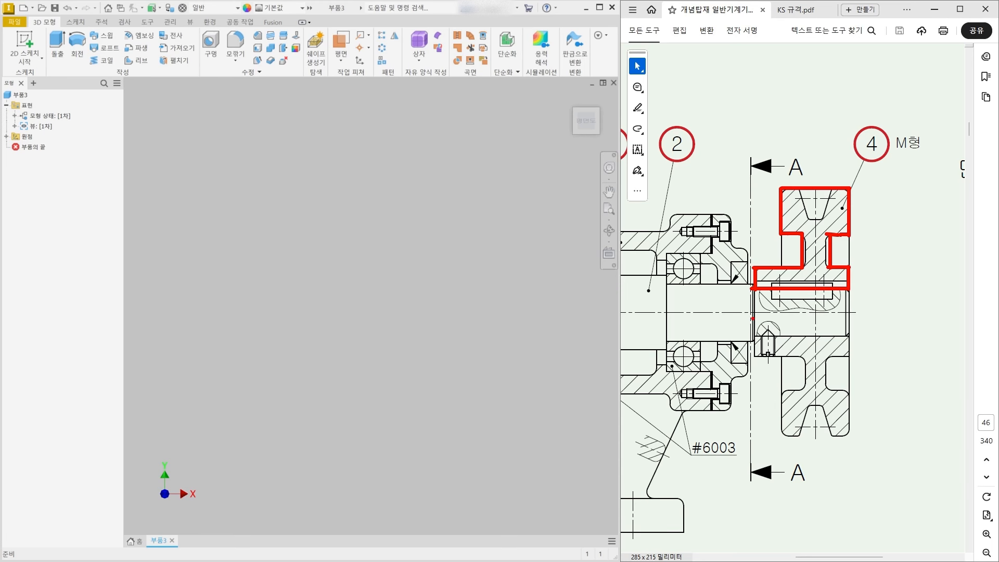
drag(753, 313, 853, 313)
mouse_move(809, 177)
mouse_down()
mouse_move(813, 205)
mouse_move(845, 167)
mouse_up()
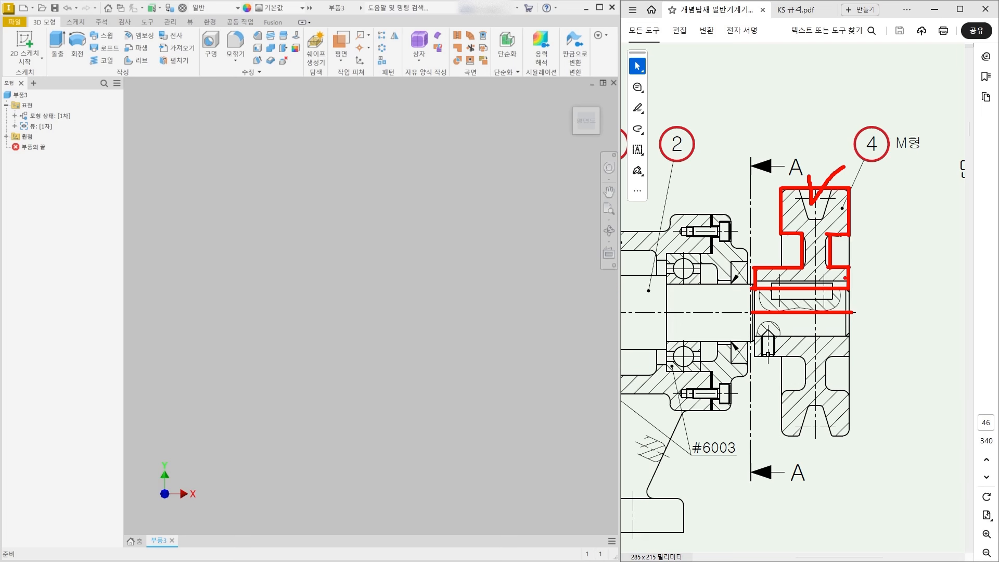
drag(845, 276, 884, 271)
mouse_move(780, 339)
mouse_down()
mouse_move(768, 357)
mouse_move(780, 362)
mouse_move(775, 344)
mouse_up()
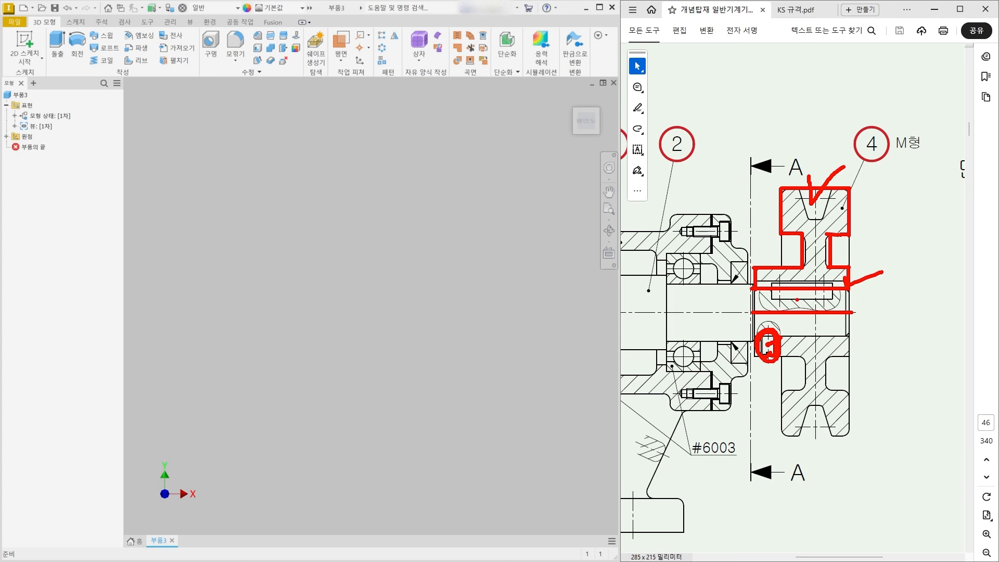
key(Escape)
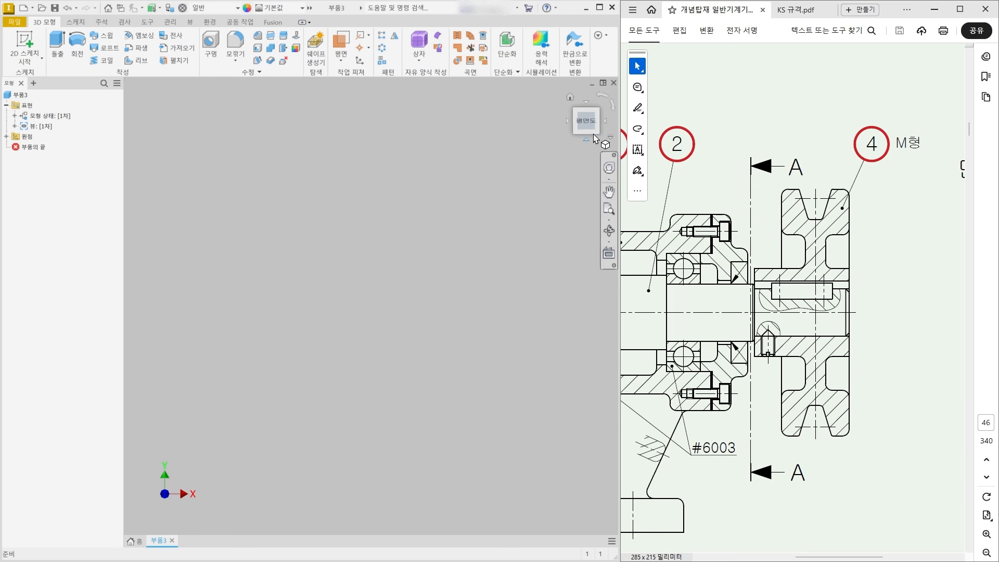
- Start a sketch on the XZ plane of the new part
click(589, 137)
click(6, 136)
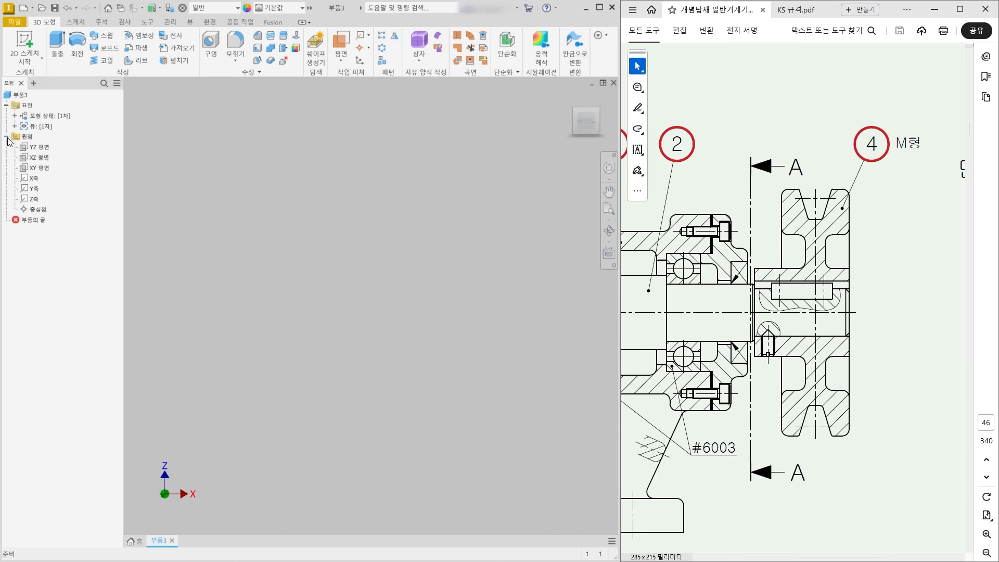
right_click(47, 158)
click(71, 189)
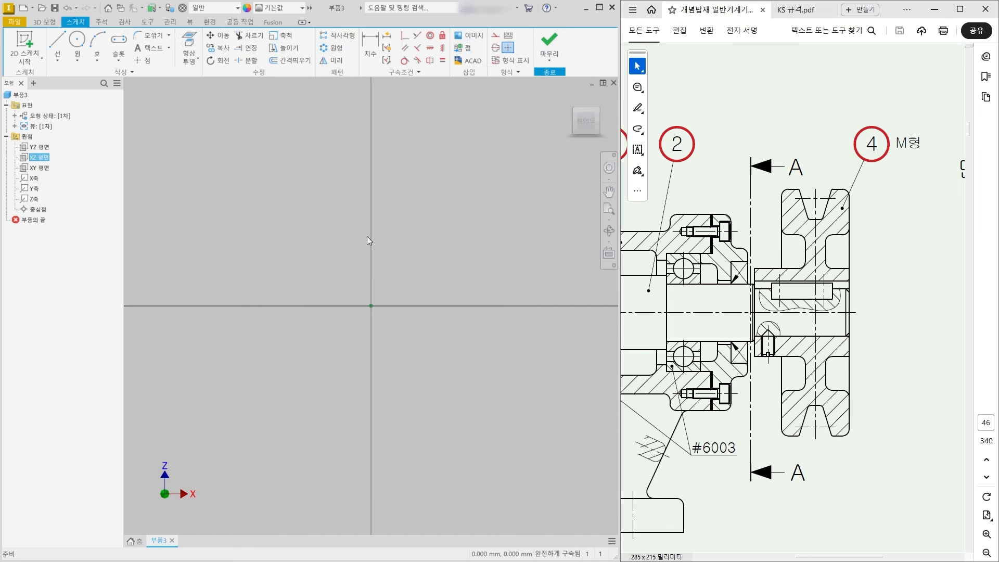
- Draw a horizontal line about 46 mm long from the origin and convert it to a centerline
click(63, 39)
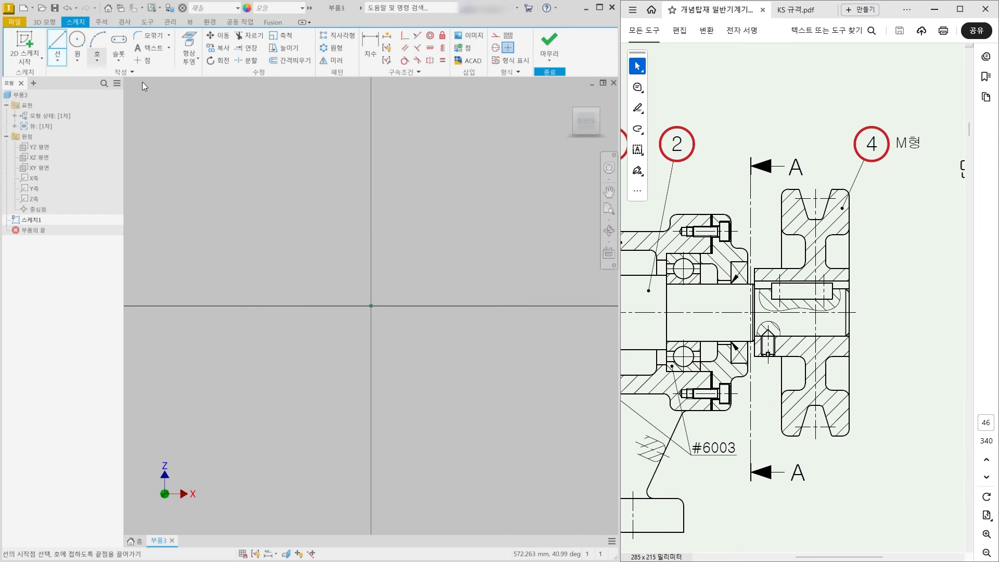
click(371, 306)
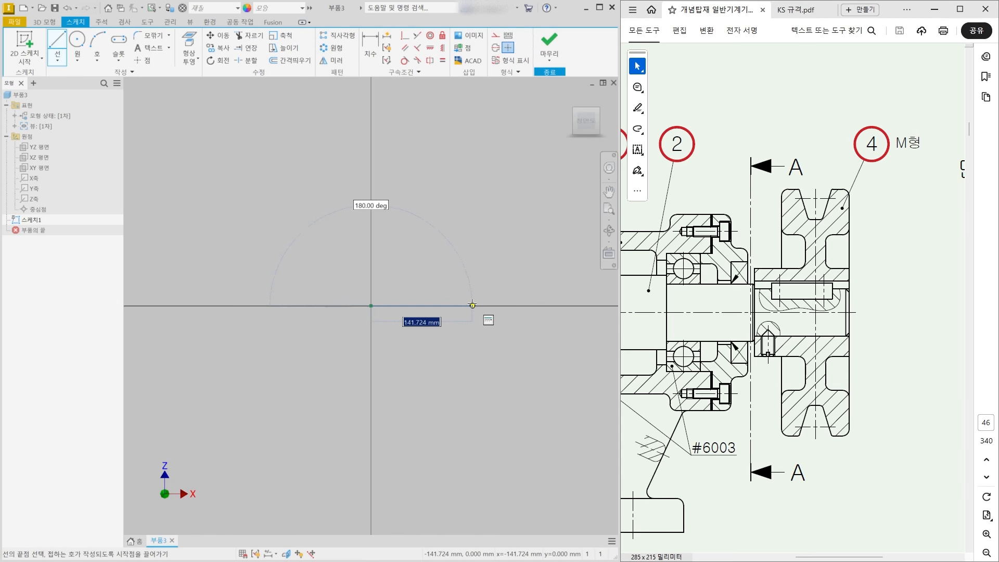
click(405, 305)
scroll(404, 306, up, 5)
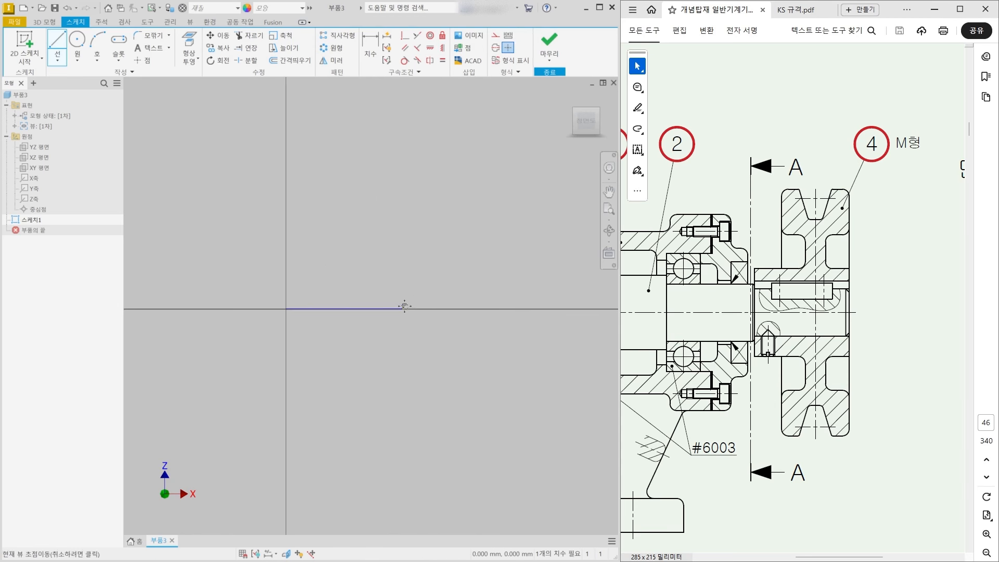
key(Escape)
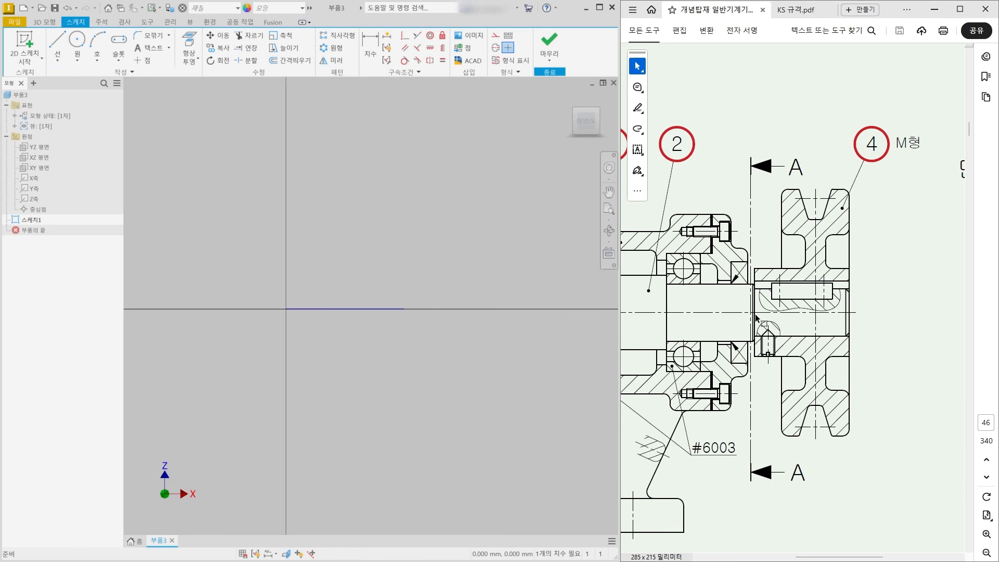
mouse_move(756, 269)
mouse_down()
mouse_move(854, 261)
mouse_move(850, 276)
mouse_up()
right_click(384, 309)
click(384, 160)
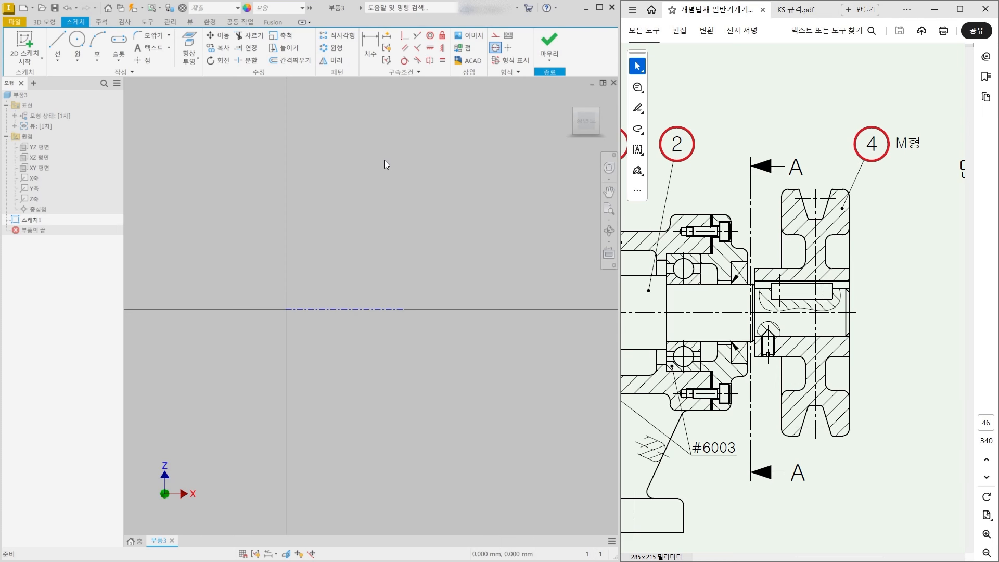
- Dimension the centerline's length as 28 mm and place the dimension below it
click(370, 48)
click(378, 315)
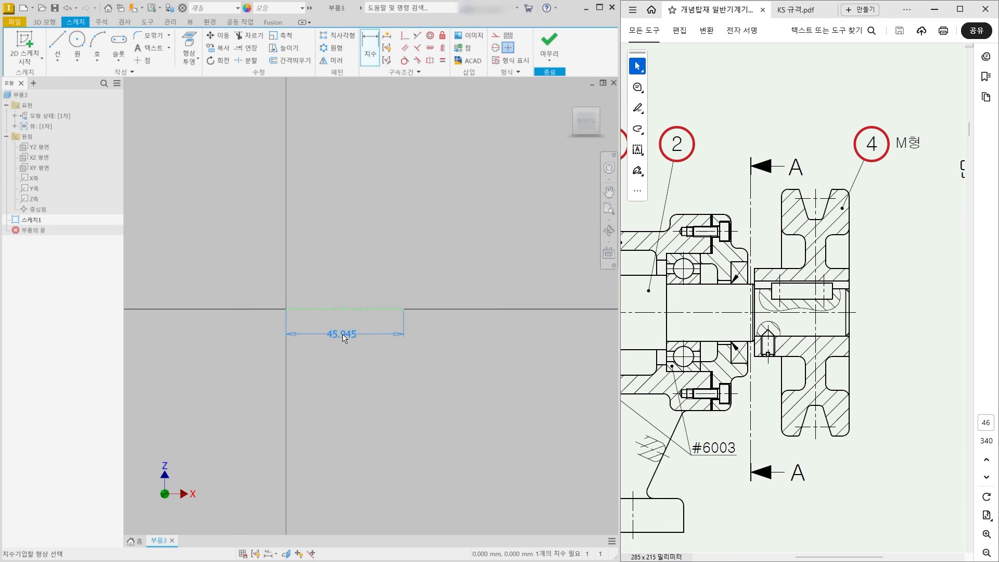
click(366, 335)
text(28)
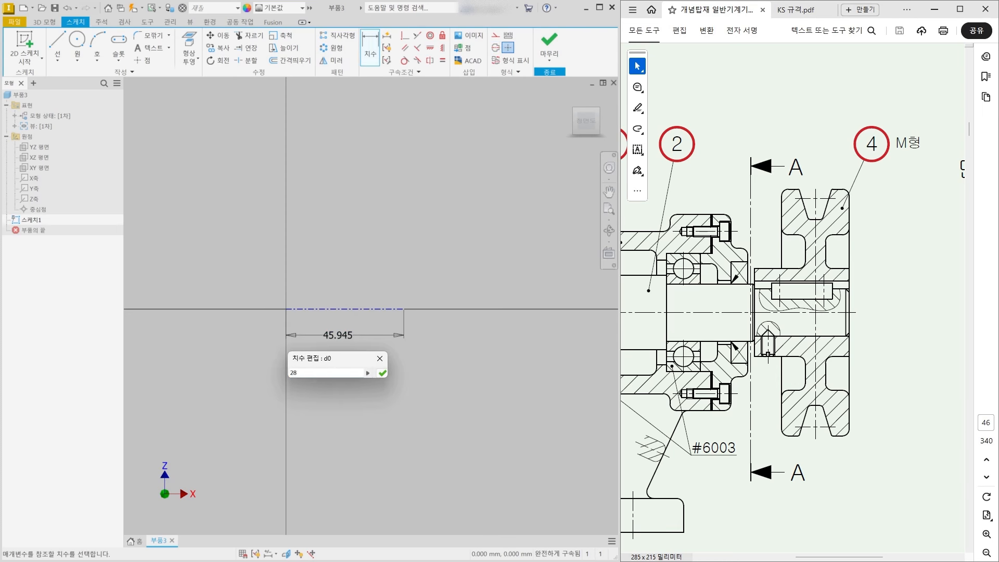
key(Return)
drag(320, 335, 319, 330)
scroll(306, 294, up, 6)
scroll(302, 368, down, 5)
drag(322, 391, 326, 385)
scroll(279, 331, up, 4)
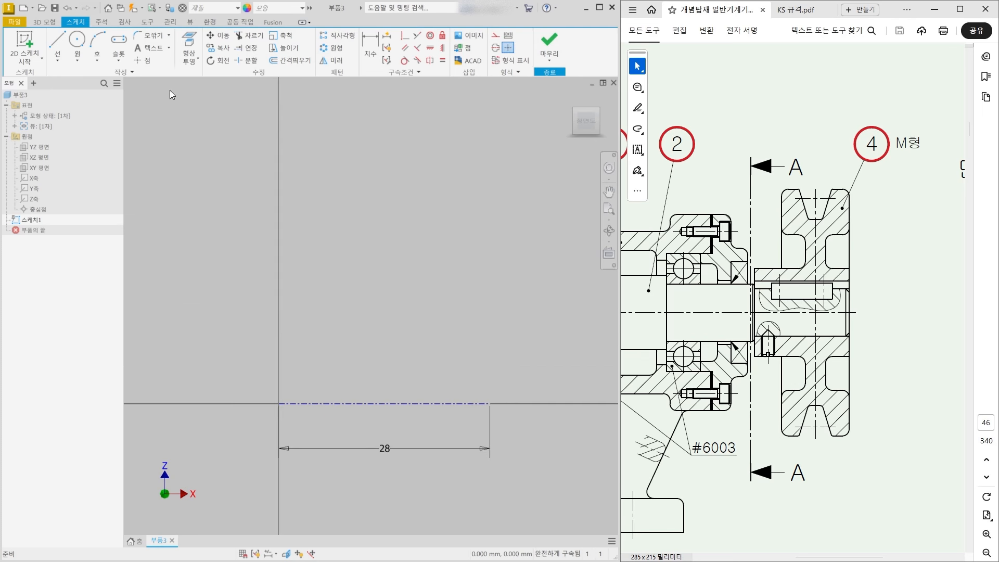
- Draw the closed pulley half-section above the centerline: a 28 mm wide hub, a narrower web and a rim about 22 mm wide
click(58, 44)
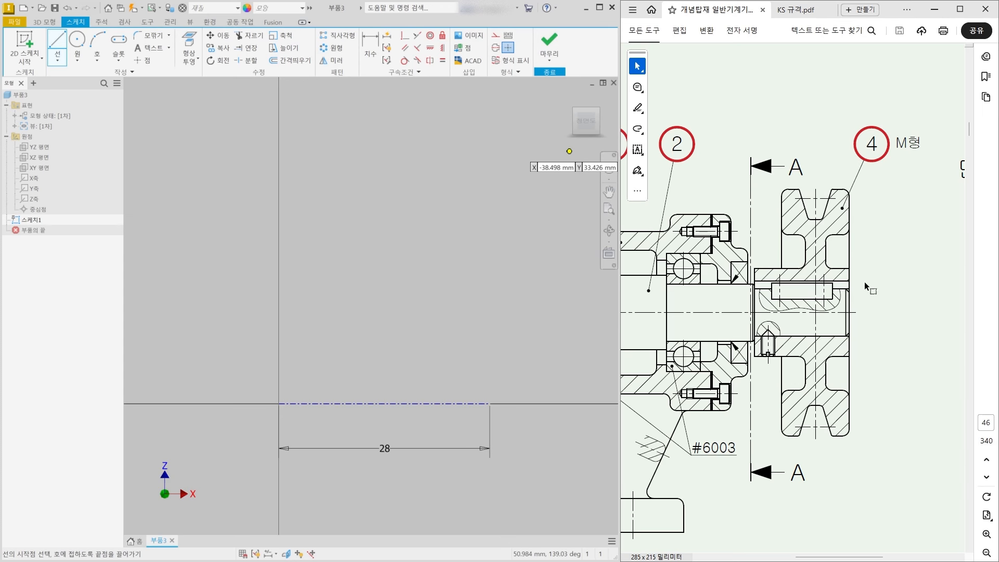
click(278, 312)
click(491, 311)
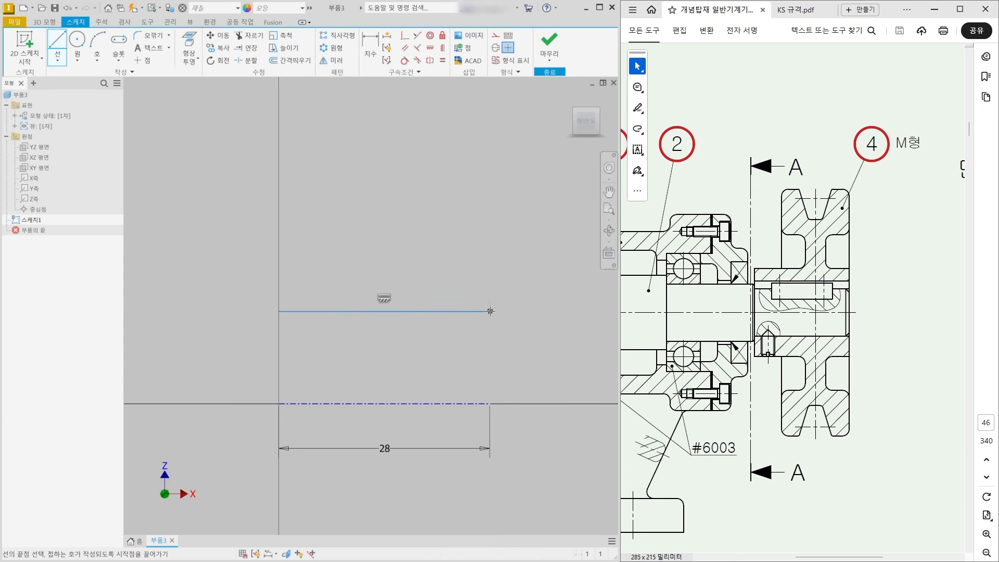
click(490, 254)
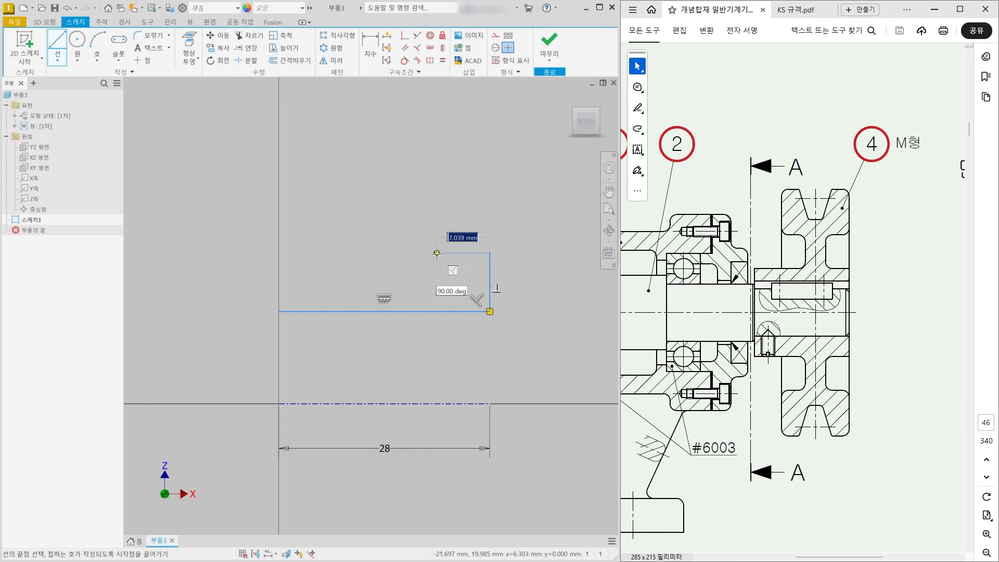
click(437, 253)
click(436, 166)
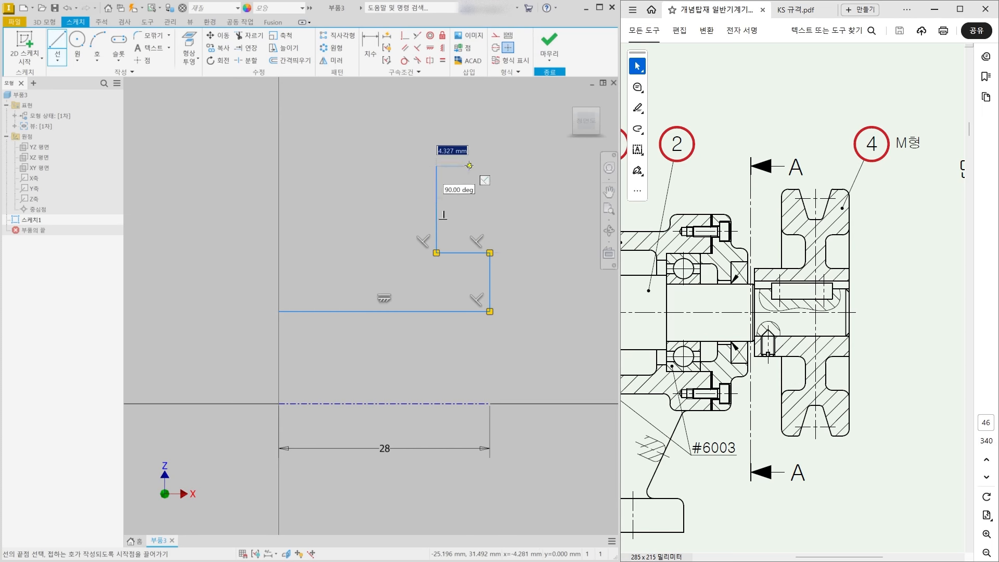
click(490, 166)
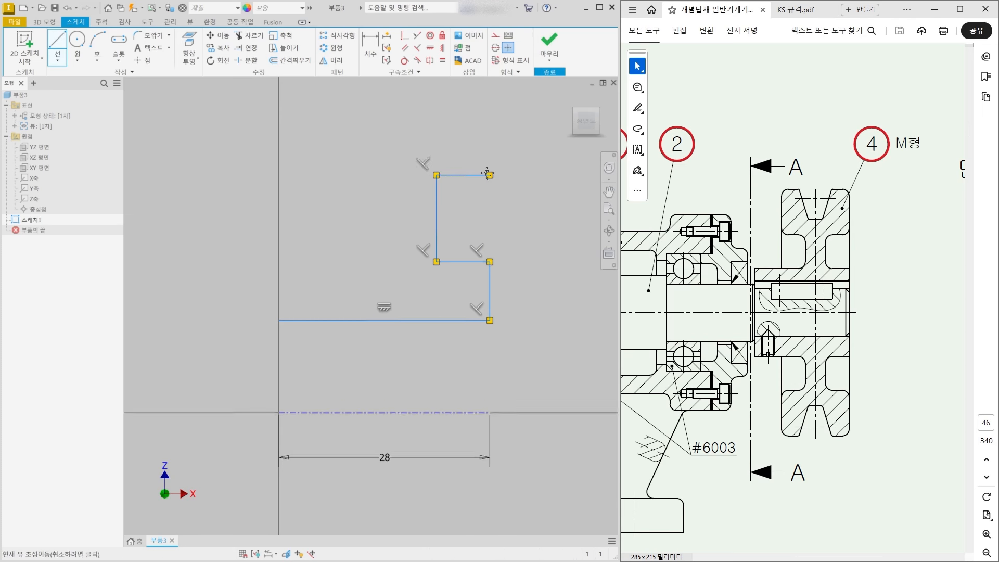
middle_drag(492, 172, 492, 263)
click(491, 141)
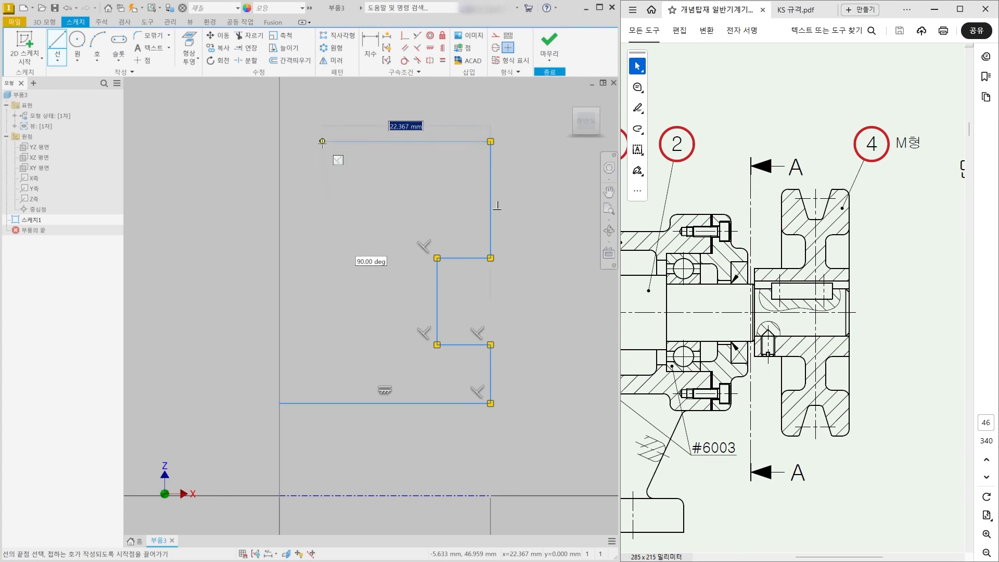
click(323, 141)
click(323, 257)
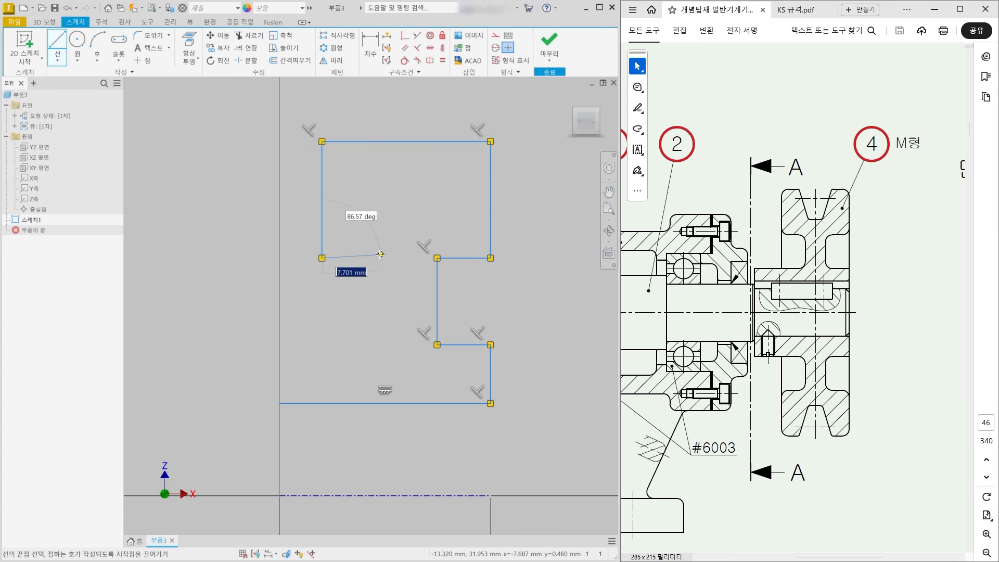
click(385, 258)
click(385, 344)
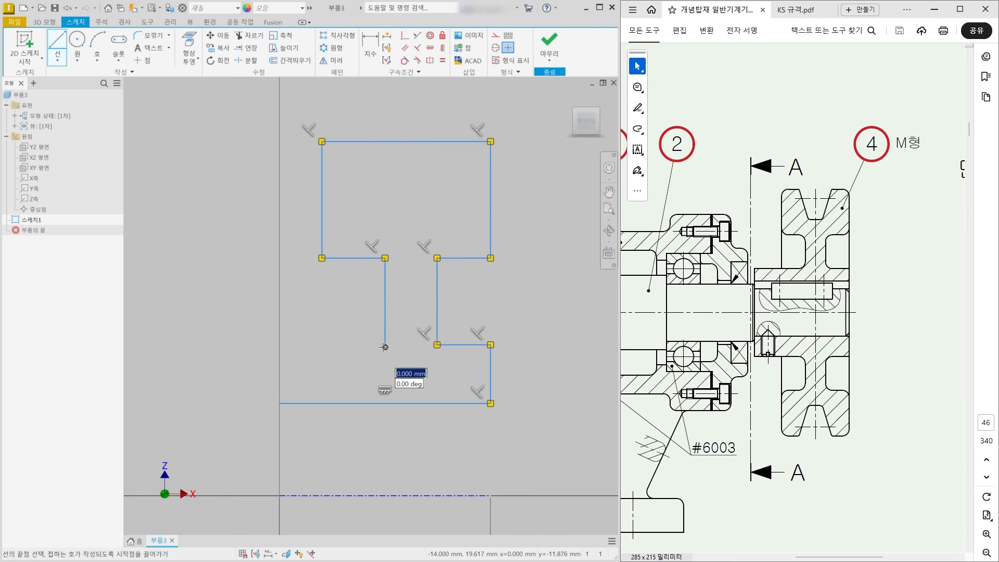
click(280, 344)
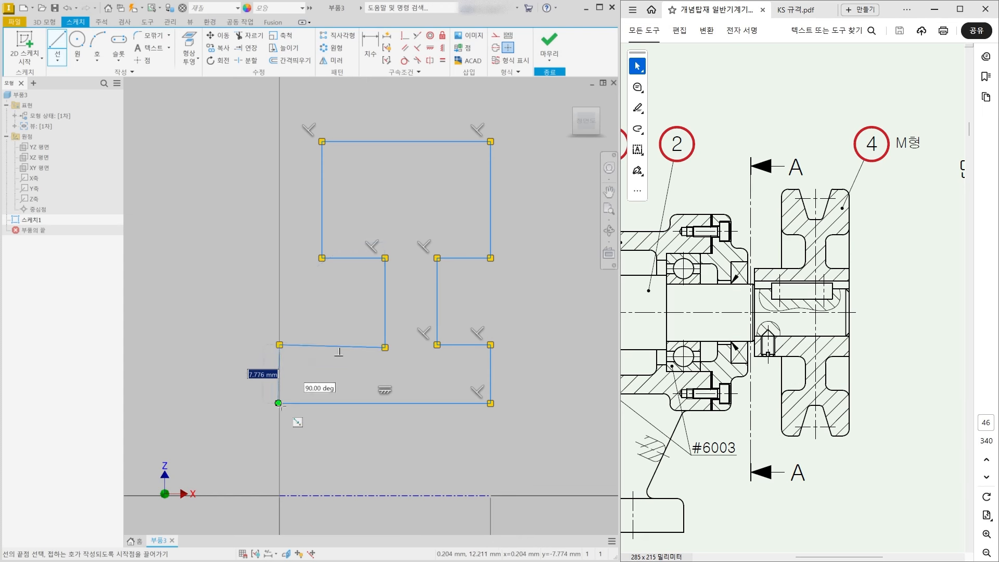
click(280, 403)
key(Escape)
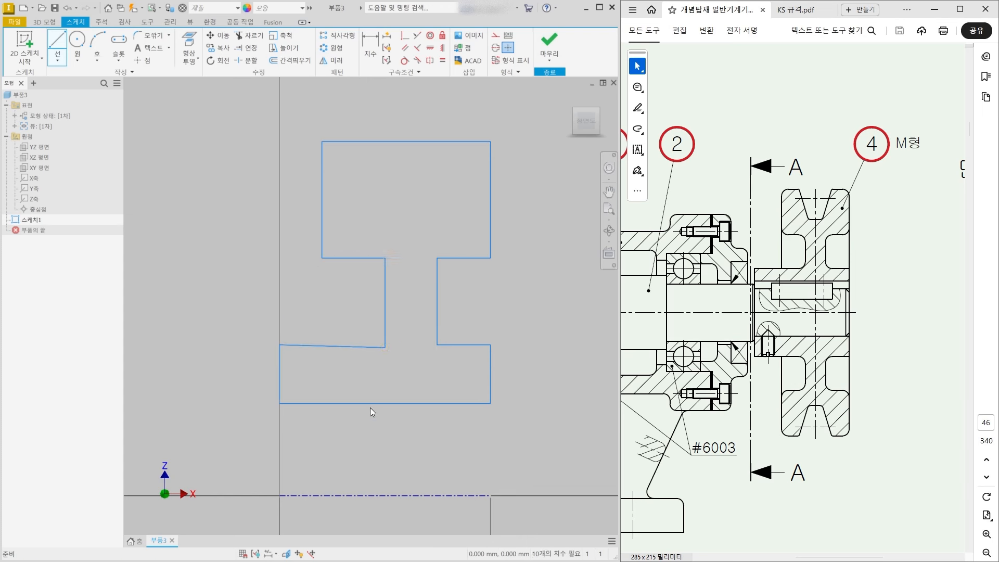
- Make the slanted upper edge of the hub, on the origin side of the web, horizontal with a constraint
click(368, 347)
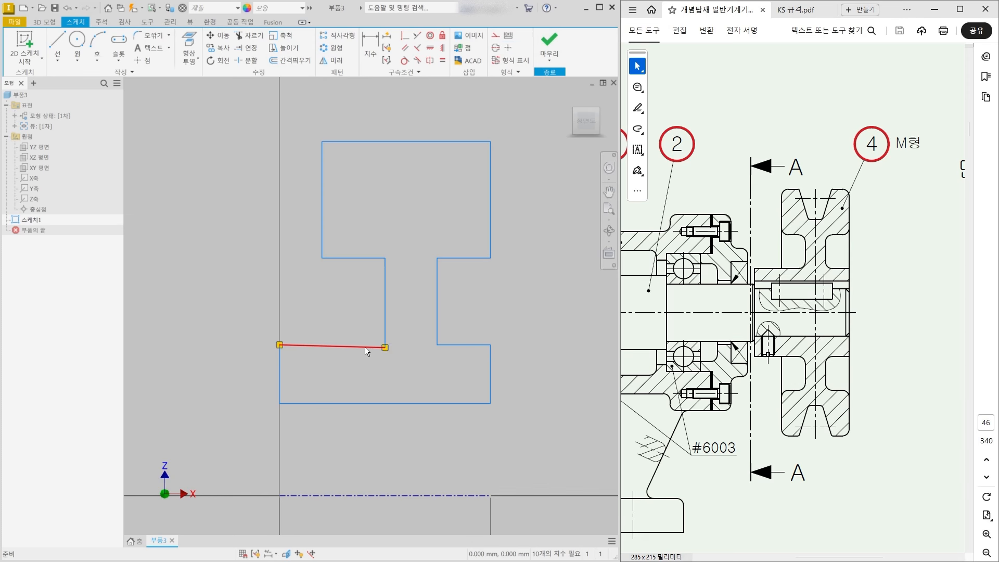
click(430, 48)
key(Escape)
- Align the two lower corners of the hub vertically with the respective ends of the centerline
scroll(507, 367, down, 1)
middle_drag(507, 367, 472, 334)
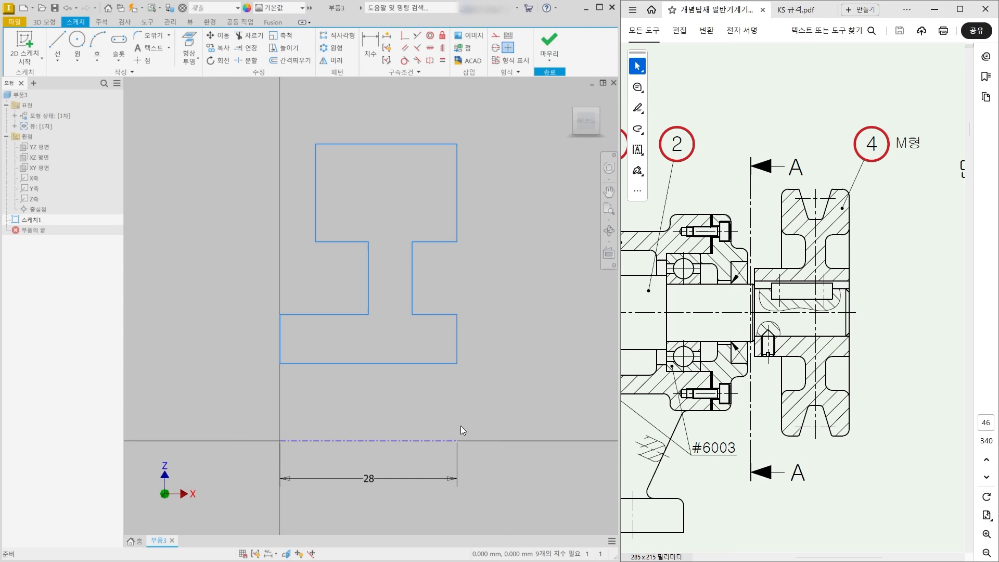
middle_drag(434, 368, 425, 305)
click(442, 47)
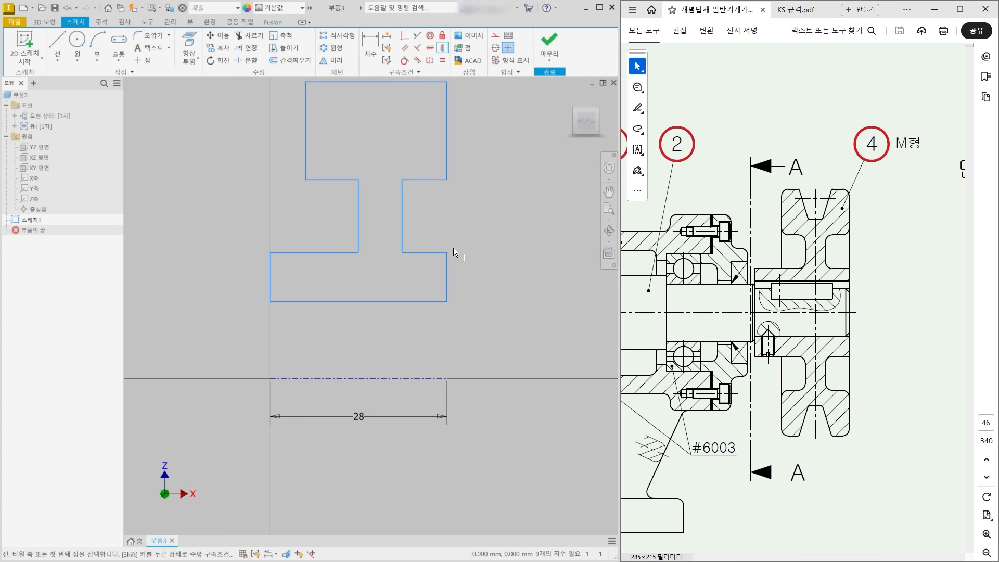
click(447, 379)
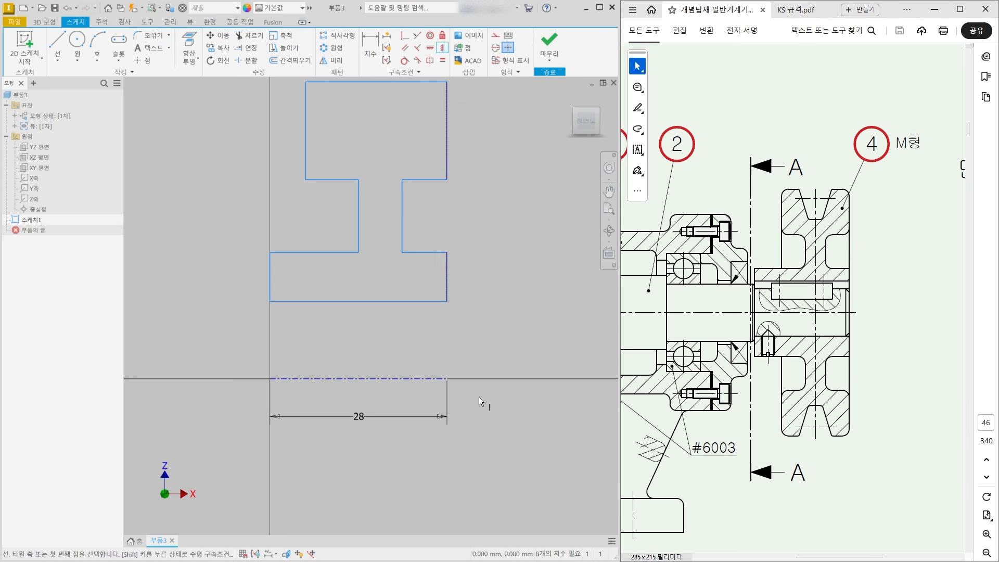
click(270, 301)
click(270, 379)
key(Escape)
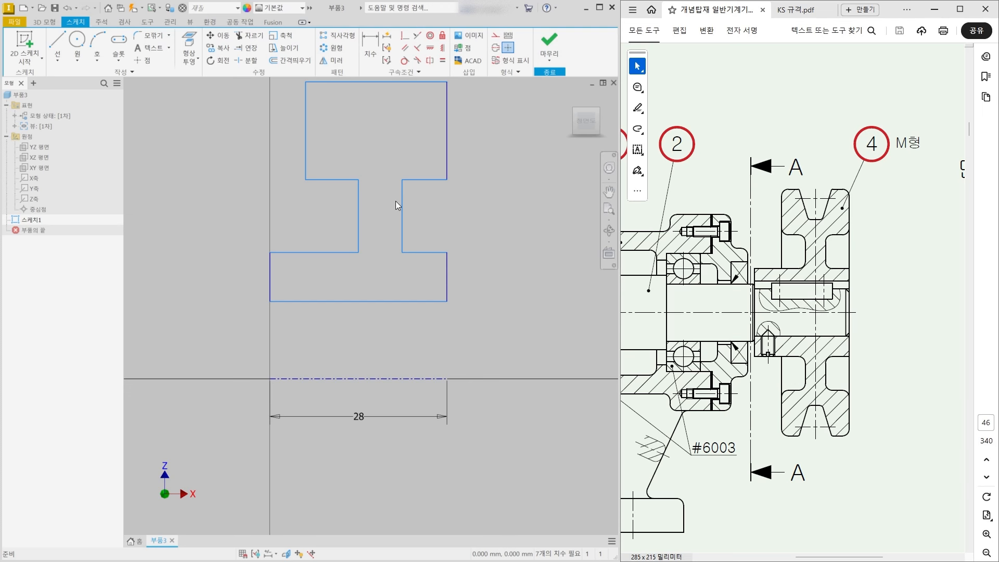
- Dimension the bore from the hub's lower edge to the centerline as a 14 mm diameter
click(373, 38)
click(435, 301)
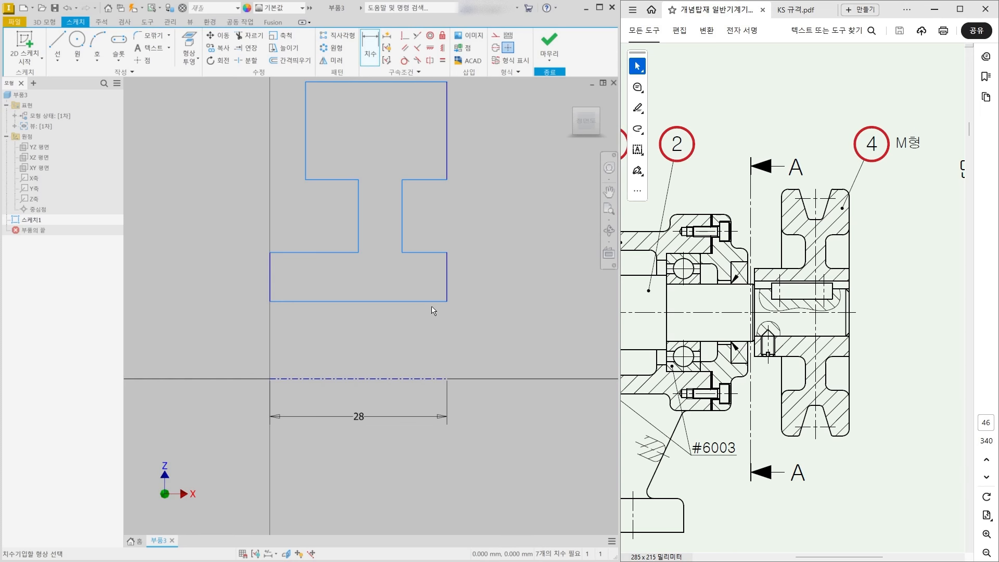
click(430, 378)
click(496, 377)
text(1)
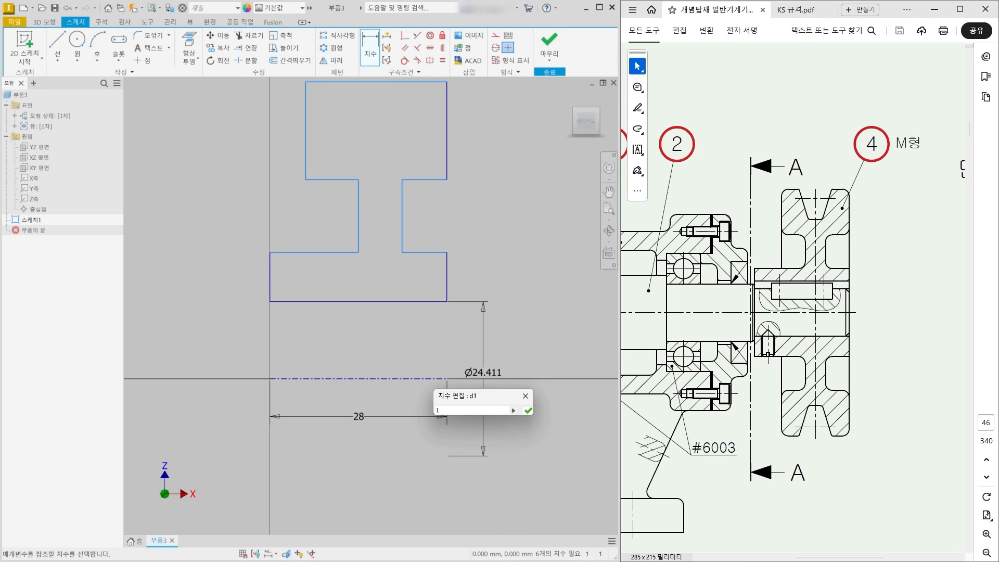
text(4)
key(Return)
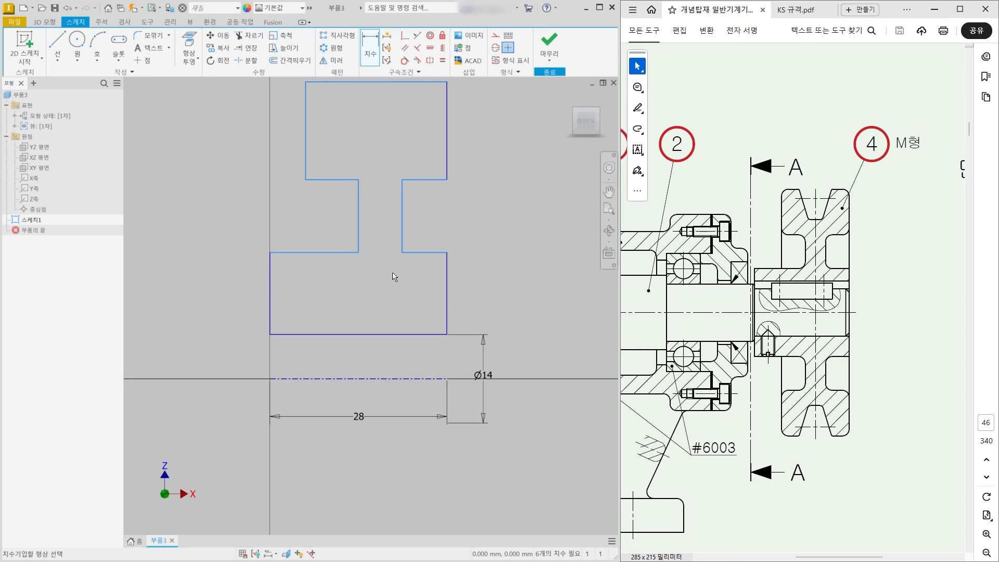
- Dimension the hub's outer edge about the centerline as a 26 mm diameter
middle_drag(396, 263, 395, 265)
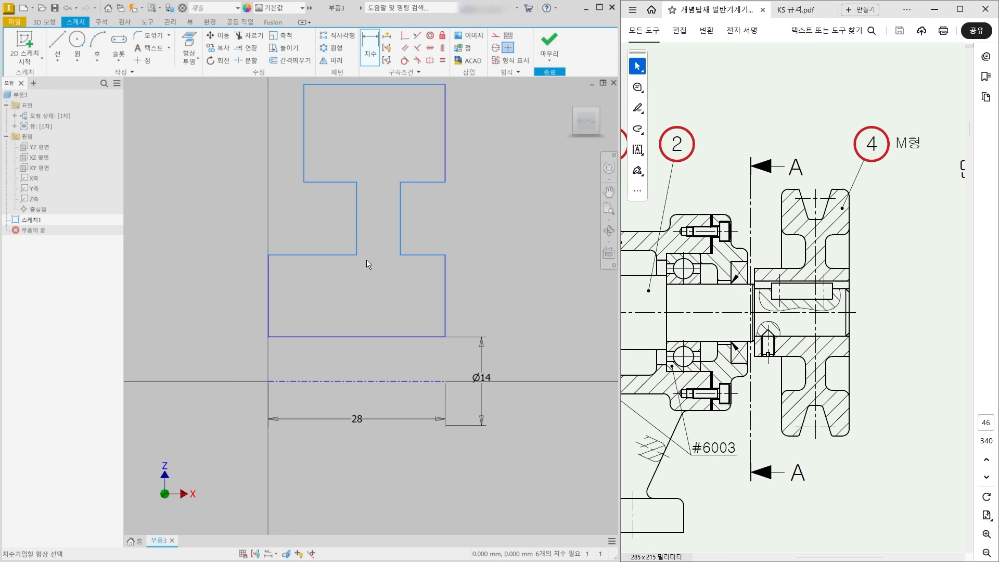
click(292, 254)
click(277, 381)
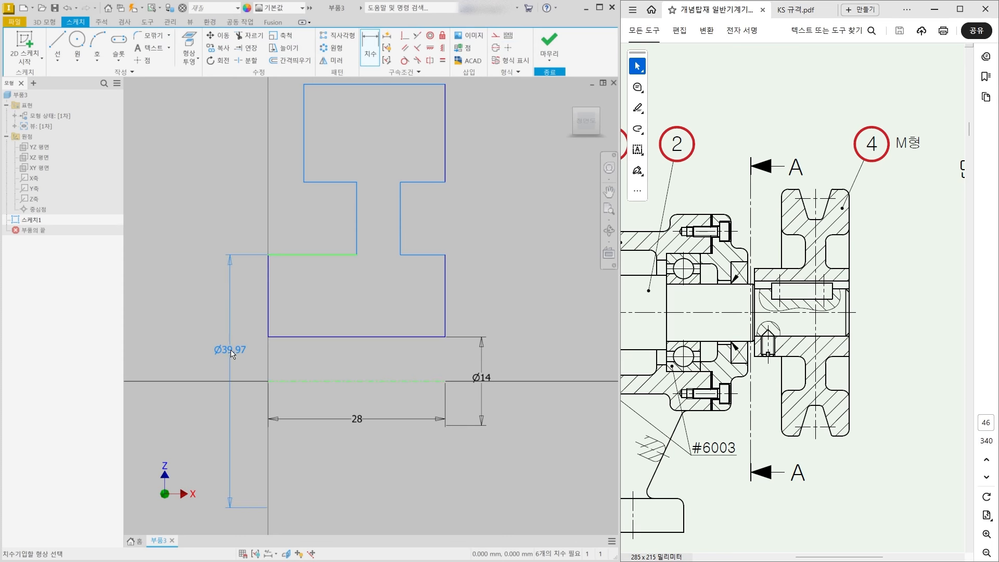
click(218, 351)
text(26)
key(Return)
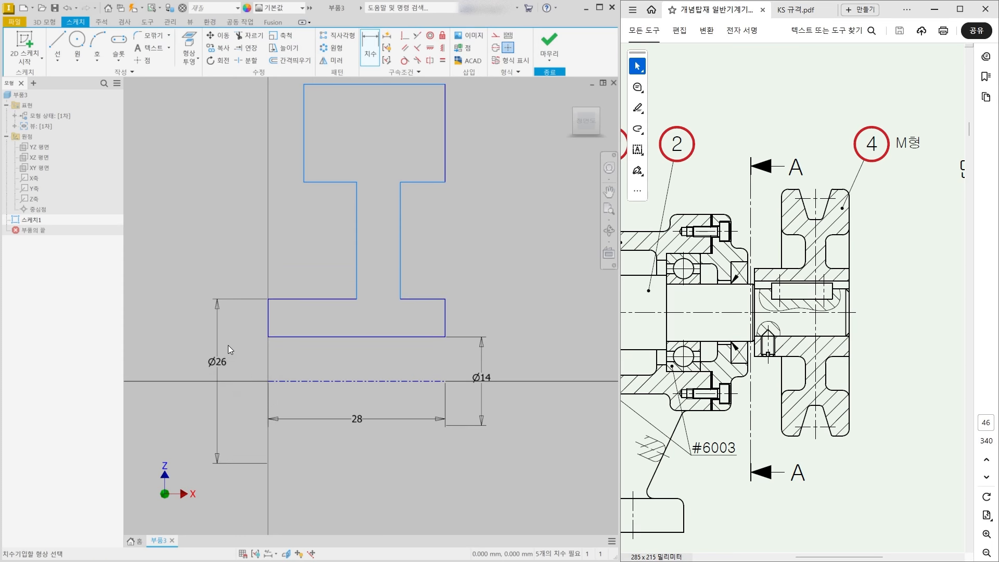
- Dimension the rim's inner edge about the centerline as a 46 mm diameter
middle_drag(338, 285, 408, 307)
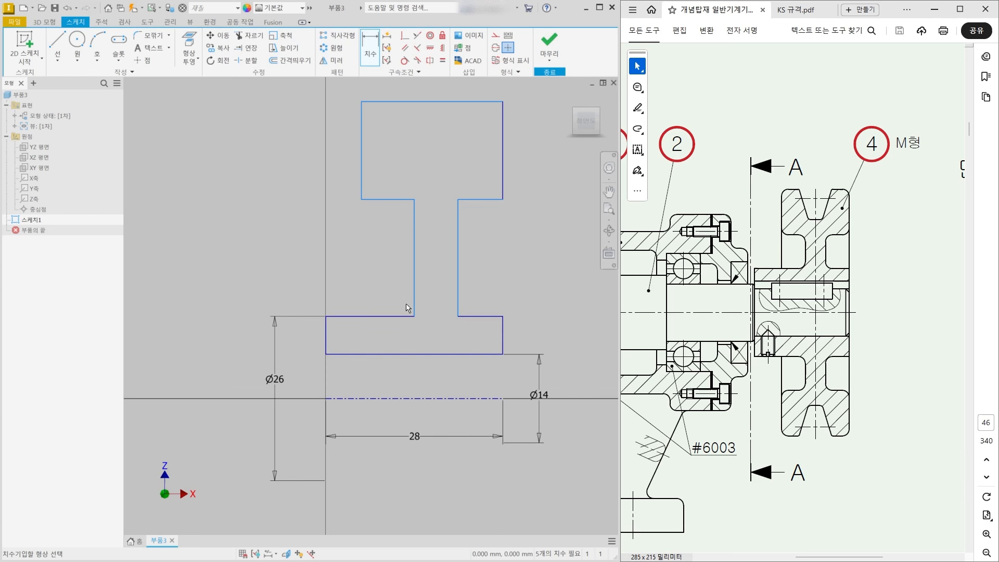
click(365, 200)
click(342, 399)
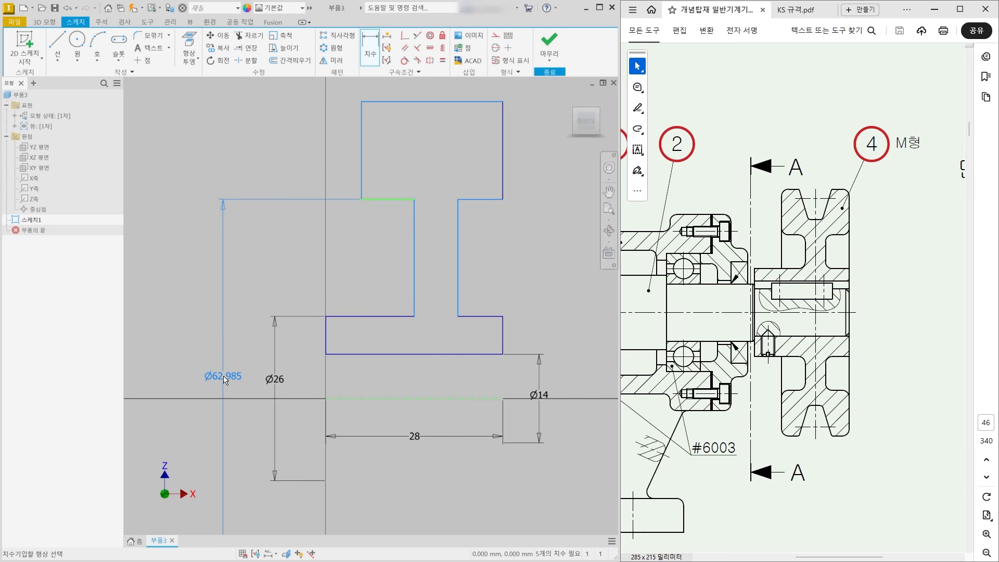
click(229, 377)
text(46)
key(Return)
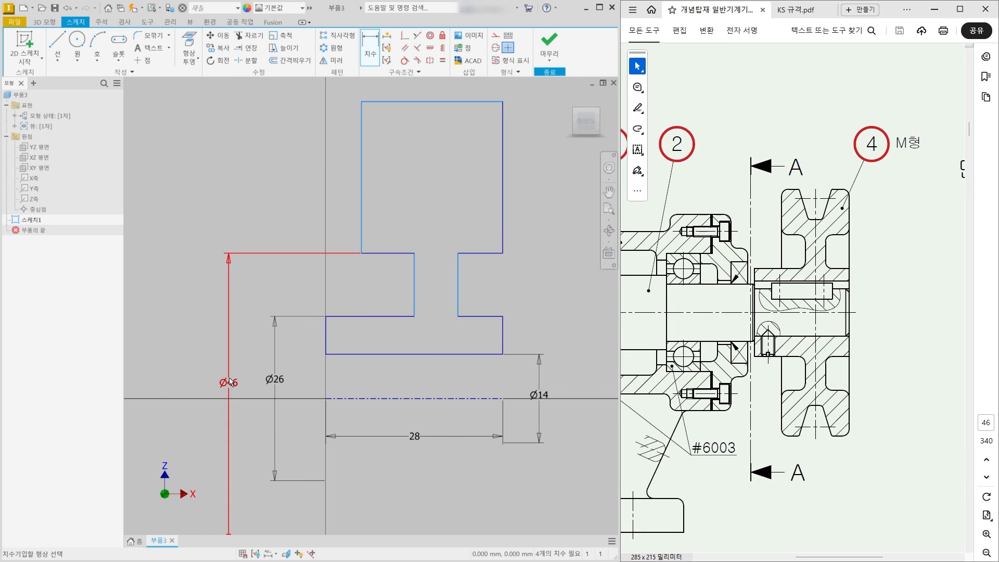
- Dimension the rim's outer edge about the centerline as a 73 mm diameter
middle_drag(460, 373, 383, 410)
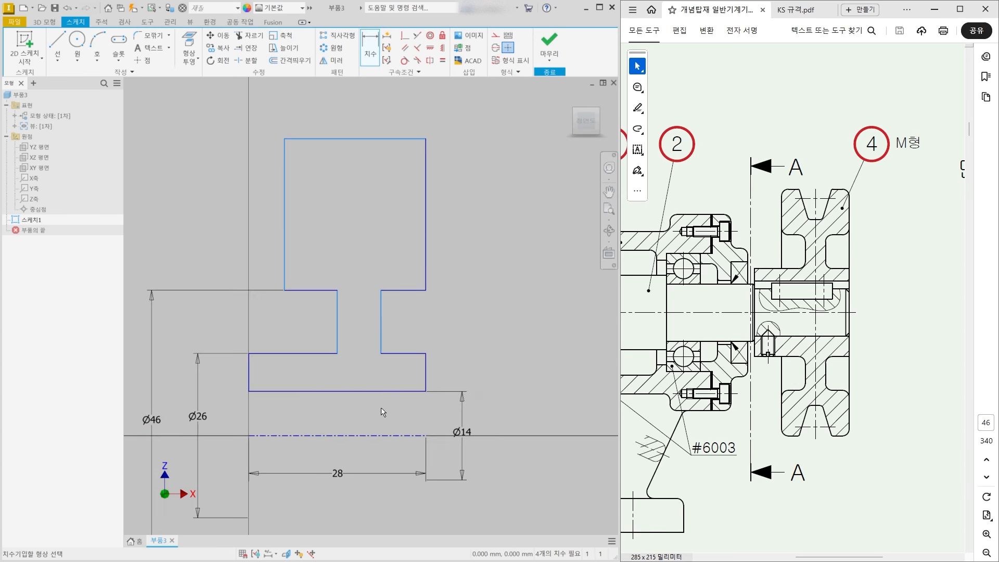
click(393, 139)
click(411, 436)
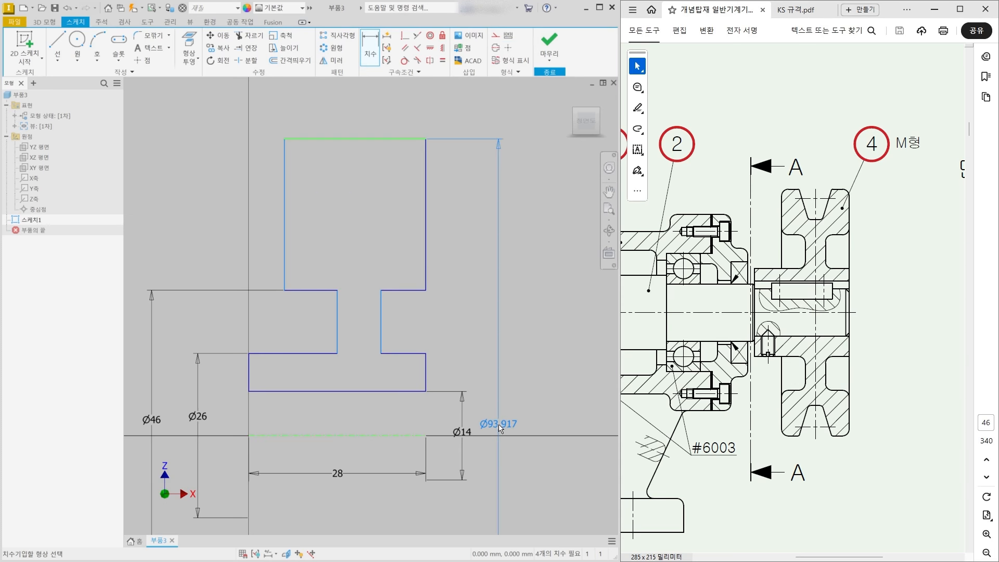
click(501, 425)
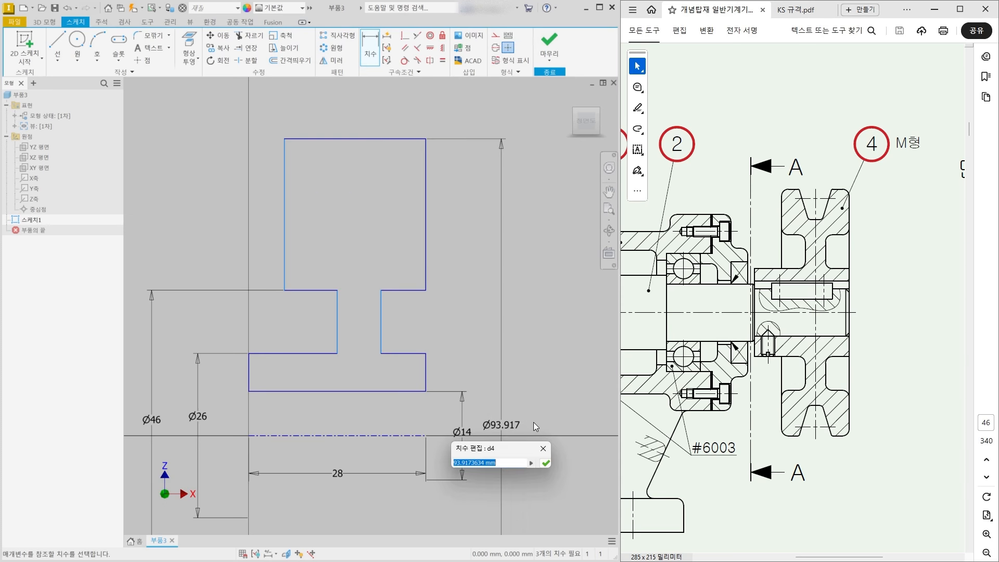
text(73)
key(Return)
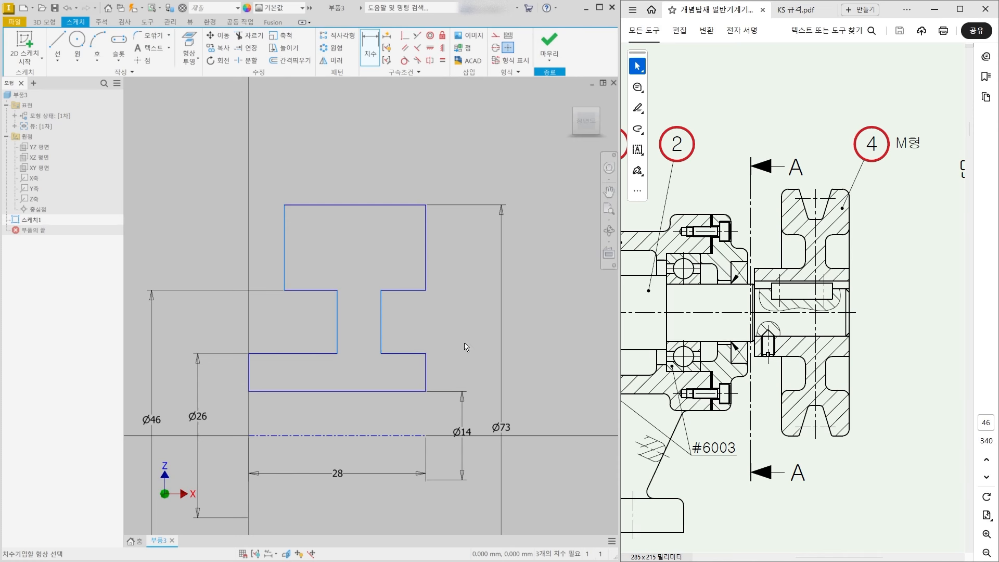
- Dimension the rim's width along its outer edge as 20 mm, placing the dimension above it
middle_drag(366, 342, 386, 323)
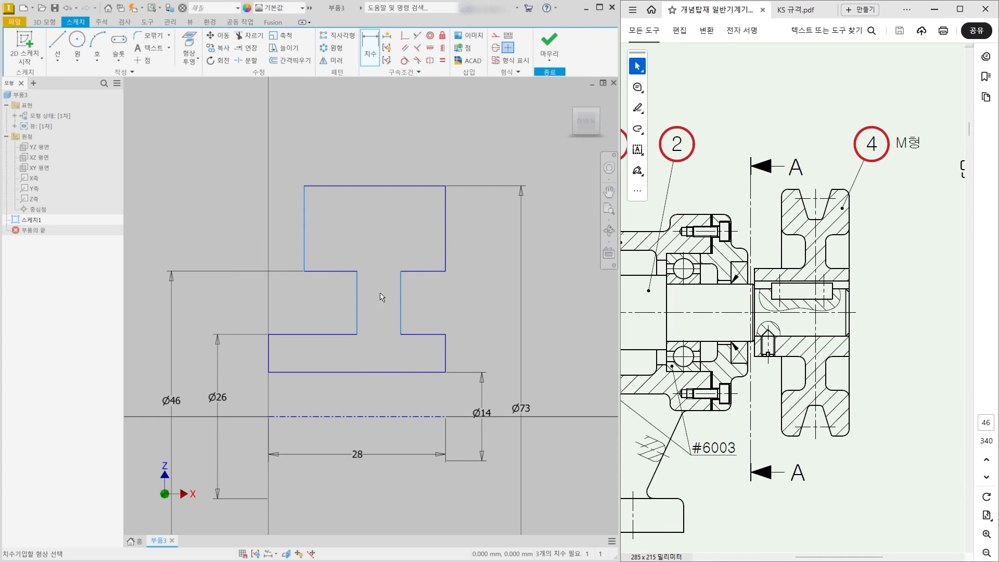
click(421, 187)
click(376, 151)
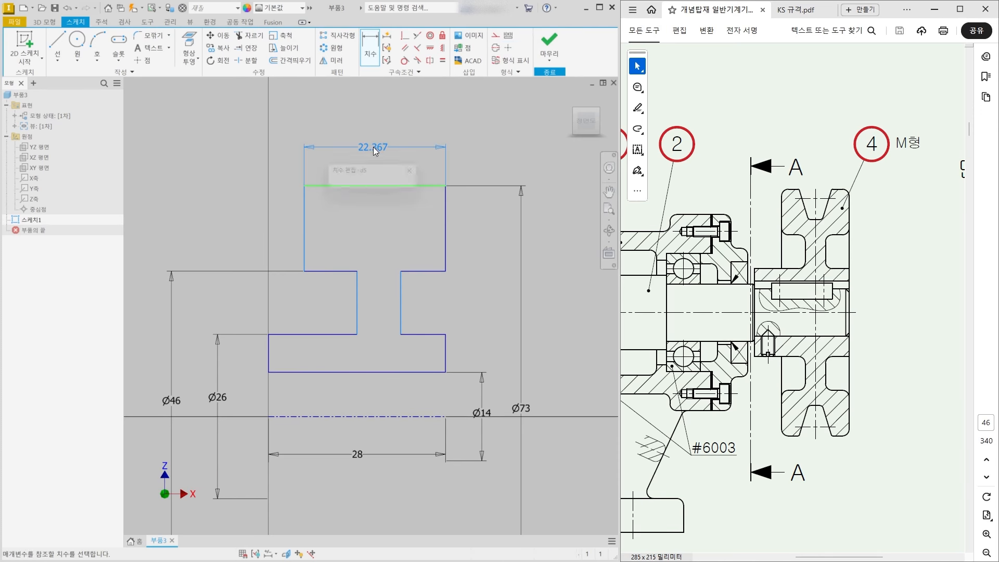
text(20)
key(Return)
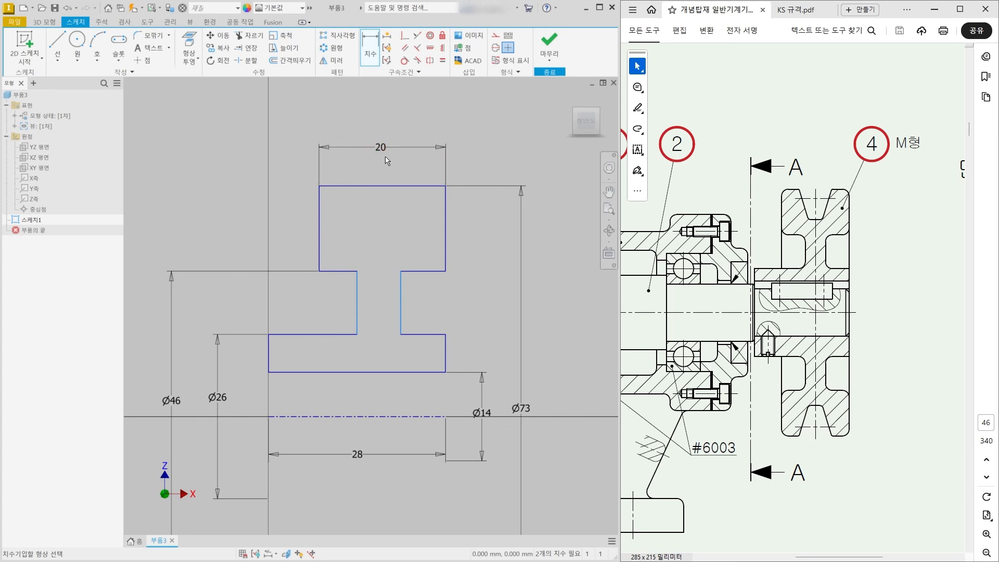
drag(781, 225, 847, 224)
drag(839, 191, 834, 435)
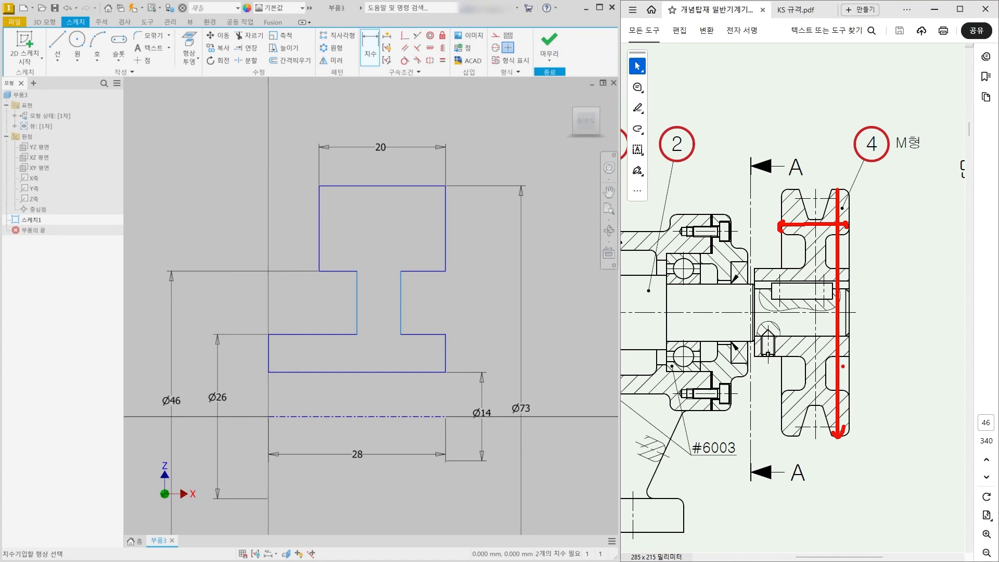
key(Escape)
key(Escape)
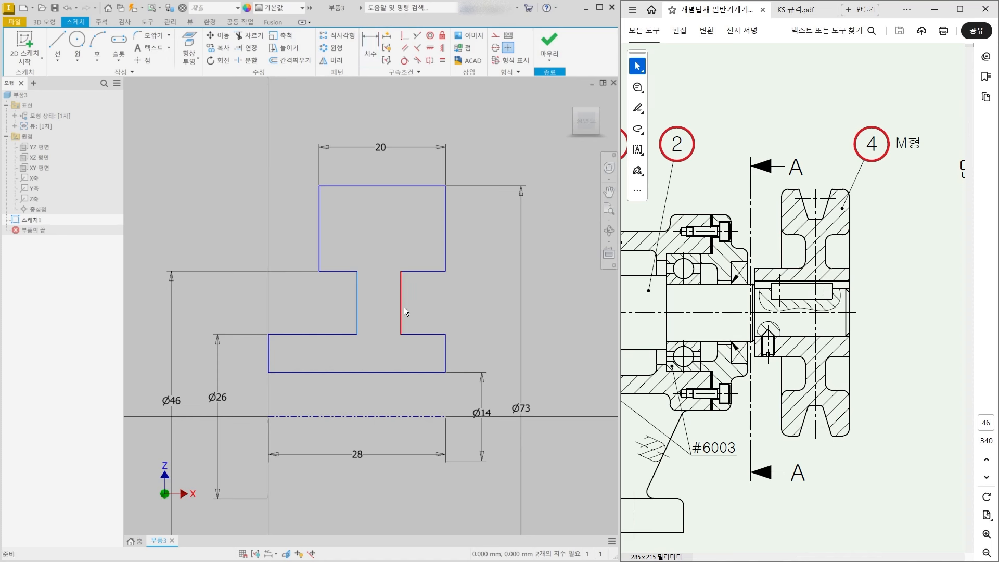
- Dimension the web's thickness between its two vertical edges as 6 mm
click(369, 48)
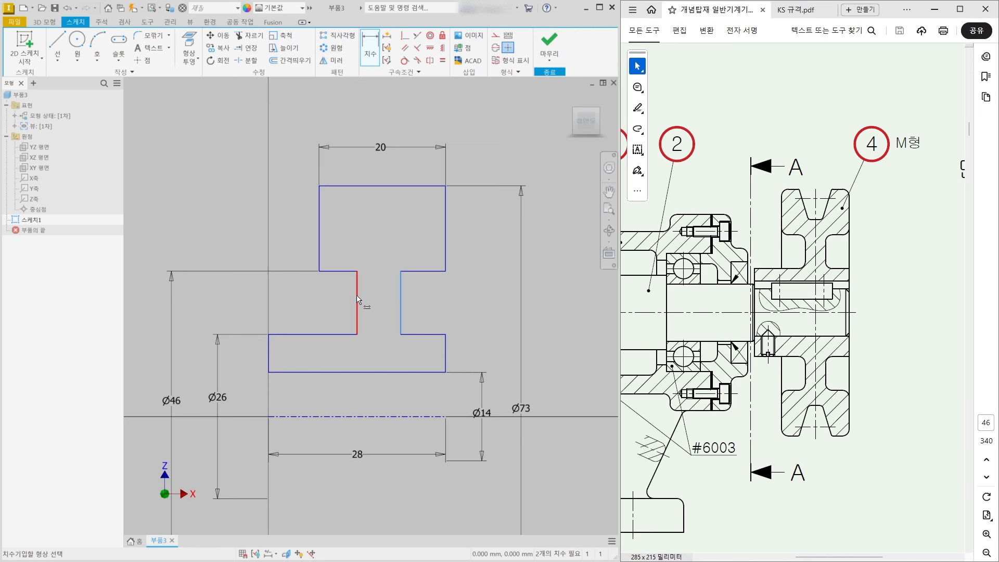
click(356, 304)
click(399, 295)
click(386, 295)
text(6)
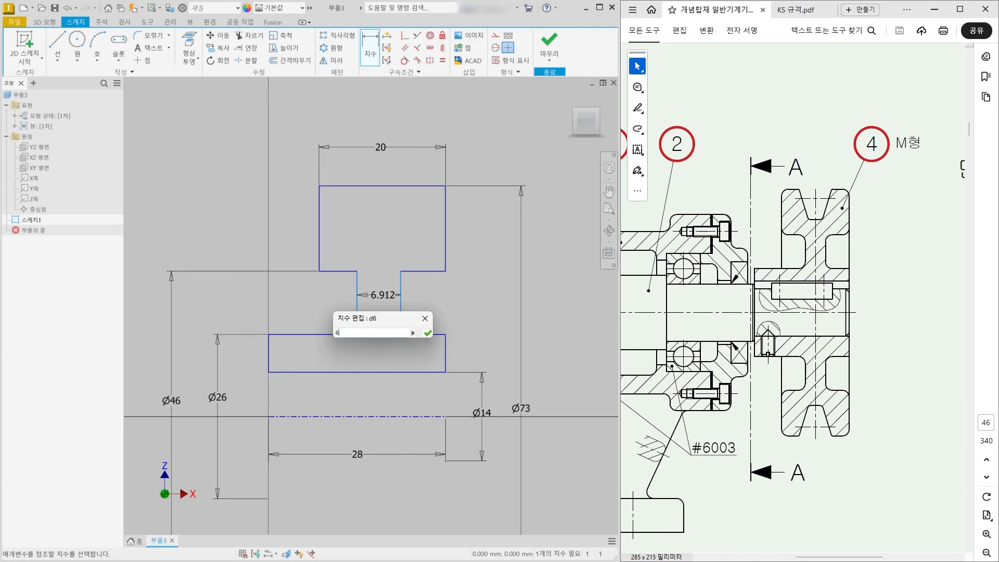
key(Return)
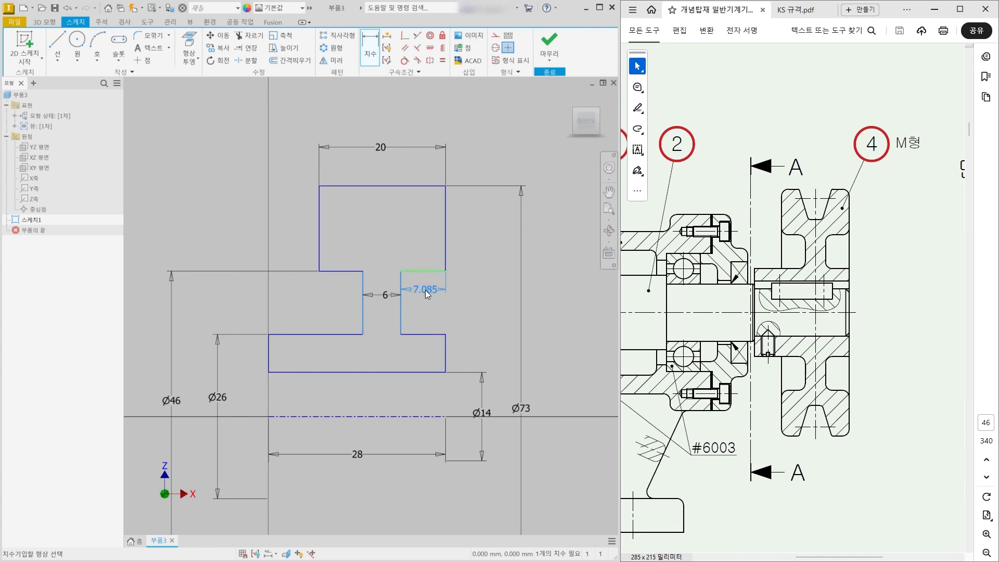
- Dimension the rim's inner ledge on the side away from the origin as 7 mm
click(425, 289)
text(7)
key(Return)
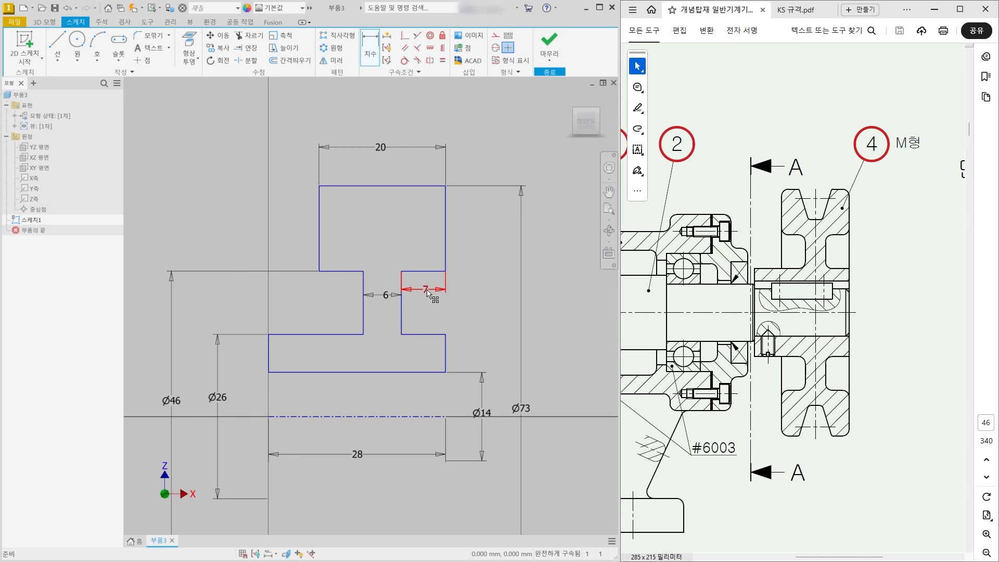
key(Escape)
scroll(467, 270, down, 1)
middle_drag(467, 270, 463, 231)
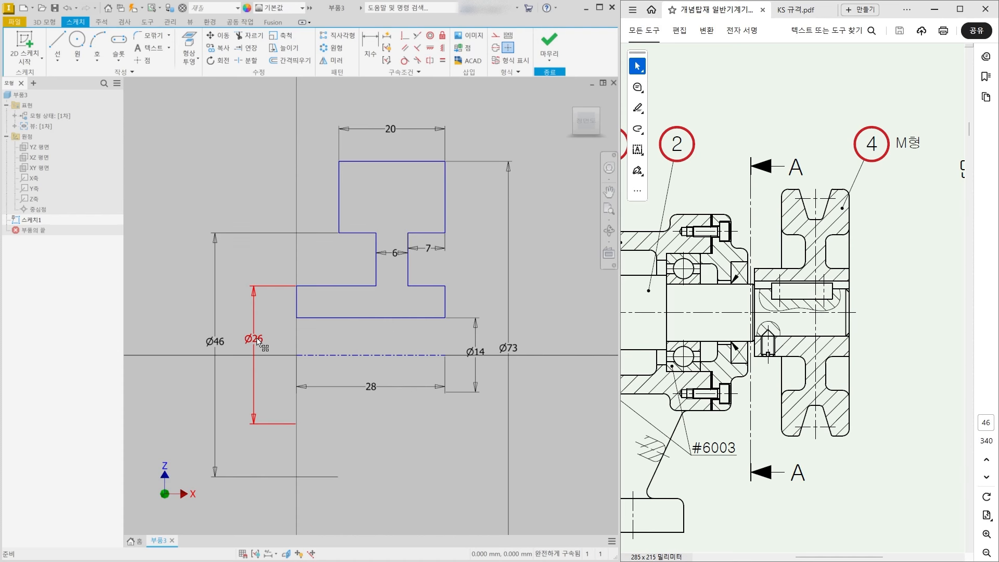
- Finish the sketch and revolve the pulley profile a full 360 degrees about the centerline
click(551, 42)
click(77, 47)
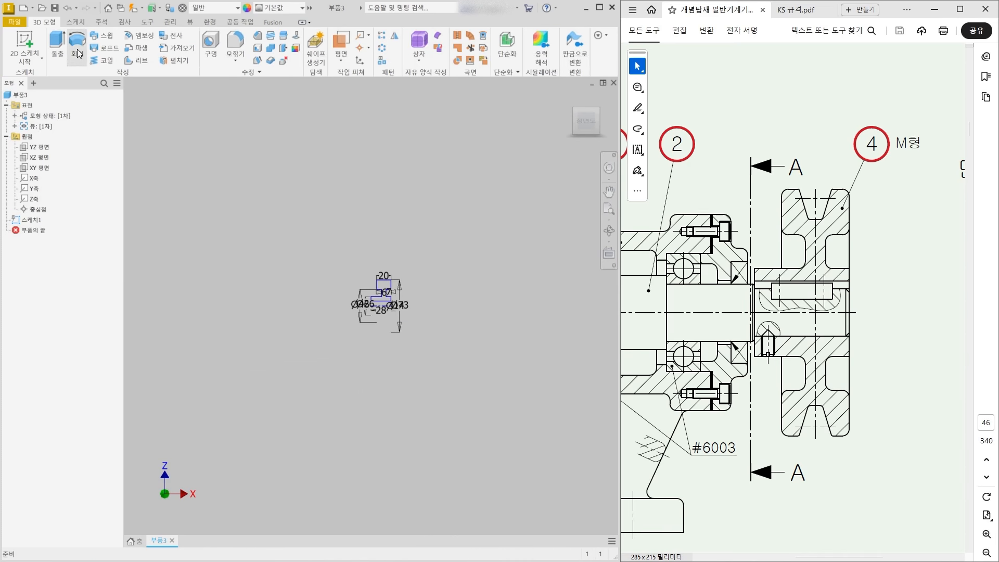
scroll(369, 324, up, 5)
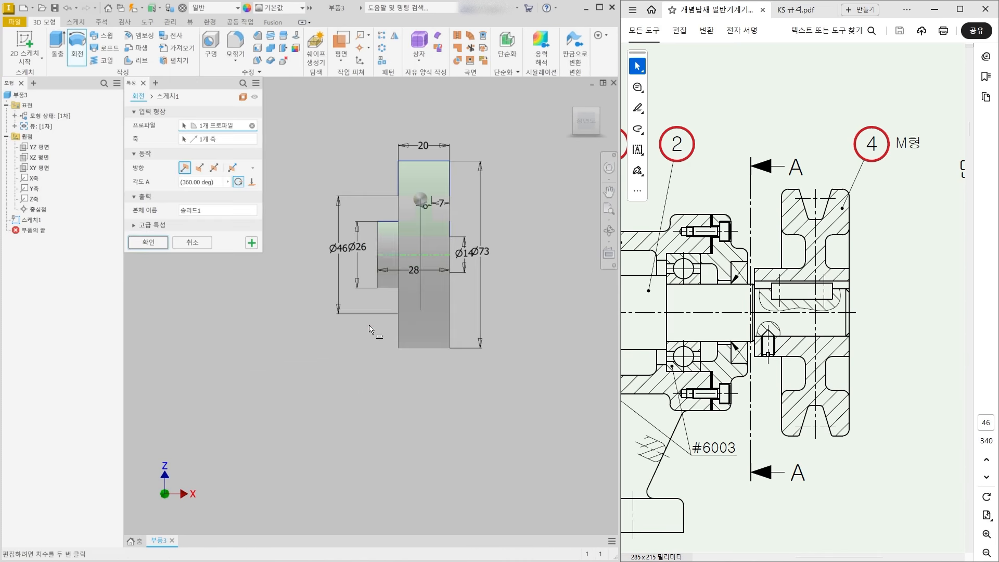
scroll(461, 228, up, 3)
middle_drag(457, 236, 466, 259)
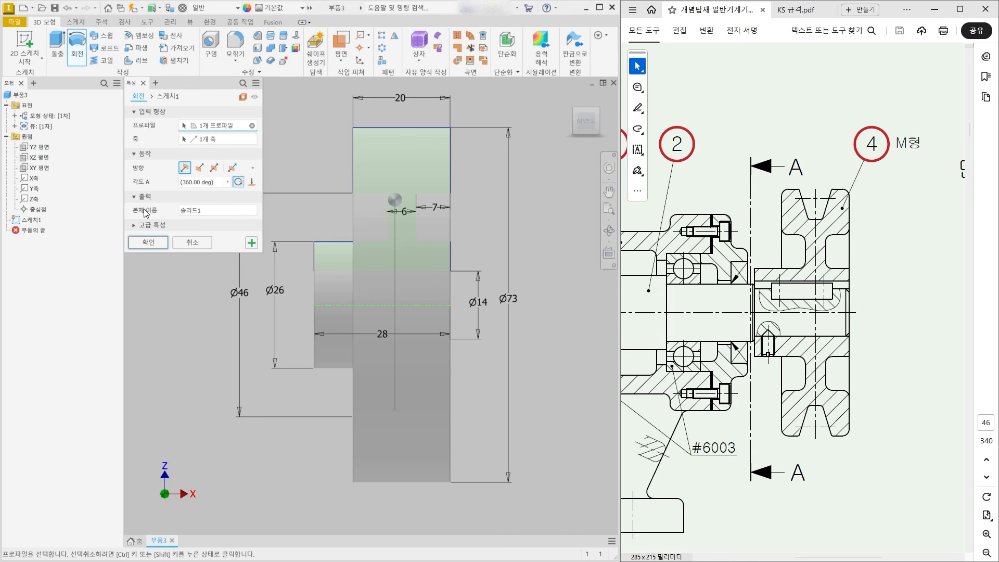
click(148, 243)
scroll(390, 154, up, 2)
middle_drag(382, 169, 362, 200)
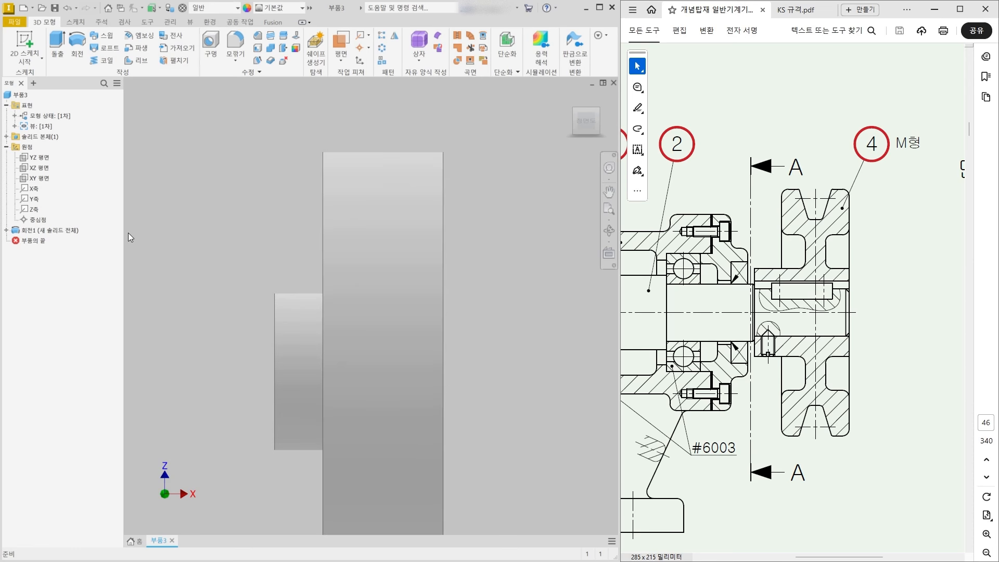
- Start a new sketch on the XZ plane and slice the model open at the sketch plane
click(40, 168)
right_click(41, 171)
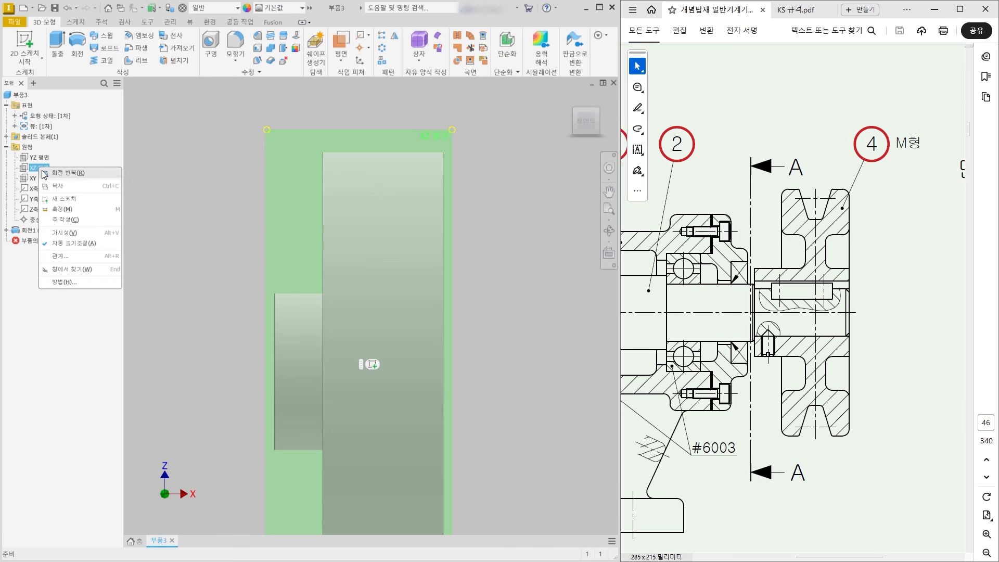
click(65, 200)
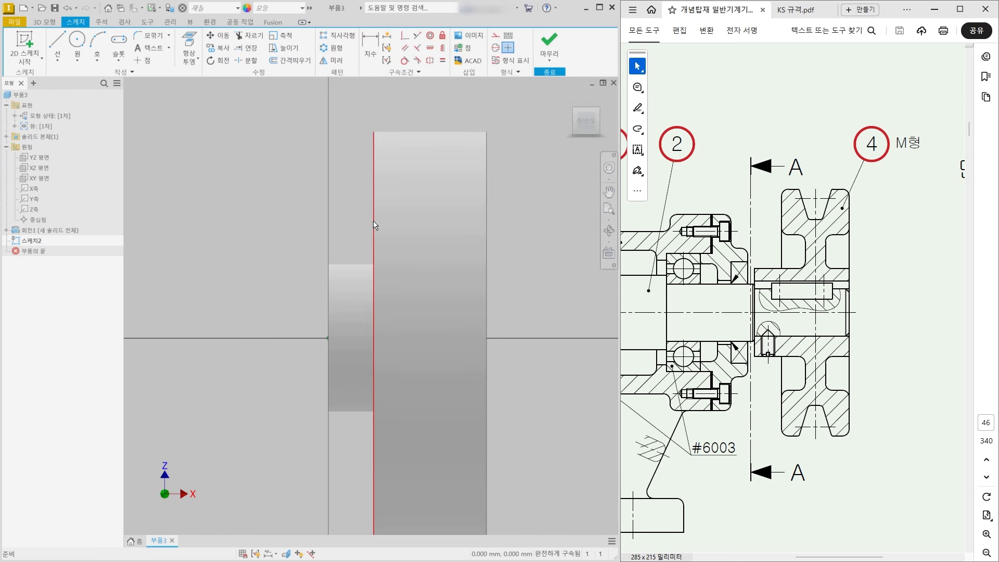
key(F7)
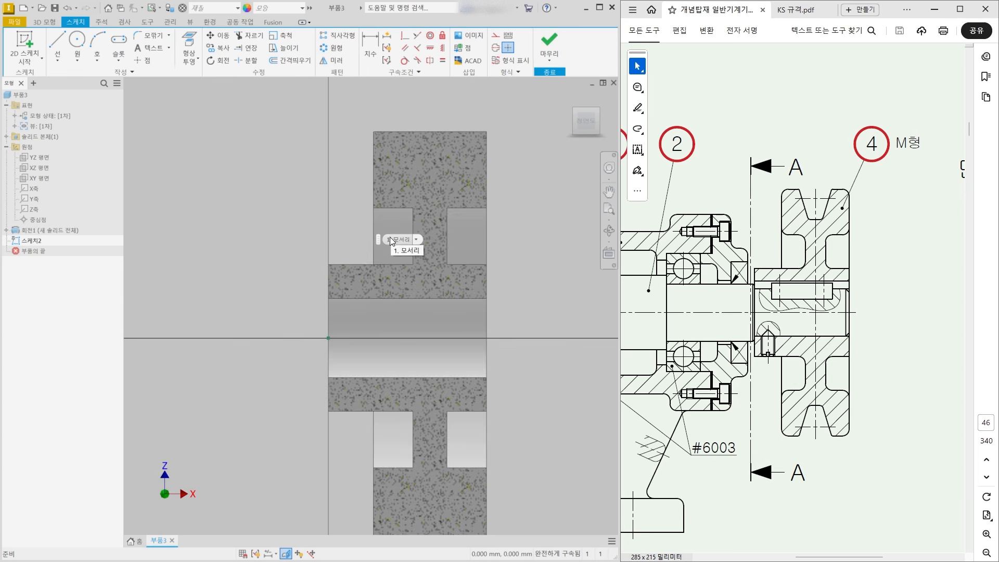
- Draw a horizontal line from the origin through the bore to the hub's far face and convert it to a centerline
click(58, 44)
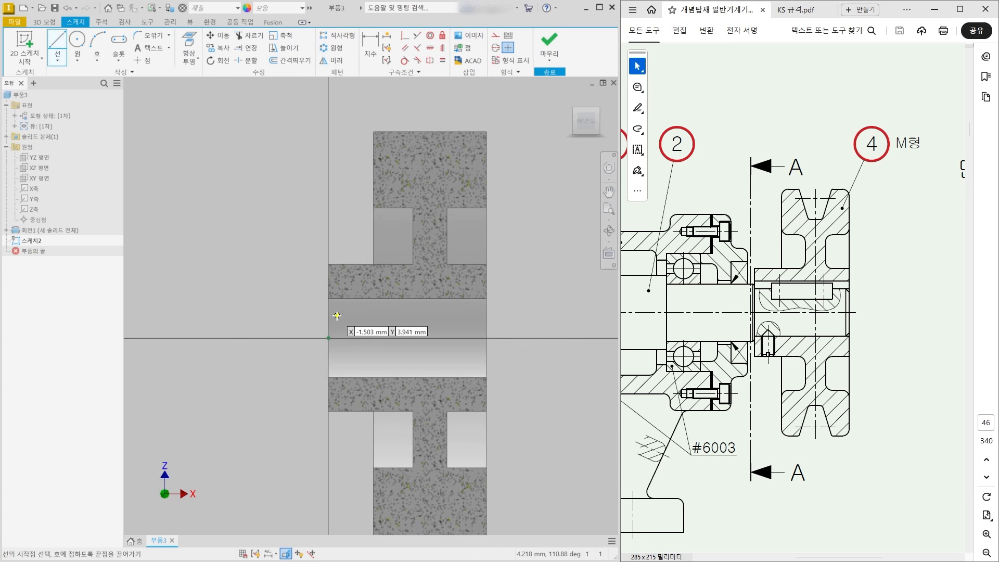
click(328, 337)
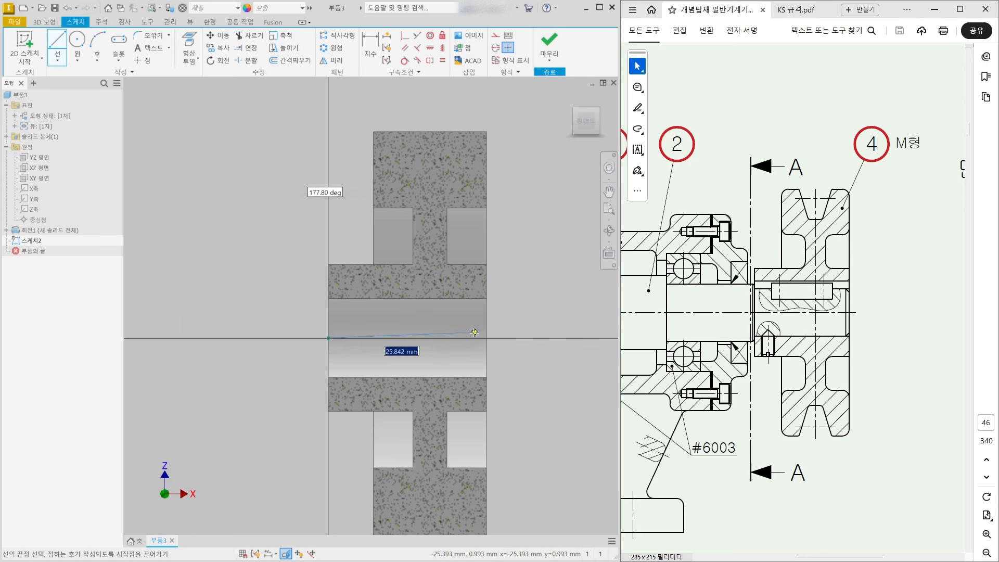
click(487, 337)
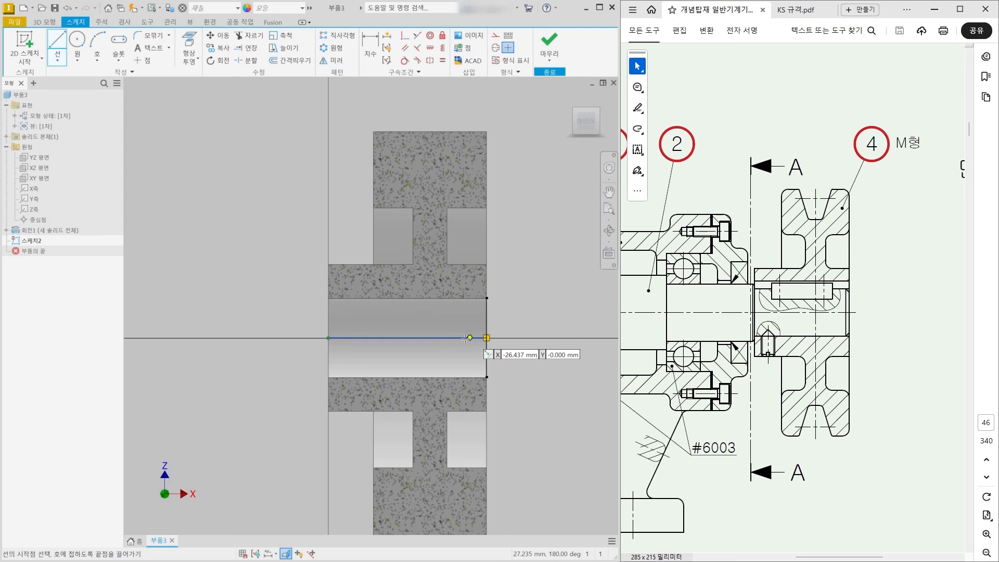
right_click(420, 337)
click(419, 373)
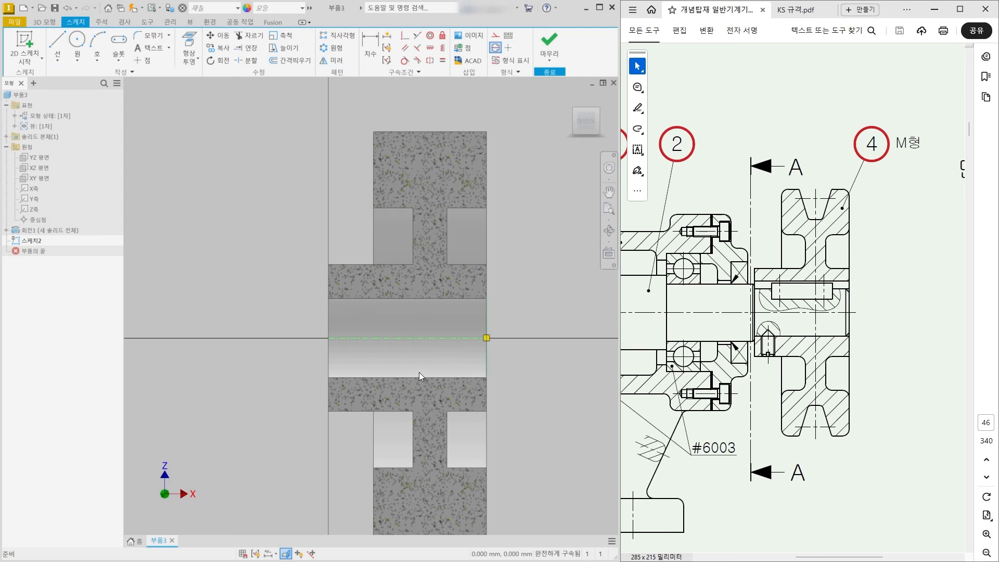
middle_drag(472, 217, 448, 291)
scroll(417, 214, down, 4)
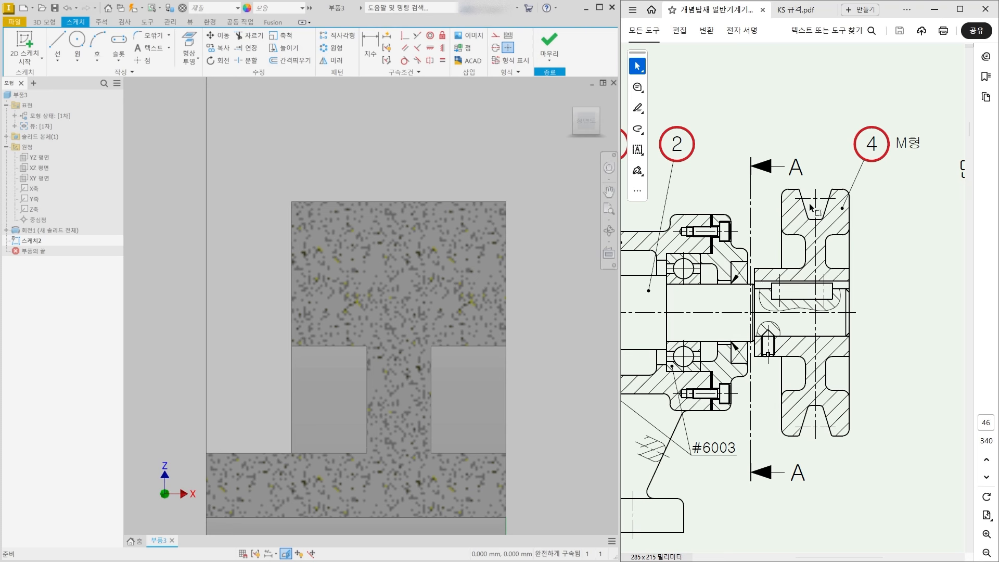
- Switch to the KS standards PDF, find the V-belt pulley section and examine its groove diagram and tolerance tables
click(805, 12)
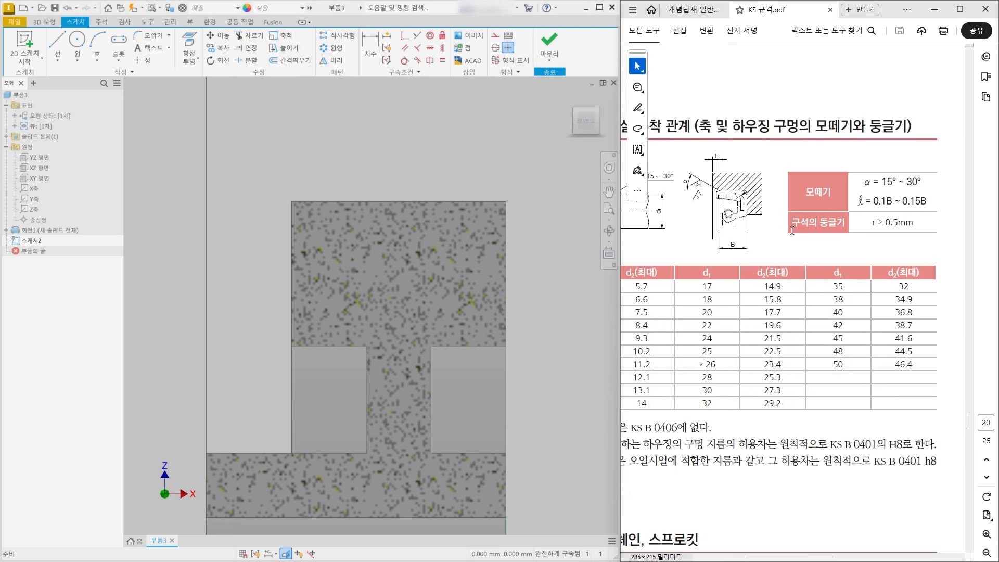
ctrl+scroll(786, 247, down, 5)
scroll(803, 254, down, 3)
ctrl+scroll(804, 256, up, 2)
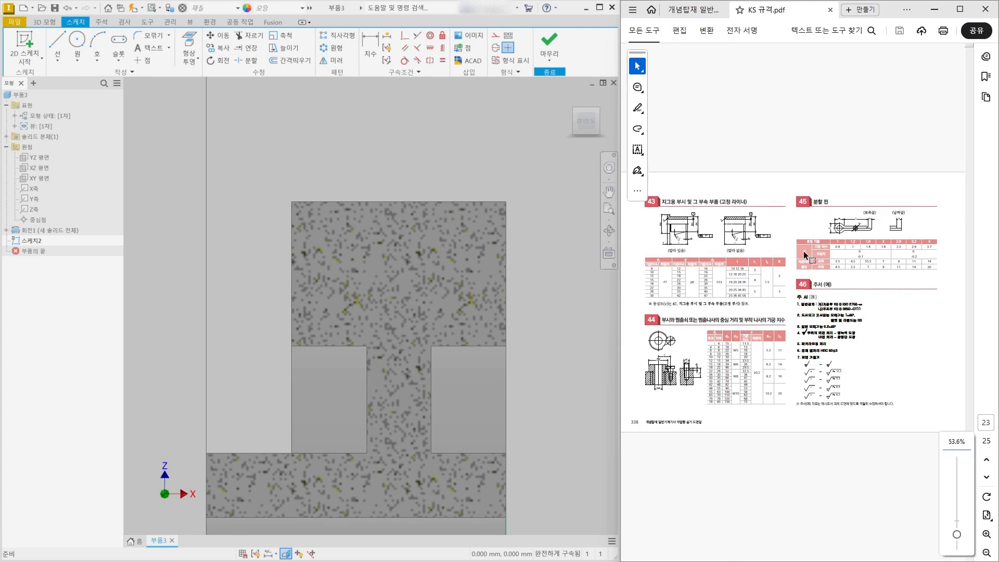
scroll(804, 255, up, 5)
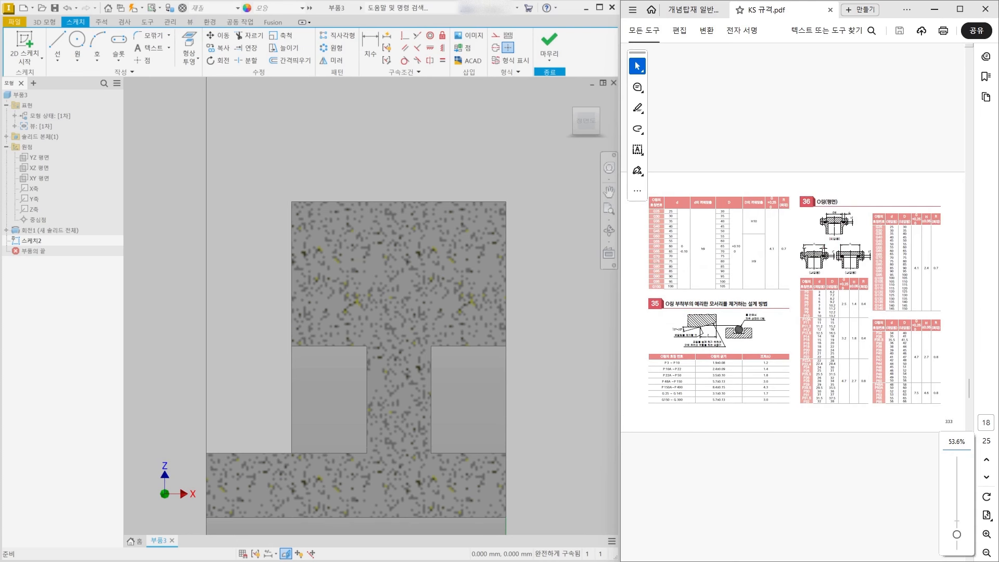
scroll(805, 252, down, 2)
scroll(804, 252, down, 1)
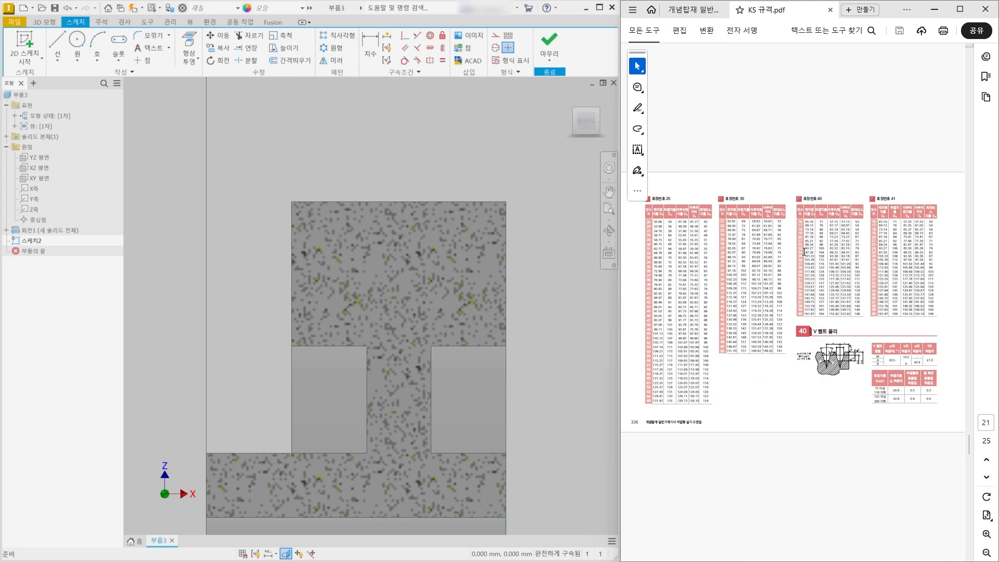
scroll(812, 388, down, 1)
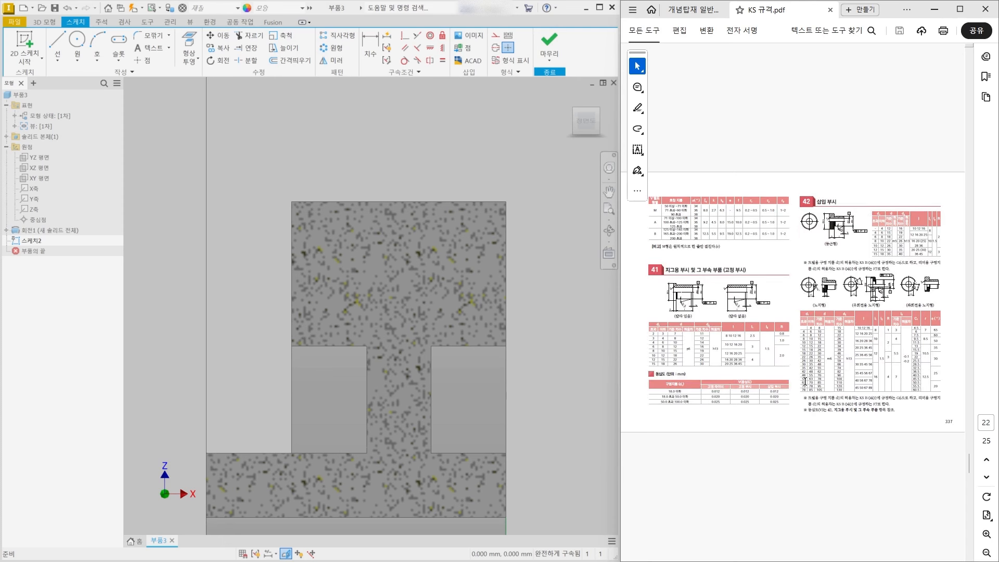
scroll(825, 375, up, 1)
ctrl+scroll(825, 375, up, 1)
ctrl+scroll(923, 383, up, 2)
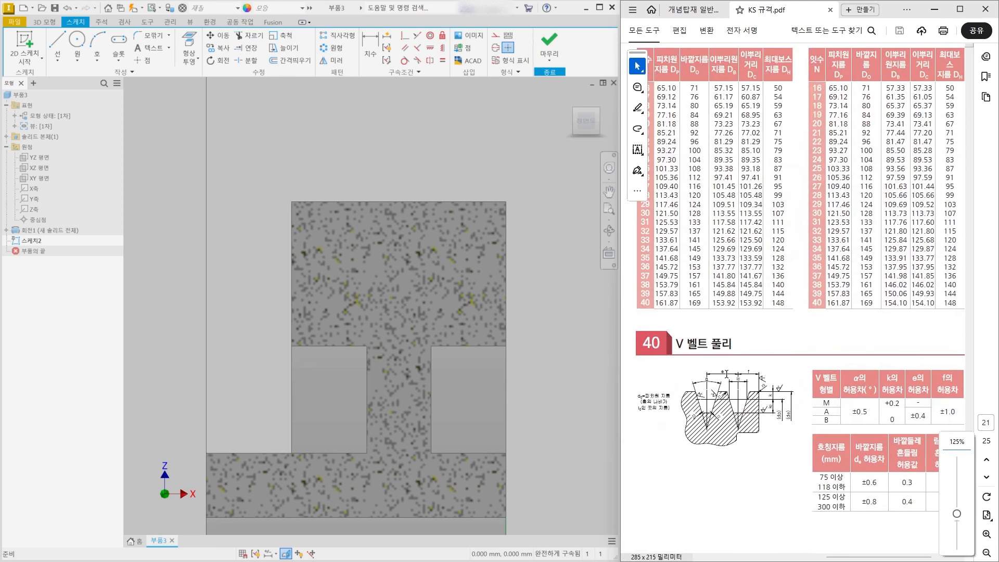
scroll(756, 454, down, 1)
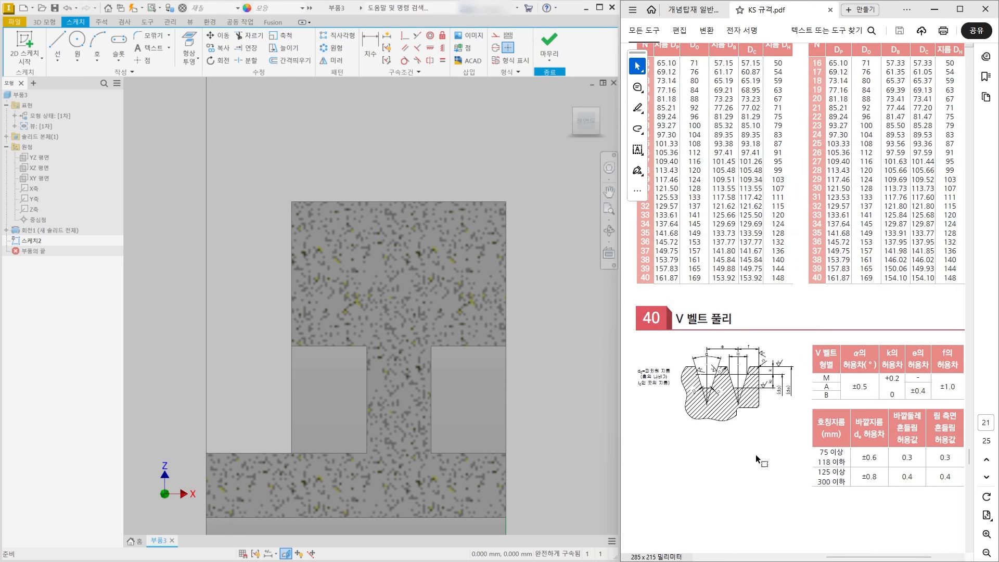
ctrl+scroll(929, 509, up, 1)
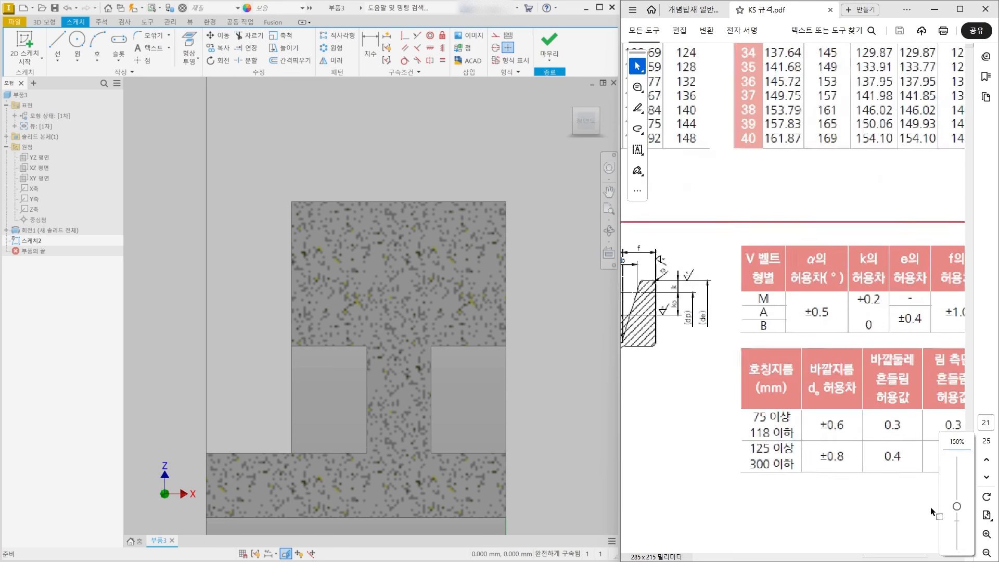
- Check the pulley's belt type on the assembly drawing and examine the groove's dimension symbols in the KS V-belt pulley diagram
click(695, 12)
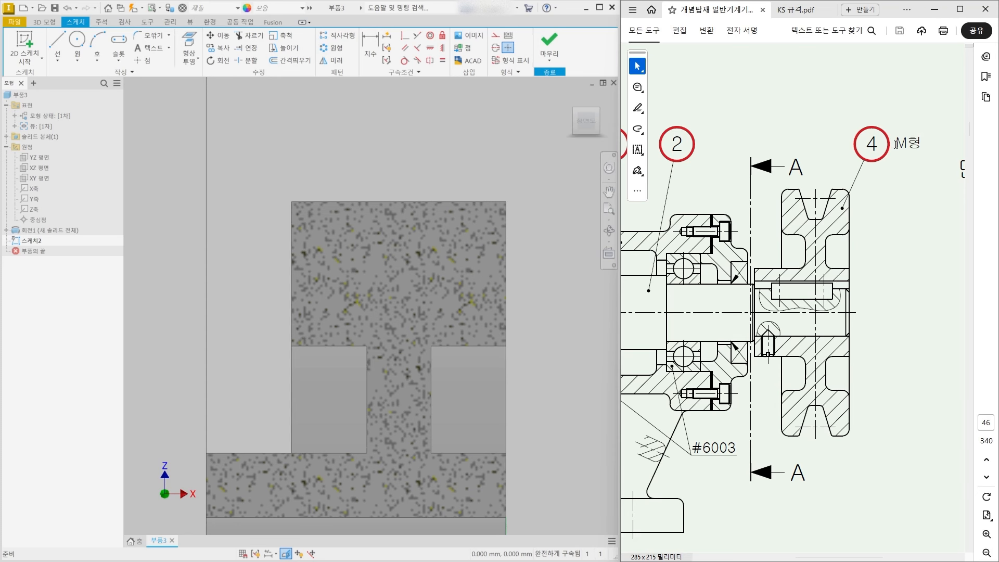
click(796, 9)
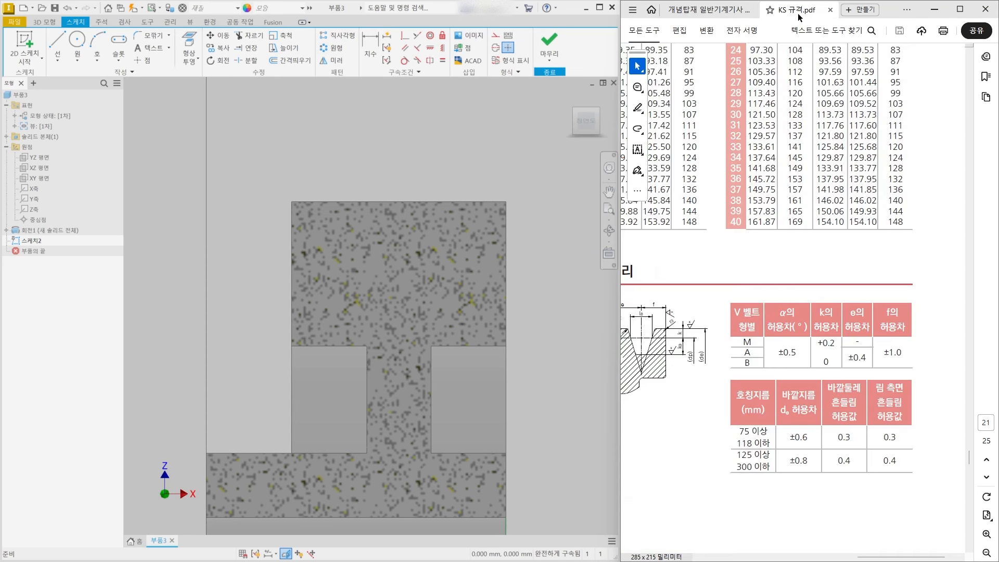
ctrl+scroll(954, 491, up, 1)
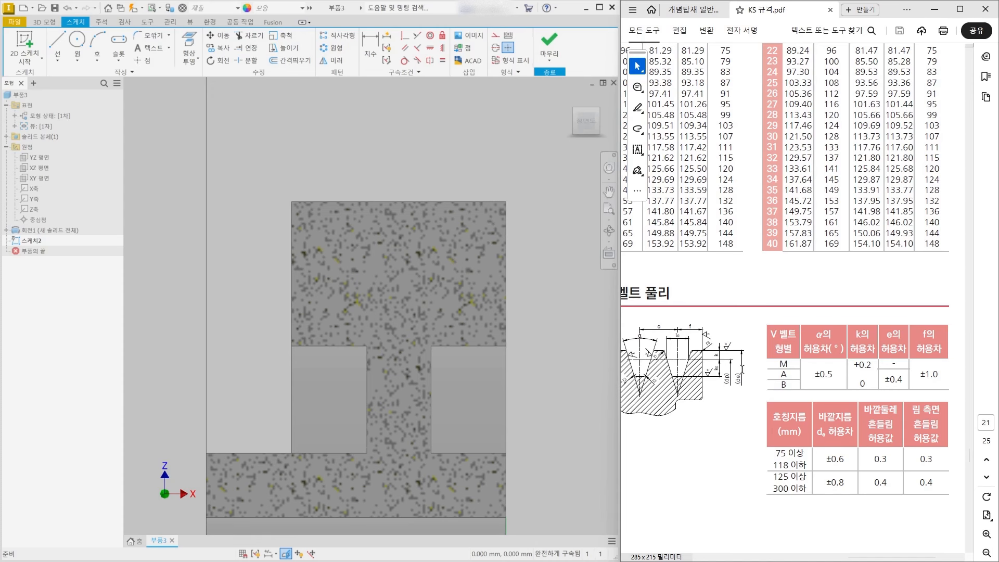
ctrl+scroll(959, 415, down, 1)
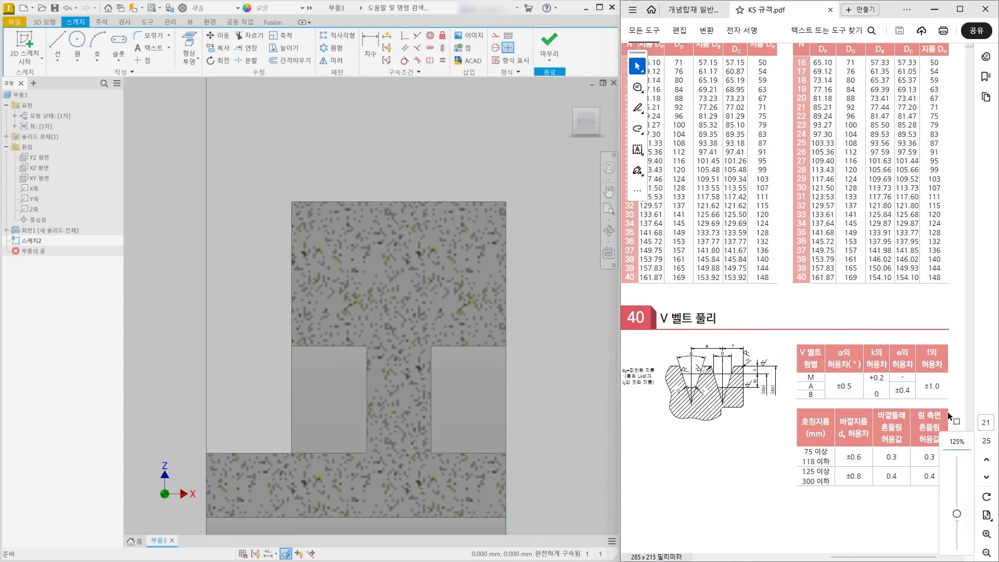
ctrl+scroll(654, 352, up, 2)
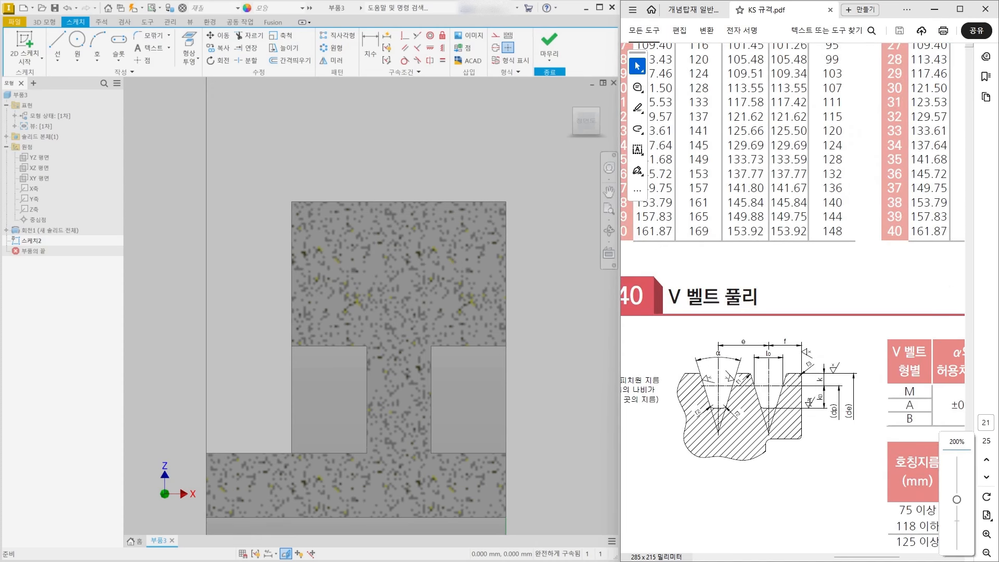
ctrl+scroll(815, 314, down, 3)
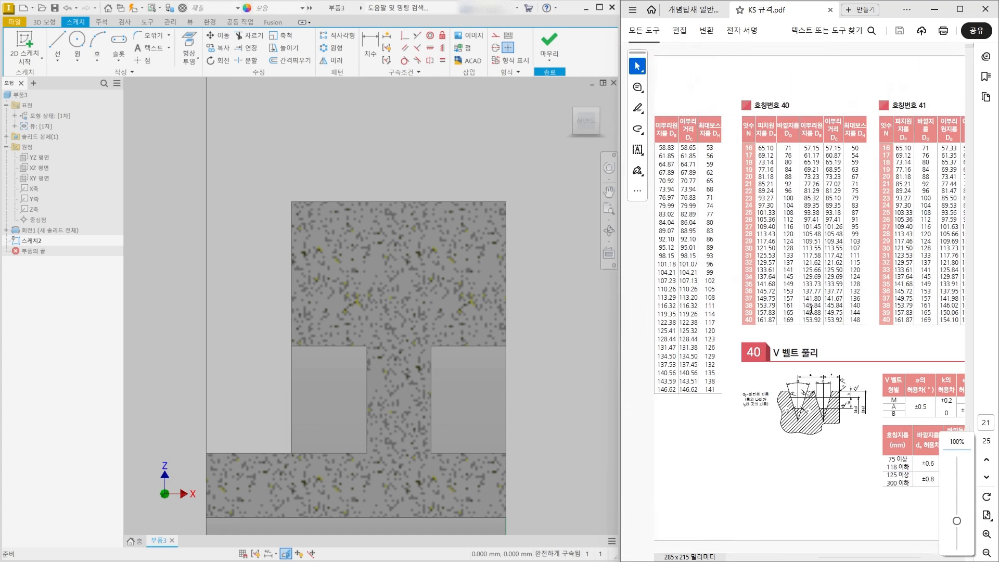
- Examine the M-type row of the V-belt pulley groove dimension table on page 22 of the KS standards PDF
ctrl+scroll(810, 309, down, 3)
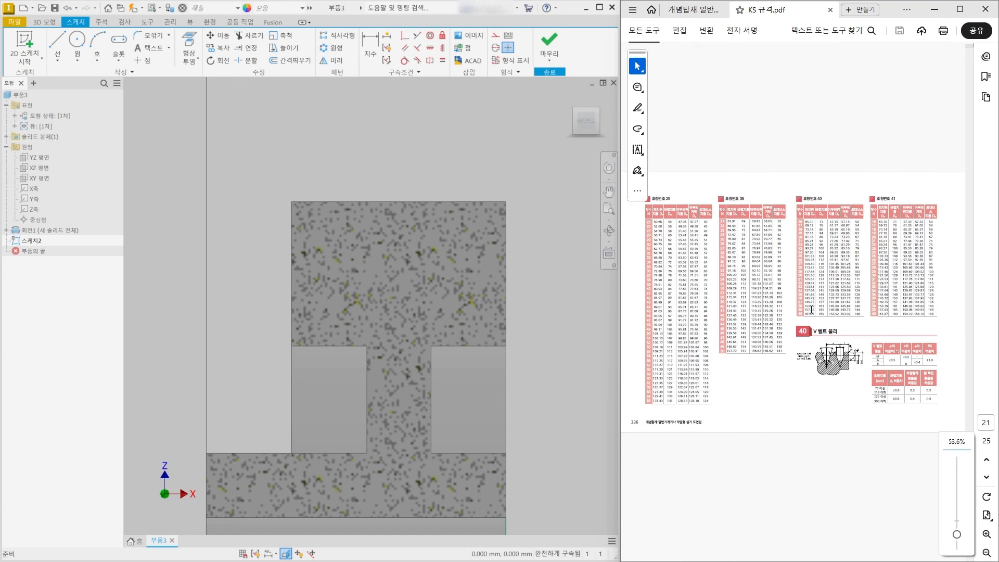
scroll(811, 310, down, 1)
ctrl+scroll(673, 196, up, 3)
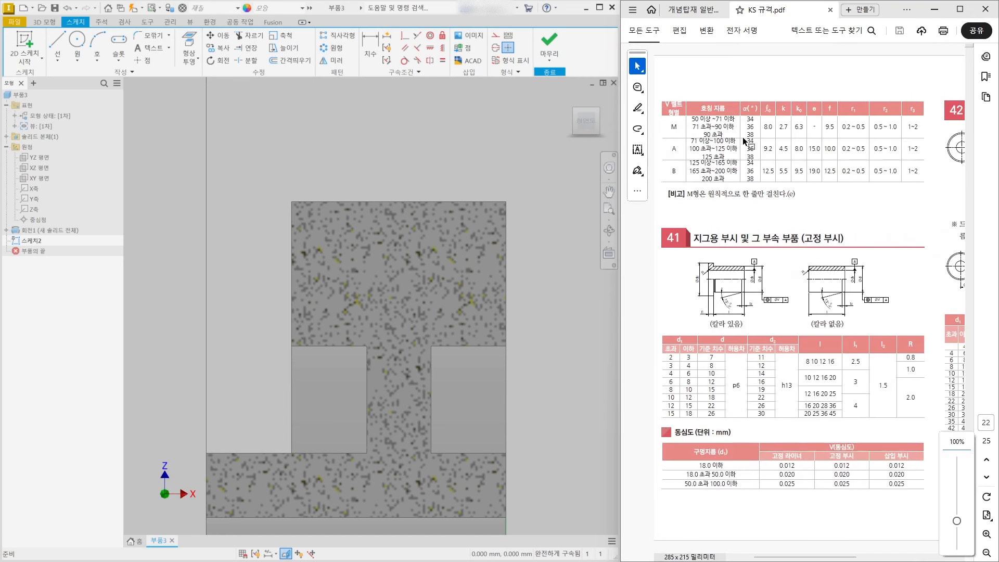
ctrl+scroll(789, 63, up, 1)
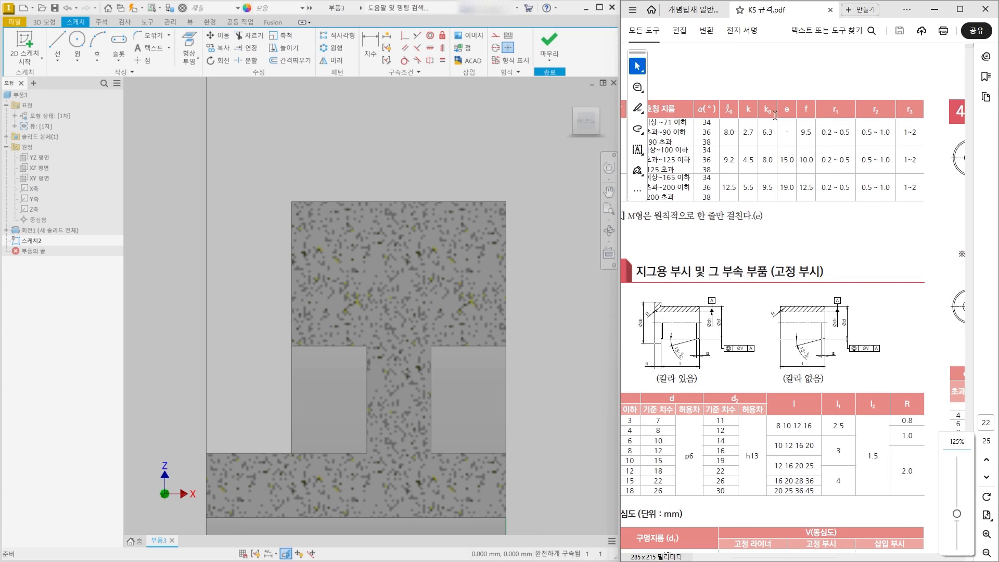
scroll(766, 149, up, 1)
scroll(763, 152, down, 1)
drag(806, 557, 772, 559)
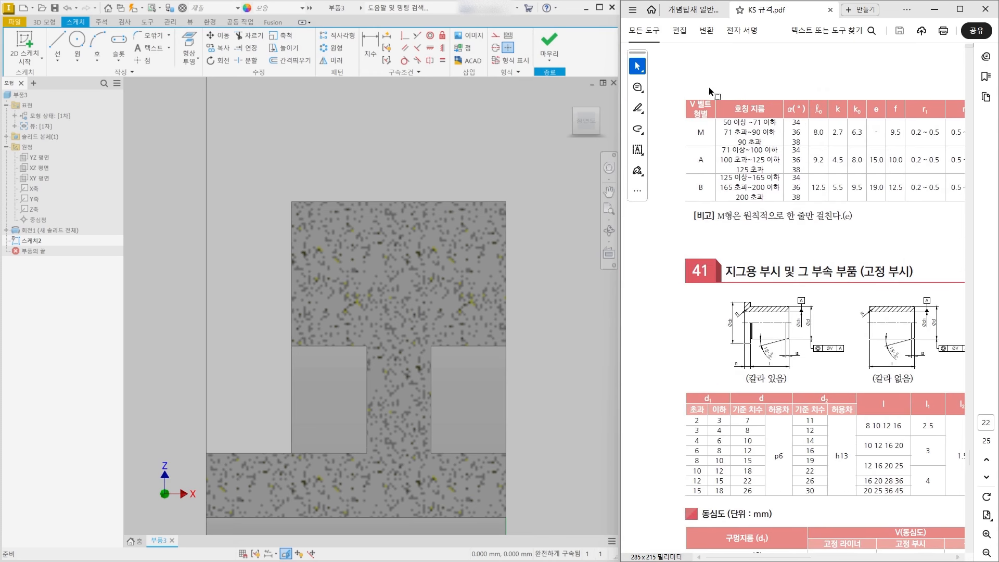
- Examine the M-type row's nominal diameter ranges and groove angles in the KS V-belt pulley table
ctrl+scroll(708, 66, up, 2)
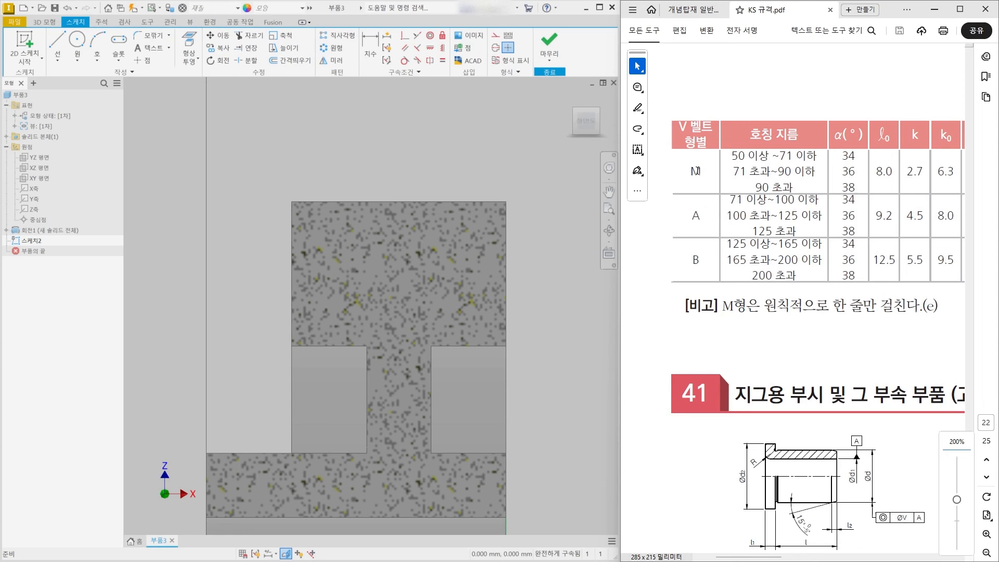
double_click(698, 171)
click(660, 236)
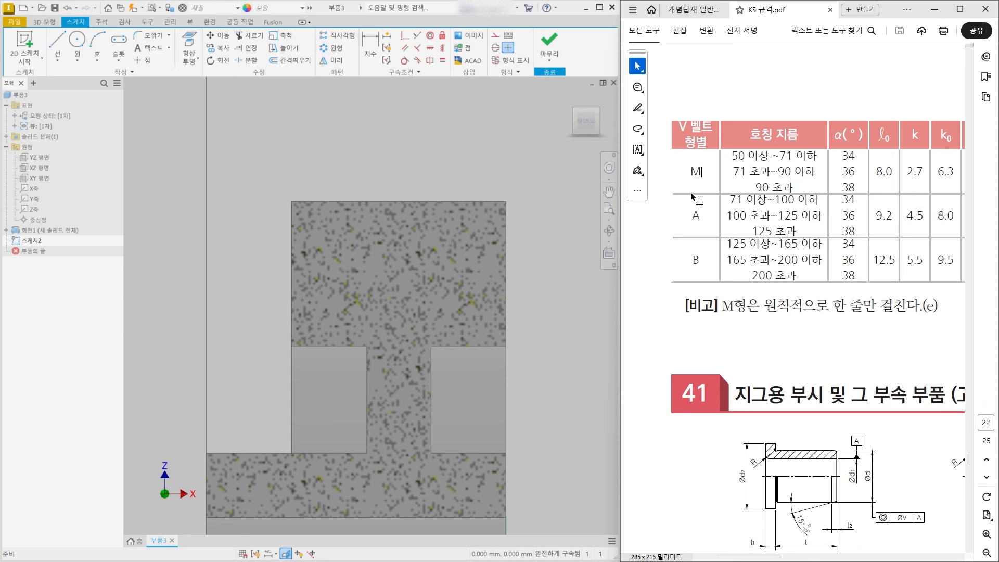
ctrl+scroll(694, 198, down, 1)
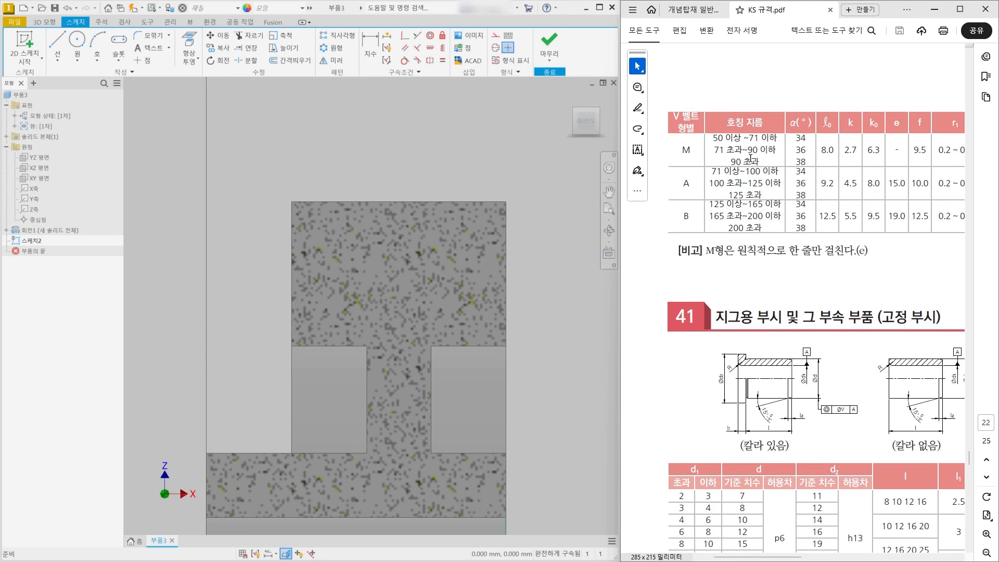
- Check on the assembly drawing which diameter of pulley part 4 runs between the upper and lower groove pitch lines
click(693, 10)
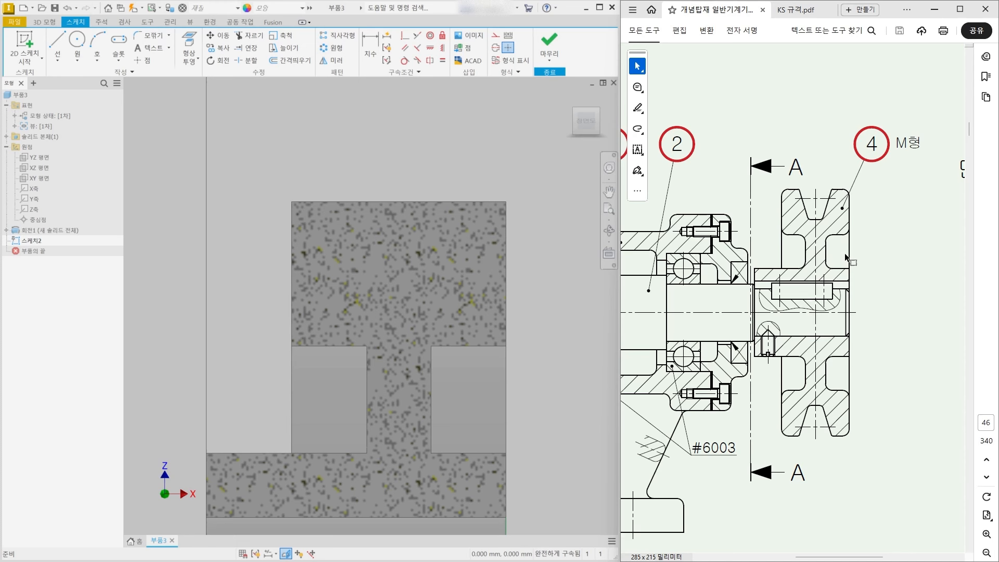
shift+drag(839, 198, 885, 198)
shift+drag(839, 427, 877, 427)
mouse_move(861, 210)
shift+mouse_down()
mouse_move(862, 425)
mouse_move(868, 411)
shift+mouse_up()
drag(853, 209, 876, 214)
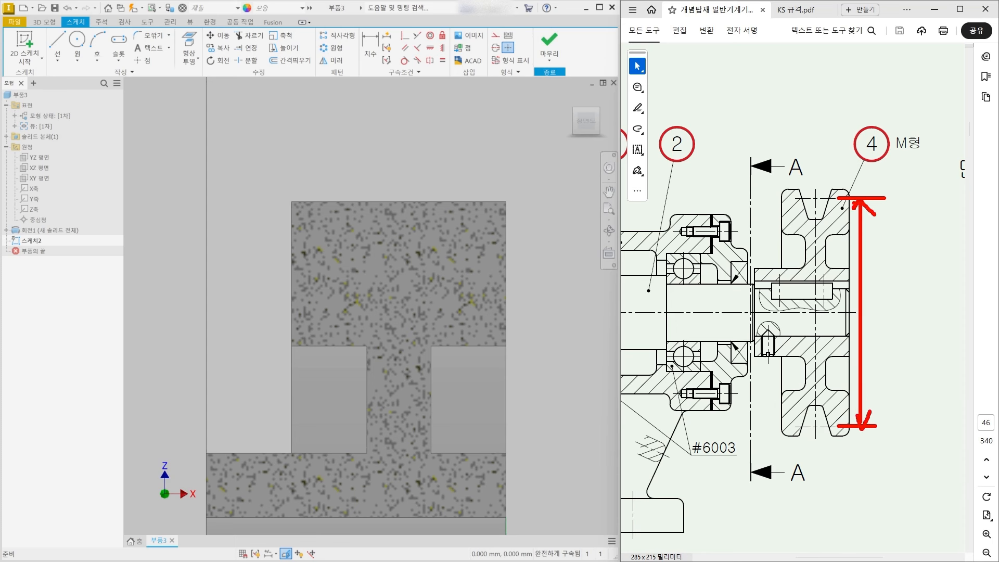
- Compare the assembly drawing's pulley with the KS table to find the M-type groove angle for its nominal diameter range
click(798, 10)
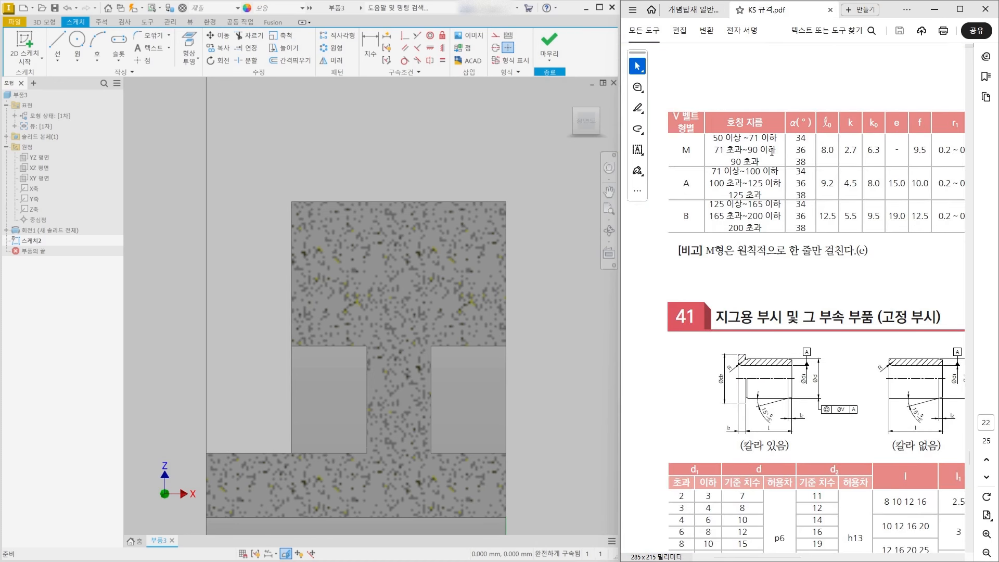
click(687, 9)
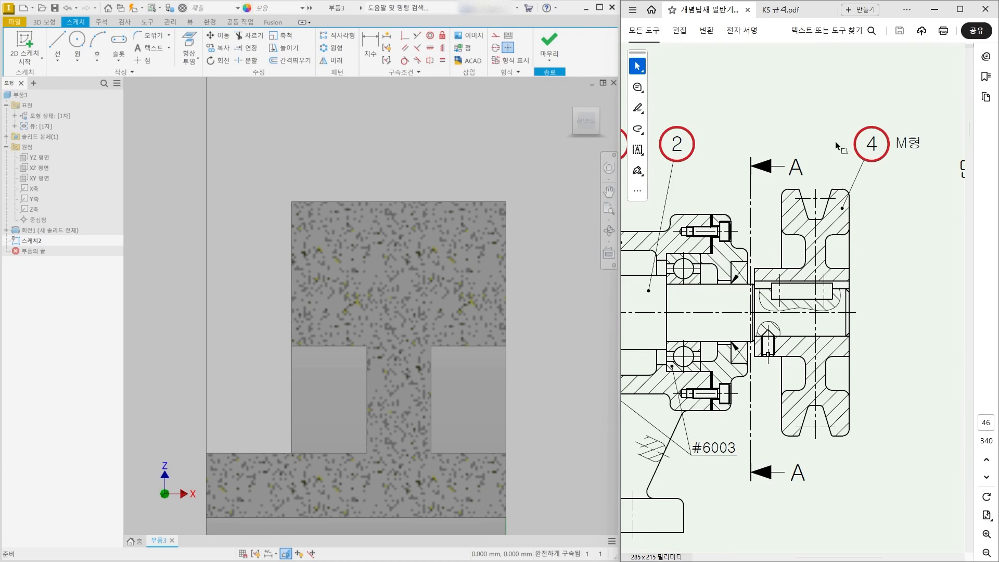
click(789, 14)
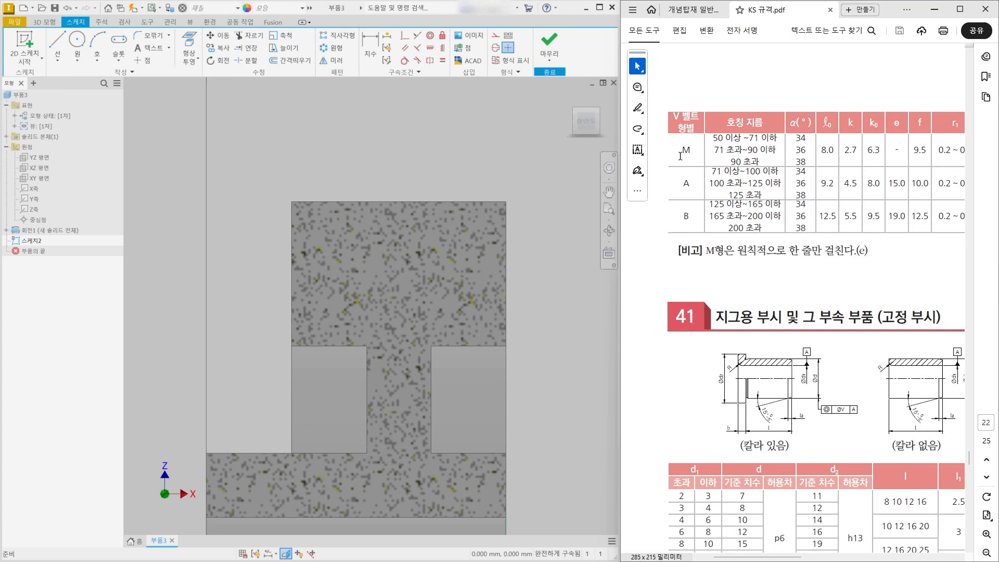
drag(713, 138, 807, 138)
click(781, 114)
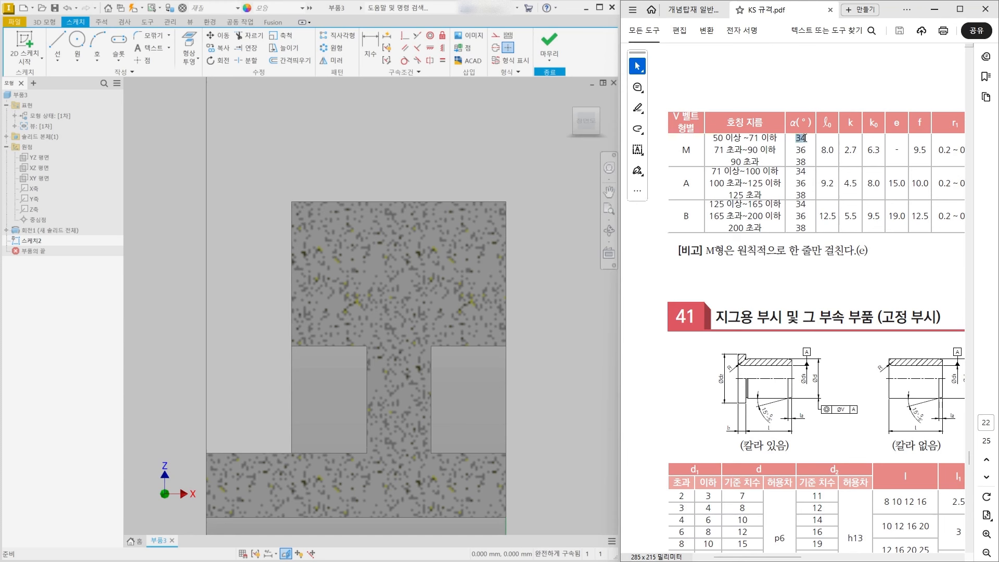
click(870, 106)
drag(795, 138, 804, 139)
click(786, 182)
- Sketch an open trapezoidal V-groove from the rim's outer edge, about 7 mm deep with a horizontal bottom about 4.6 mm wide
click(700, 17)
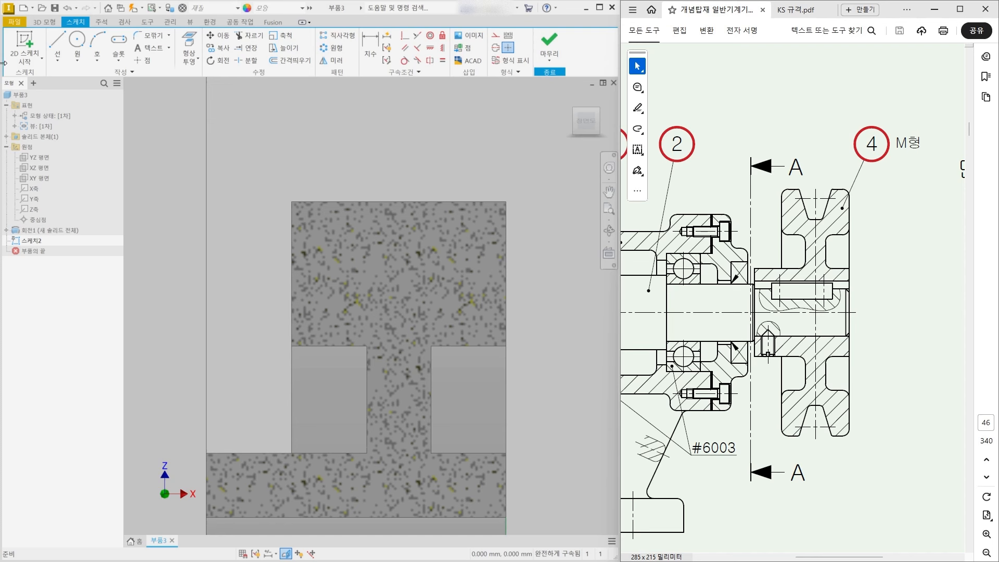
click(58, 46)
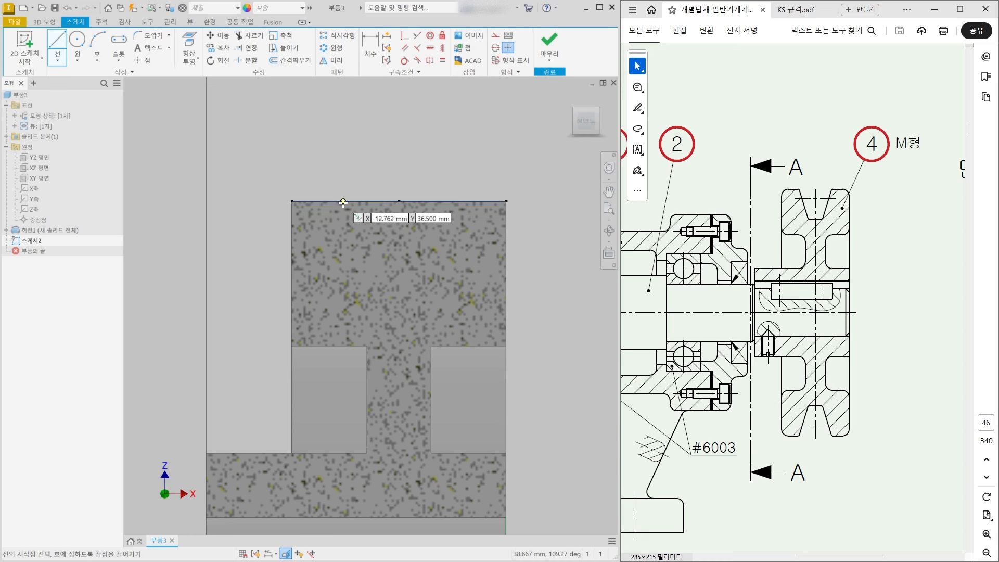
click(346, 201)
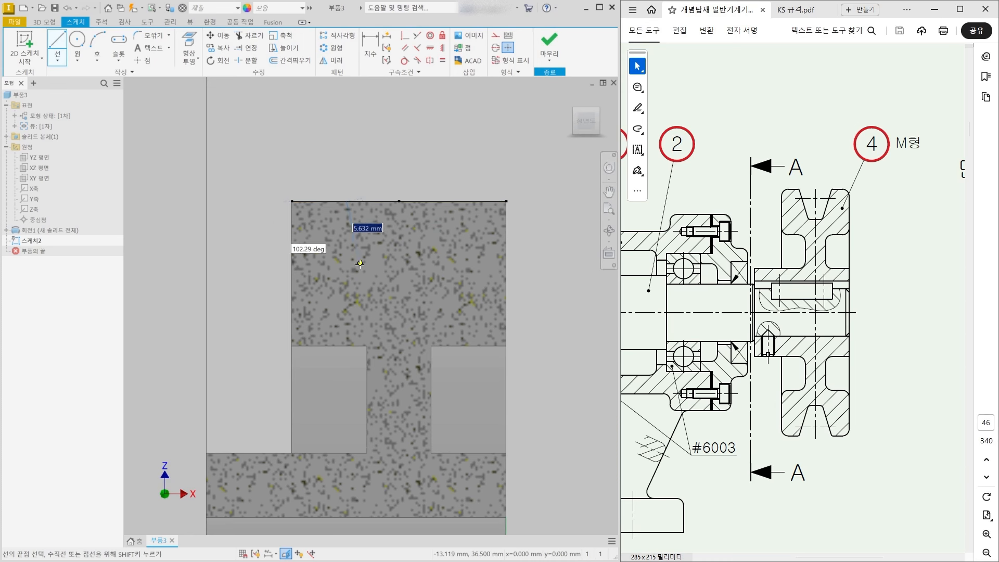
click(381, 276)
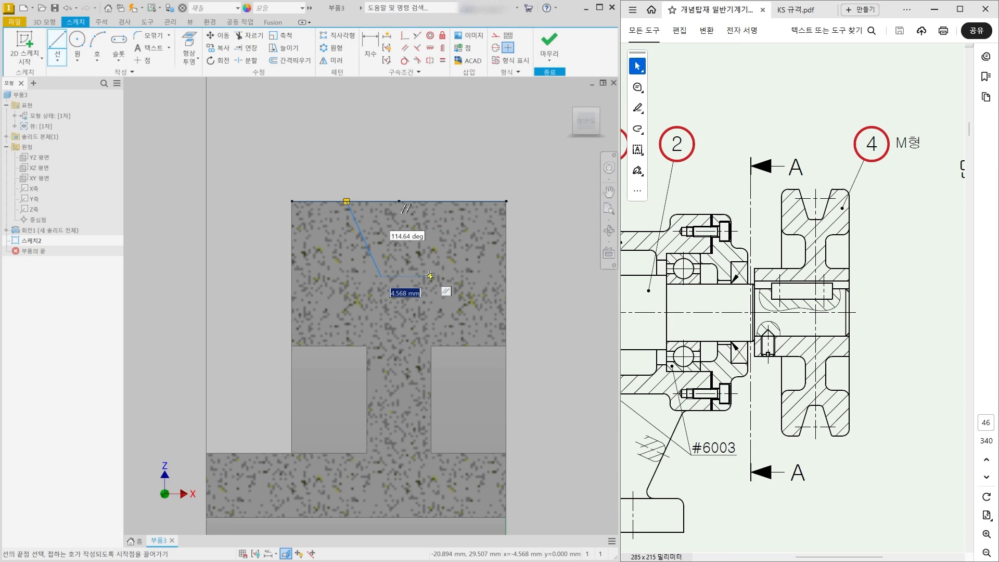
click(430, 276)
click(465, 201)
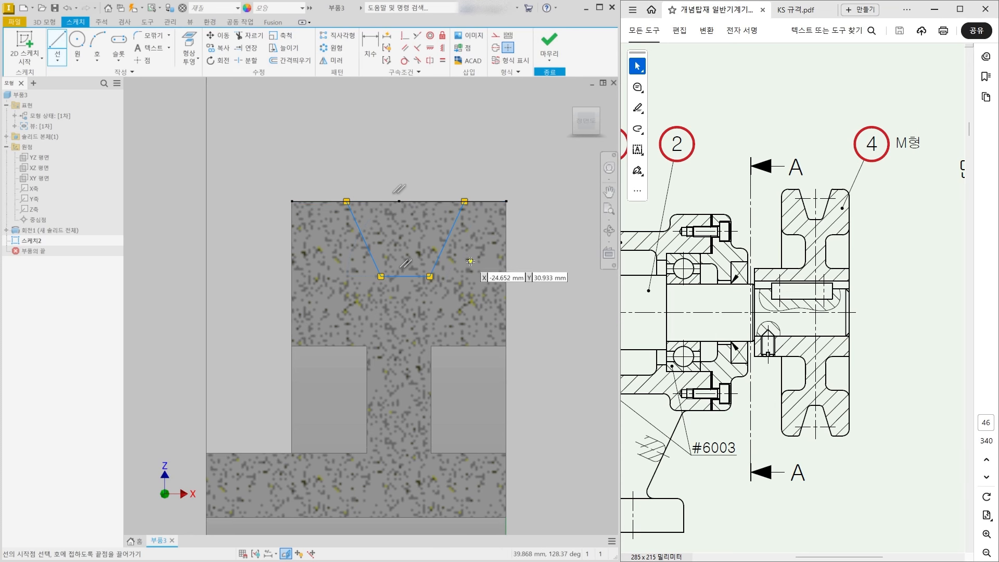
key(Escape)
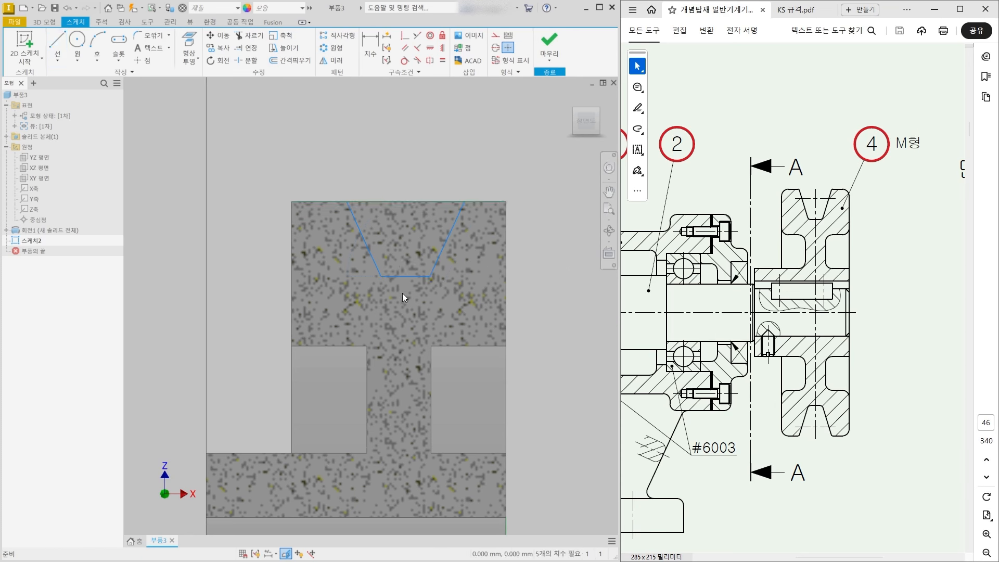
- Make the groove's two sloped sides equal and vertically align the midpoint of its bottom line with the rim edge's midpoint
click(443, 60)
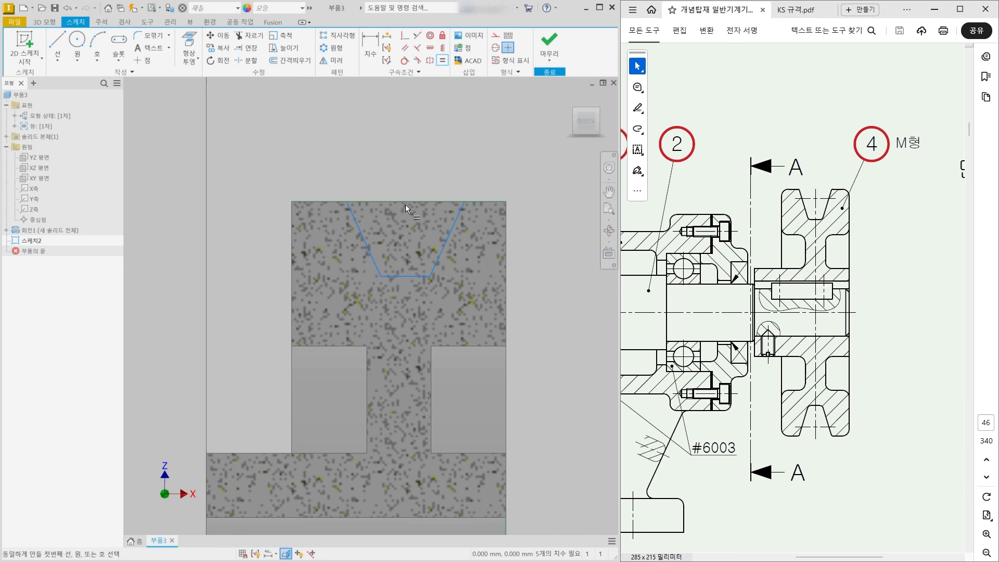
click(367, 252)
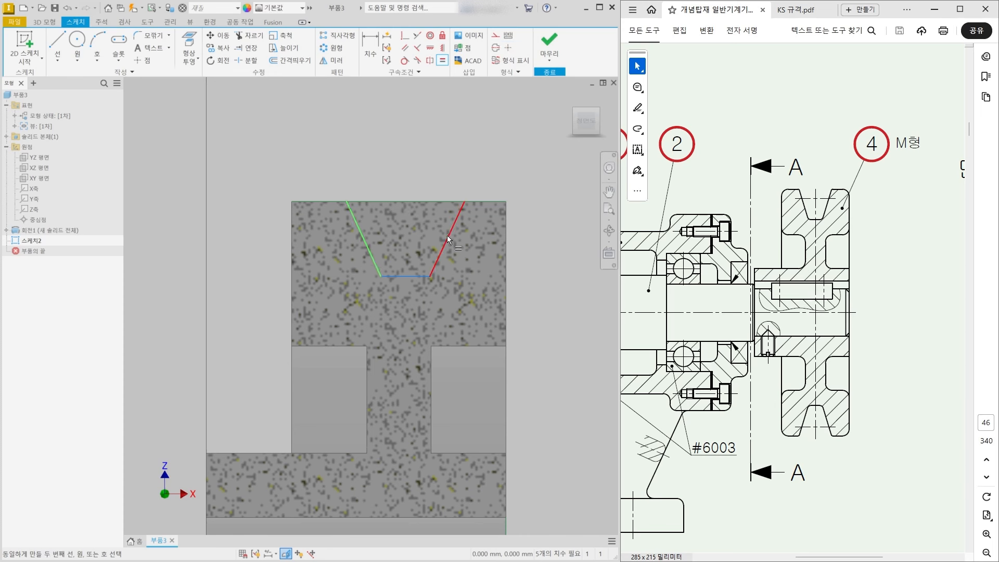
click(448, 236)
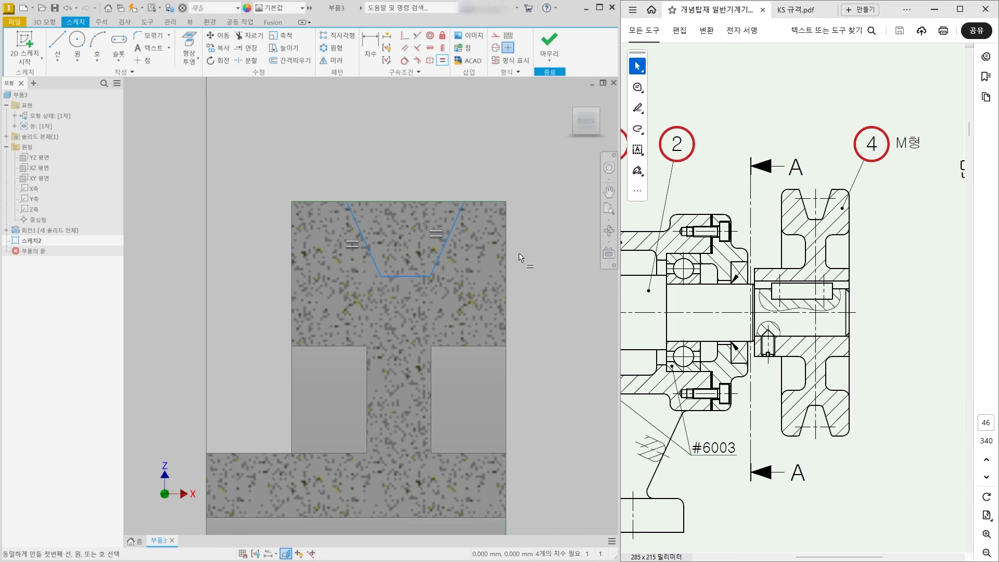
click(445, 49)
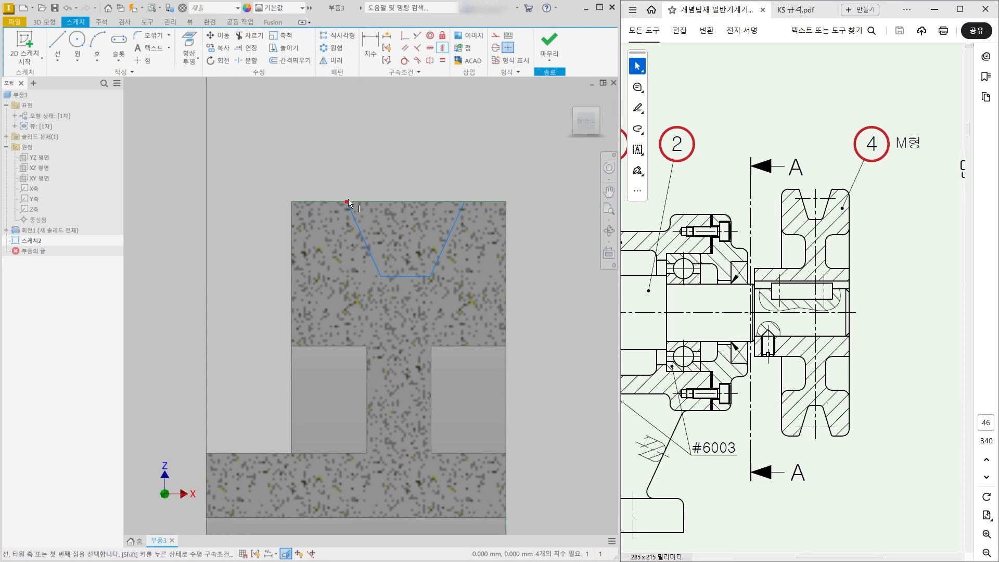
click(399, 200)
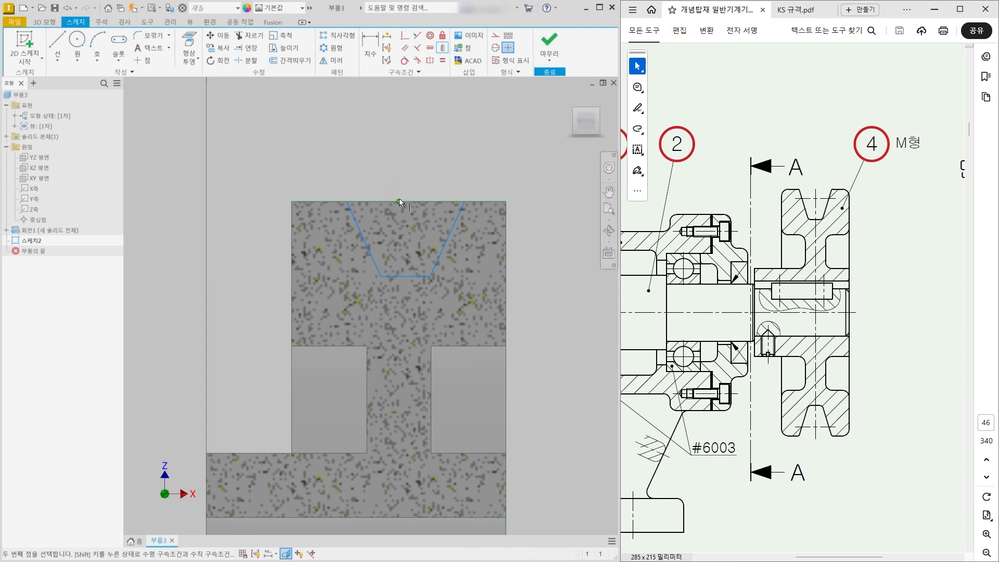
click(405, 276)
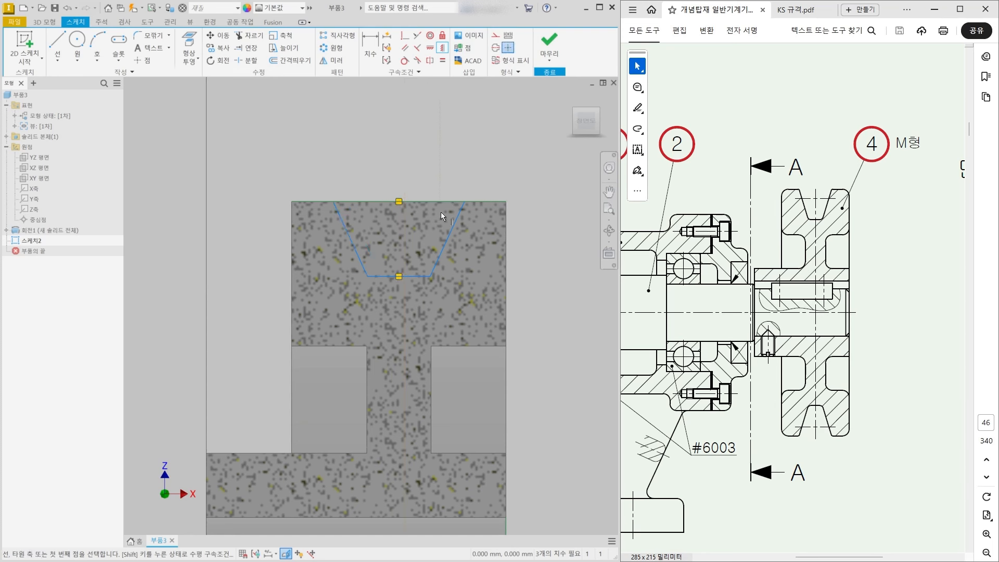
key(Escape)
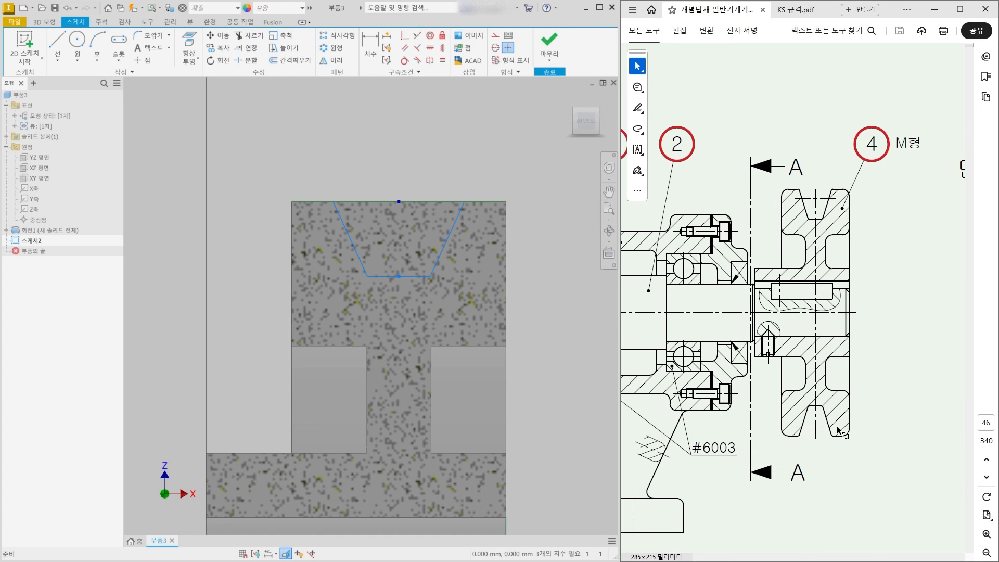
scroll(398, 255, down, 2)
key(l)
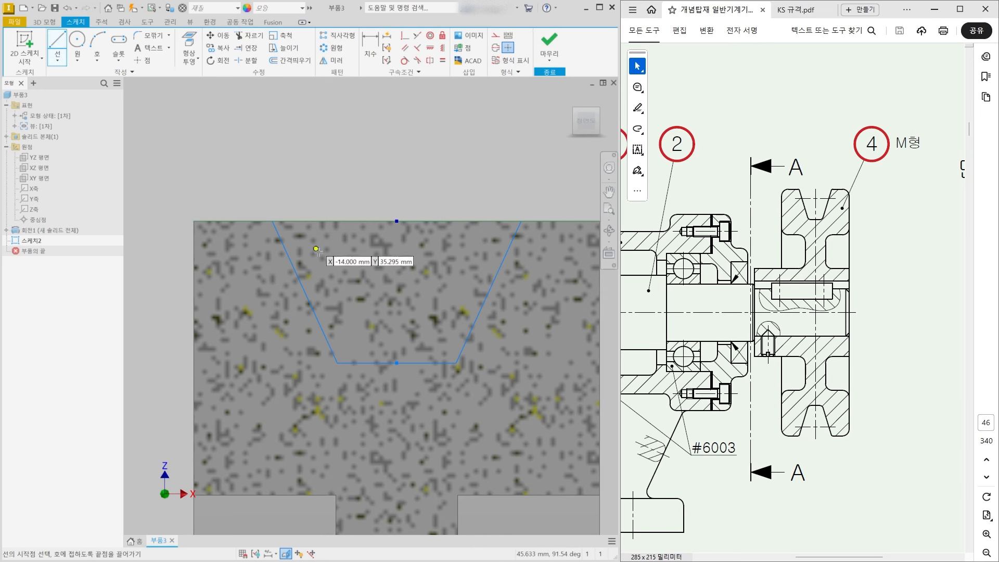
click(280, 272)
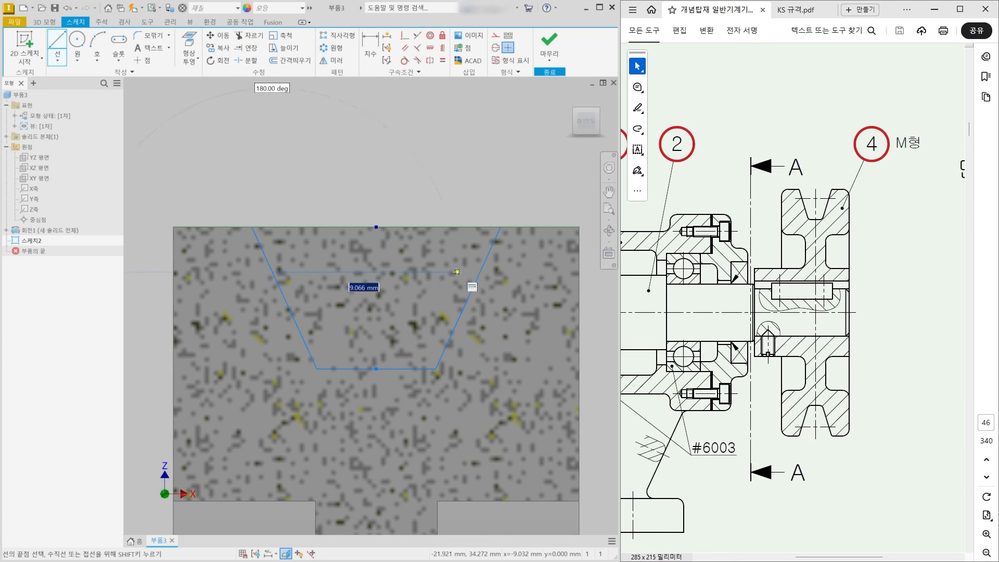
click(479, 271)
key(Escape)
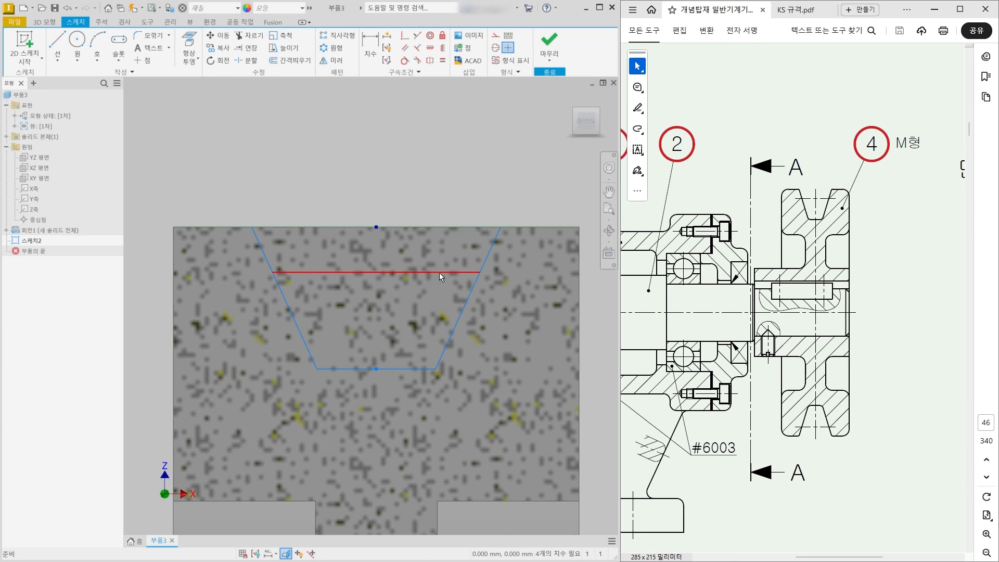
click(440, 272)
key(Delete)
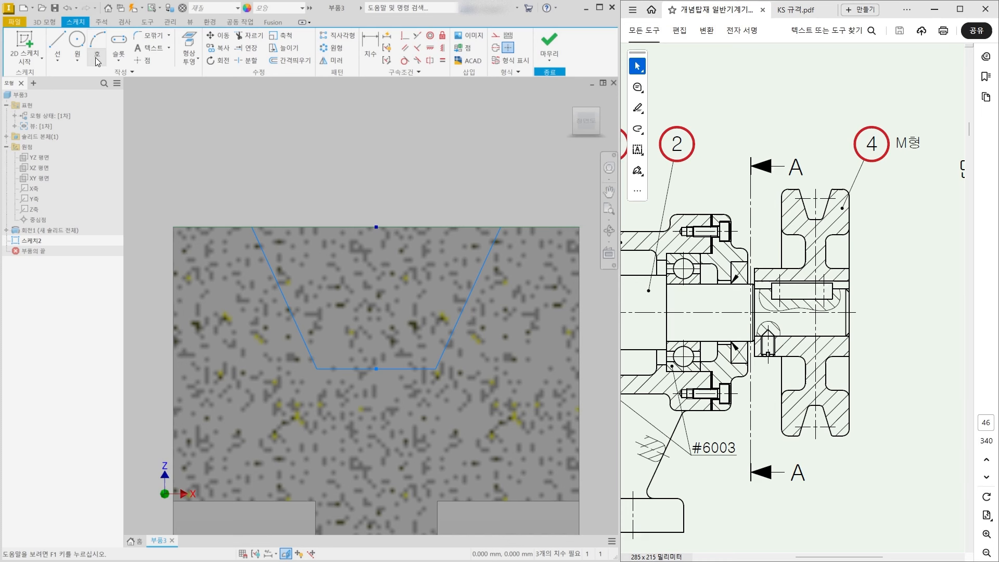
- Draw a horizontal line across the groove's upper part, joining its two sloped sides
click(59, 44)
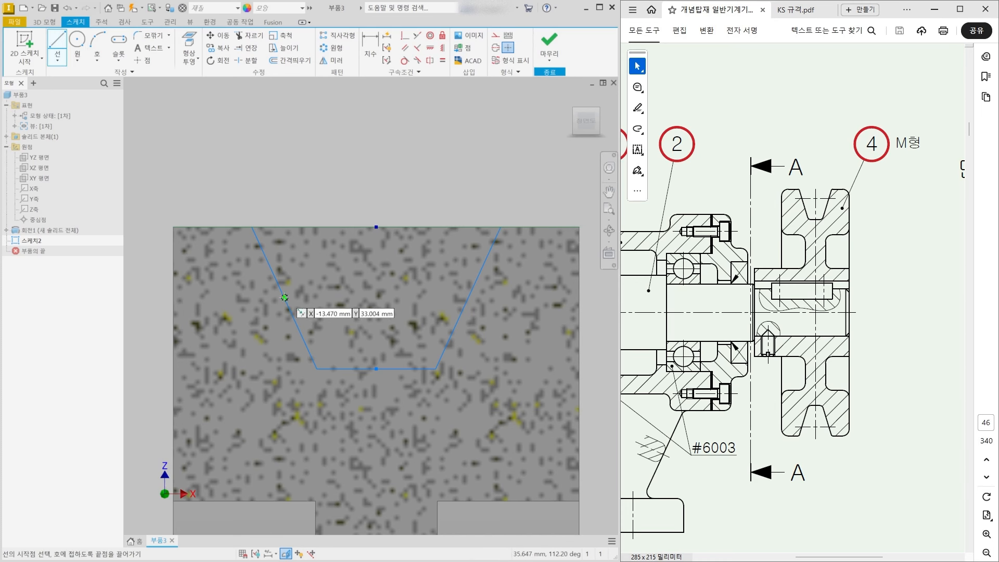
click(273, 274)
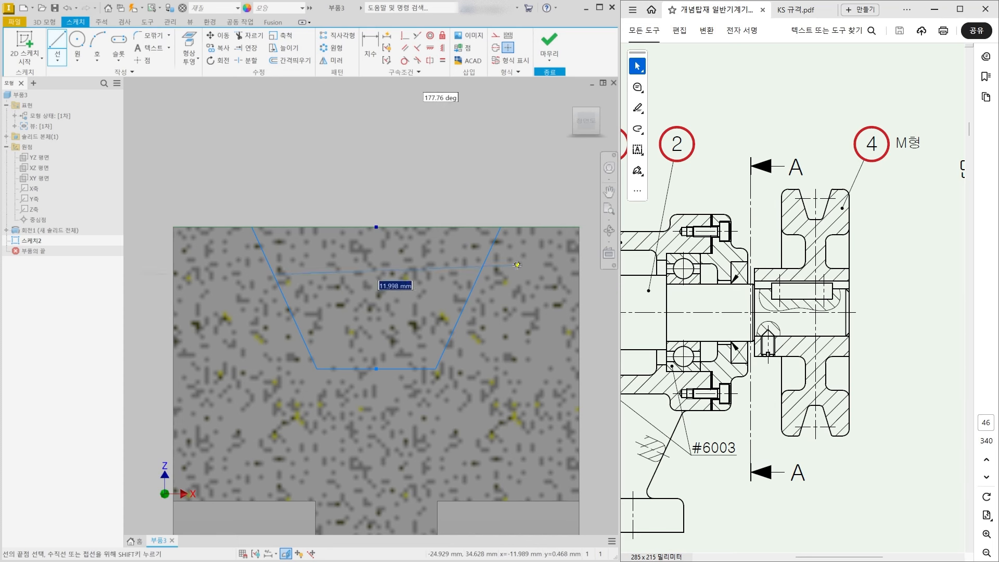
double_click(479, 275)
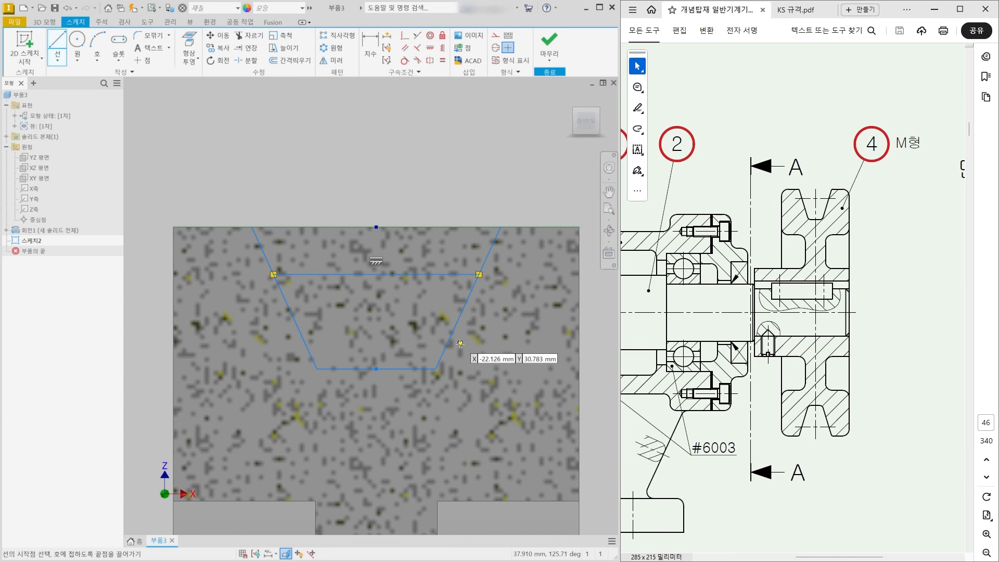
key(Escape)
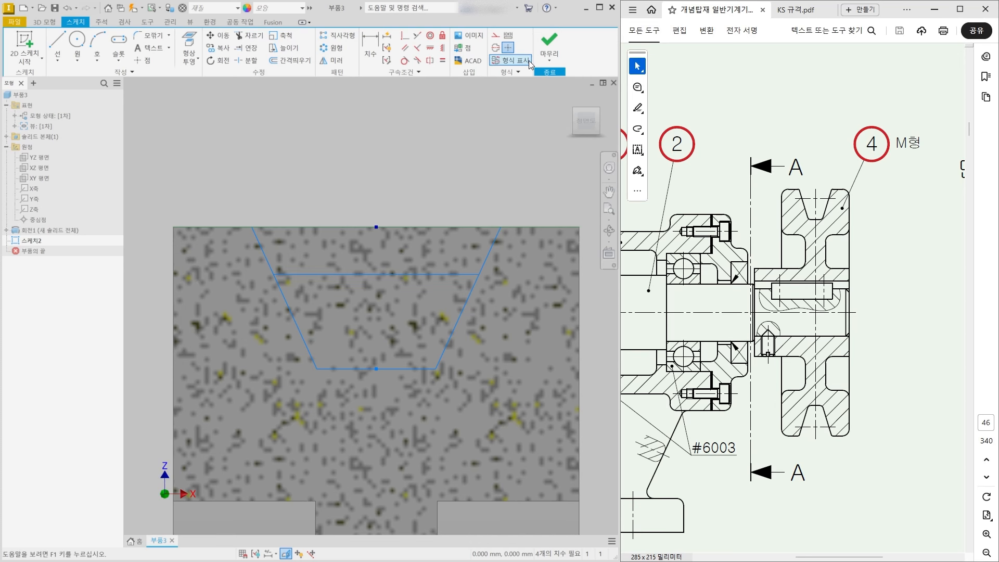
- Finish the sketch, check the groove's profile region in Extrude, cancel the extrusion and reopen the groove sketch
click(550, 39)
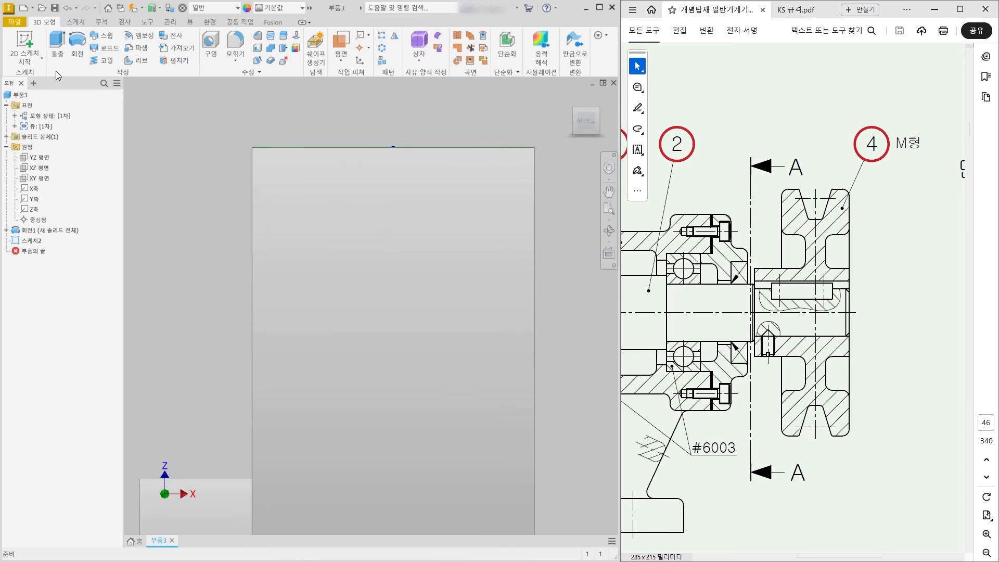
key(e)
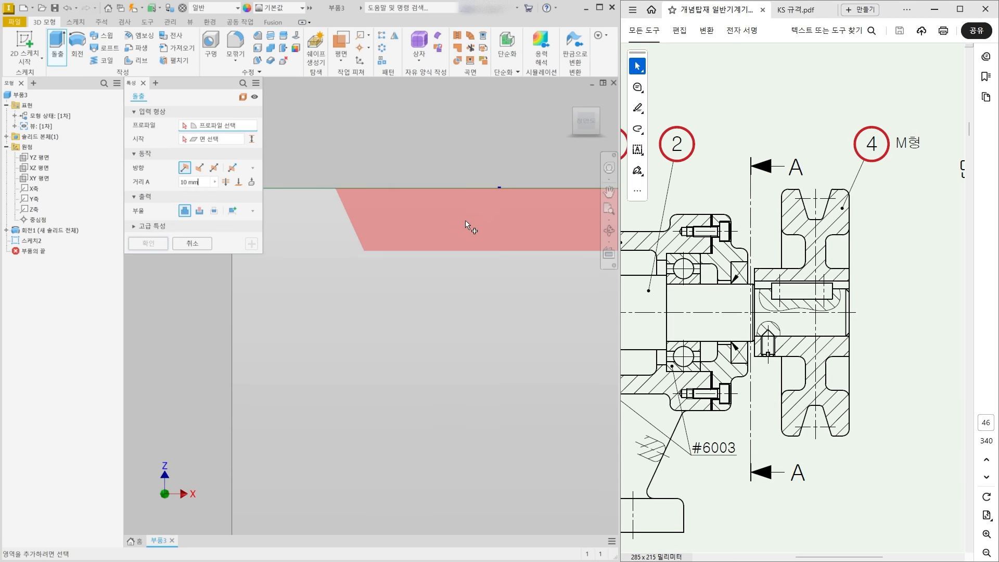
click(183, 243)
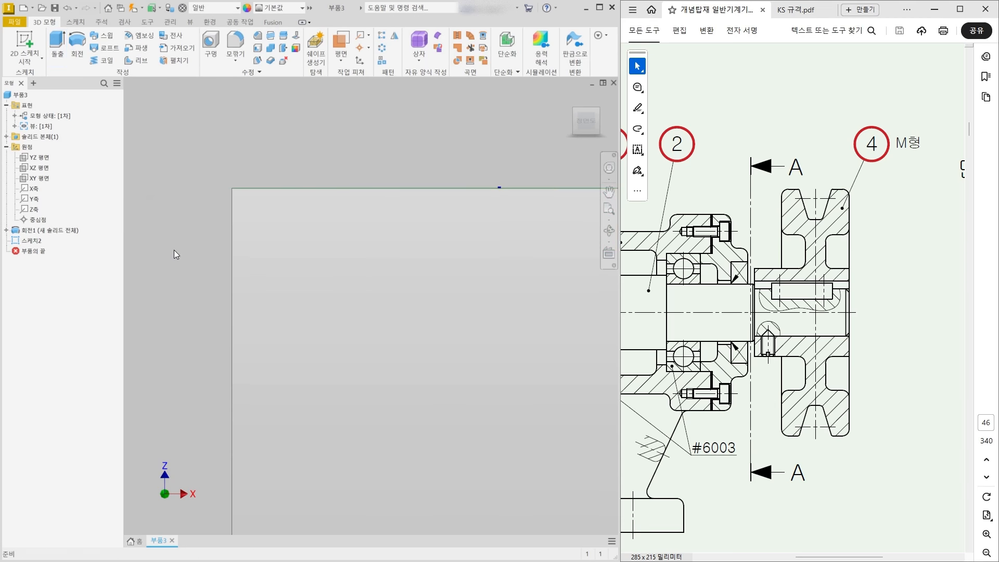
click(41, 243)
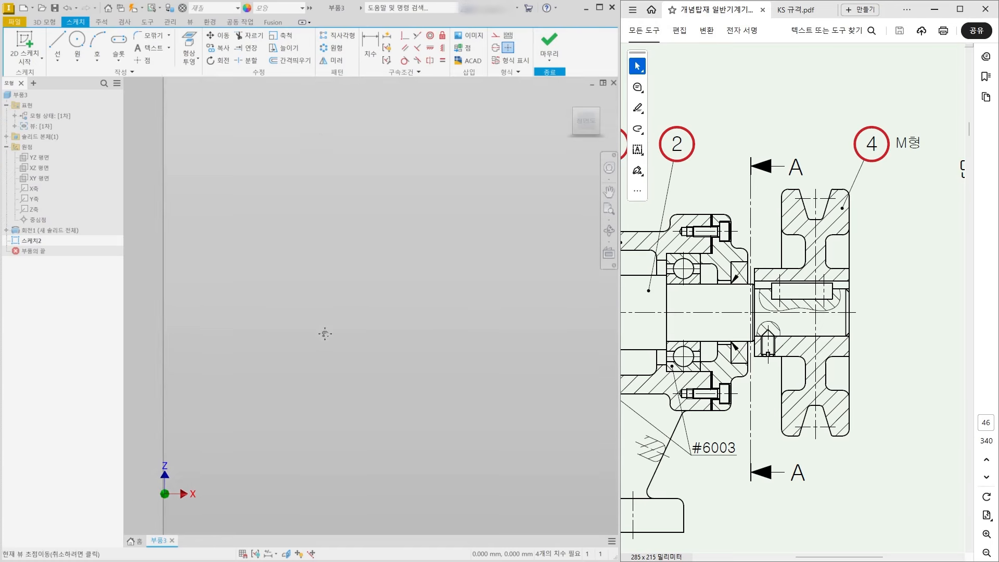
key(F5)
- Convert the horizontal line across the groove's upper part to construction geometry
click(391, 241)
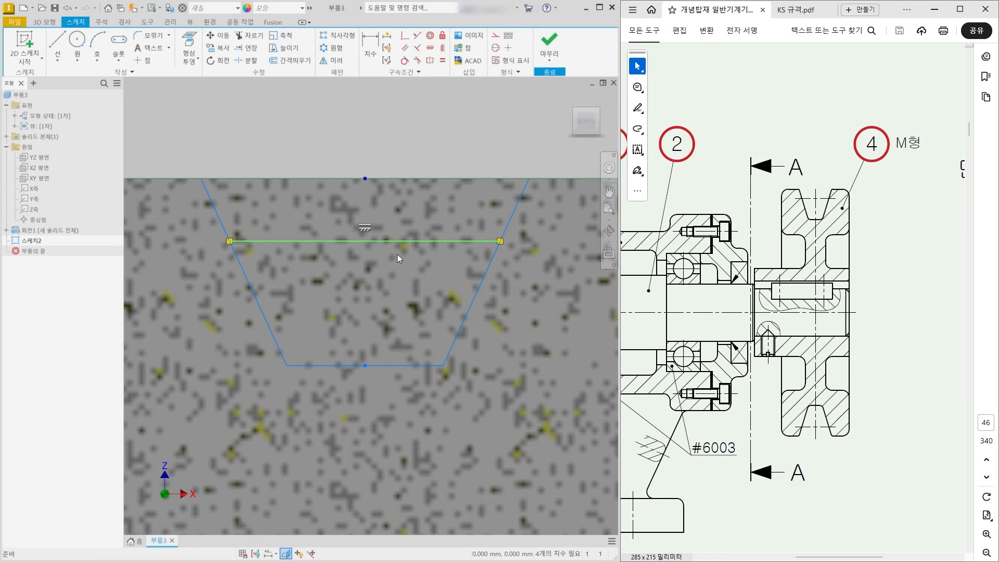
click(396, 258)
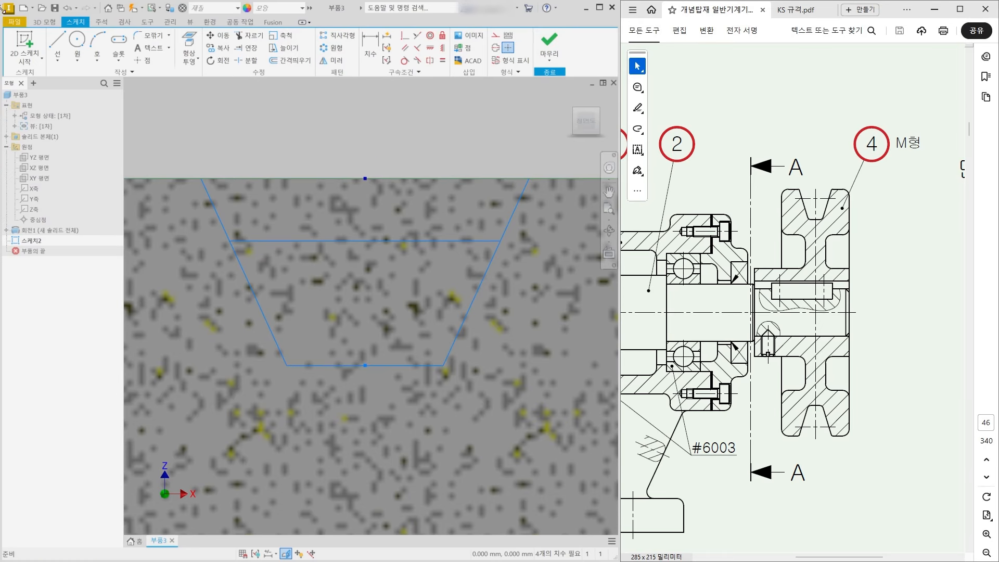
click(44, 22)
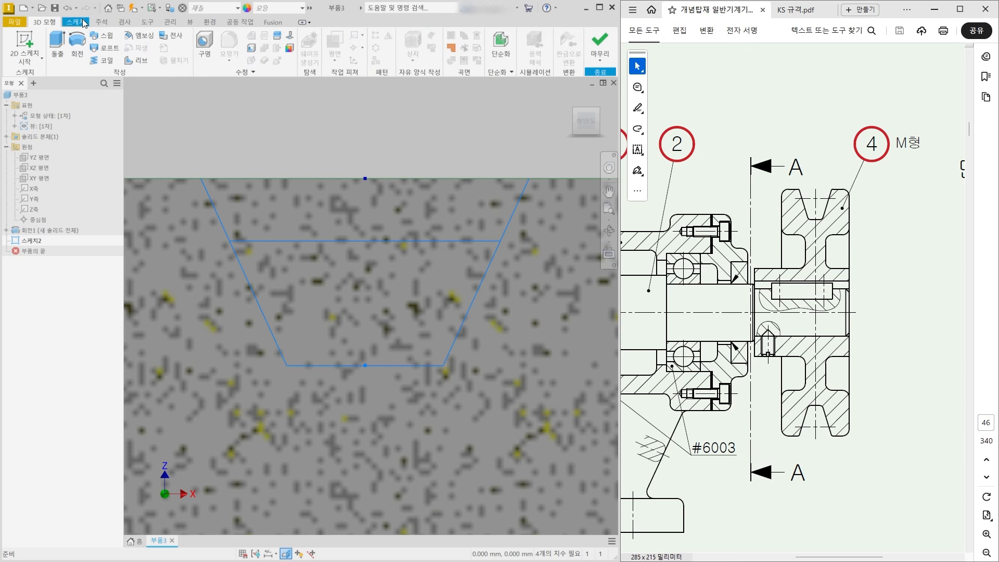
click(78, 23)
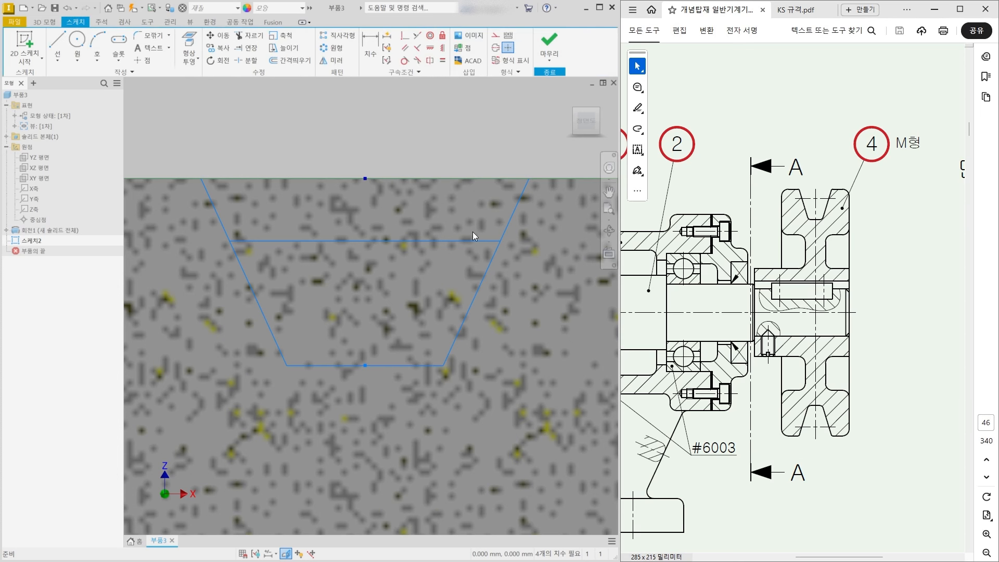
click(453, 242)
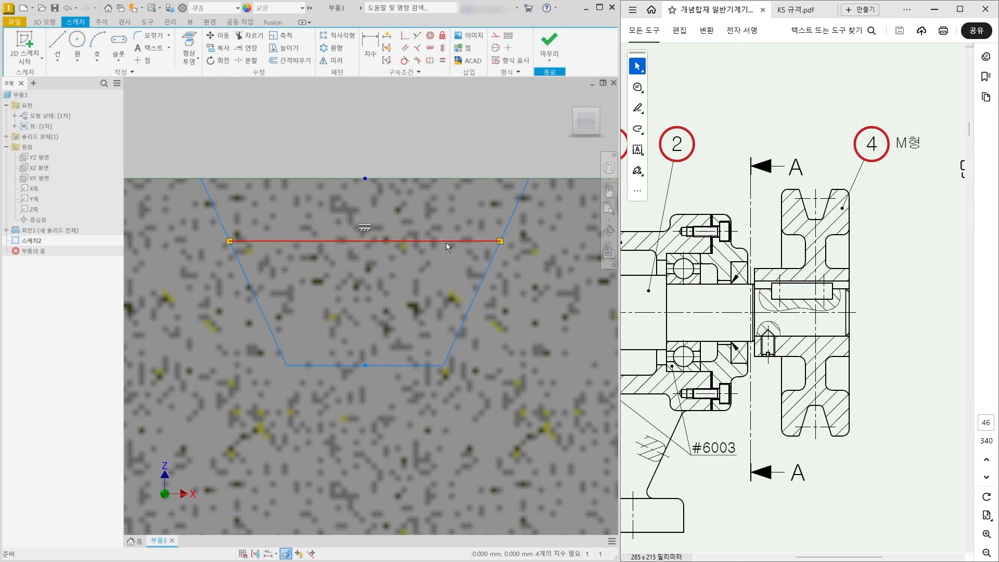
right_click(447, 244)
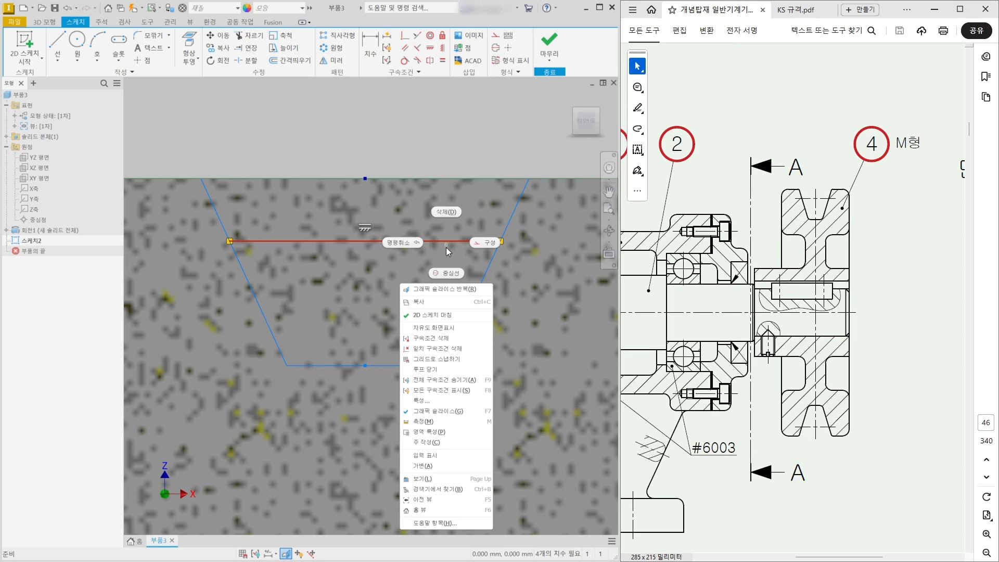
click(485, 244)
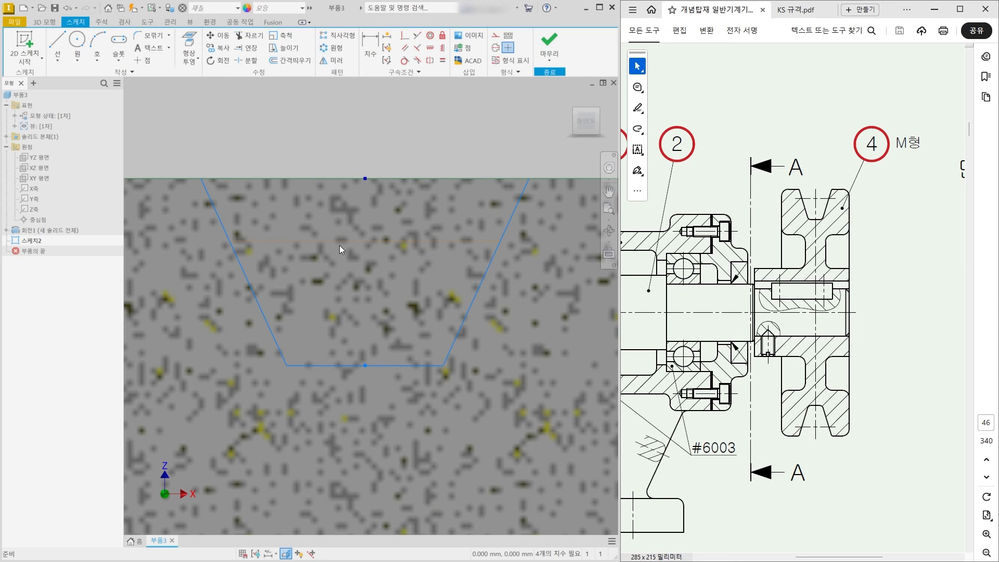
- Check the groove's profile region in Extrude, cancel the extrusion and return to the groove sketch
click(44, 22)
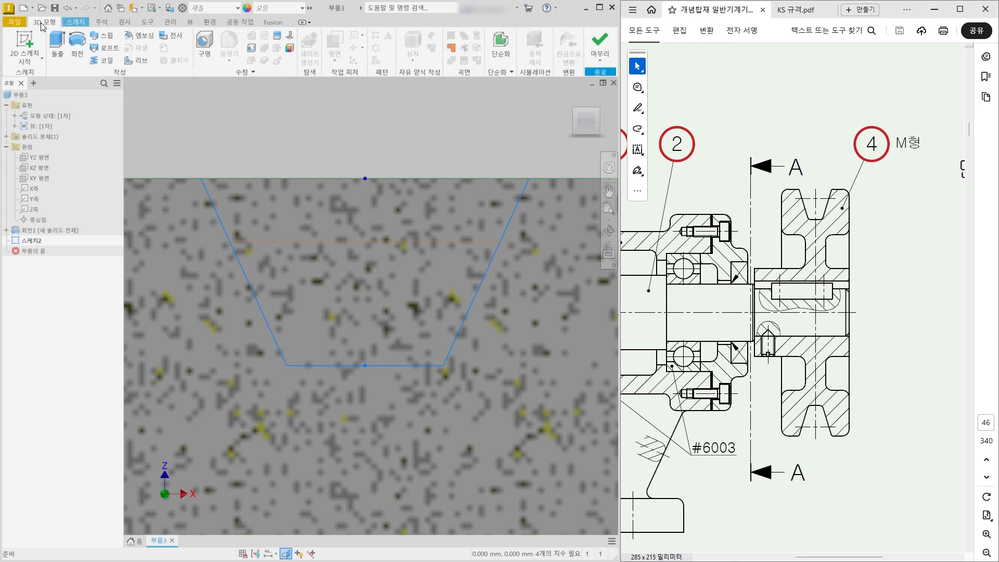
click(57, 55)
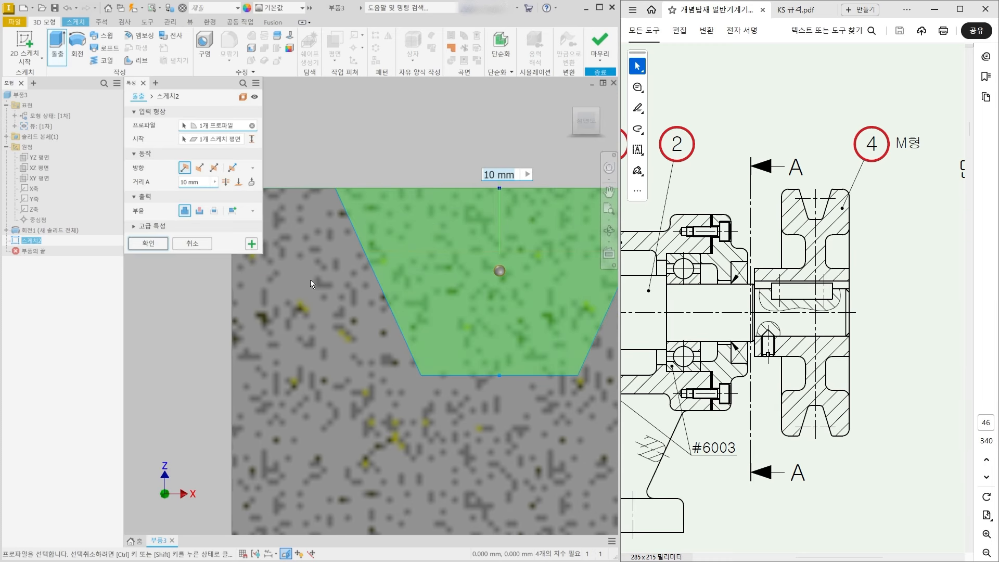
click(176, 243)
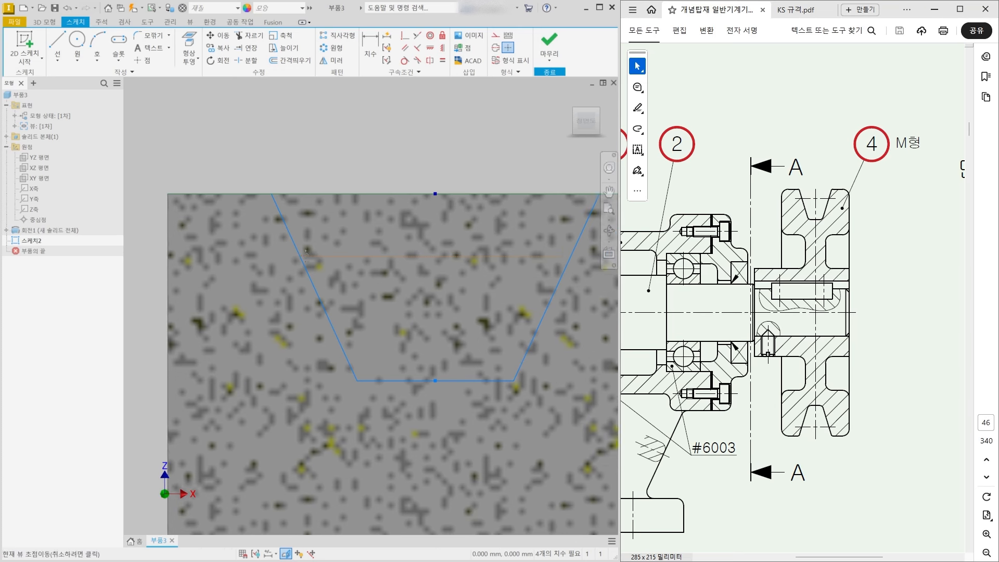
scroll(260, 261, up, 8)
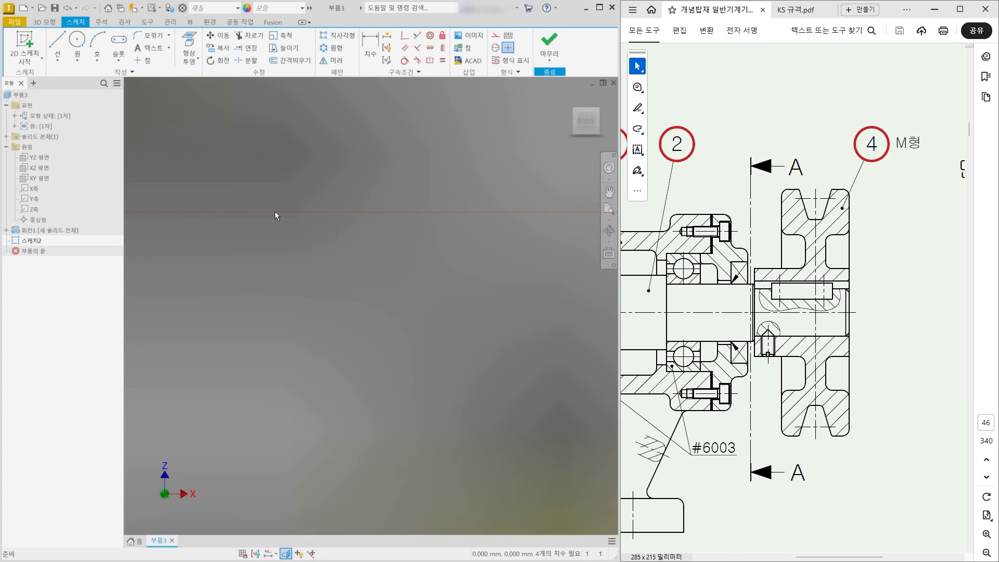
scroll(308, 222, down, 6)
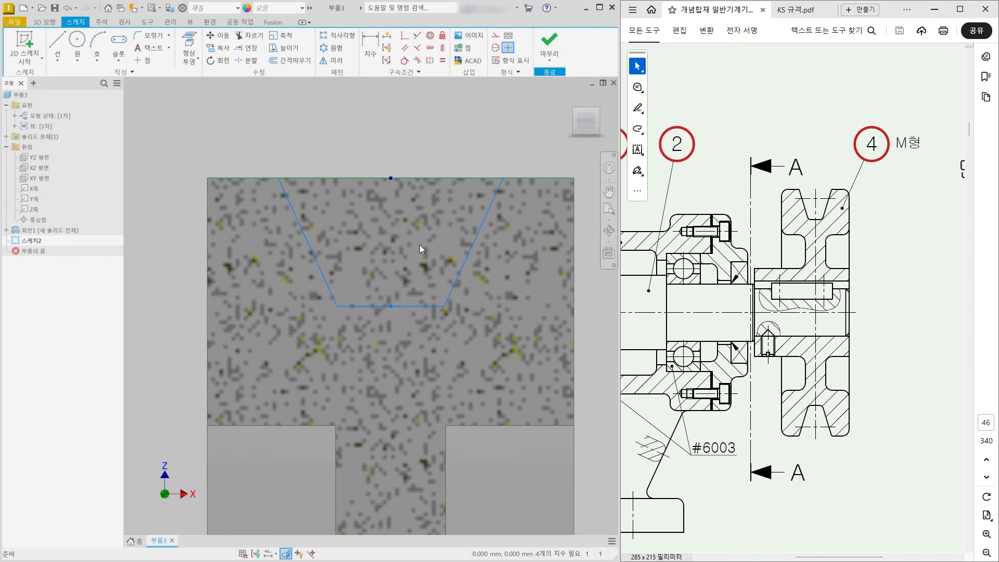
middle_drag(394, 254, 384, 253)
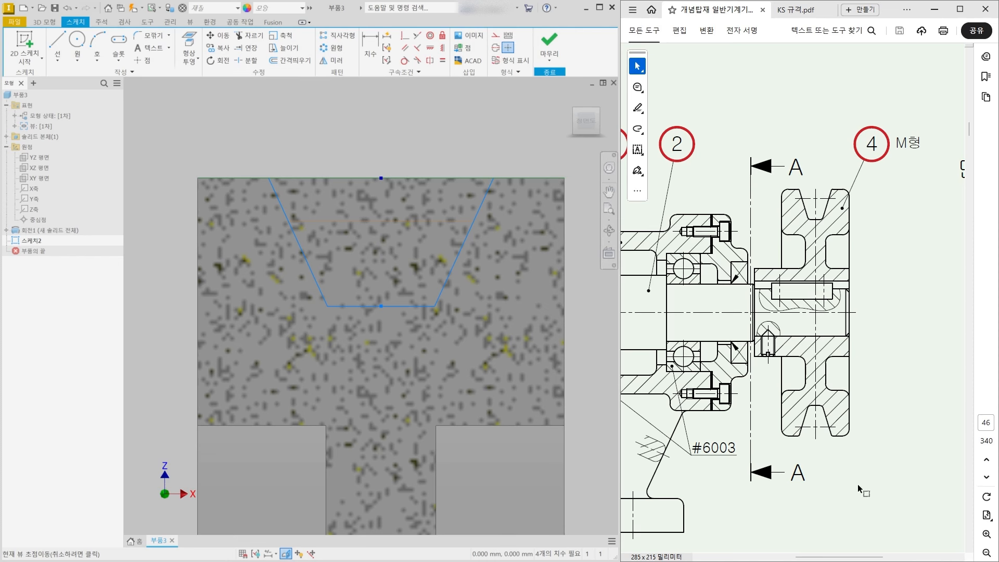
- Look up the V-belt pulley groove drawing in section 40 of KS 규격.pdf and examine its dimension symbols
click(794, 10)
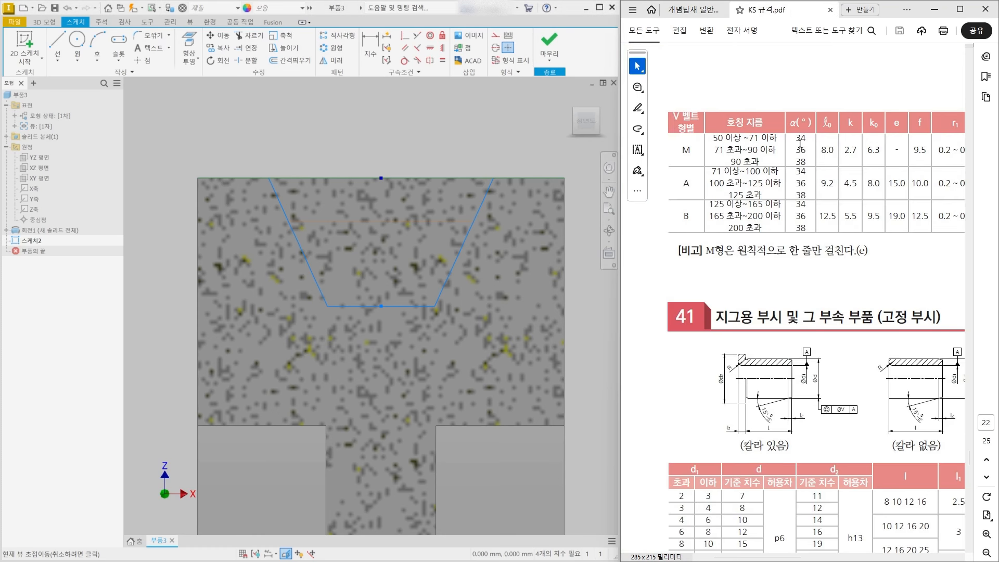
scroll(800, 144, up, 10)
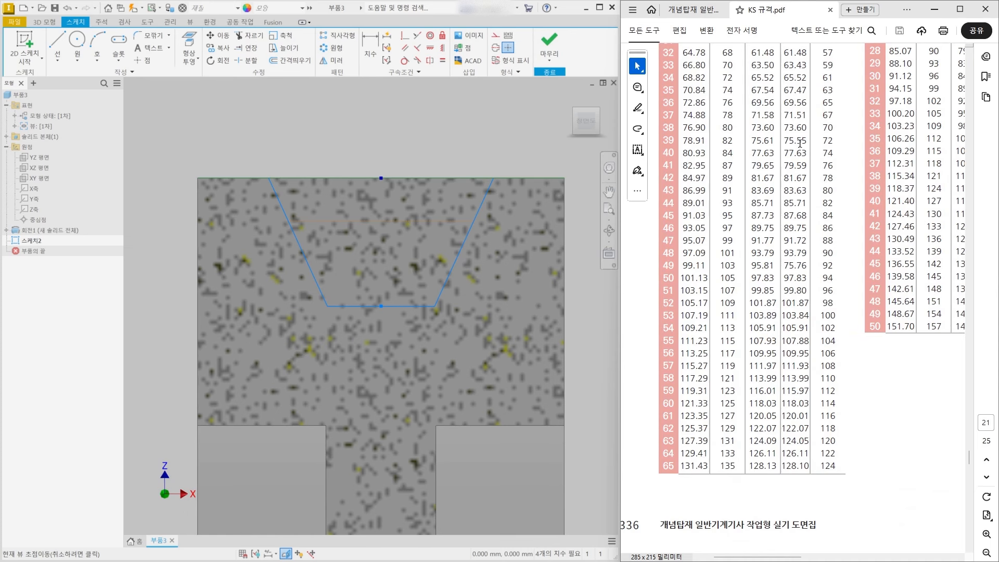
scroll(800, 144, down, 10)
scroll(800, 144, up, 10)
drag(789, 559, 900, 555)
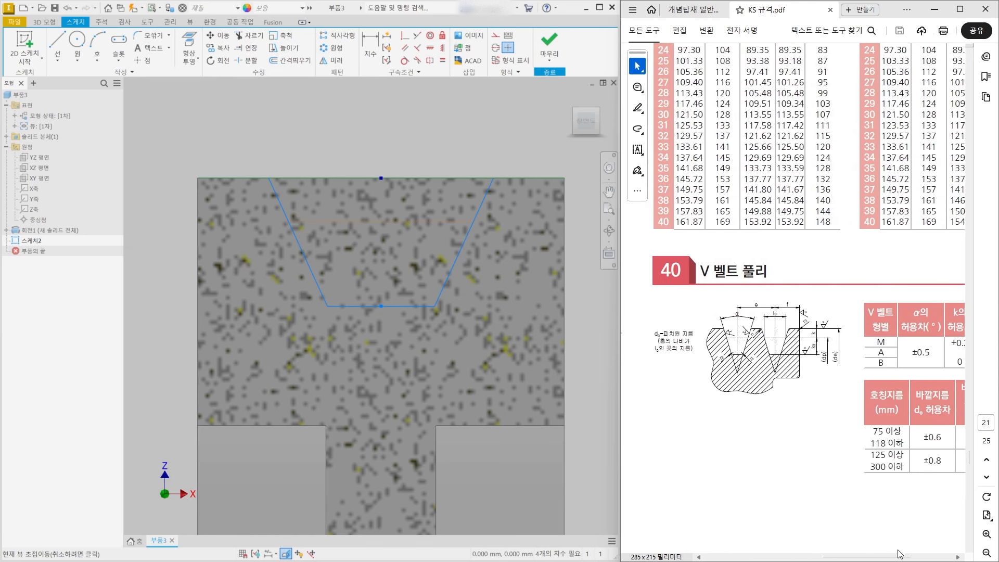
ctrl+scroll(777, 325, up, 5)
scroll(758, 370, down, 1)
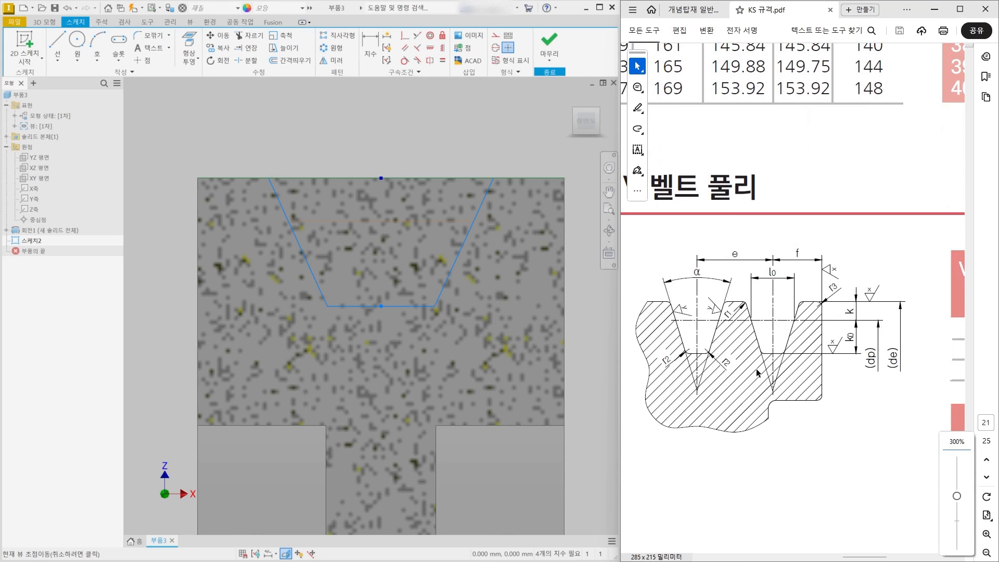
scroll(758, 372, down, 1)
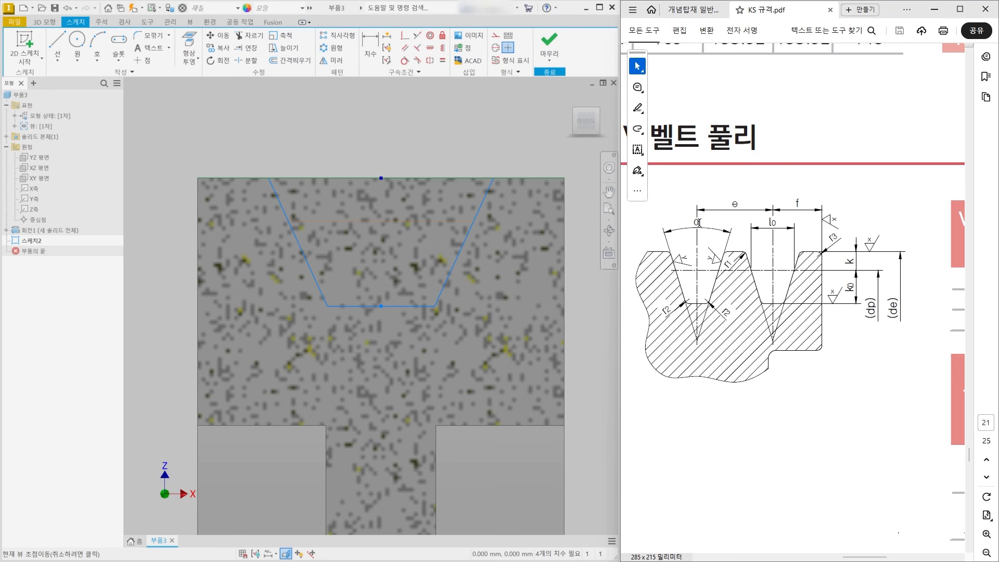
- Dimension the angle between the groove's two sloped sides as 34°, placed above the rim
click(369, 48)
click(286, 213)
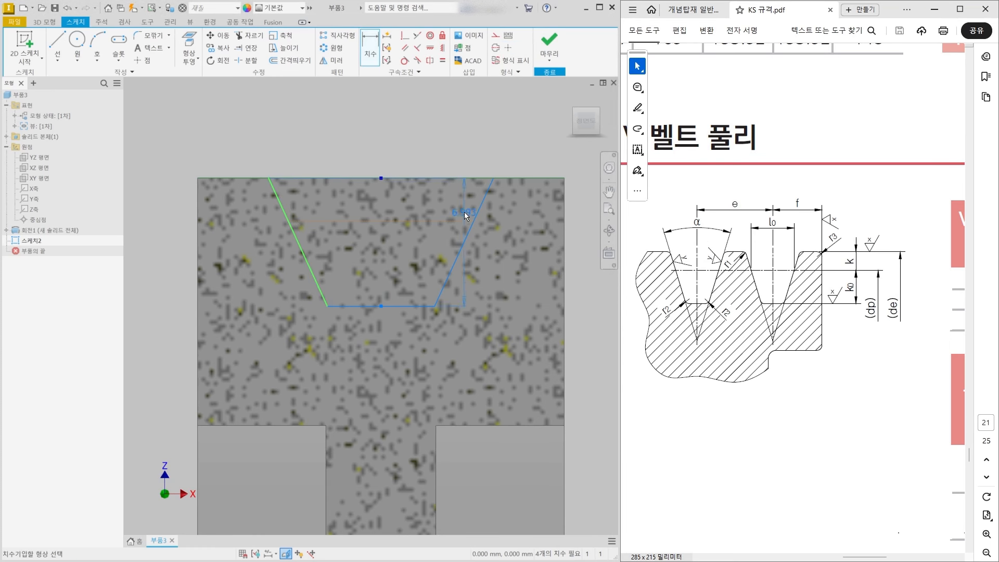
click(451, 270)
middle_drag(376, 133, 369, 188)
click(357, 170)
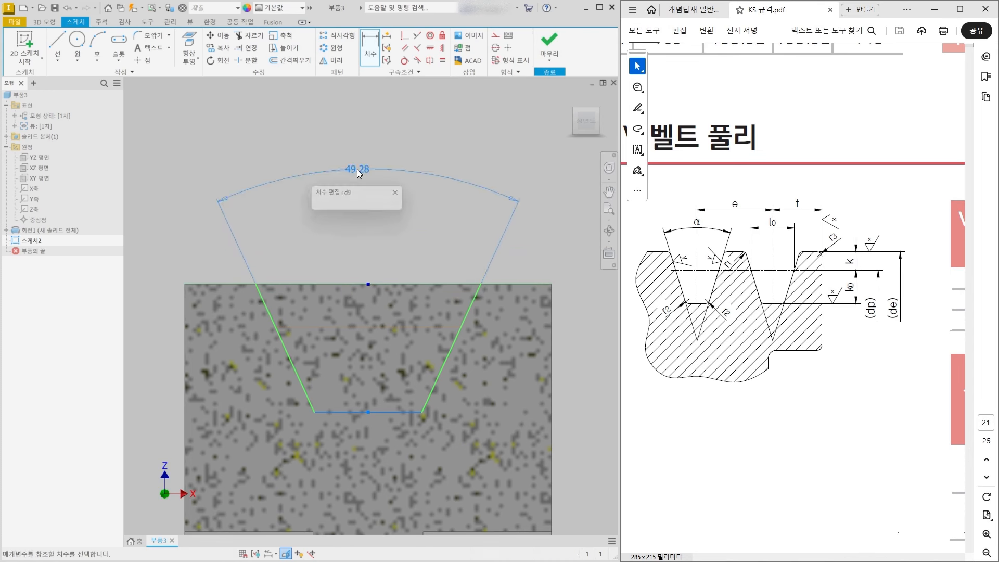
text(34)
key(Return)
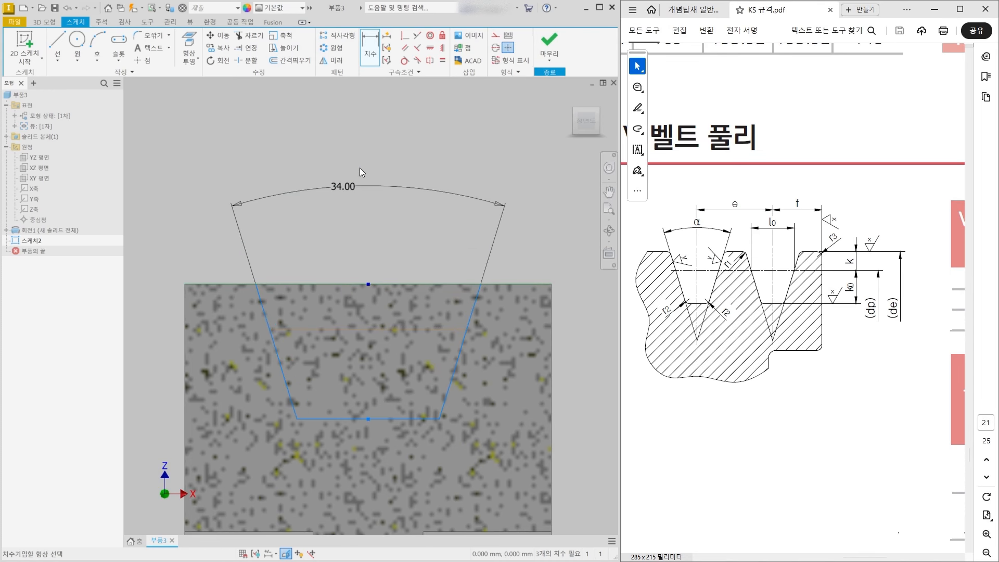
- Examine the M-type row of the V-belt pulley table in KS 규격.pdf and match its α, l0, k and k0 columns to the groove drawing
click(692, 10)
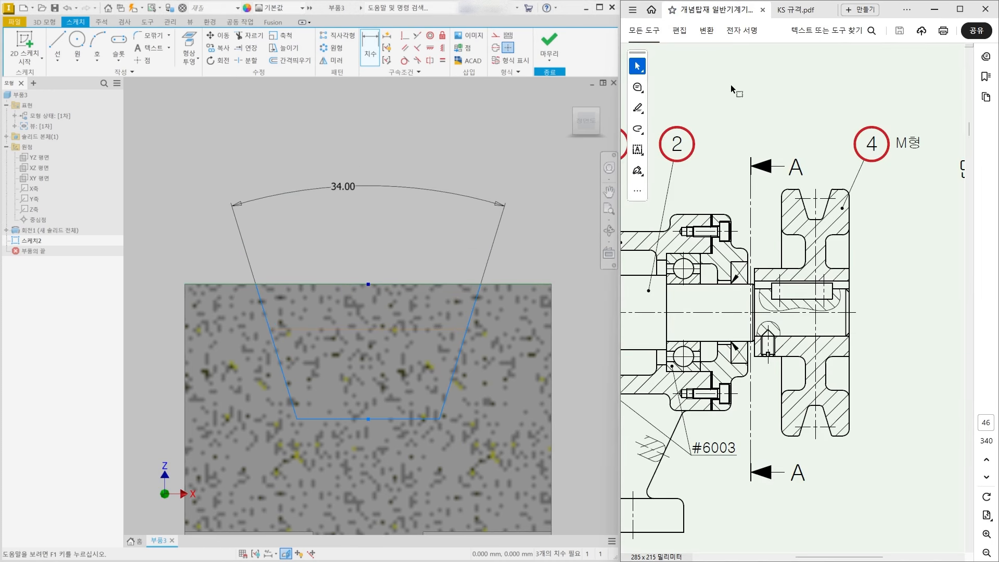
click(787, 12)
scroll(866, 367, down, 3)
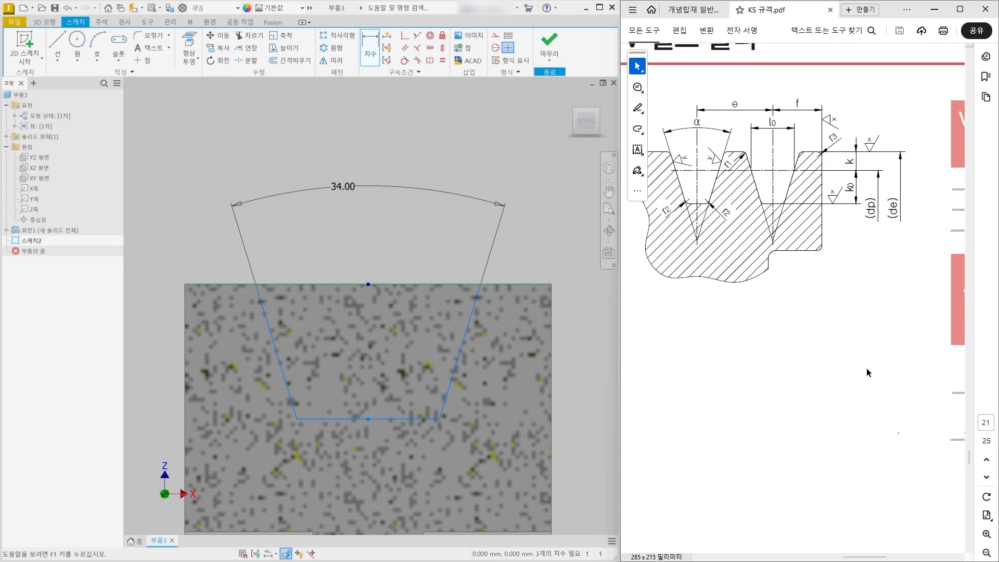
scroll(867, 368, down, 3)
ctrl+scroll(867, 368, down, 3)
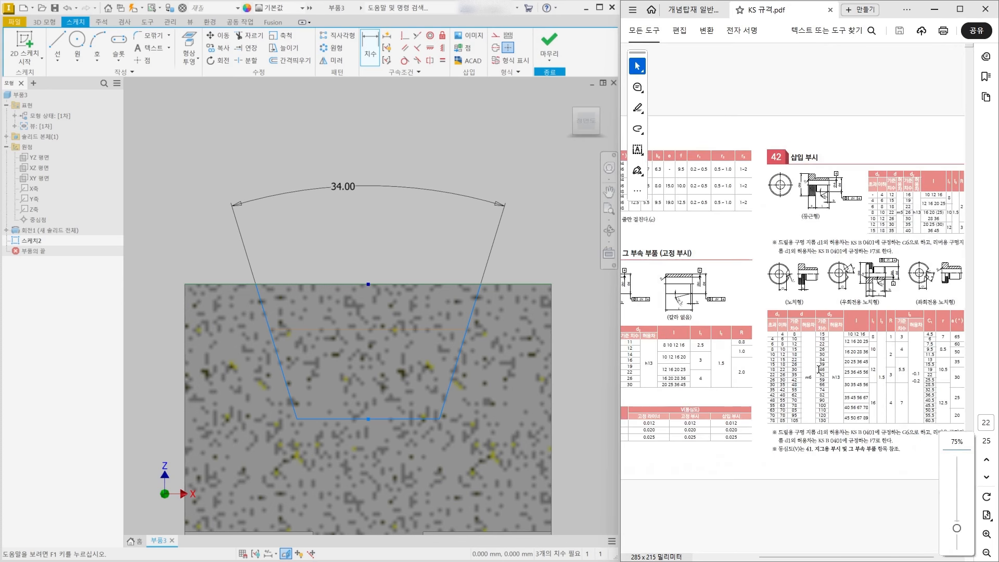
ctrl+scroll(714, 69, up, 3)
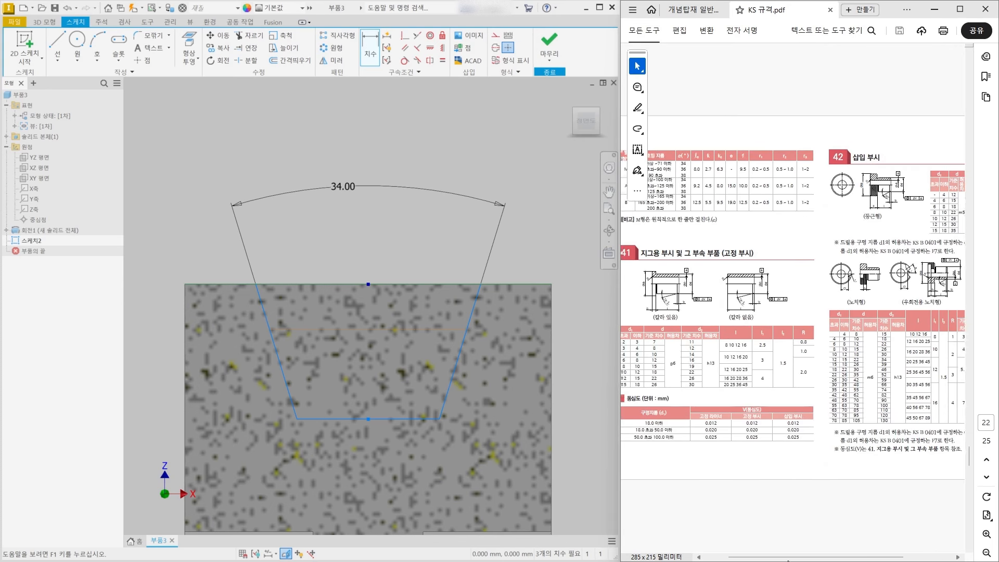
scroll(690, 71, up, 10)
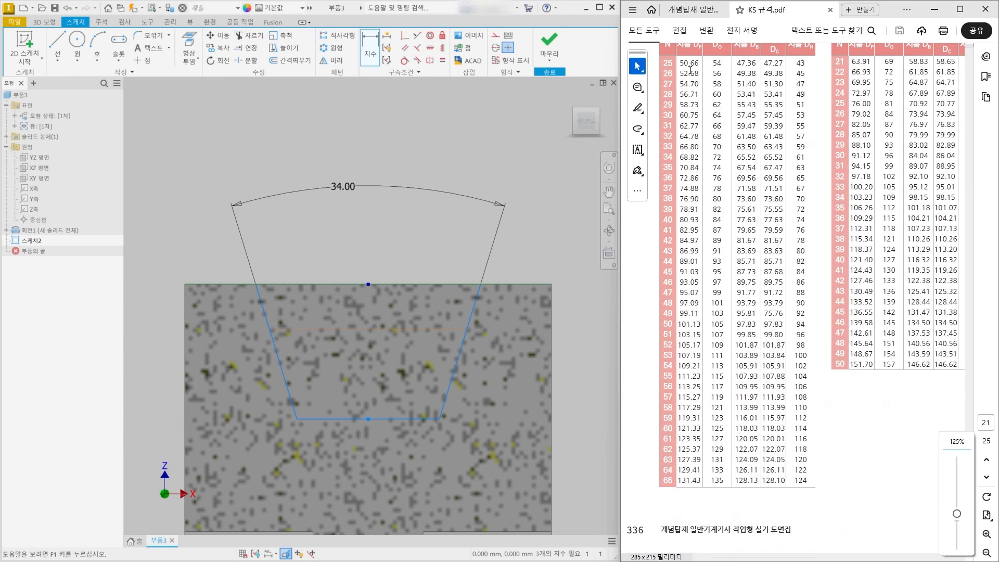
scroll(699, 106, down, 10)
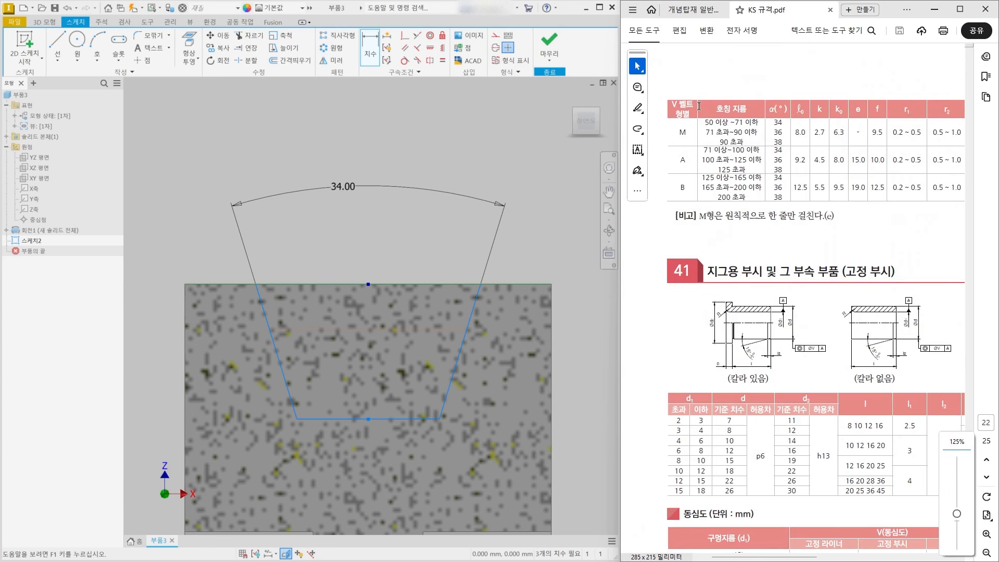
ctrl+scroll(678, 64, up, 1)
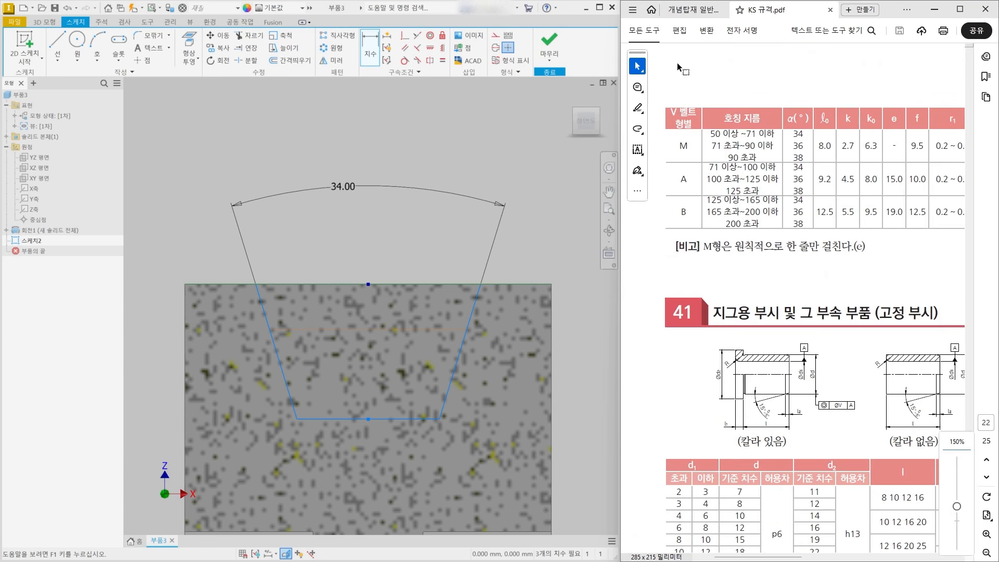
ctrl+scroll(678, 67, up, 1)
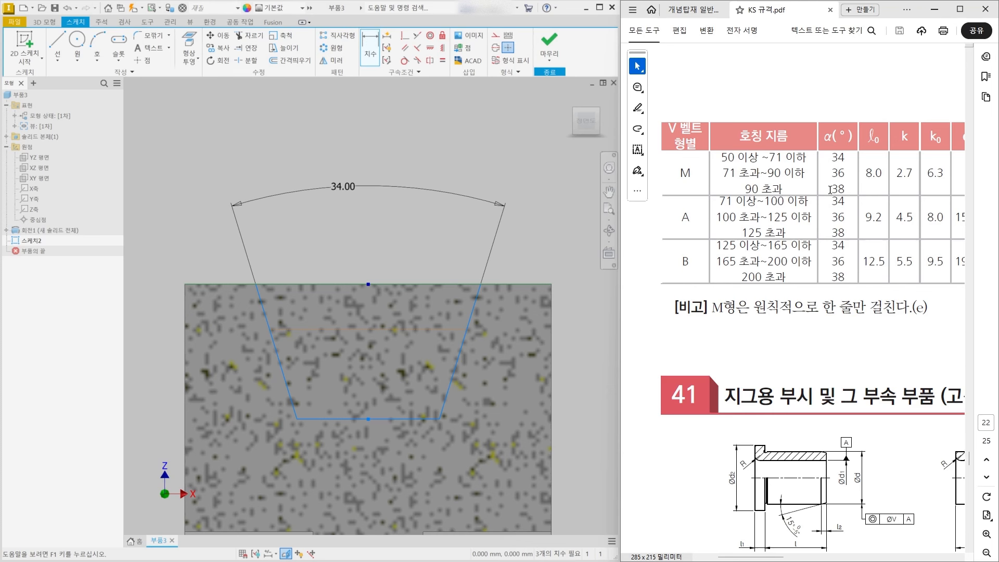
ctrl+scroll(705, 239, down, 5)
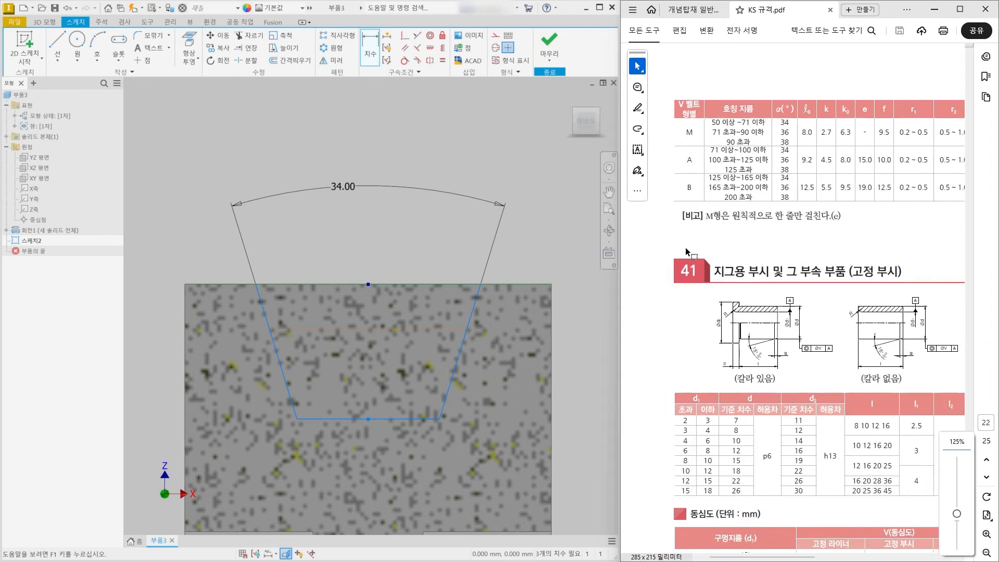
scroll(687, 253, up, 6)
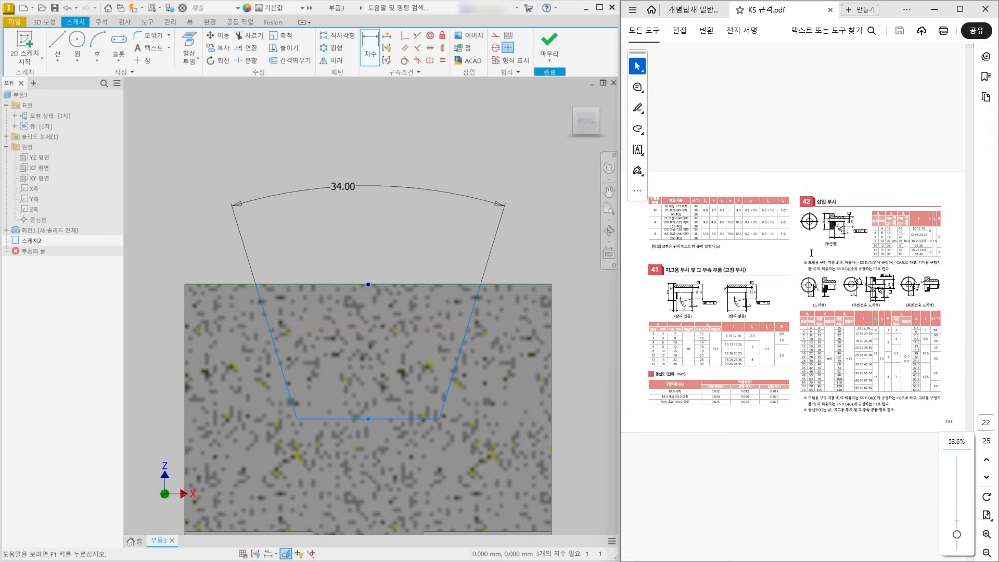
ctrl+scroll(812, 383, up, 6)
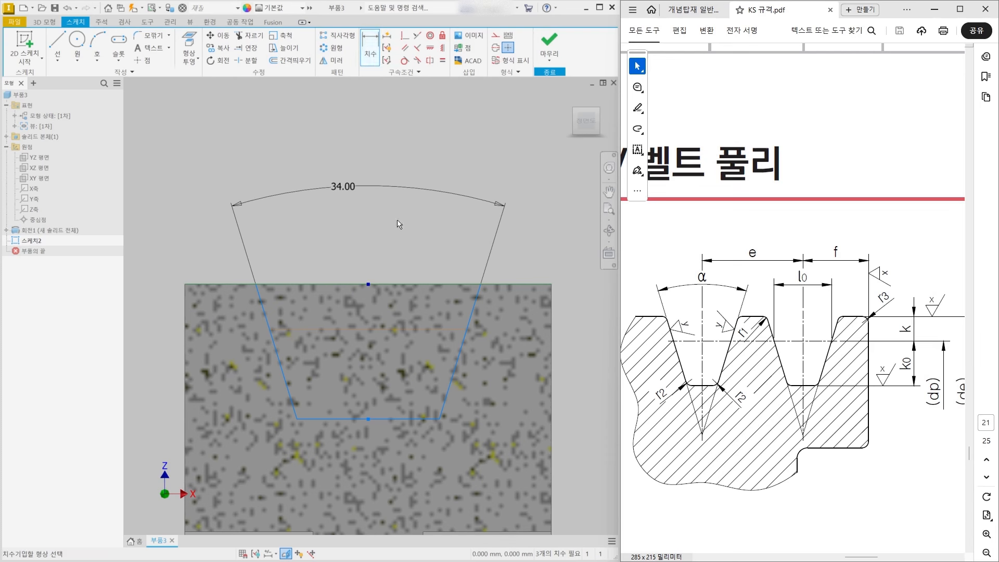
- Dimension the horizontal construction line across the groove as 8 mm and center the 34° angle dimension's text above it
click(404, 330)
click(366, 233)
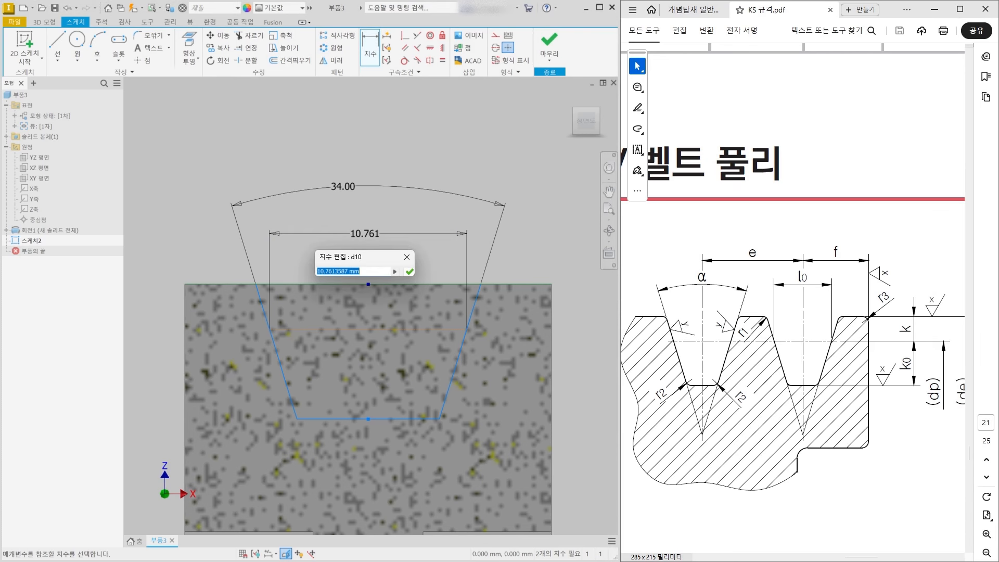
text(8)
key(Return)
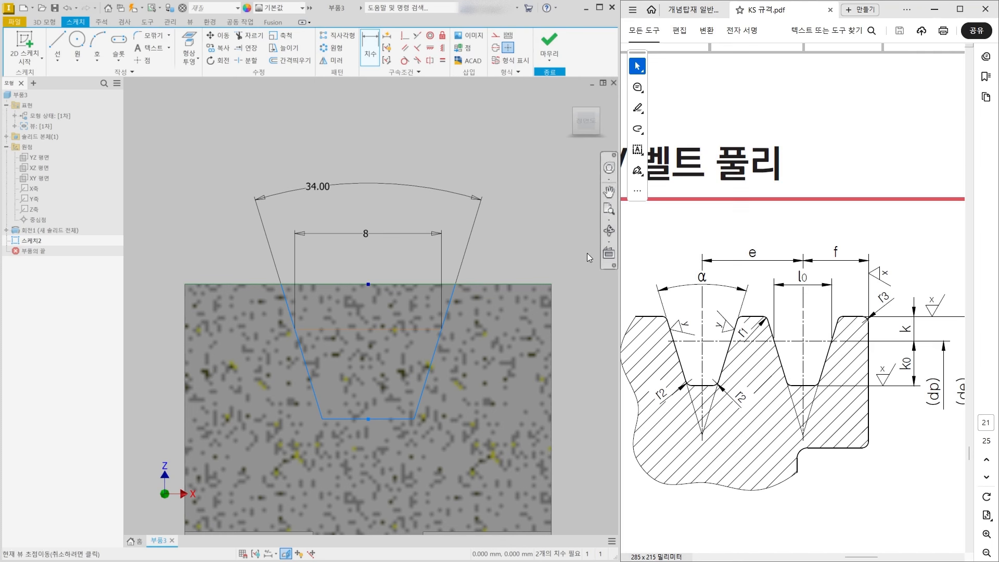
click(326, 189)
key(Escape)
drag(326, 189, 365, 187)
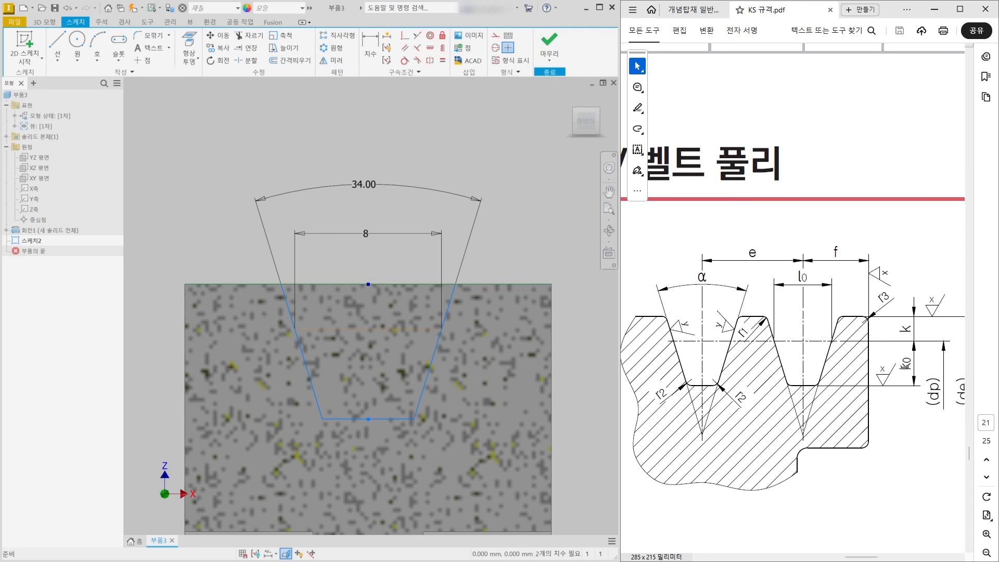
- Examine the k and k0 symbols on the V-belt pulley drawing in KS 규격.pdf and look up their M-type values in the table
scroll(895, 326, down, 3)
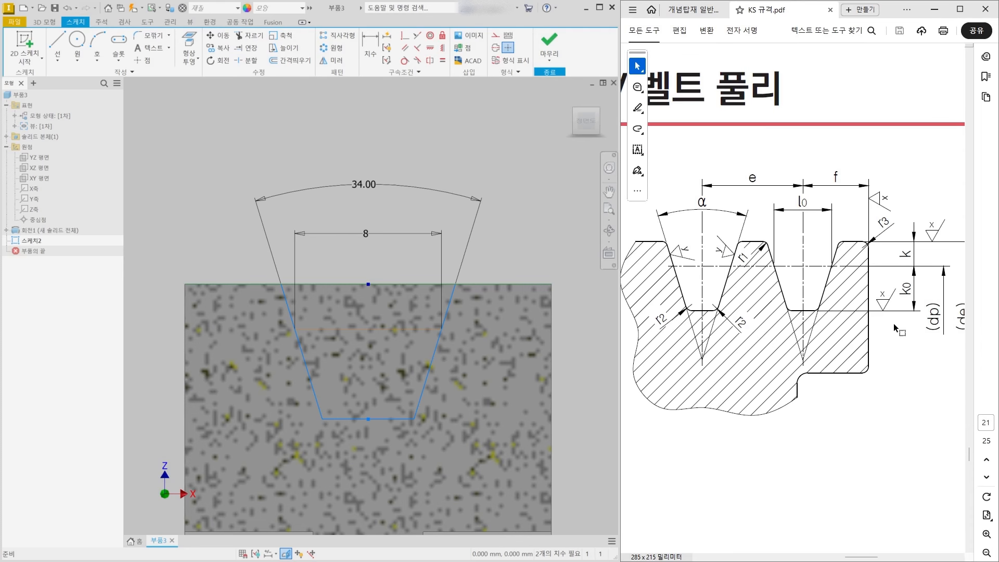
ctrl+scroll(907, 346, down, 1)
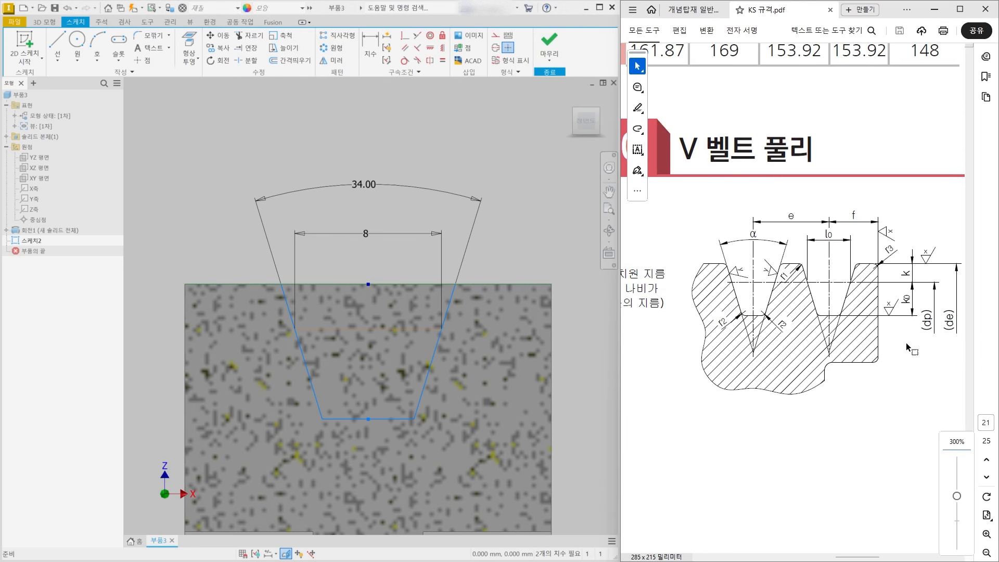
ctrl+scroll(910, 307, down, 4)
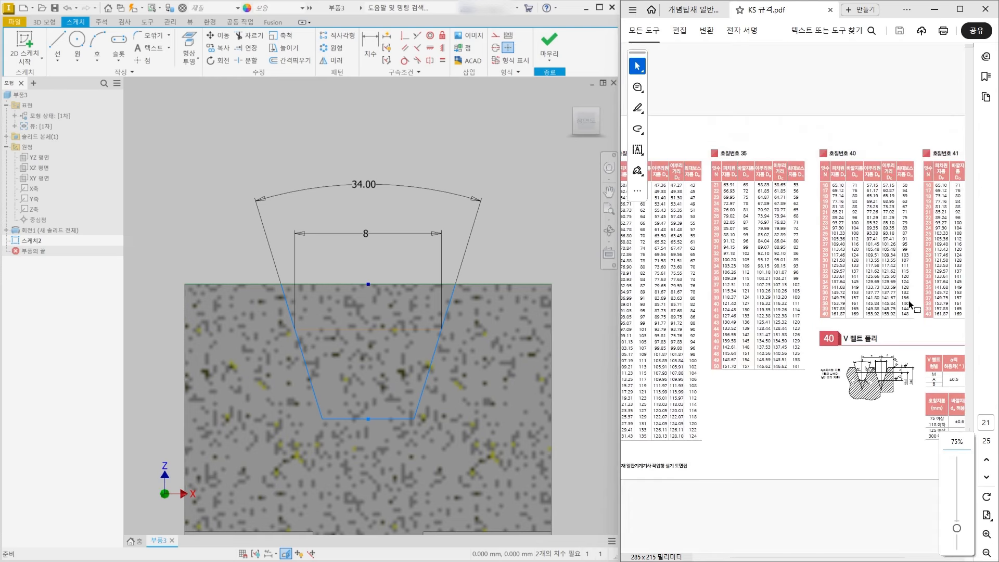
ctrl+scroll(909, 308, down, 1)
scroll(648, 207, down, 5)
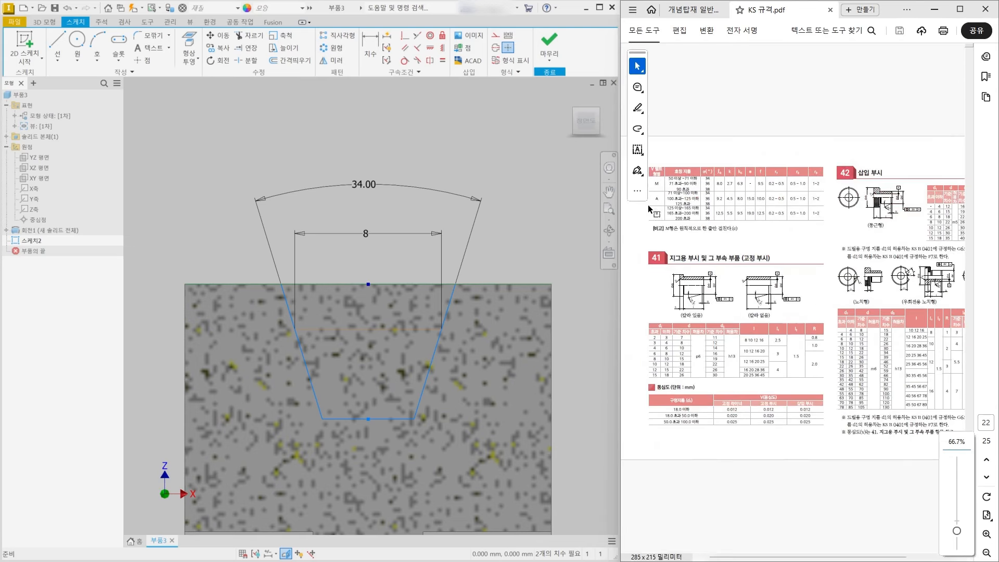
ctrl+scroll(772, 185, up, 6)
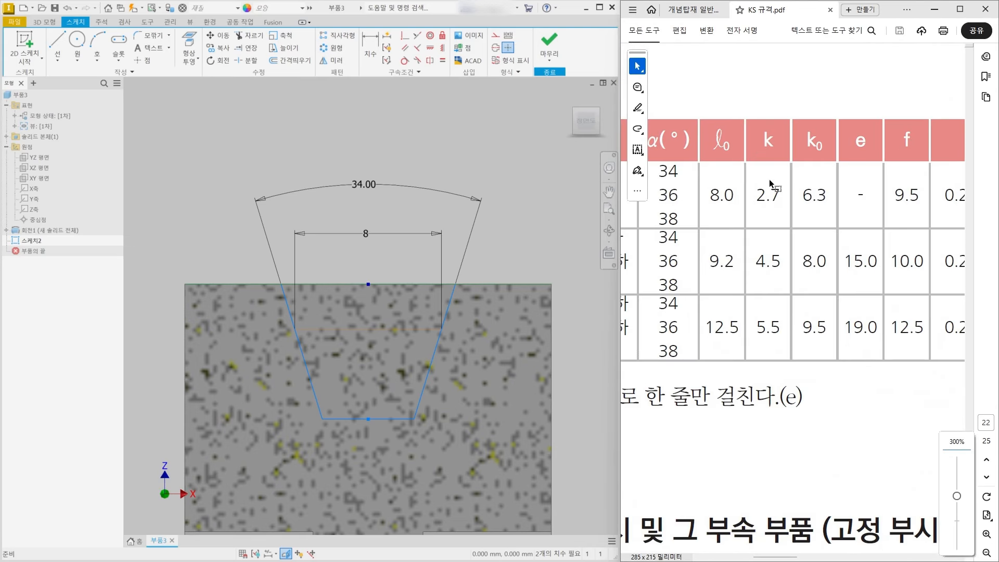
ctrl+scroll(778, 197, down, 1)
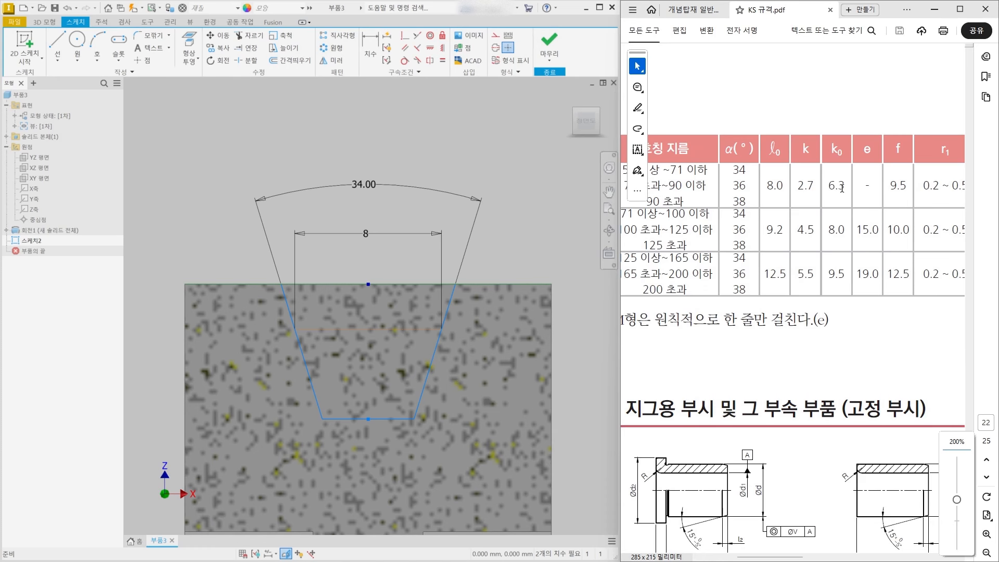
- Dimension the vertical distance from the rim's top edge to the groove's horizontal construction line as 2.7 mm, placed beside the rim
middle_drag(327, 227, 242, 191)
key(d)
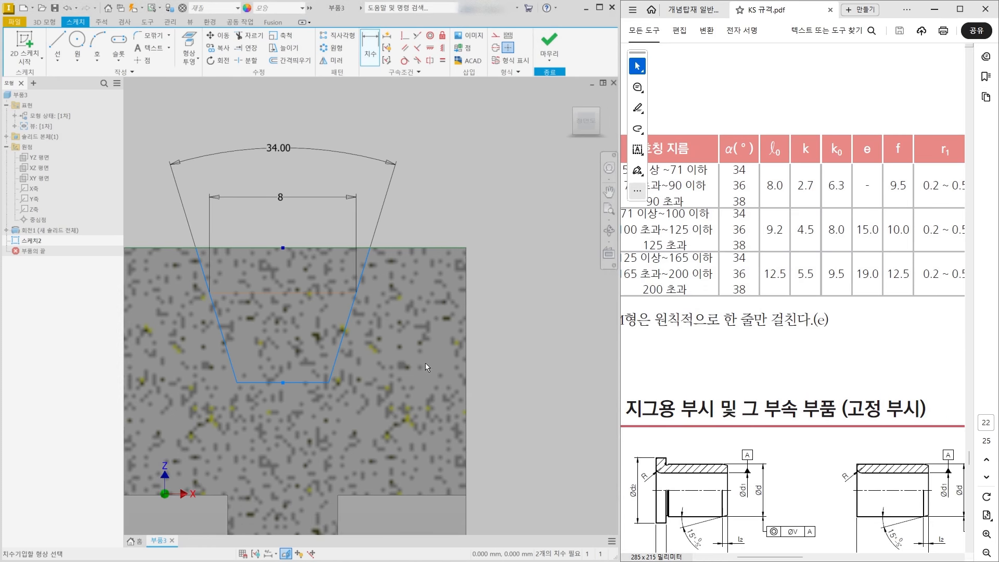
click(428, 248)
click(333, 293)
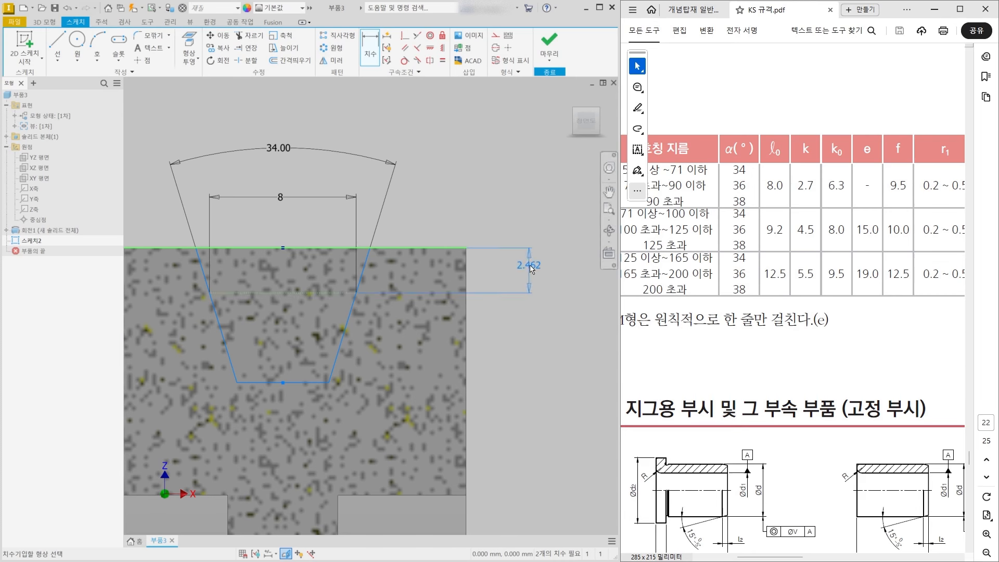
click(522, 269)
text(2.7)
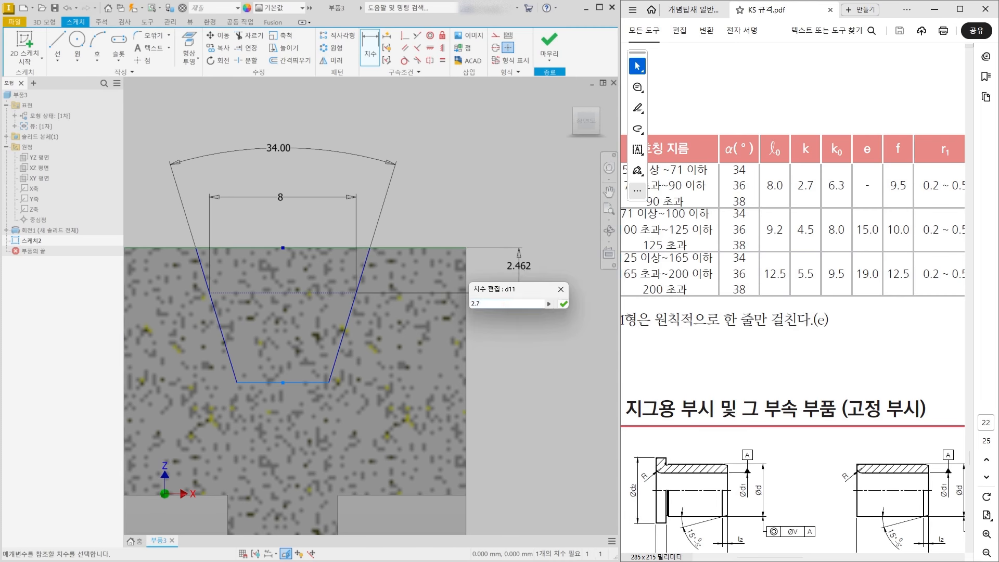
key(Return)
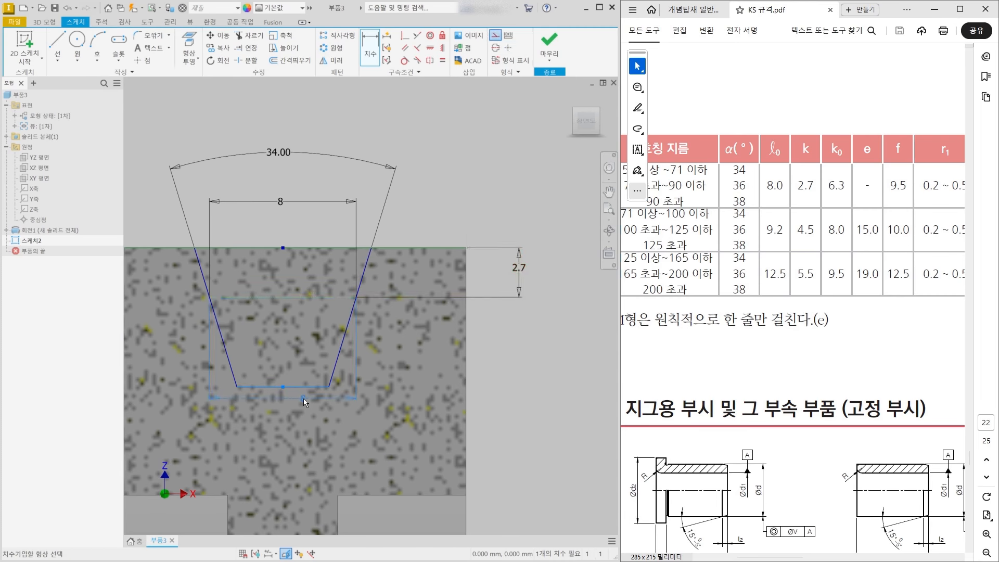
- Dimension the vertical distance from the construction line to the groove's bottom line as 6.3 mm, aligned below the 2.7 mm dimension
click(309, 387)
click(518, 336)
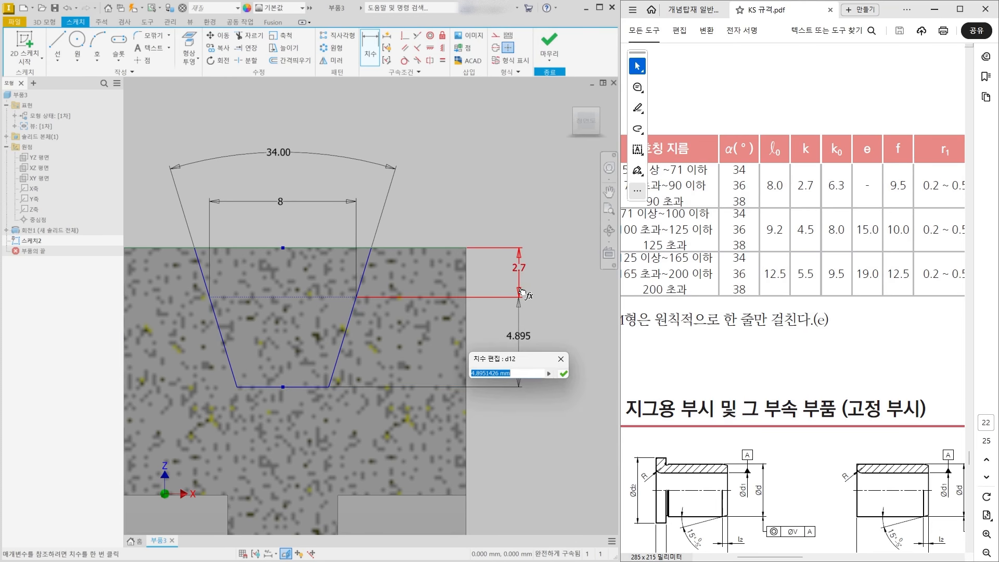
text(6.3)
key(Return)
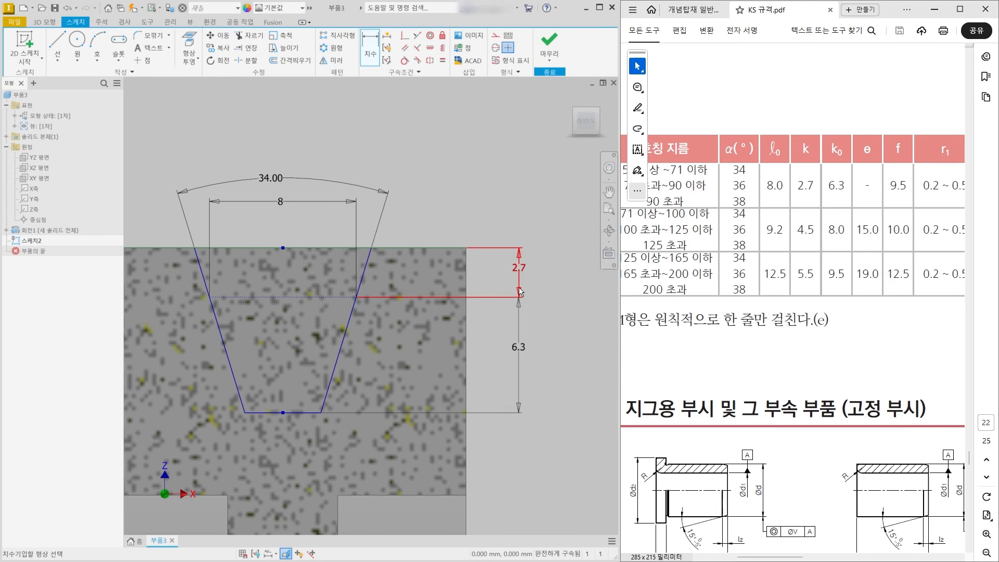
- Check the M-type f value in the KS 규격.pdf table against the V-belt pulley drawing and the dimensioned groove sketch
scroll(520, 291, up, 3)
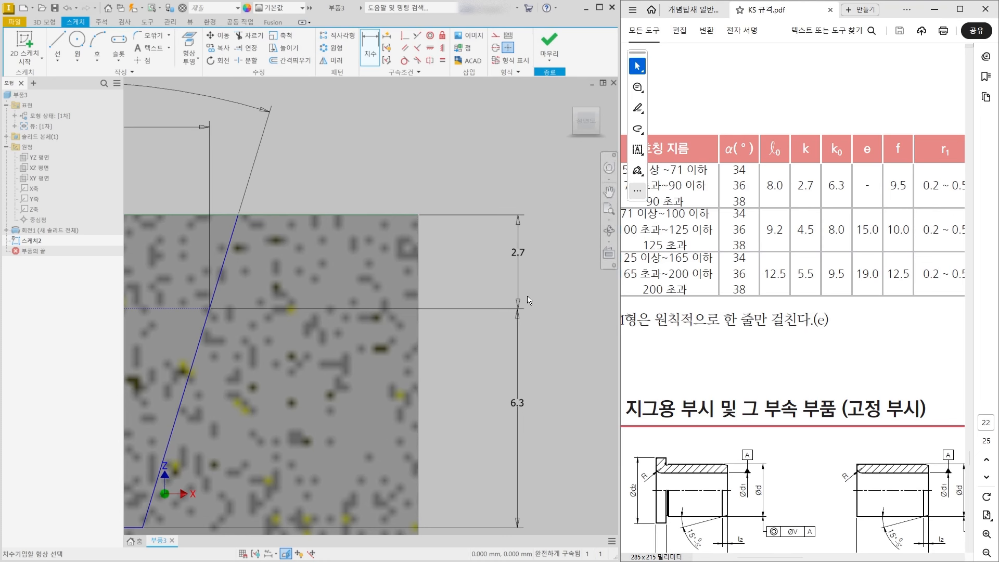
scroll(527, 296, down, 4)
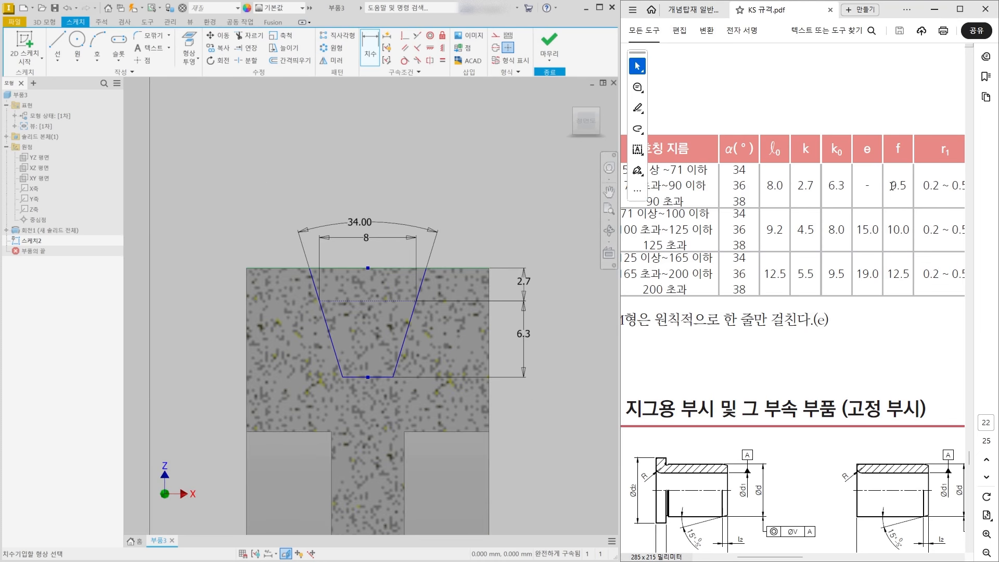
ctrl+scroll(713, 286, down, 3)
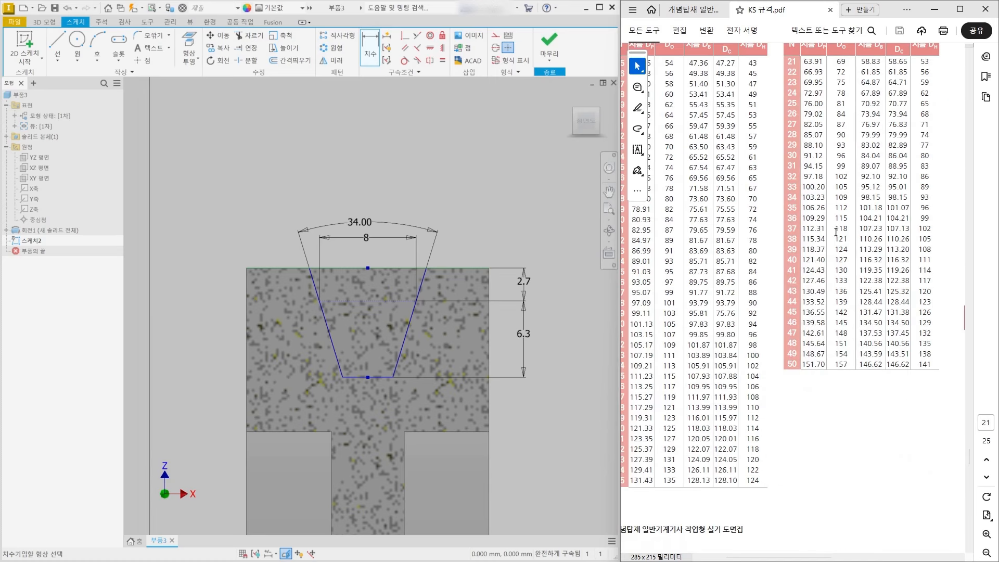
scroll(821, 237, up, 5)
ctrl+scroll(796, 290, down, 2)
ctrl+scroll(909, 384, up, 8)
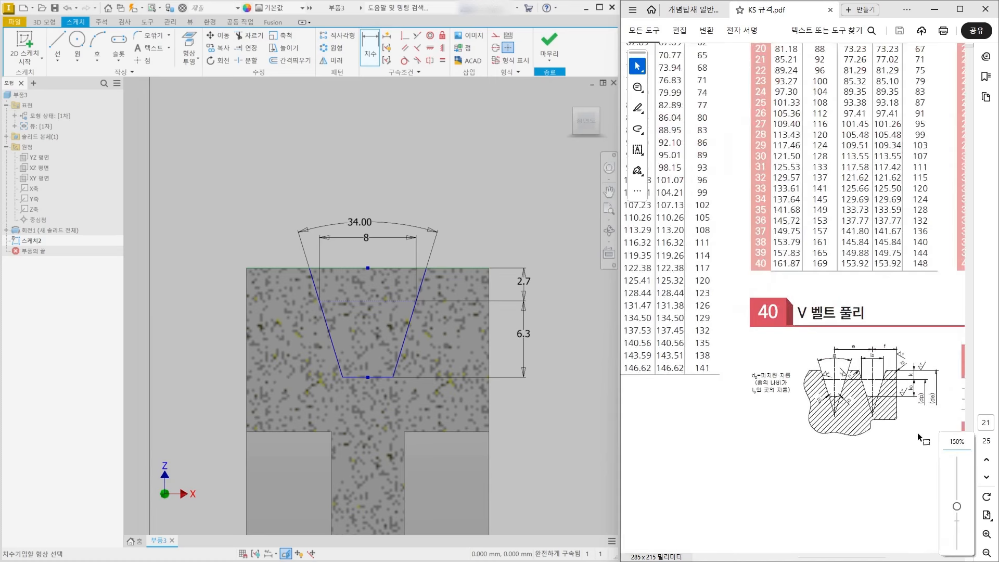
ctrl+scroll(837, 428, down, 1)
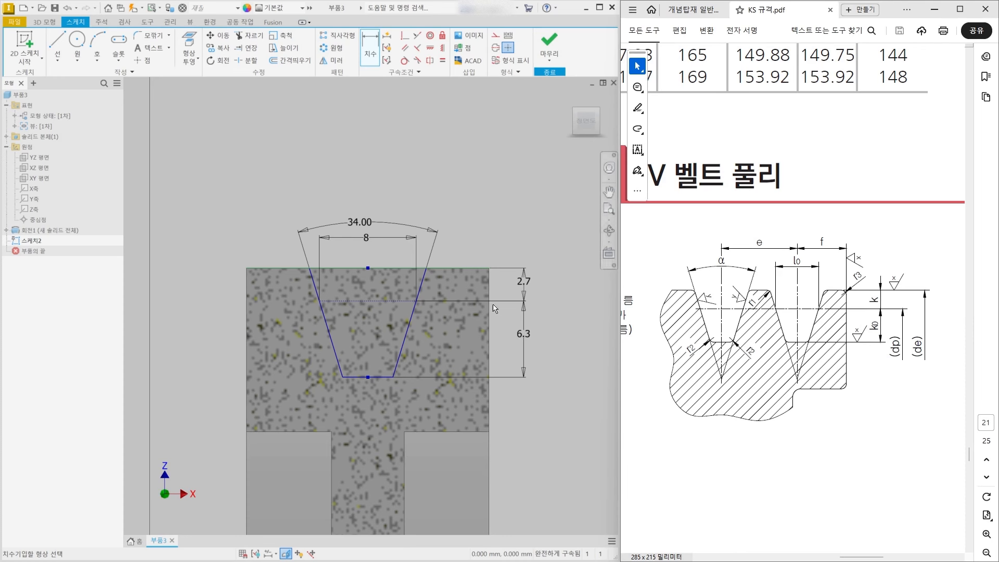
scroll(495, 308, down, 3)
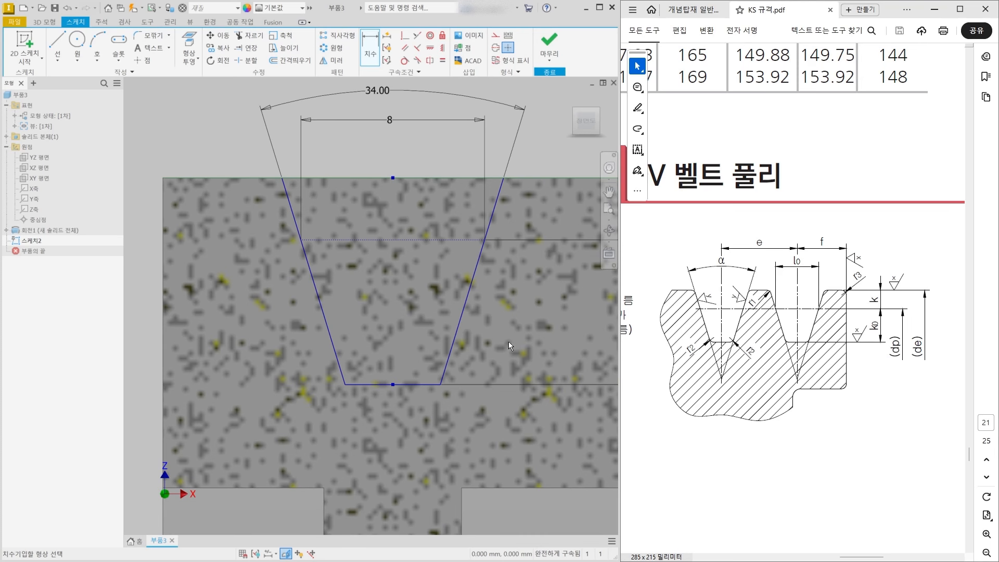
scroll(219, 242, up, 2)
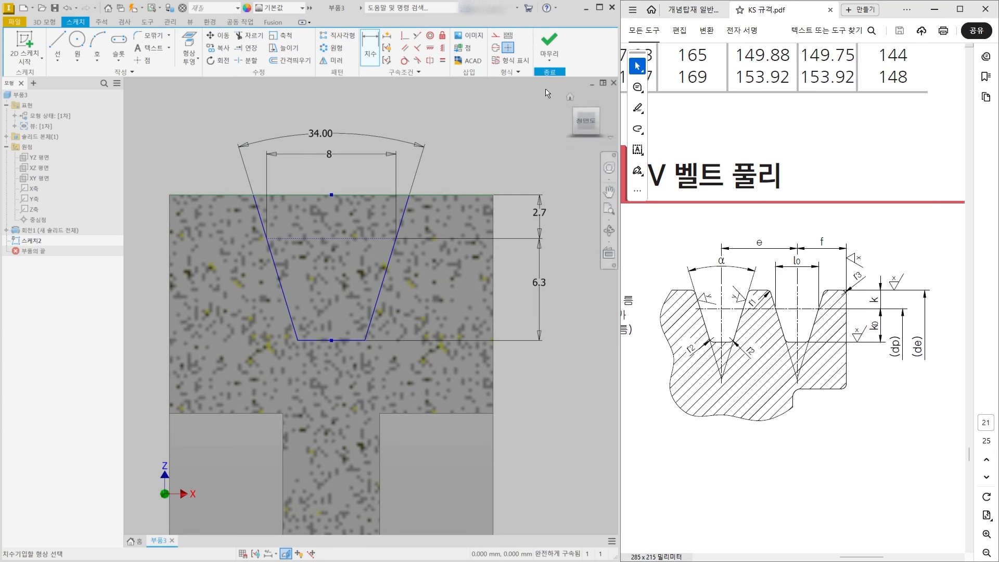
- Finish the groove sketch and revolve its profile 360° as a cut around the pulley rim, then view the pulley from the front
click(557, 37)
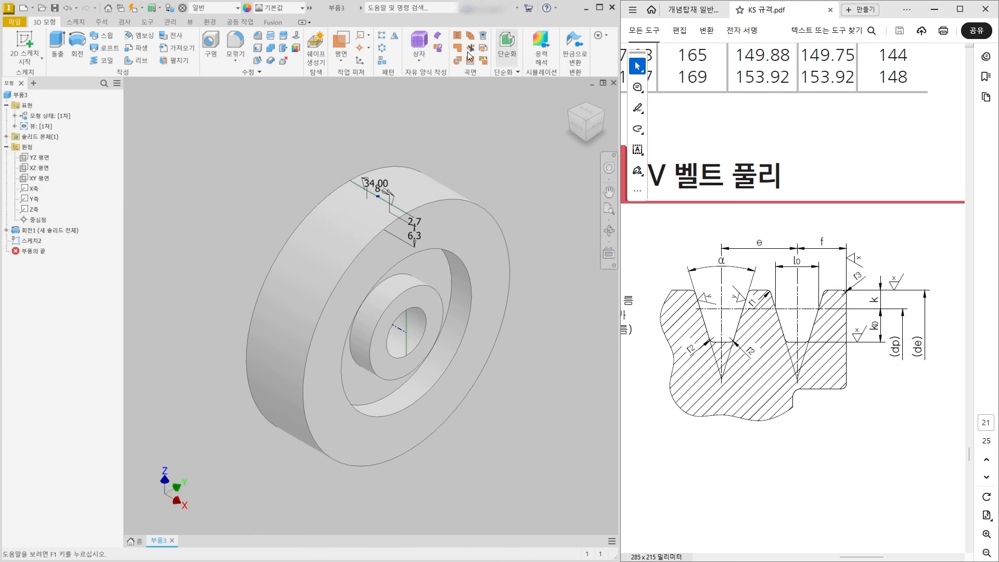
click(78, 49)
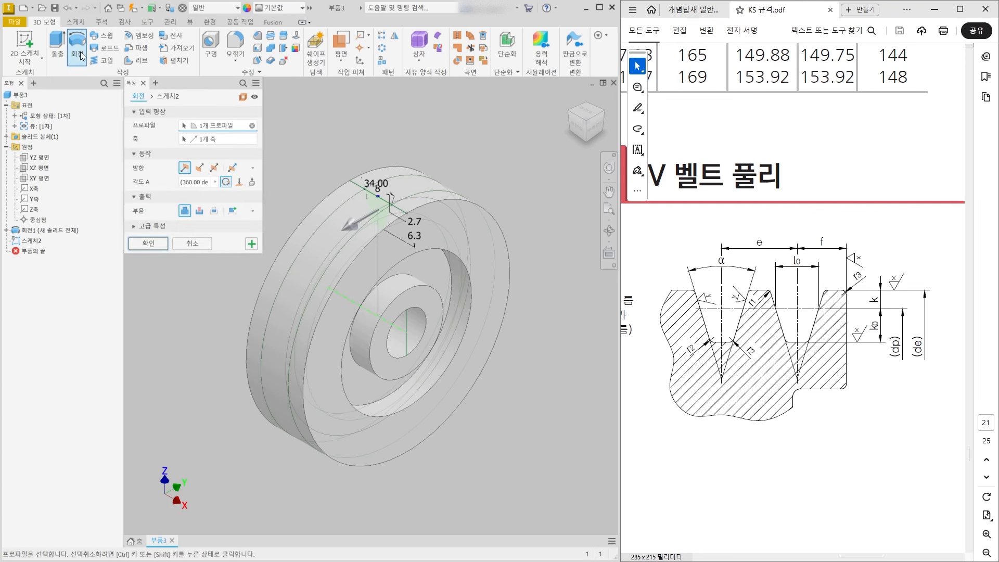
click(199, 212)
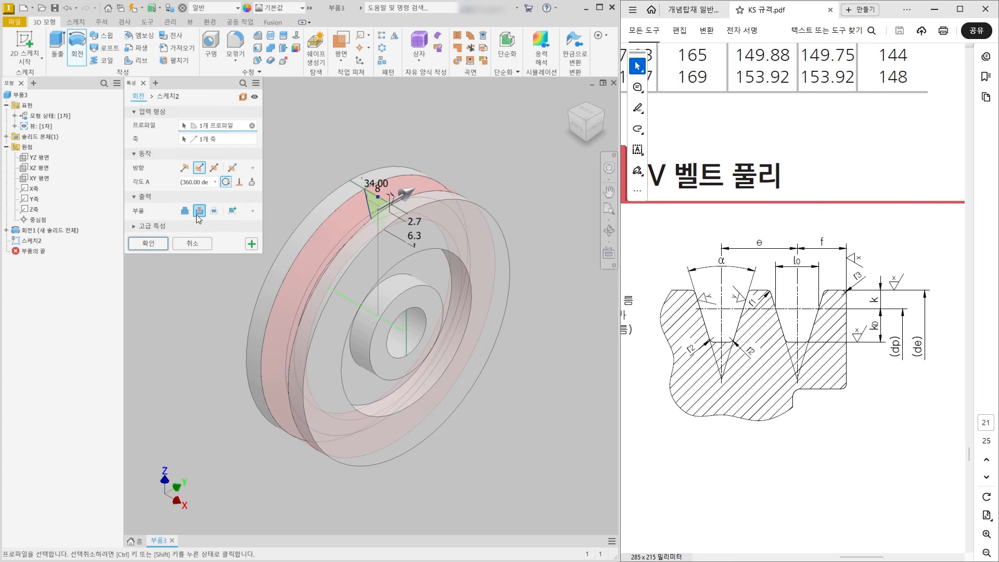
click(149, 243)
shift+middle_drag(224, 249, 440, 188)
click(583, 127)
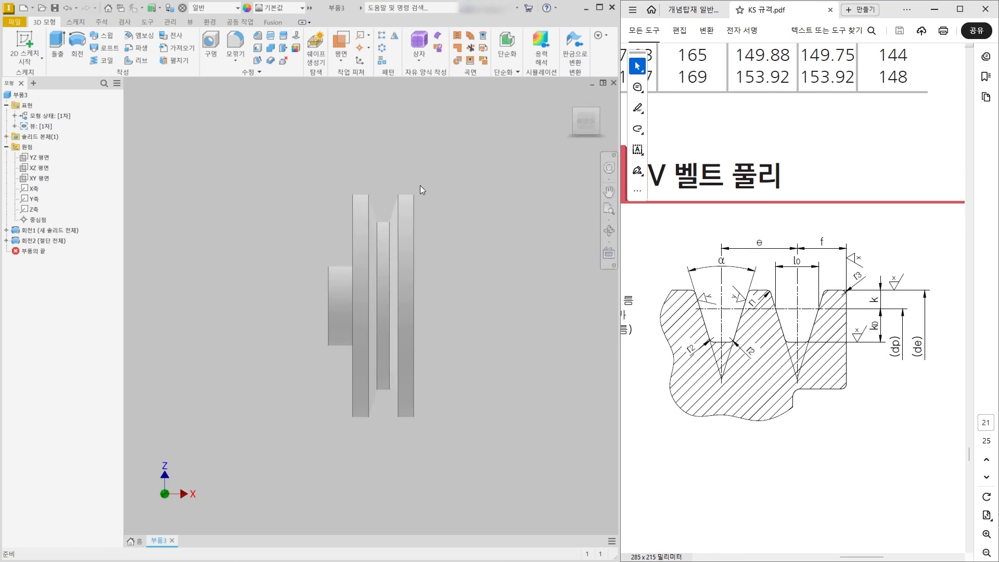
- Locate radii r1, r2 and r3 on the V-belt pulley drawing in KS 규격.pdf and look up their M-type ranges in the table
scroll(370, 203, down, 5)
click(873, 413)
ctrl+scroll(827, 350, up, 2)
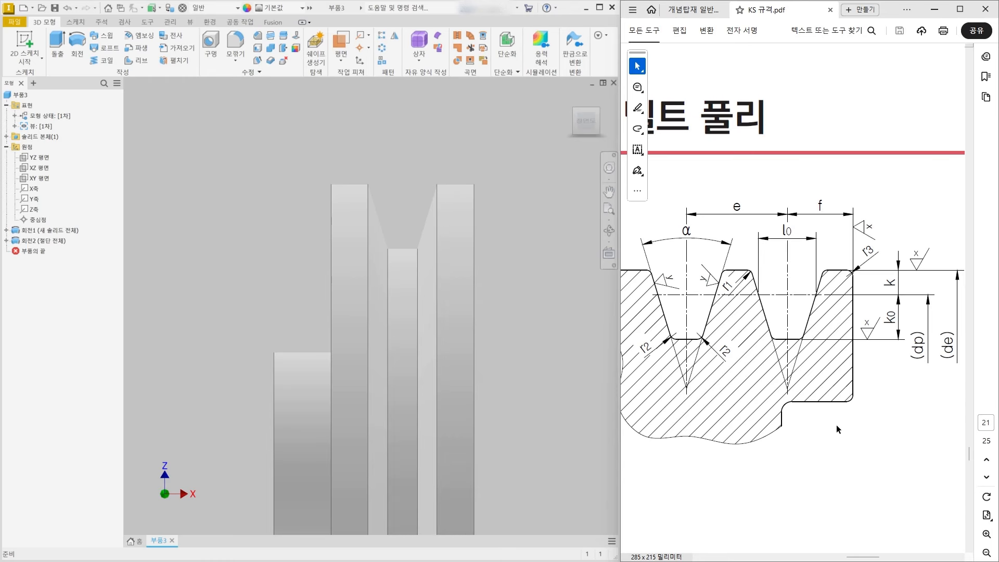
ctrl+scroll(848, 309, down, 5)
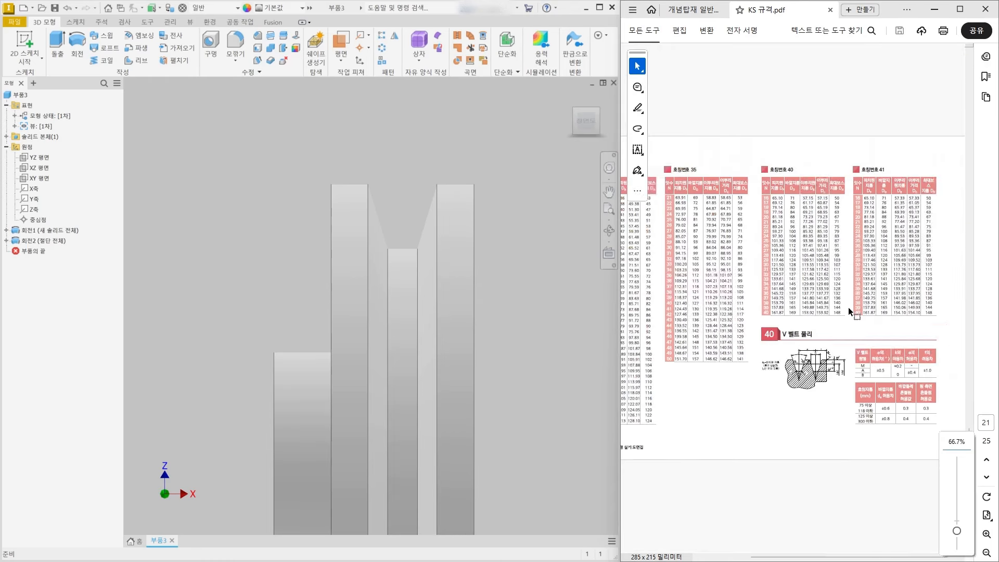
scroll(848, 307, down, 5)
ctrl+scroll(665, 139, up, 4)
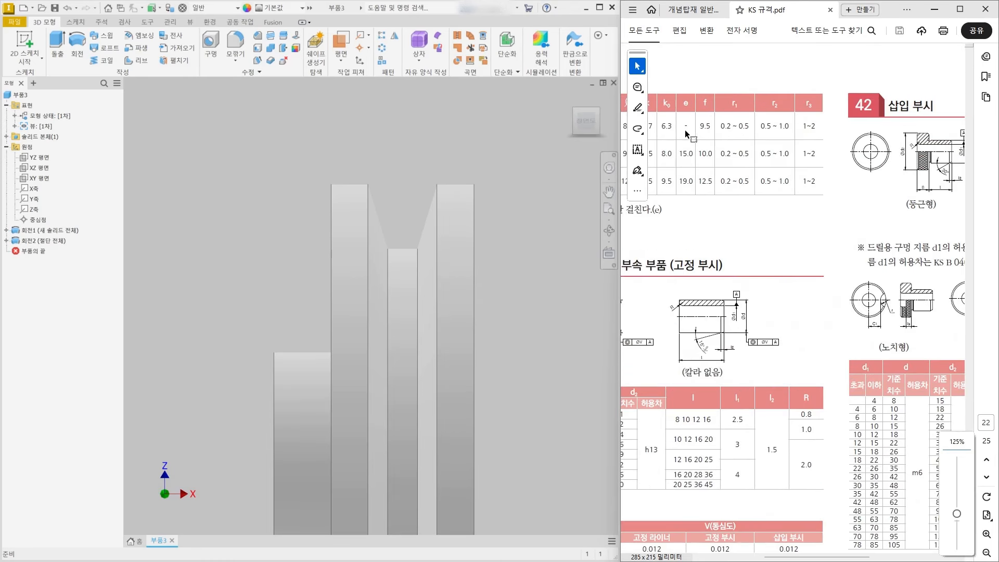
ctrl+scroll(715, 75, up, 3)
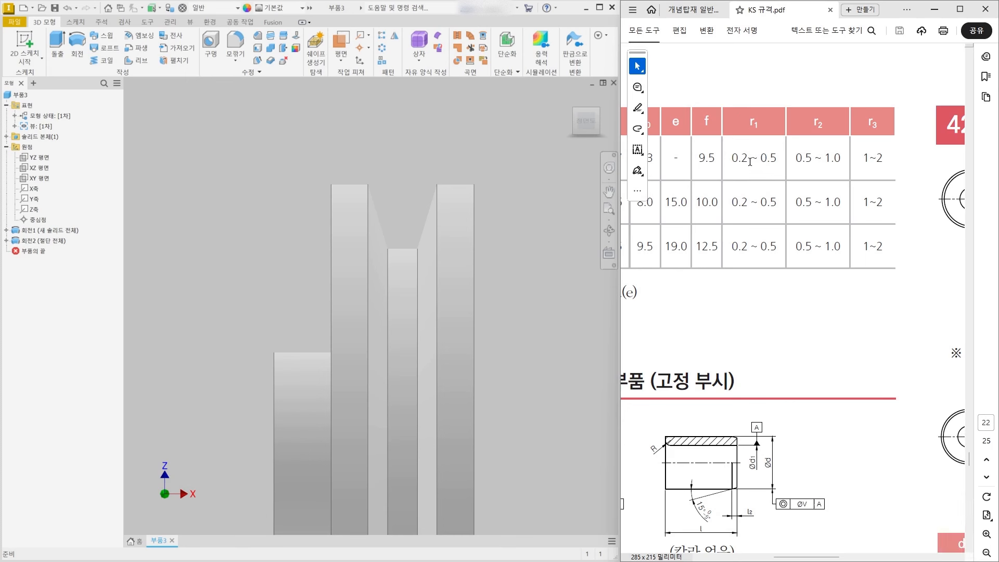
drag(760, 159, 778, 159)
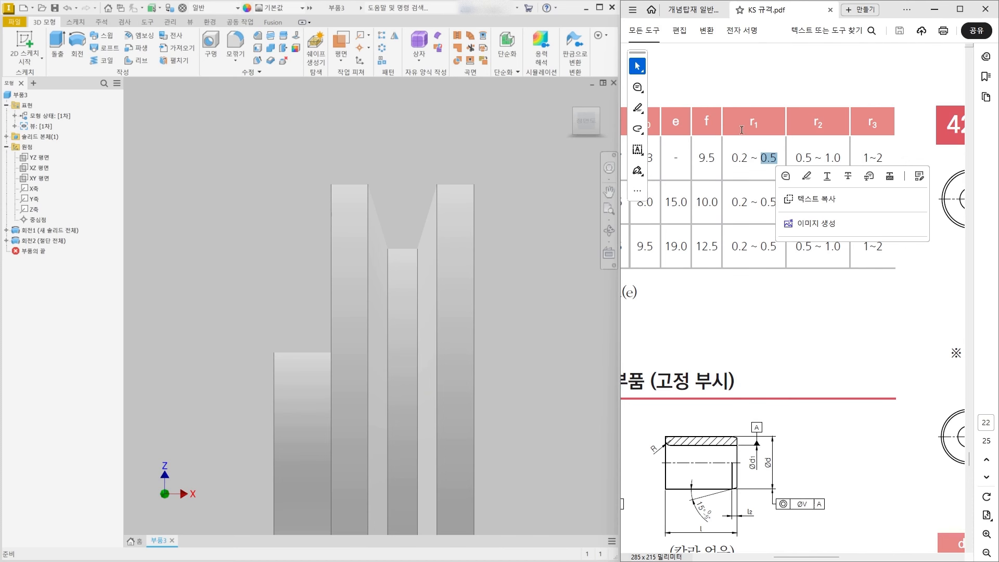
click(828, 130)
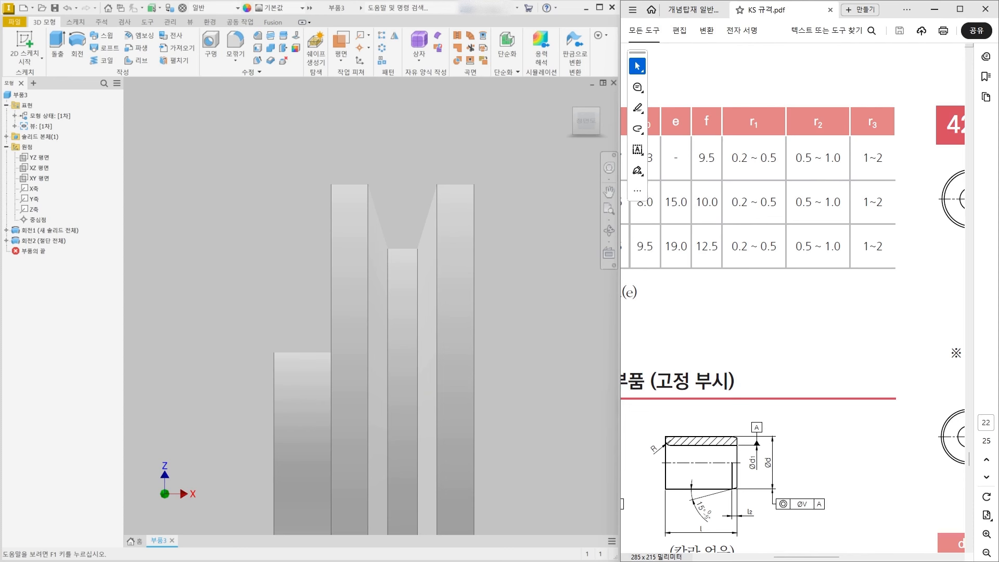
- Fillet the two outer edges of the V-groove at the pulley rim with a 0.5 mm radius
click(228, 37)
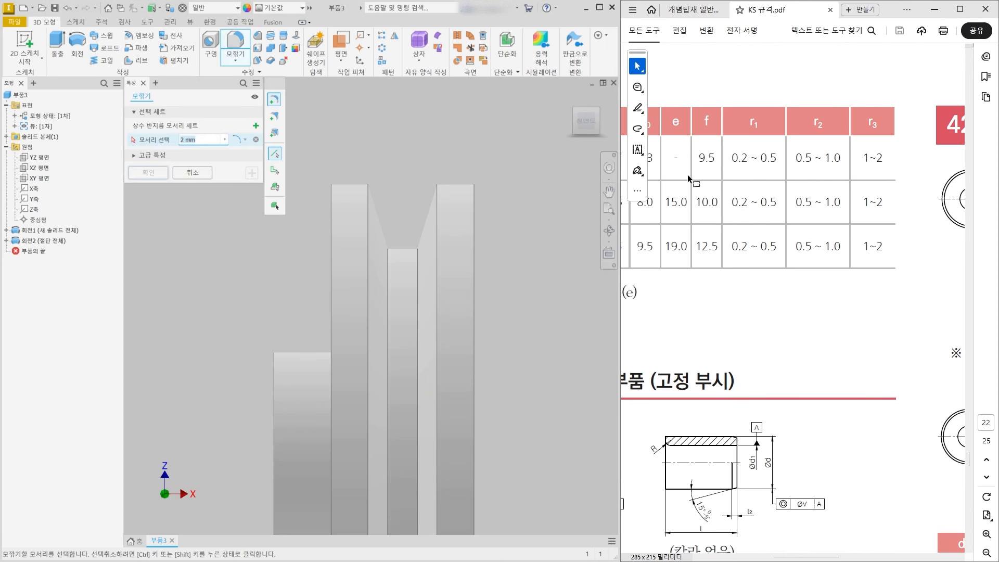
text(0.)
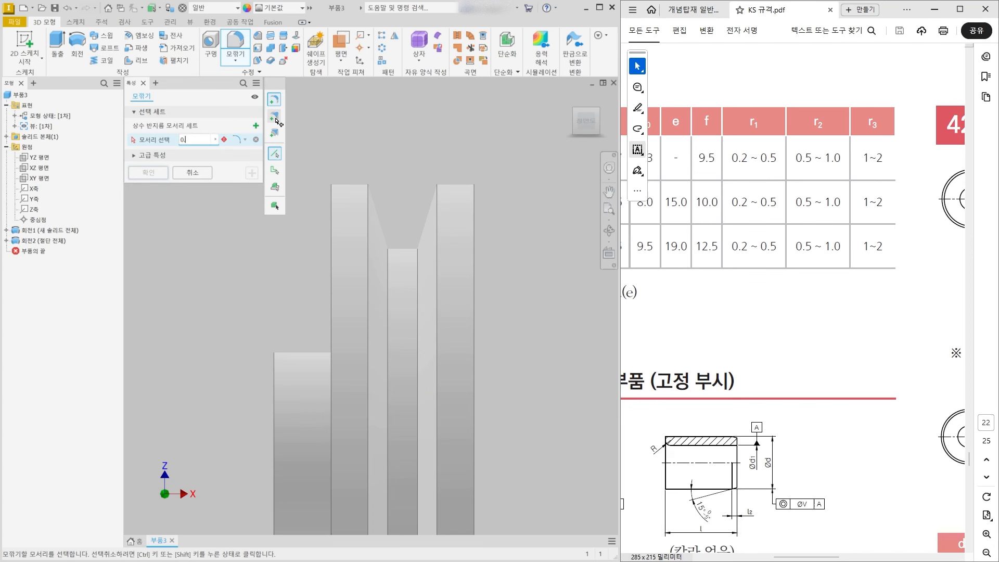
text(5)
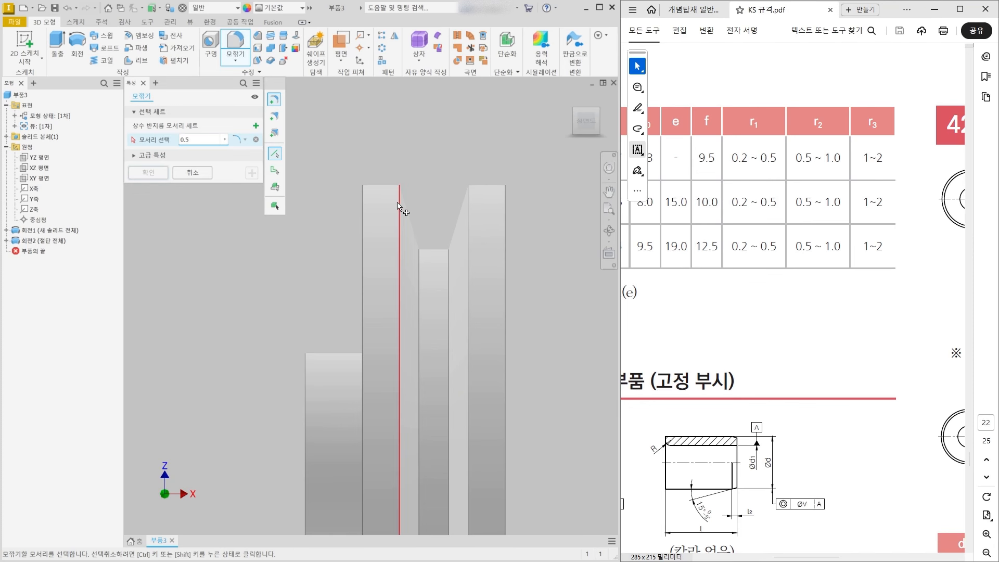
click(399, 207)
click(469, 204)
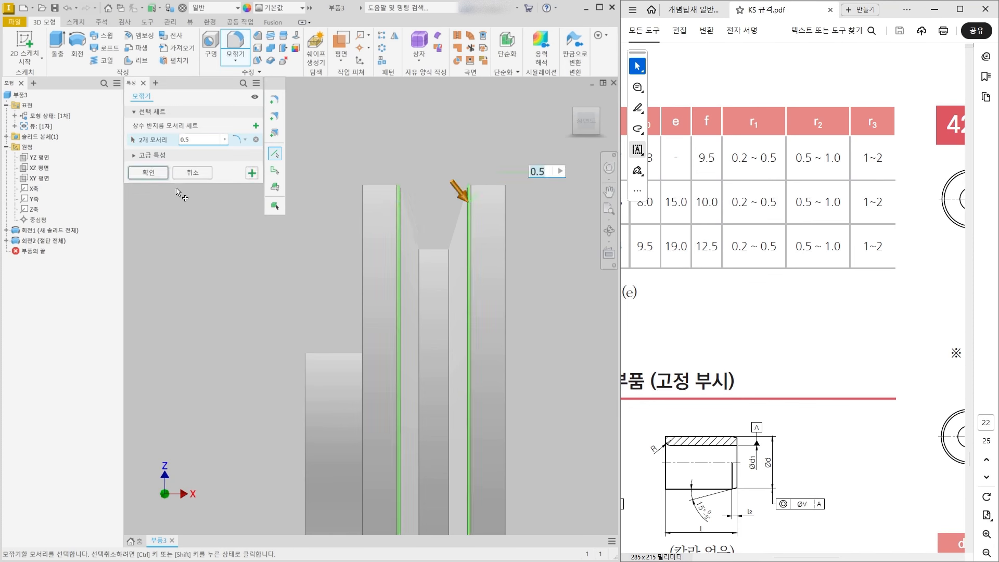
click(147, 174)
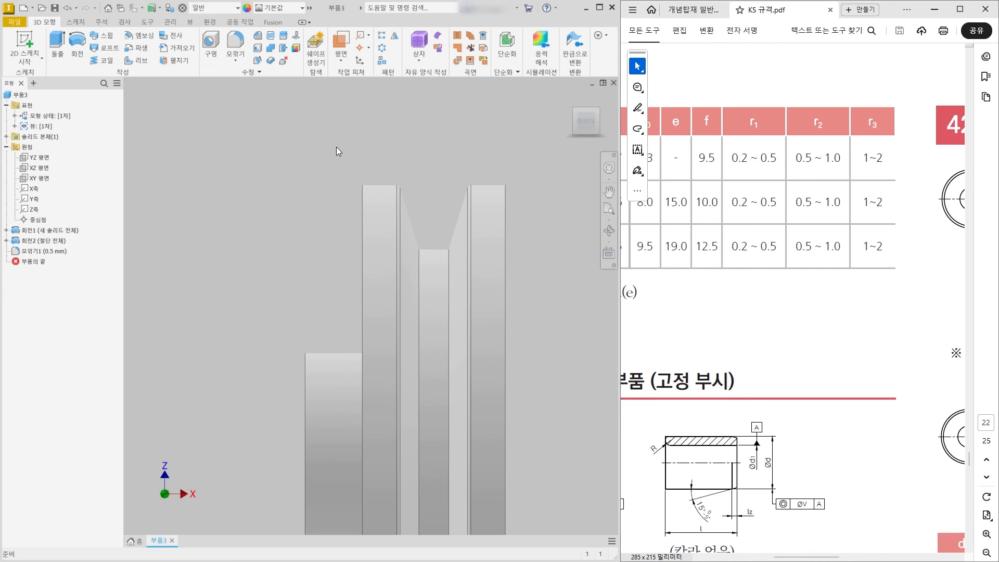
- Fillet the two edges at the bottom of the V-groove with a 1 mm radius
click(236, 44)
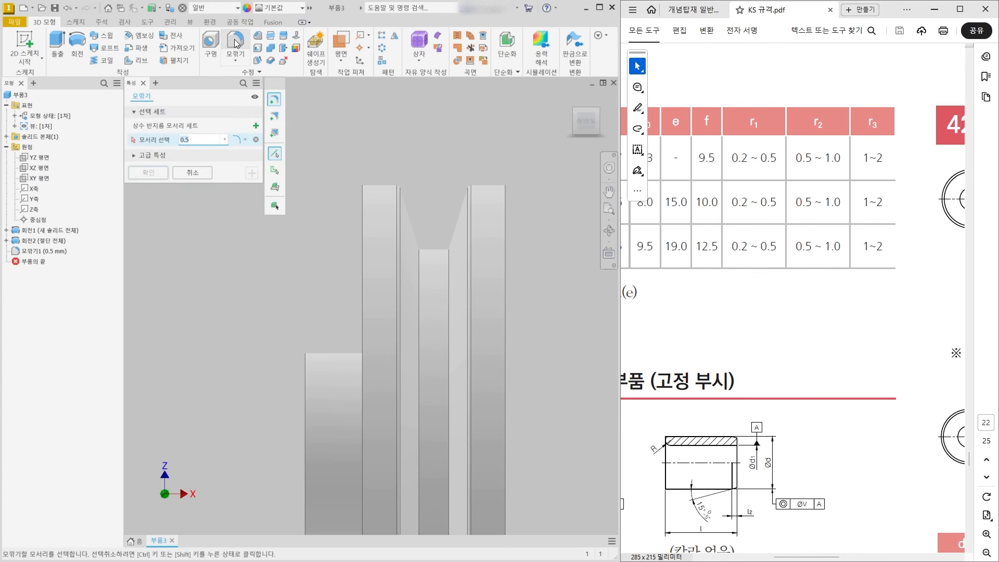
click(420, 276)
click(448, 277)
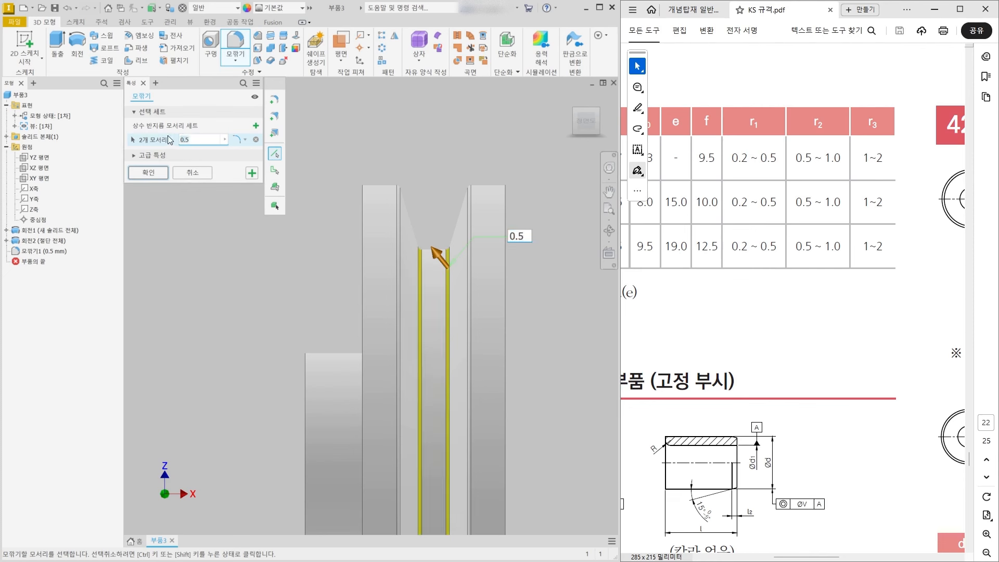
text(1)
key(Return)
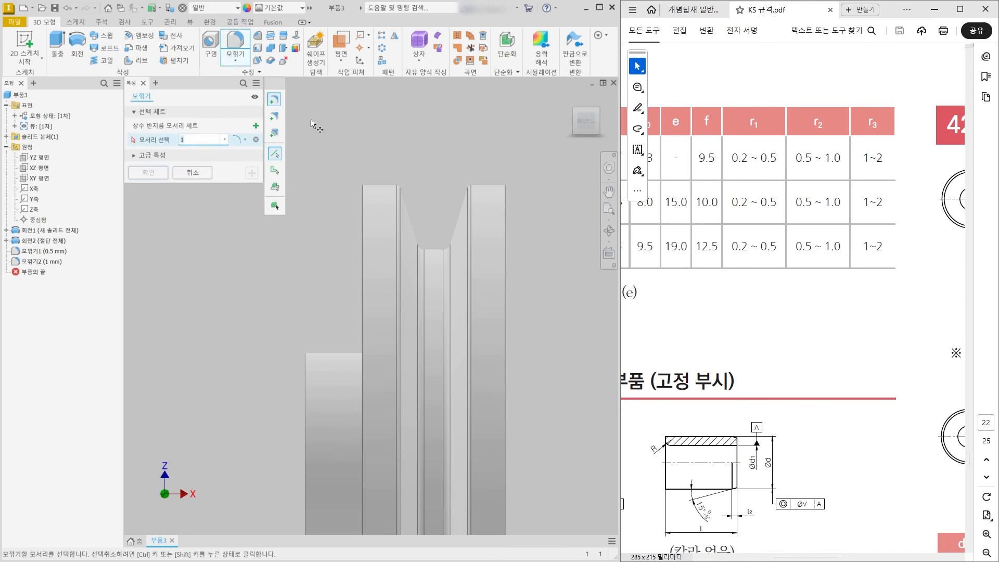
- Fillet the two outermost circular edges of the pulley rim with a 2 mm radius
click(365, 201)
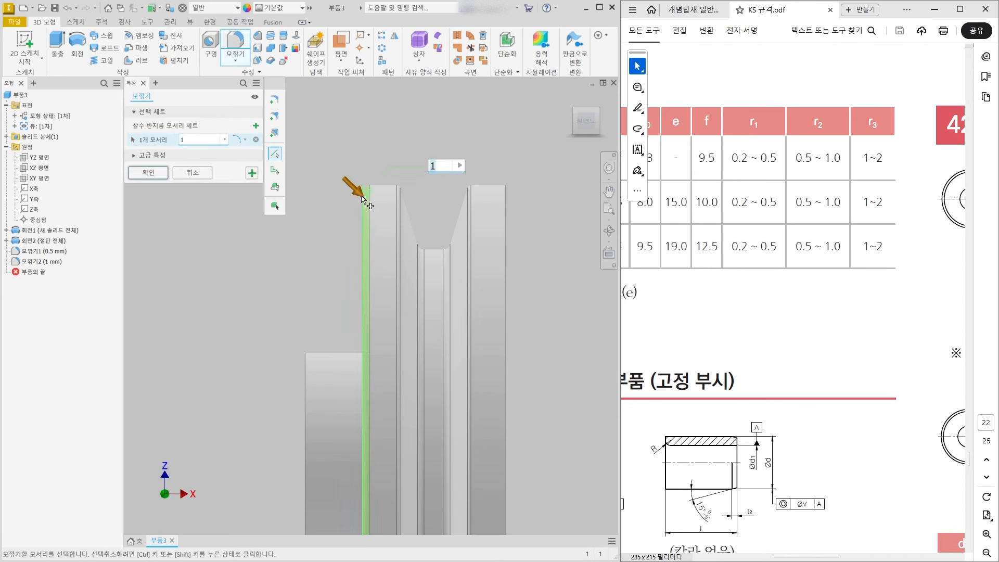
click(505, 203)
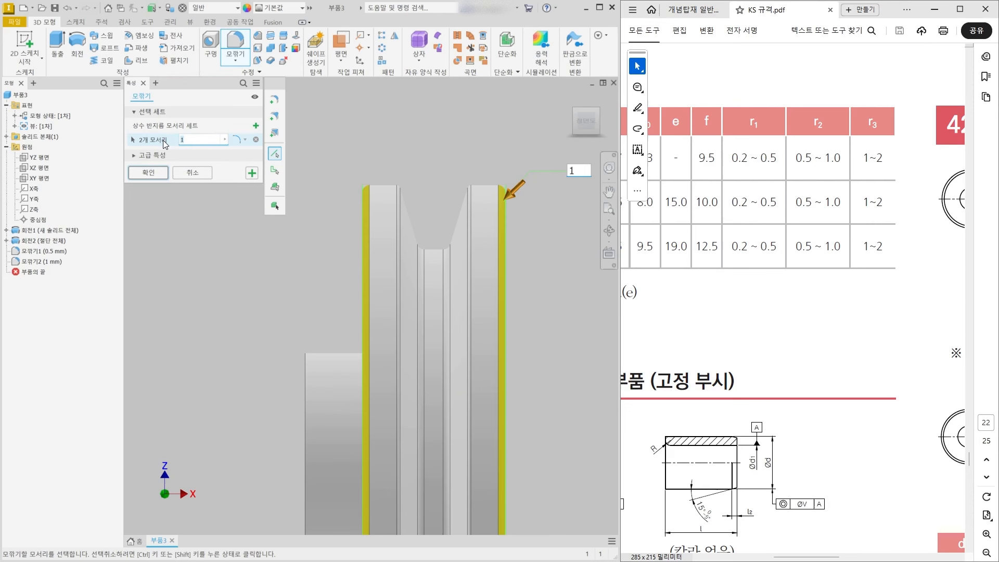
text(2)
key(Return)
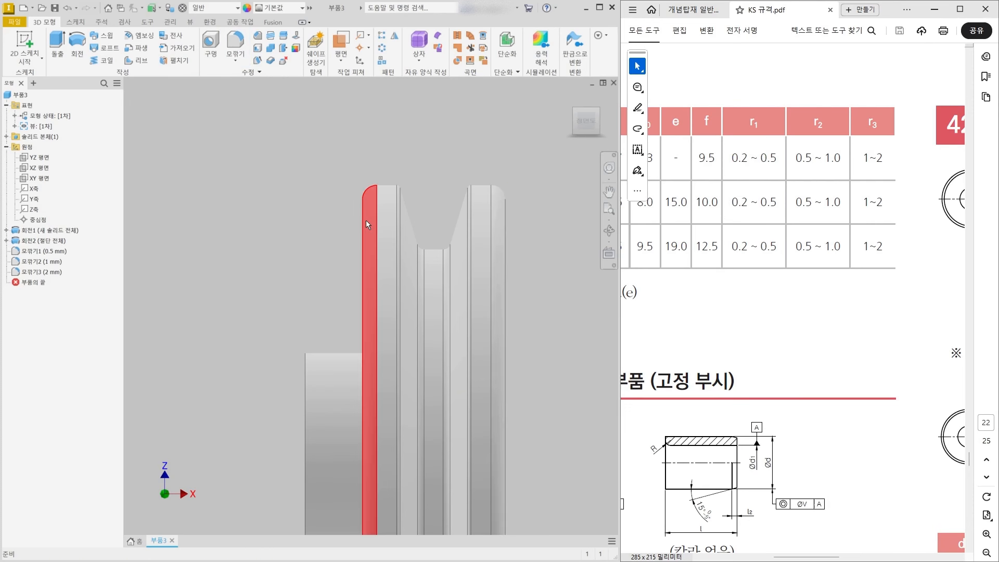
- Check the keyway of part 4 on the assembly drawing and start a new sketch on the annular end face of the pulley hub
click(694, 9)
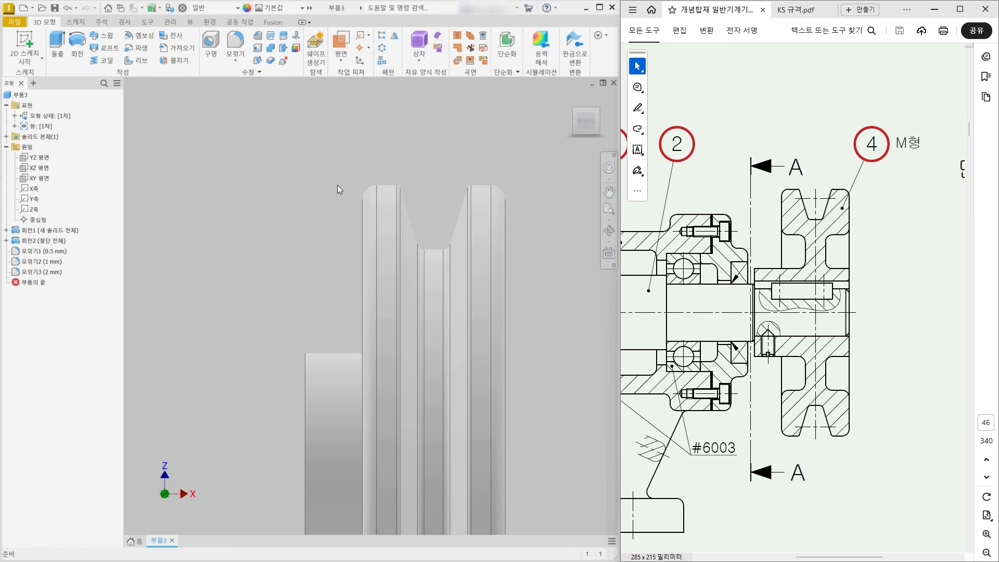
scroll(338, 188, down, 3)
middle_drag(374, 238, 372, 217)
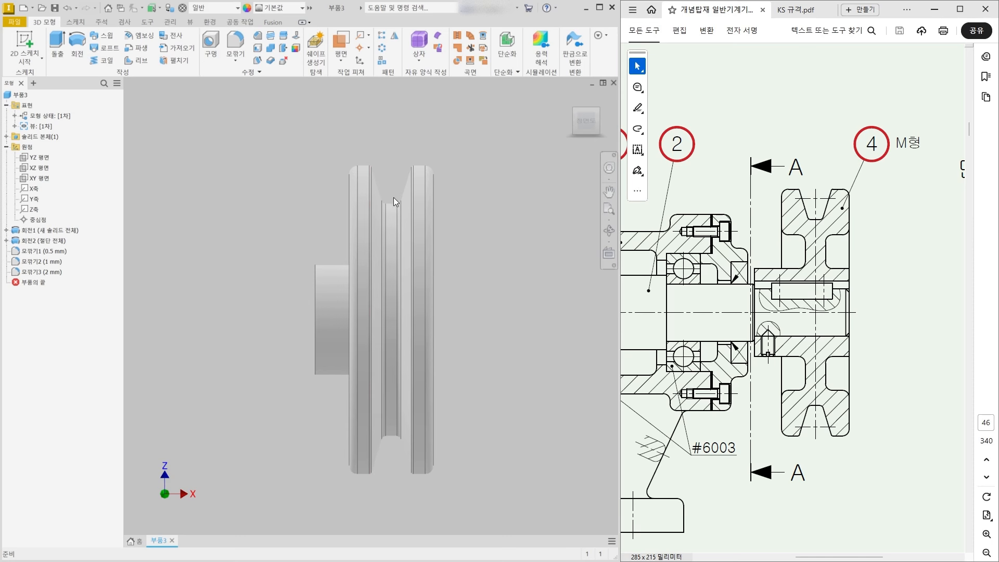
click(801, 11)
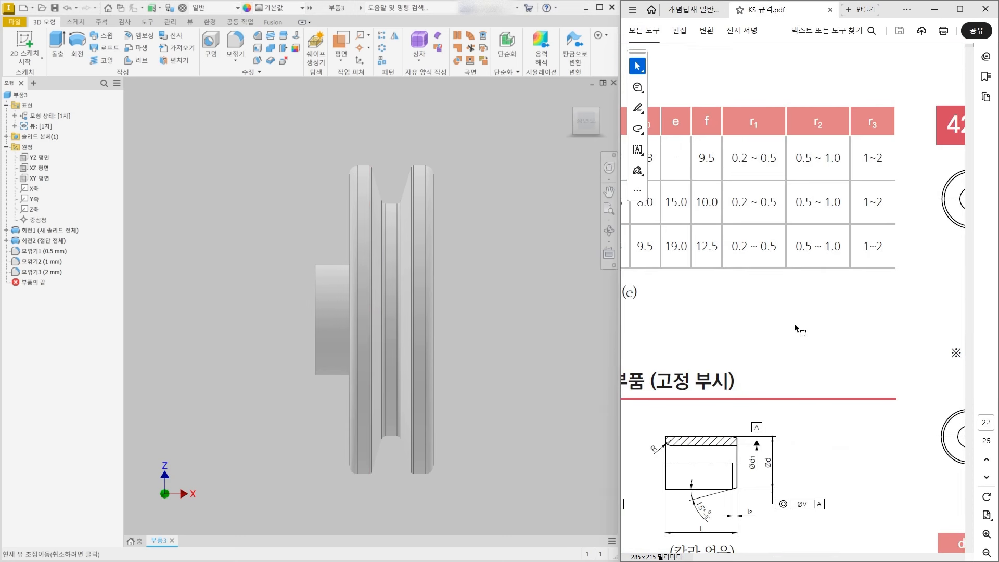
ctrl+scroll(844, 339, down, 3)
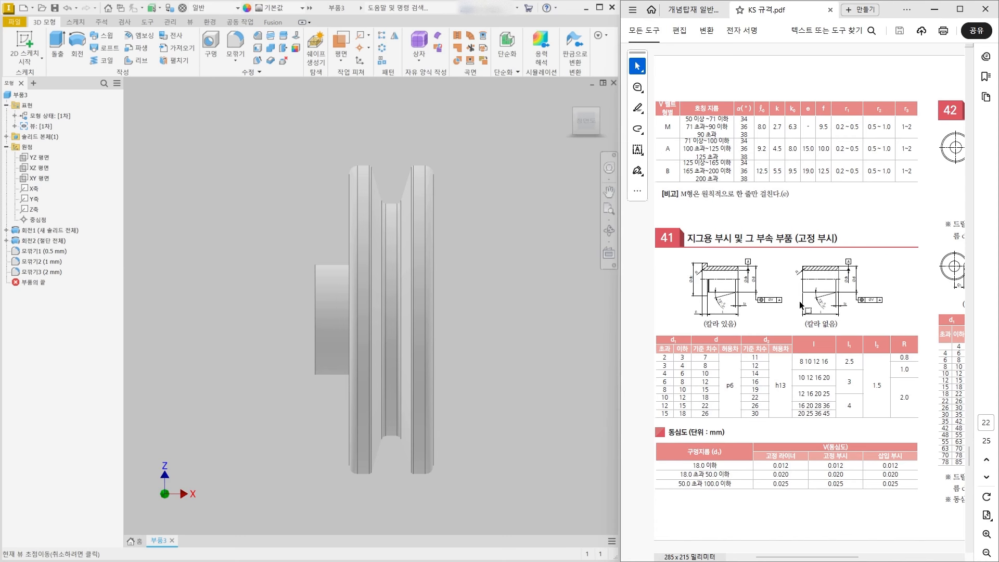
click(676, 10)
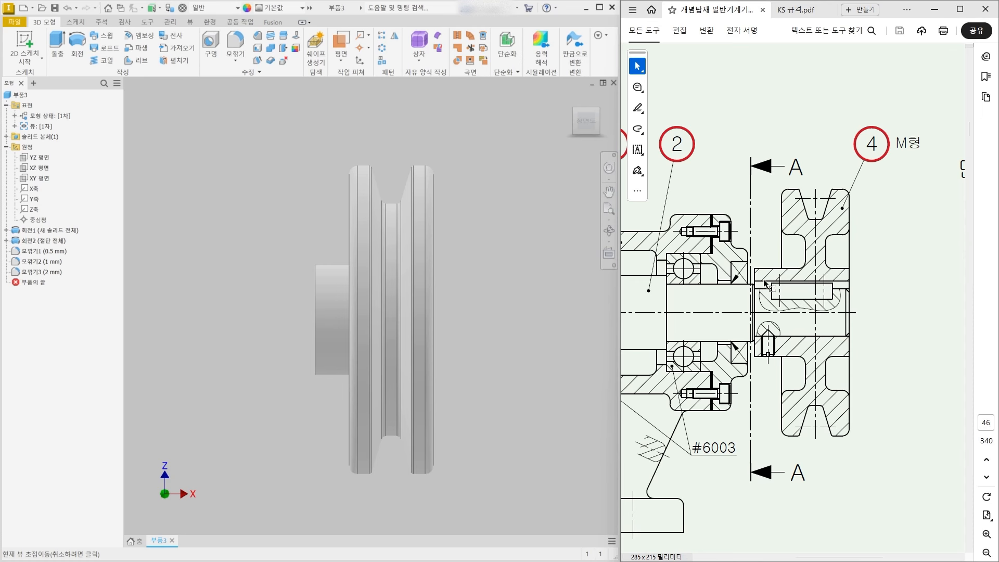
shift+middle_drag(458, 363, 503, 364)
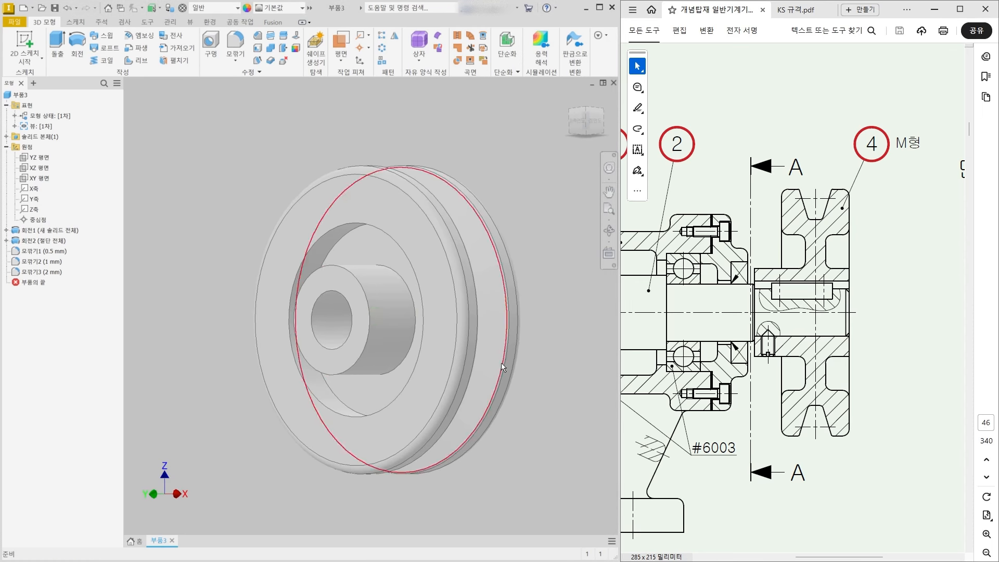
click(334, 282)
right_click(333, 283)
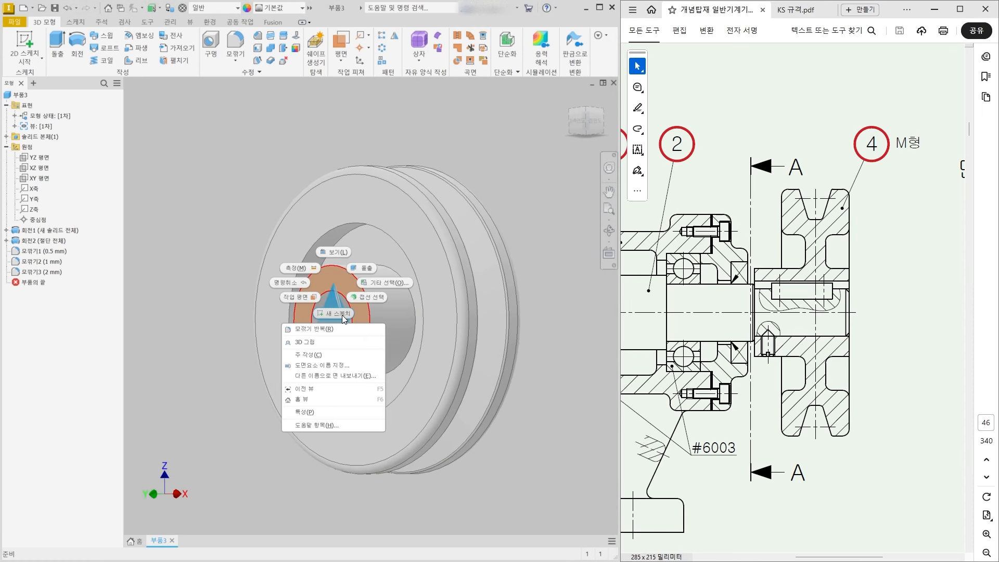
click(342, 315)
- Draw an open three-line keyway outline on the upper side of the bore circle, about 6.8 mm wide with sides about 3.6 mm long
scroll(300, 244, up, 3)
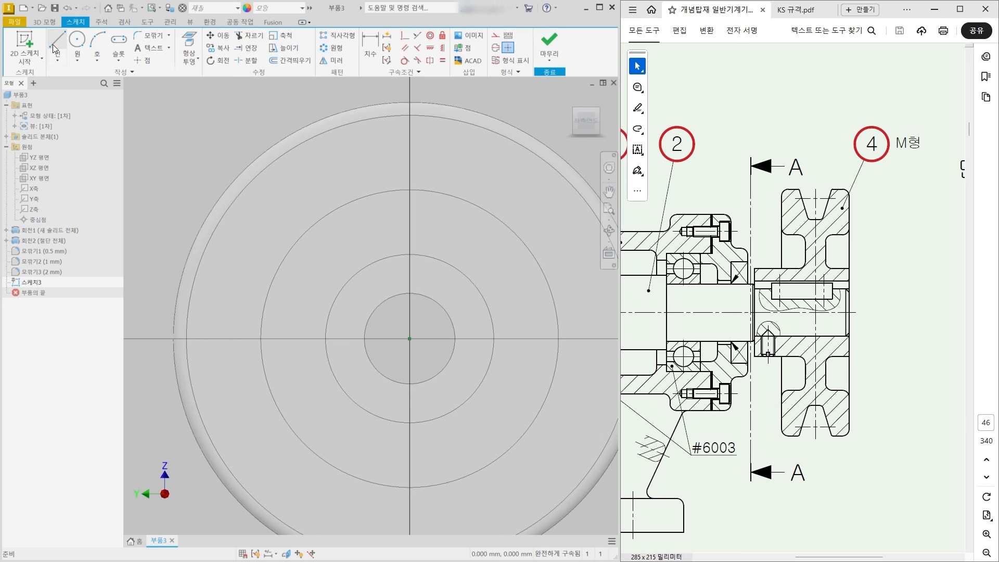
key(l)
click(388, 297)
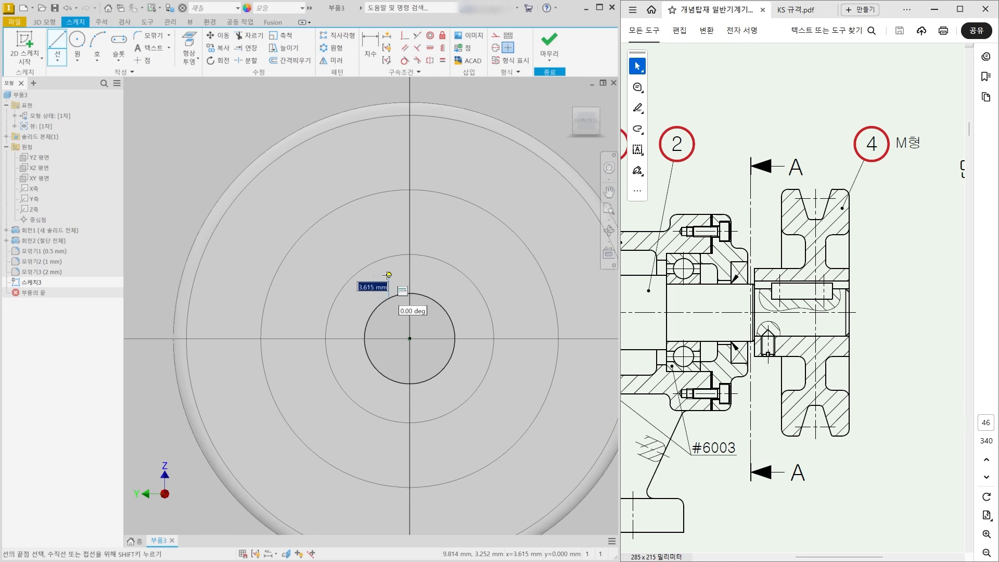
click(389, 275)
click(432, 276)
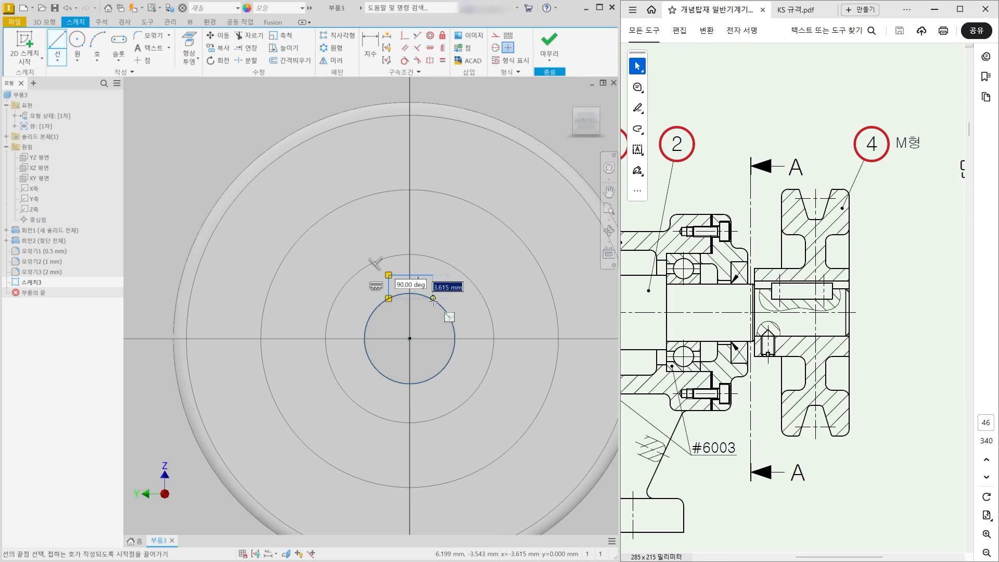
click(432, 298)
key(Escape)
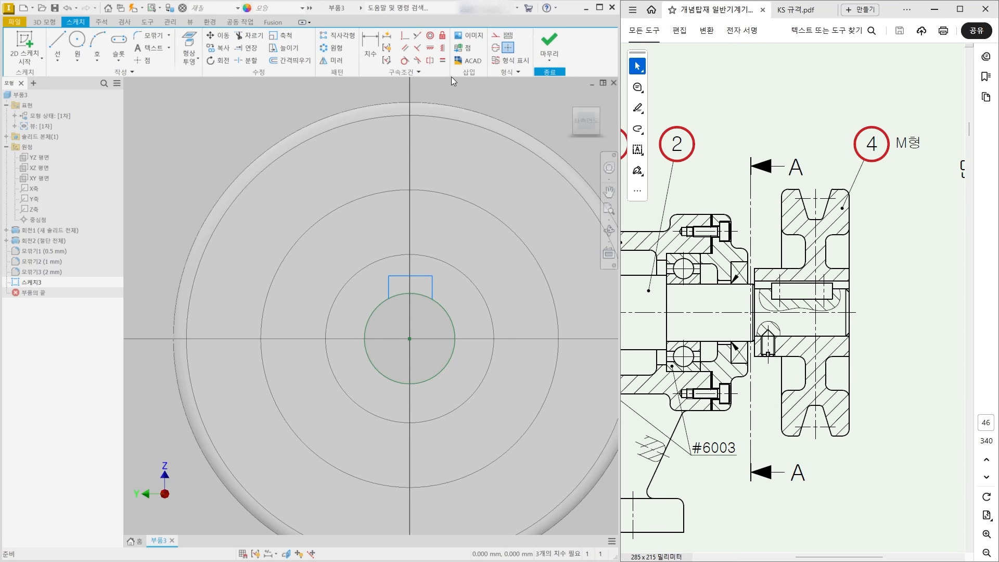
- Apply an Equal constraint to the two vertical sides of the keyway outline
click(441, 58)
scroll(401, 299, up, 3)
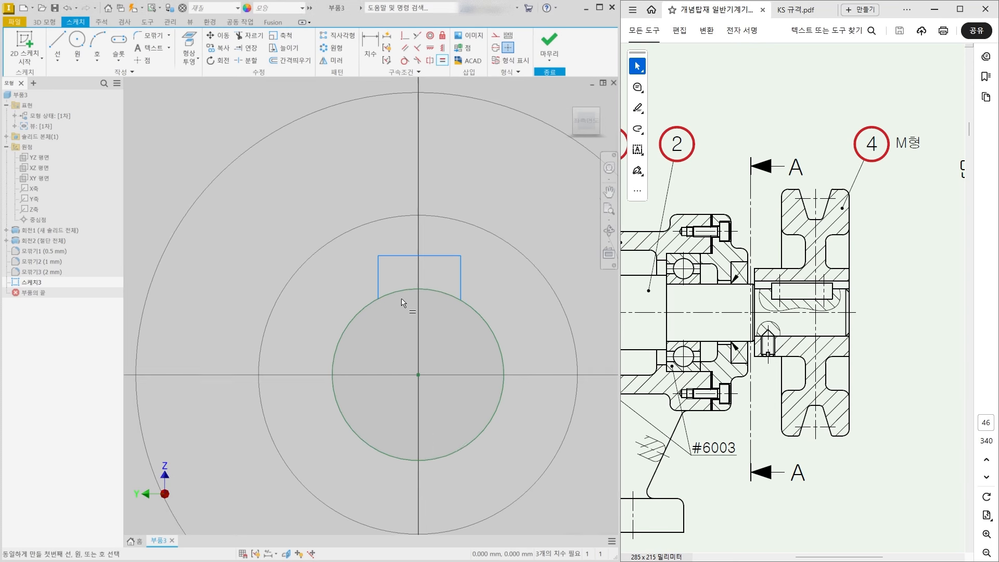
click(378, 276)
click(460, 279)
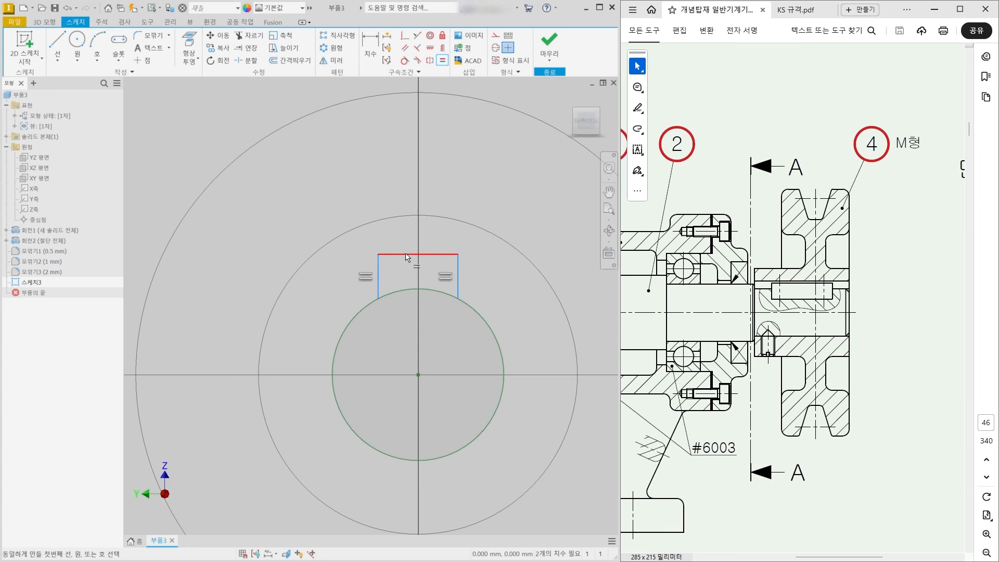
- Find section 22, 평행 키 (키 홈), in KS 규격.pdf and enlarge its keyway dimension table
click(812, 10)
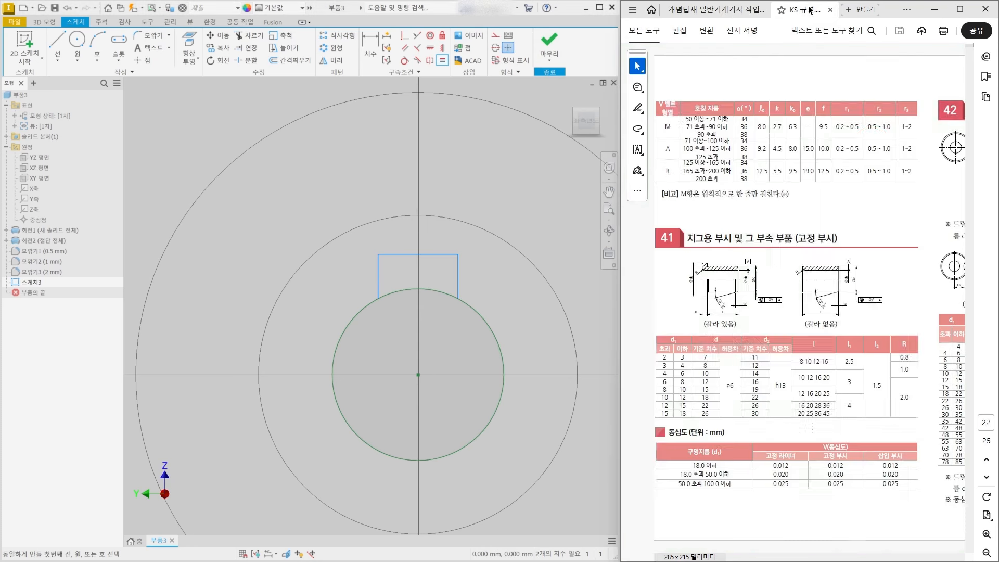
ctrl+scroll(794, 406, down, 4)
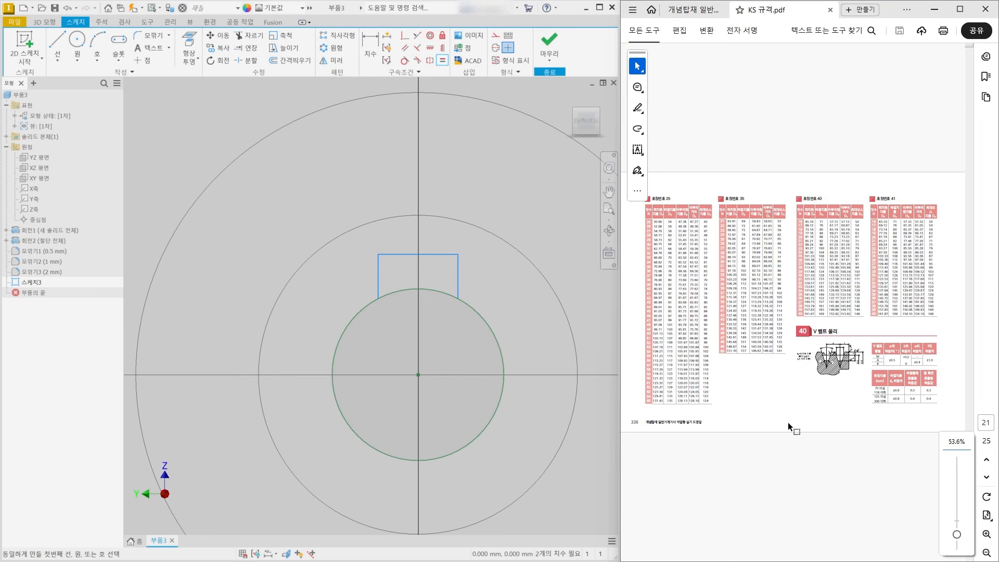
scroll(789, 423, up, 5)
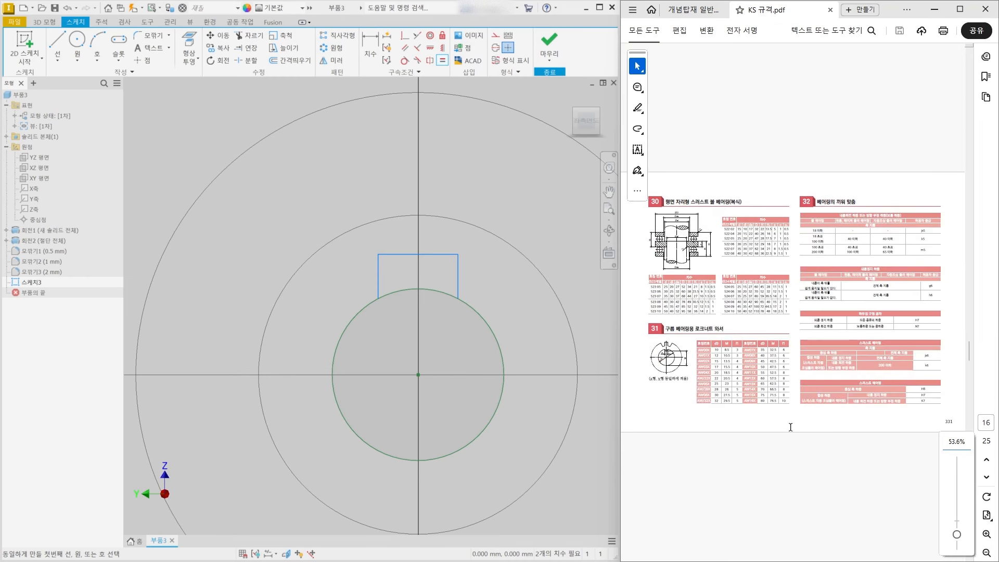
scroll(790, 426, up, 5)
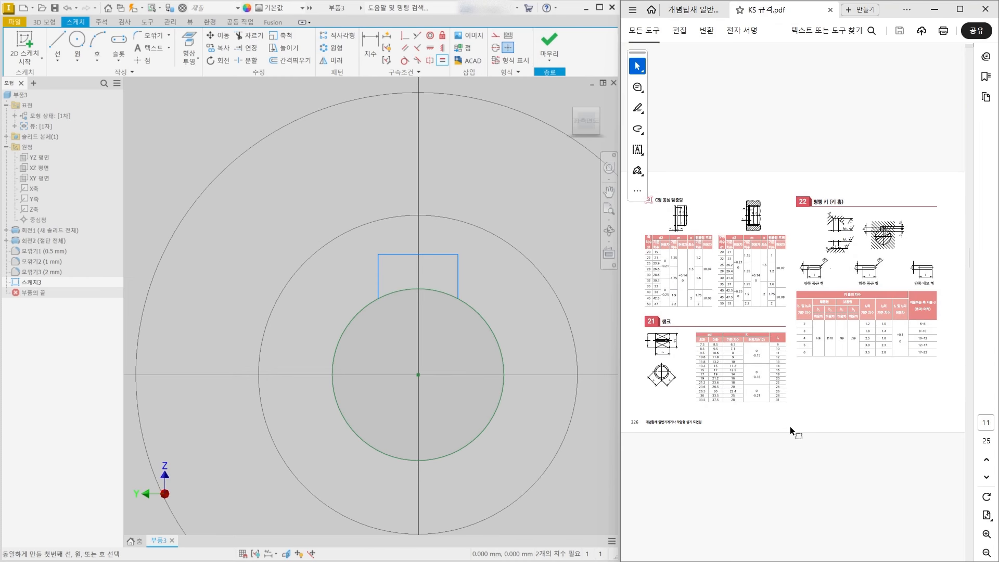
ctrl+scroll(905, 209, up, 4)
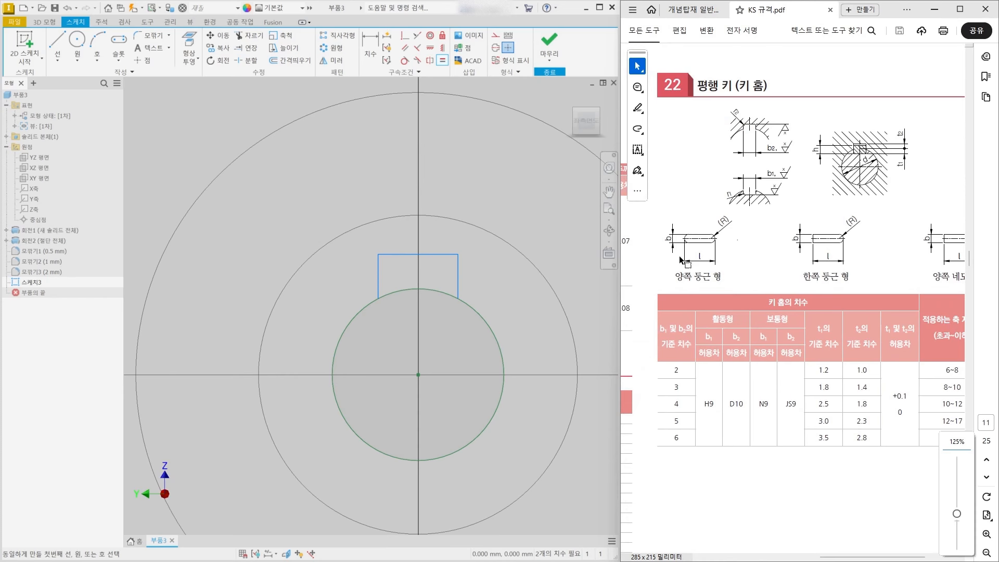
ctrl+scroll(665, 282, down, 1)
ctrl+scroll(881, 150, up, 1)
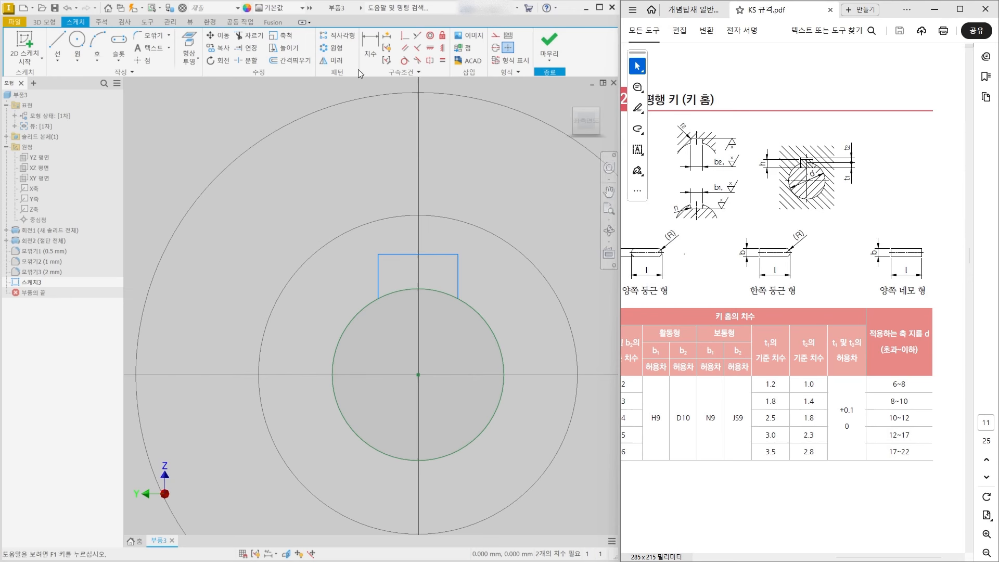
- Check the bore's diameter and look up the matching shaft range and t2 value in the parallel key table
click(370, 49)
click(471, 308)
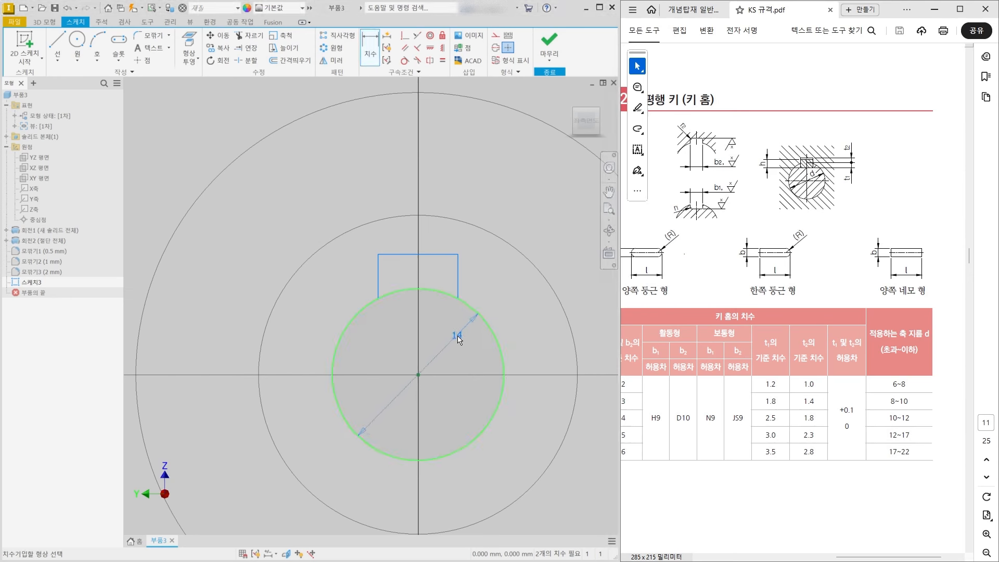
key(Escape)
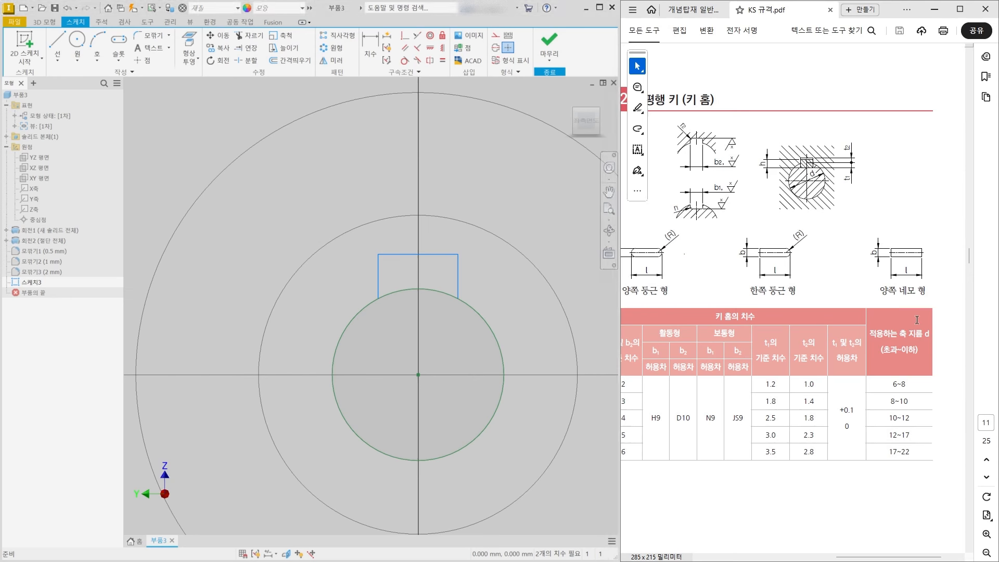
drag(887, 438, 922, 433)
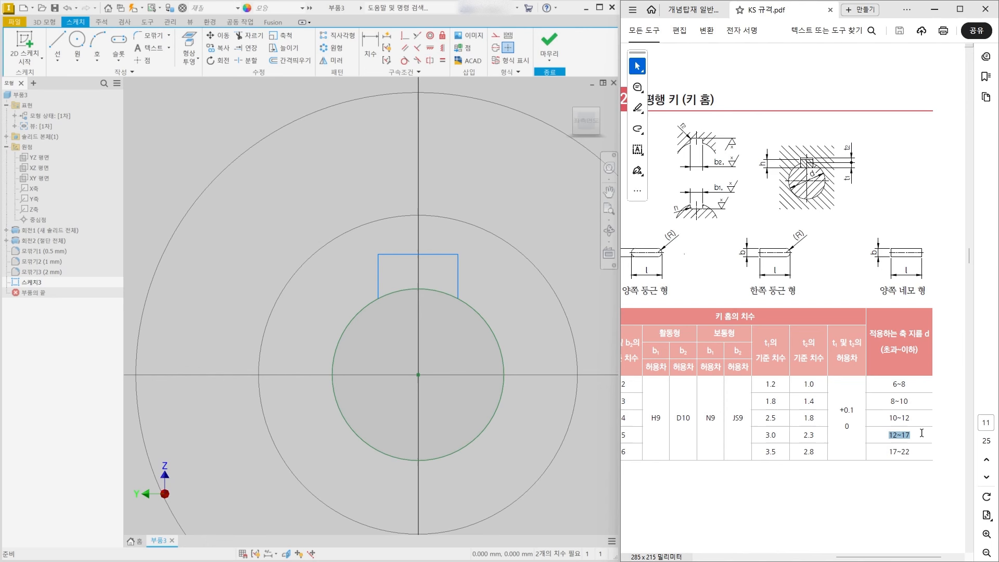
click(781, 488)
drag(803, 433, 816, 434)
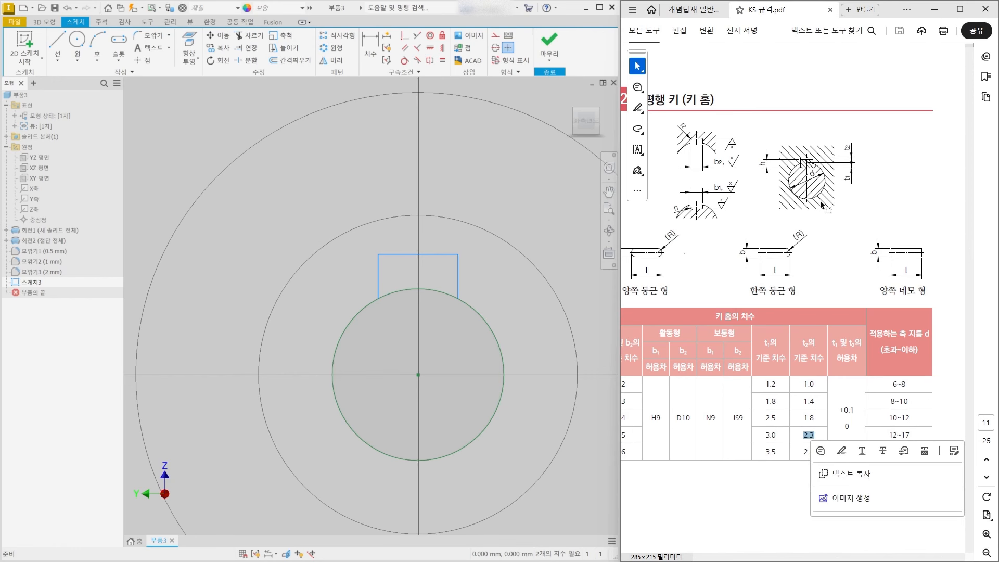
click(838, 151)
- Dimension the distance from the keyway's top line to the lowest point of the bore circle as 16.3 mm
middle_drag(321, 198, 300, 176)
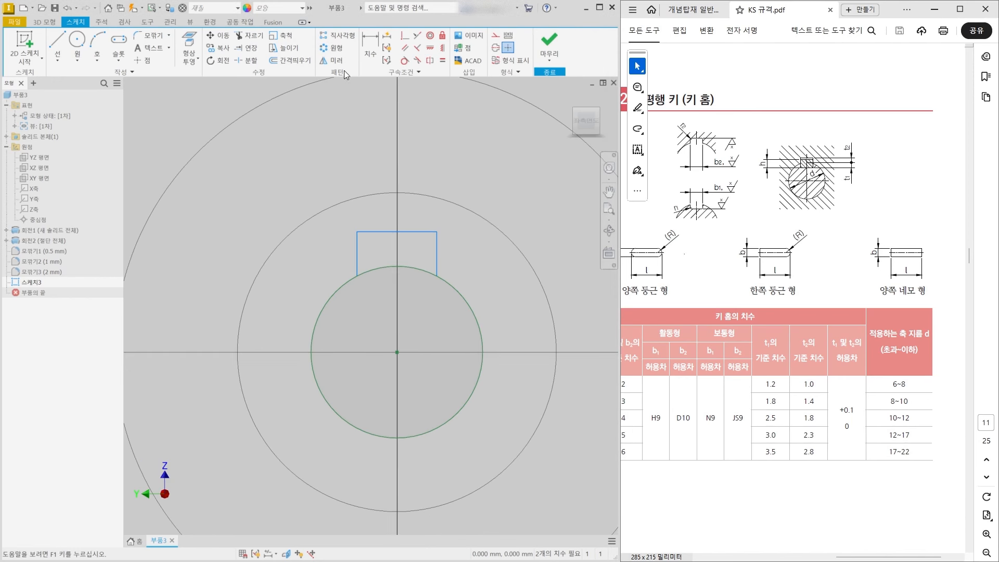
click(370, 48)
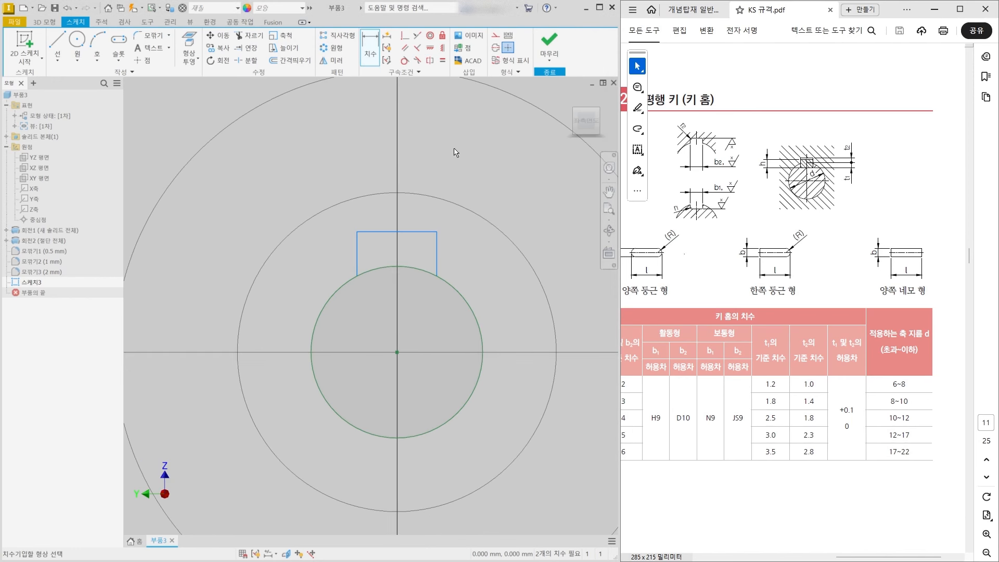
click(426, 232)
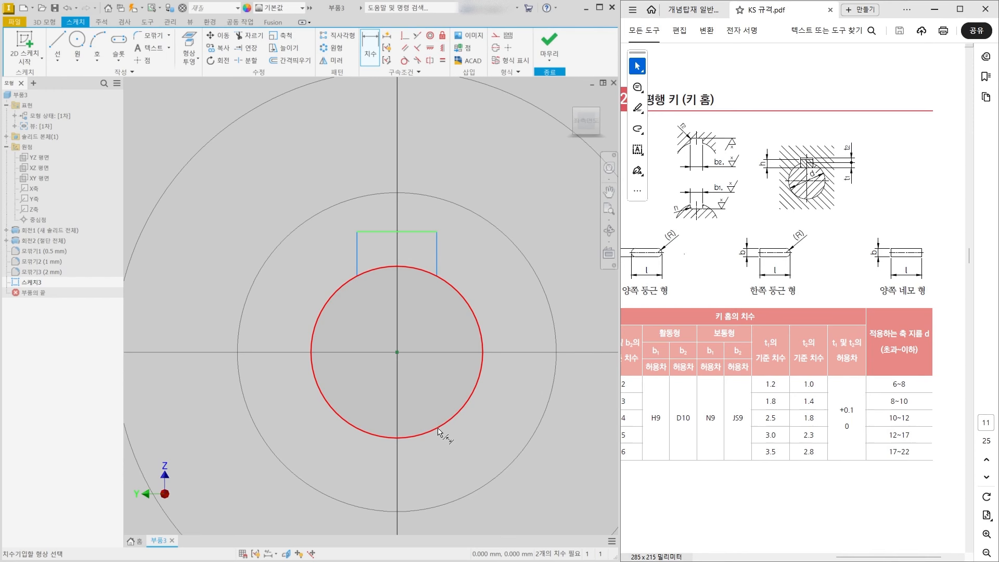
click(400, 439)
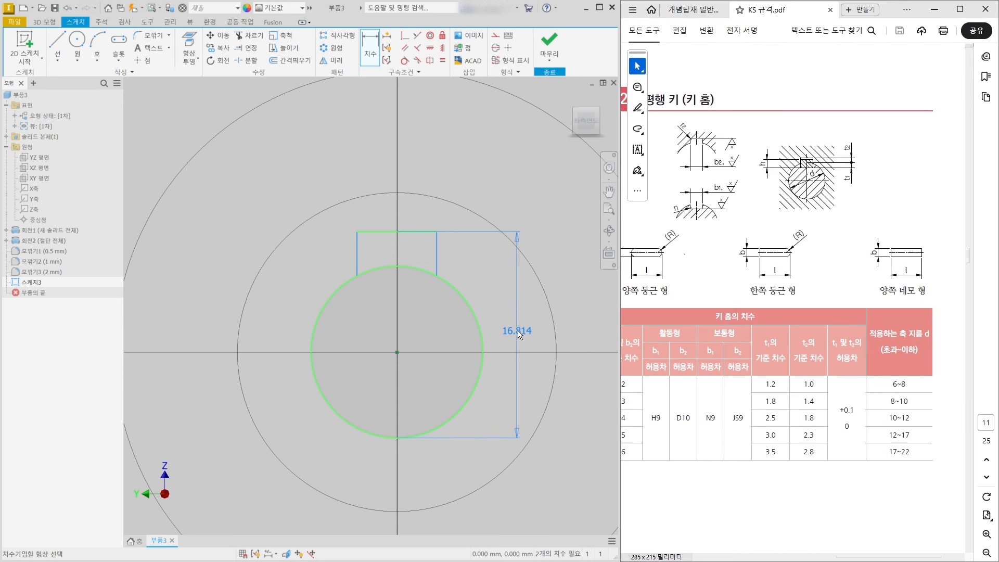
click(517, 333)
text(16.3)
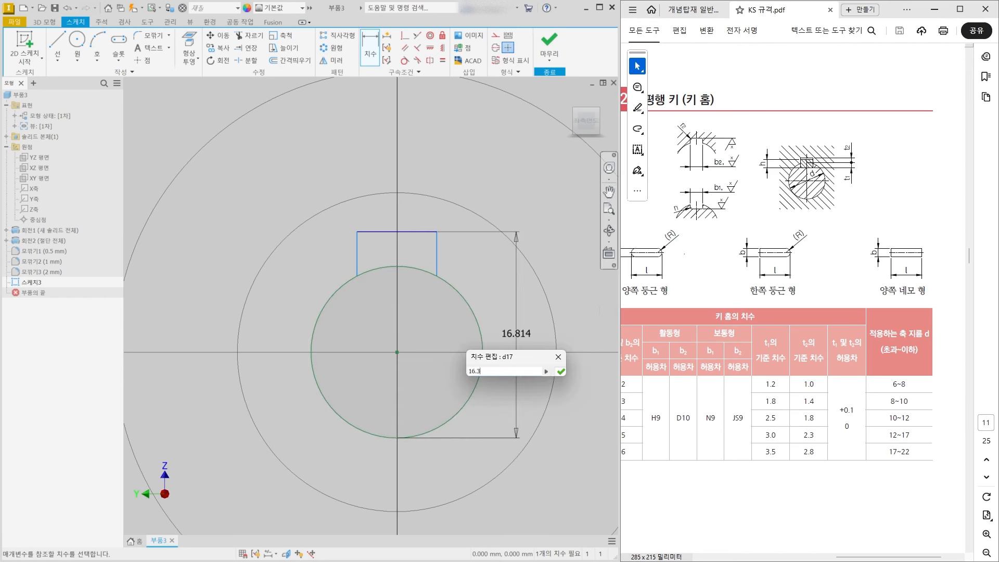
key(Return)
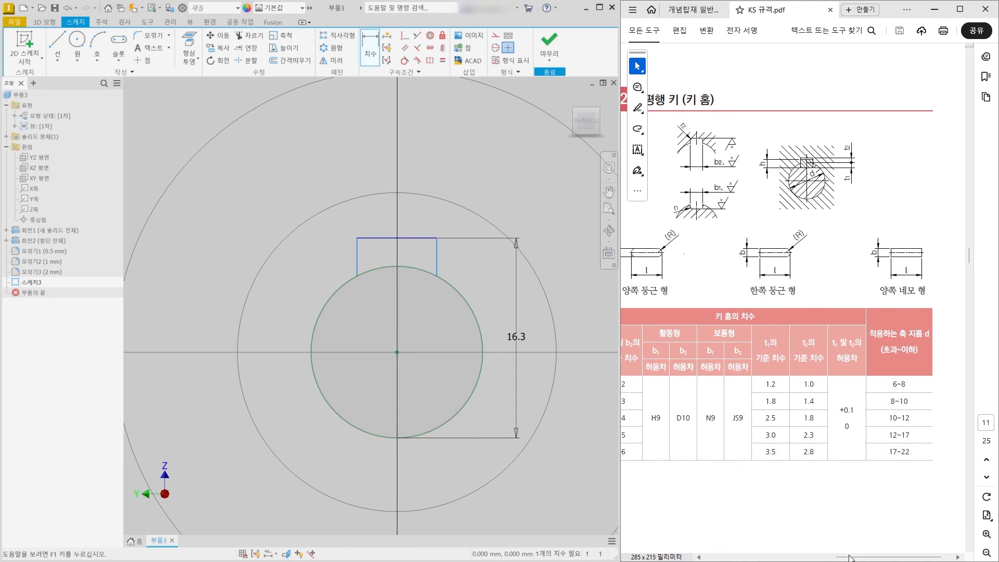
- Look up the key width b in the parallel key table, dimension the keyway width as 5 mm and finish the sketch
drag(850, 558, 832, 556)
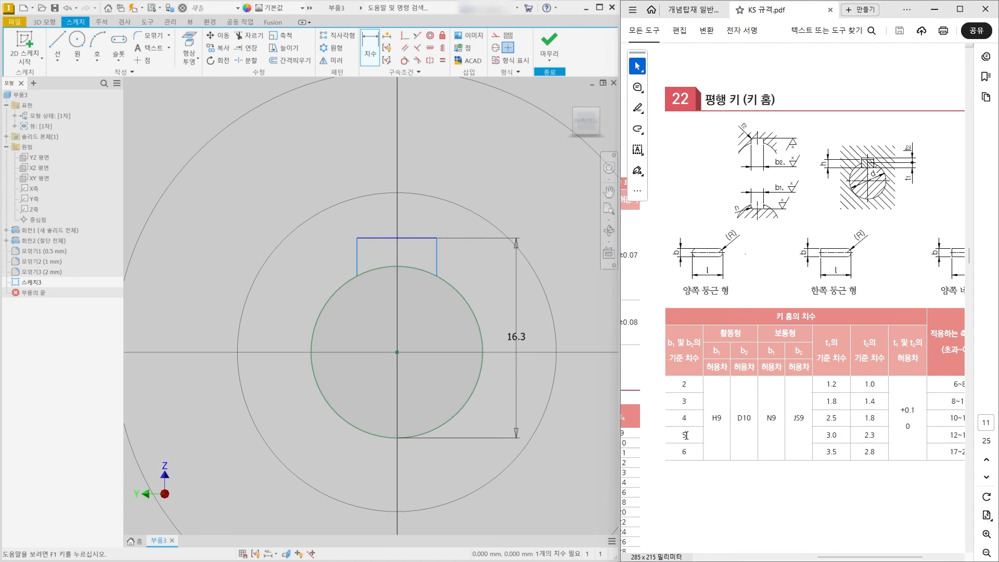
click(416, 239)
click(398, 211)
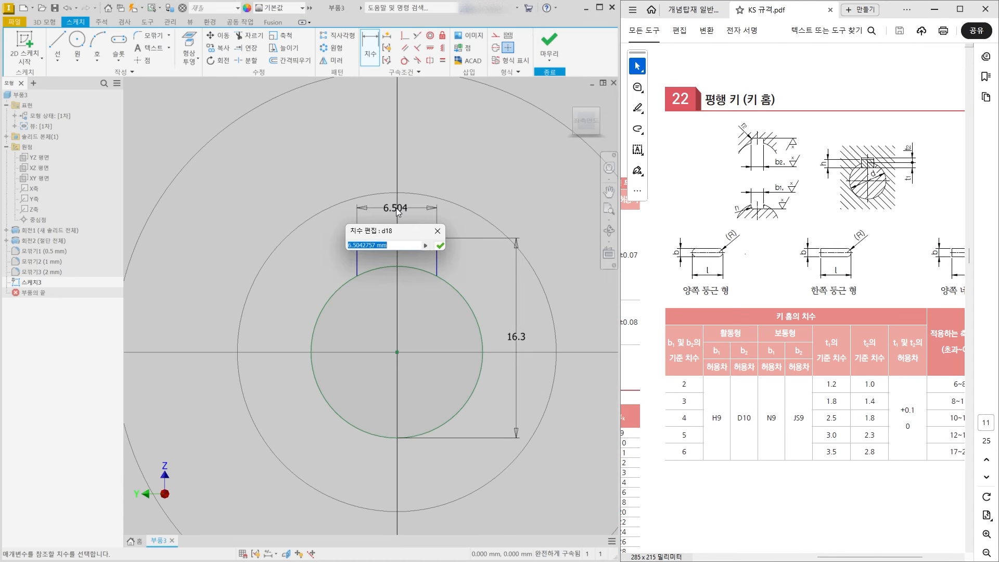
text(5)
key(Return)
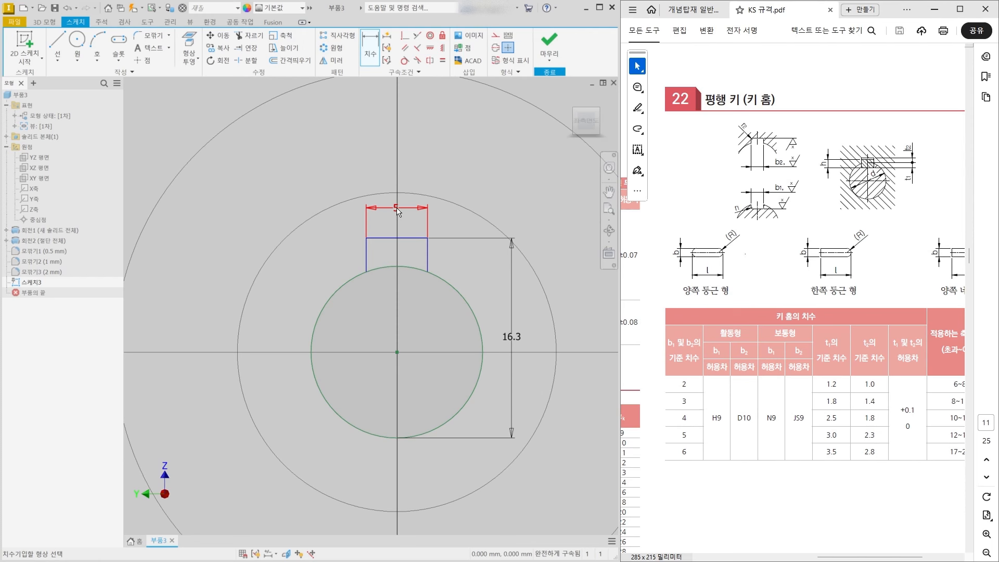
click(541, 39)
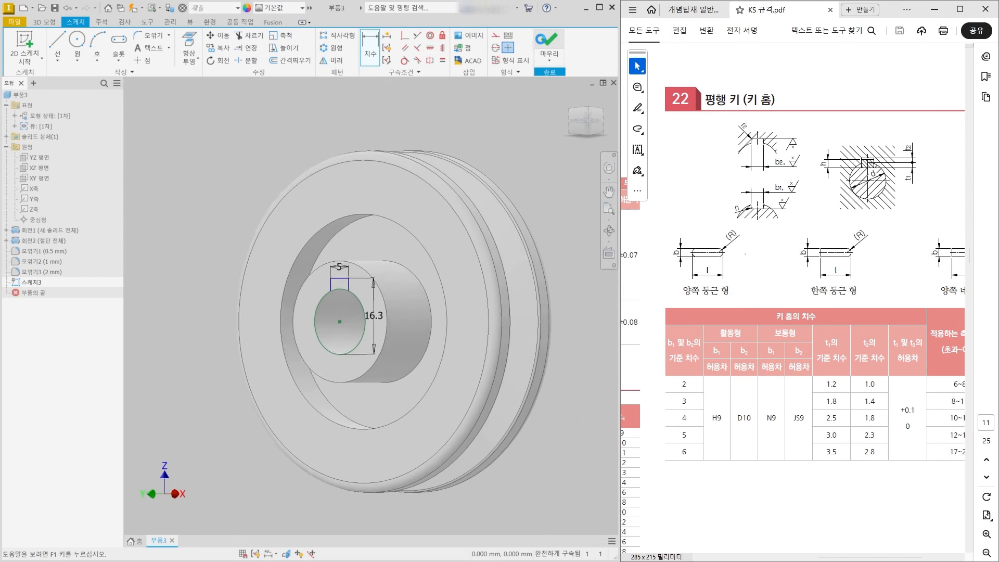
- Extrude the keyway profile as a cut in the flipped direction, through all of the pulley hub
click(58, 46)
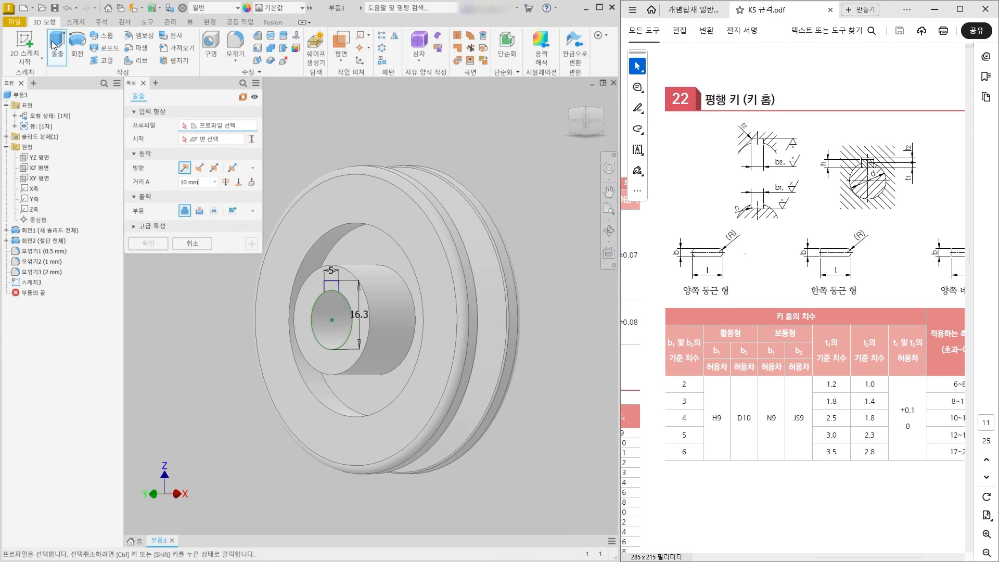
scroll(331, 291, down, 5)
click(331, 287)
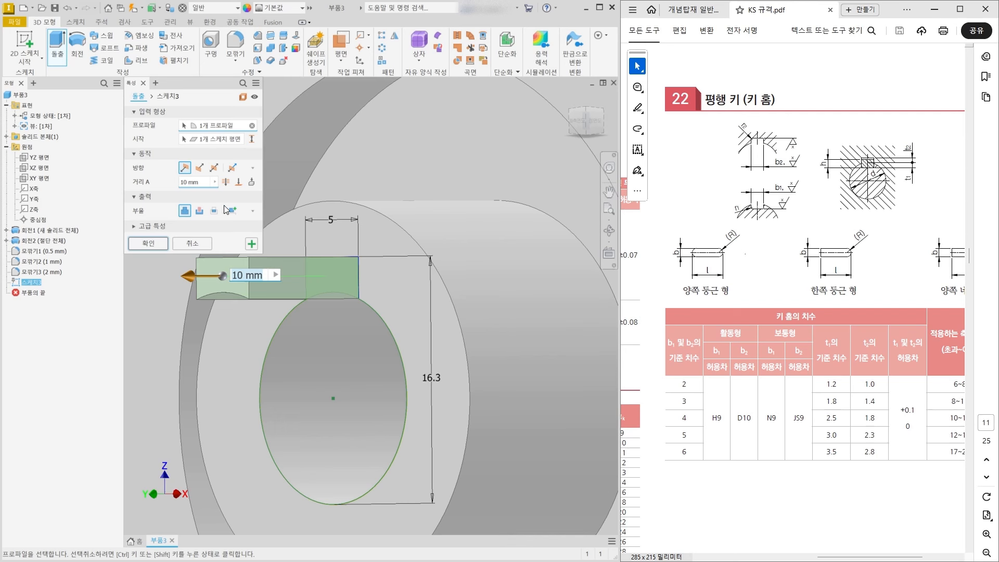
click(199, 168)
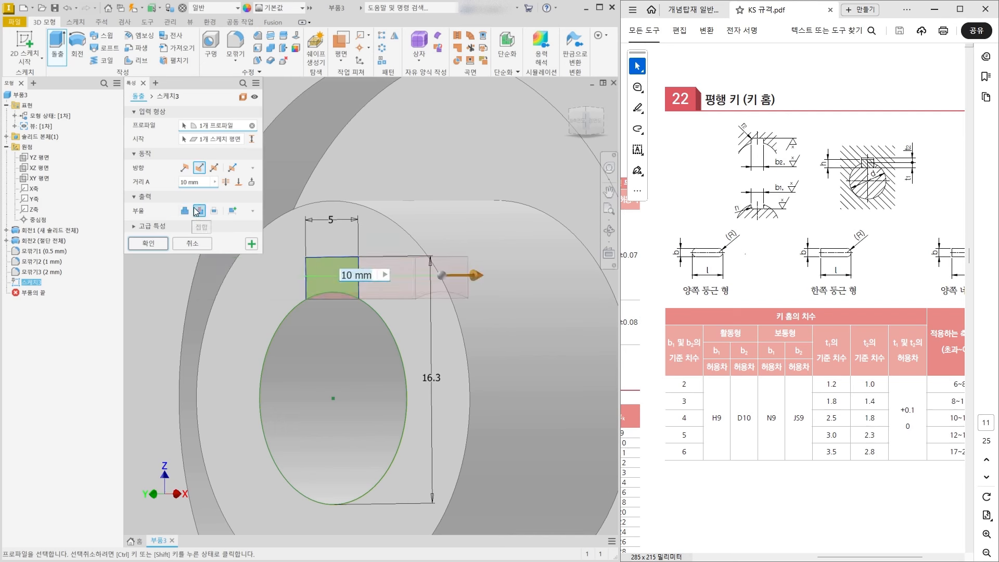
click(227, 183)
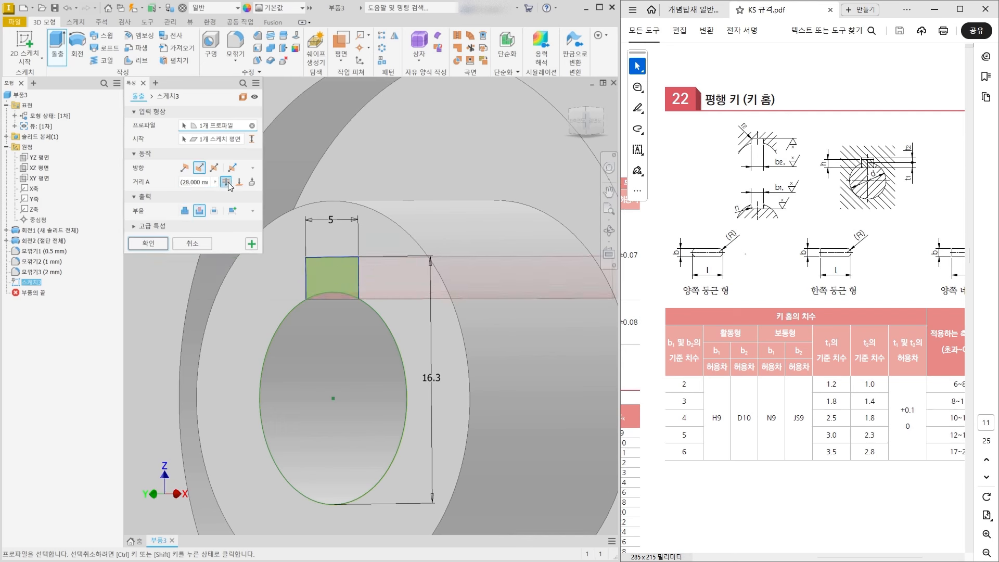
scroll(397, 288, down, 5)
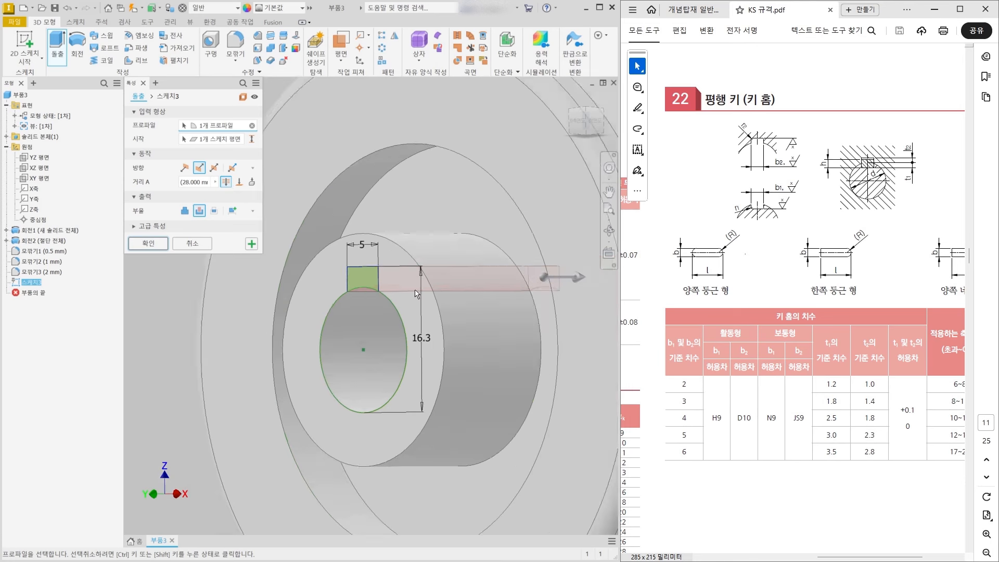
shift+middle_drag(438, 325, 492, 355)
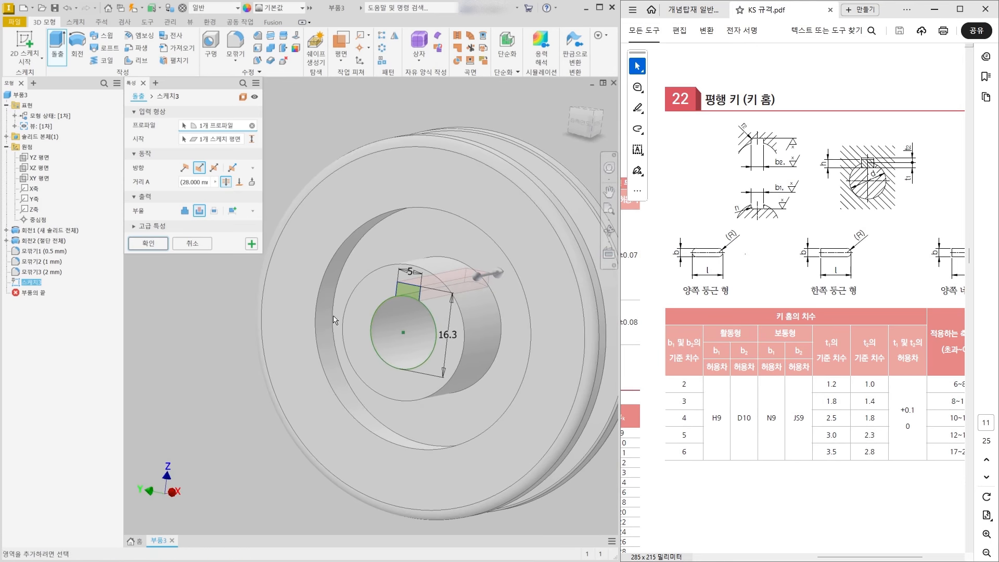
click(148, 244)
shift+middle_drag(151, 250, 239, 292)
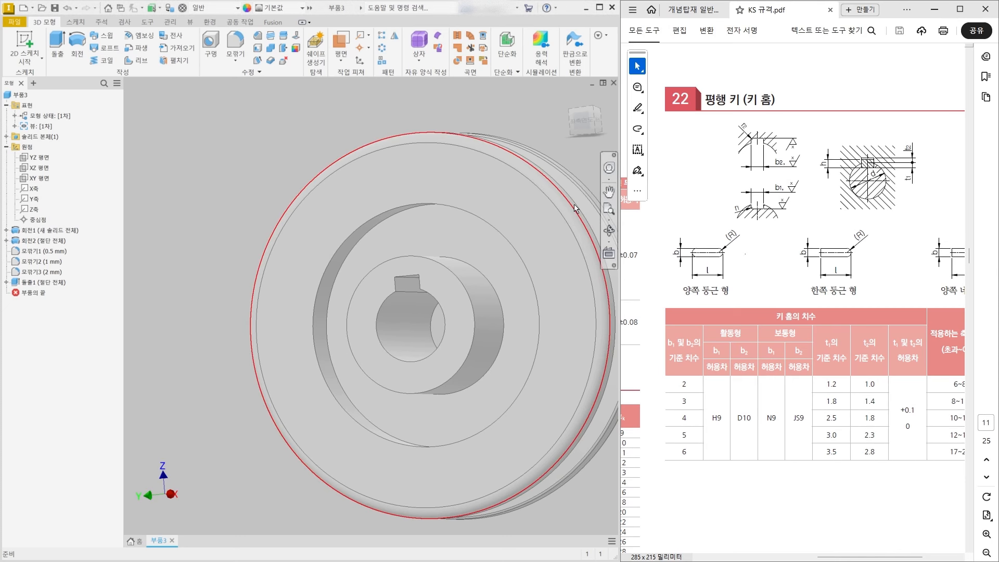
shift+middle_drag(552, 197, 384, 258)
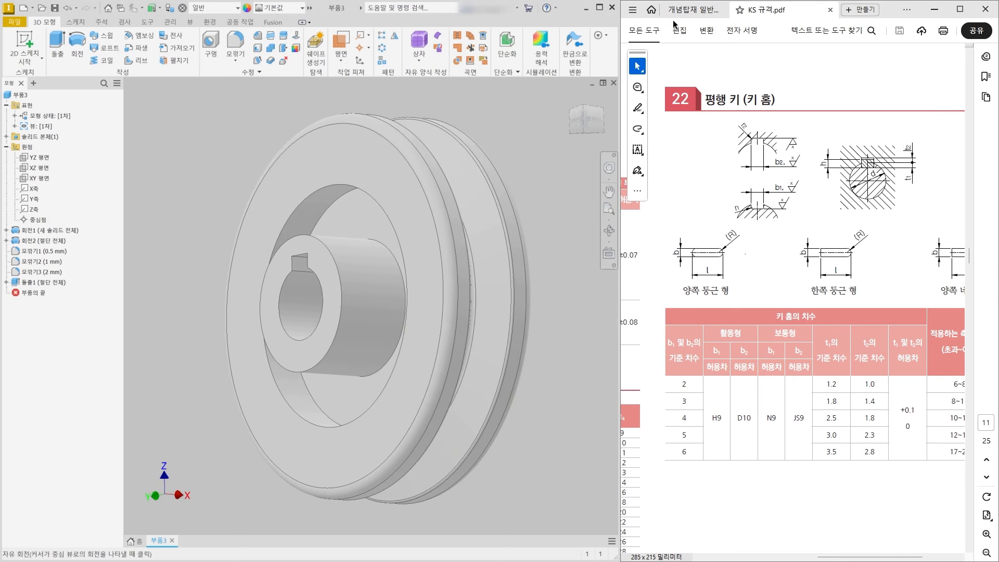
- Consult the assembly drawing and create a work plane tangent to the hub's outer cylinder opposite the keyway, parallel to the XY plane
click(694, 9)
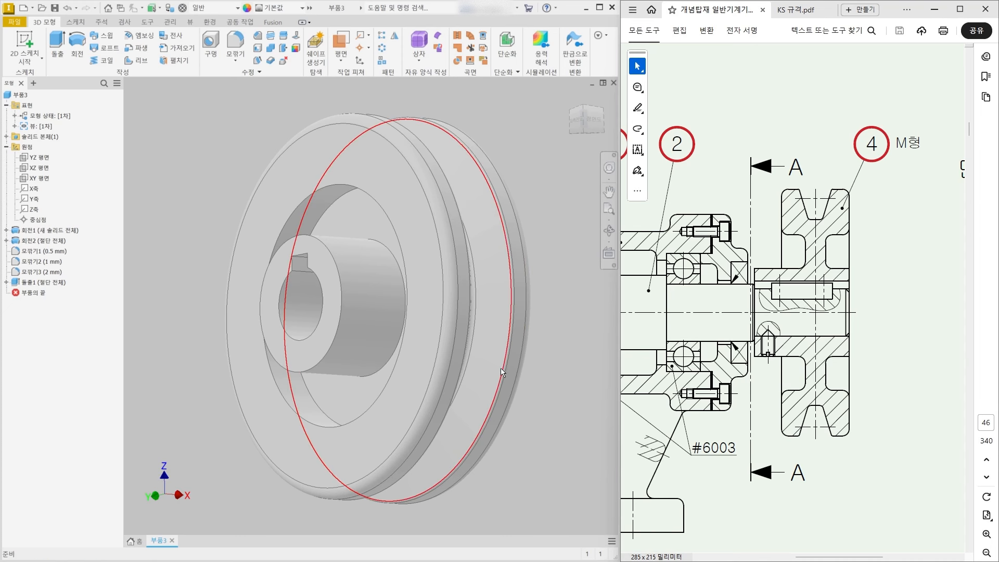
shift+middle_drag(500, 368, 458, 364)
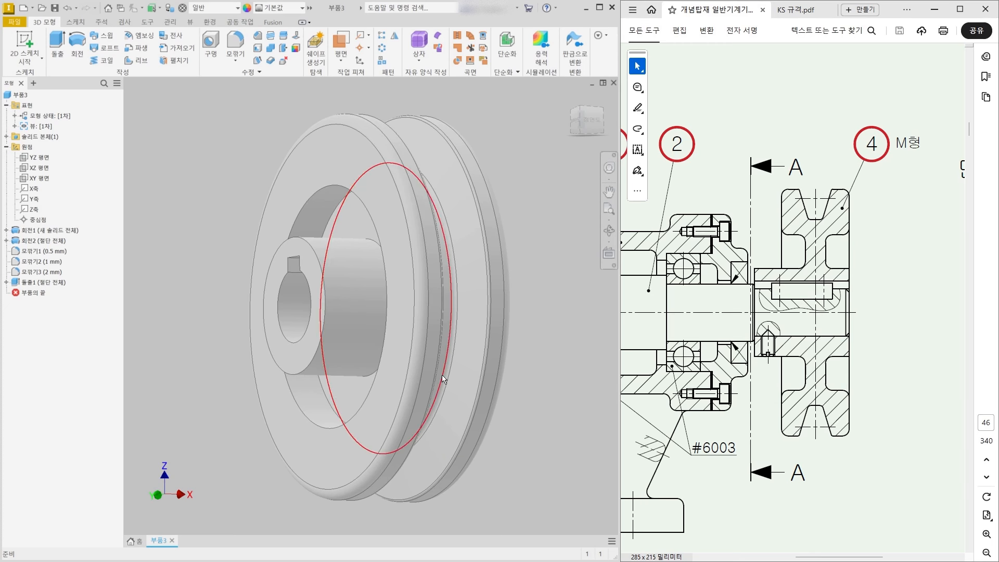
mouse_move(344, 387)
shift+middle_down()
mouse_move(319, 375)
mouse_move(263, 314)
mouse_move(286, 385)
mouse_move(412, 151)
shift+middle_up()
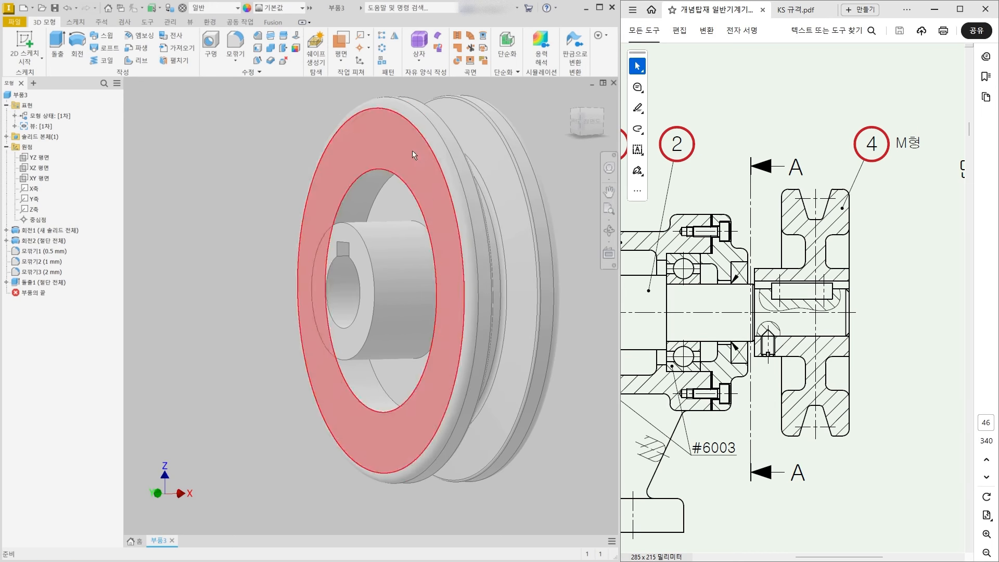
click(342, 61)
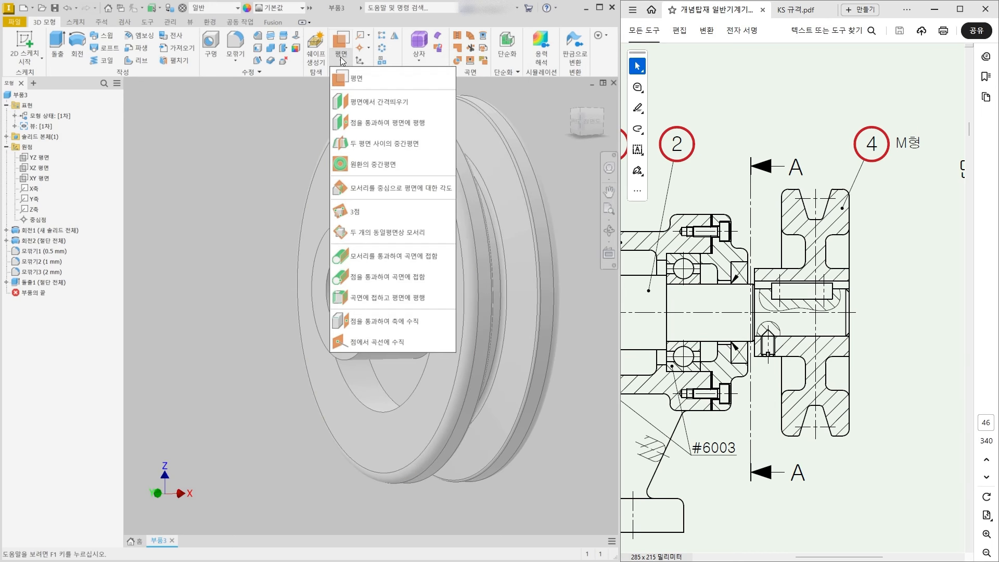
click(391, 295)
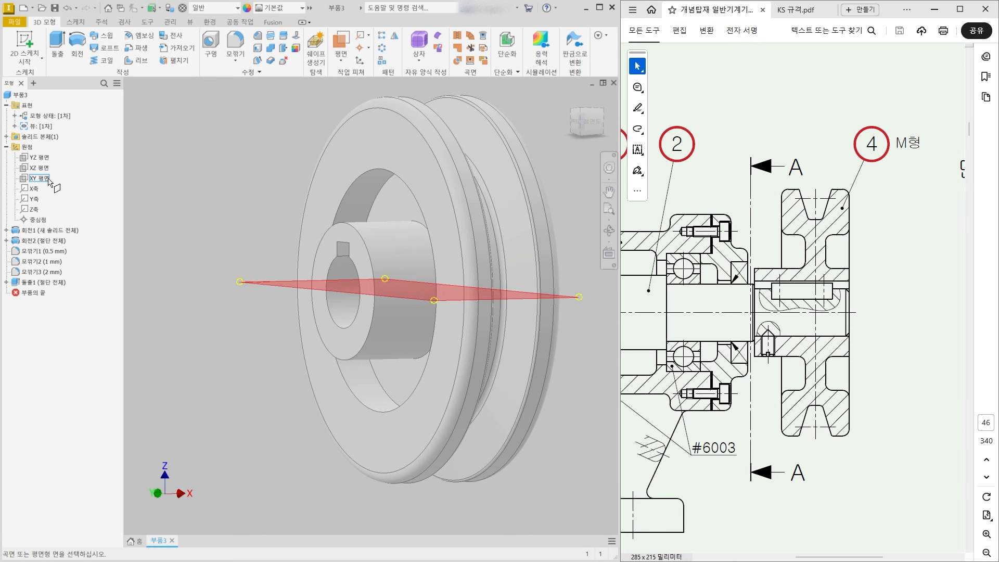
click(40, 178)
mouse_move(216, 414)
shift+middle_down()
mouse_move(201, 417)
mouse_move(214, 386)
mouse_move(207, 413)
shift+middle_up()
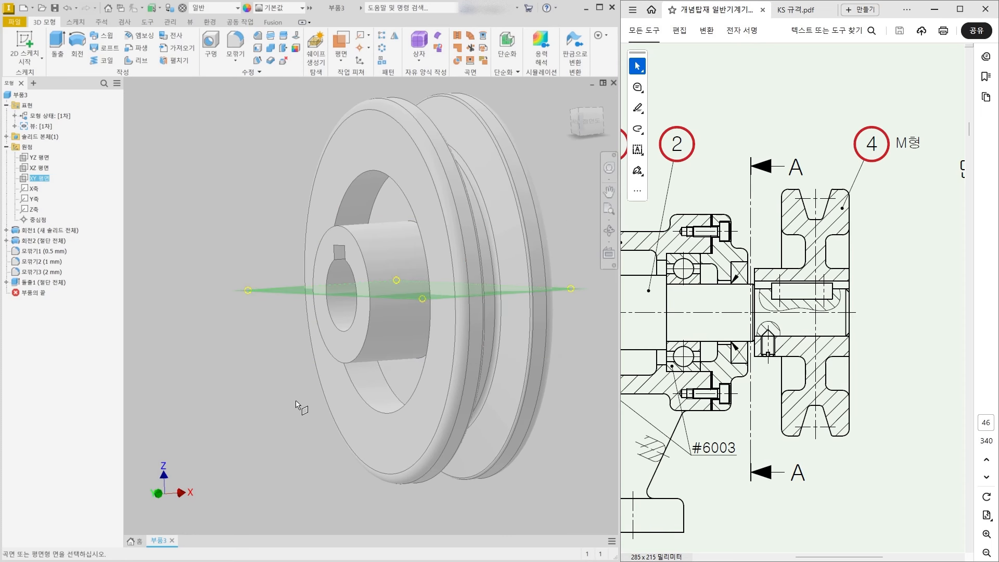
click(395, 344)
shift+middle_drag(312, 432, 290, 408)
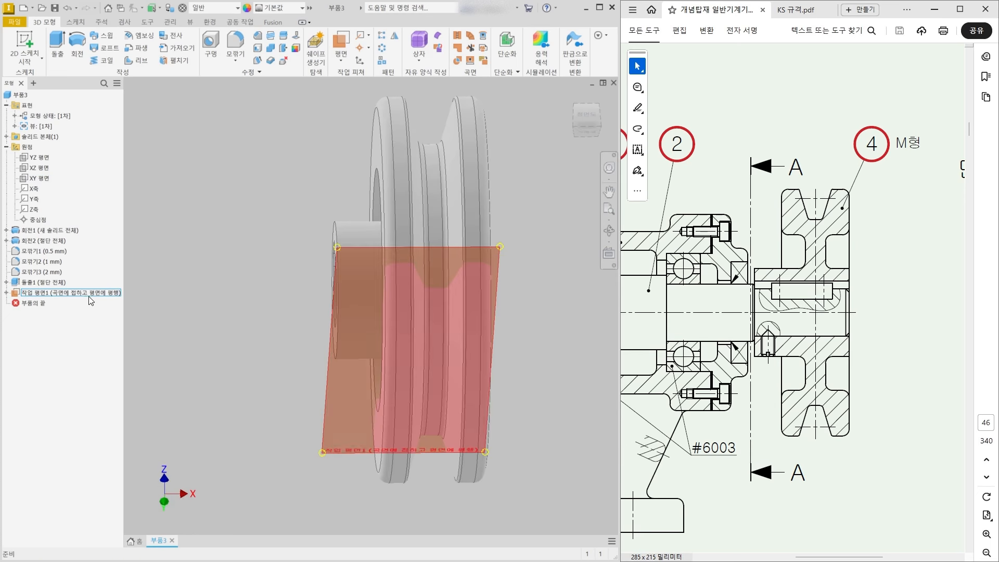
- Start a new sketch on the tangent work plane
scroll(296, 421, down, 2)
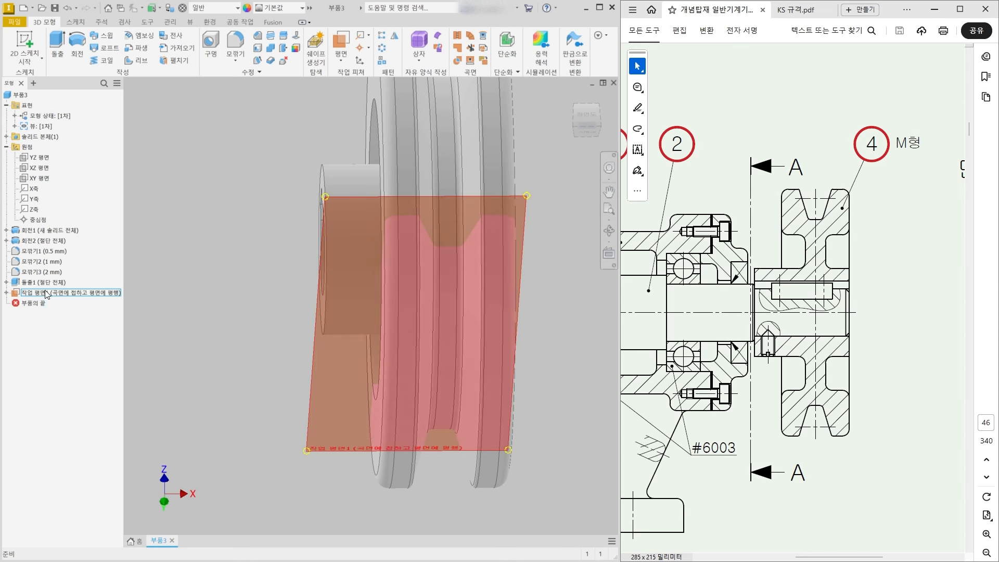
right_click(96, 293)
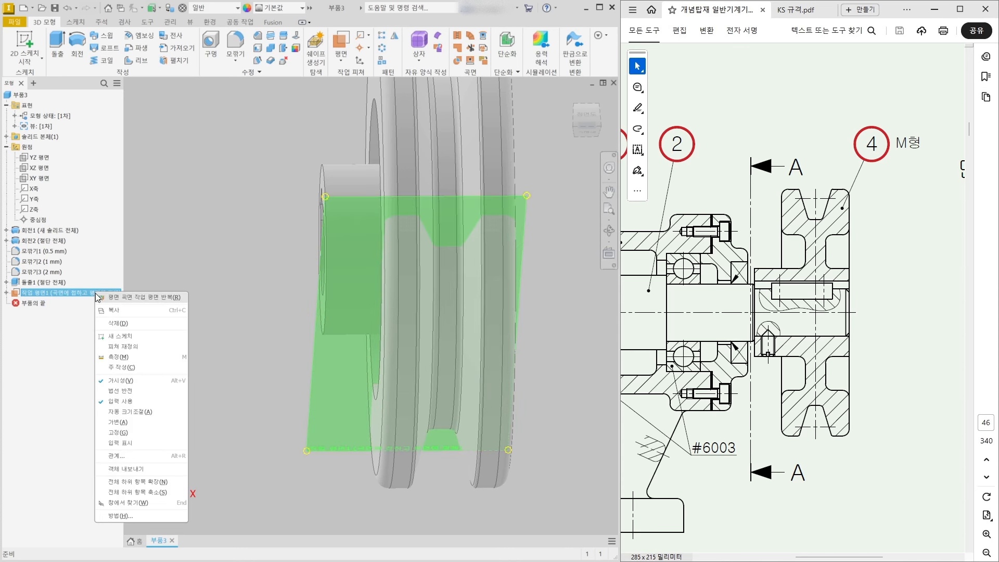
click(130, 335)
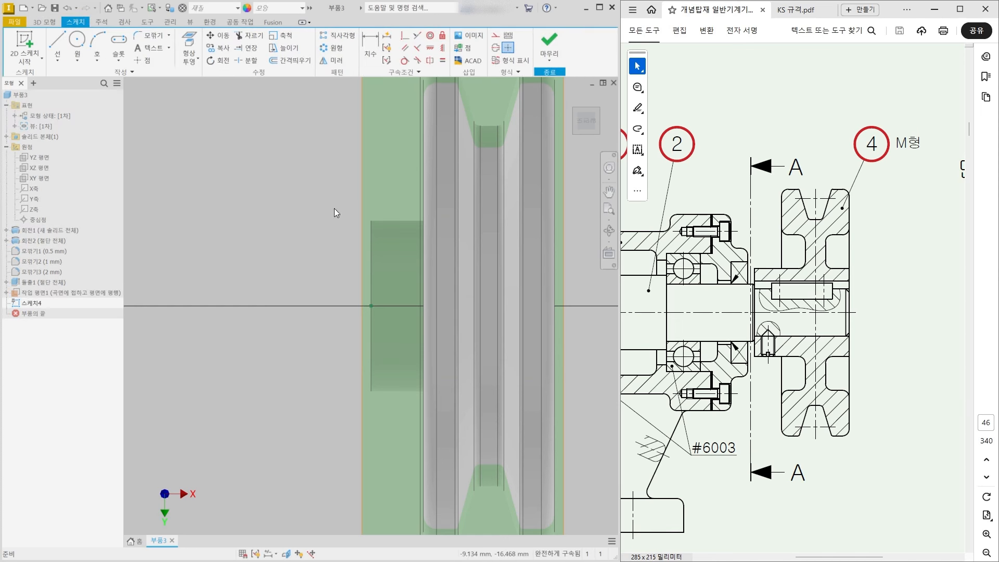
- Check the set screw's distance from the hub end in the assembly drawing and sketch a 4 mm horizontal line inward from the hub's end face
scroll(760, 344, up, 5)
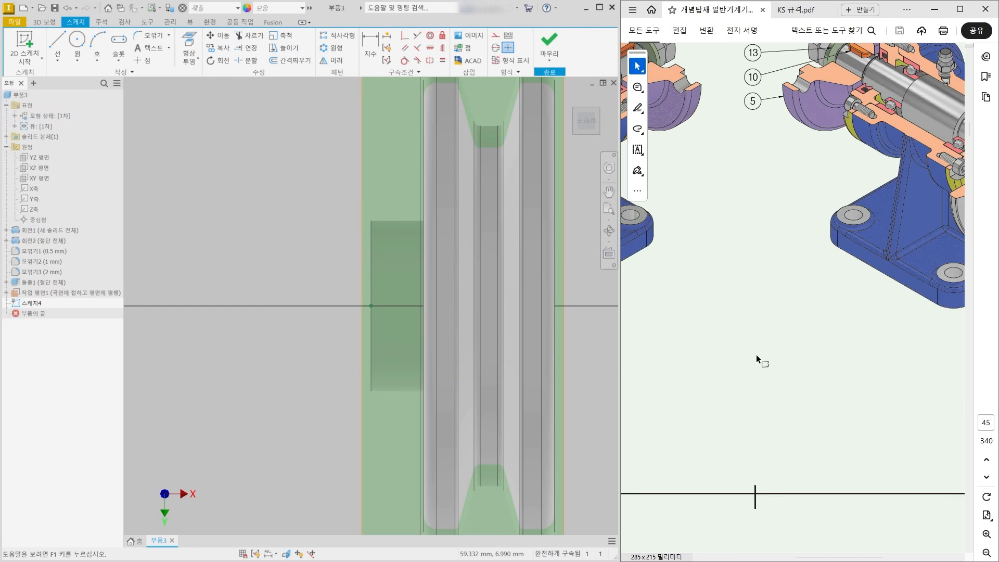
scroll(768, 371, down, 5)
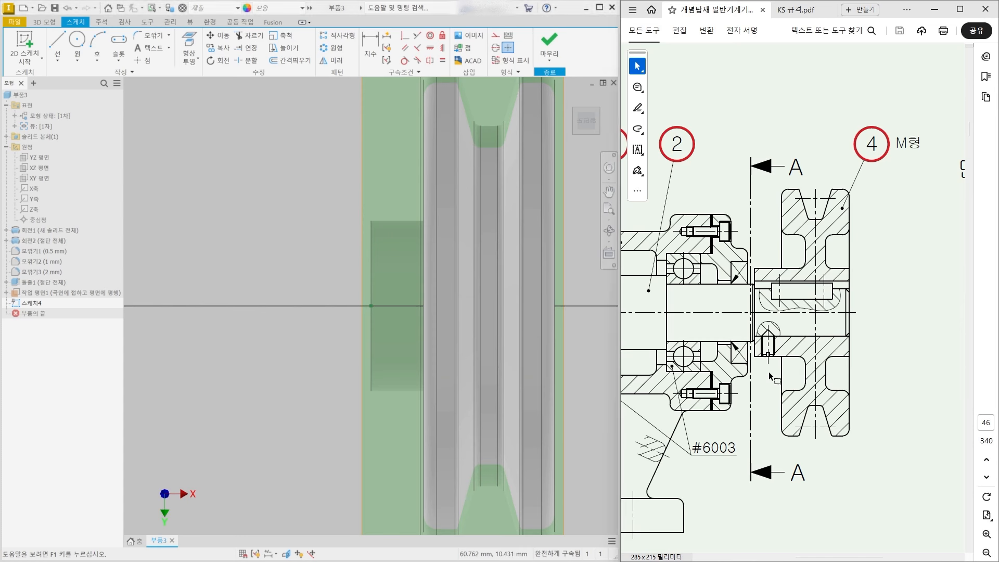
ctrl+scroll(771, 354, up, 5)
ctrl+scroll(773, 347, up, 1)
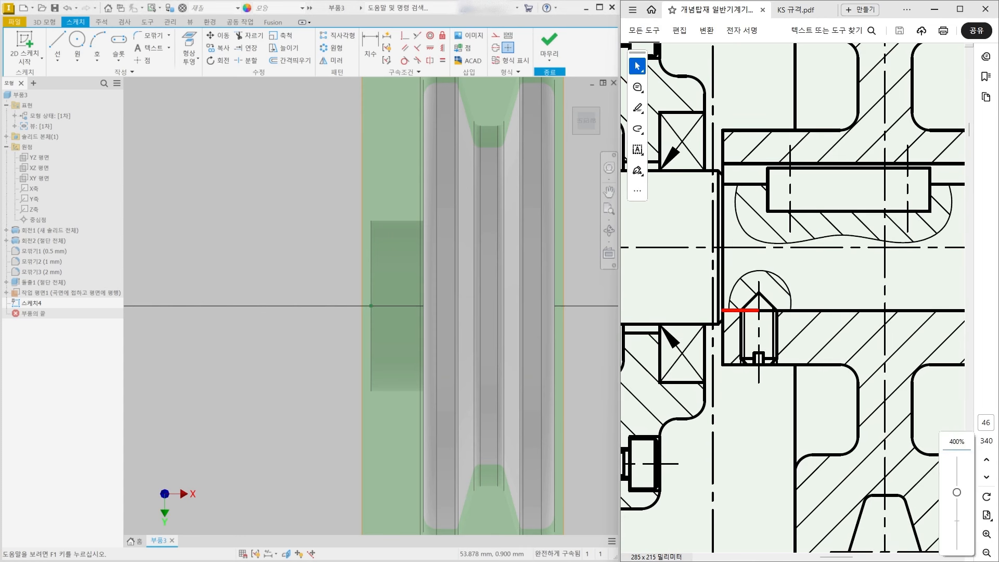
drag(730, 305, 726, 324)
key(Escape)
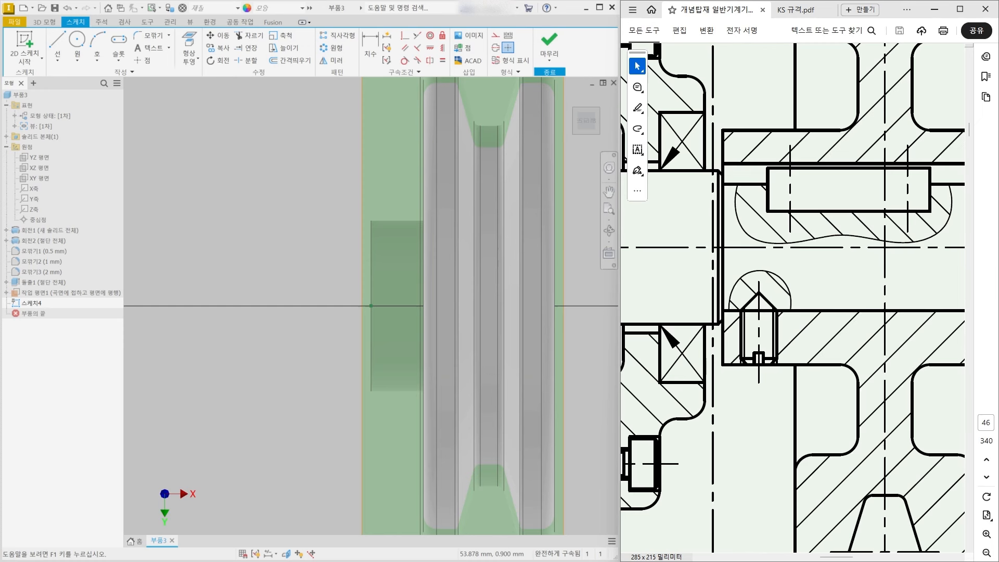
click(55, 45)
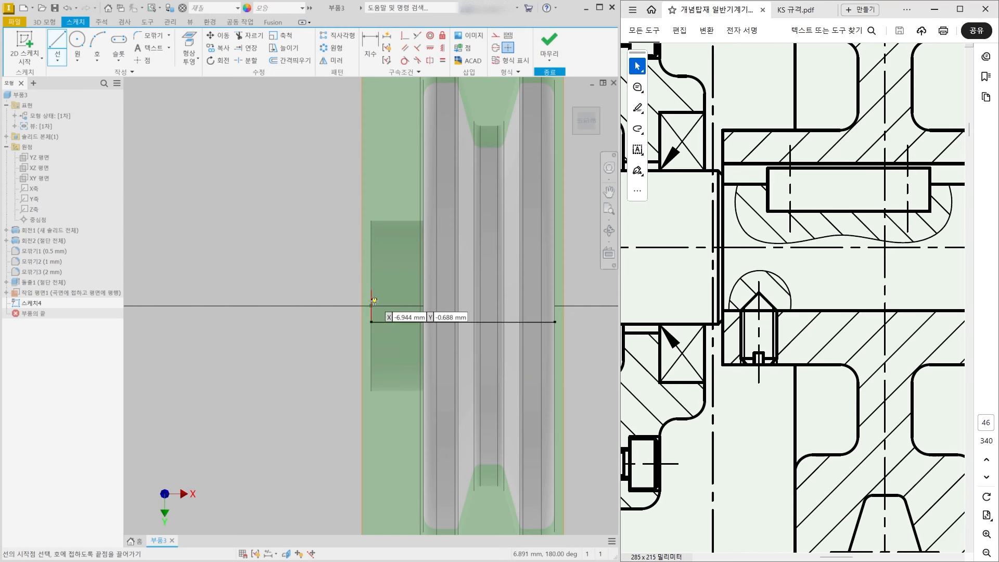
click(371, 305)
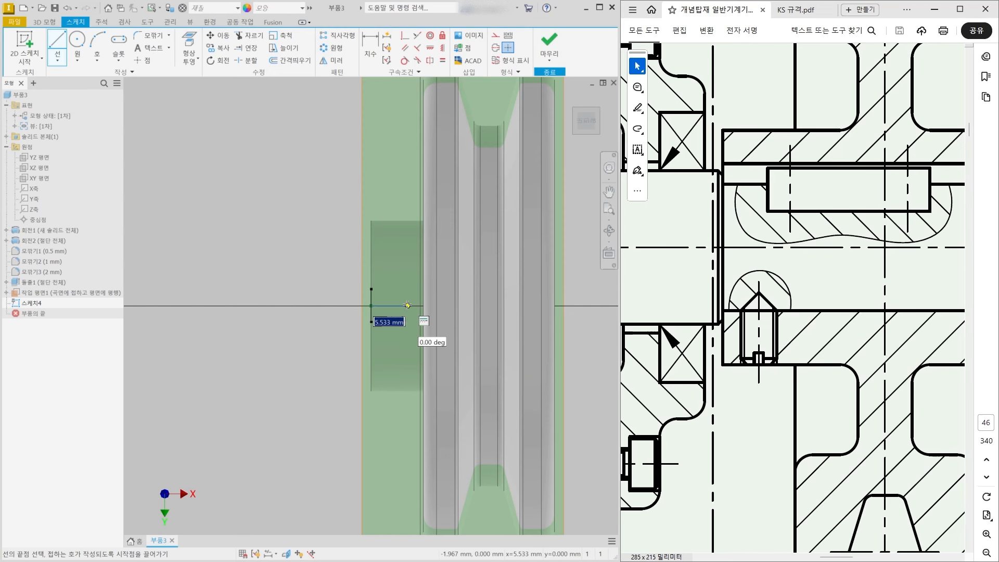
scroll(408, 305, up, 5)
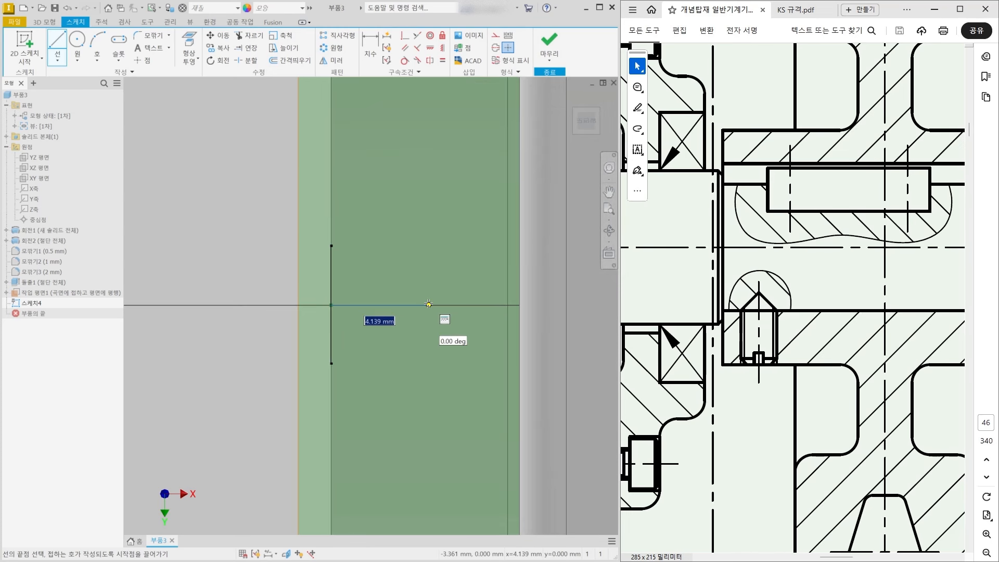
text(4)
key(Return)
key(Escape)
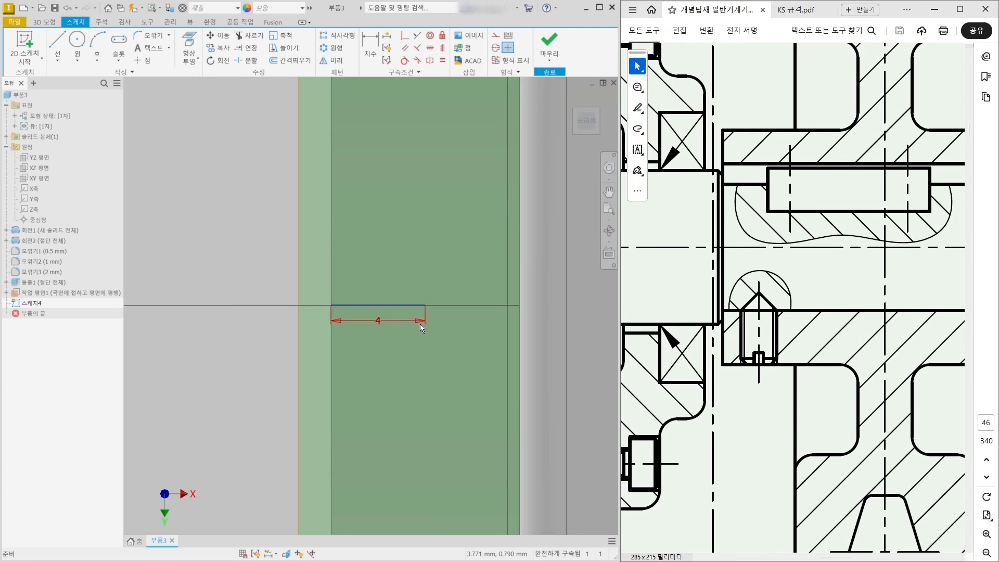
- Place a sketch point at the inner end of the 4 mm line and start a Hole feature on it
click(425, 305)
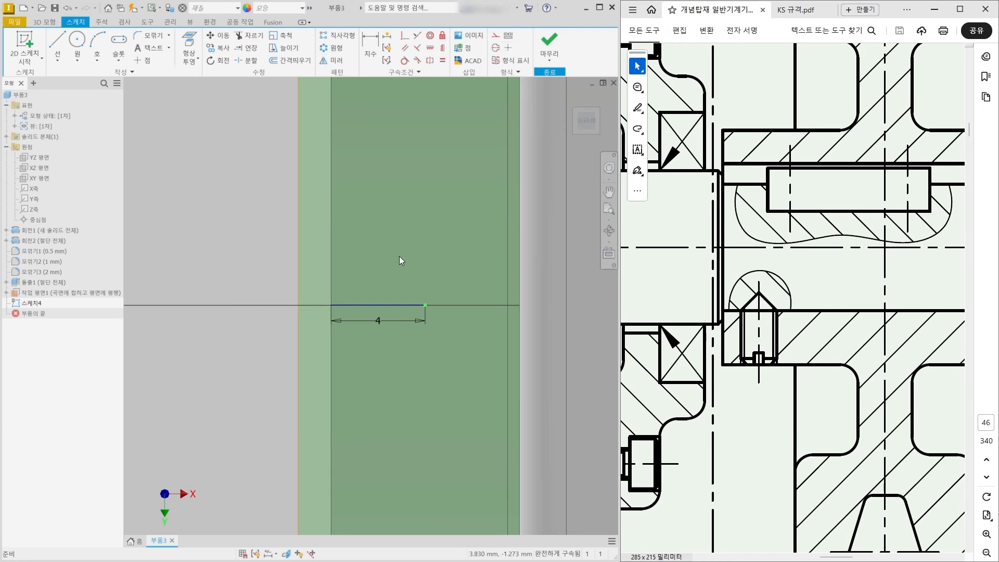
click(44, 22)
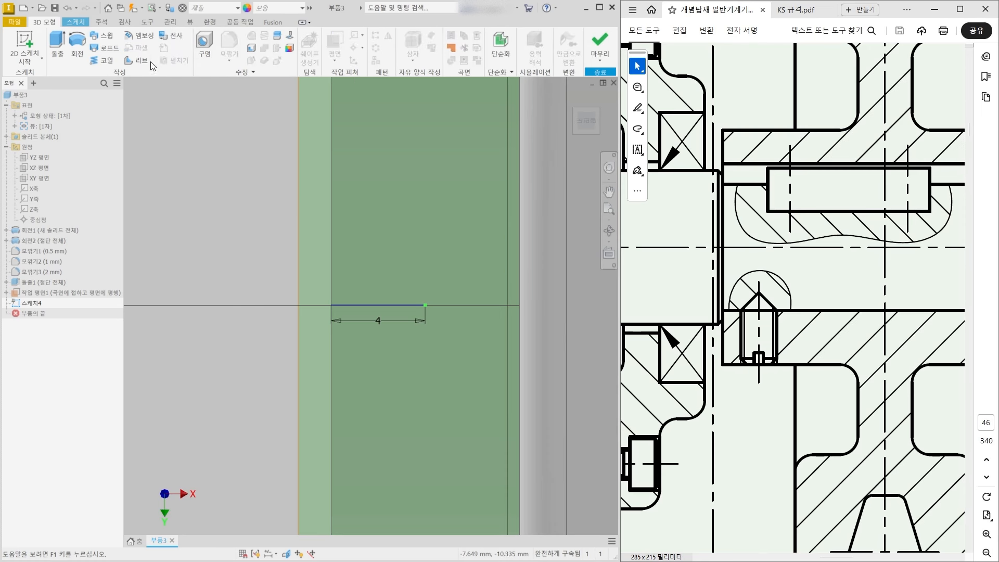
click(204, 47)
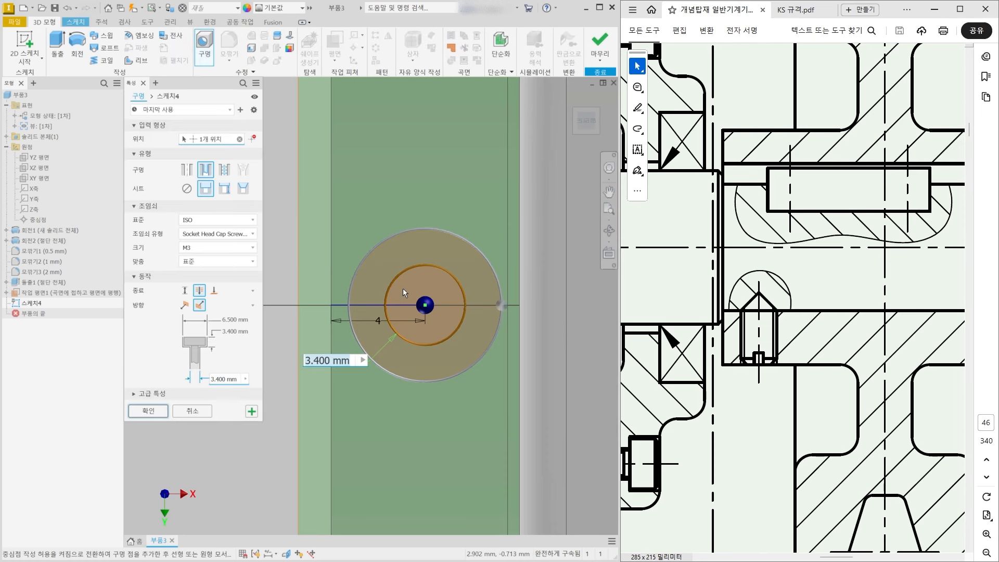
- Make the hole a tapped hole with no seat
scroll(403, 291, down, 3)
shift+middle_drag(339, 303, 364, 325)
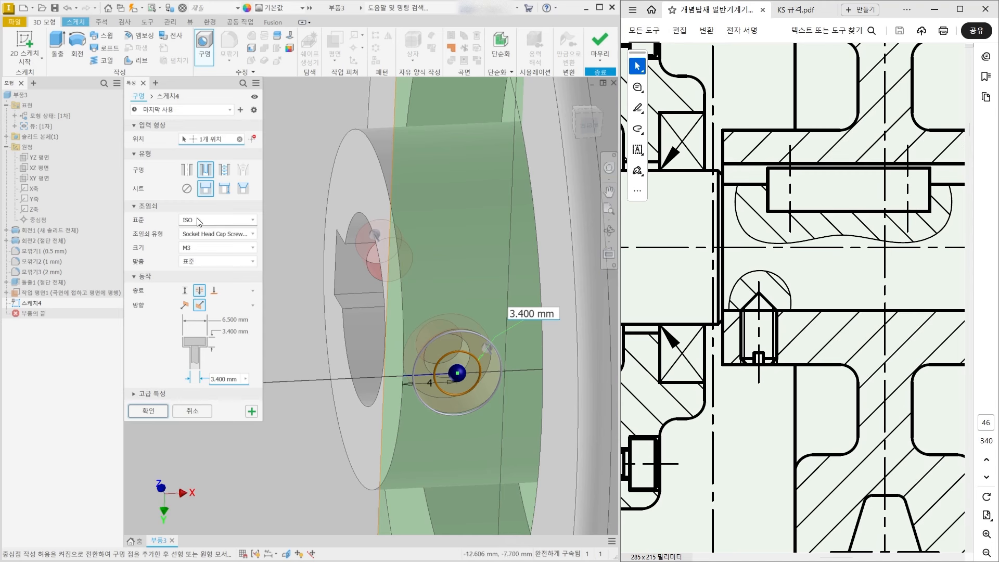
click(224, 170)
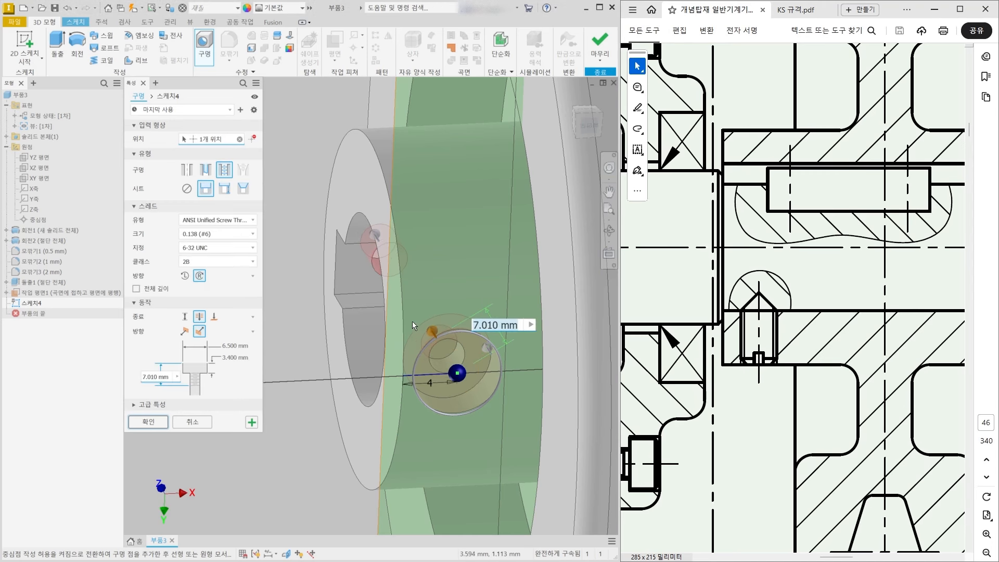
scroll(414, 324, down, 5)
shift+middle_drag(414, 323, 414, 363)
scroll(414, 363, up, 5)
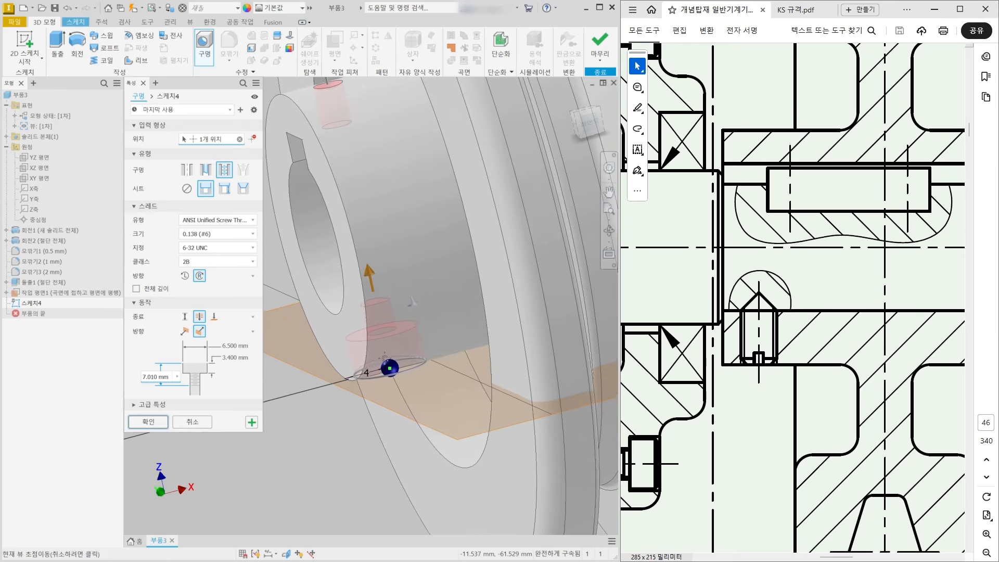
click(189, 189)
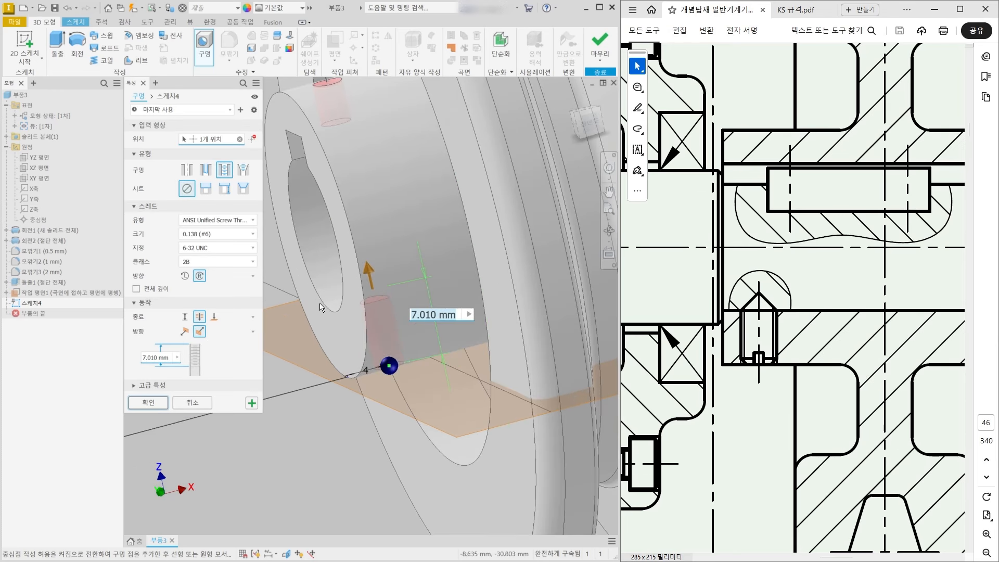
mouse_move(321, 306)
shift+middle_down()
mouse_move(309, 298)
mouse_move(330, 304)
shift+middle_up()
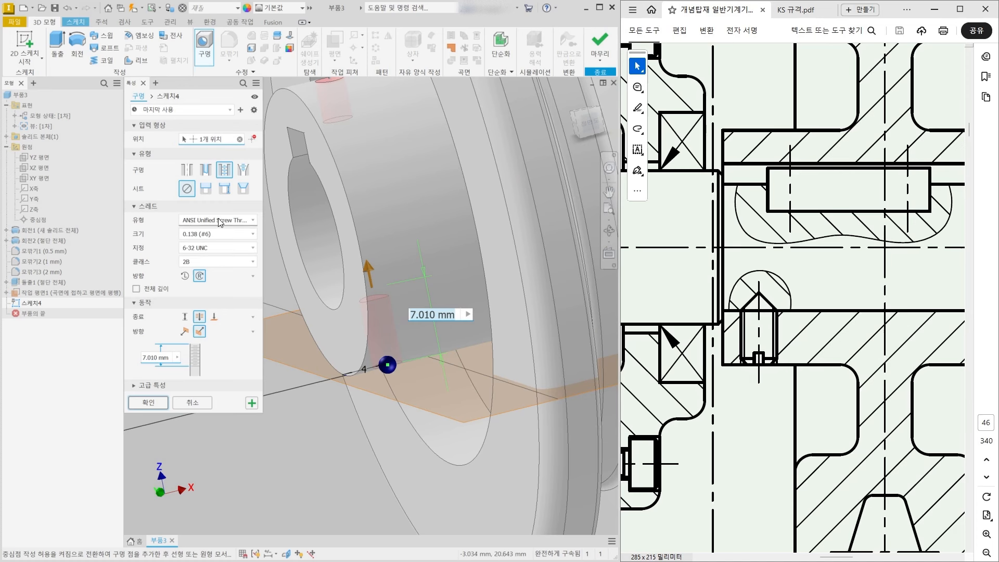
- Set the tapped hole's thread to ISO Metric profile, size 4, designation M4x0.7
click(255, 223)
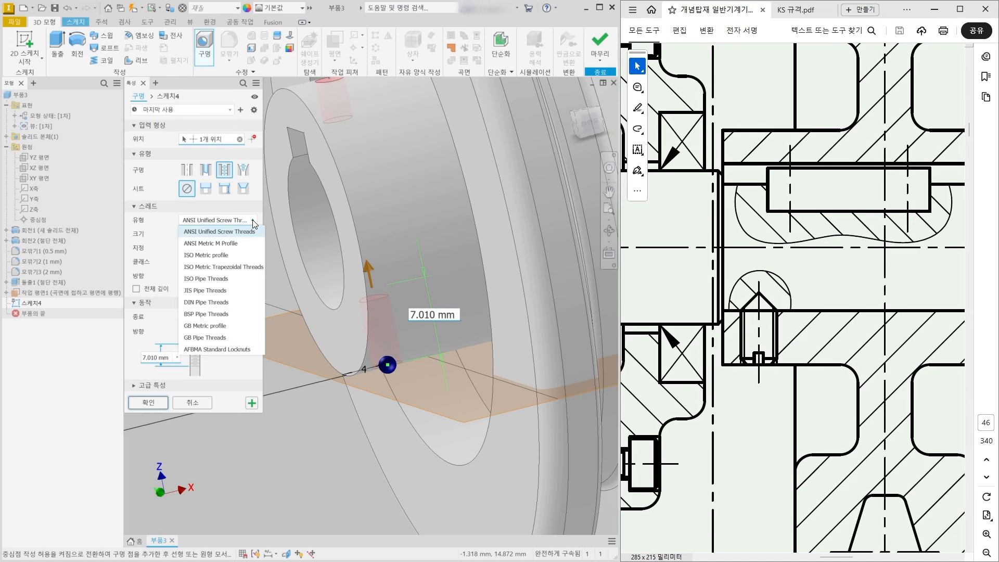
click(232, 256)
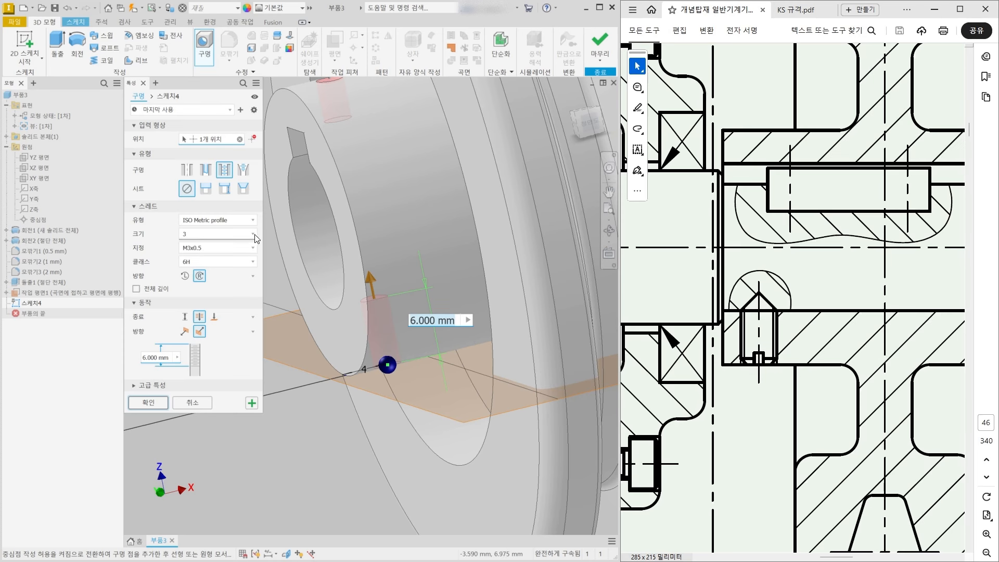
click(255, 235)
click(216, 275)
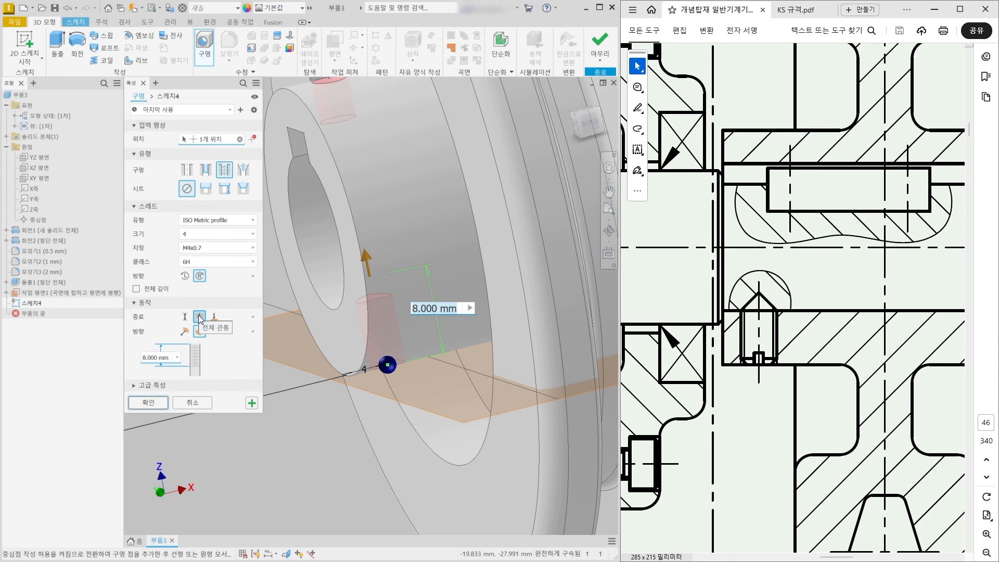
- End the tapped hole at the hub's bore surface, thread it over its full depth, and create it
middle_drag(480, 200, 562, 309)
shift+middle_drag(409, 207, 414, 207)
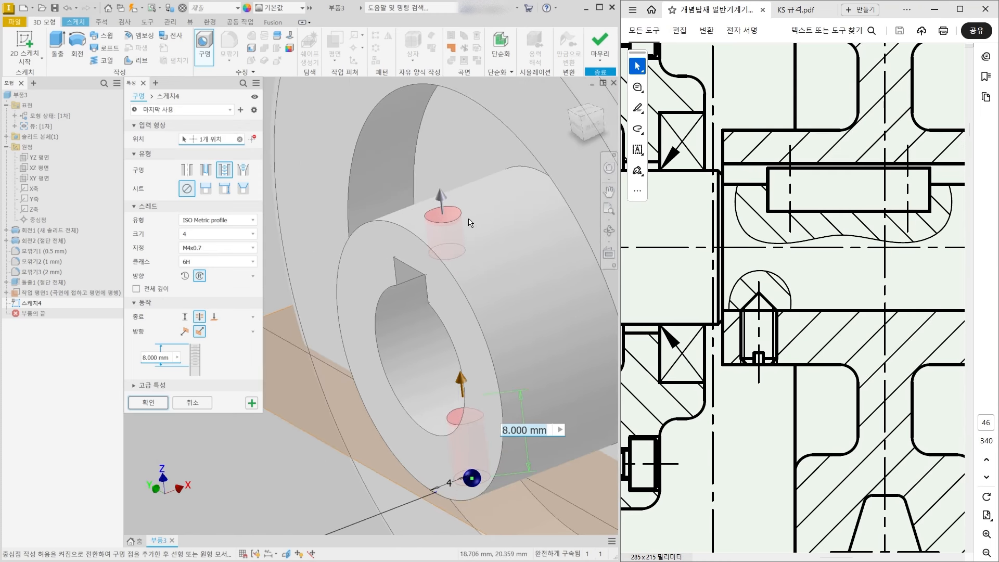
mouse_move(471, 223)
shift+middle_down()
mouse_move(485, 205)
mouse_move(469, 202)
mouse_move(479, 206)
shift+middle_up()
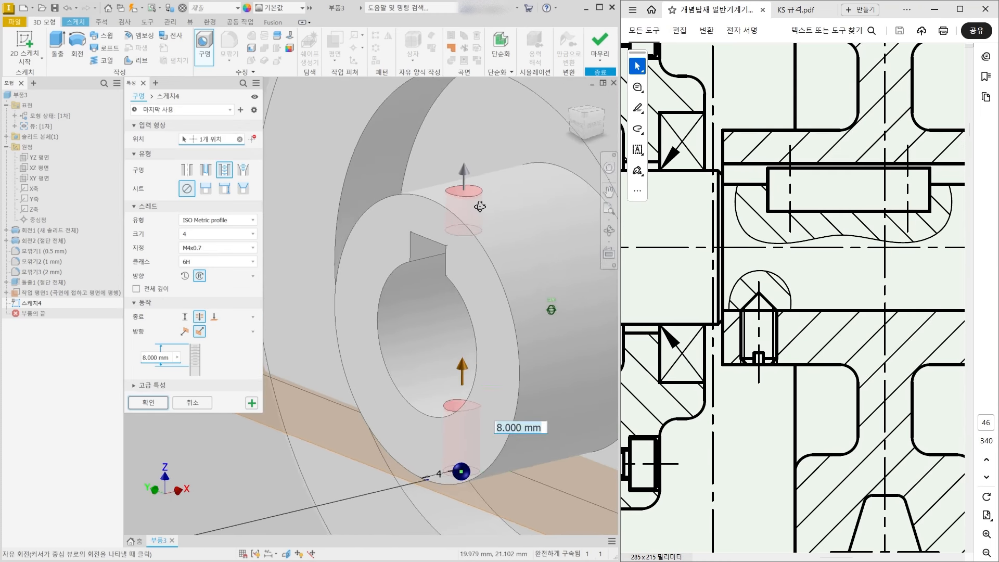
click(214, 317)
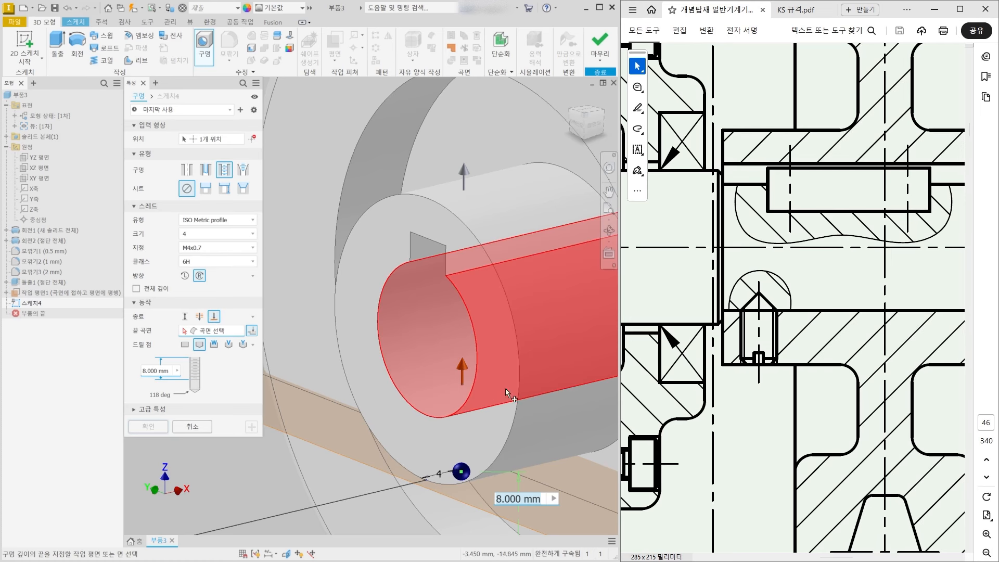
click(430, 380)
scroll(415, 442, up, 3)
shift+middle_drag(415, 443, 439, 440)
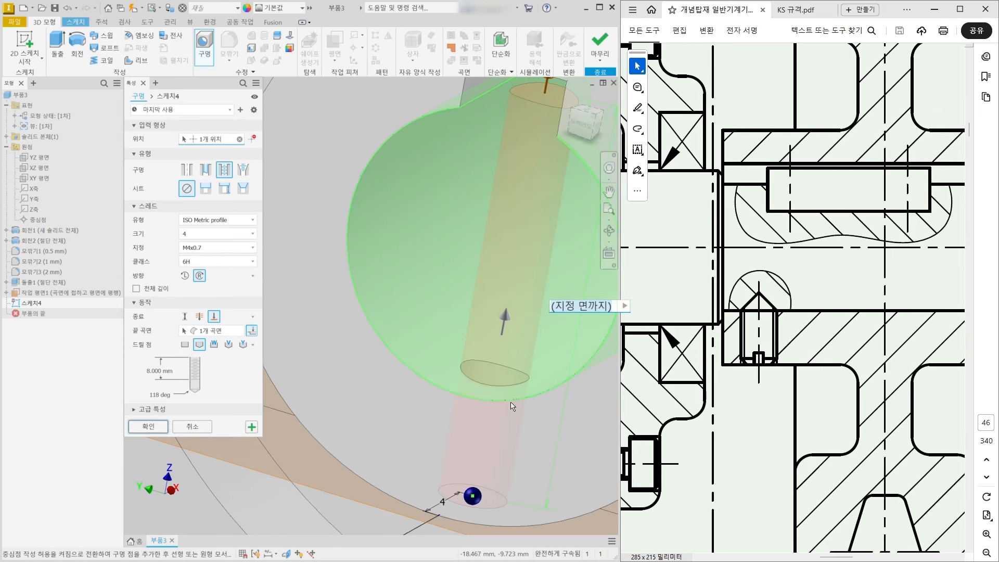
shift+middle_drag(494, 405, 510, 183)
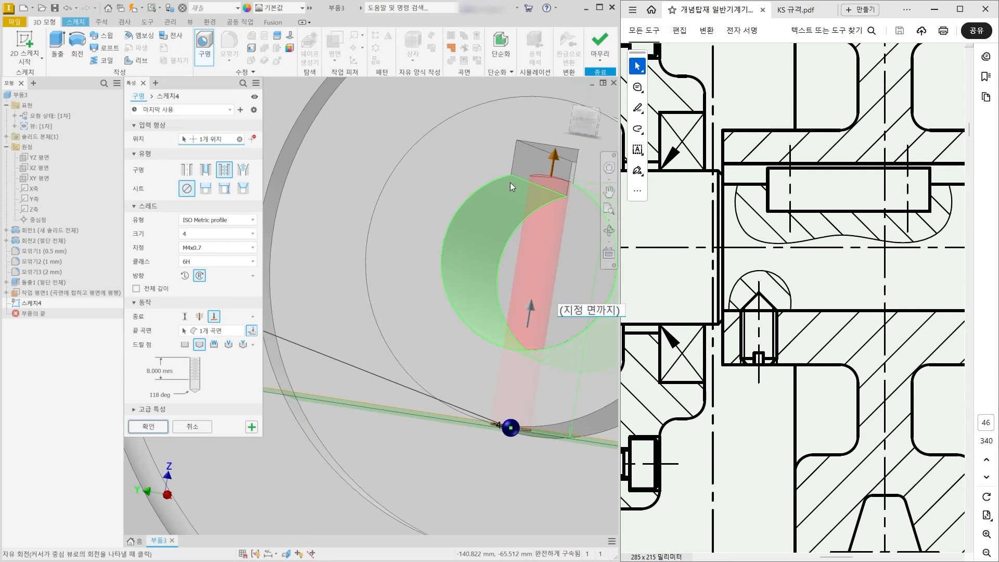
shift+middle_drag(504, 238, 454, 395)
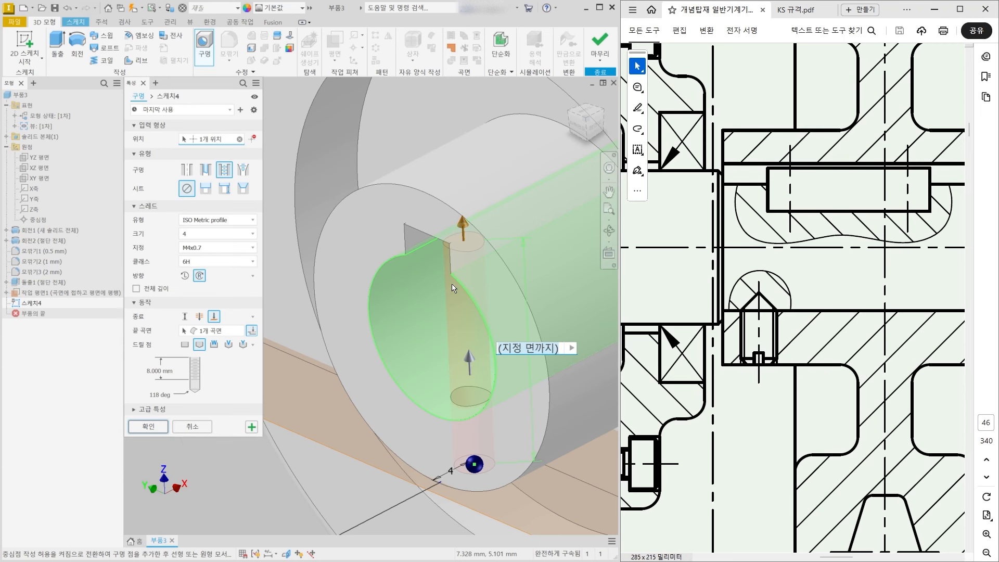
shift+middle_drag(474, 397, 483, 381)
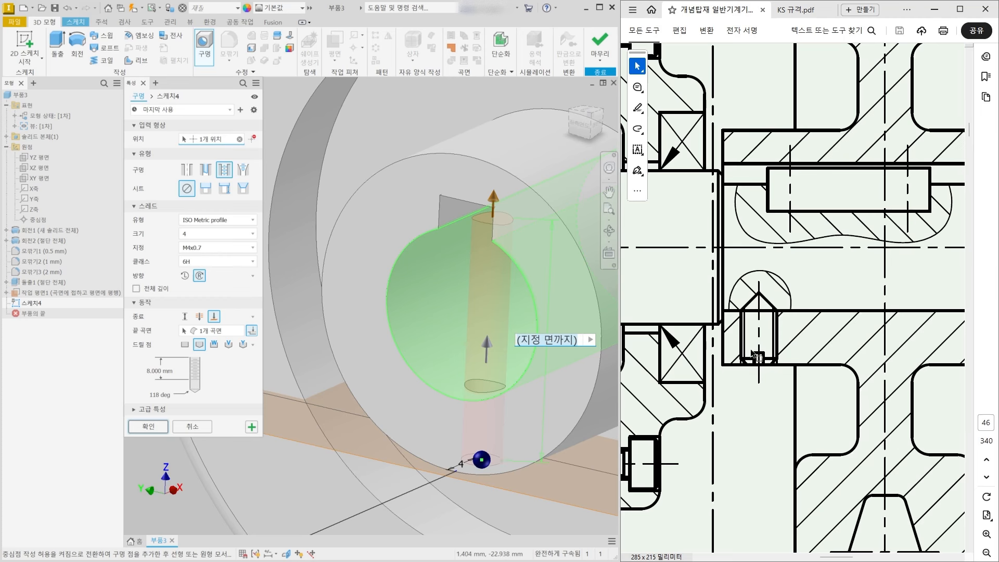
click(136, 288)
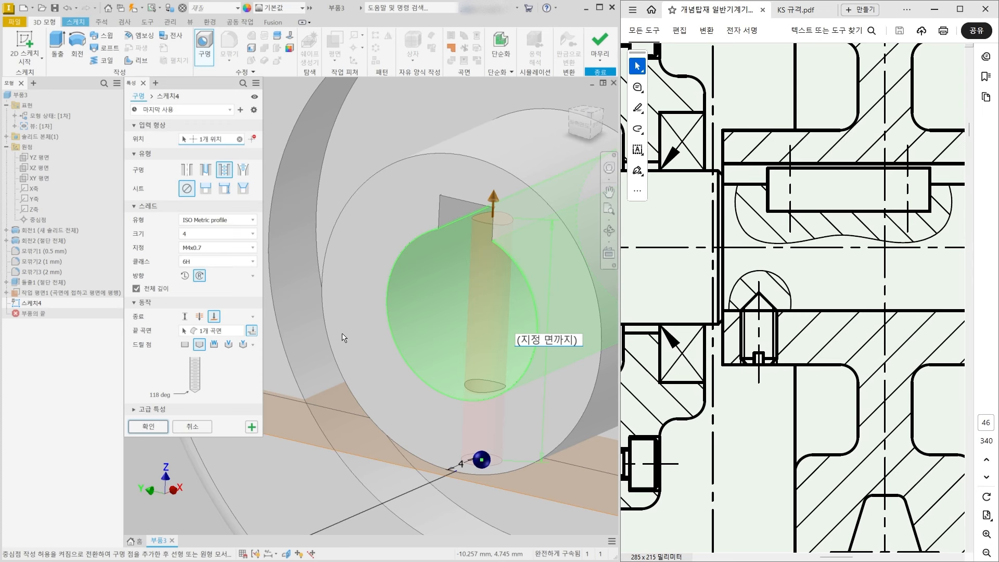
click(148, 426)
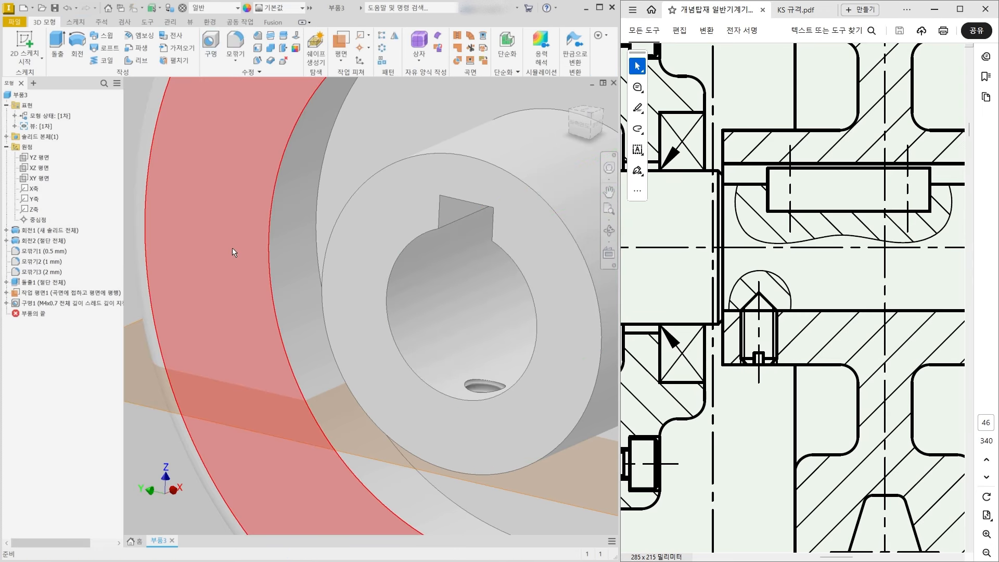
- Hide the work plane tangent to the hub
key(F4)
mouse_move(238, 260)
mouse_down()
mouse_move(235, 290)
mouse_move(236, 256)
mouse_move(224, 258)
mouse_up()
scroll(256, 324, down, 4)
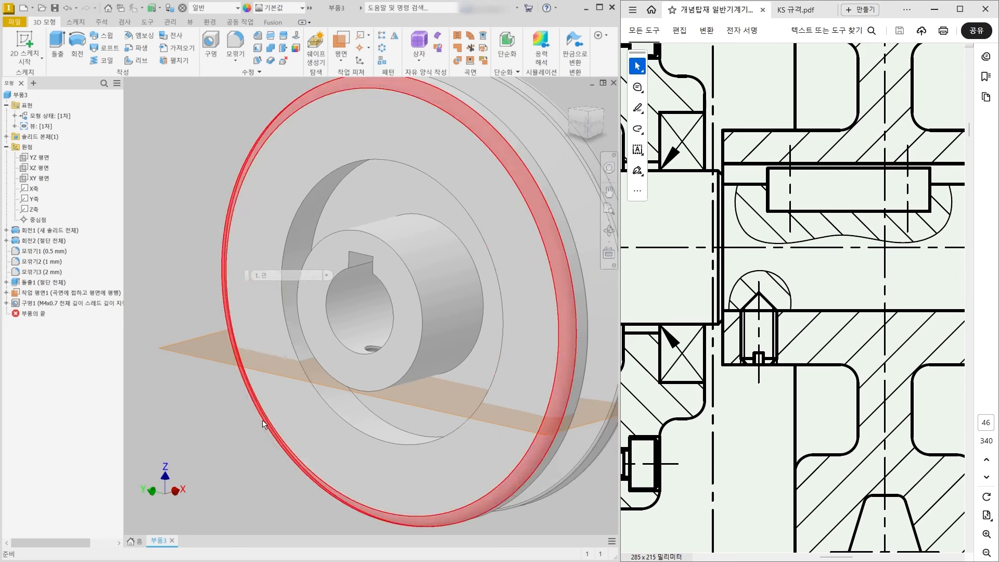
right_click(29, 293)
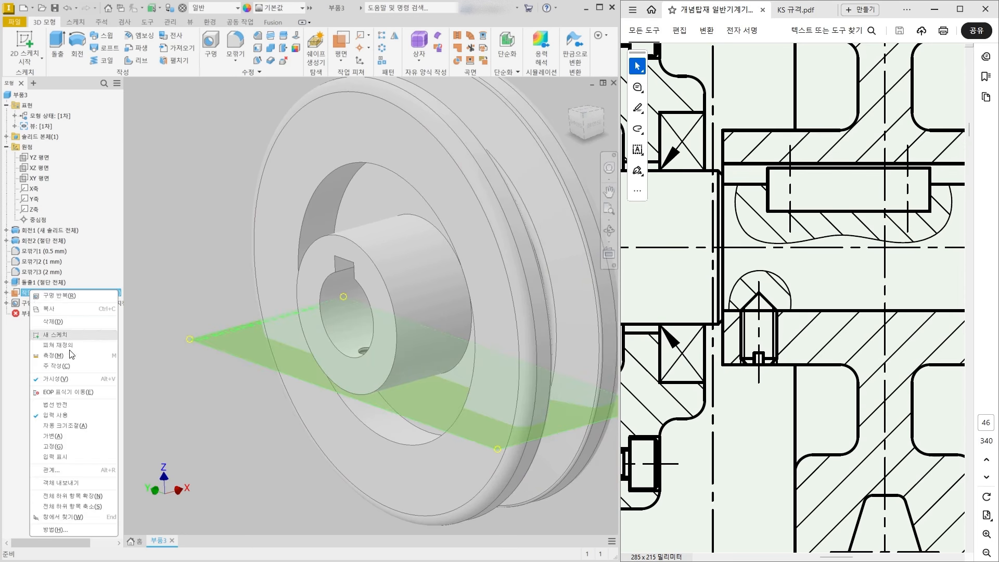
click(109, 382)
middle_drag(315, 431, 222, 418)
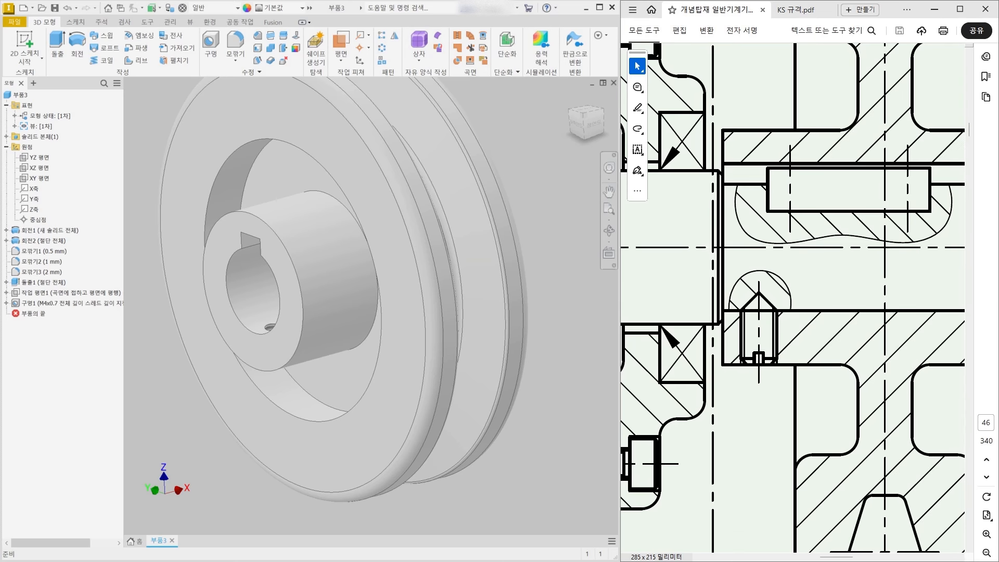
- Consult the assembly drawing and start a 2 mm fillet on the protruding-hub side, picking the recess rim, recess floor and hub root edges
ctrl+scroll(709, 423, down, 3)
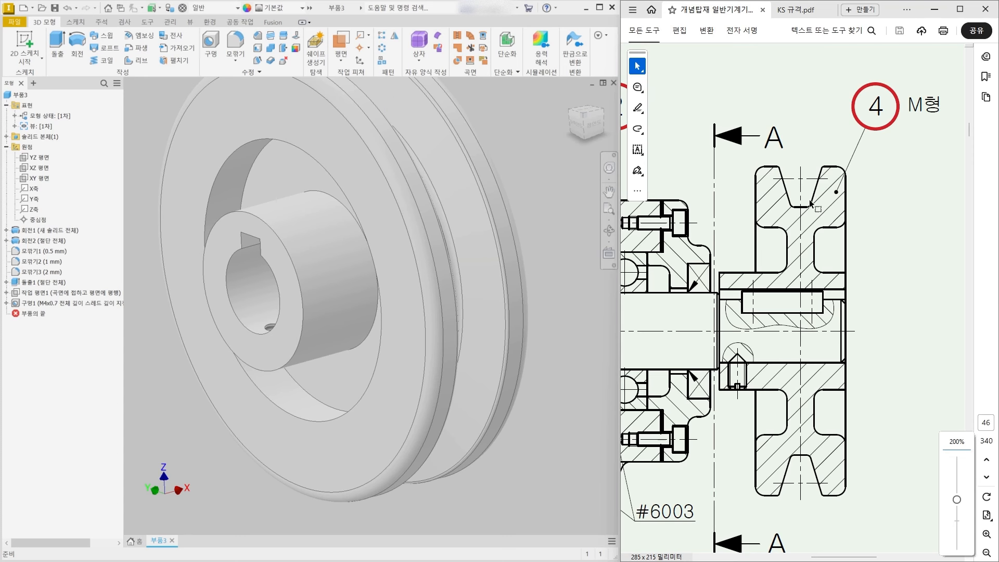
shift+middle_drag(462, 341, 419, 338)
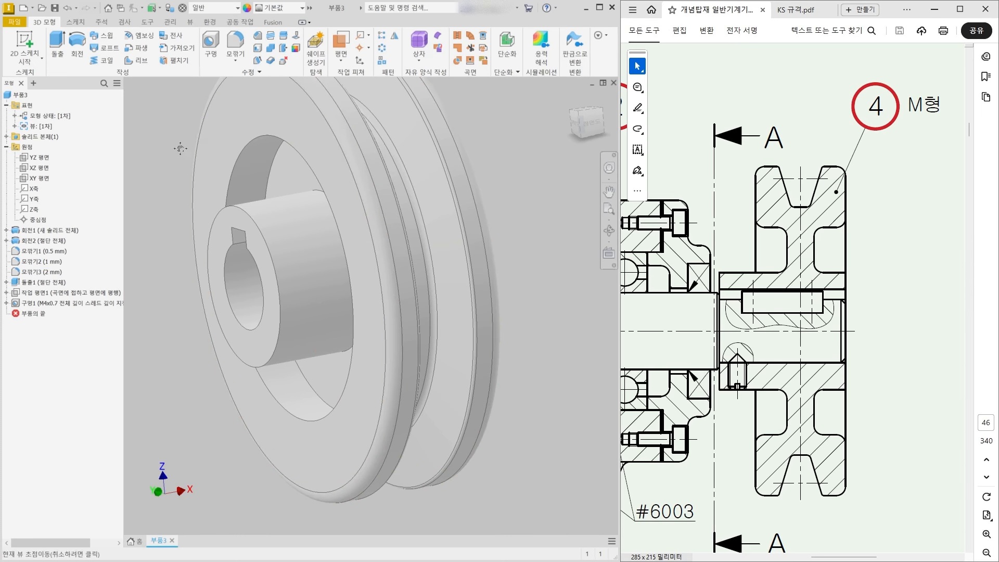
middle_drag(179, 147, 256, 167)
click(236, 39)
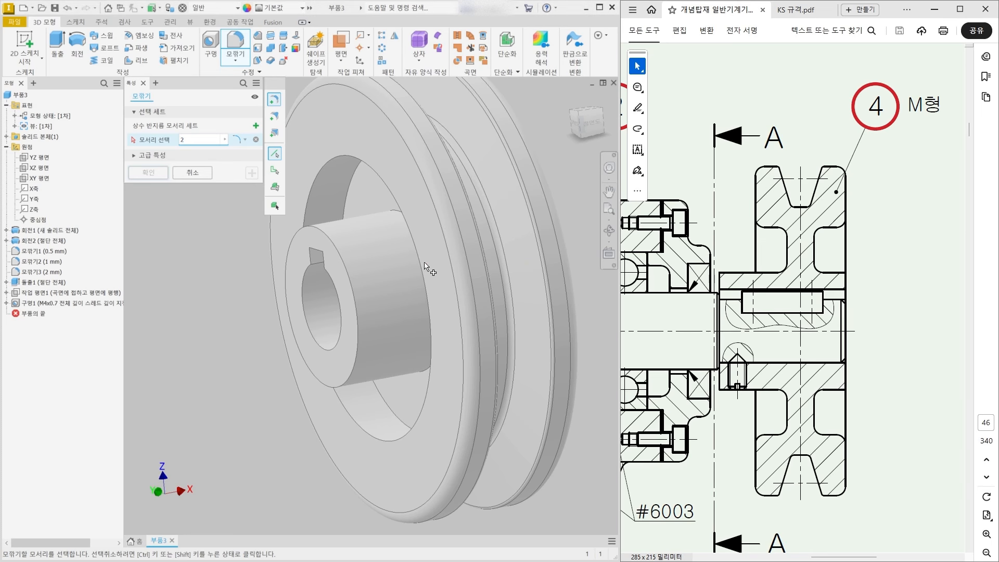
click(315, 179)
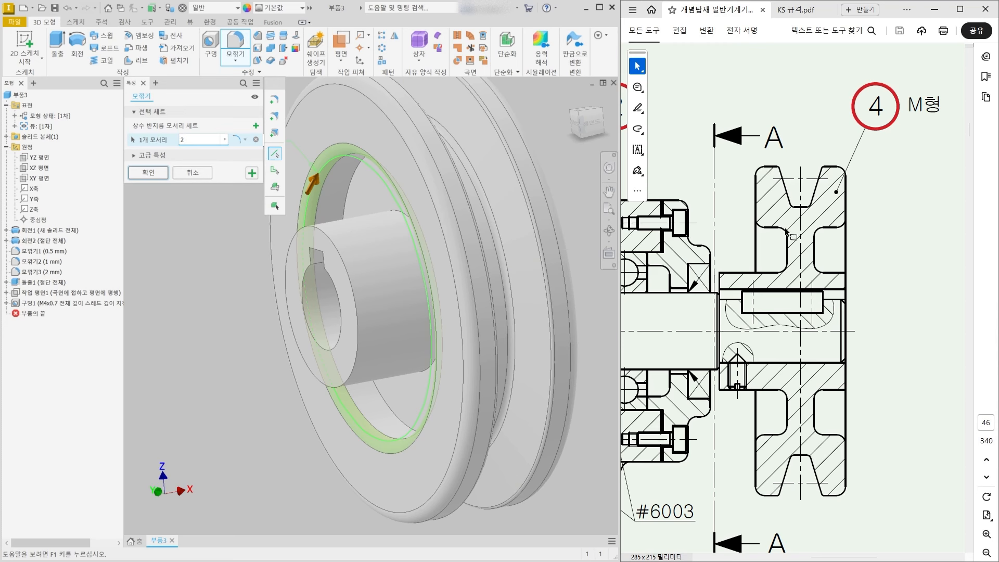
click(350, 209)
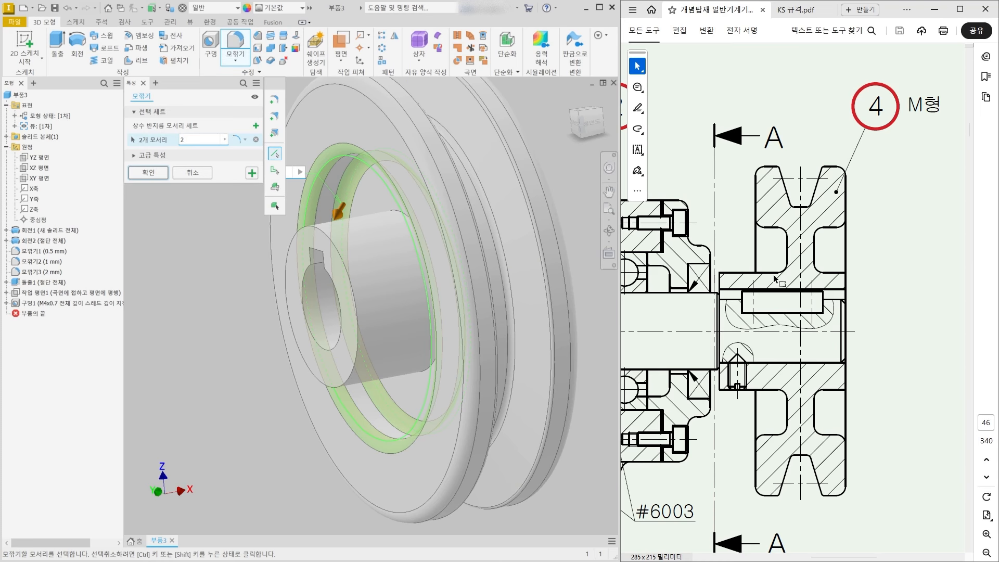
shift+middle_drag(369, 275, 283, 321)
click(391, 217)
- Add the recess rim, recess floor and hub root edges on the pulley's opposite side to the 2 mm fillet and create it
shift+middle_drag(499, 150, 514, 150)
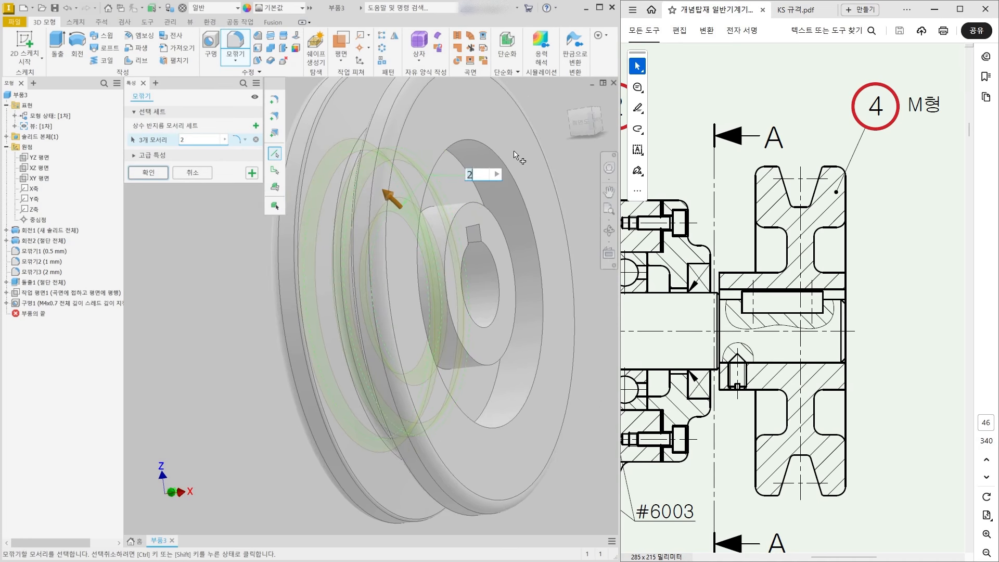
click(505, 162)
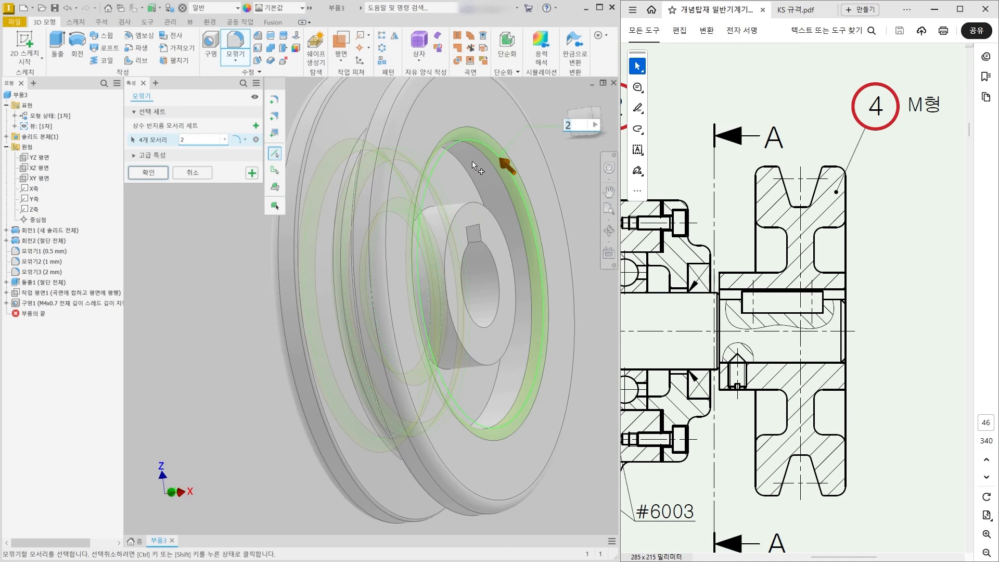
click(464, 167)
click(420, 210)
shift+middle_drag(269, 388, 292, 383)
scroll(294, 382, down, 3)
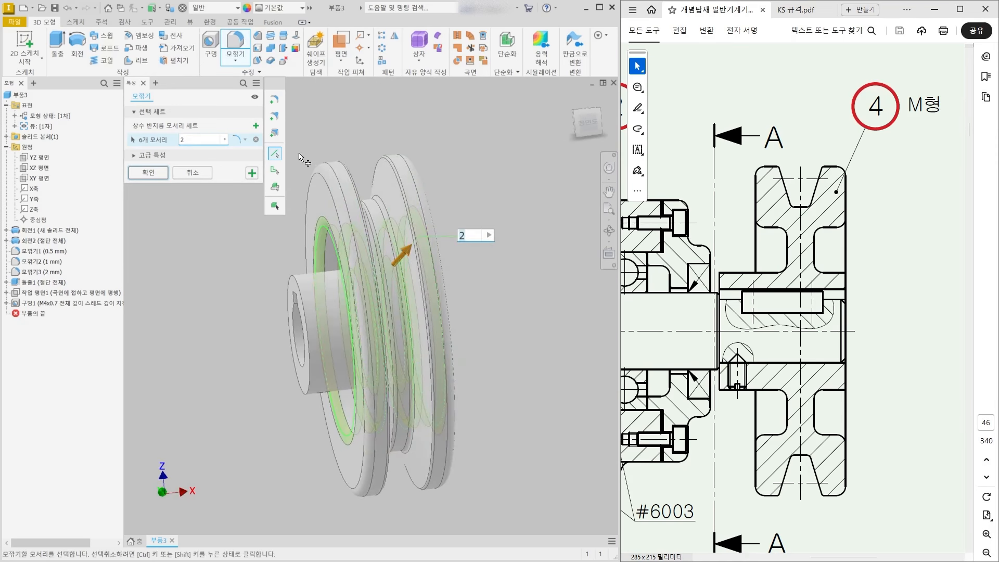
scroll(325, 166, up, 4)
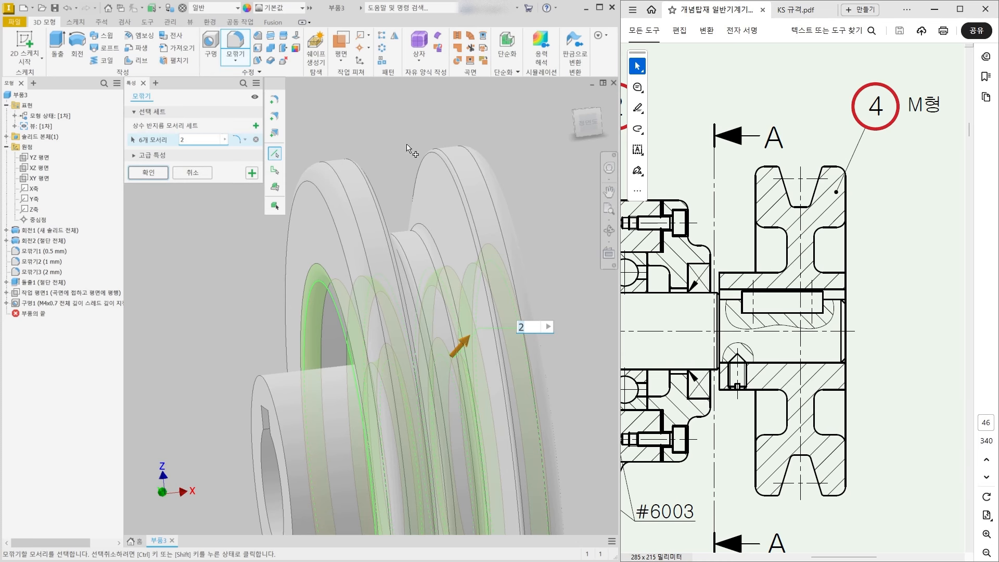
scroll(426, 177, down, 2)
mouse_move(407, 244)
shift+middle_down()
mouse_move(431, 227)
mouse_move(388, 240)
shift+middle_up()
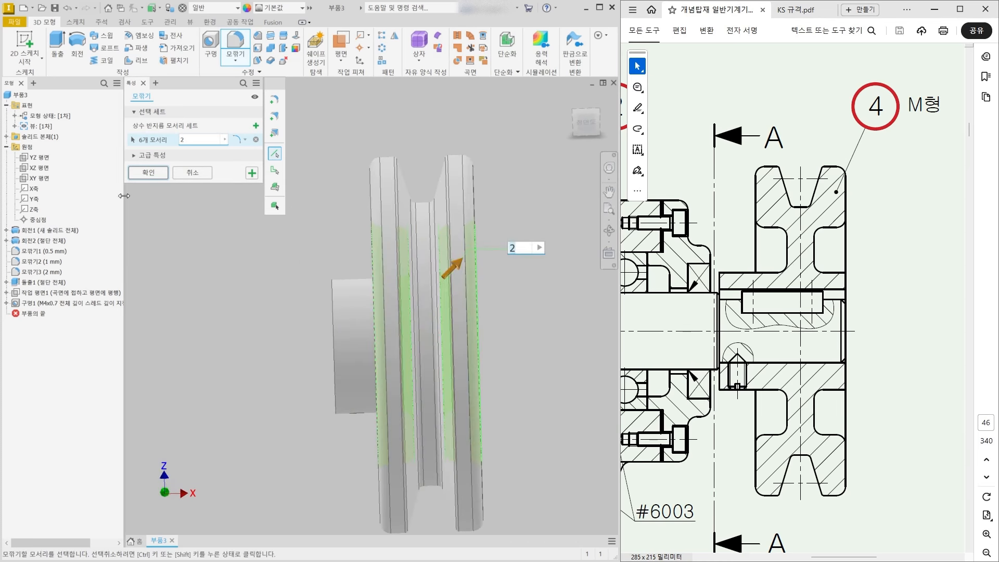
click(150, 177)
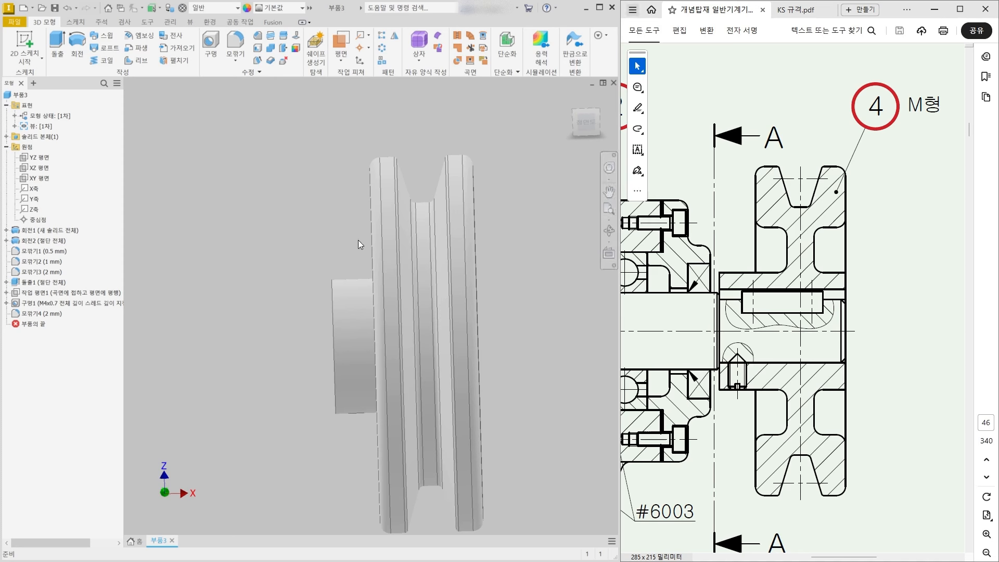
key(F6)
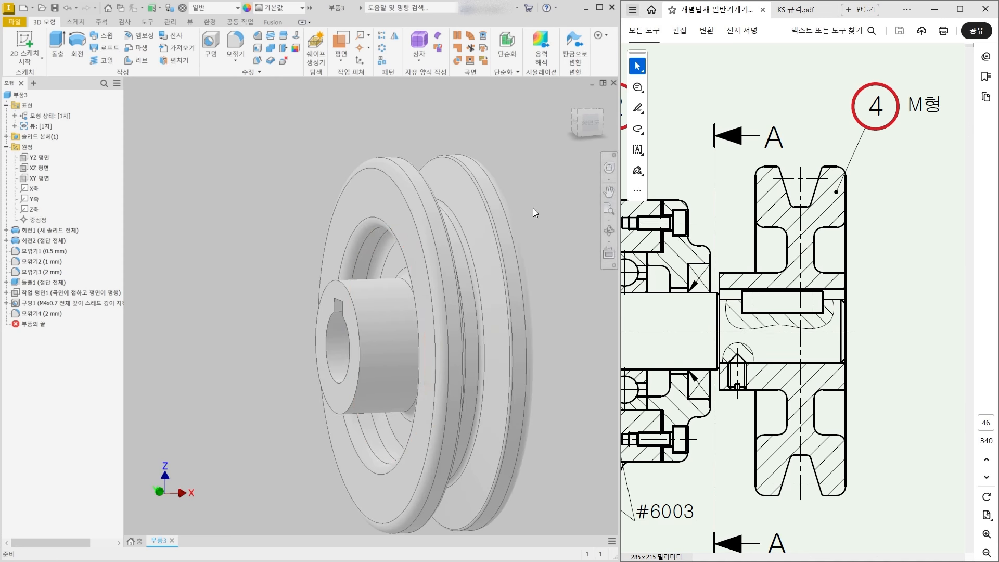
click(356, 269)
shift+click(345, 281)
shift+middle_drag(319, 301, 300, 317)
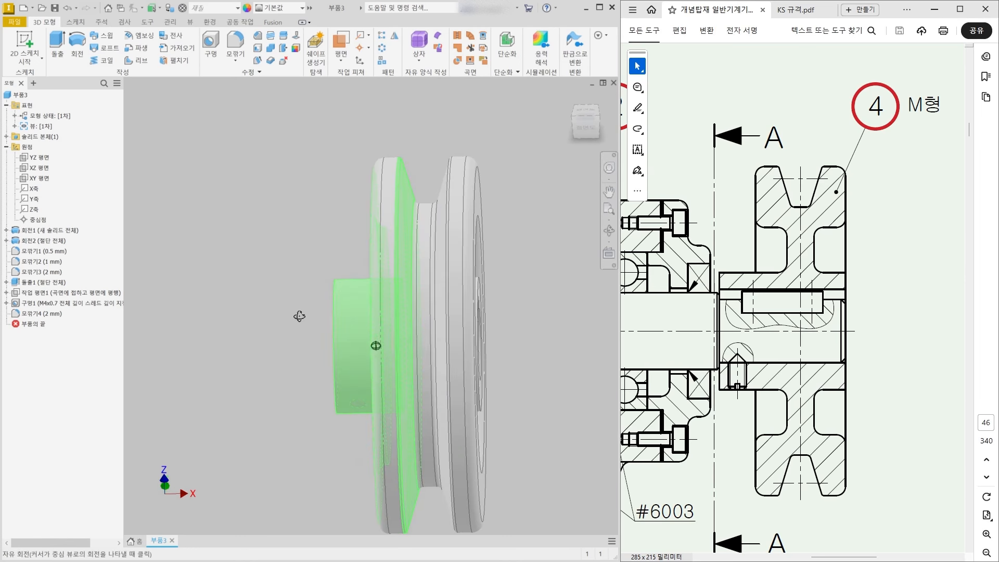
key(Escape)
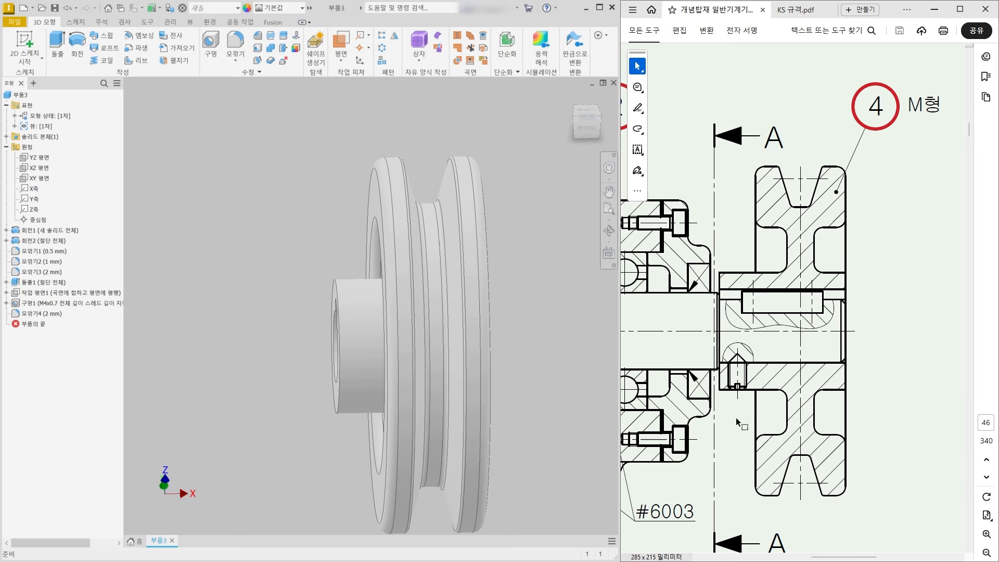
- Create a half section view of the pulley cut along the XZ origin plane
middle_drag(232, 228, 217, 218)
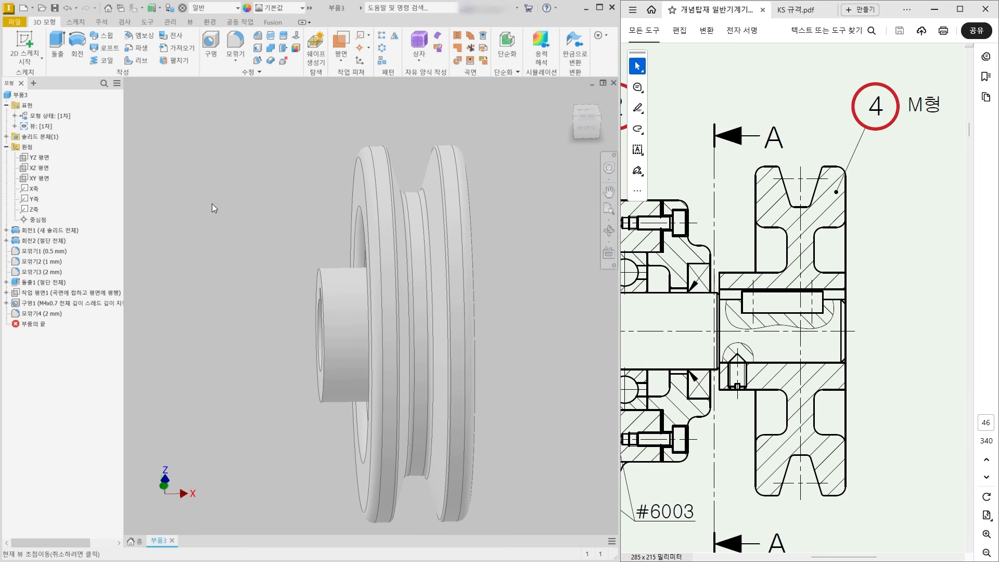
click(190, 21)
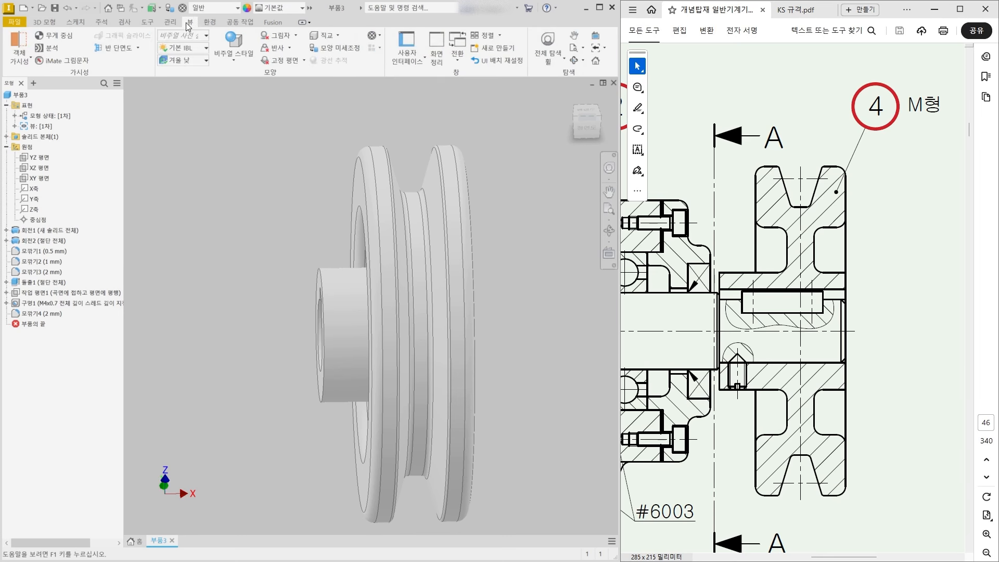
click(140, 48)
click(140, 86)
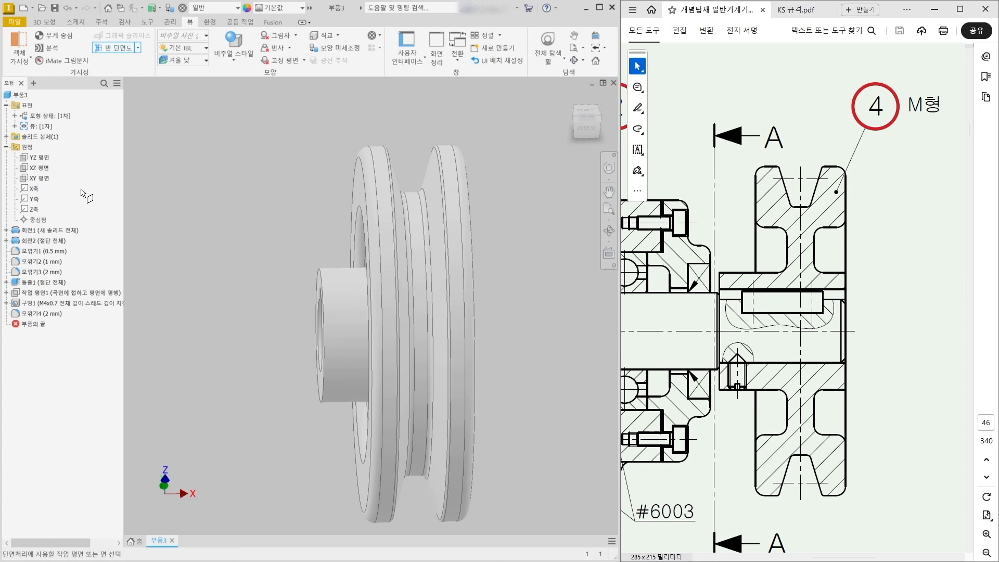
click(42, 169)
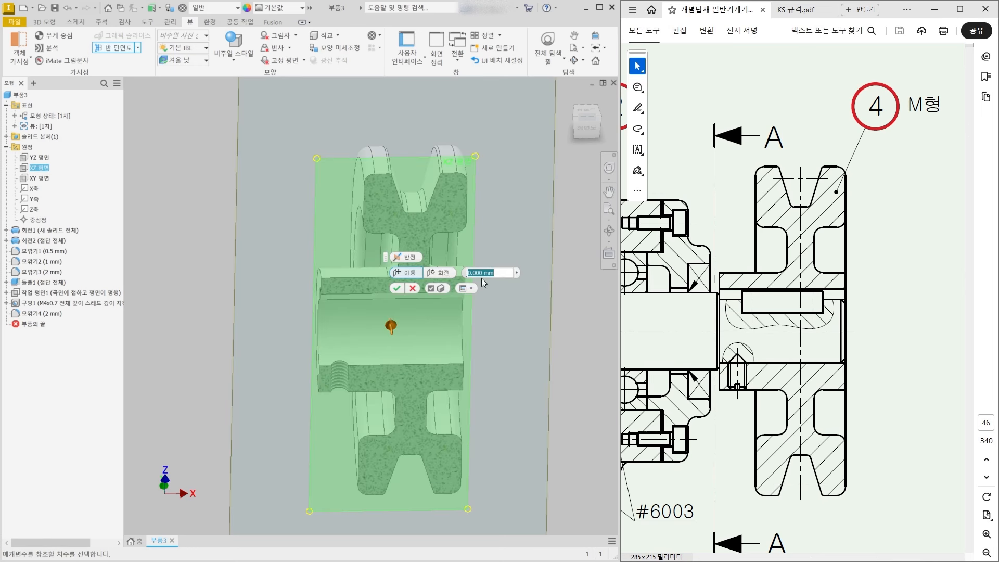
click(397, 288)
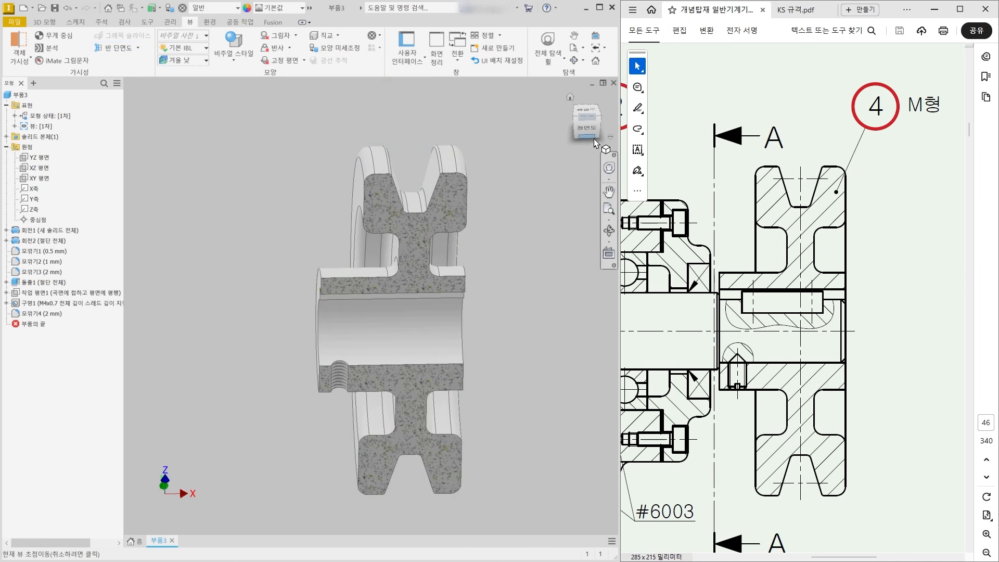
- Examine the sectioned pulley's groove, web fillets and tapped hub hole in front and isometric views against the assembly drawing
click(582, 130)
scroll(395, 250, up, 5)
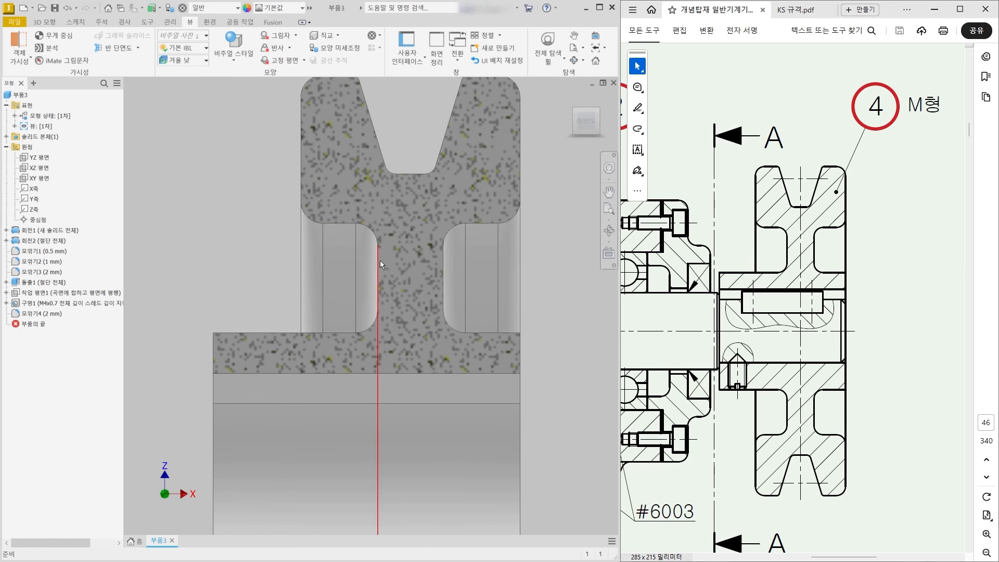
scroll(453, 219, down, 5)
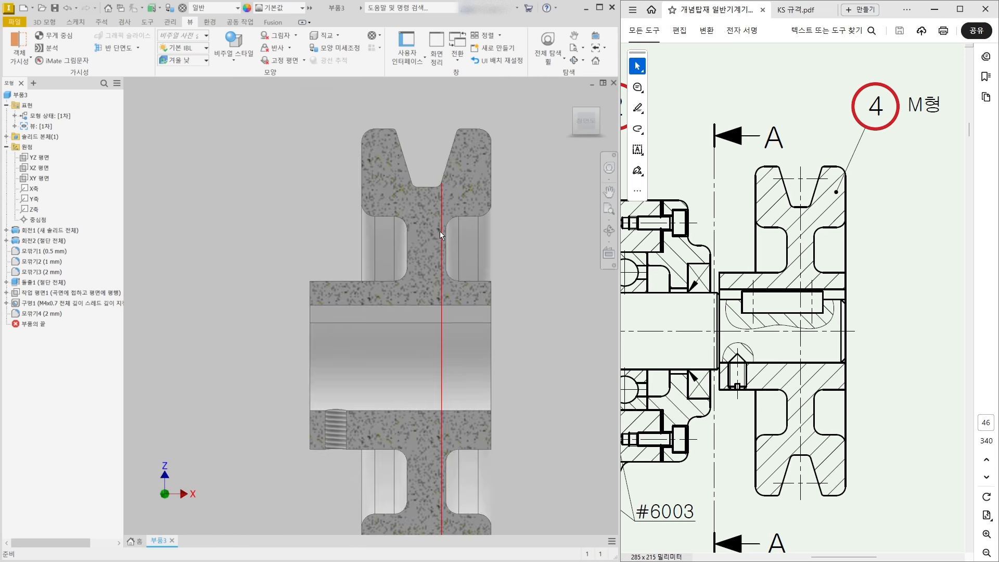
middle_drag(439, 326, 434, 304)
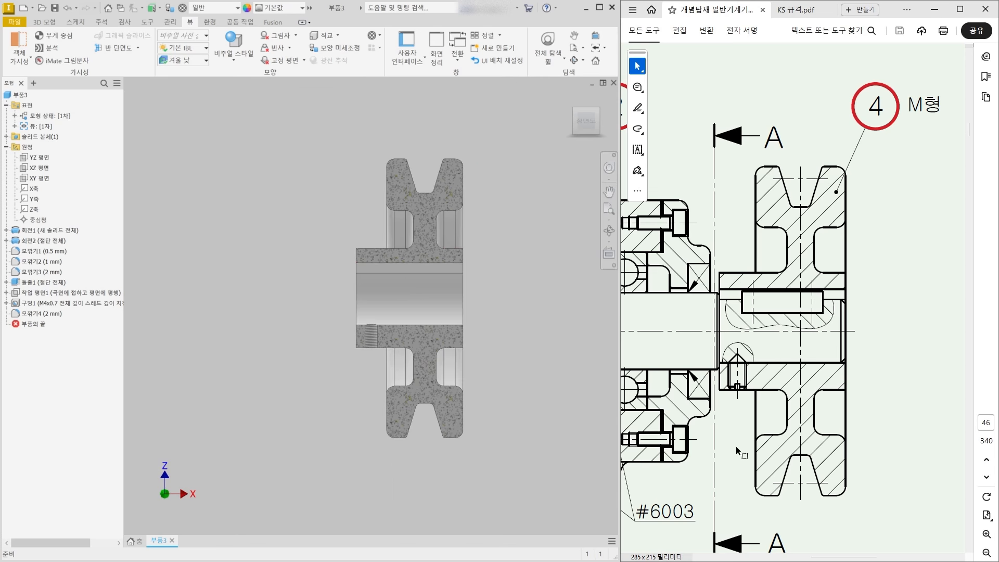
scroll(332, 413, up, 1)
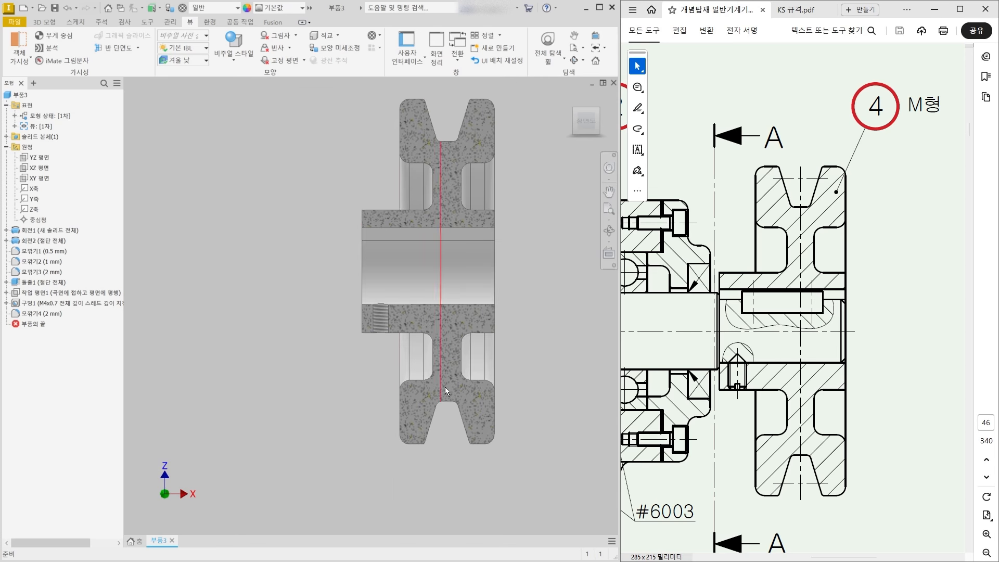
scroll(423, 379, up, 3)
scroll(360, 391, down, 3)
scroll(361, 390, down, 3)
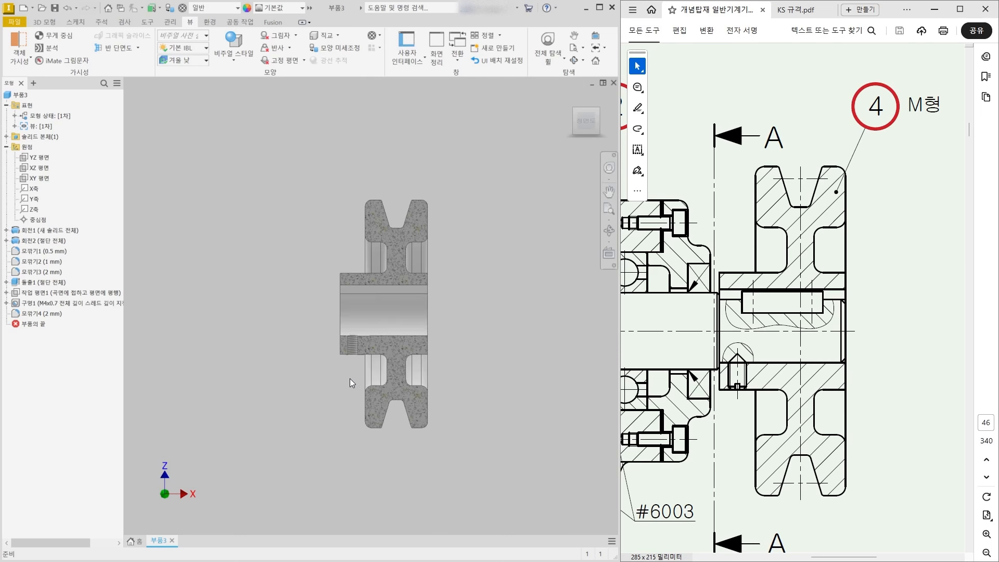
click(575, 109)
scroll(356, 305, up, 1)
scroll(355, 305, up, 2)
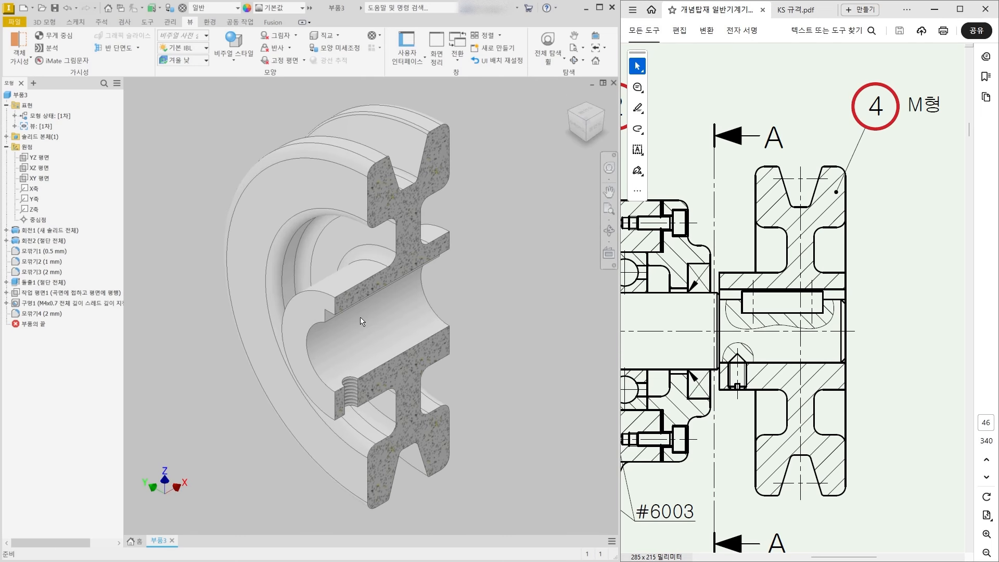
- Remove the section view and inspect the complete pulley from both sides against the assembly drawing
click(138, 48)
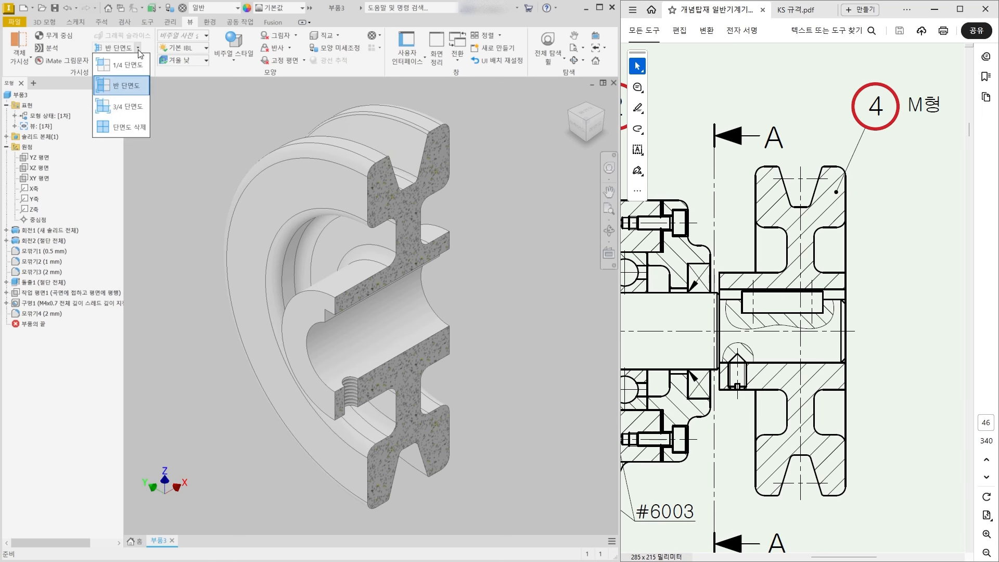
click(124, 134)
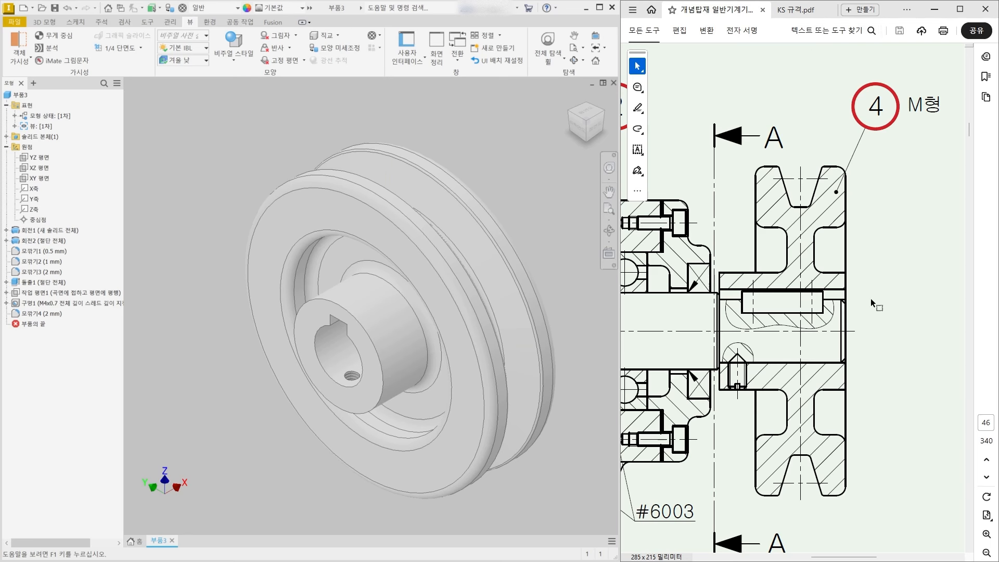
mouse_move(464, 346)
shift+middle_down()
mouse_move(406, 313)
mouse_move(354, 328)
mouse_move(378, 346)
shift+middle_up()
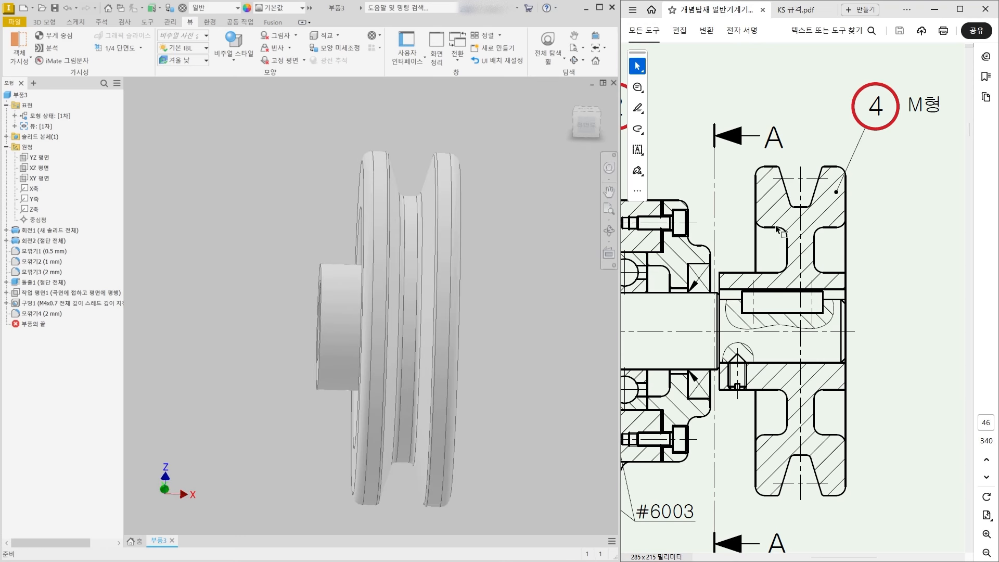
shift+middle_drag(451, 248, 428, 252)
shift+middle_drag(373, 390, 386, 384)
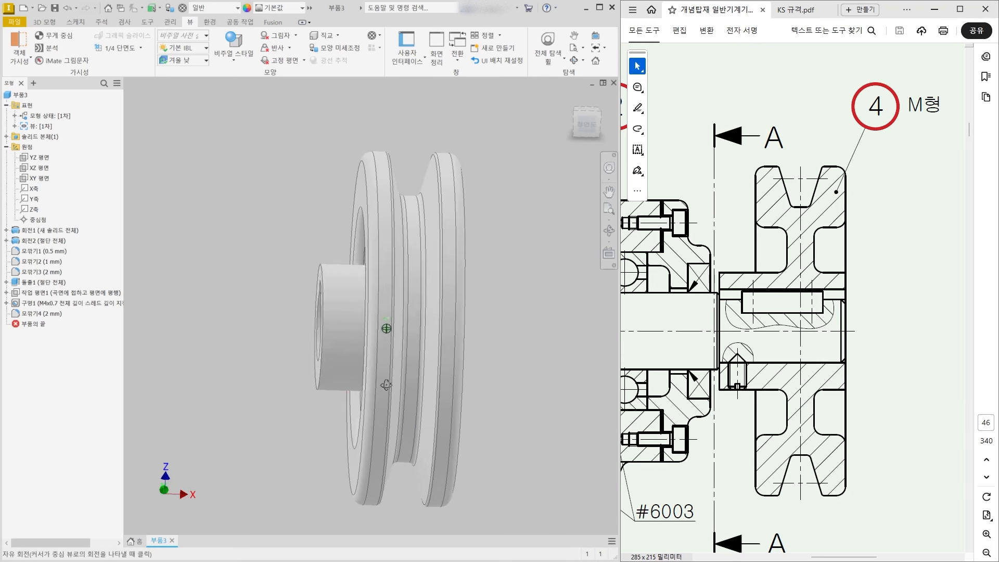
shift+middle_drag(498, 272, 388, 275)
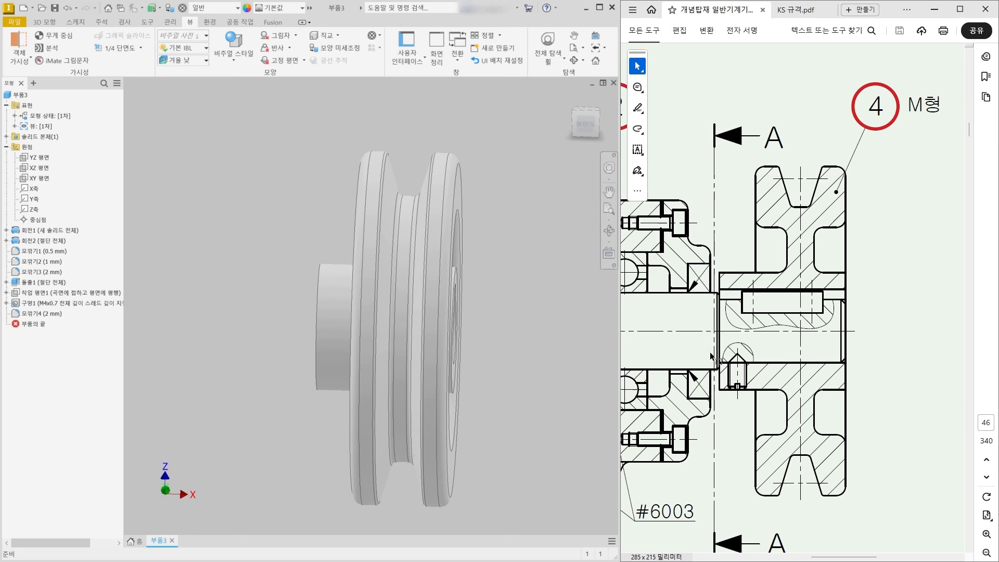
- Chamfer the bore edge on the protruding hub's end face with a distance of 1 mm
shift+middle_drag(401, 335, 428, 339)
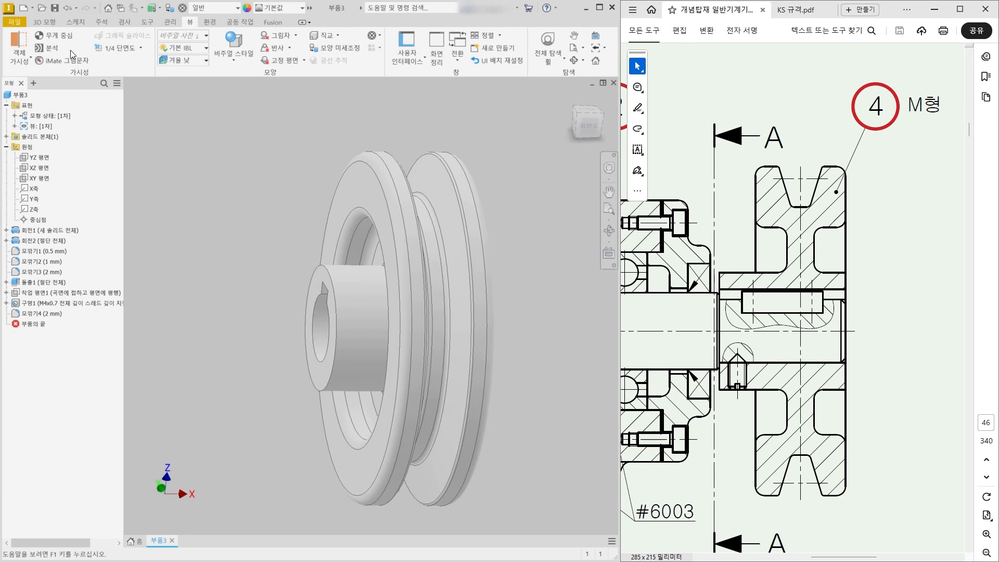
click(37, 24)
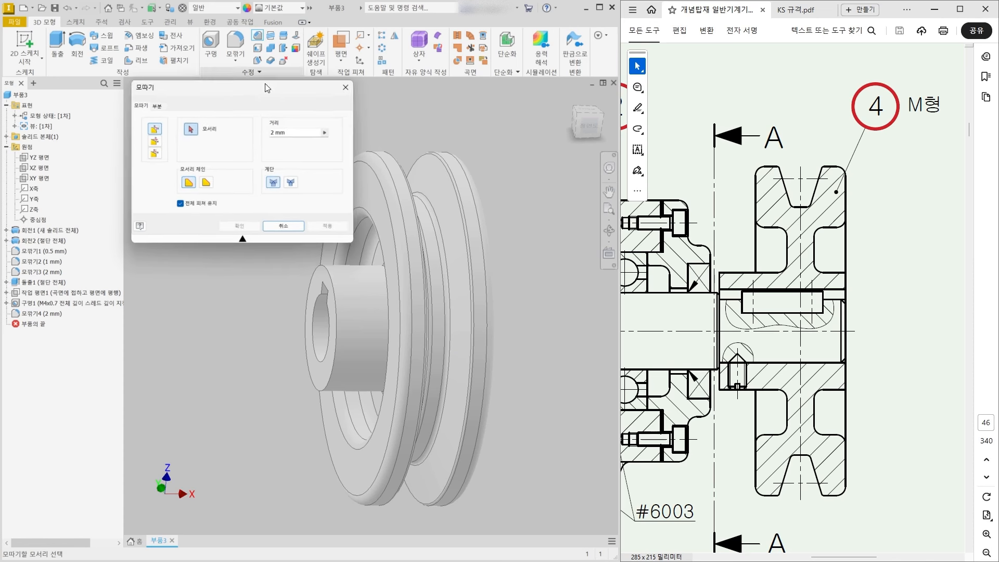
click(258, 35)
click(332, 338)
click(301, 133)
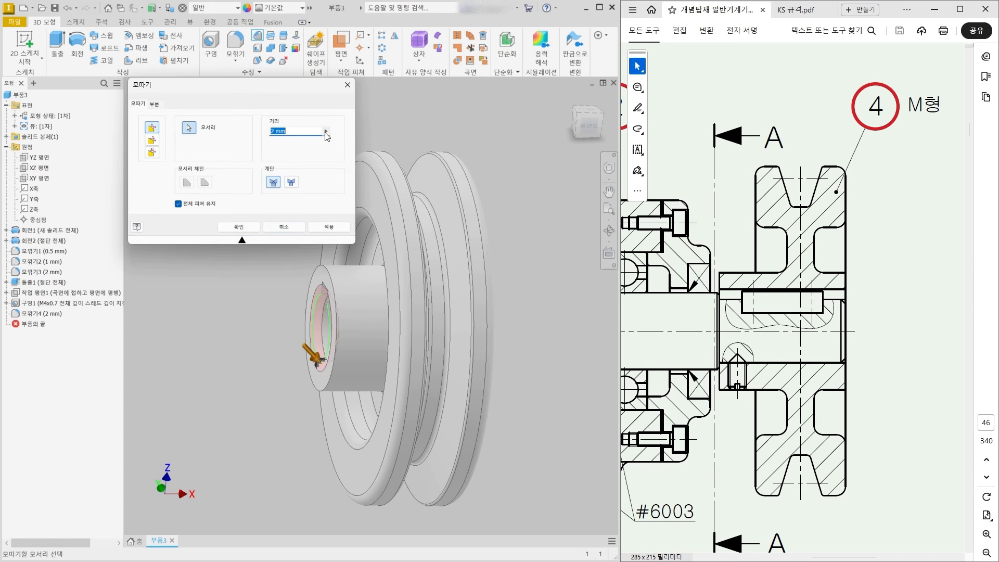
text(1)
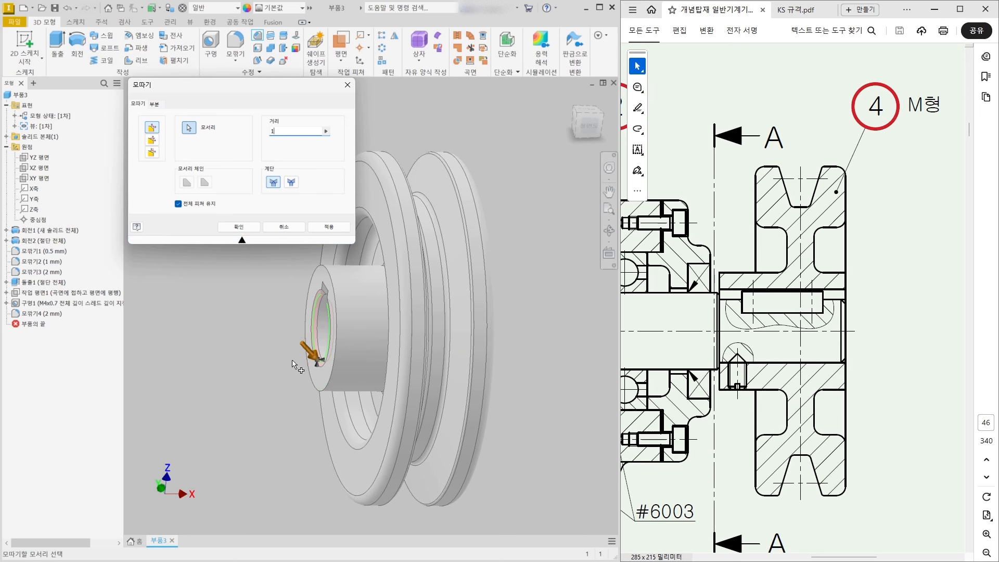
click(255, 226)
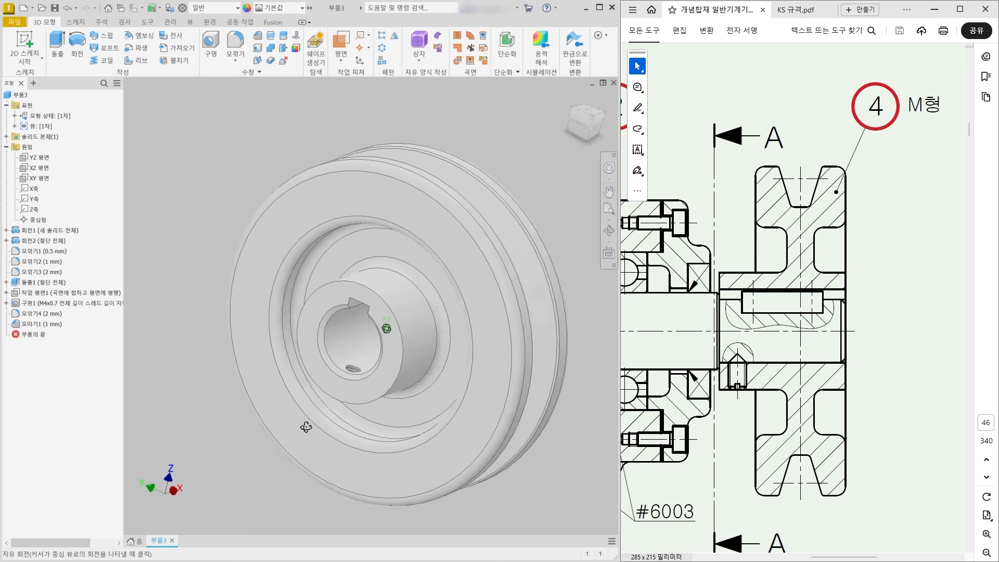